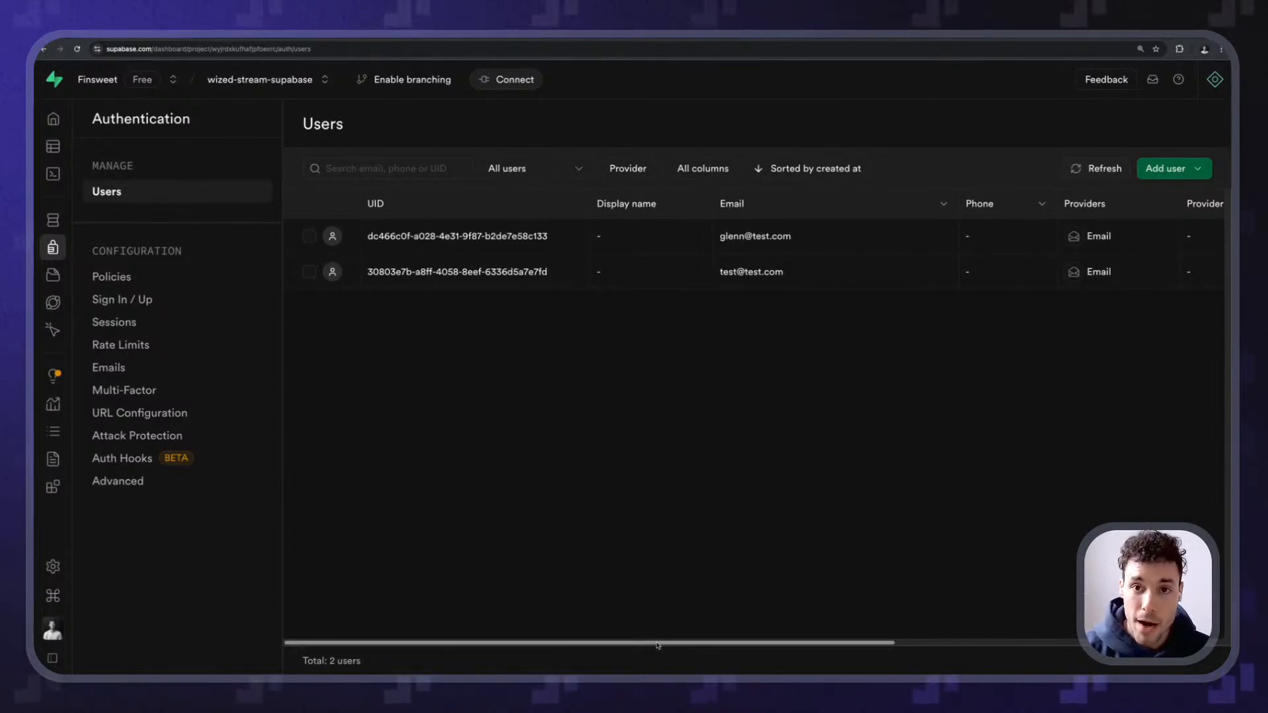
- Review the two Supabase users, then move to the Wized configurator's Requests panel
left_click_drag(657, 646, 719, 668)
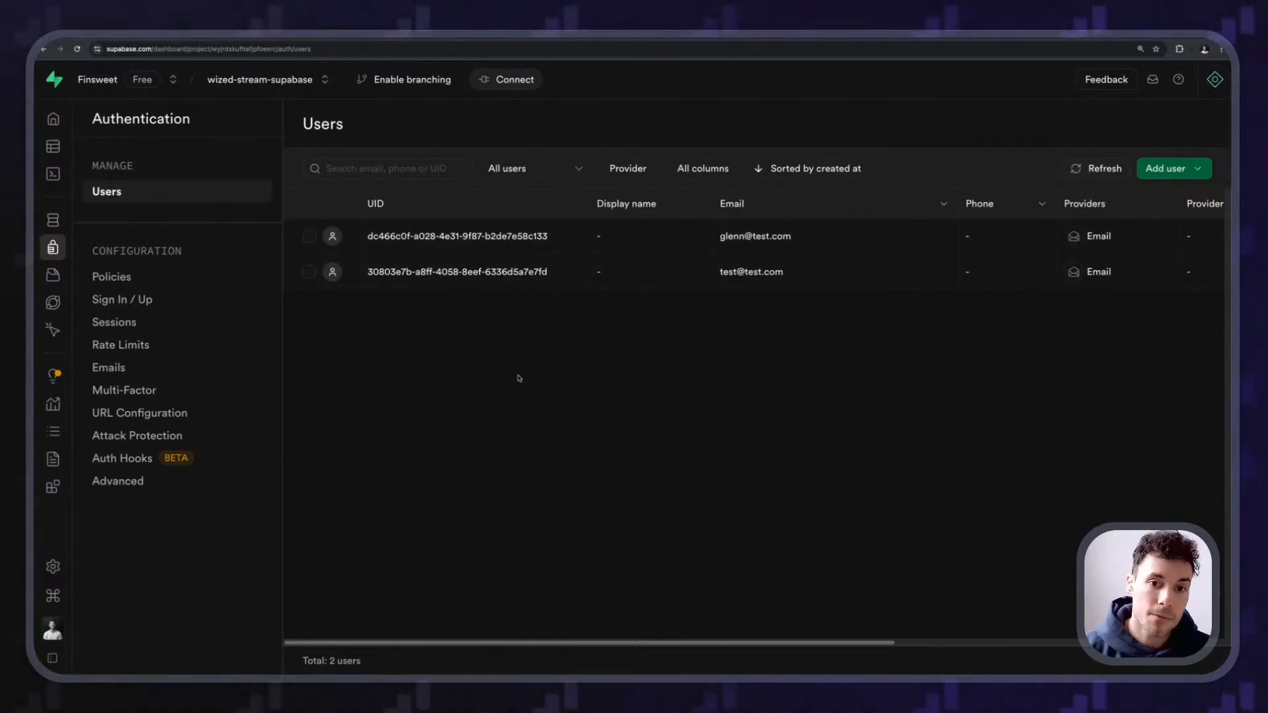
left_click(344, 34)
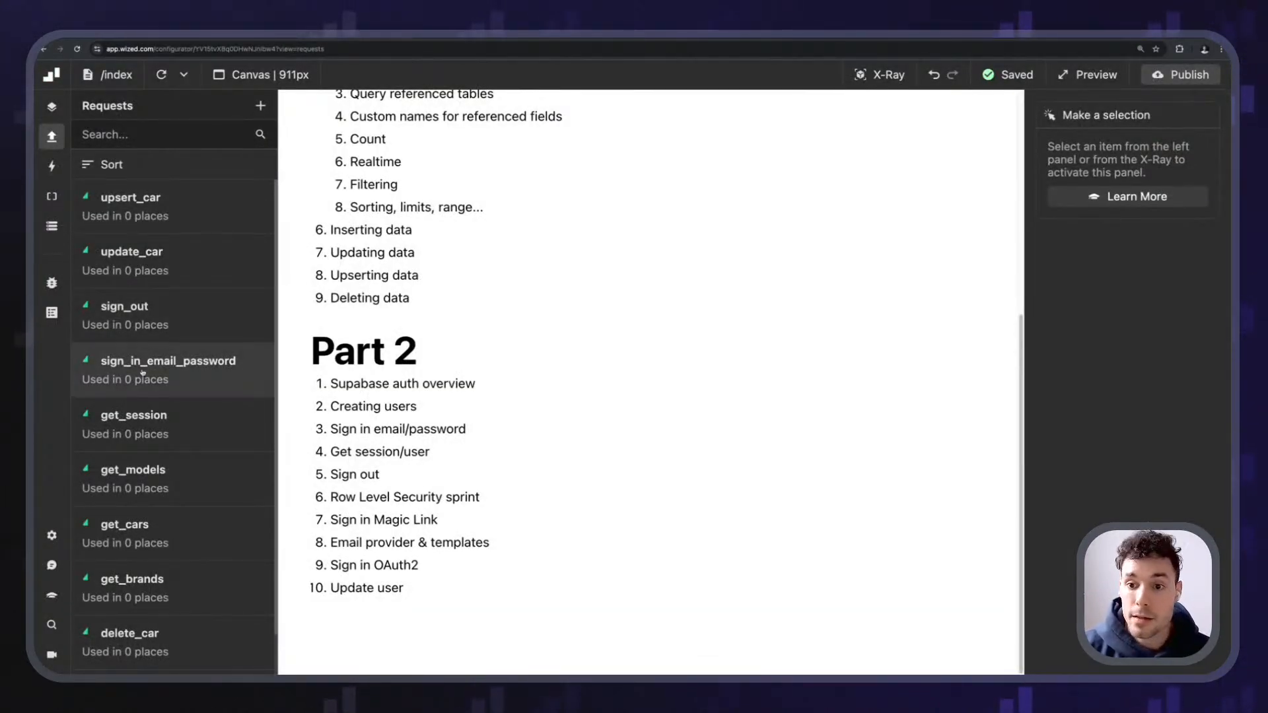
- Create a new Wized request named sign_in_magic_link
scroll(148, 403, "down", 3)
scroll(148, 402, "up", 3)
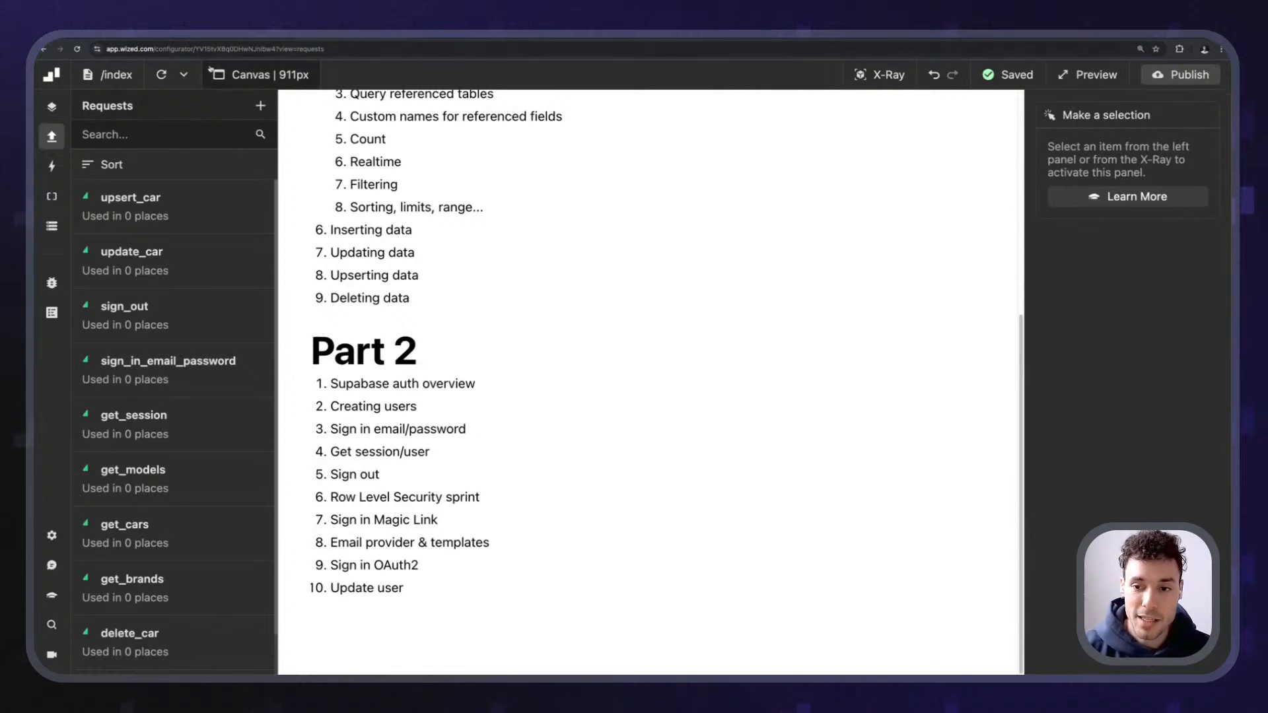
scroll(184, 264, "down", 3)
scroll(220, 190, "up", 3)
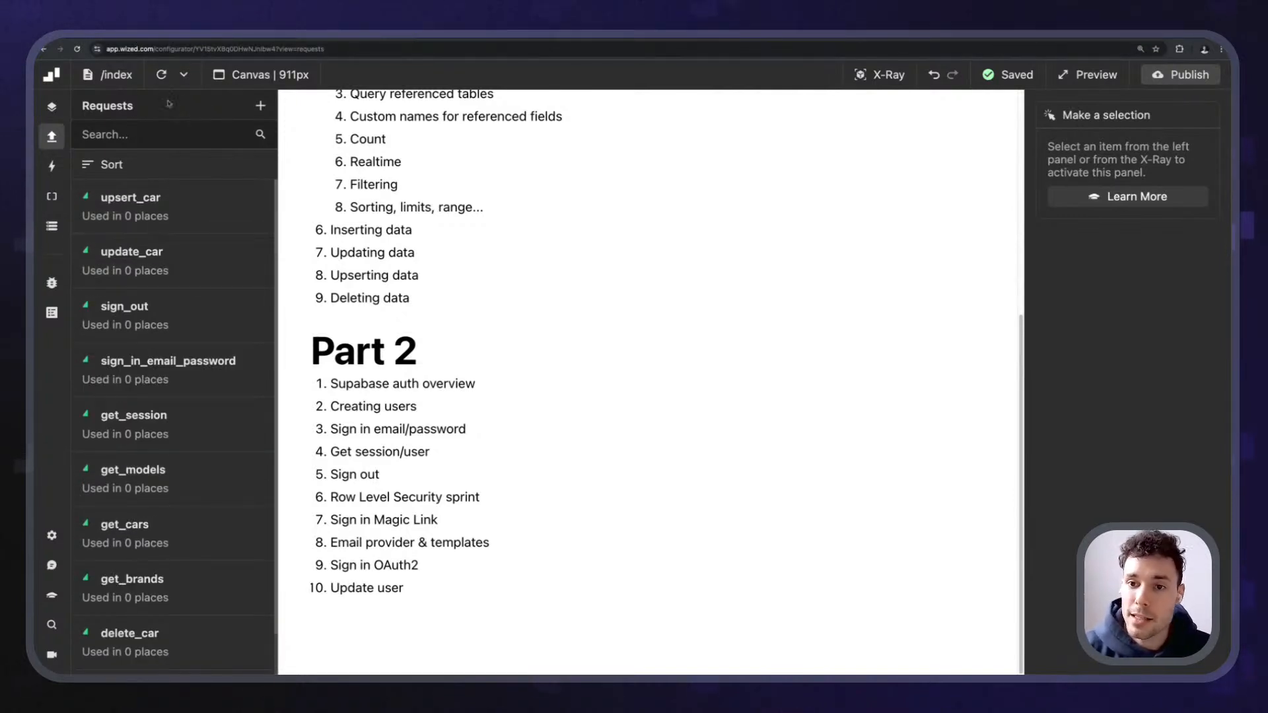
left_click(260, 106)
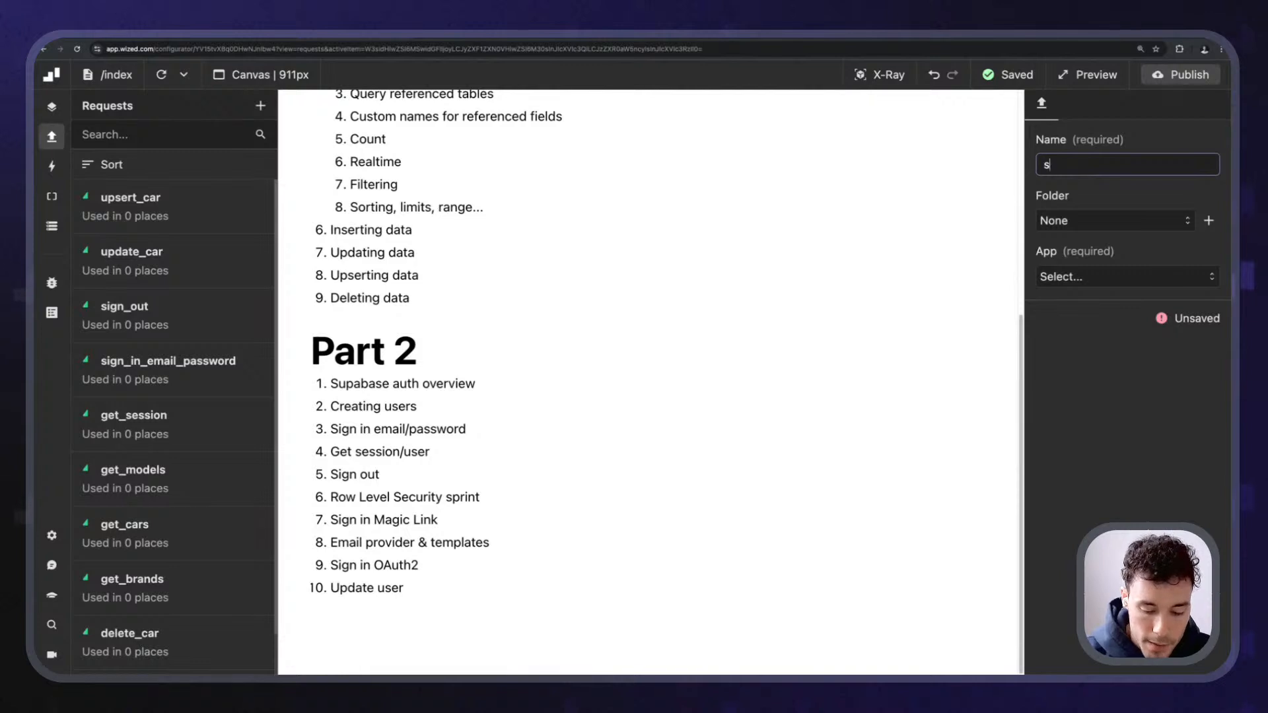
type("sign_in_m")
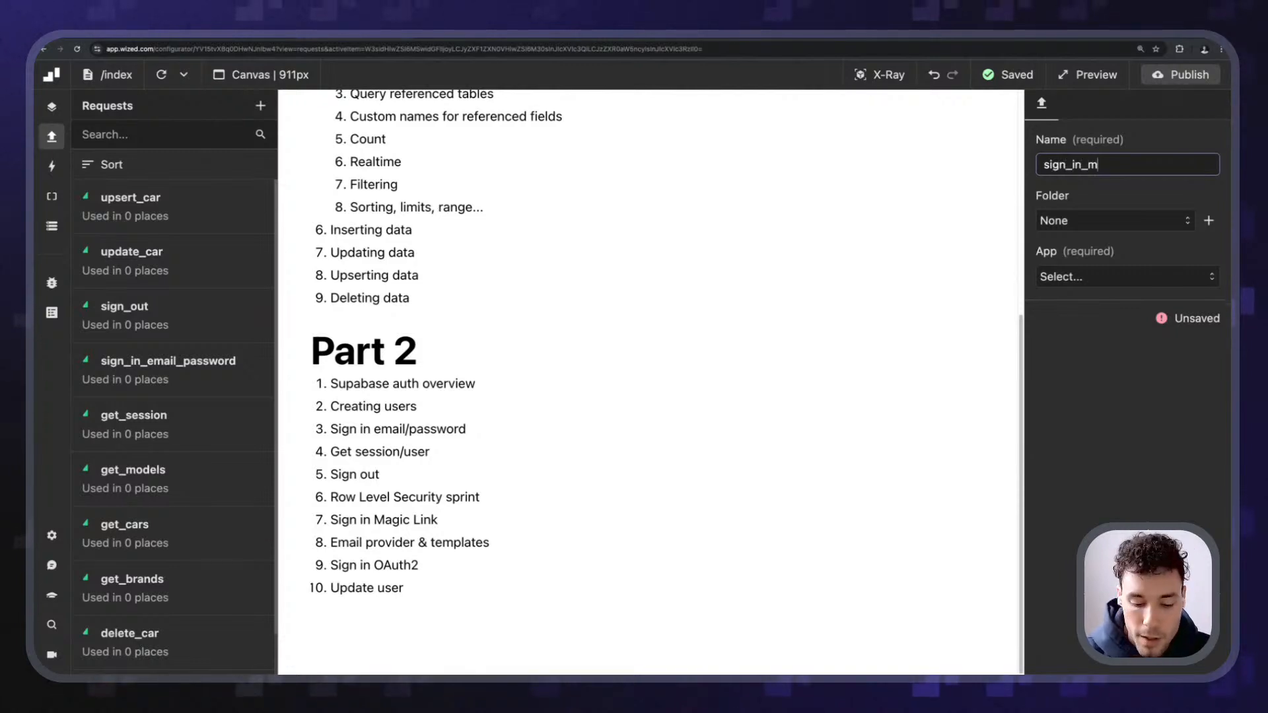
type("agic_link")
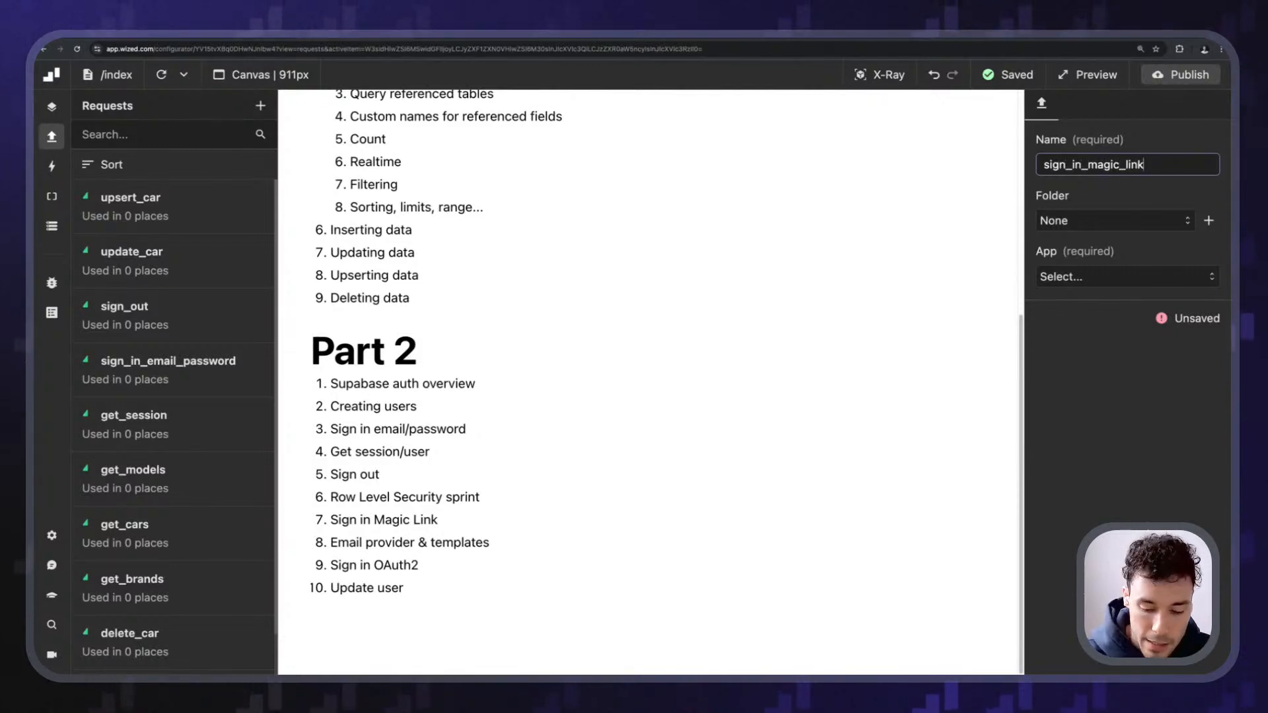
key("Return")
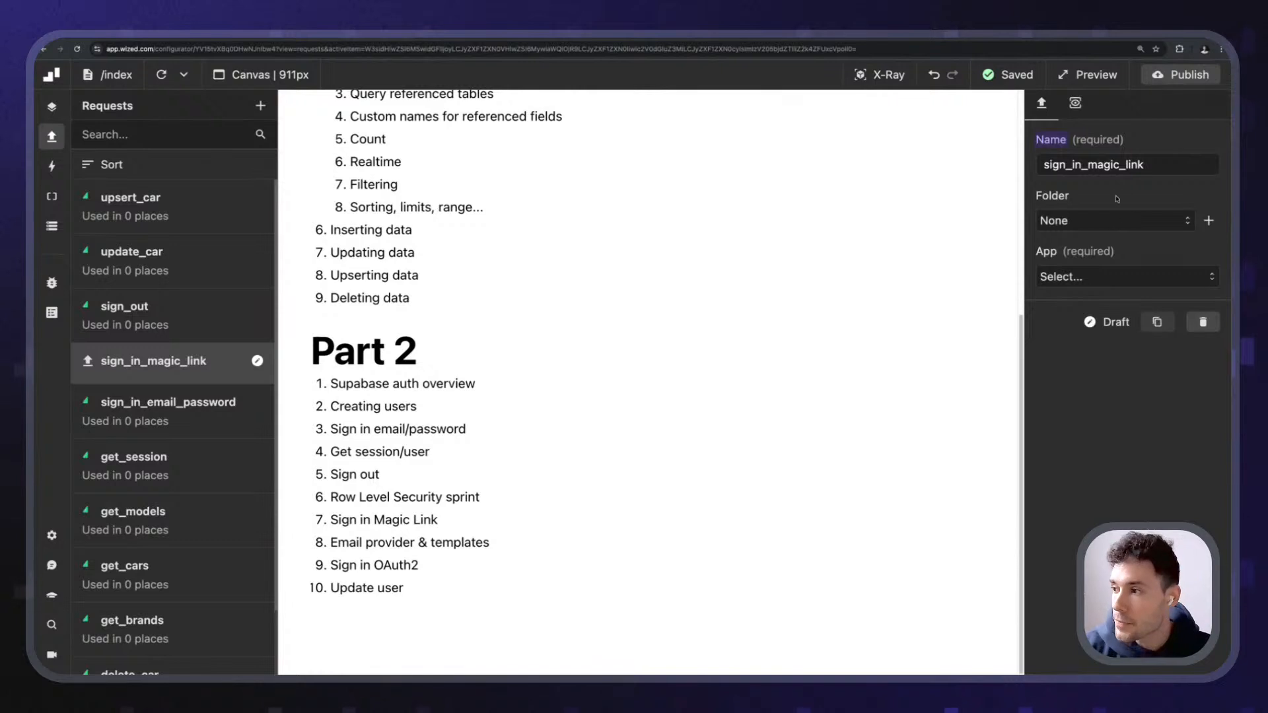
- Set the request's app to Supabase and its method to Sign in with Magic Link
left_click(1098, 288)
left_click(1084, 317)
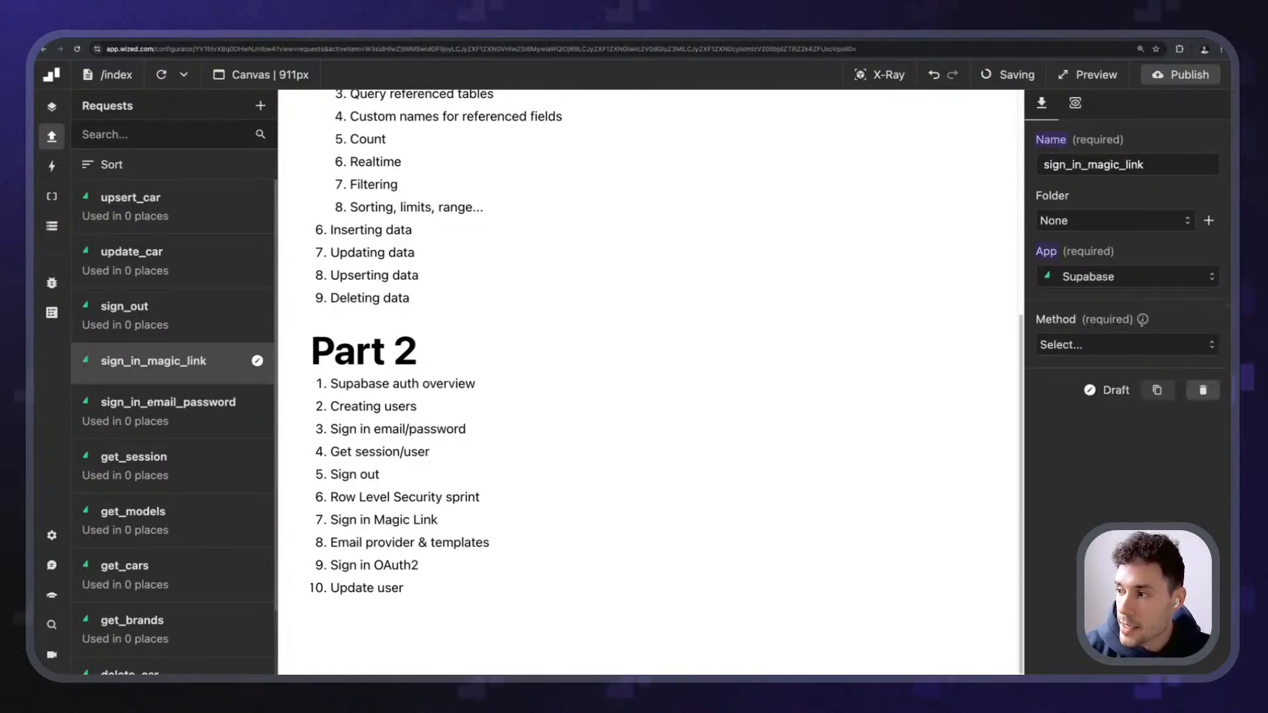
left_click(1121, 342)
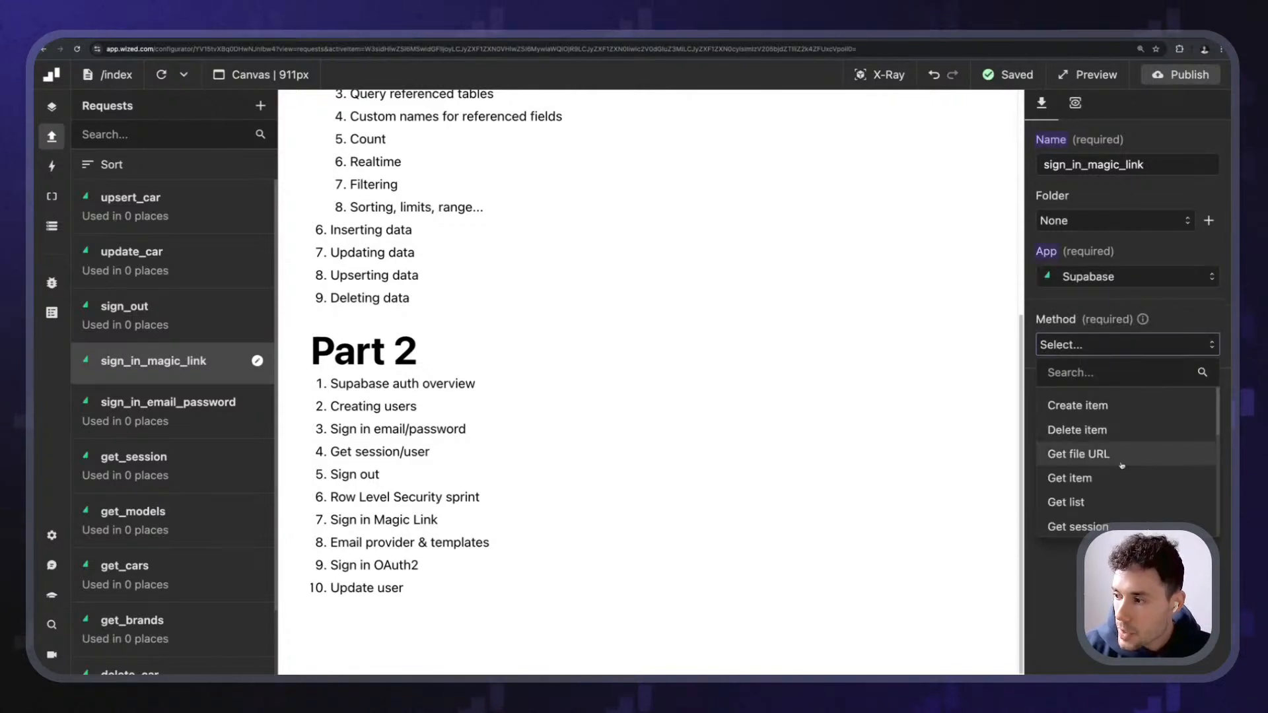
scroll(1124, 465, "down", 4)
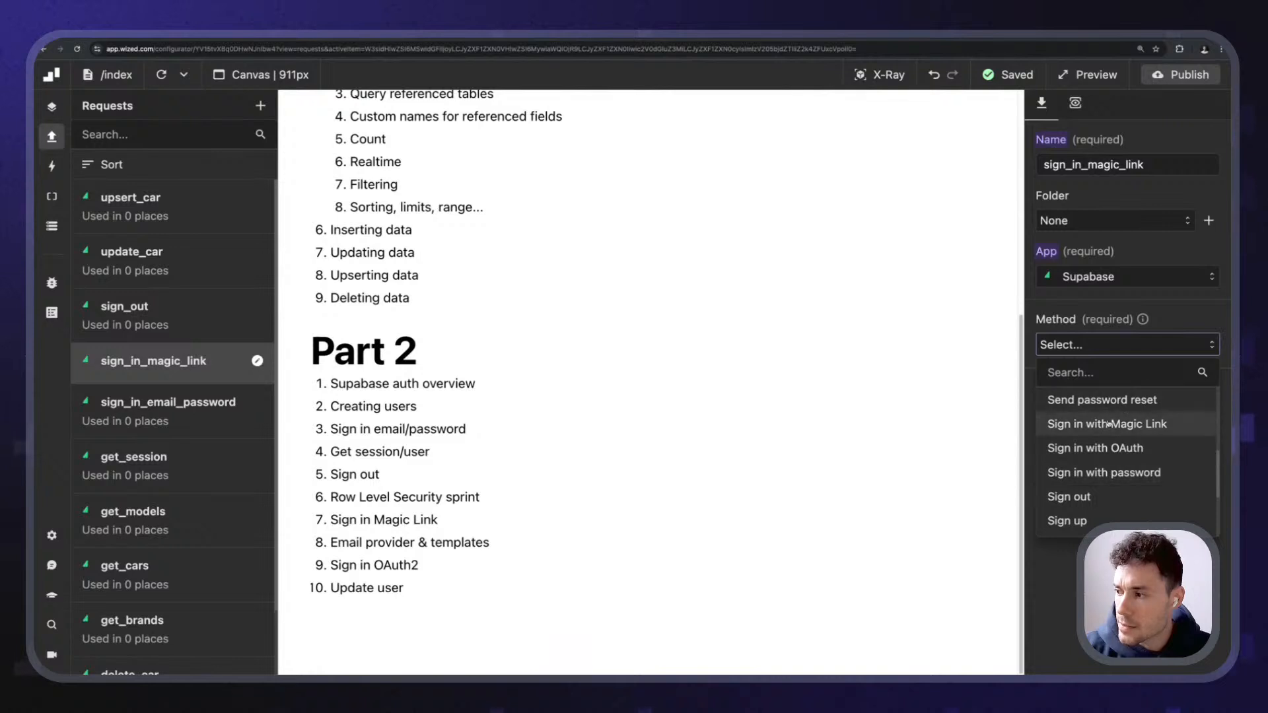
left_click(1106, 426)
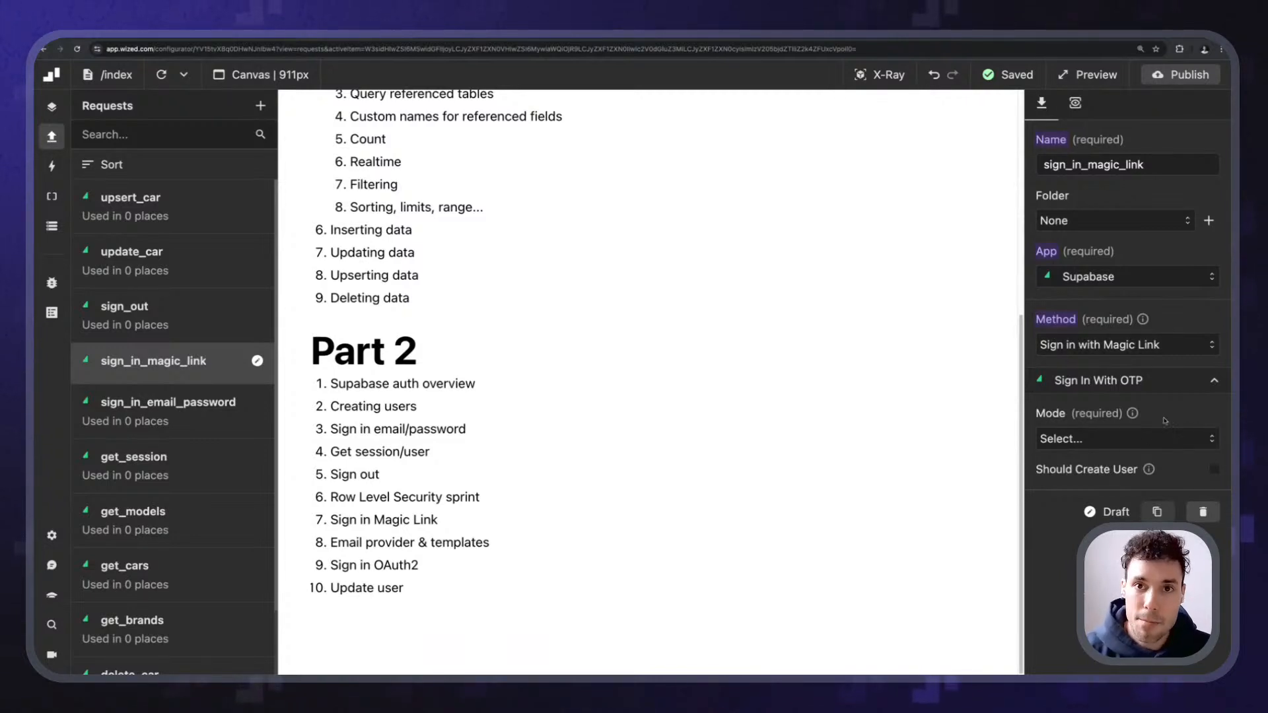
left_click(1153, 438)
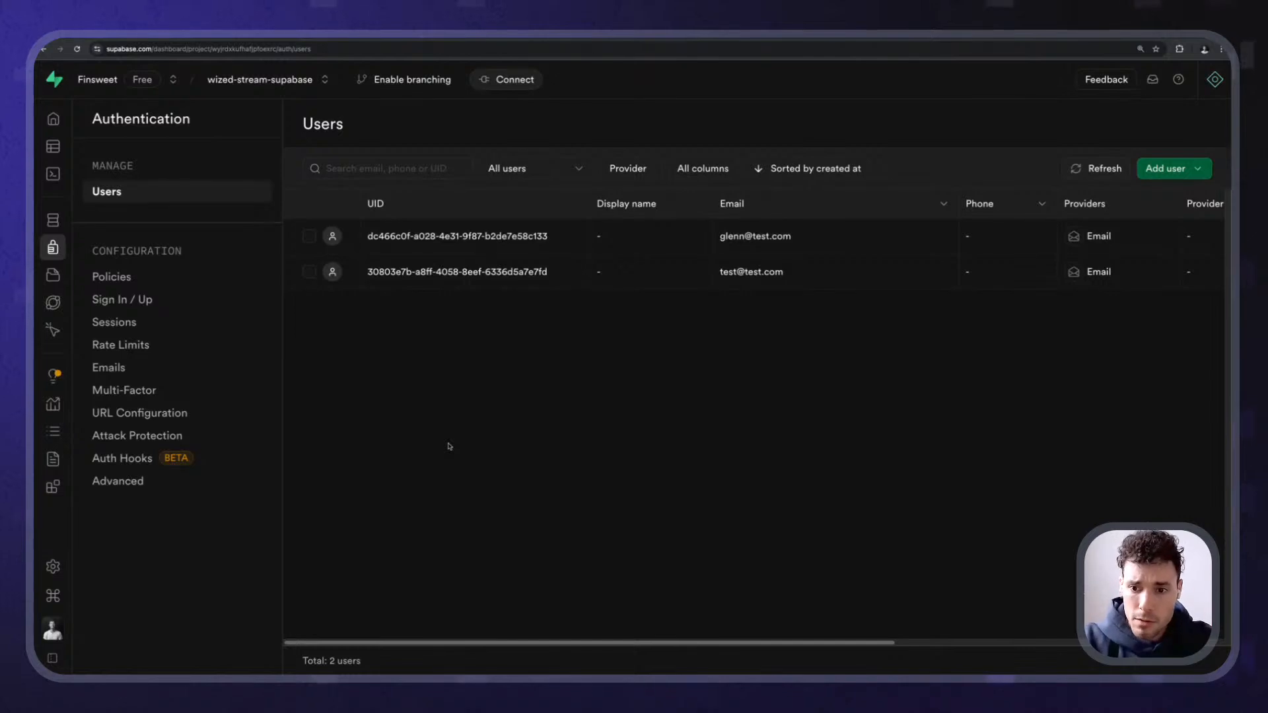
- Open Supabase's Authentication Sign In / Up provider settings
left_click(123, 299)
scroll(705, 477, "down", 8)
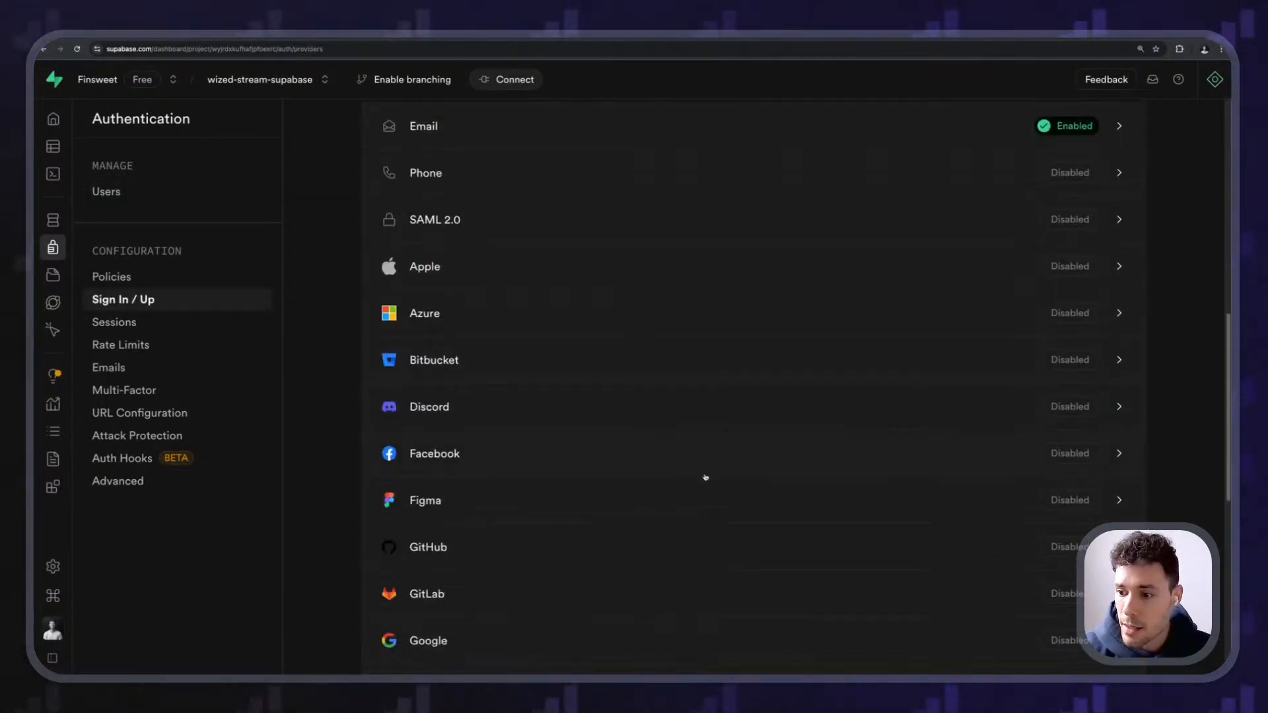
scroll(705, 477, "up", 1)
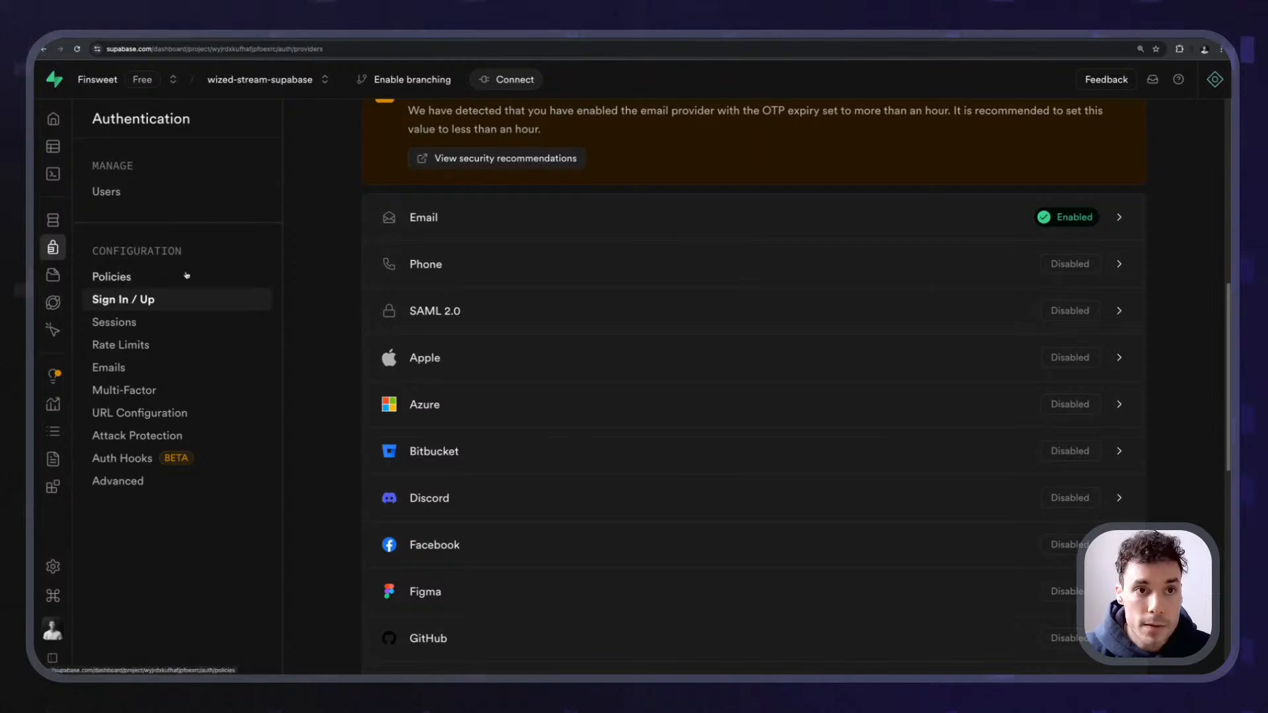
scroll(496, 264, "up", 1)
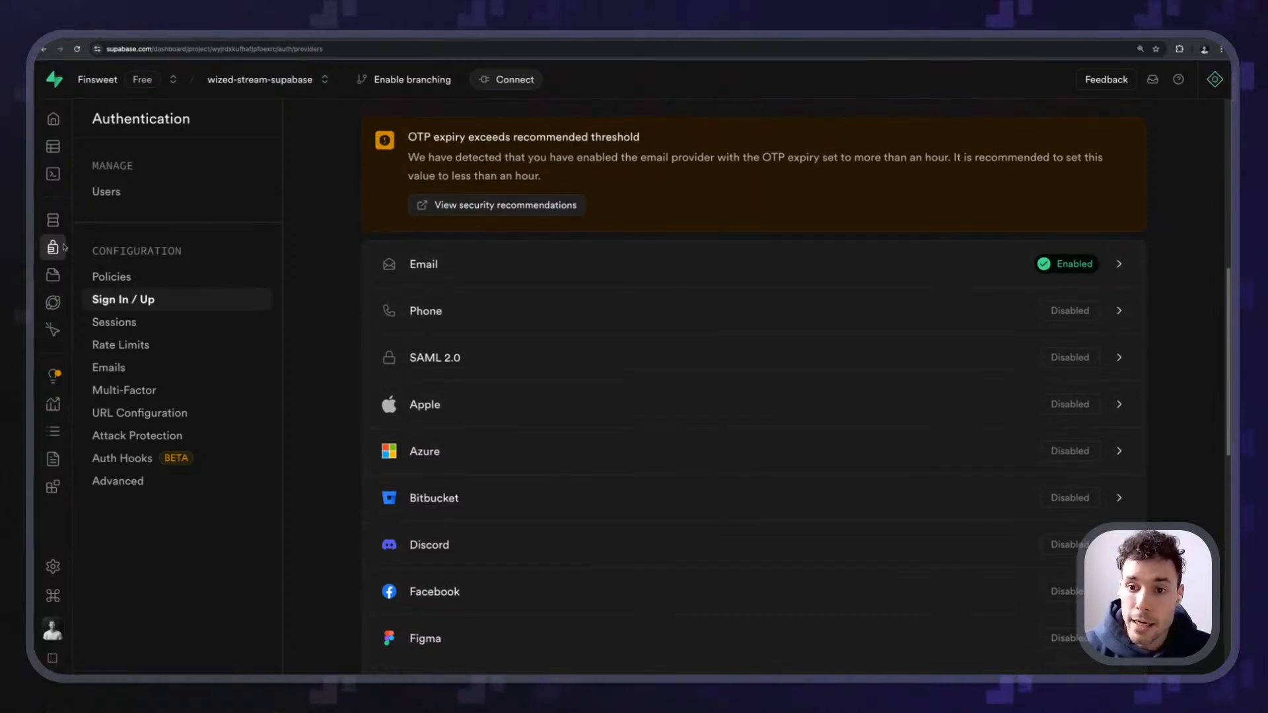
- Inspect the Phone provider's SMS settings, keeping Twilio, and close without enabling it
mouse_move(69, 251)
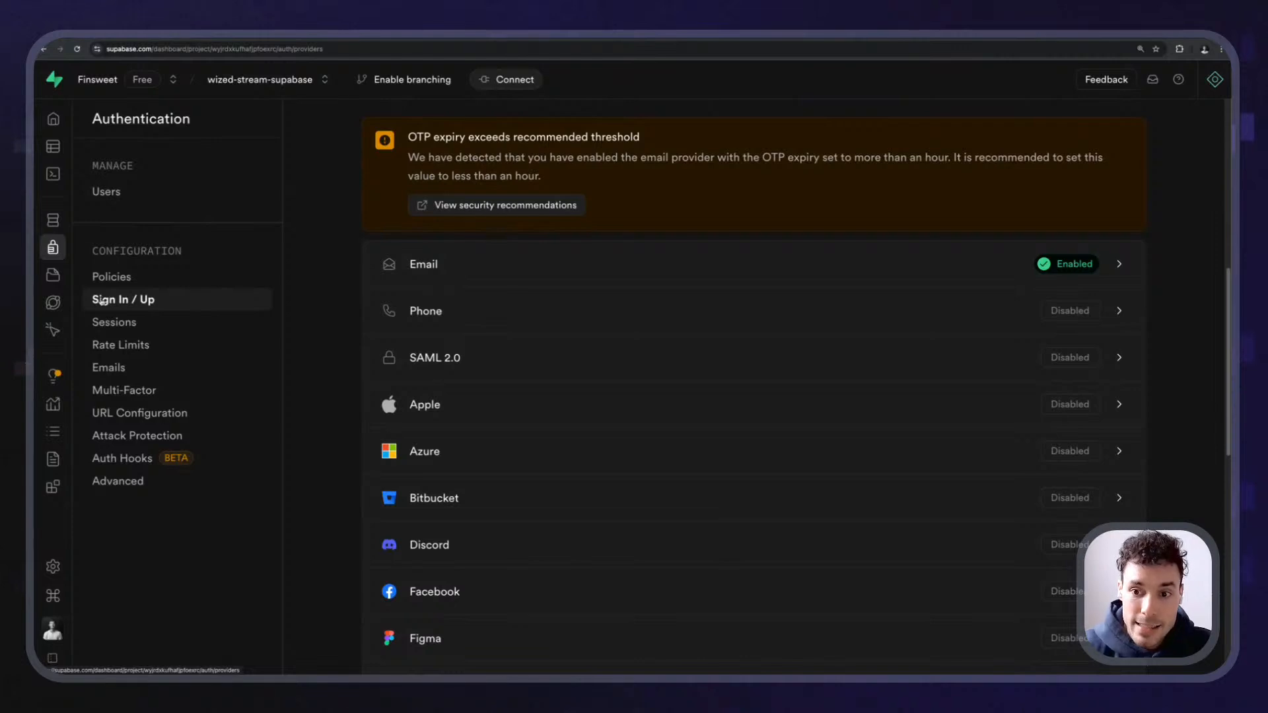
left_click(942, 315)
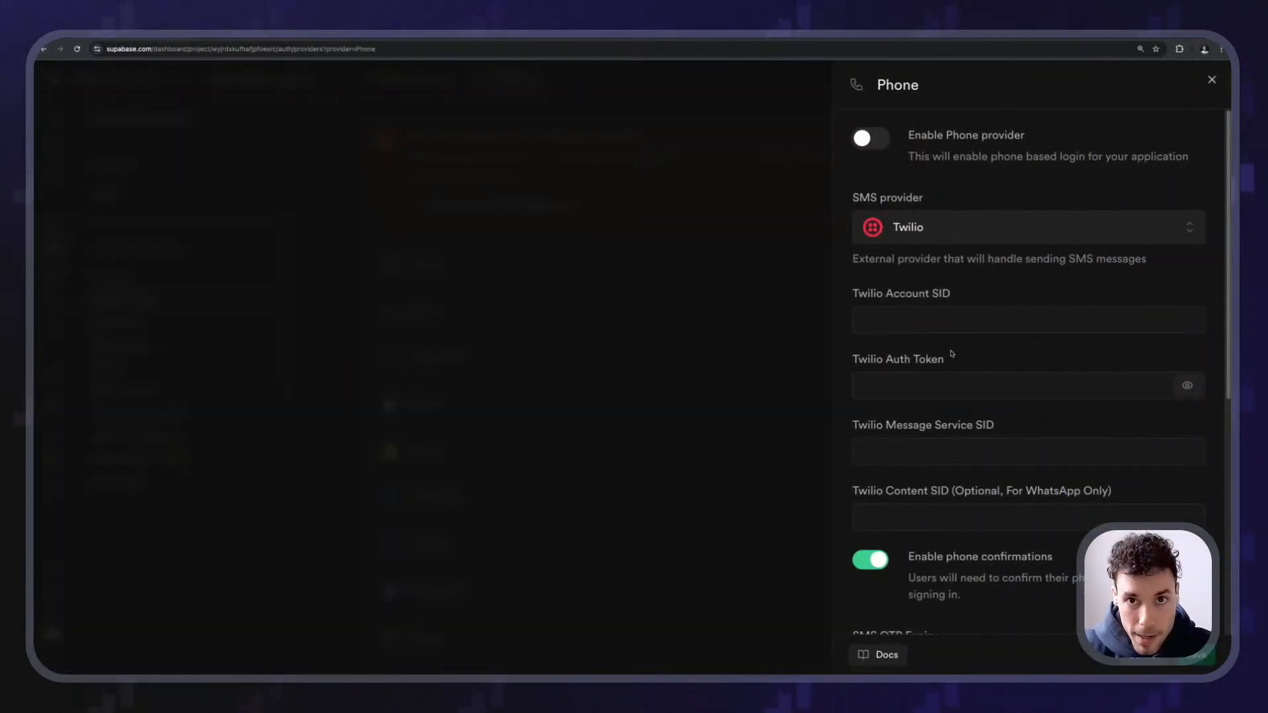
scroll(952, 353, "down", 2)
scroll(961, 275, "up", 2)
left_click(984, 227)
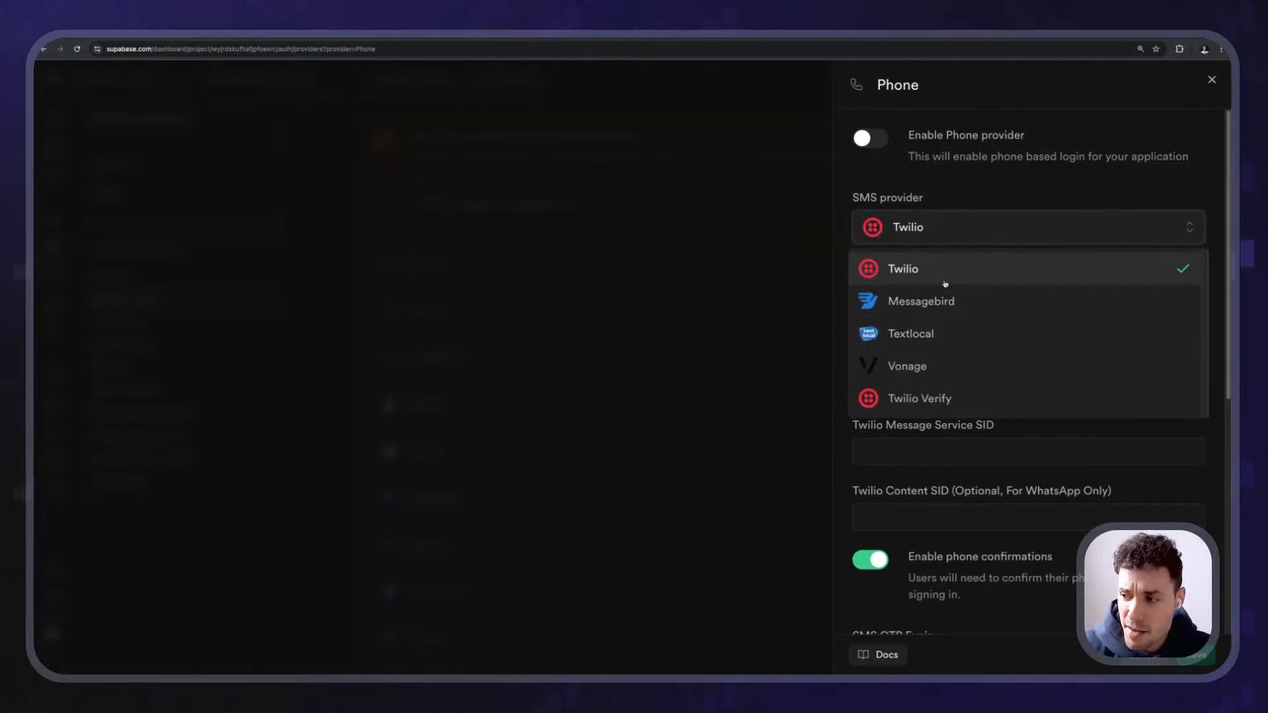
left_click(982, 189)
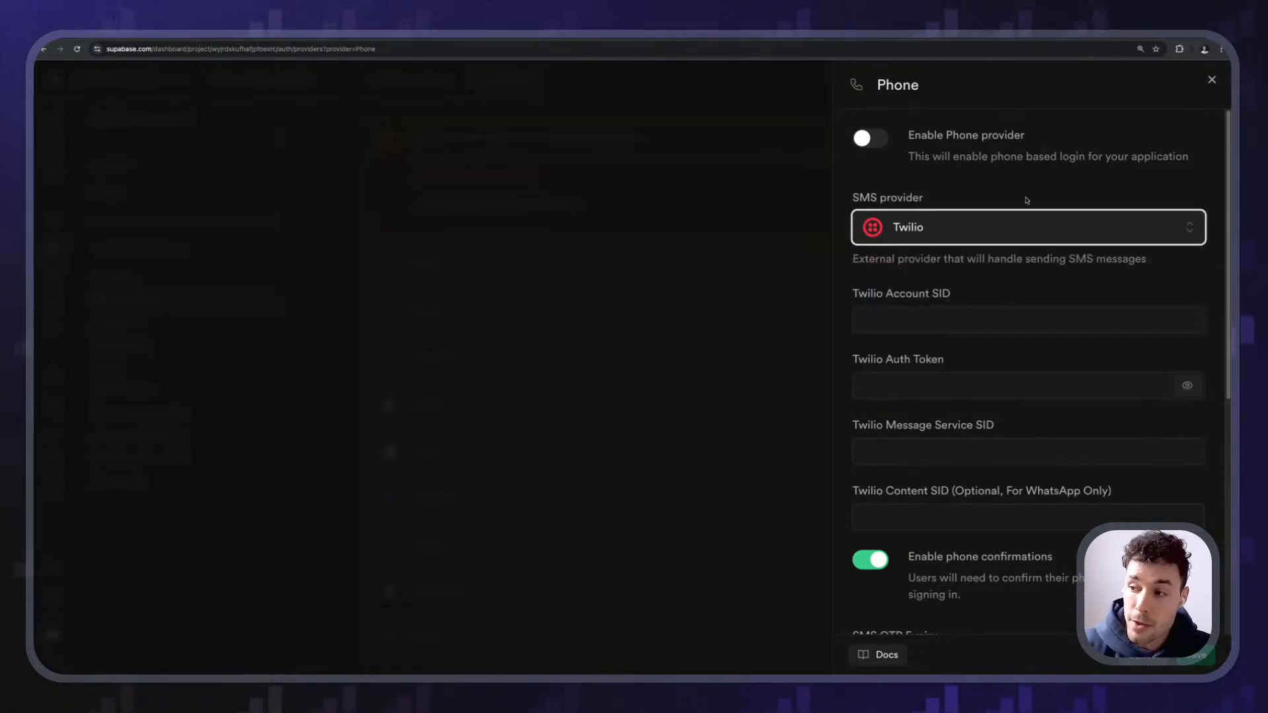
scroll(1027, 294, "down", 3)
scroll(991, 264, "up", 3)
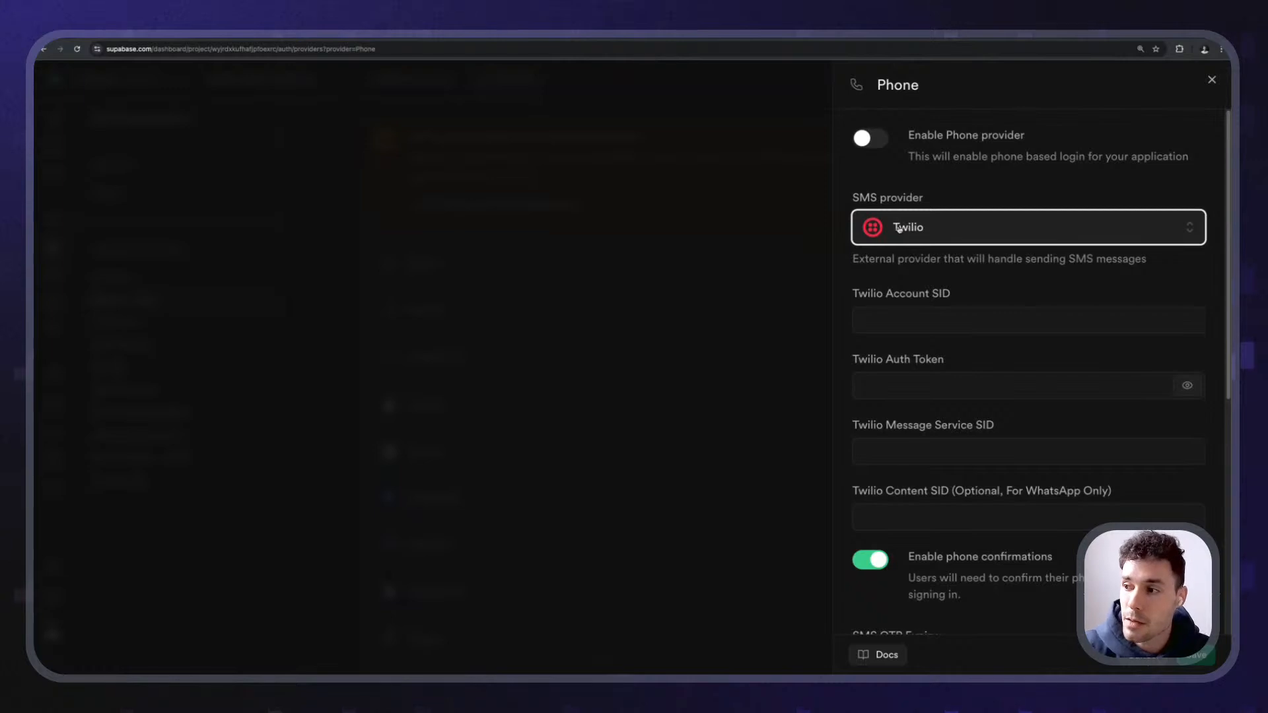
scroll(937, 395, "down", 7)
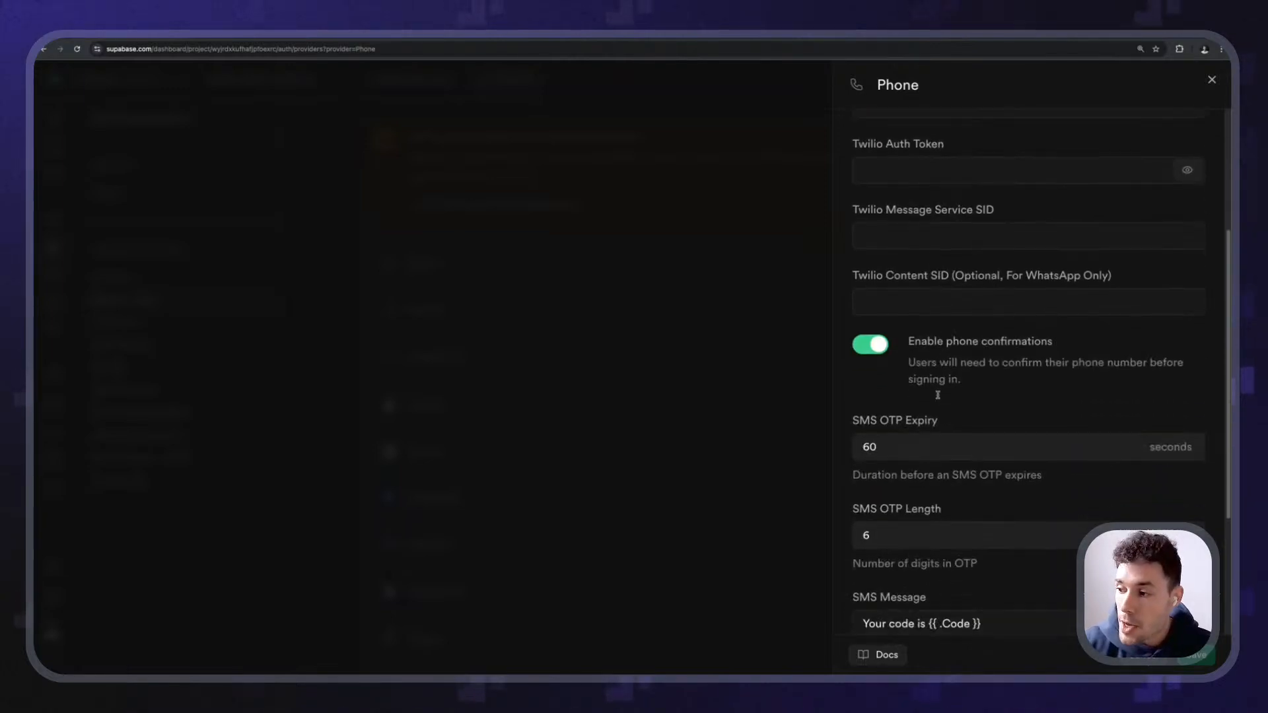
scroll(937, 395, "down", 1)
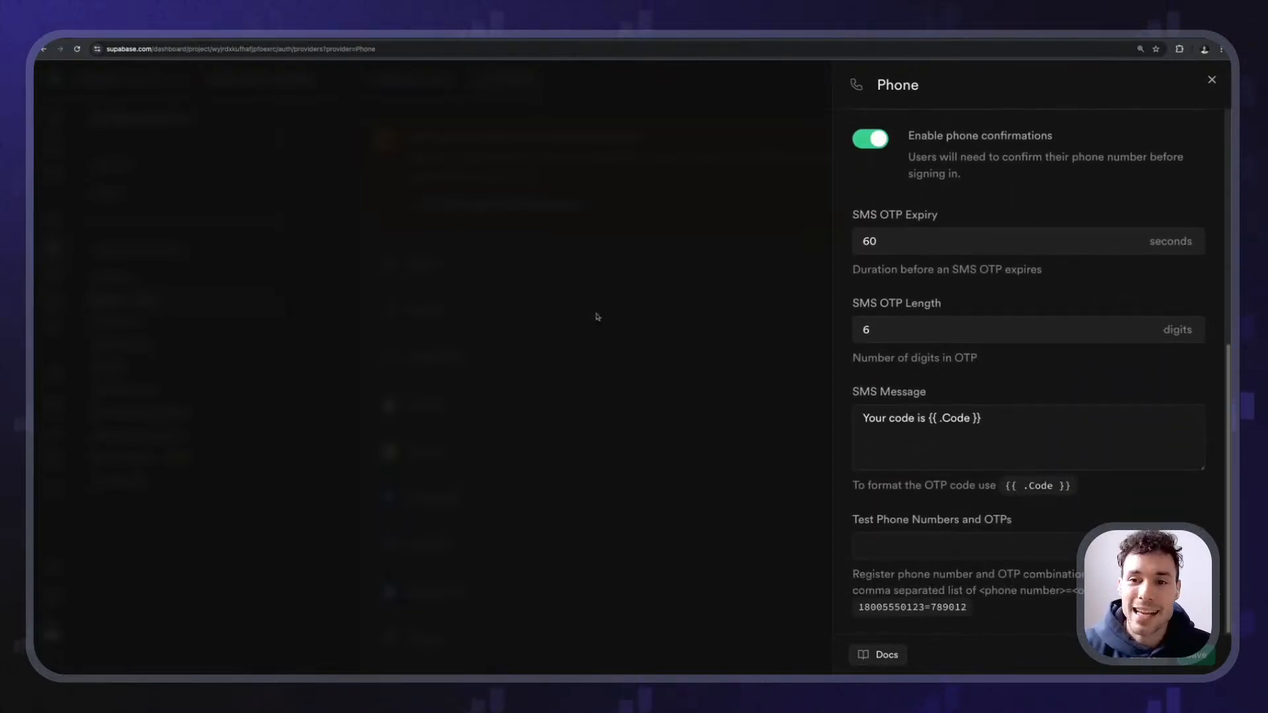
left_click(549, 358)
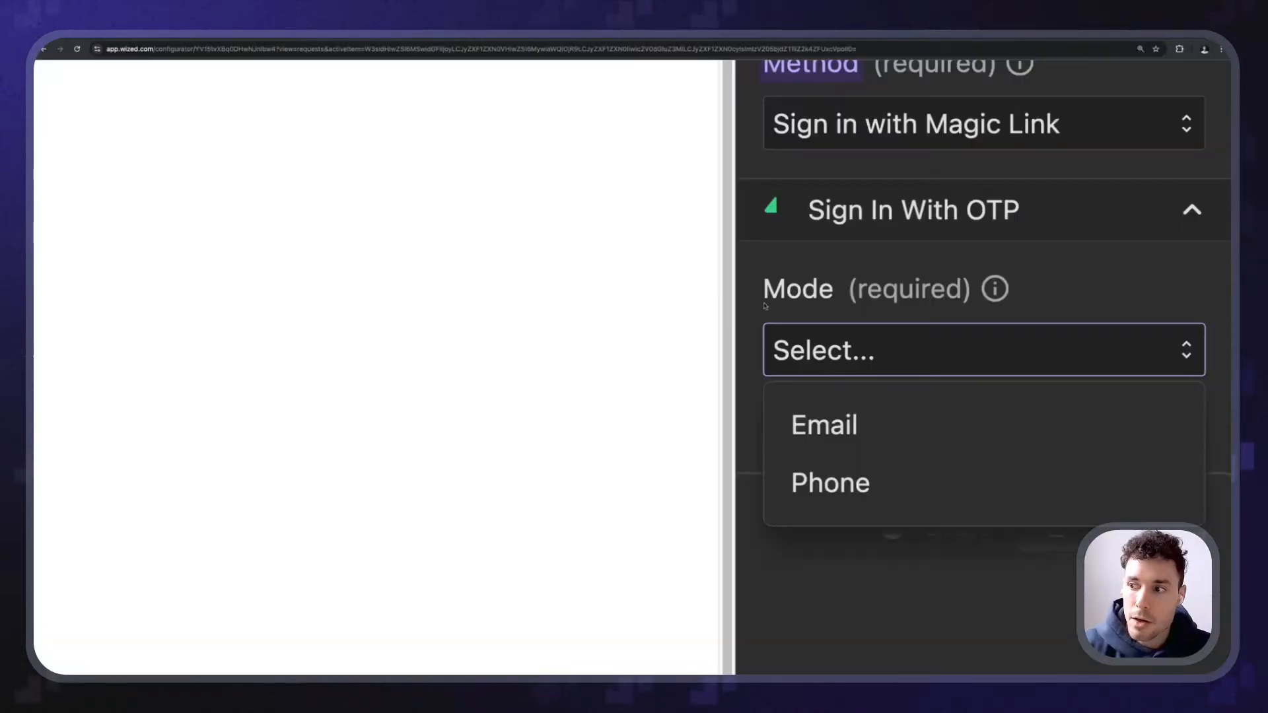
- Set the magic-link request's OTP mode to Email, then switch to the Webflow Designer
left_click(813, 428)
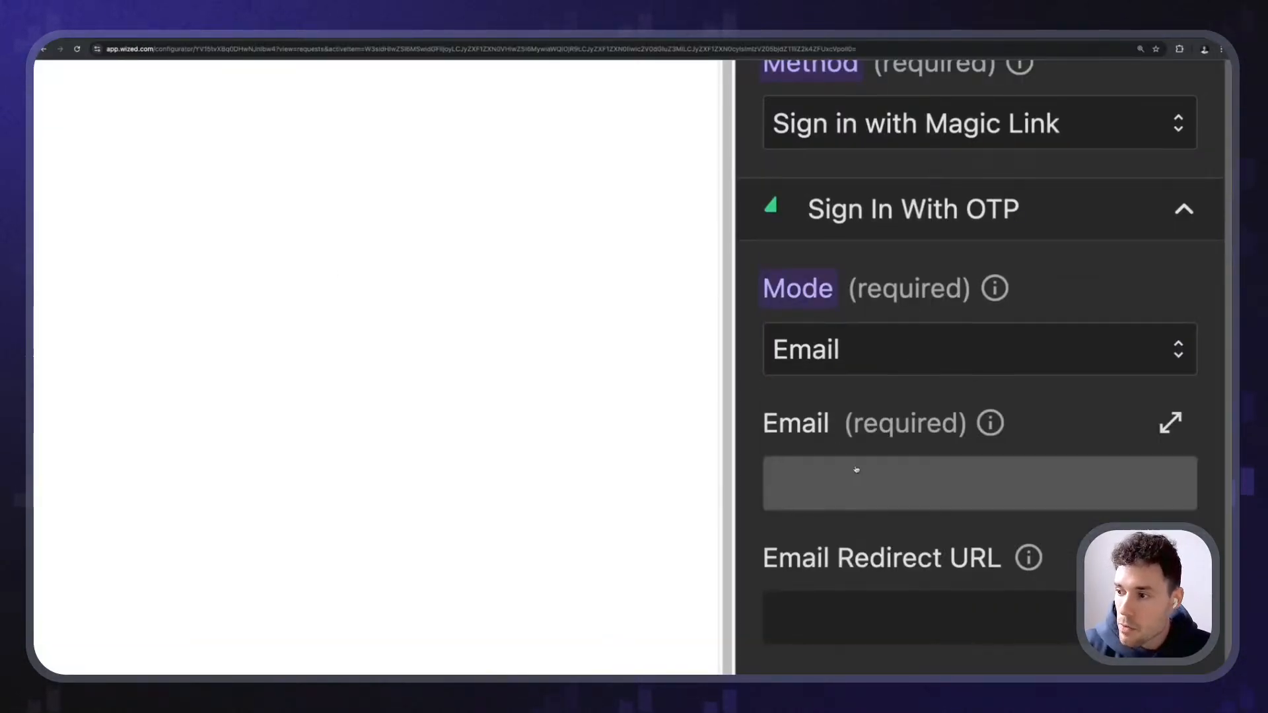
scroll(894, 411, "down", 2)
scroll(916, 406, "down", 5)
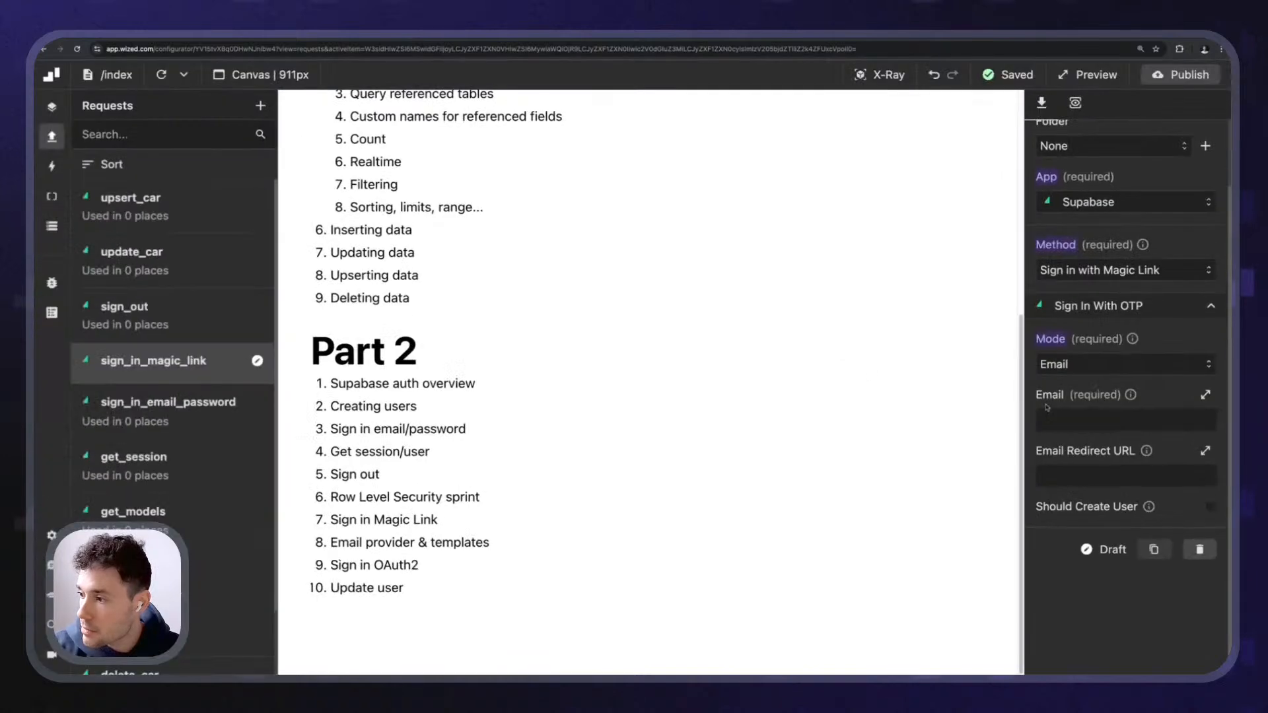
left_click(175, 39)
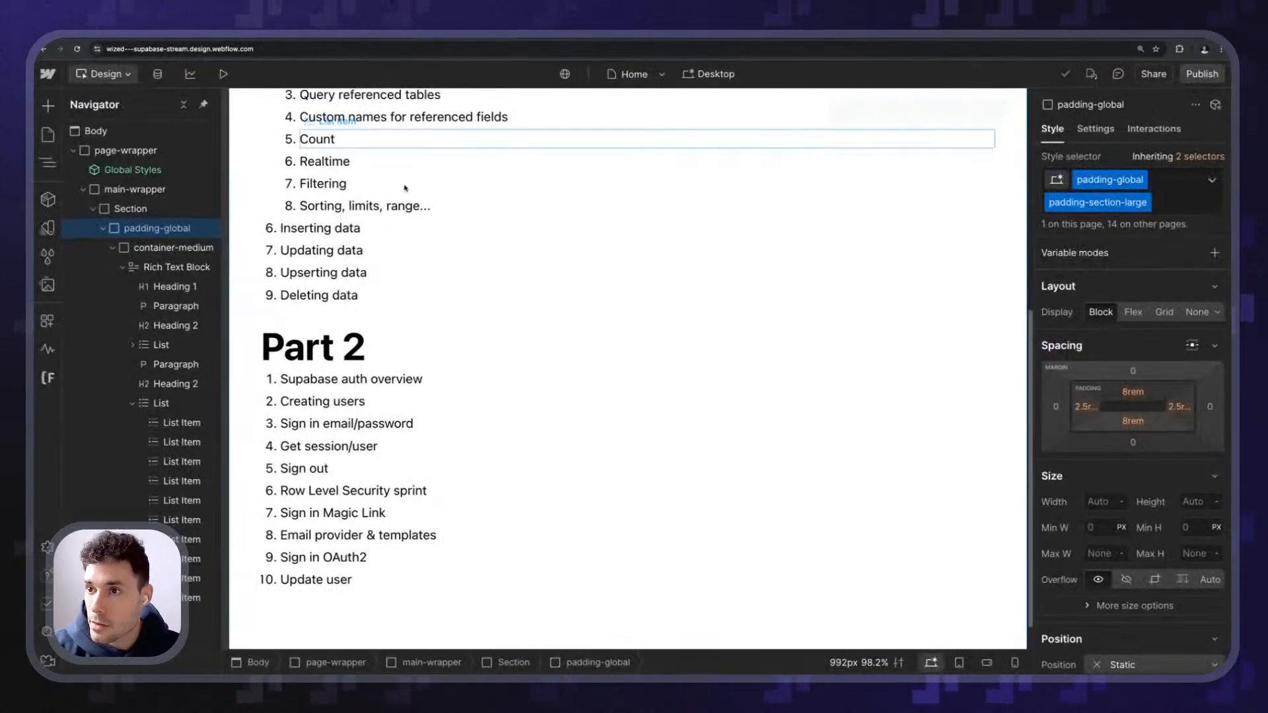
- Duplicate the Home page as a new page named 'Login' and open it
left_click(418, 211)
scroll(423, 232, "up", 5)
left_click(48, 134)
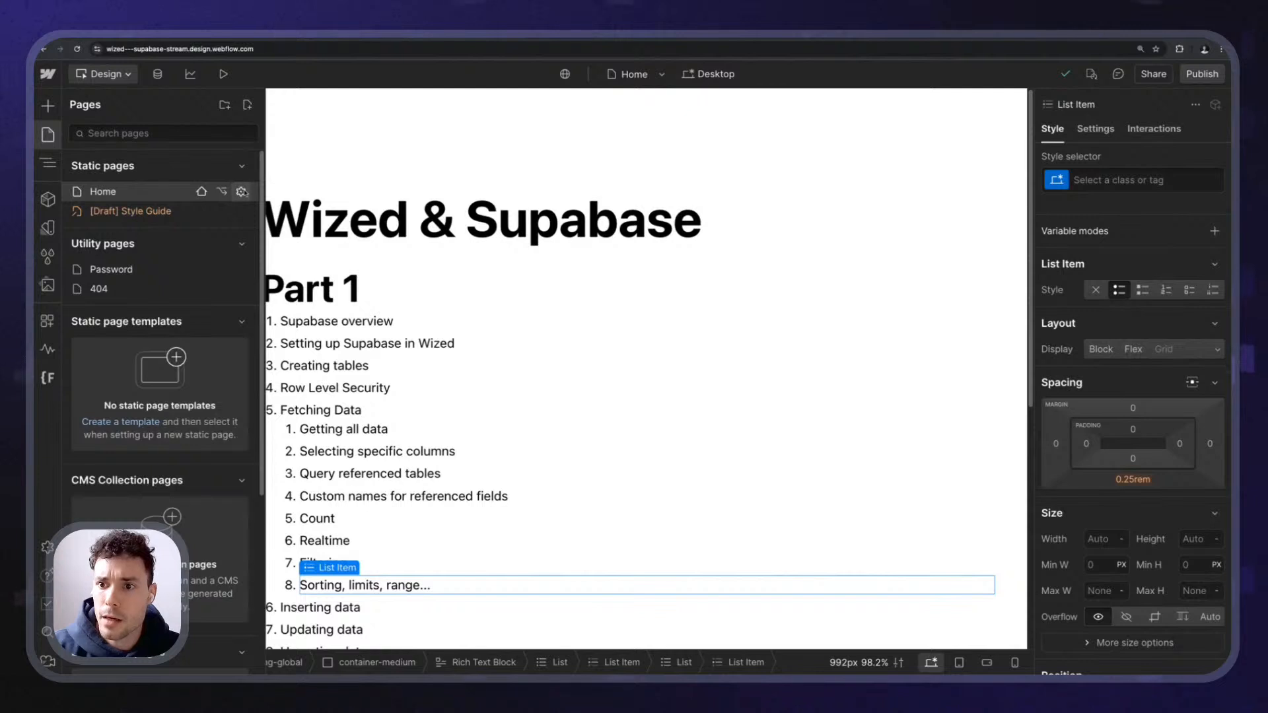
left_click(241, 192)
left_click(680, 105)
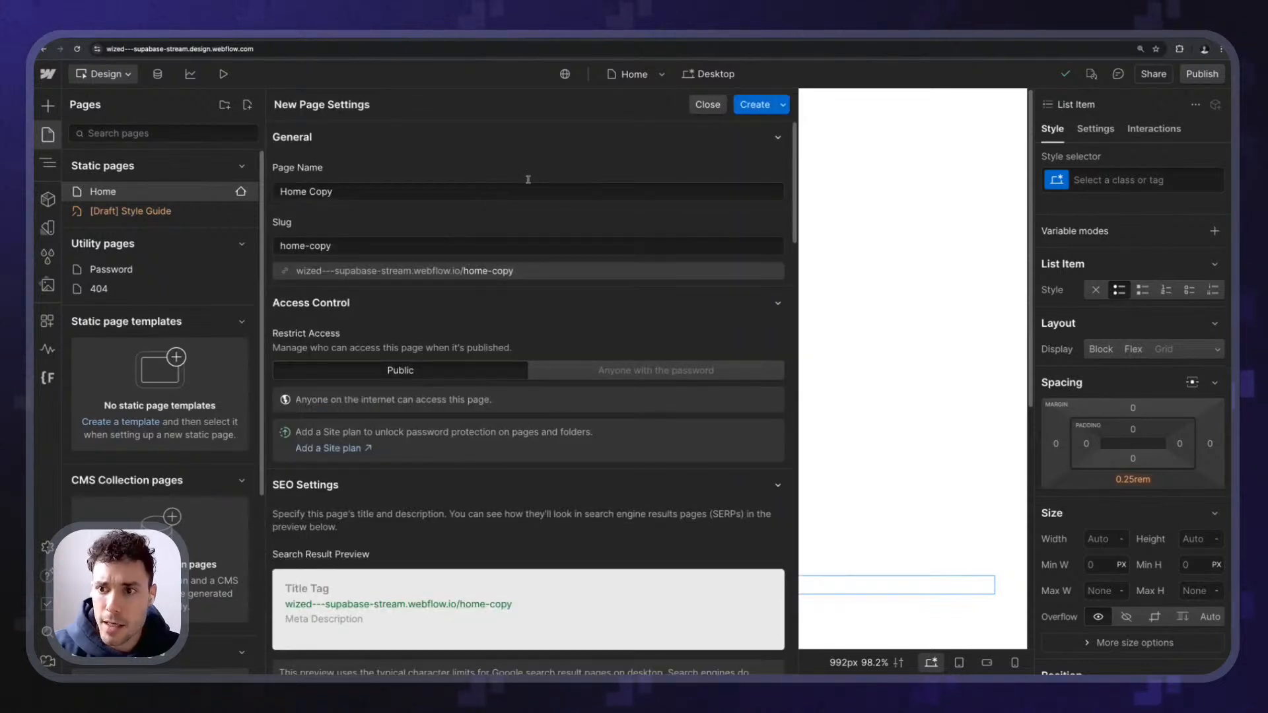
triple_click(399, 192)
type("Login")
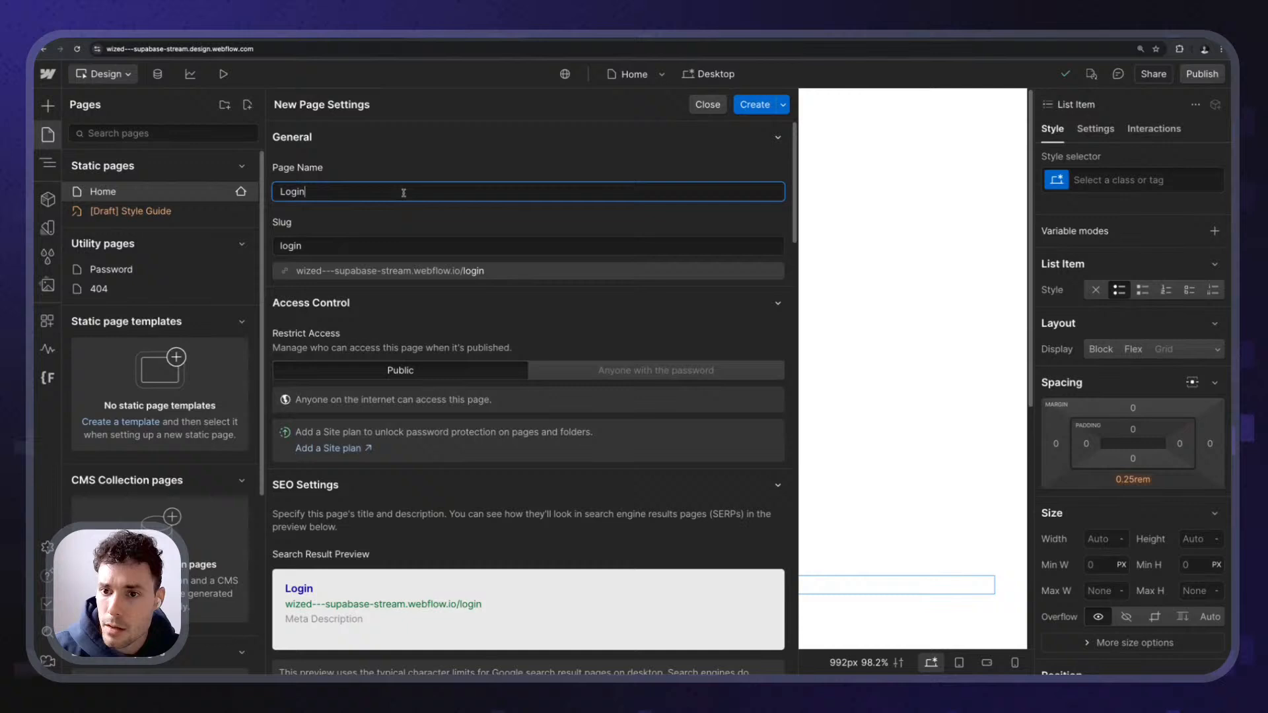
key("Return")
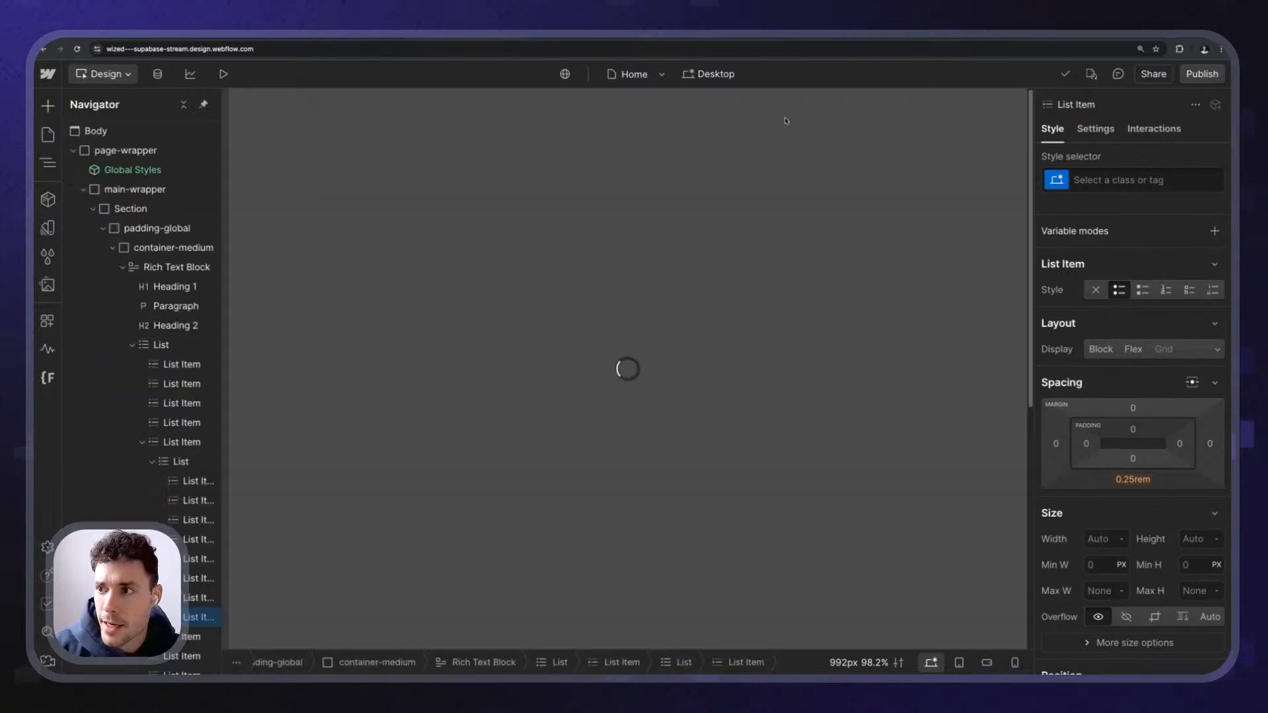
left_click(511, 222)
- Clear the Login page's container of its old heading and rich text blocks
double_click(510, 221)
type("Login")
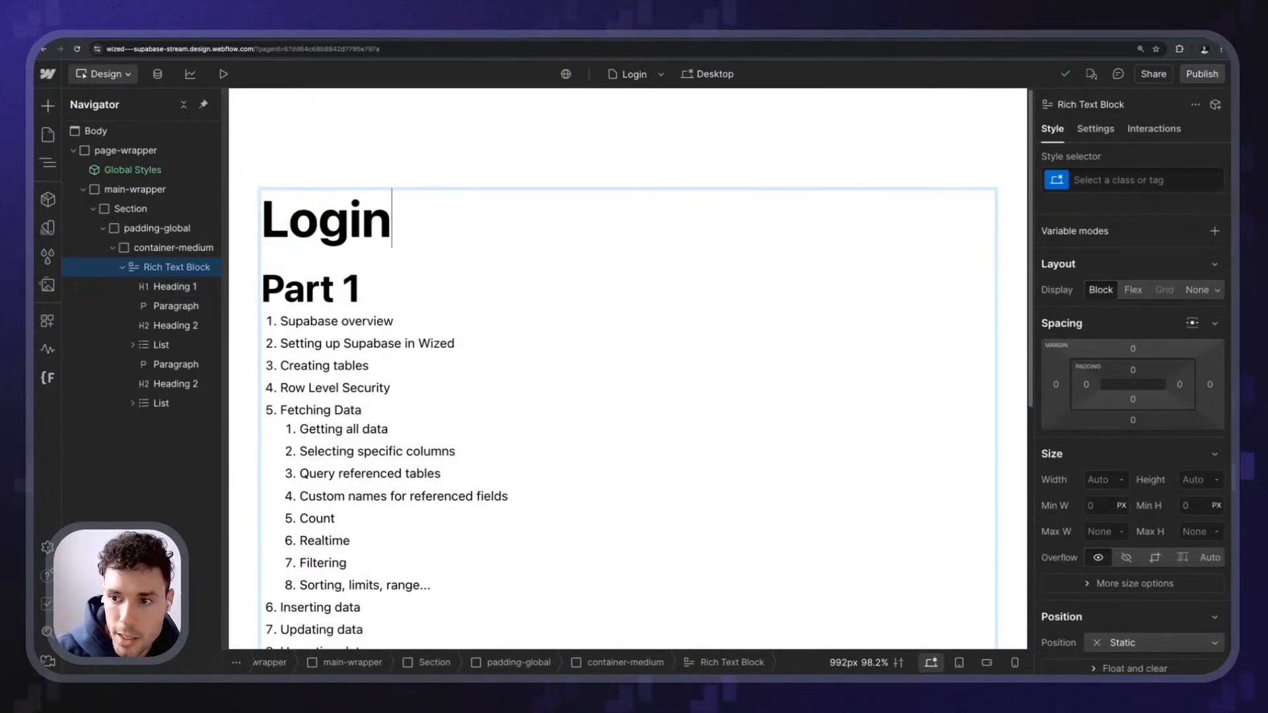
key("Escape")
left_click(432, 298)
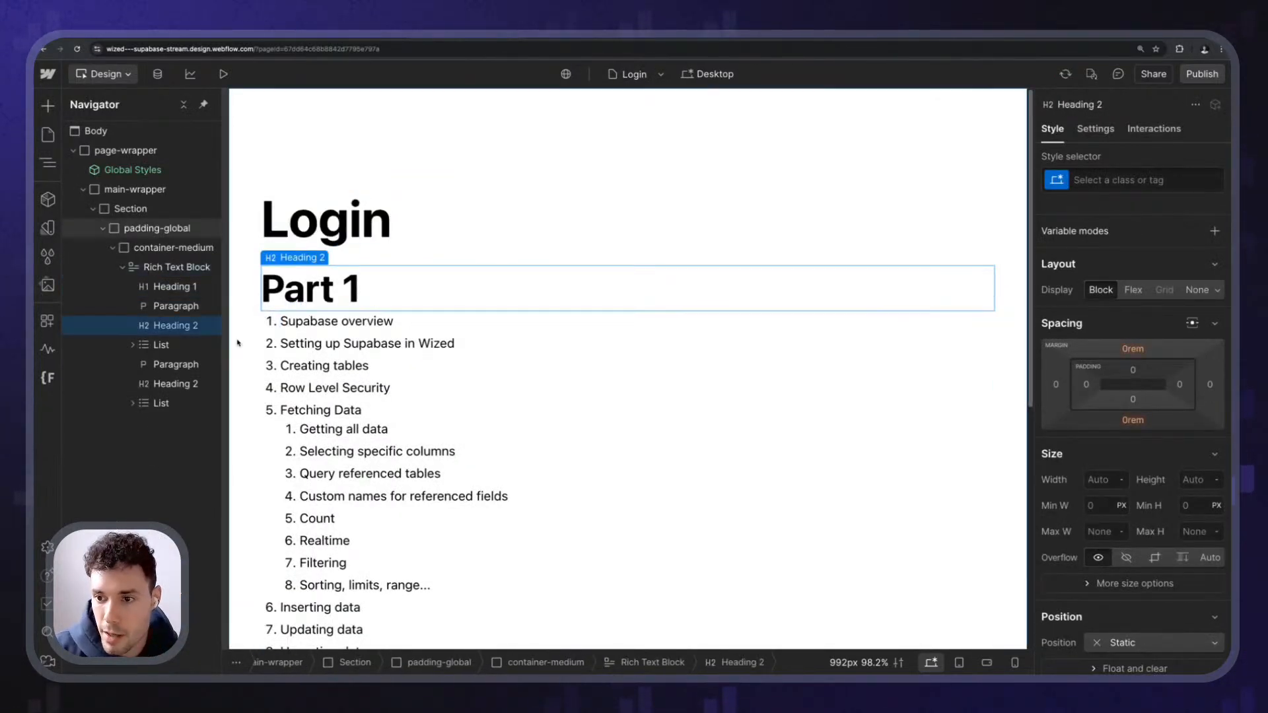
left_click(180, 268)
key("Delete")
key("ctrl+z")
left_click(354, 242)
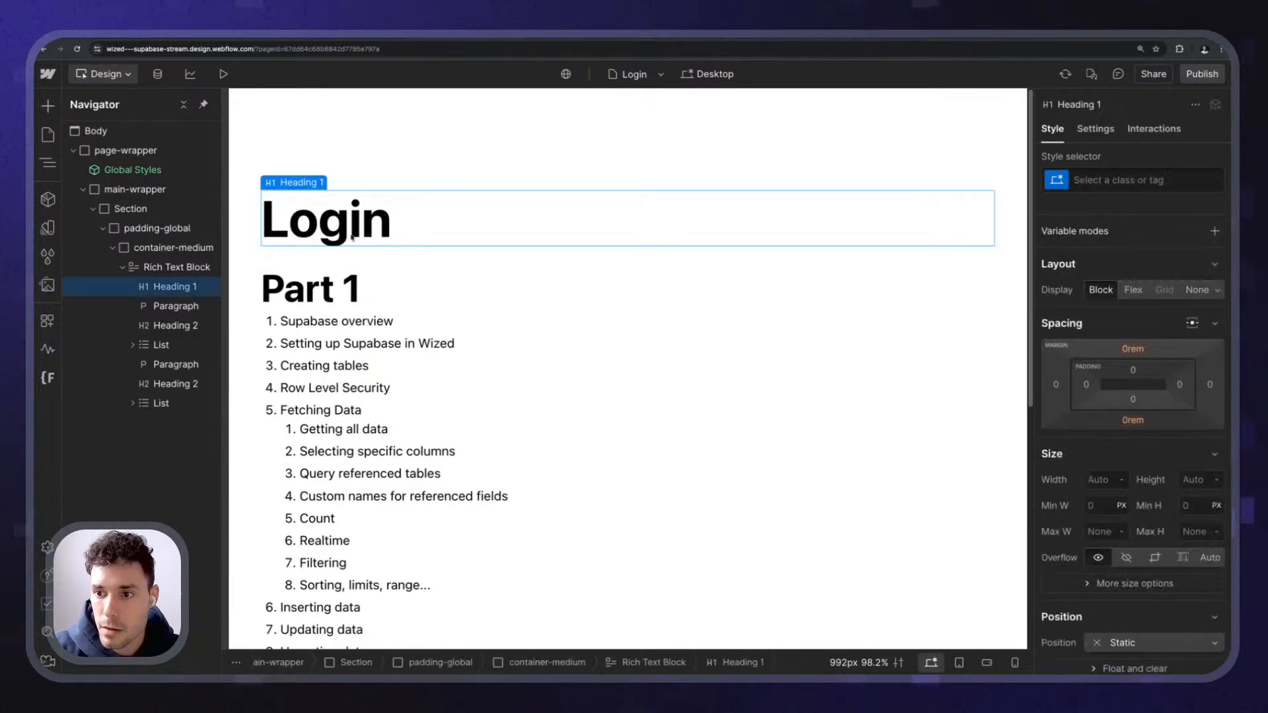
key("Delete")
left_click(173, 306)
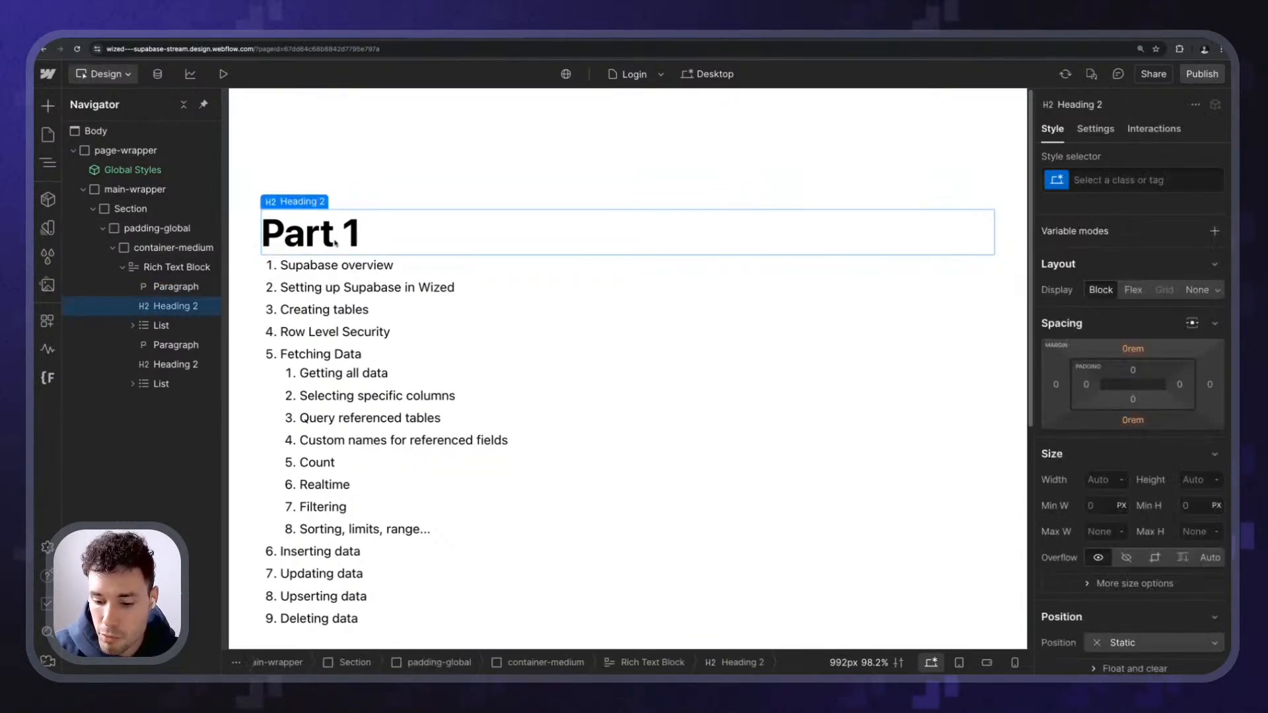
left_click(179, 266)
key("Delete")
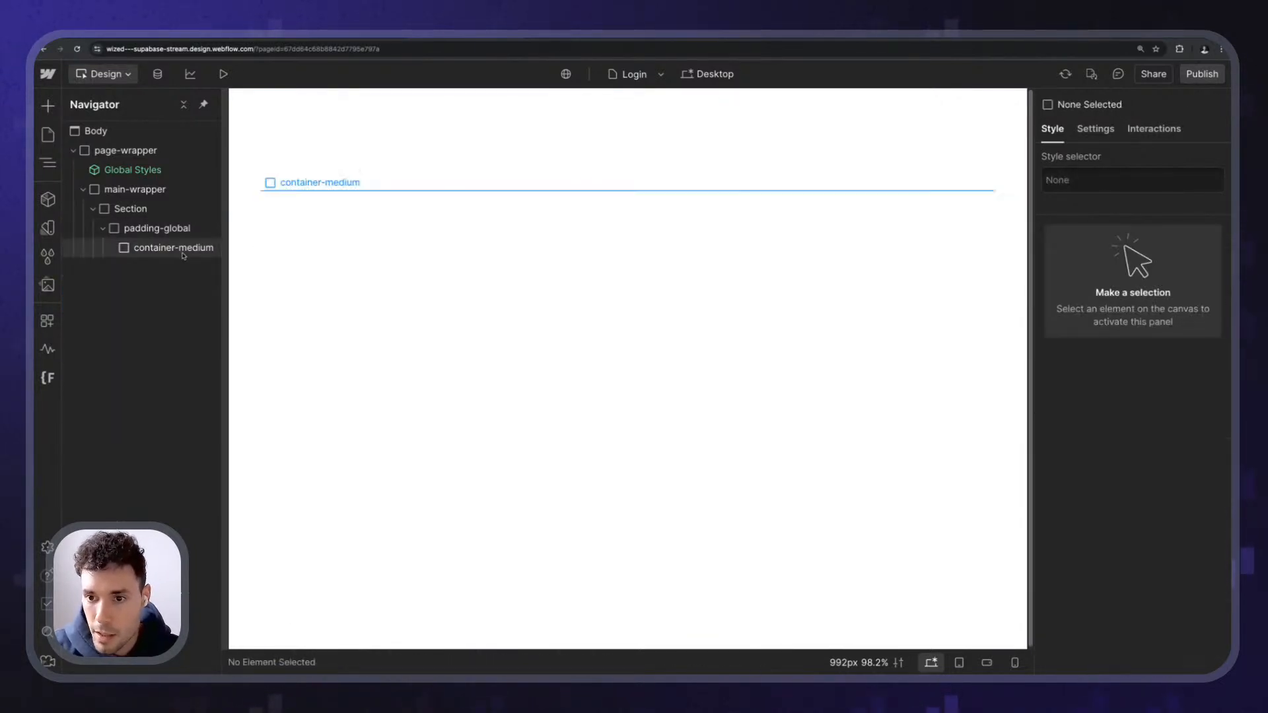
left_click(184, 248)
- Add an H1 'Login' and a Form Block, removing the form's Name field
key("ctrl+k")
type("hea")
key("Return")
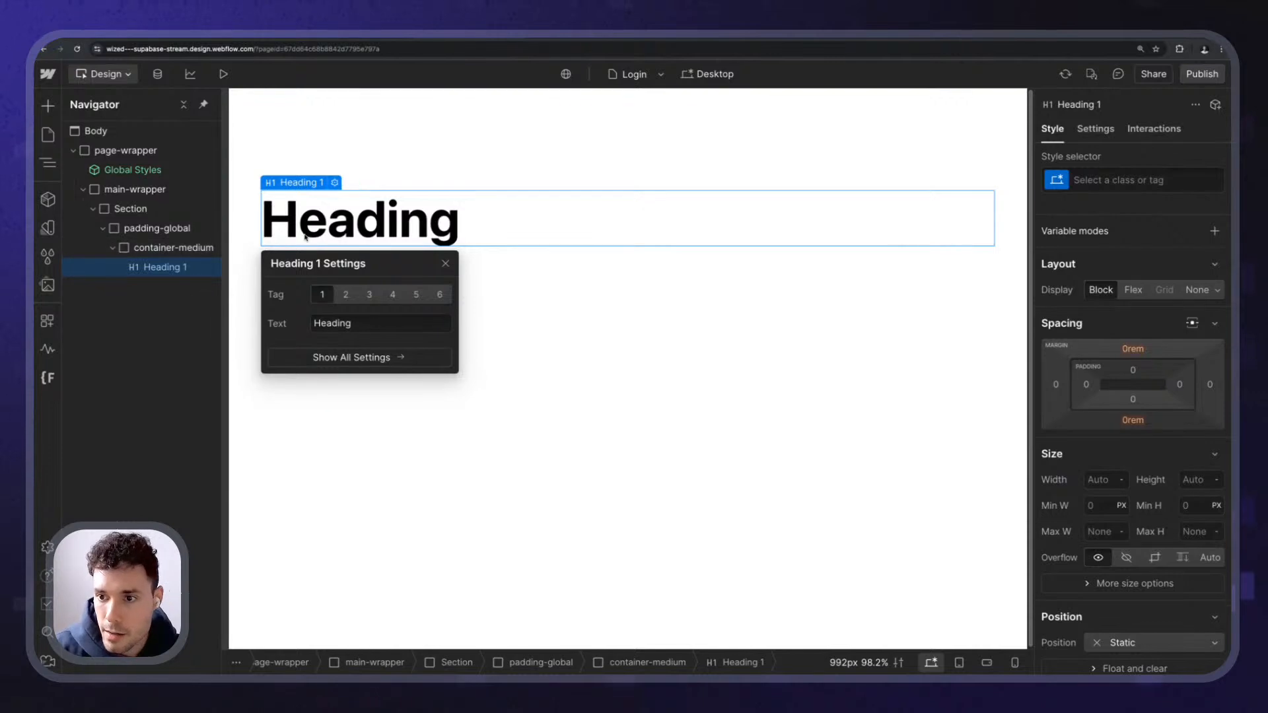
key("Return")
type("Login")
key("Escape")
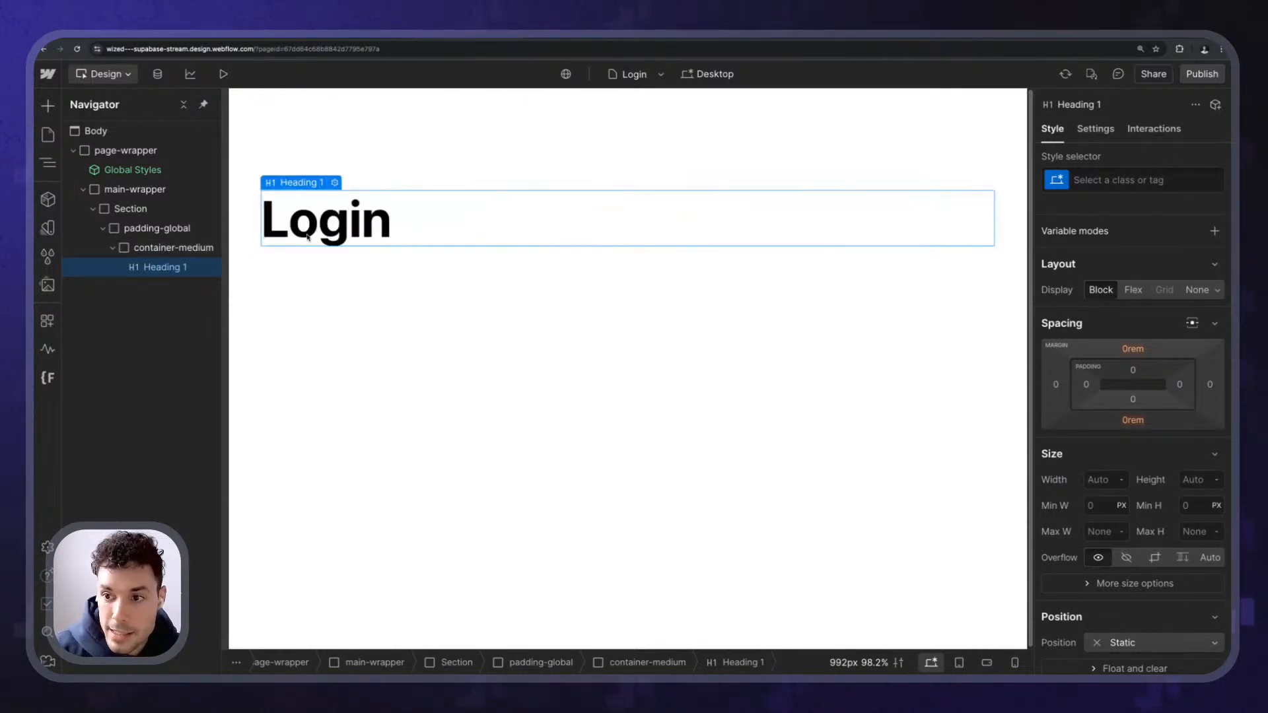
key("ctrl+k")
type("form")
key("Return")
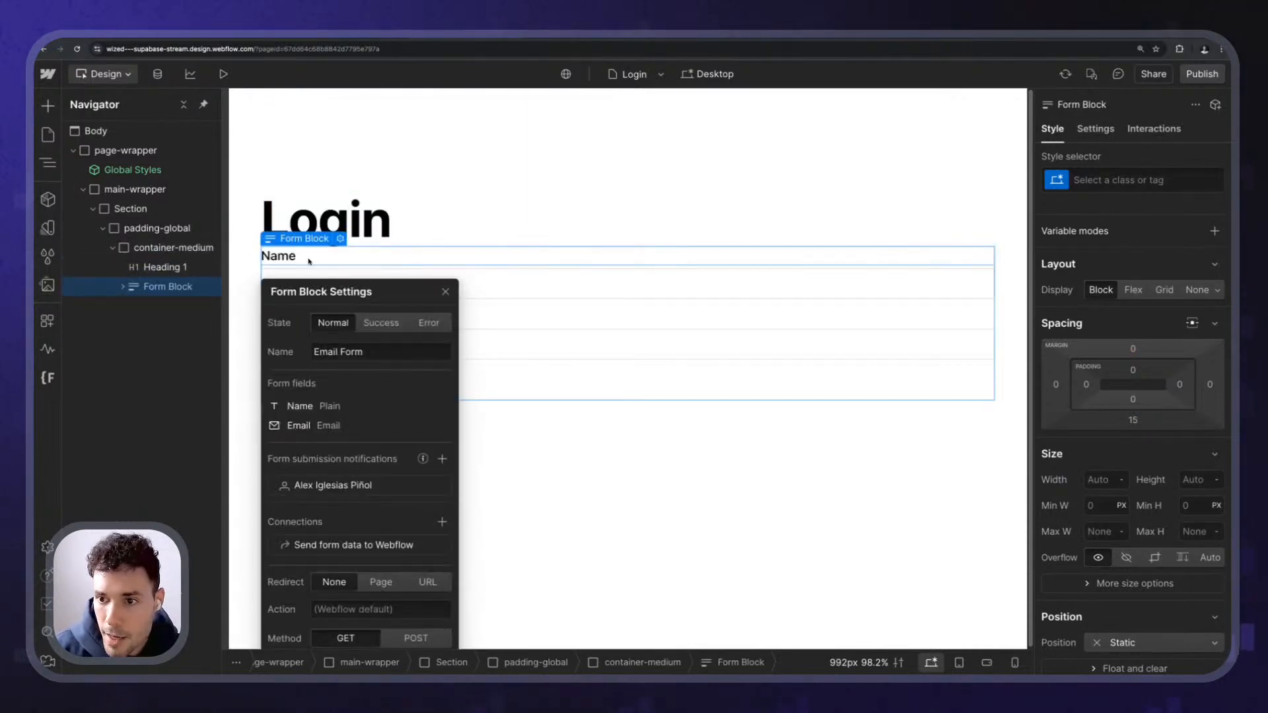
left_click(304, 262)
key("BackSpace")
key("BackSpace")
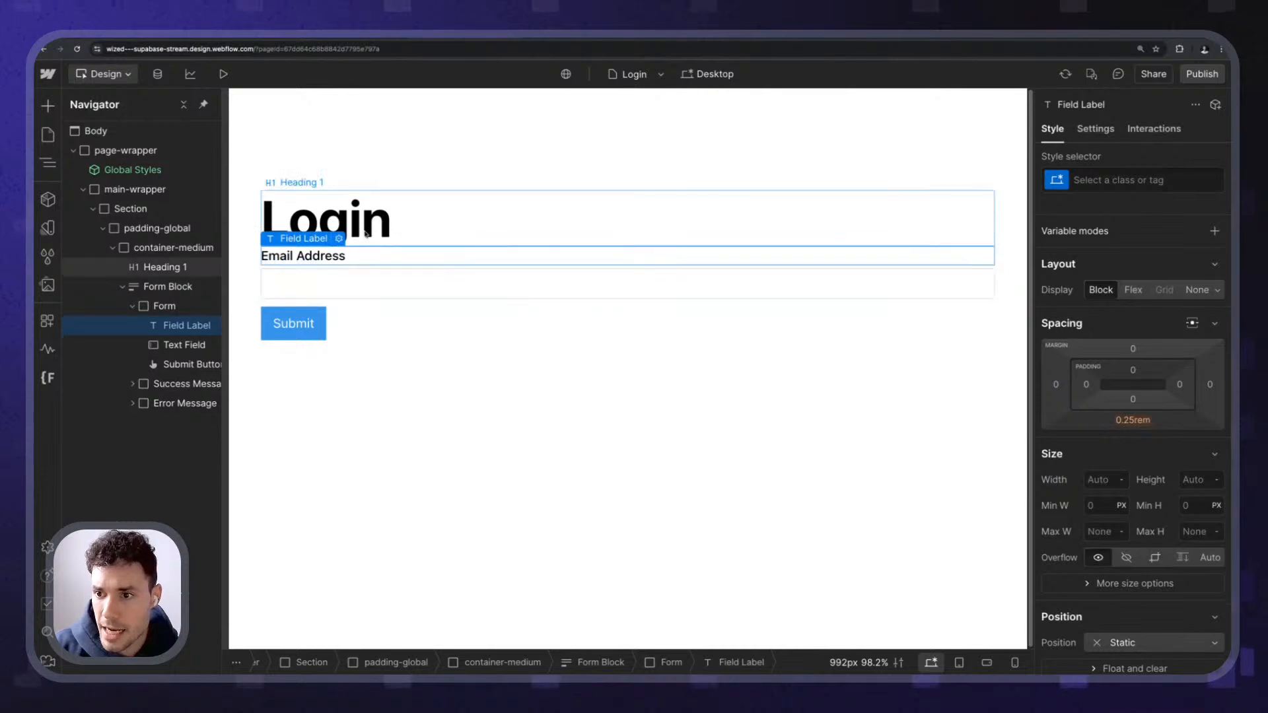
- Give the Login heading the margin-bottom class with a margin-medium combo class
left_click(319, 225)
key("super+Return")
type("margin")
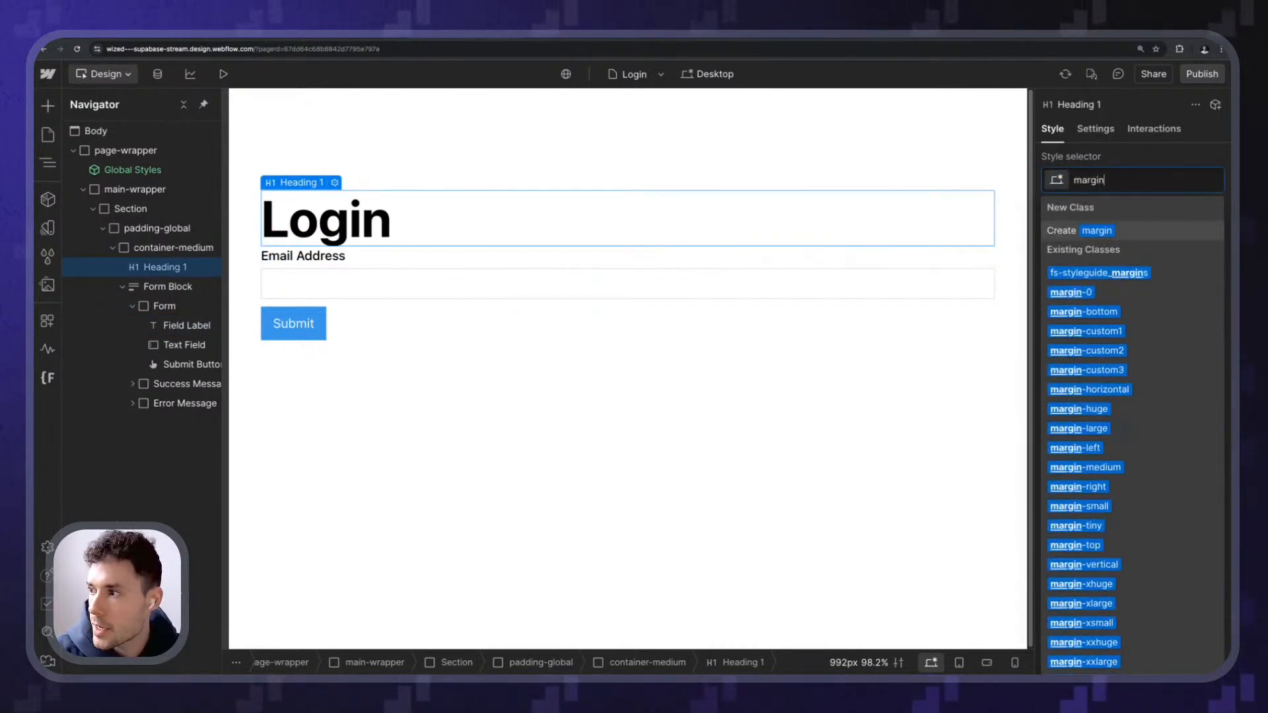
left_click(1083, 311)
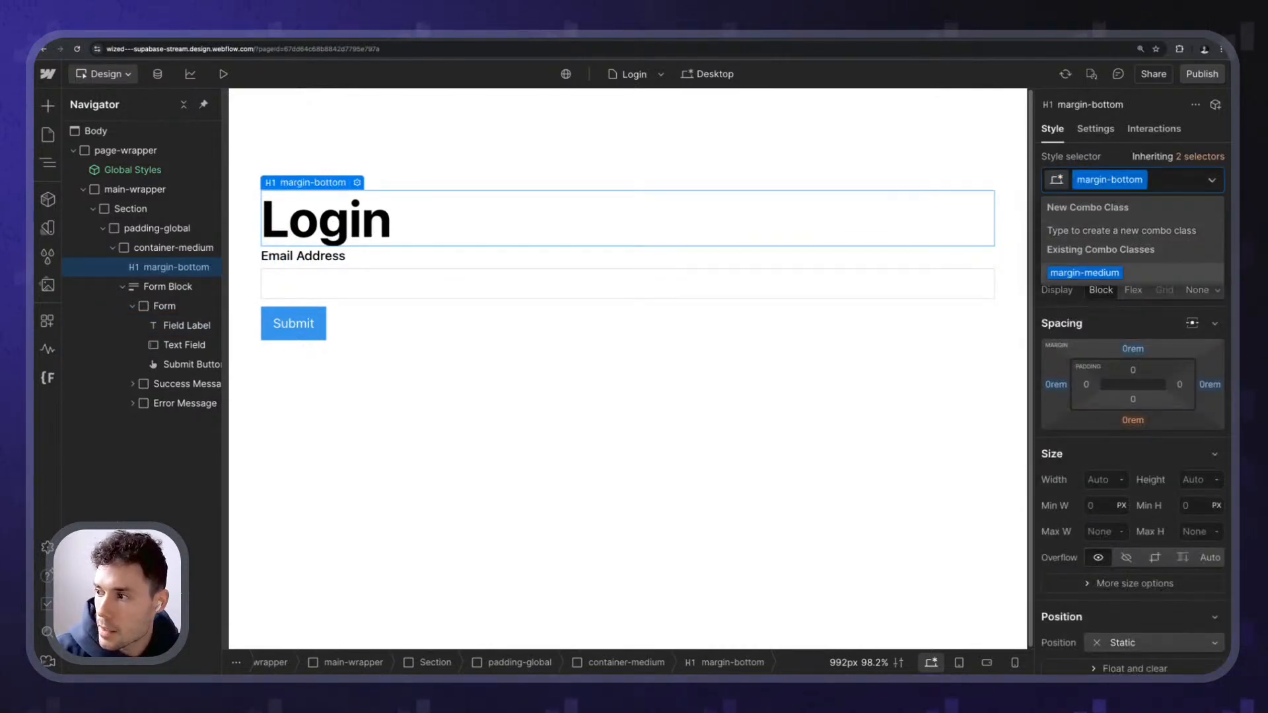
left_click(1076, 275)
left_click(343, 277)
left_click(333, 307)
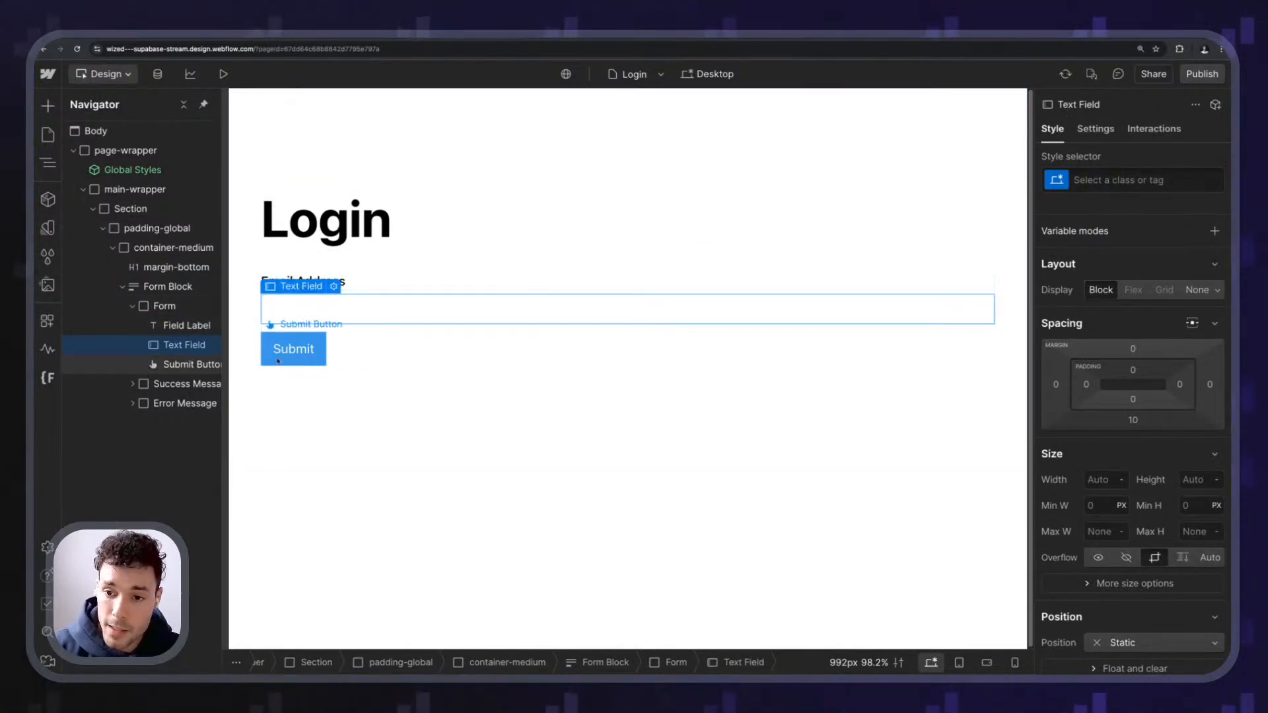
- Add the custom attribute wized = sign_in_magic_link_form to the form
left_click(163, 305)
left_click(1095, 129)
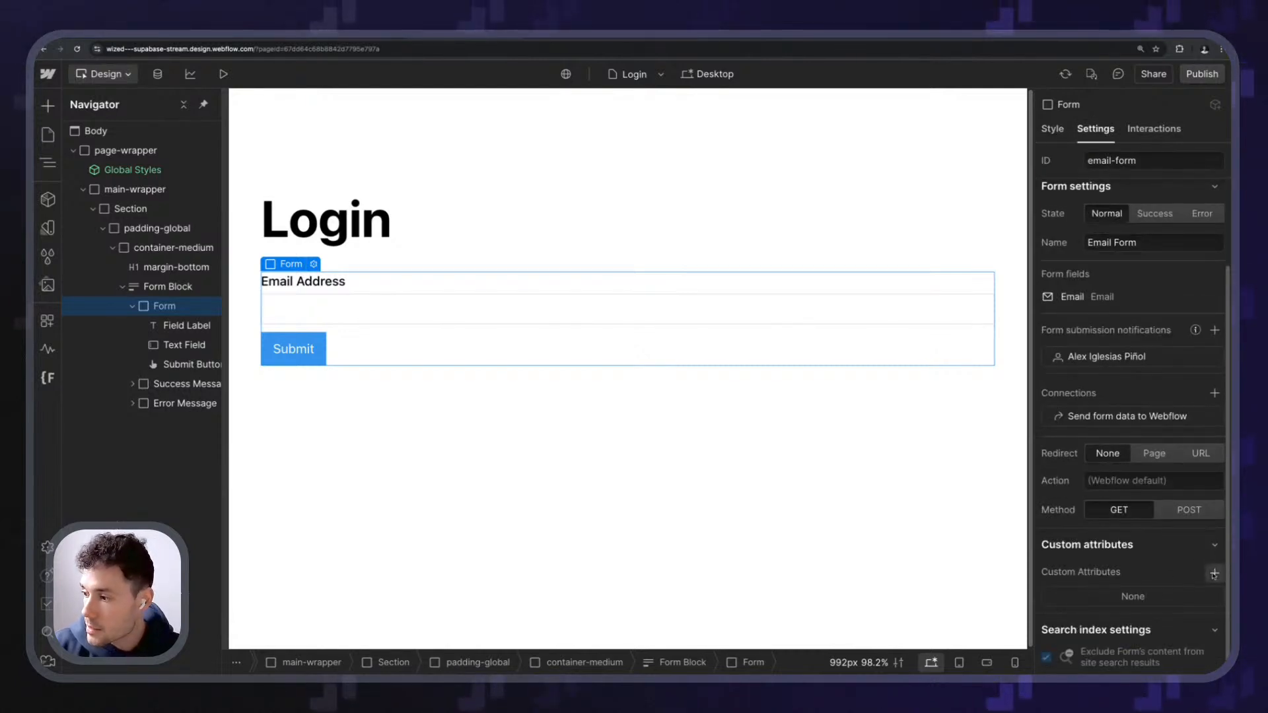
left_click(1214, 572)
type("wized")
key("Tab")
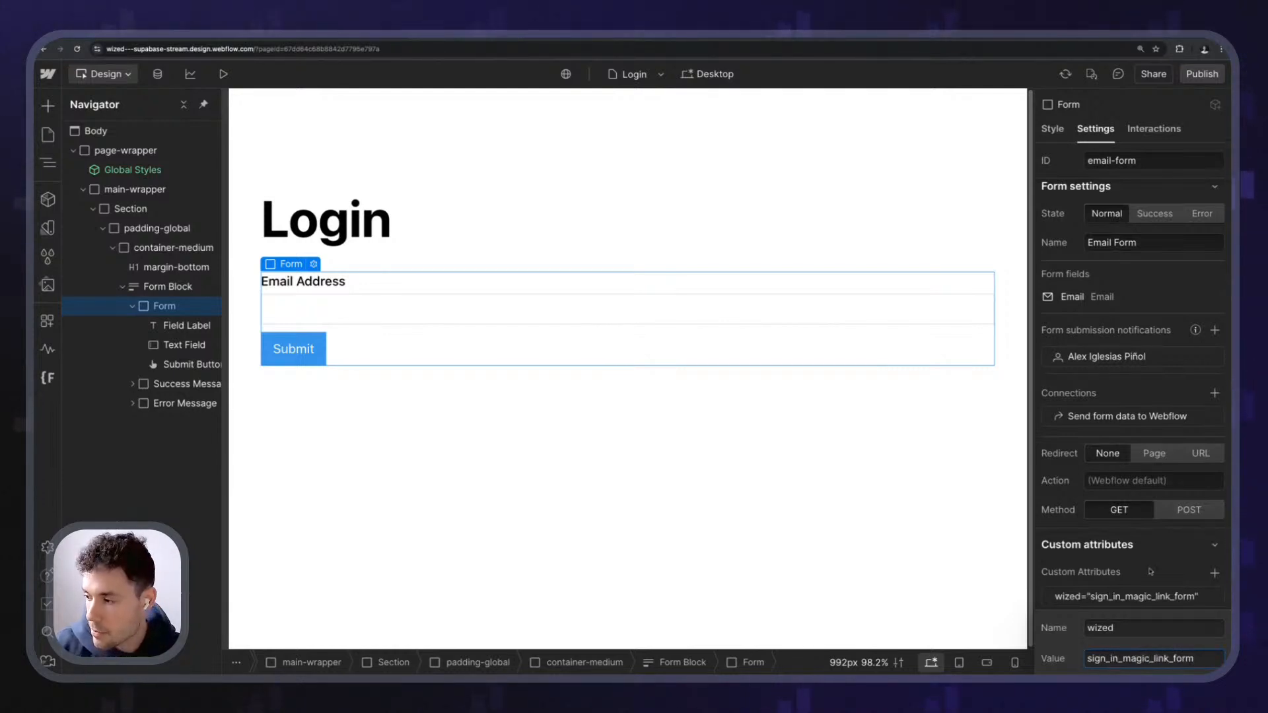
key("Return")
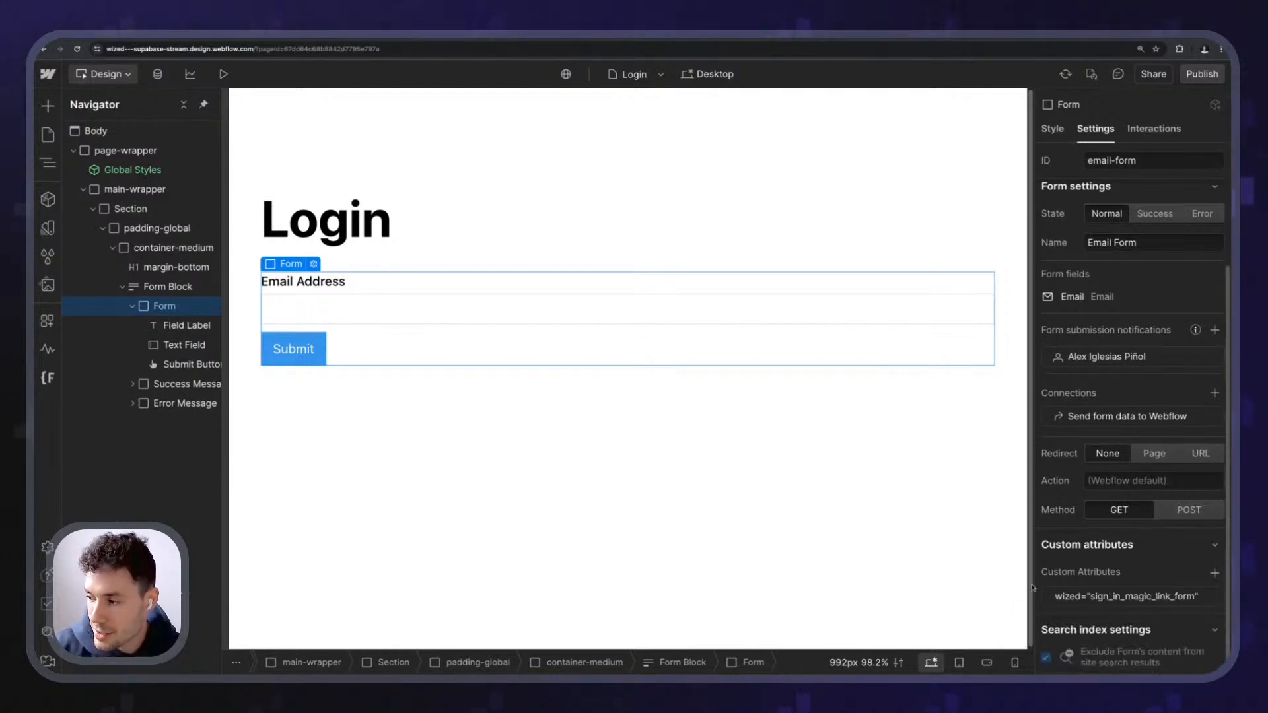
- Rename the Email Address text field's name to 'email'
left_click(354, 320)
scroll(1106, 431, "down", 4)
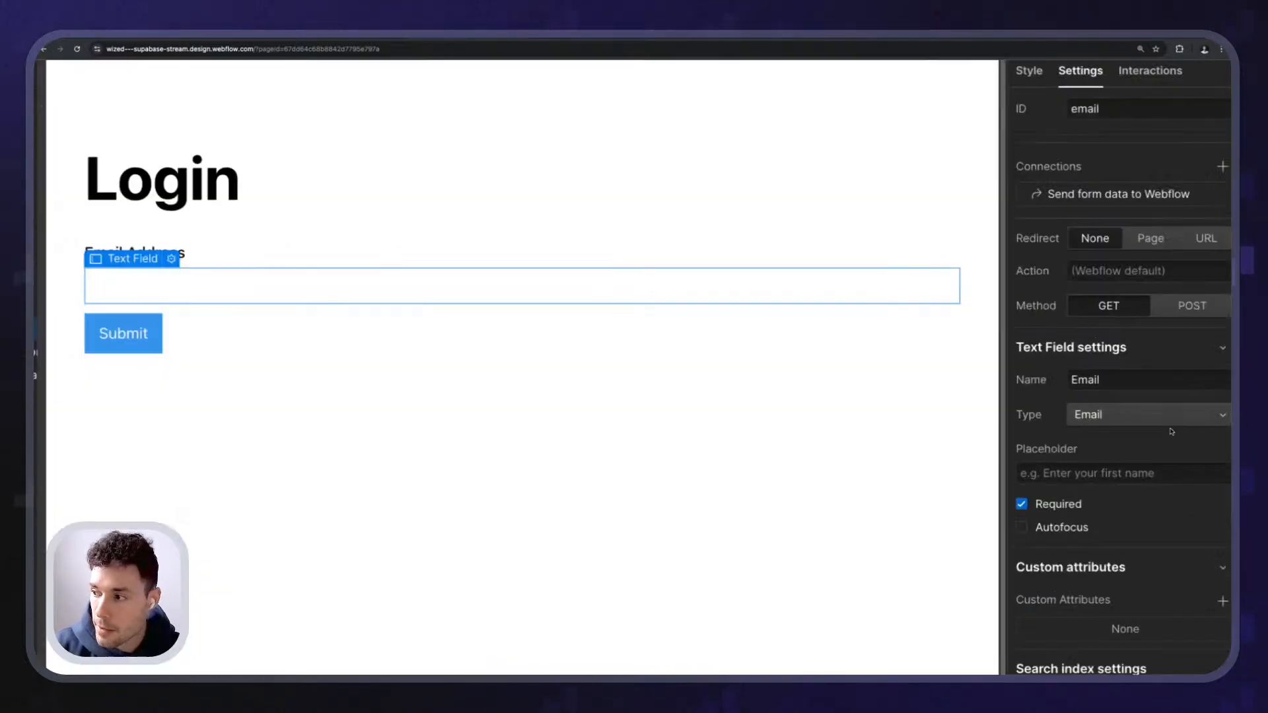
left_click_drag(938, 308, 829, 317)
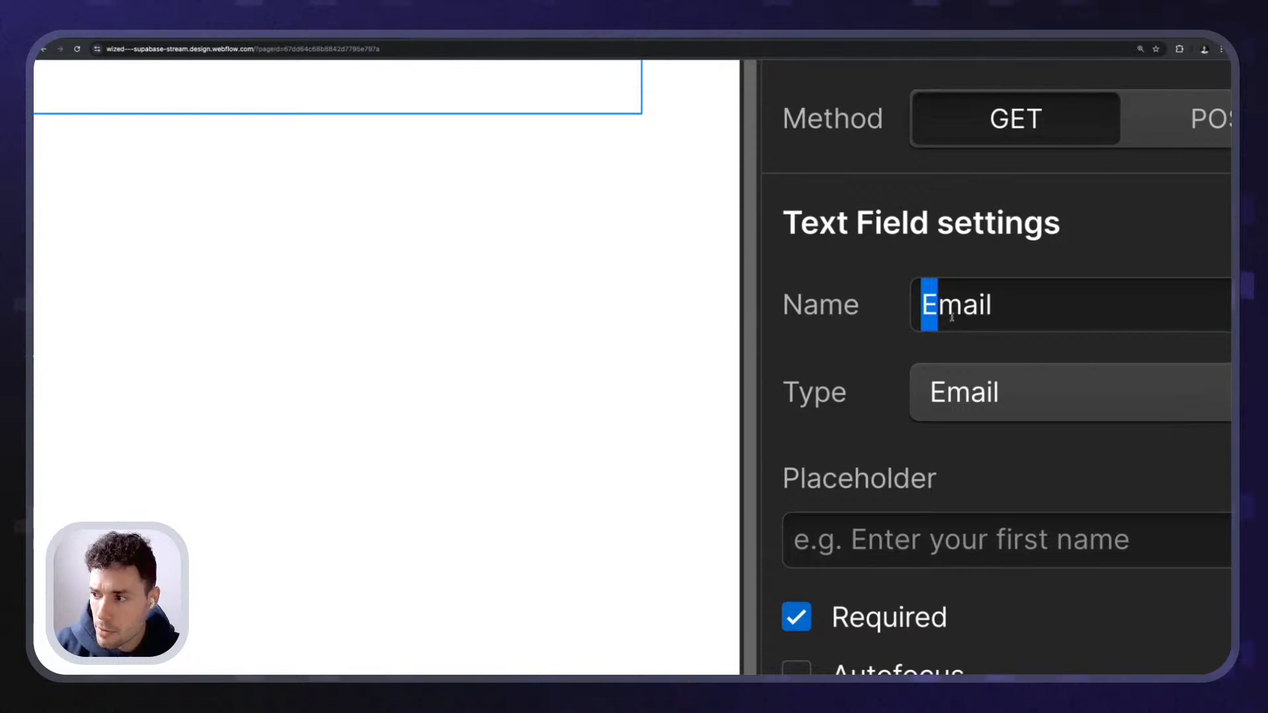
type("e")
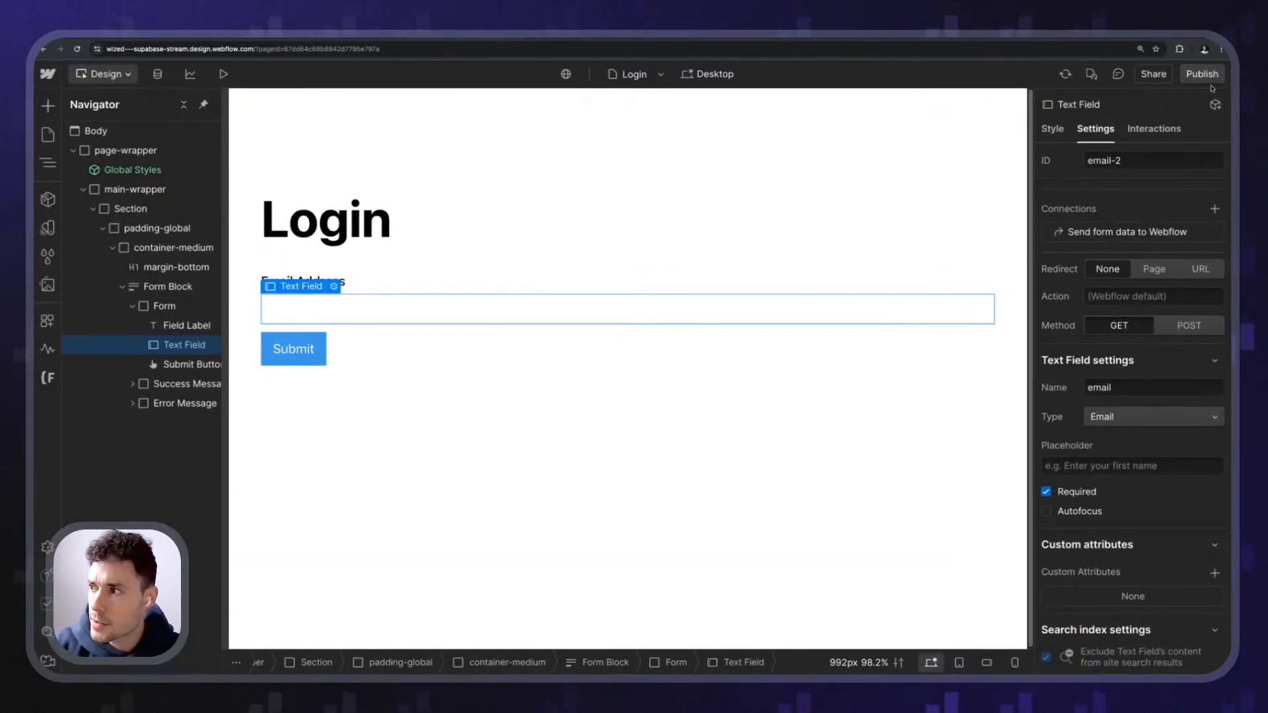
- Publish the site to staging and return to Wized
left_click(1201, 74)
left_click(393, 426)
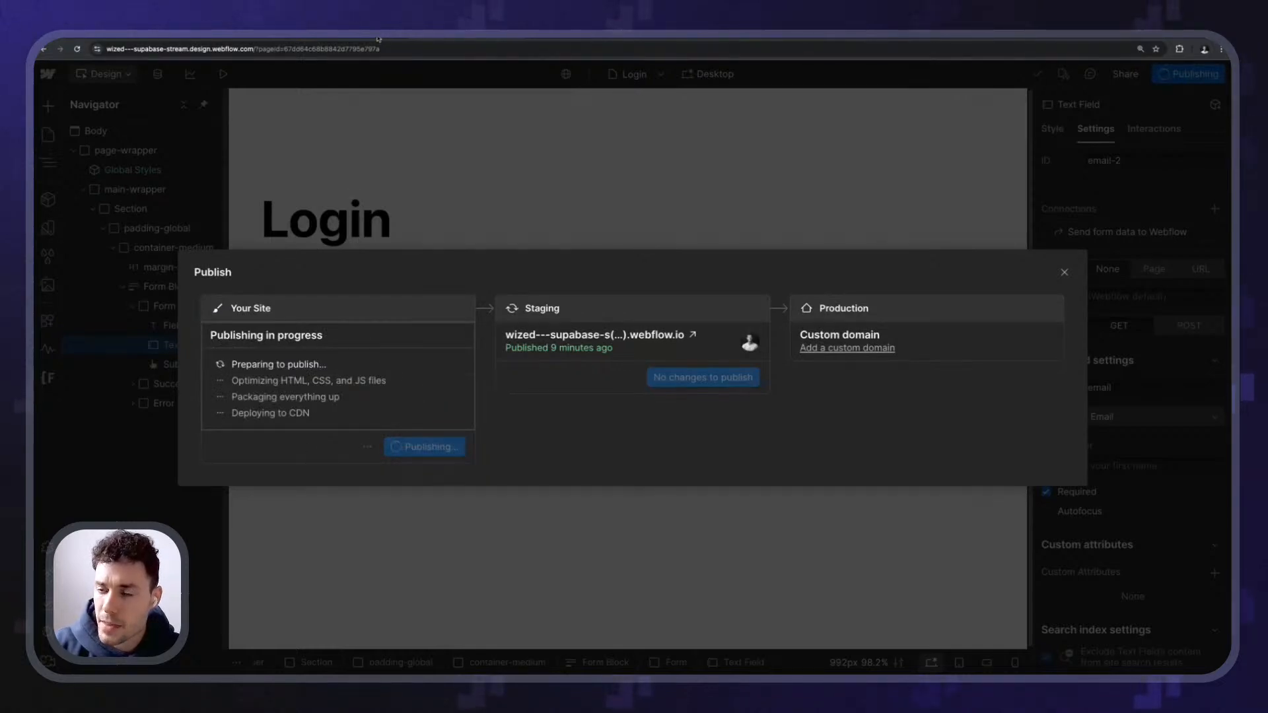
left_click(284, 201)
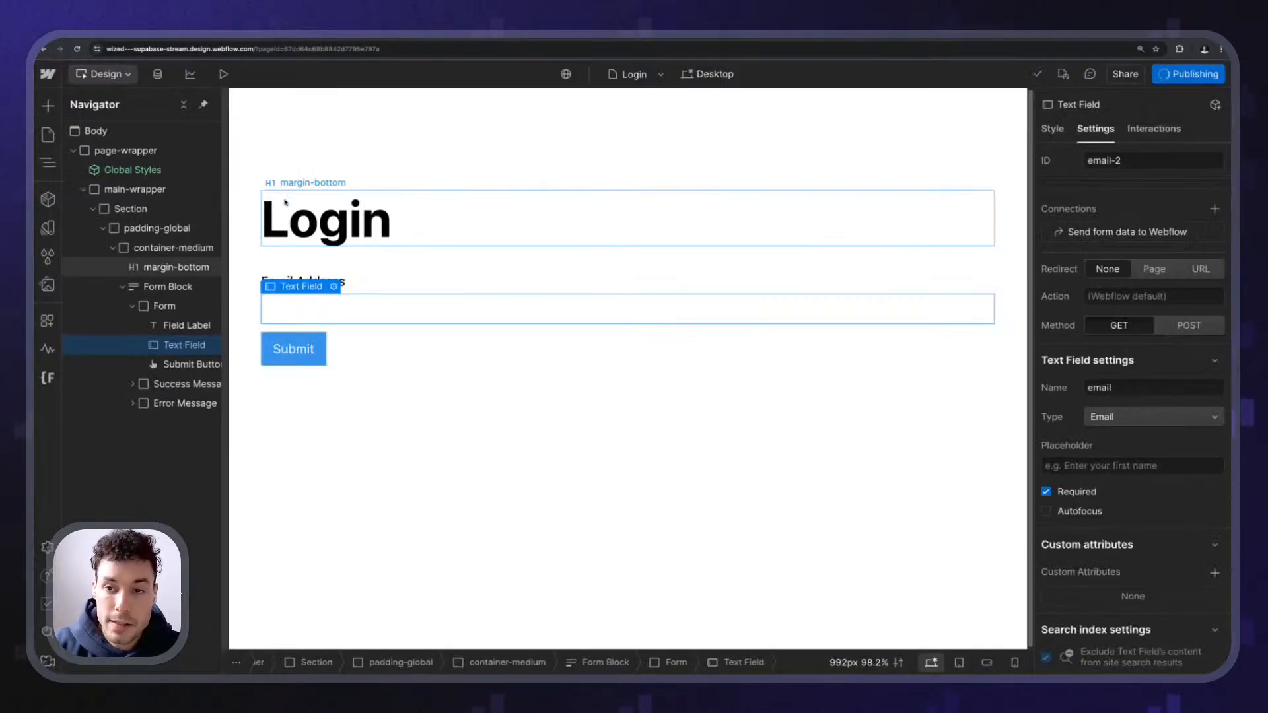
left_click(334, 38)
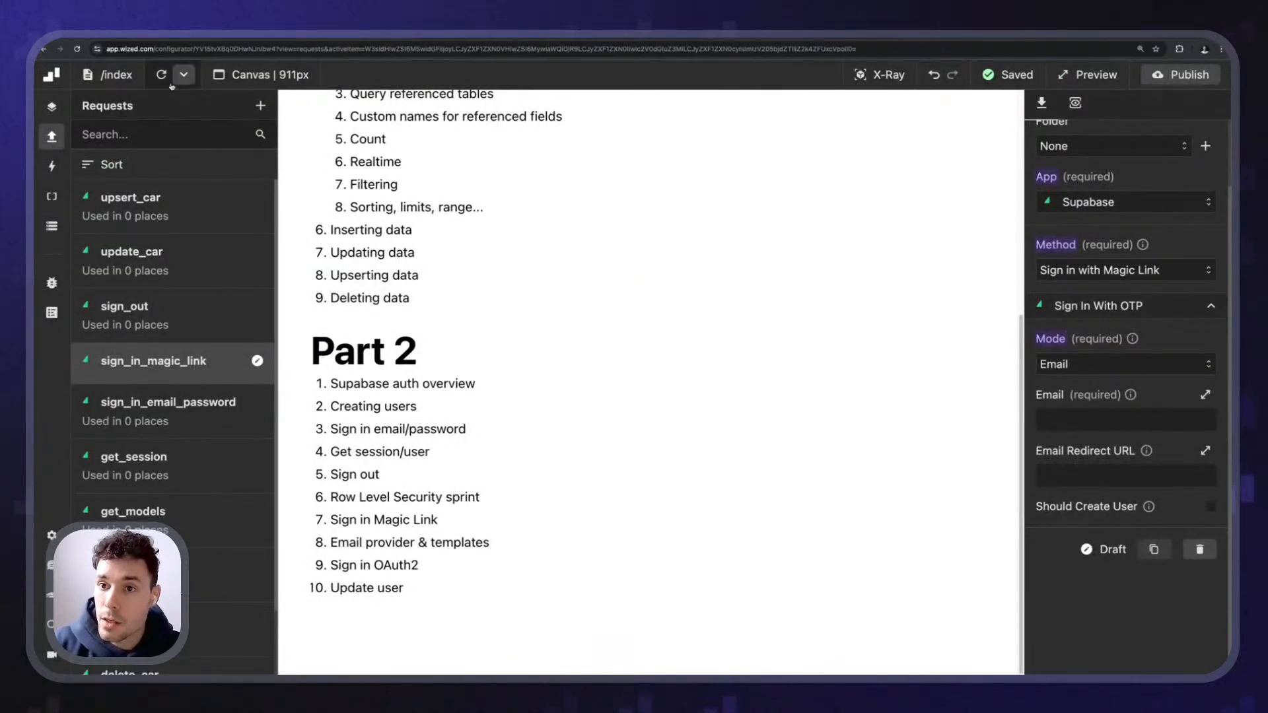
- Load the /login page and select the sign_in_magic_link_form element
left_click(116, 75)
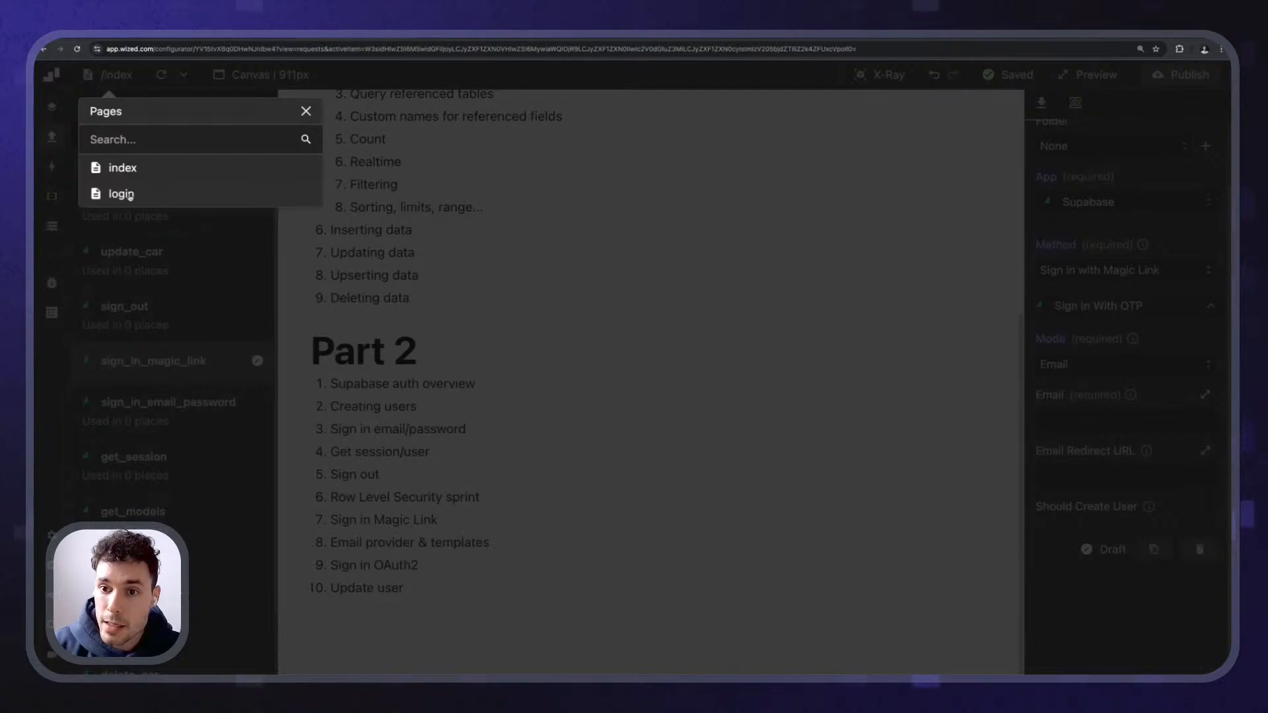
left_click(121, 193)
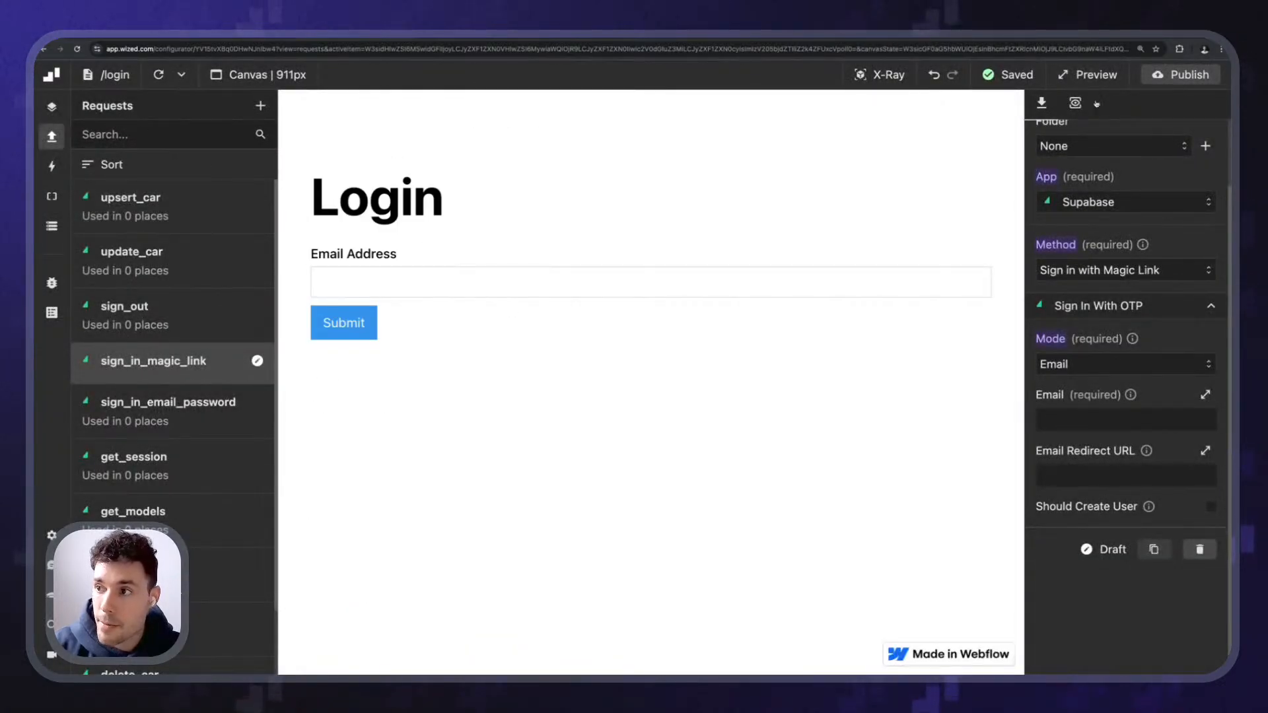
left_click(879, 75)
left_click(605, 279)
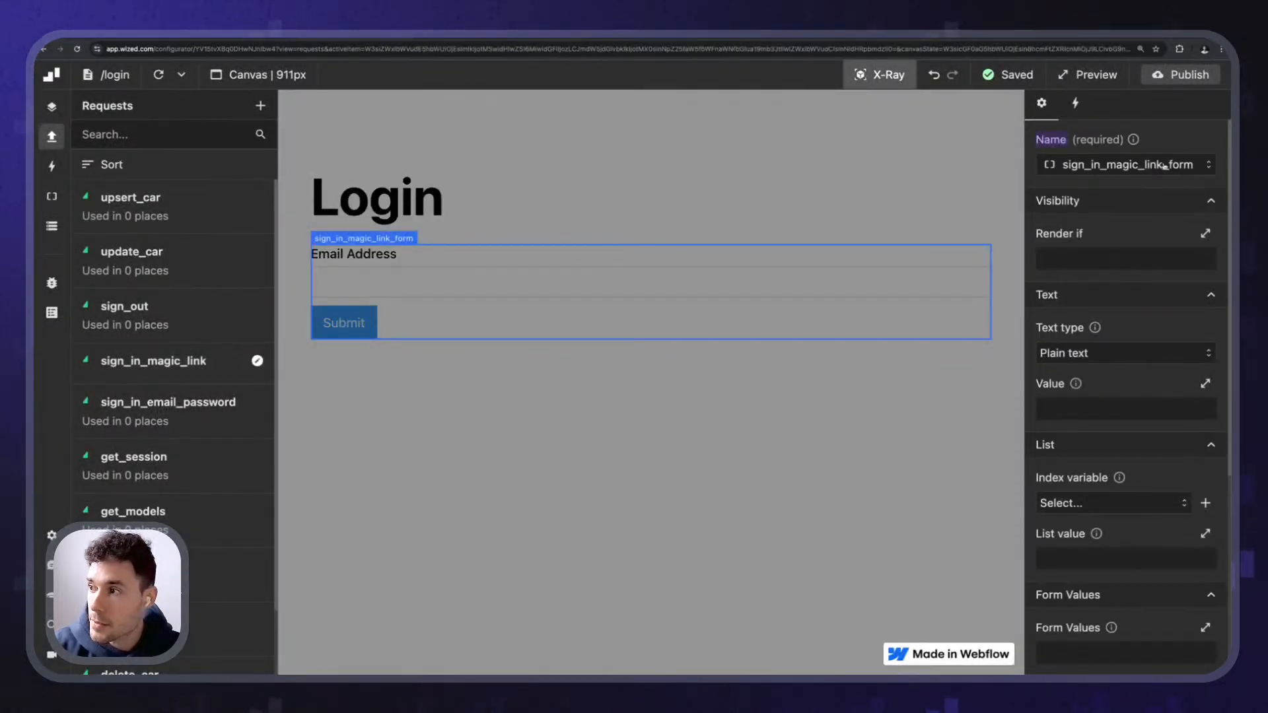
- Add a submit event to the form with Prevent default ticked
left_click(1075, 104)
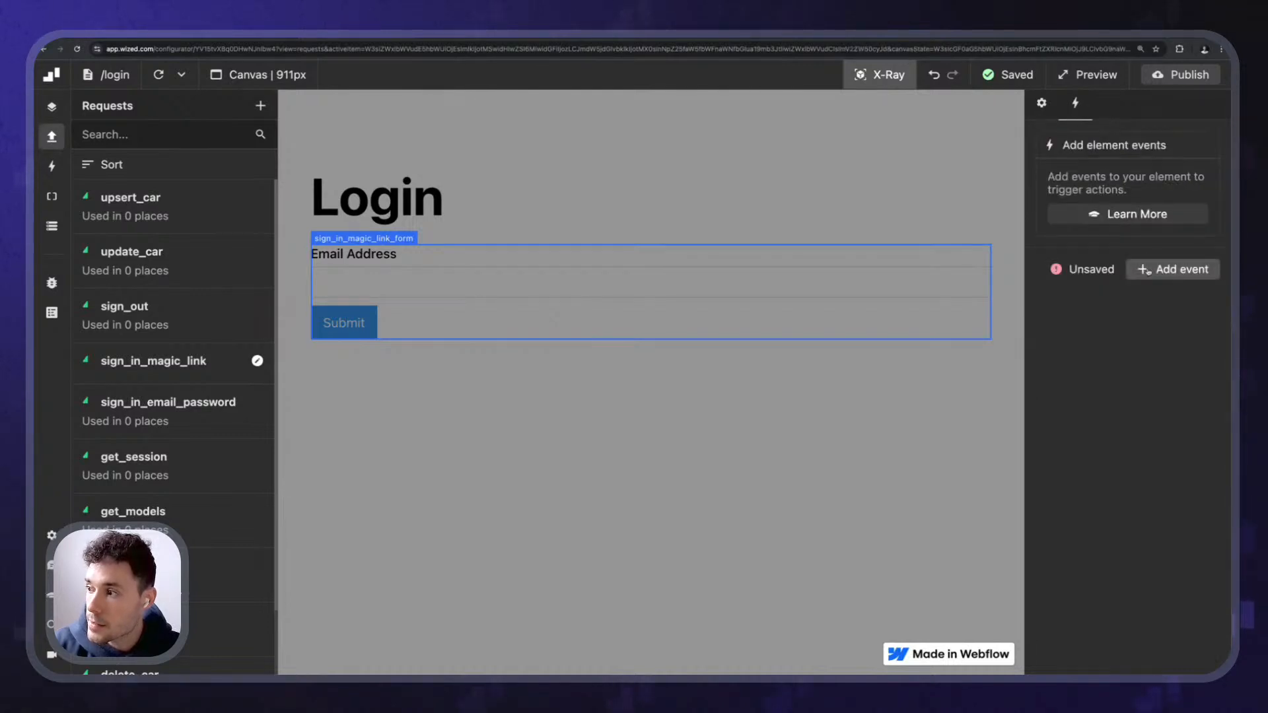
left_click(1170, 269)
left_click(1093, 190)
scroll(1086, 284, "down", 3)
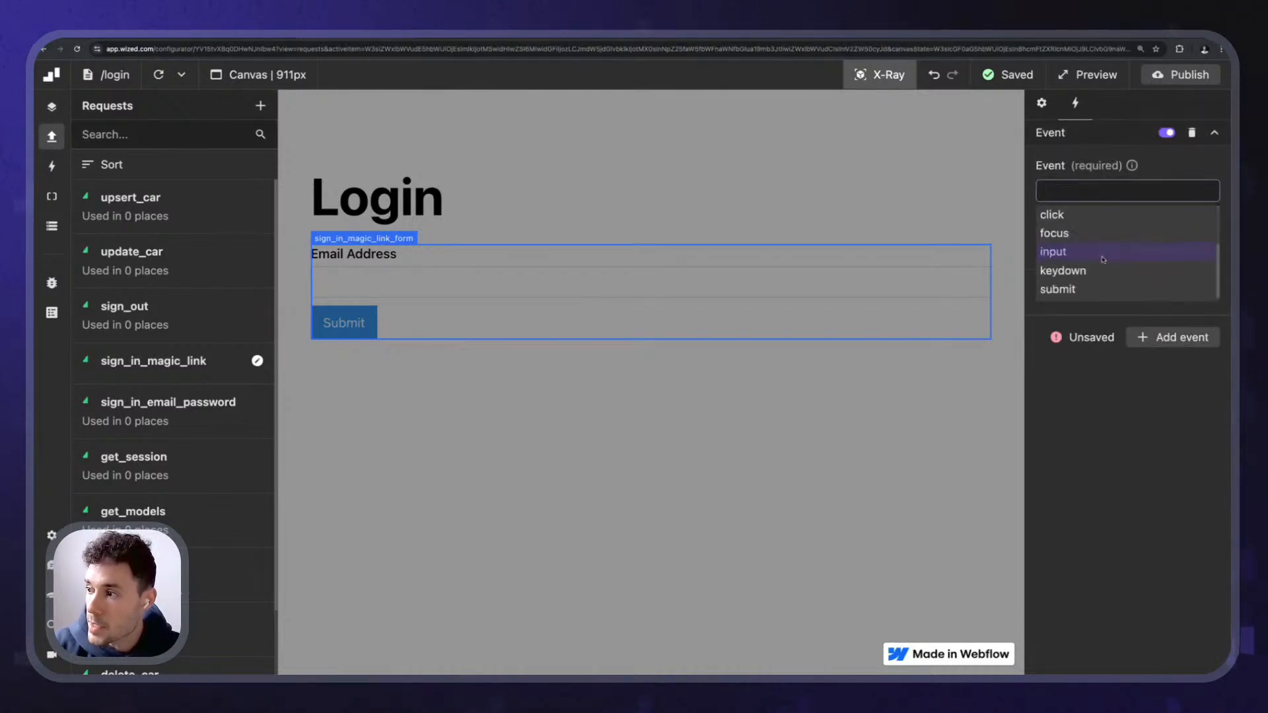
scroll(1083, 296, "up", 1)
scroll(1083, 296, "down", 1)
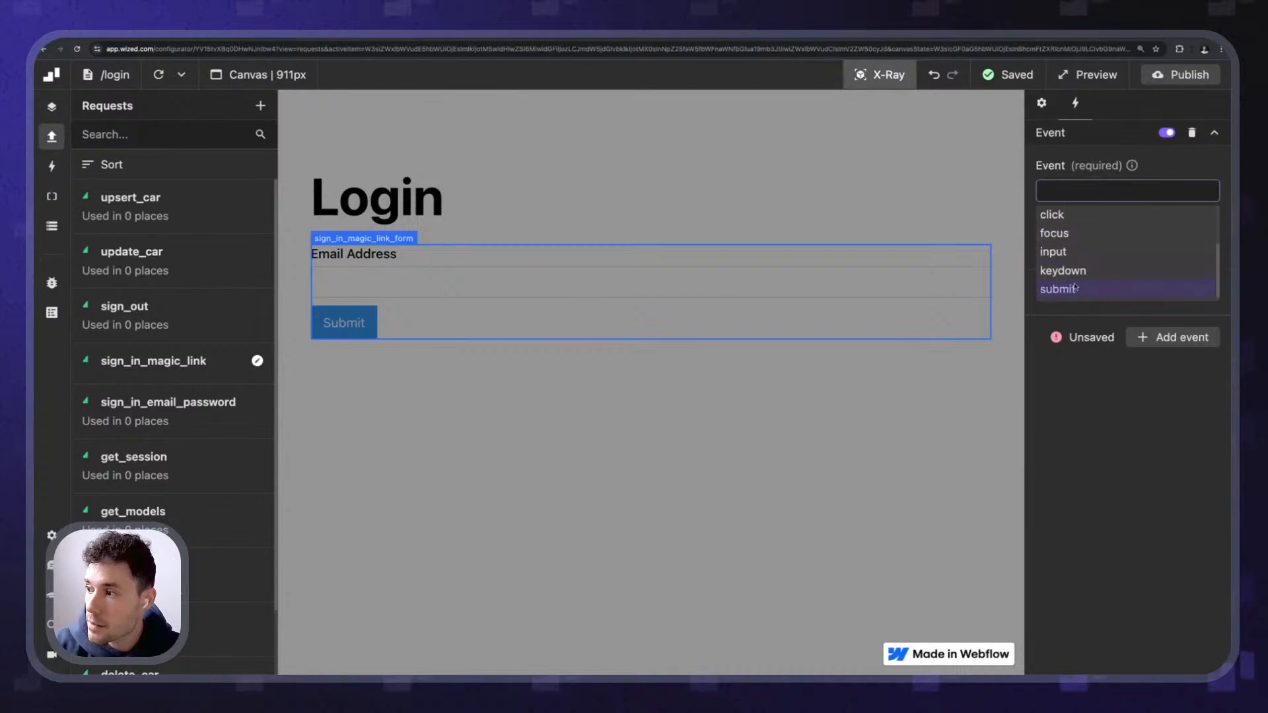
left_click(1083, 292)
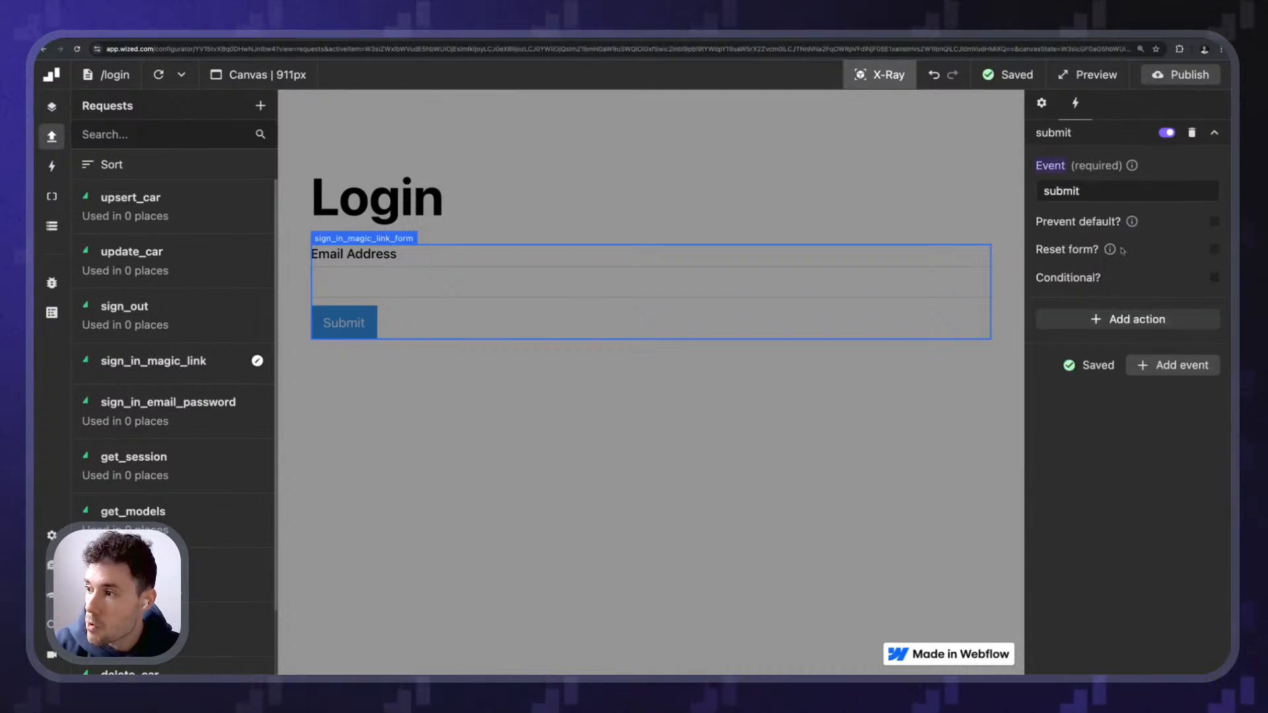
left_click(1214, 222)
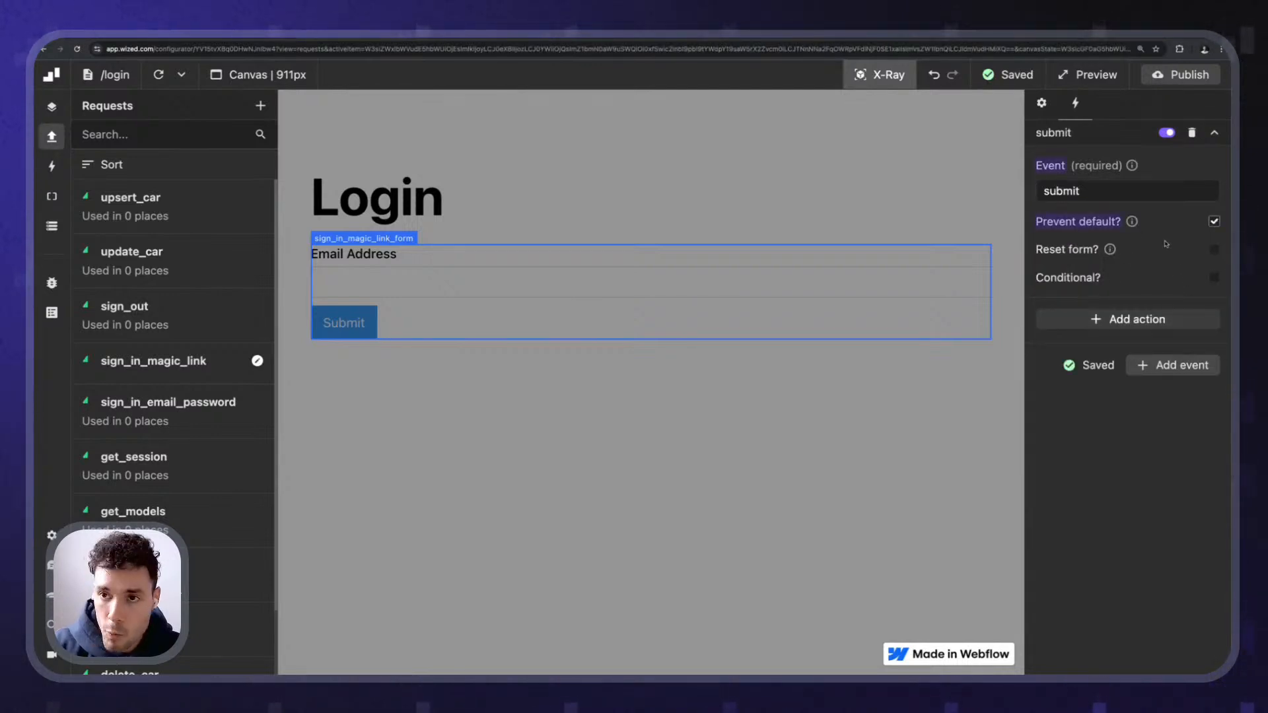
- Add a Perform request action running the sign_in_magic_link request on submit
left_click(1129, 319)
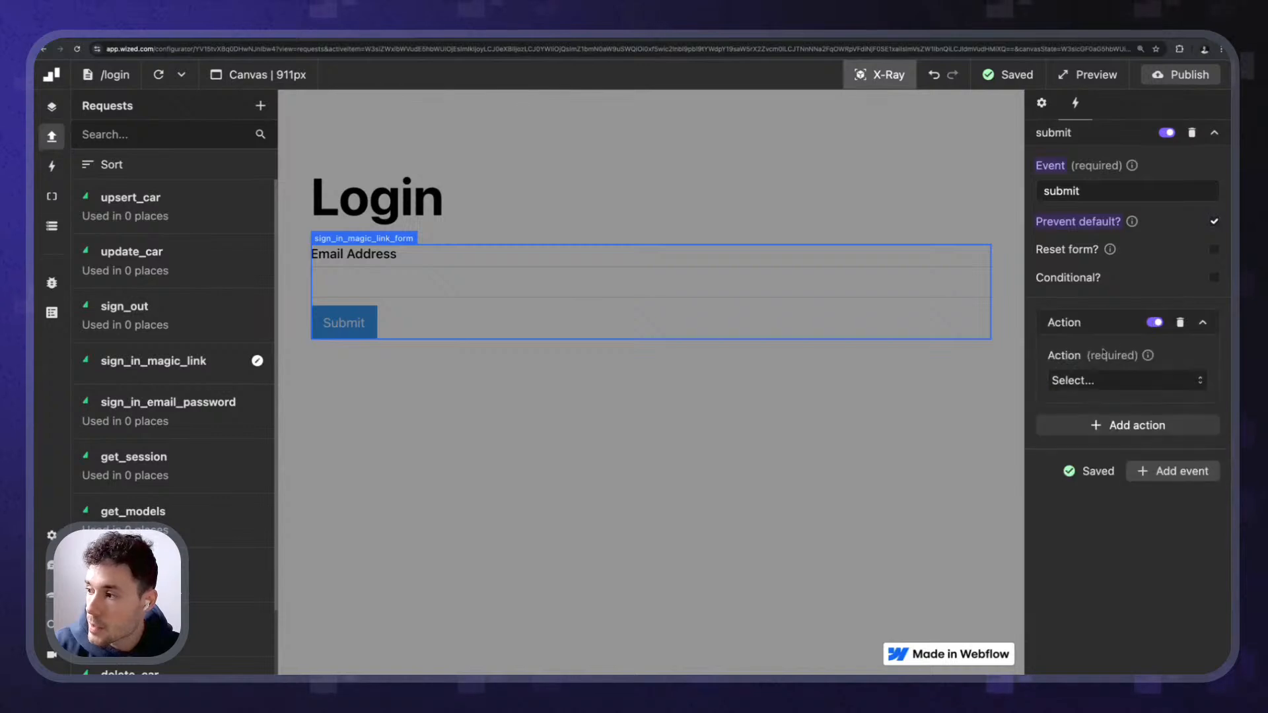
left_click(1123, 380)
left_click(1116, 437)
left_click(1123, 436)
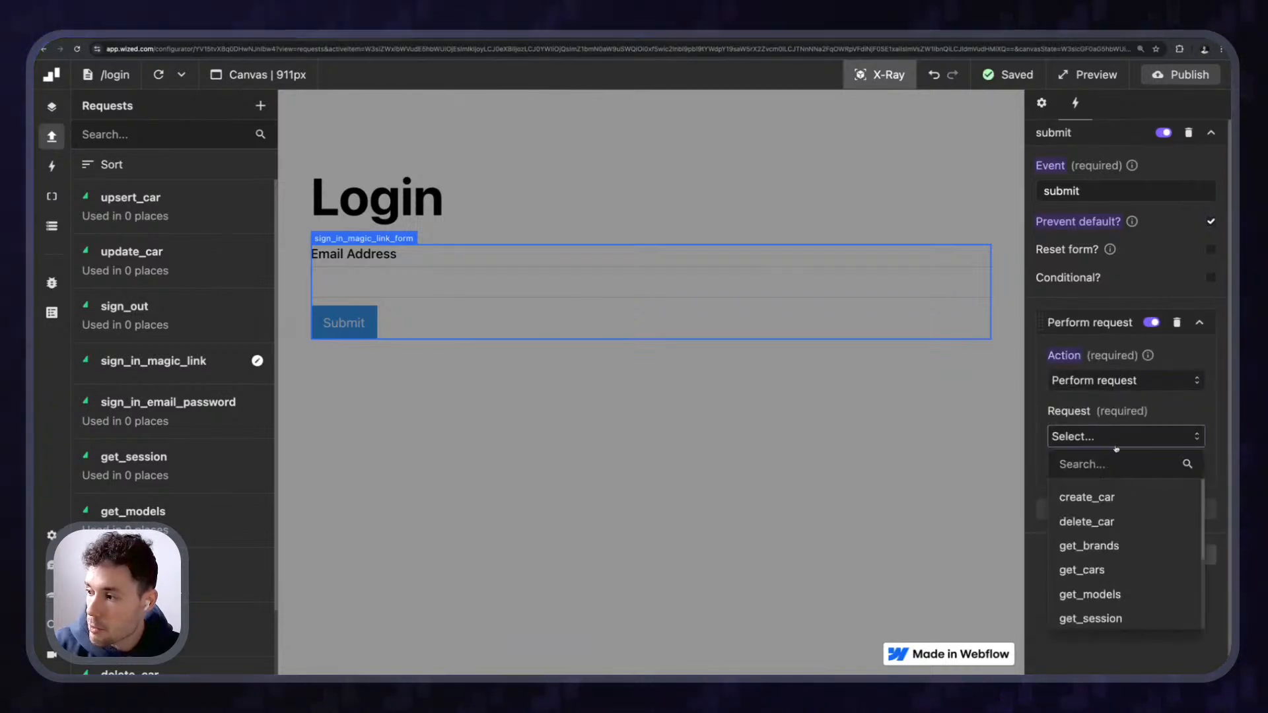
scroll(1123, 528, "down", 3)
left_click(1156, 539)
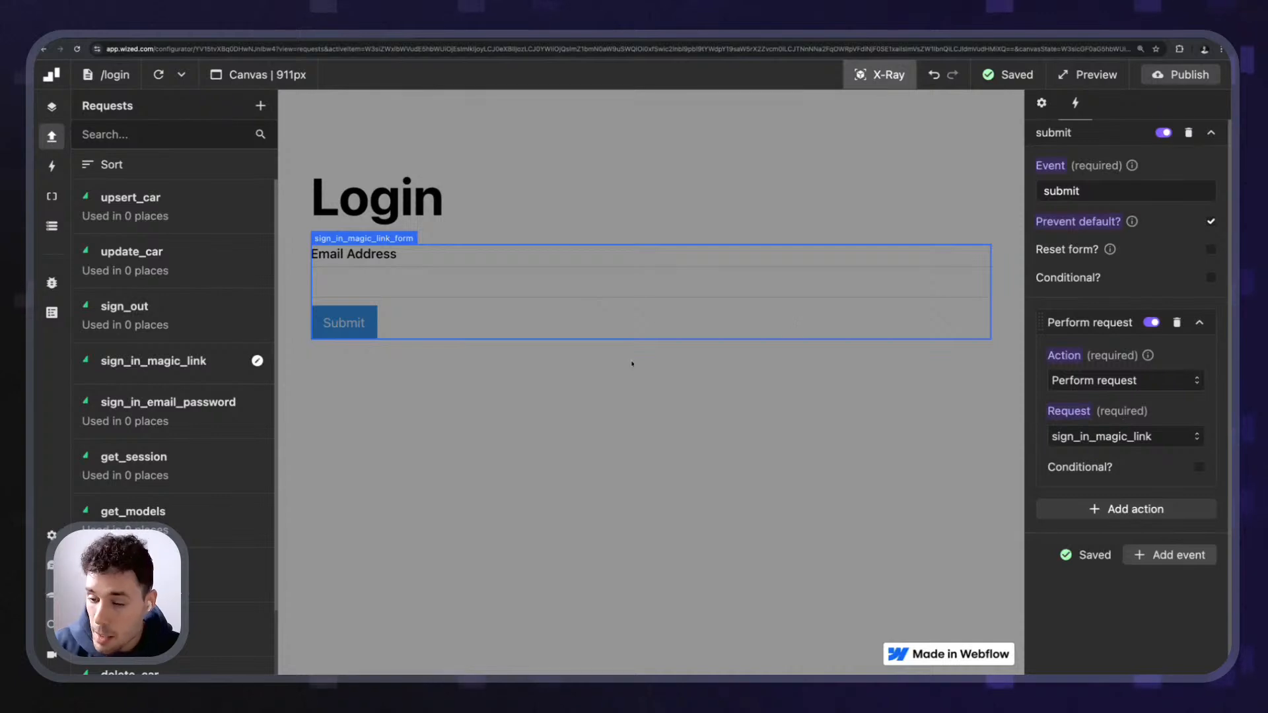
left_click(151, 361)
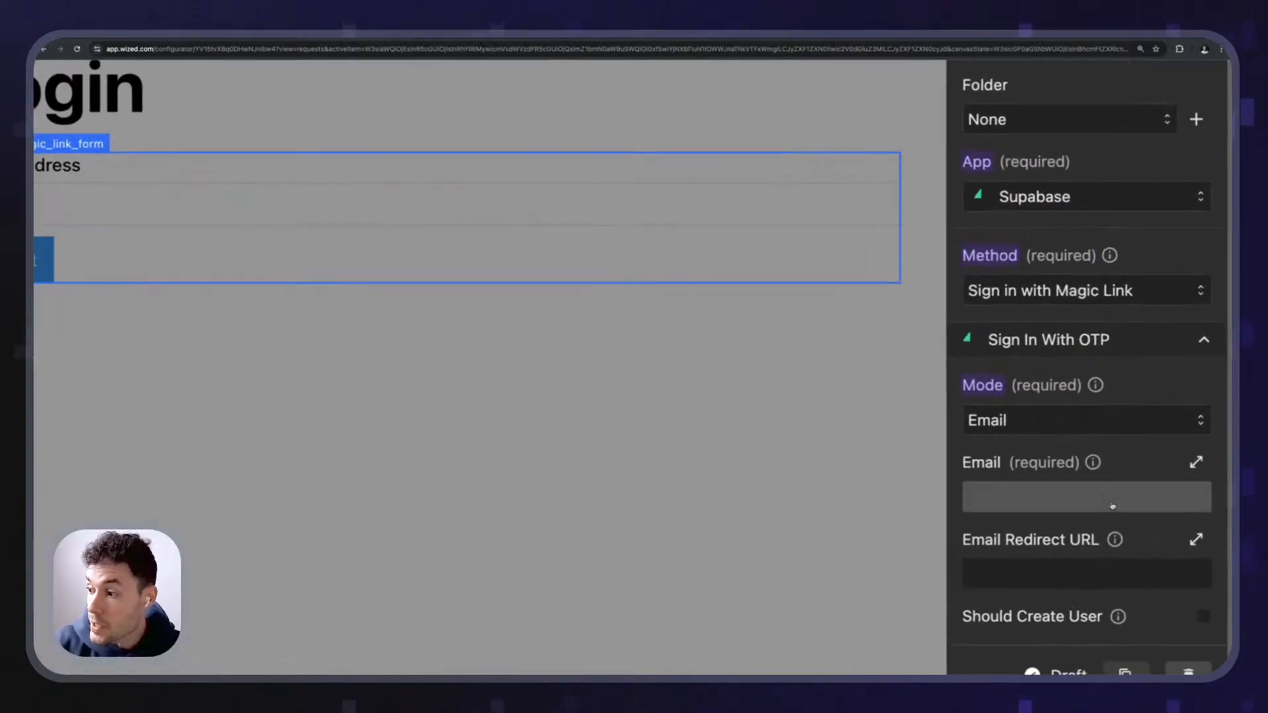
- Set the request's Email value to f.sign_in_magic_link_form.email in the Function Editor
left_click(1054, 483)
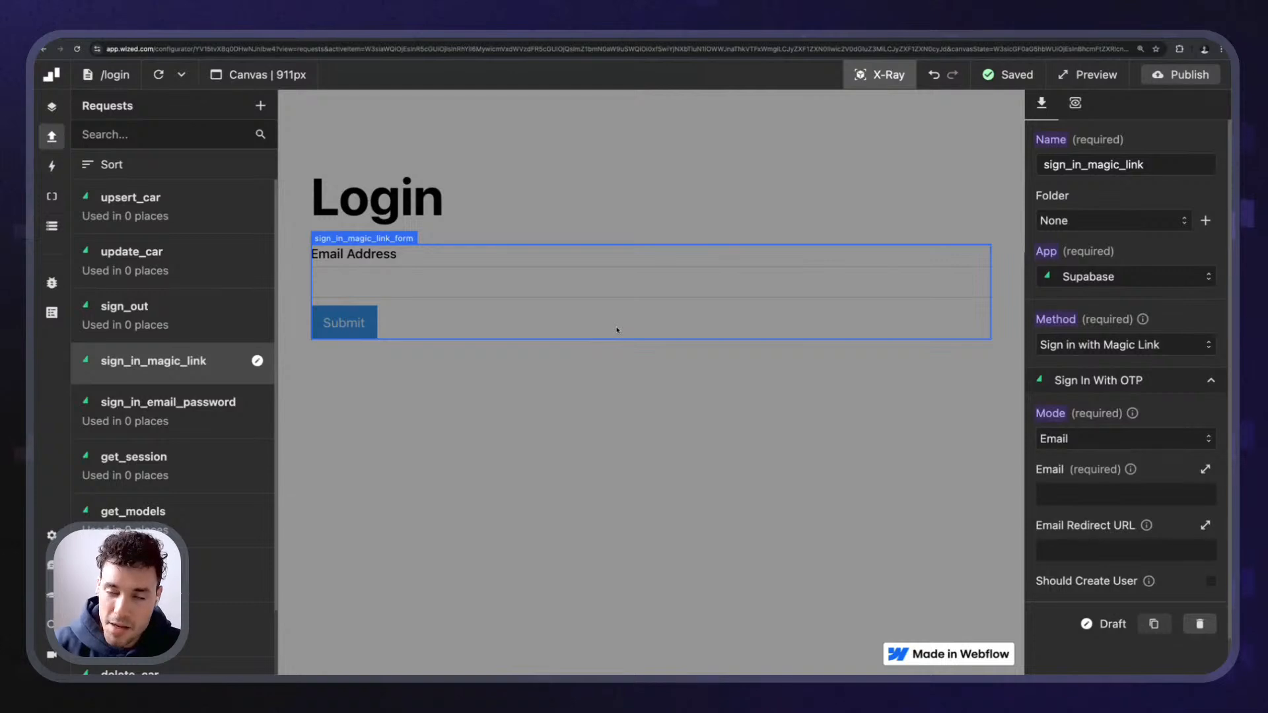
left_click(1126, 494)
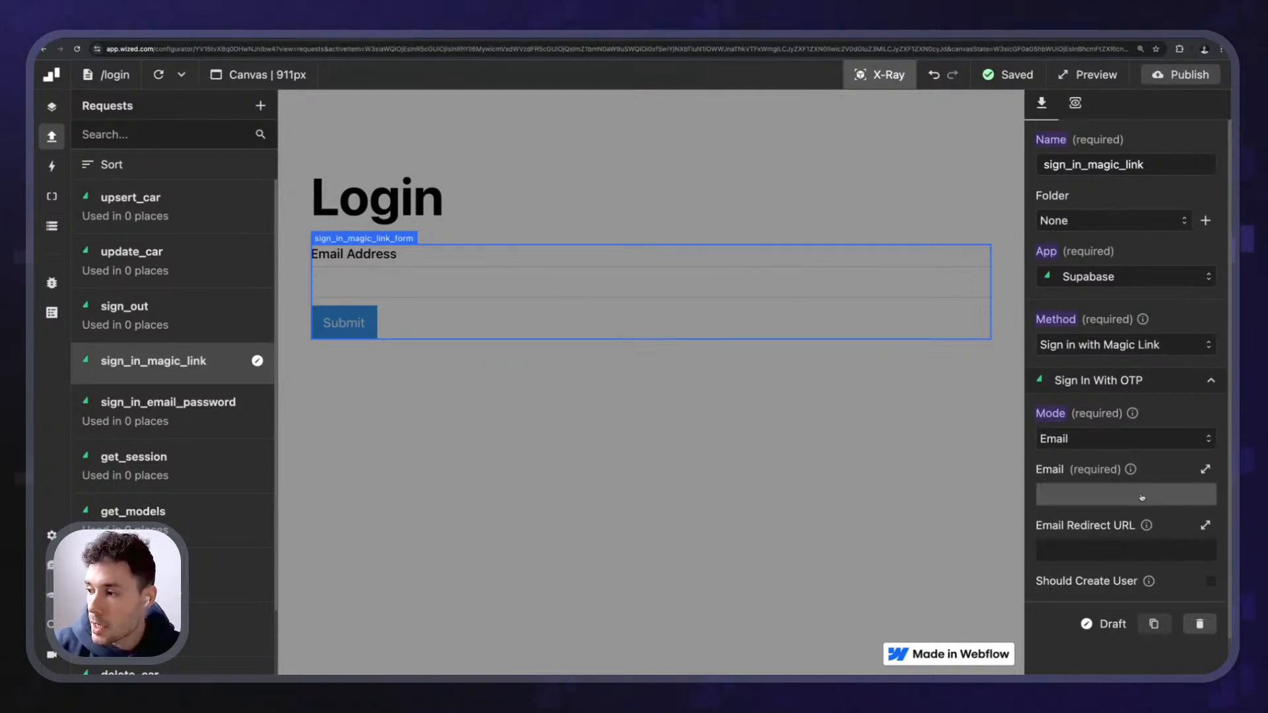
type("f.")
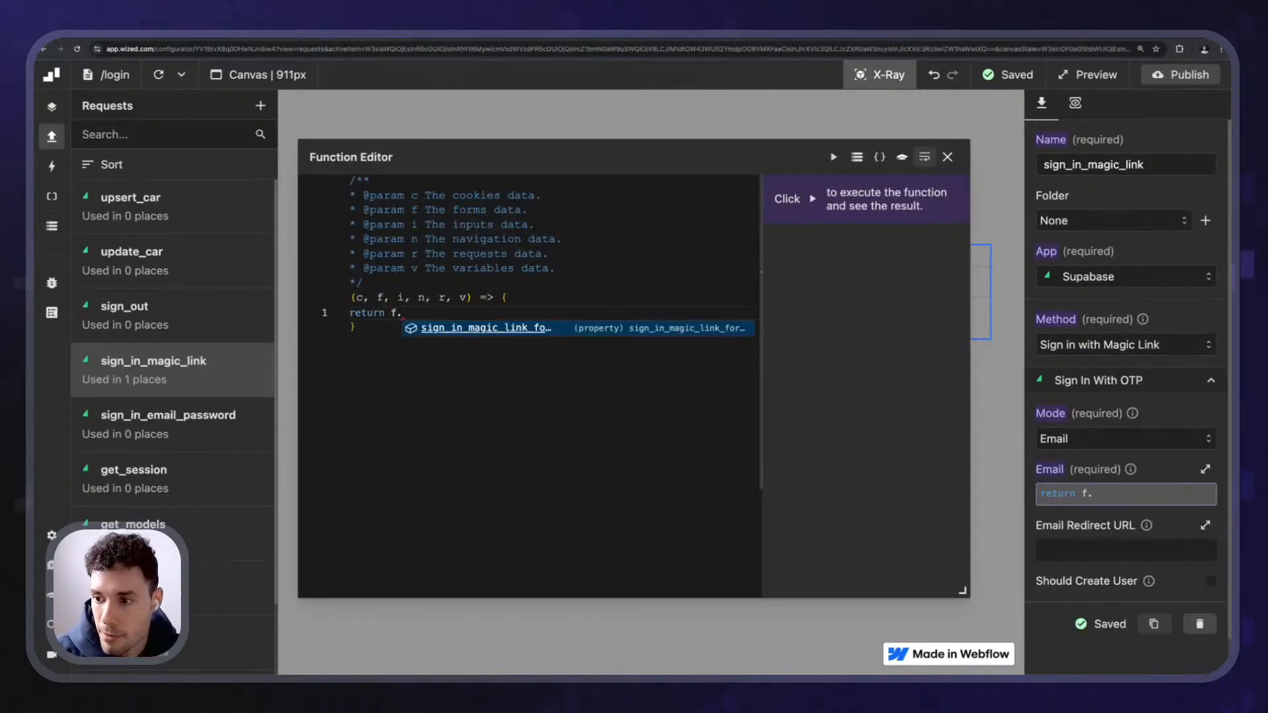
key("Return")
type(".email")
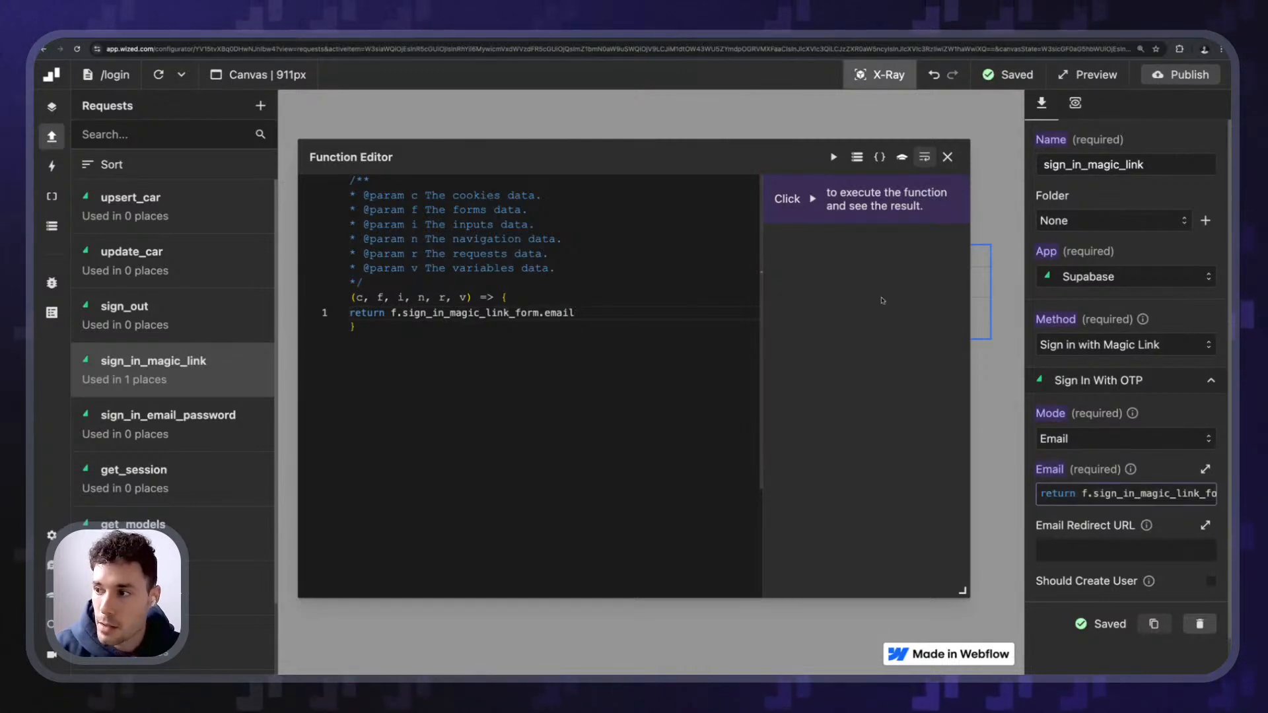
left_click(951, 157)
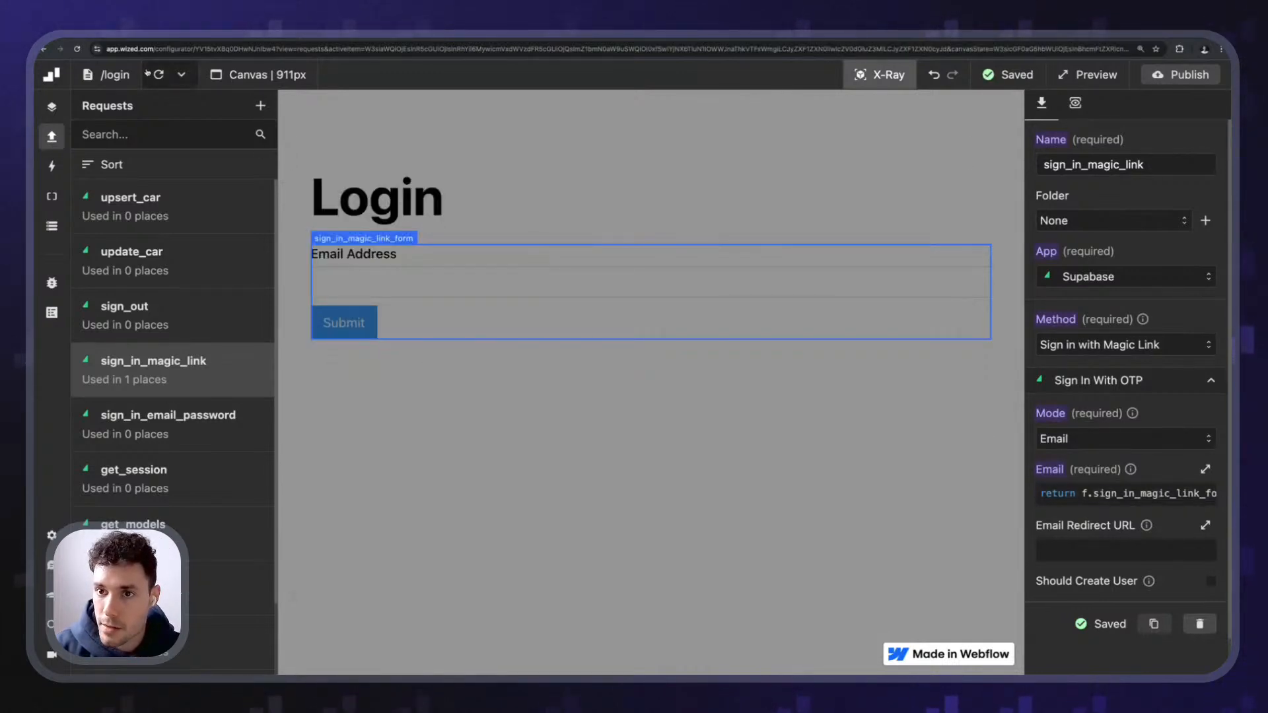
left_click(52, 226)
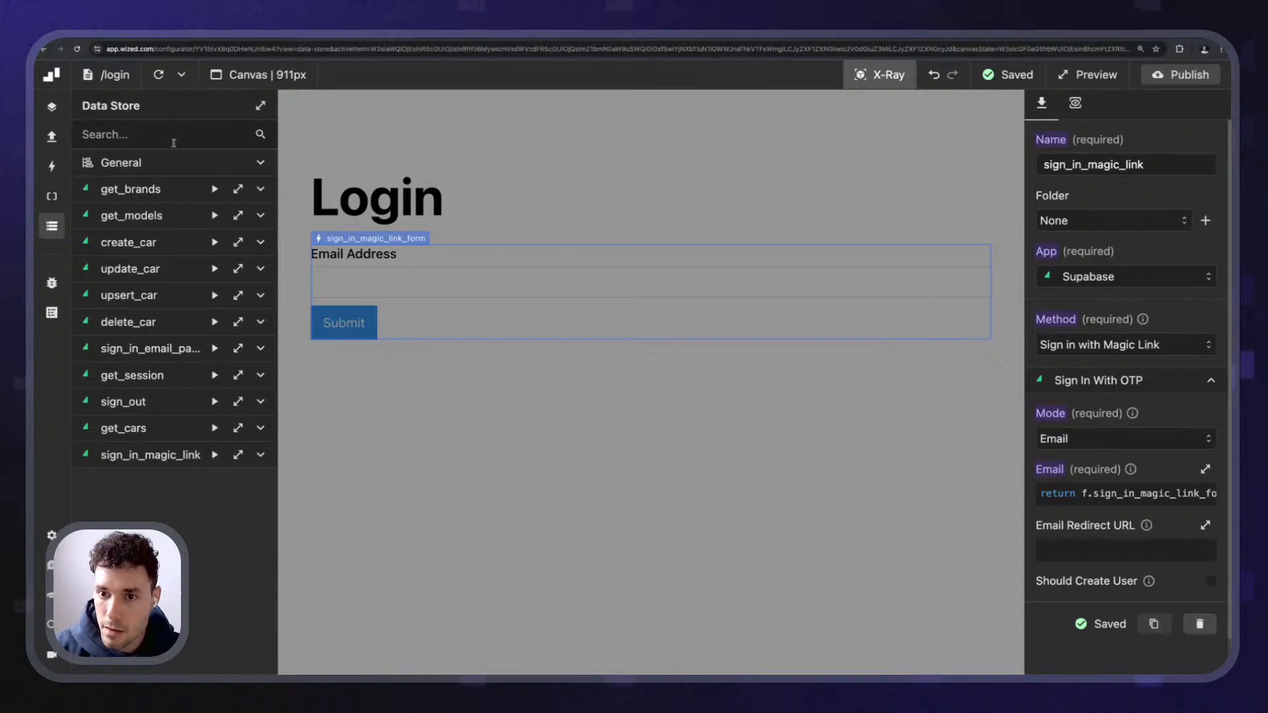
- Check the Forms entries in the Data Store, then publish to the webflow.io site
scroll(161, 366, "down", 4)
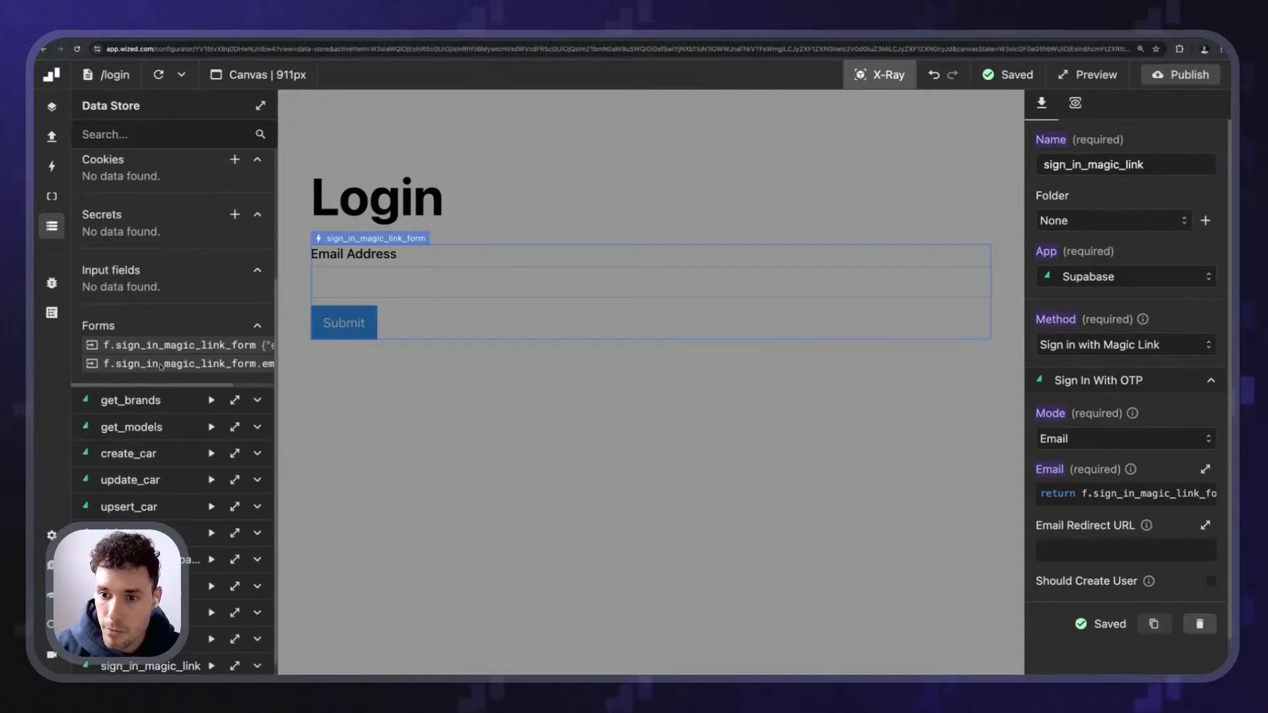
left_click_drag(163, 386, 245, 392)
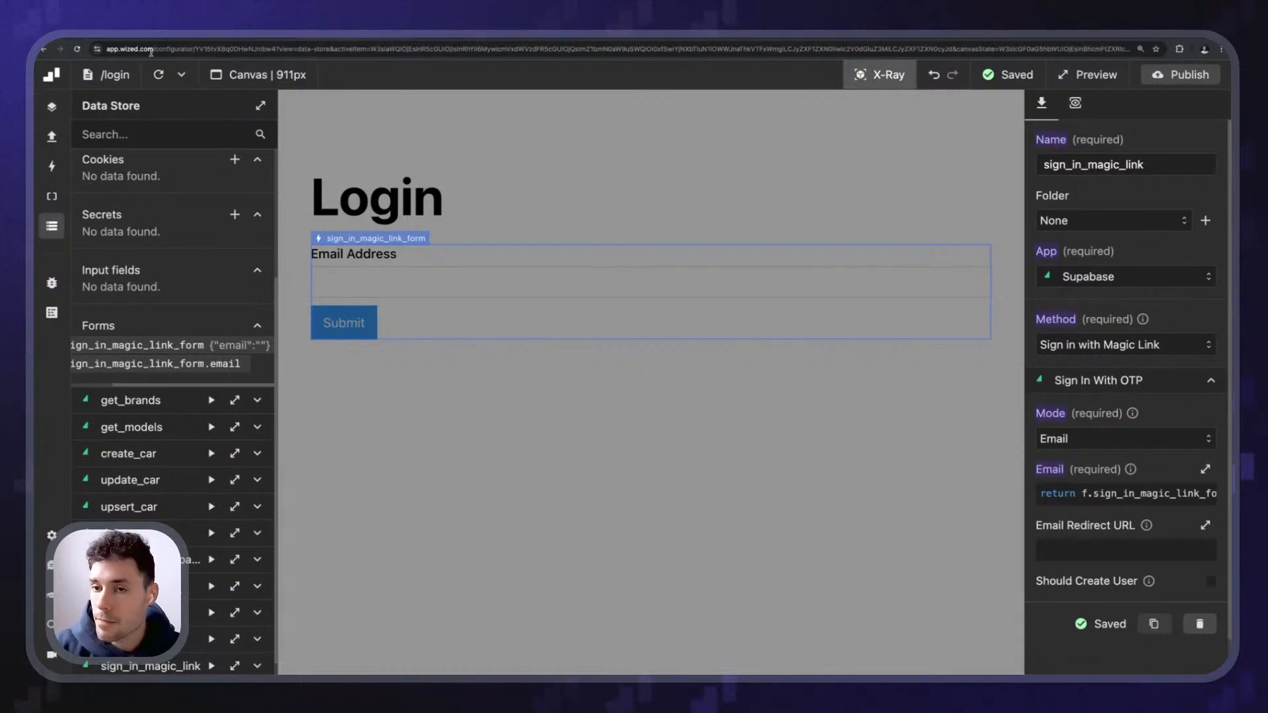
left_click(60, 224)
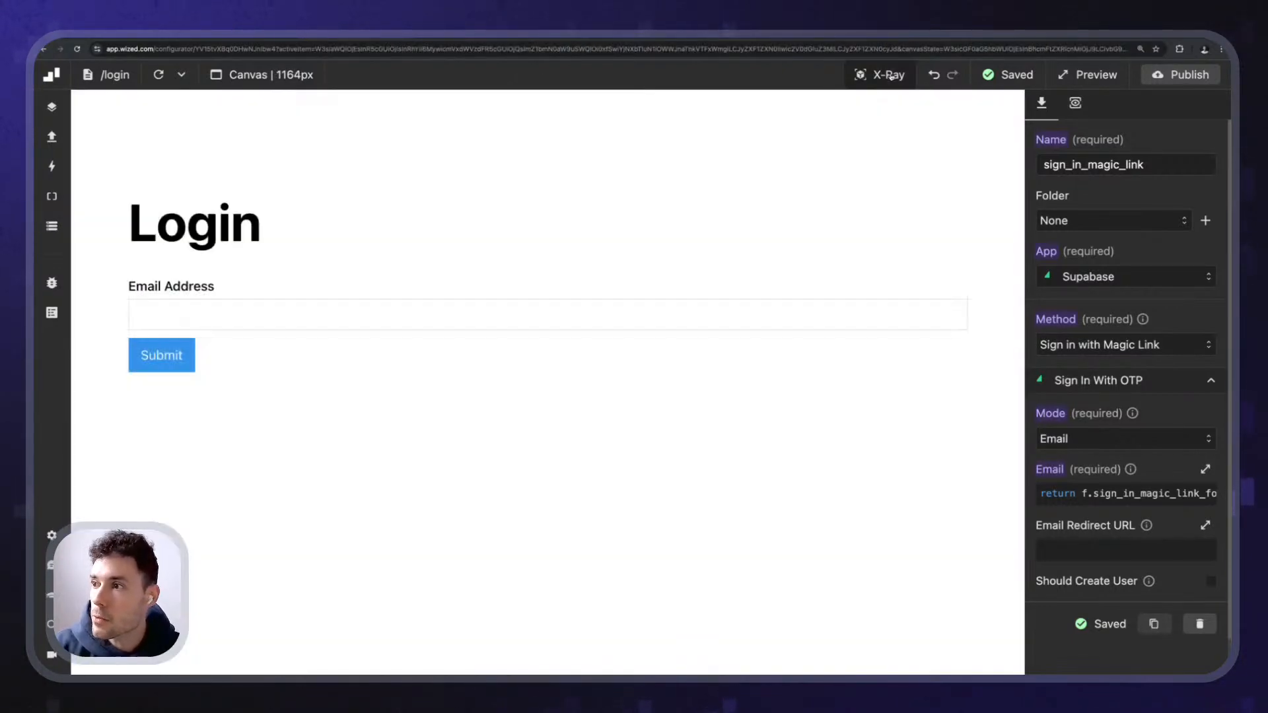
left_click(1187, 76)
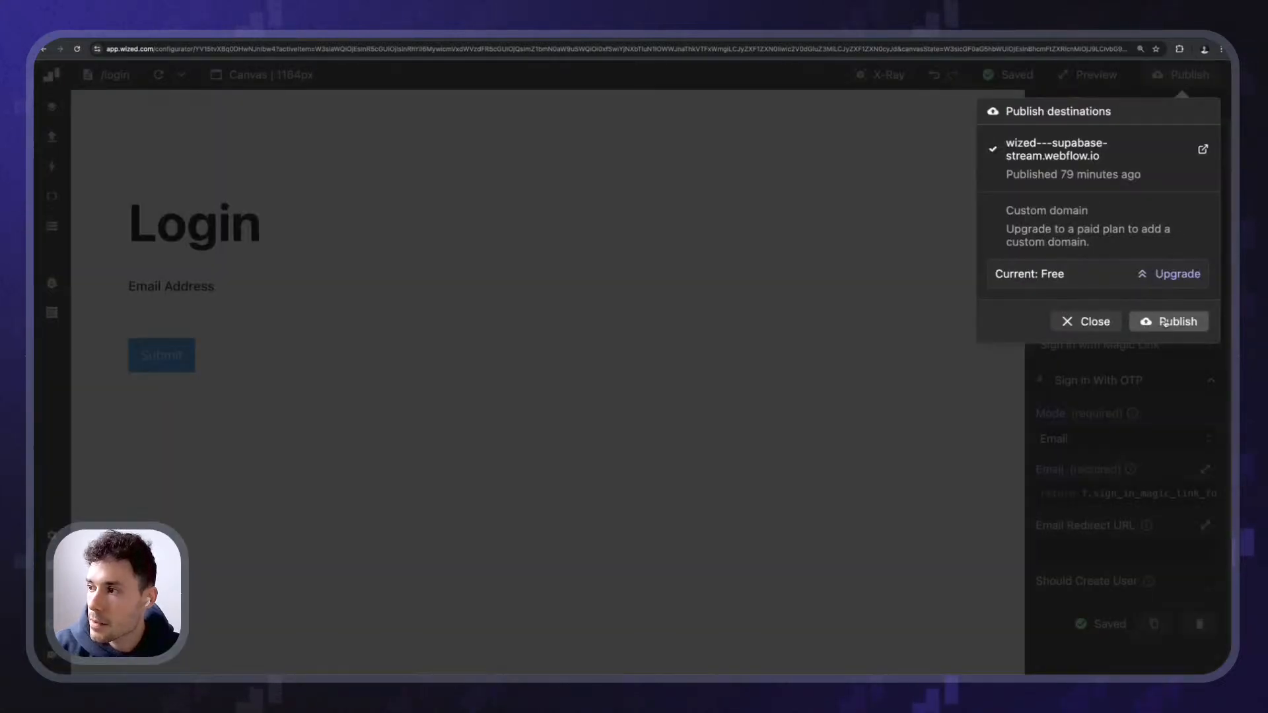
left_click(248, 309)
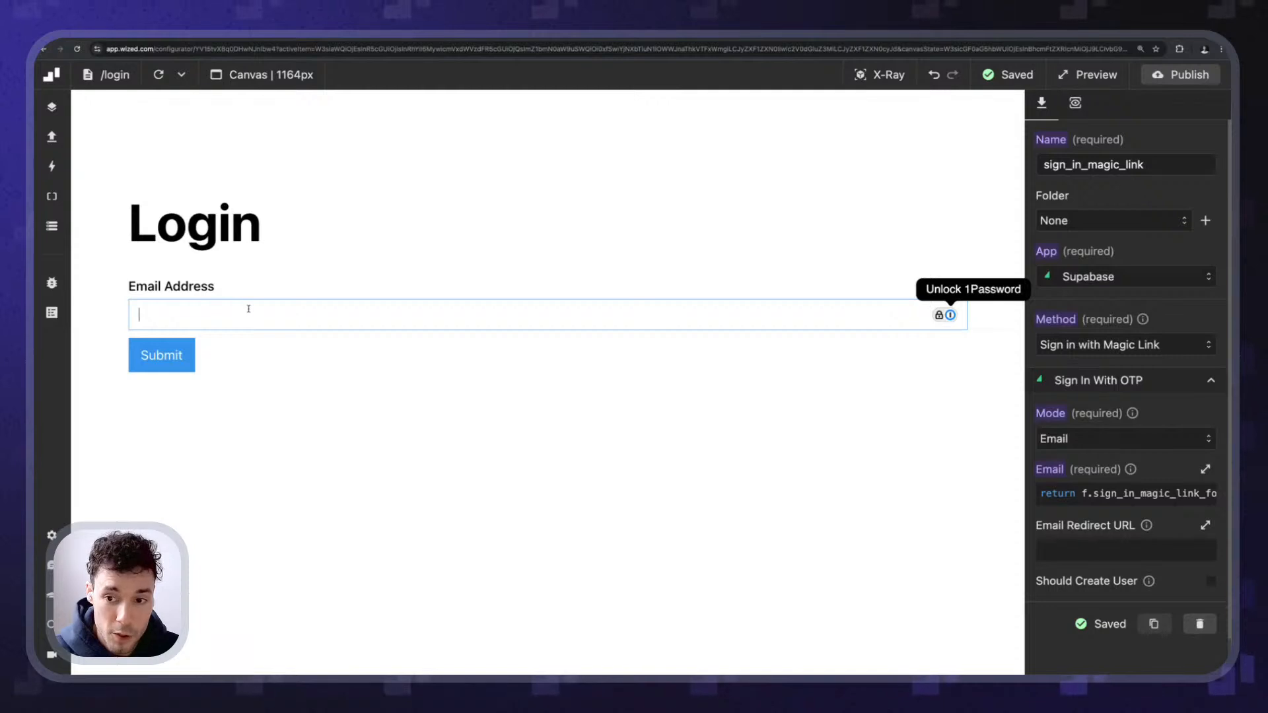
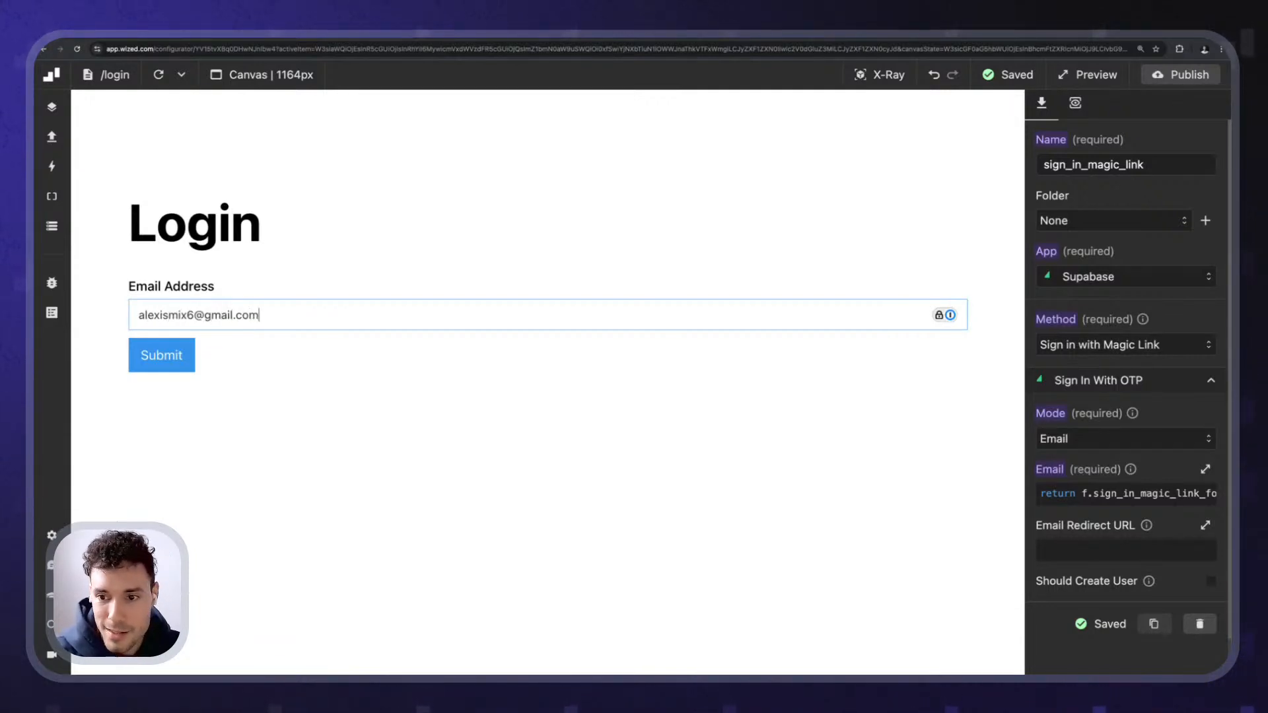
- Submit a test email address and read the 422 'Signups not allowed for otp' response
left_click(250, 395)
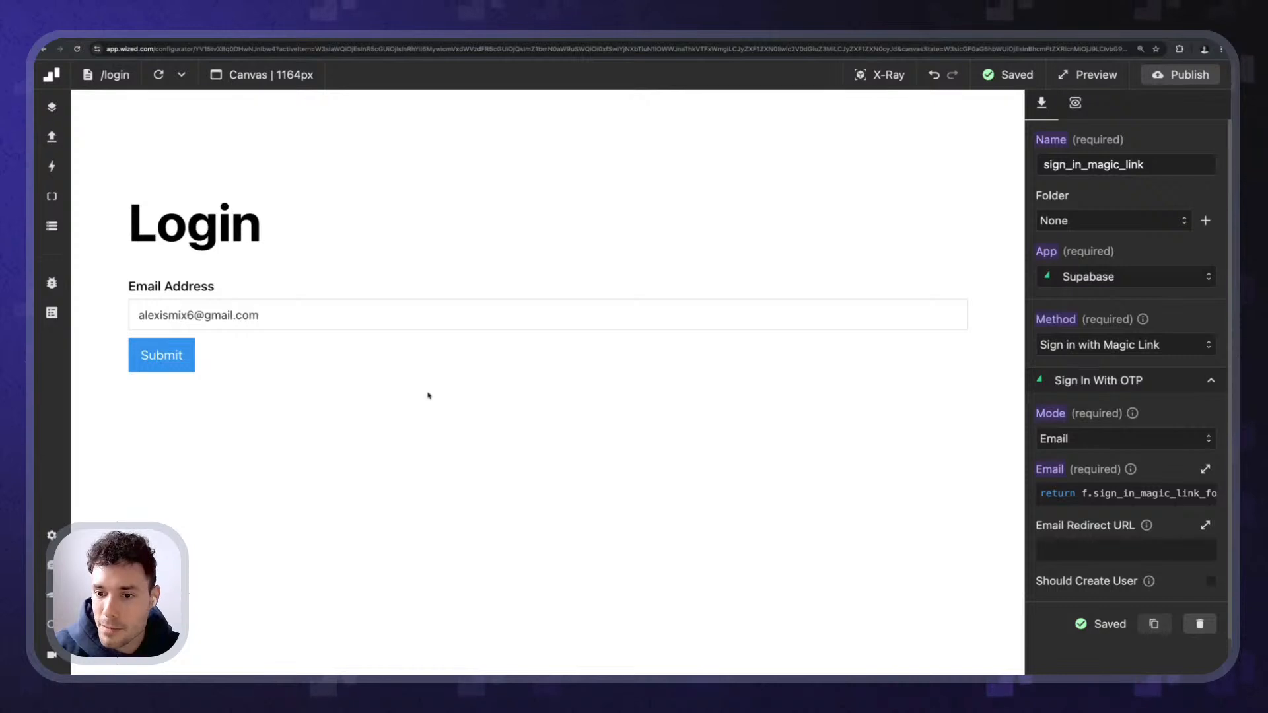
left_click(1074, 102)
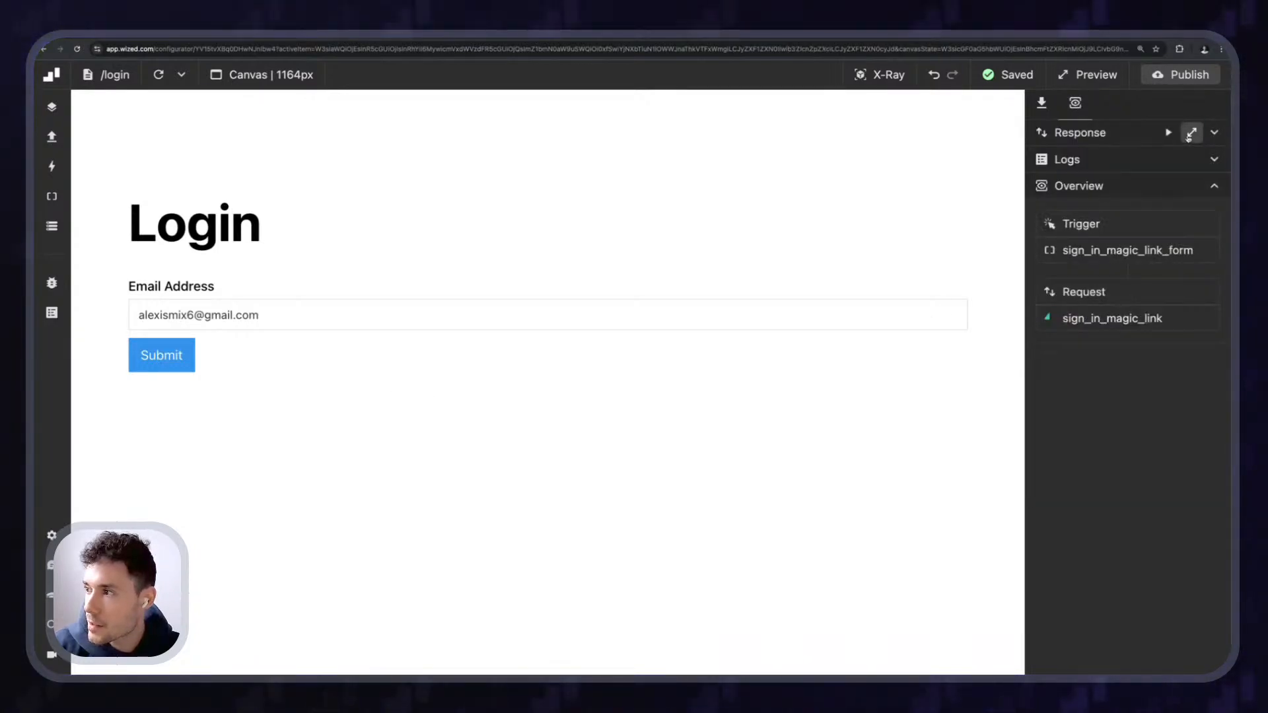
left_click(1191, 132)
left_click_drag(567, 136, 433, 105)
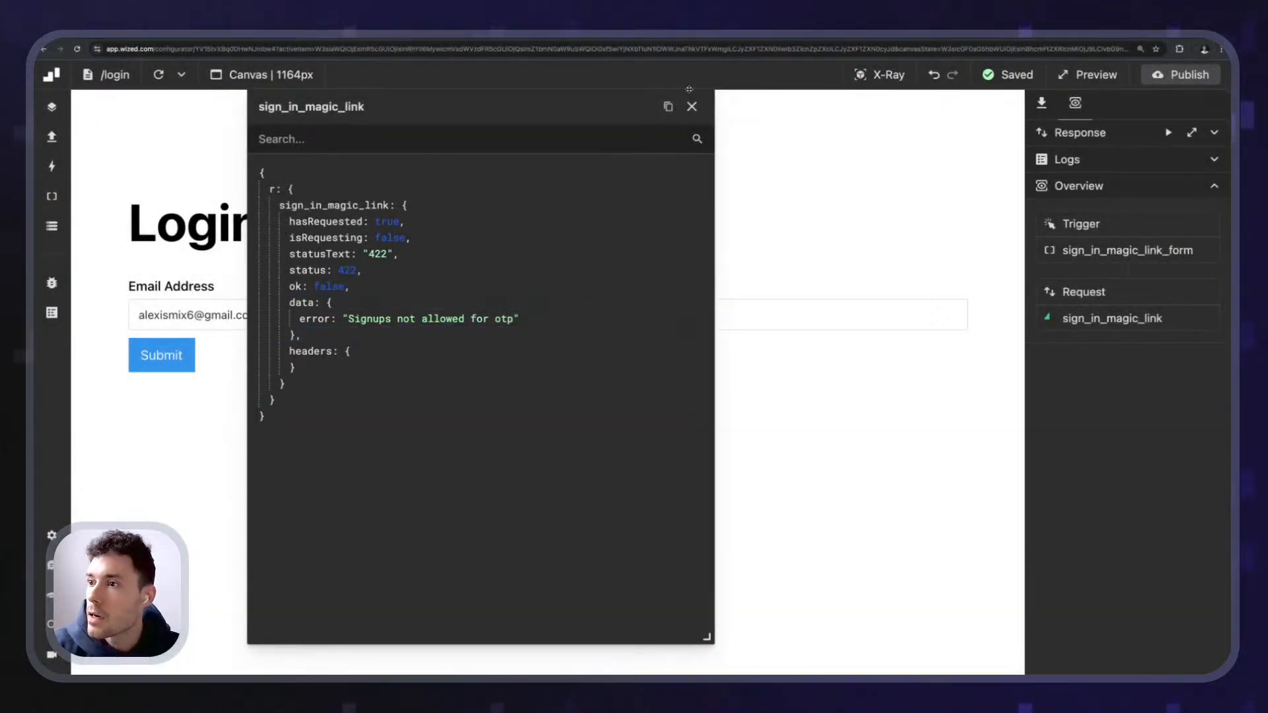
left_click(692, 106)
- Reload the login preview and expand the sign_in_magic_link request's fields in the Data Store
left_click(159, 76)
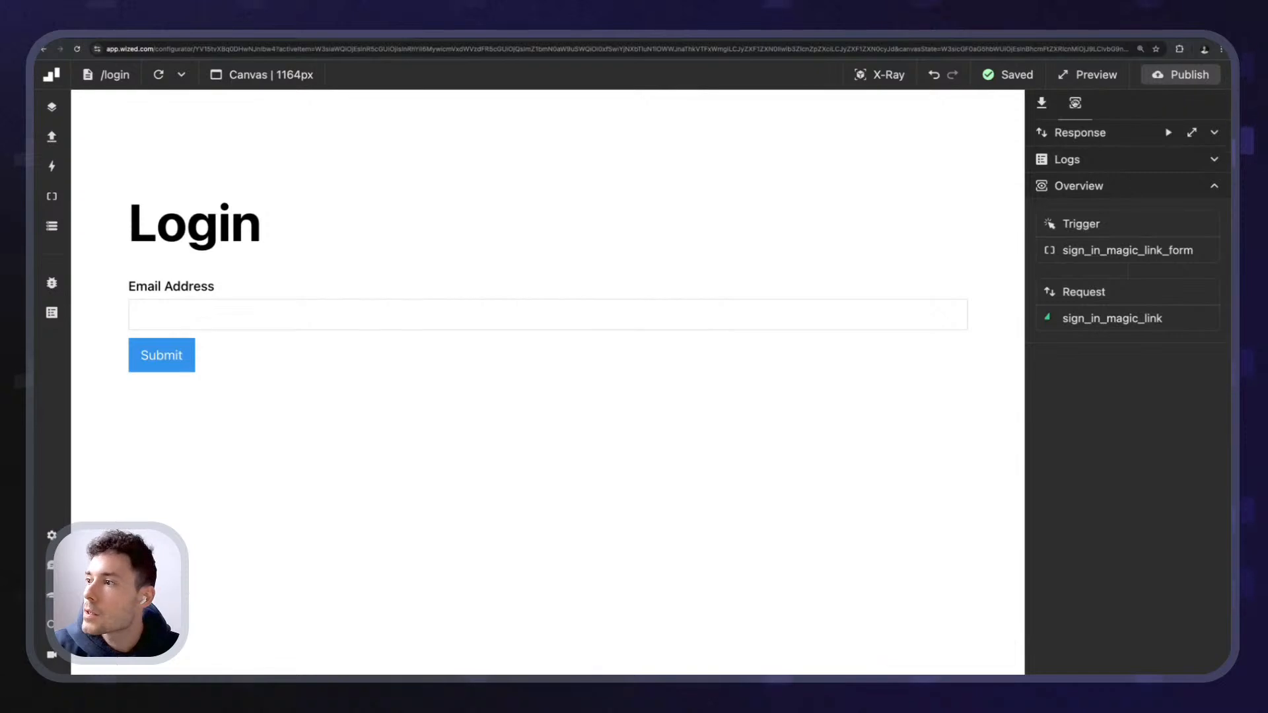
left_click(1043, 104)
scroll(1119, 350, "down", 1)
scroll(1119, 349, "down", 1)
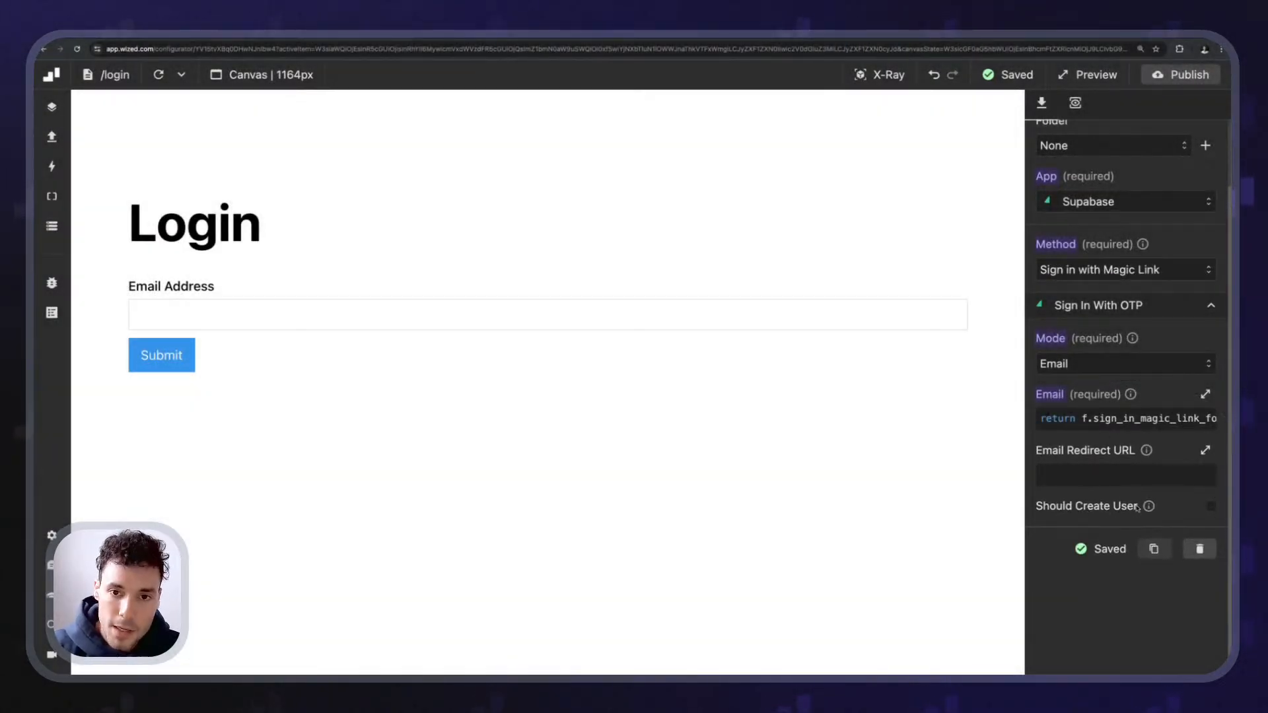
left_click(201, 315)
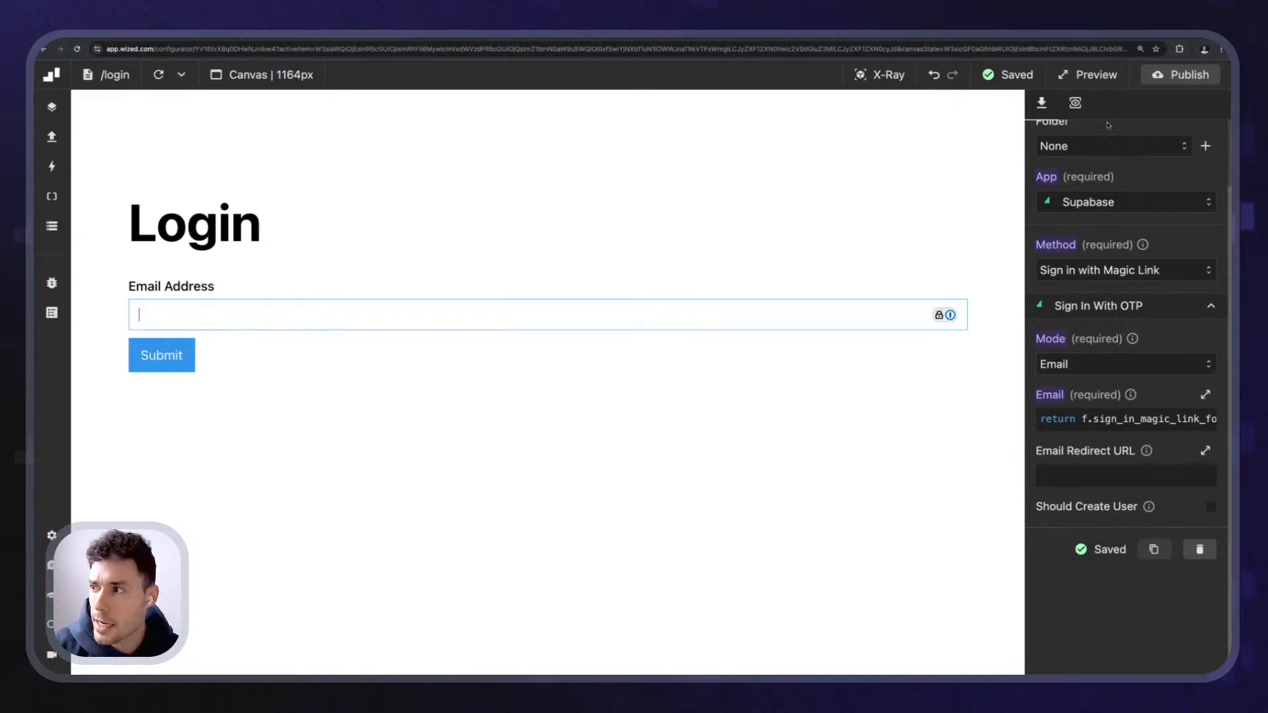
left_click(57, 230)
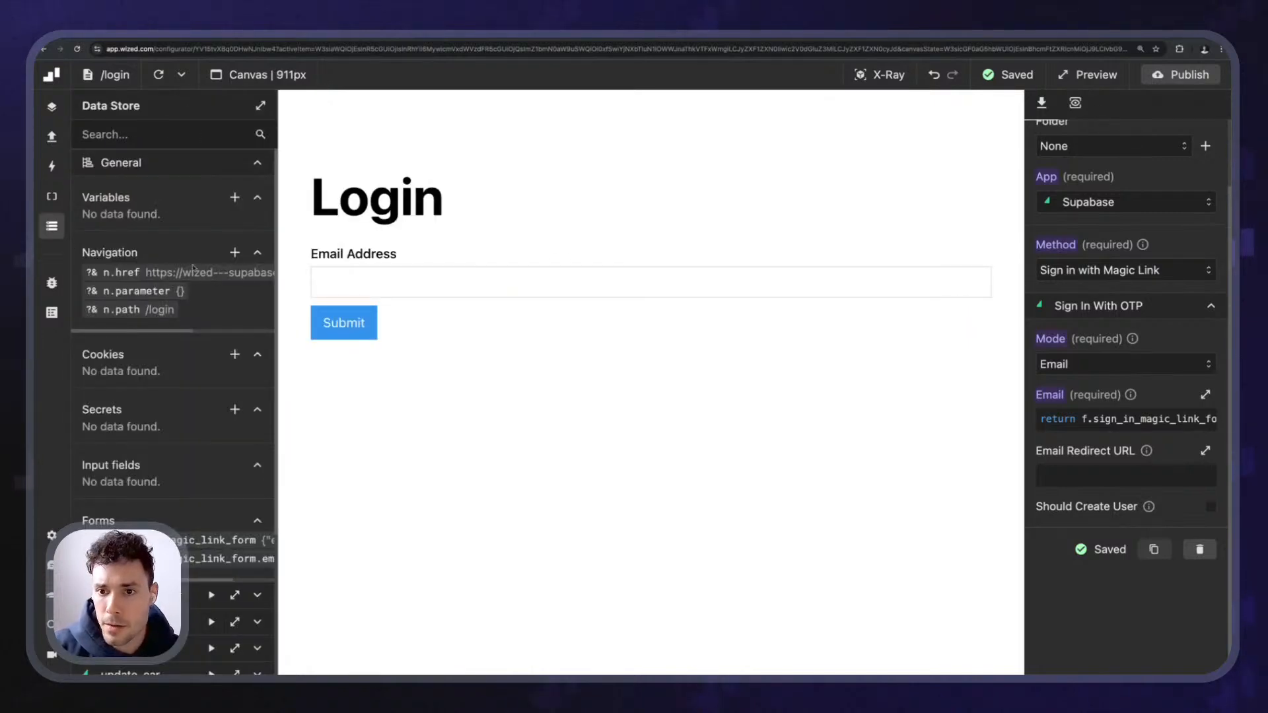
scroll(192, 267, "down", 5)
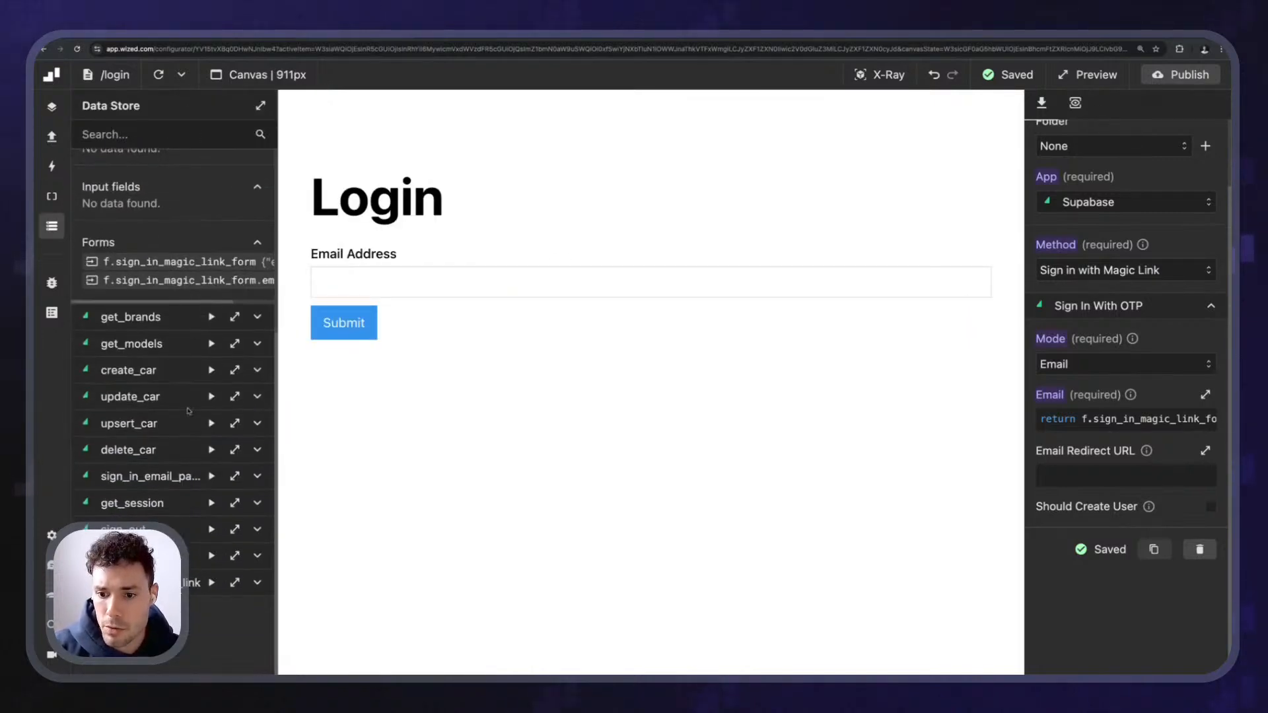
left_click(258, 579)
scroll(261, 581, "down", 3)
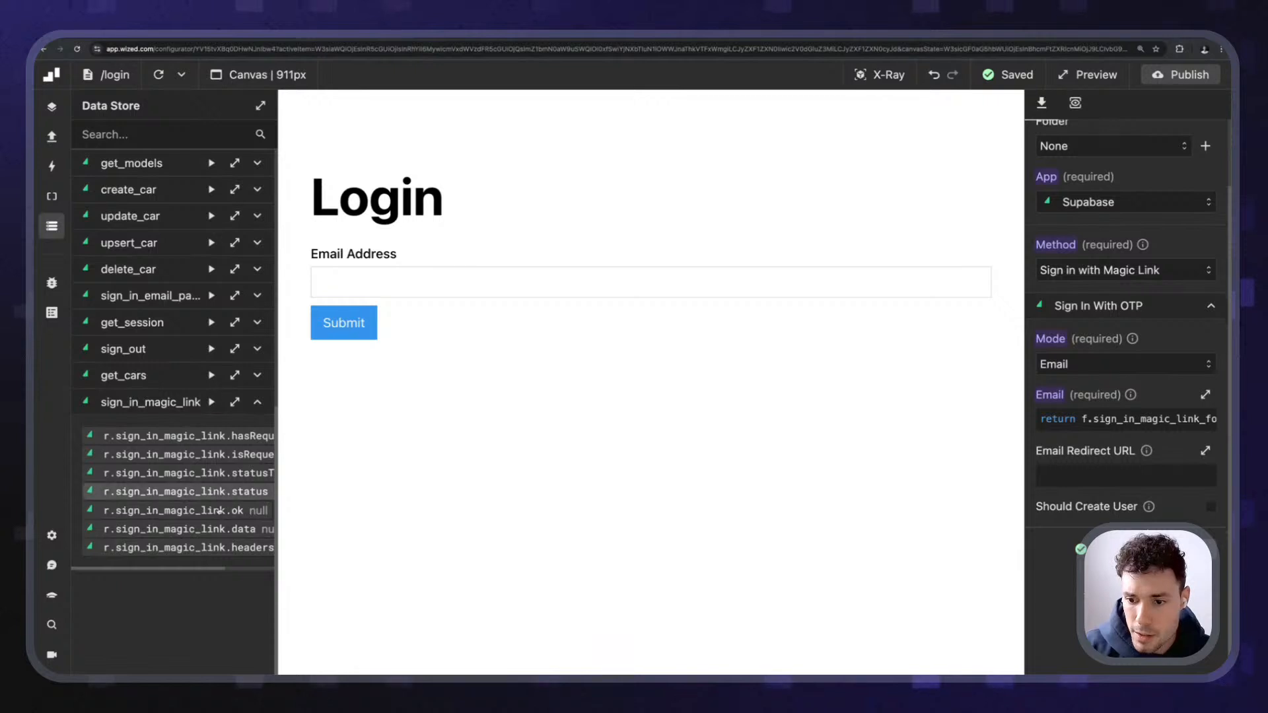
- Switch on Should Create User in the sign_in_magic_link request settings
scroll(219, 515, "right", 3)
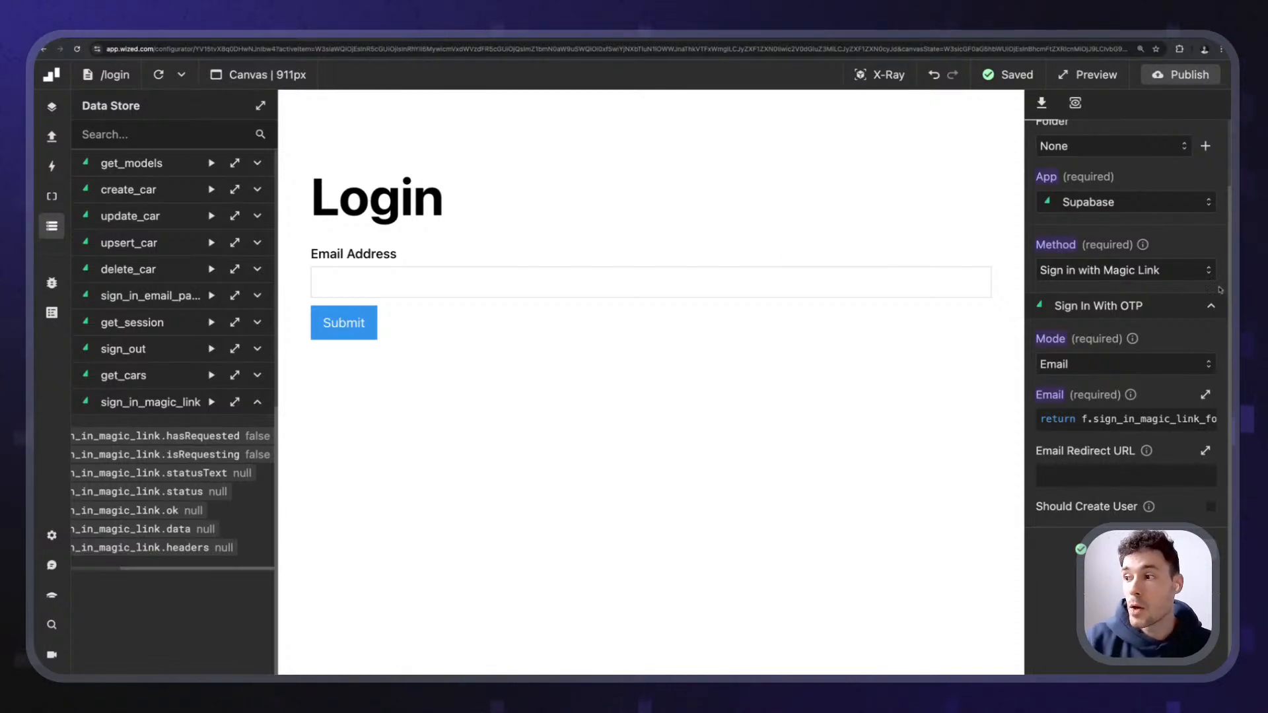
scroll(1219, 291, "up", 5)
scroll(1147, 259, "down", 3)
scroll(1116, 245, "up", 1)
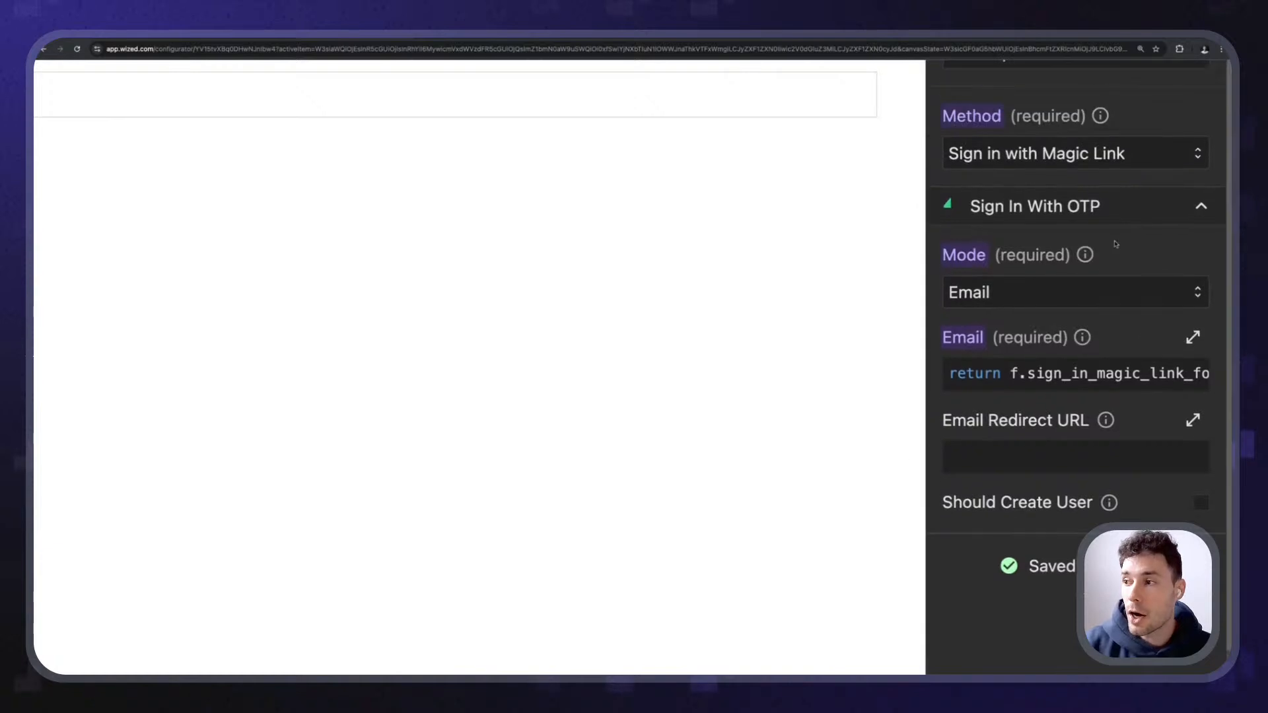
scroll(1116, 244, "up", 1)
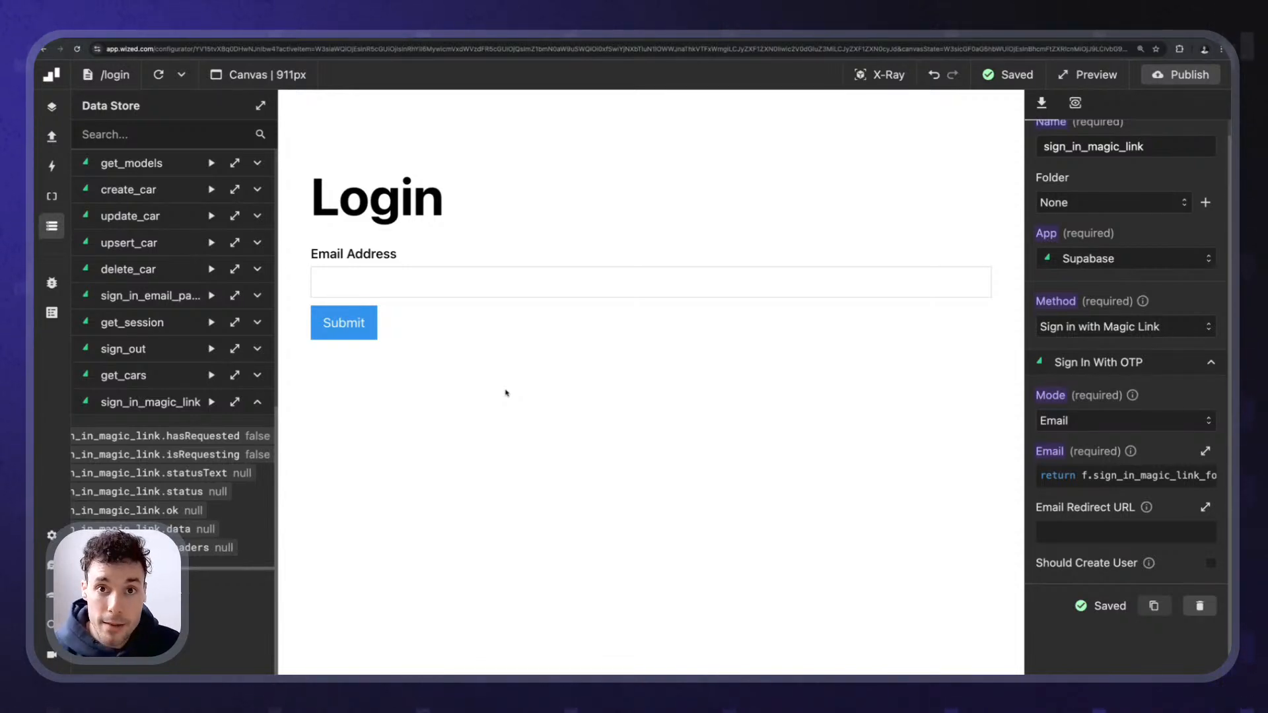
scroll(1188, 579, "up", 5)
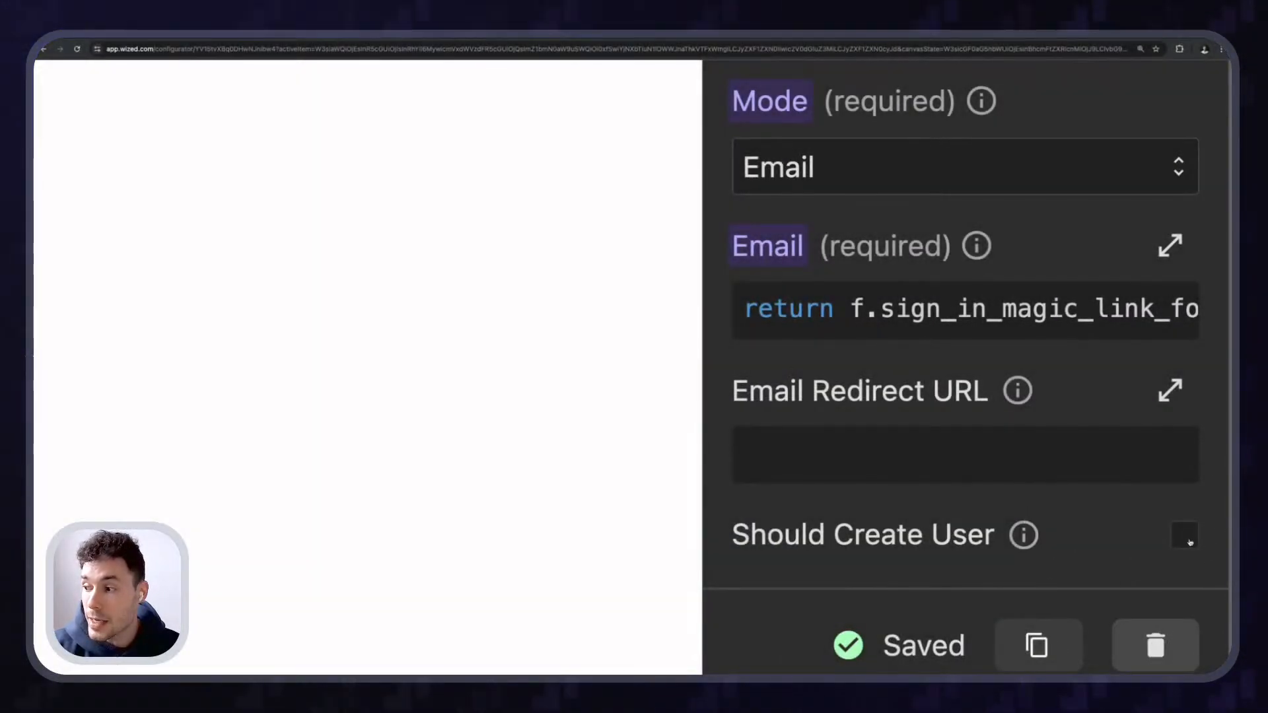
left_click(1184, 535)
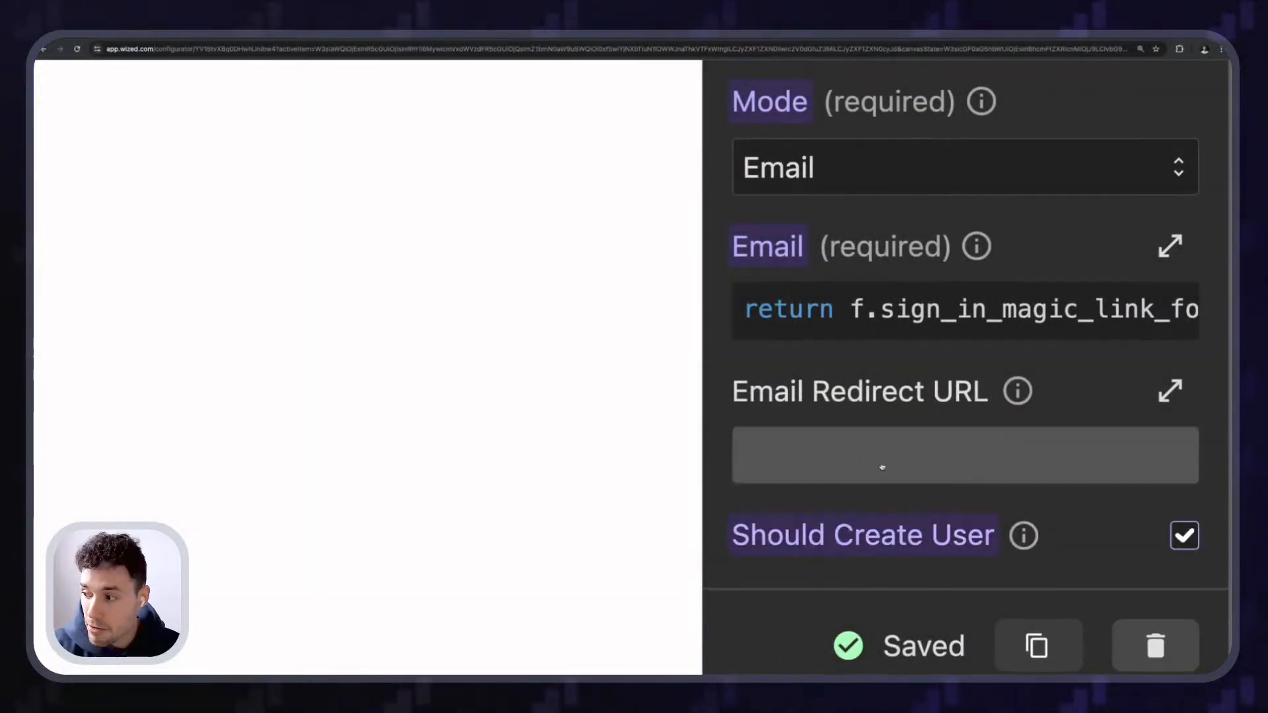
- Reload the login page preview and focus the Email Address field for a new test
scroll(883, 462, "down", 5)
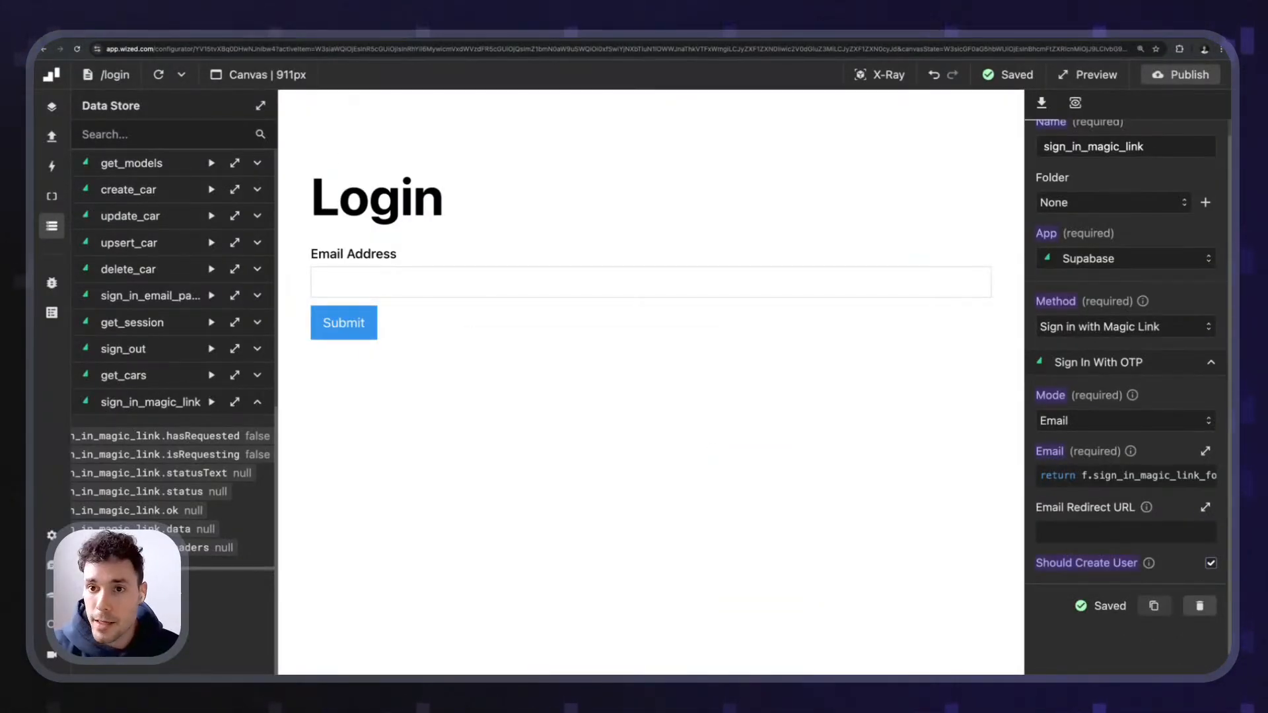
left_click(160, 75)
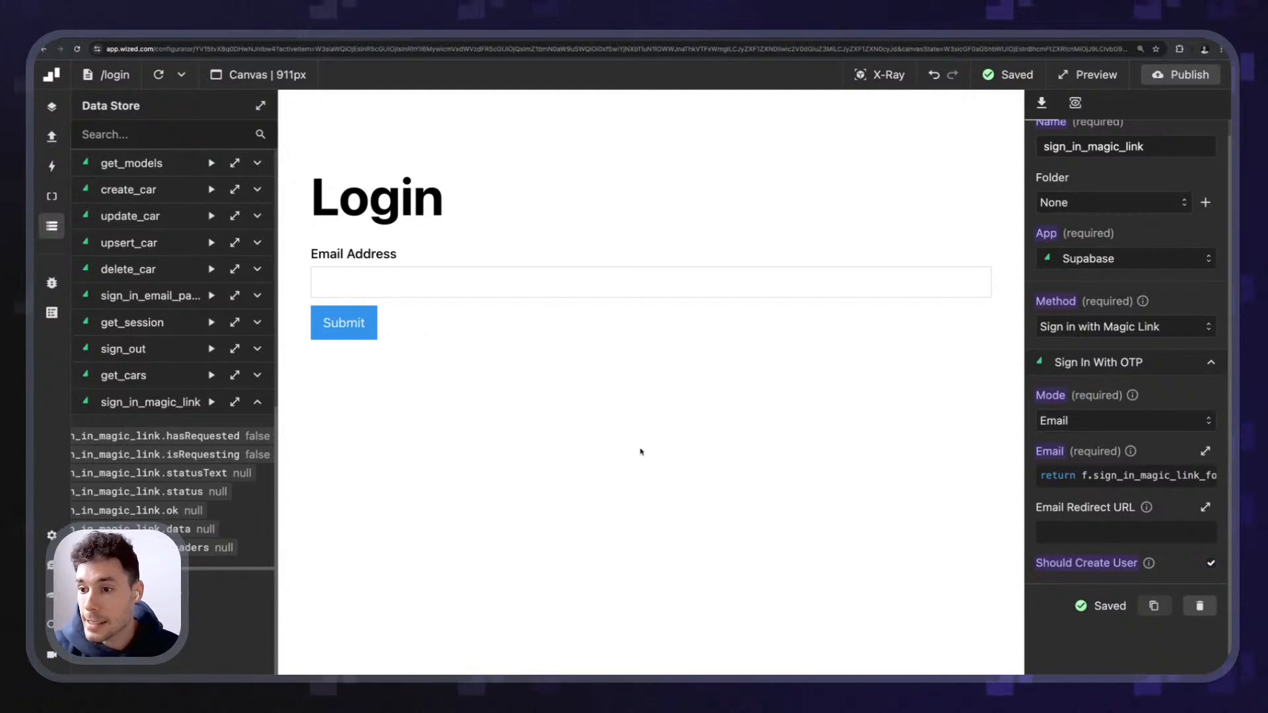
left_click(503, 273)
- Enter a test email, then inspect the sign_in_magic_link result (status 200, session null) and close it
type("ale")
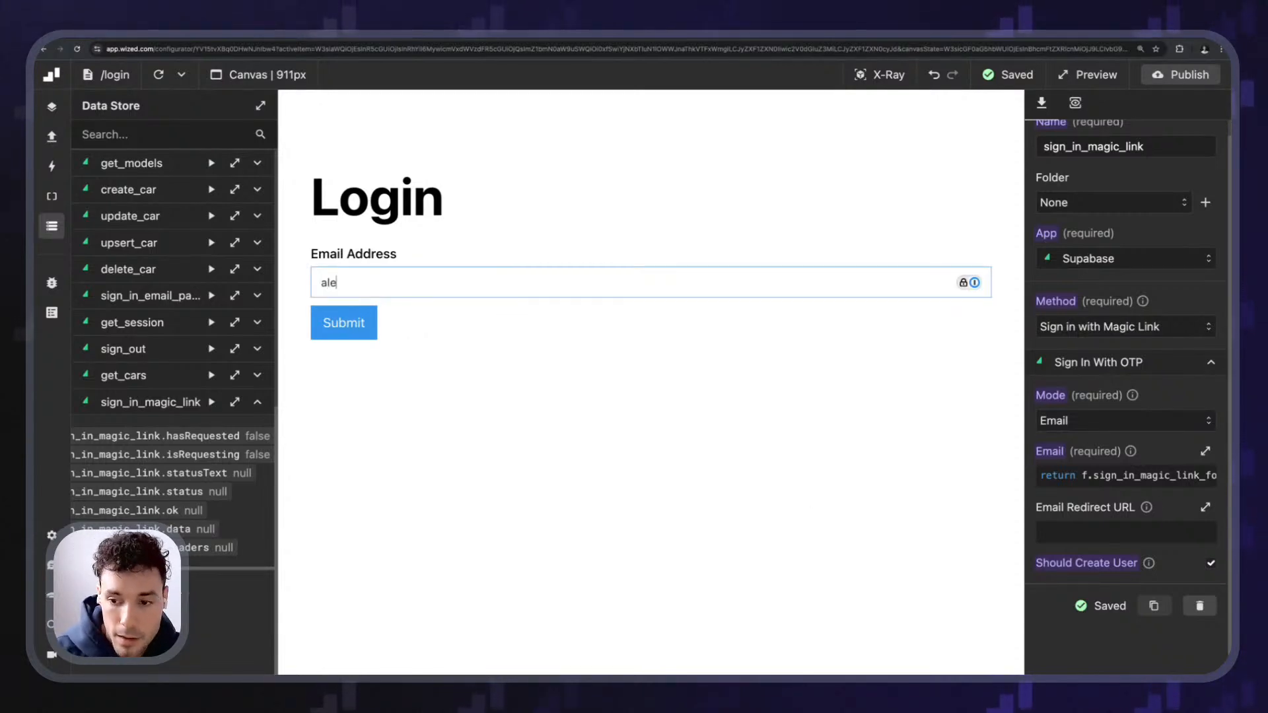
left_click(234, 402)
left_click_drag(433, 102, 268, 125)
left_click_drag(541, 660, 296, 418)
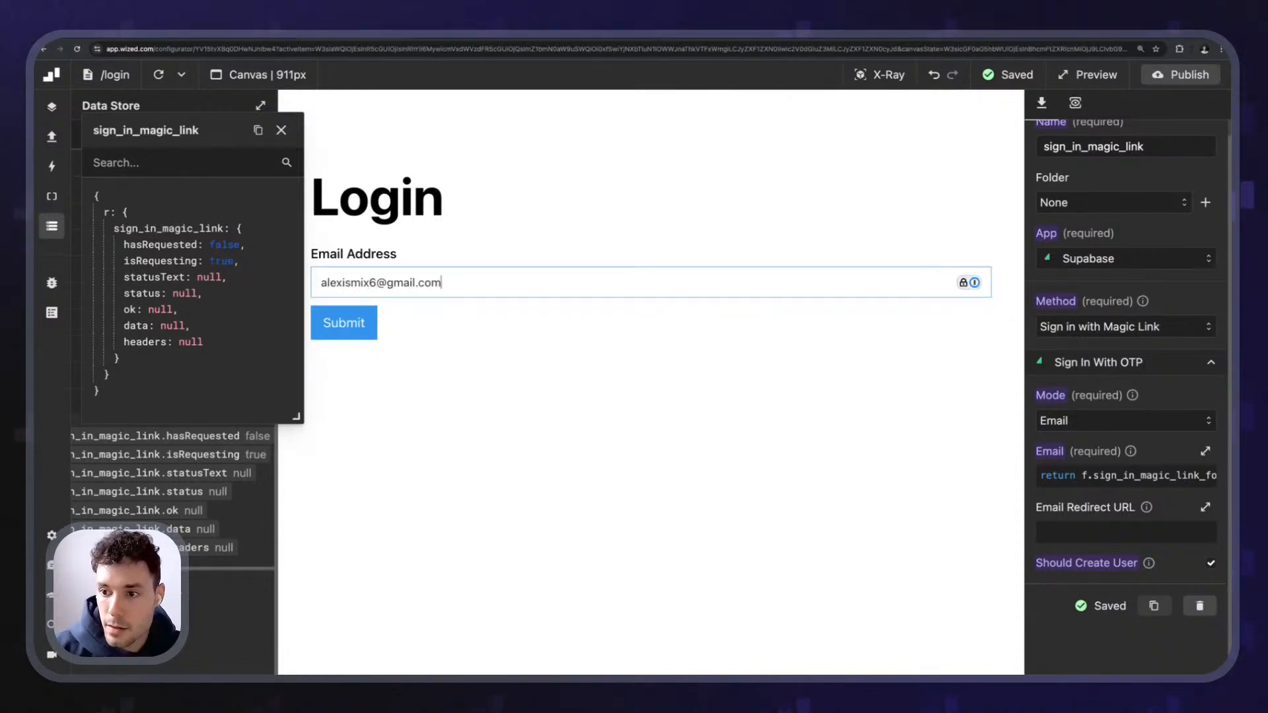
left_click_drag(297, 418, 362, 510)
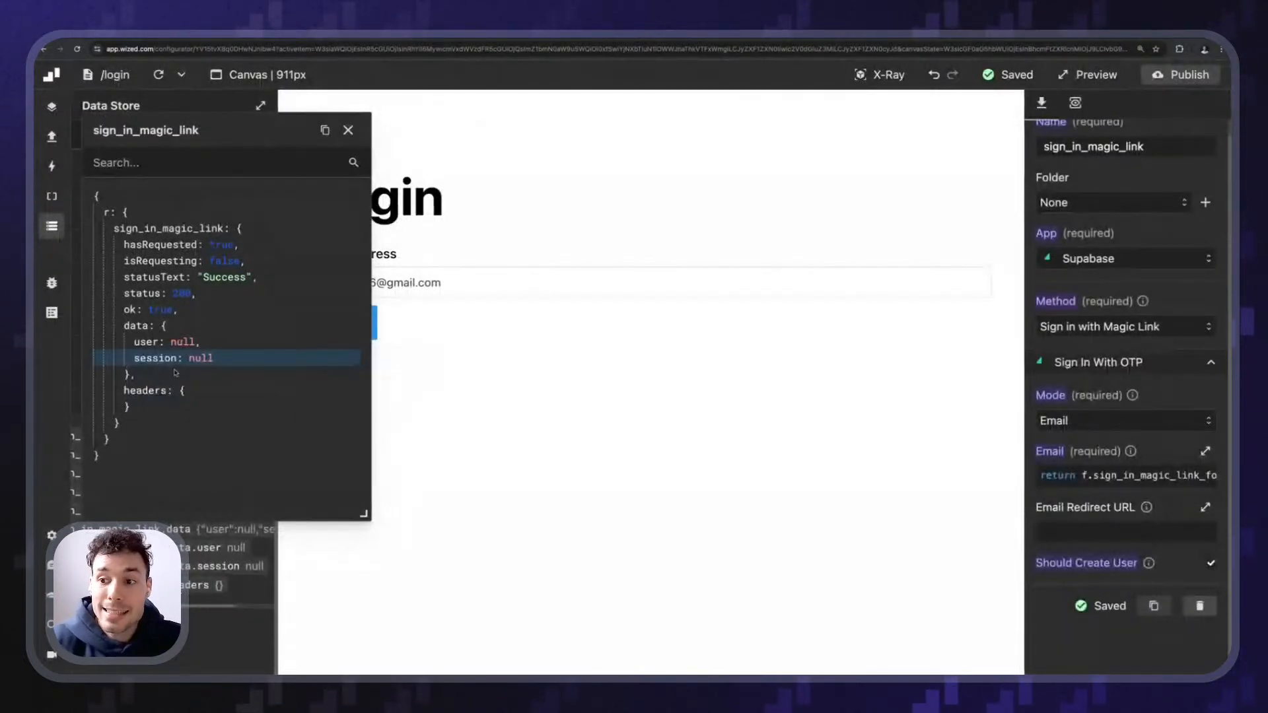
left_click(348, 129)
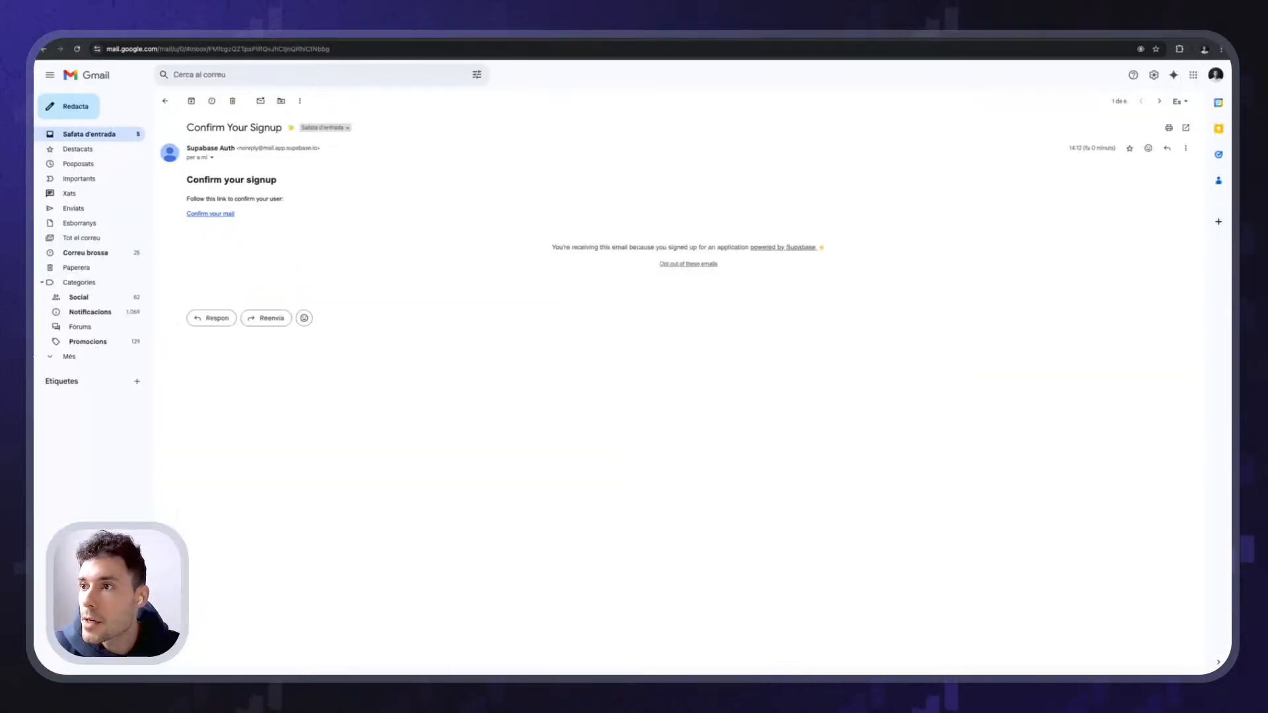
- Zoom in on the Confirm Your Signup email and follow its 'Confirm your mail' link
key("ctrl+plus")
key("ctrl+plus")
key("ctrl+plus")
key("ctrl+plus")
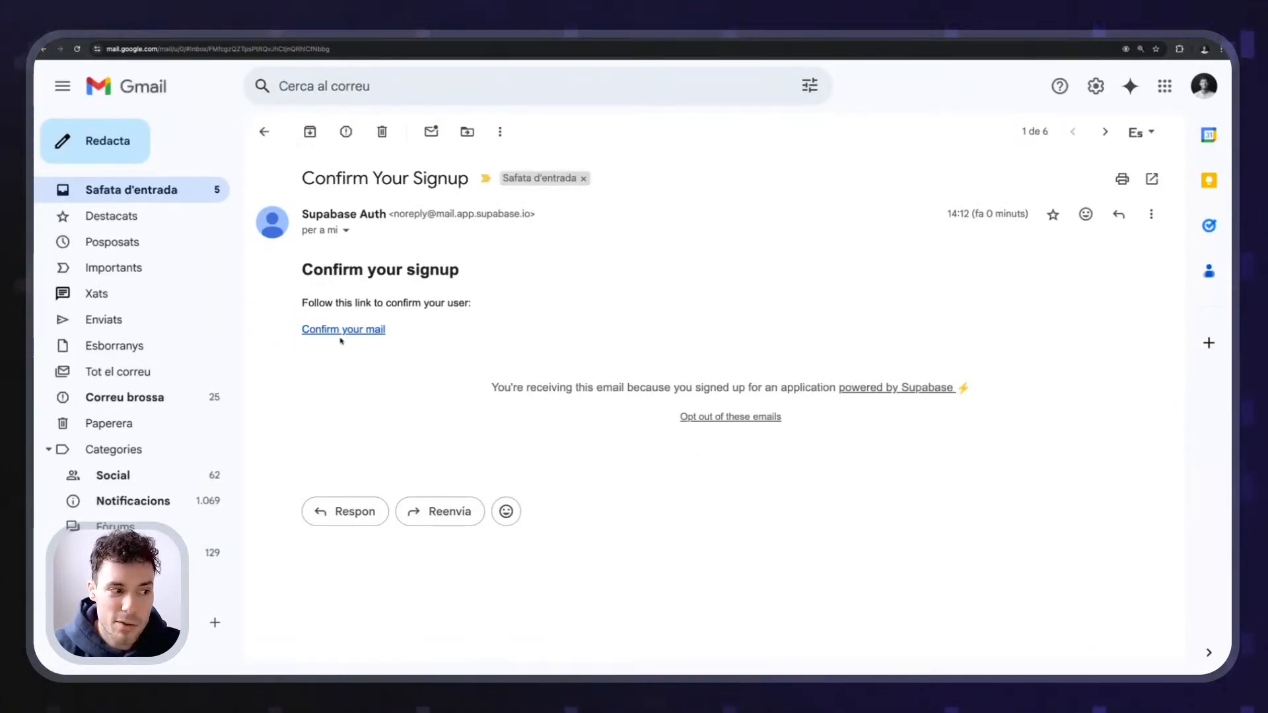
left_click(360, 330)
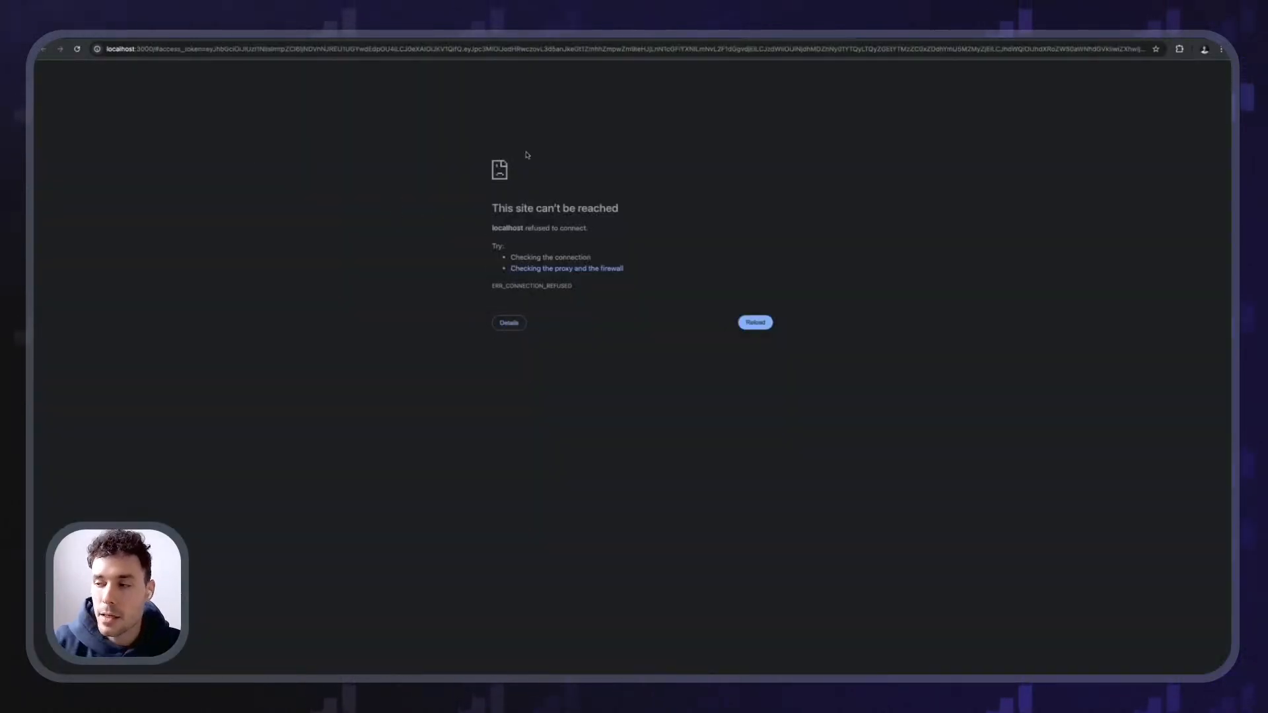
- Zoom in on the localhost 'This site can't be reached' error page
key("ctrl+plus")
key("ctrl+plus")
key("ctrl+plus")
key("ctrl+plus")
key("ctrl+plus")
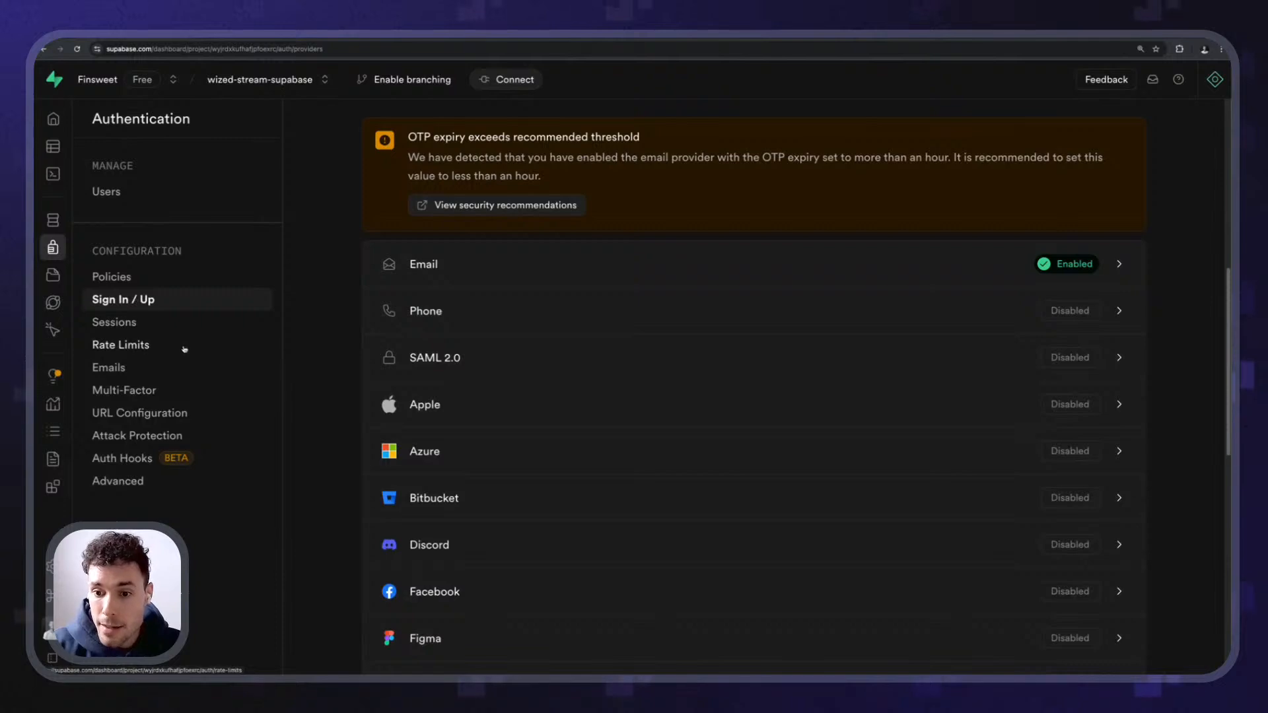
mouse_move(47, 259)
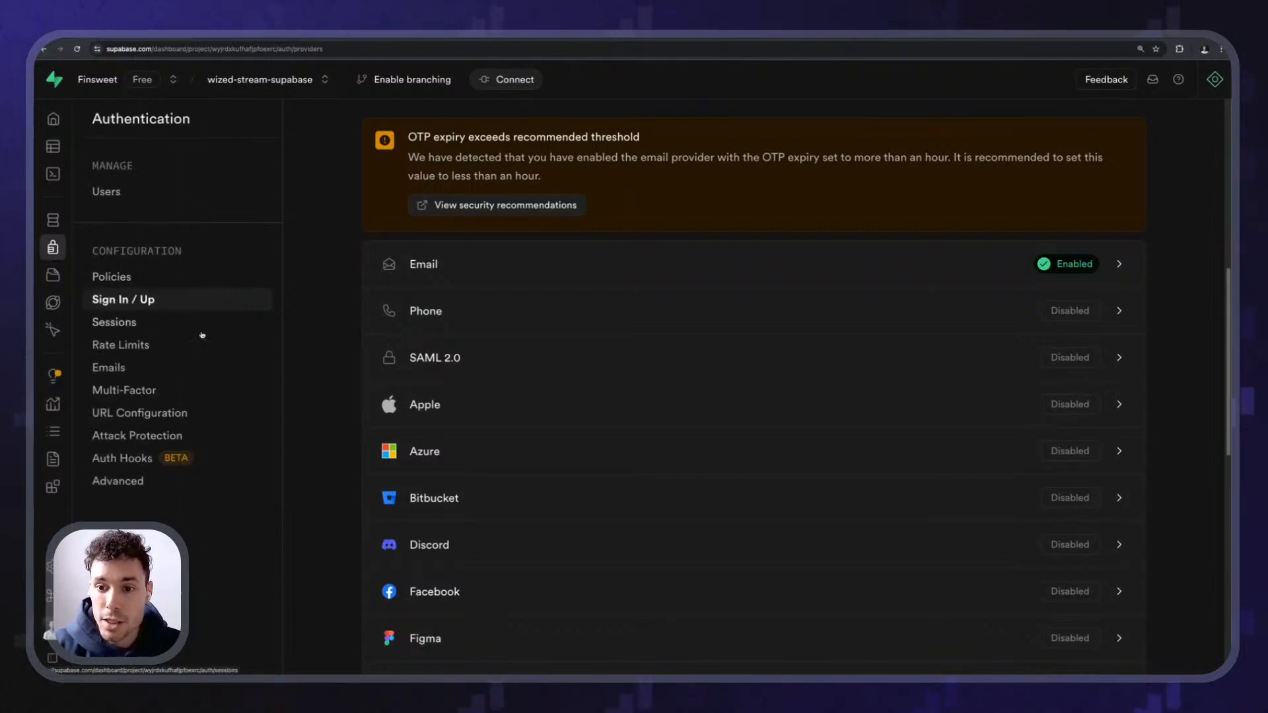
left_click(119, 417)
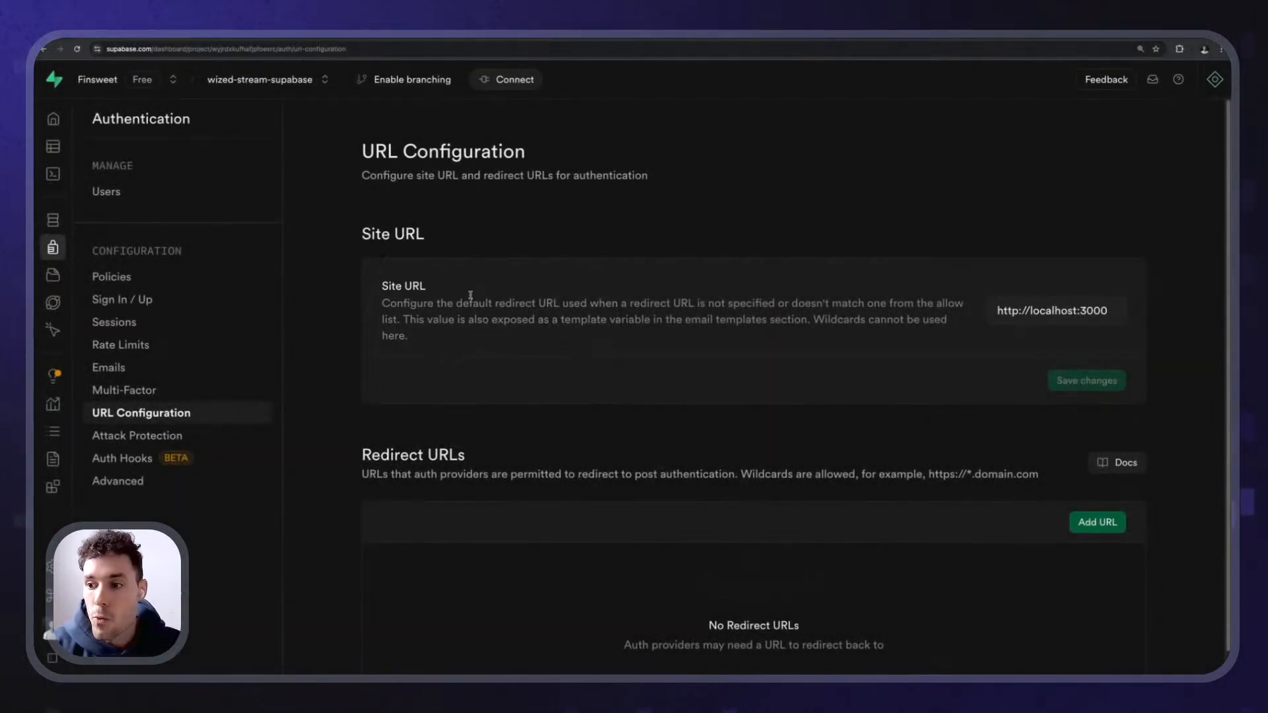
left_click_drag(377, 306, 767, 305)
left_click(661, 473)
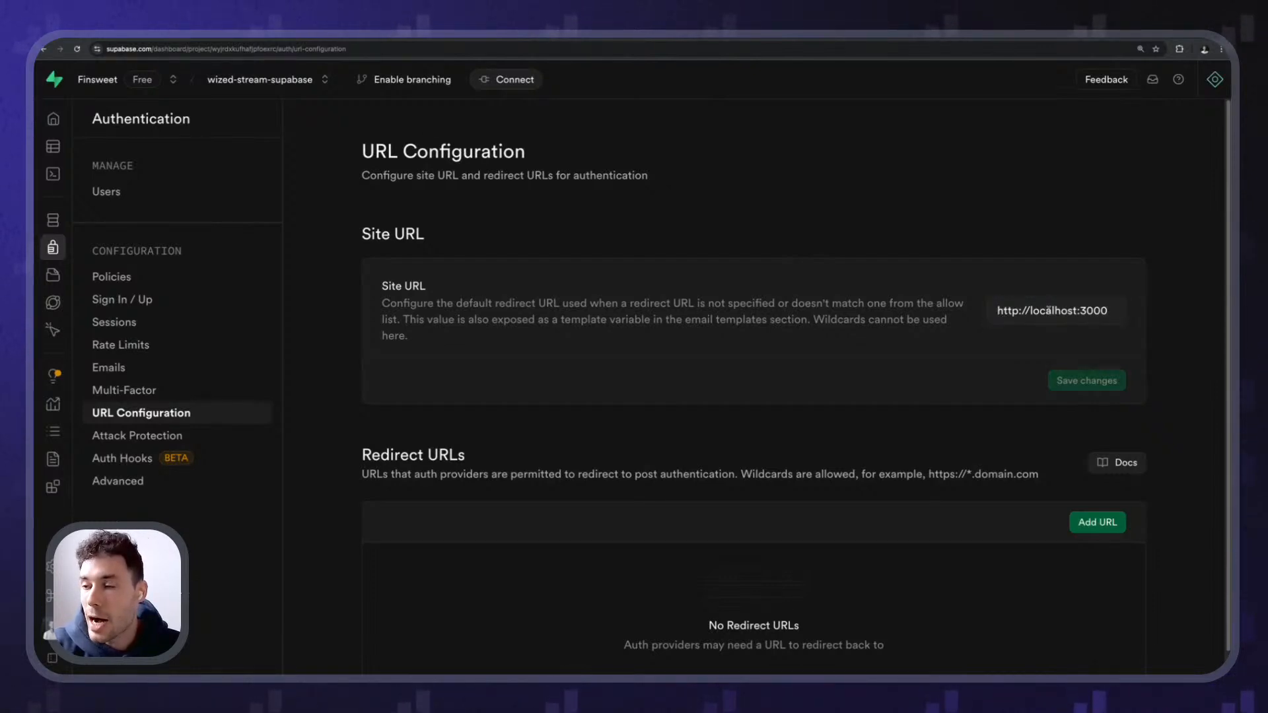
double_click(944, 319)
left_click(944, 315)
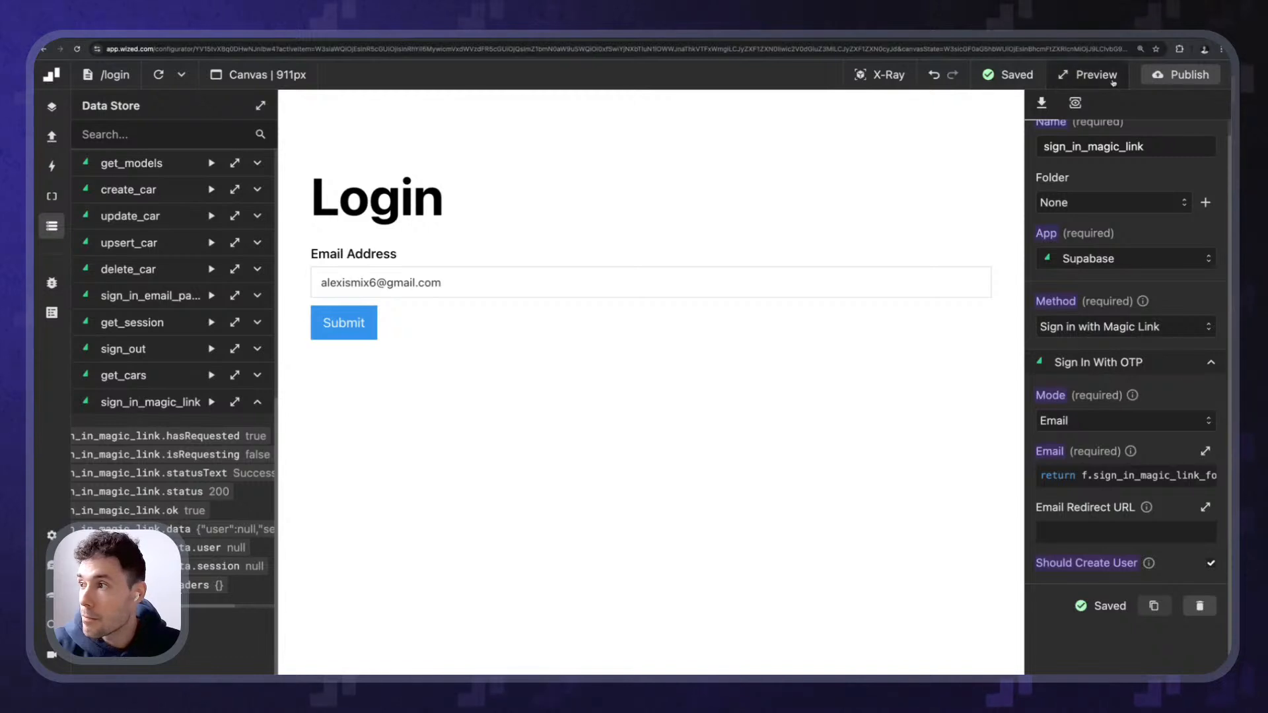
- Check the login page's published webflow.io address, then select Supabase's localhost Site URL value
left_click(1039, 78)
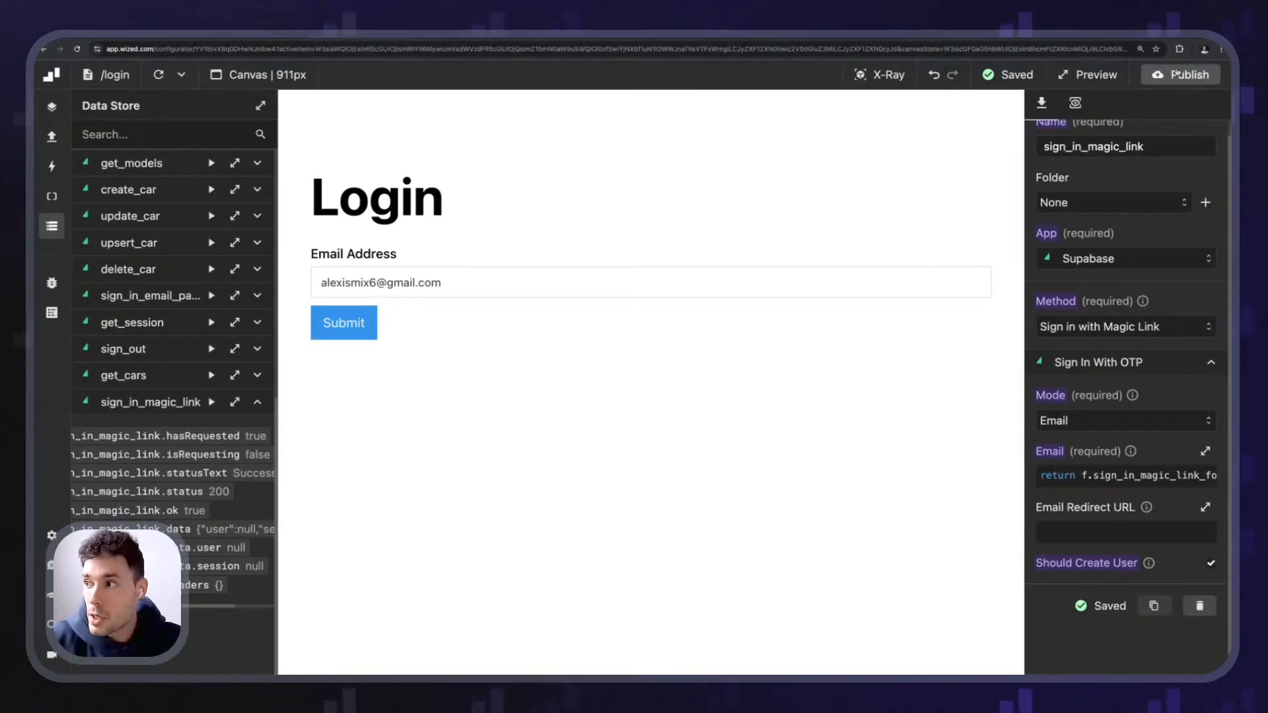
left_click(1182, 75)
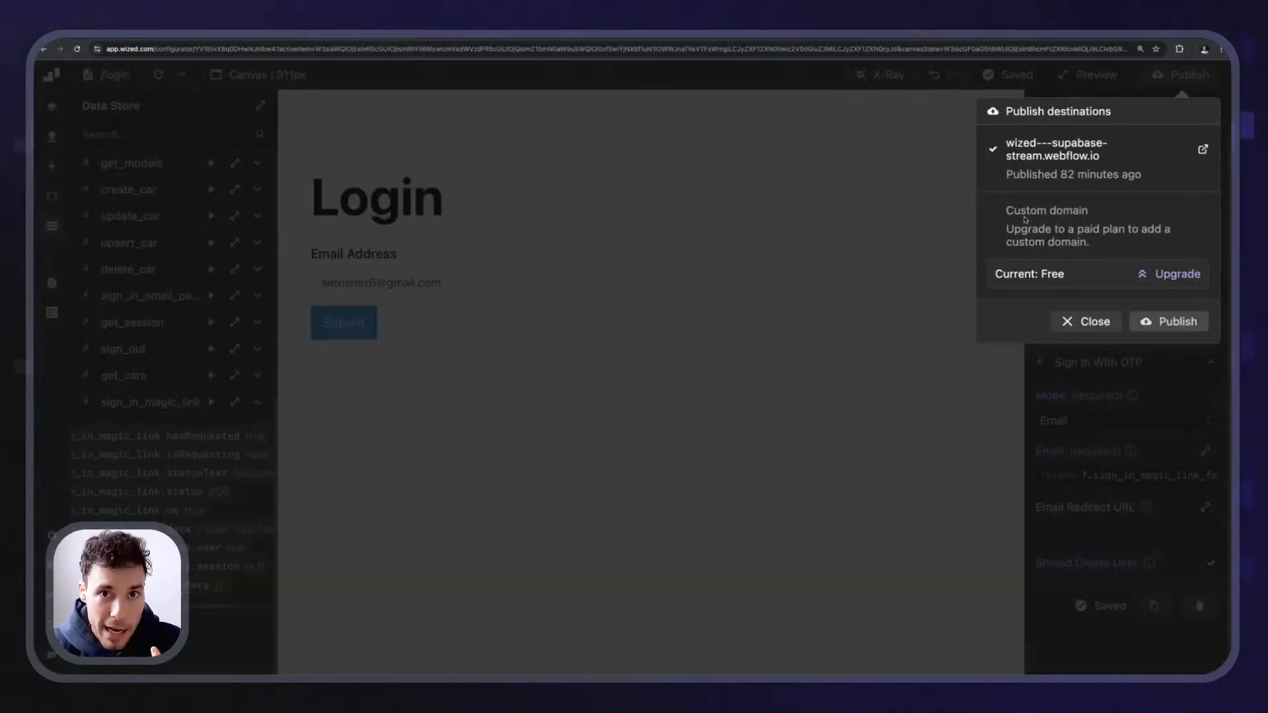
left_click(750, 220)
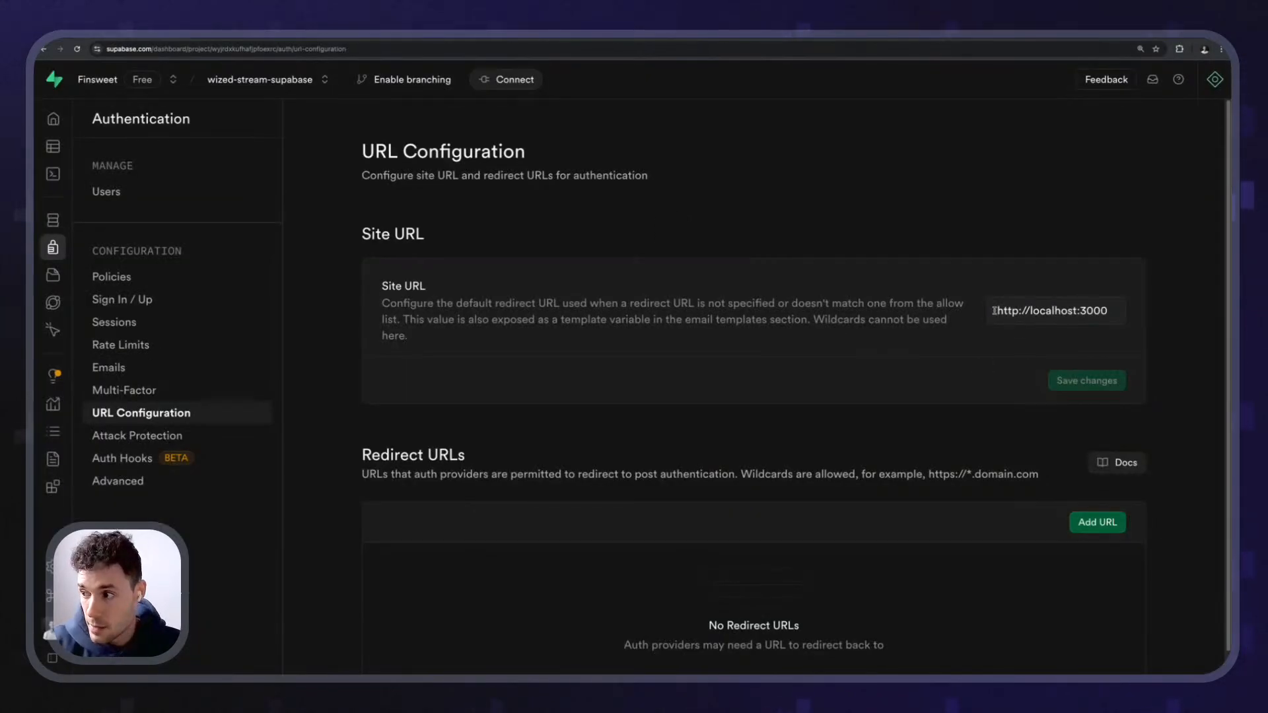
triple_click(993, 310)
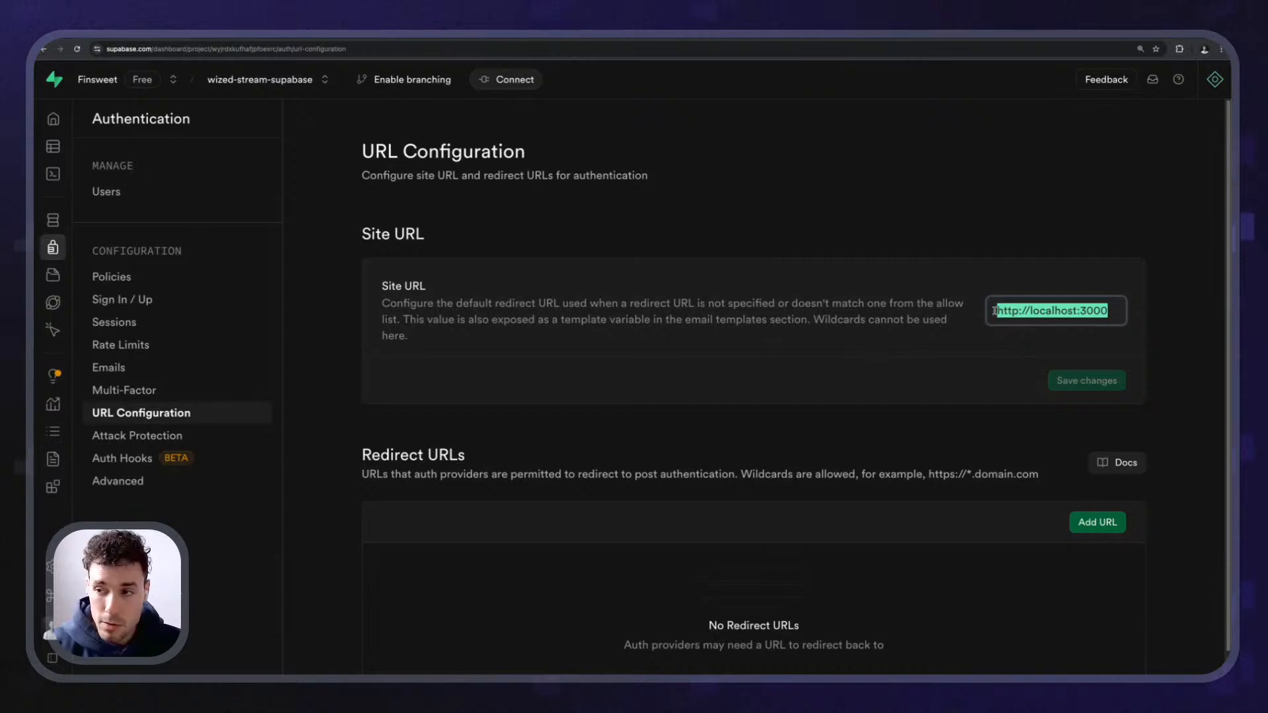
- Copy the published site's full webflow.io address and zoom the Supabase page in
left_click(946, 322)
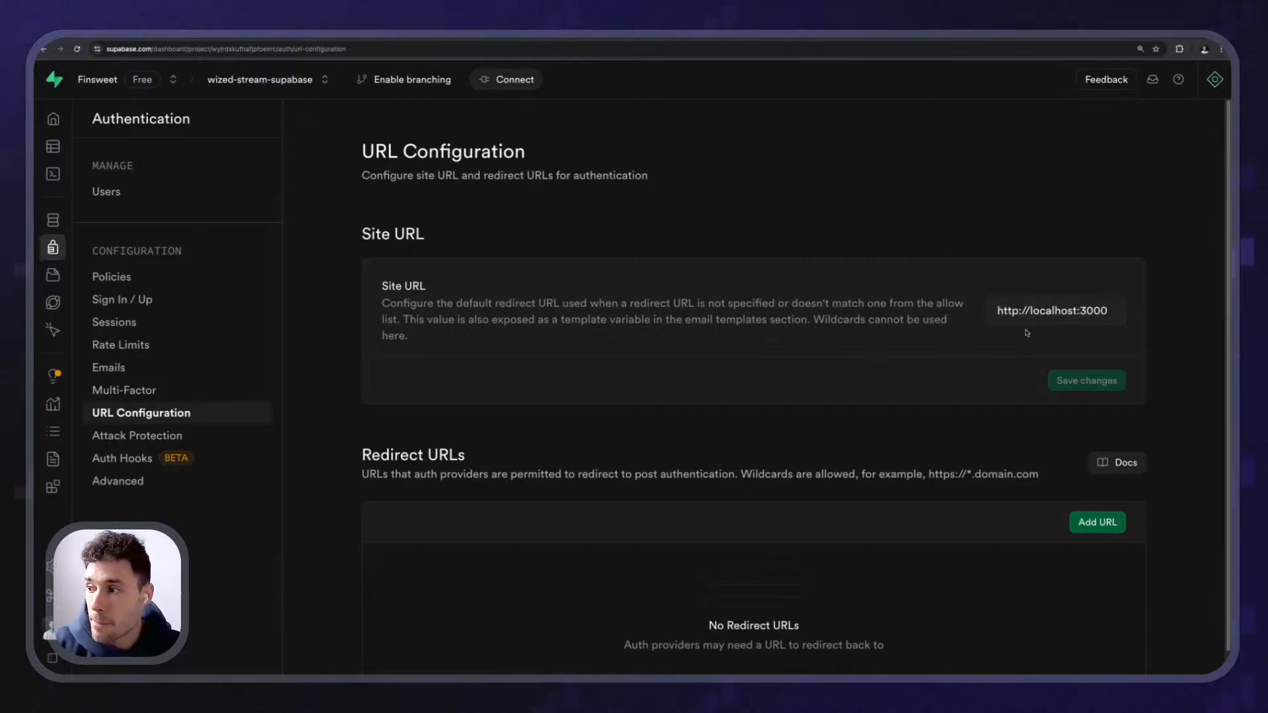
scroll(730, 342, "down", 1)
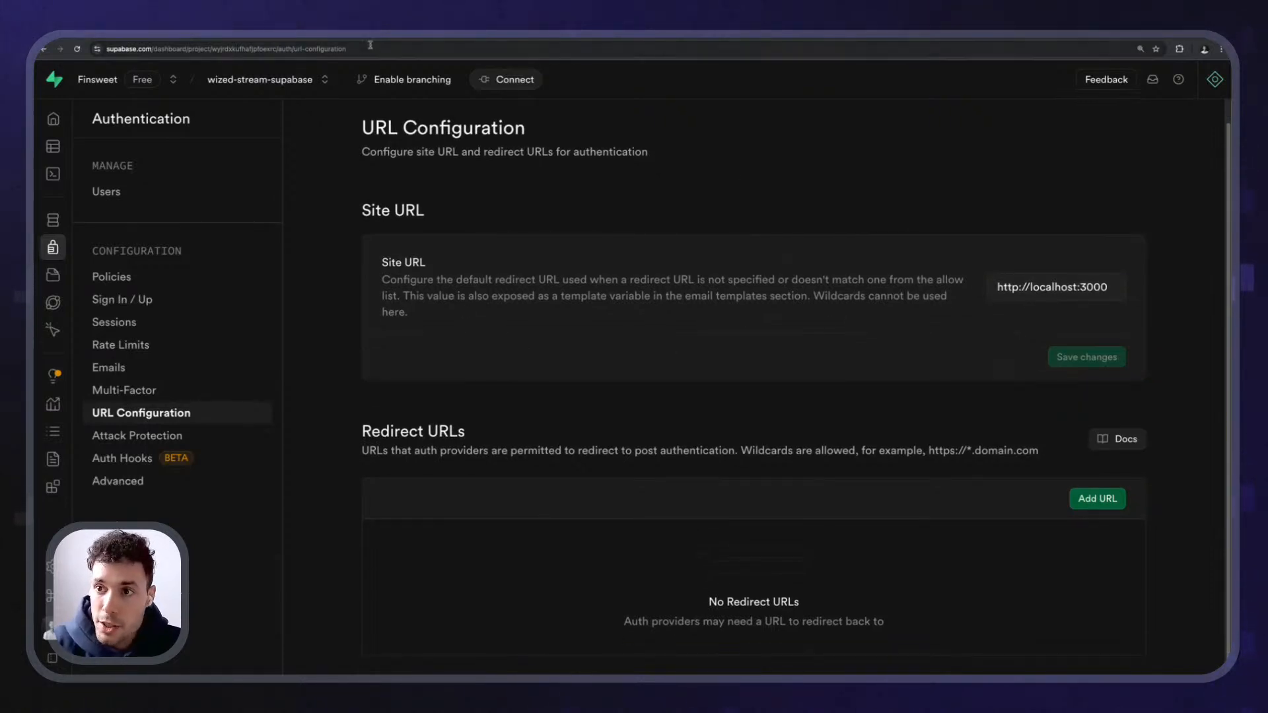
left_click(1072, 287)
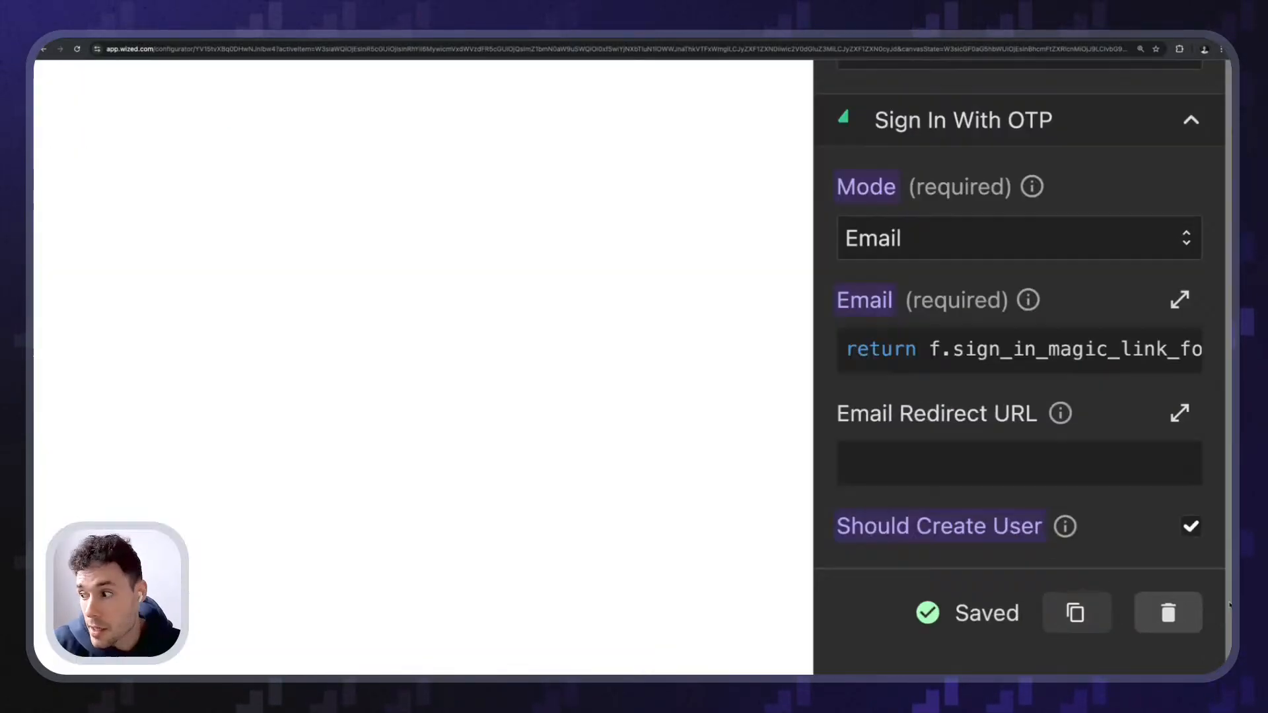
scroll(1229, 605, "up", 2)
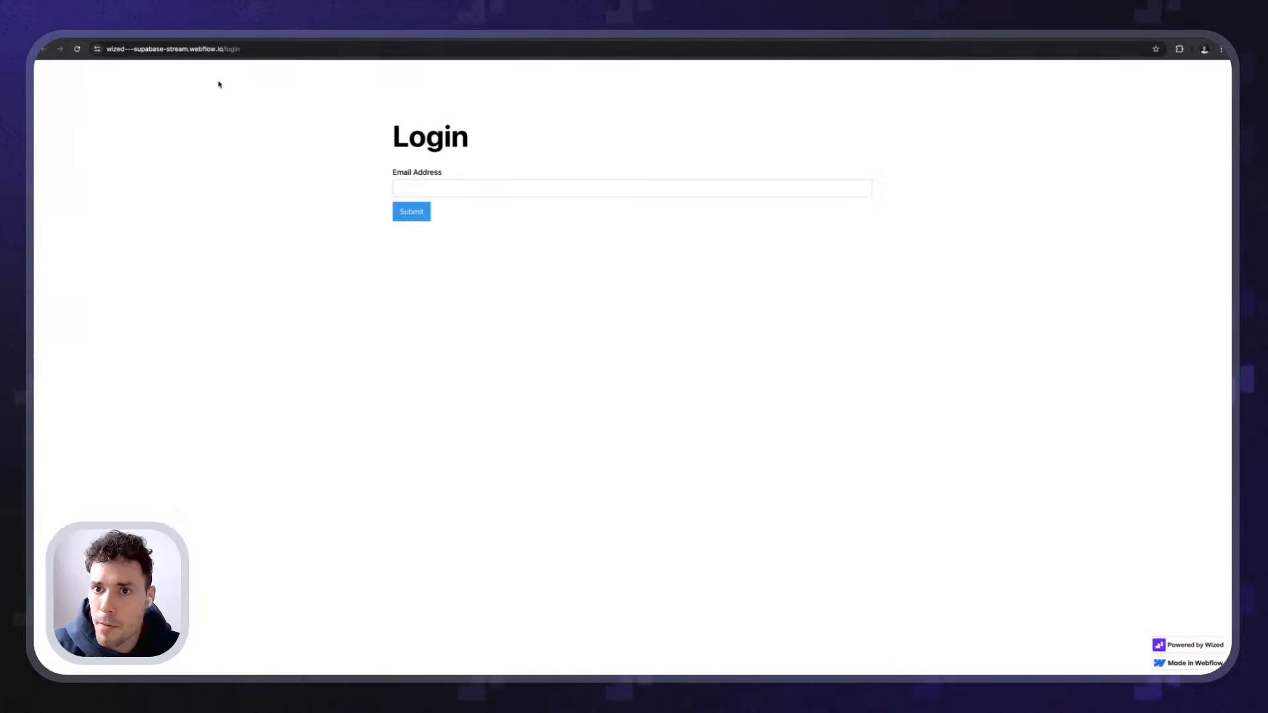
left_click(223, 48)
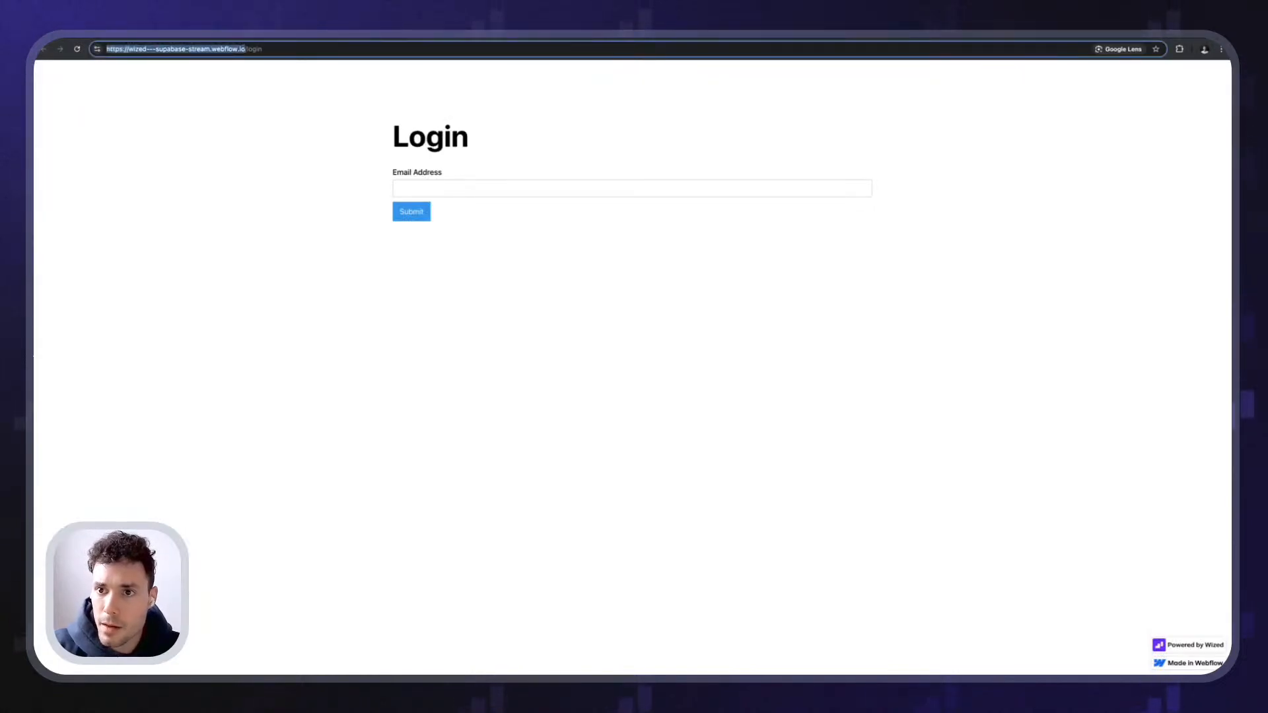
left_click(288, 112)
key("ctrl+plus")
key("ctrl+plus")
key("ctrl+plus")
key("ctrl+plus")
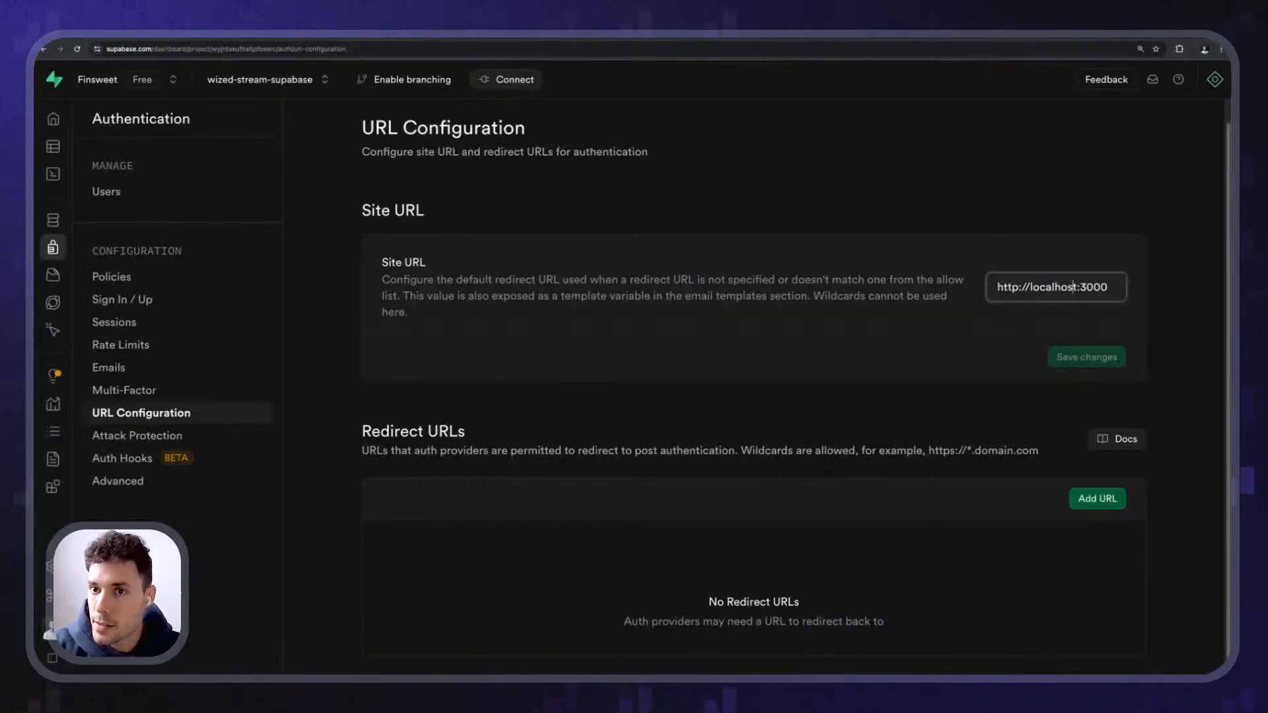
triple_click(1056, 288)
key("ctrl+v")
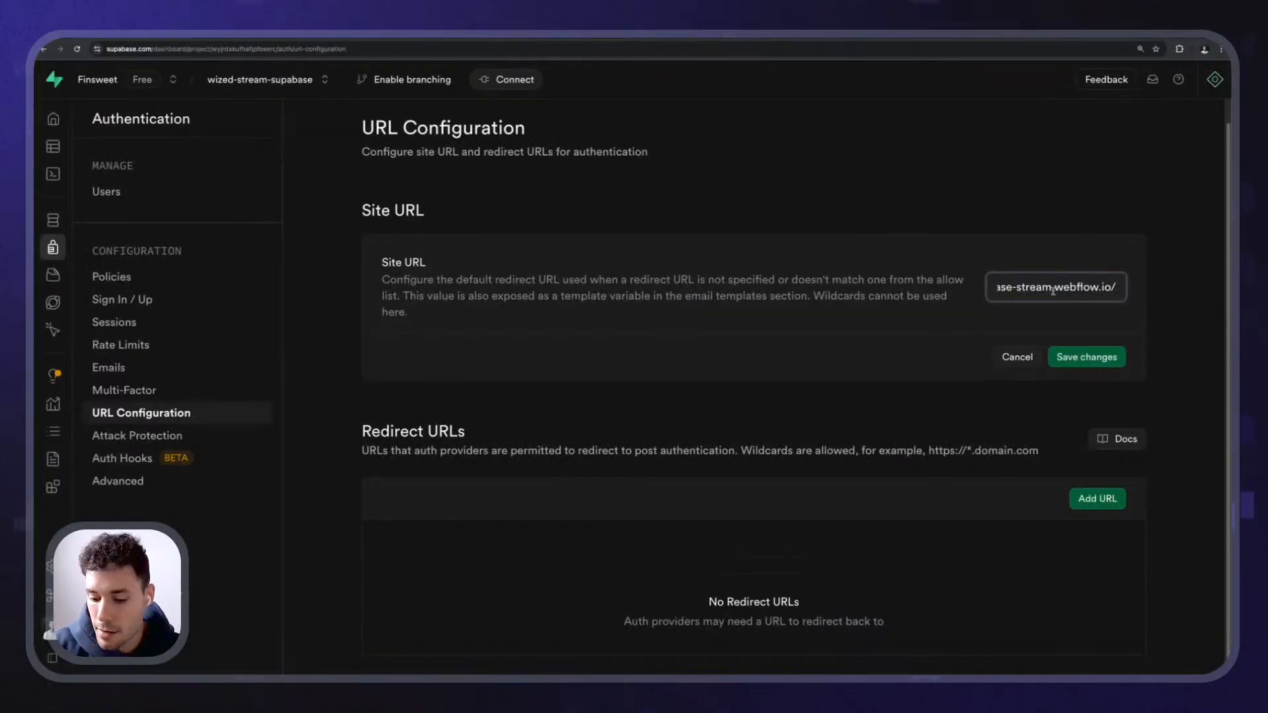
key("BackSpace")
mouse_move(1118, 288)
left_mouse_down()
mouse_move(922, 291)
mouse_move(1132, 286)
left_mouse_up()
left_click(1034, 288)
left_click(1020, 288)
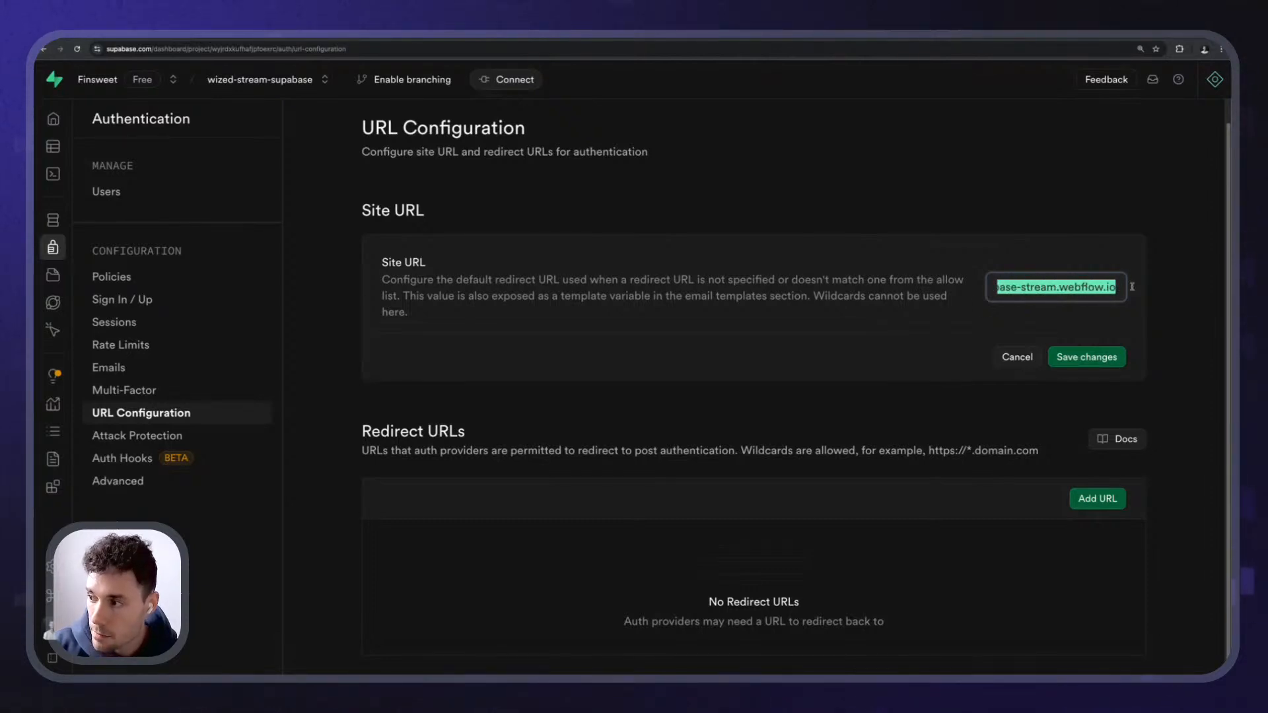
left_click(1104, 287)
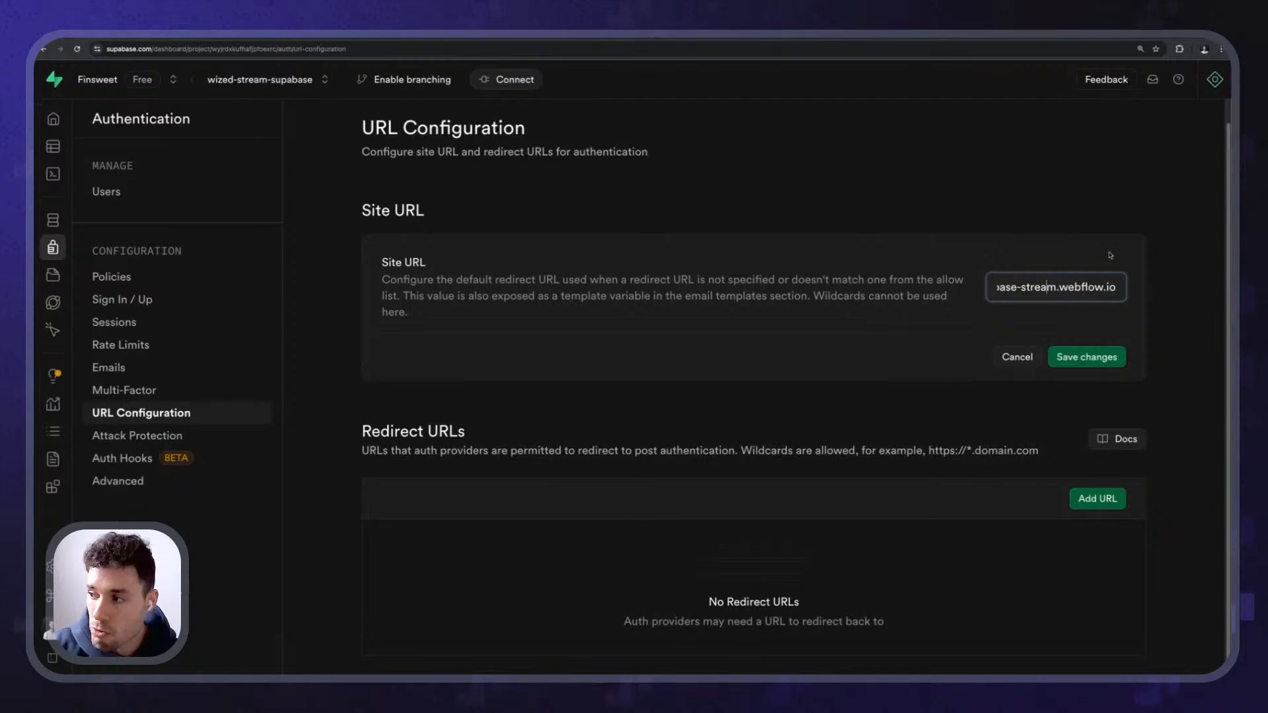
left_click(1110, 258)
left_click(1115, 286)
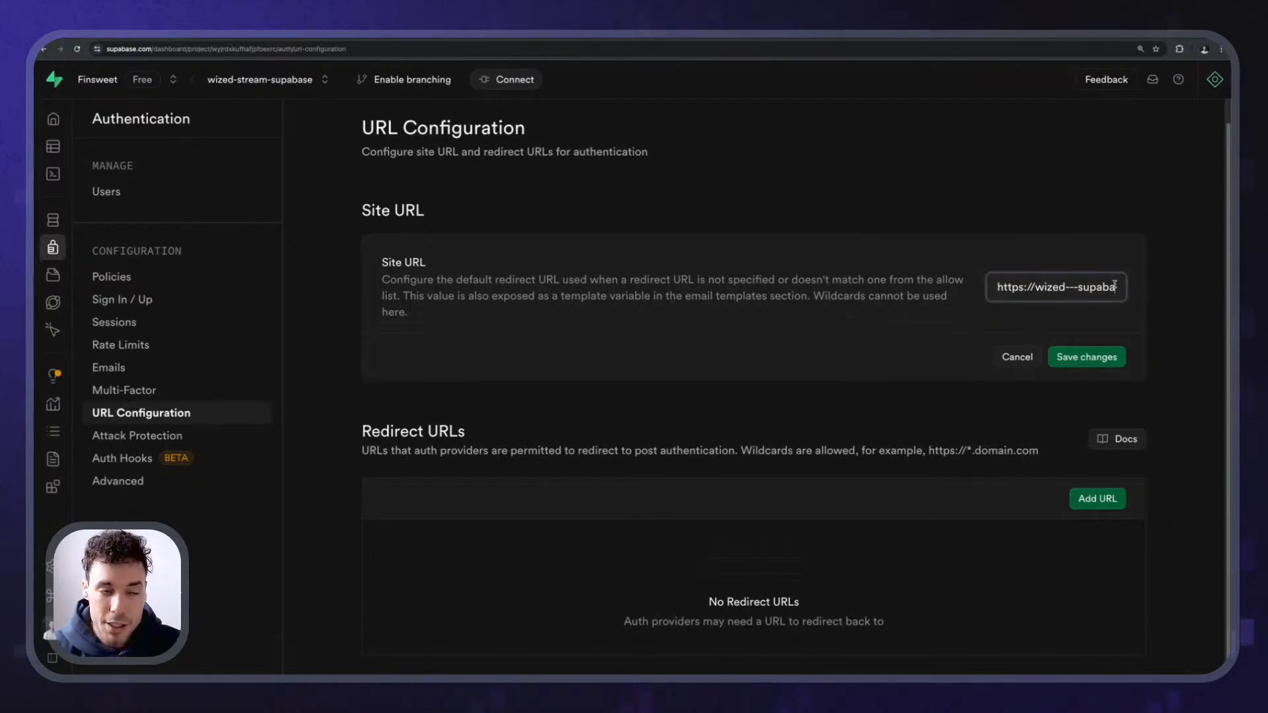
left_click(1096, 357)
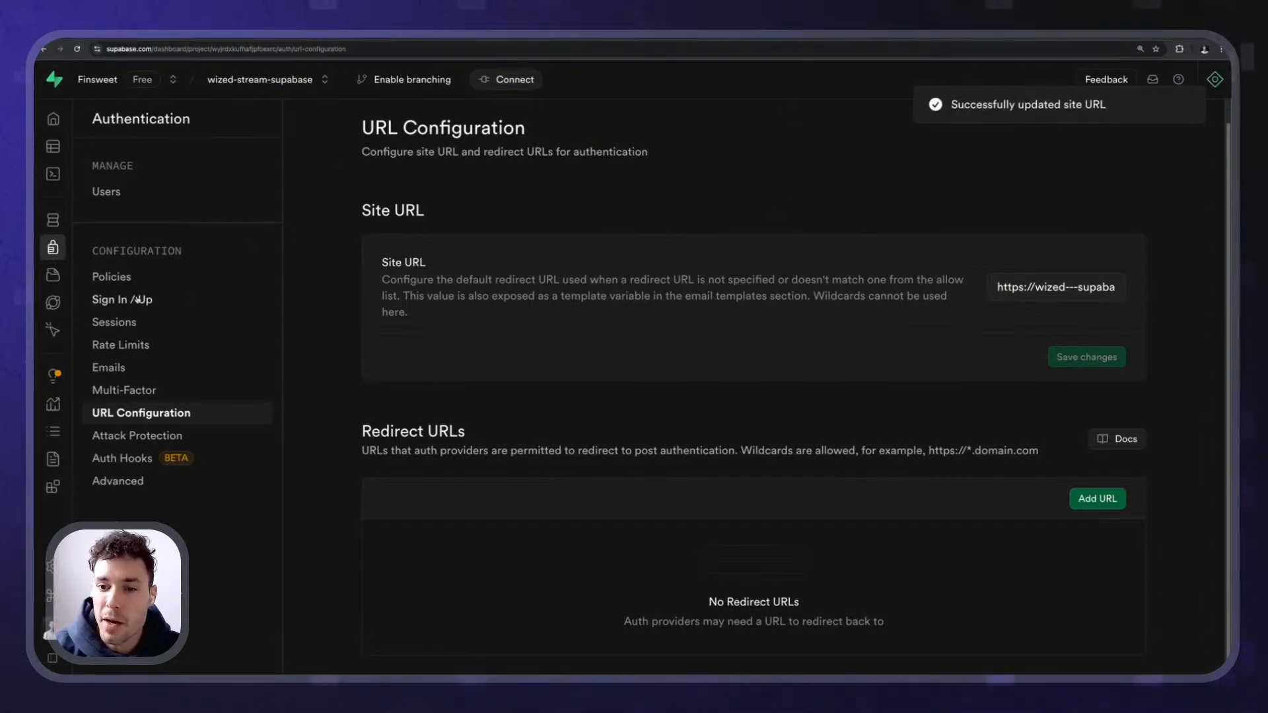
left_click(130, 348)
left_click(127, 373)
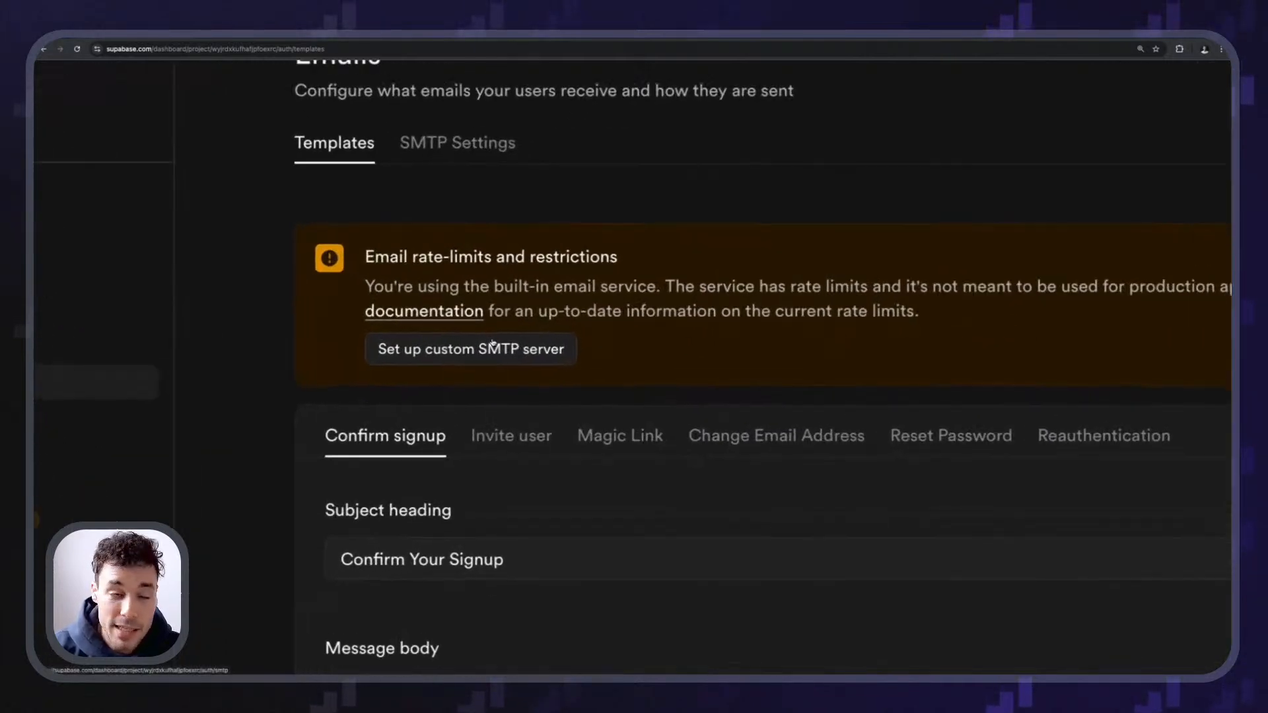
- Read the email rate-limit warning and its auth rate limits documentation
scroll(493, 344, "up", 1)
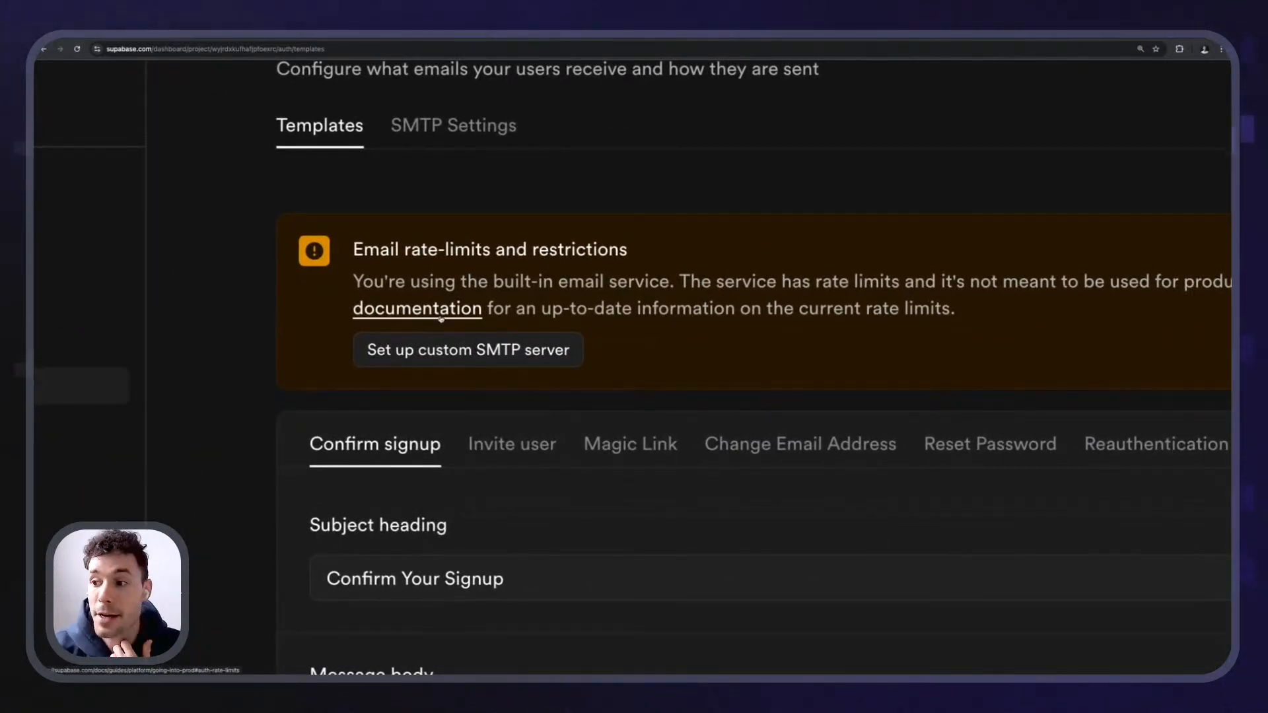
scroll(441, 319, "down", 3)
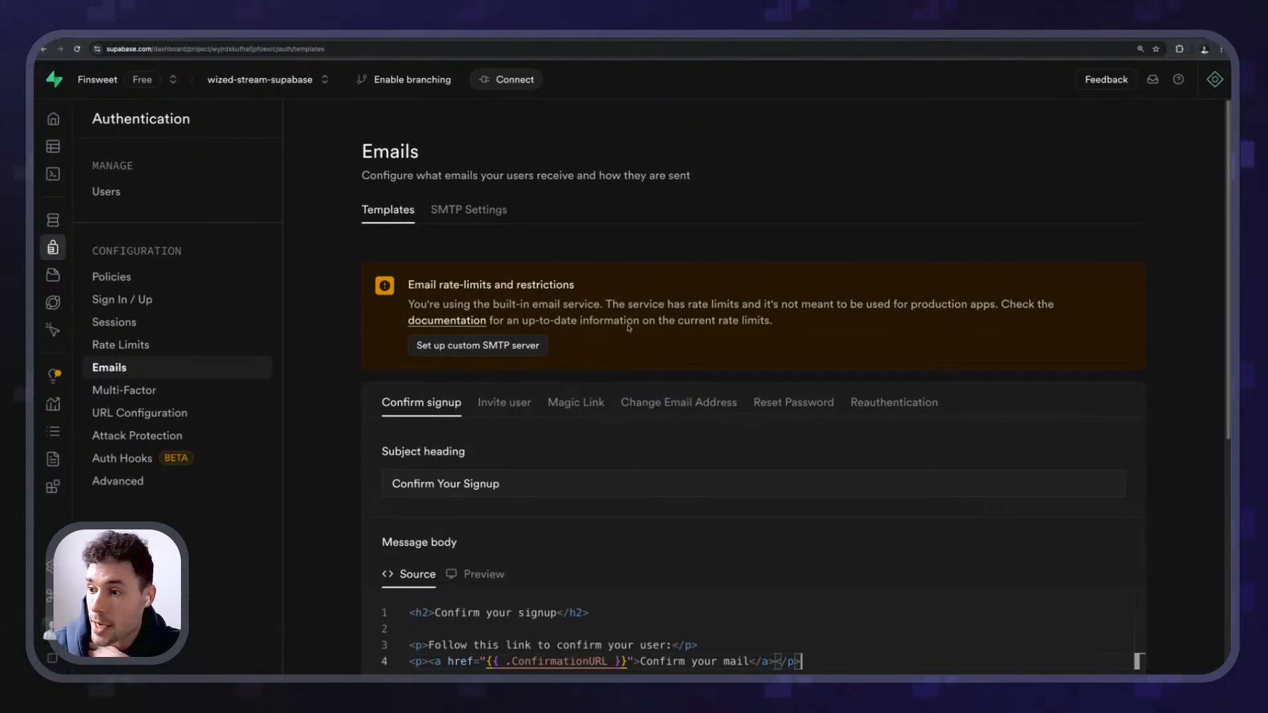
left_click_drag(602, 305, 717, 307)
left_click(704, 309)
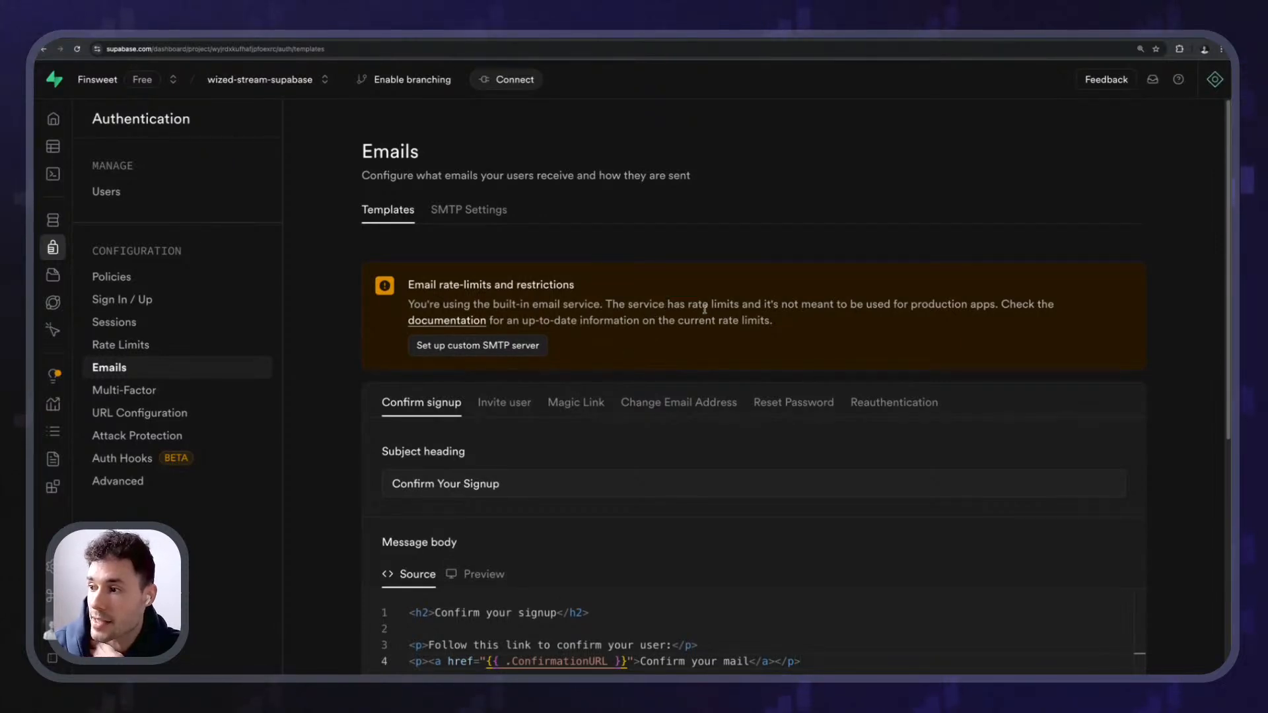
left_click(432, 319)
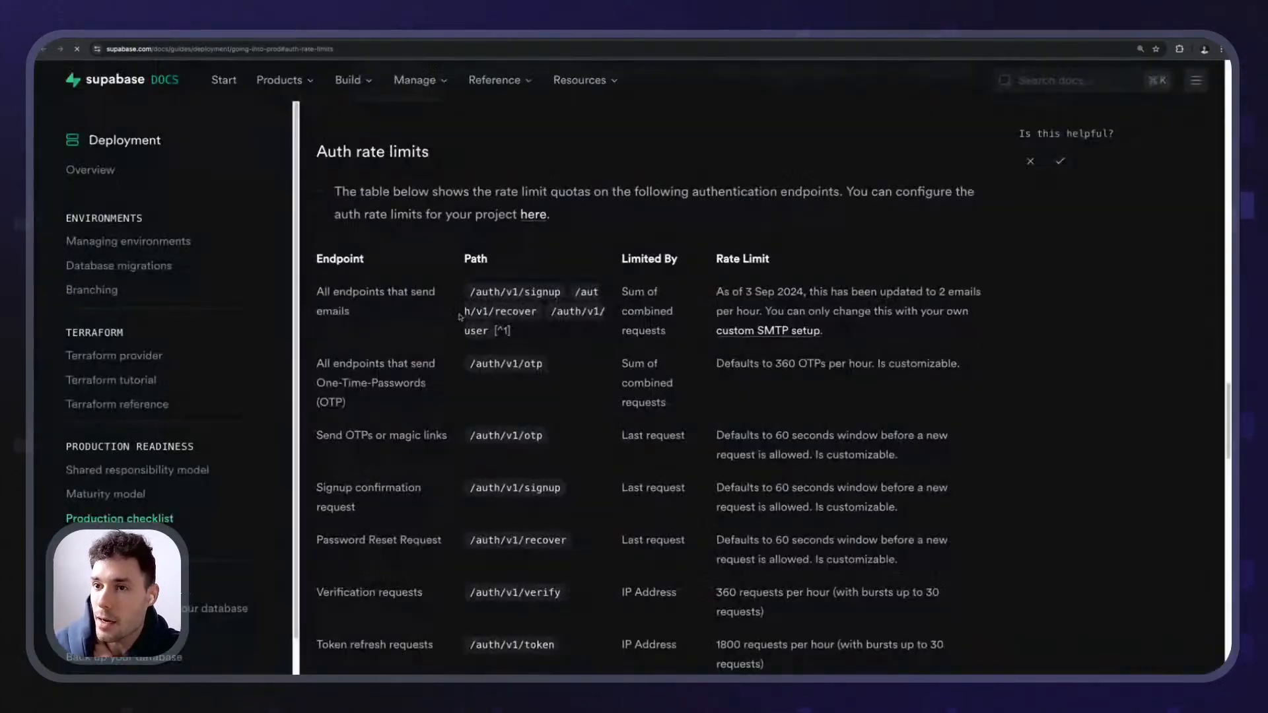
scroll(439, 293, "down", 6)
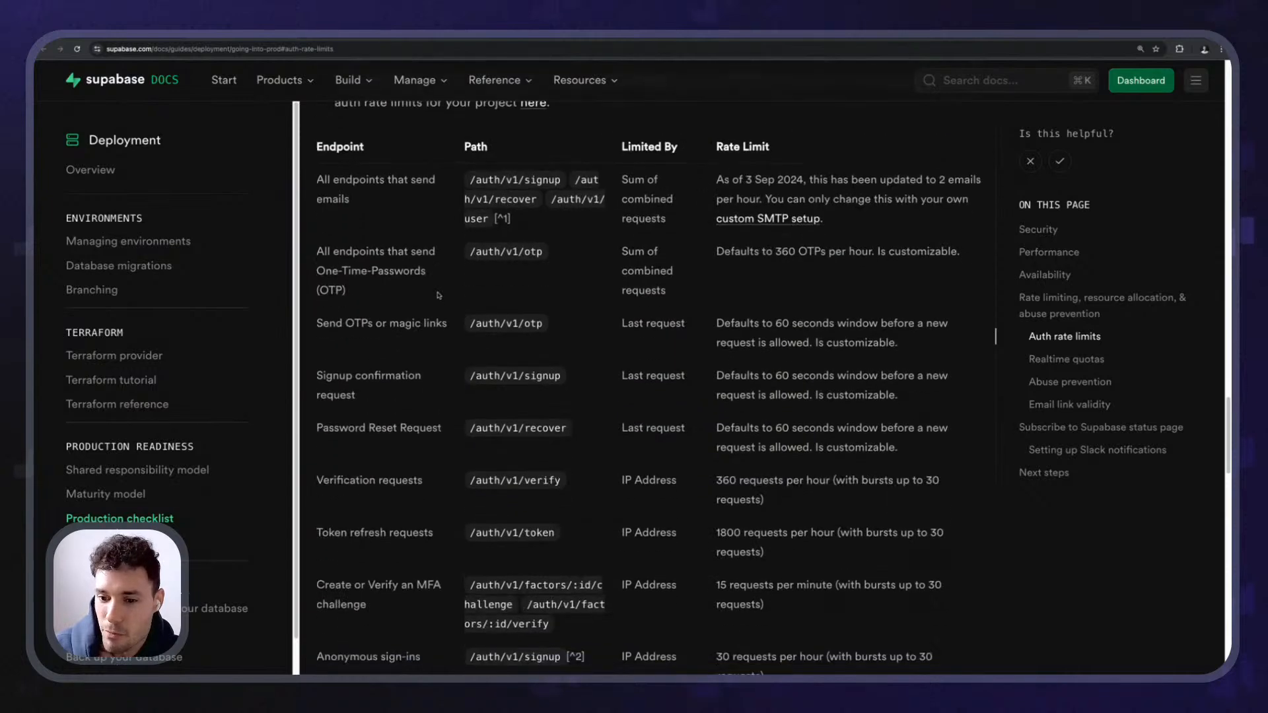
scroll(439, 295, "down", 8)
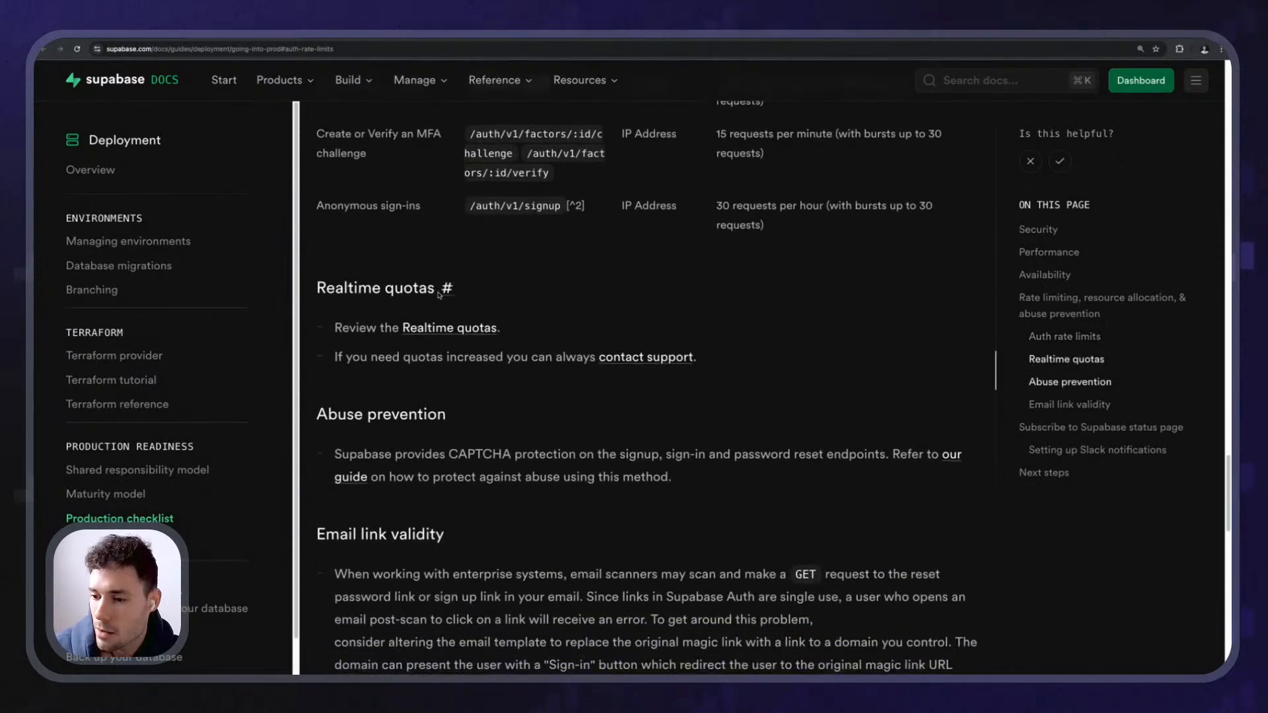
scroll(438, 293, "down", 5)
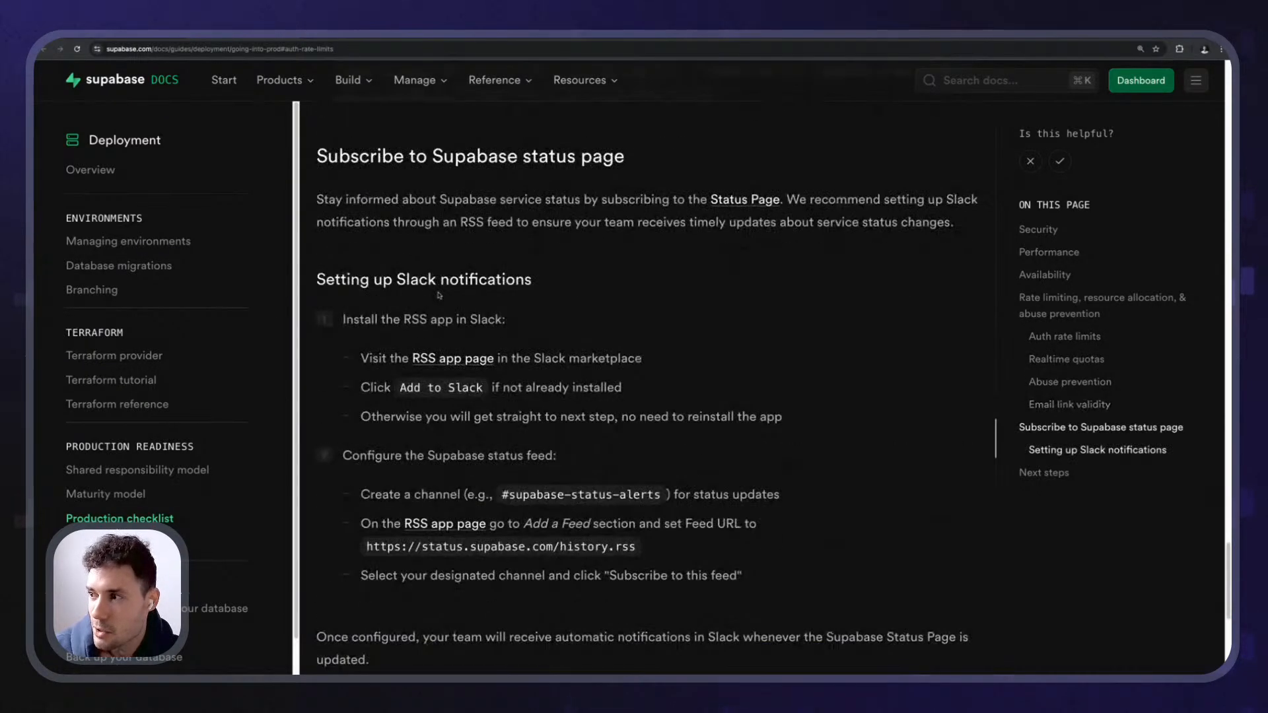
scroll(438, 296, "up", 6)
scroll(439, 295, "up", 20)
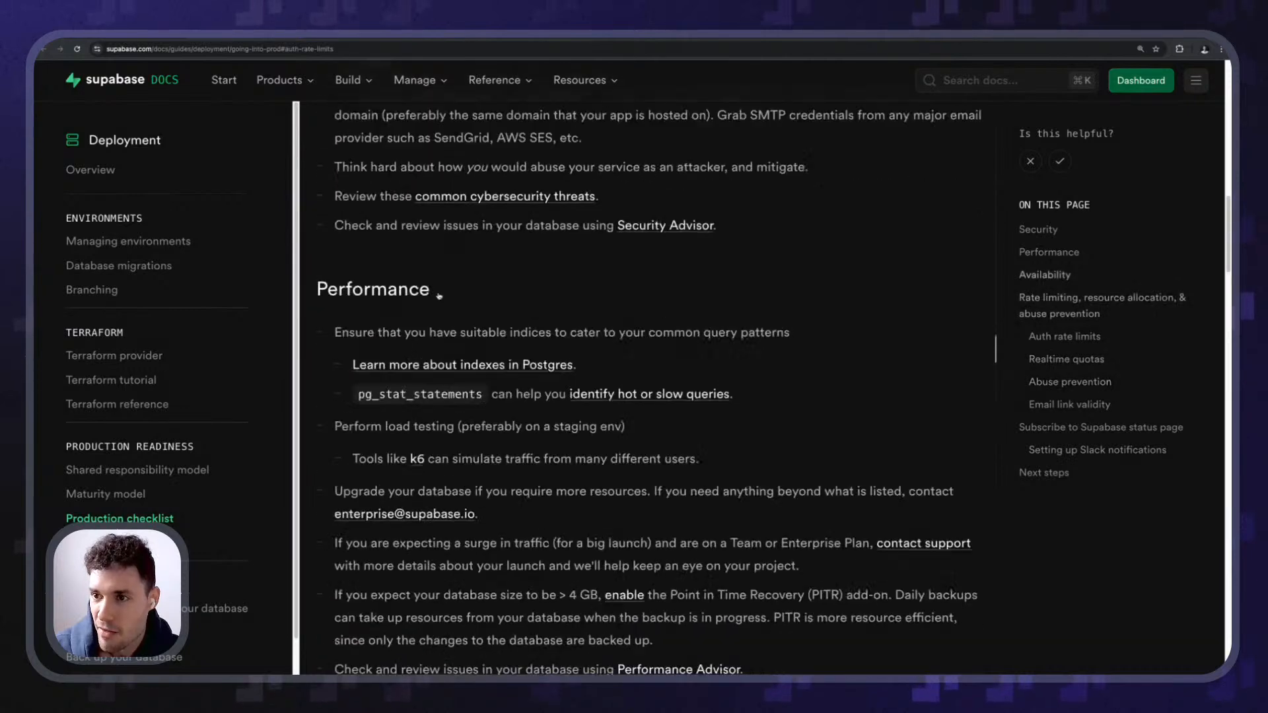
- Return to the Supabase Authentication email templates page
left_click(122, 33)
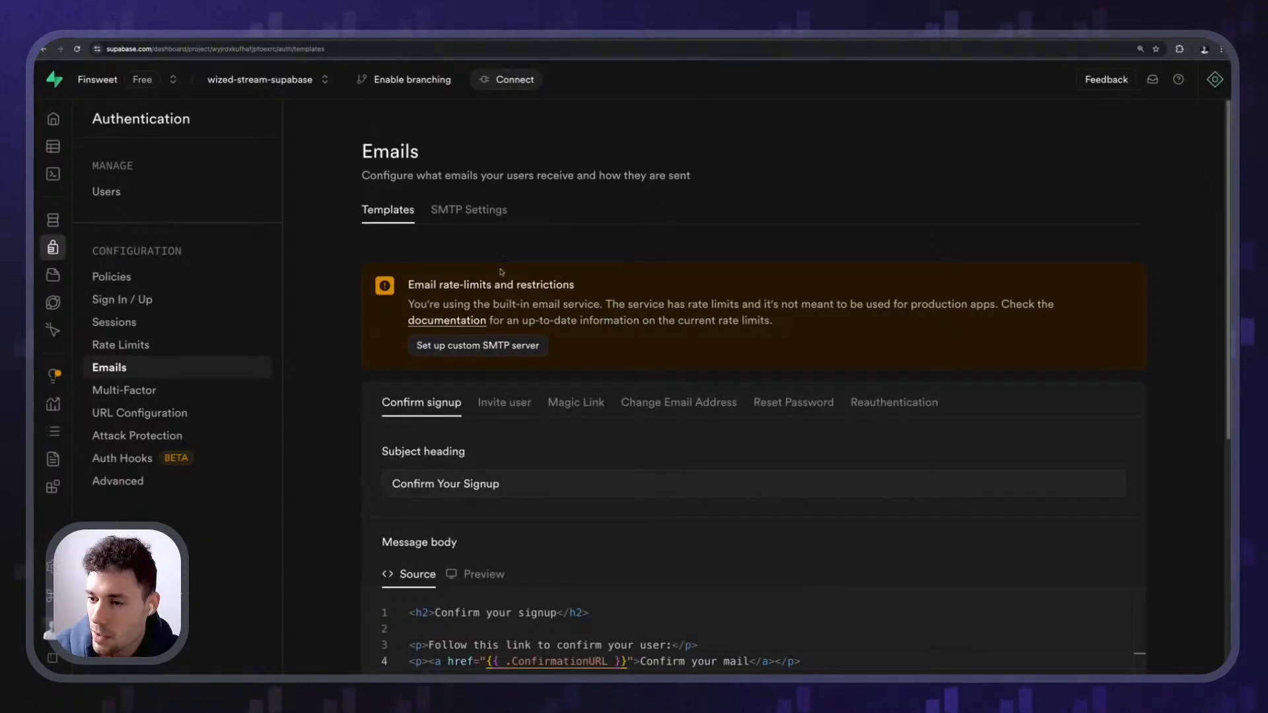
scroll(495, 246, "down", 3)
scroll(495, 247, "up", 3)
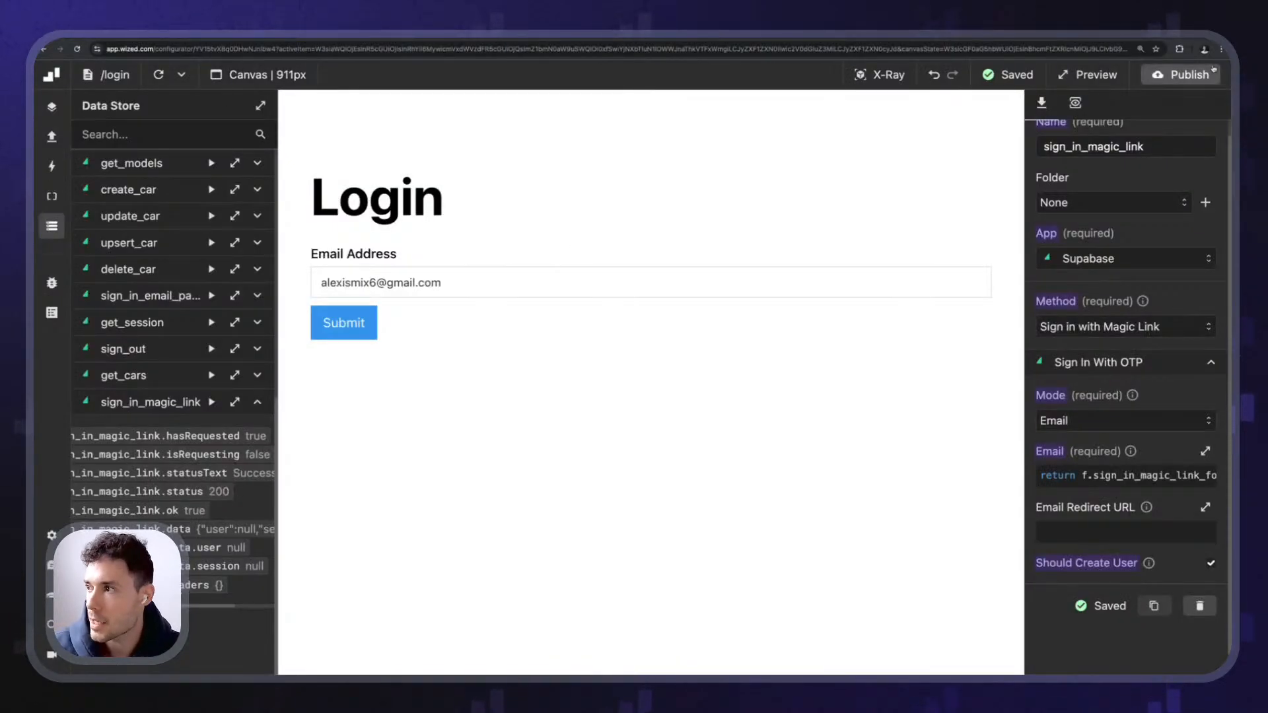
- Publish the Wized project to the webflow.io site, then go to the login page in Webflow Designer
left_click(1189, 74)
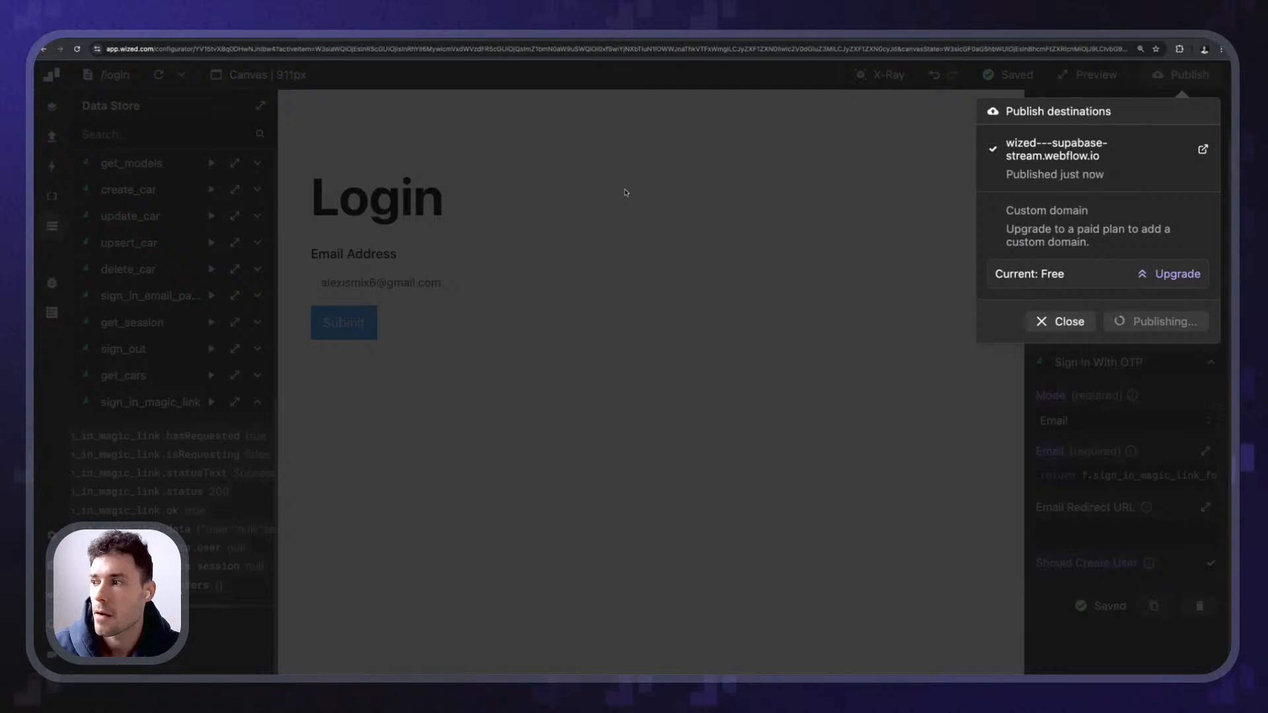
left_click(495, 272)
left_click(492, 274)
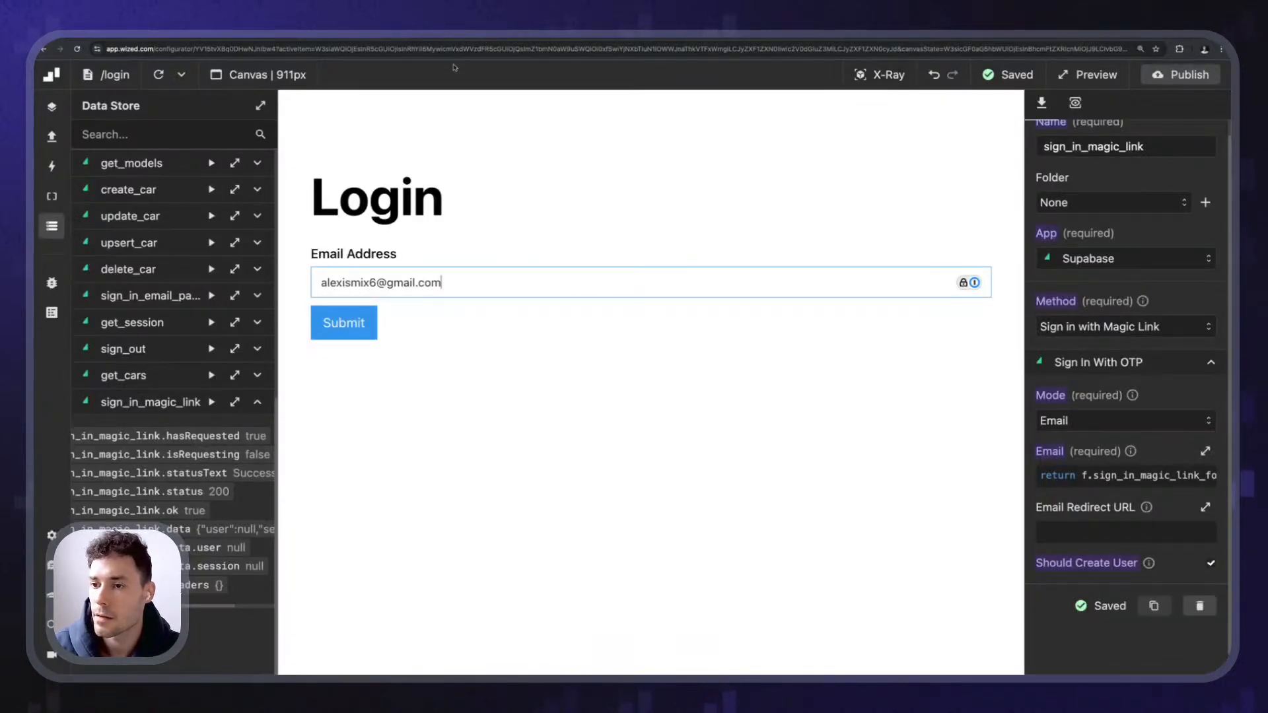
left_click(475, 356)
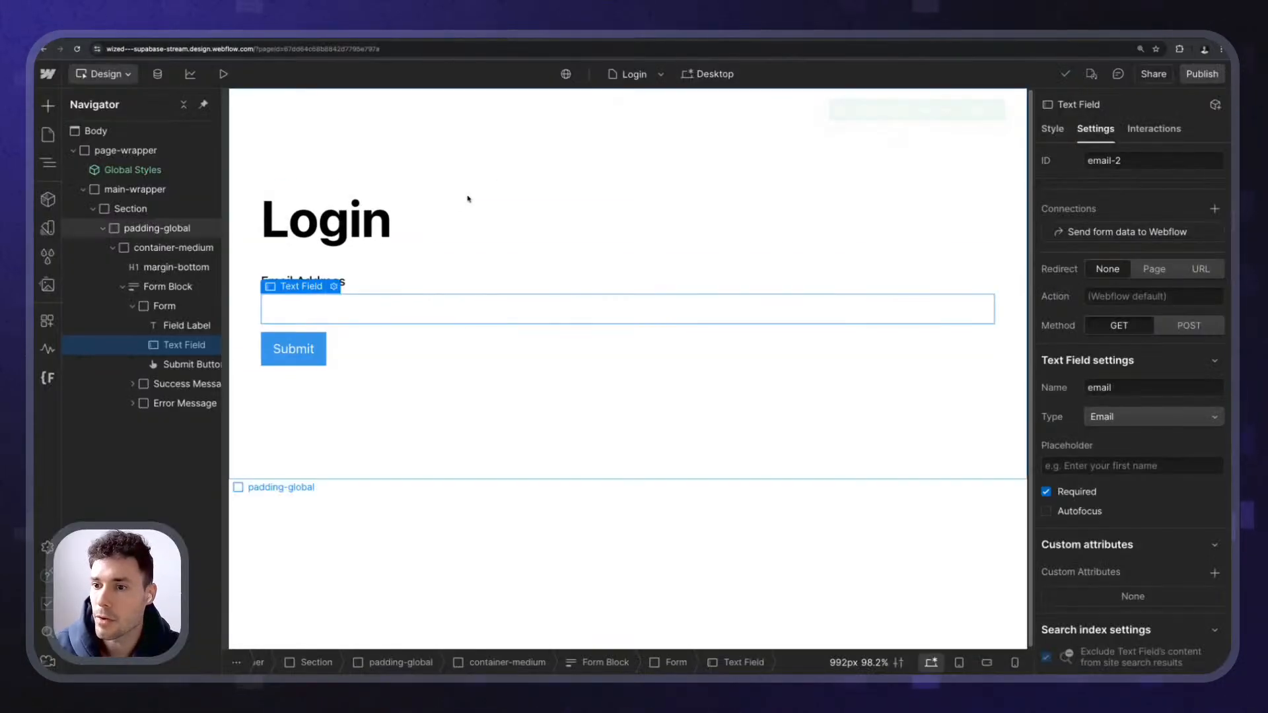
left_click(467, 198)
- Show the login form in its success state and select the Success Message block
left_click(379, 344)
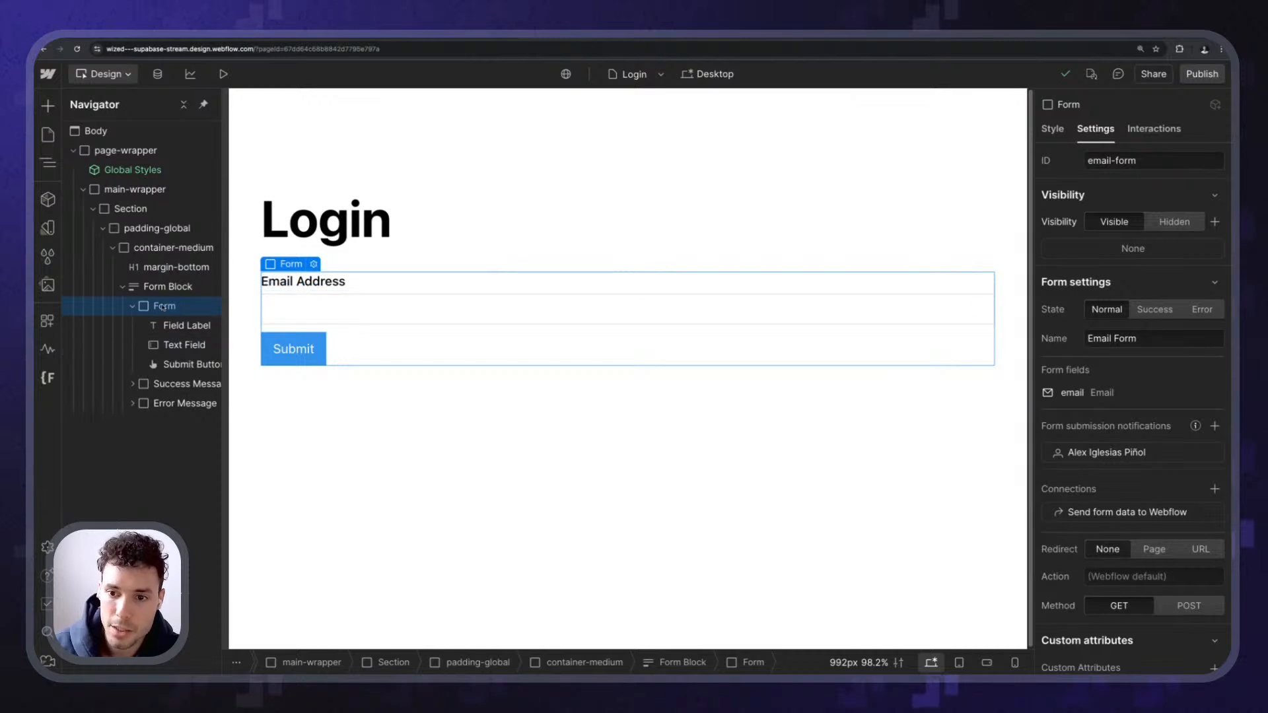
scroll(1132, 422, "down", 2)
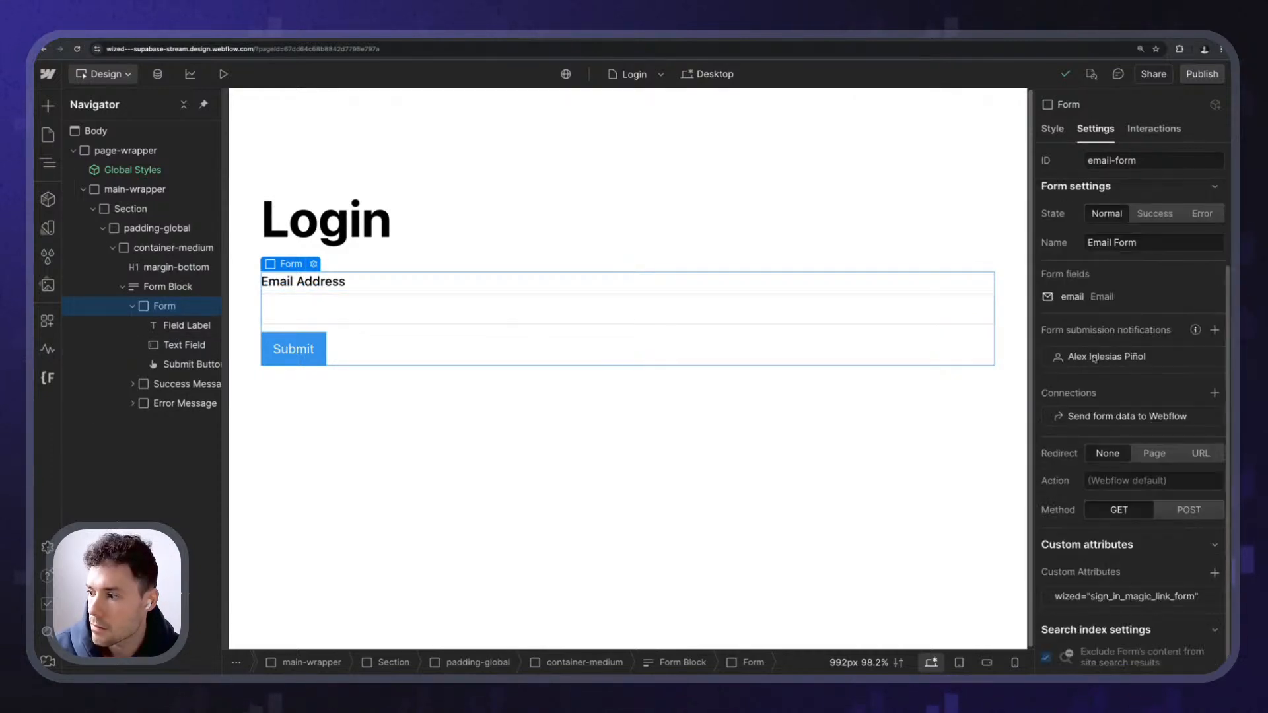
left_click(133, 385)
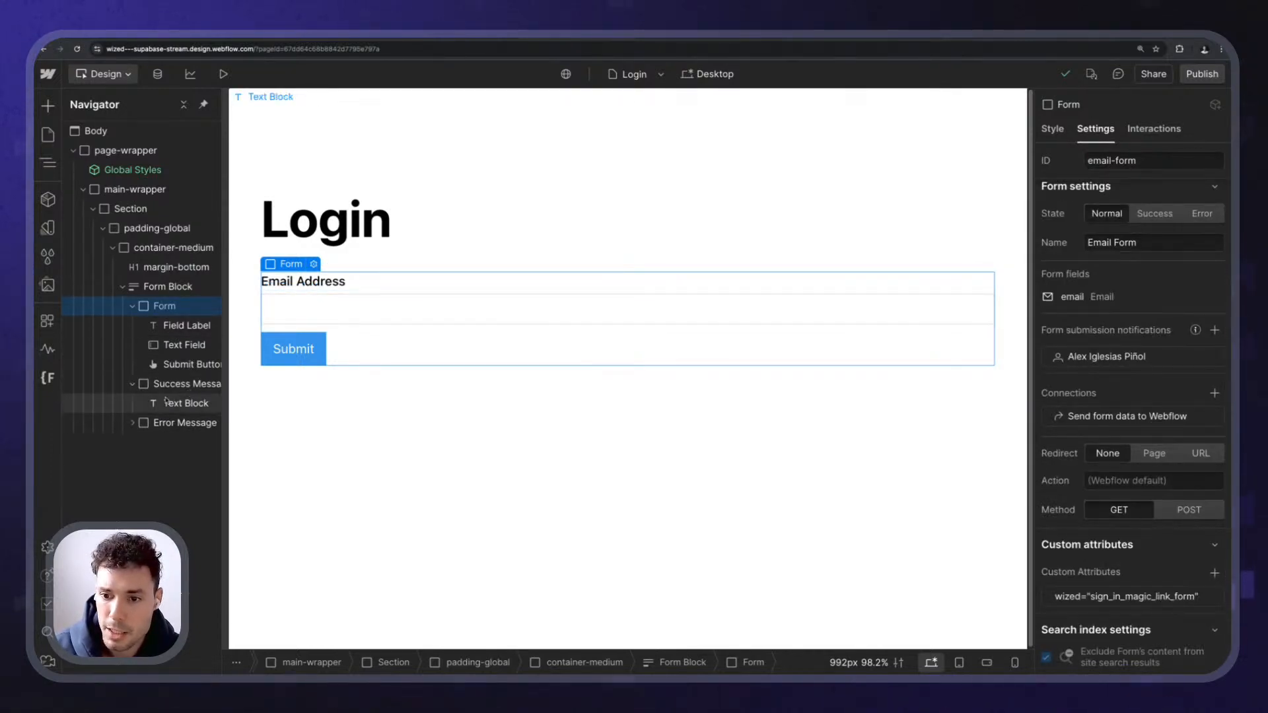
left_click(182, 385)
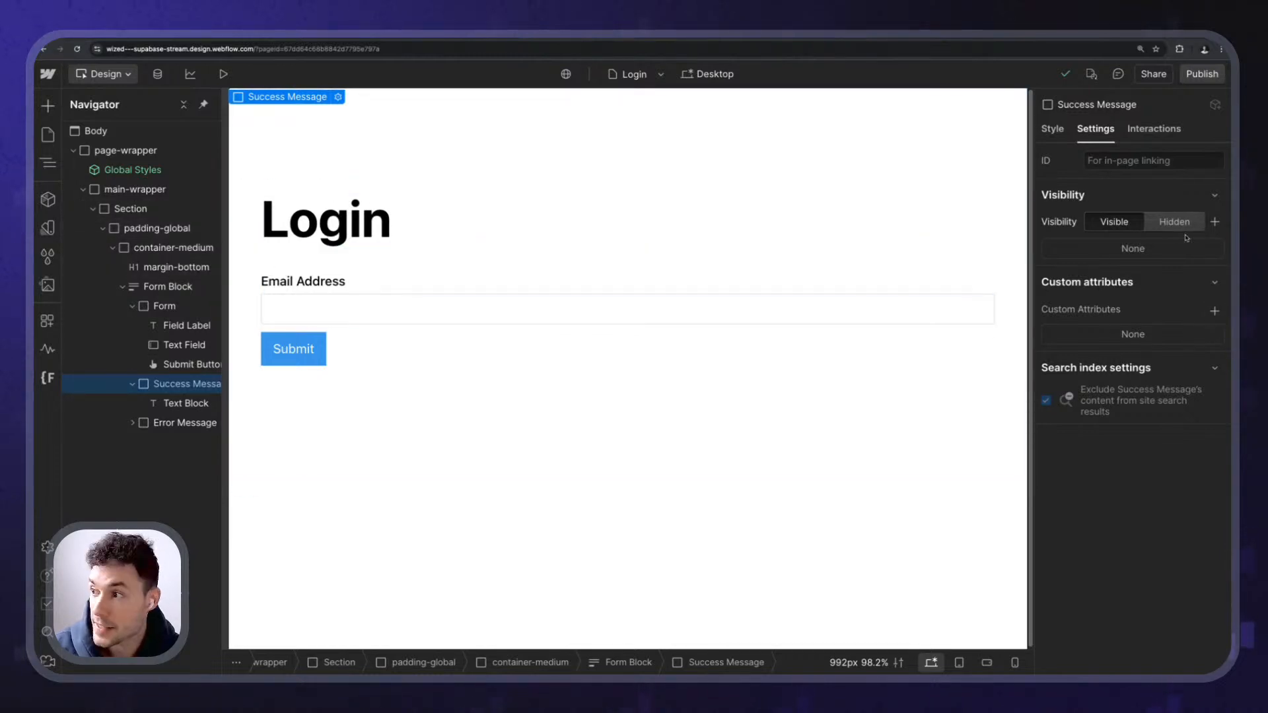
left_click(188, 364)
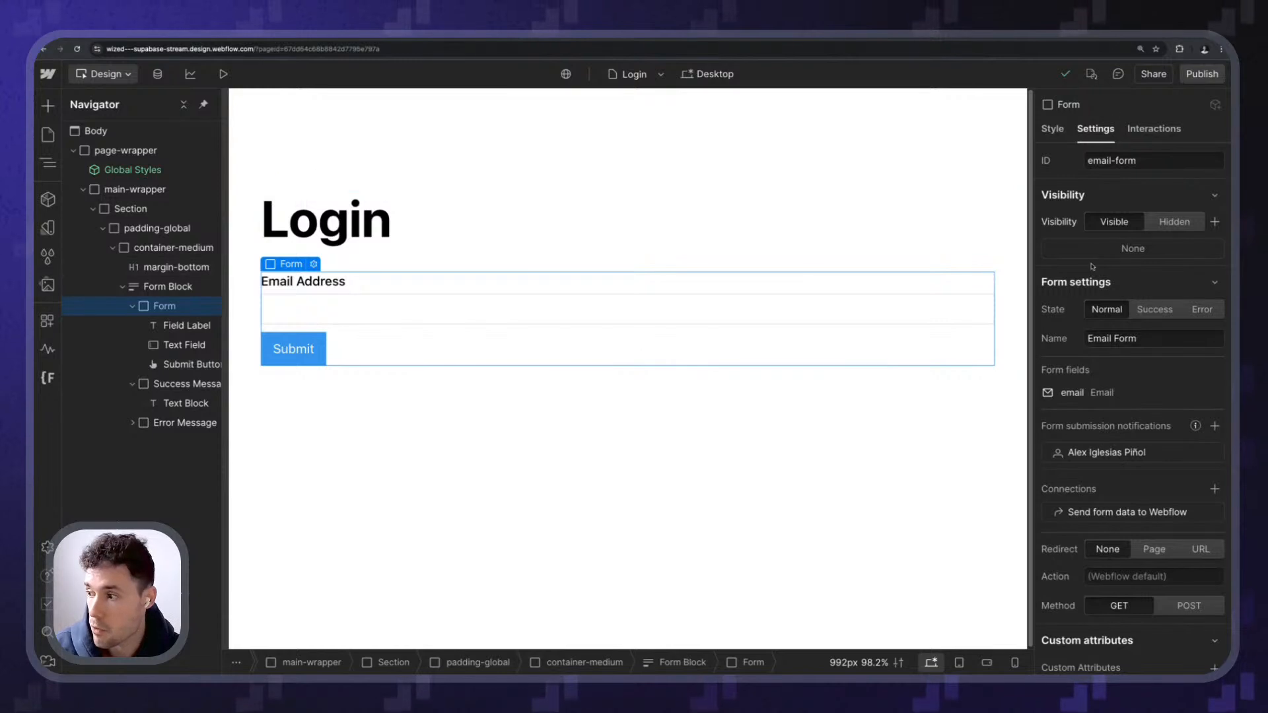
left_click(1154, 309)
left_click(427, 296)
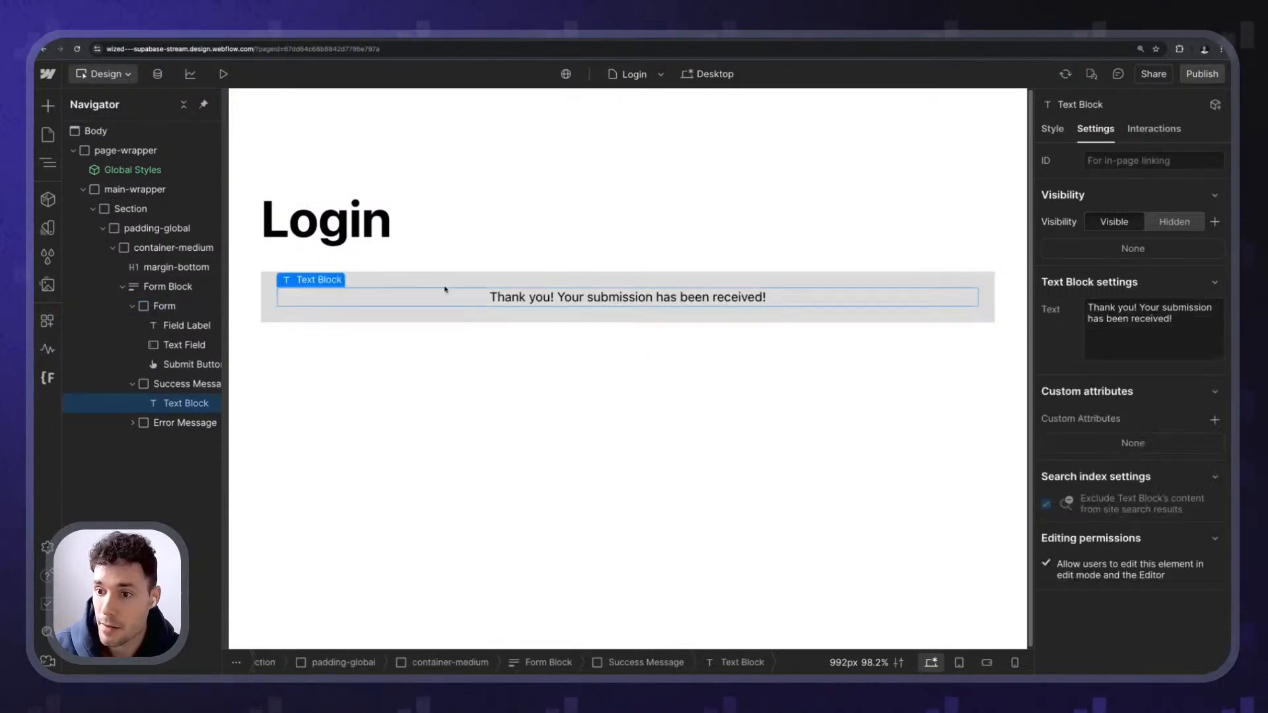
left_click(448, 281)
- Add custom attribute wized = sign_in_magic_link_success to the Success Message
left_click(1213, 311)
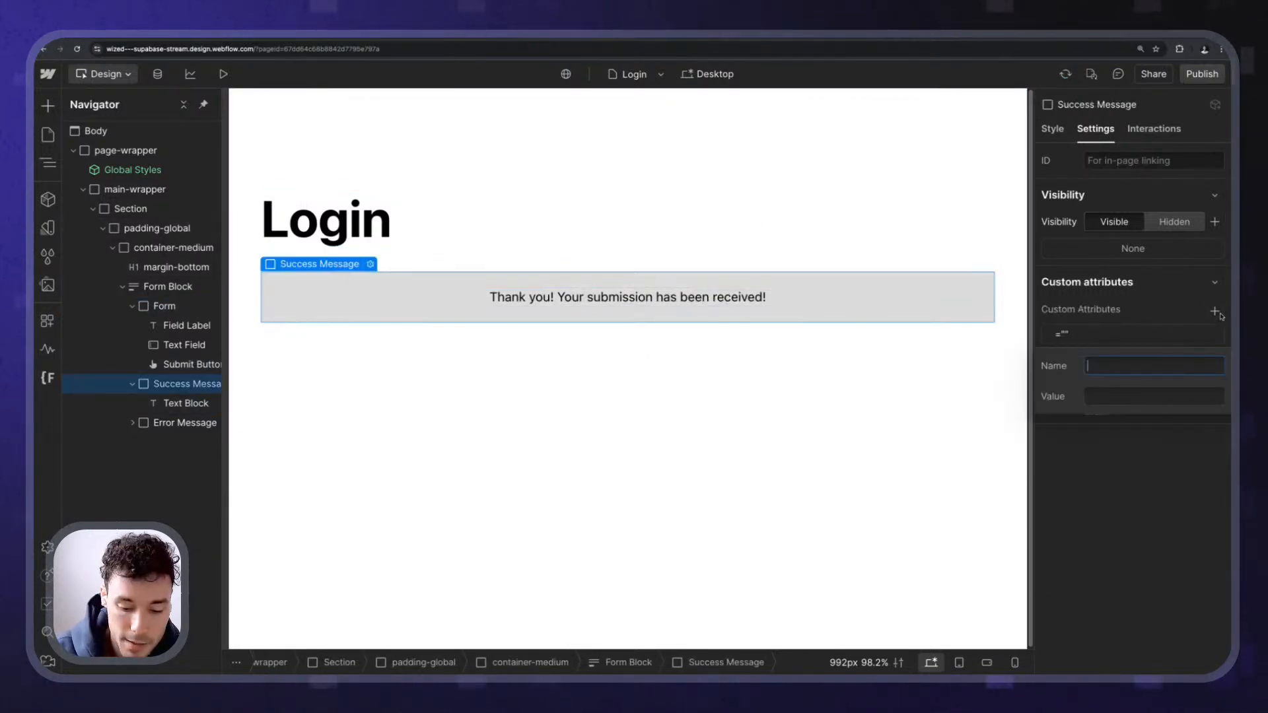
type("wized")
key("Tab")
type("sign")
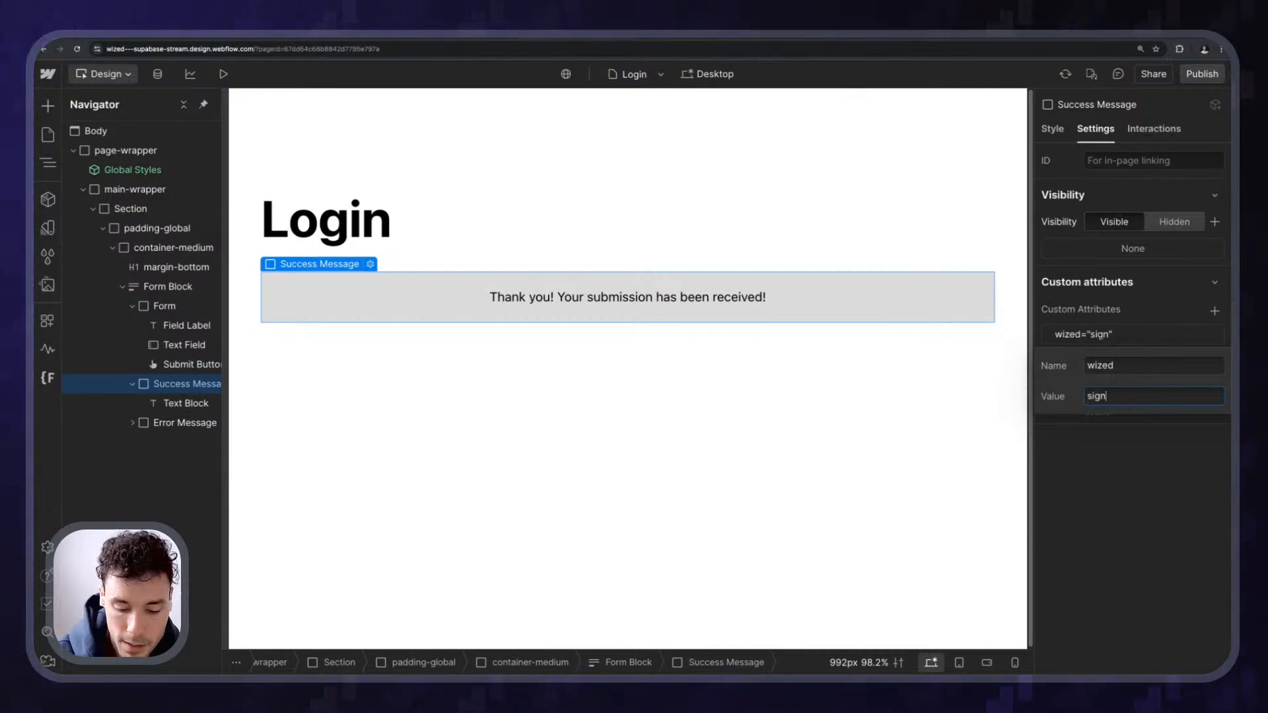
type("_in_magic_link_success")
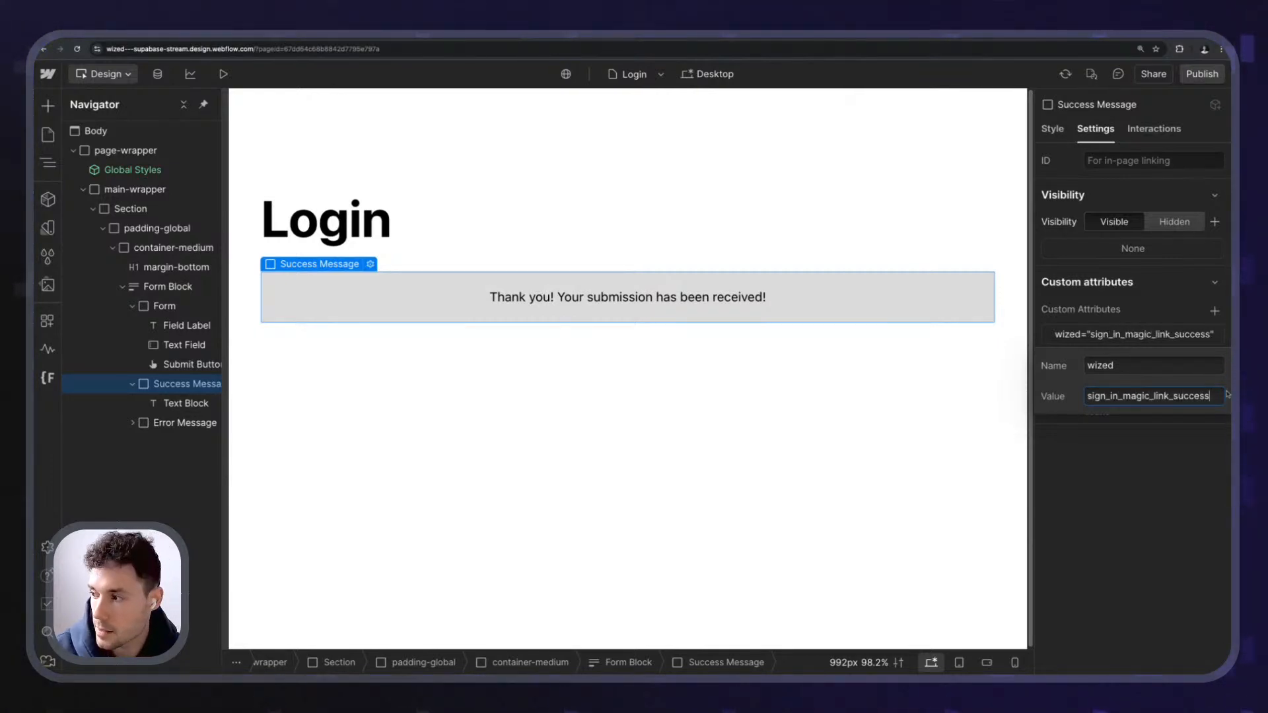
key("Return")
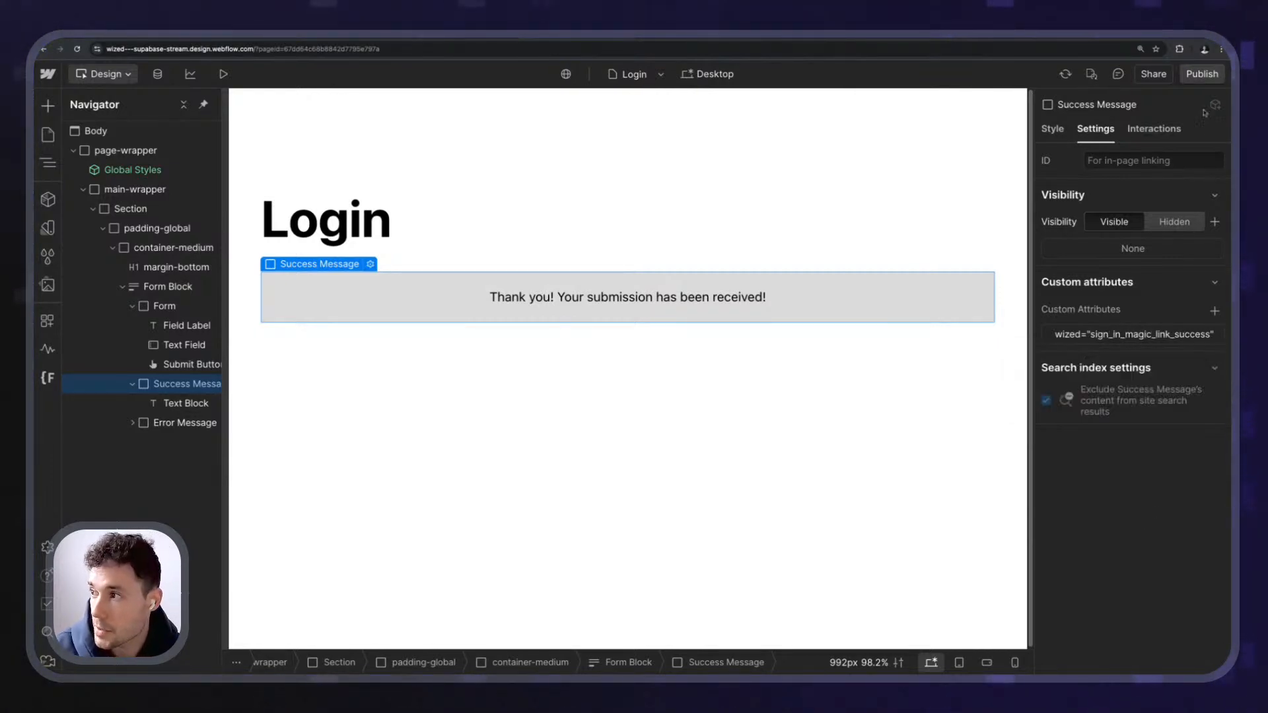
- Republish the Webflow site to staging
left_click(1201, 73)
left_click(387, 420)
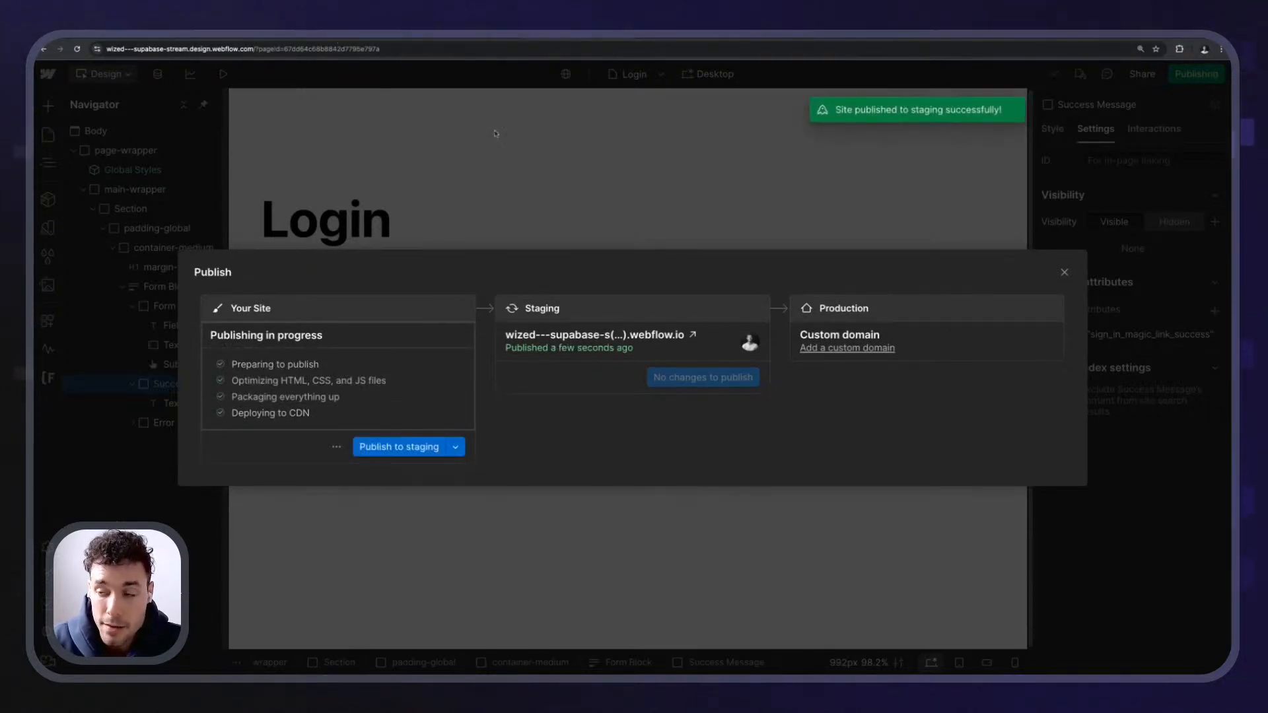
left_click(490, 213)
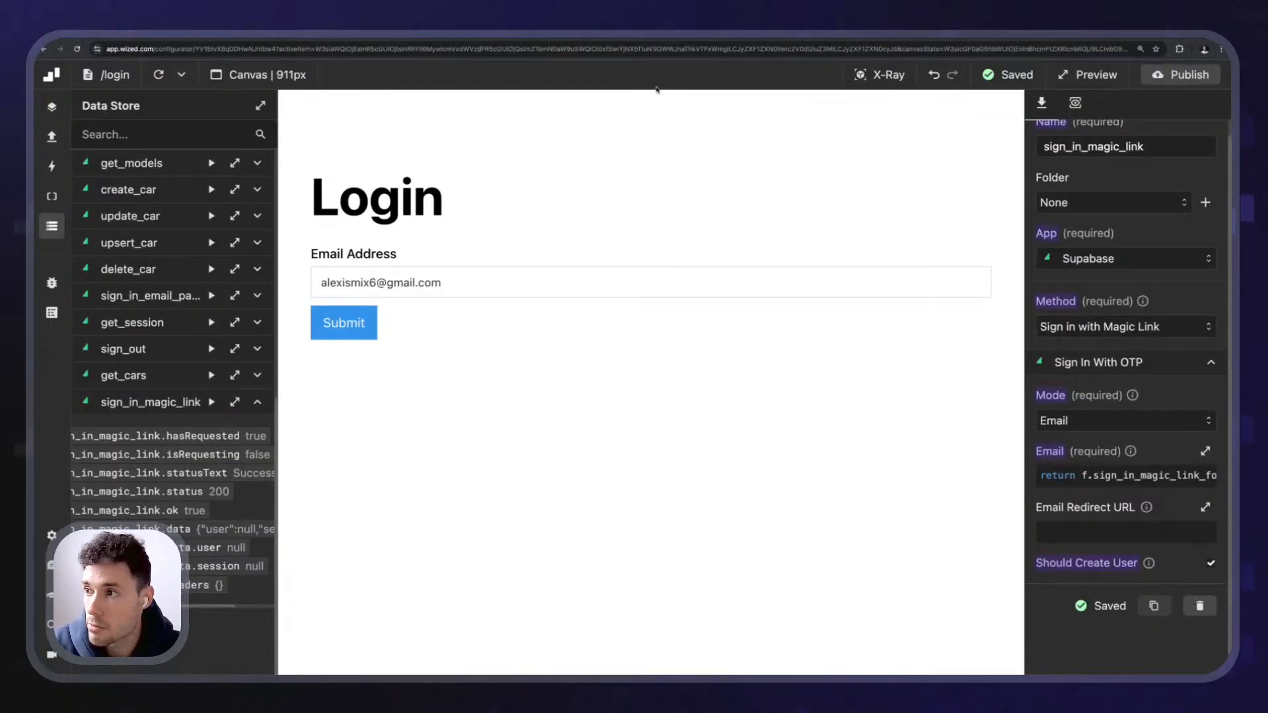
- Reload the login preview, reveal element names, and select sign_in_magic_link_success
left_click(159, 74)
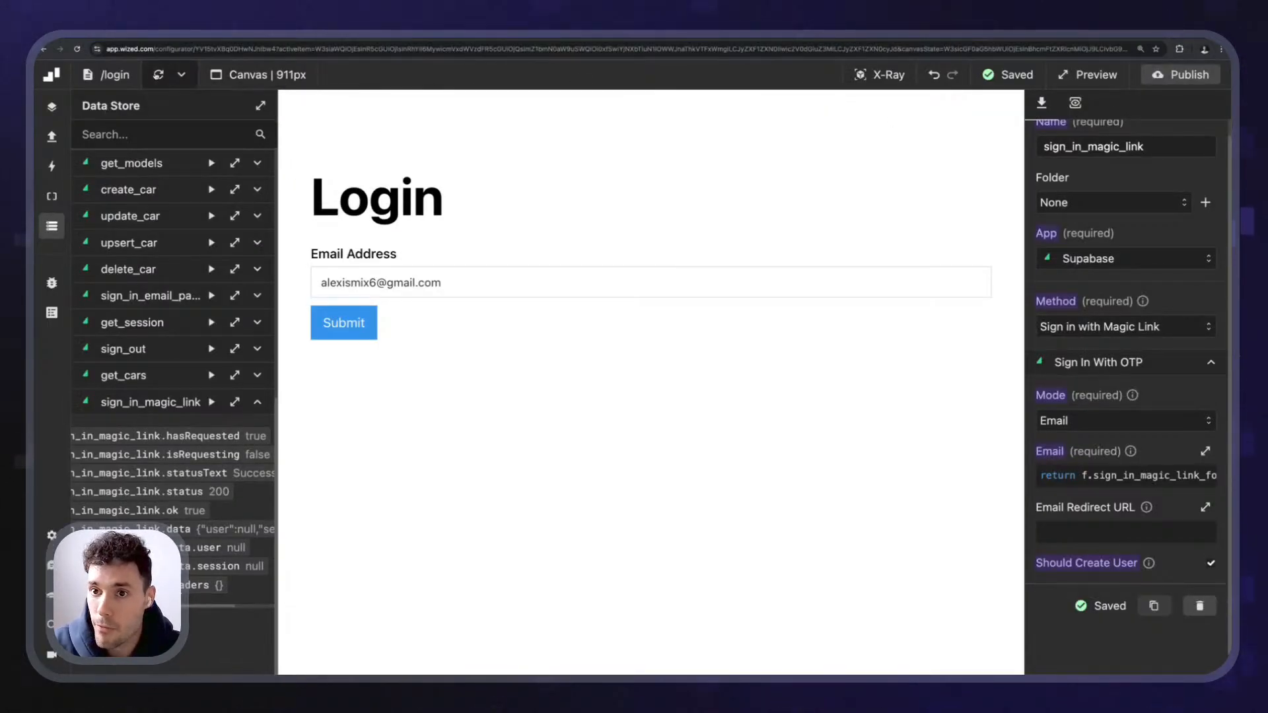
left_click(875, 80)
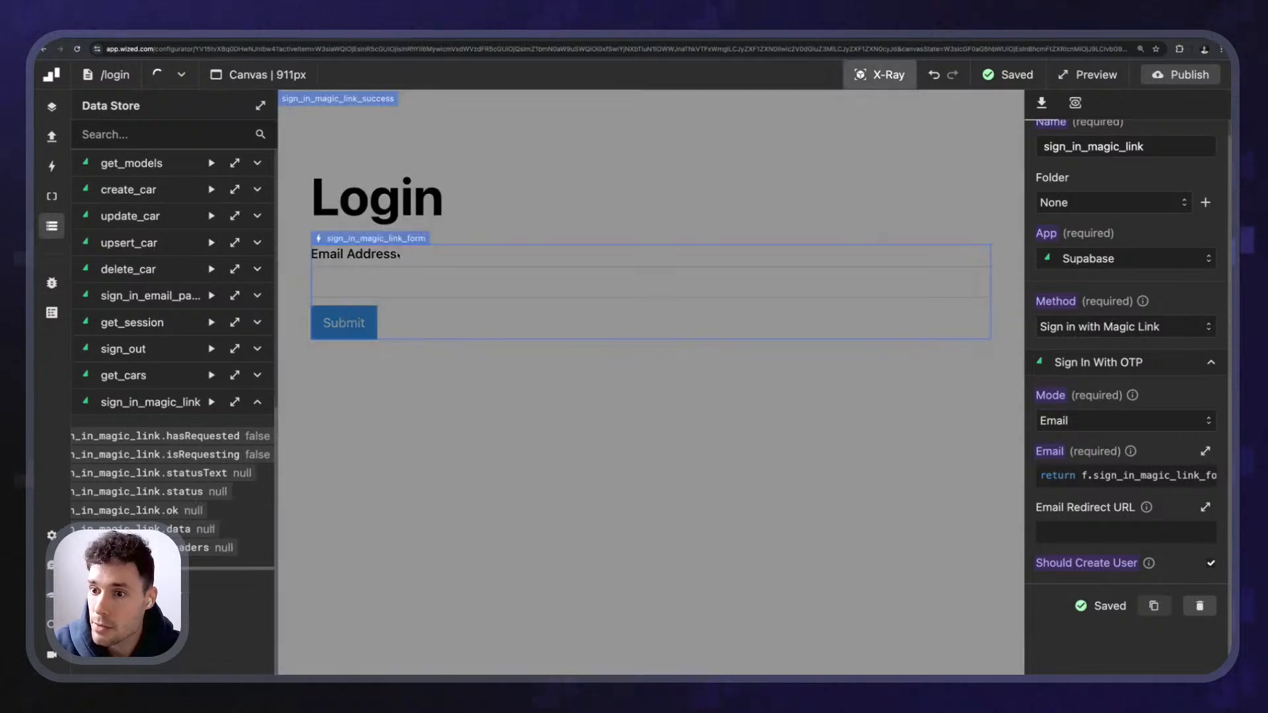
left_click(321, 102)
scroll(1120, 396, "down", 3)
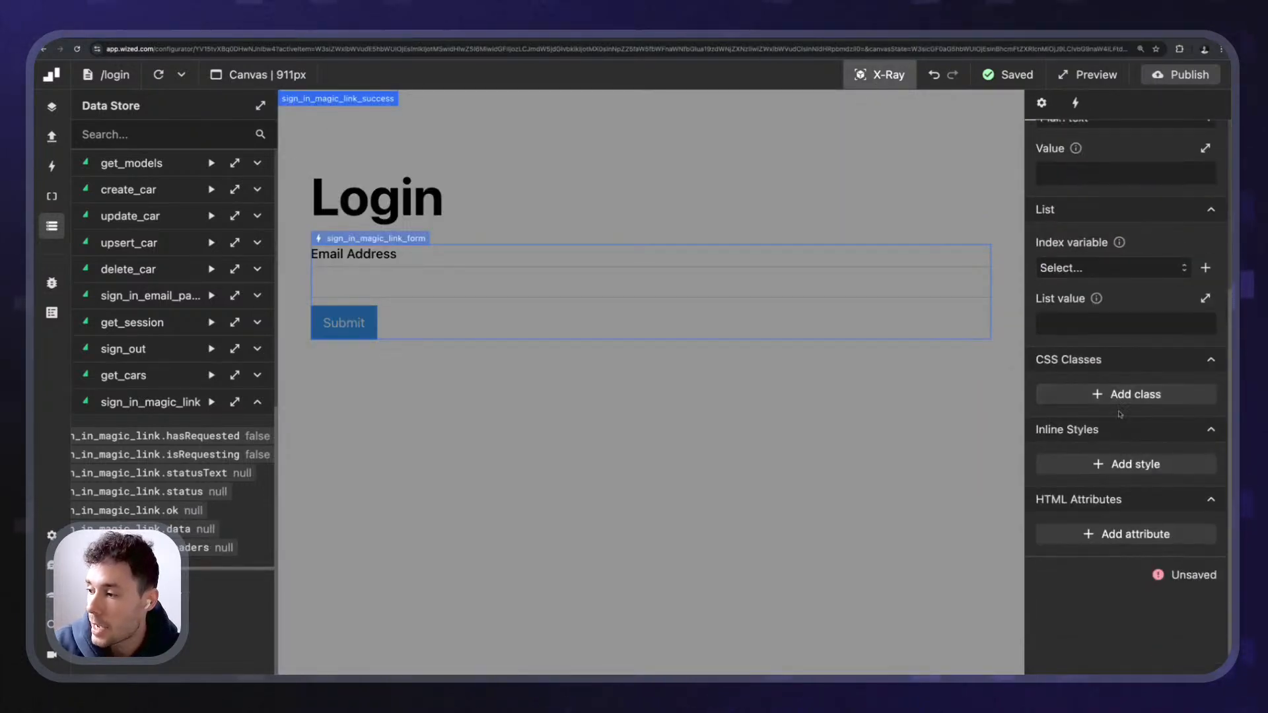
- Add an inline display style to the success element
left_click(1114, 465)
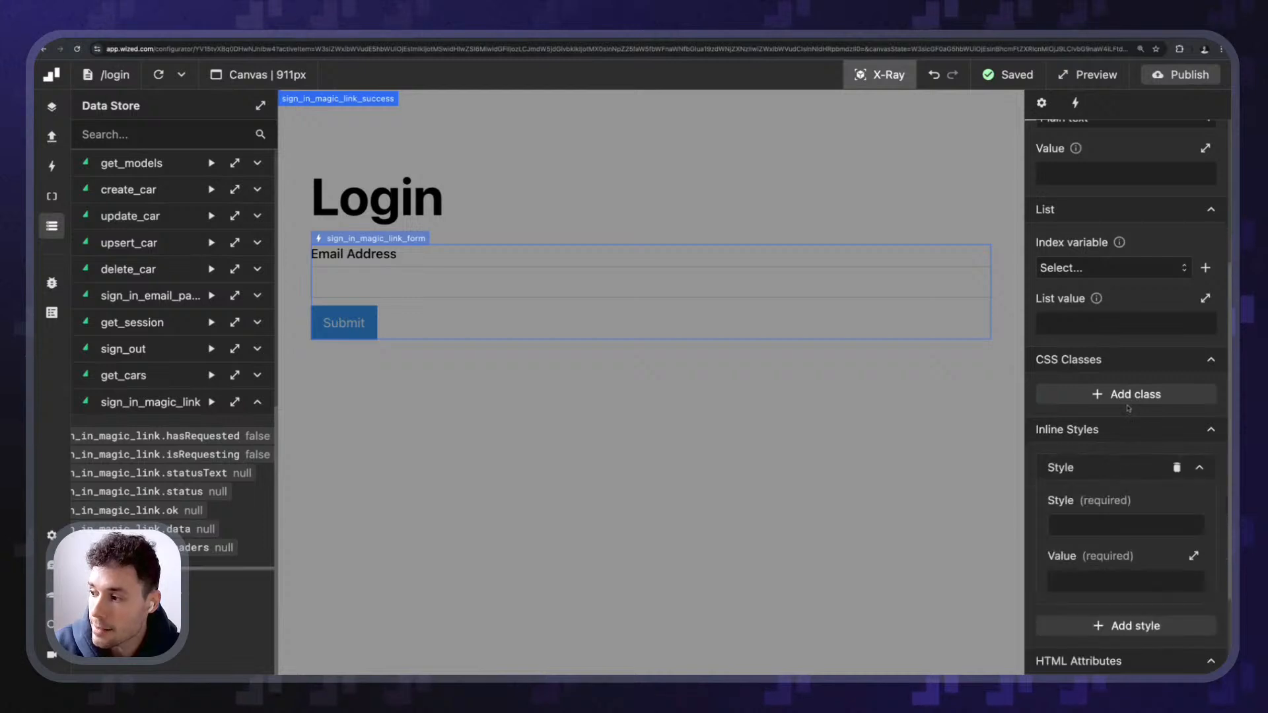
scroll(1116, 429, "down", 2)
left_click(1107, 381)
type("display")
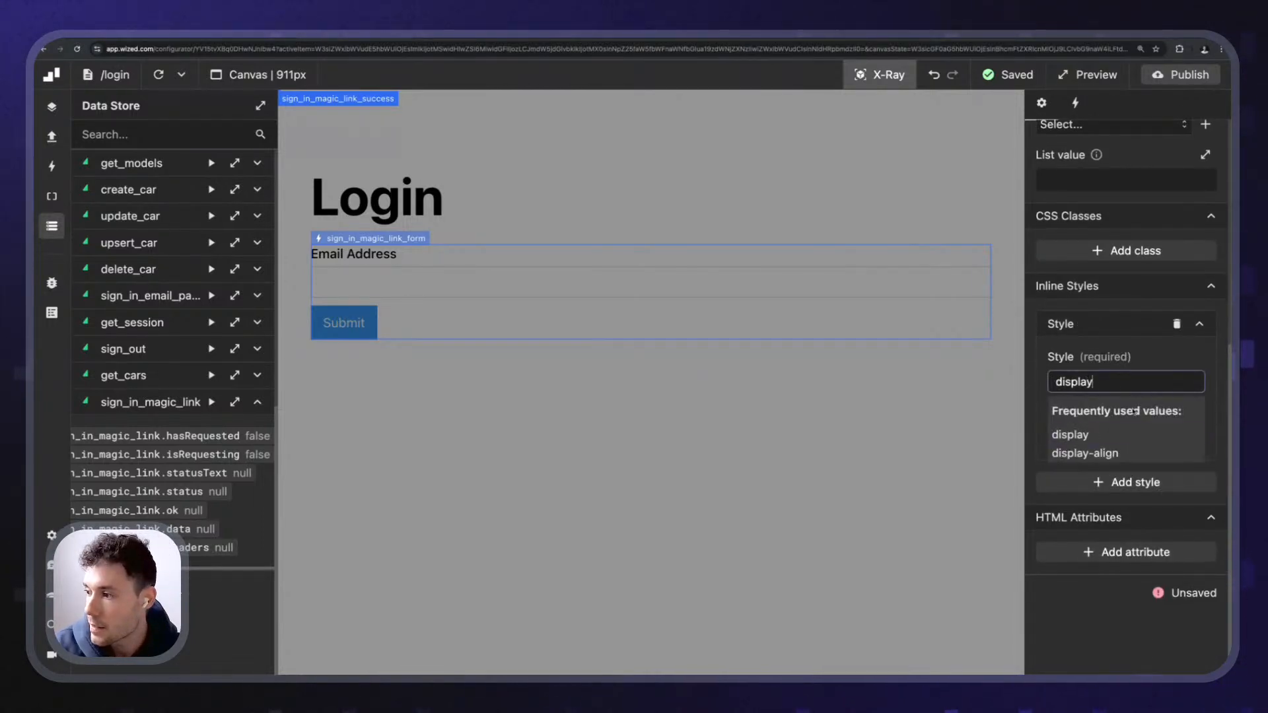
left_click(1111, 434)
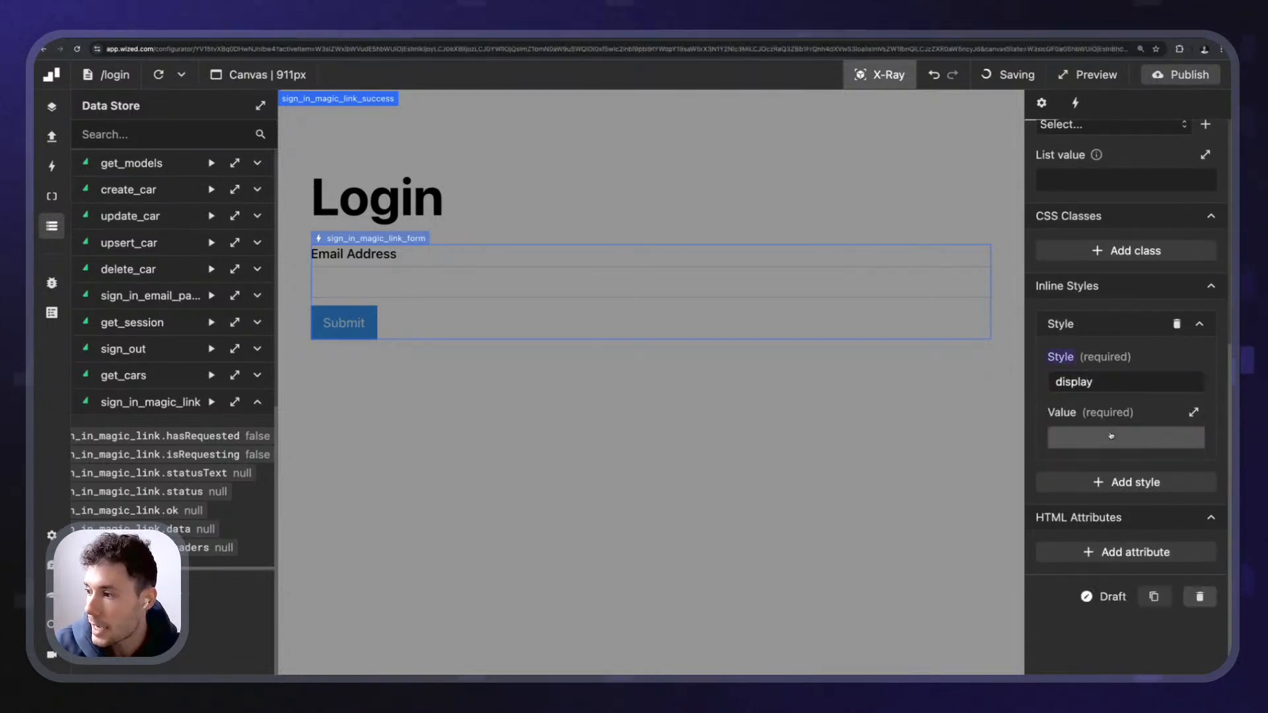
left_click(1111, 437)
- Set the display value to r.sign_in_magic_link.ok ? 'block' : ''
type("r.")
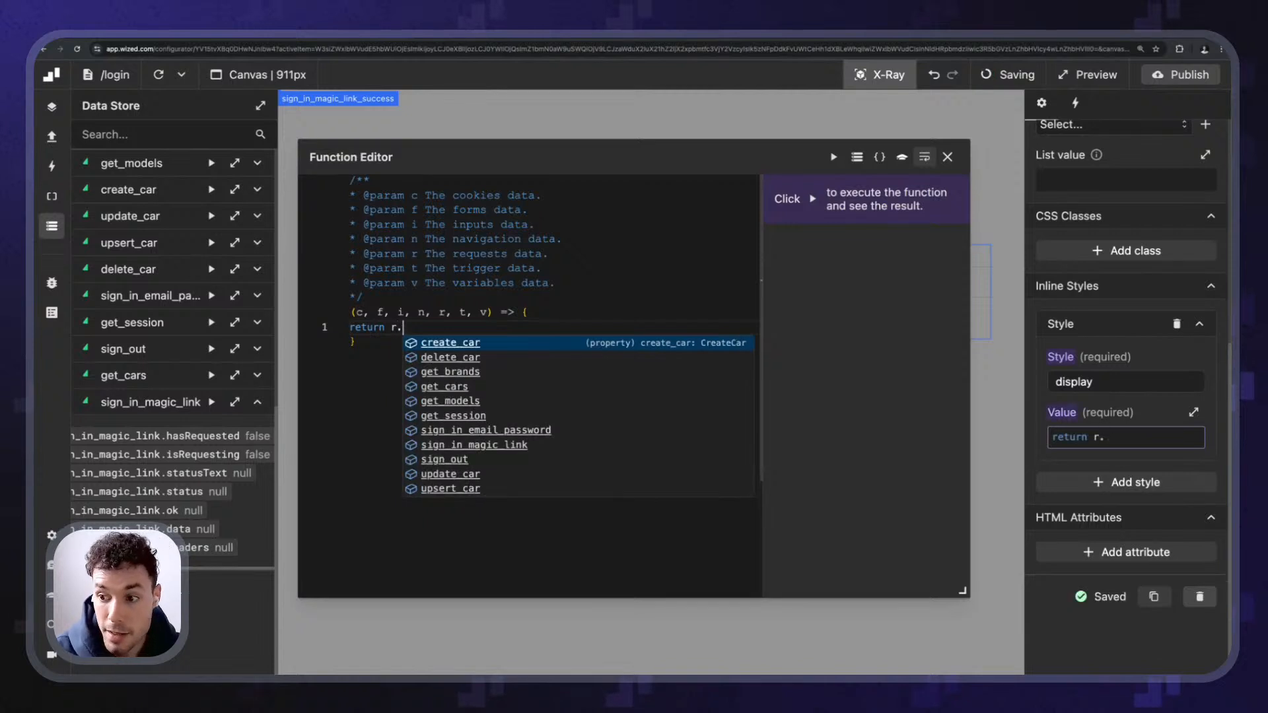
key("Up")
key("Return")
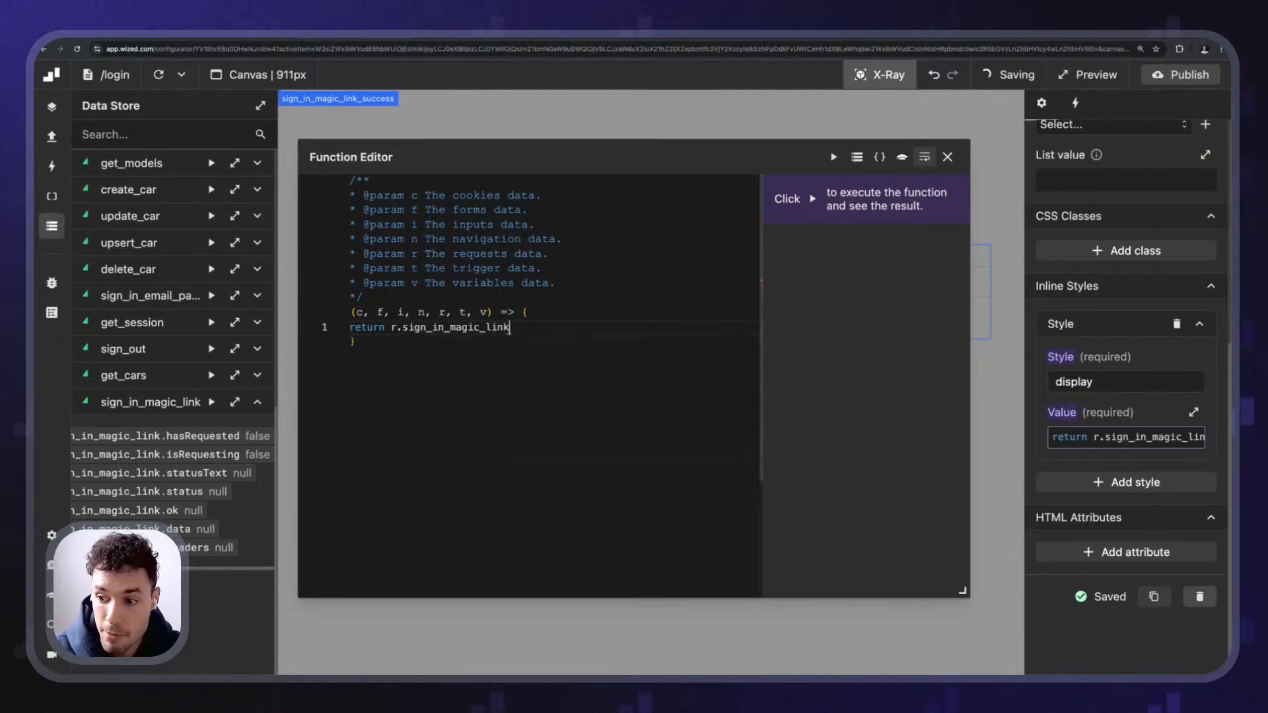
type(".")
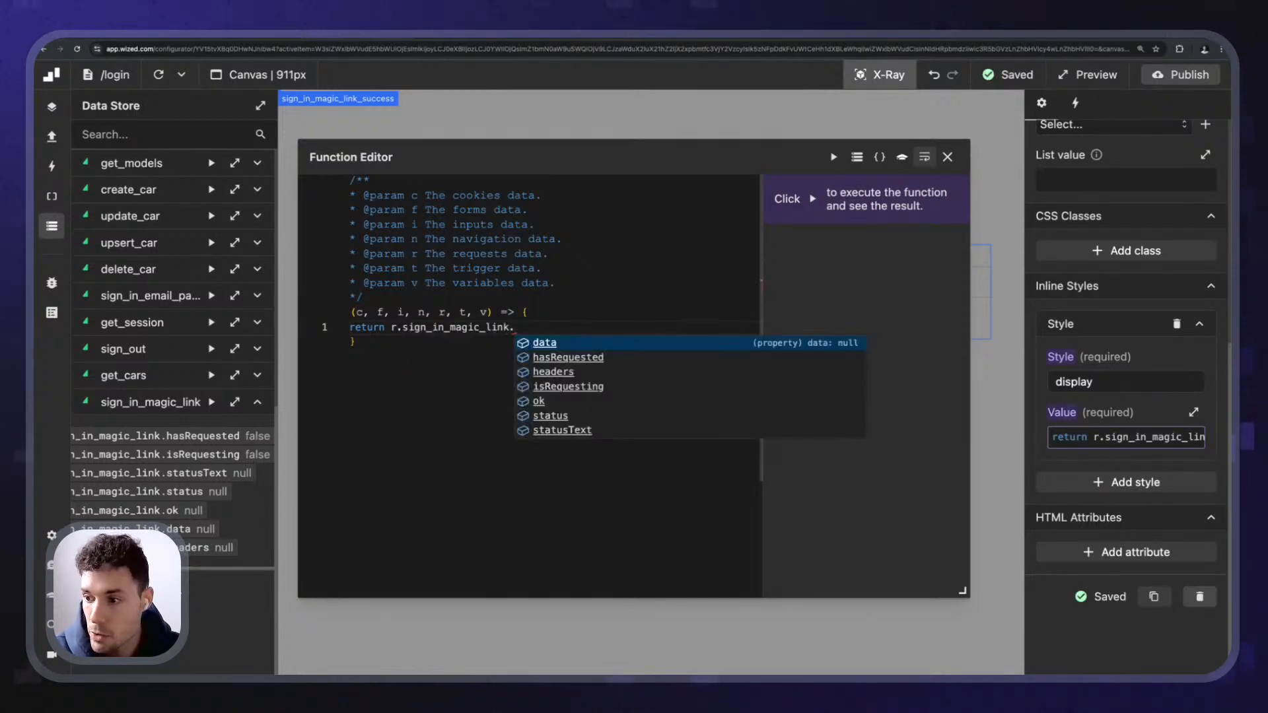
key("Up")
key("Up")
key("Up")
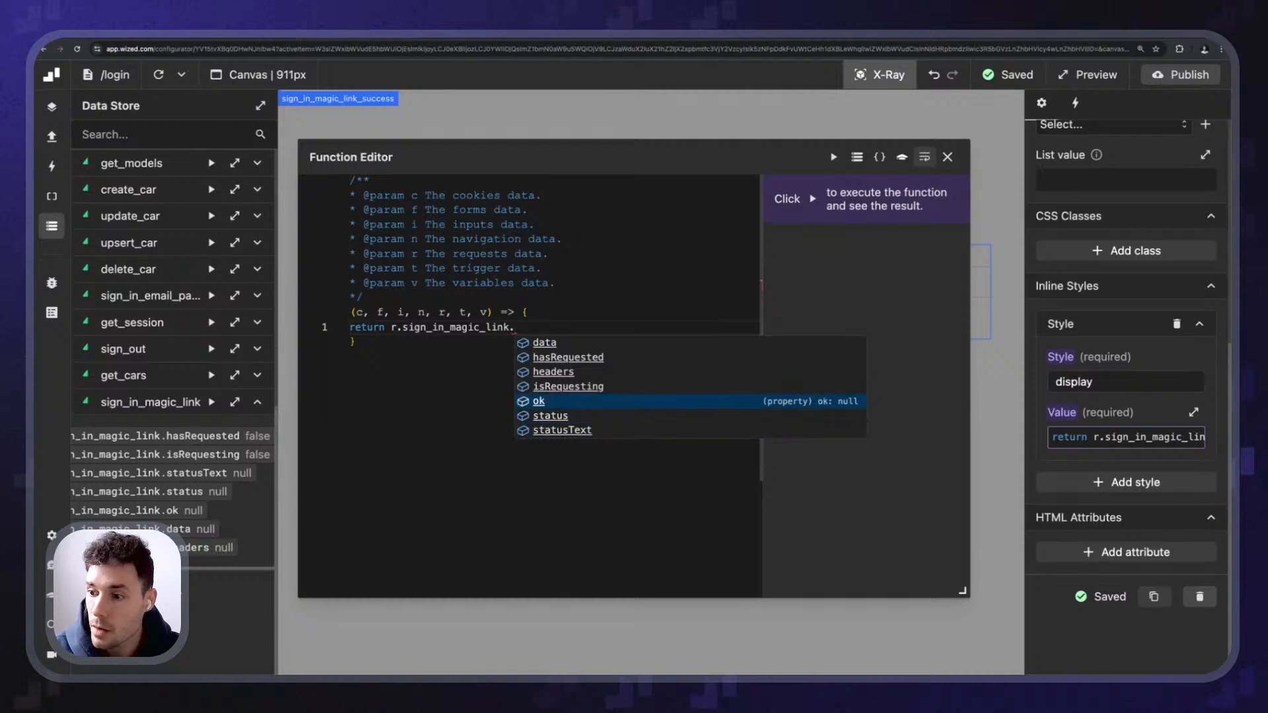
key("Return")
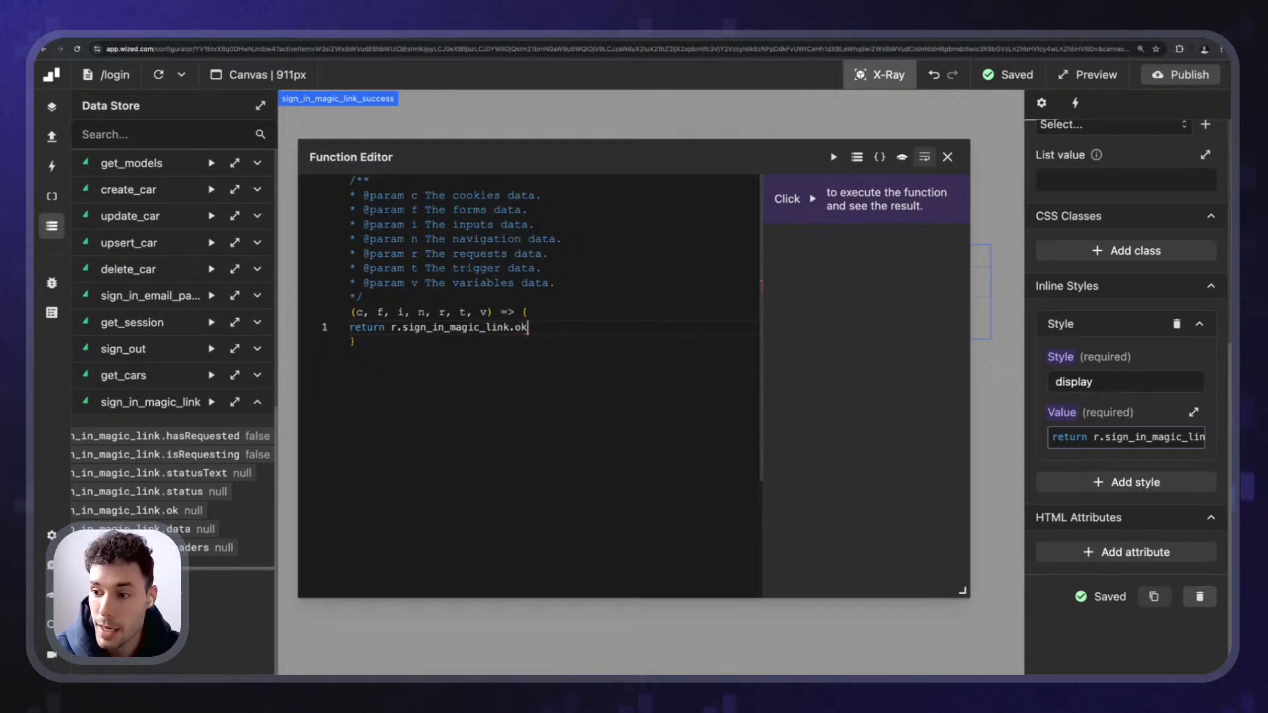
type("? ")
type("'block'  ")
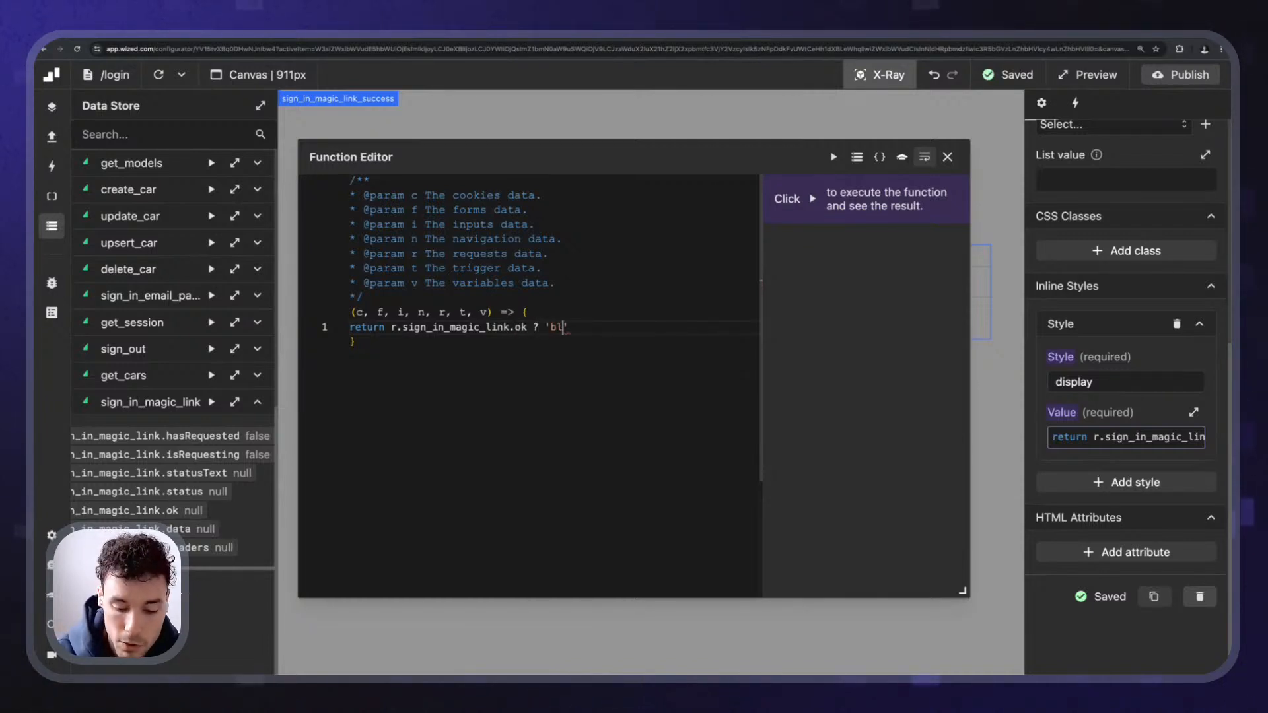
type("'")
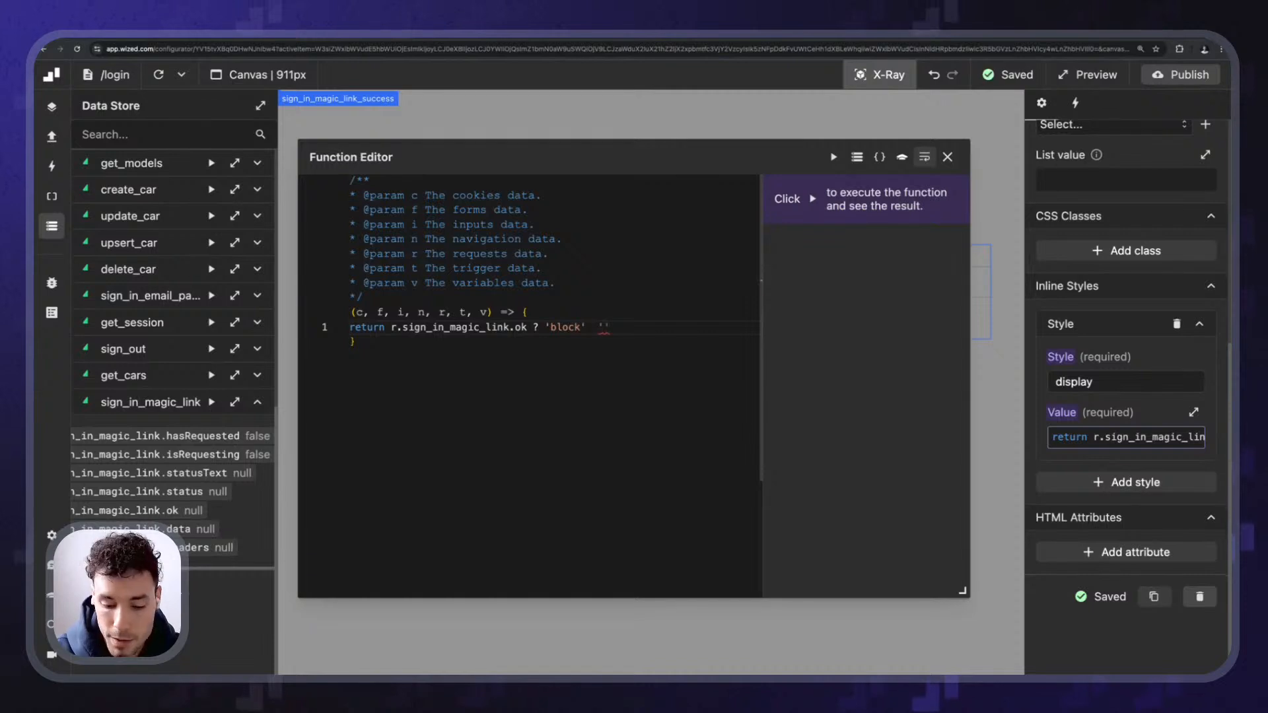
type("none'")
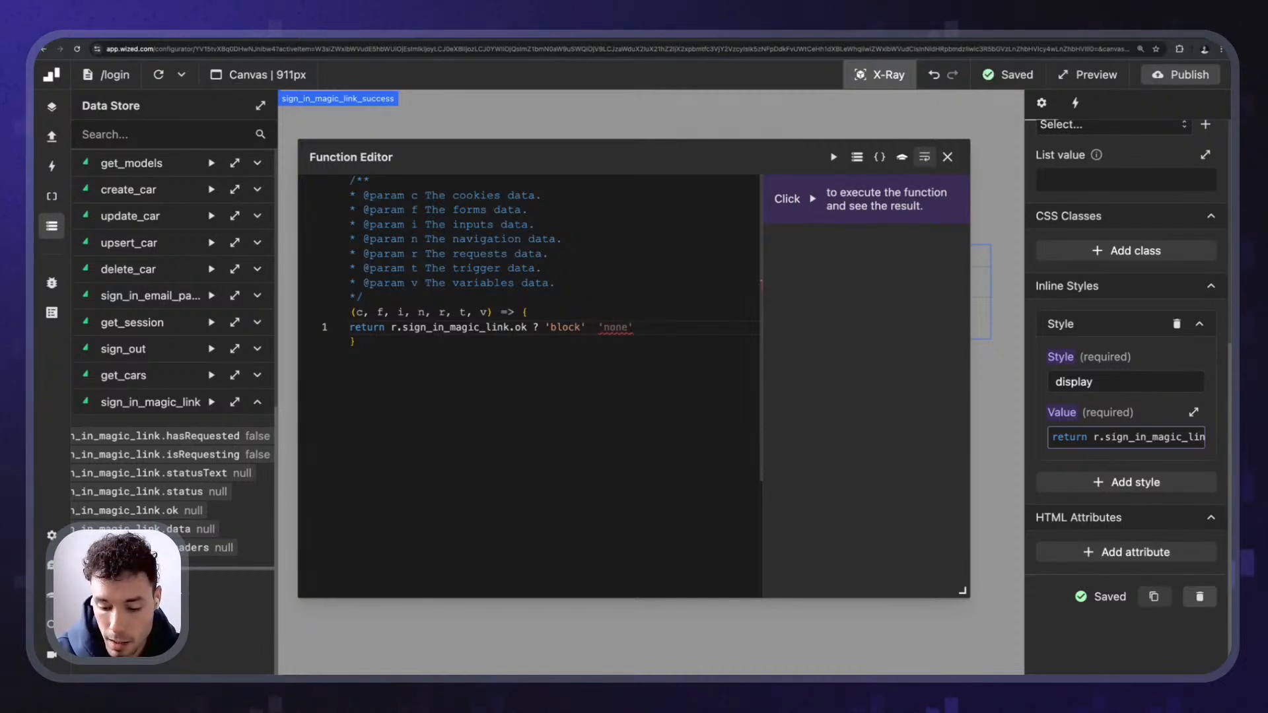
type(";")
key("Left")
key("Left")
key("Left")
key("Left")
key("Left")
key("Left")
key("Left")
key("Left")
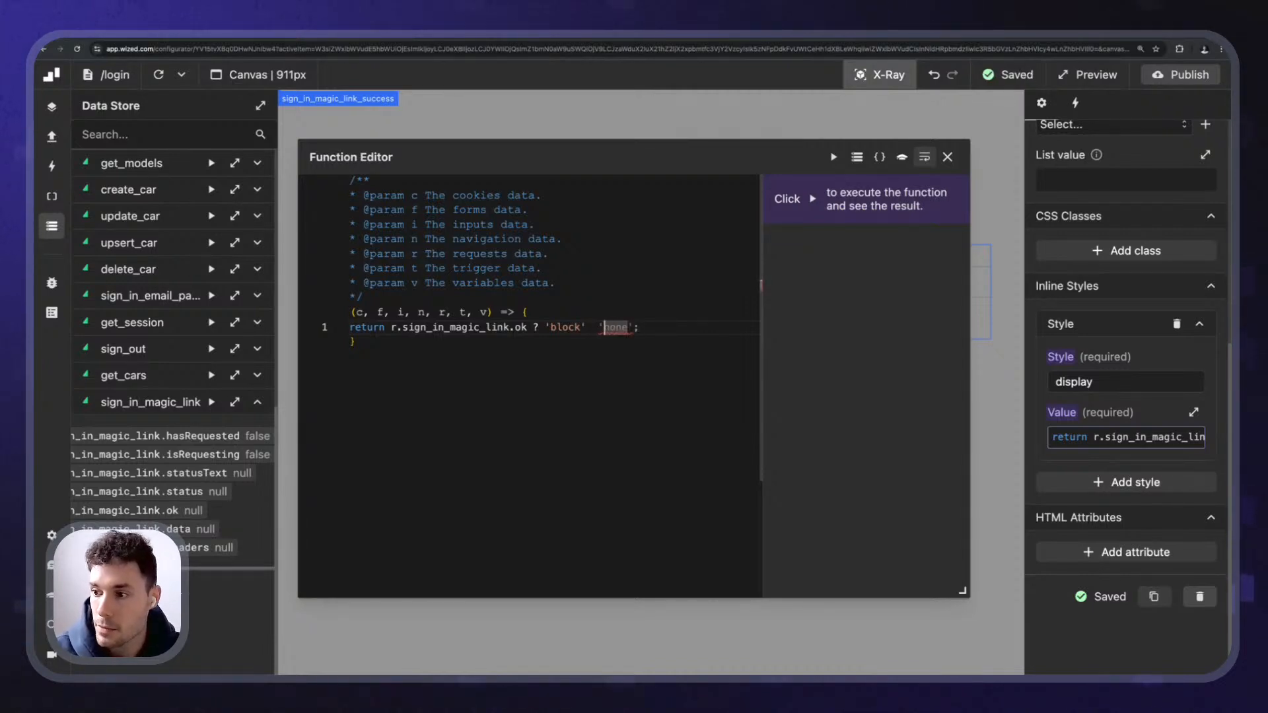
key("Right")
key("Right")
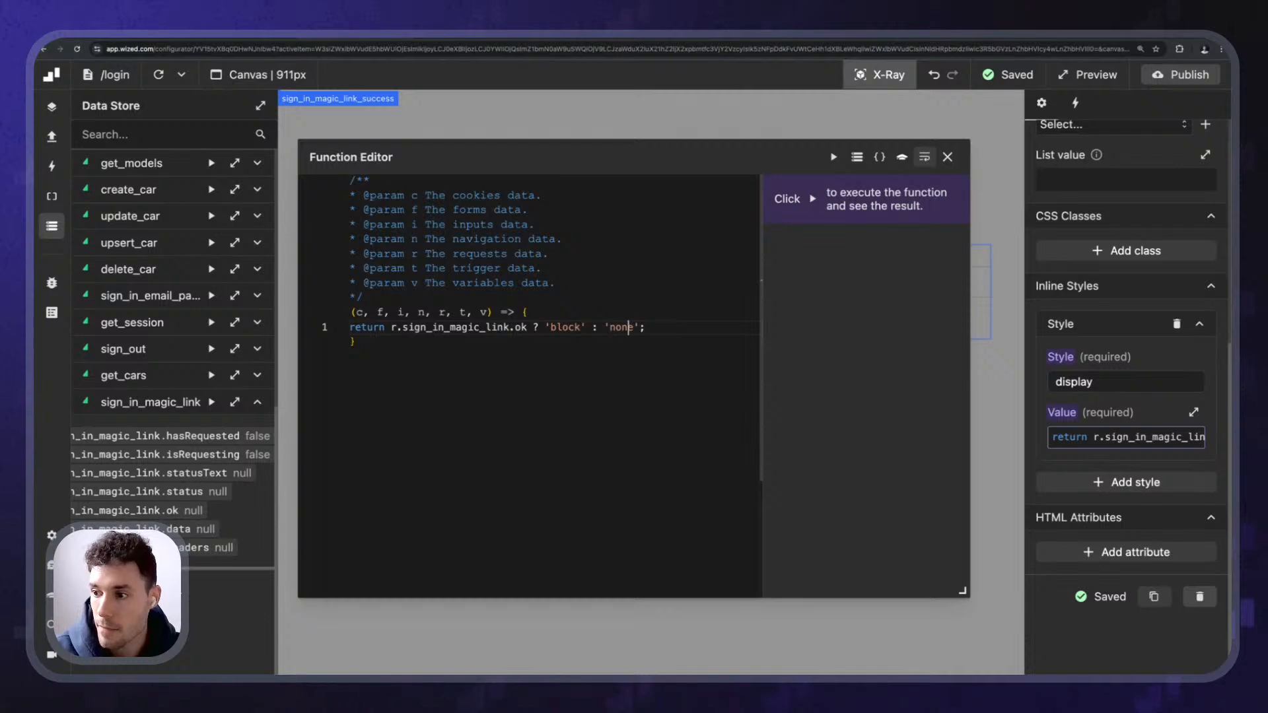
key("Right")
key("alt+shift+Left")
key("BackSpace")
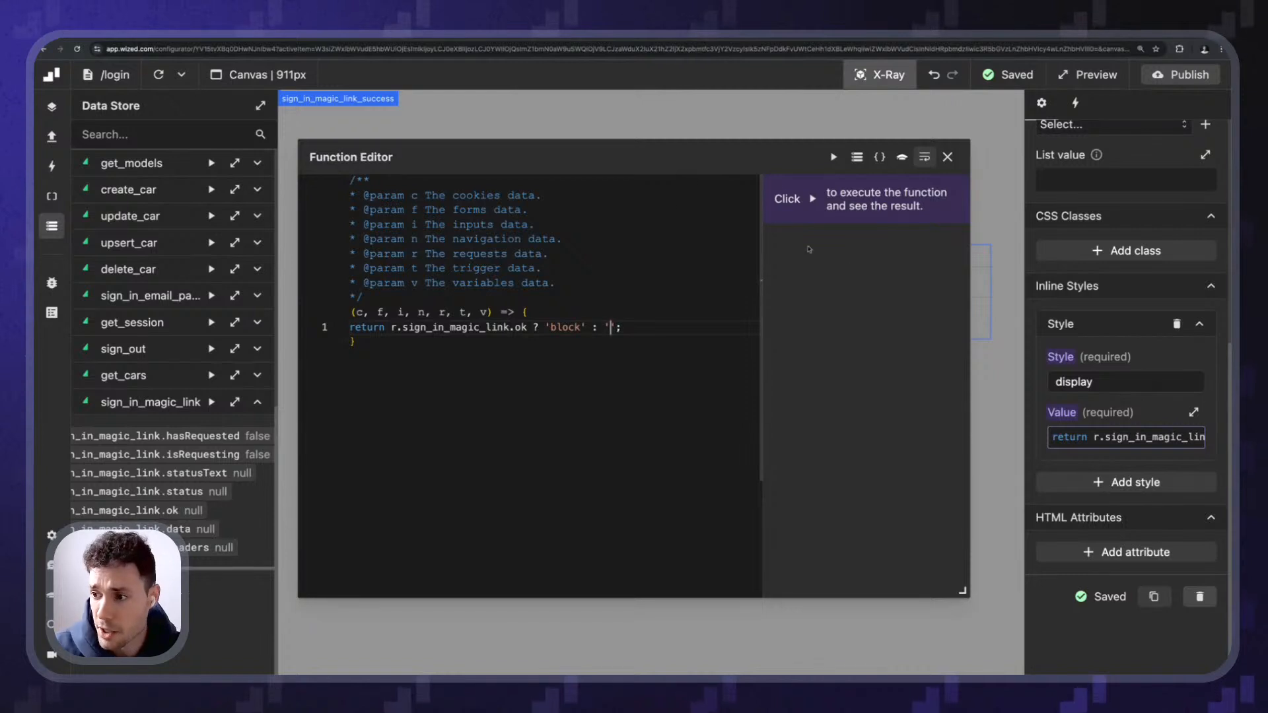
left_click(949, 158)
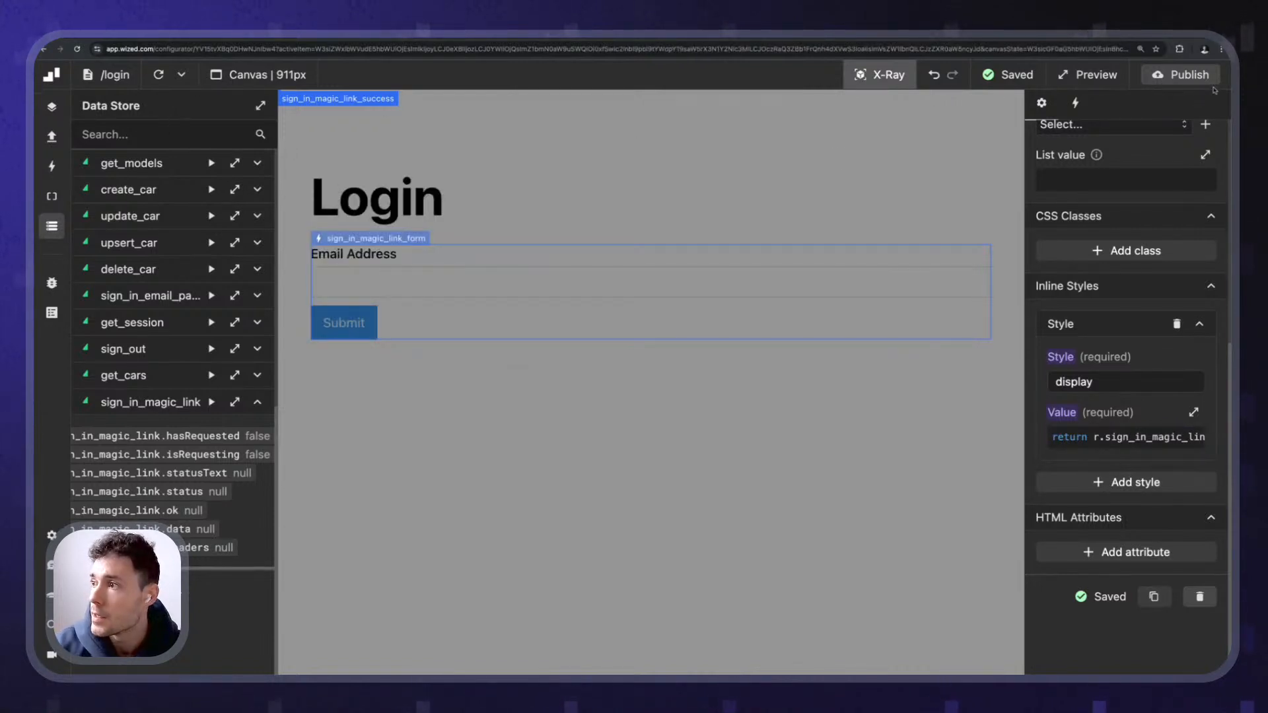
- Publish the Wized project to the webflow.io site, view the live login page, then go to Supabase
left_click(1182, 75)
left_click(1169, 322)
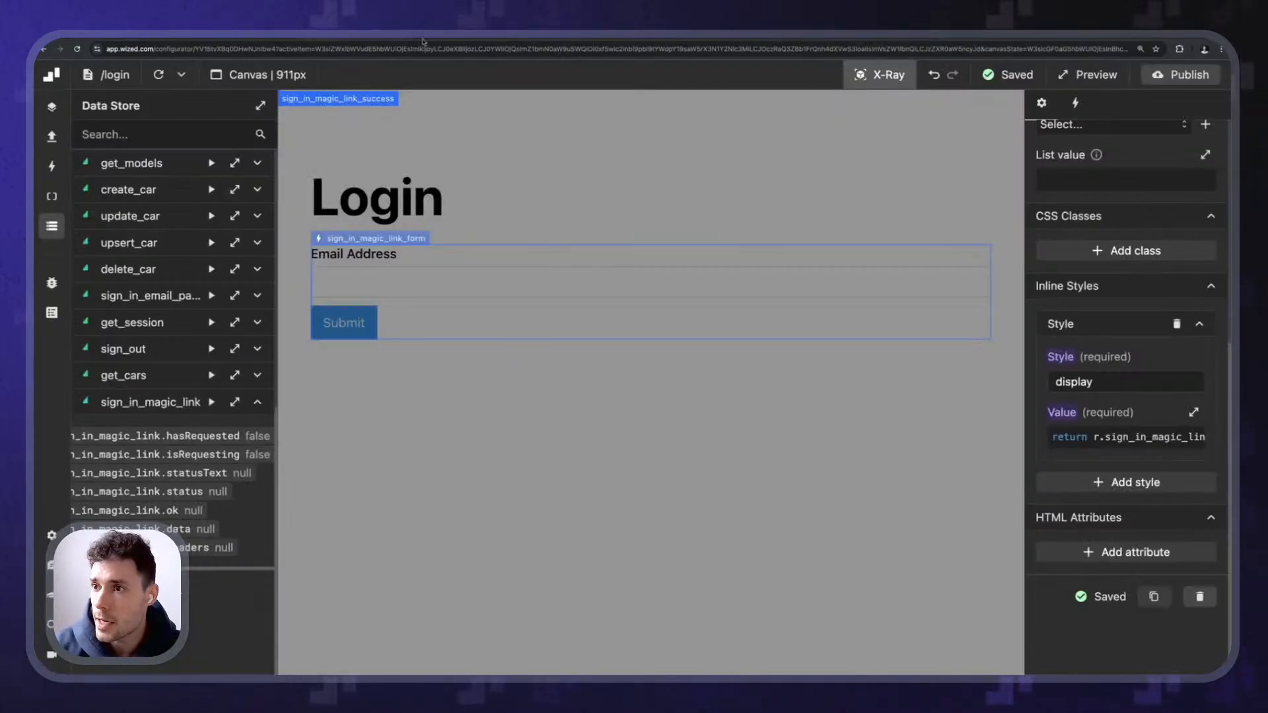
left_click(371, 39)
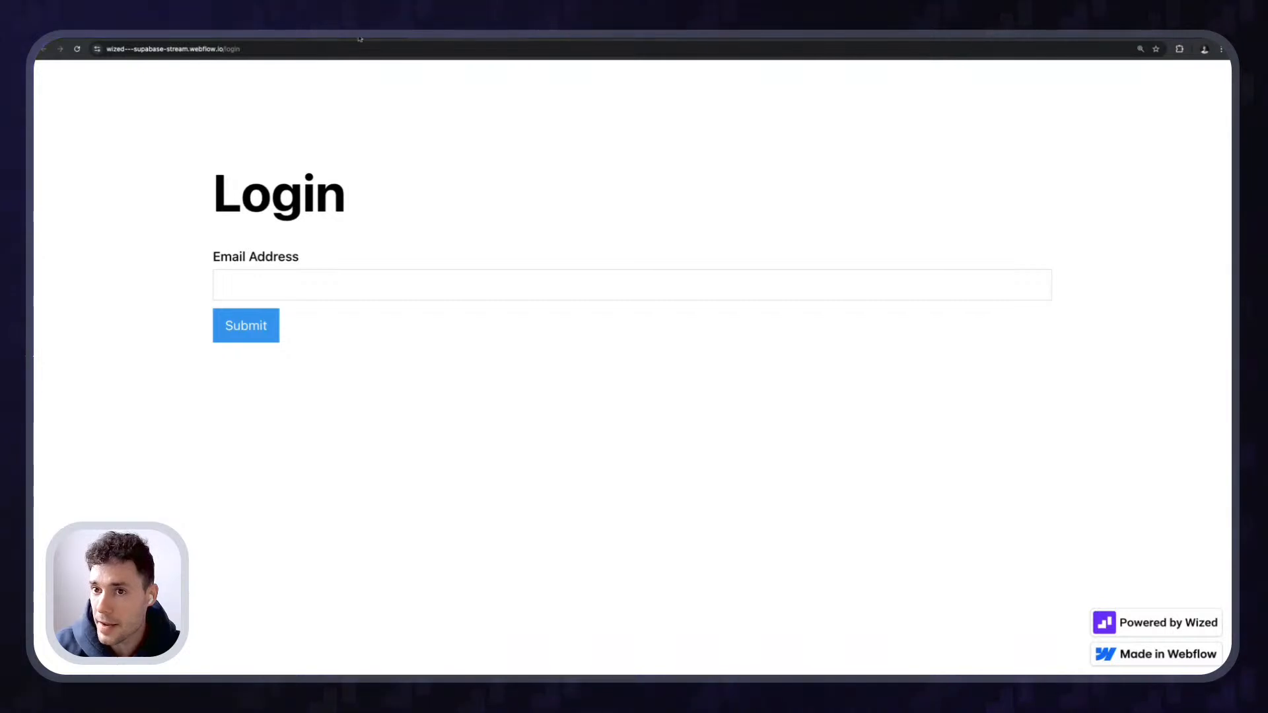
scroll(192, 137, "up", 5)
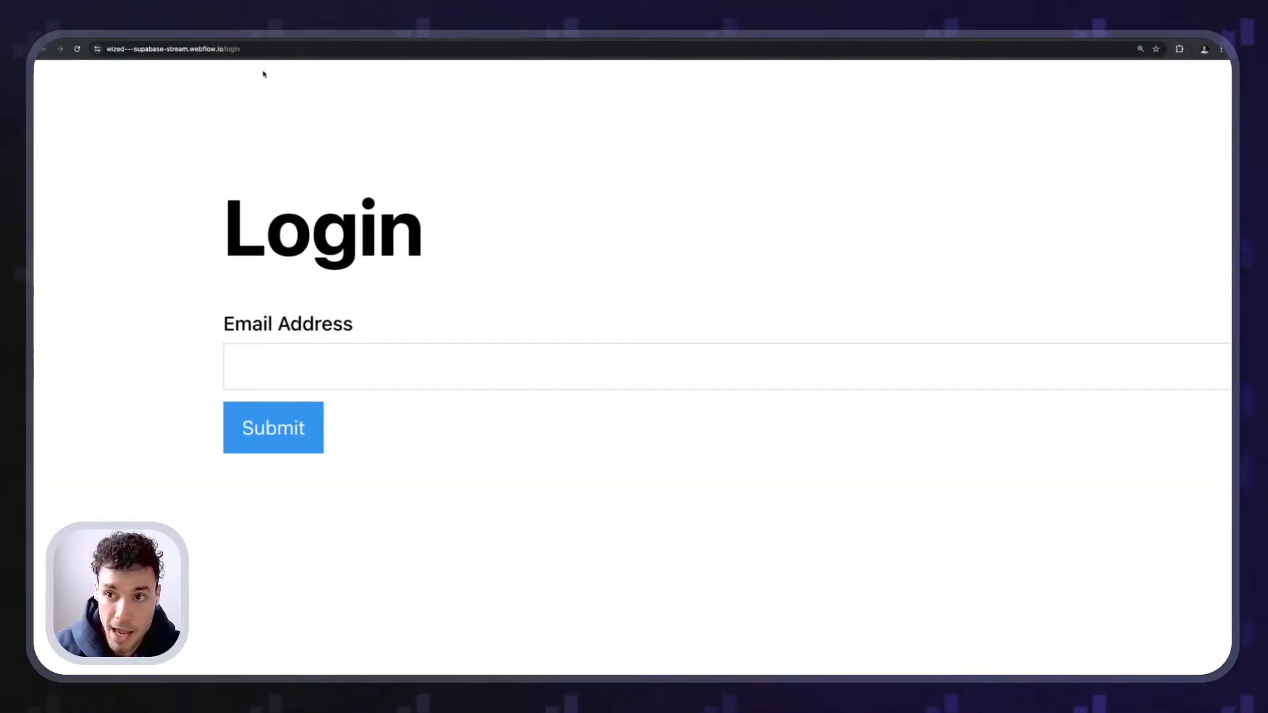
left_click(129, 38)
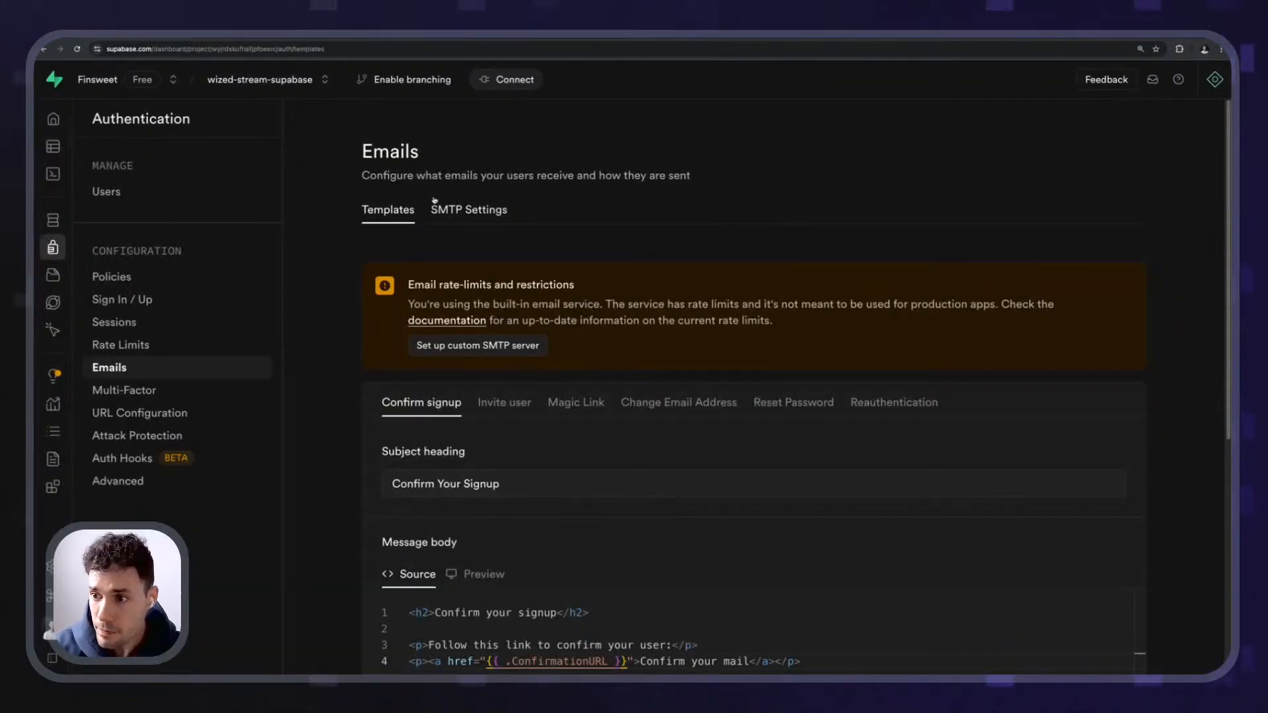
- Verify Supabase's URL Configuration Site URL points to the webflow.io address, leaving it unchanged
left_click(143, 419)
scroll(1104, 322, "up", 10)
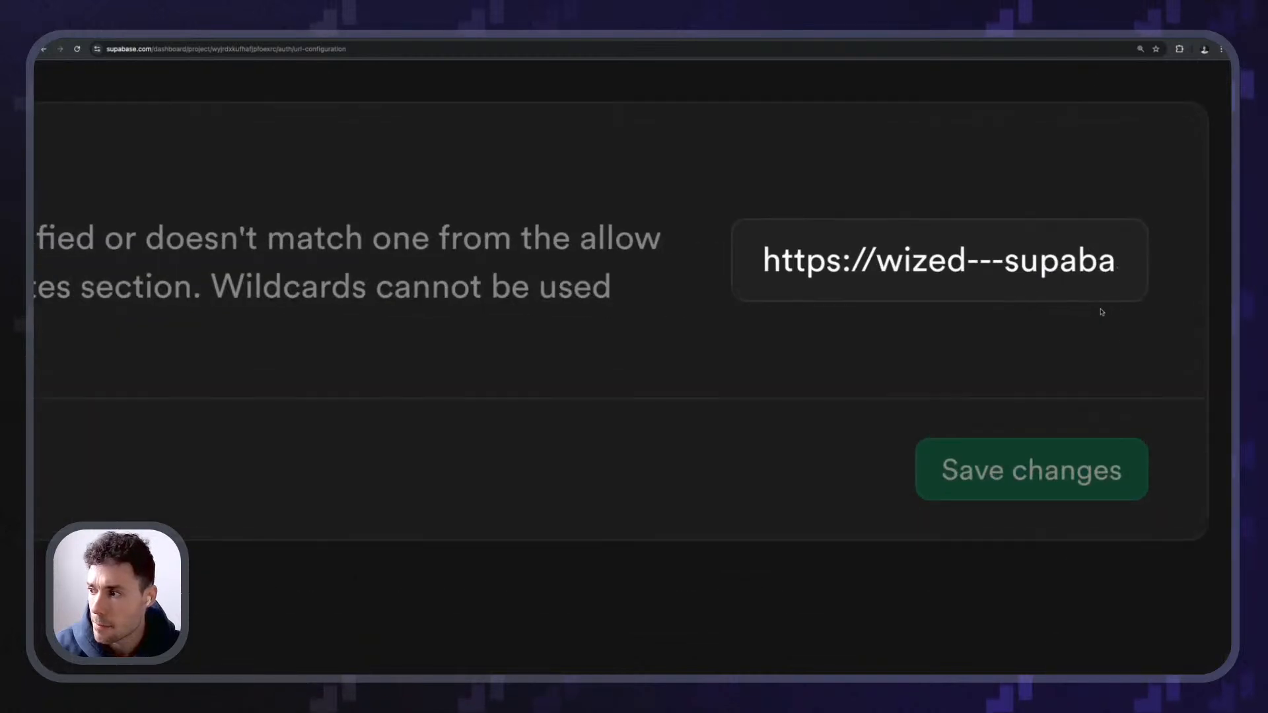
left_click_drag(762, 261, 1219, 309)
scroll(1218, 309, "right", 2)
left_click(869, 261)
left_click_drag(825, 262, 1146, 292)
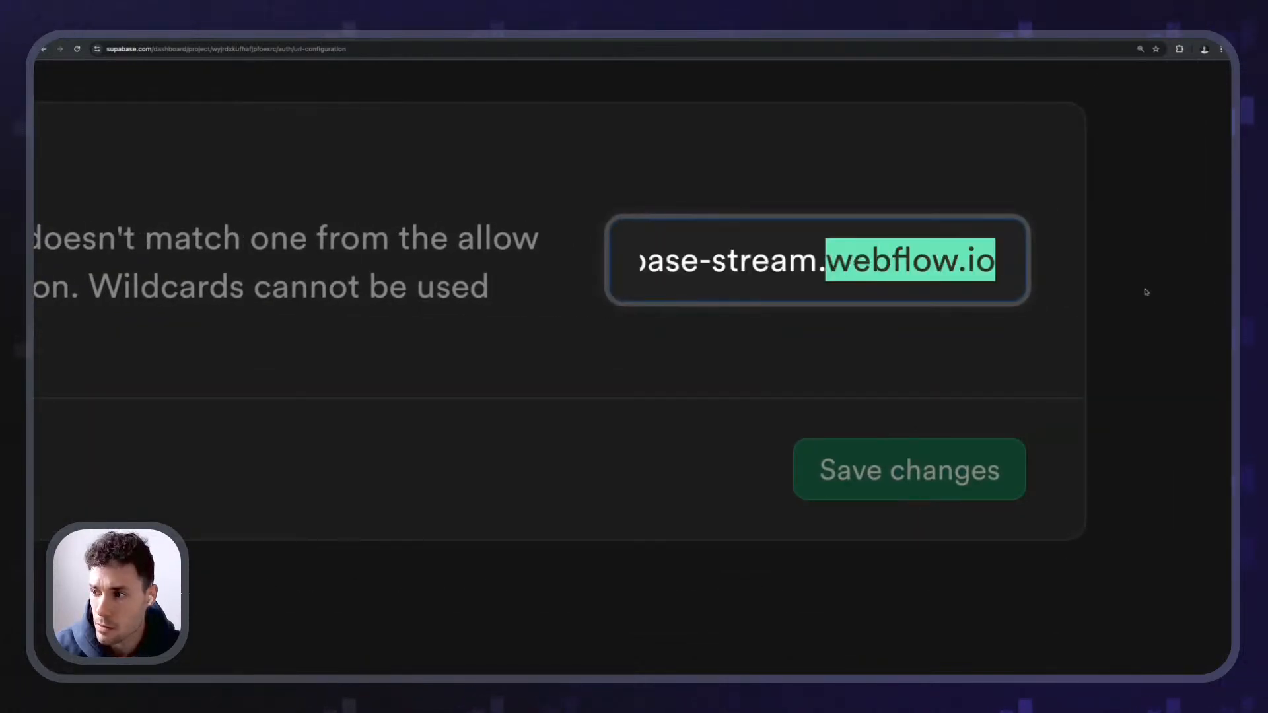
left_click(764, 213)
scroll(746, 192, "down", 10)
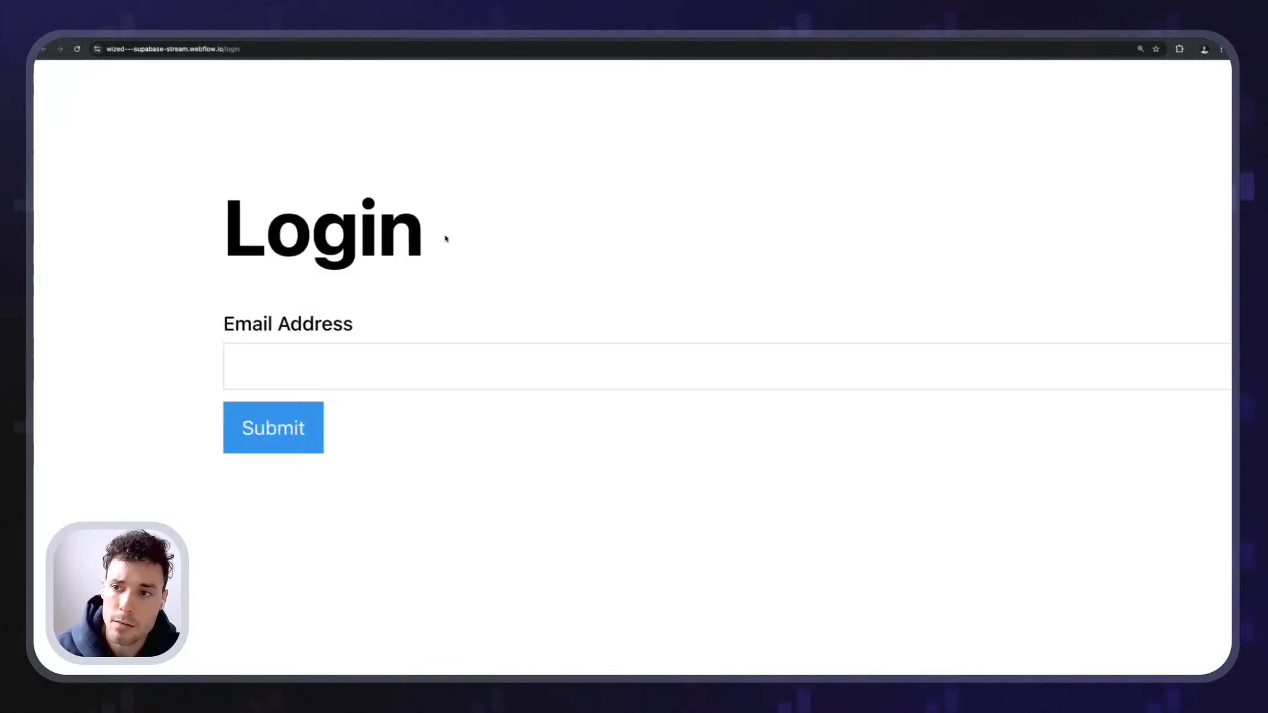
- Enter the user's e-mail address in the live login form and submit it
left_click_drag(137, 212, 626, 323)
left_click(626, 323)
left_click(425, 153)
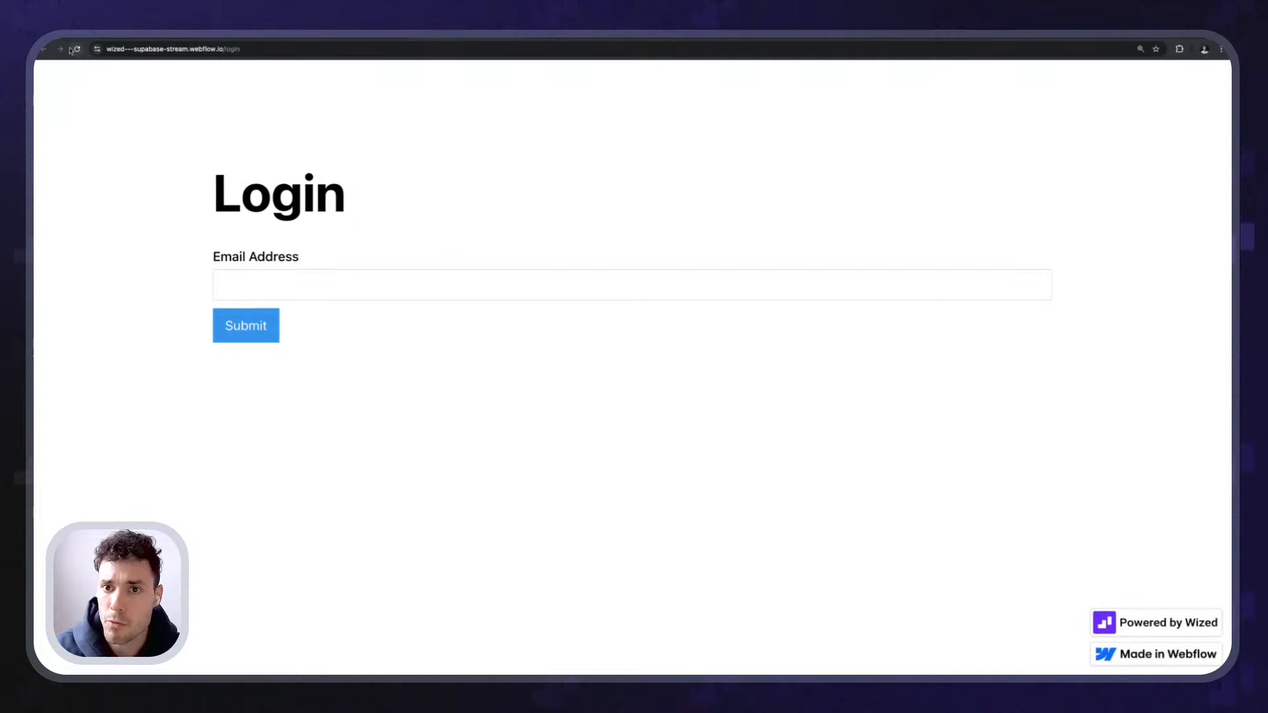
left_click(335, 295)
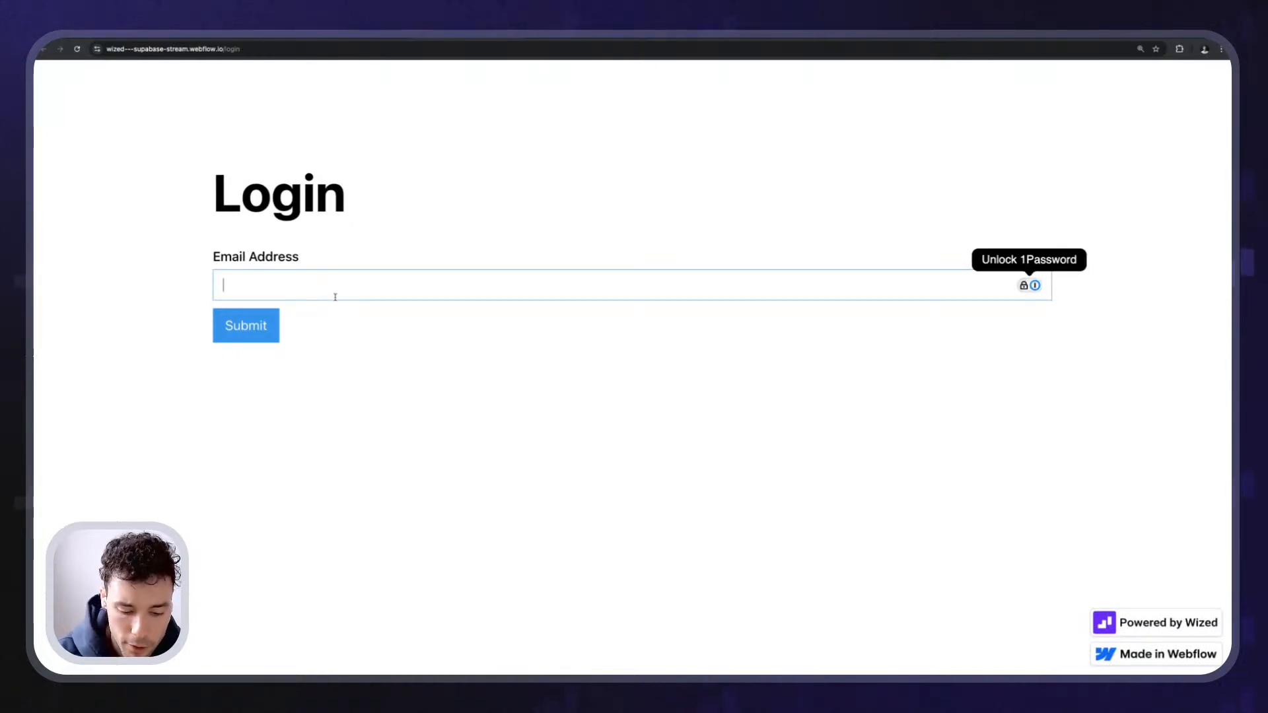
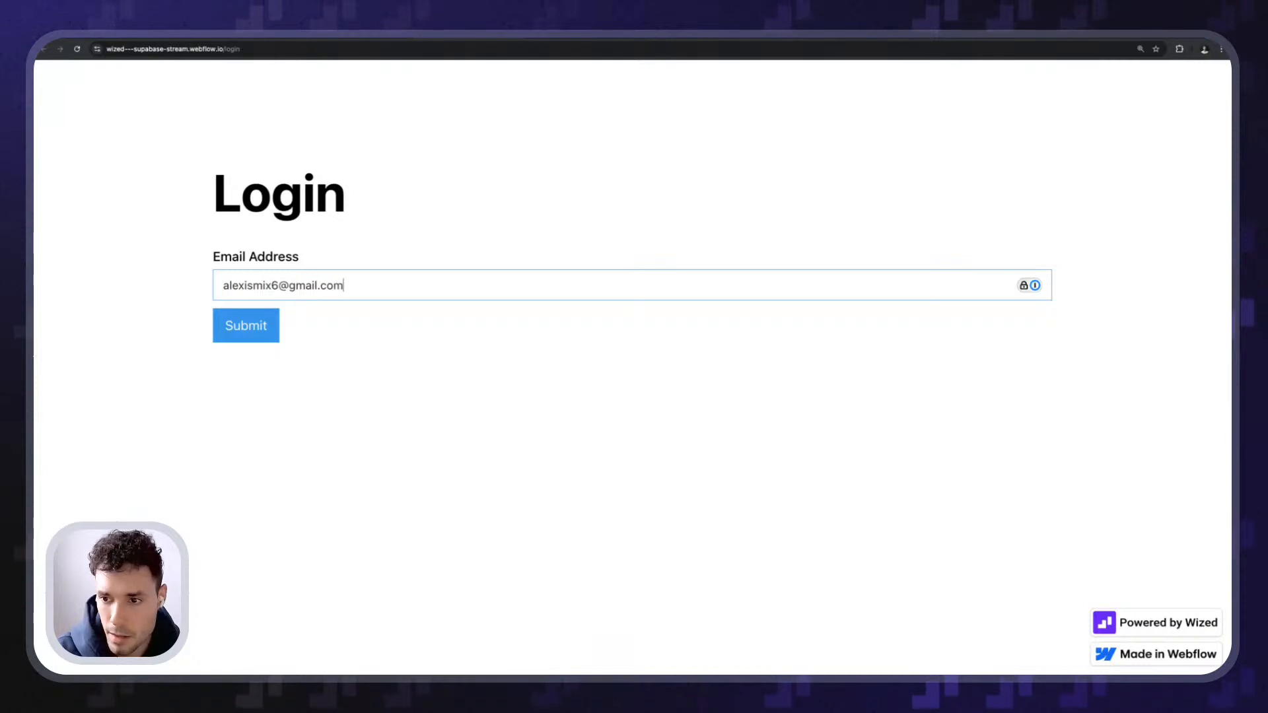
left_click(609, 597)
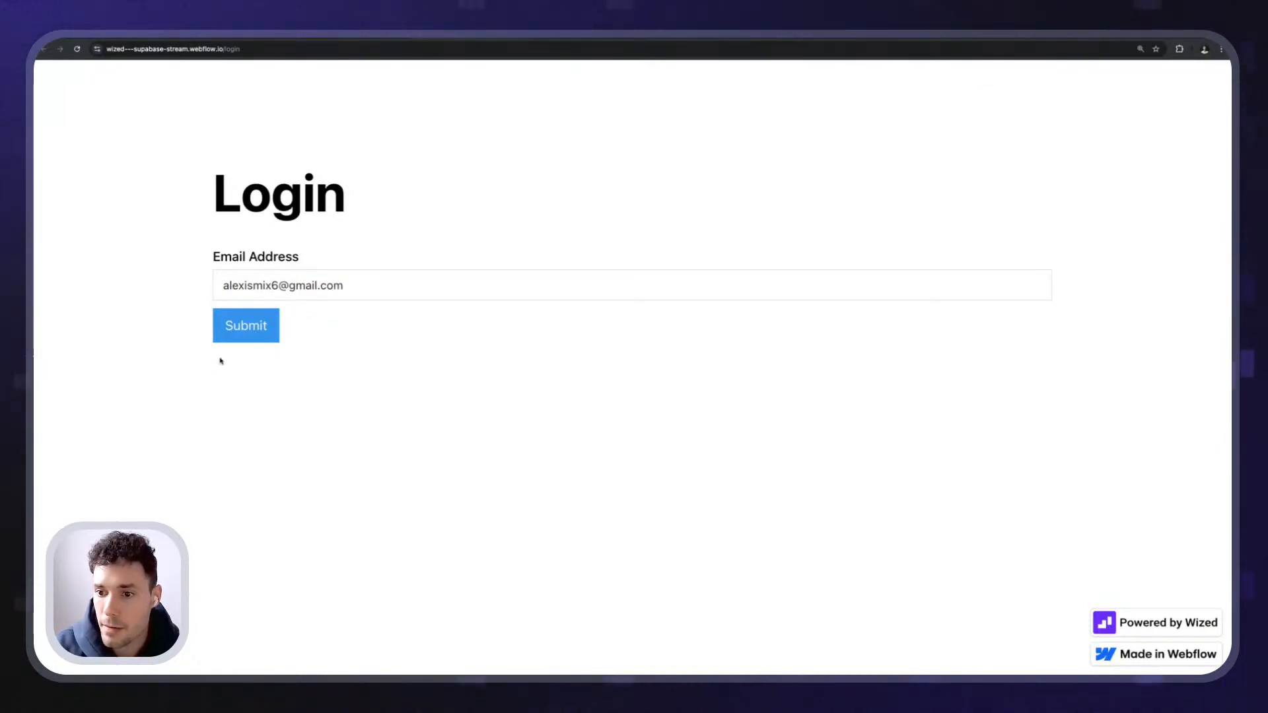
left_click(243, 340)
- Check the 'Thank you! Your submission has been received!' message, then open the emailed sign-in link
left_click_drag(274, 414, 389, 386)
left_click(637, 402)
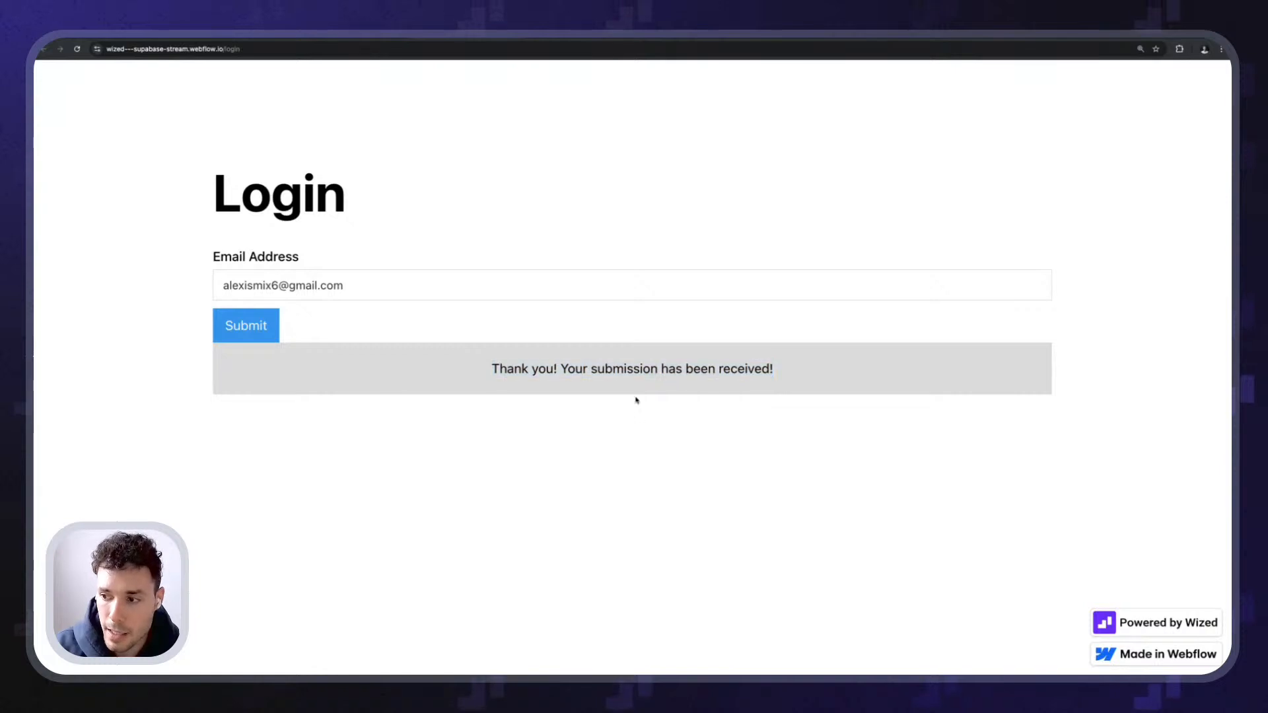
left_click_drag(491, 370, 779, 377)
left_click(857, 388)
left_click_drag(856, 388, 453, 368)
left_click(482, 381)
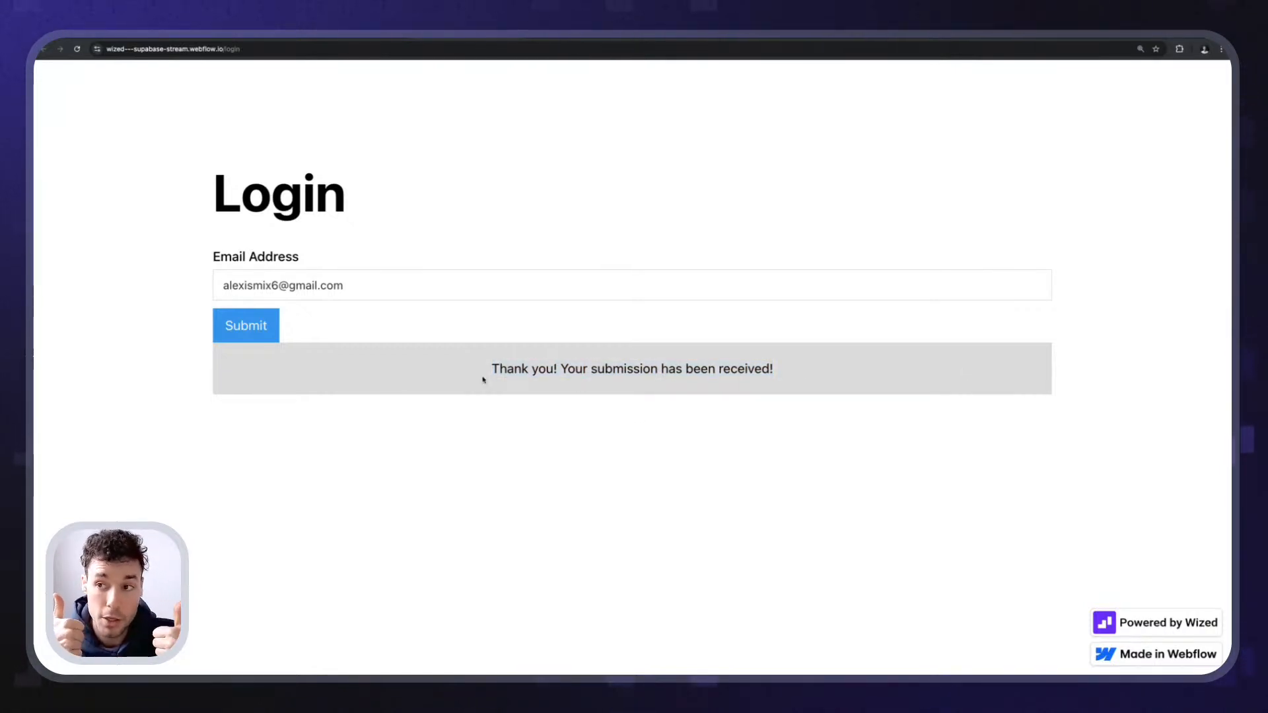
left_click_drag(466, 366, 924, 390)
left_click(1000, 403)
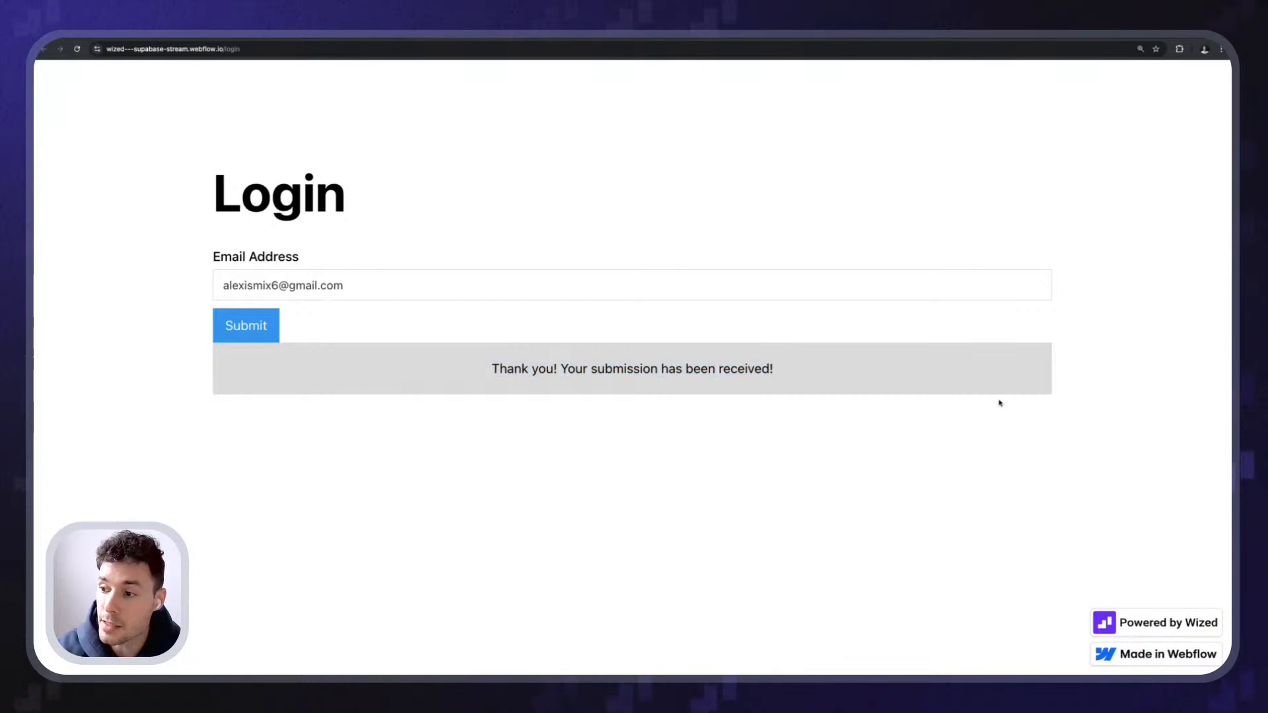
left_click(795, 37)
key("ctrl+Tab")
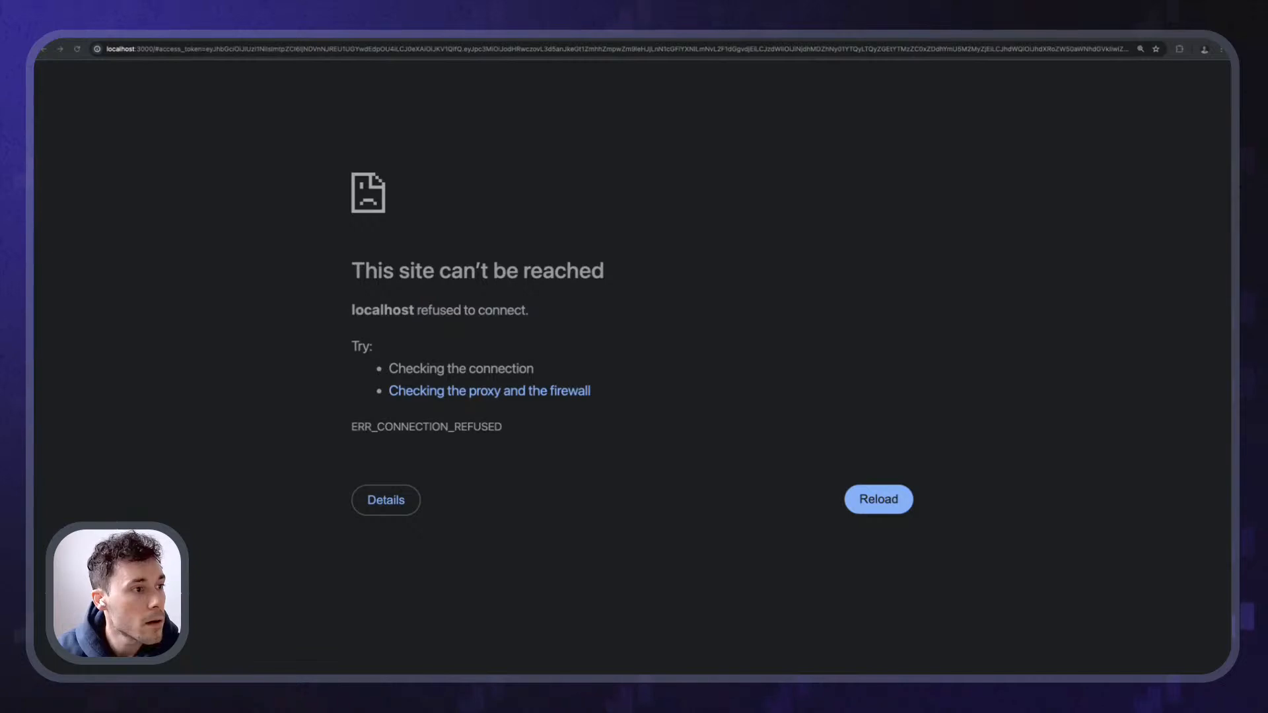
- Return from the localhost error page to the live webflow.io Login tab
left_click(460, 40)
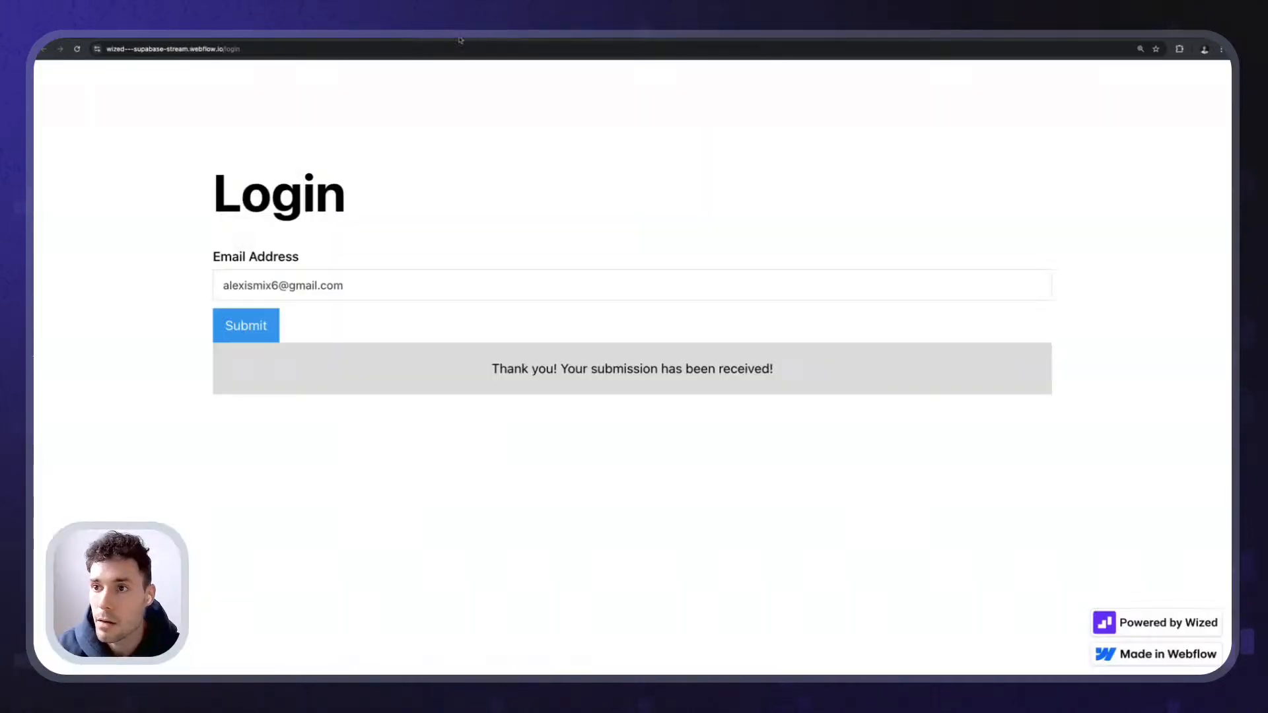
- Open the DevTools console and run Wized.data.r
key("super+alt+j")
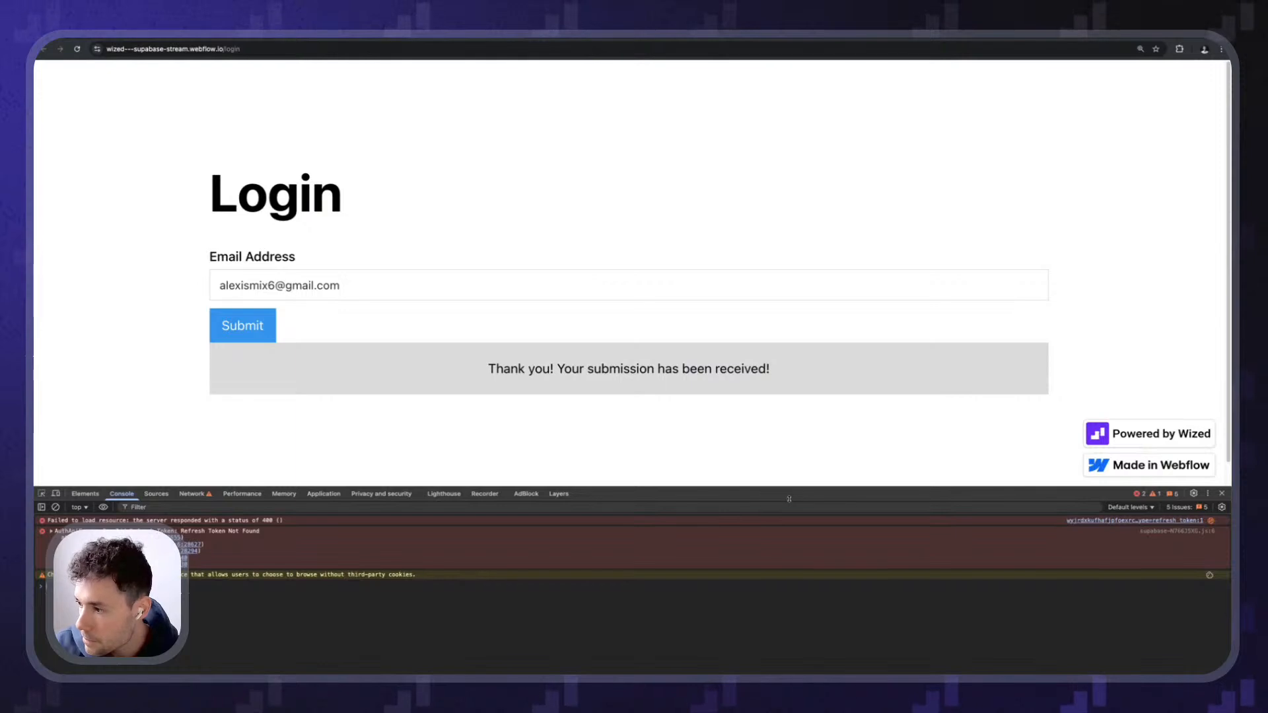
left_click_drag(782, 487, 780, 383)
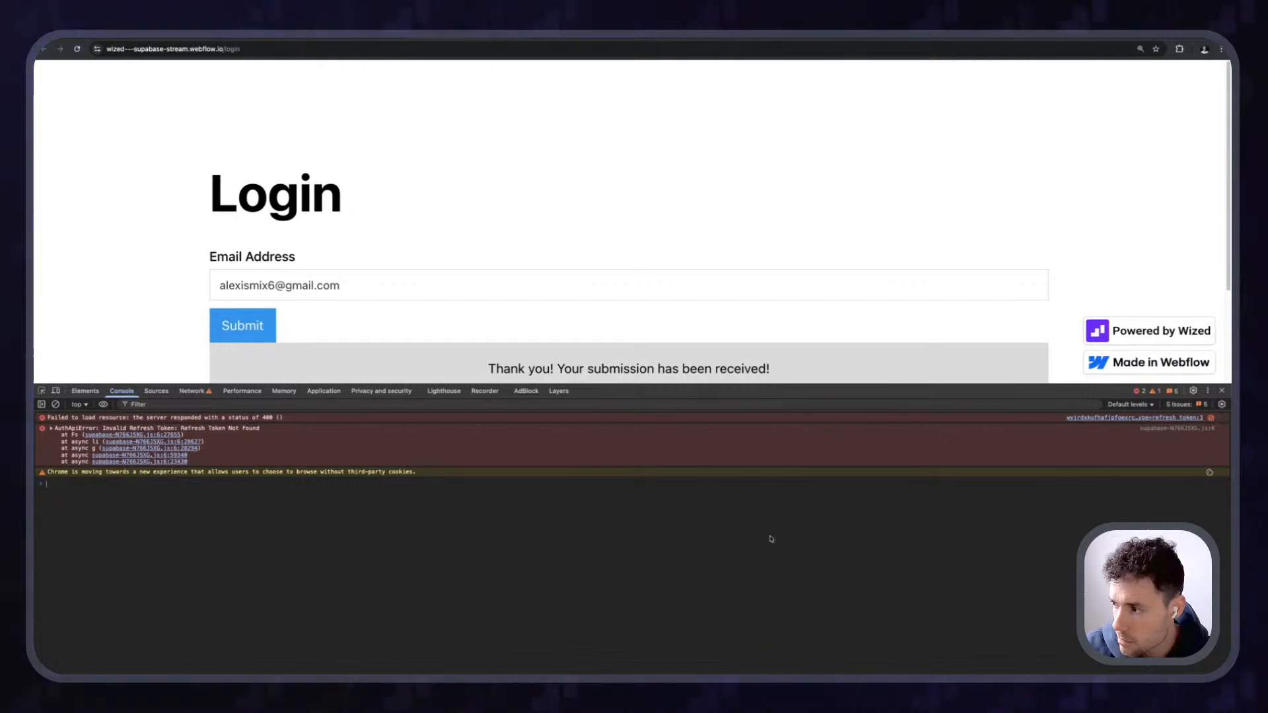
left_click(161, 498)
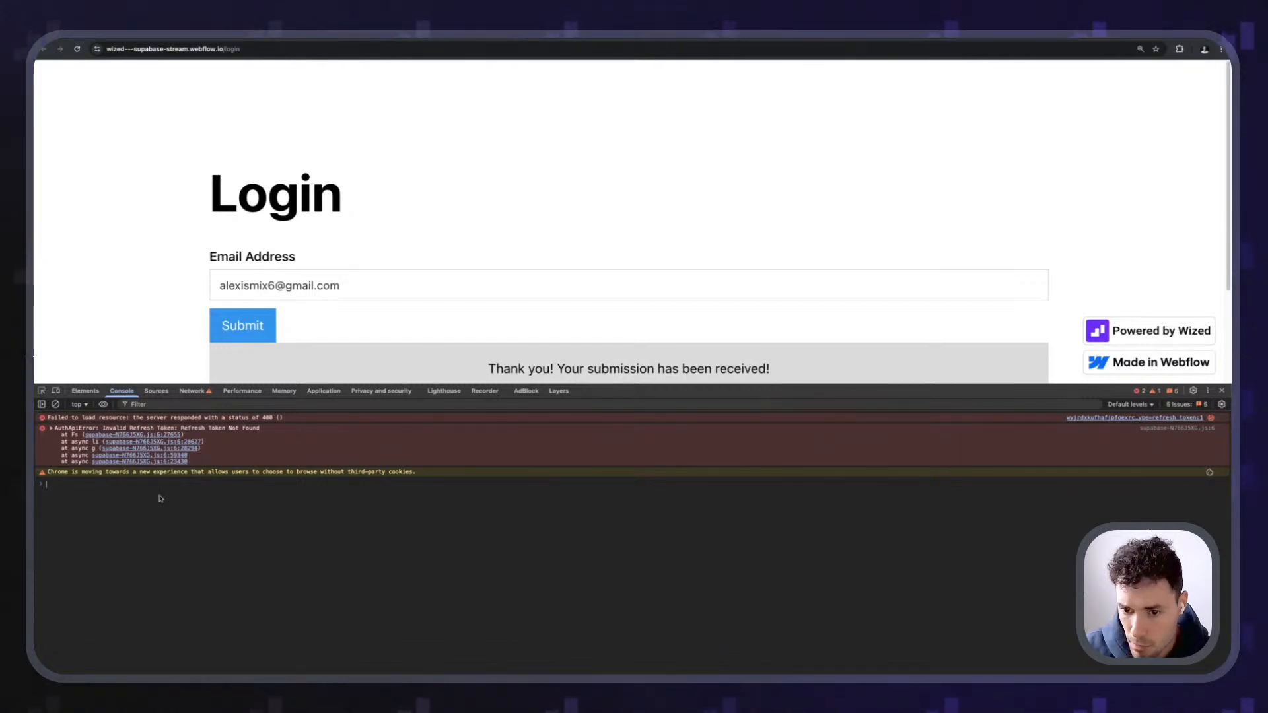
type("aw")
key("BackSpace")
key("BackSpace")
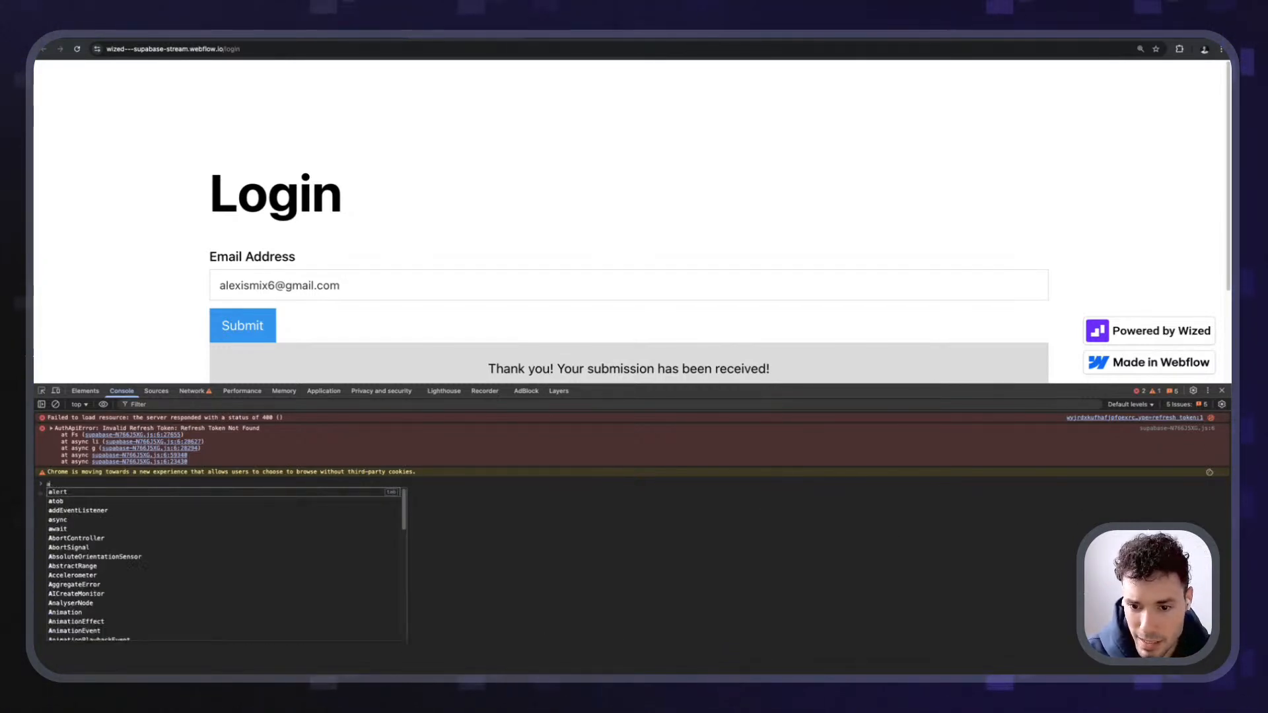
type("Wized")
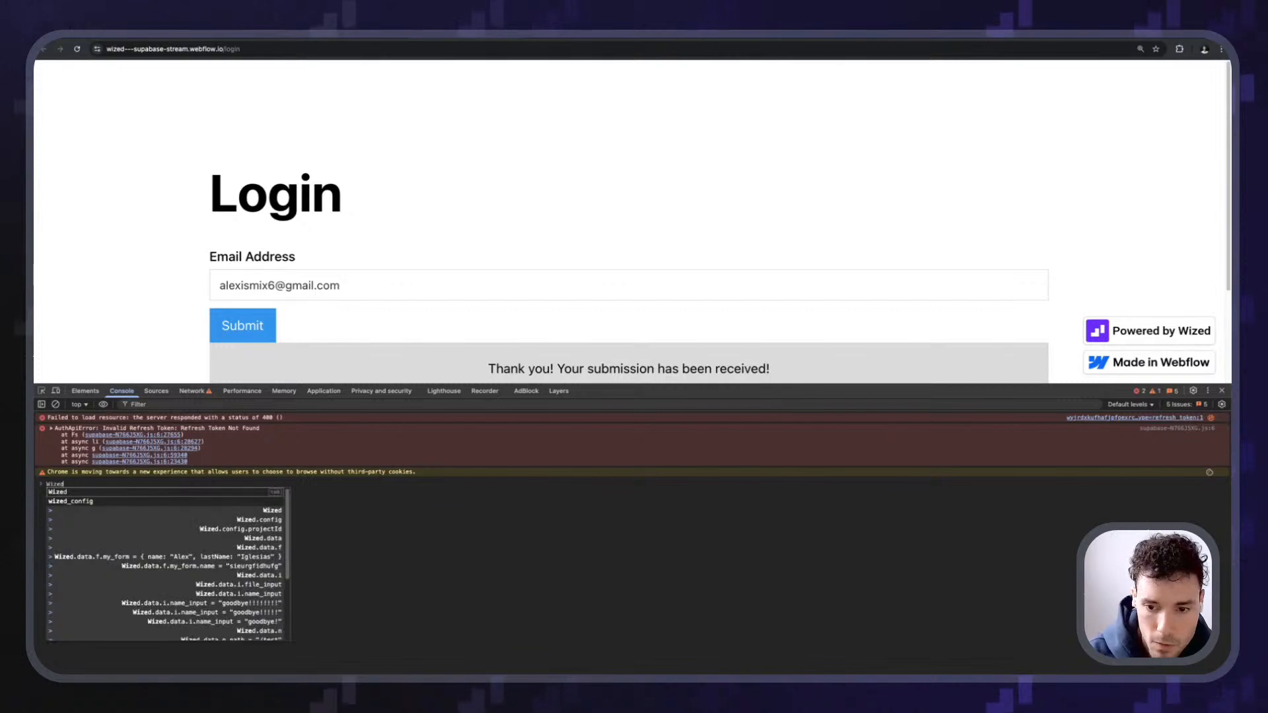
type(".data.r")
key("Return")
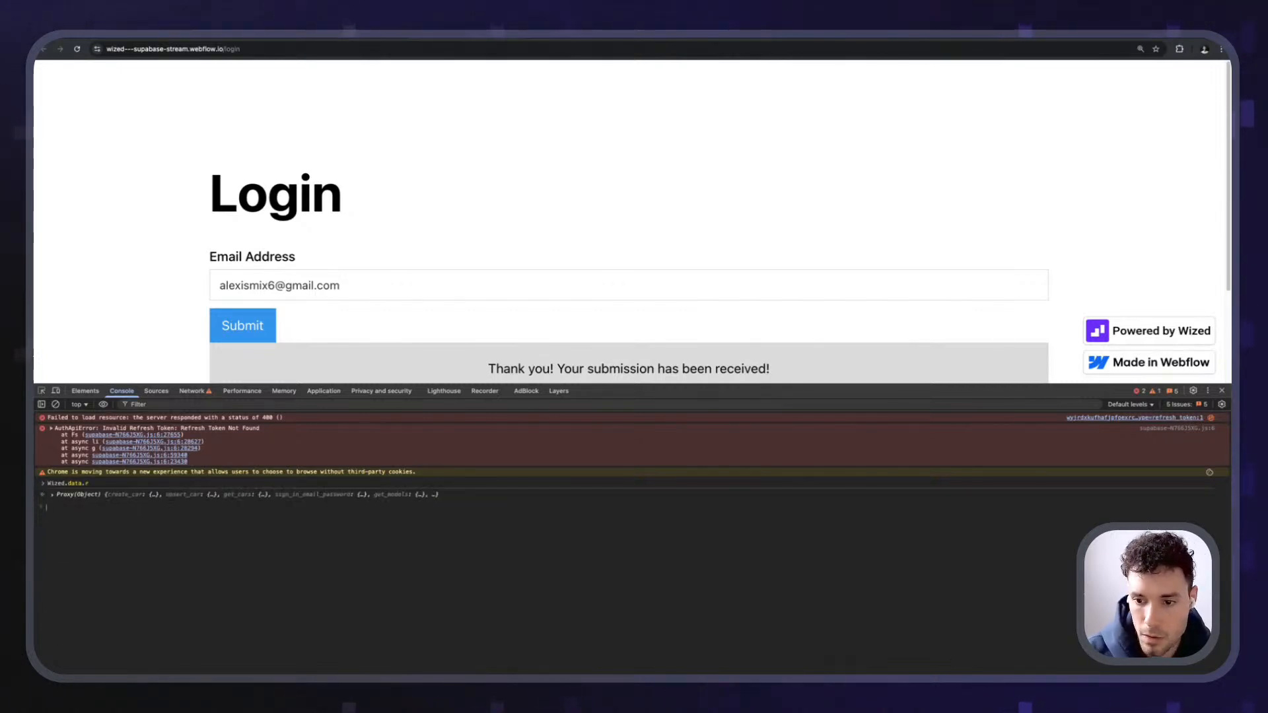
- Expand sign_in_magic_link to confirm ok with status 200 'Success', then reload the page
key("super+plus")
key("super+plus")
key("super+plus")
key("super+plus")
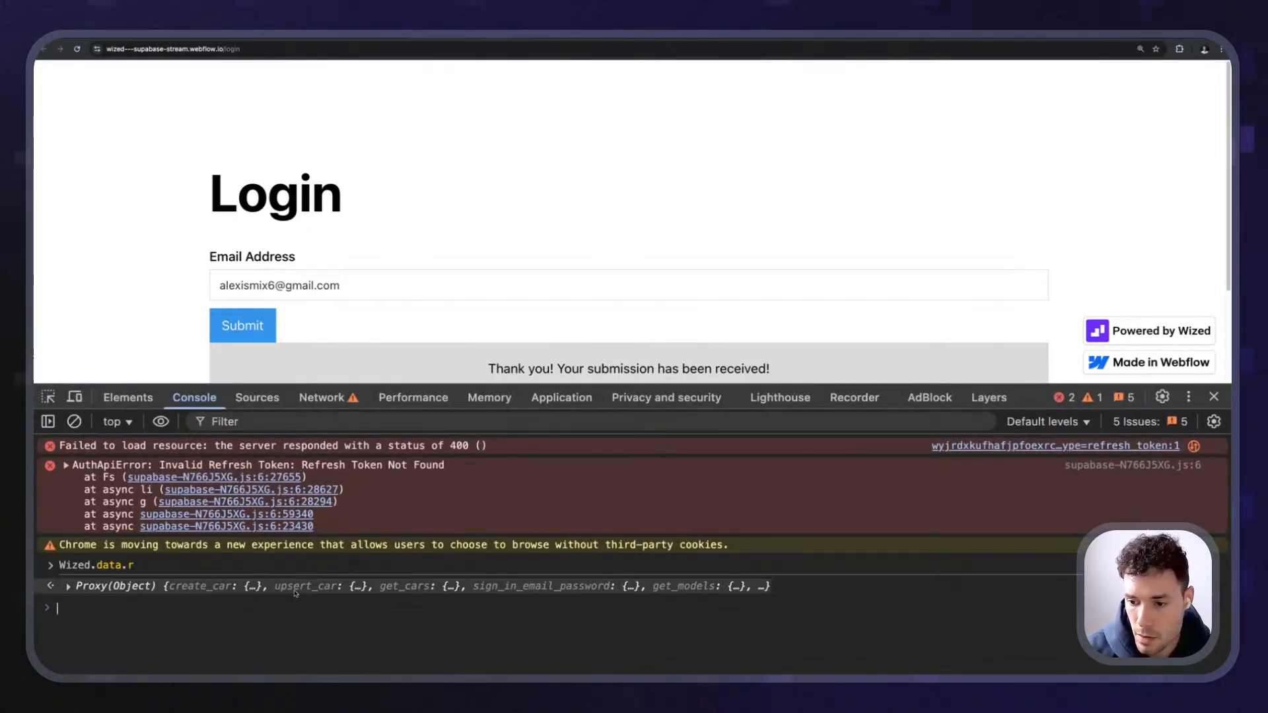
left_click(72, 586)
left_click(113, 612)
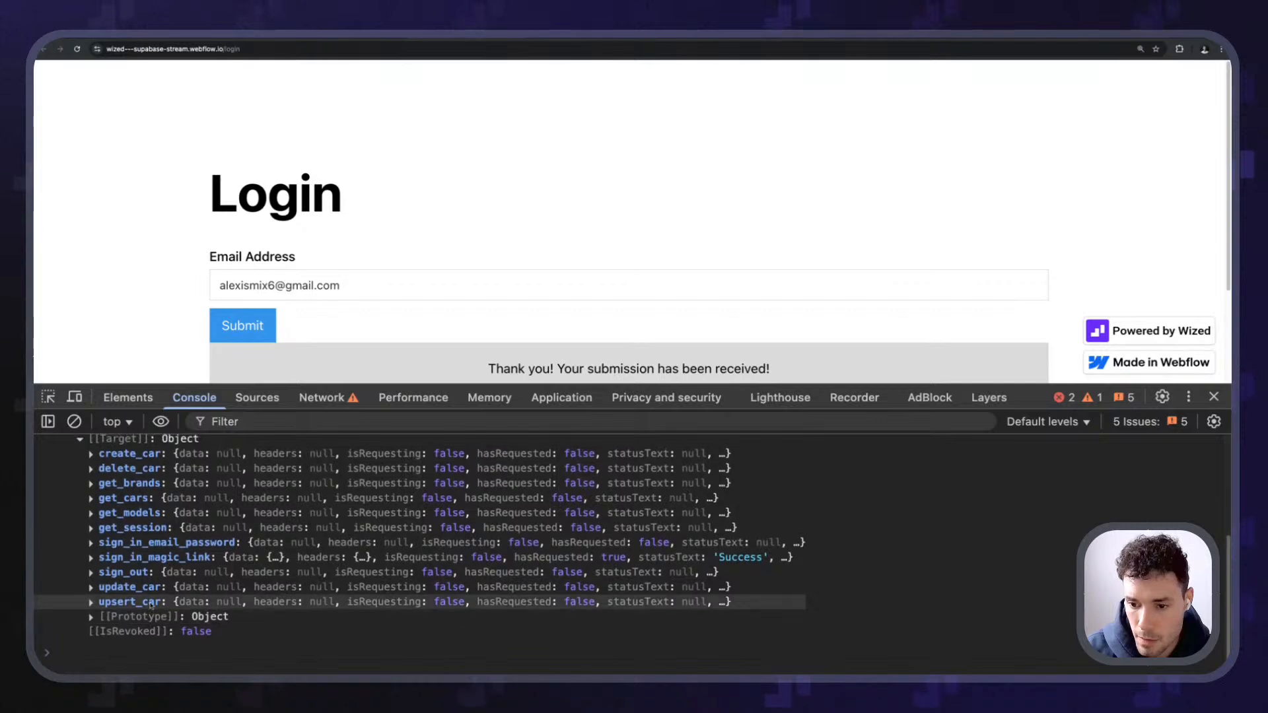
left_click(156, 555)
scroll(170, 624, "down", 2)
scroll(171, 623, "down", 2)
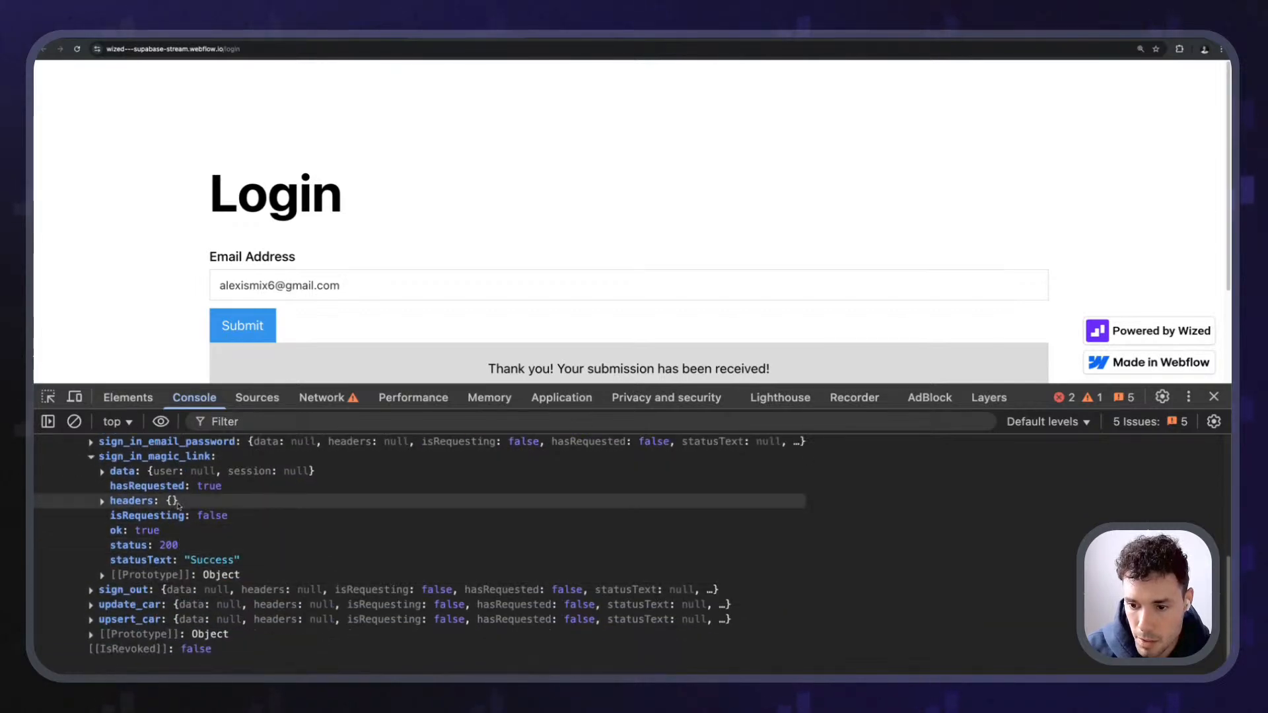
scroll(179, 595, "up", 4)
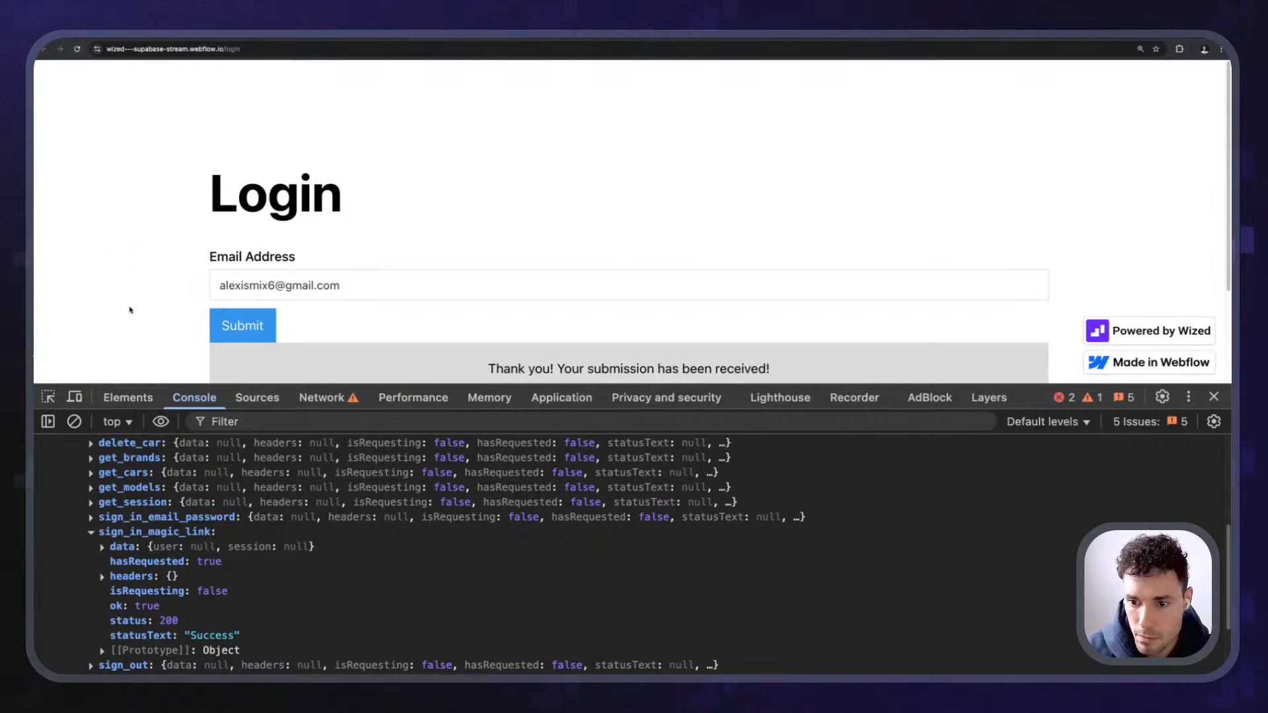
left_click(77, 49)
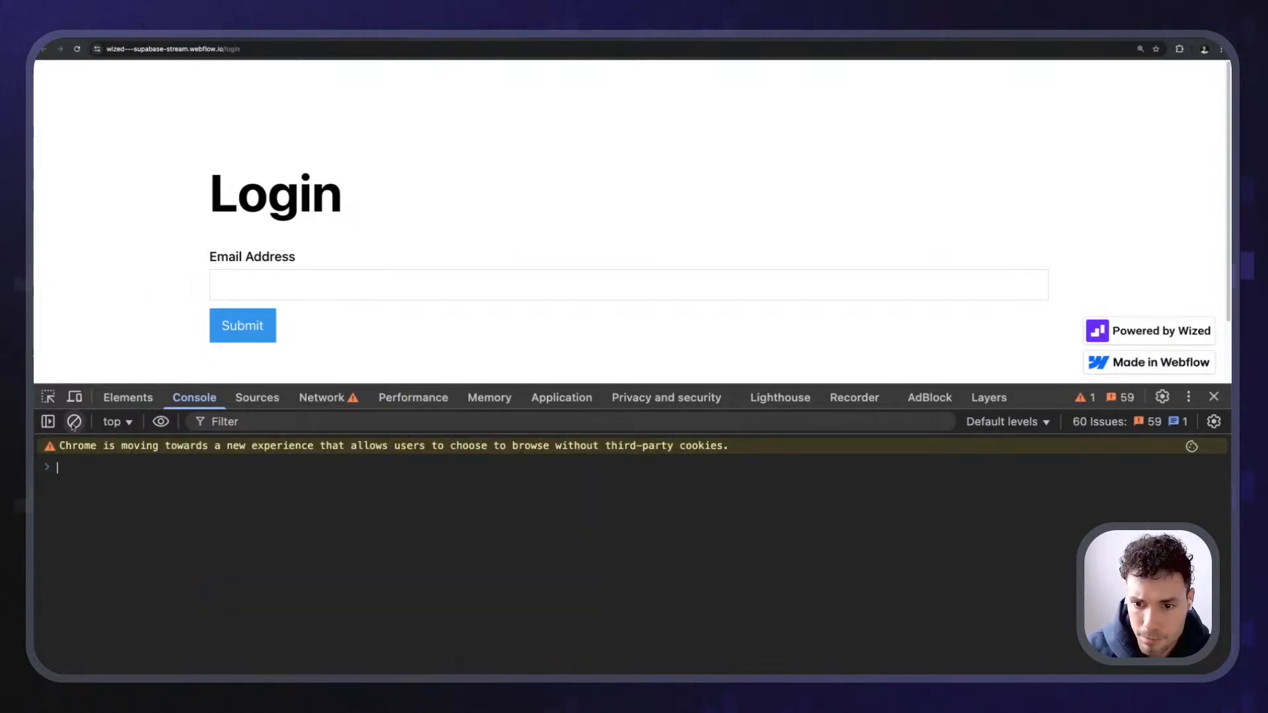
- Resubmit the user's e-mail address, note the 429 Too Many Requests error, and go to Supabase
left_click(270, 273)
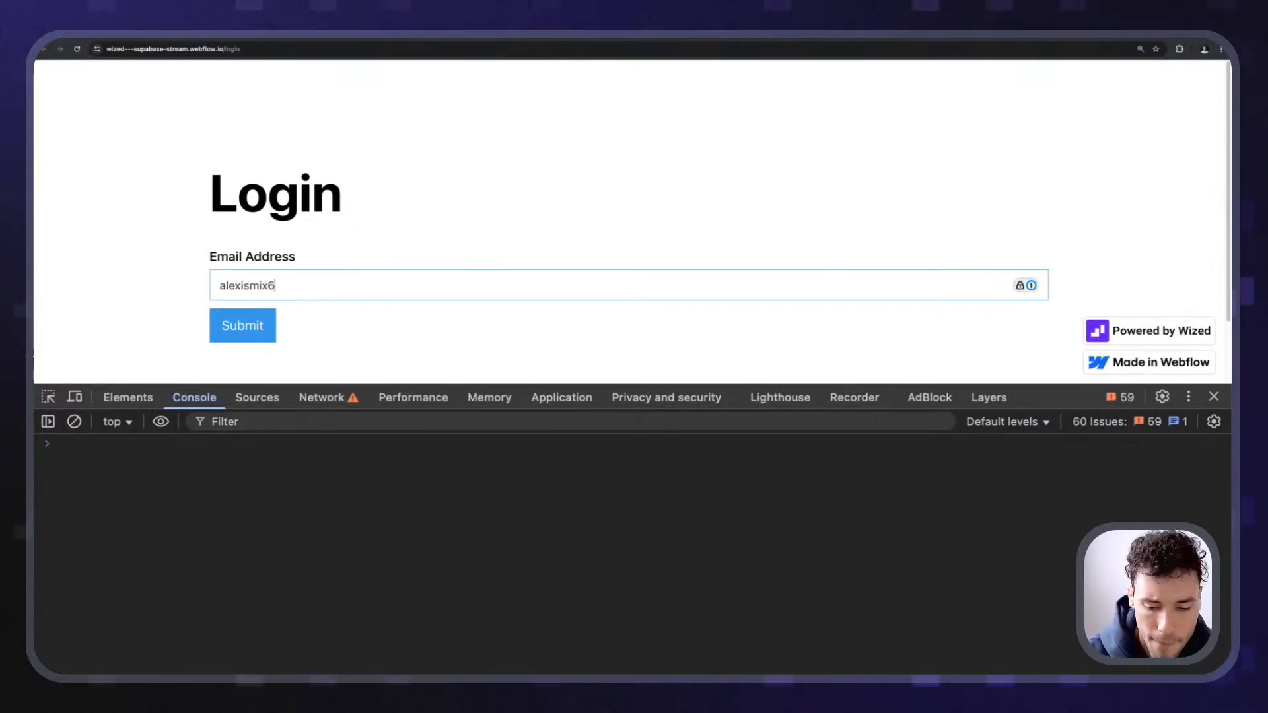
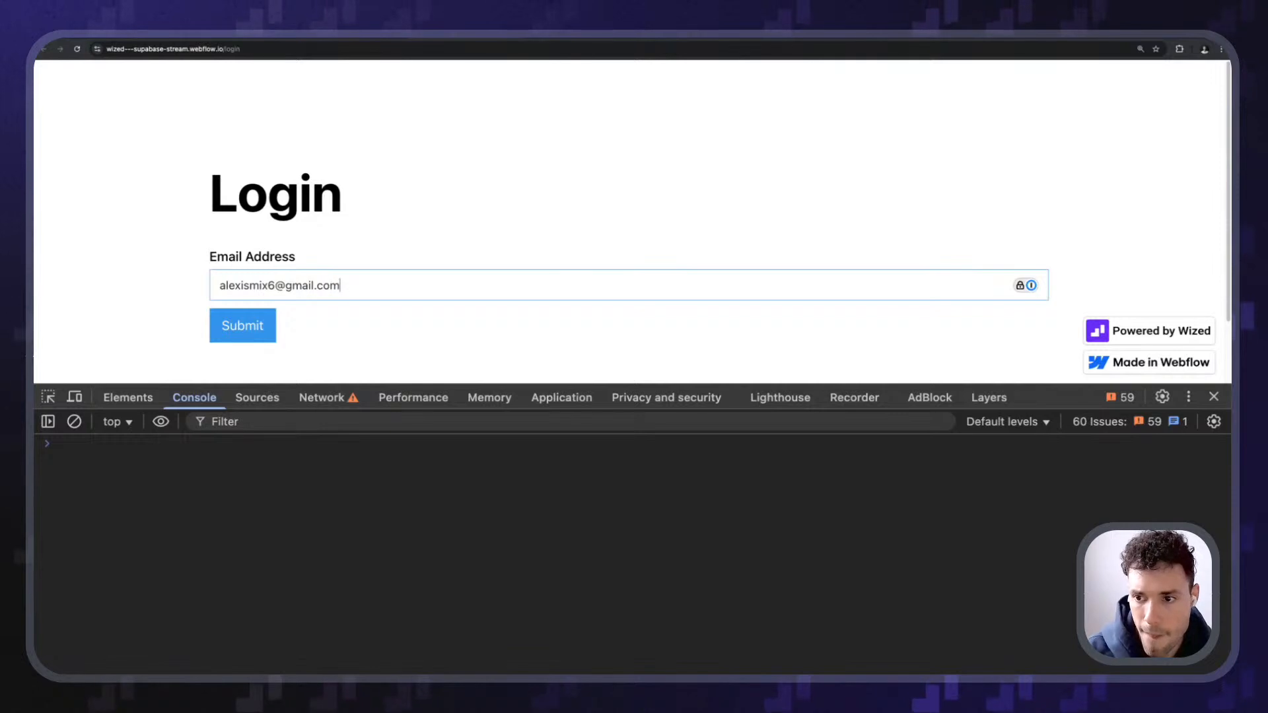
key("Return")
left_click(359, 469)
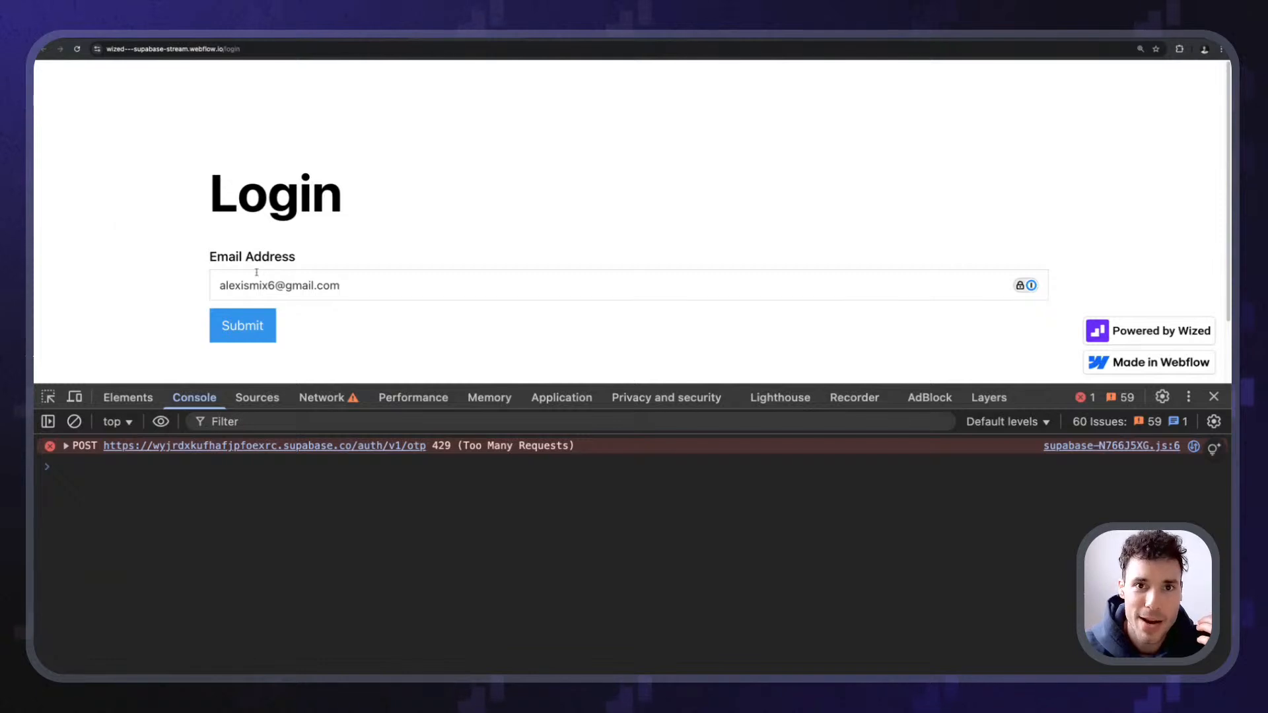
left_click(124, 34)
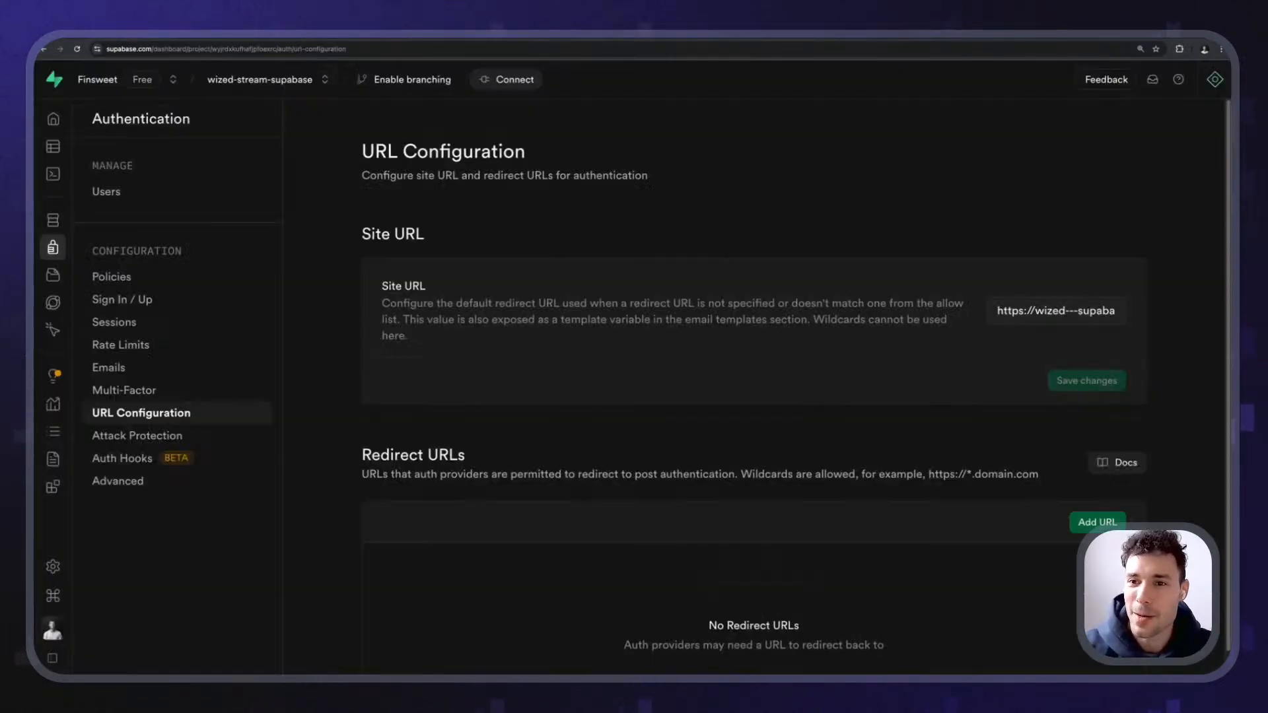
- Open Supabase's Authentication Emails settings and review the email rate-limits warning
left_click(109, 367)
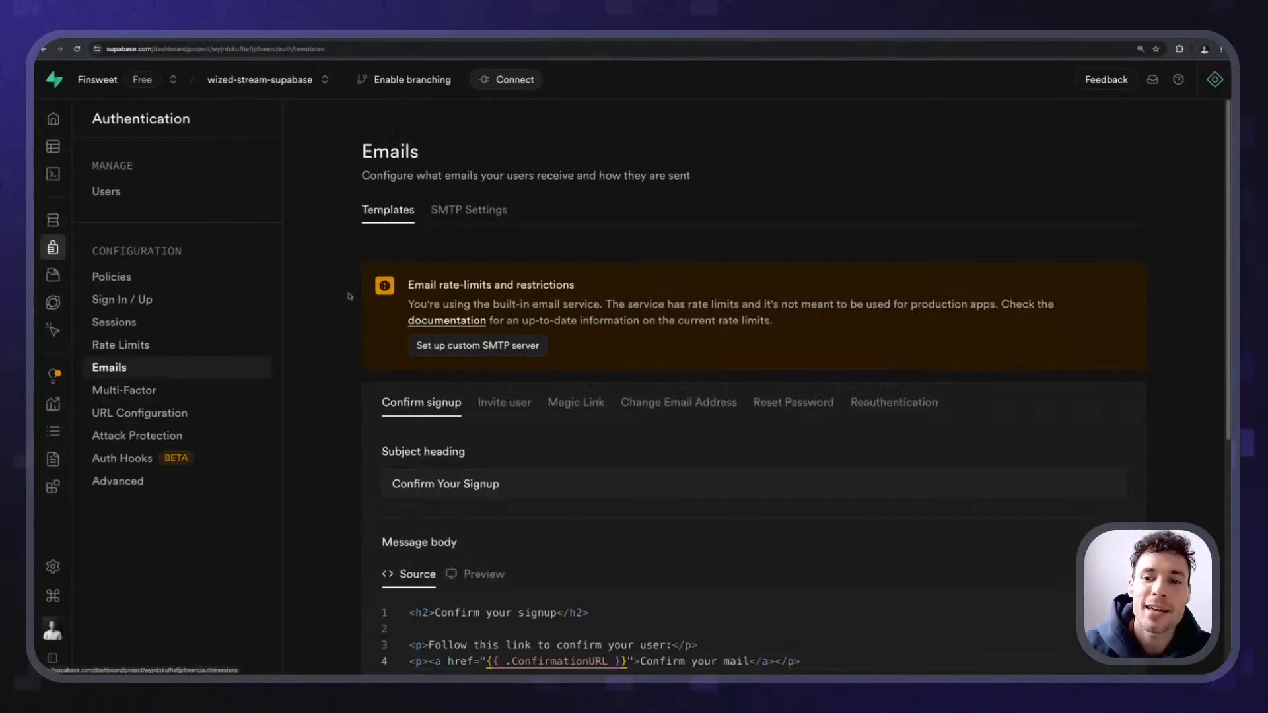
left_click_drag(408, 285, 644, 402)
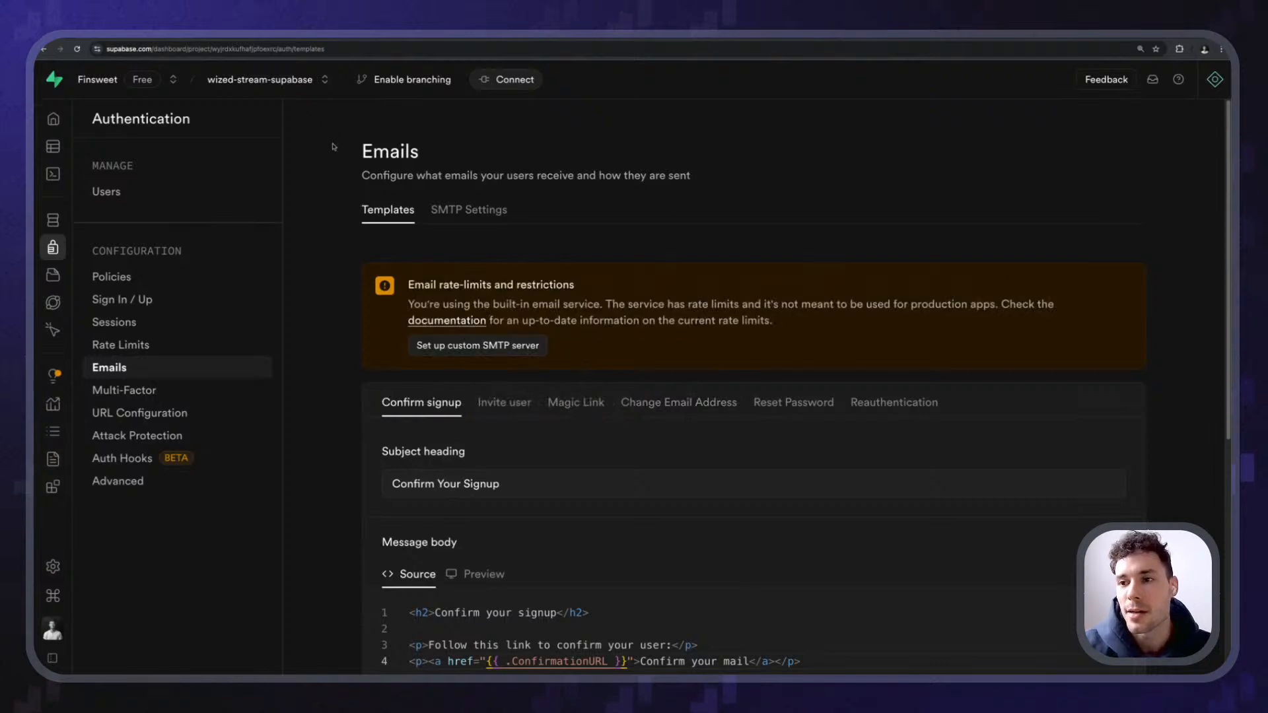
left_click_drag(330, 146, 690, 160)
left_click(513, 141)
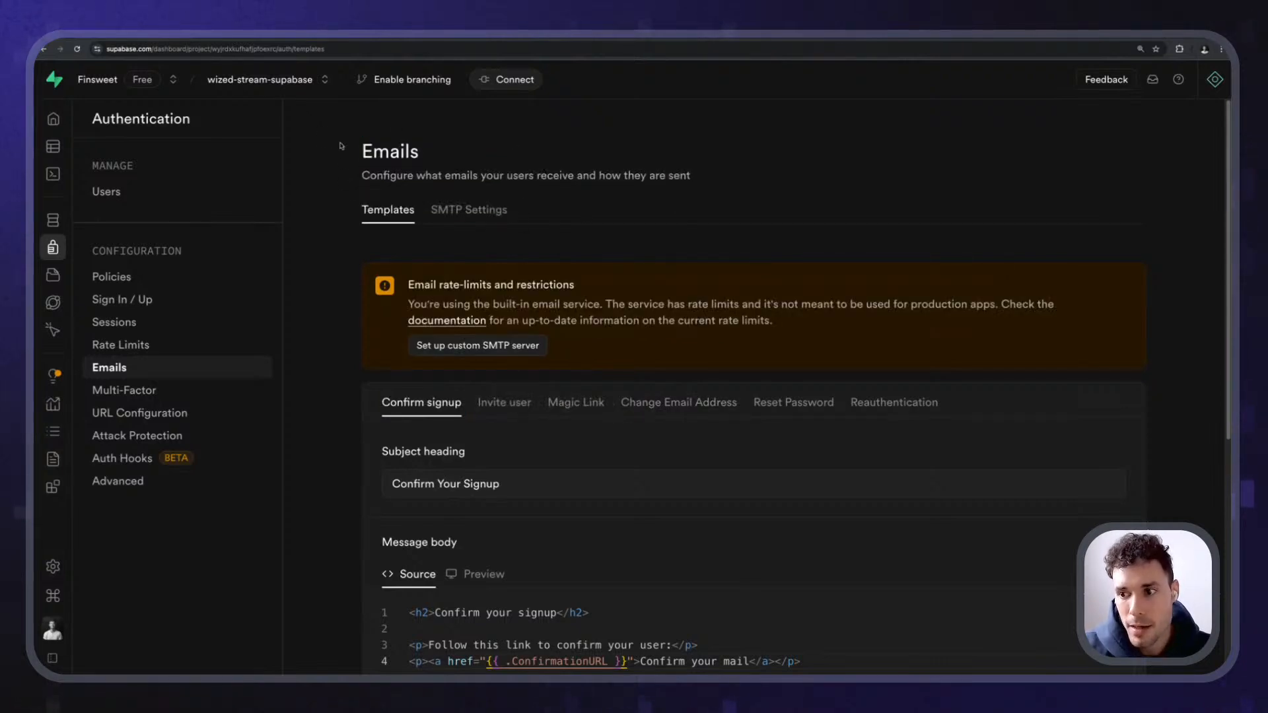
left_click_drag(342, 146, 509, 177)
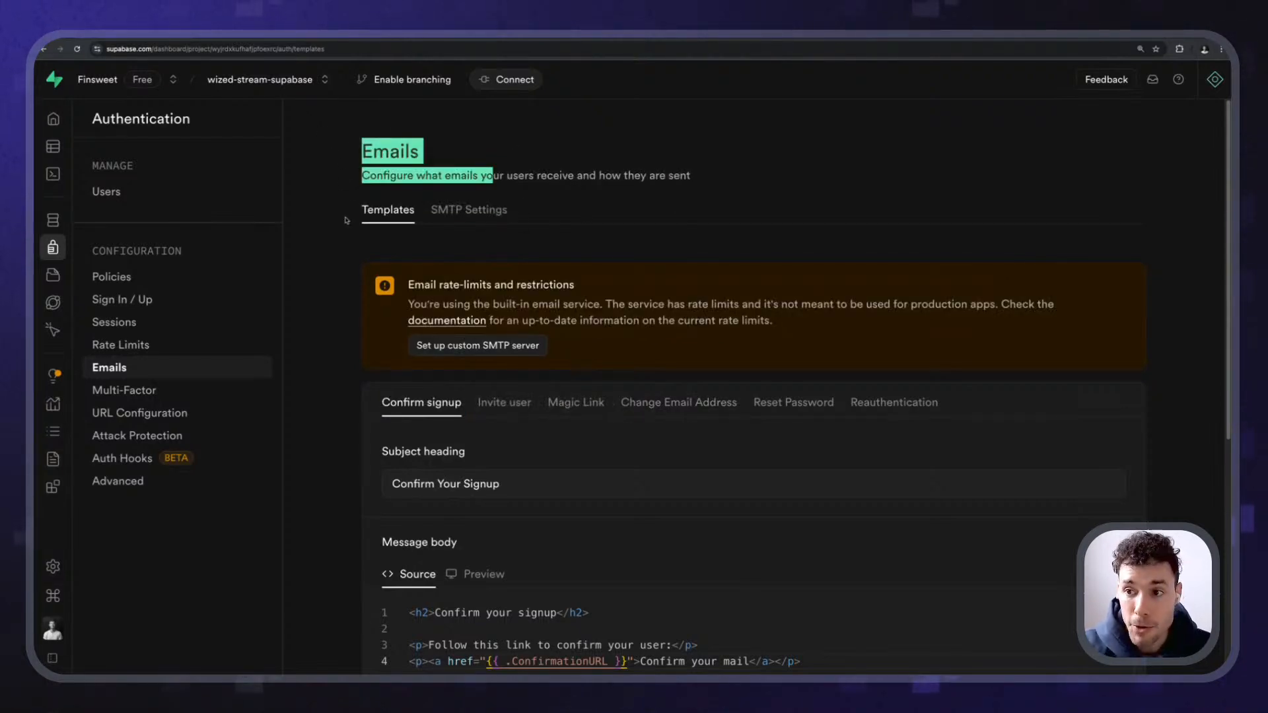
left_click(319, 194)
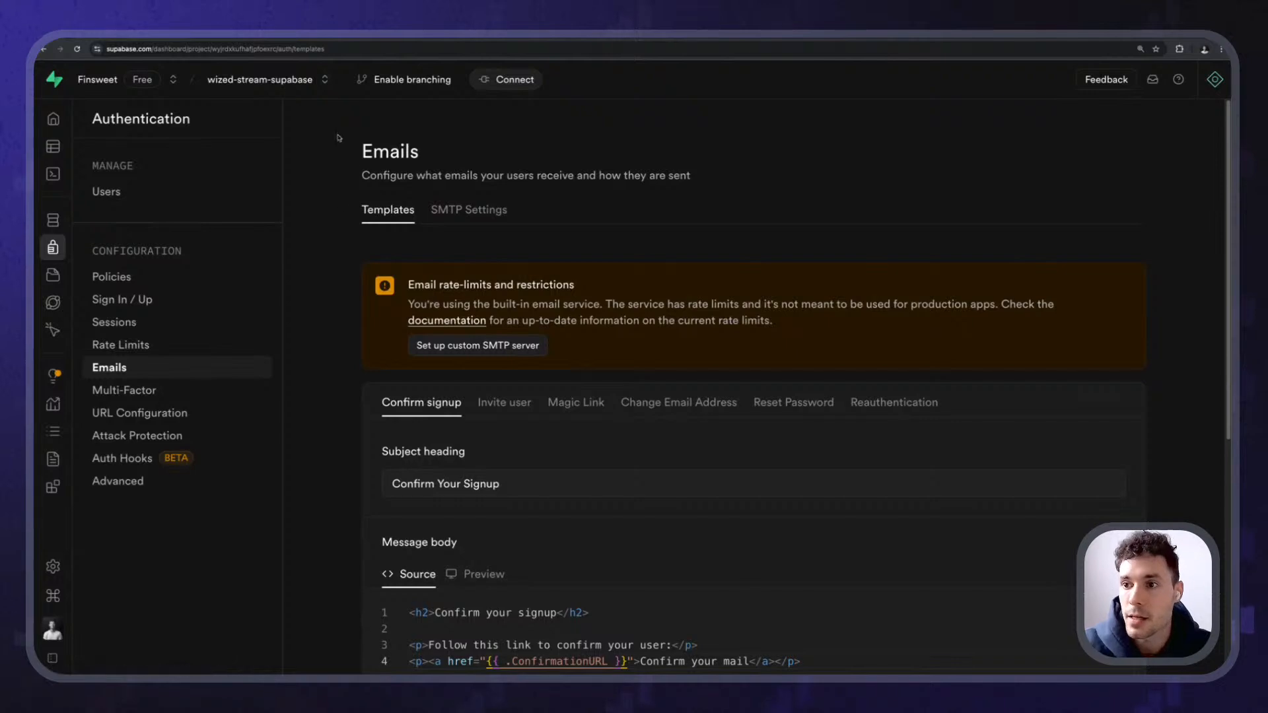
left_click_drag(341, 139, 371, 178)
left_click(373, 239)
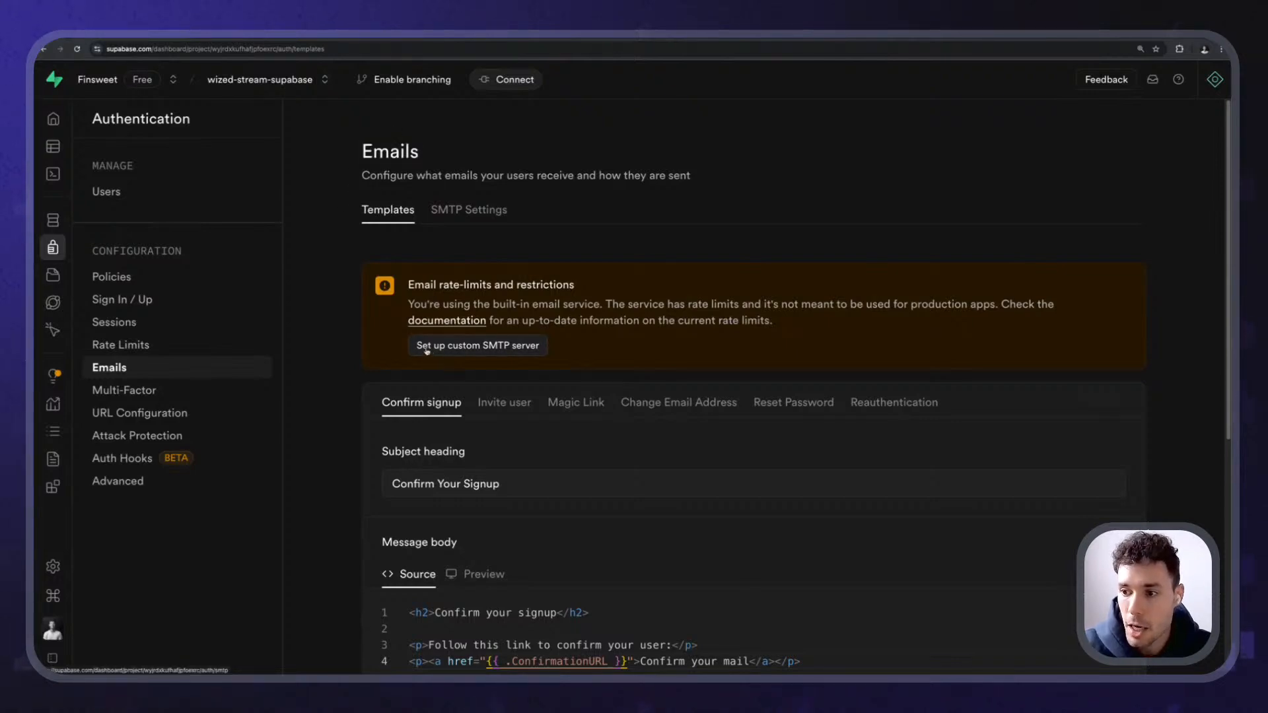
- Open the custom SMTP server settings and toggle Enable Custom SMTP on, then off
left_click(427, 349)
left_click_drag(458, 284, 546, 283)
left_click(548, 285)
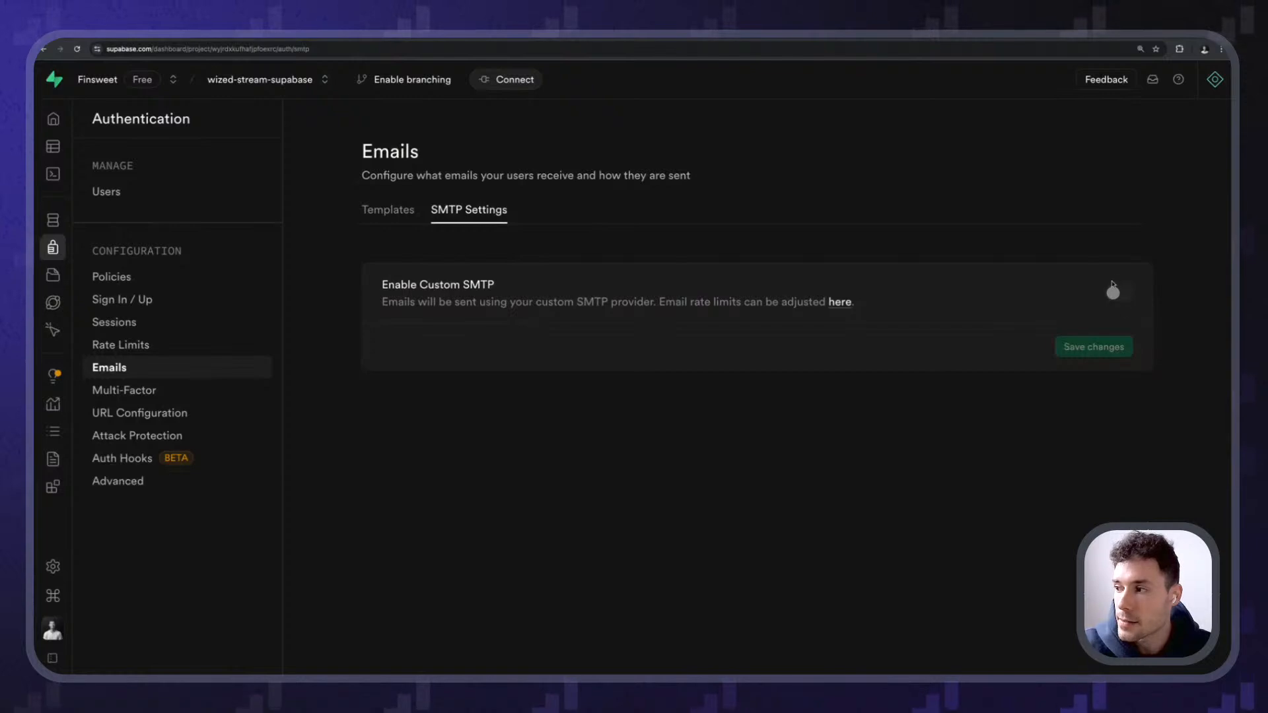
left_click(1112, 291)
scroll(695, 258, "down", 2)
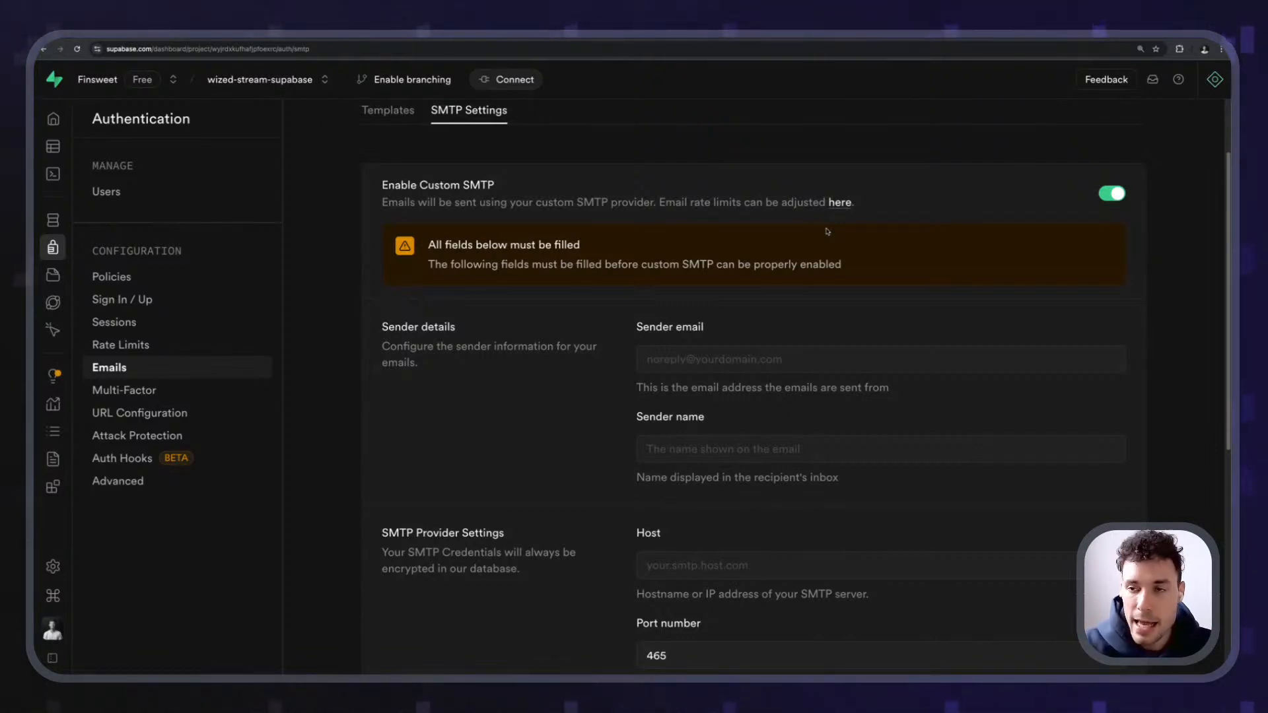
left_click(1112, 193)
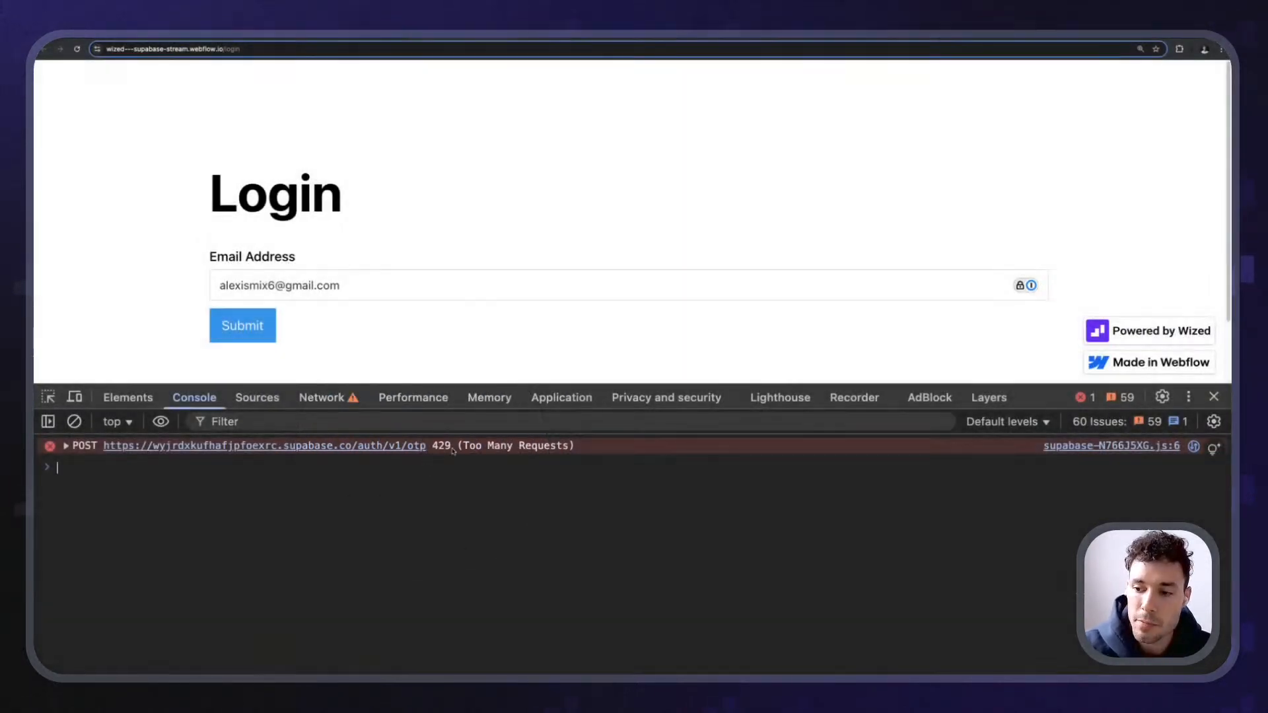
- Follow the Magic Link email's Log In link and inspect the resulting page URL
left_click_drag(460, 446, 573, 447)
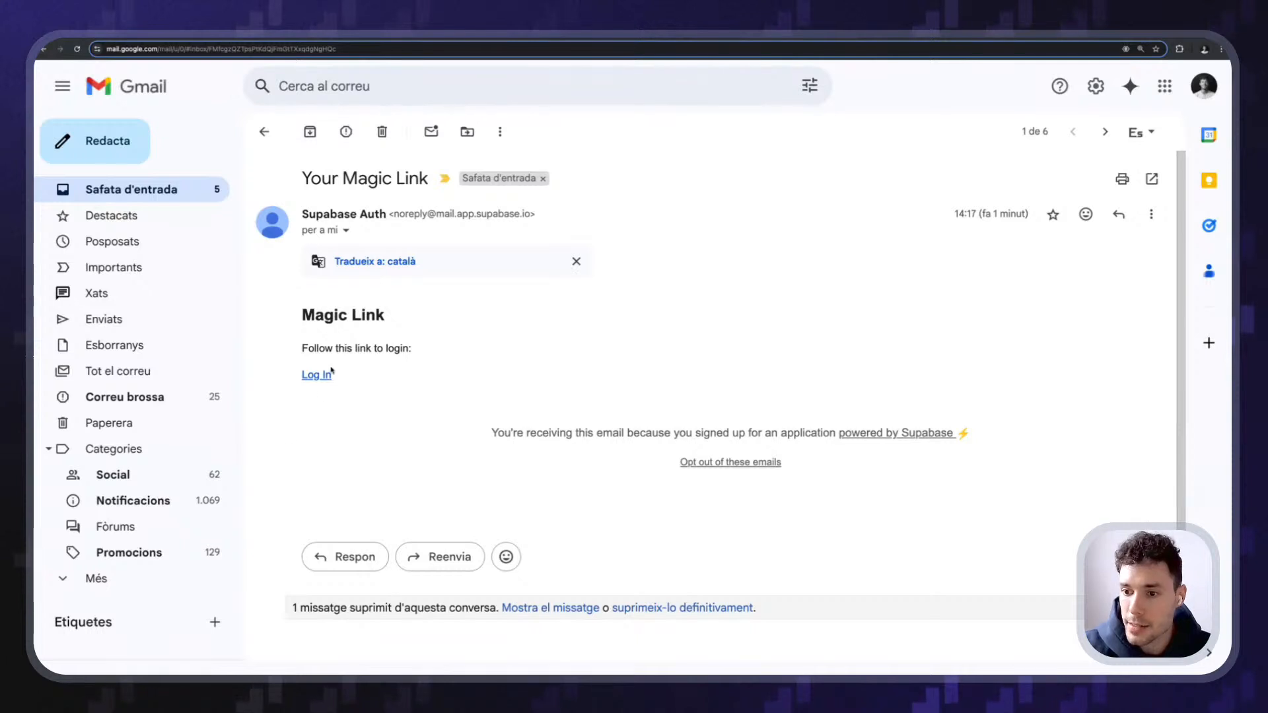
left_click(330, 374)
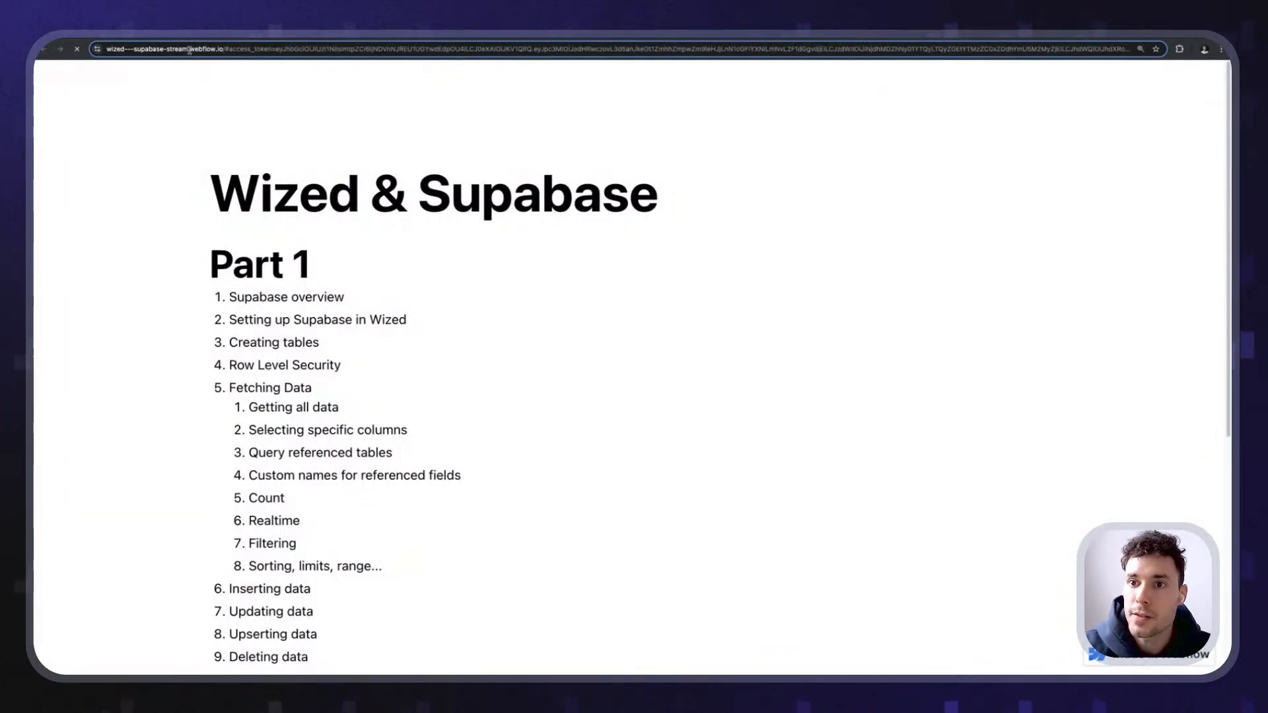
left_click(223, 48)
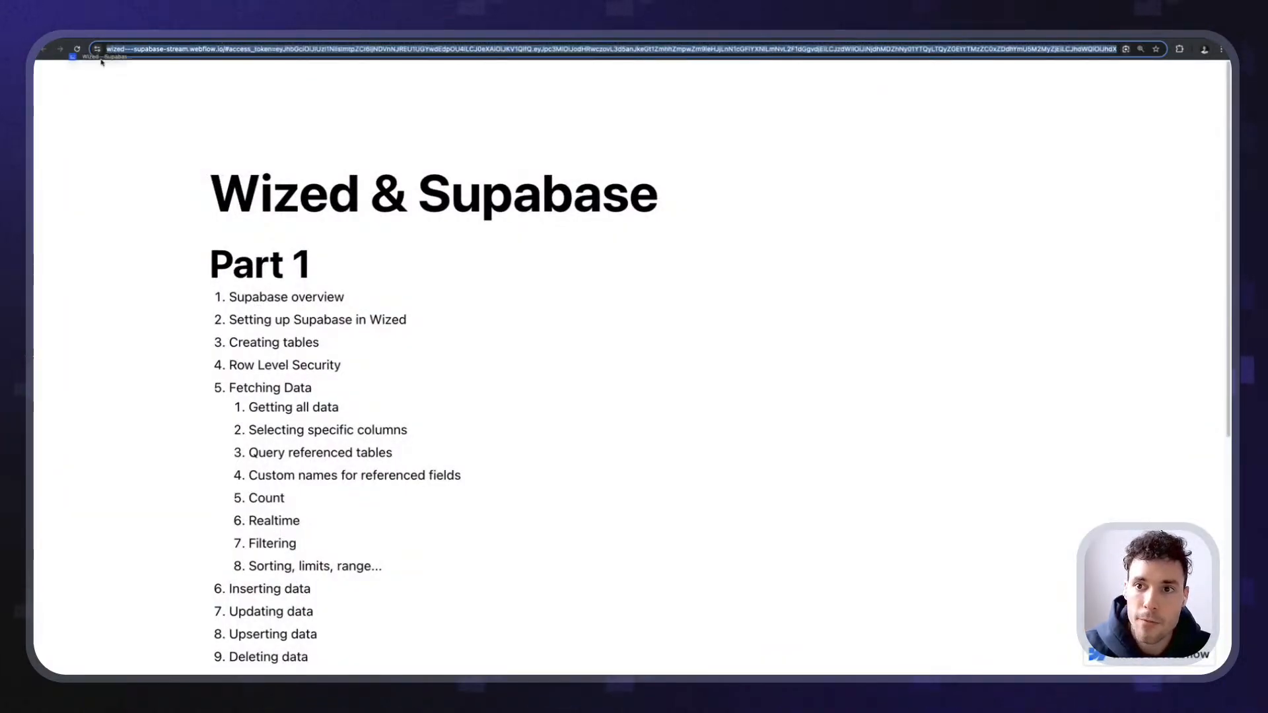
left_click(241, 93)
- Review Supabase URL Configuration, examine the access token in the URL, and open the console
key("ctrl+Tab")
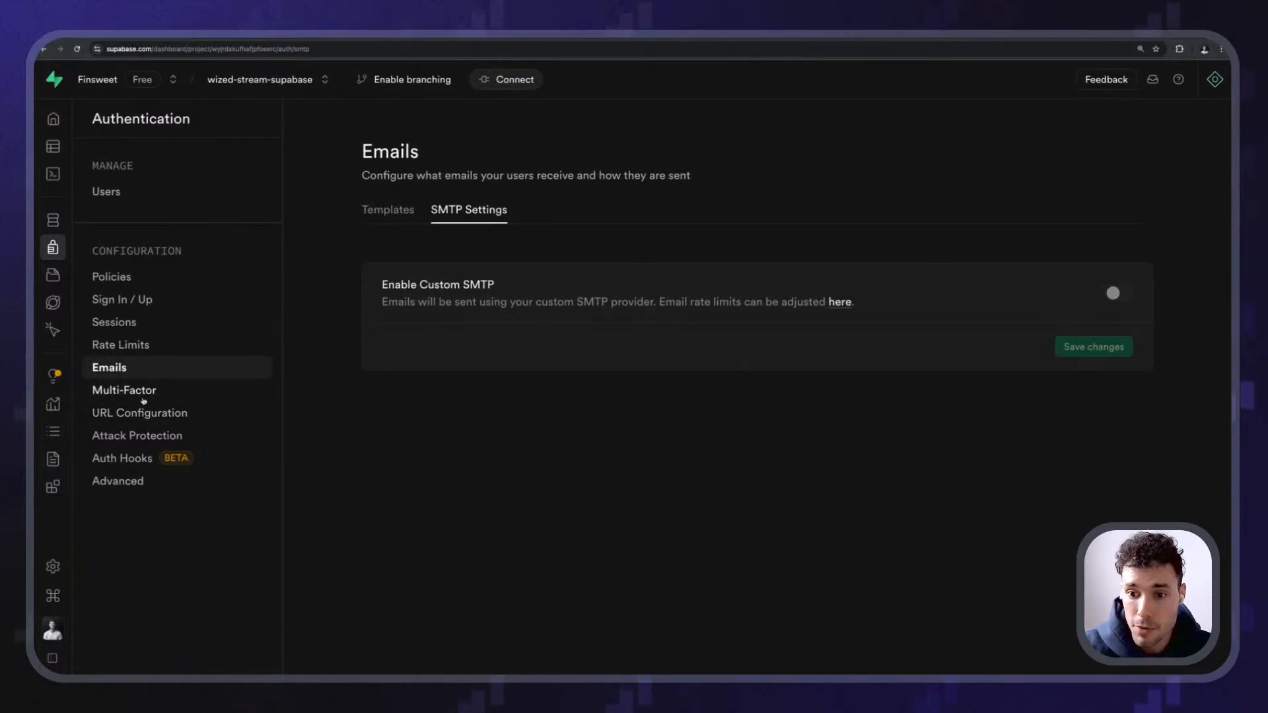
left_click(168, 414)
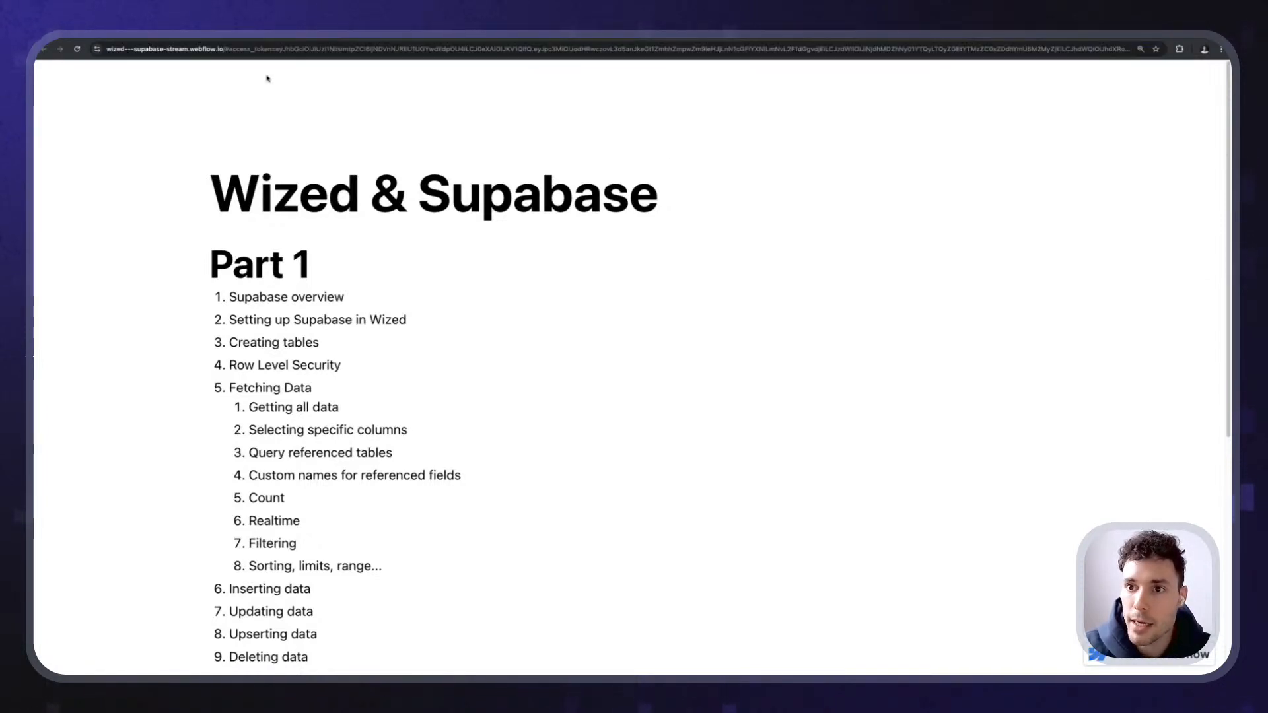
left_click_drag(222, 48, 1215, 46)
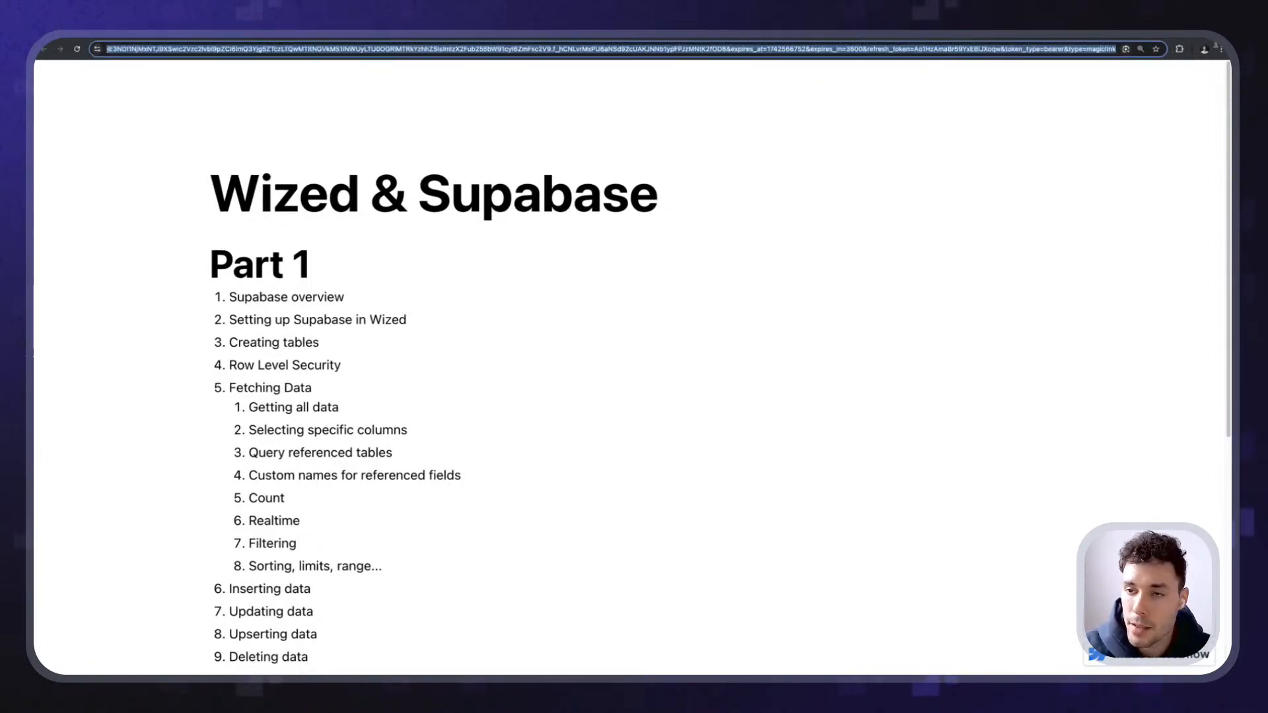
left_click(657, 256)
key("alt+super+i")
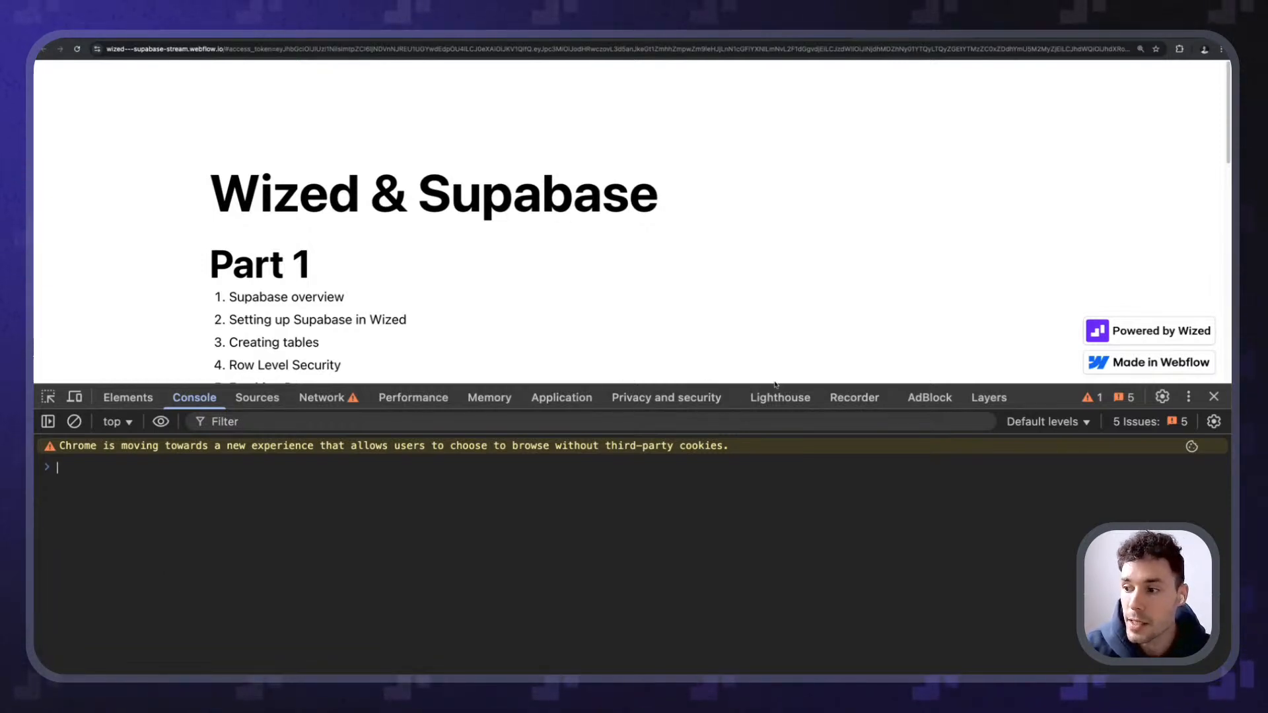
- Show the Requests list with X-Ray off and open the get_session request
left_click_drag(774, 385, 772, 432)
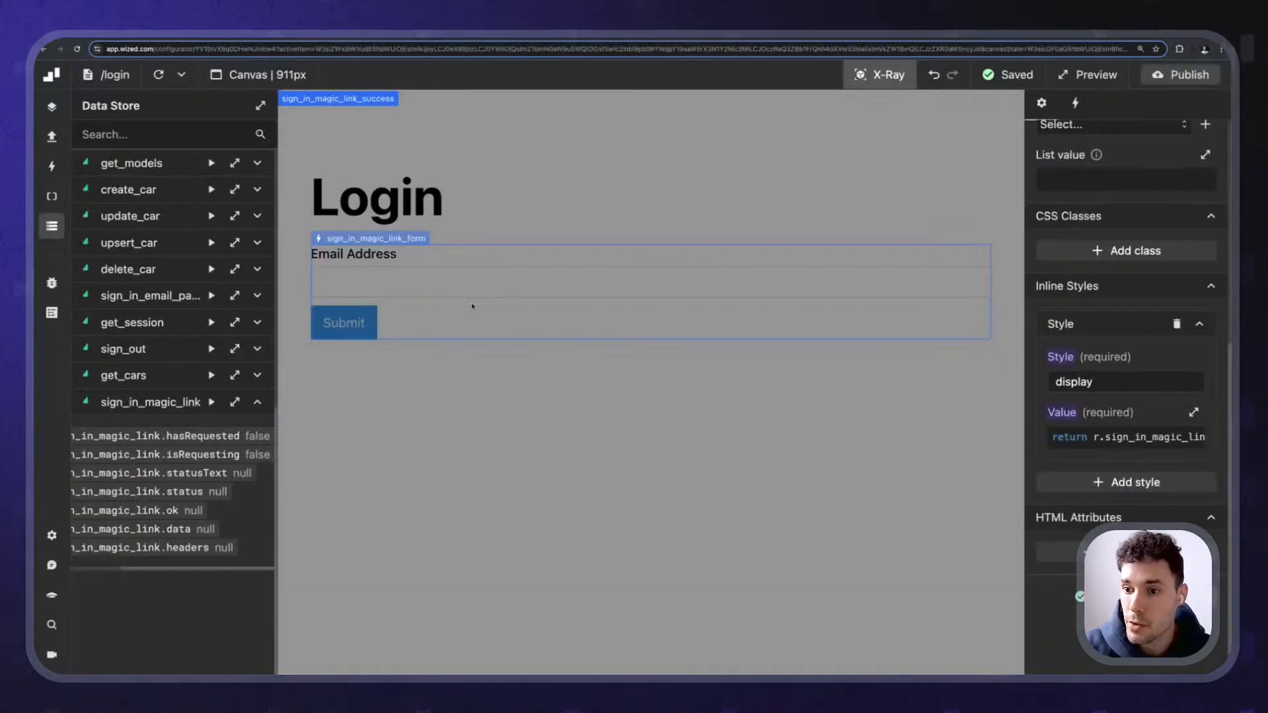
left_click(52, 136)
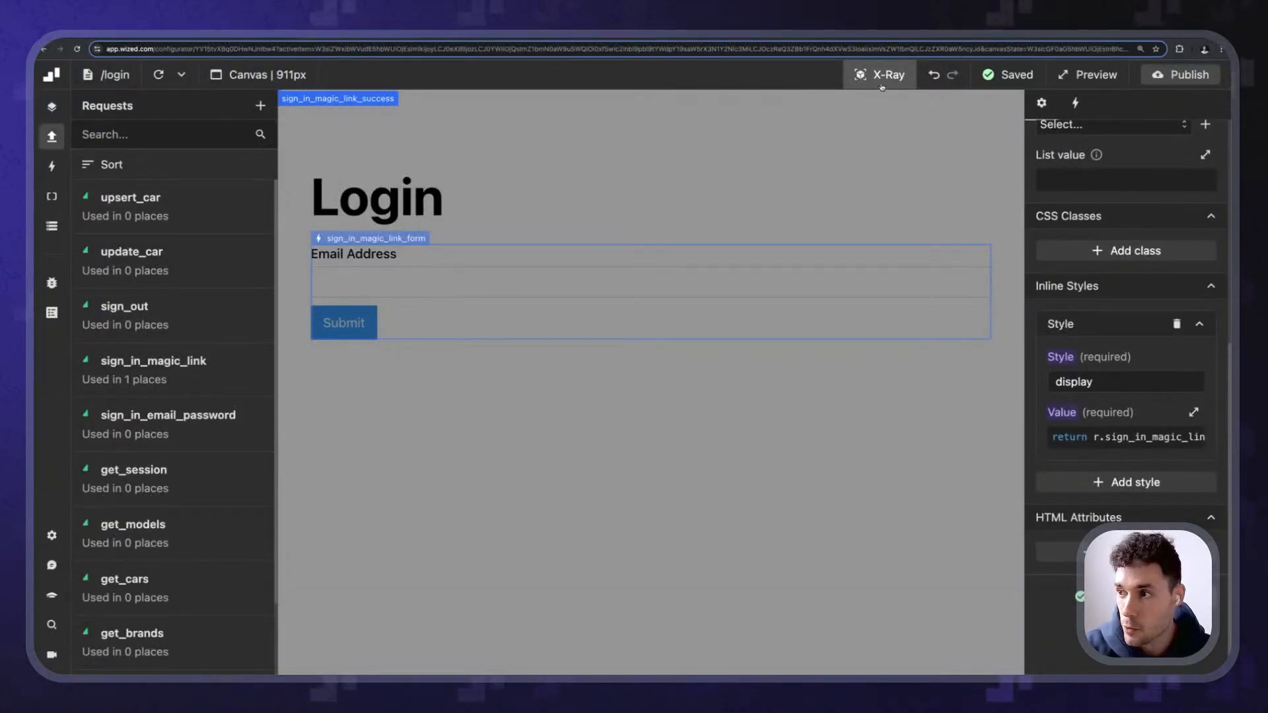
key("x")
scroll(186, 415, "down", 2)
scroll(152, 357, "up", 1)
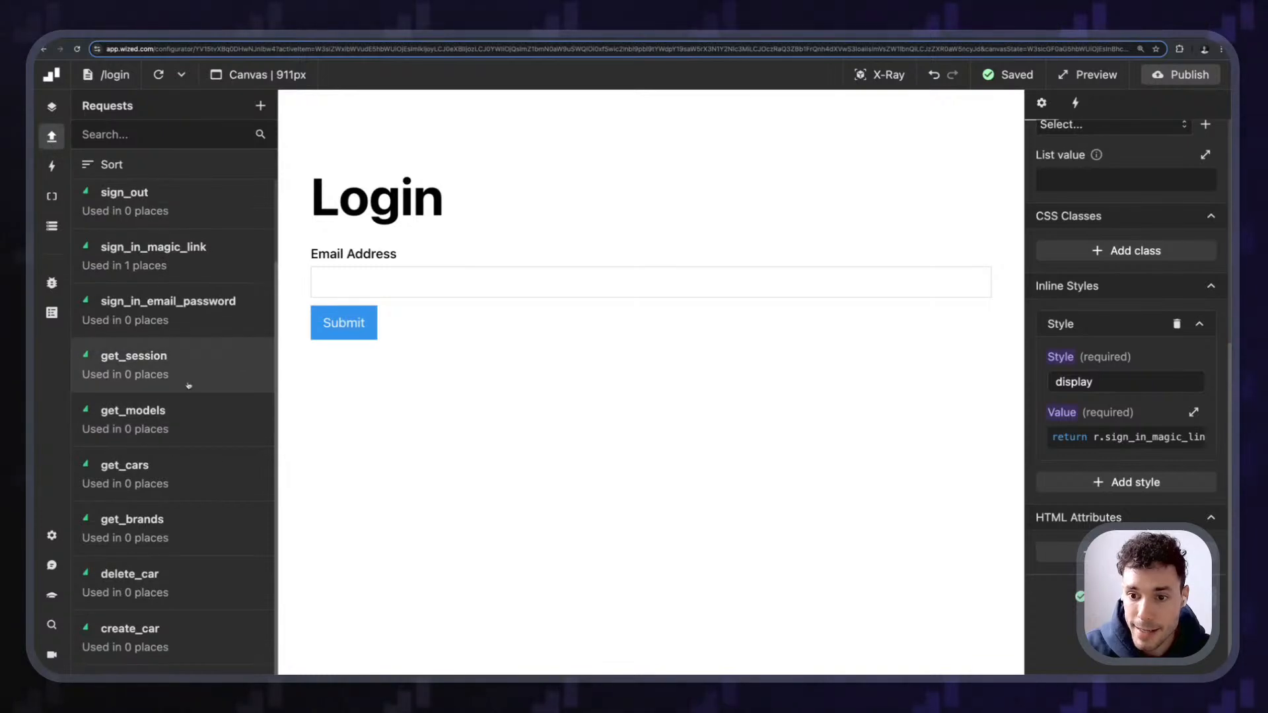
left_click(134, 357)
- Create a 'Get Session On Page Load' event that performs the get_session request when the page starts loading
scroll(218, 319, "up", 2)
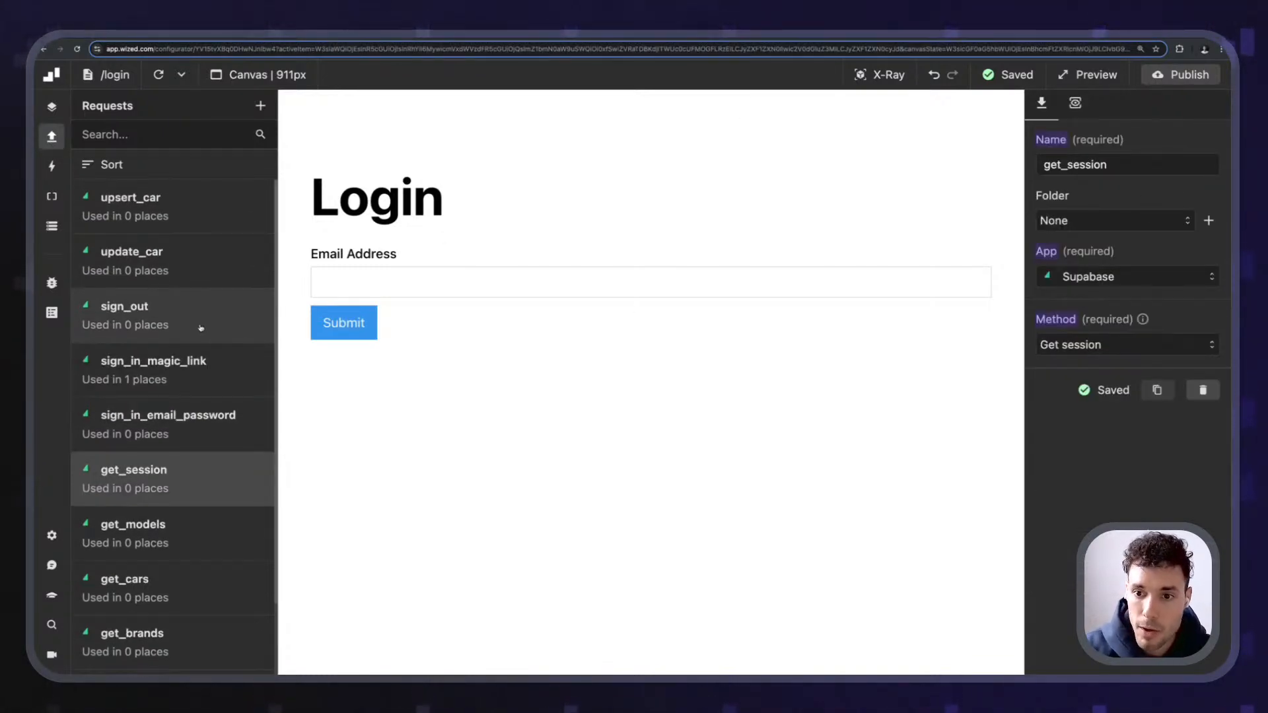
scroll(205, 344, "down", 4)
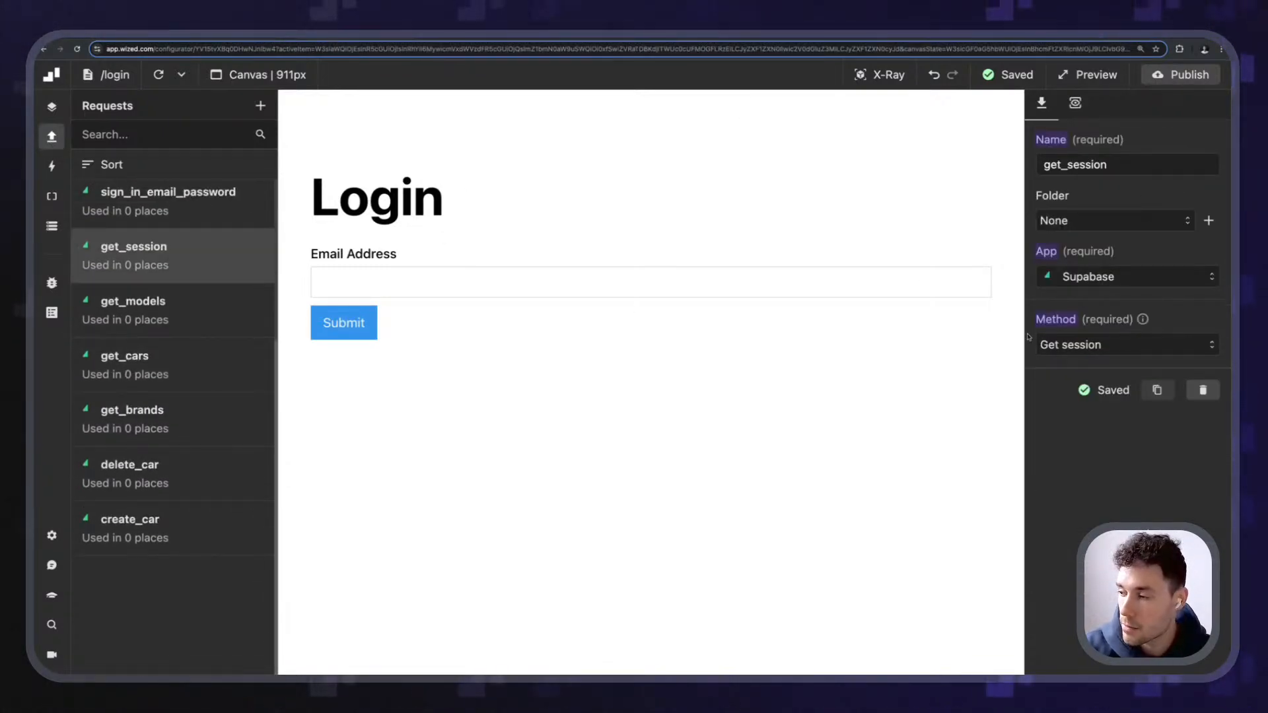
left_click(52, 166)
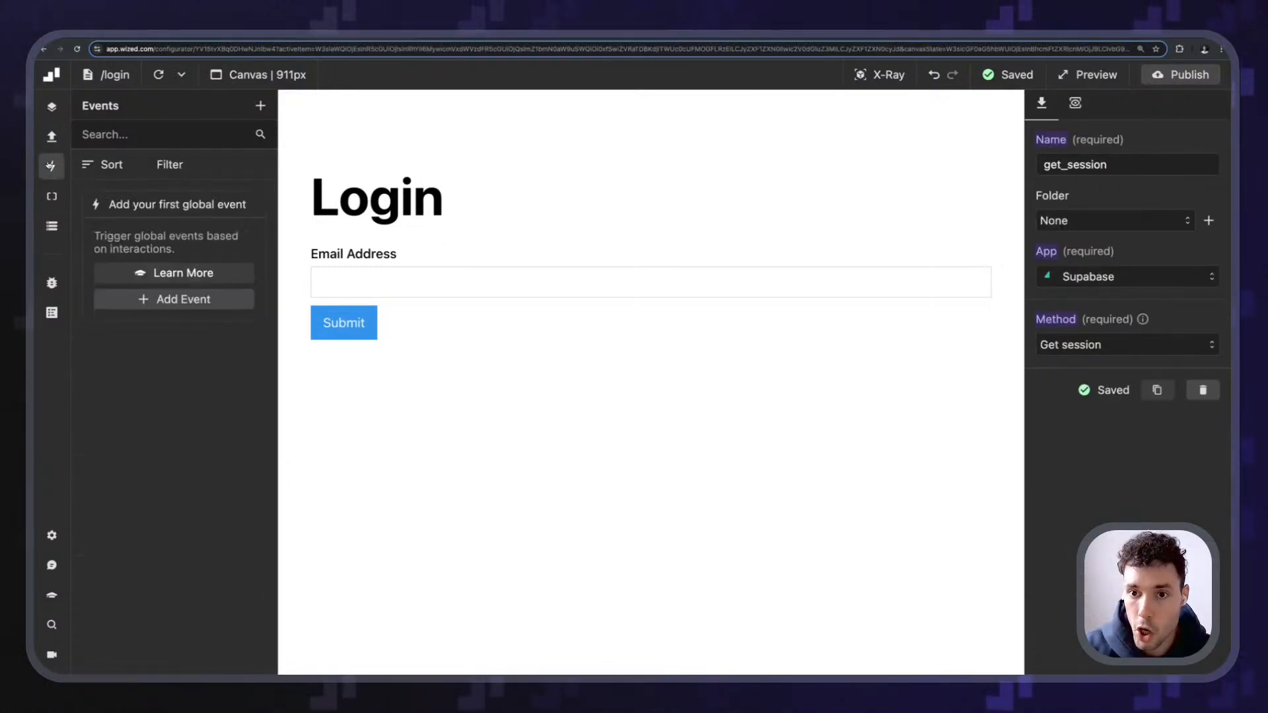
left_click(260, 107)
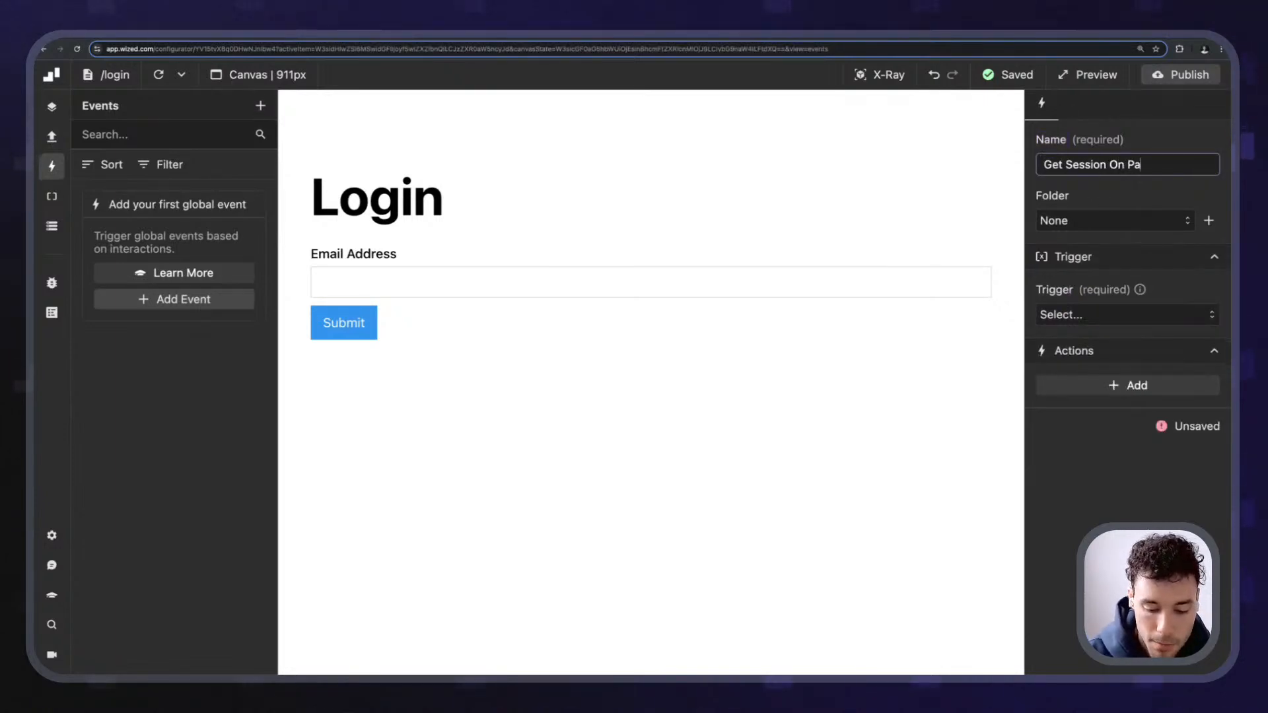
left_click(1124, 198)
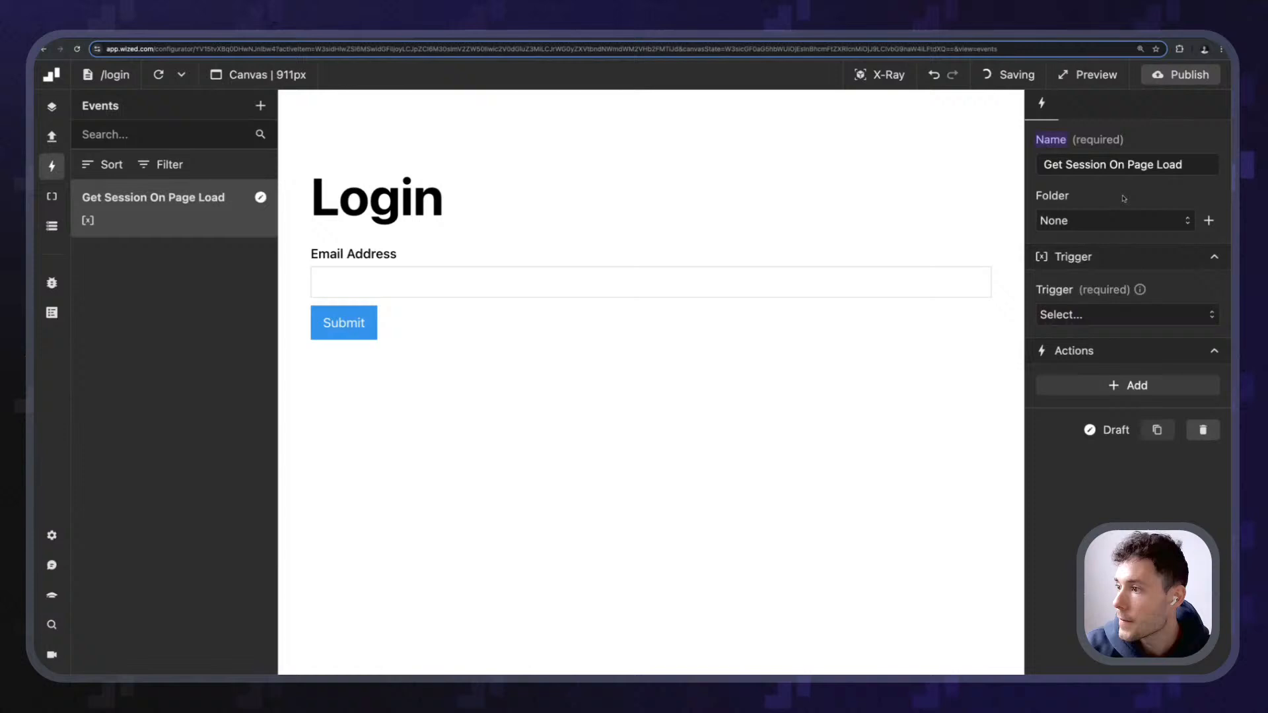
left_click(1091, 315)
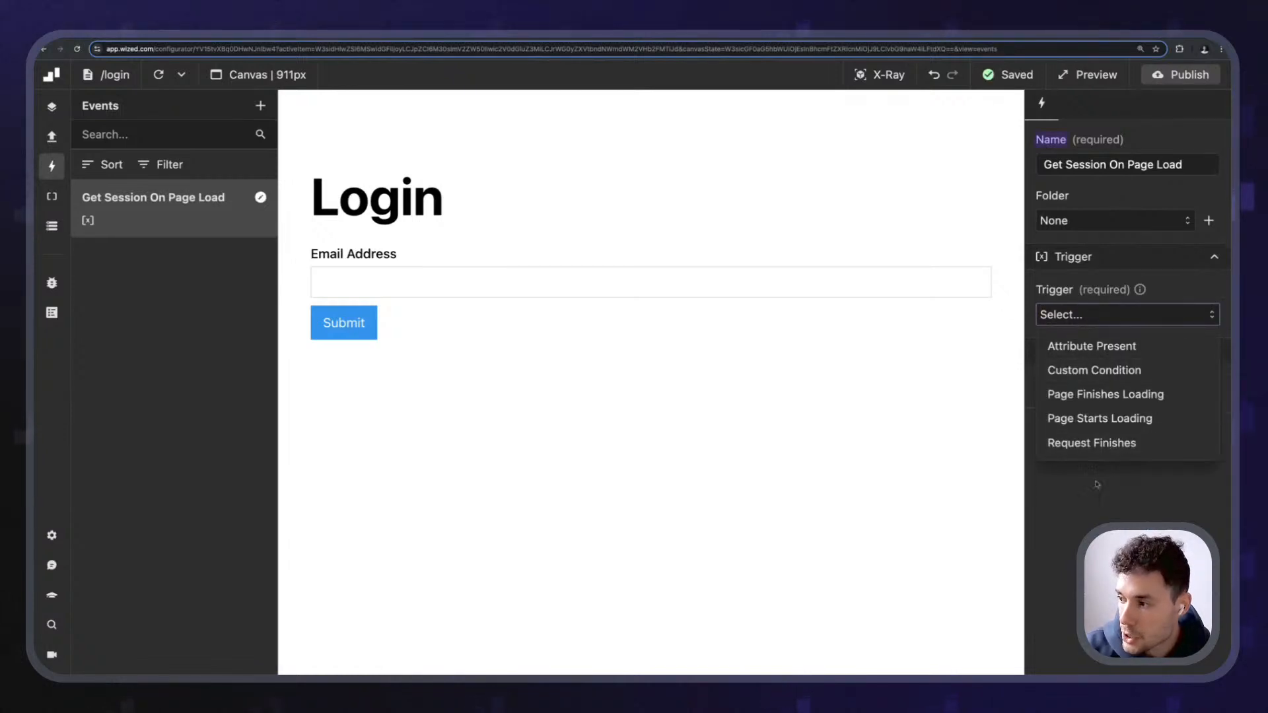
left_click(1100, 418)
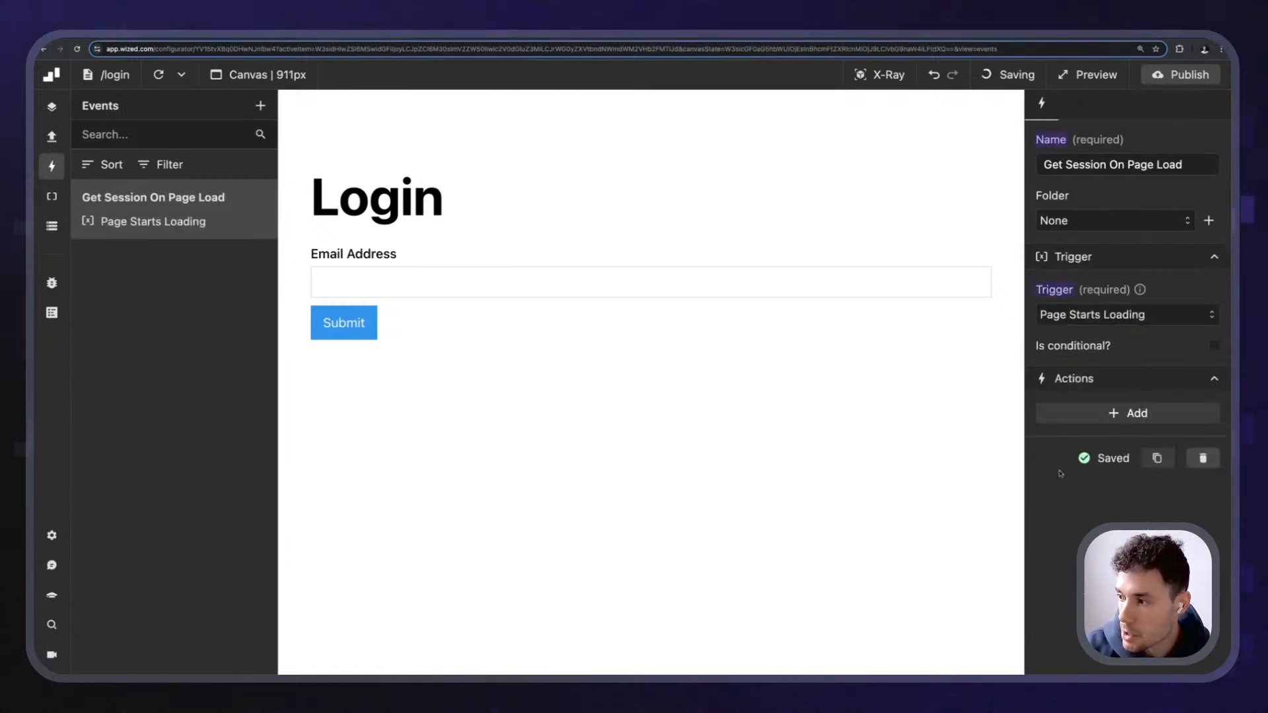
left_click(1100, 422)
left_click(1123, 473)
left_click(1097, 527)
left_click(1126, 530)
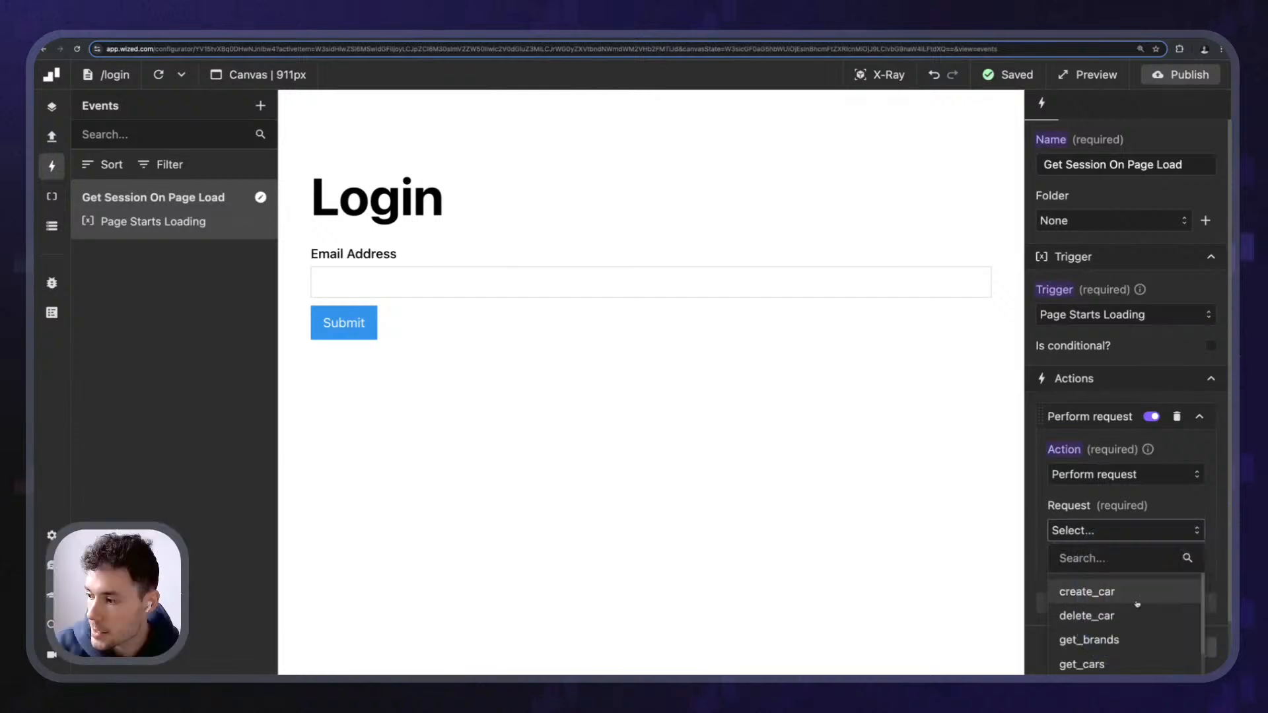
scroll(1137, 604, "down", 5)
left_click(1096, 521)
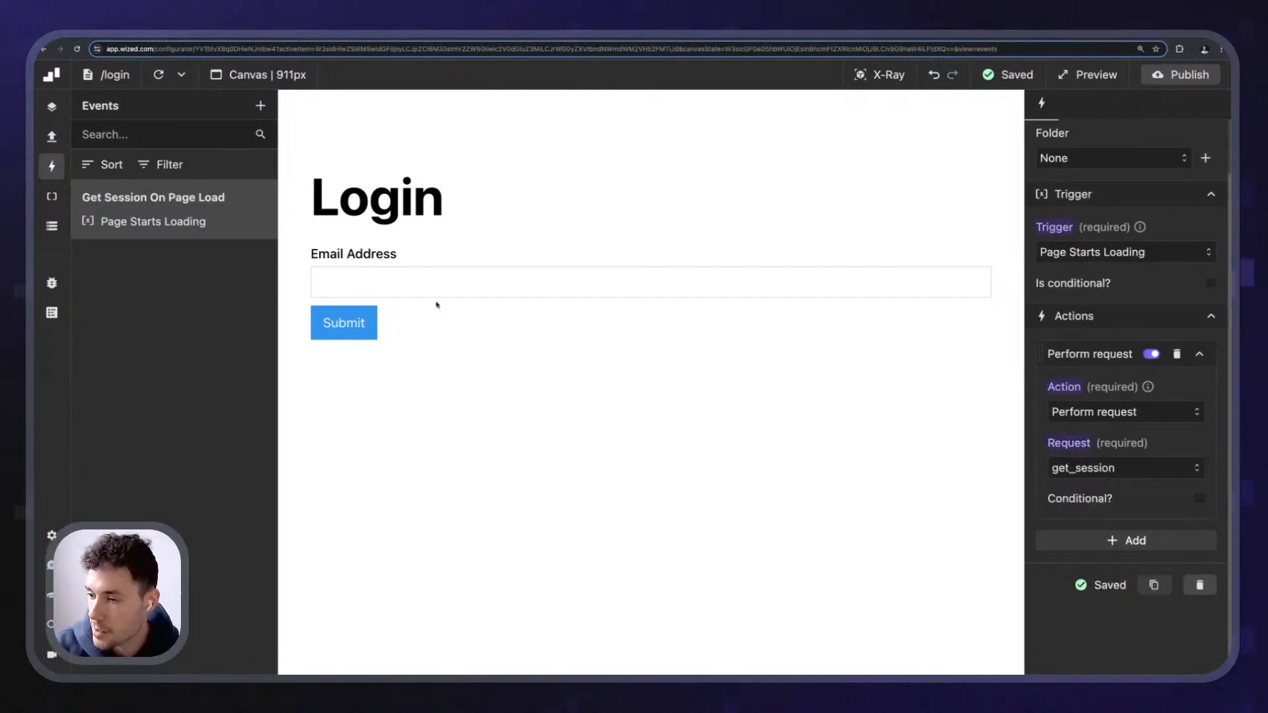
- Close the Events panel and switch to the index page in Wized
left_click(52, 166)
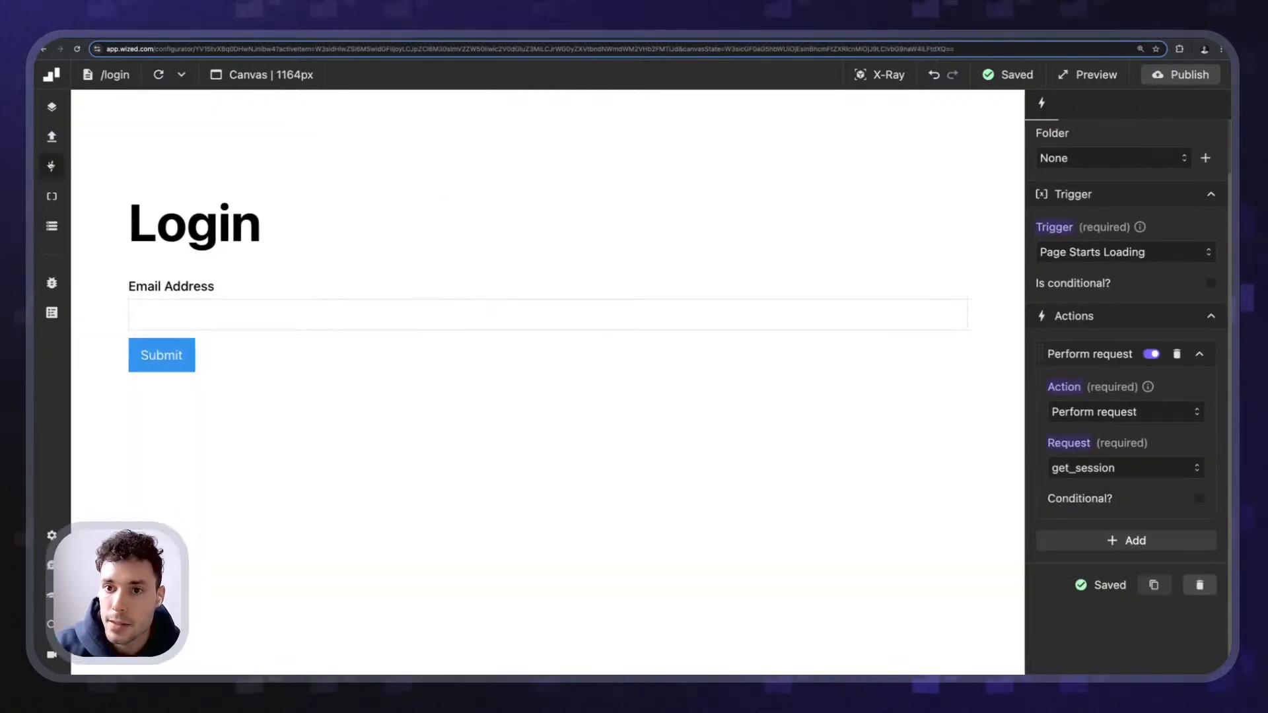
left_click(115, 74)
left_click(132, 167)
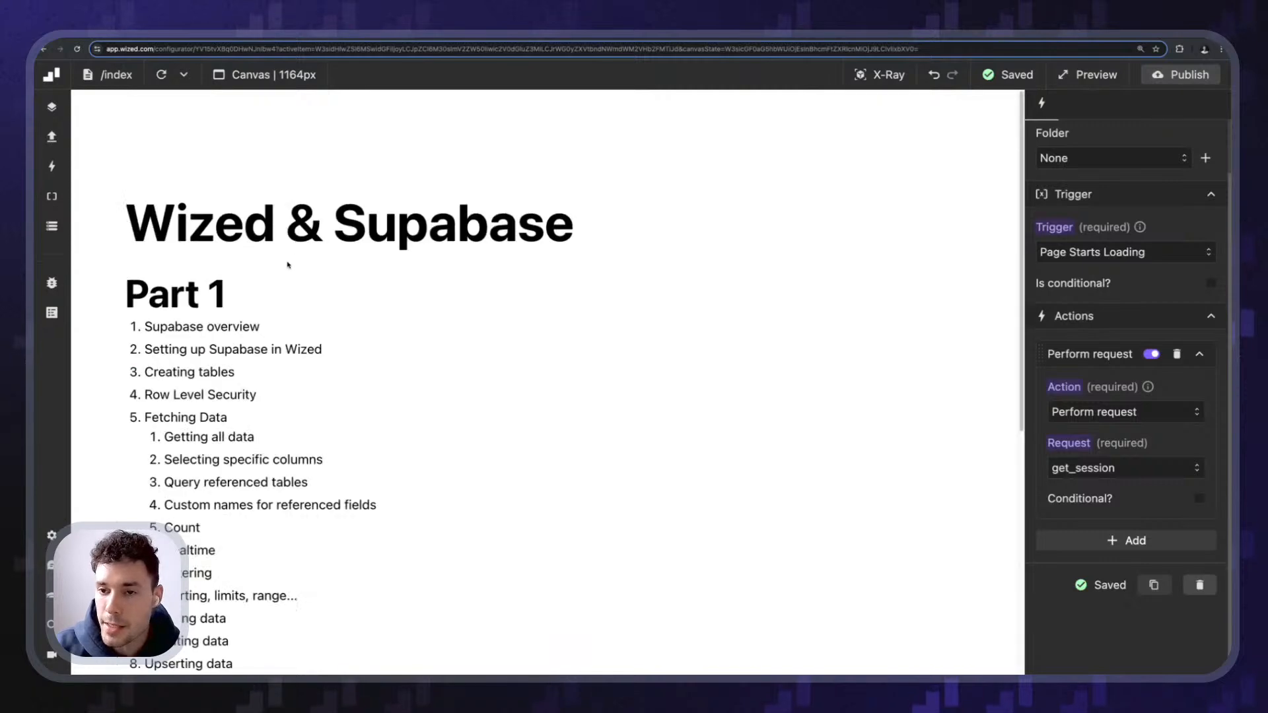
scroll(264, 314, "down", 6)
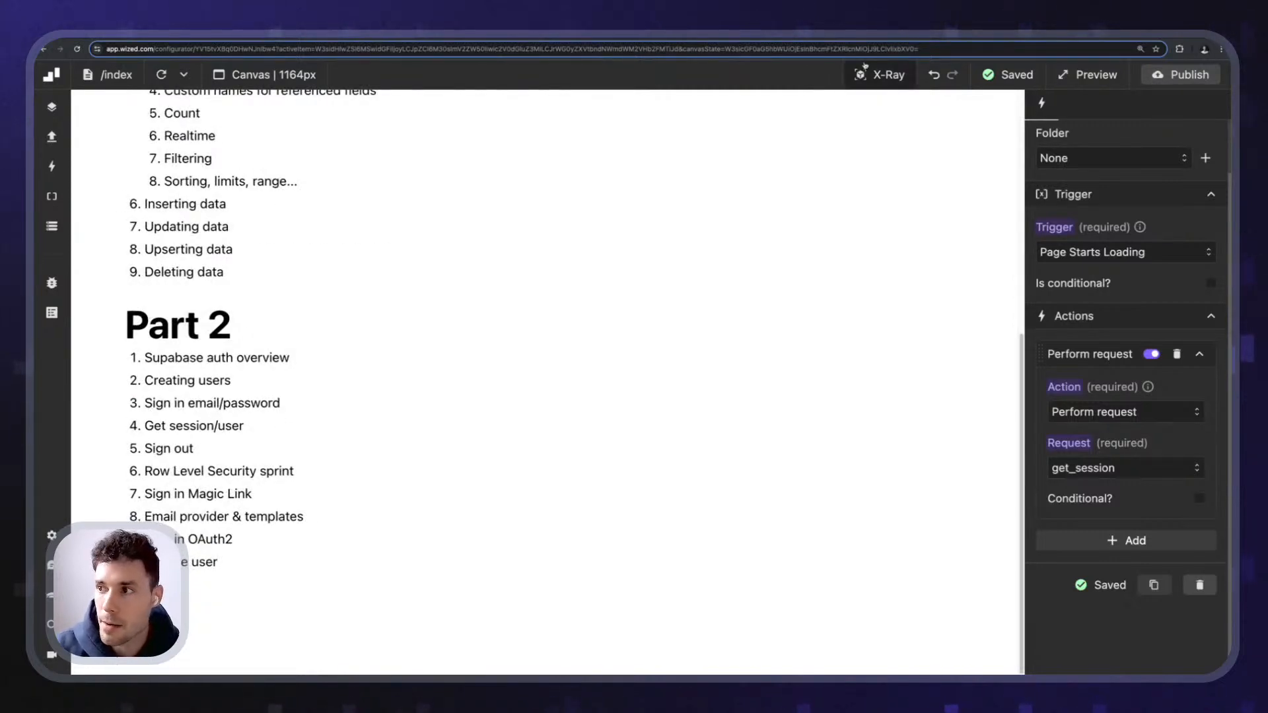
scroll(530, 271, "up", 6)
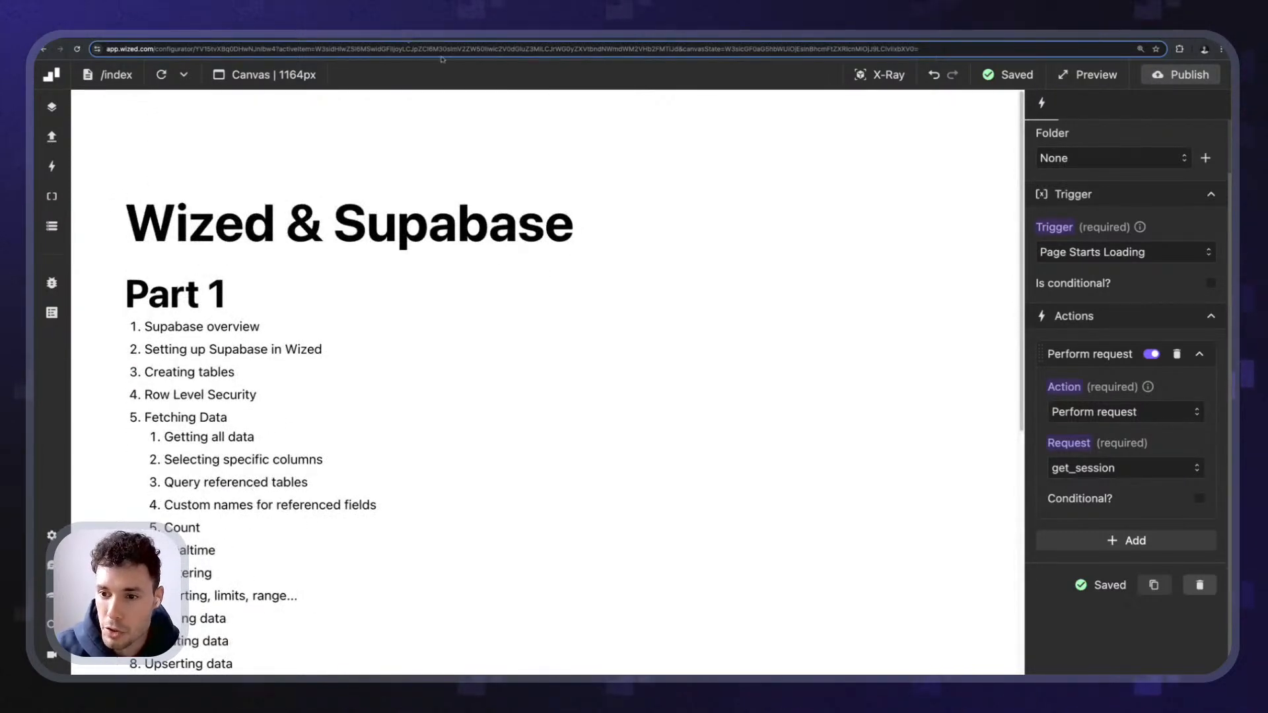
scroll(425, 181, "down", 5)
scroll(424, 181, "up", 5)
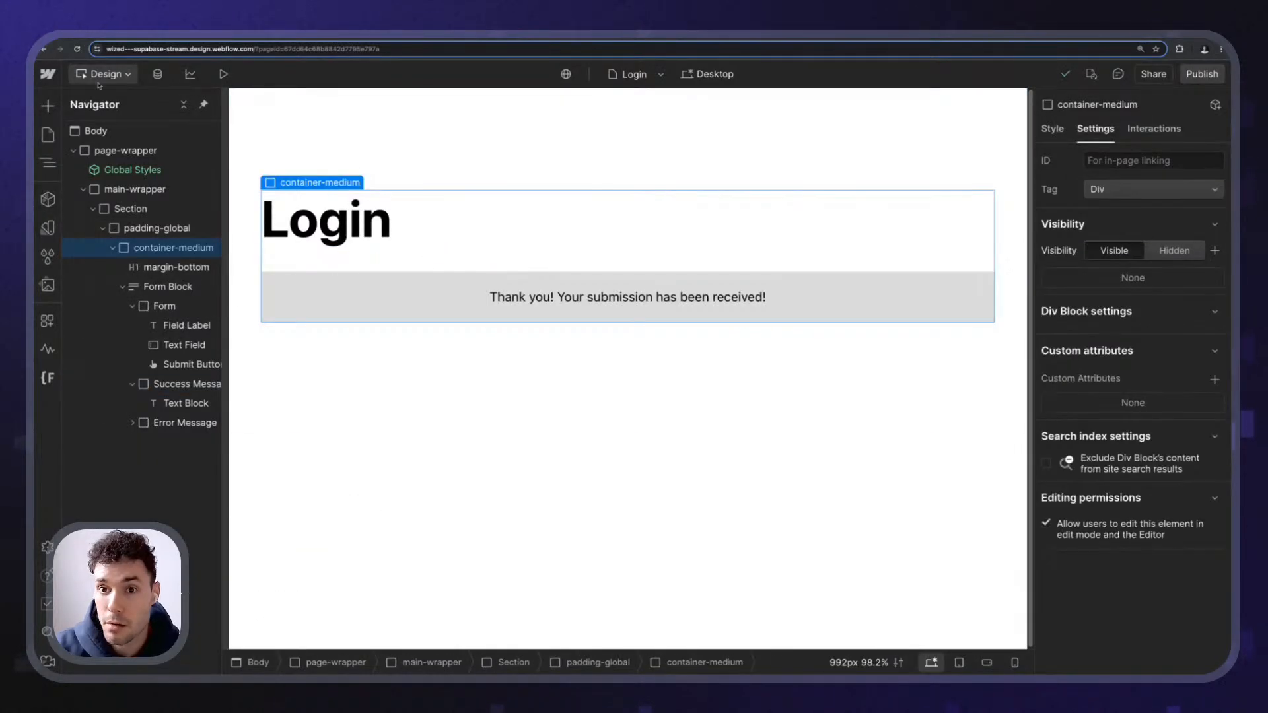
- Open the Home page in Webflow and duplicate its content section
left_click(99, 76)
key("p")
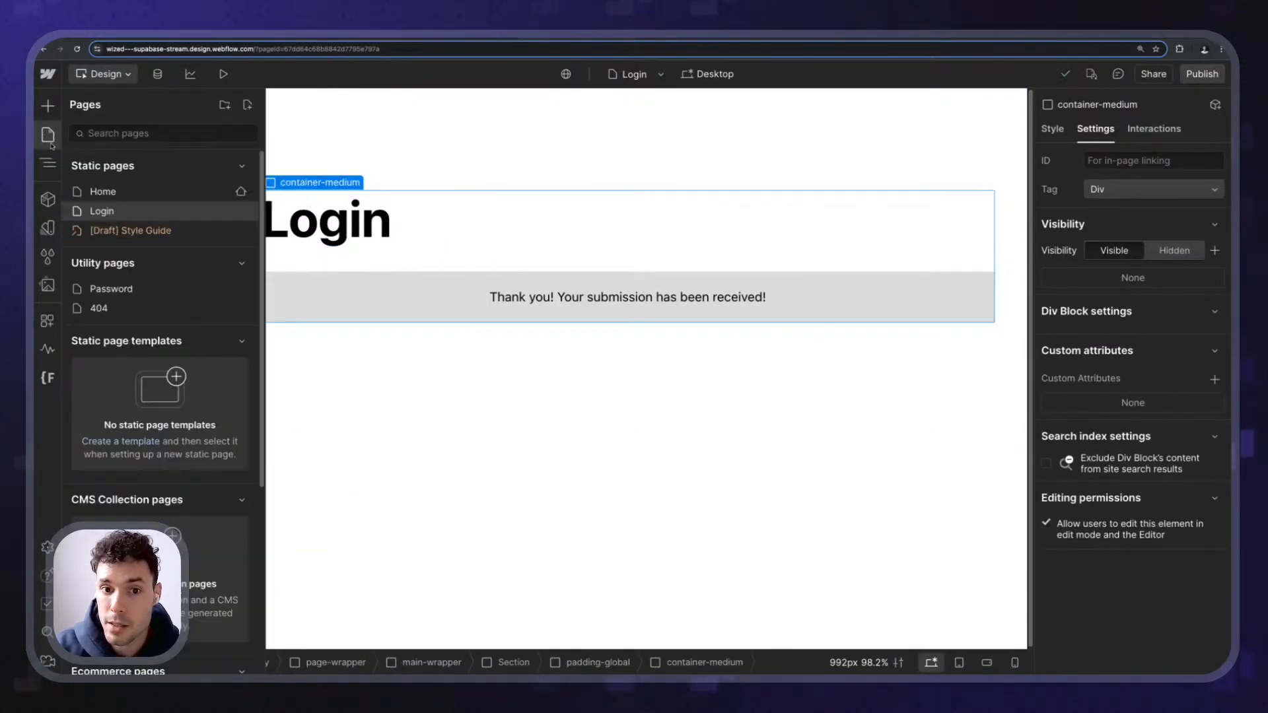
left_click(141, 193)
scroll(421, 289, "down", 5)
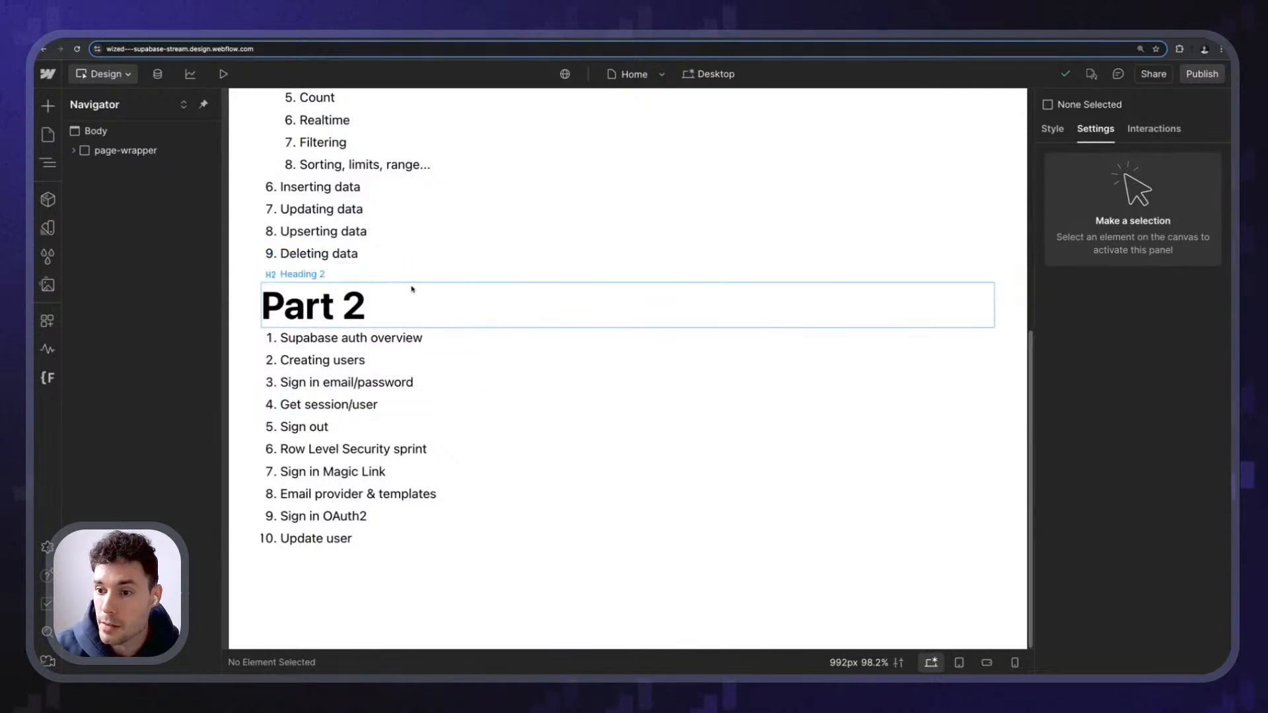
left_click(402, 258)
left_click(397, 275)
left_click(123, 267)
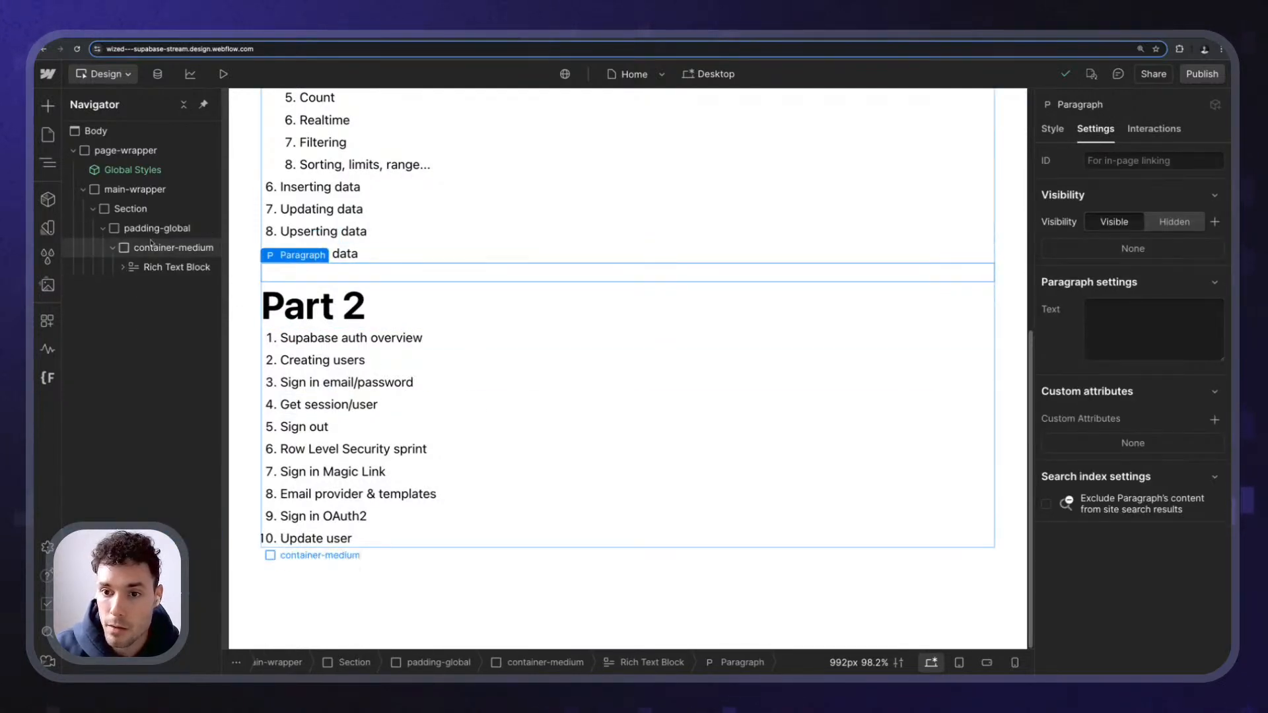
left_click(150, 246)
left_click(144, 210)
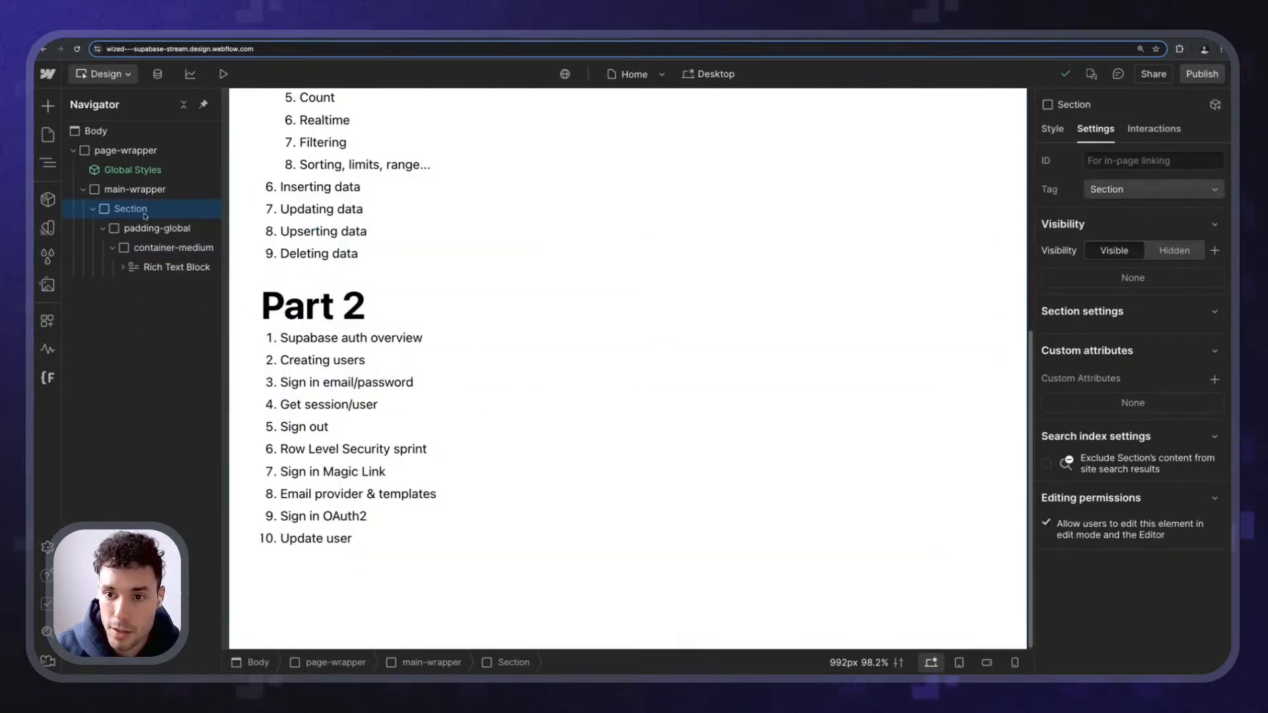
key("ctrl+d")
- Delete the copied section's Rich Text Block and select its empty container
left_click(354, 386)
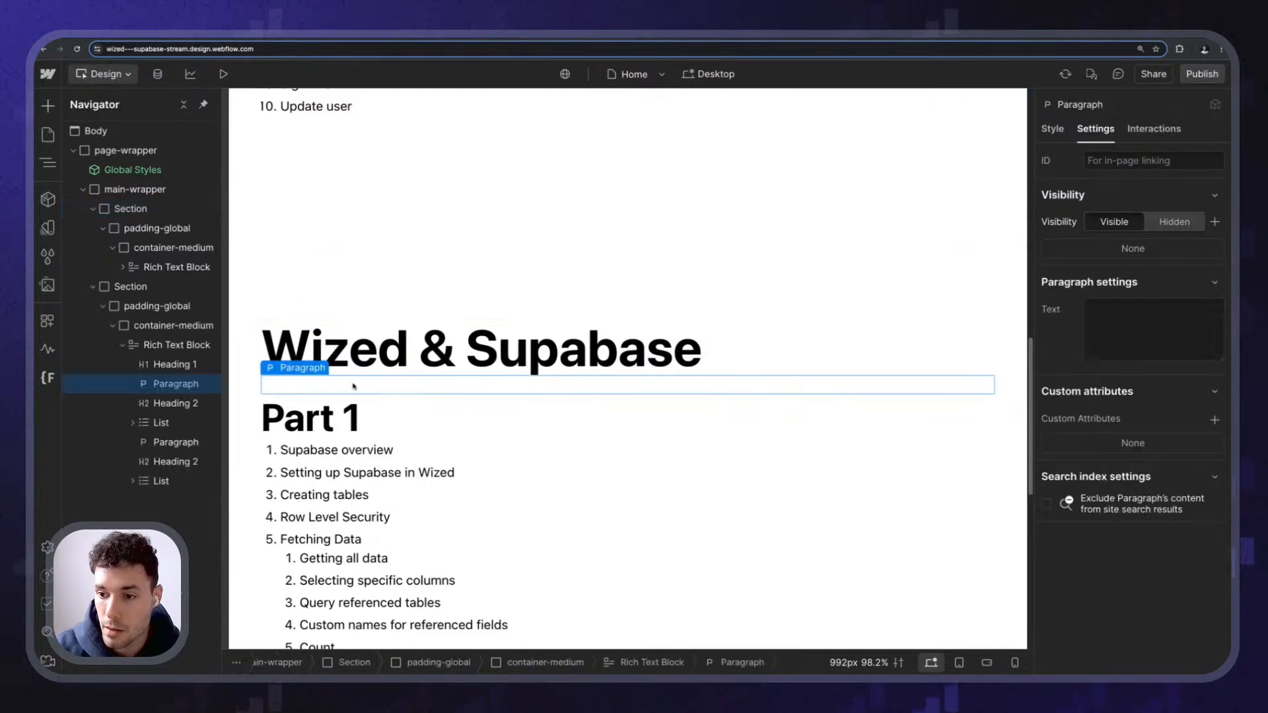
double_click(353, 387)
key("ctrl+a")
key("BackSpace")
key("Escape")
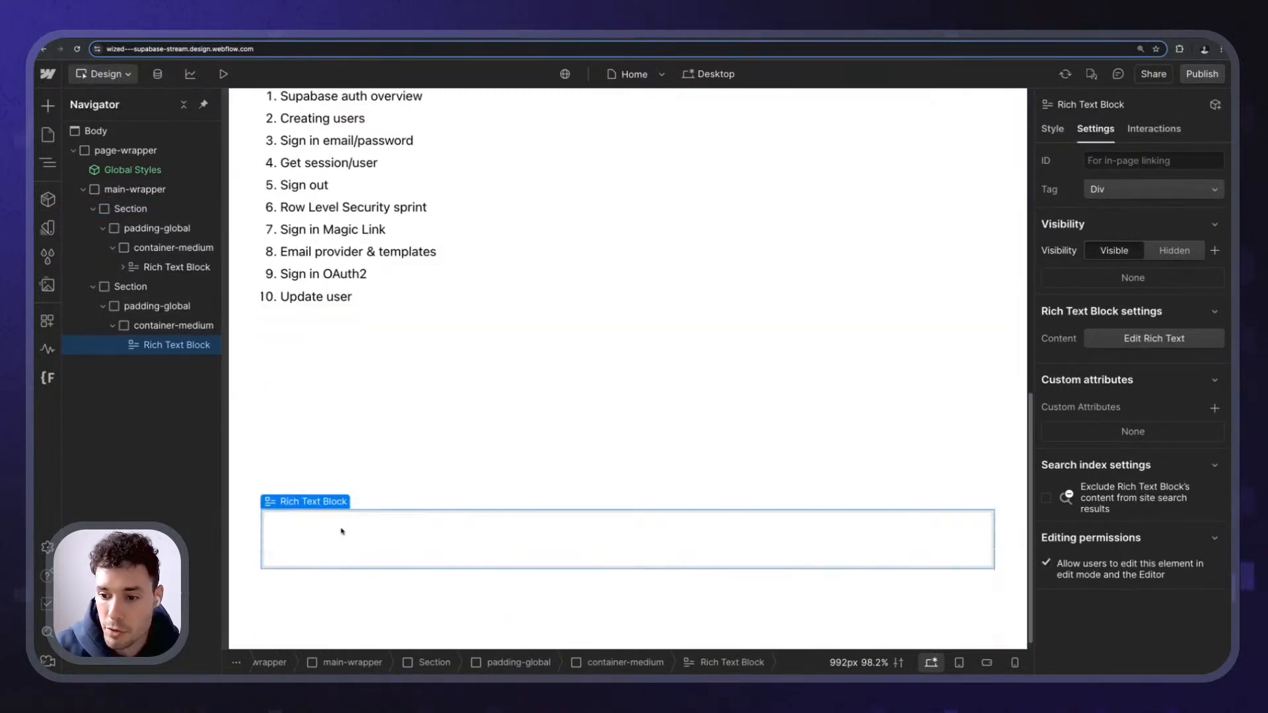
key("Delete")
left_click(342, 539)
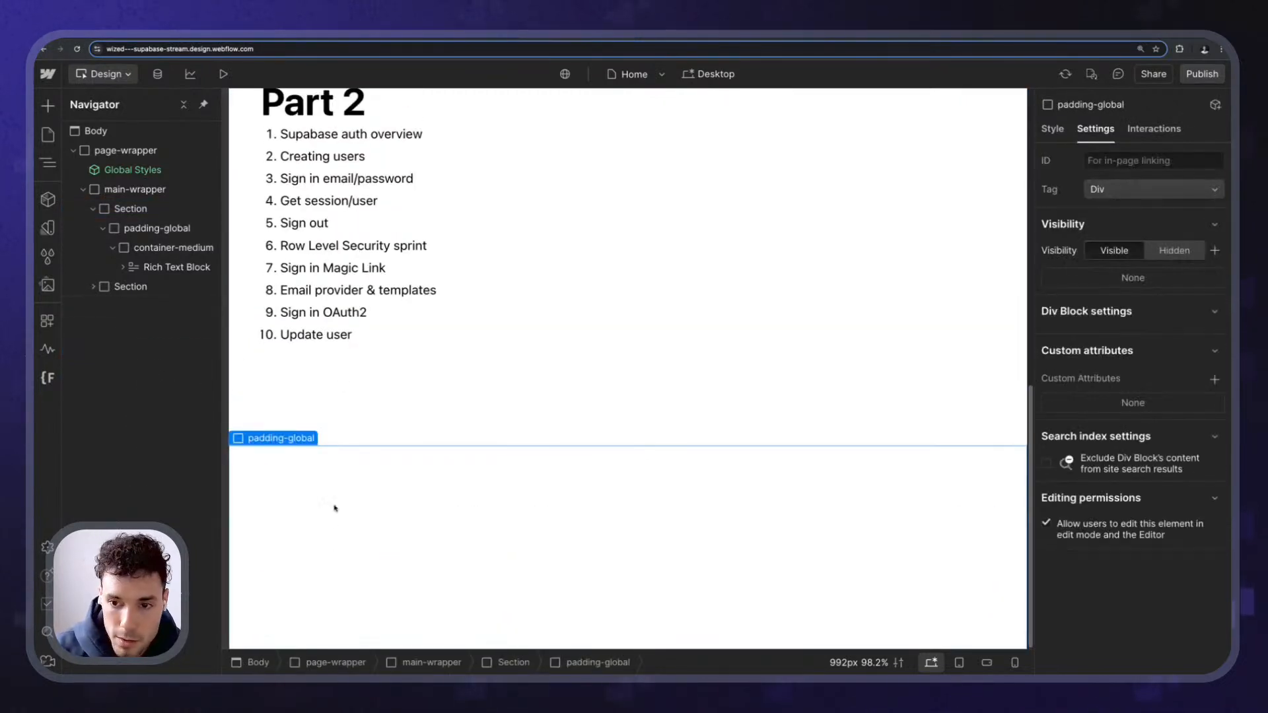
left_click(93, 288)
left_click(104, 305)
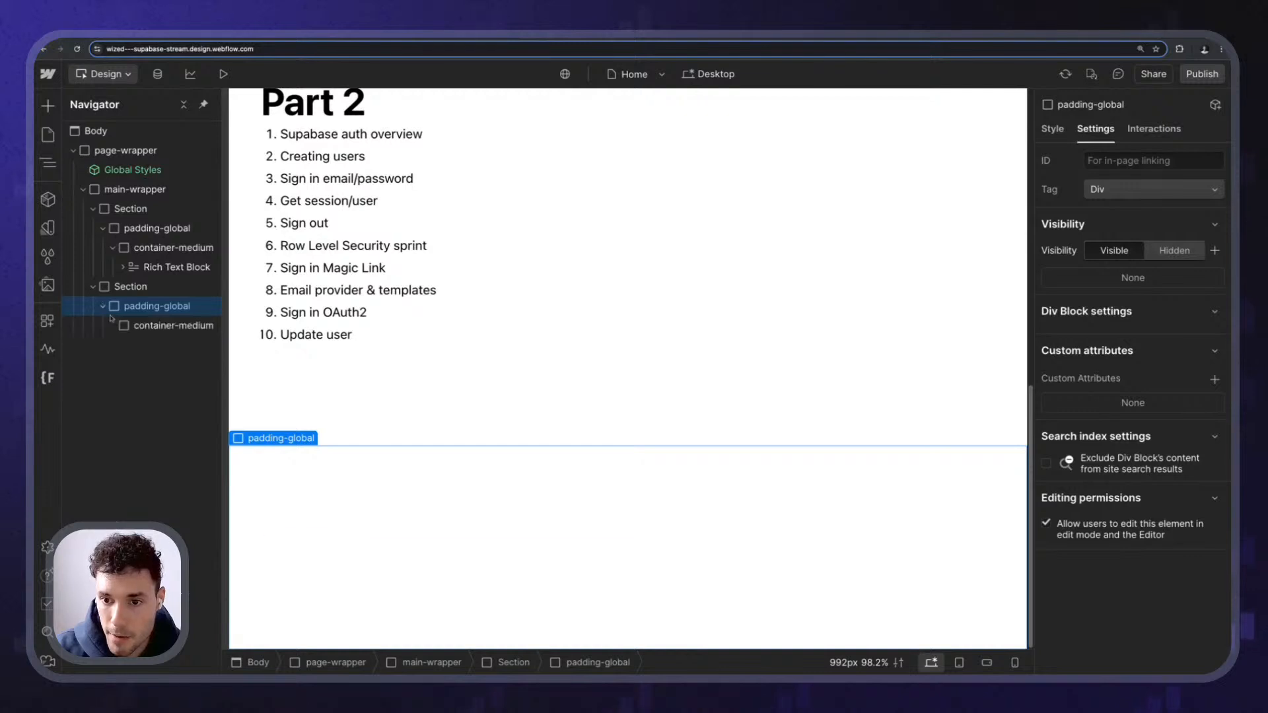
left_click(123, 326)
- Insert a Paragraph reading 'User info here' into the new section's container
key("super+k")
type("para")
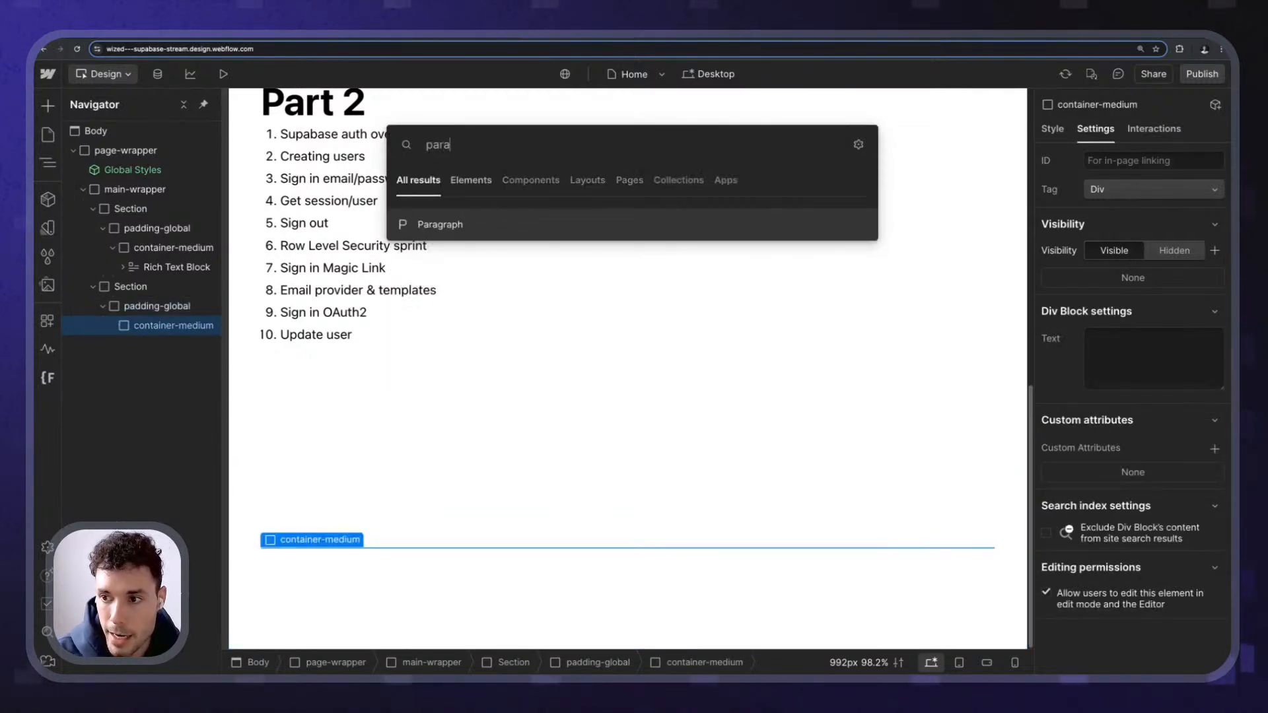
key("Return")
key("Return")
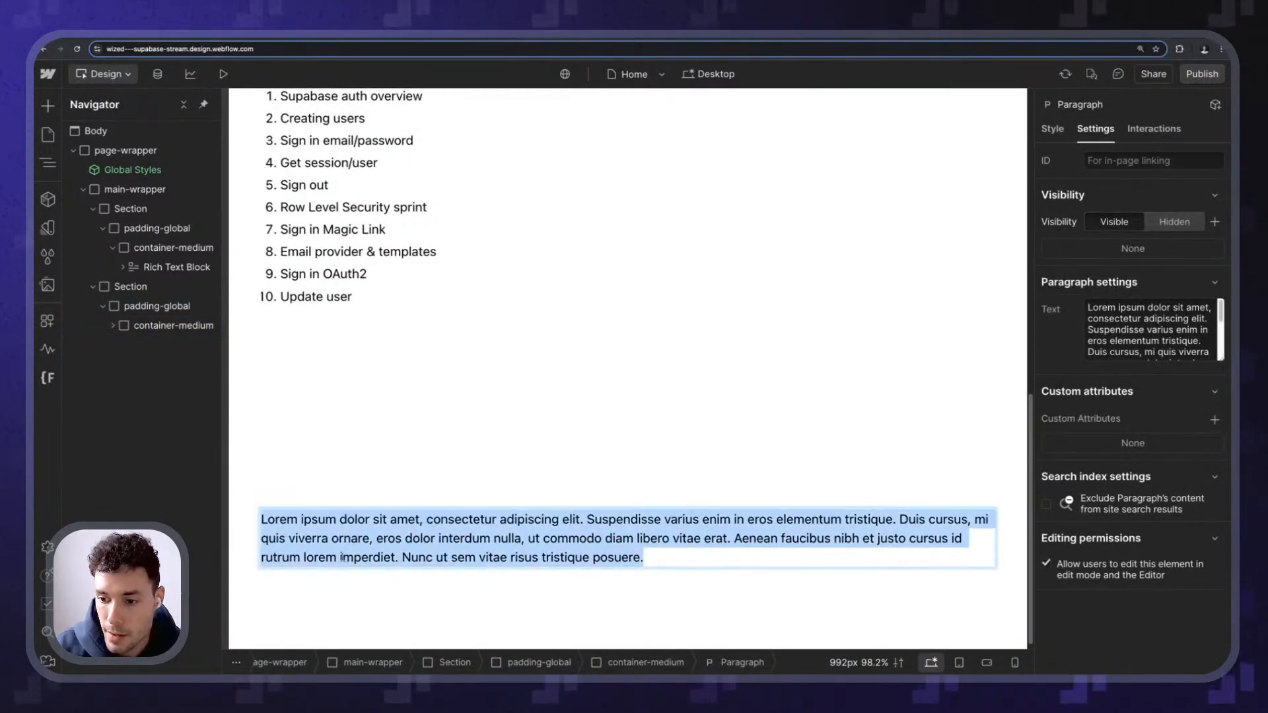
type("User info here")
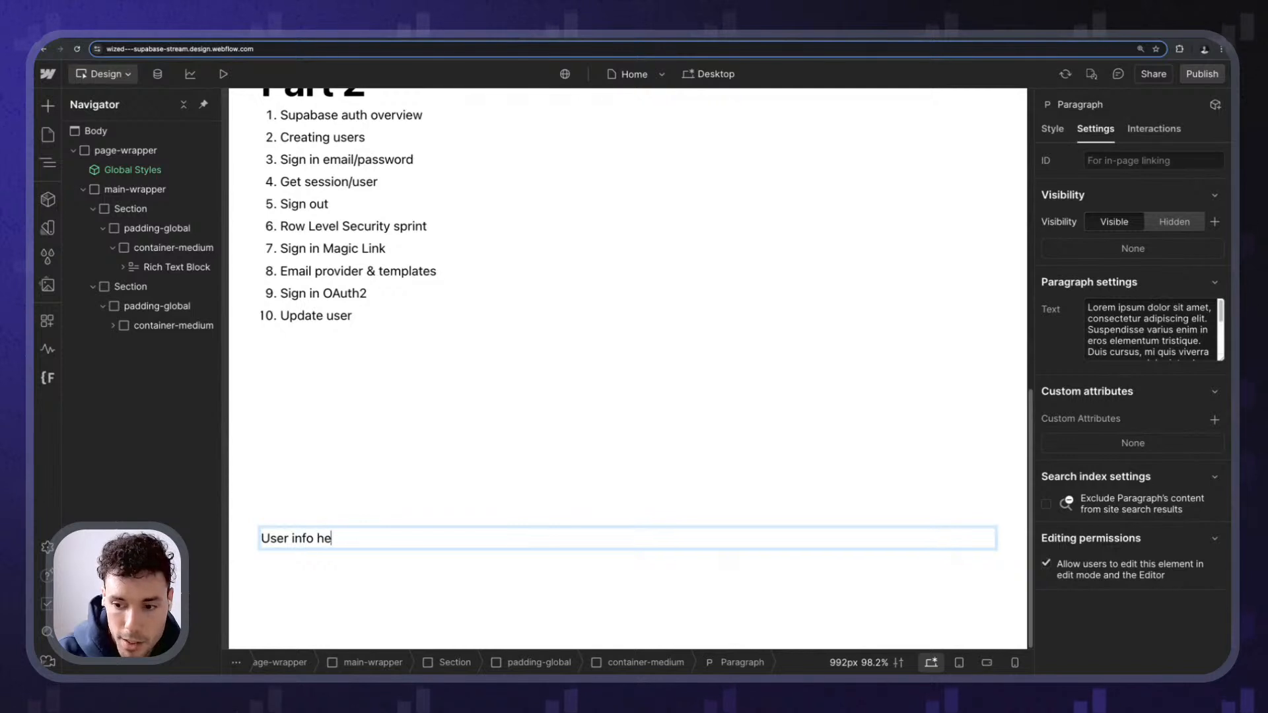
left_click(368, 552)
left_click(370, 540)
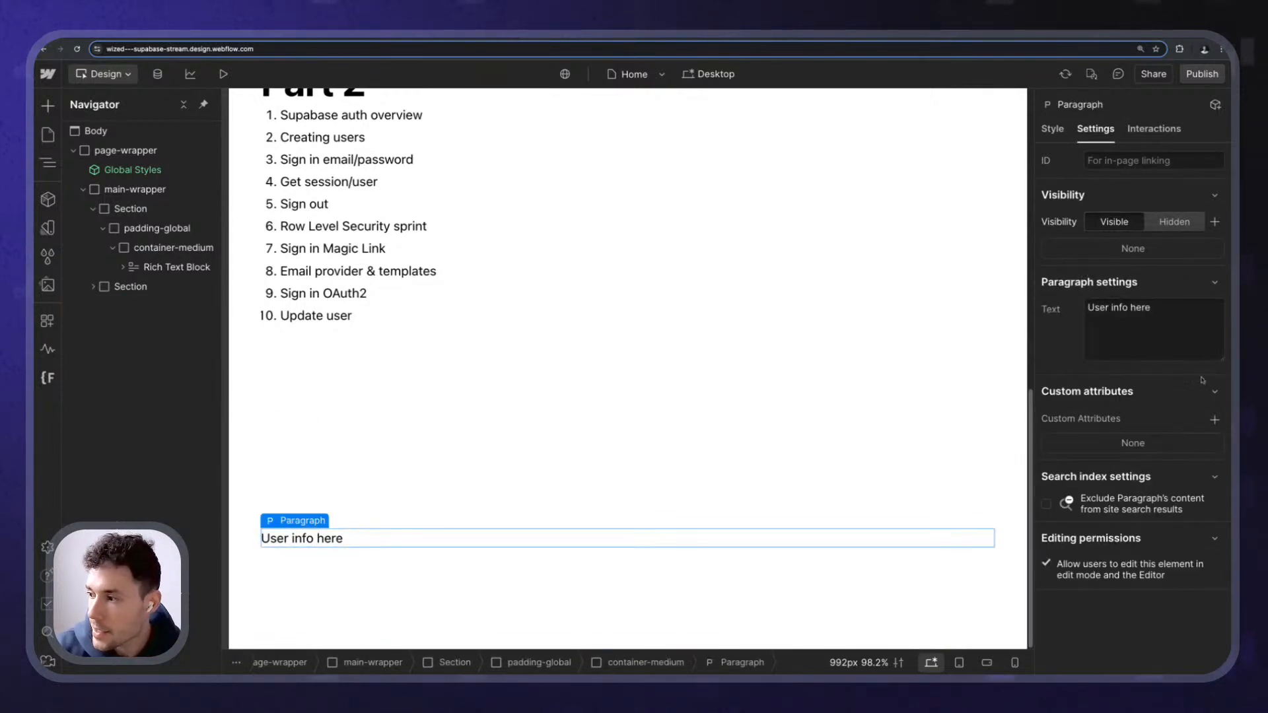
- Give the paragraph custom attribute wized="user_info" and publish the site to staging
left_click(1214, 420)
type("wized")
key("Tab")
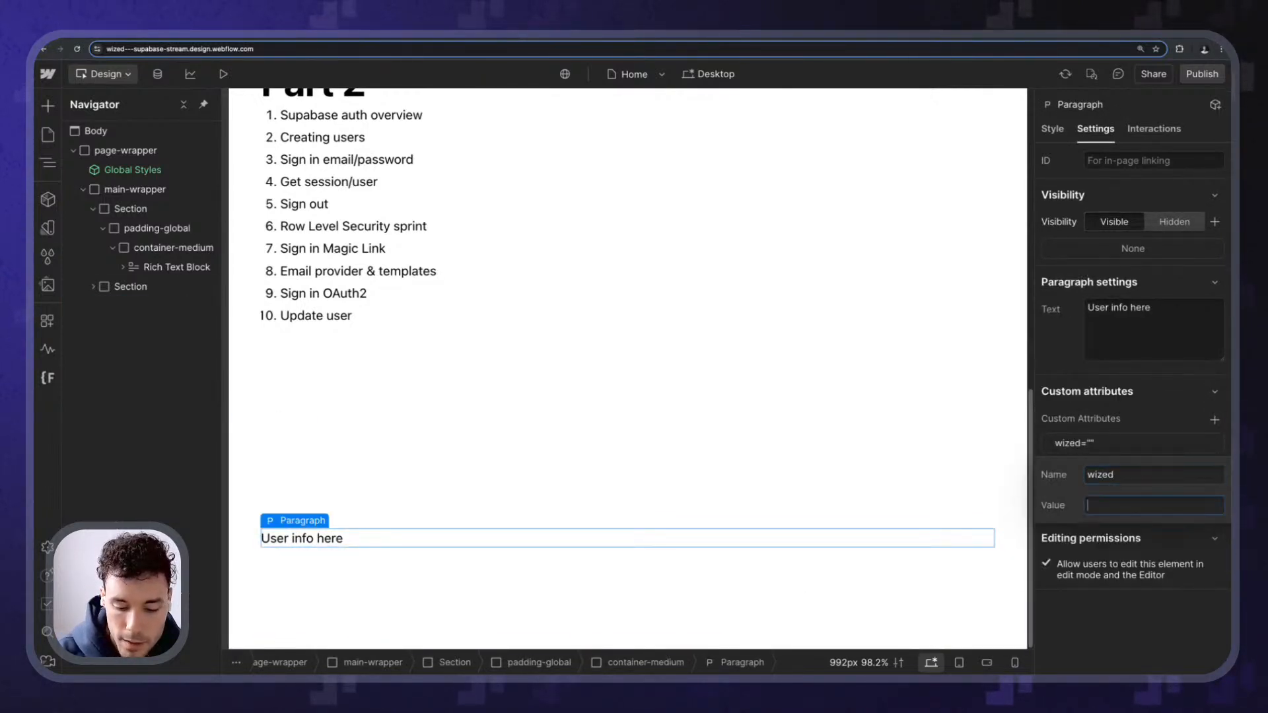
type("user_info")
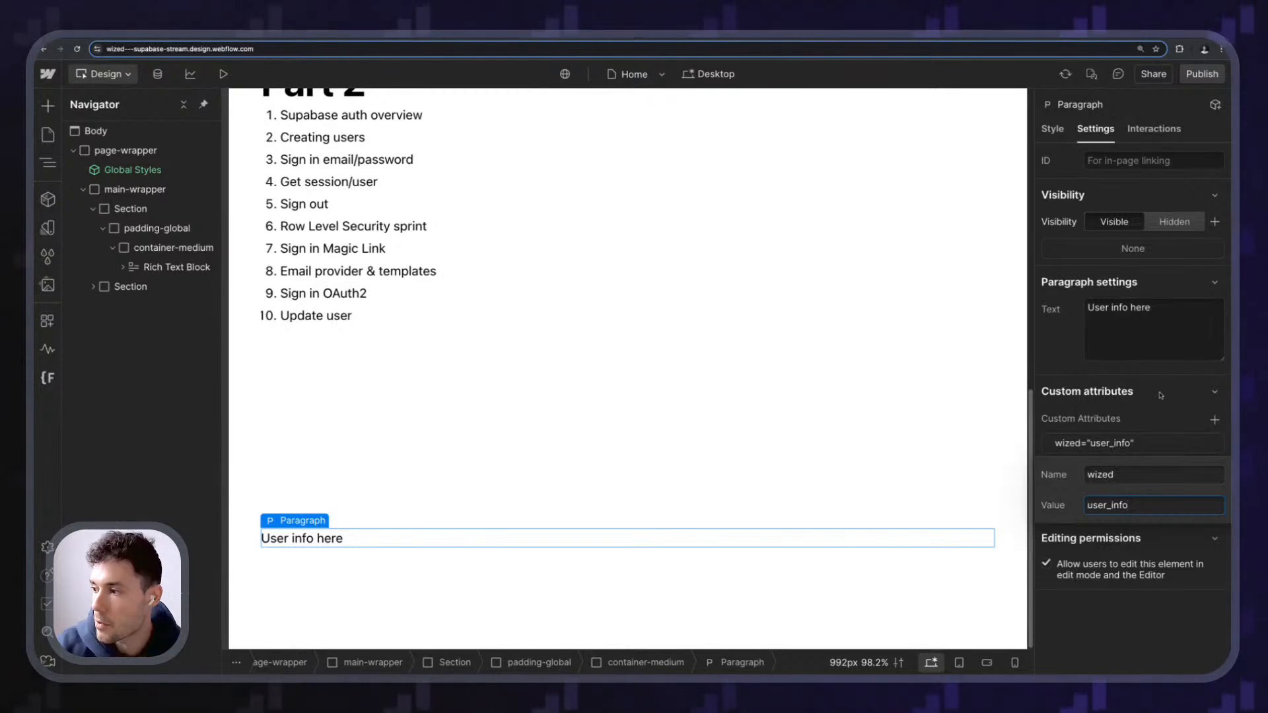
key("Return")
left_click(1202, 74)
left_click(411, 416)
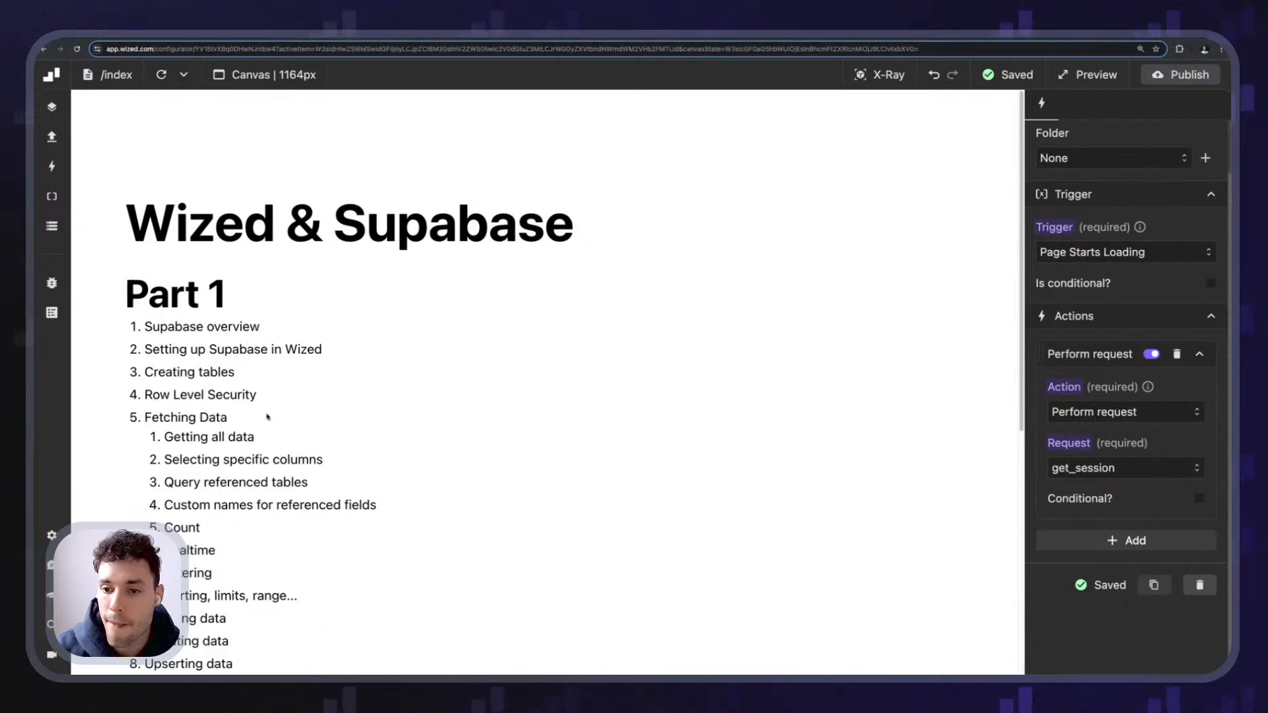
- With X-Ray on, set the user_info element's text value to r.get_session.data
scroll(267, 417, "down", 9)
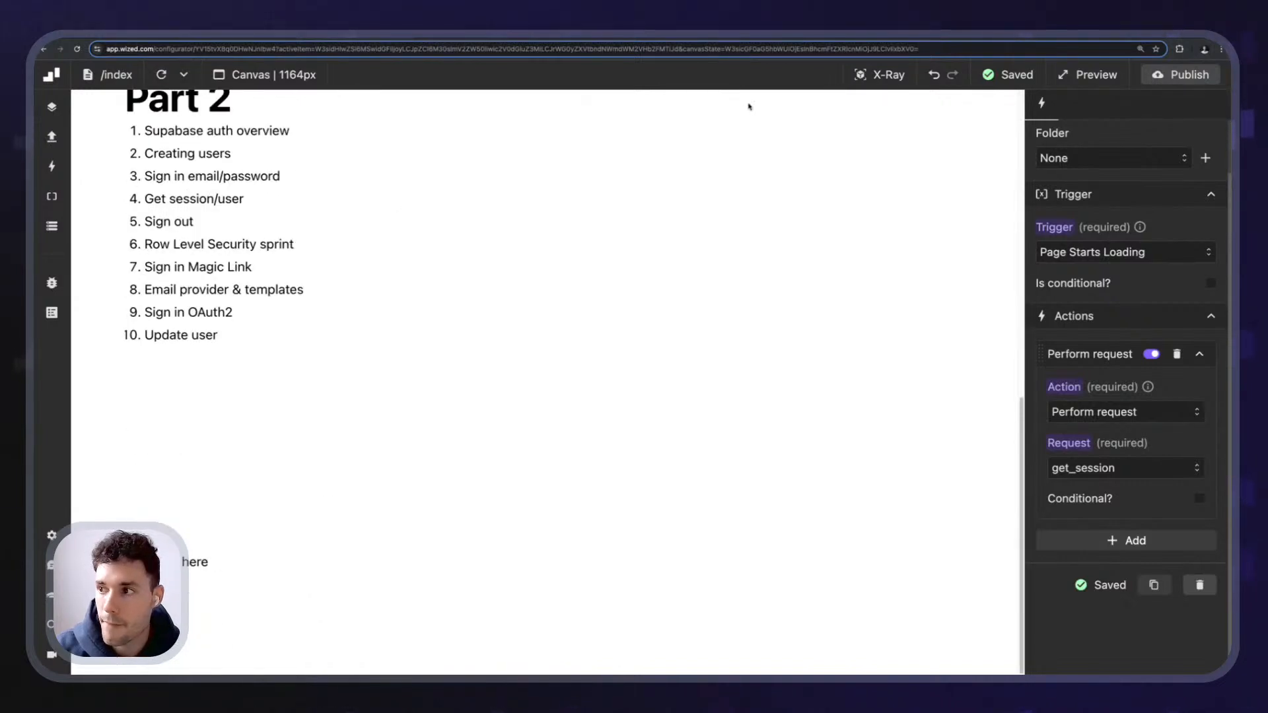
left_click(867, 78)
left_click(200, 561)
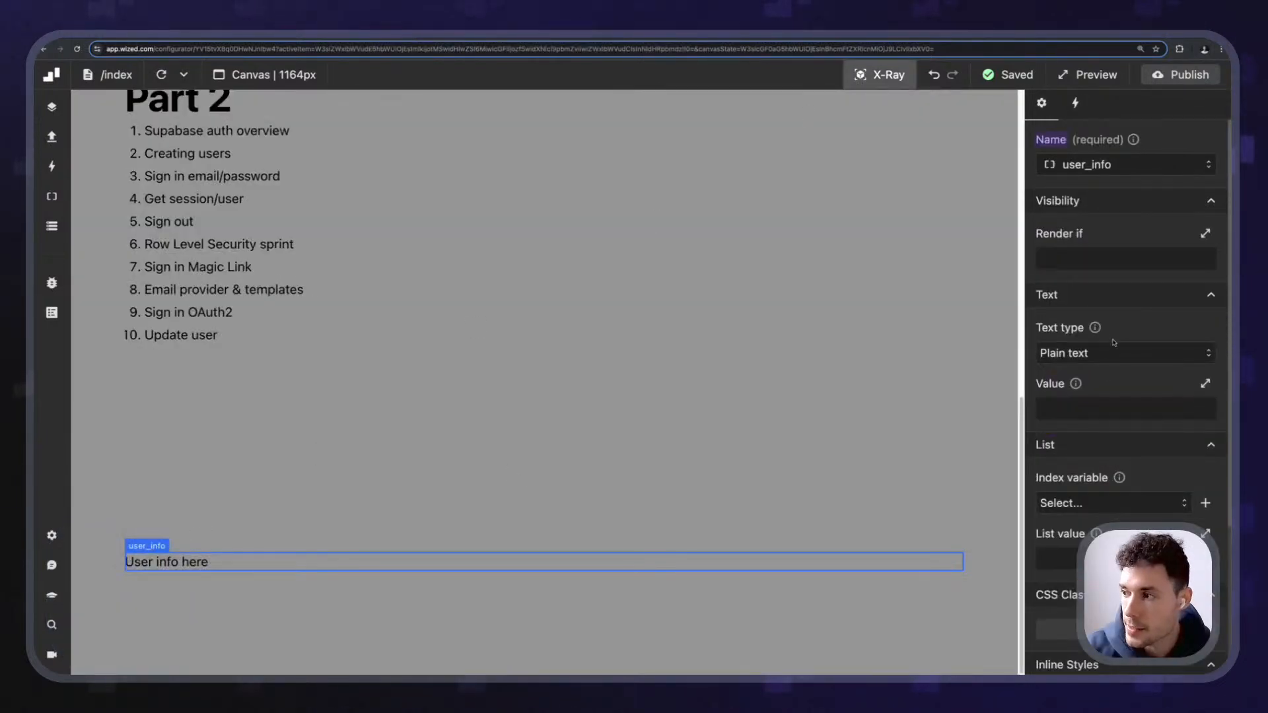
left_click(1104, 404)
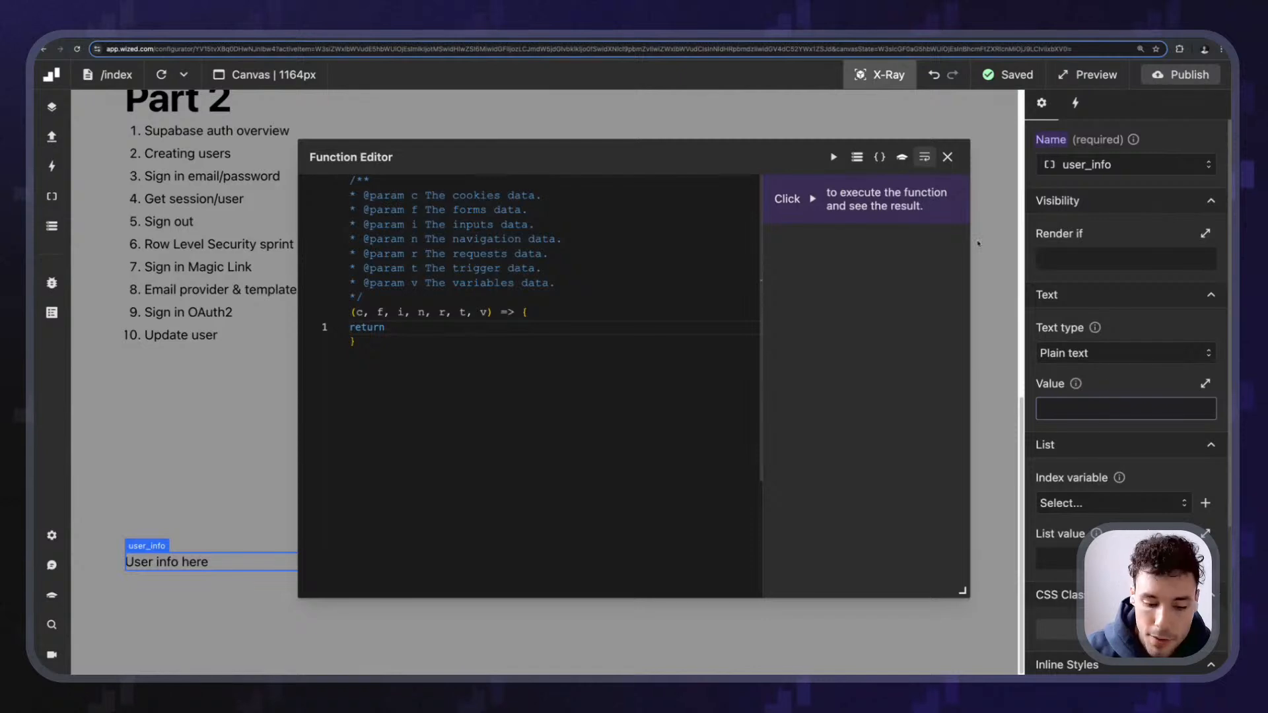
type("r.")
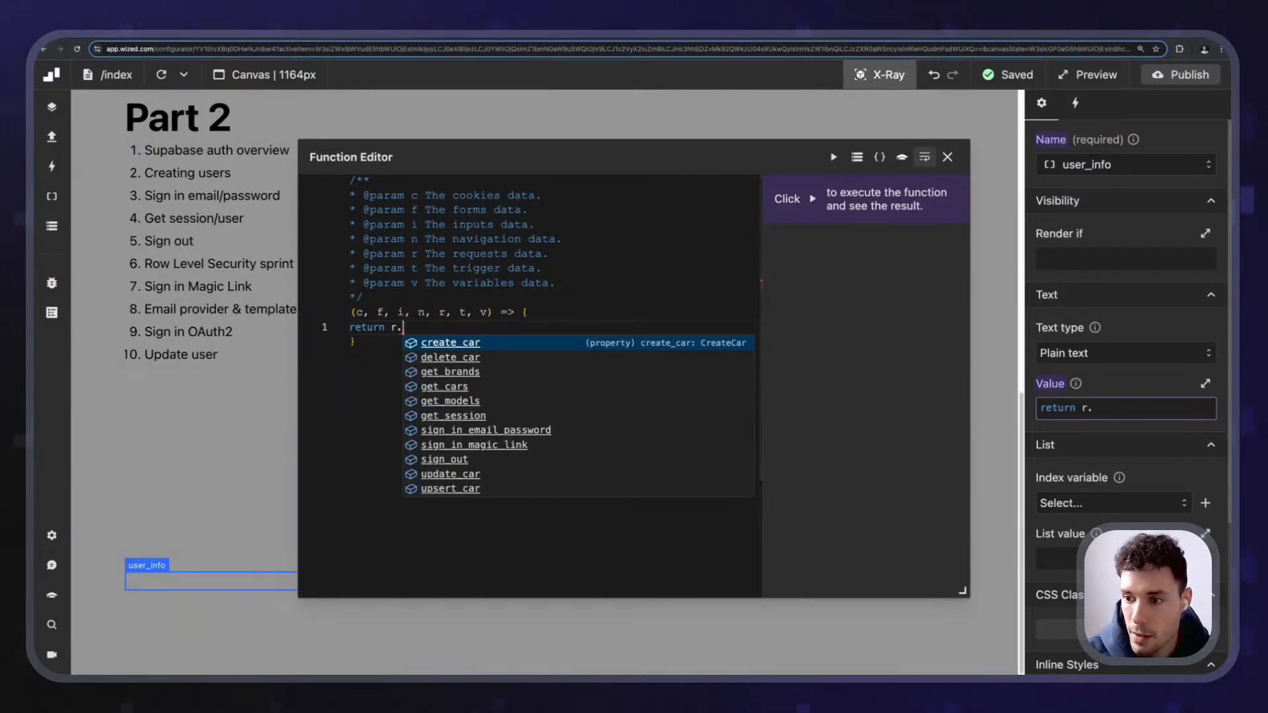
key("Down")
key("Down")
key("Down")
key("Down")
key("Down")
key("Return")
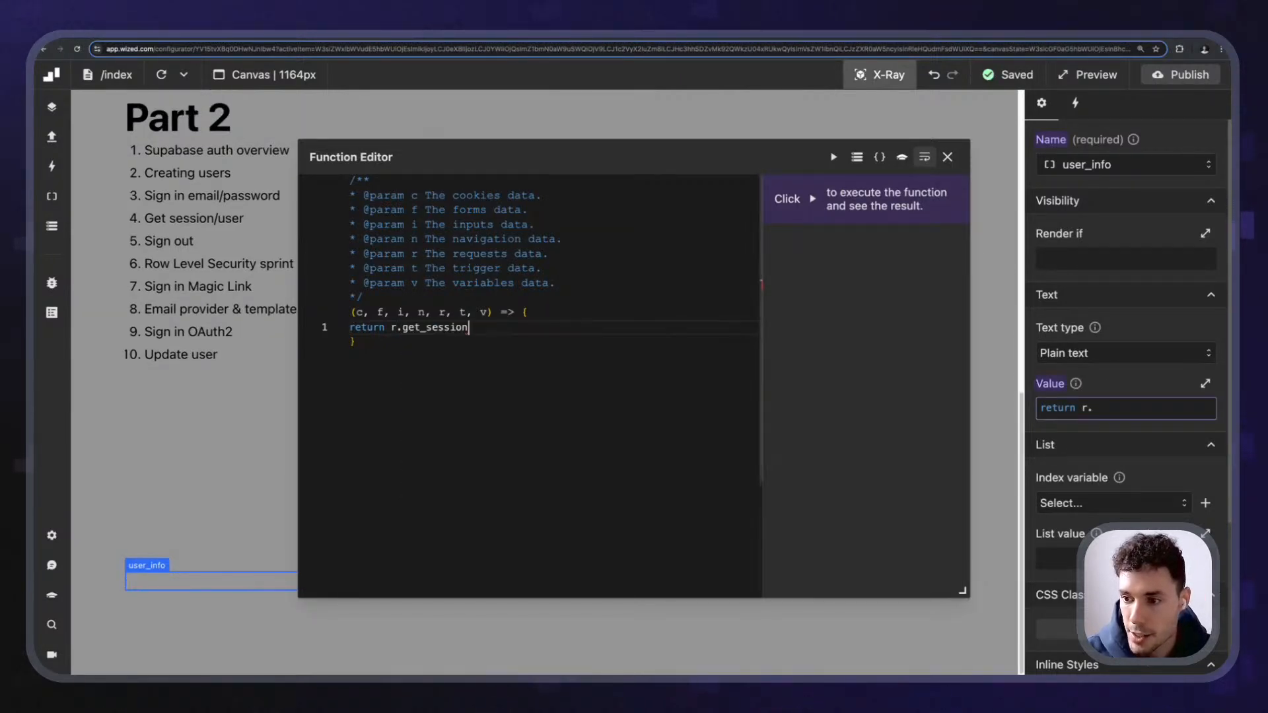
type(".data")
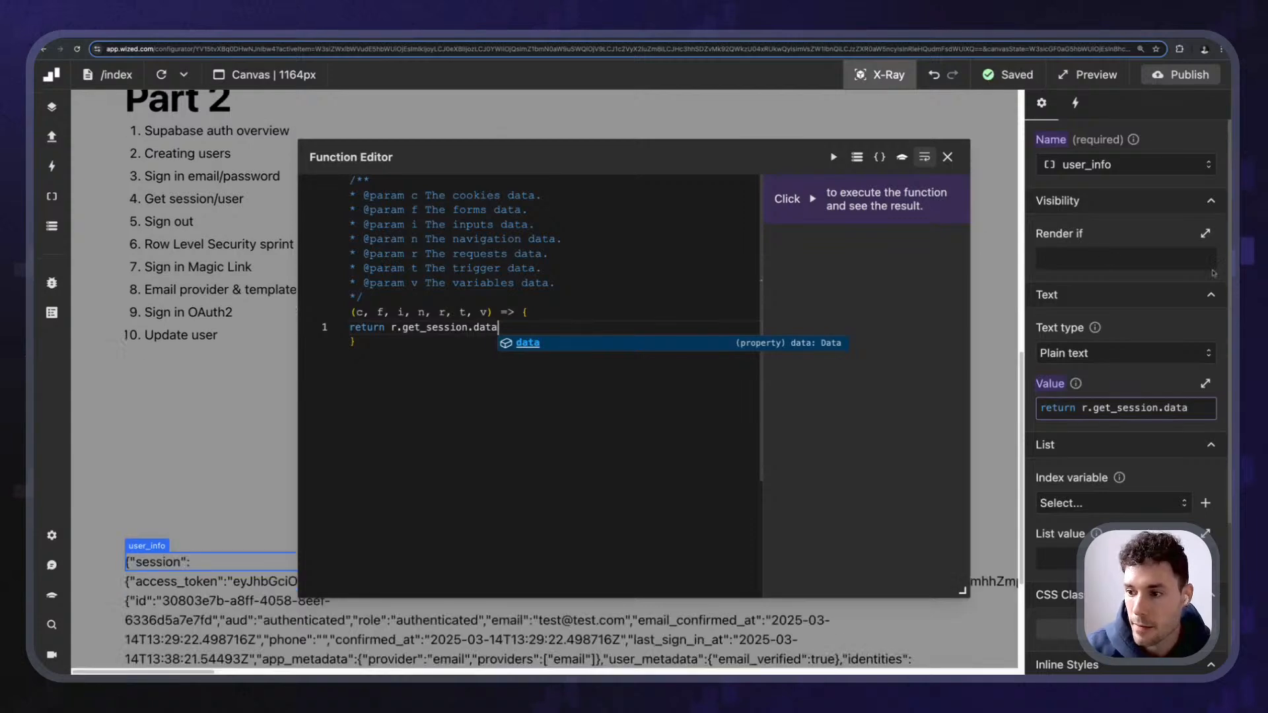
key("Escape")
left_click(947, 157)
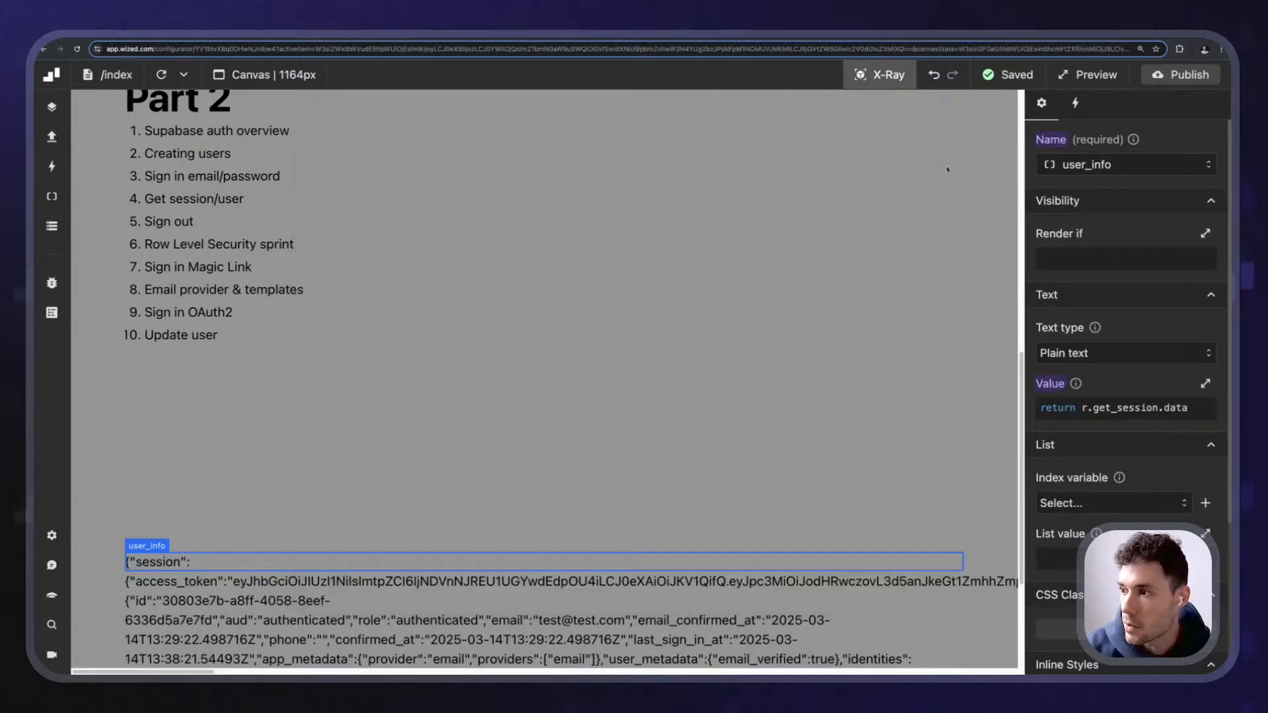
- Publish the Wized project
scroll(881, 121, "down", 5)
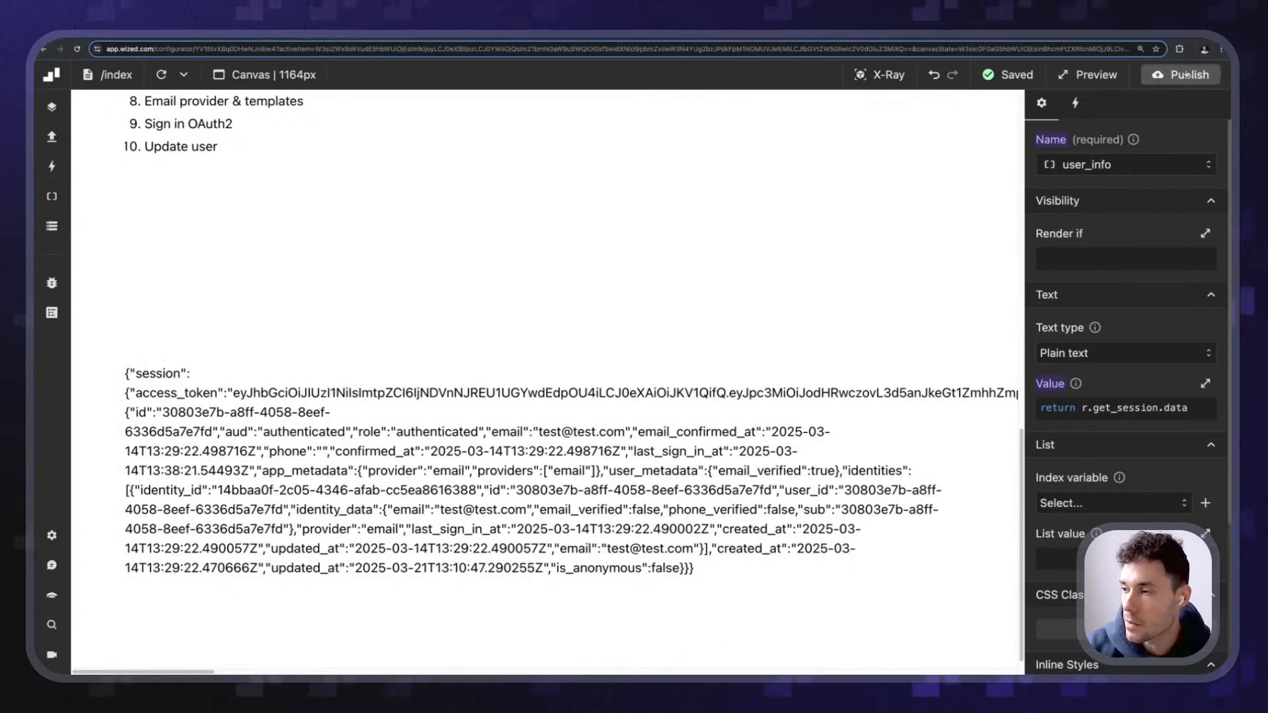
left_click(1182, 74)
left_click(1152, 324)
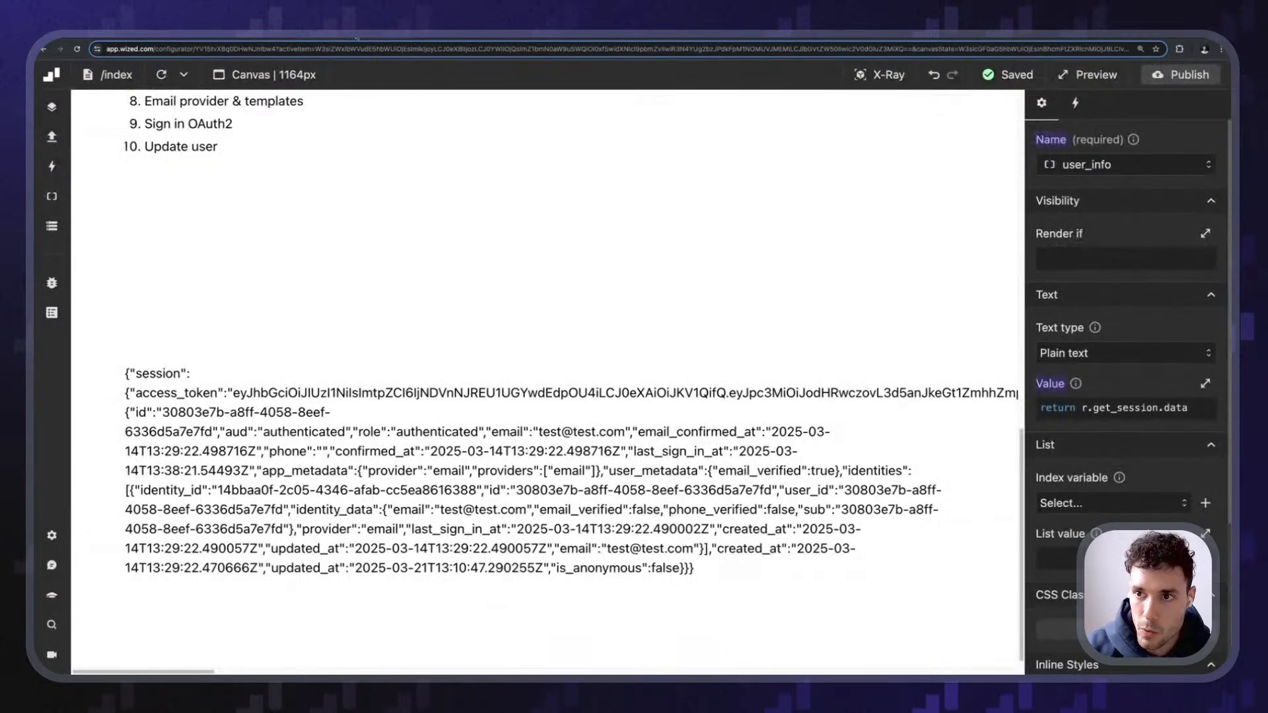
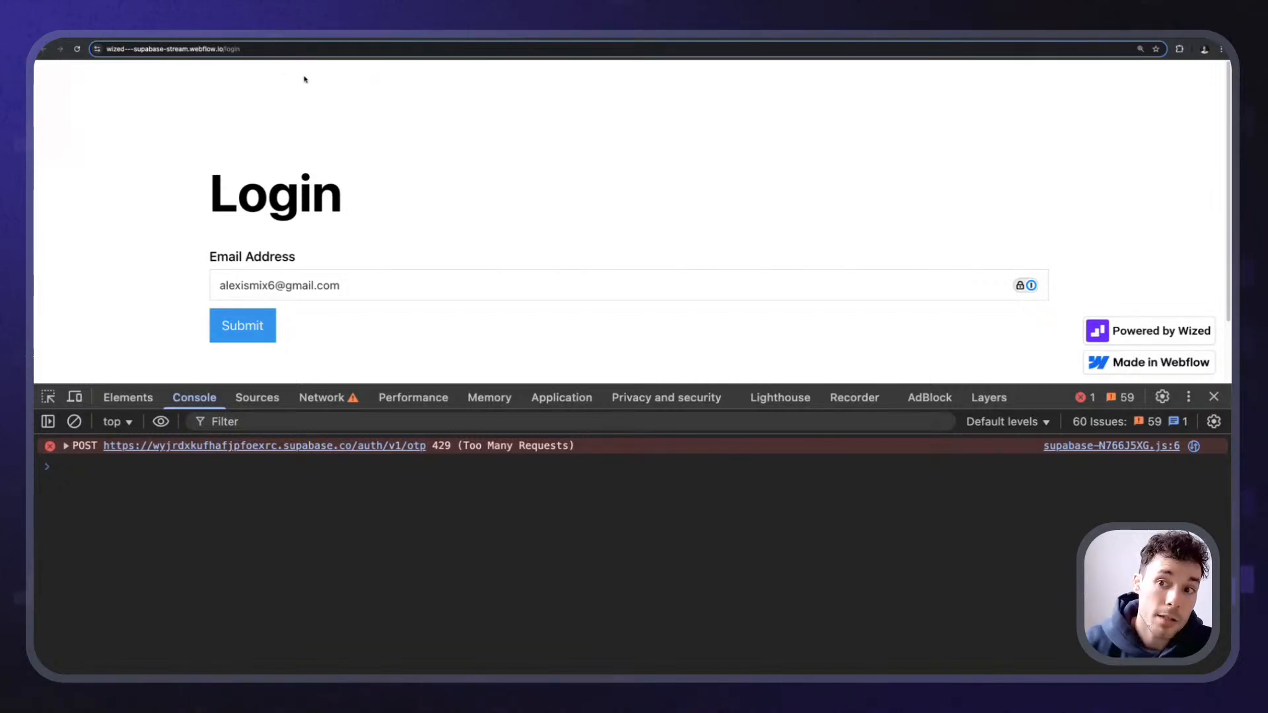
- Remove '/login' from the address to load the home page, showing its {"session":null} output
double_click(223, 49)
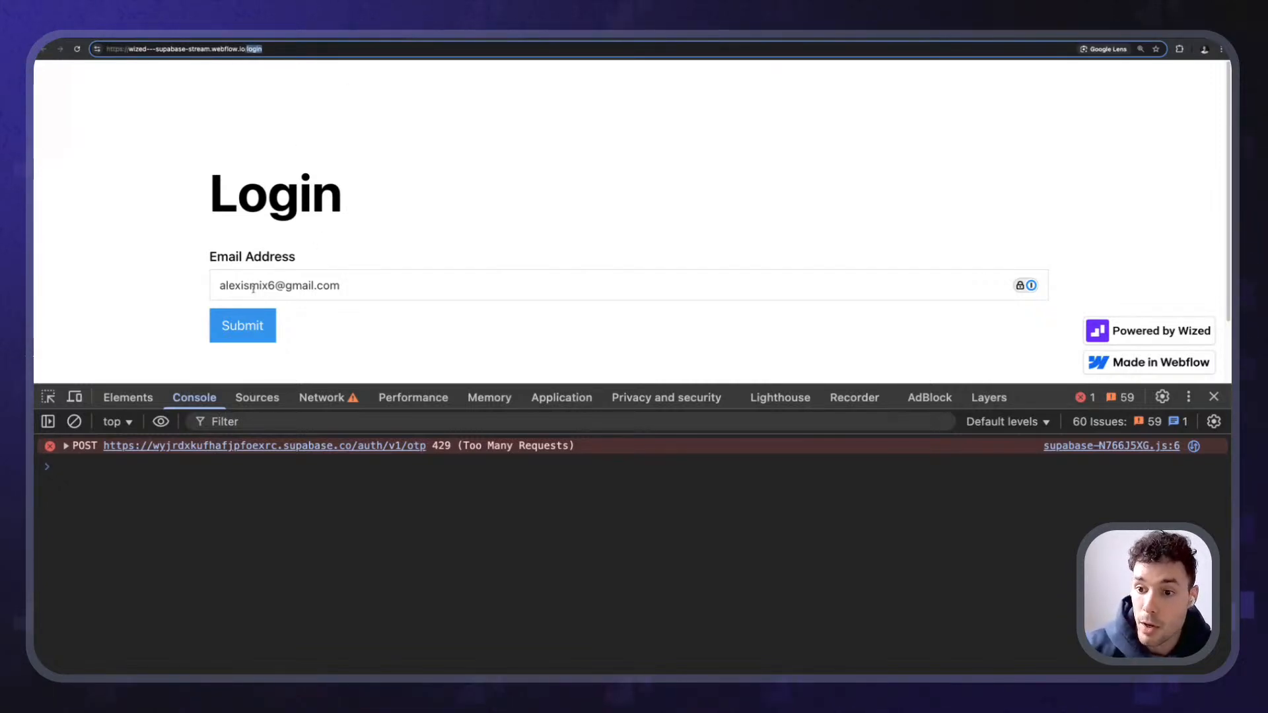
key("BackSpace")
key("Return")
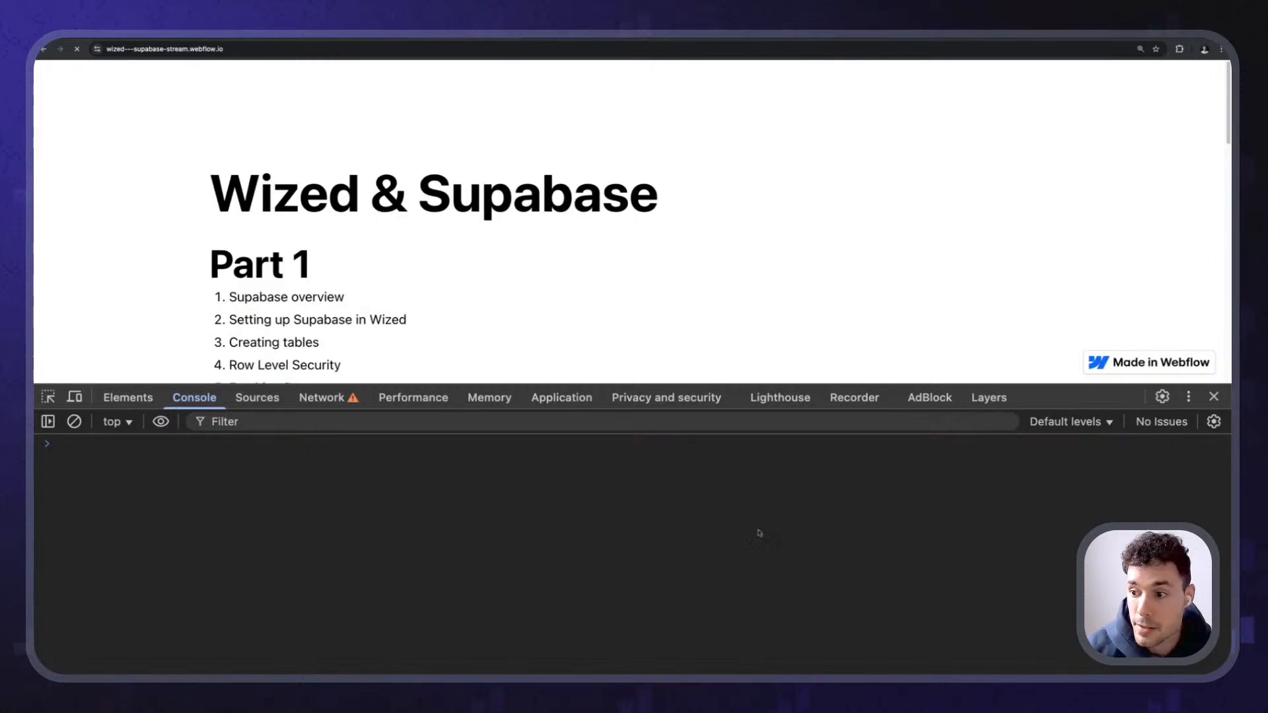
left_click_drag(1003, 383, 1003, 494)
scroll(439, 310, "down", 7)
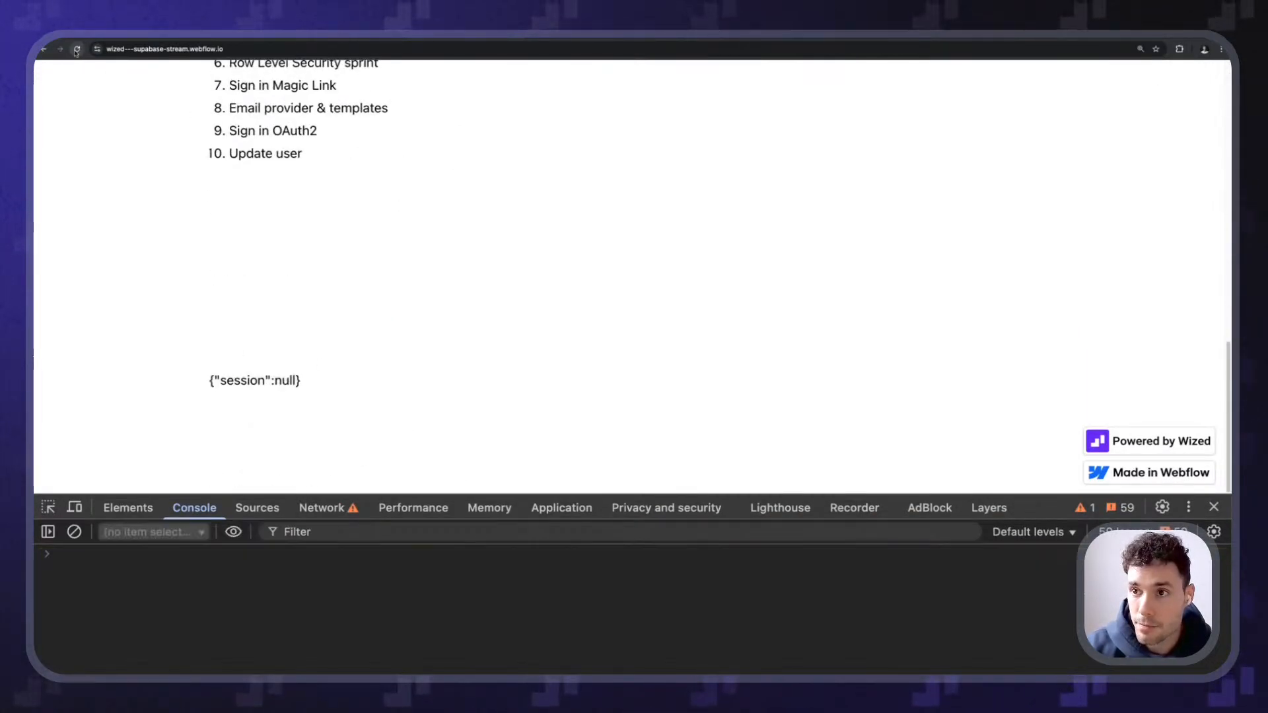
left_click_drag(311, 381, 170, 374)
left_click(289, 307)
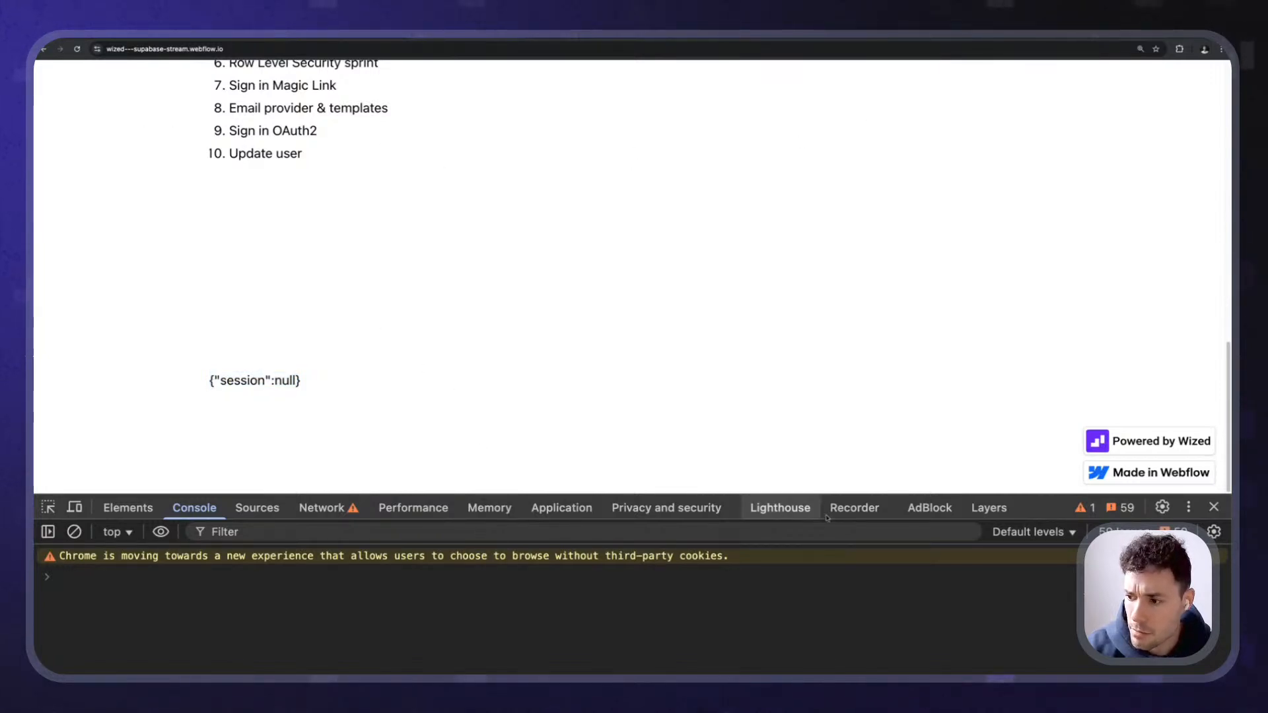
left_click_drag(931, 494, 931, 425)
- Run Wized.data.r in the Console and expand the printed Proxy and its [[Target]]
type("Wized.data.r")
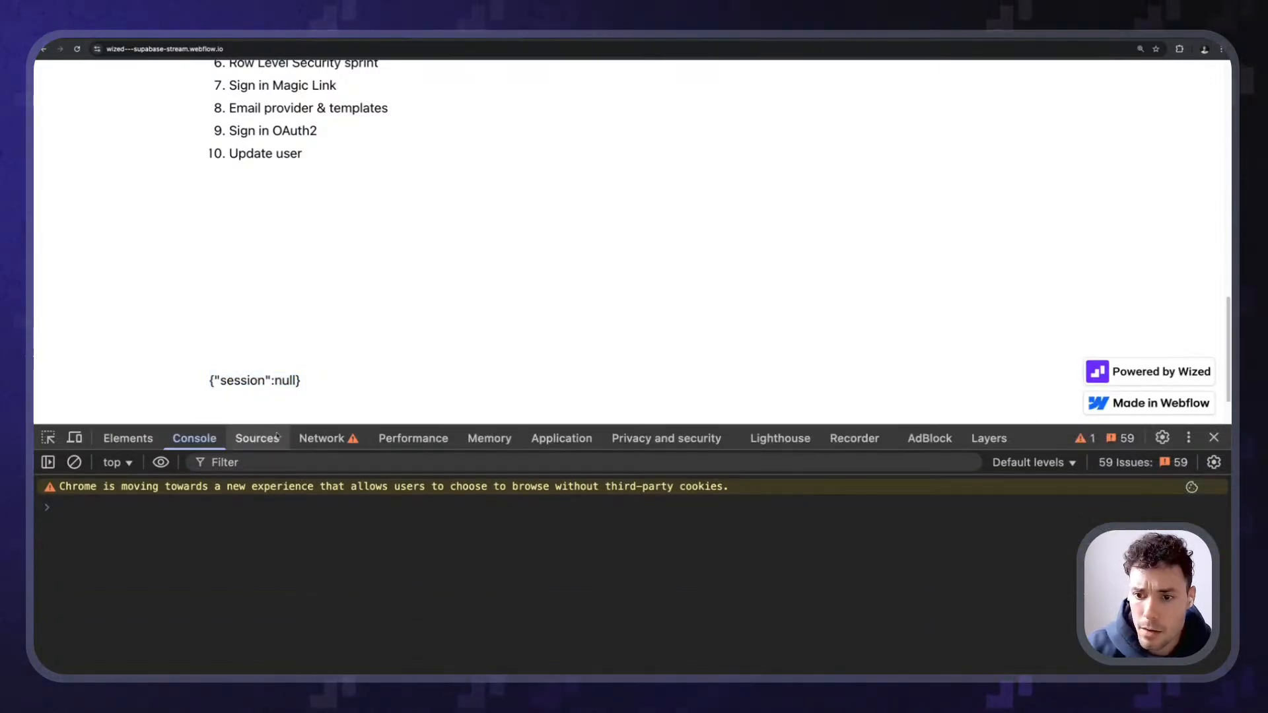
key("BackSpace")
key("BackSpace")
key("BackSpace")
key("BackSpace")
key("BackSpace")
key("BackSpace")
key("BackSpace")
key("BackSpace")
key("BackSpace")
key("BackSpace")
key("BackSpace")
key("BackSpace")
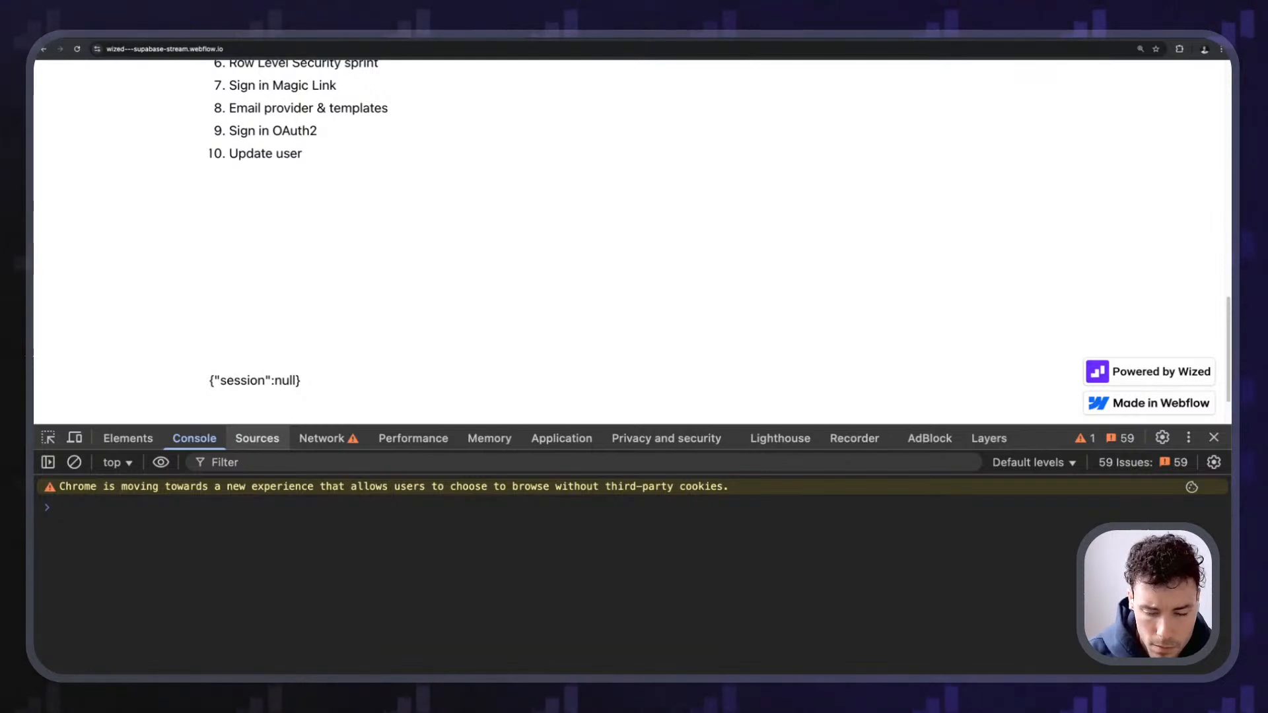
type("Wized.data.r")
key("Return")
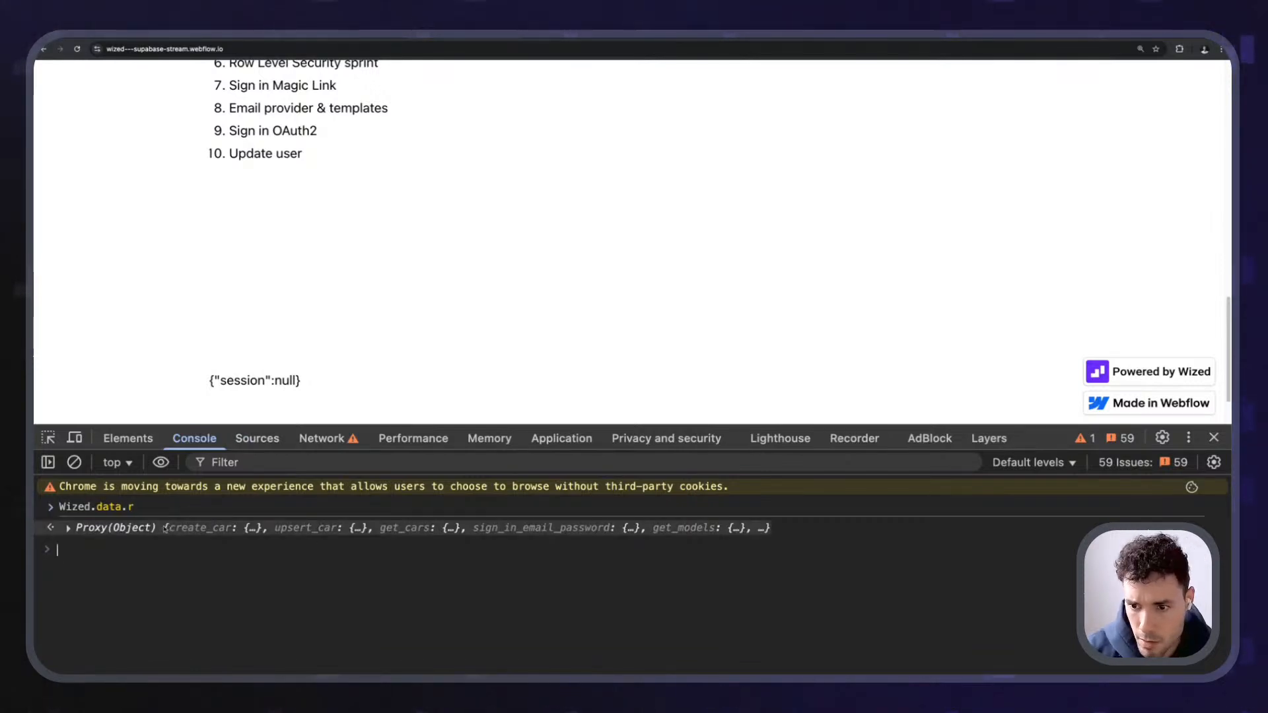
left_click(166, 528)
left_click(115, 555)
- Inspect the get_session and sign_in_magic_link request entries
scroll(132, 568, "down", 5)
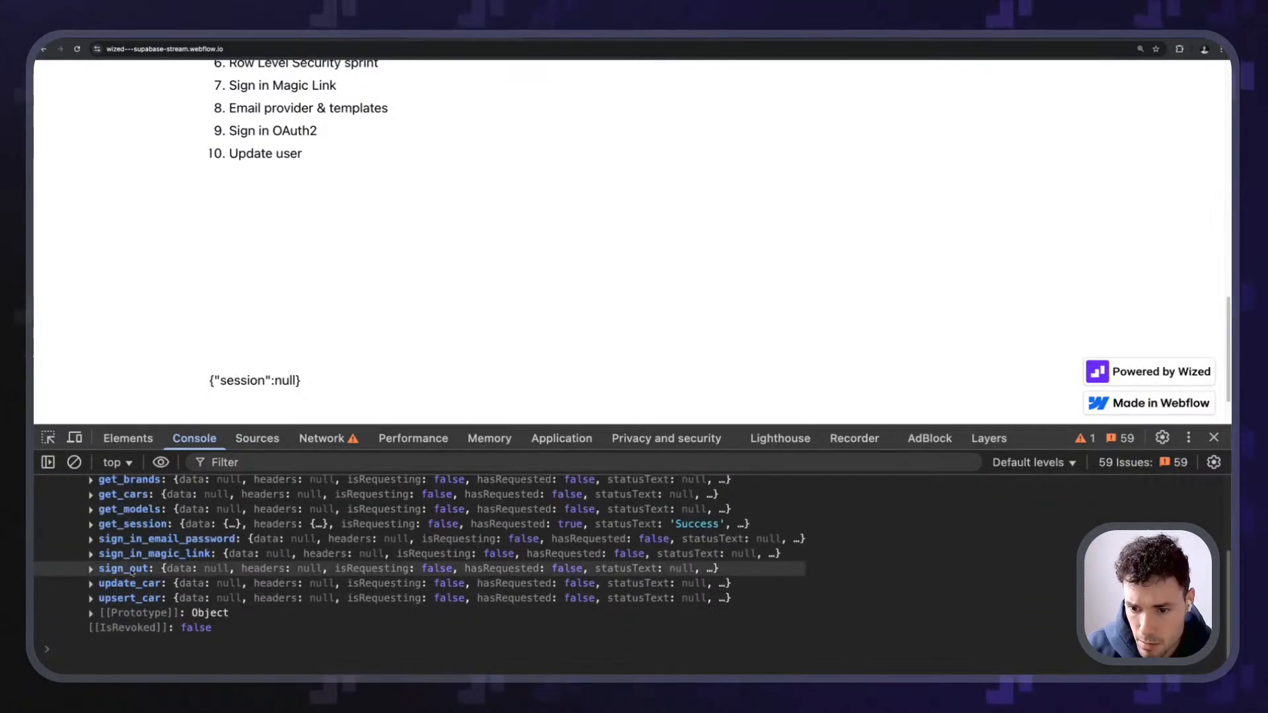
scroll(132, 572, "up", 1)
left_click(144, 540)
left_click(145, 541)
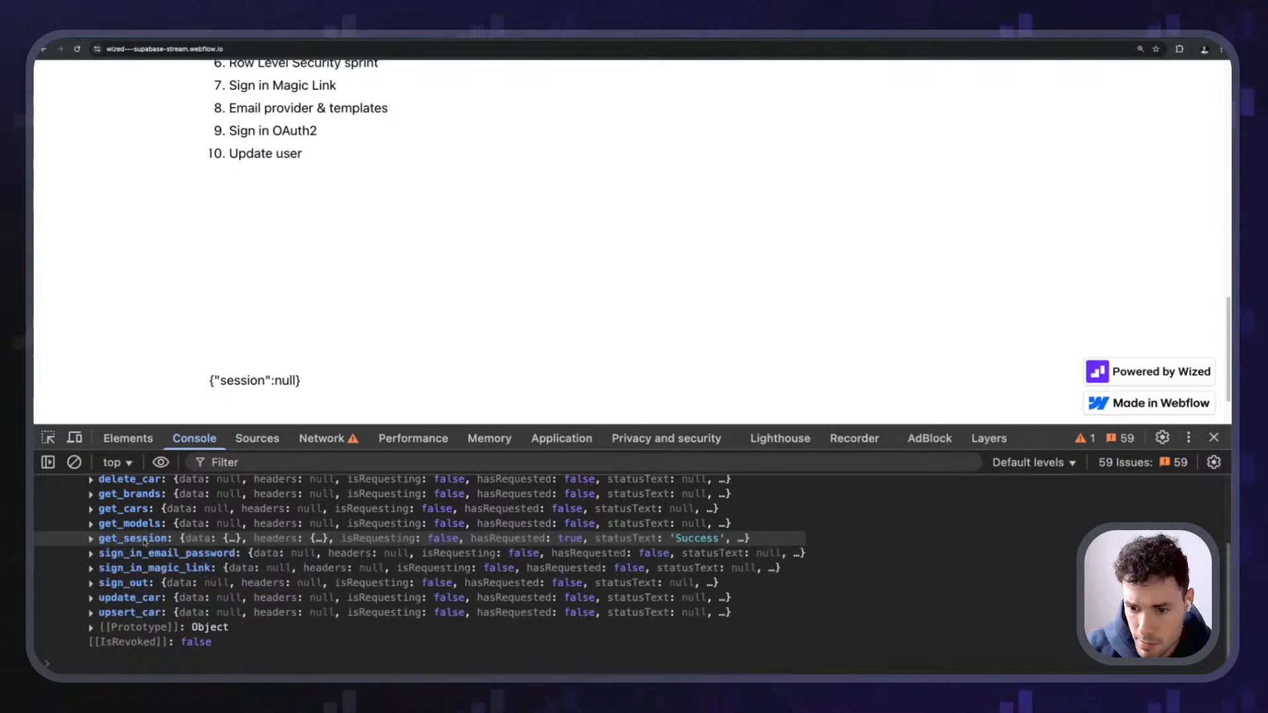
scroll(159, 548, "up", 5)
scroll(178, 558, "down", 3)
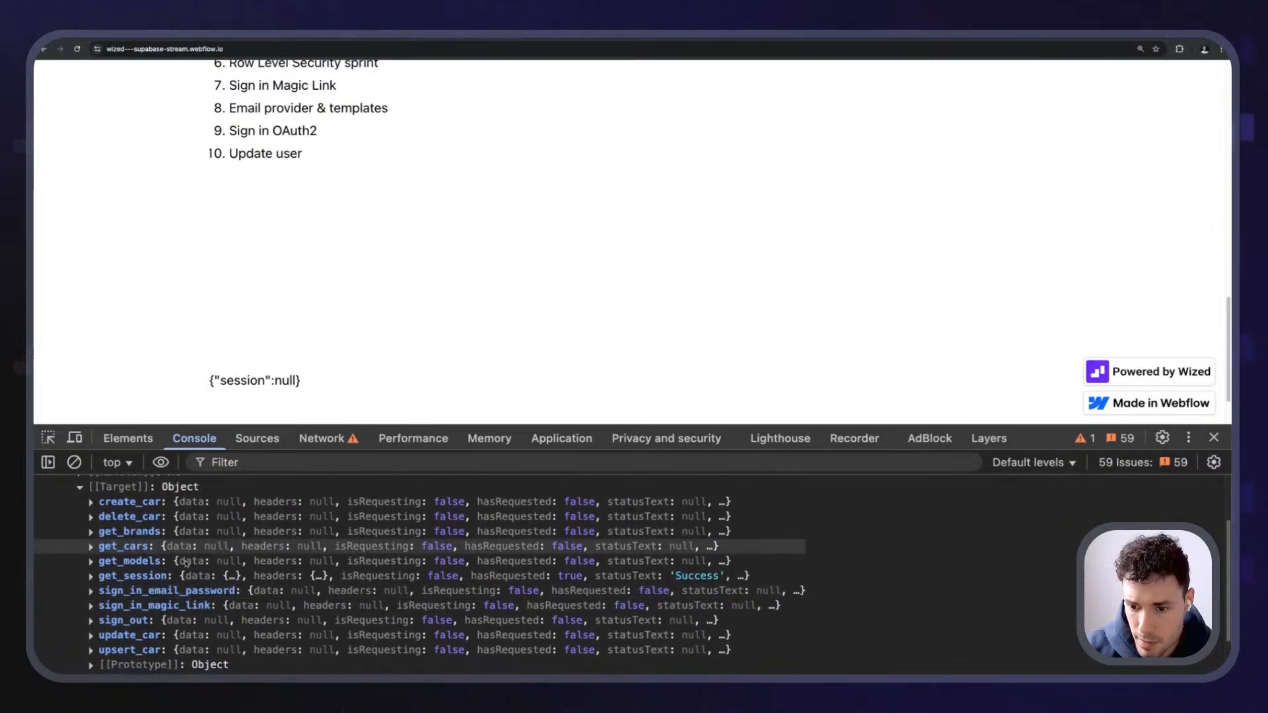
scroll(187, 562, "down", 2)
left_click(135, 553)
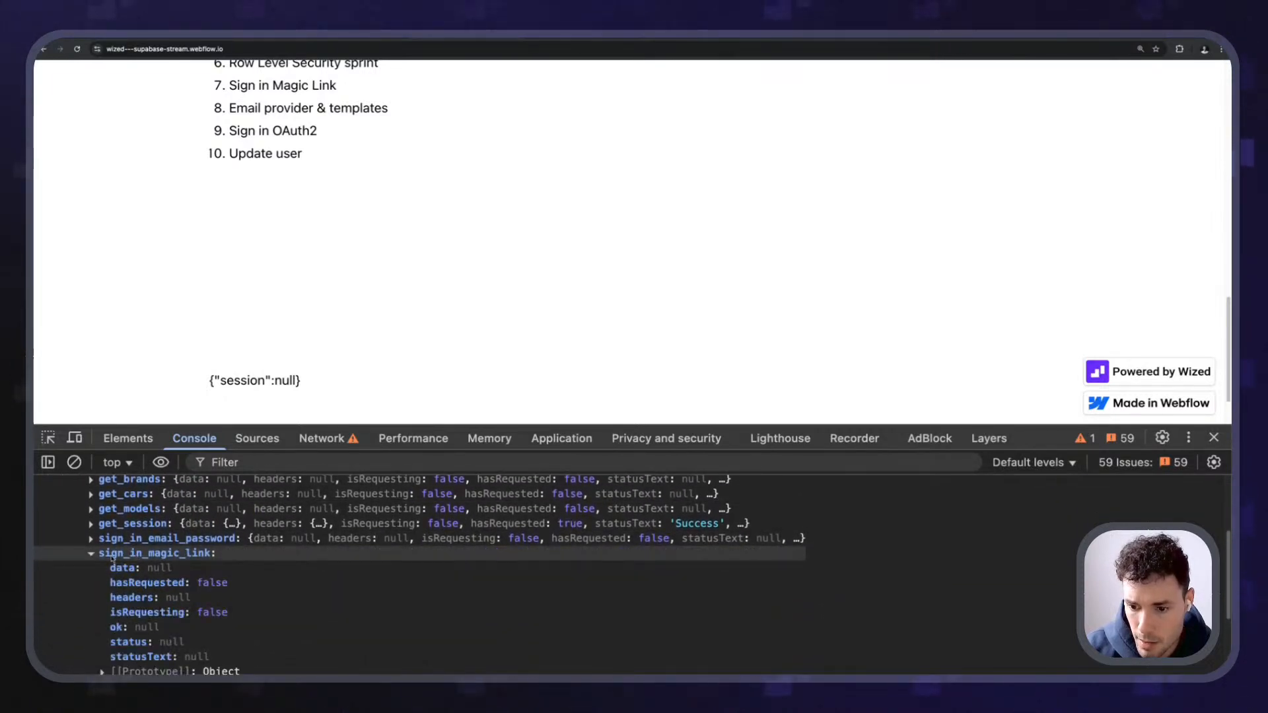
left_click(112, 555)
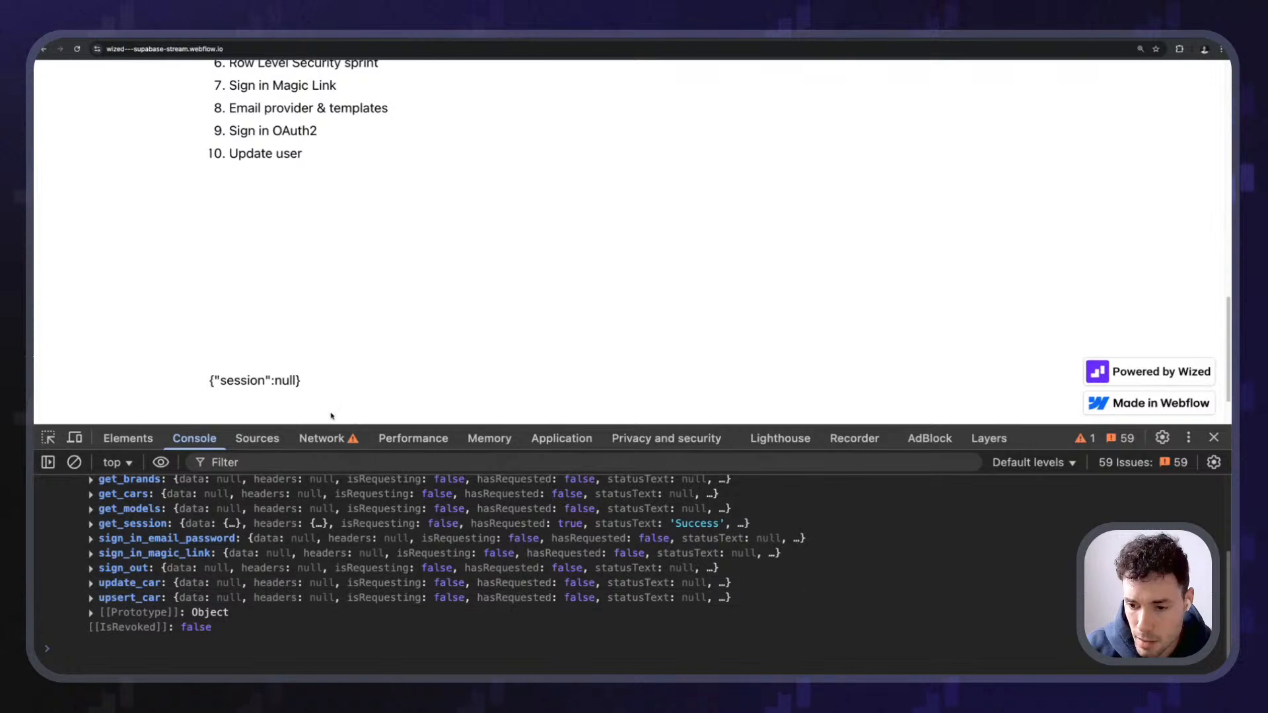
scroll(360, 258, "down", 1)
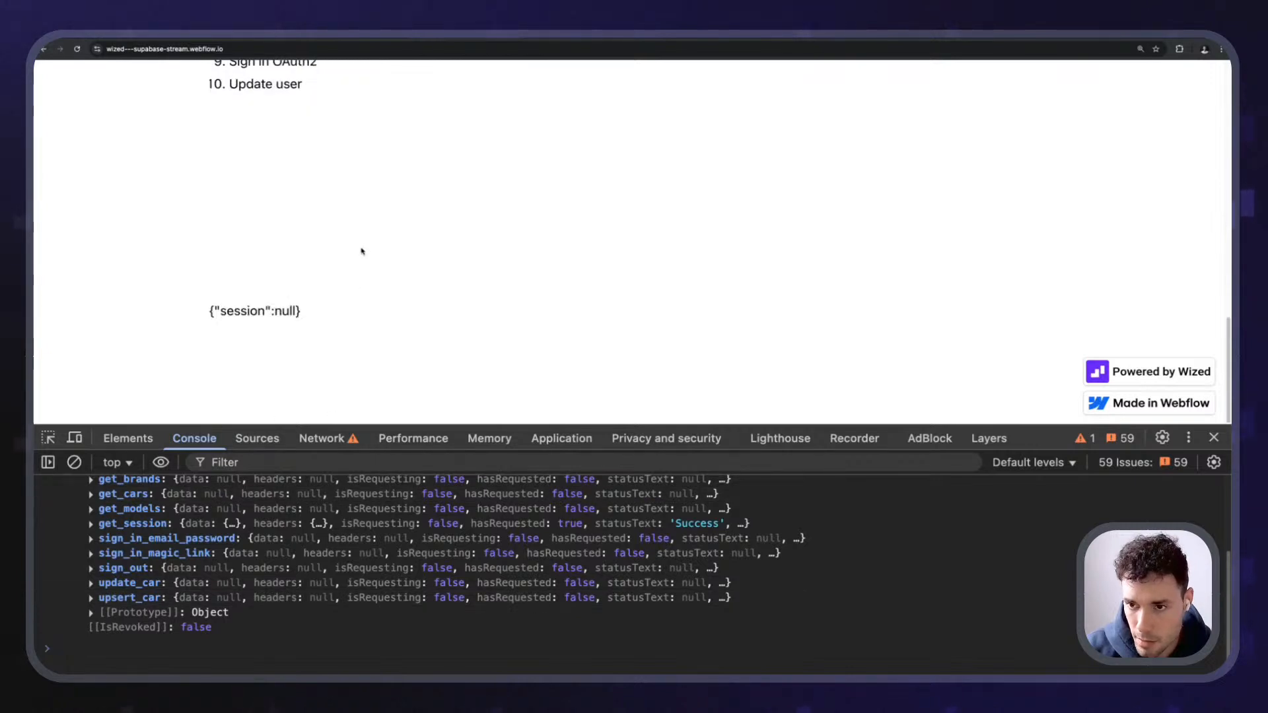
- Glance at the Wized editor, then return to the site and point out the null session output
left_click(370, 35)
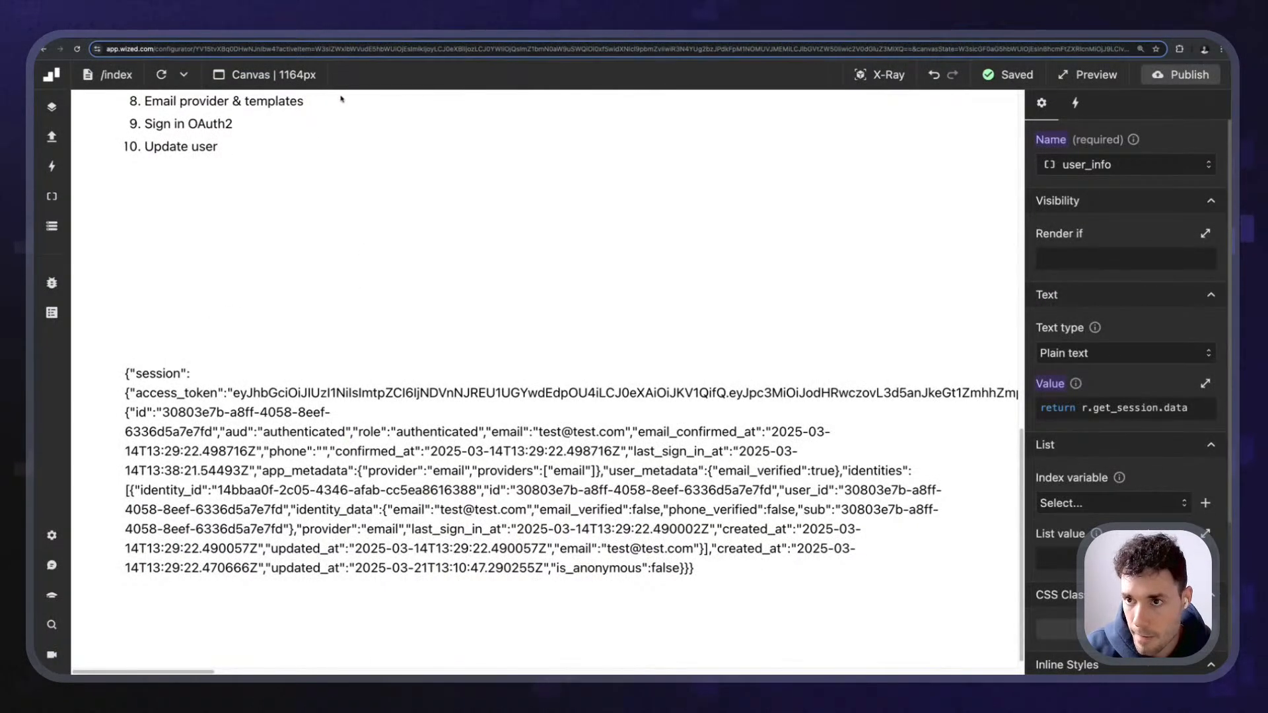
left_click(211, 35)
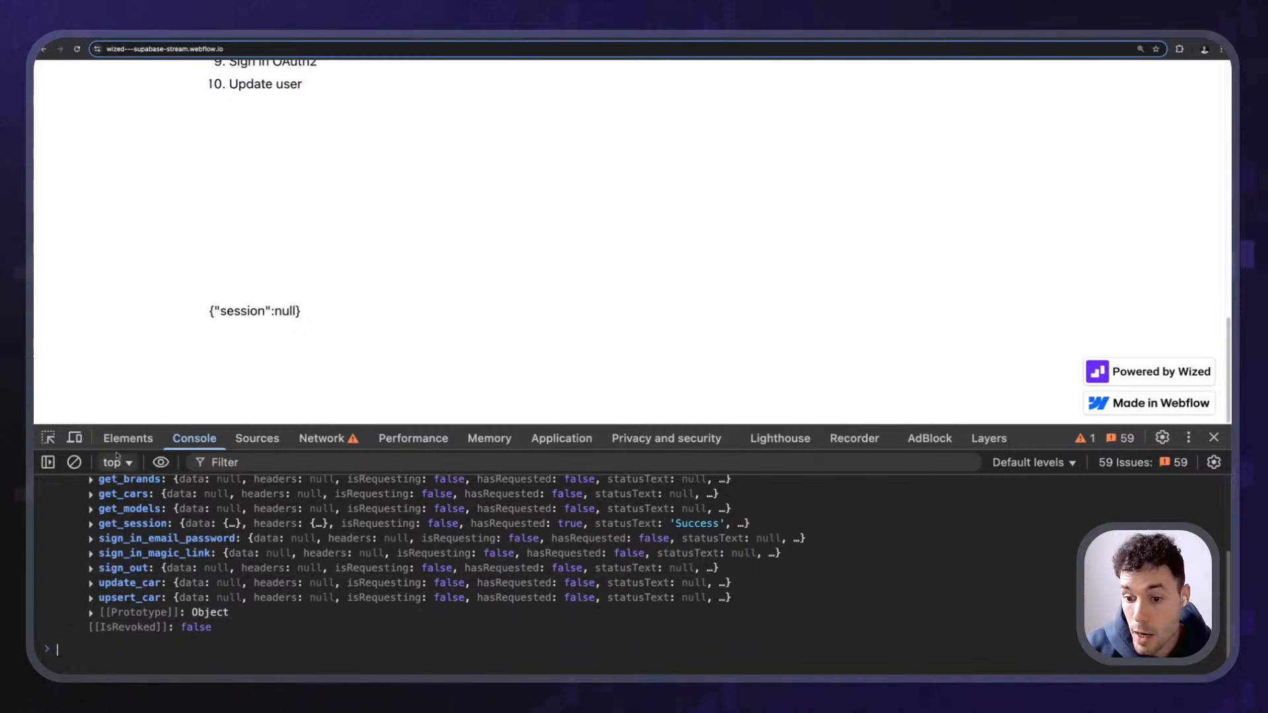
scroll(532, 112, "up", 15)
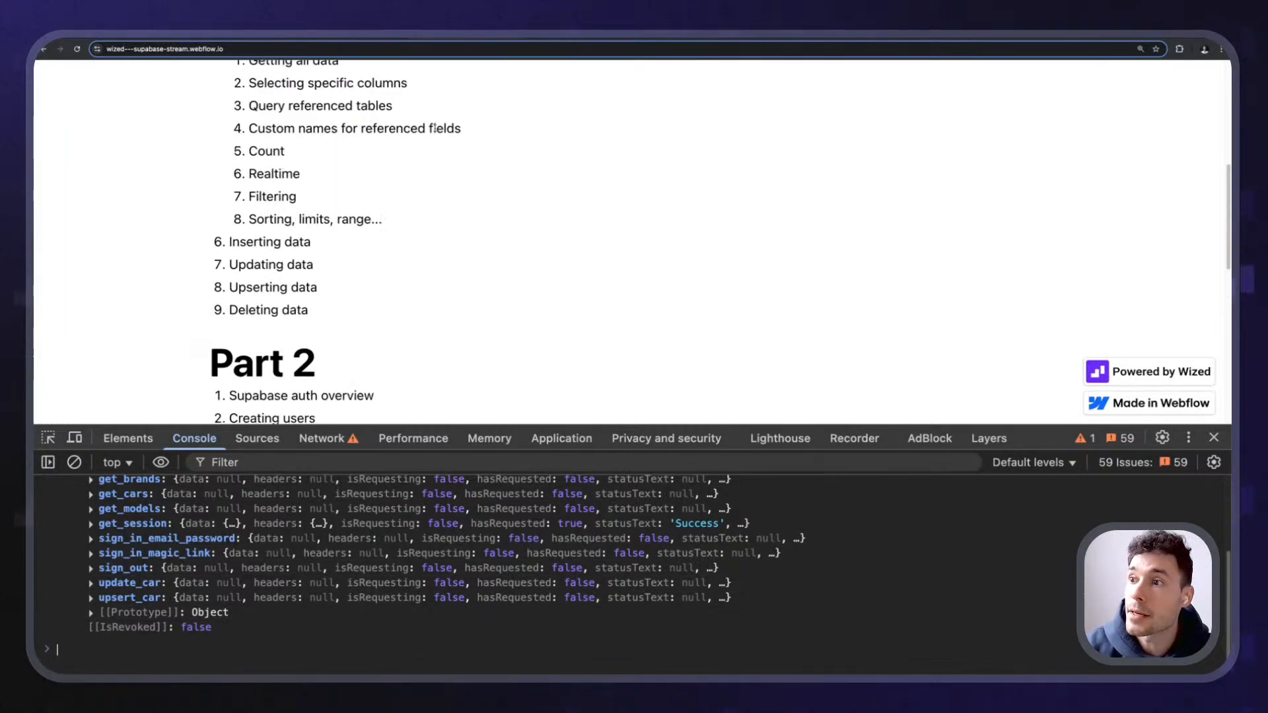
scroll(184, 192, "down", 15)
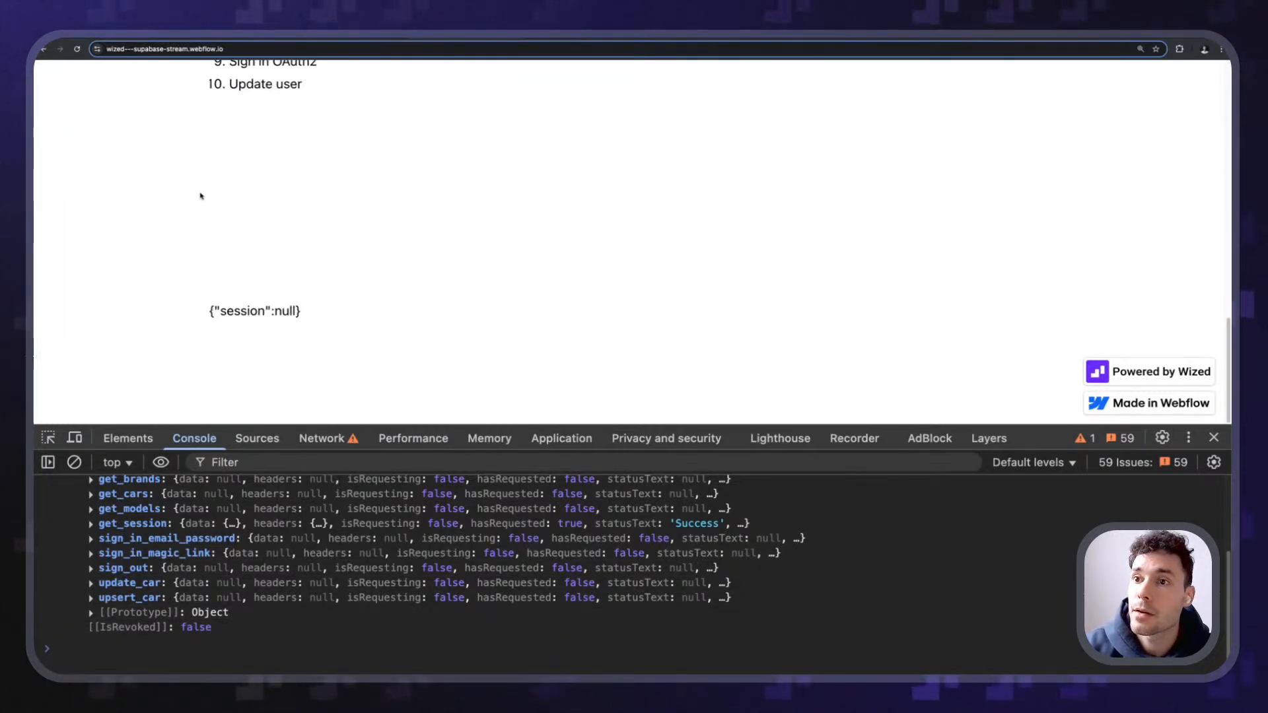
left_click_drag(203, 309, 396, 319)
left_click(583, 145)
left_click(460, 39)
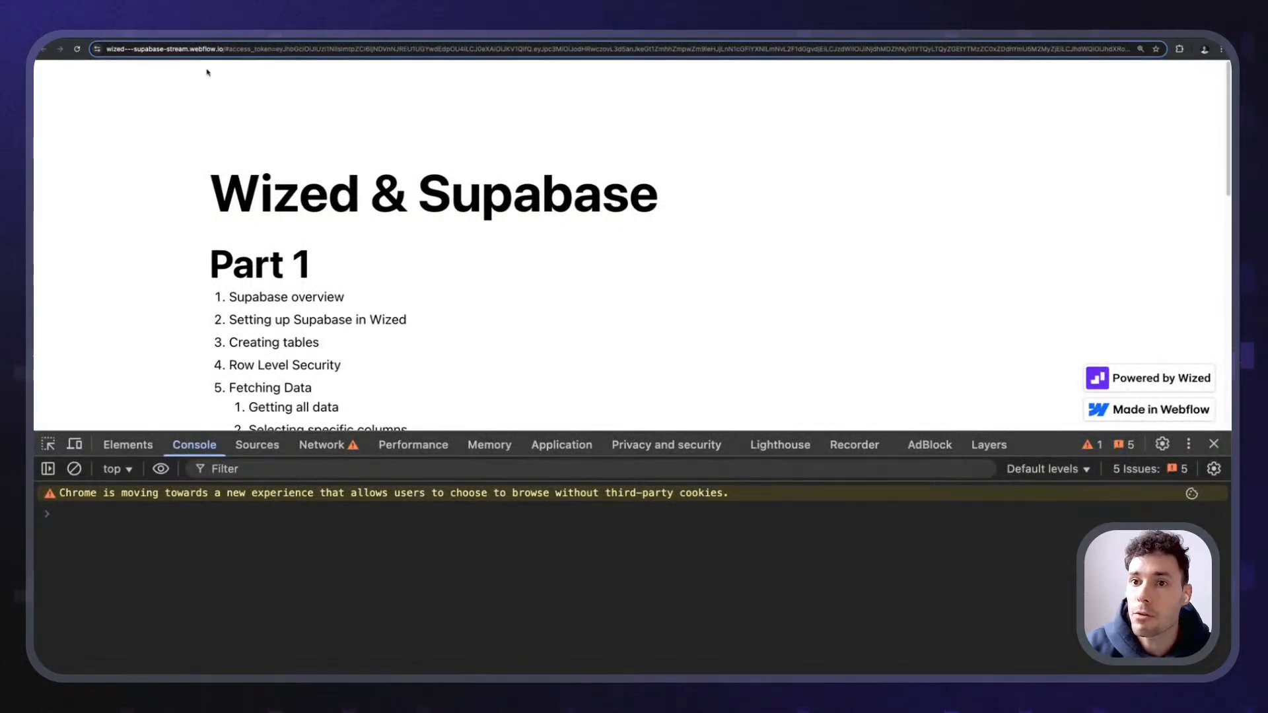
- Reload the home page without the token, resize the console, and check the Magic Link email
scroll(222, 238, "down", 10)
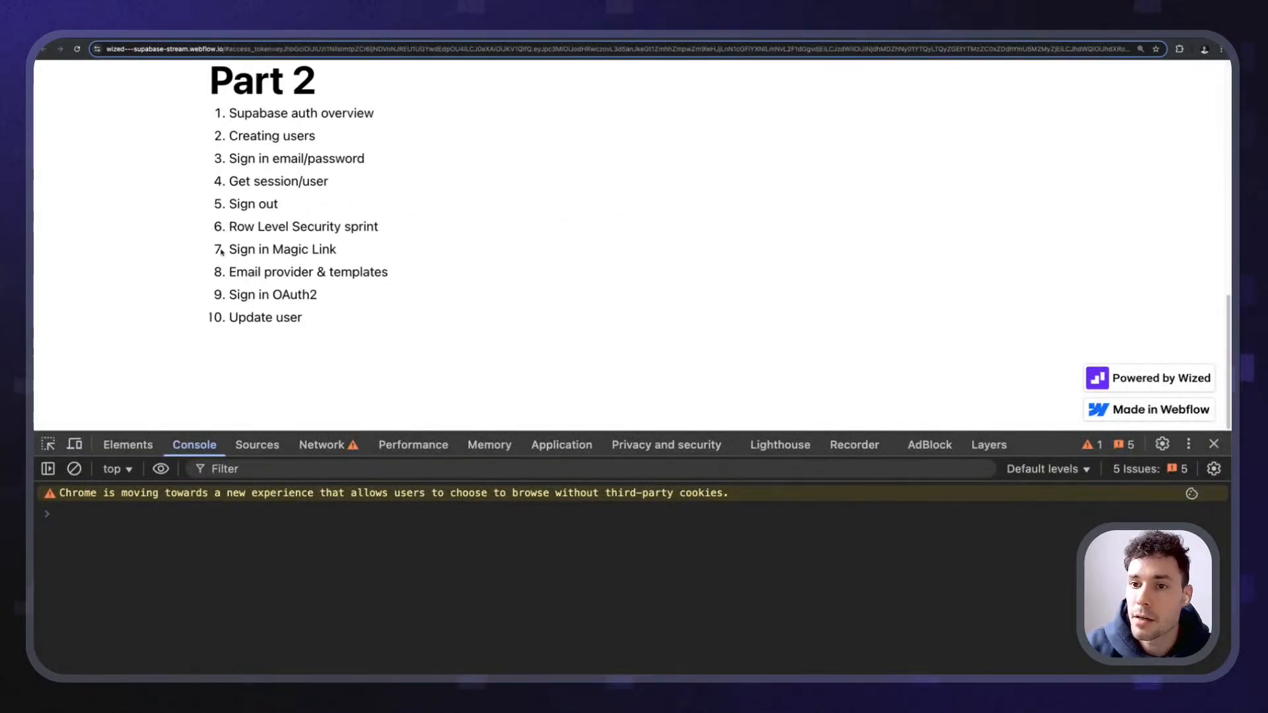
left_click(76, 49)
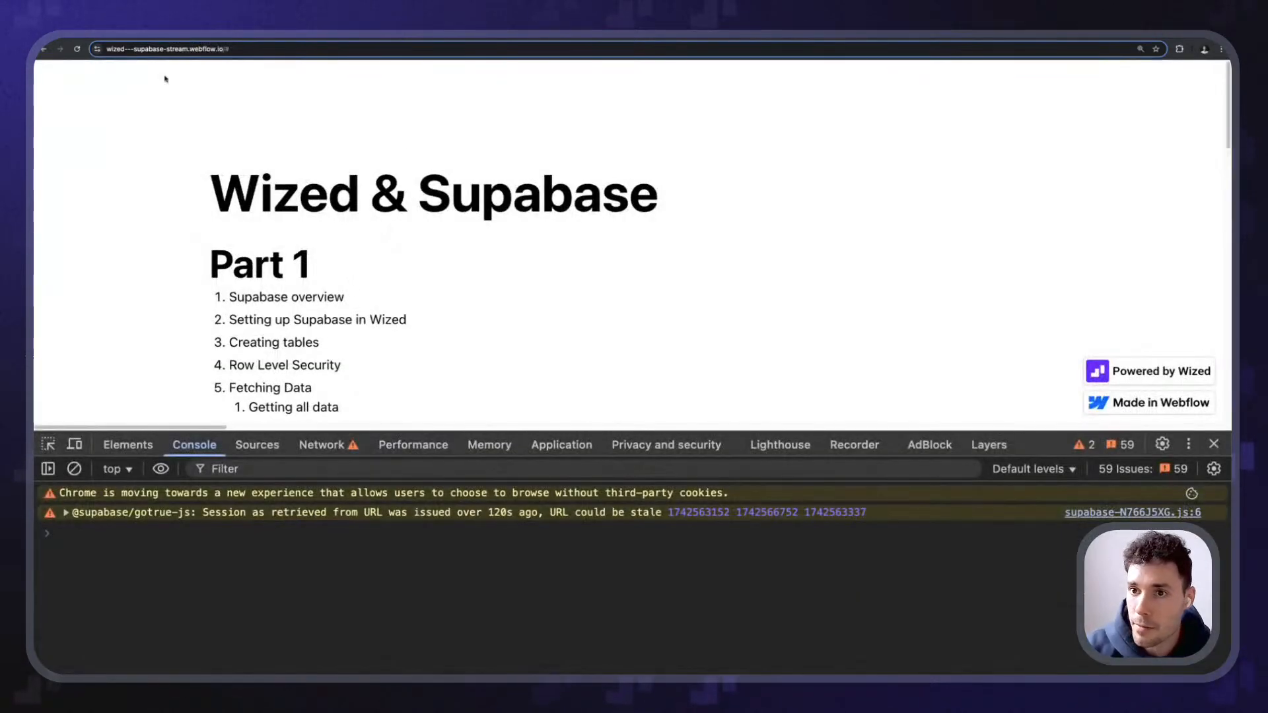
scroll(218, 205, "down", 20)
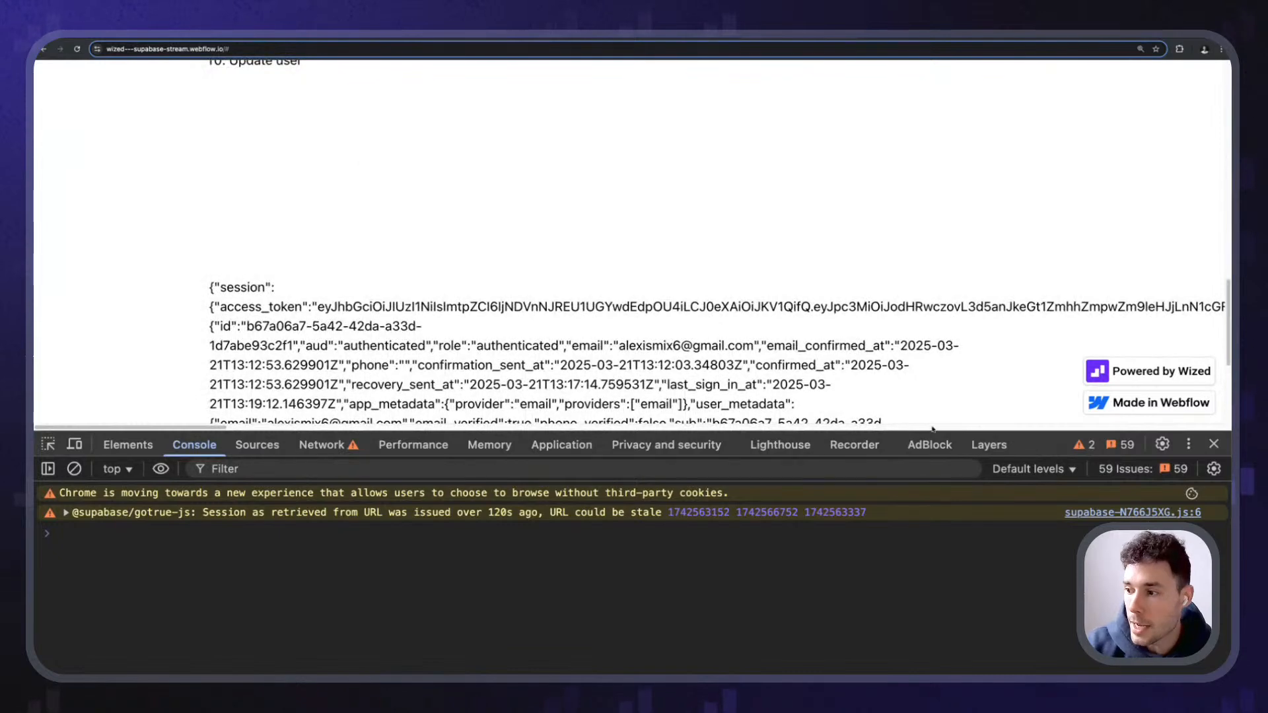
left_click_drag(1009, 432, 1009, 534)
scroll(203, 175, "up", 20)
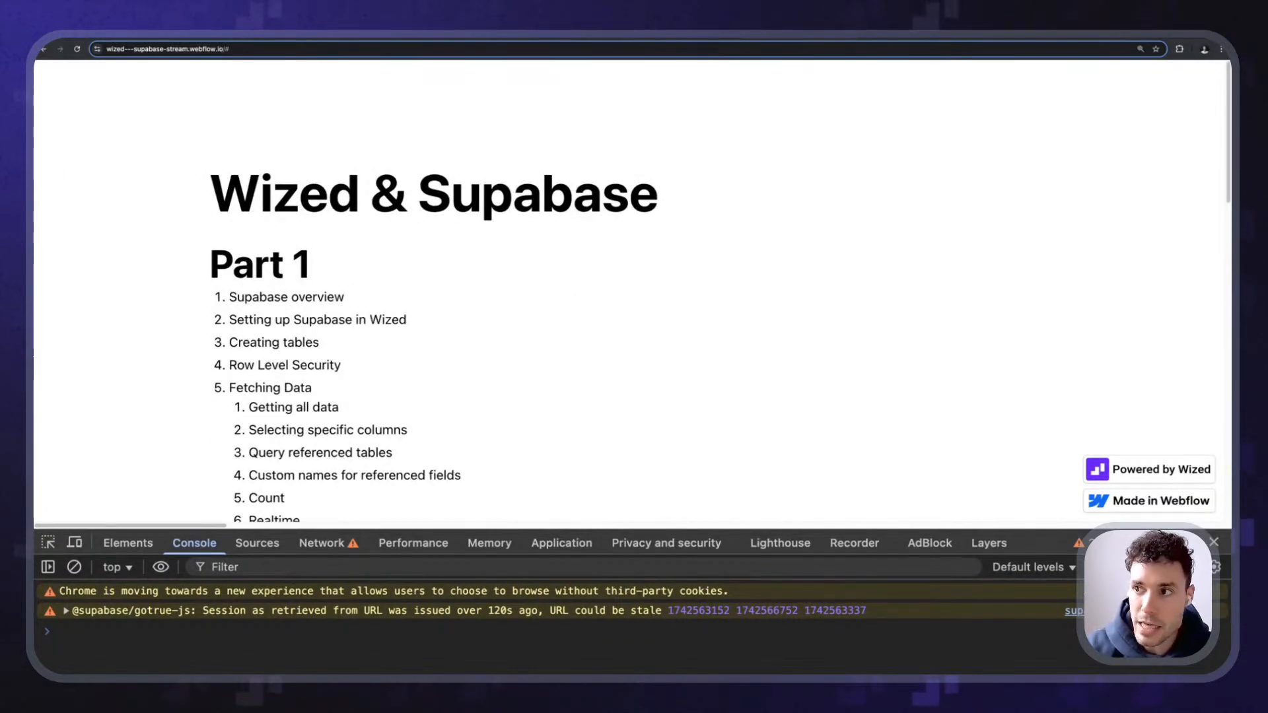
left_click(303, 34)
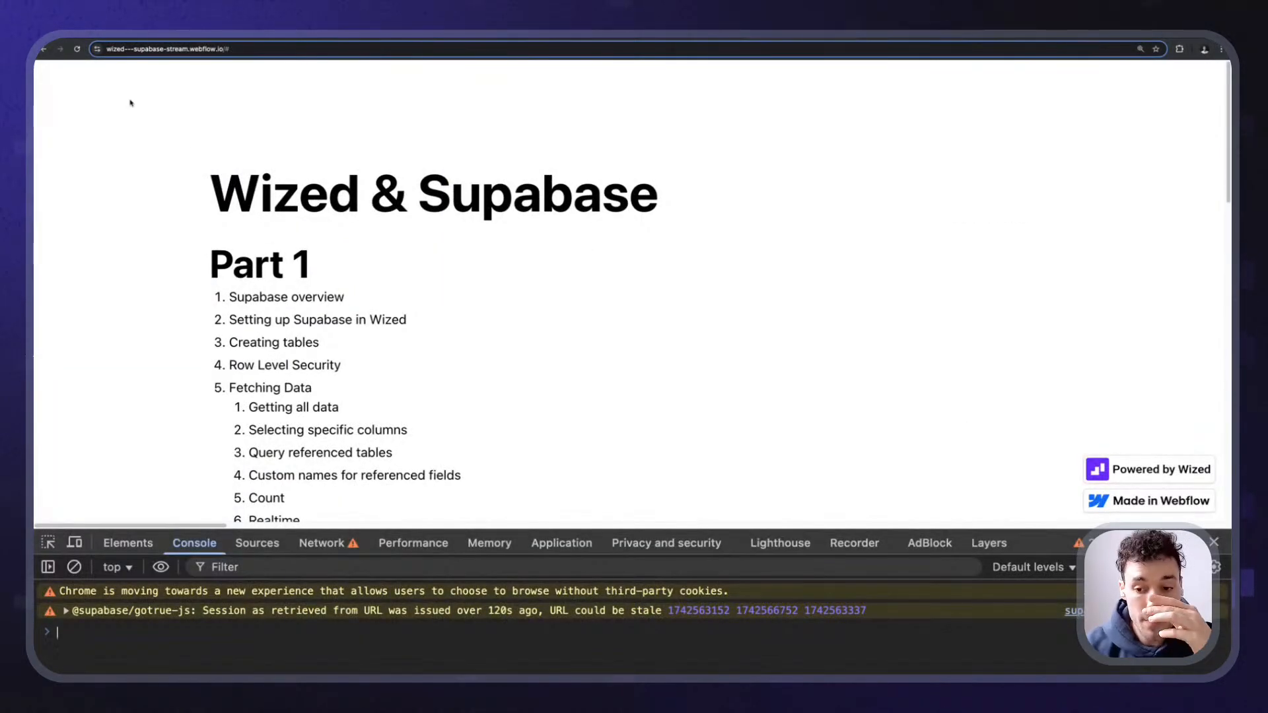
scroll(332, 320, "down", 15)
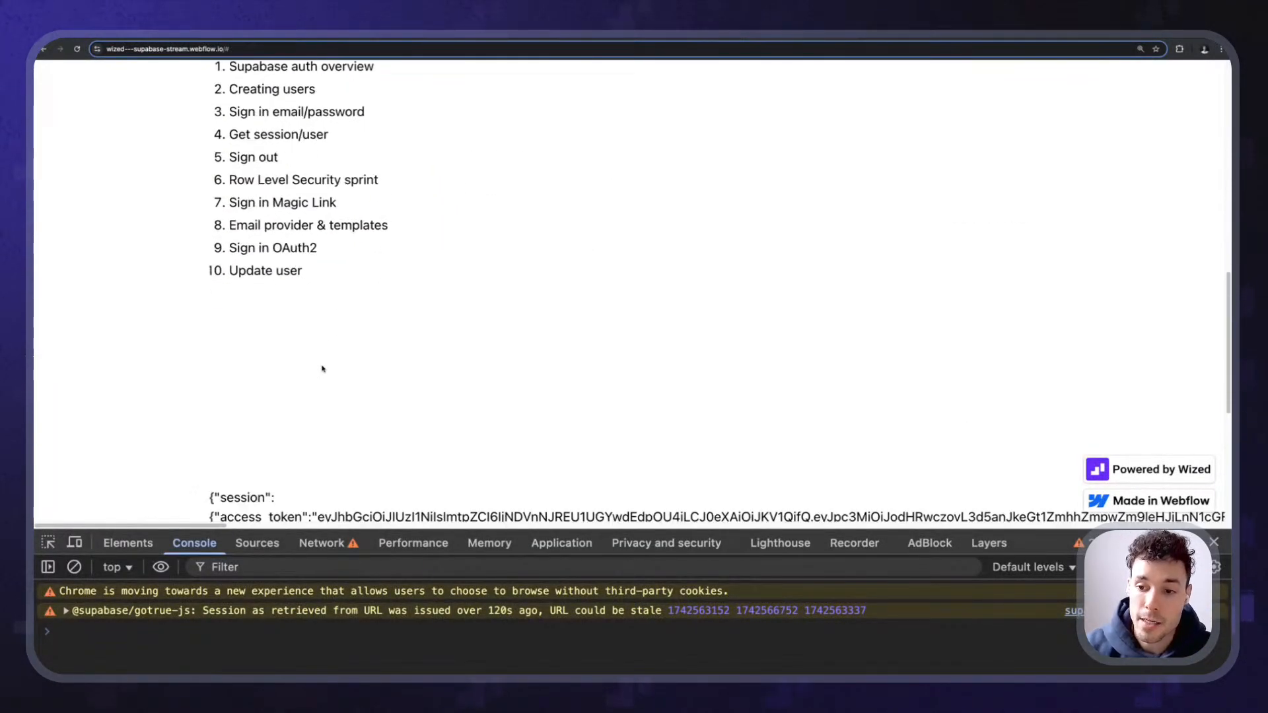
- Walk through the session JSON: the user's email, authenticated role, confirmed_at and user id
left_click_drag(209, 159, 824, 423)
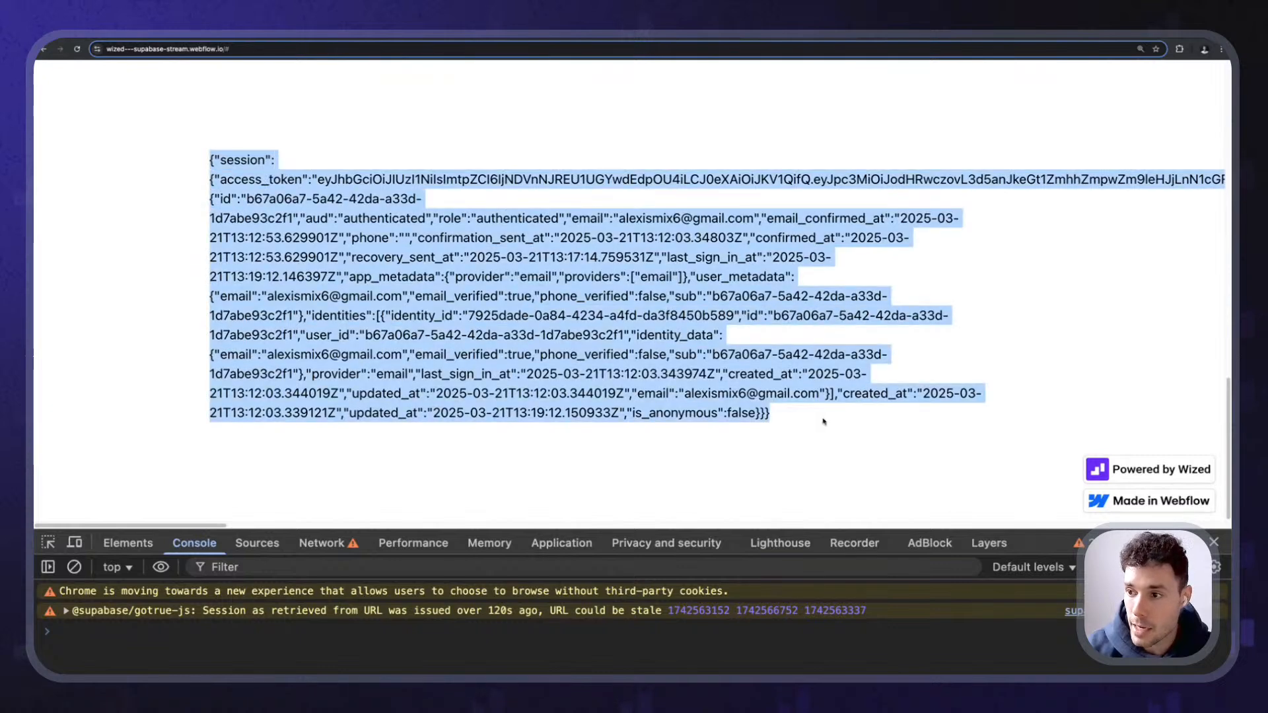
left_click(634, 218)
left_click_drag(619, 218, 755, 218)
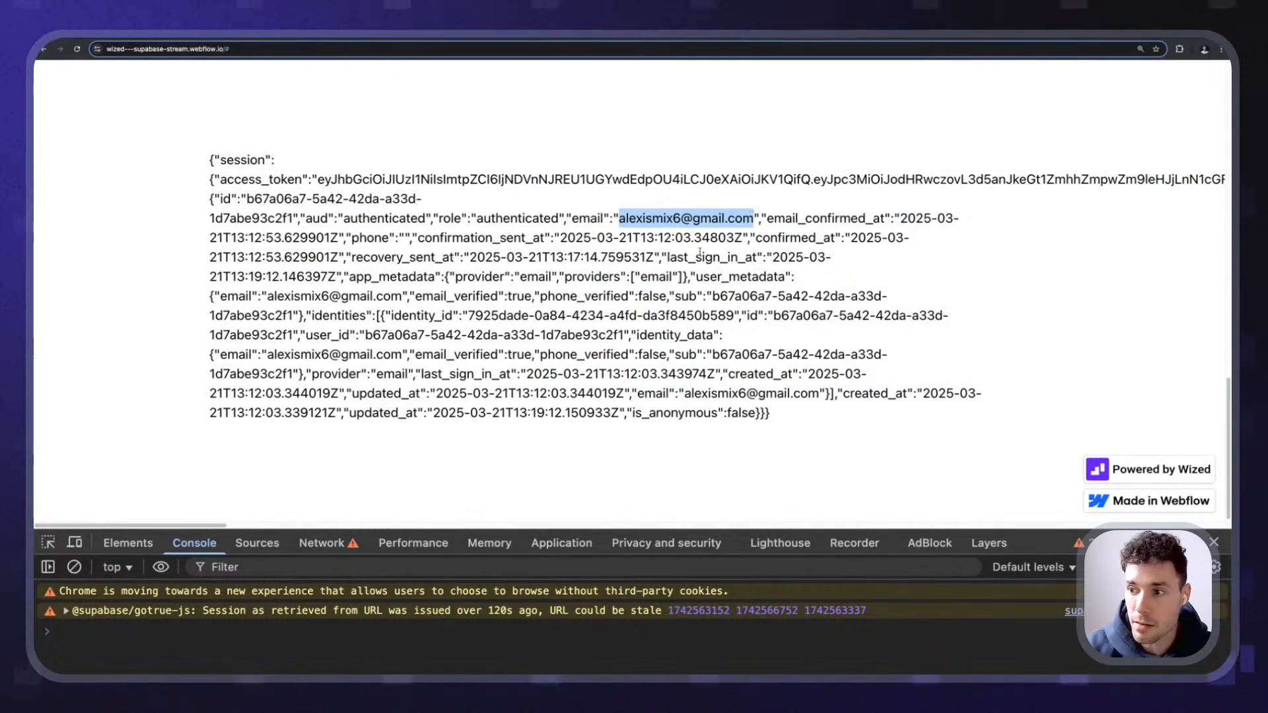
left_click(302, 182)
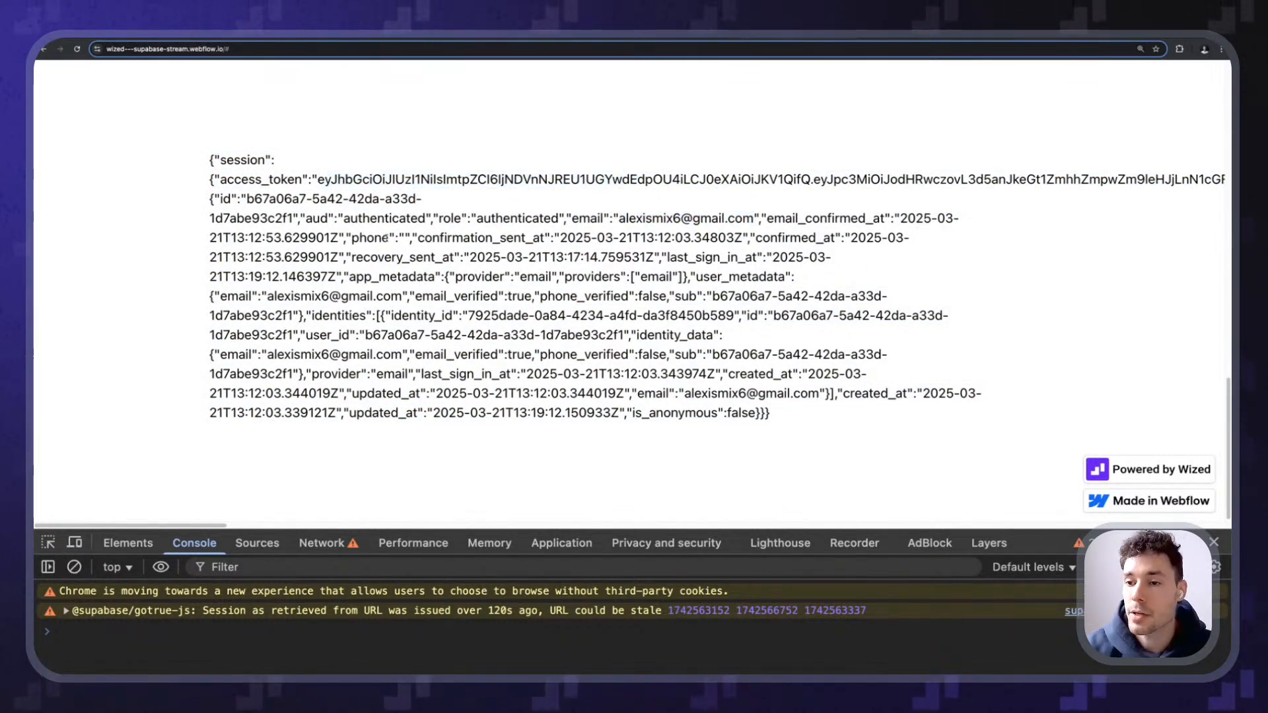
left_click_drag(357, 218, 467, 218)
left_click(469, 220)
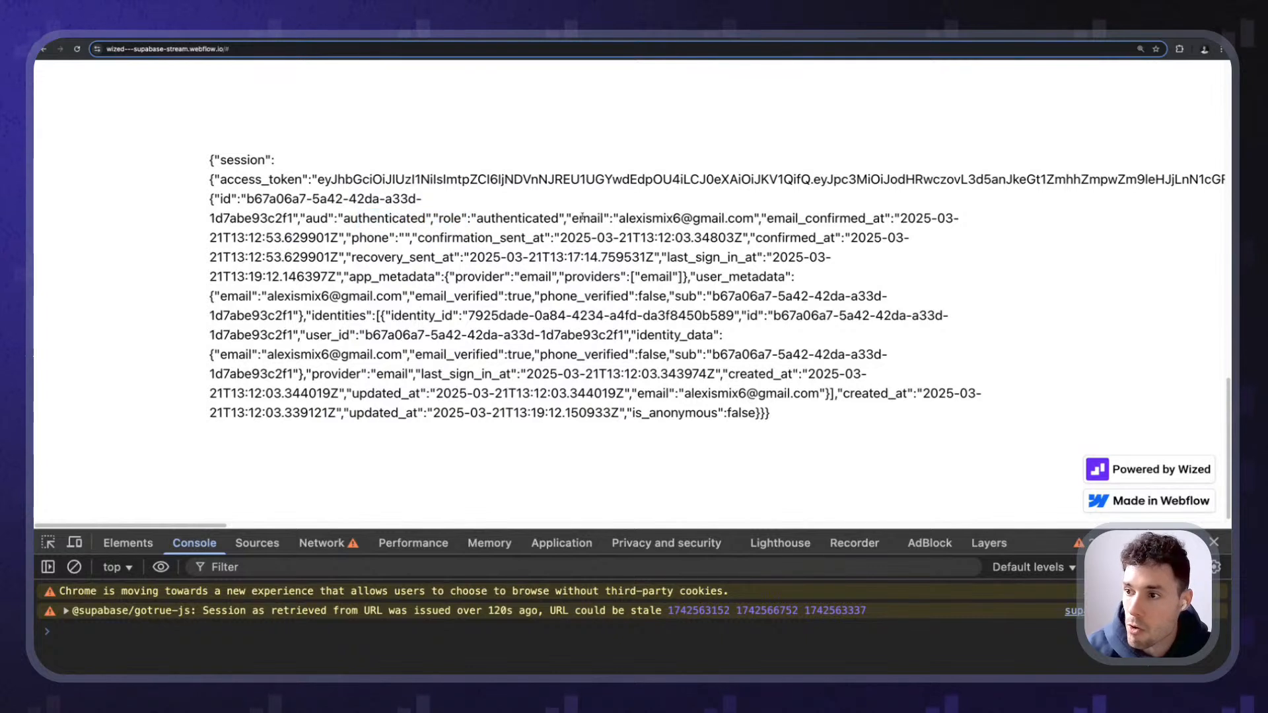
left_click_drag(578, 219, 614, 221)
left_click(620, 233)
left_click_drag(756, 238, 824, 237)
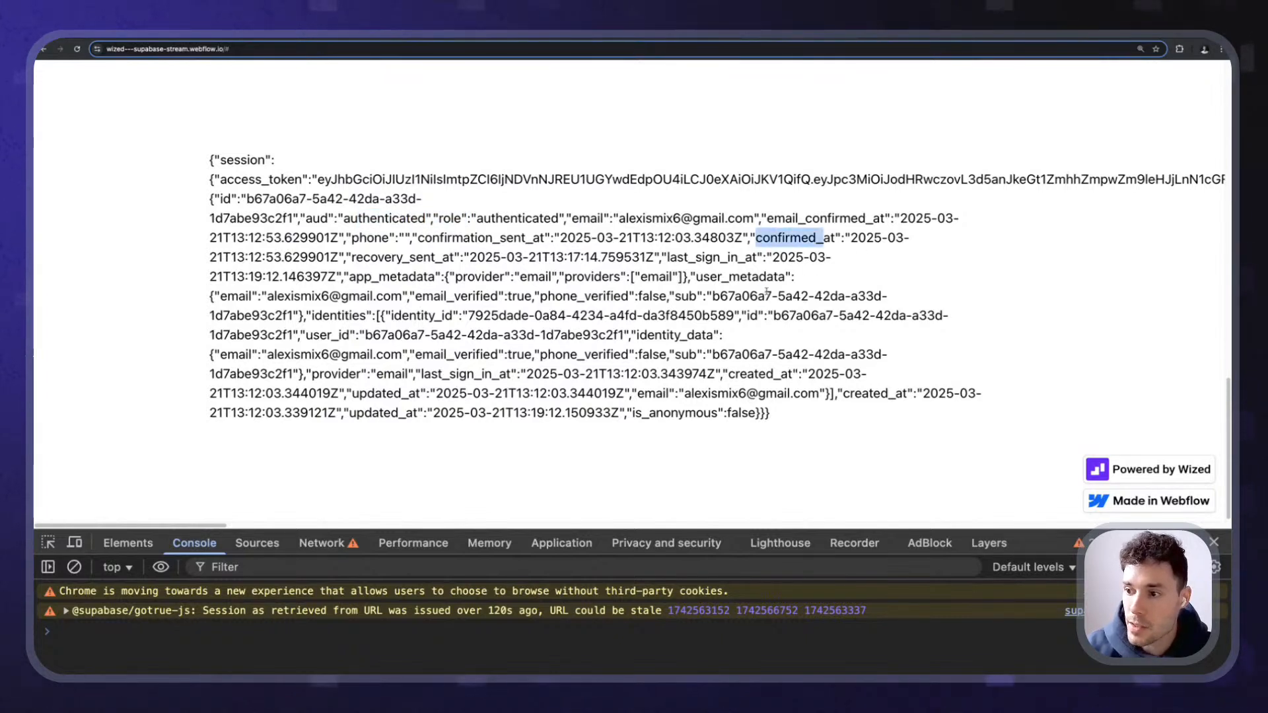
left_click_drag(757, 296, 767, 296)
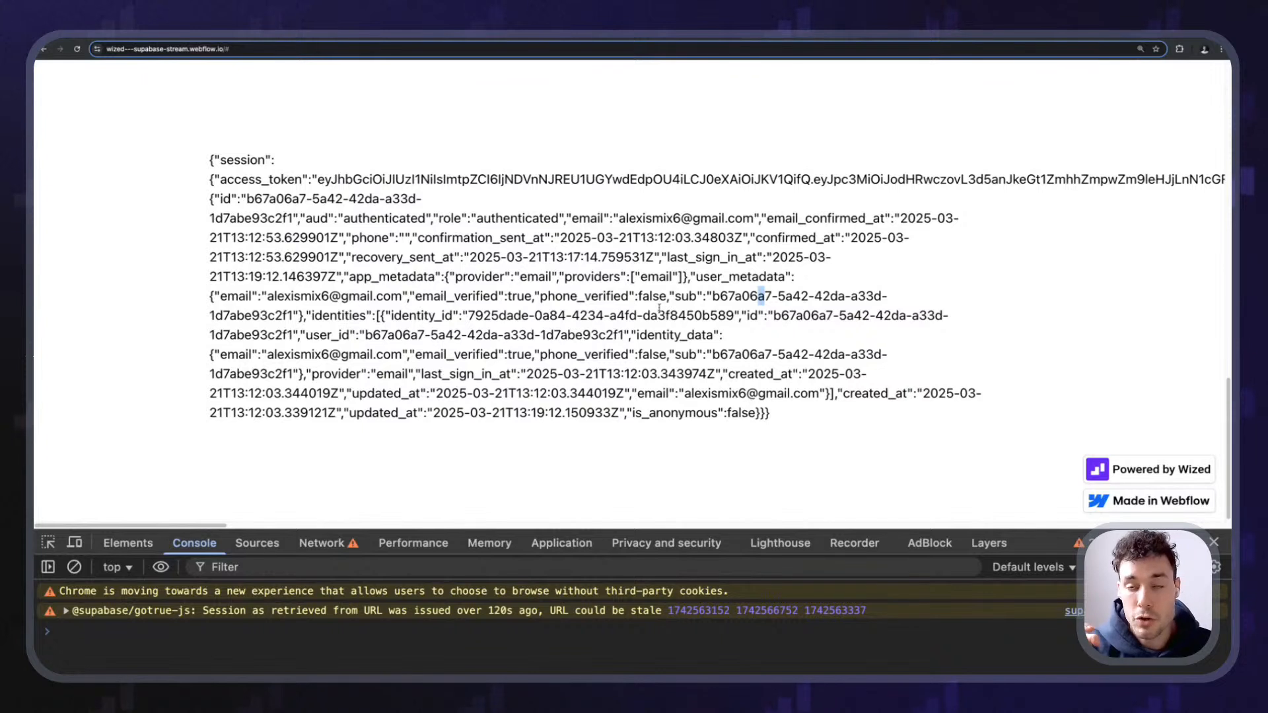
- Point out the site address and the whole session JSON, then the Sign in Magic Link topic
left_click(225, 49)
left_click(248, 90)
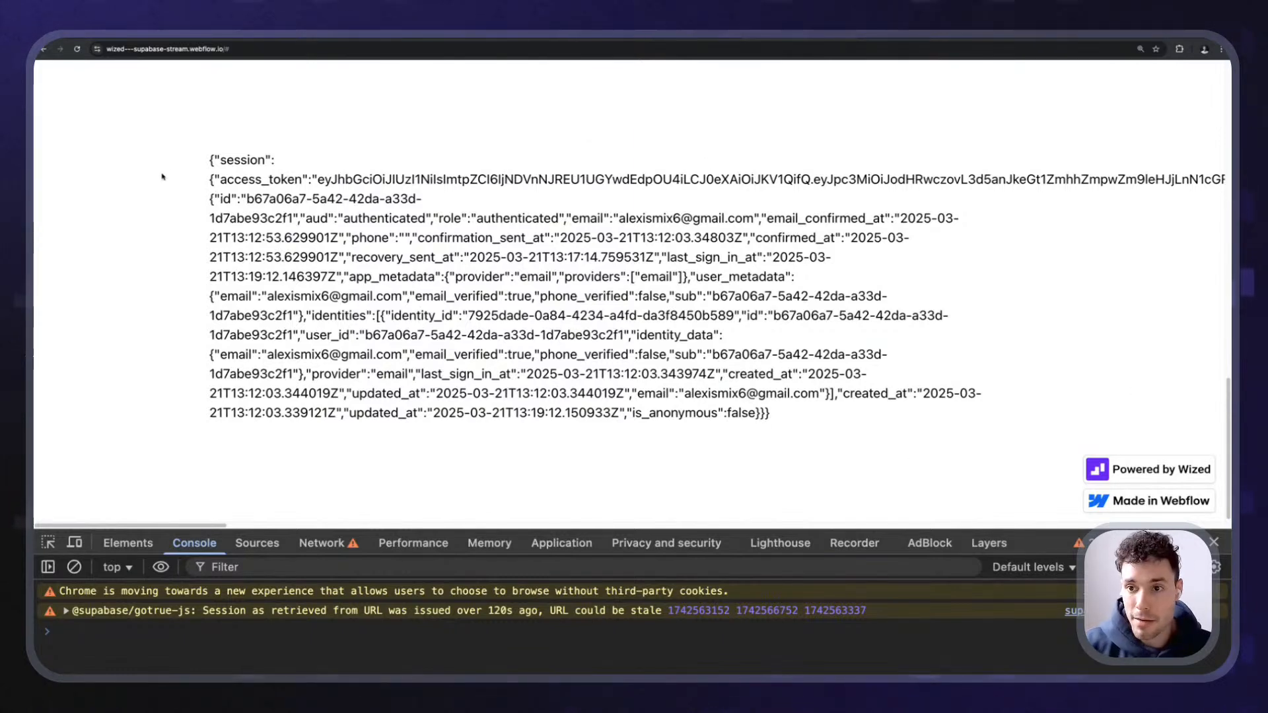
left_click_drag(163, 177, 957, 521)
left_click_drag(828, 423, 179, 198)
left_click(186, 200)
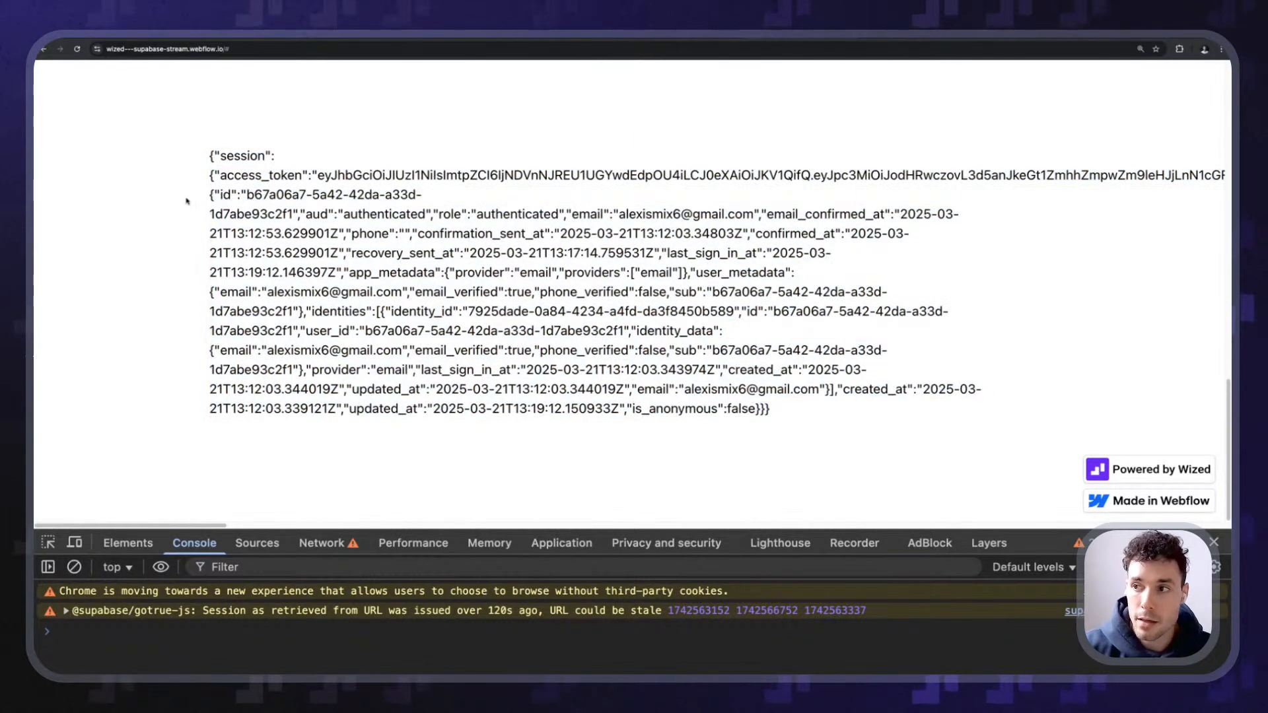
scroll(326, 93, "up", 10)
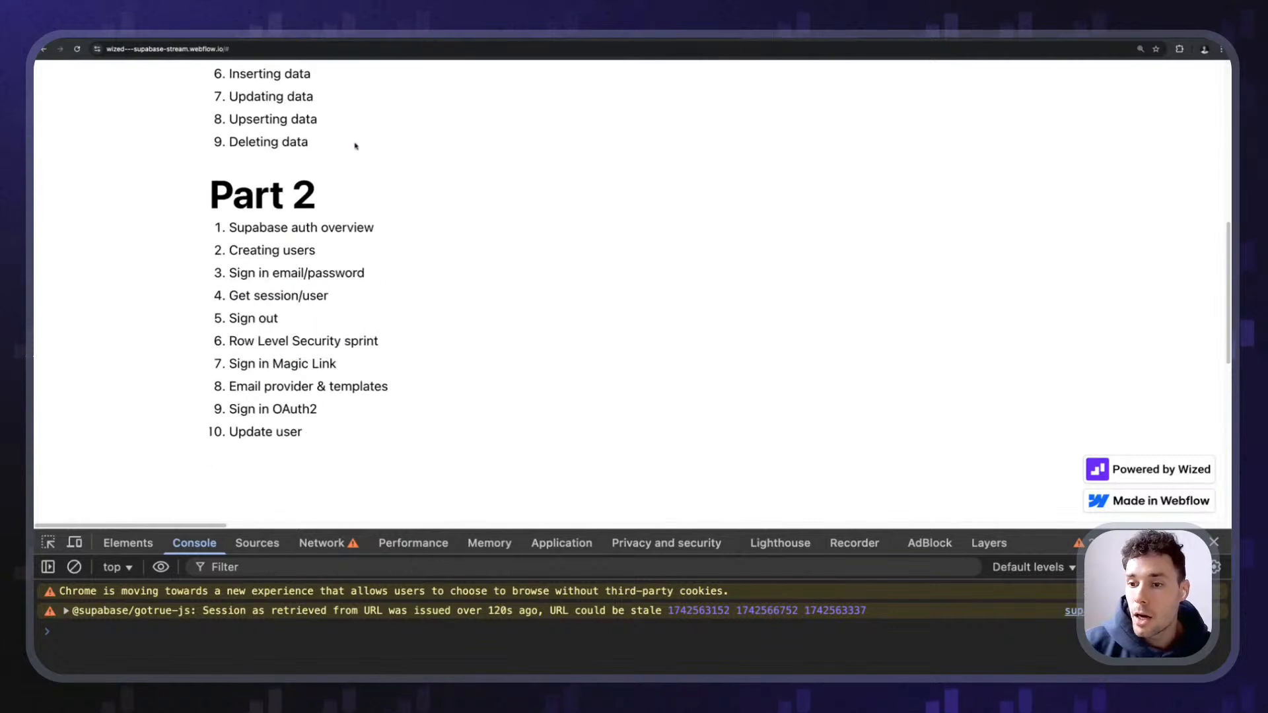
scroll(330, 208, "down", 1)
left_click_drag(249, 373, 223, 362)
left_click(267, 363)
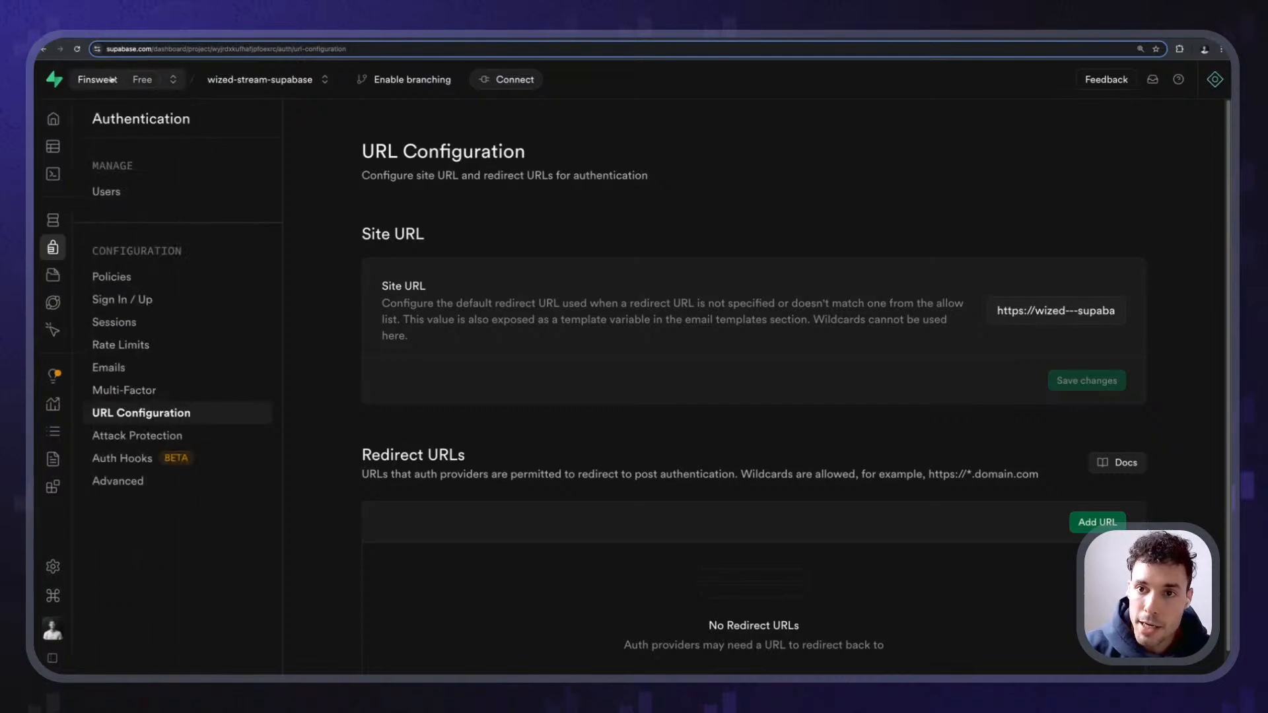
- Open the Magic Link email template and review its heading, login text and ConfirmationURL link
mouse_move(112, 250)
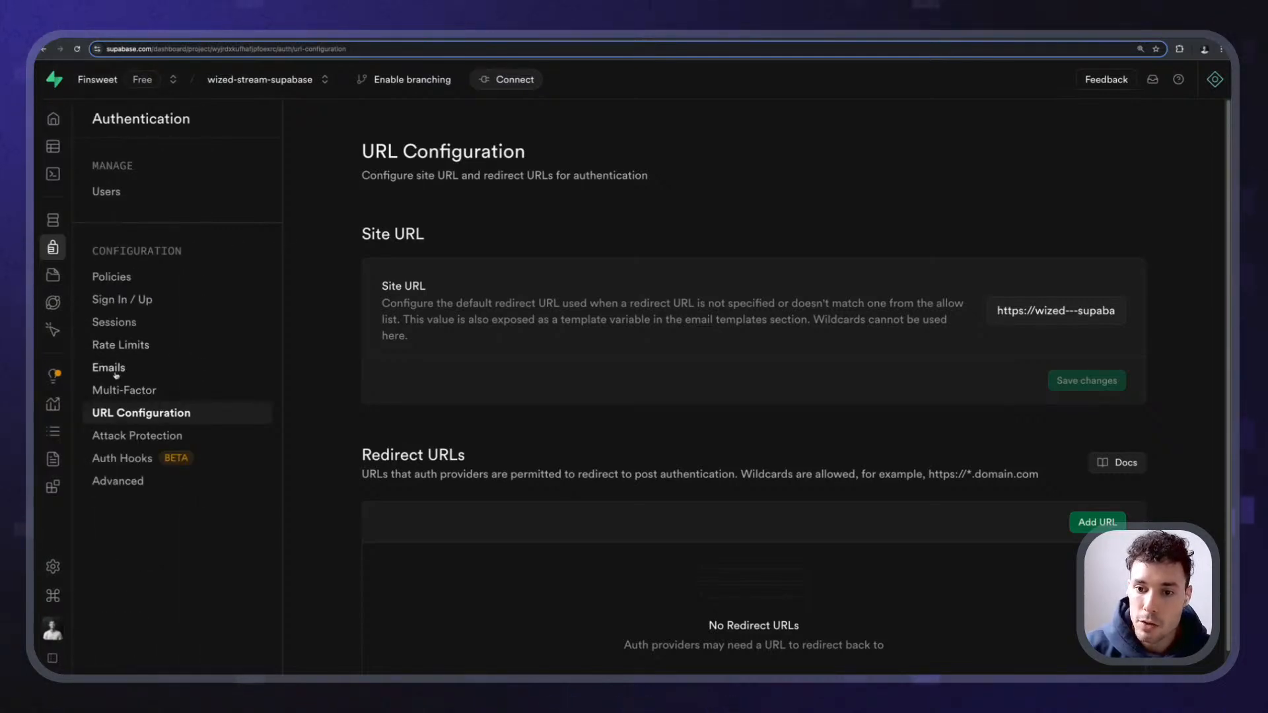
left_click(109, 367)
scroll(363, 212, "down", 3)
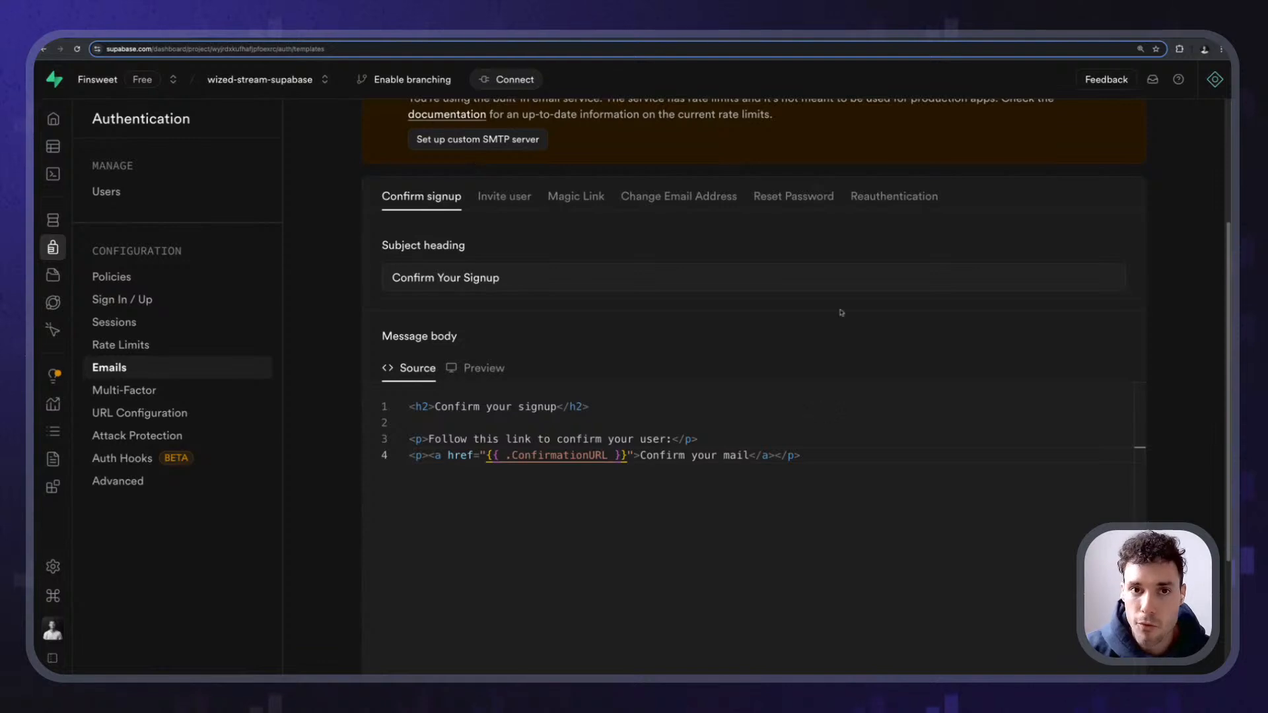
left_click(575, 196)
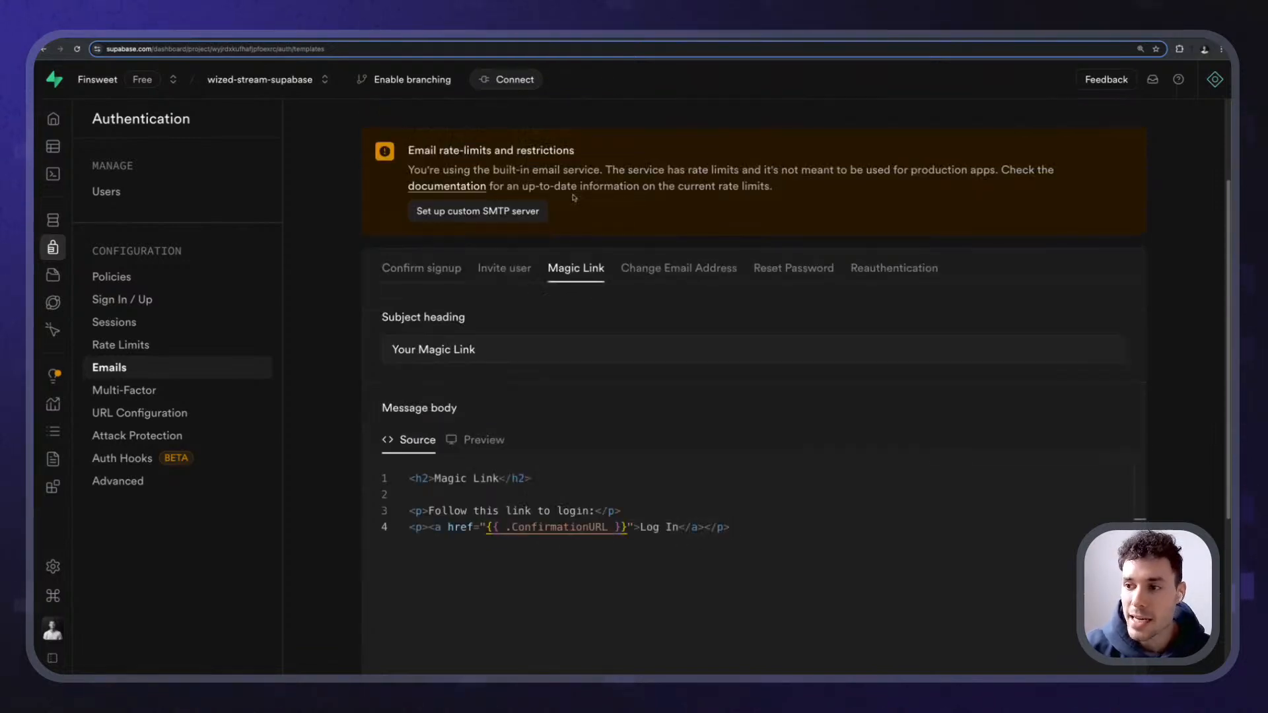
scroll(592, 310, "down", 3)
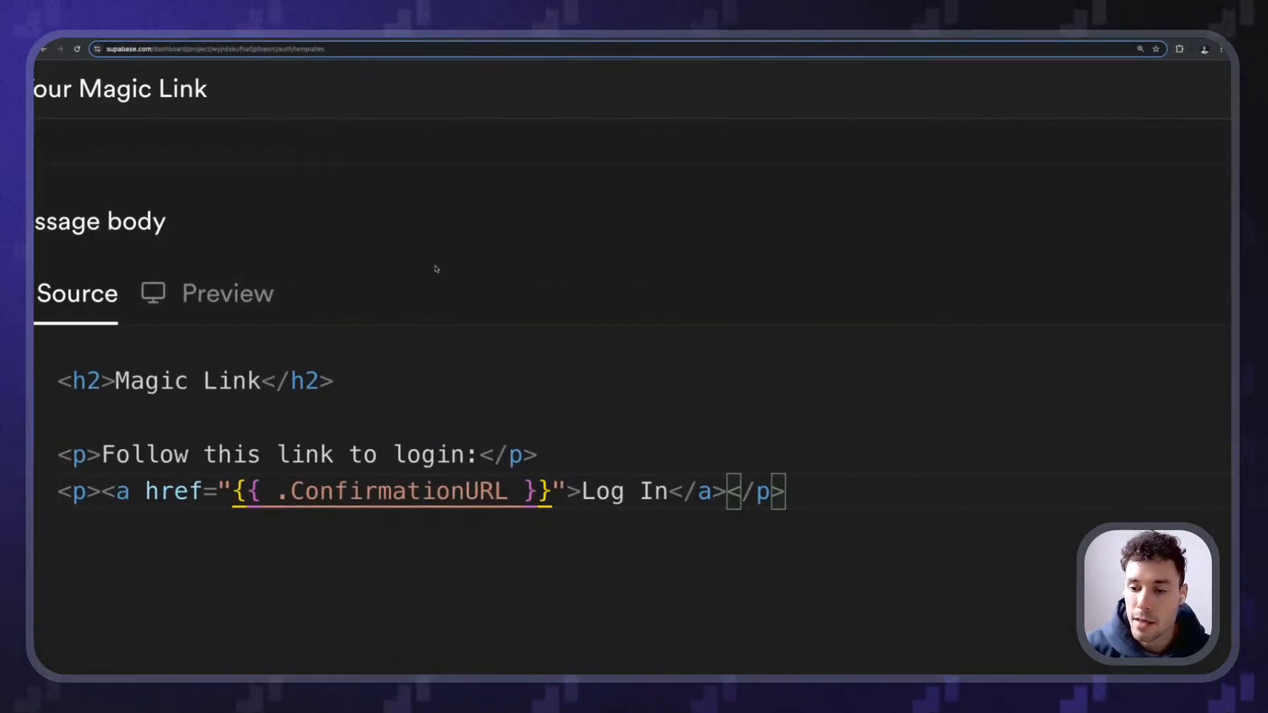
left_click_drag(363, 376, 51, 376)
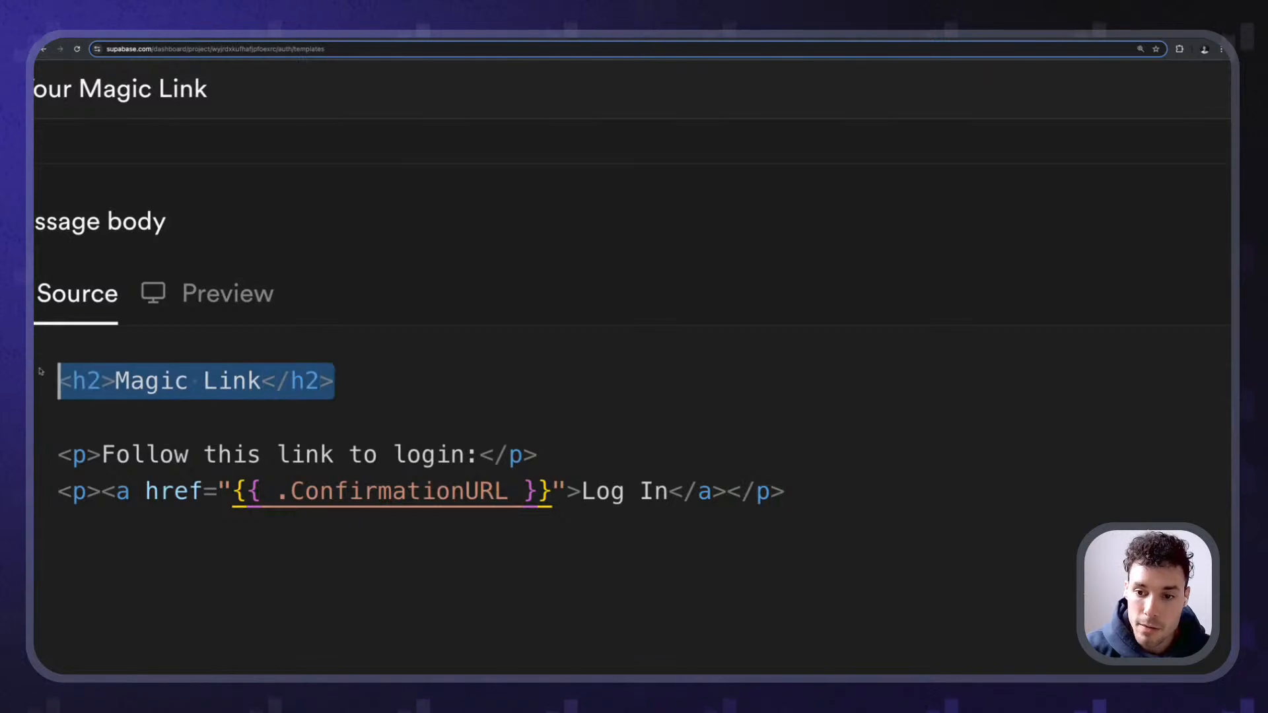
left_click_drag(101, 454, 543, 455)
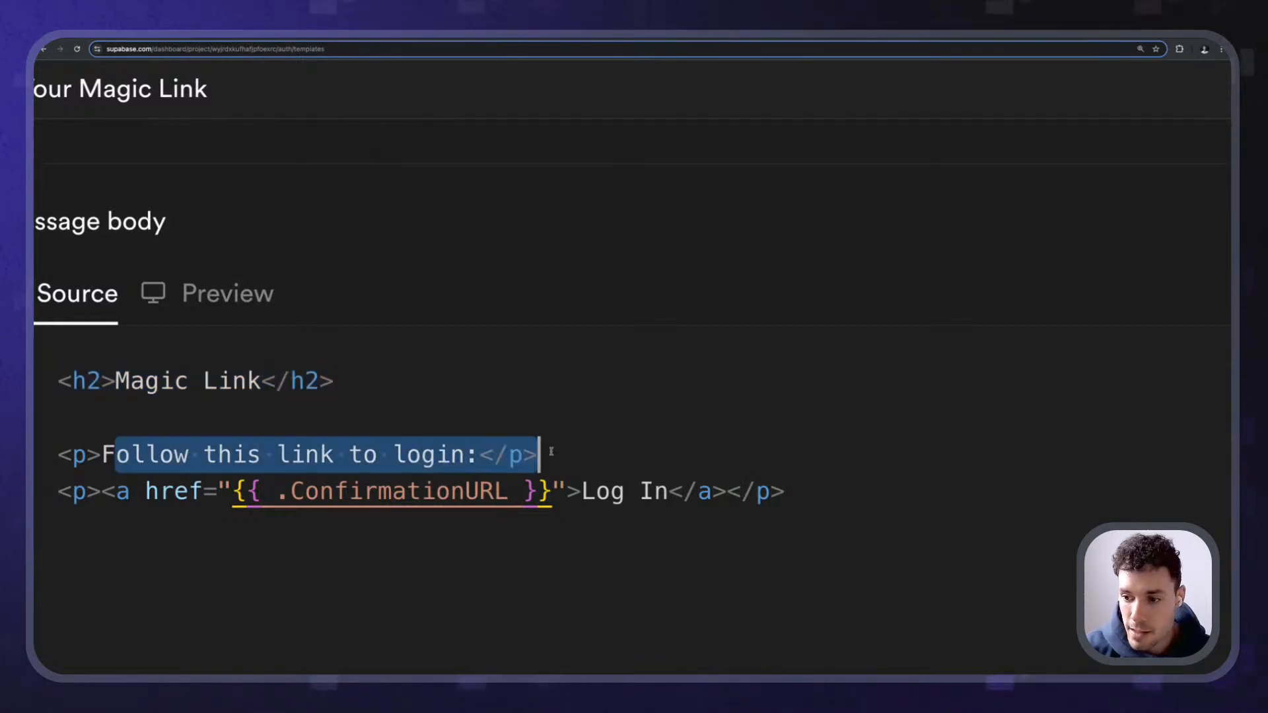
left_click(543, 454)
left_click_drag(114, 491, 451, 492)
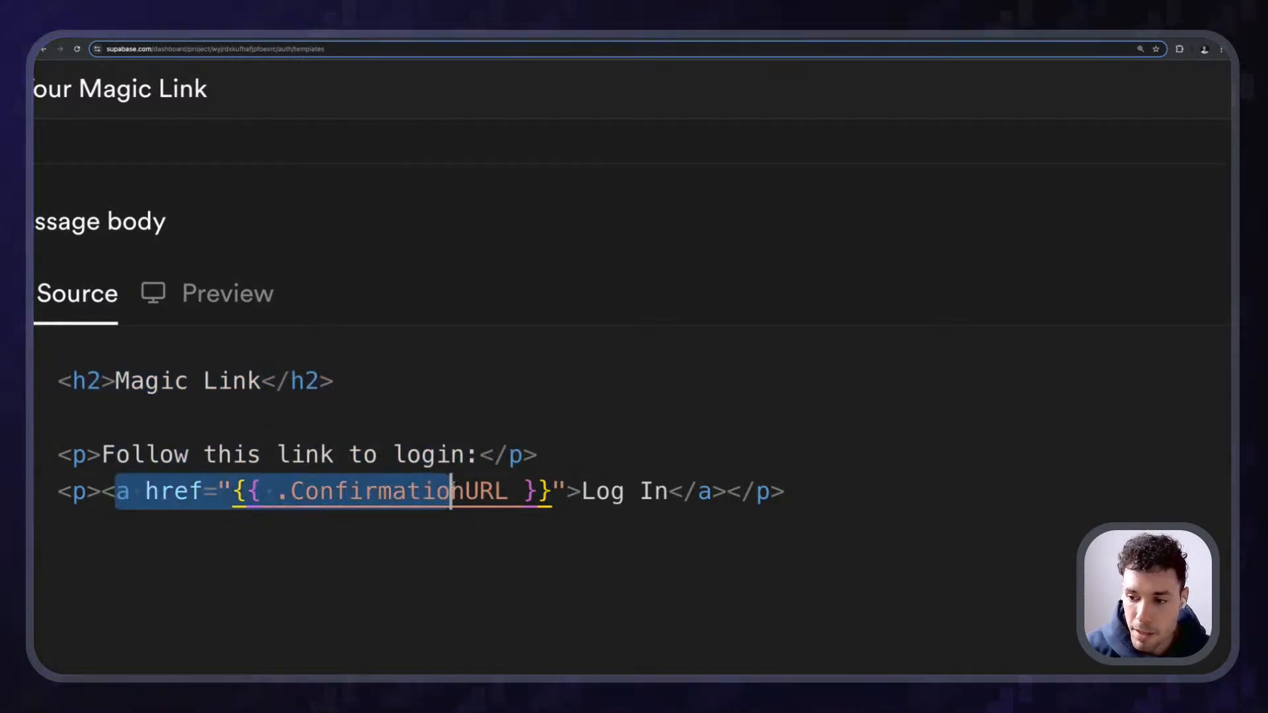
left_click(451, 491)
left_click_drag(236, 491, 553, 492)
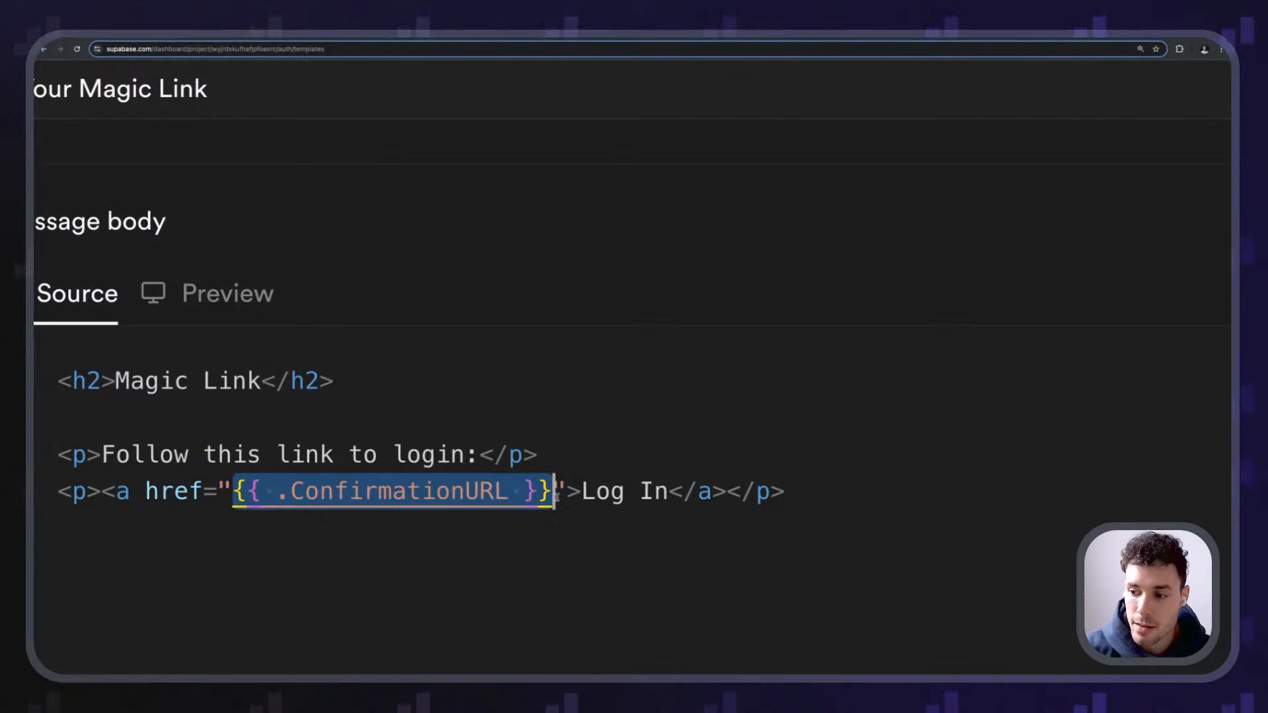
left_click(611, 492)
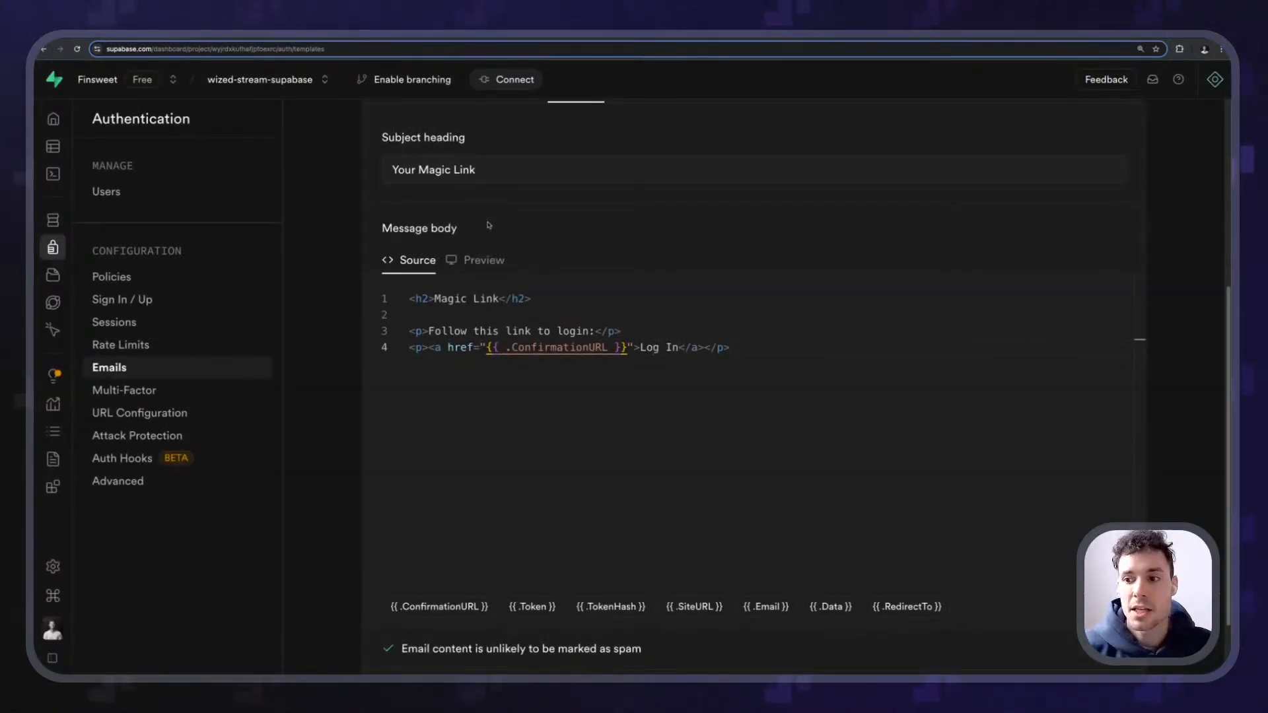
- Change line 3 to read 'Follow this link to login, please do it!' and check the preview
left_click(493, 261)
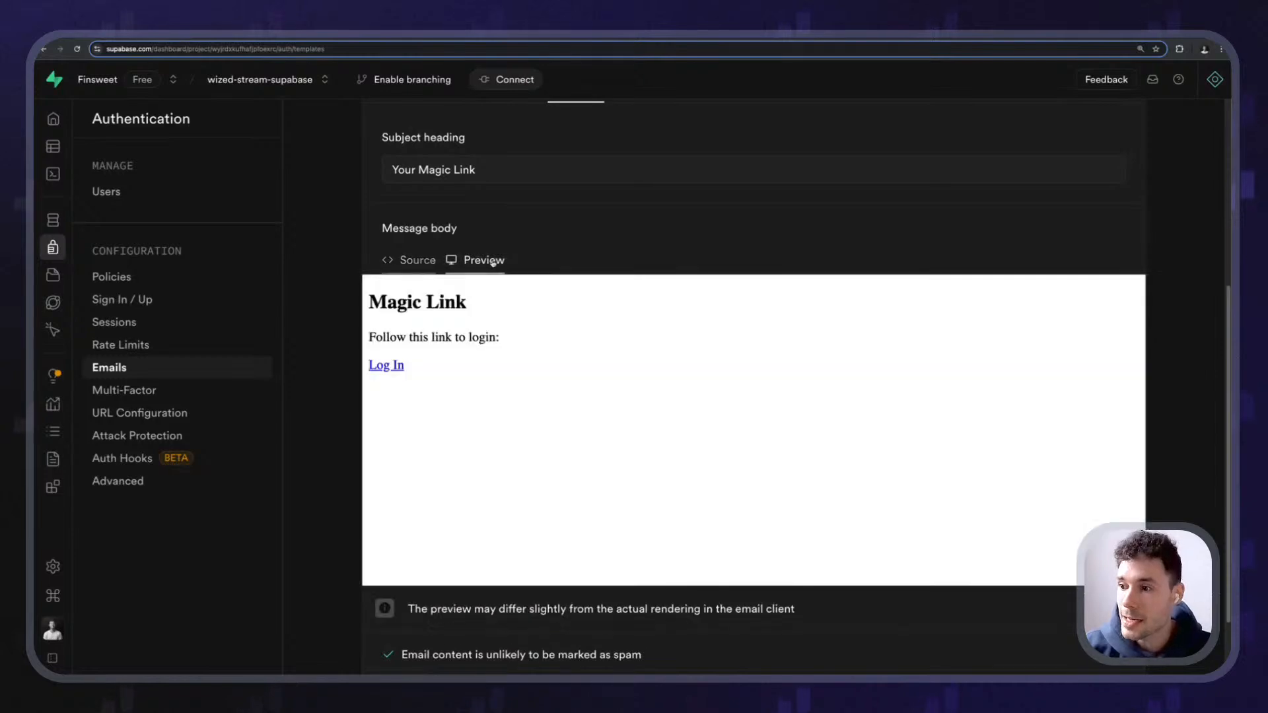
left_click(411, 260)
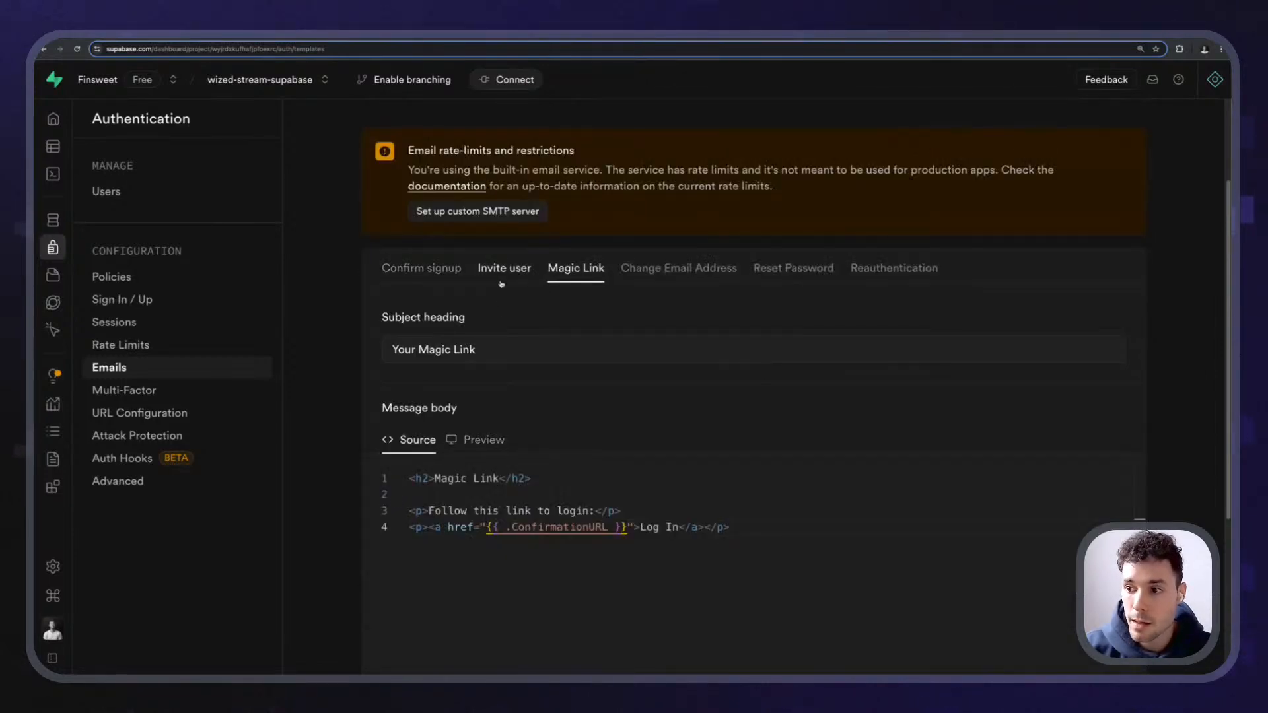
left_click(483, 440)
left_click(403, 439)
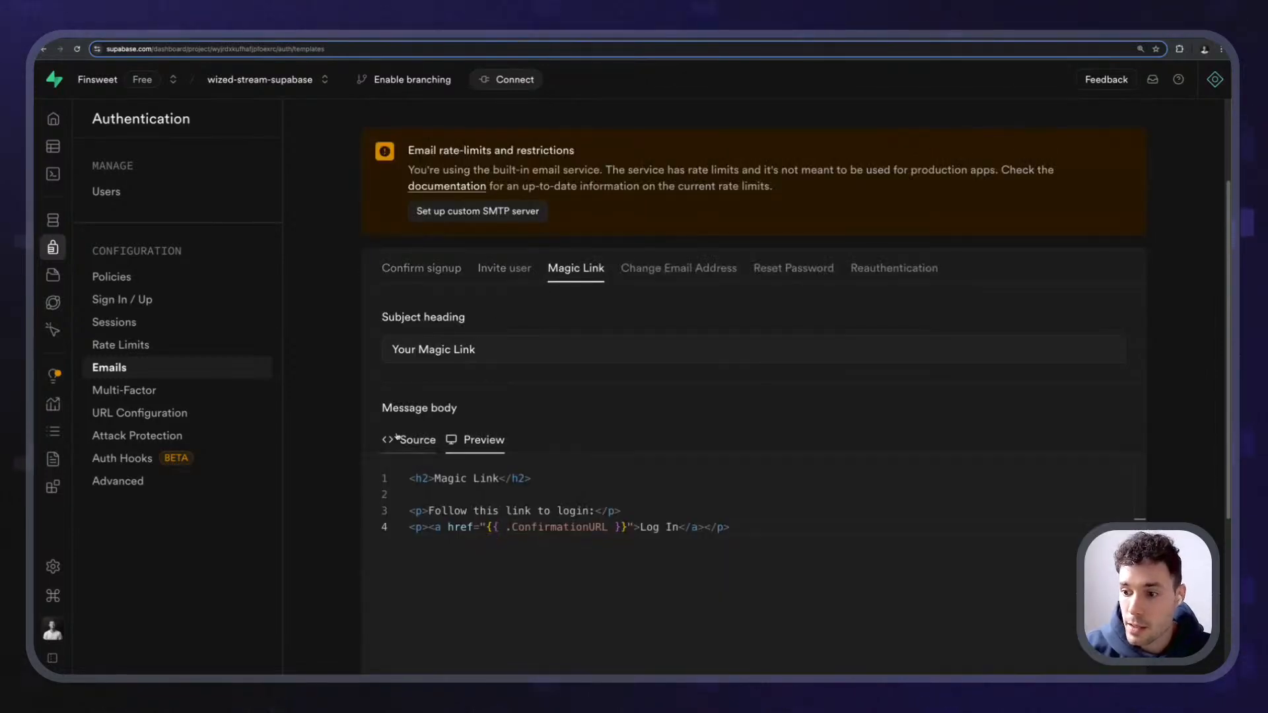
left_click(635, 462)
left_click(588, 462)
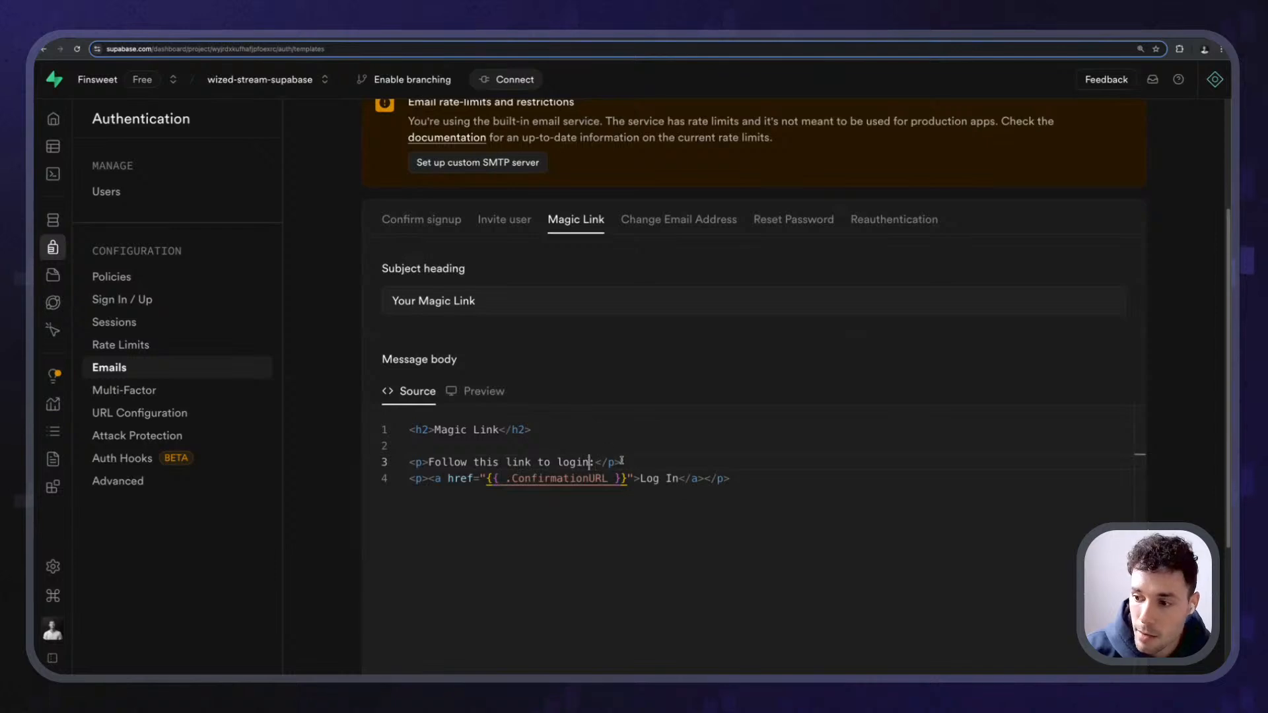
type(", plea")
type("se do it!")
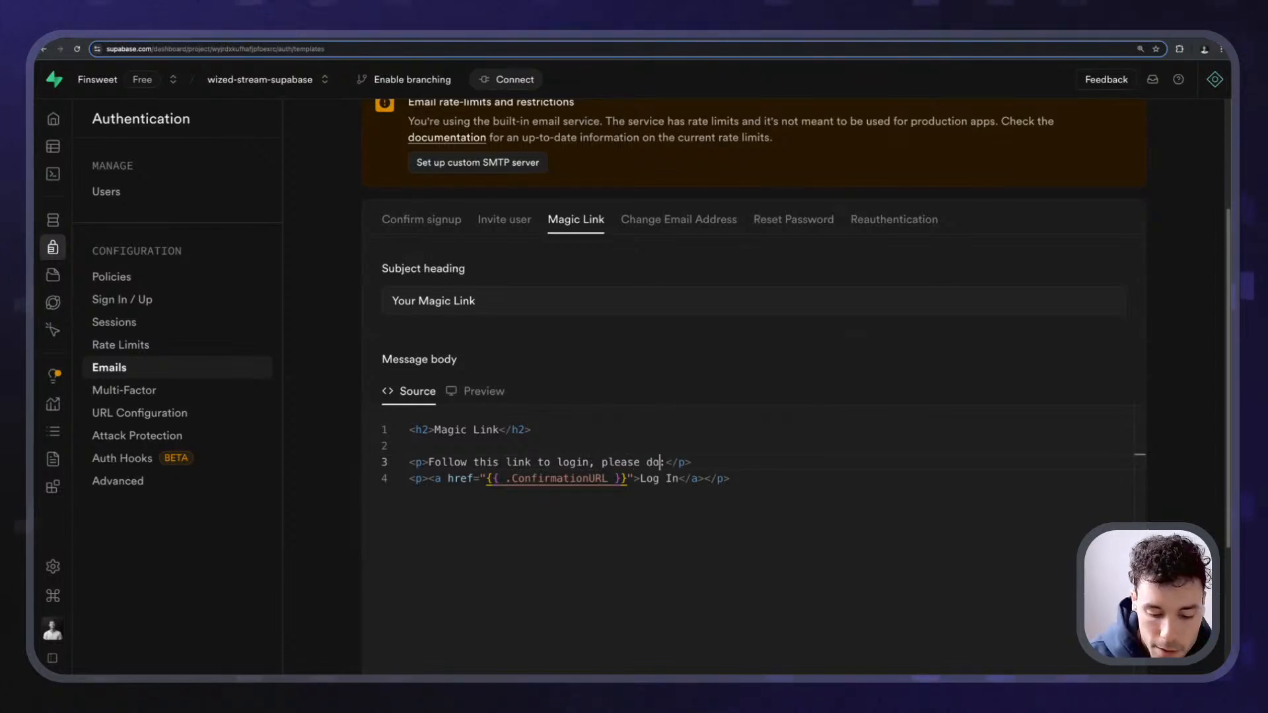
key("Delete")
left_click(482, 391)
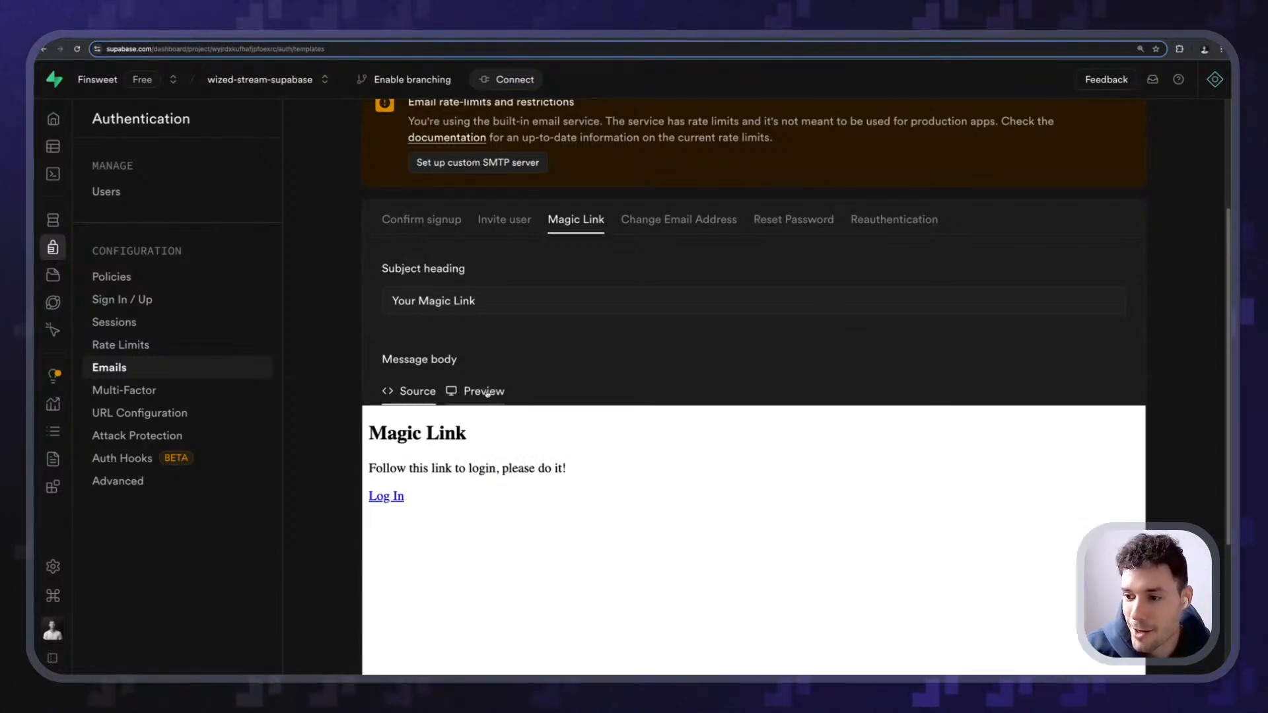
scroll(453, 385, "down", 2)
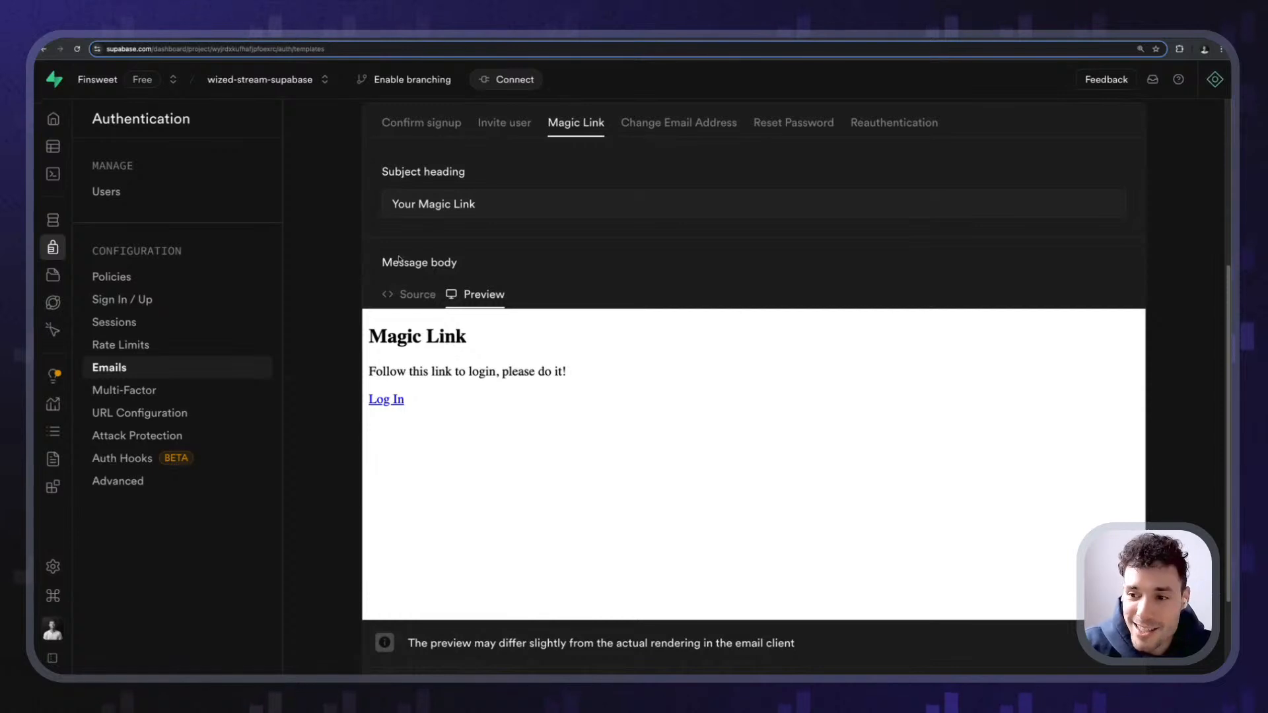
left_click(413, 294)
- Add a temporary <table> line below line 2, then delete it again
left_click(729, 512)
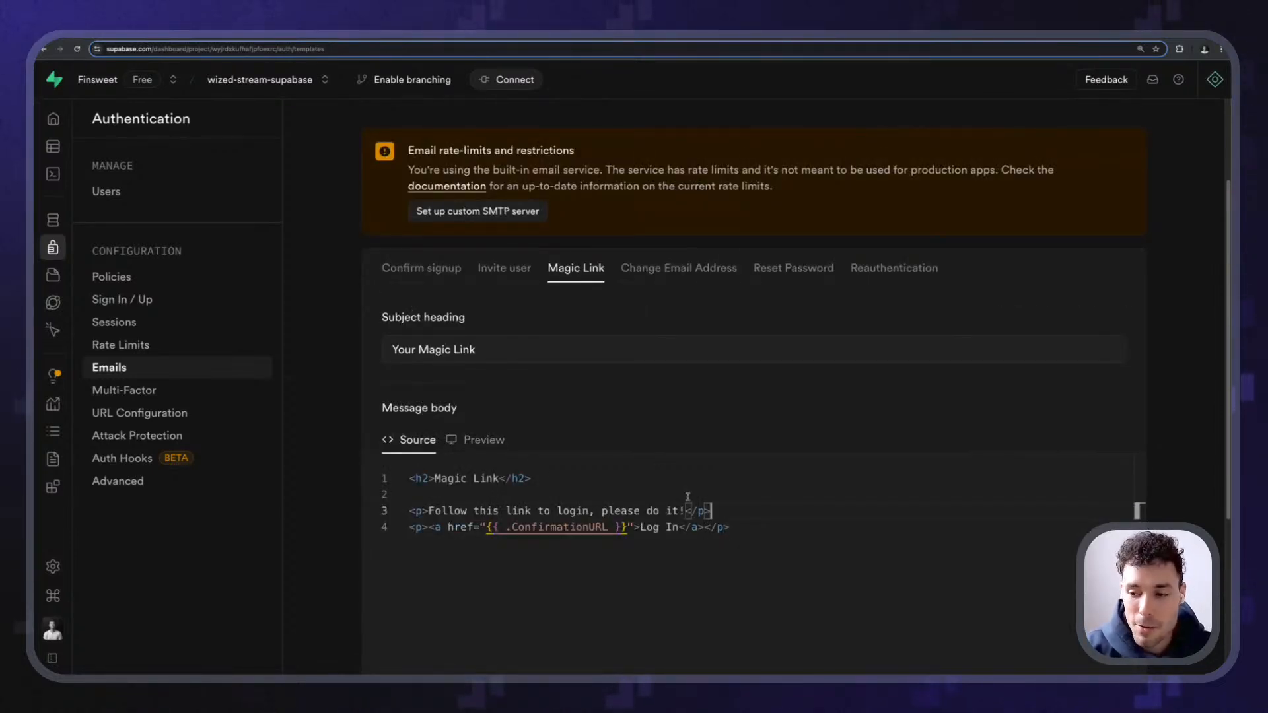
key("Up")
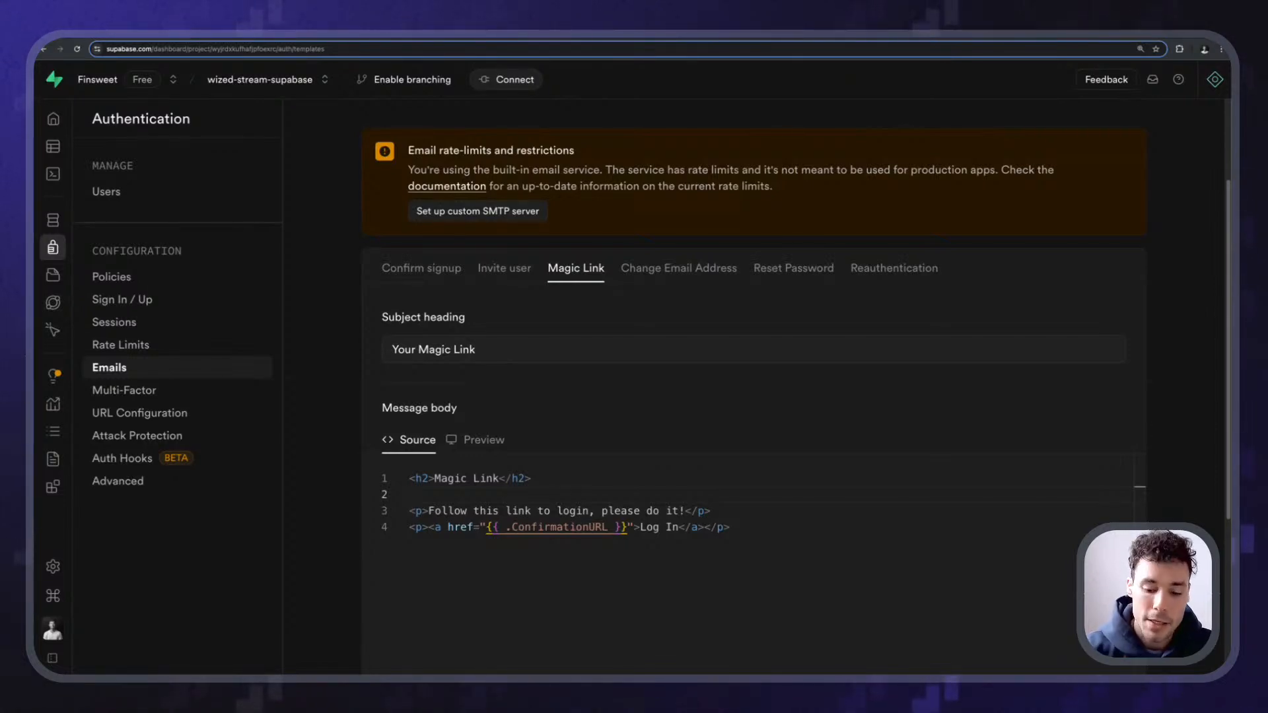
key("Return")
type("<tabl")
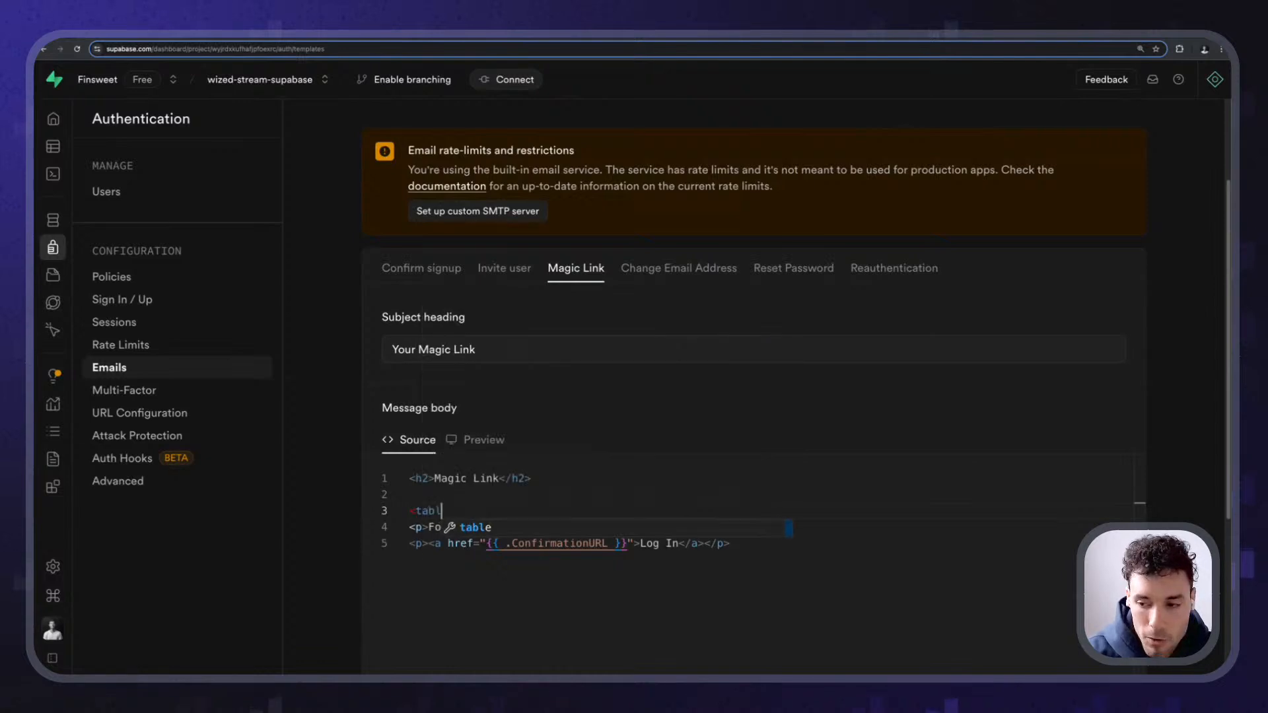
type("e>")
key("shift+Home")
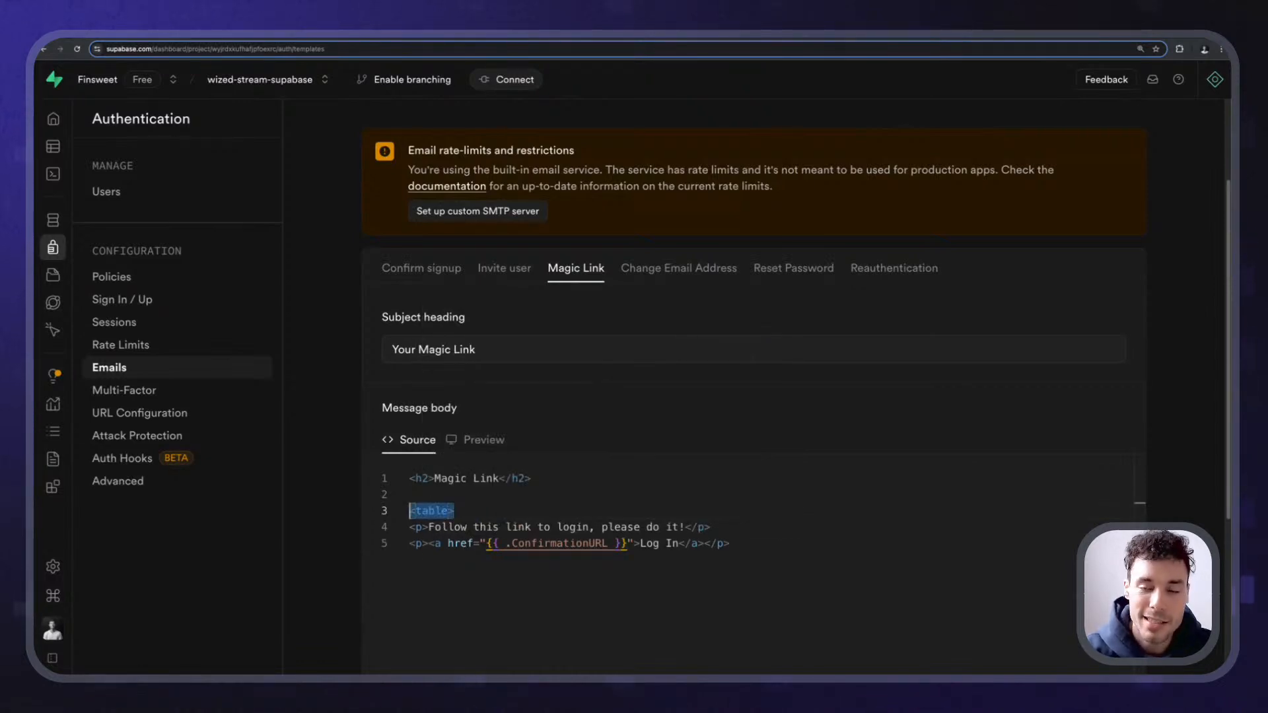
key("BackSpace")
key("BackSpace")
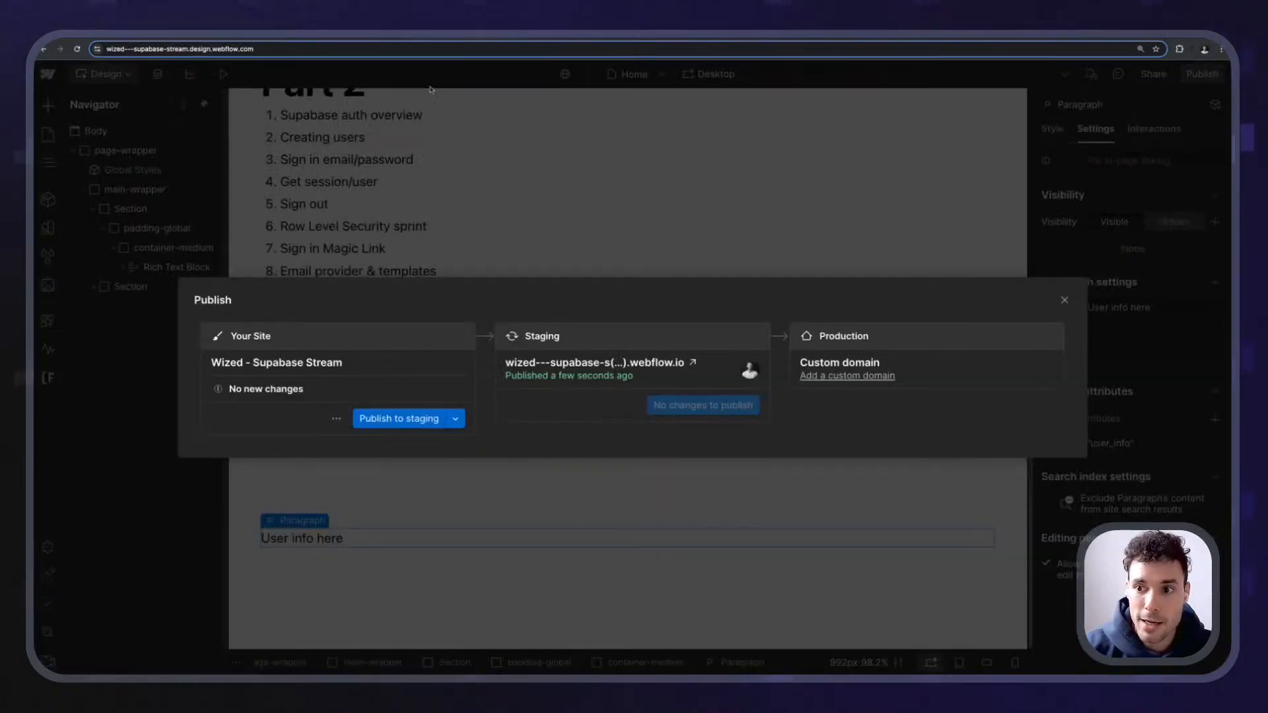
- Close the publish dialog and point out Sign in Magic Link, Email provider & templates and Sign in OAuth2
left_click(452, 174)
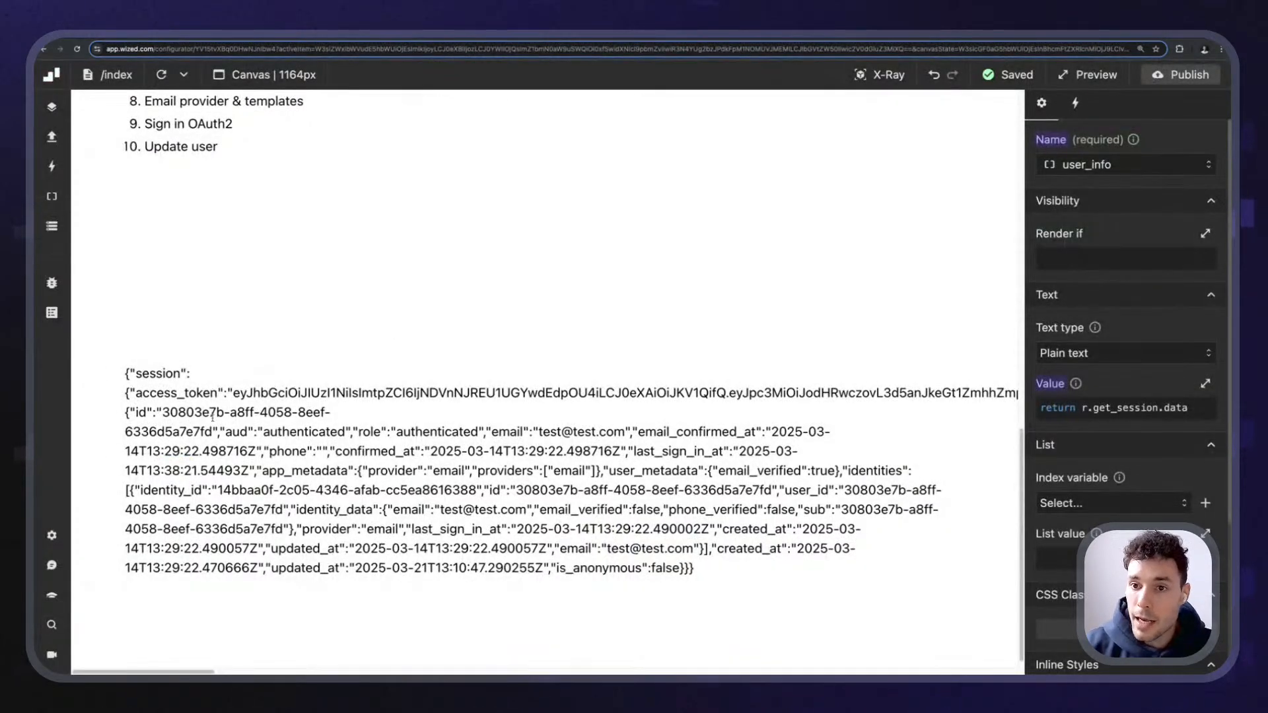
scroll(212, 416, "up", 5)
left_click_drag(137, 411, 227, 414)
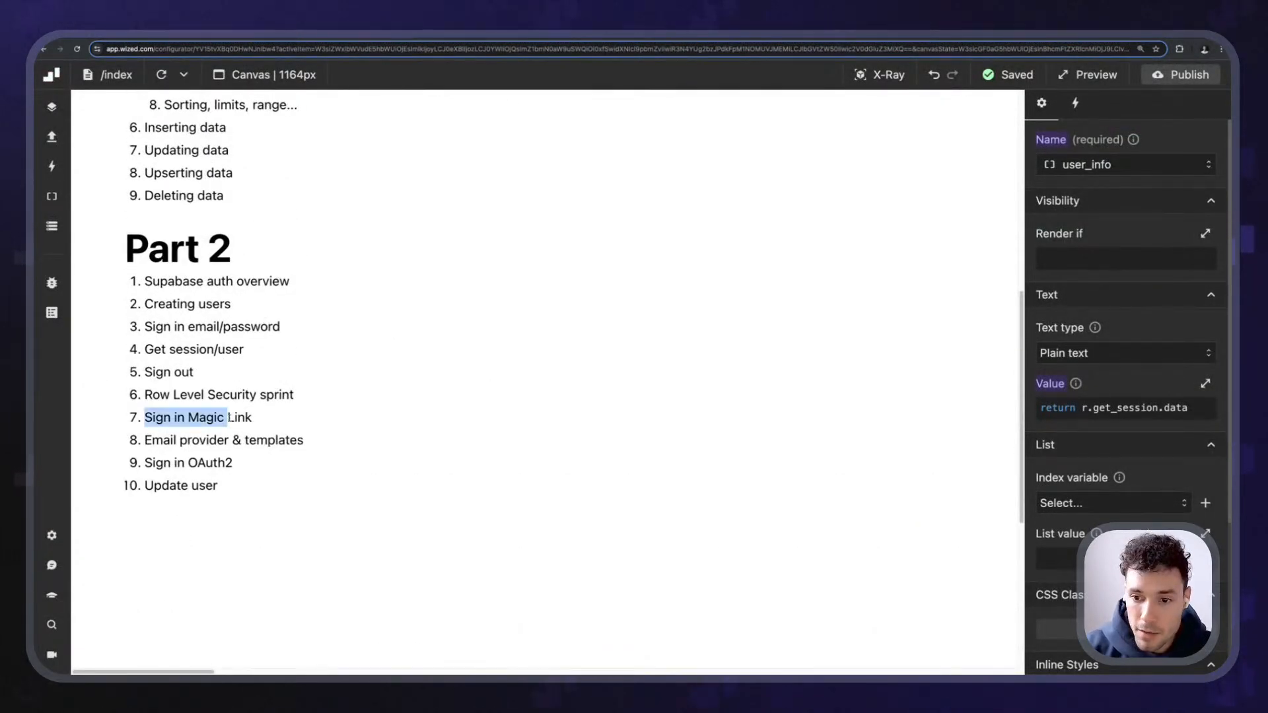
left_click(181, 411)
scroll(137, 410, "up", 5)
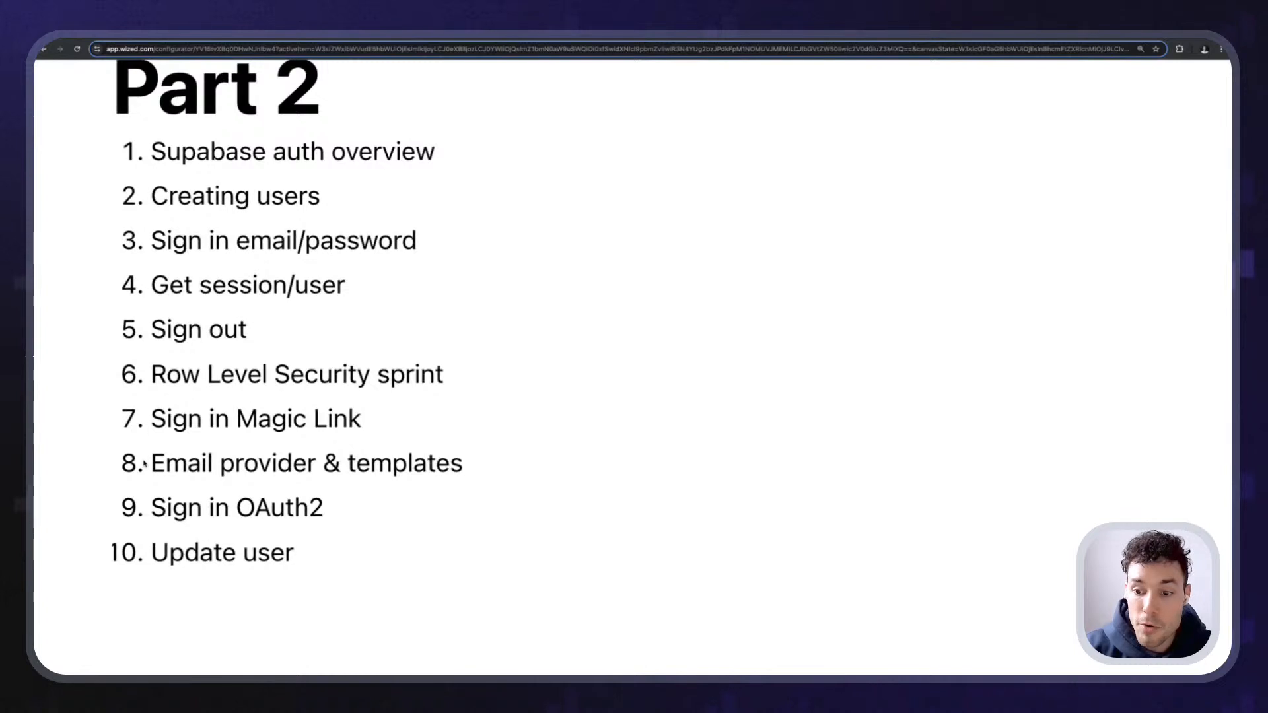
left_click_drag(147, 463, 323, 477)
left_click(201, 499)
left_click_drag(148, 507, 325, 510)
left_click(359, 509)
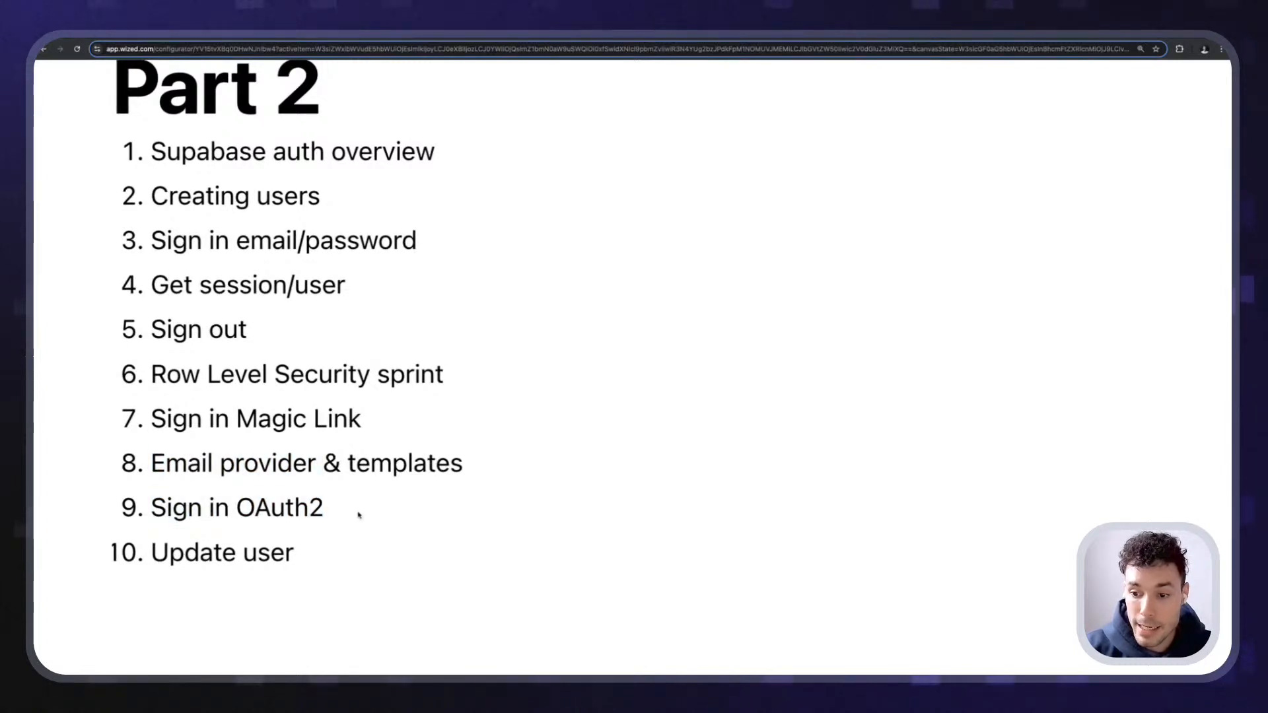
- Scroll through the outline and switch to the Webflow Designer
scroll(335, 503, "down", 5)
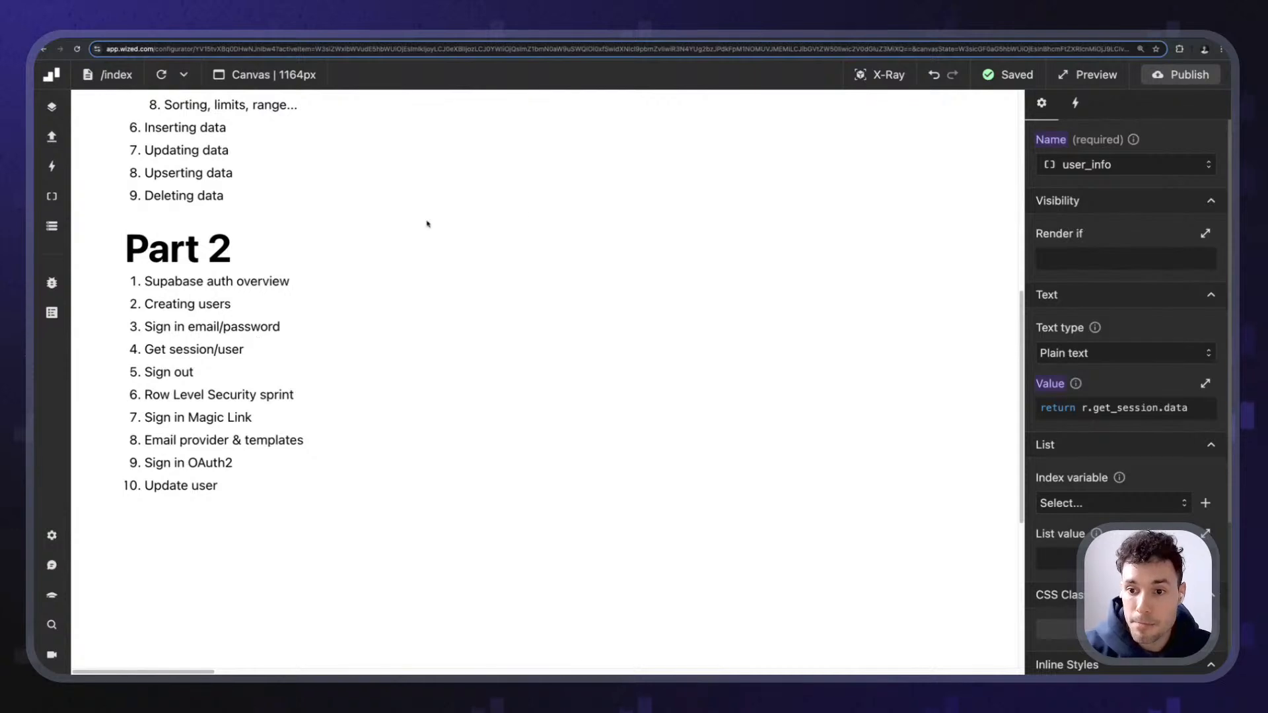
scroll(426, 224, "up", 7)
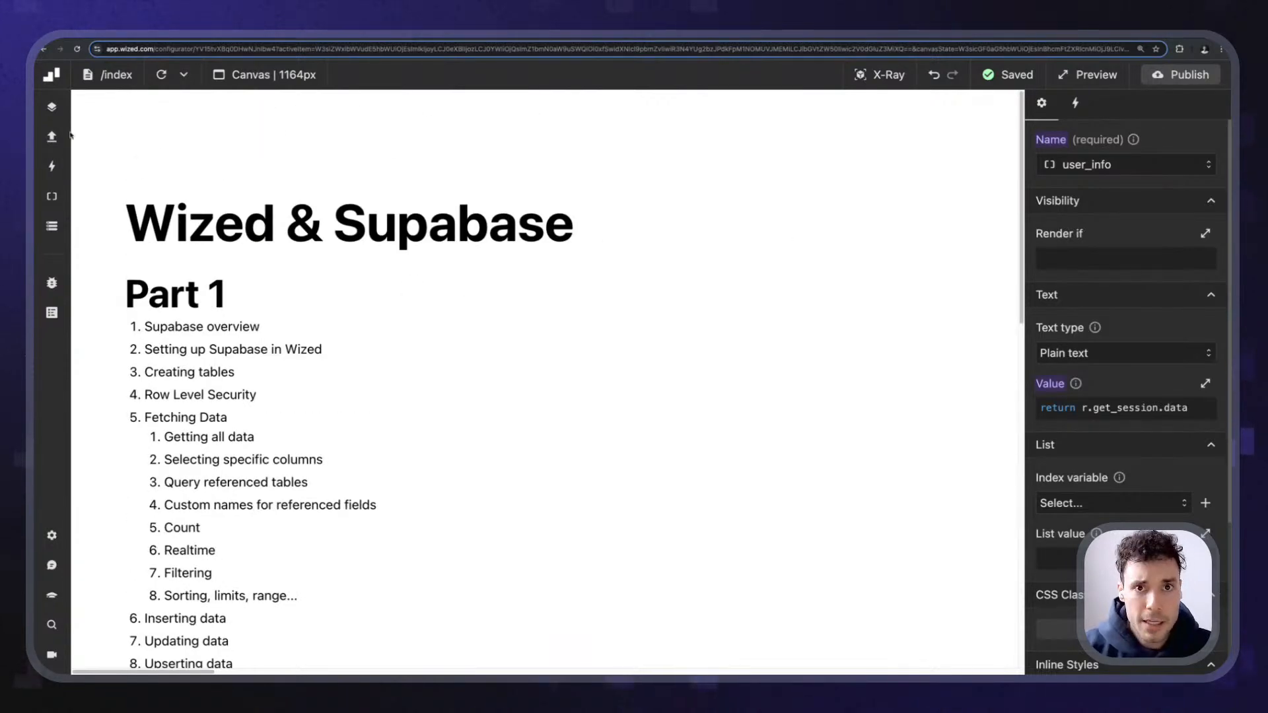
scroll(246, 262, "down", 5)
scroll(212, 200, "down", 1)
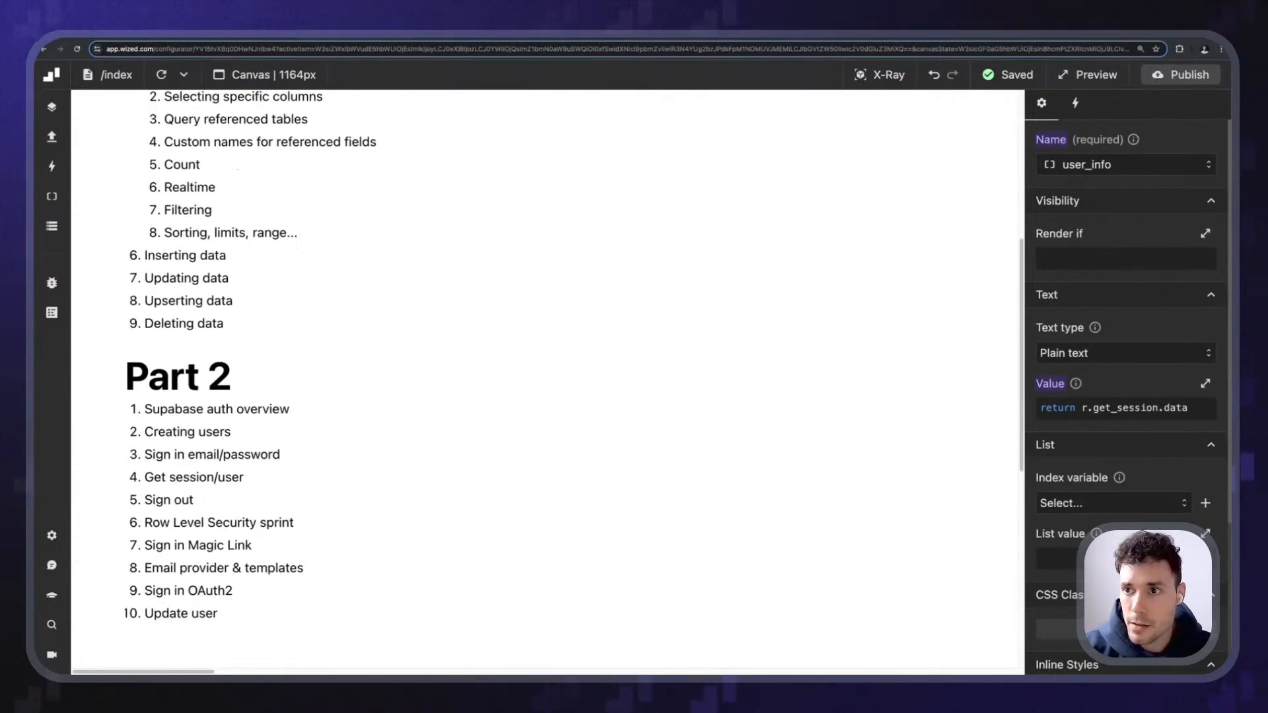
key("ctrl+Tab")
scroll(396, 463, "up", 10)
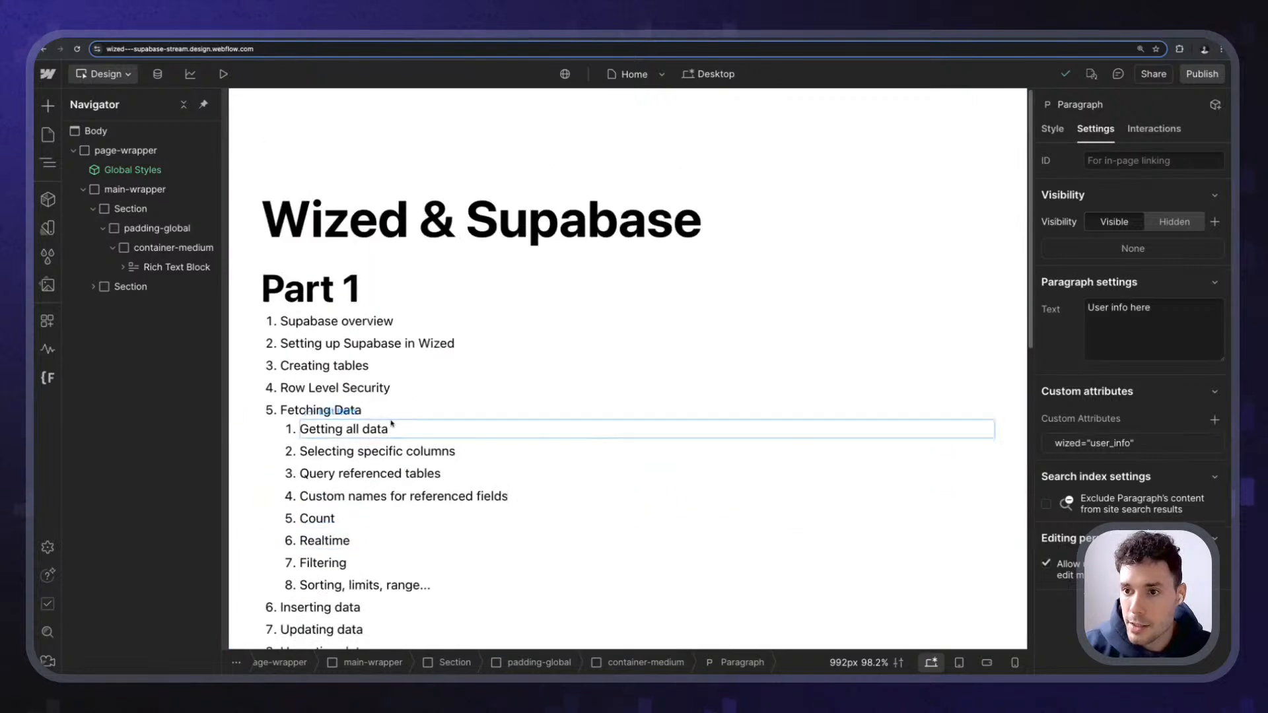
- Insert a Button into container-medium and move it above the Rich Text Block
left_click(369, 218)
left_click(166, 229)
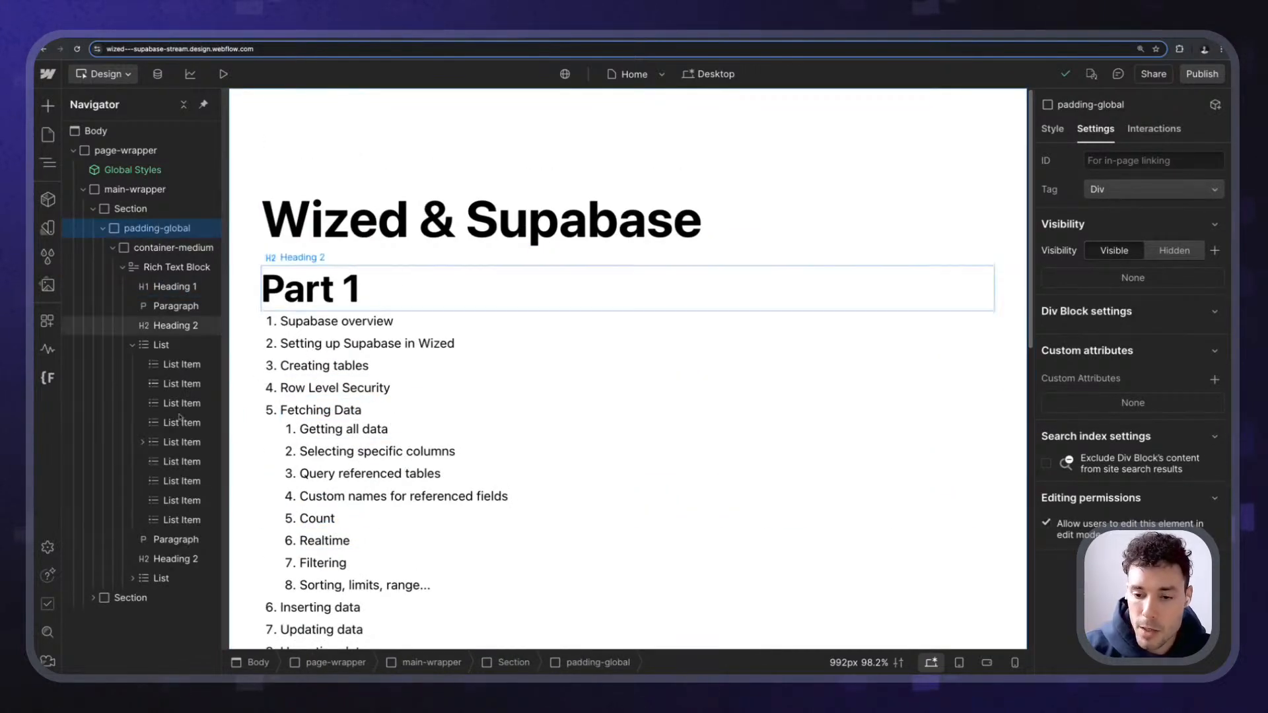
left_click(132, 209)
left_click(165, 248)
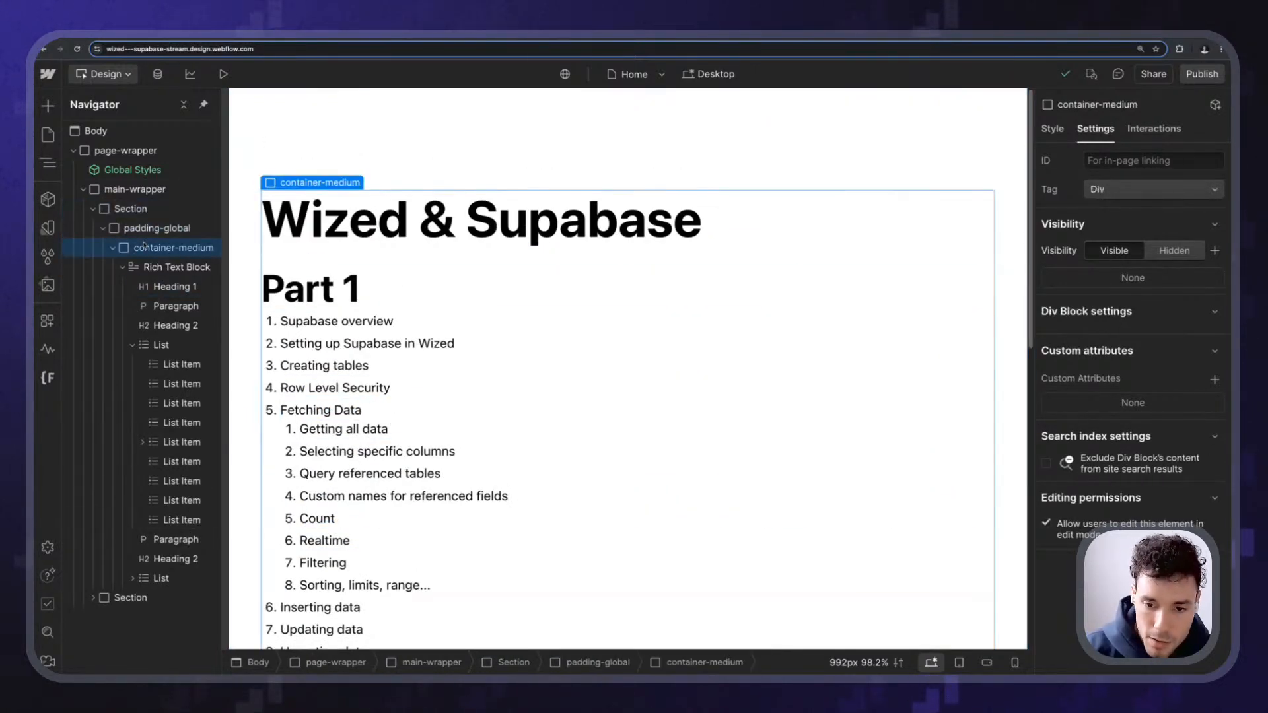
key("ctrl+e")
type("butt")
key("Return")
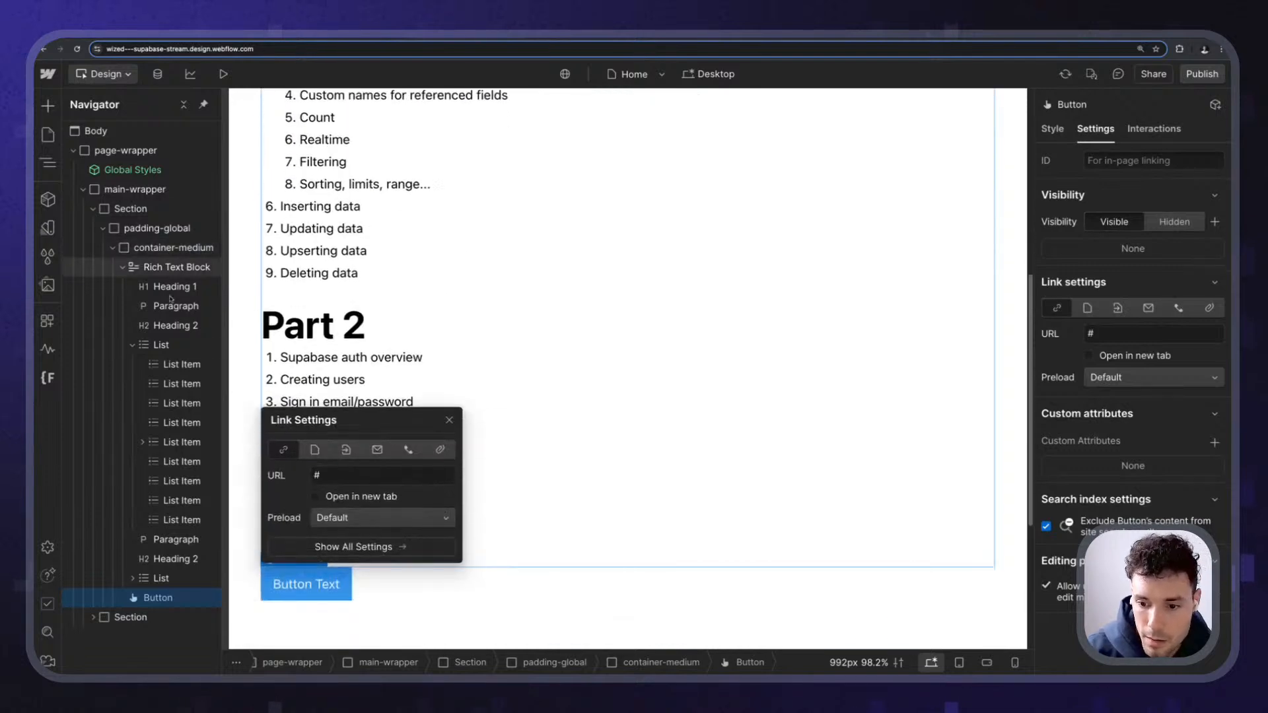
left_click_drag(157, 598, 163, 264)
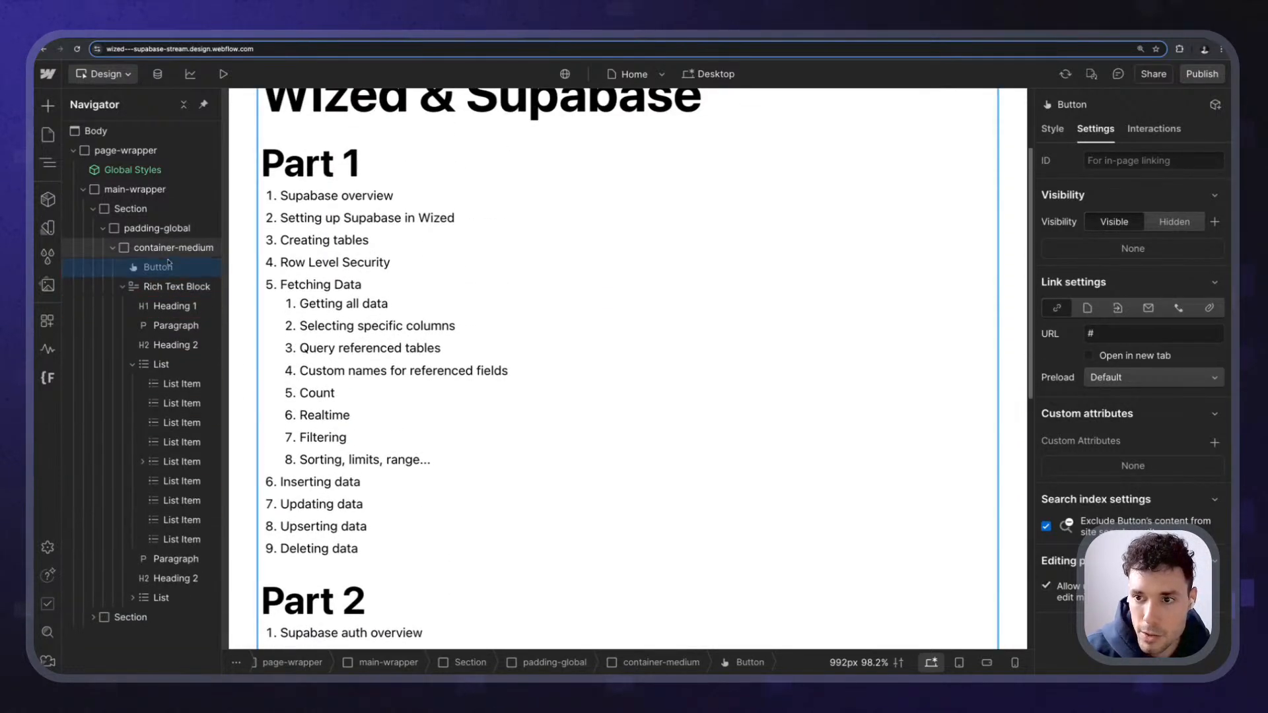
- Label the button 'Log in with Google' and give it the button class
double_click(293, 205)
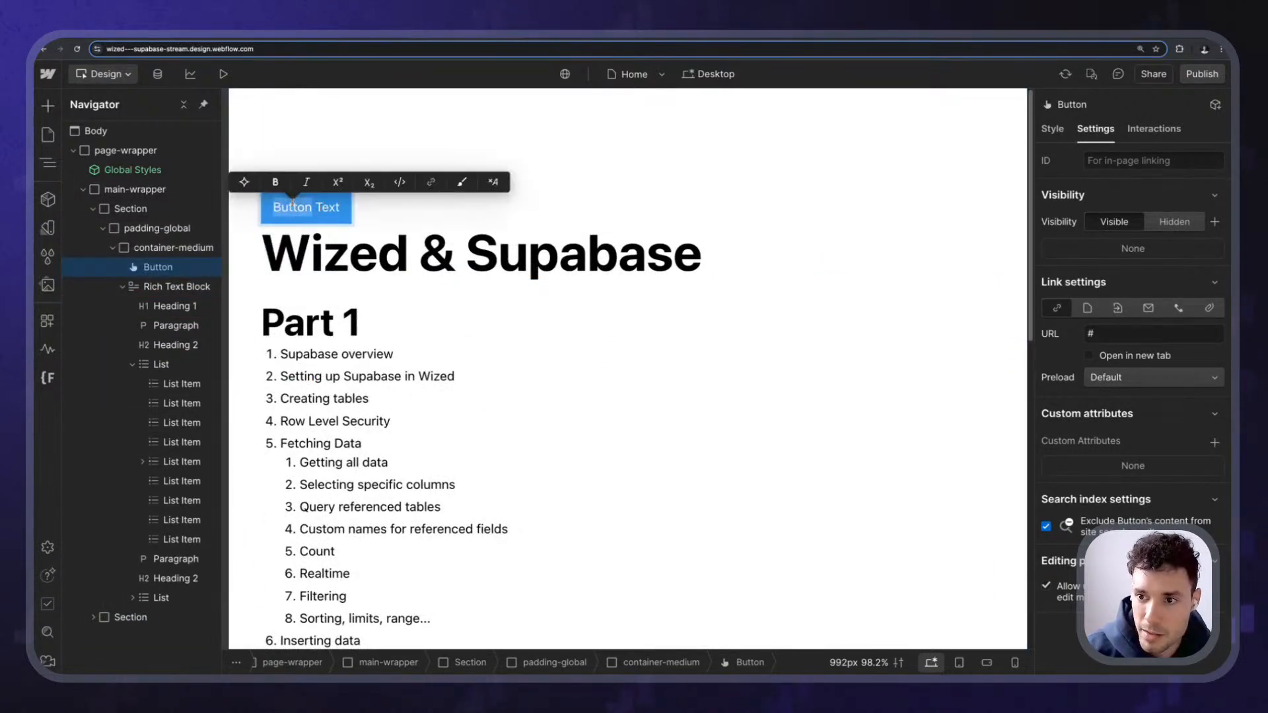
triple_click(292, 203)
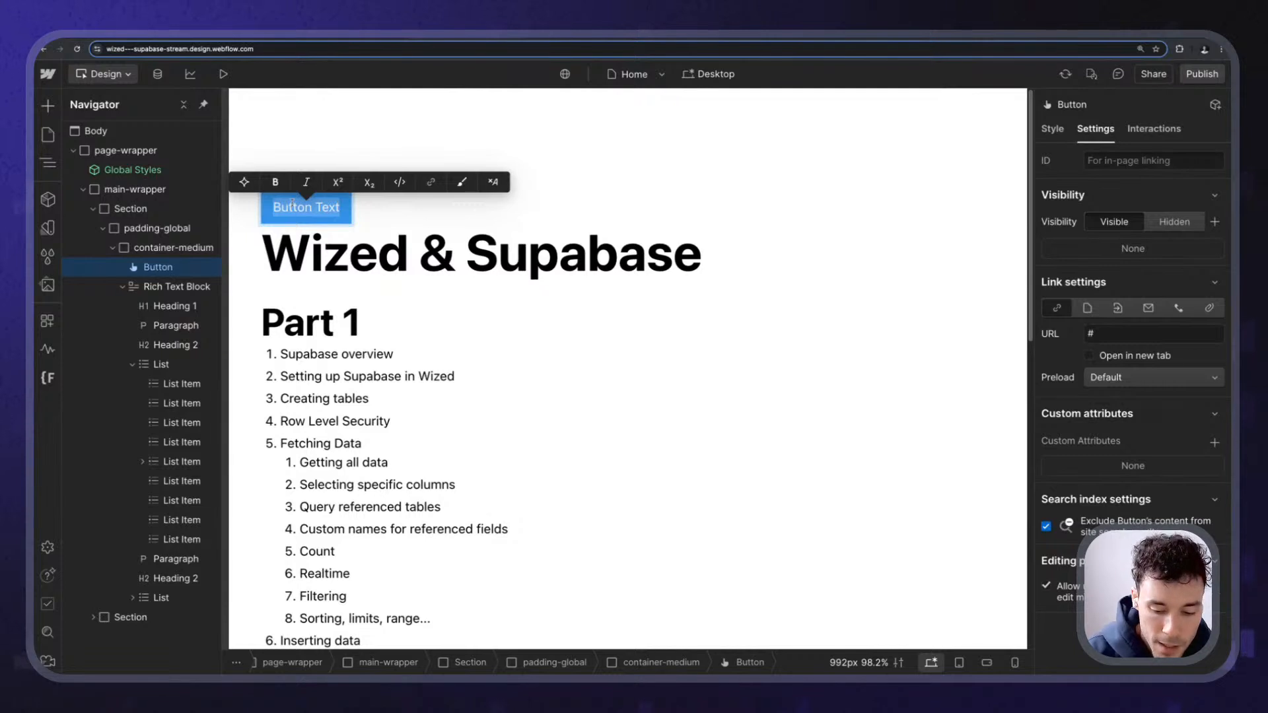
type("Log in wi")
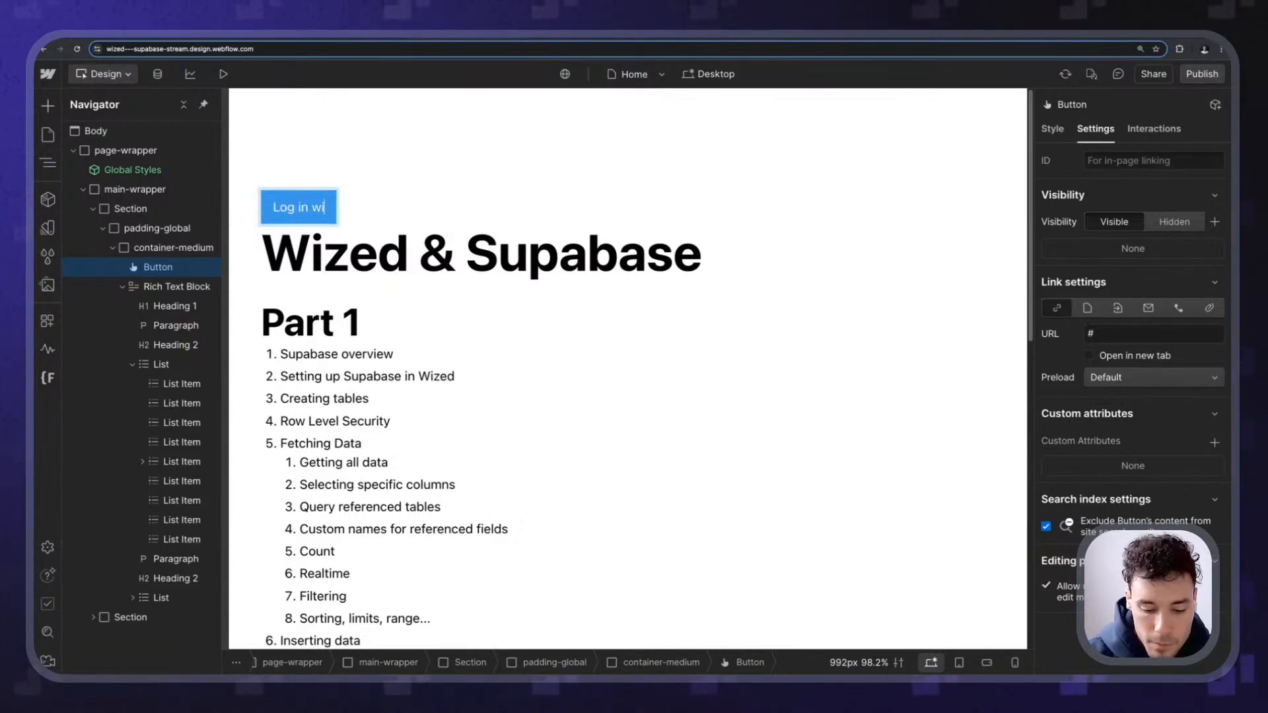
type("th Google")
key("Escape")
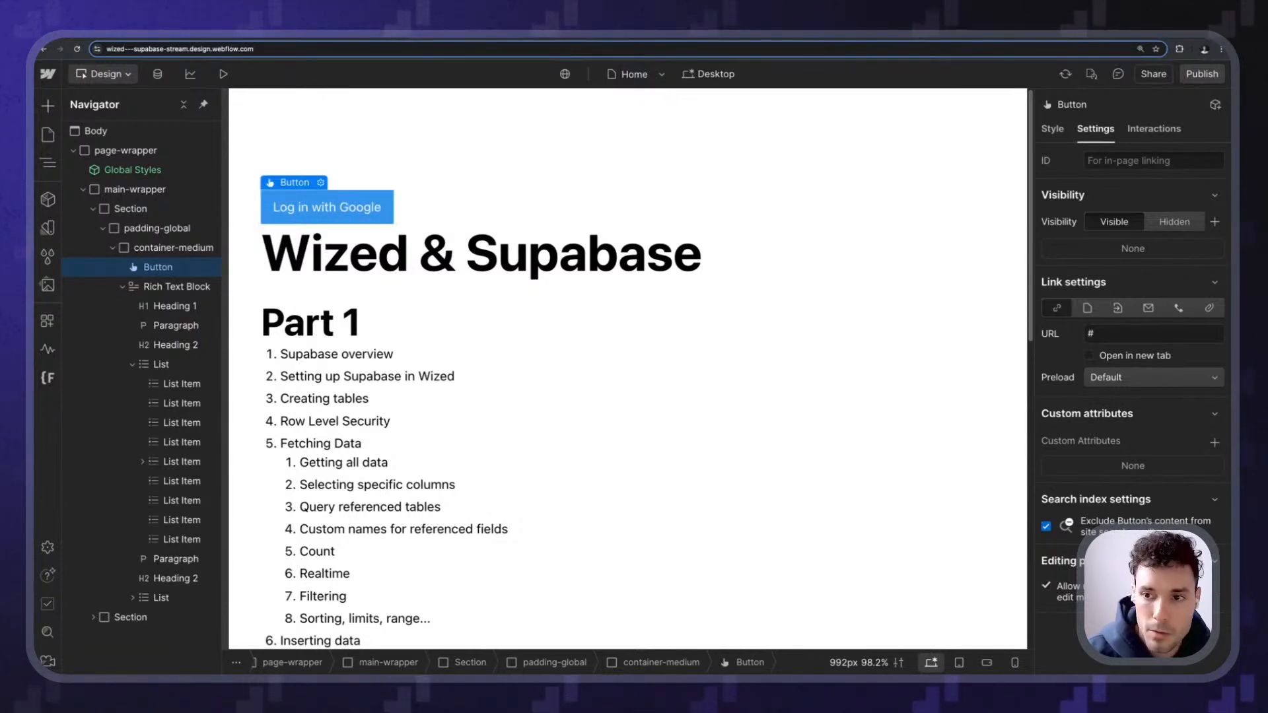
left_click(333, 235)
left_click(343, 197)
type("marr")
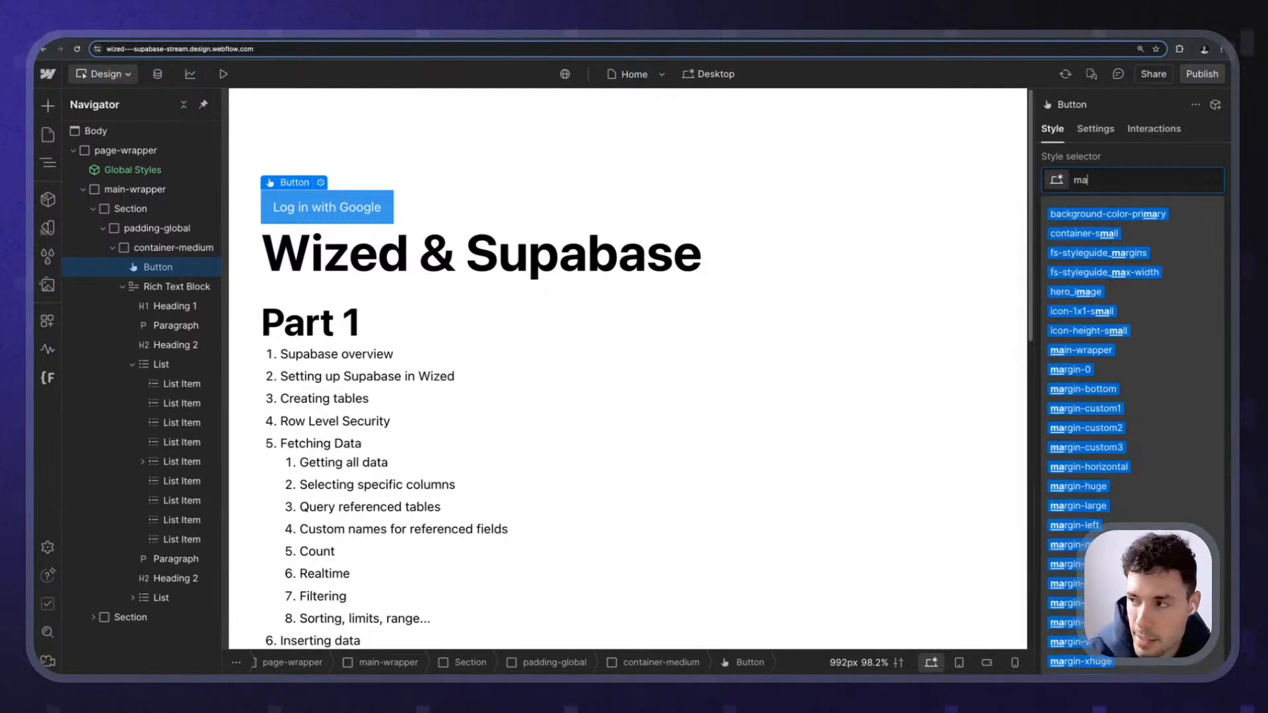
key("BackSpace")
key("BackSpace")
key("BackSpace")
key("BackSpace")
type("button")
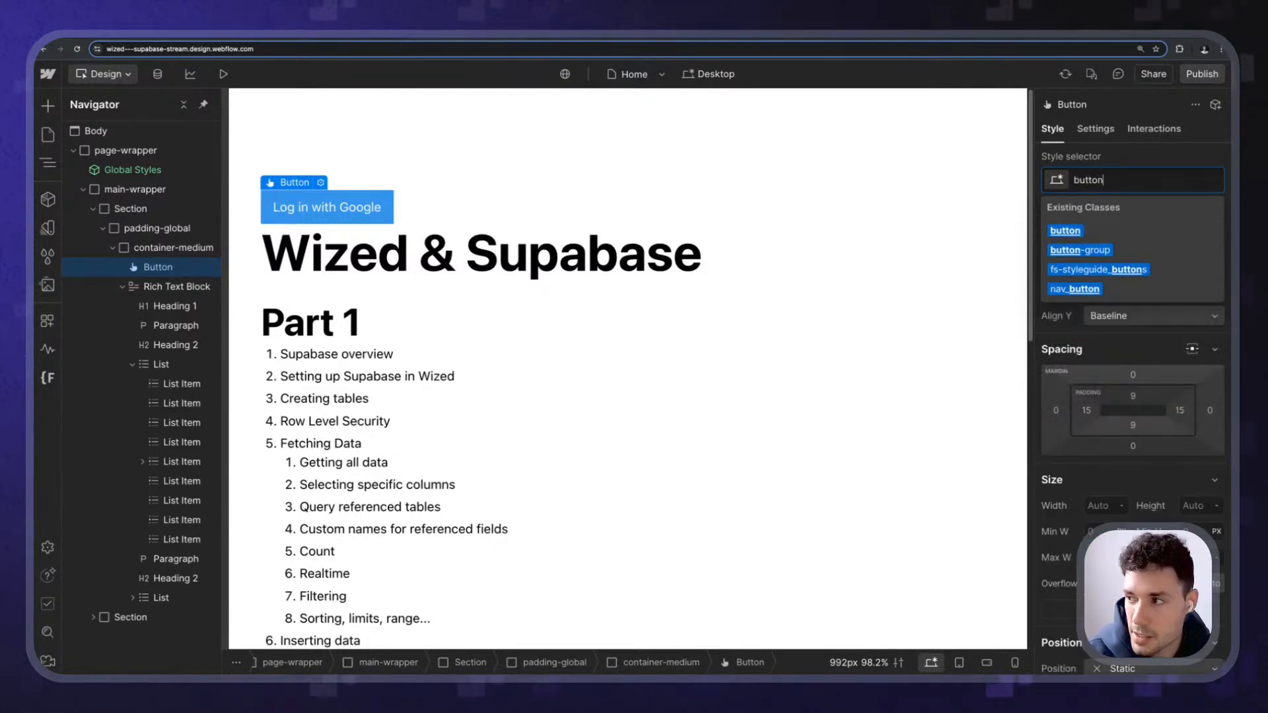
key("Return")
type("mar")
key("Escape")
key("Escape")
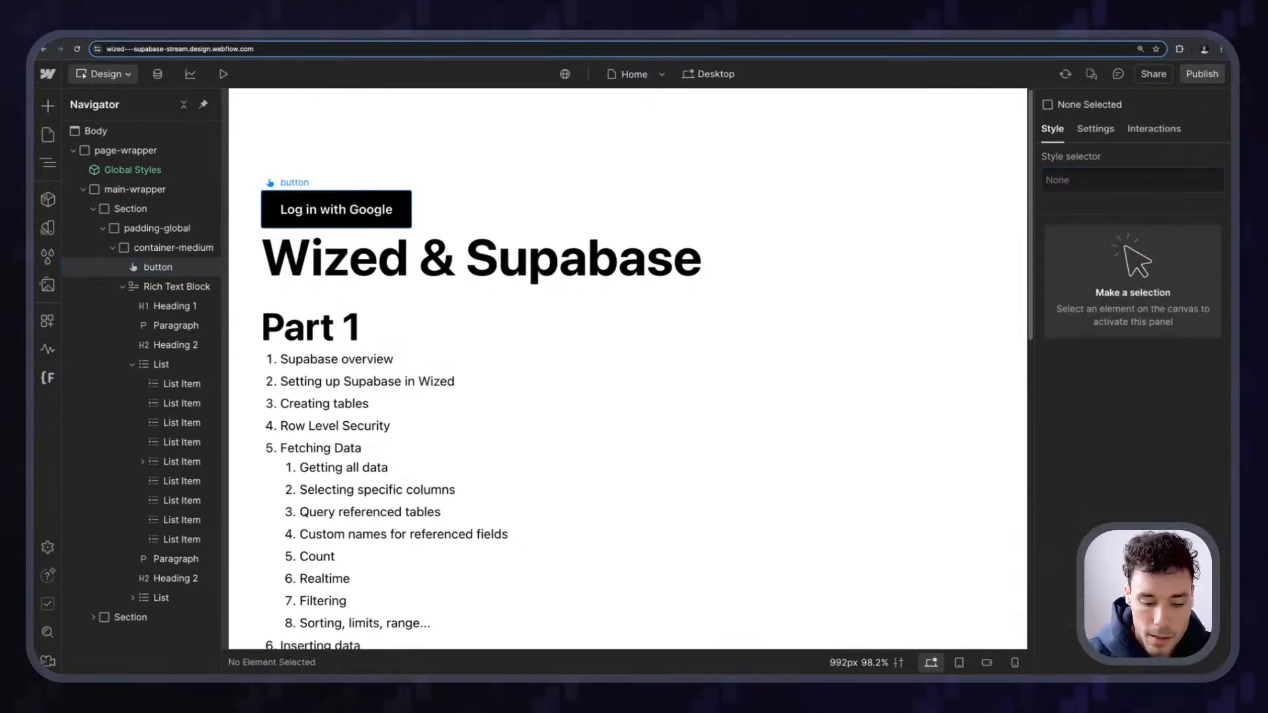
- Wrap the button in a div with margin-bottom and margin-medium classes
left_click(304, 209)
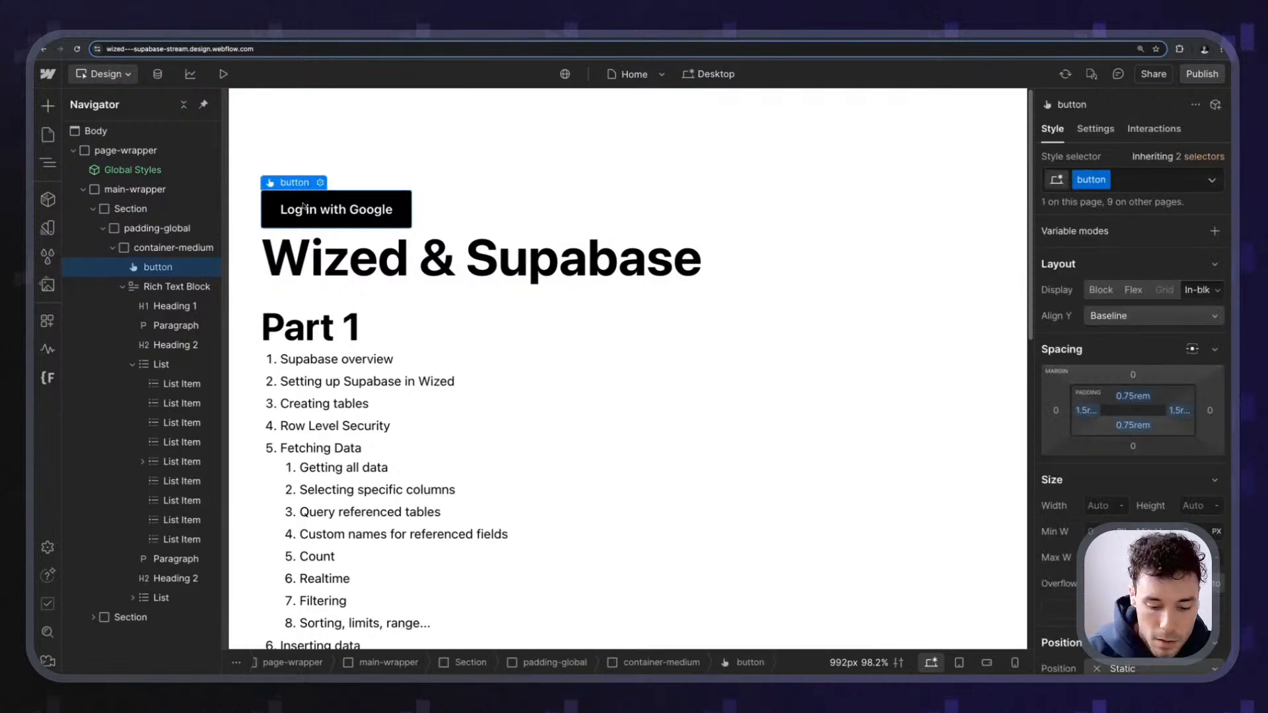
key("super+alt+g")
key("super+Return")
type("marginbo")
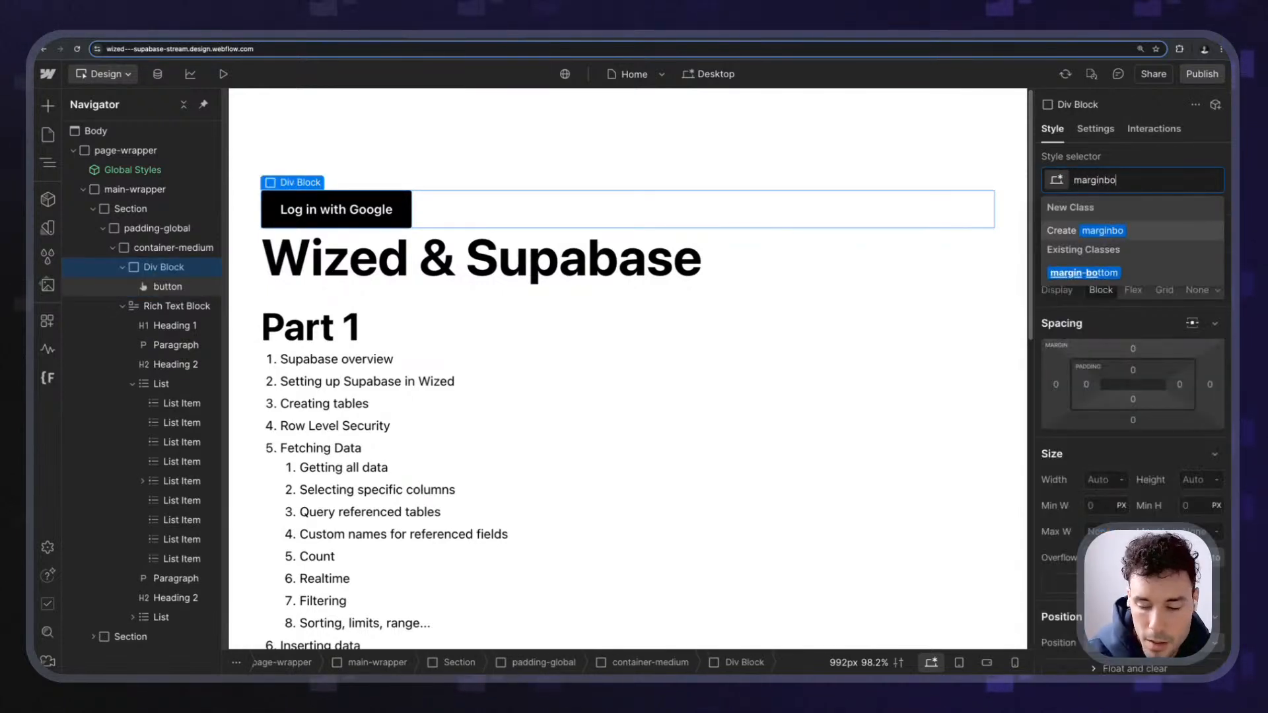
key("Down")
key("Return")
key("super+Return")
key("Down")
key("Return")
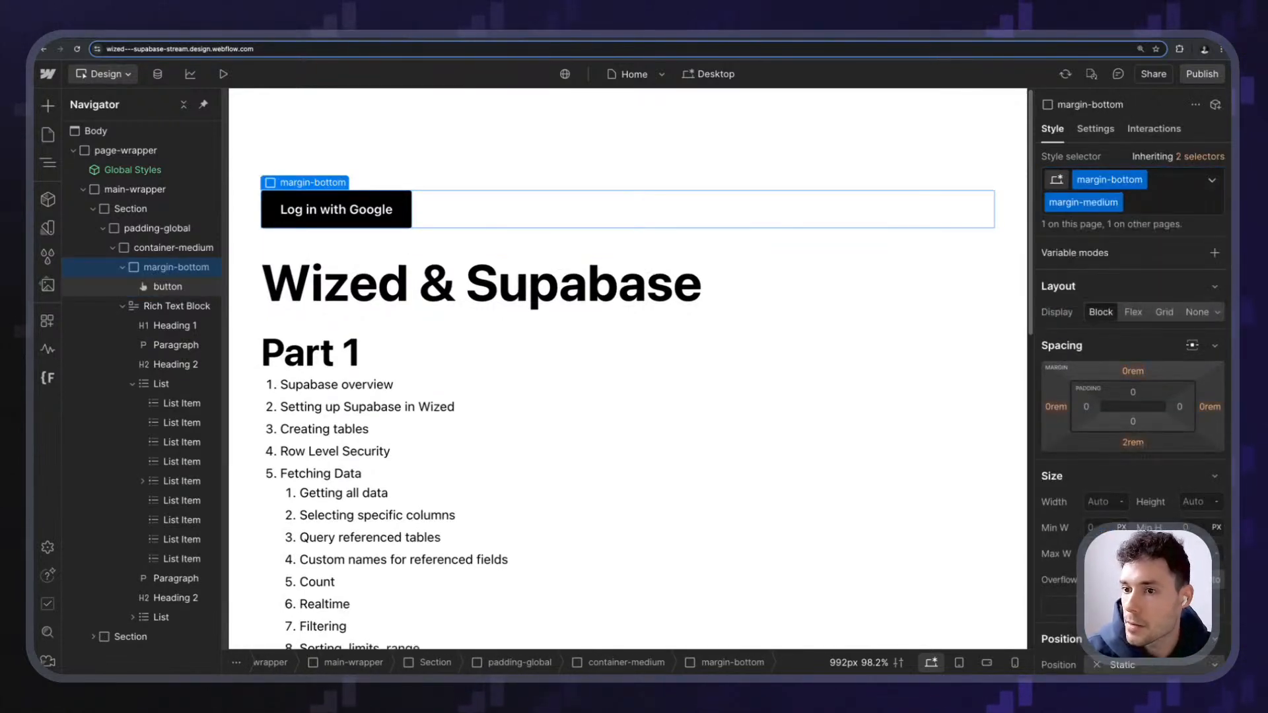
- Give the button the custom attribute wized="sign_in_google" and publish the site to staging
left_click(371, 173)
left_click(368, 203)
left_click(1094, 130)
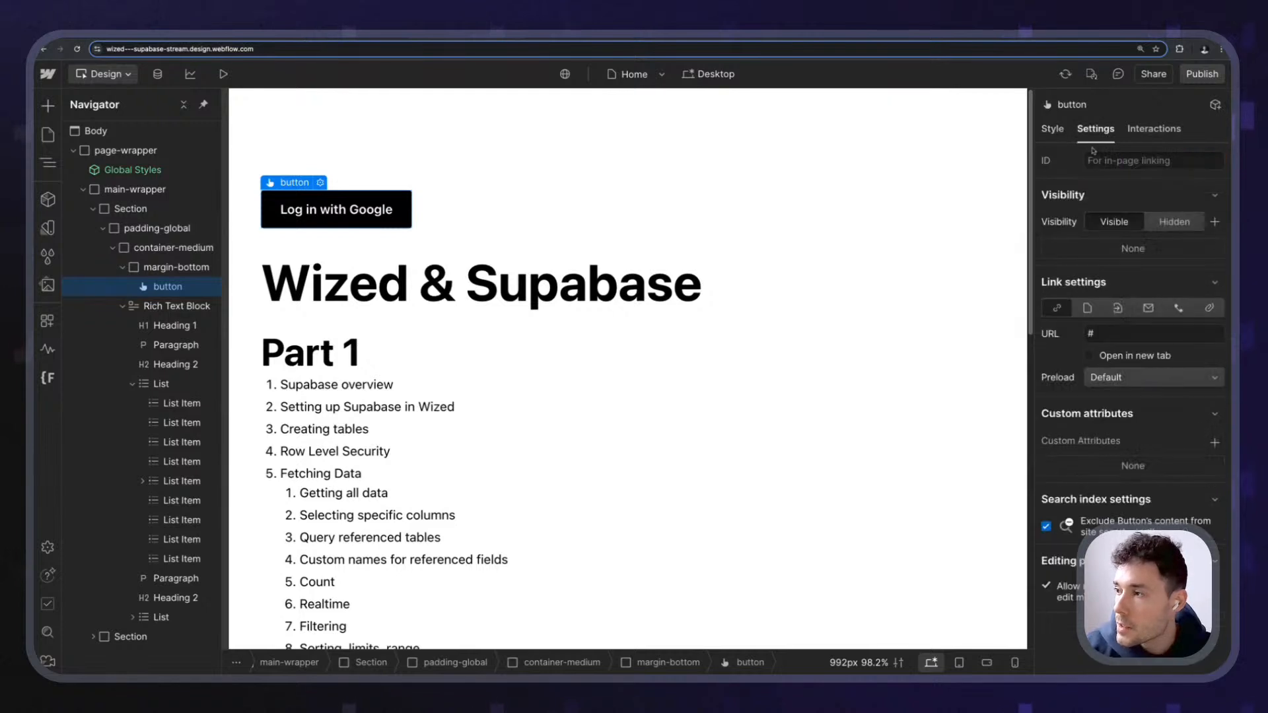
left_click(1214, 443)
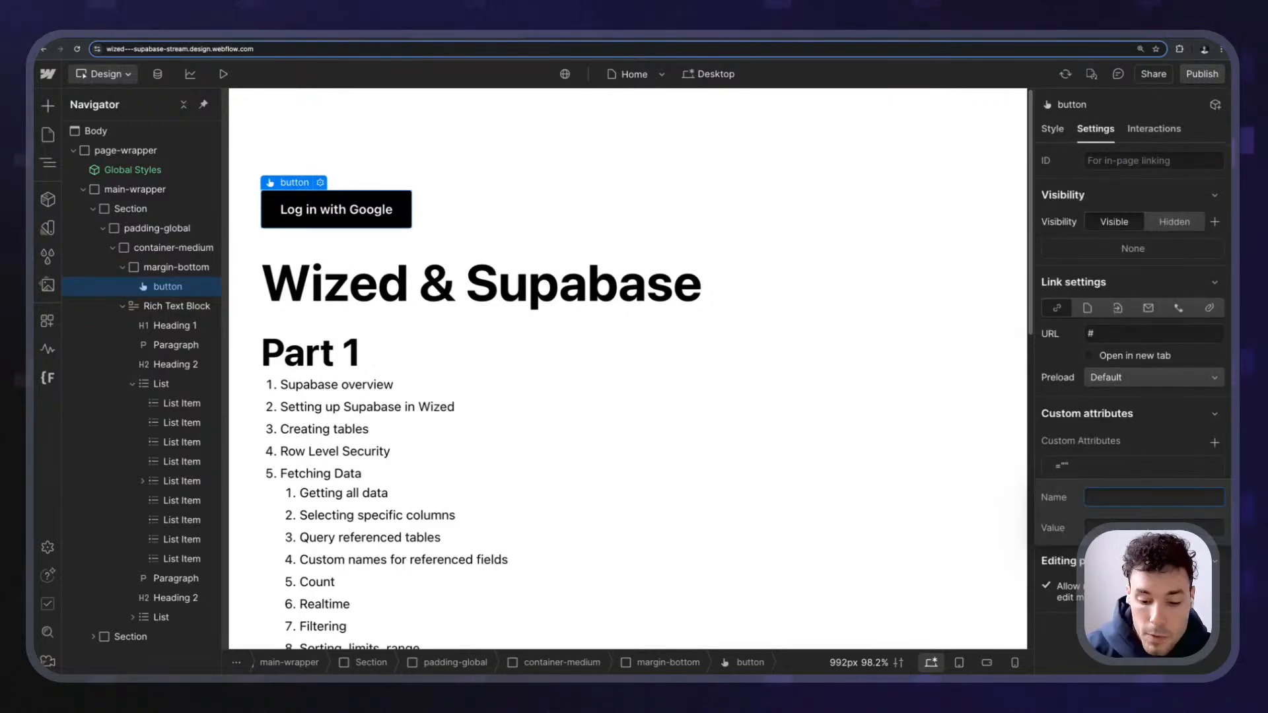
type("wized")
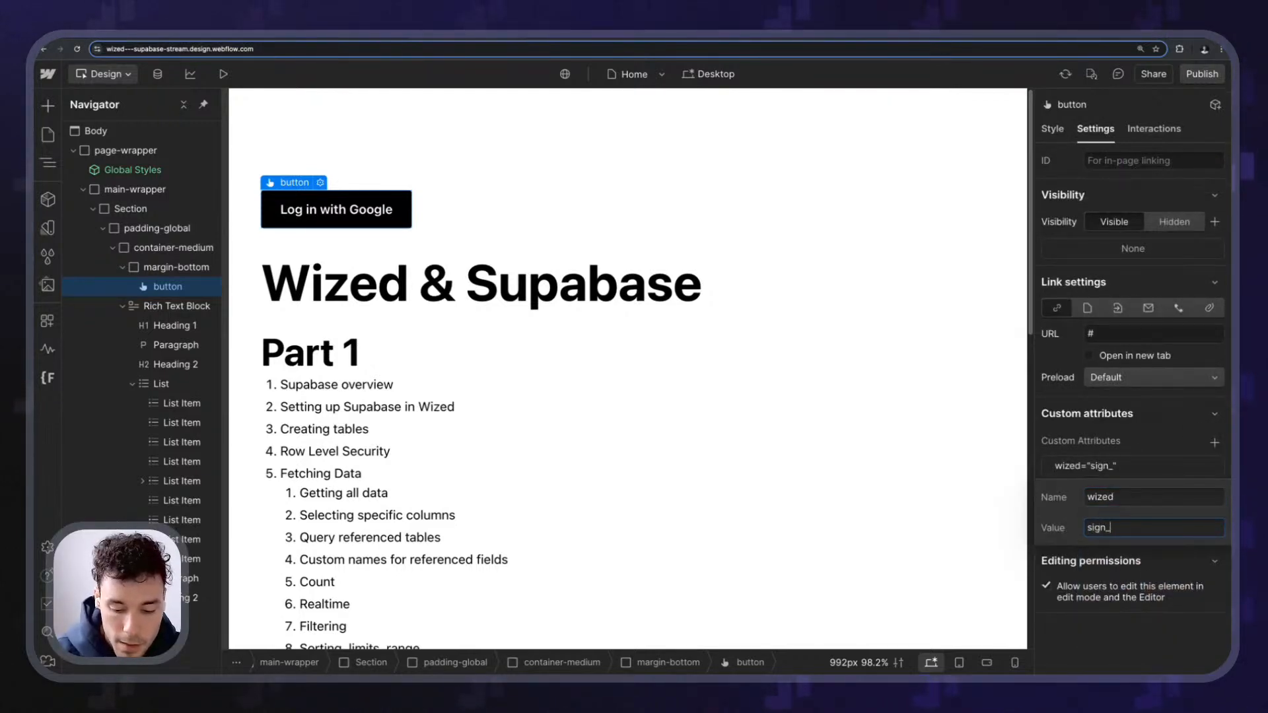
key("Return")
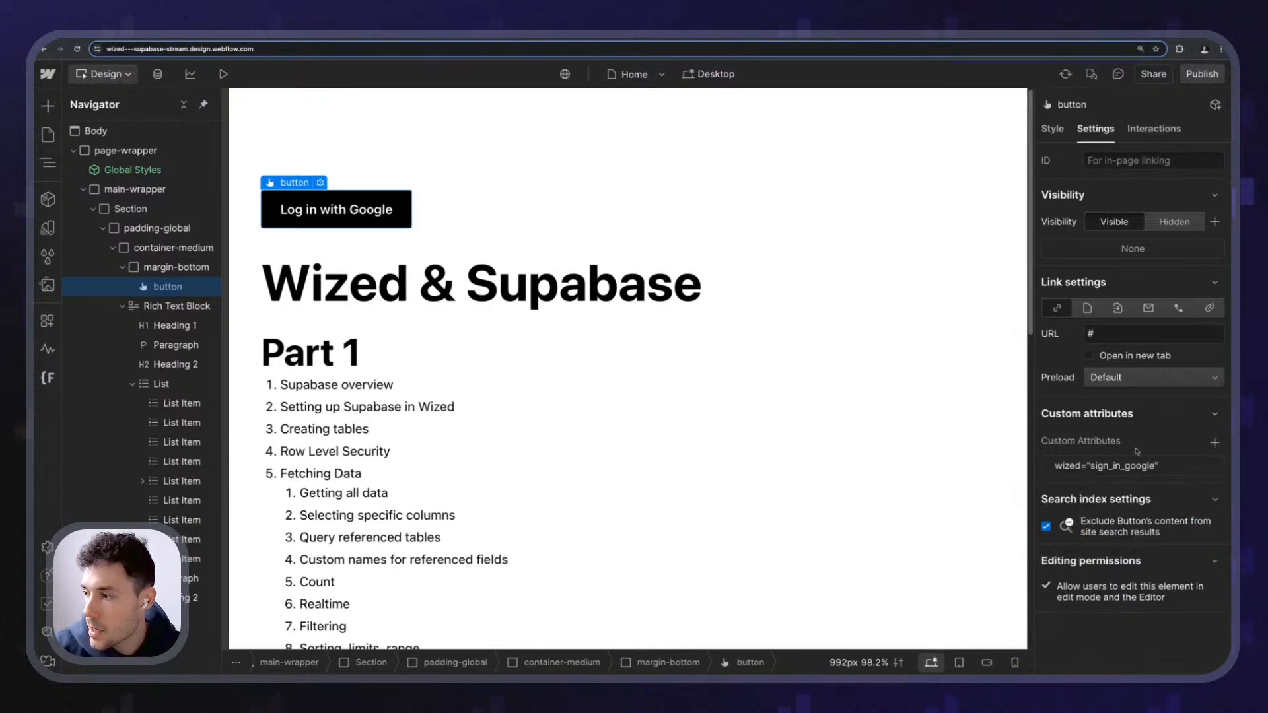
left_click(1202, 73)
left_click(414, 418)
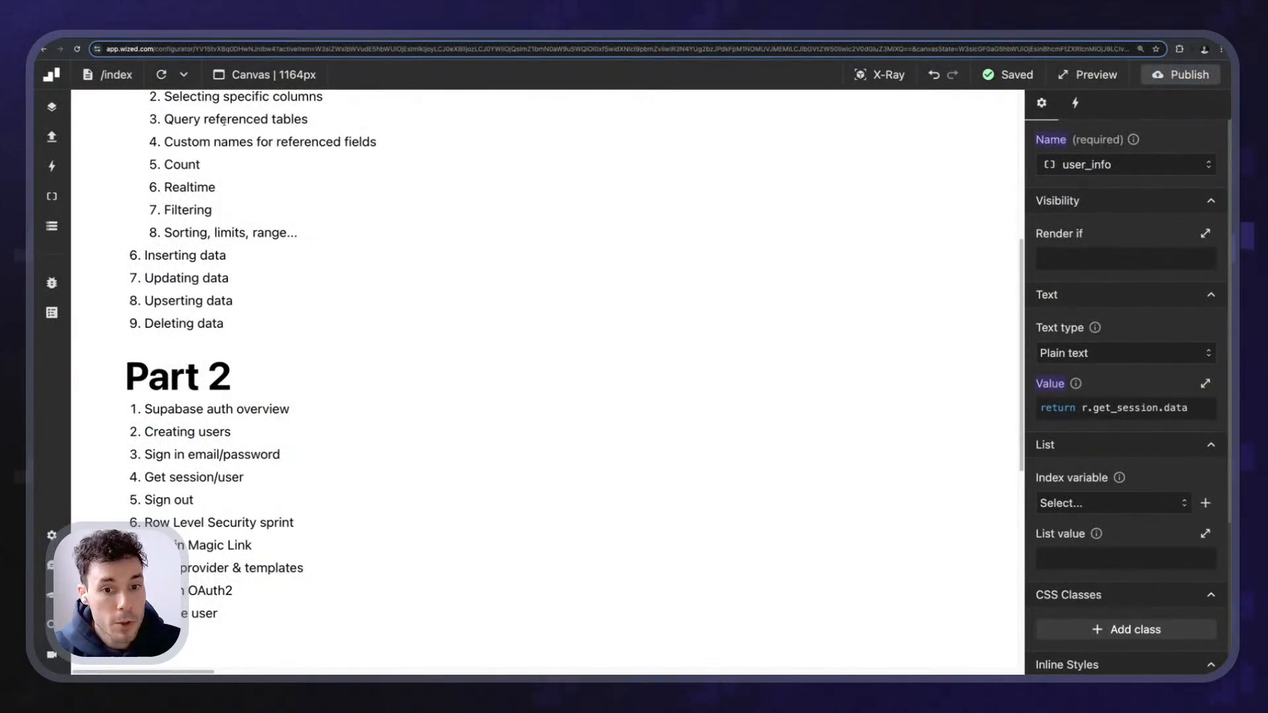
scroll(223, 121, "up", 5)
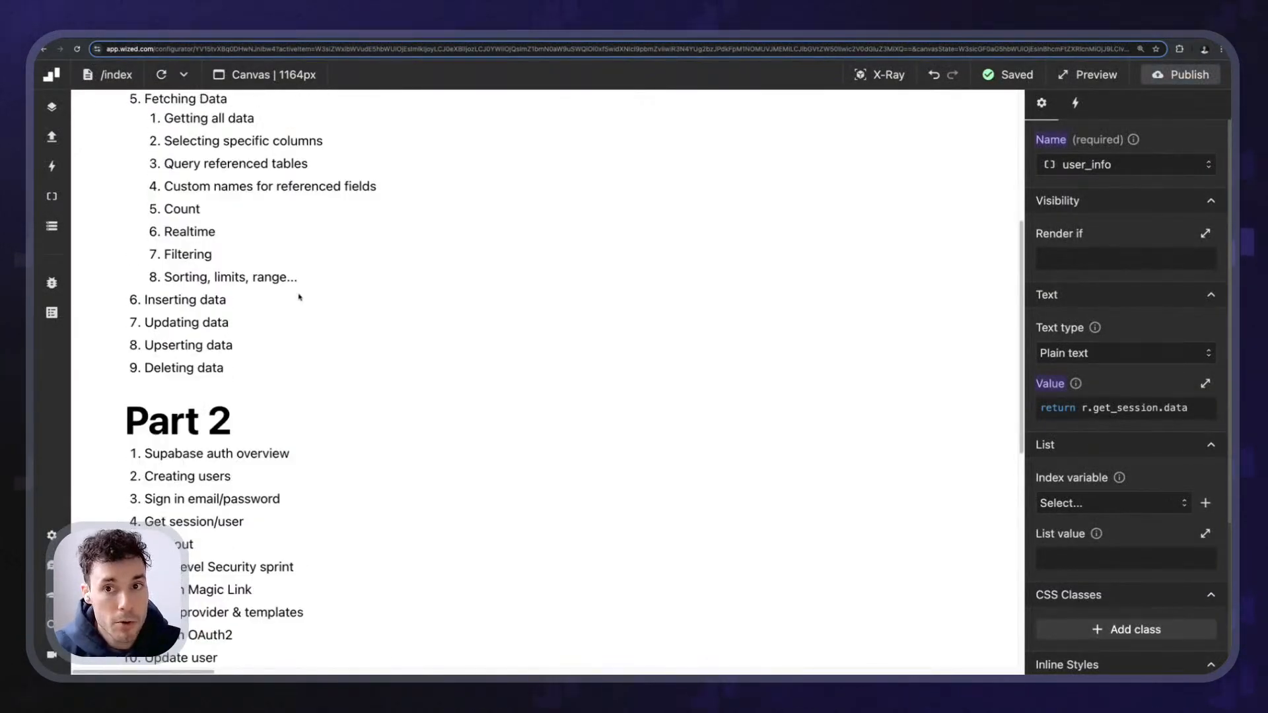
- Create a new Wized request that uses the Supabase app
left_click(140, 75)
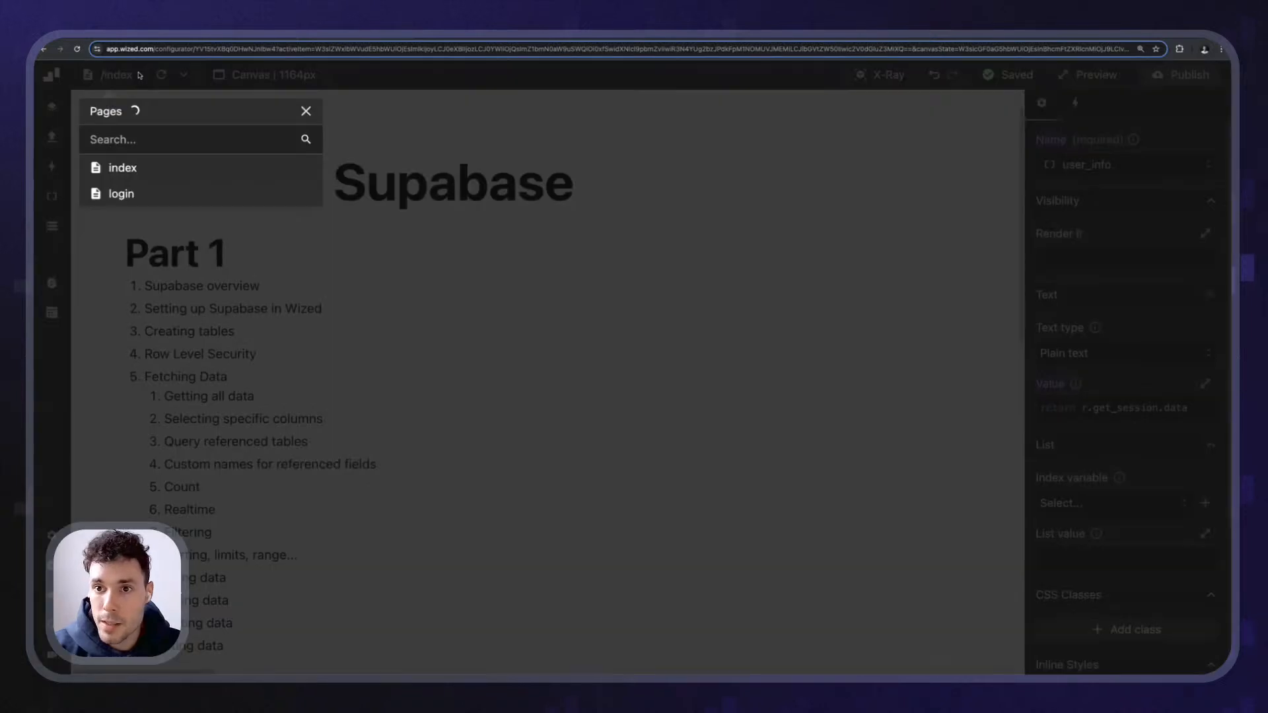
left_click(153, 78)
left_click(53, 137)
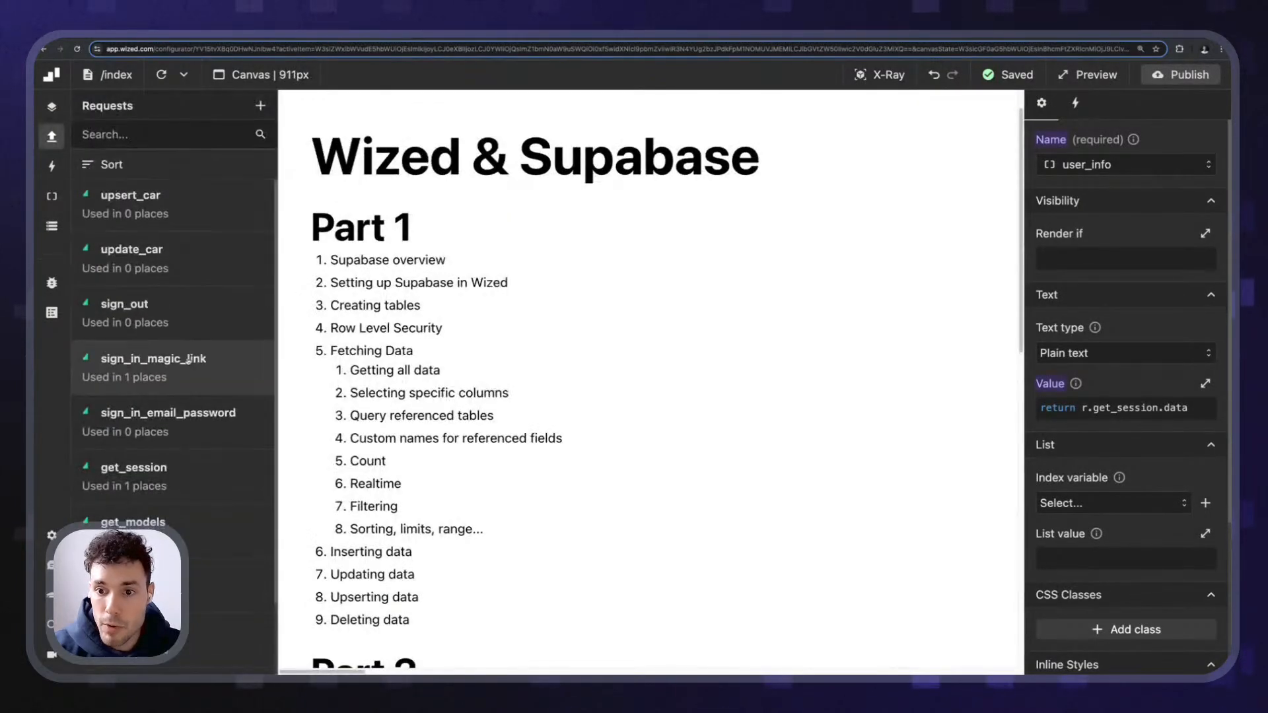
scroll(200, 375, "down", 3)
scroll(201, 375, "up", 3)
left_click(260, 105)
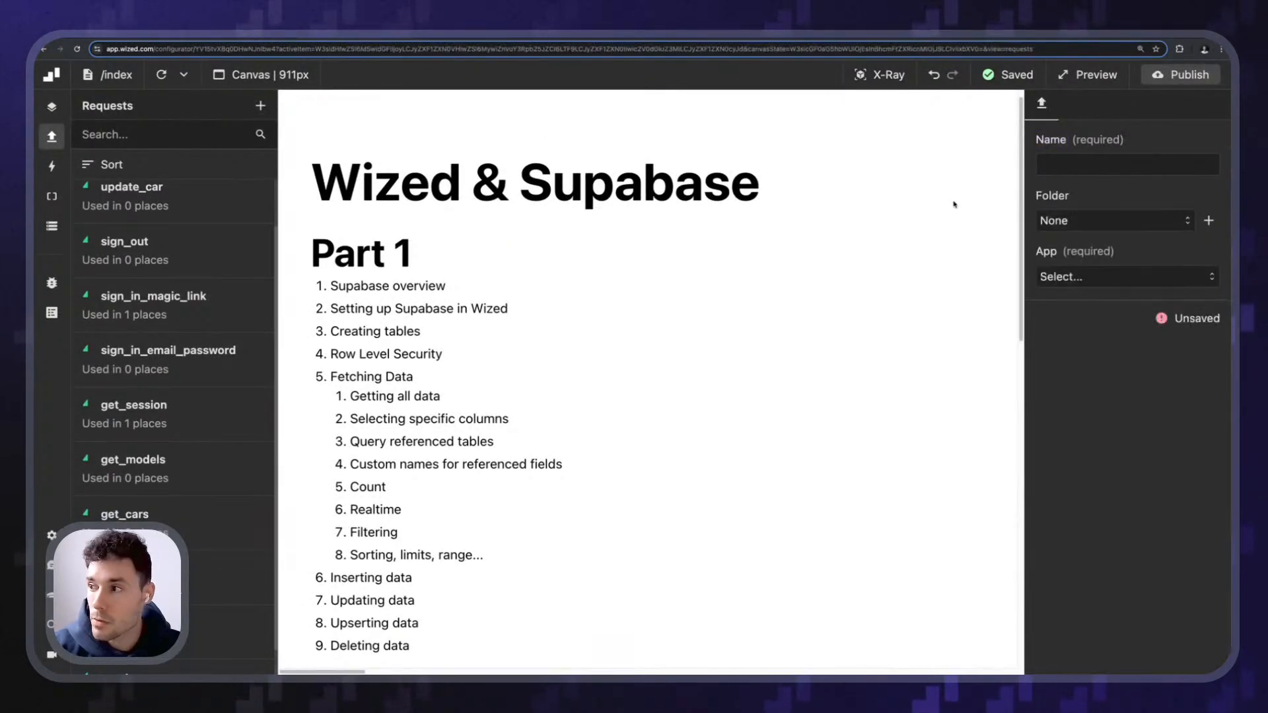
left_click(1111, 276)
left_click(1090, 311)
- Name the request sign_in_google and set its method to Sign in with OAuth
double_click(1083, 164)
type("sign in google")
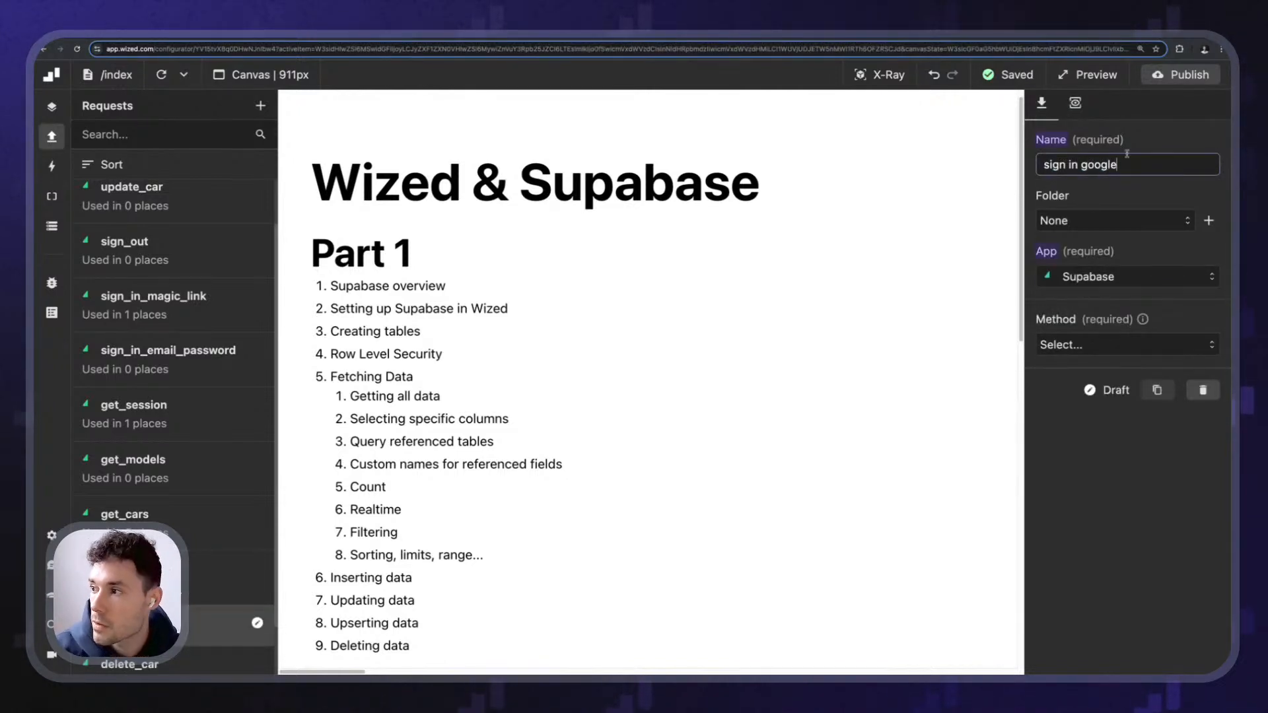
left_click(1148, 142)
left_click(1091, 344)
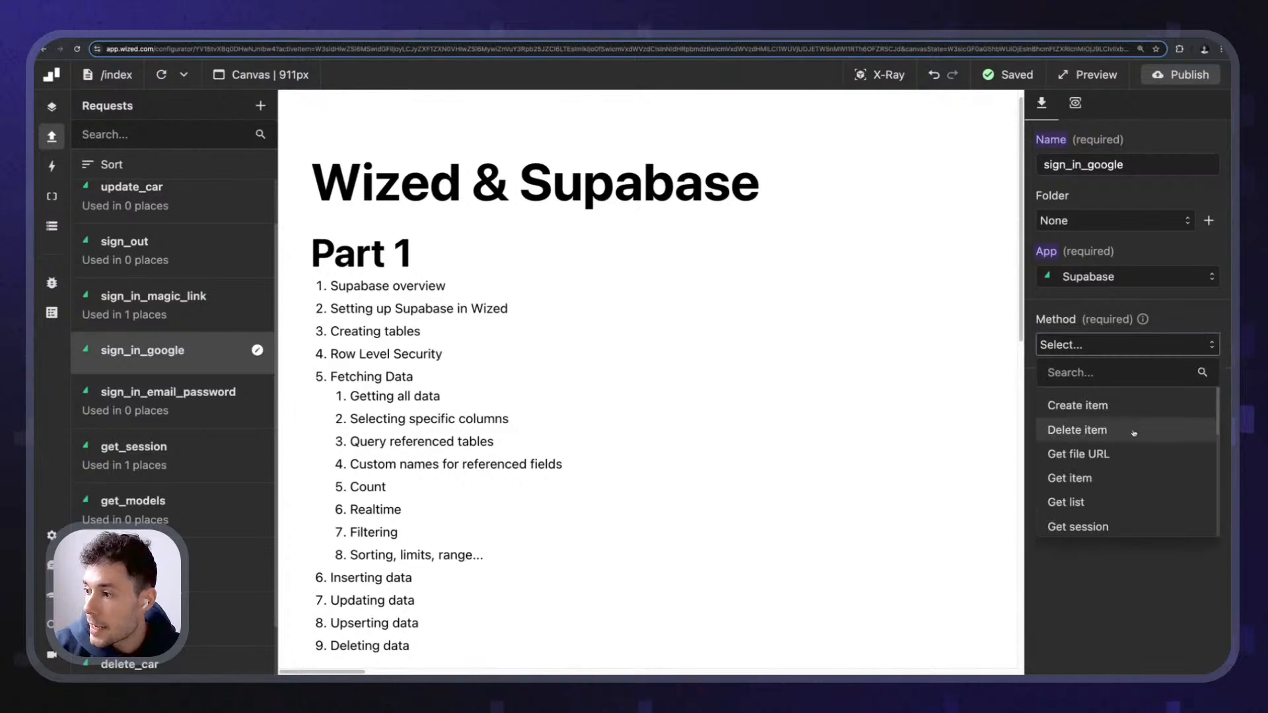
scroll(1123, 456, "down", 5)
scroll(1132, 465, "up", 1)
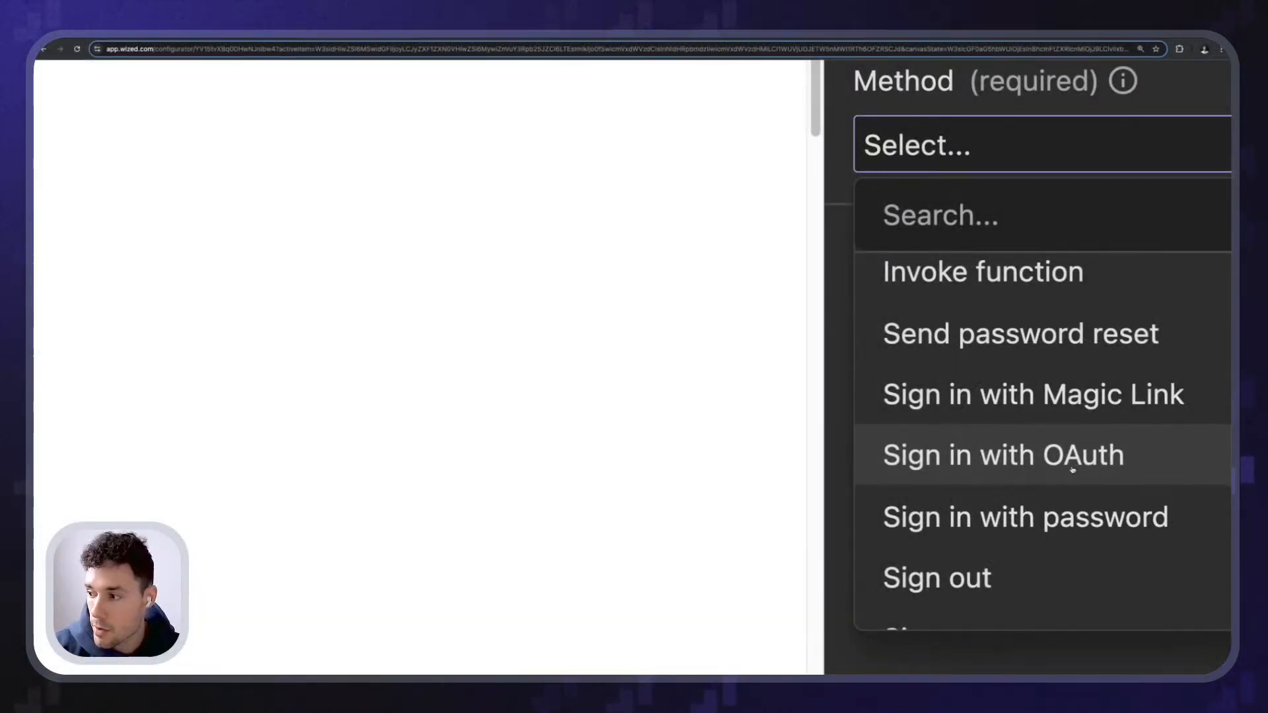
left_click(1072, 469)
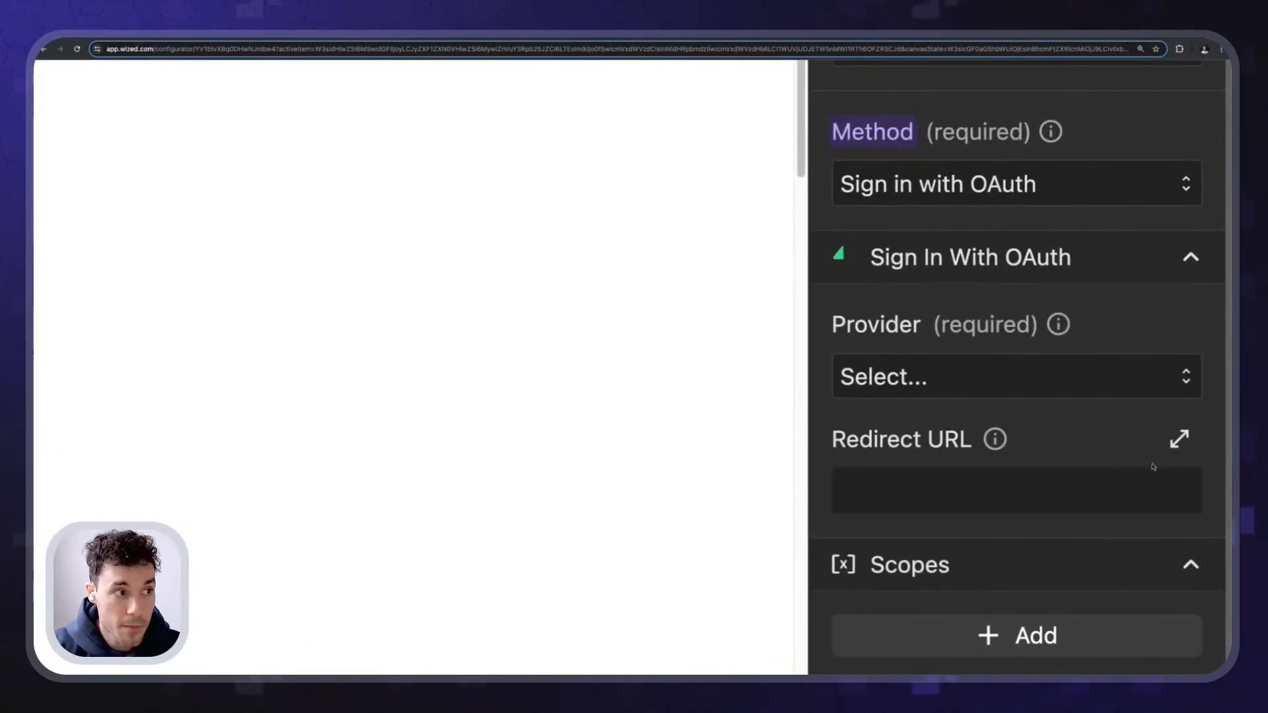
- Choose Google as the request's sign-in provider
left_click(1071, 392)
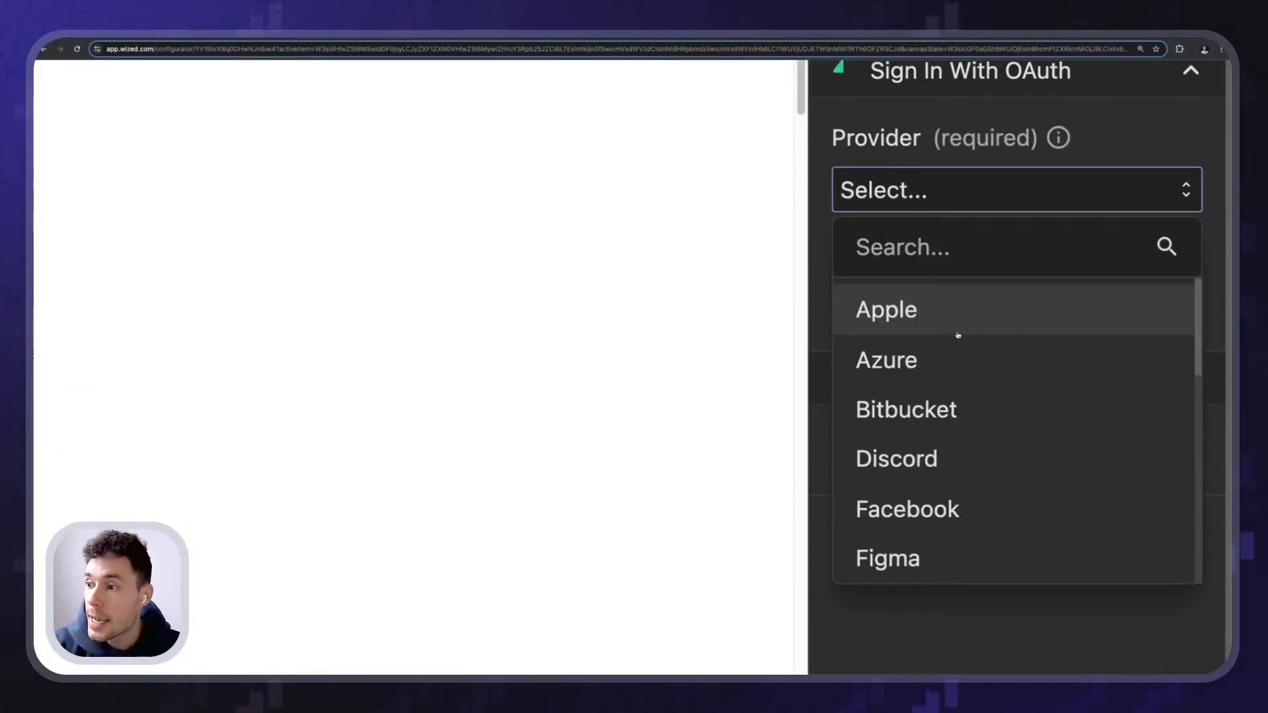
scroll(956, 346, "down", 1)
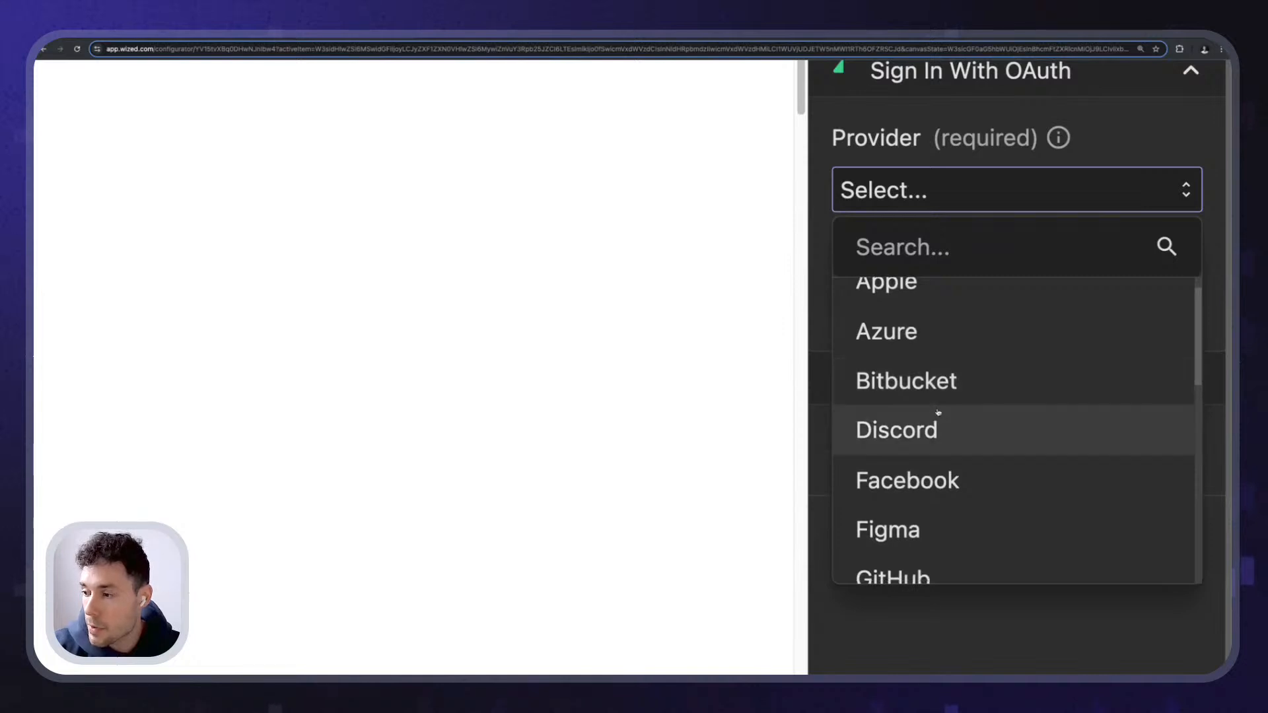
scroll(938, 413, "down", 4)
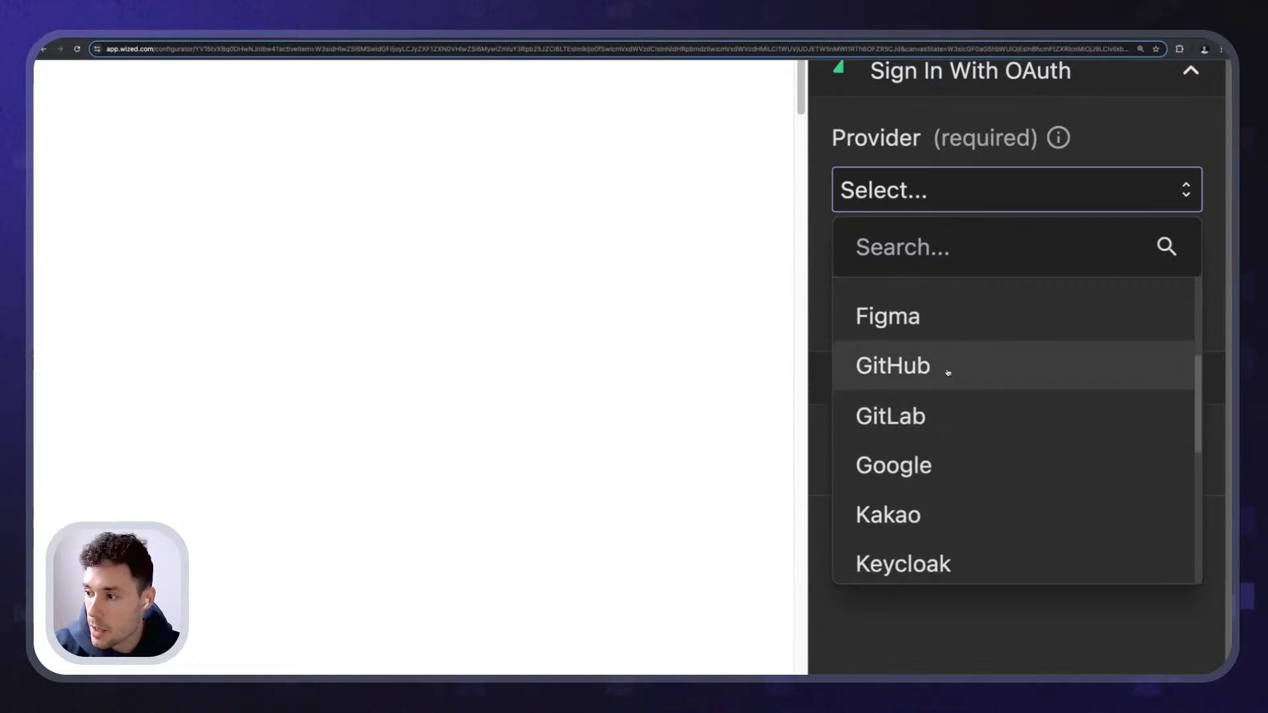
scroll(950, 397, "down", 7)
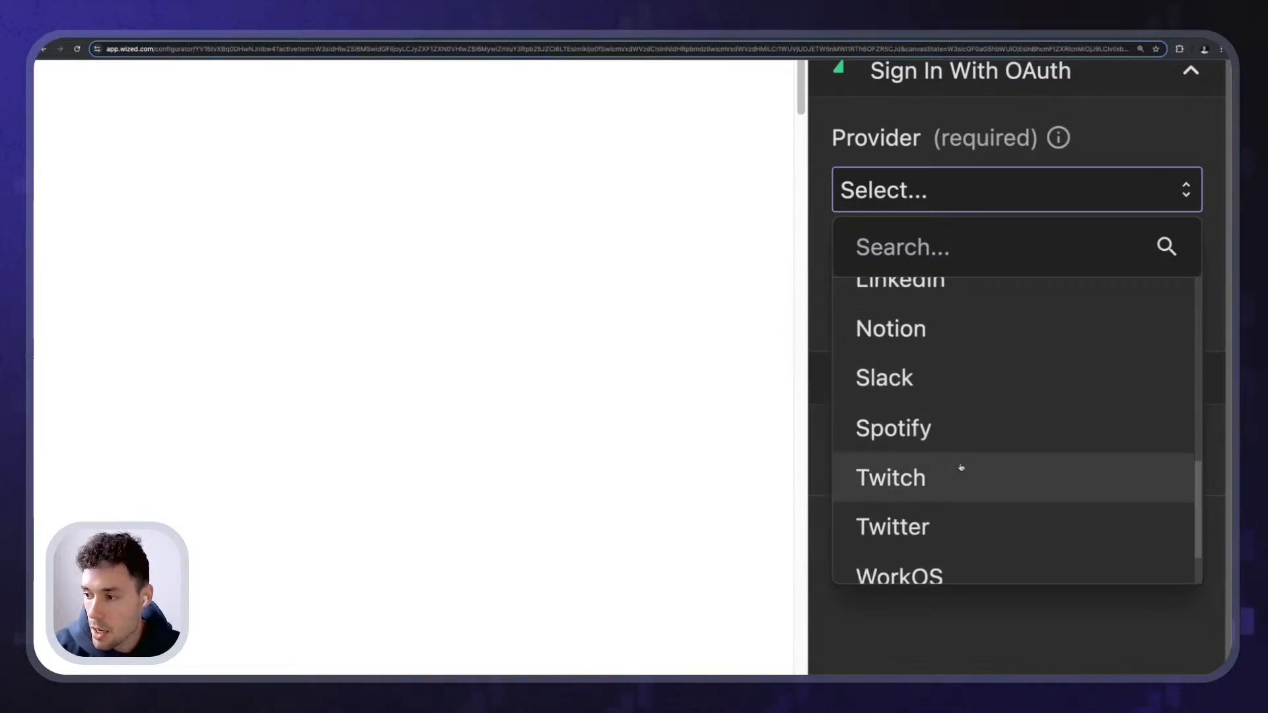
scroll(960, 467, "down", 2)
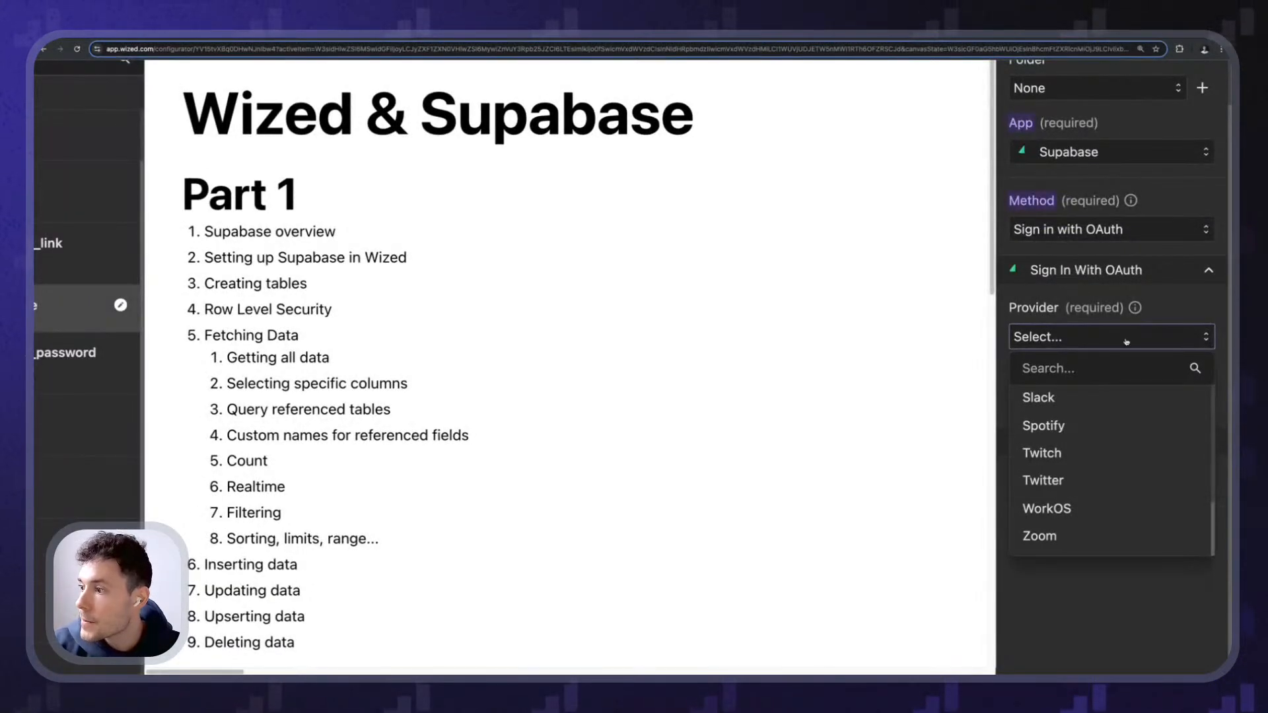
left_click(1126, 338)
left_click(1126, 338)
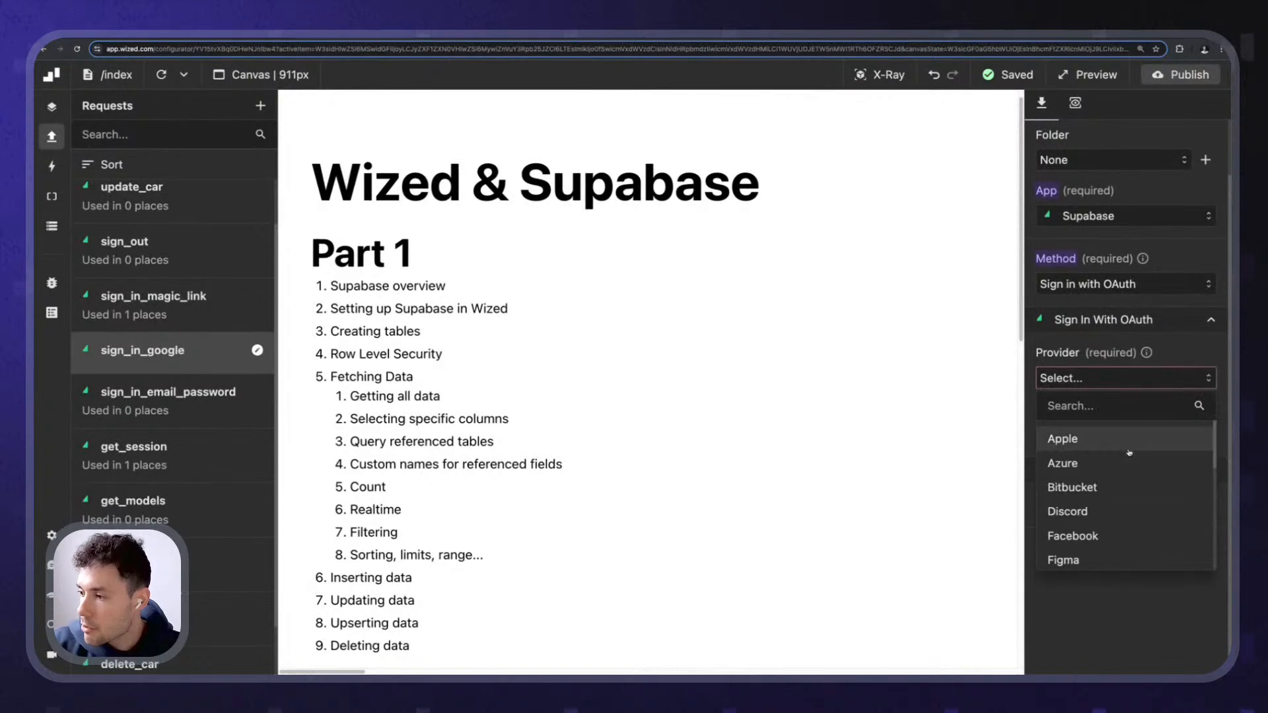
scroll(1129, 453, "down", 3)
left_click(1102, 485)
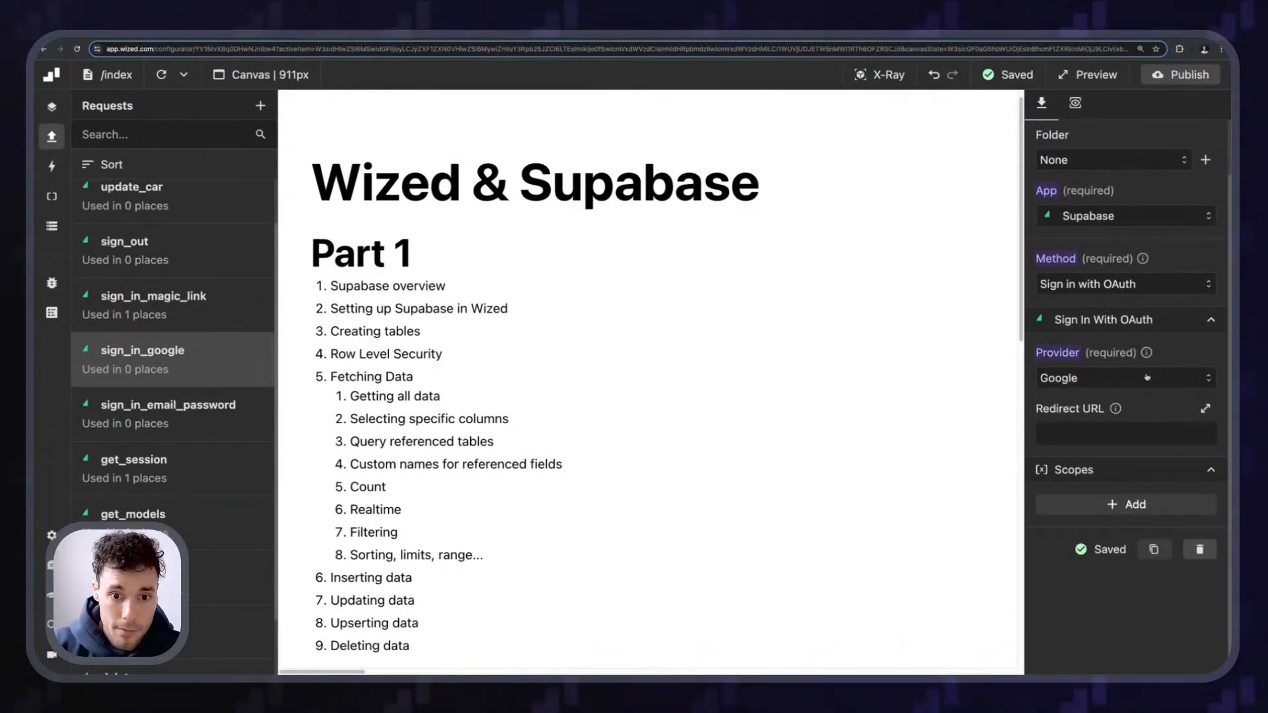
- Reload the Wized page preview and briefly toggle the X-Ray overlay
scroll(846, 263, "down", 5)
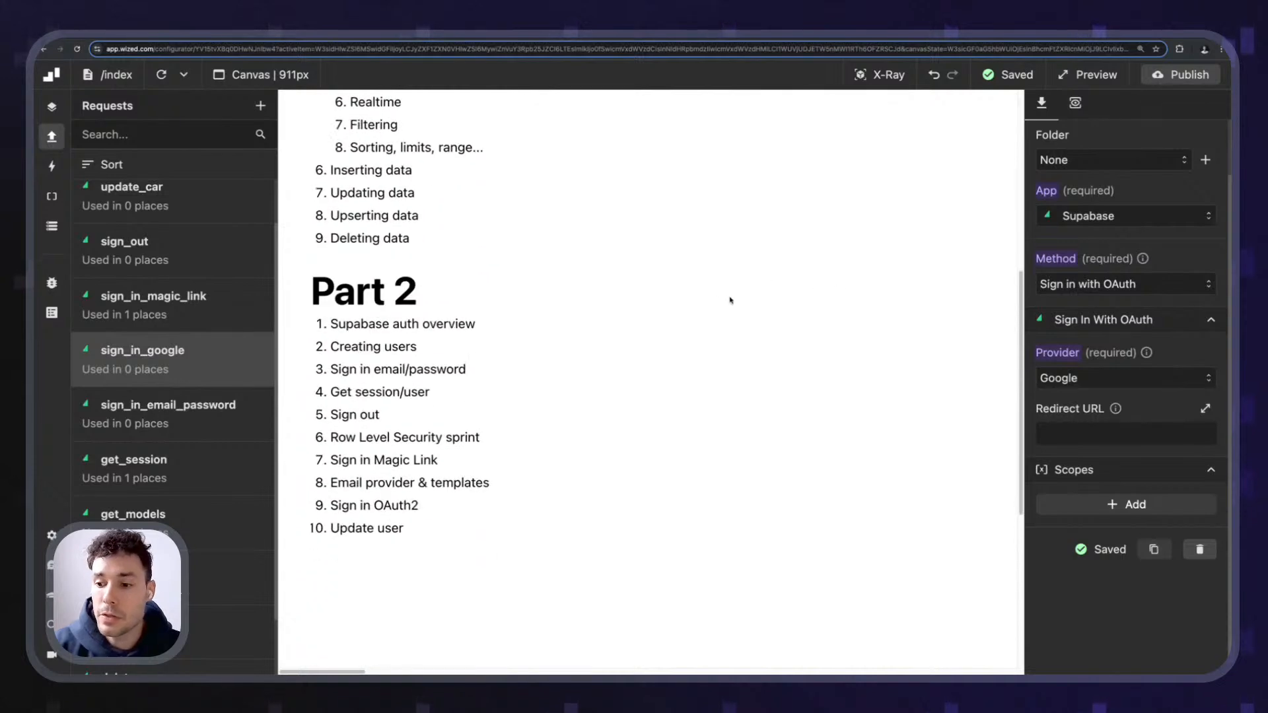
scroll(800, 263, "up", 6)
left_click(1164, 82)
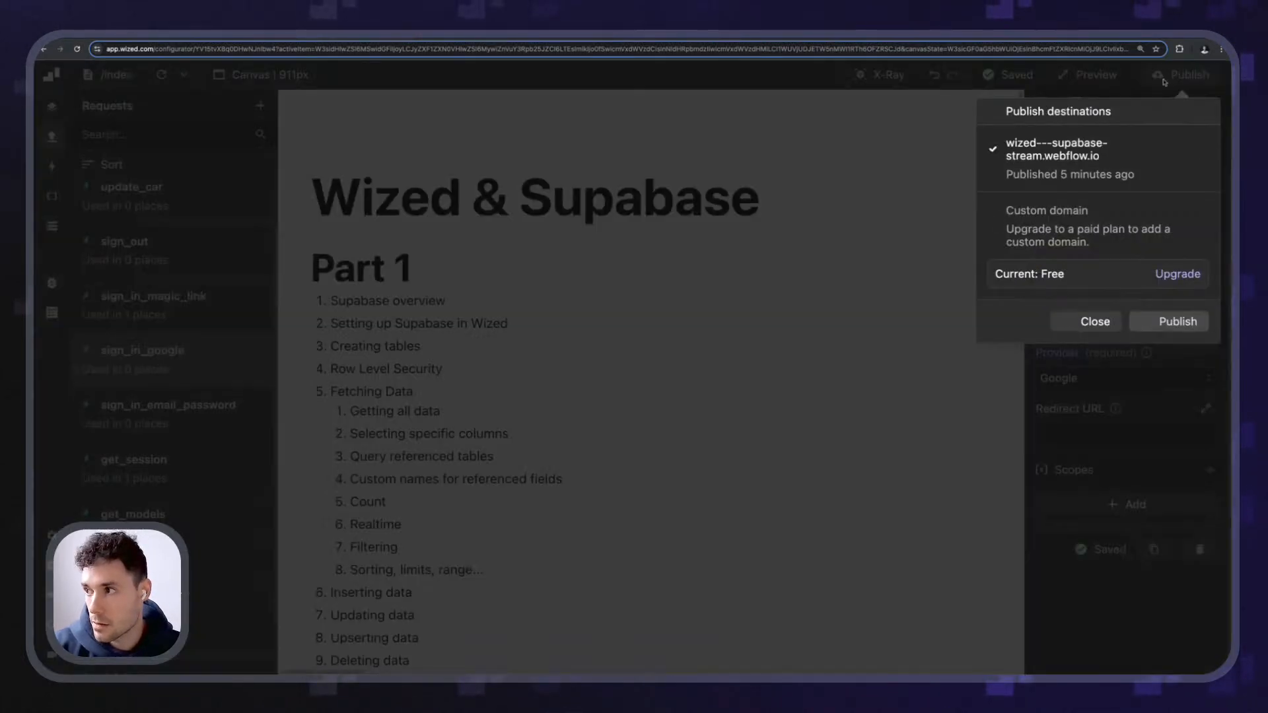
left_click(959, 311)
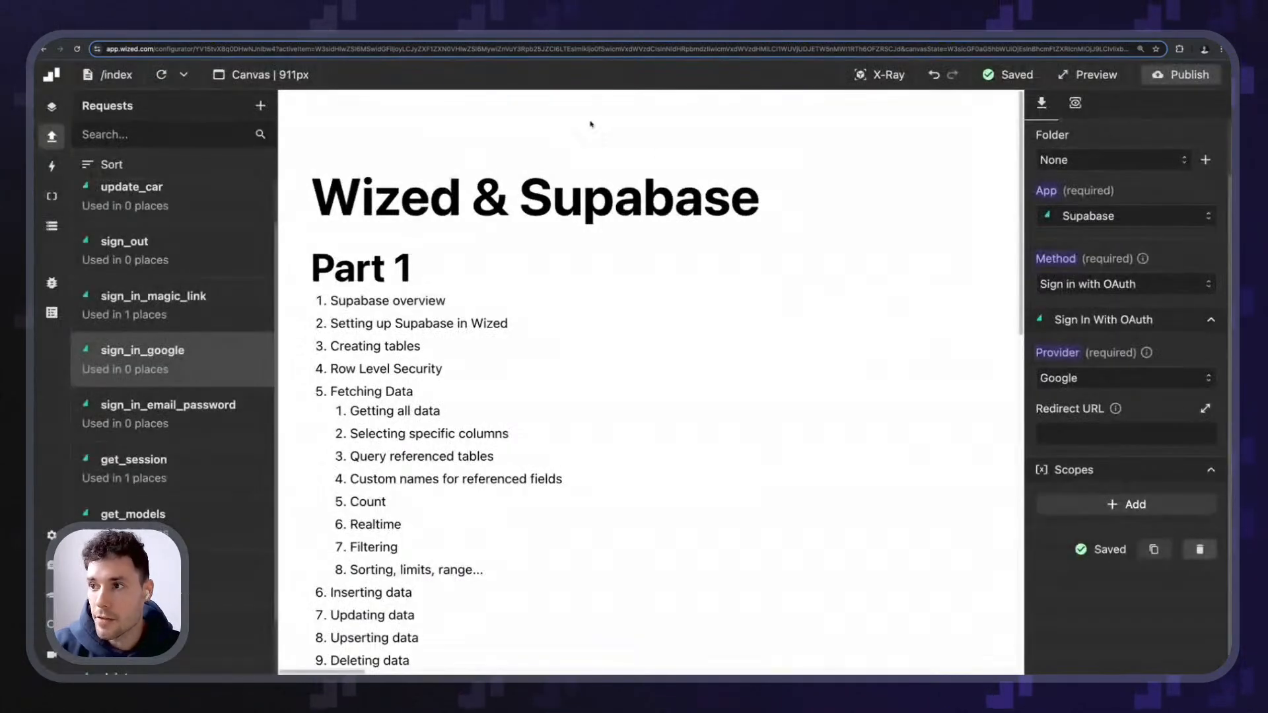
left_click(157, 77)
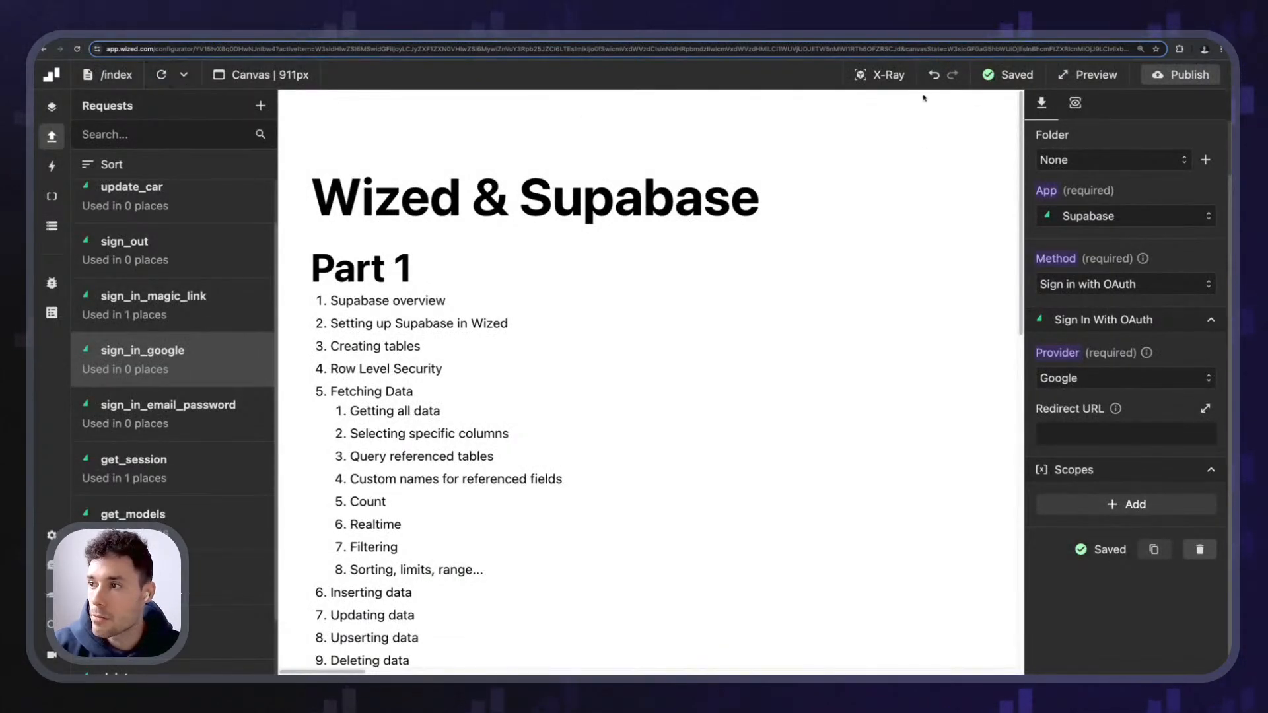
left_click(877, 74)
left_click(888, 78)
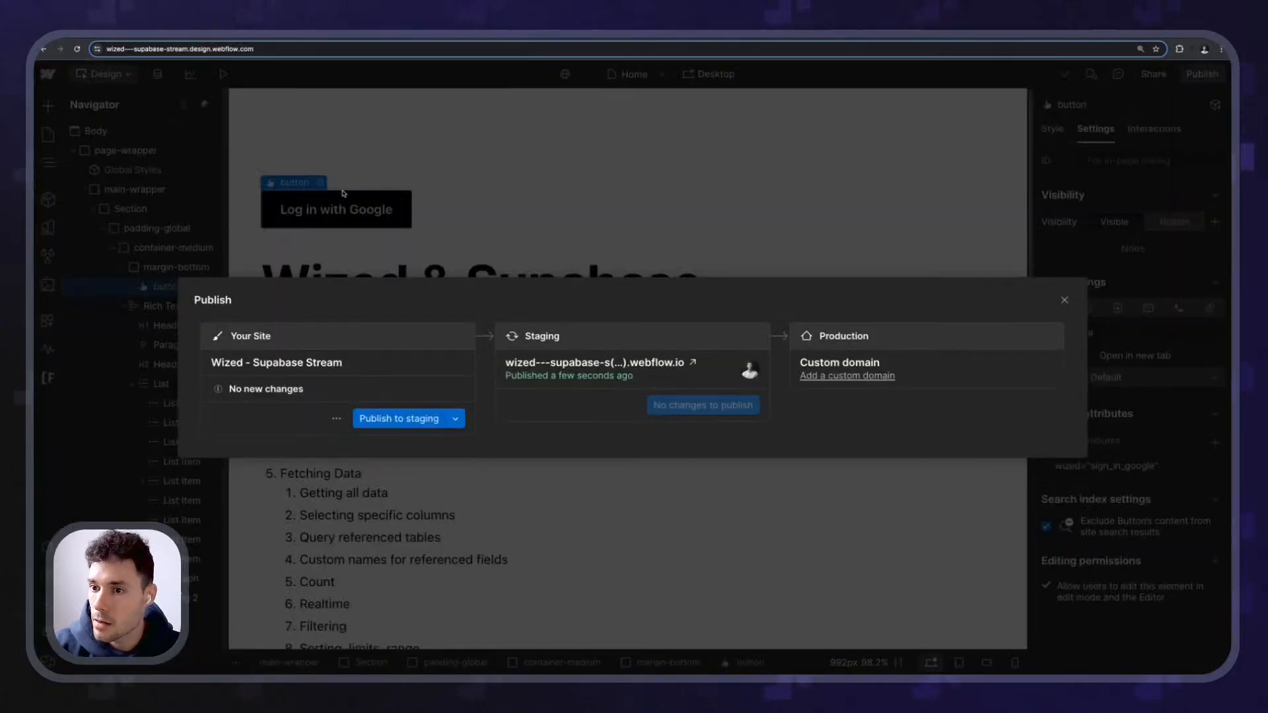
- Publish the Webflow site to staging
left_click(458, 231)
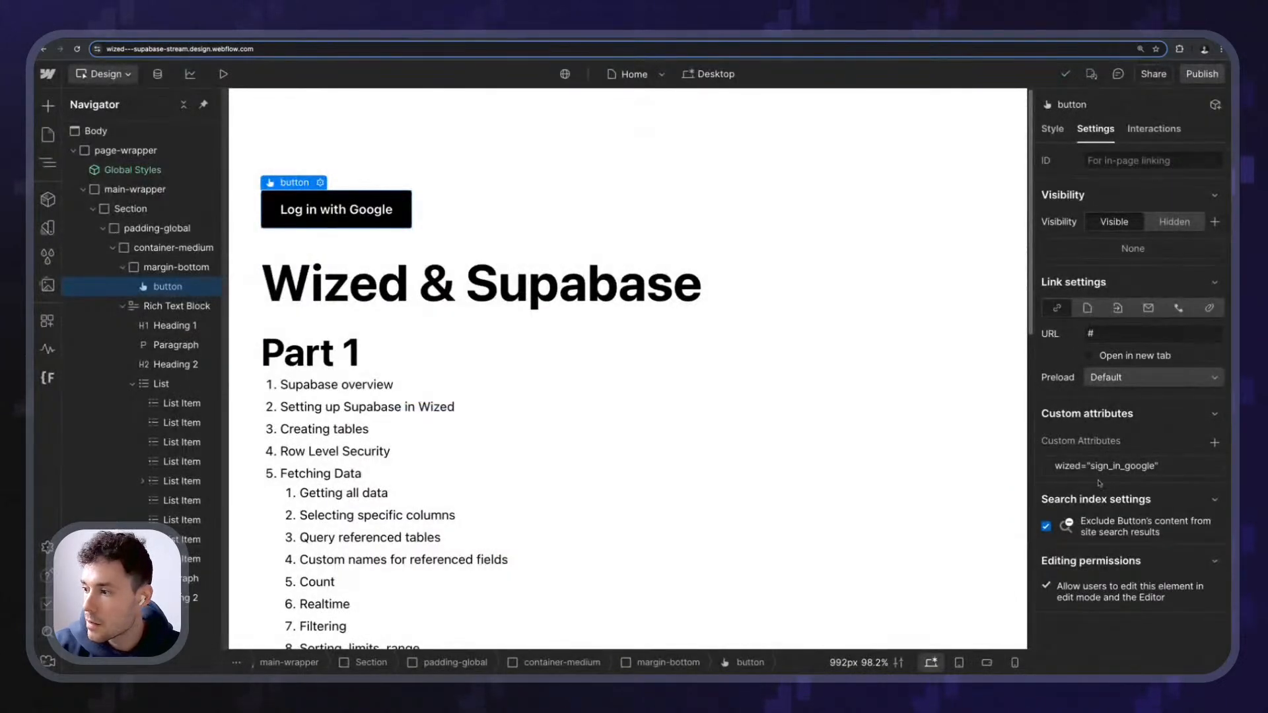
left_click(1201, 74)
left_click(410, 416)
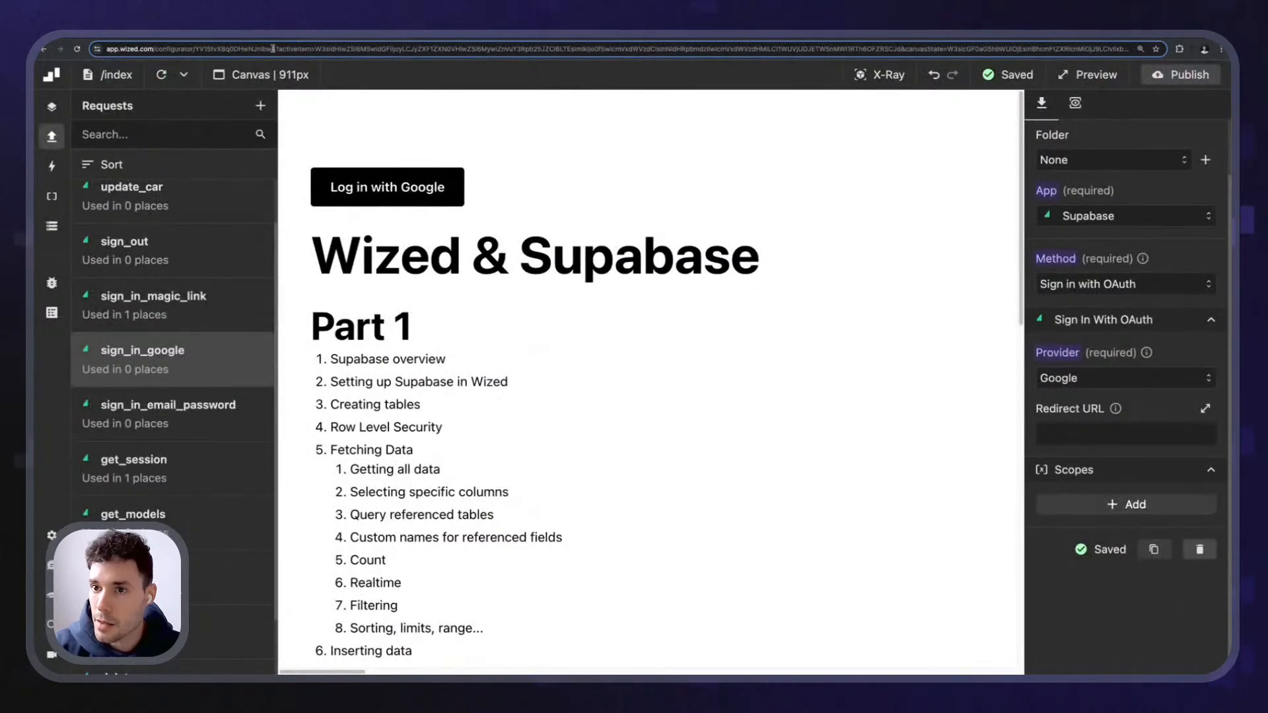
- Reload the Wized canvas so the new Log in with Google button appears
left_click(866, 77)
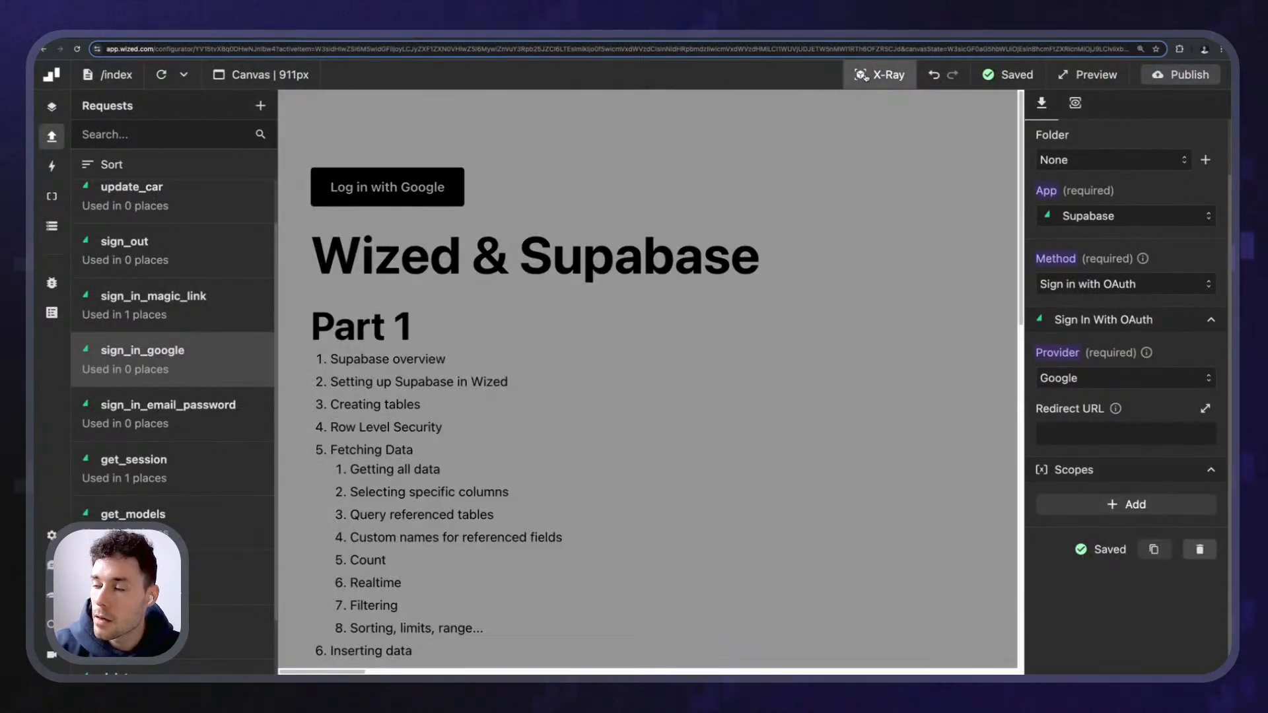
left_click(865, 77)
left_click(871, 76)
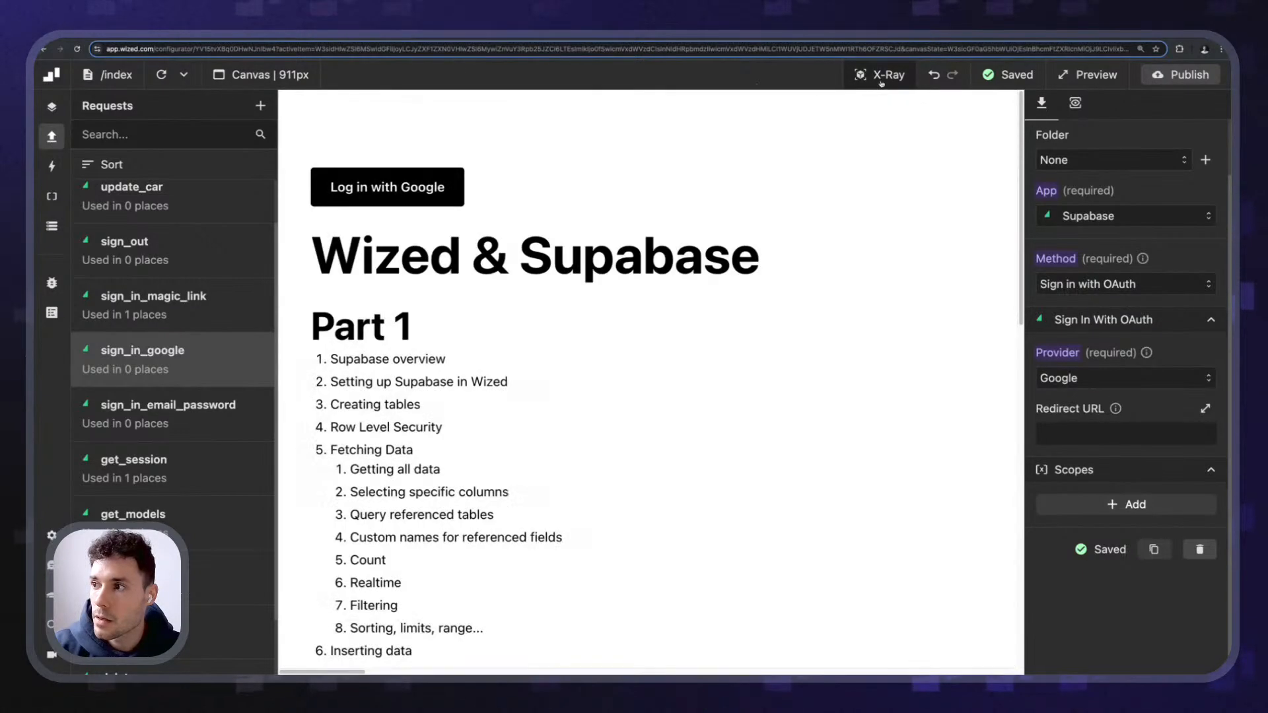
left_click(184, 75)
left_click(192, 132)
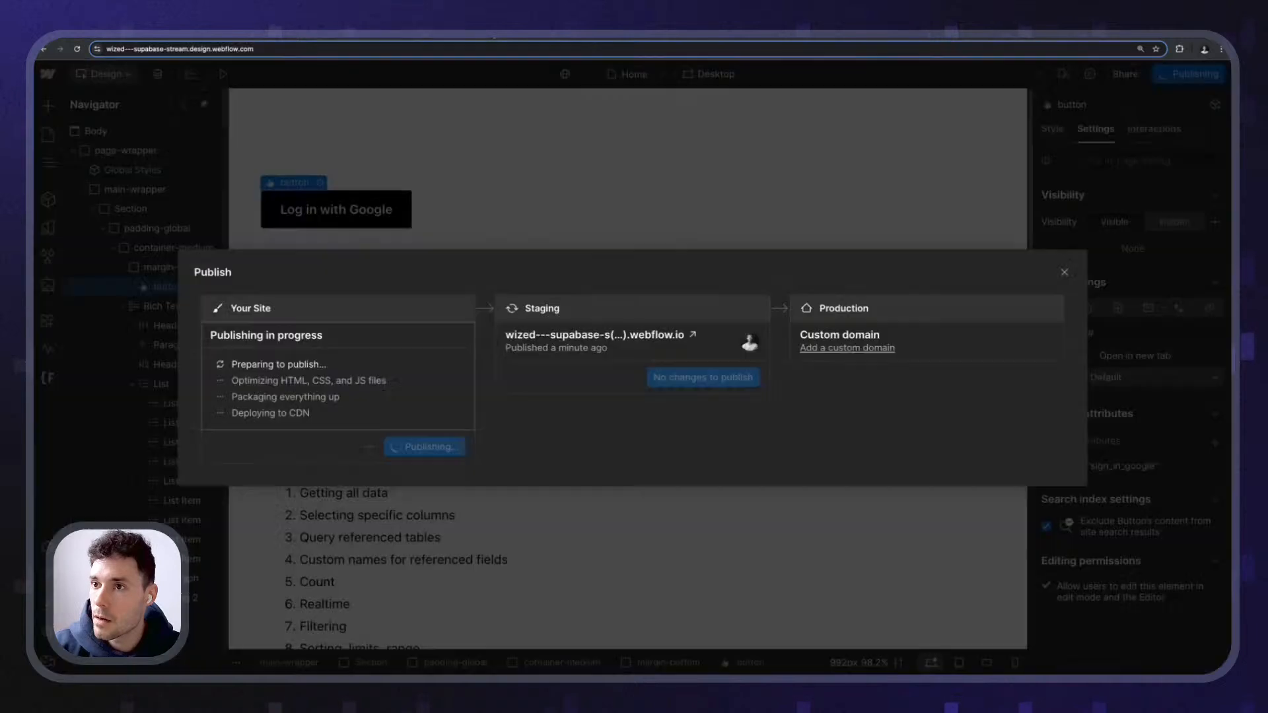
- Check the Log in with Google button's wized custom attribute in Webflow
left_click(341, 200)
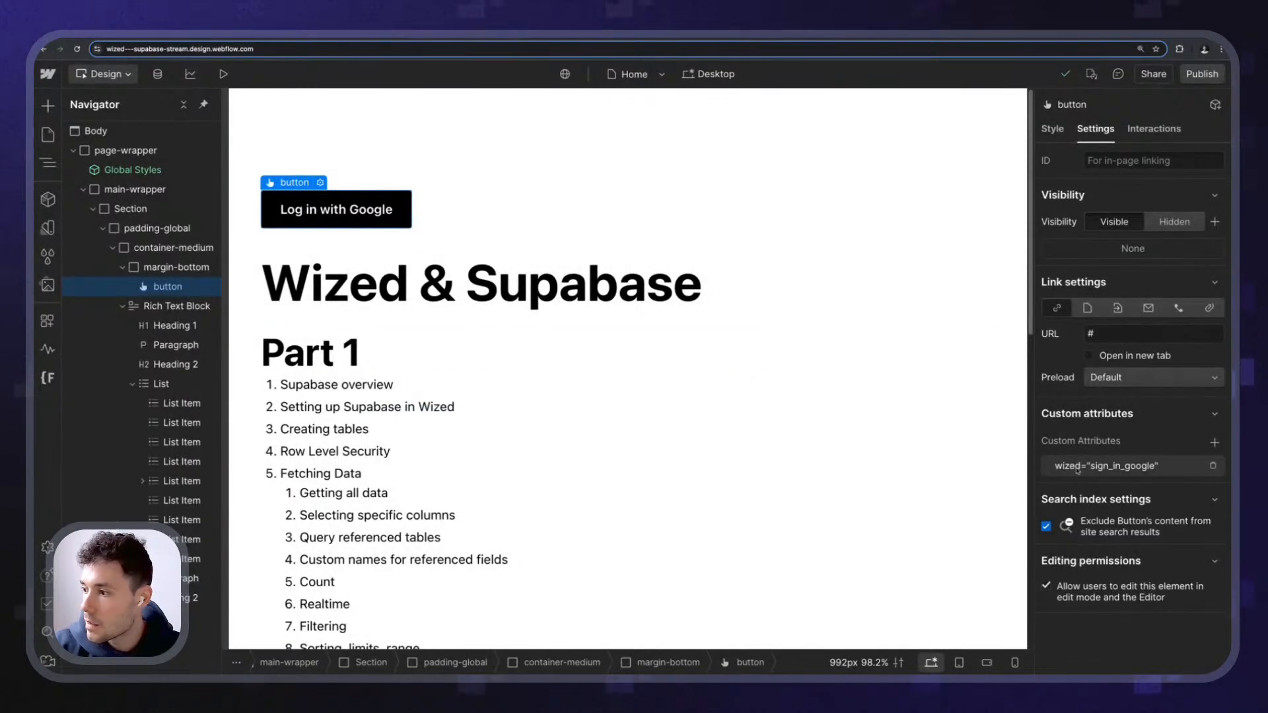
left_click(1174, 465)
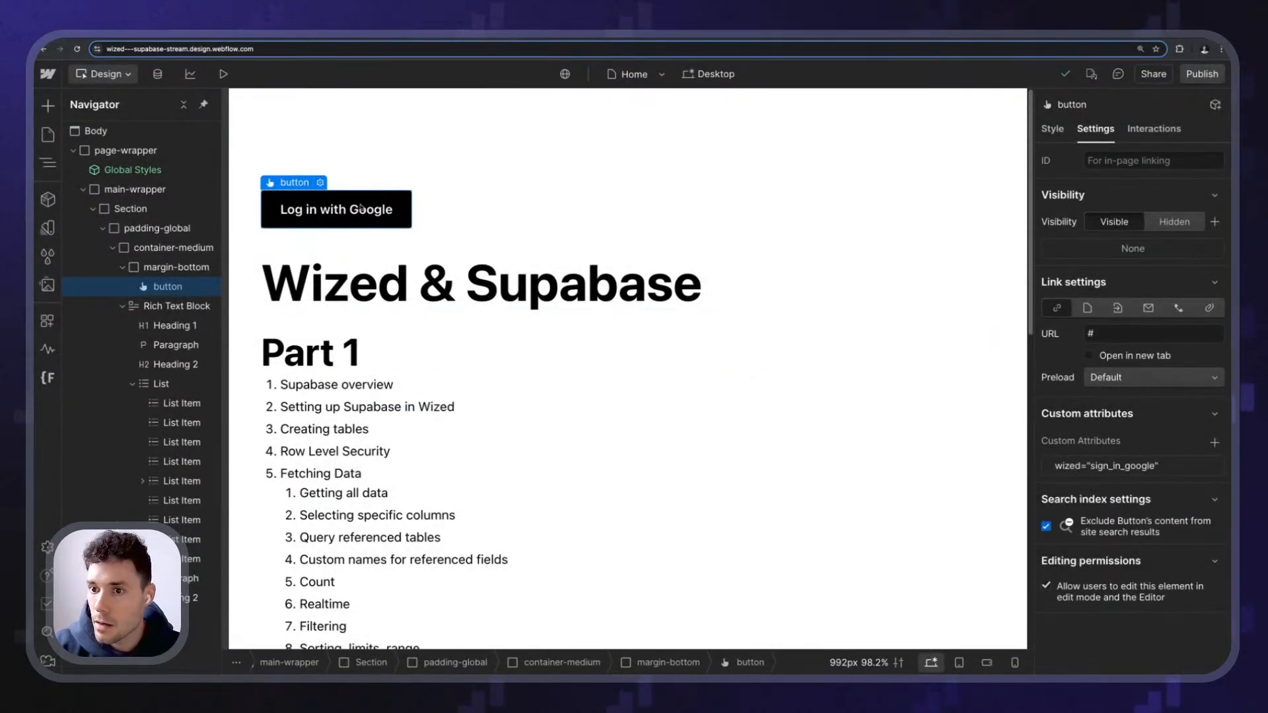
left_click(173, 267)
left_click(168, 286)
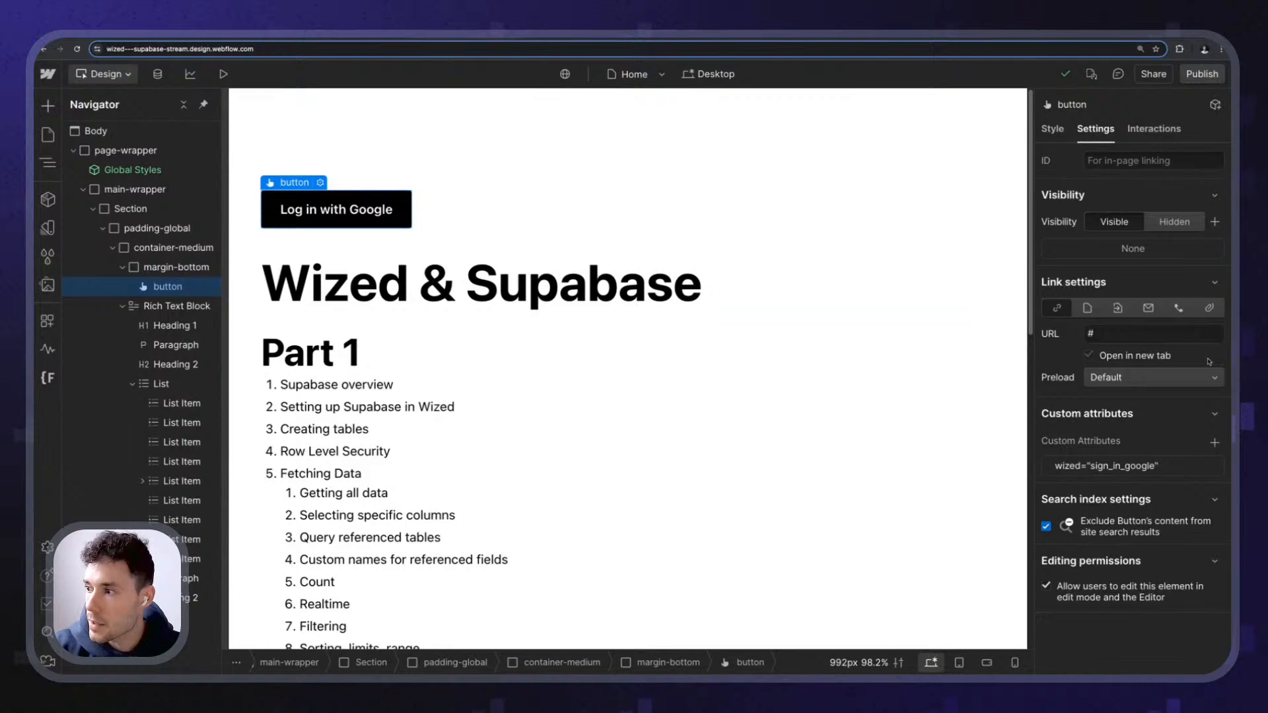
left_click(1133, 465)
left_click(1188, 264)
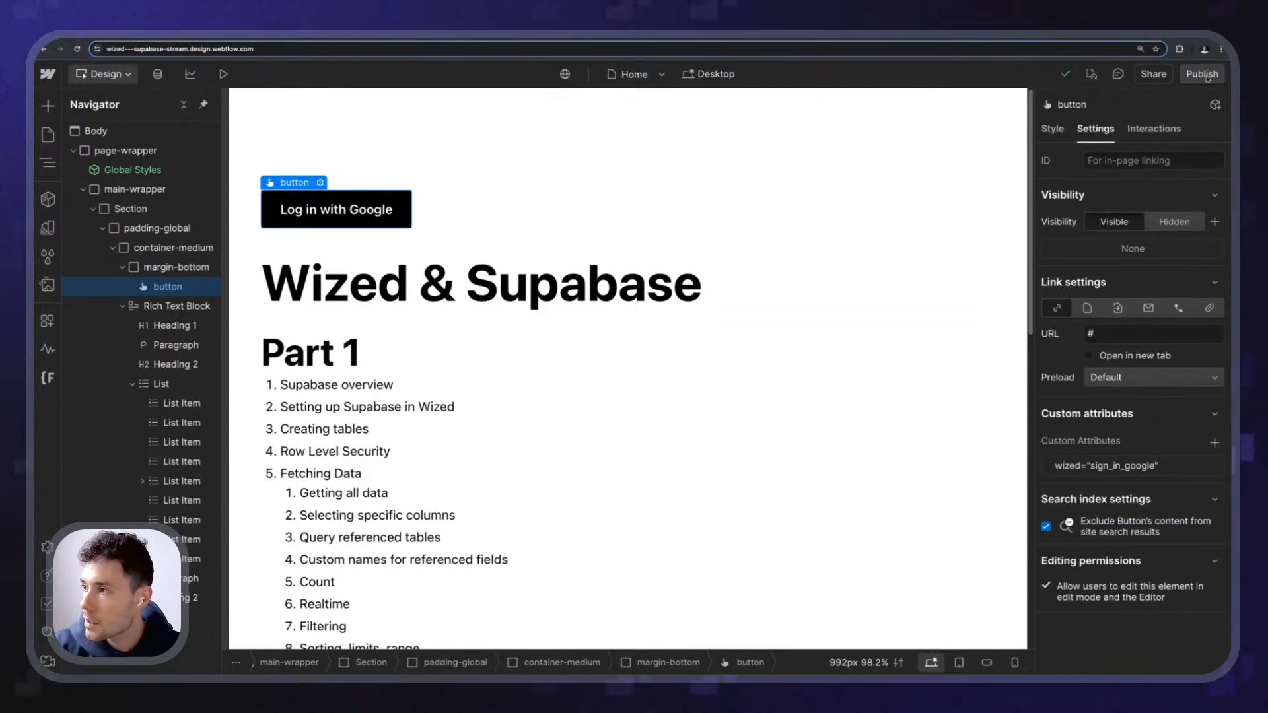
- Check the publish overview, then return to Wized with X-Ray enabled
left_click(1202, 74)
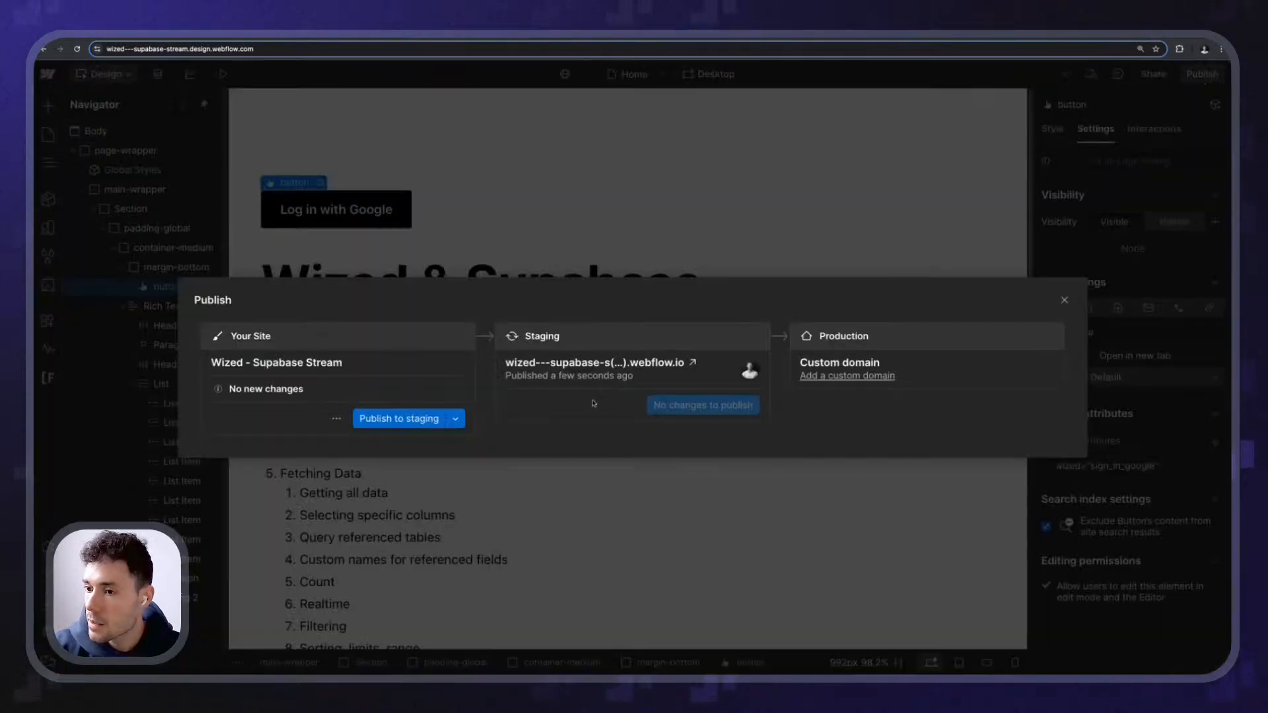
left_click(350, 37)
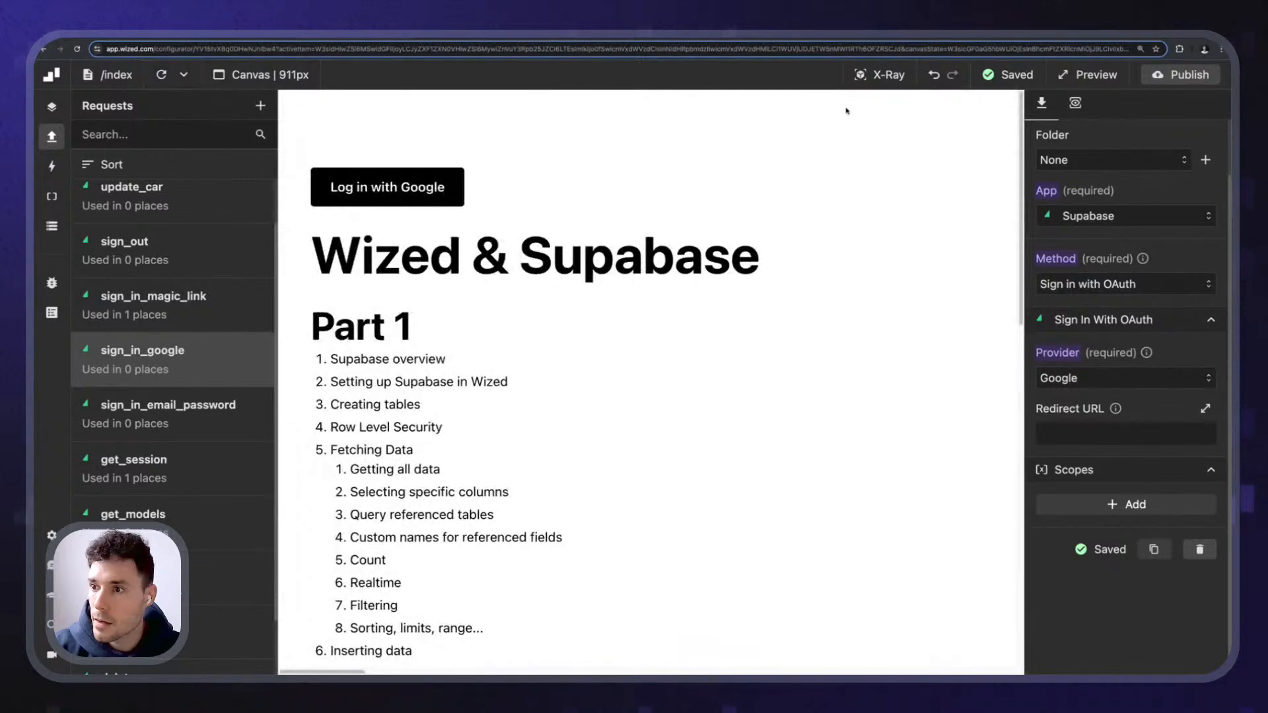
left_click(877, 78)
- Collapse the requests list and reload the Wized configurator, toggling X-Ray on and off
scroll(648, 408, "down", 13)
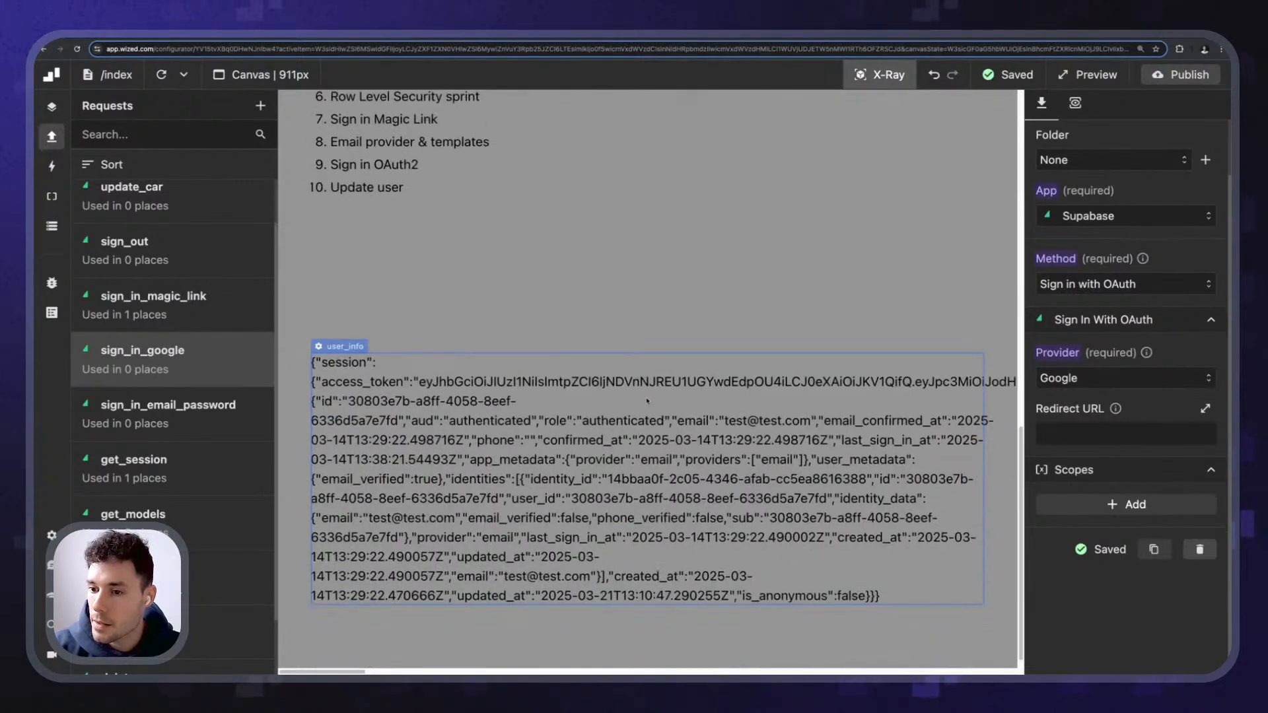
scroll(454, 323, "up", 13)
scroll(206, 204, "up", 2)
left_click(51, 136)
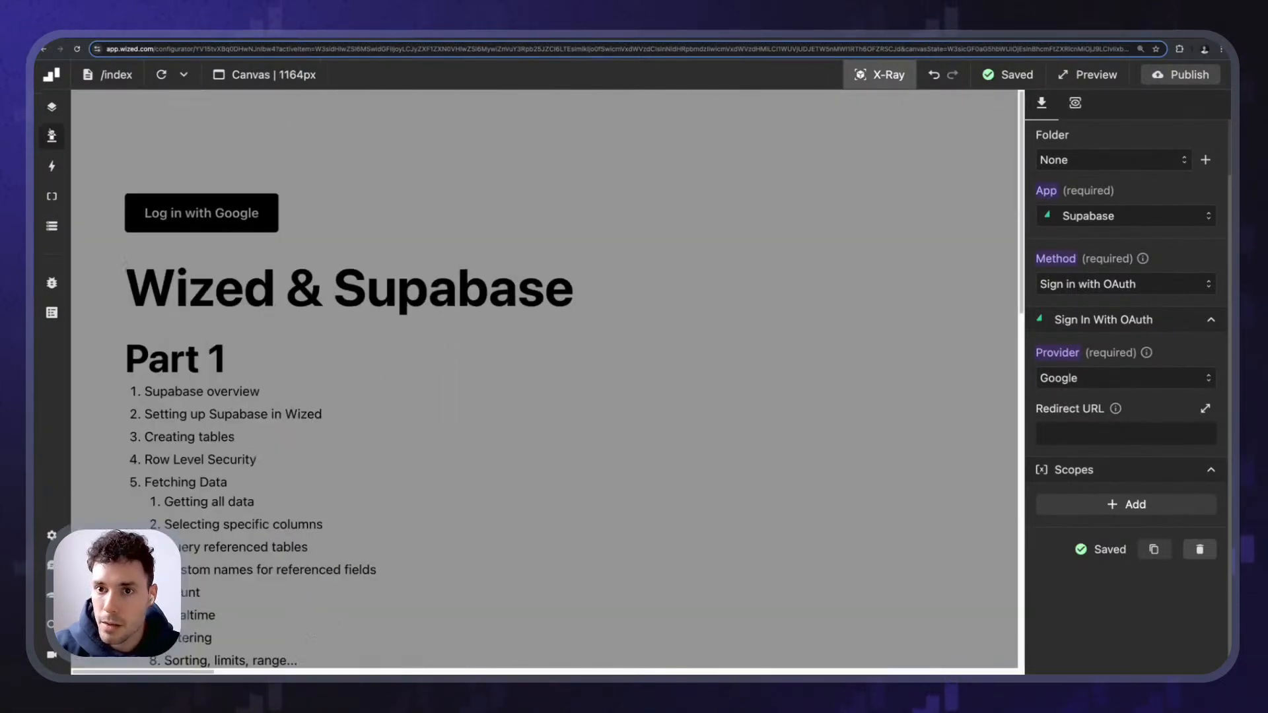
left_click(882, 84)
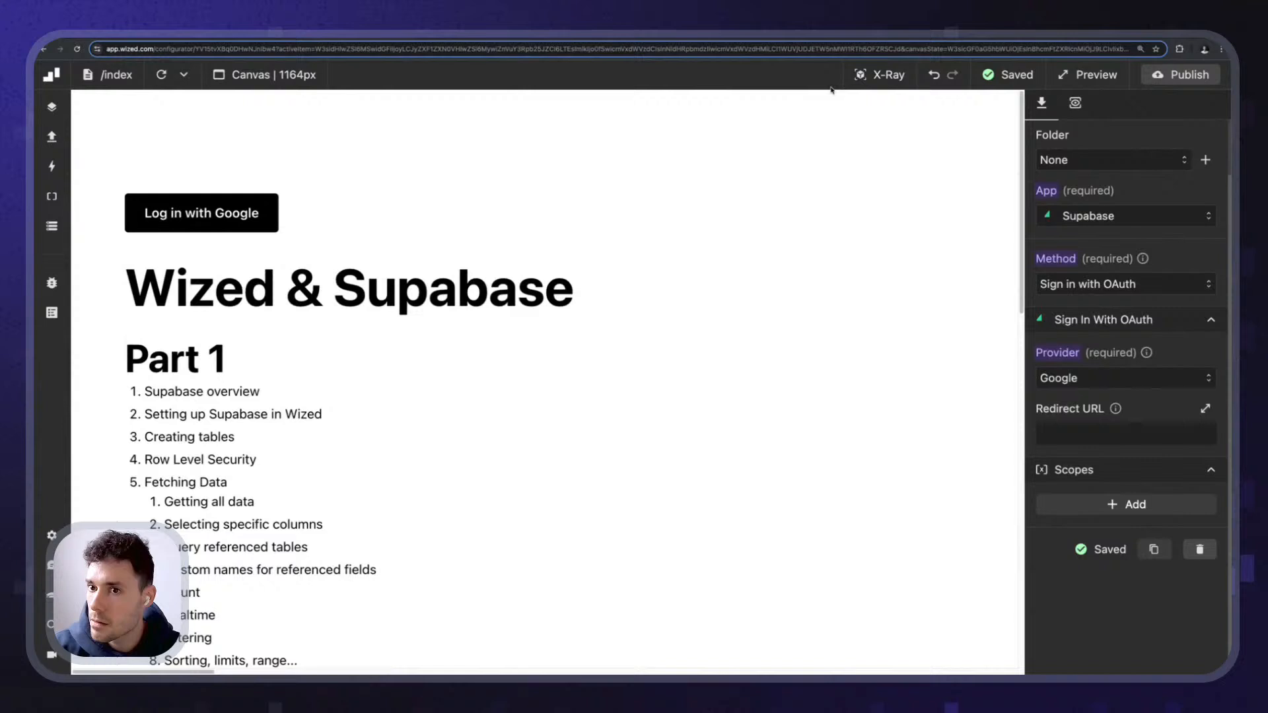
left_click(76, 50)
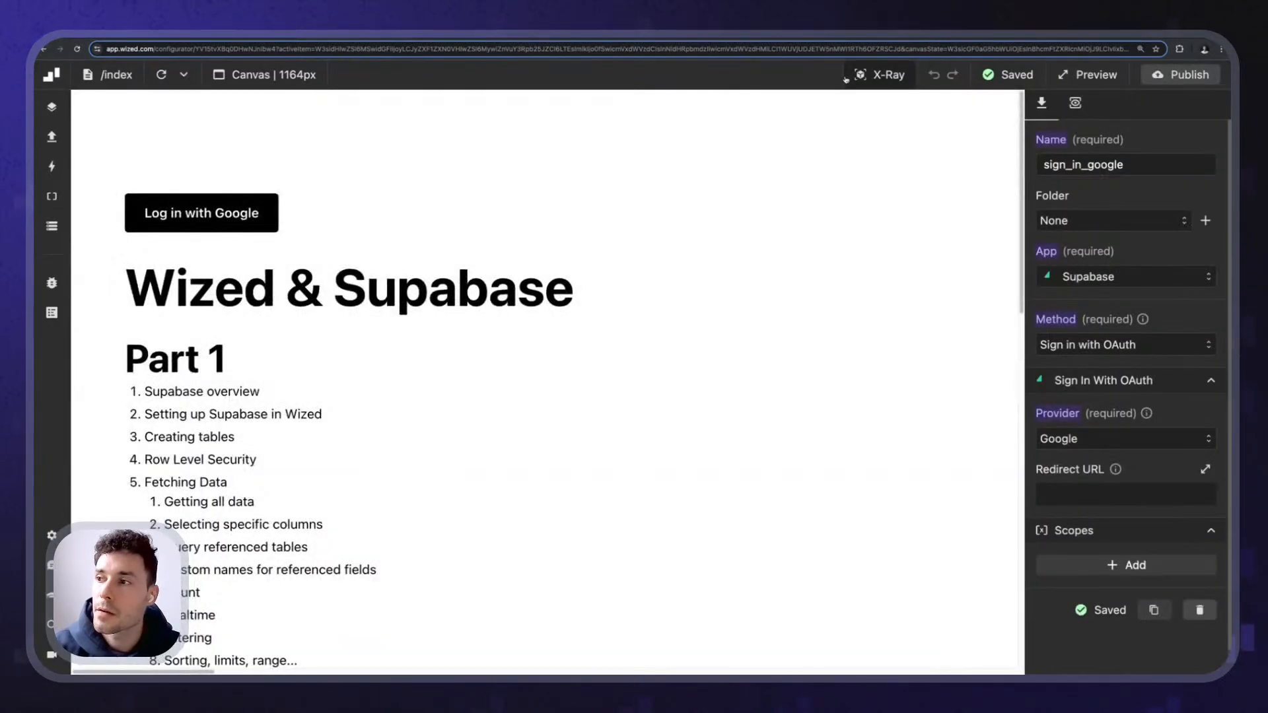
left_click(872, 79)
left_click(874, 79)
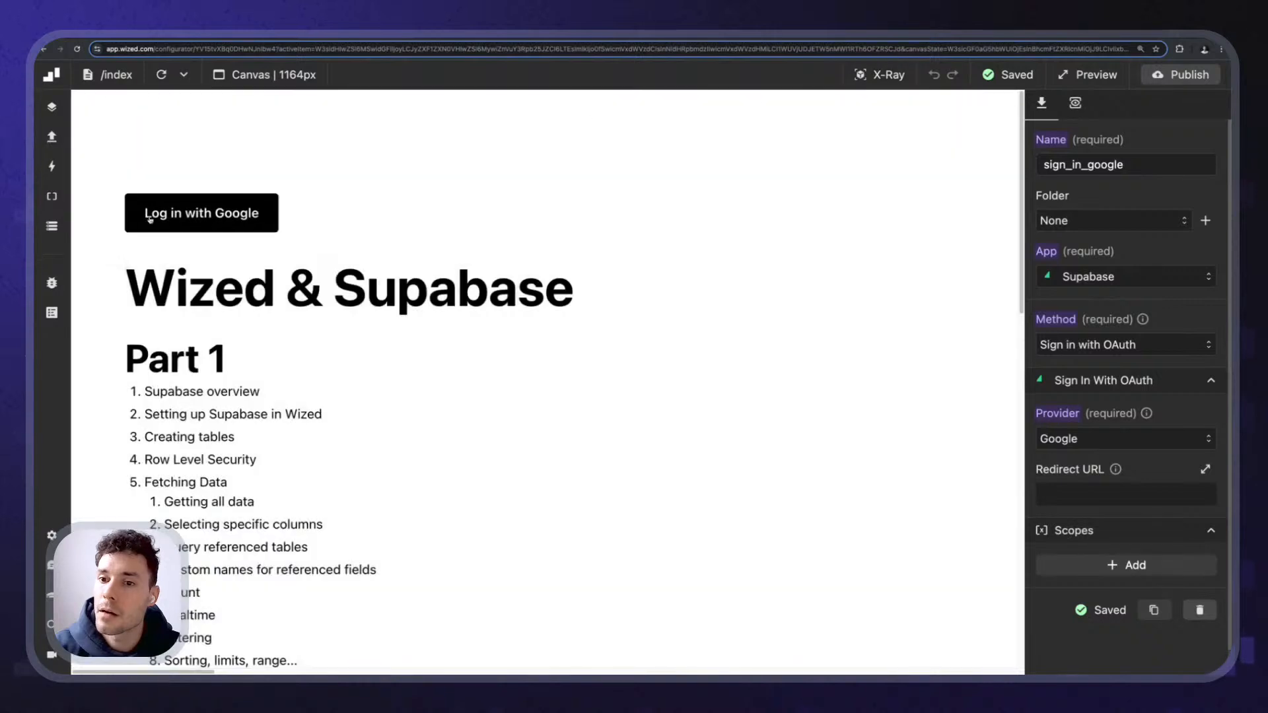
- Show Wized's Elements panel, then bring up Webflow's site publishing options
left_click_drag(137, 173, 287, 225)
left_click(288, 223)
left_click(885, 76)
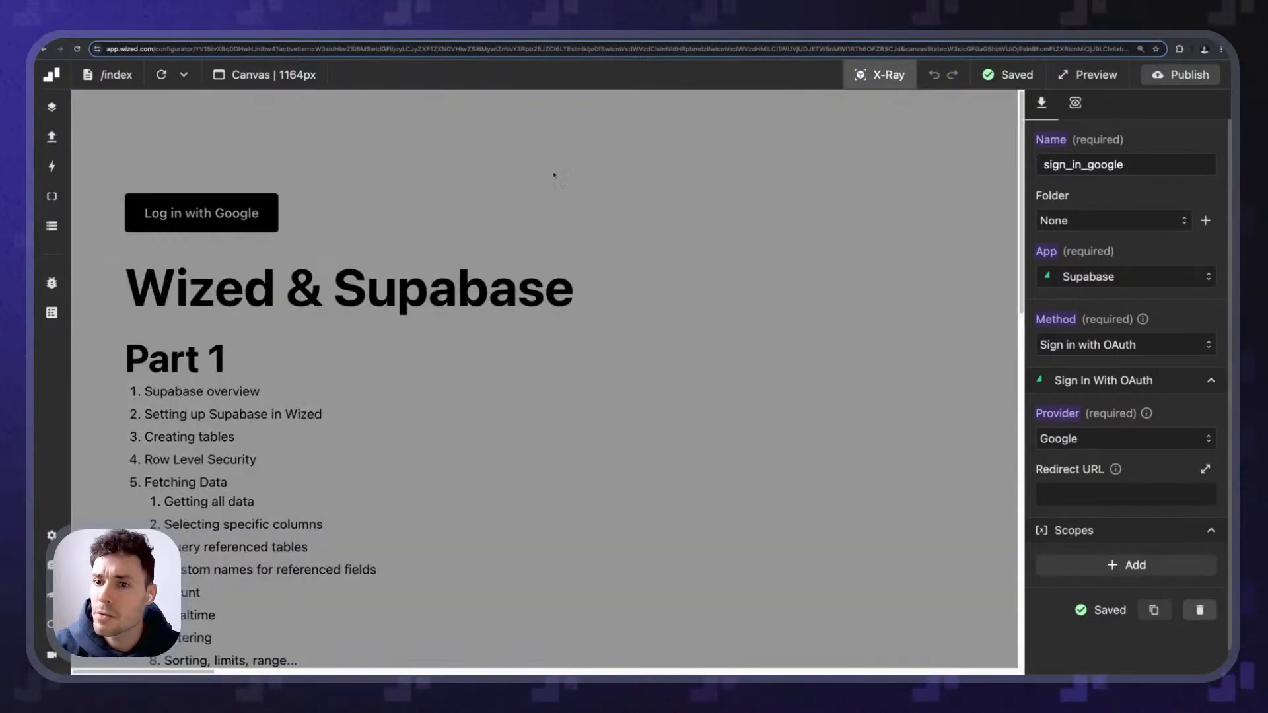
left_click(904, 95)
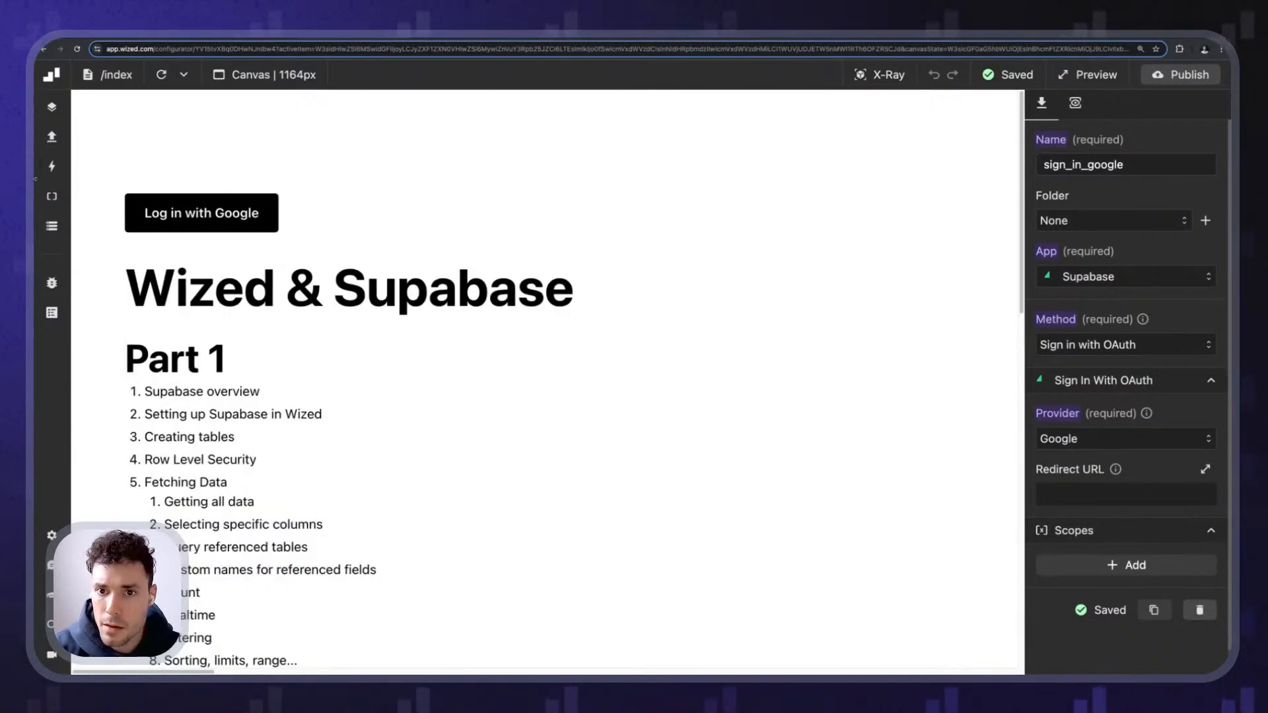
left_click(52, 197)
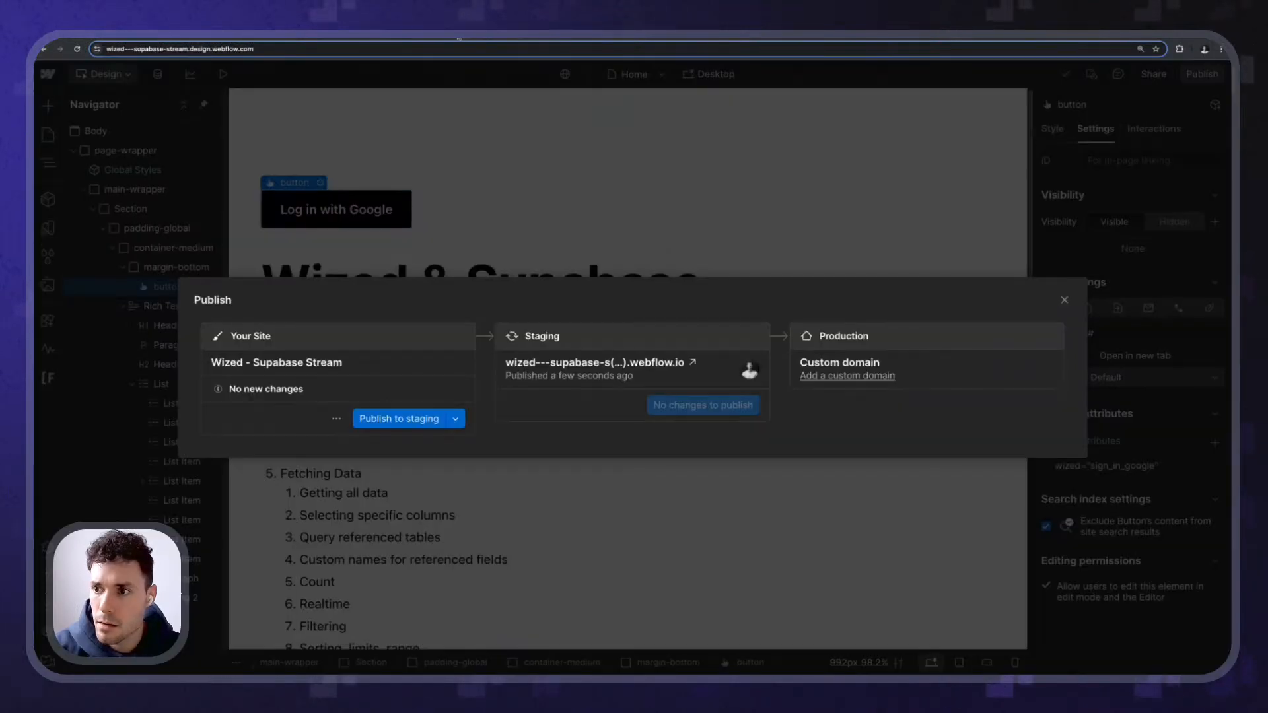
left_click(428, 198)
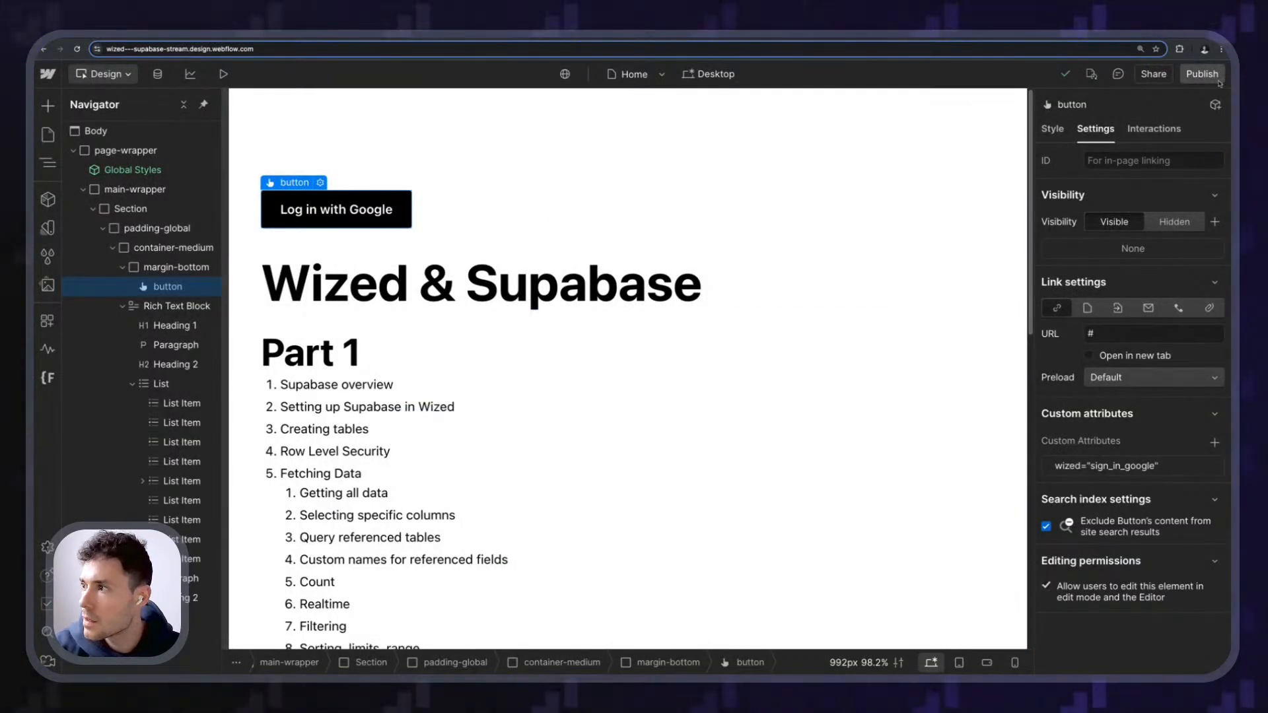
left_click(1202, 73)
- Open the staging site and inspect the Log in with Google button's markup in an enlarged DevTools
left_click(594, 362)
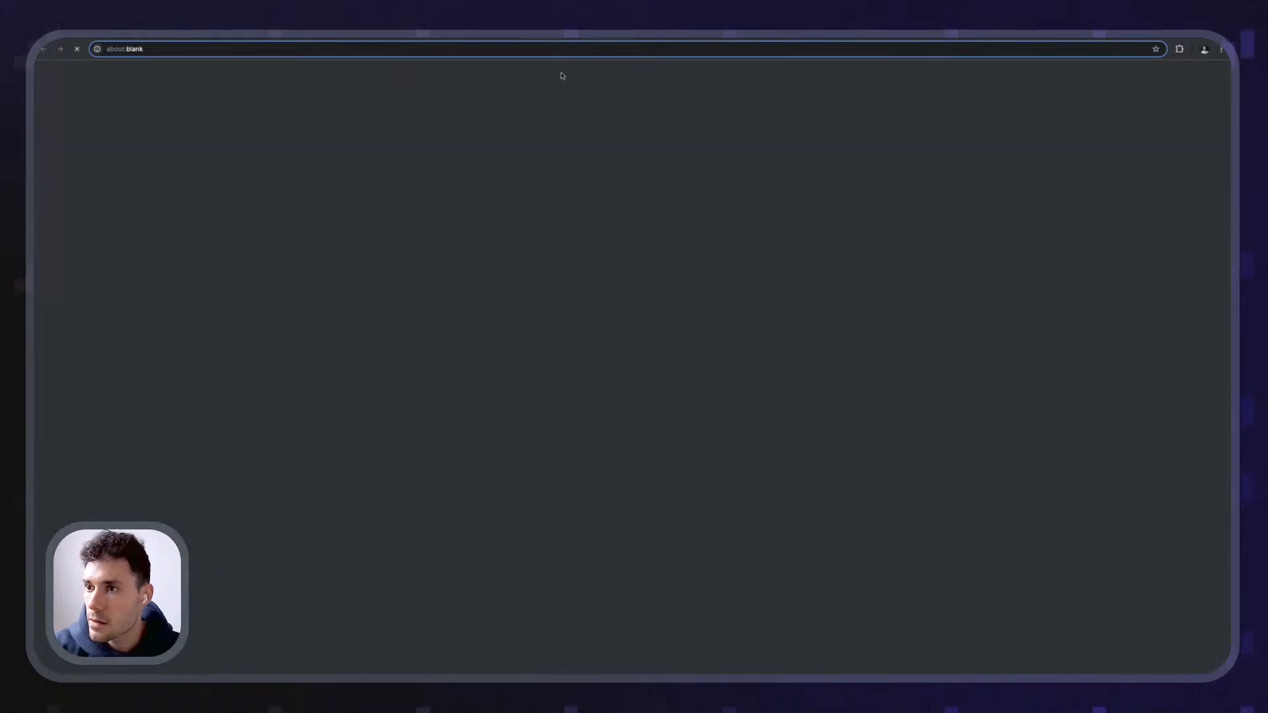
right_click(268, 187)
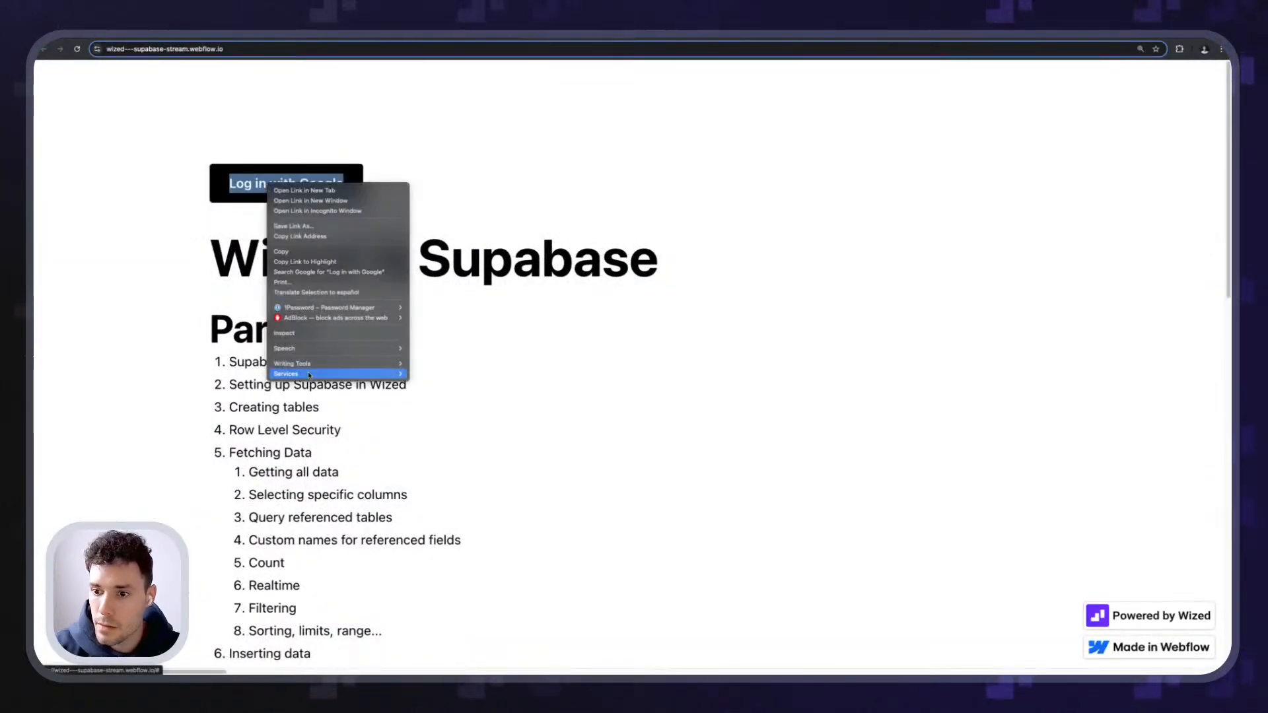
left_click(297, 371)
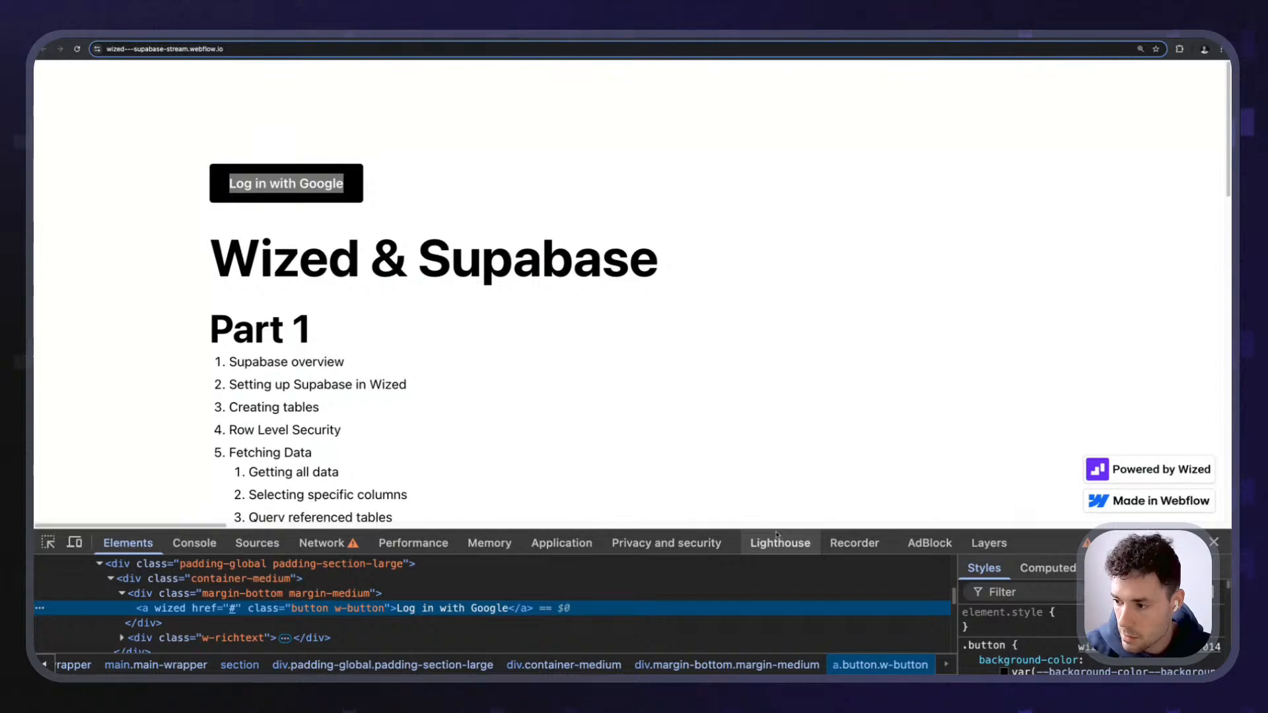
left_click_drag(771, 529, 771, 334)
scroll(223, 481, "up", 3)
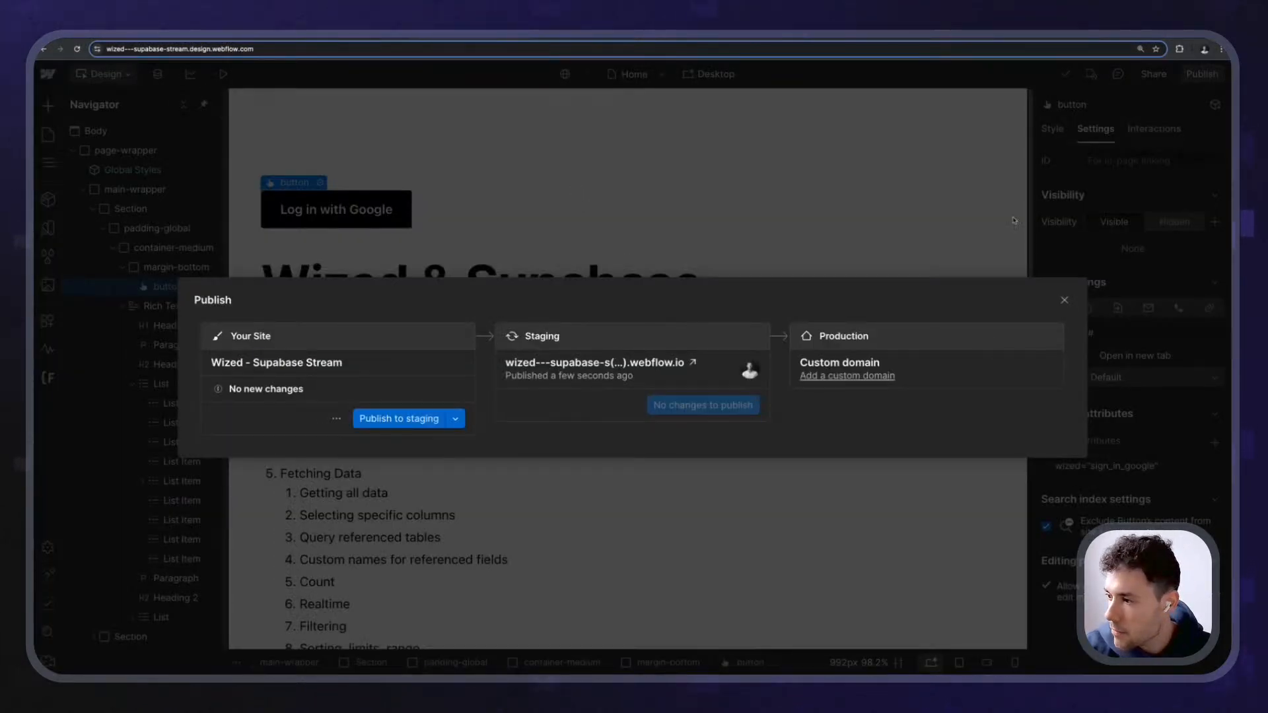
- Remove the button's old wized attribute and publish the site to staging
left_click(1014, 220)
left_click(1136, 467)
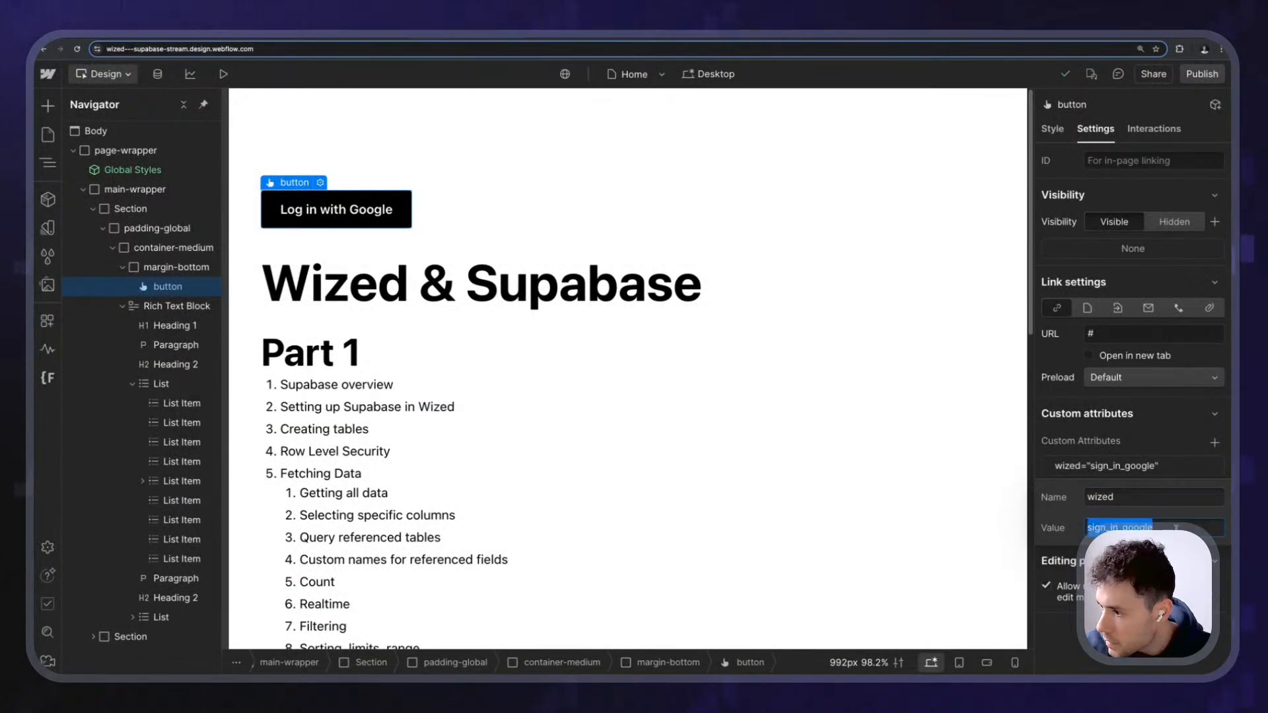
key("Escape")
left_click(1216, 467)
left_click(1209, 74)
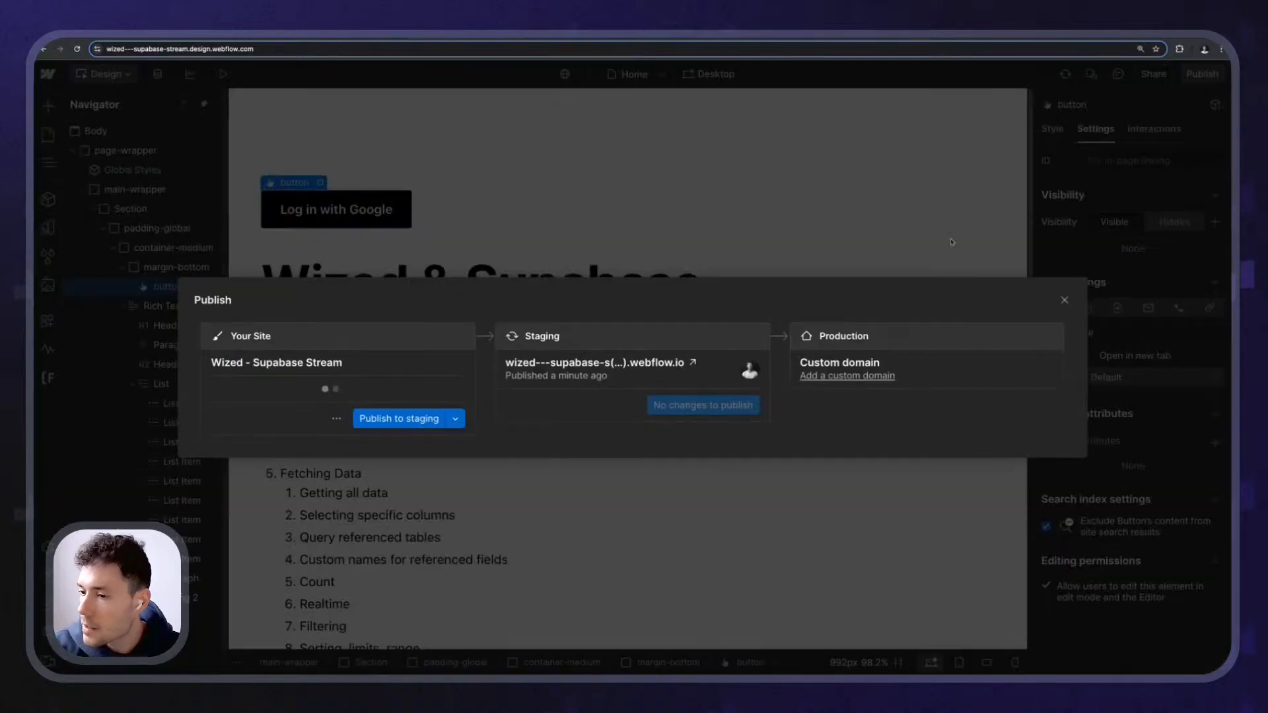
left_click(387, 420)
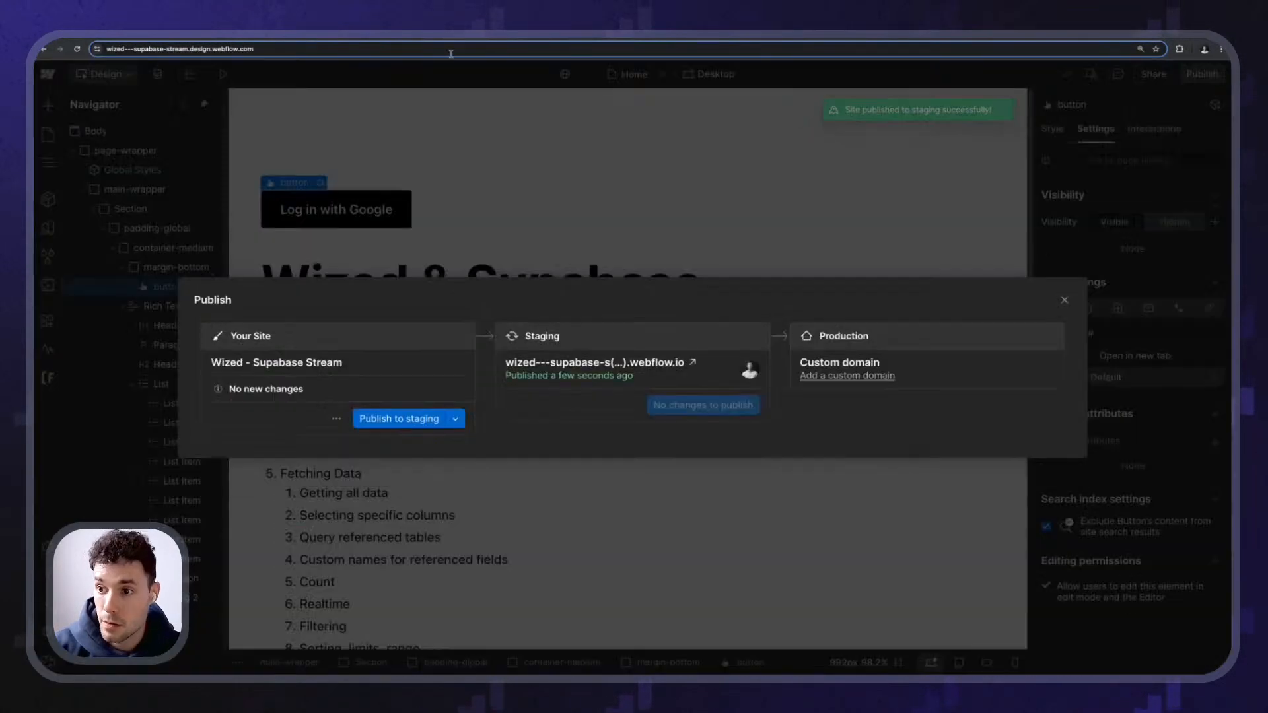
double_click(388, 199)
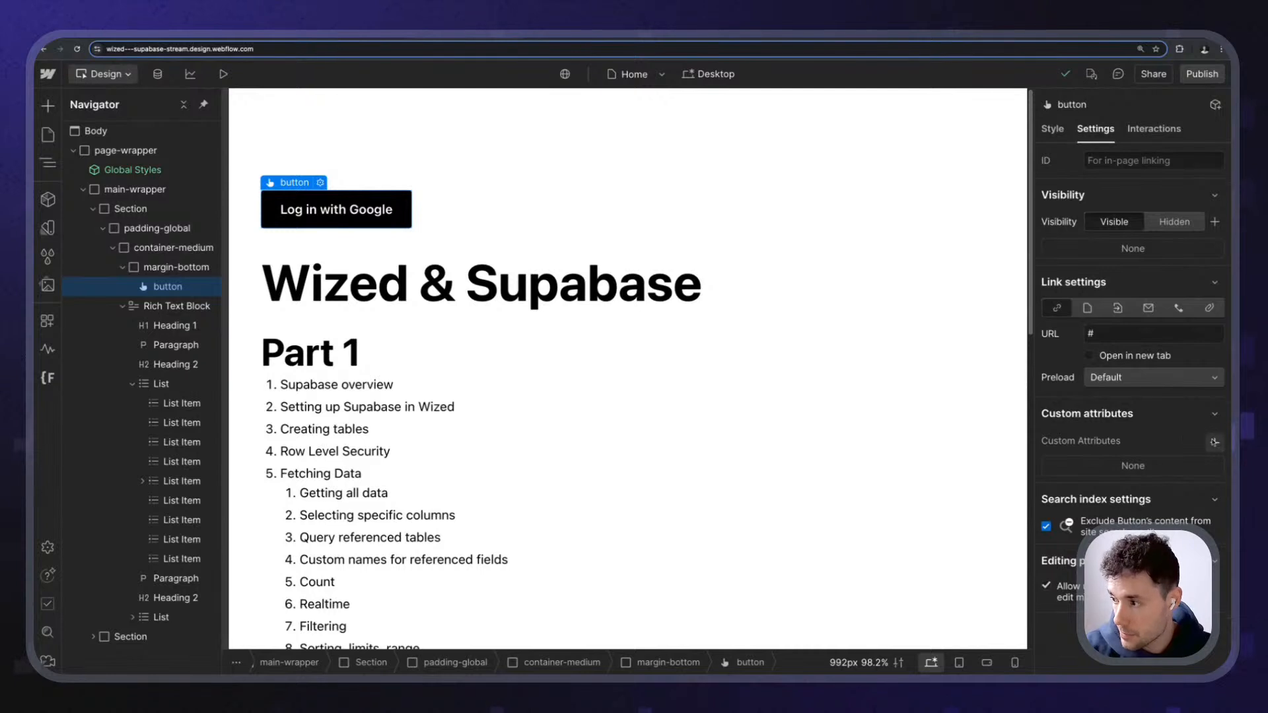
- Add the attribute wized="sign_in_google" to the button, republish to staging, and reload
left_click(1214, 442)
type("wized")
key("Tab")
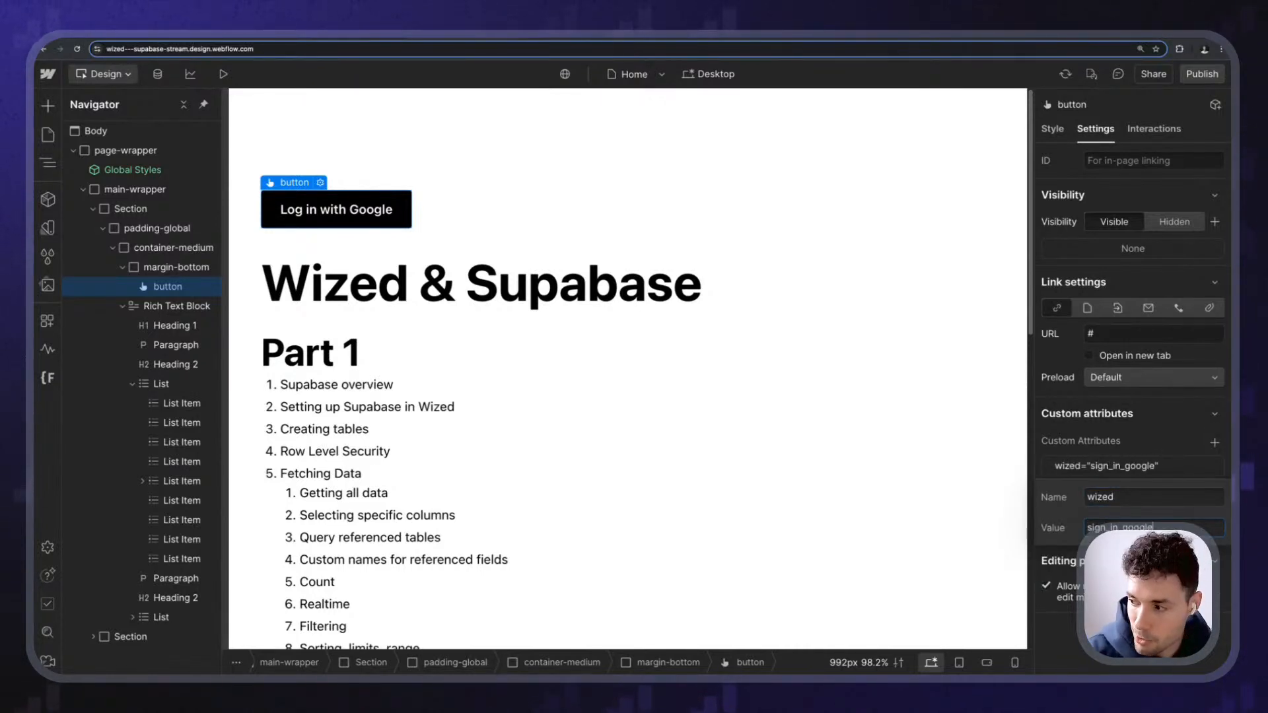
key("Return")
left_click(1202, 76)
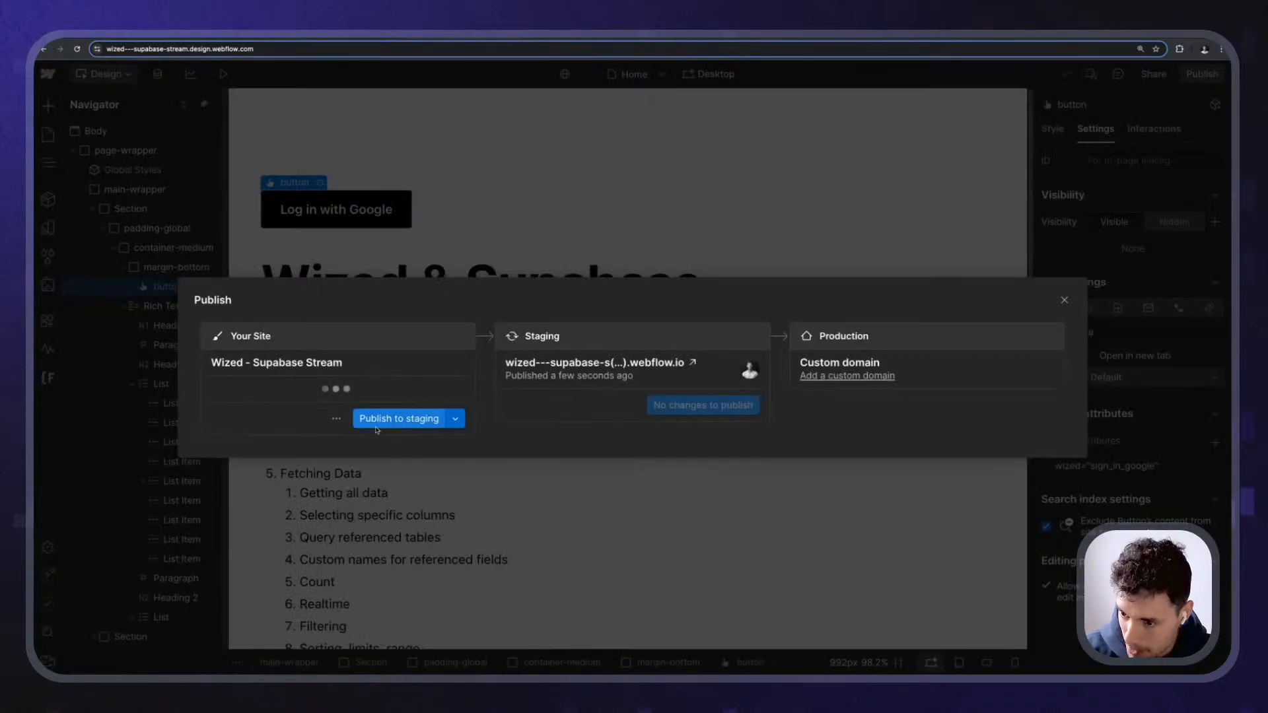
left_click(376, 427)
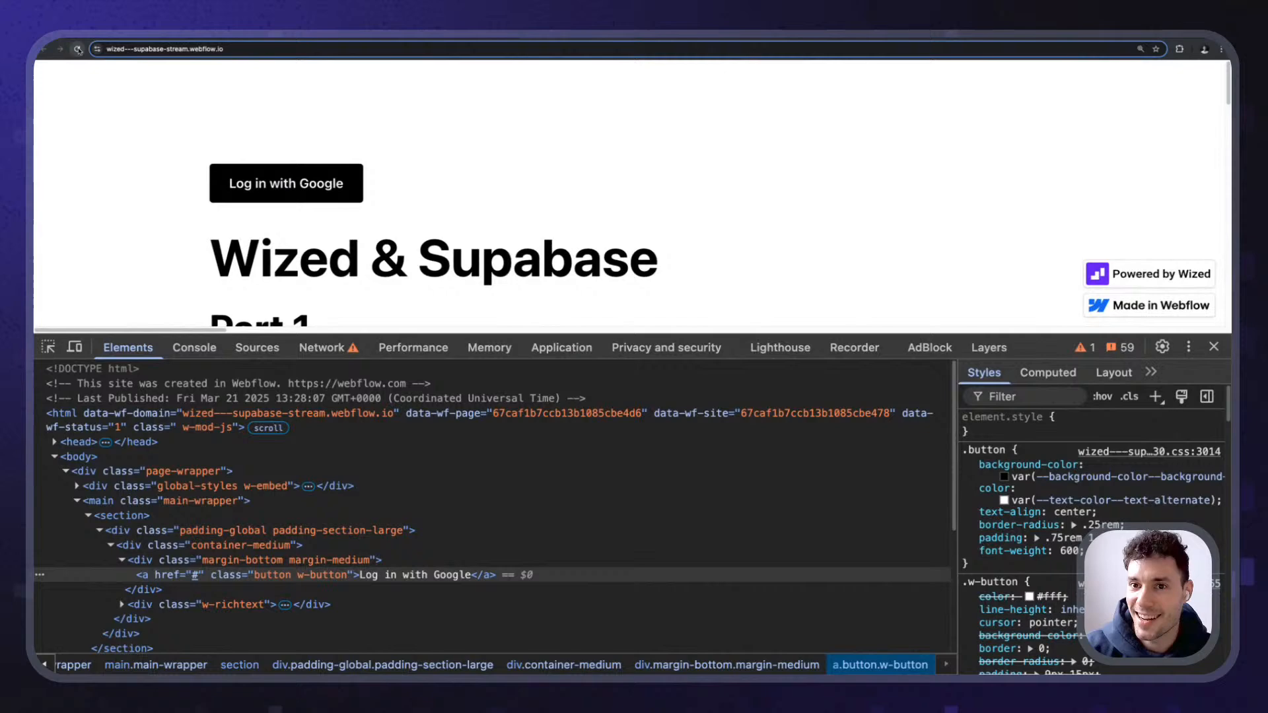
left_click(77, 50)
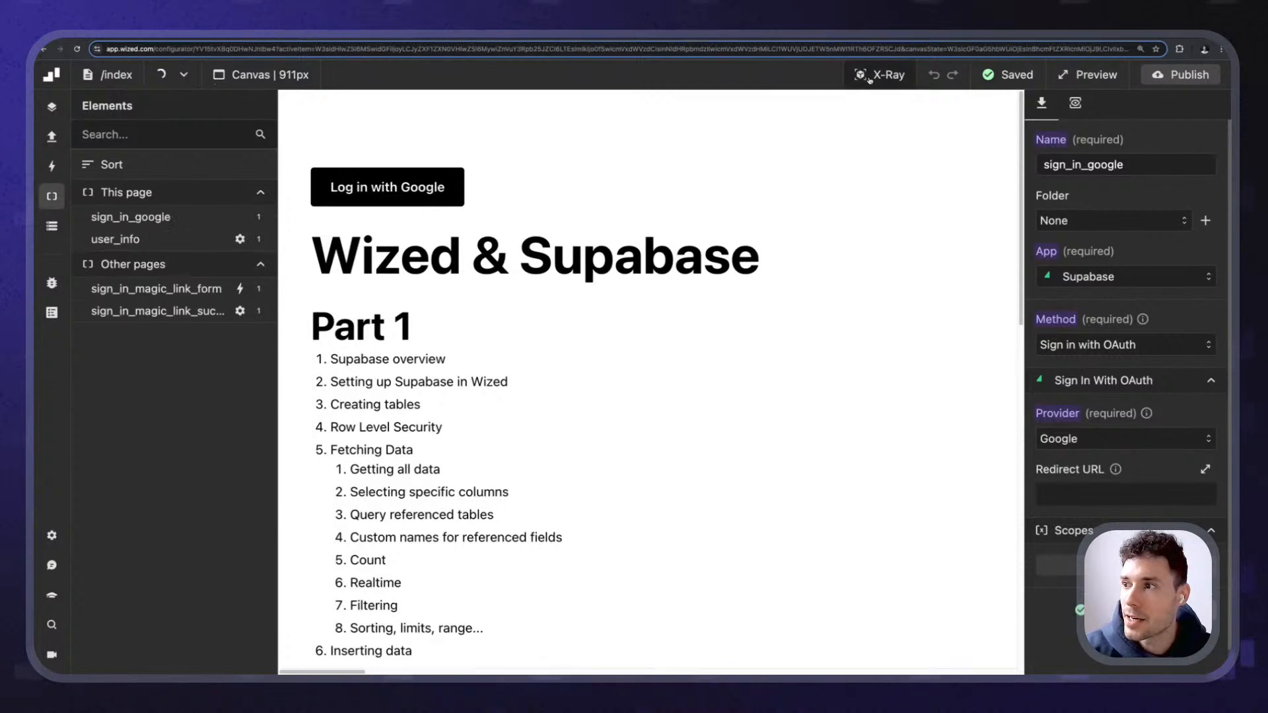
- Add a click event to the sign_in_google element
left_click(871, 77)
left_click(452, 170)
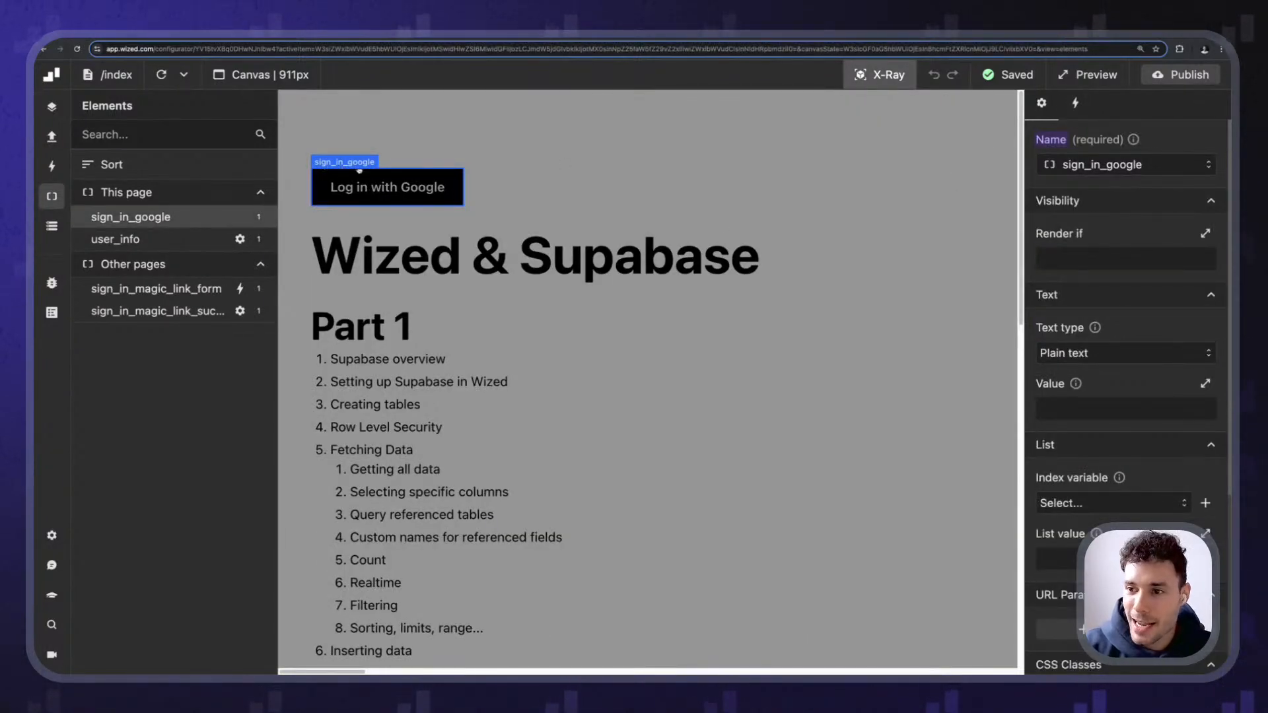
left_click(1076, 103)
left_click(1175, 266)
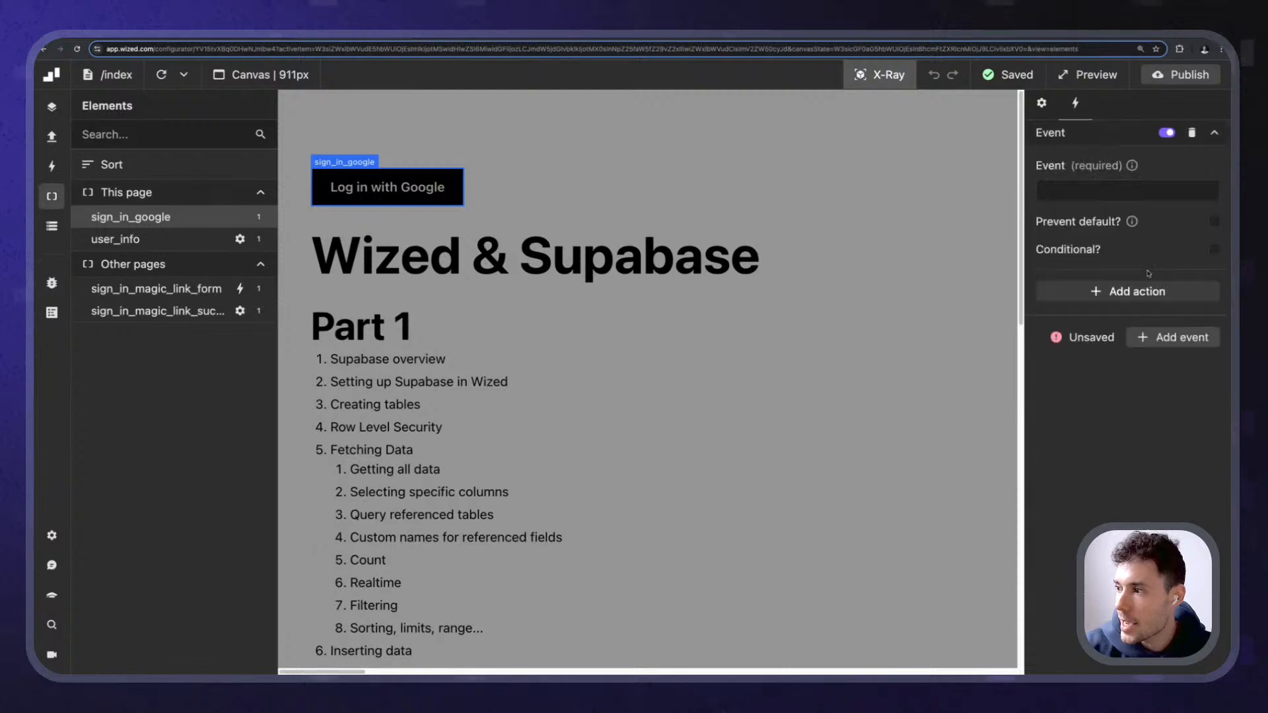
left_click(1098, 192)
left_click(1084, 280)
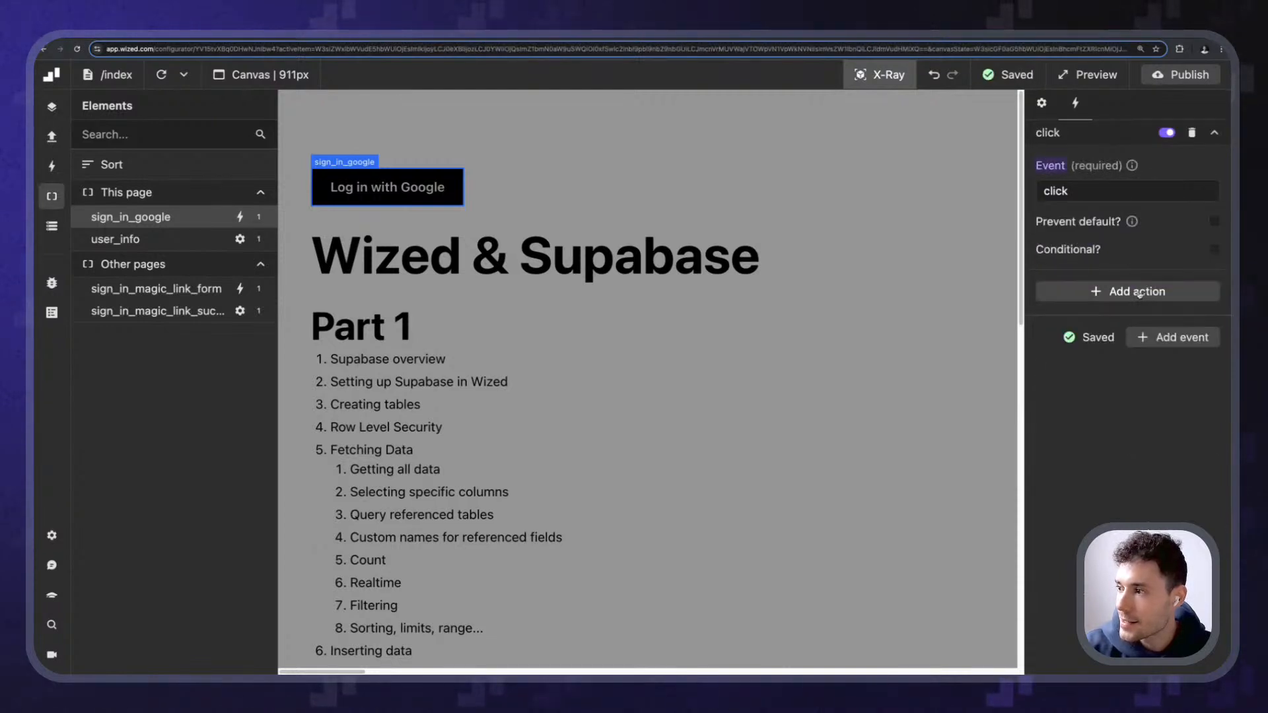
- Make the click perform the sign_in_google request and publish the Wized project
left_click(1141, 289)
left_click(1126, 352)
left_click(1126, 409)
left_click(1126, 408)
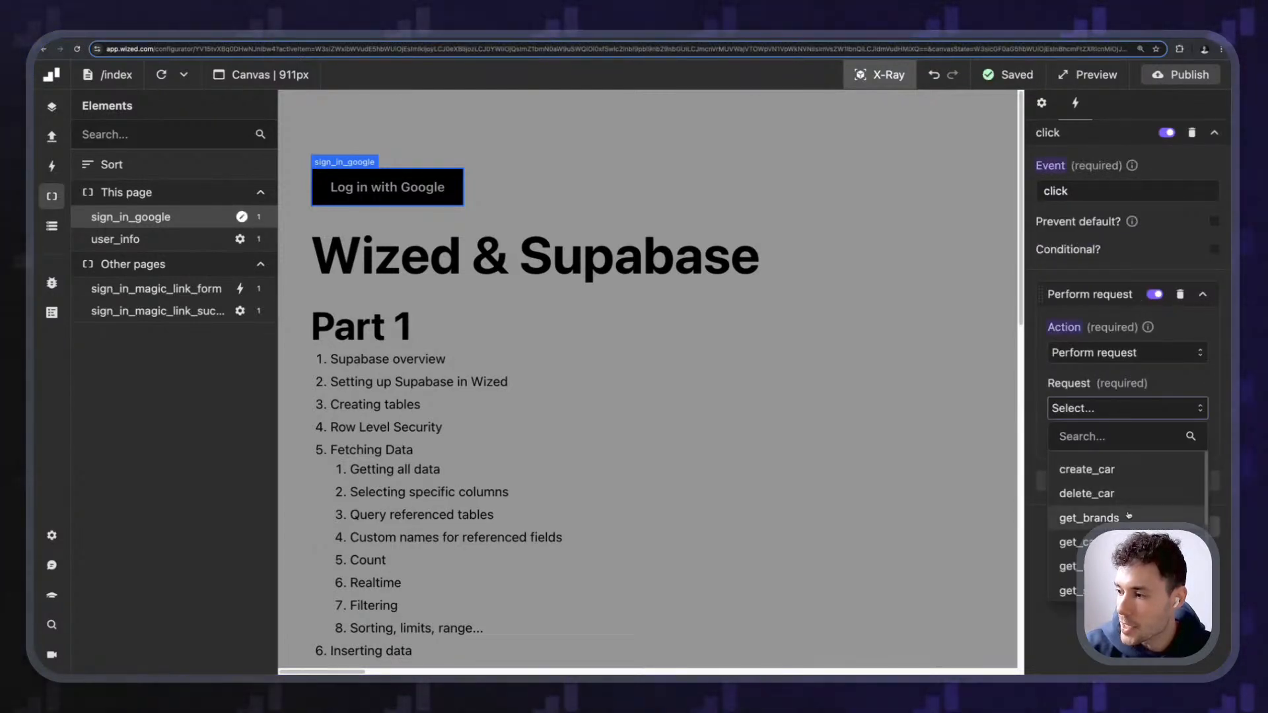
scroll(1145, 517, "down", 3)
left_click(1117, 504)
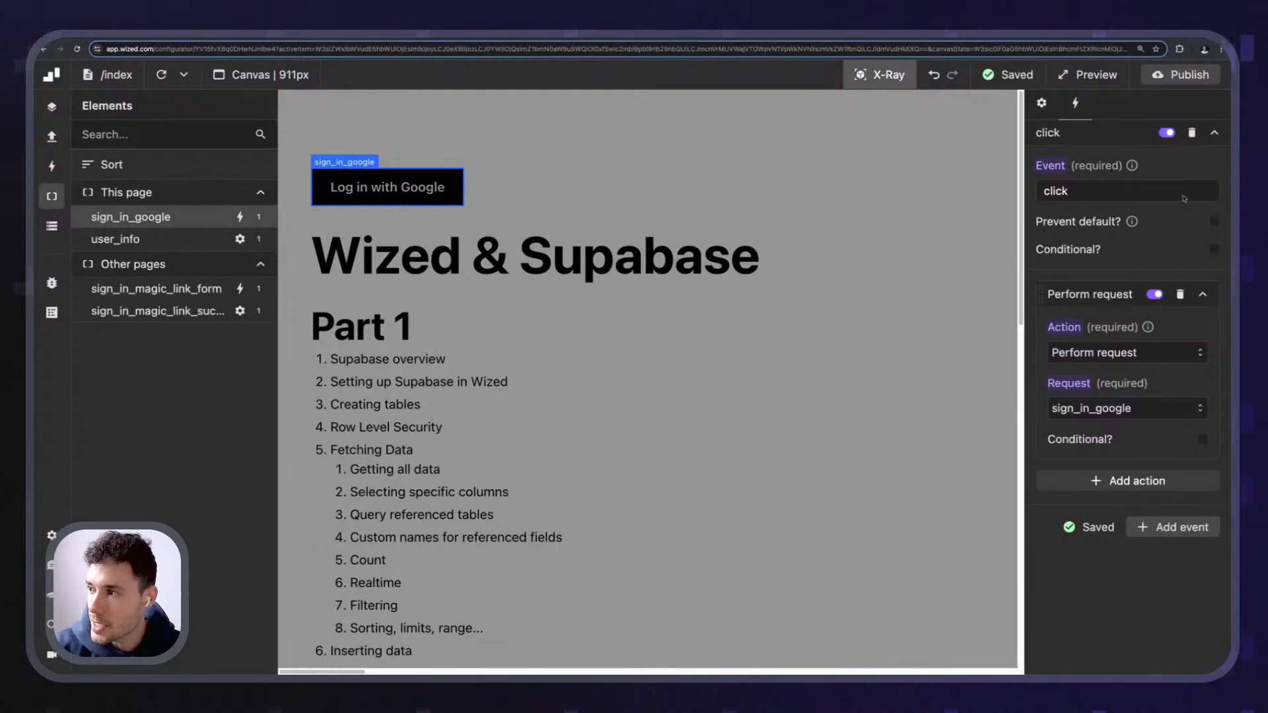
left_click(1182, 74)
left_click(1157, 321)
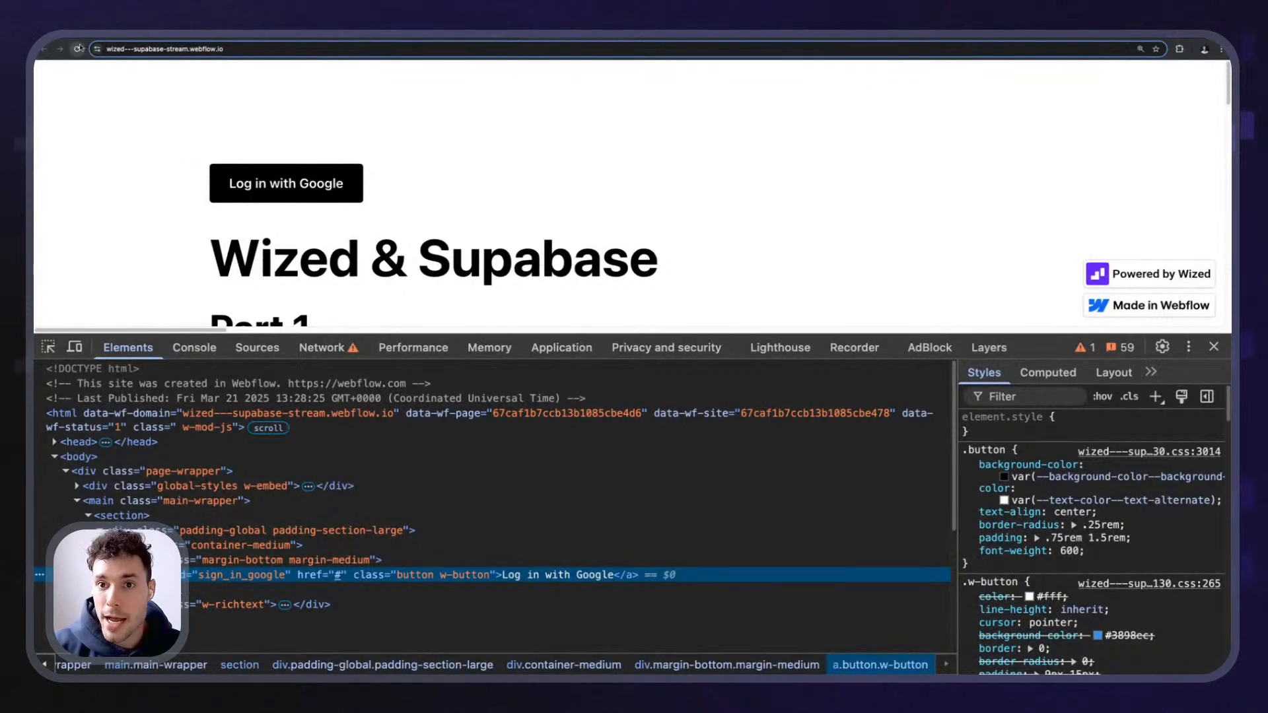
- Reload the live site with the DevTools console open and try Log in with Google
left_click(78, 49)
left_click(194, 348)
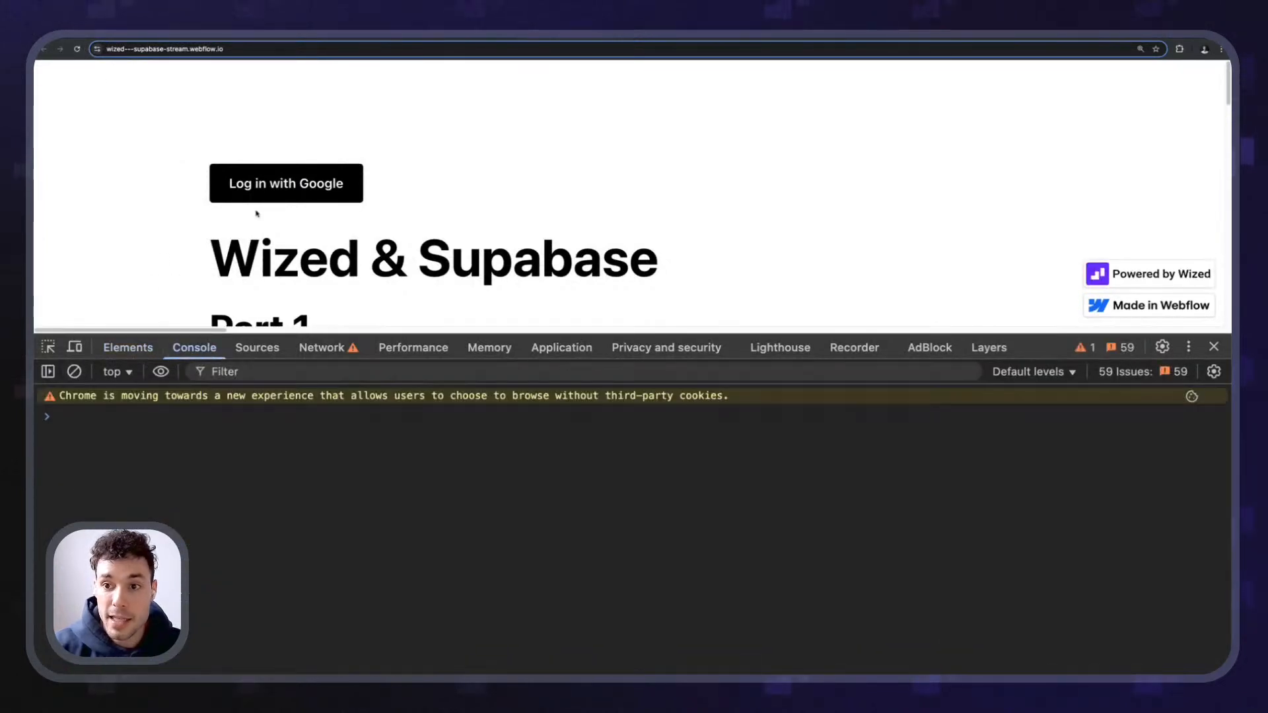
left_click(268, 184)
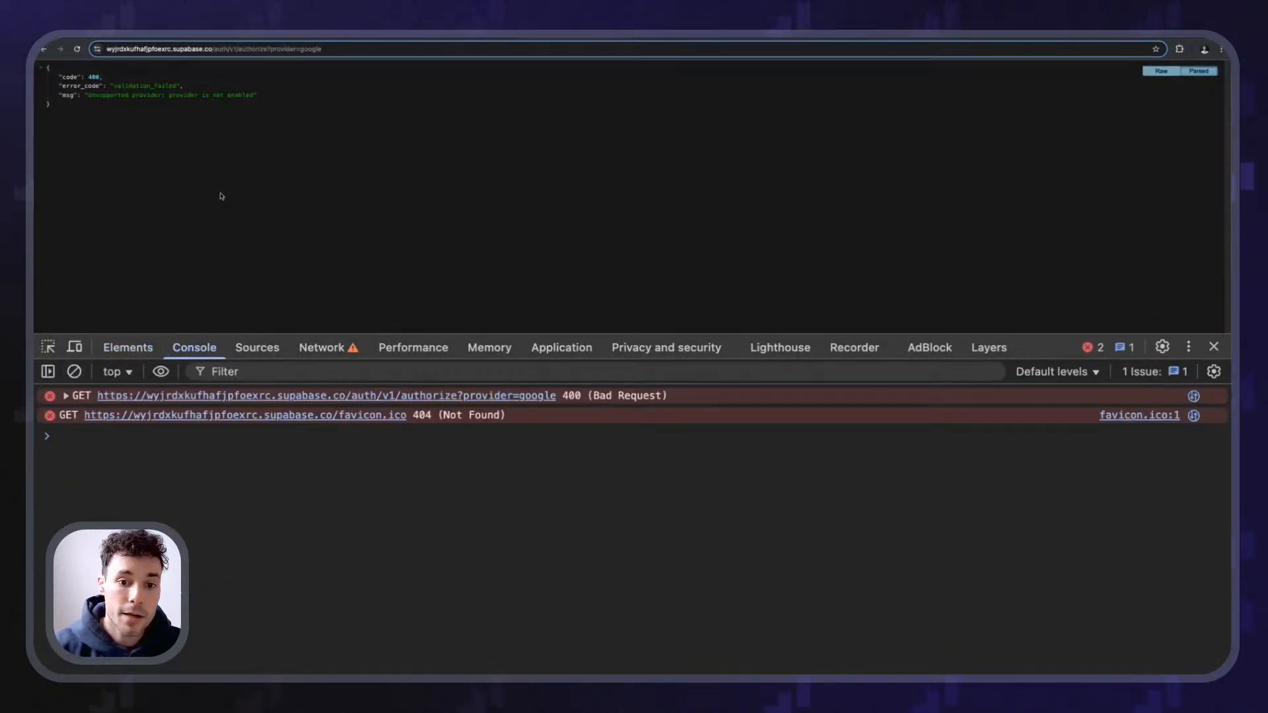
- Read the 400 error 'Unsupported provider: provider is not enabled' in the JSON response
left_click_drag(118, 95, 90, 87)
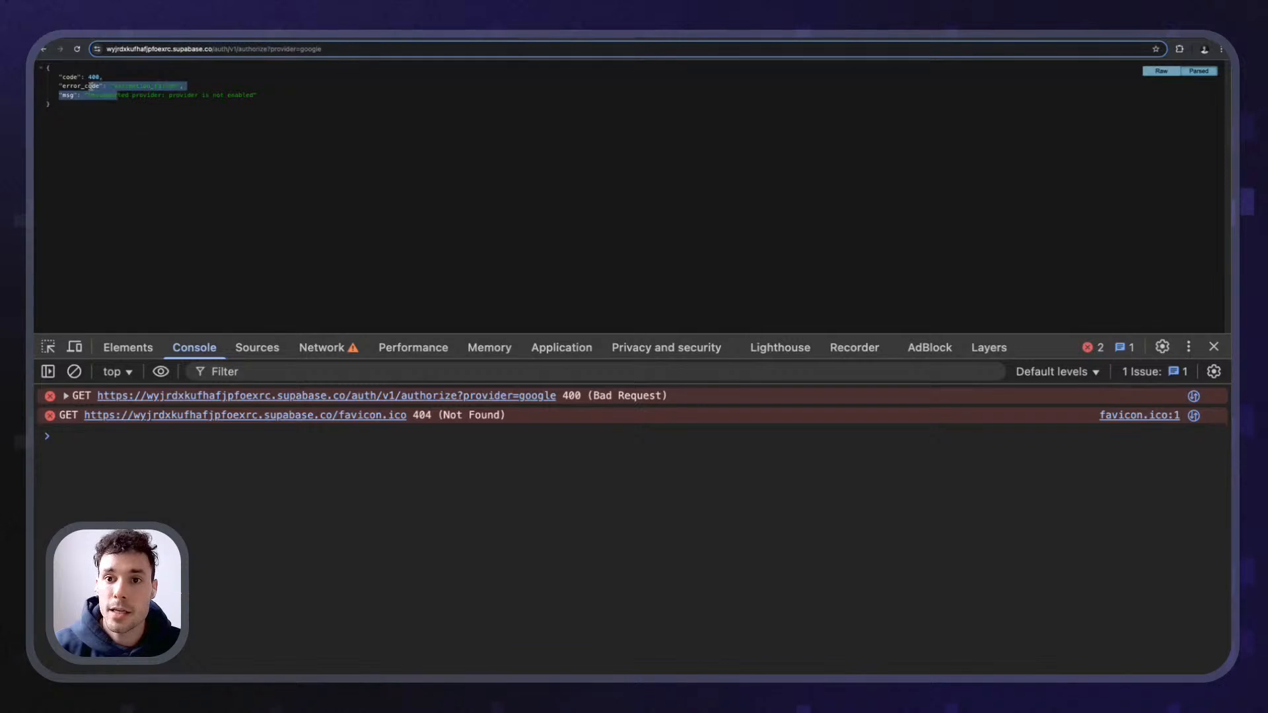
left_click(71, 148)
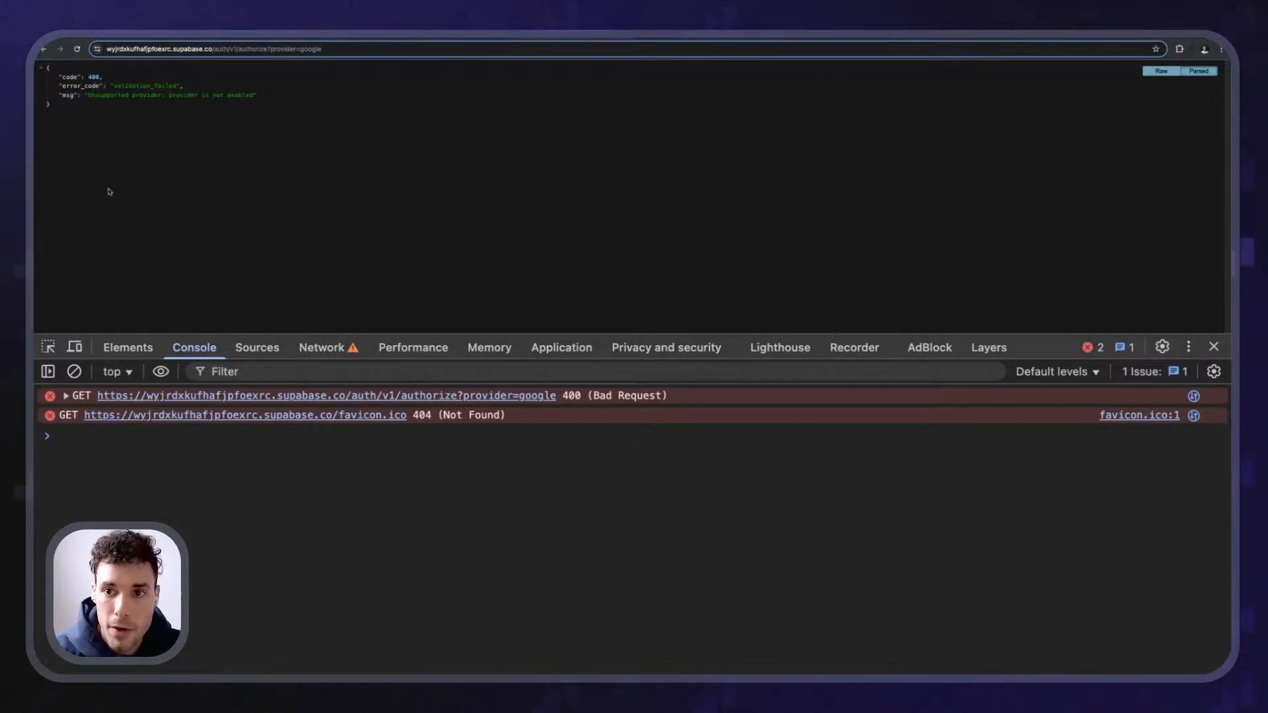
key("super+equal")
key("super+equal")
key("super+equal")
key("super+equal")
key("super+equal")
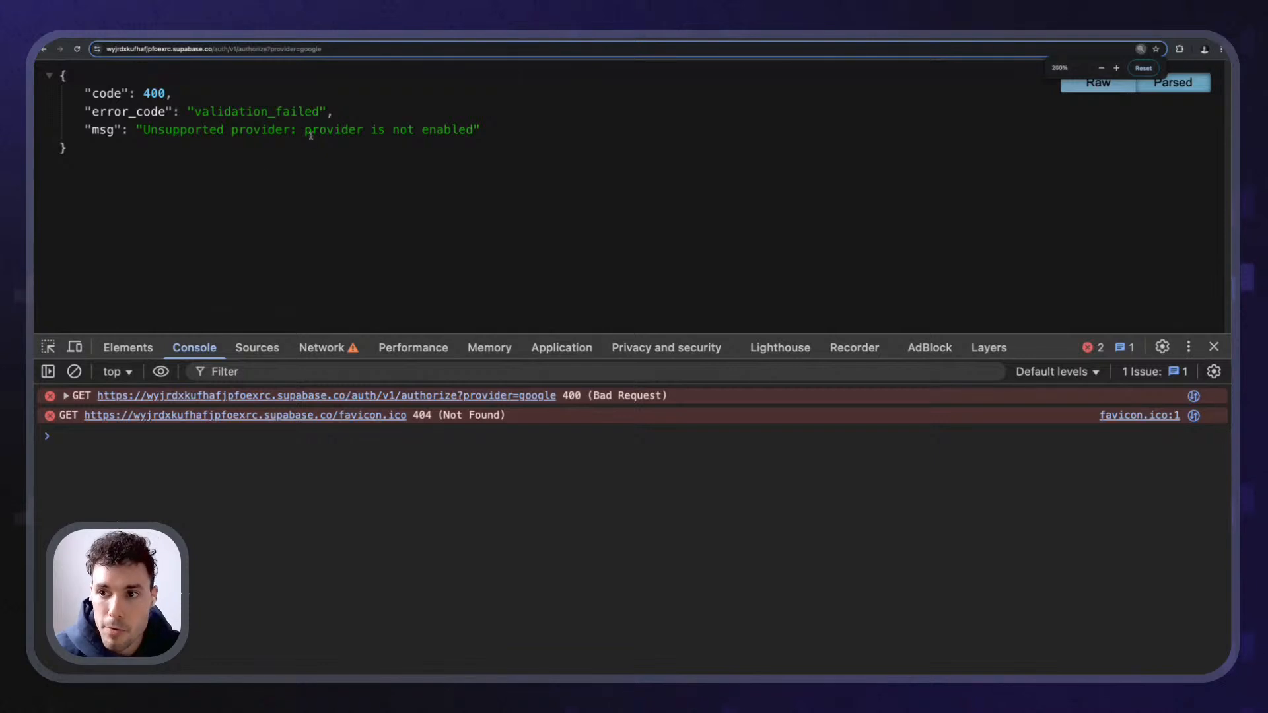
left_click_drag(305, 130, 504, 130)
left_click(424, 131)
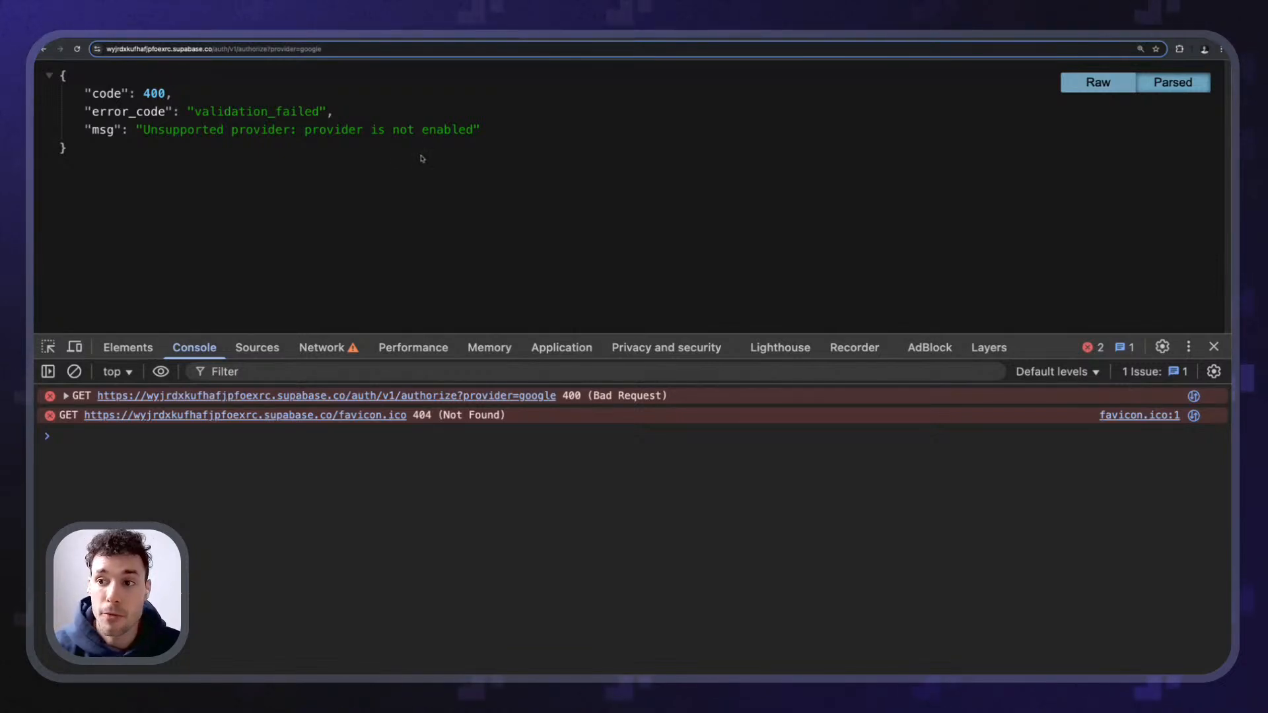
key("ctrl+a")
left_click(117, 124)
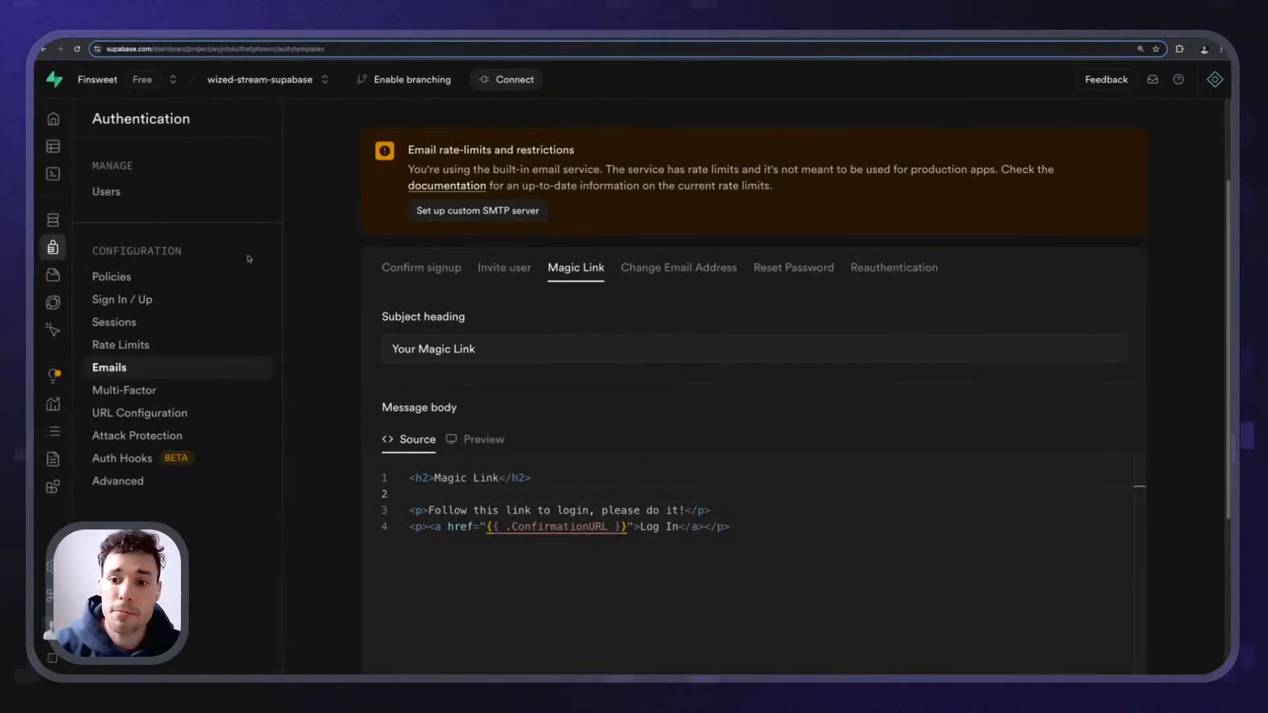
- Open Supabase's Sign In / Up settings and scroll the Auth Providers list to the disabled Google entry
left_click(158, 301)
scroll(437, 263, "down", 5)
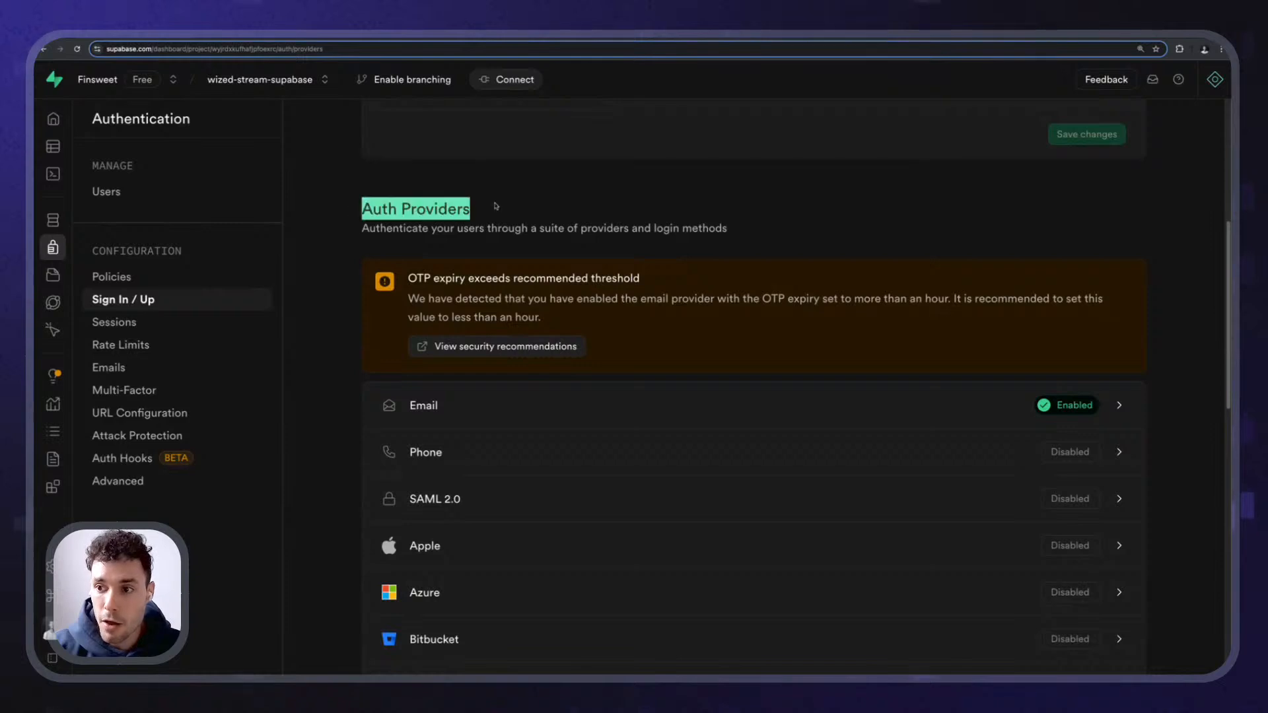
scroll(438, 222, "down", 7)
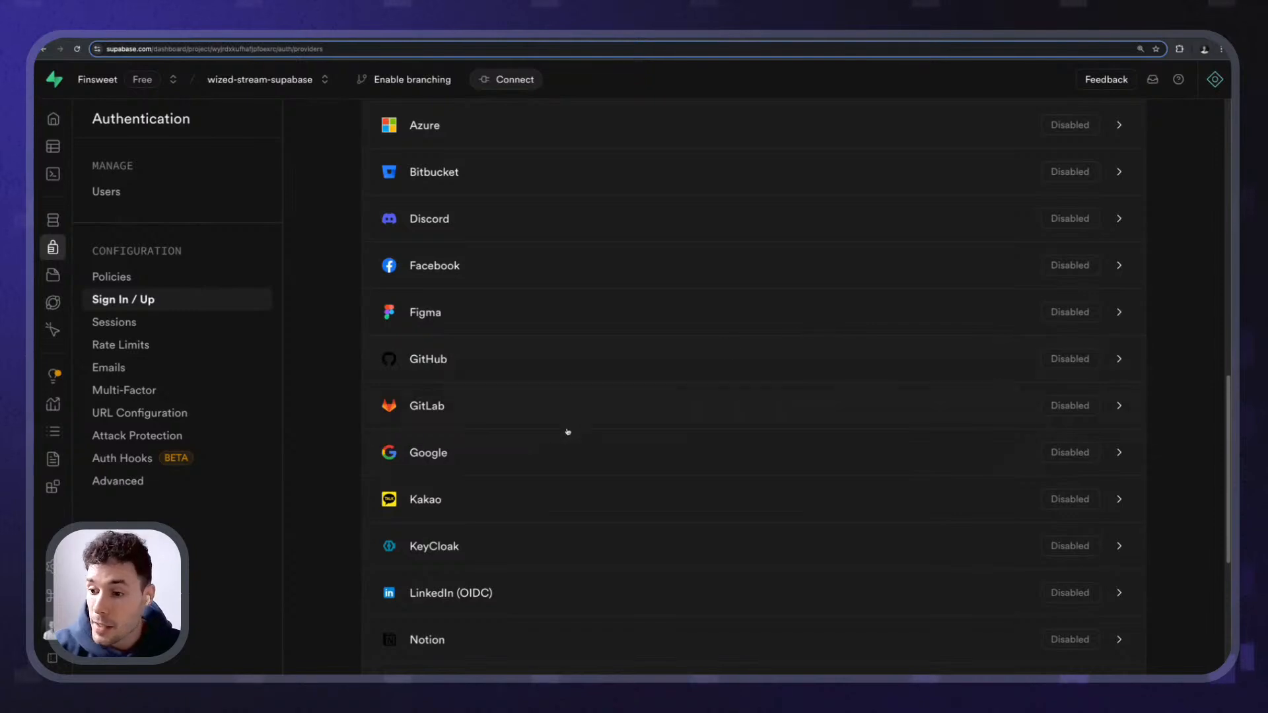
- Enable Sign in with Google in Supabase and review the Client IDs and Client Secret fields
left_click(893, 449)
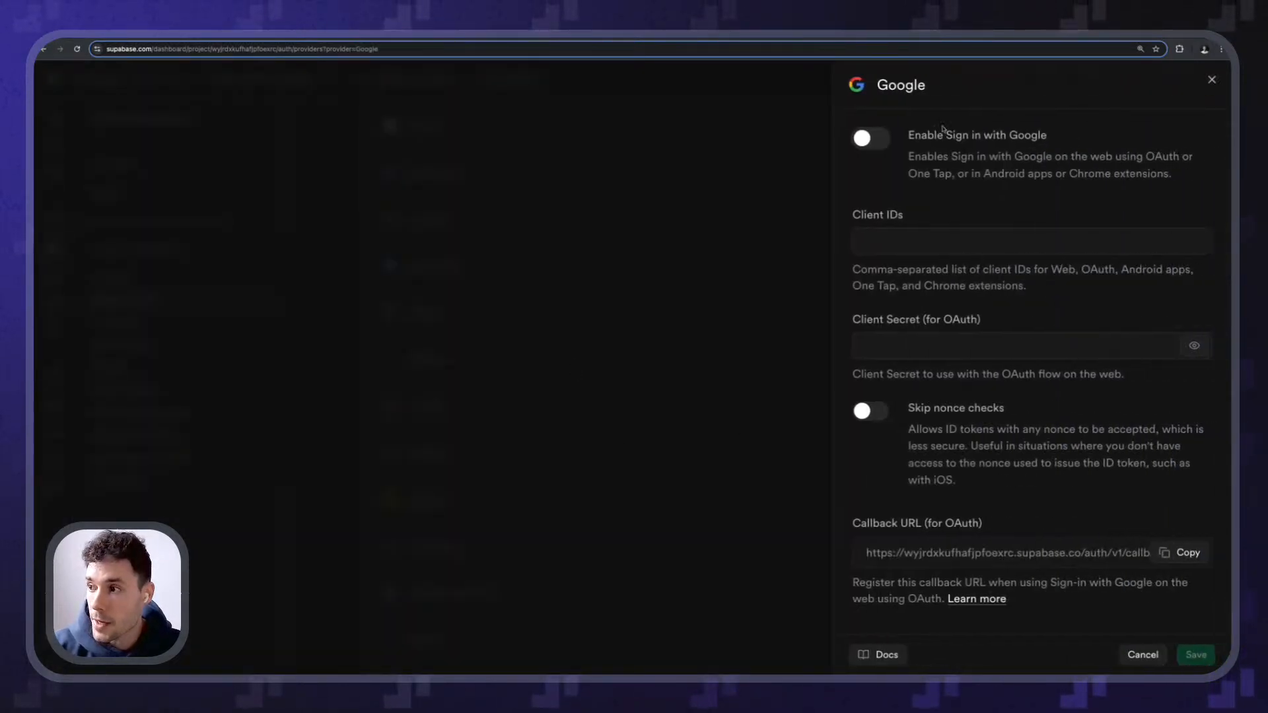
left_click(873, 140)
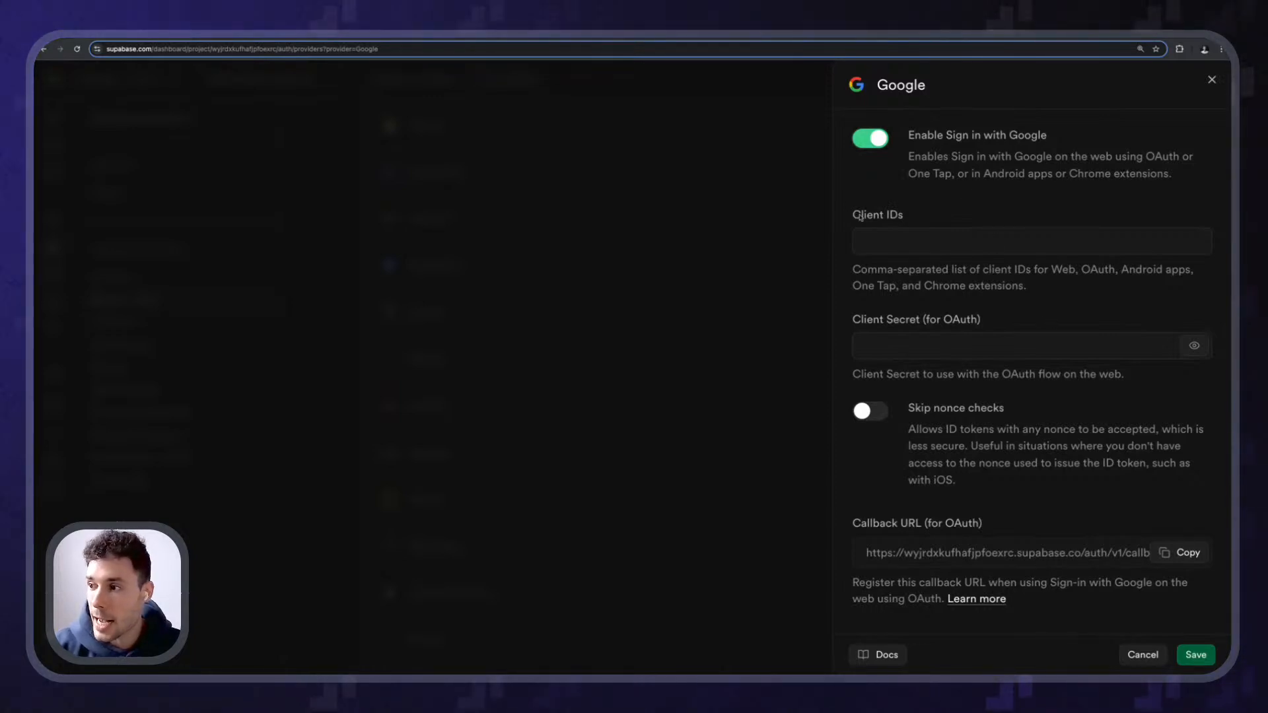
left_click_drag(861, 216, 920, 218)
left_click(920, 218)
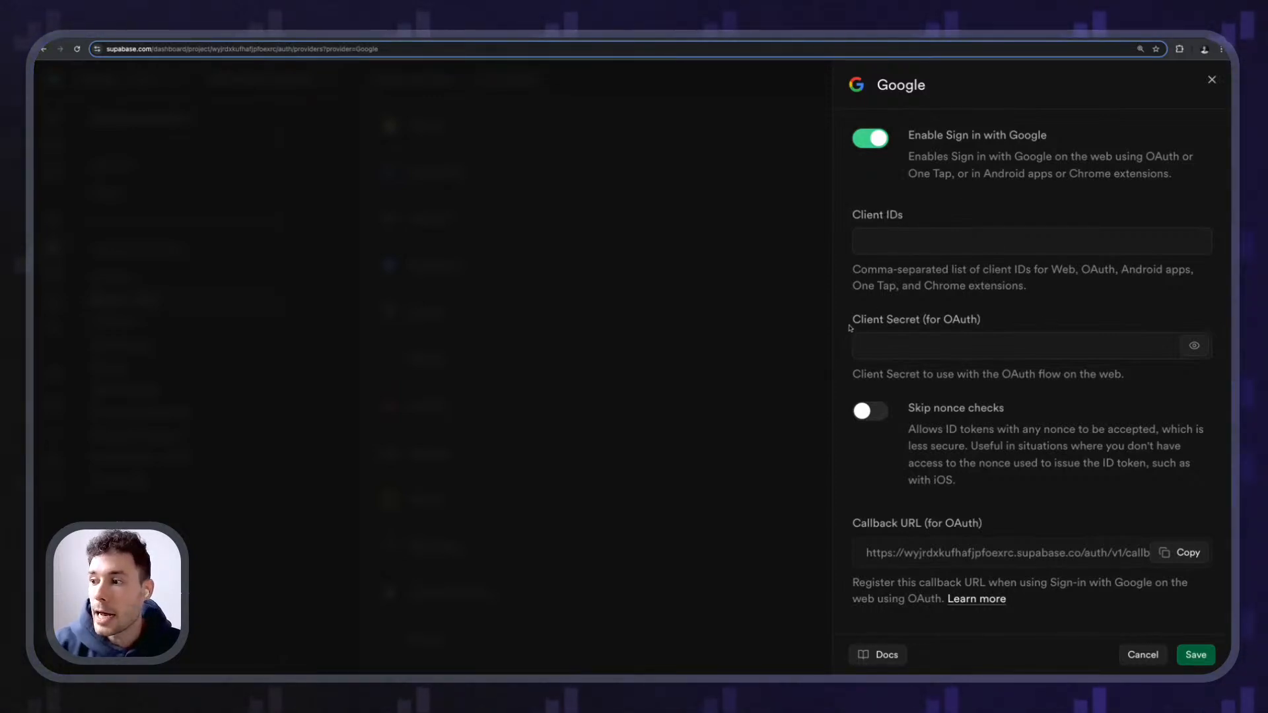
left_click_drag(850, 328, 920, 327)
left_click(920, 326)
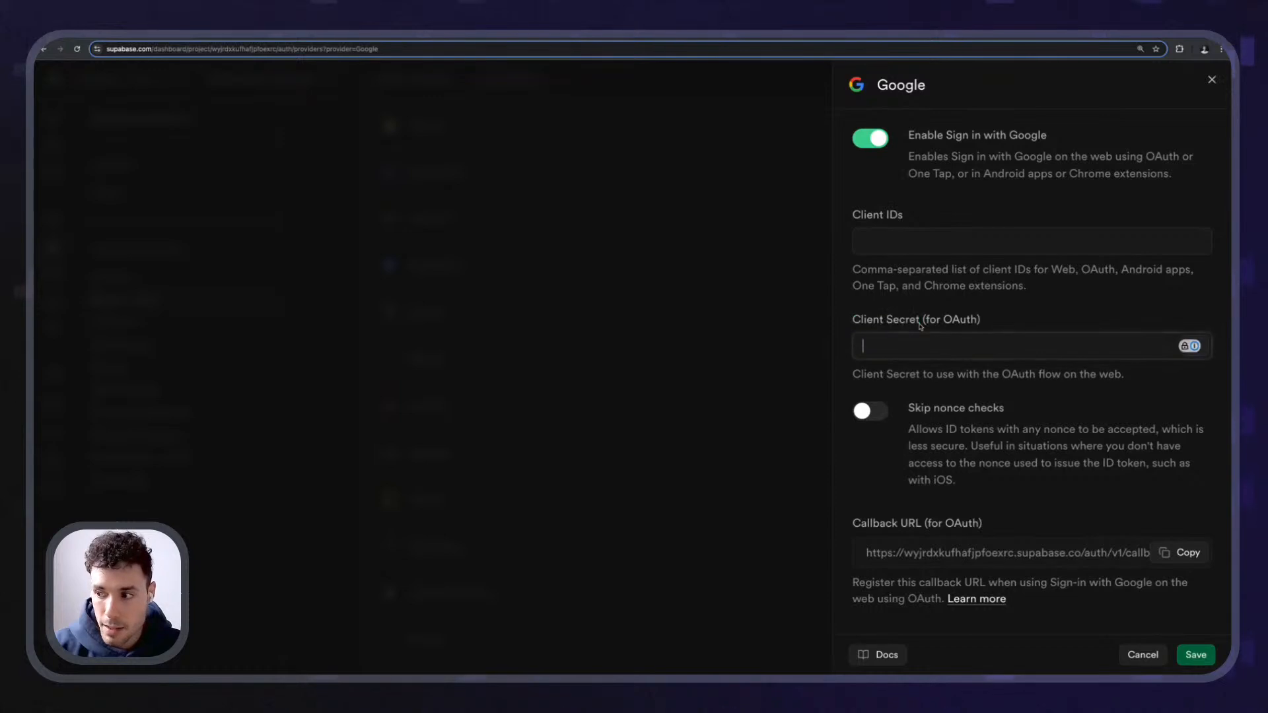
- Review the Google provider's Callback URL, then open the Login with Google docs
left_click(929, 517)
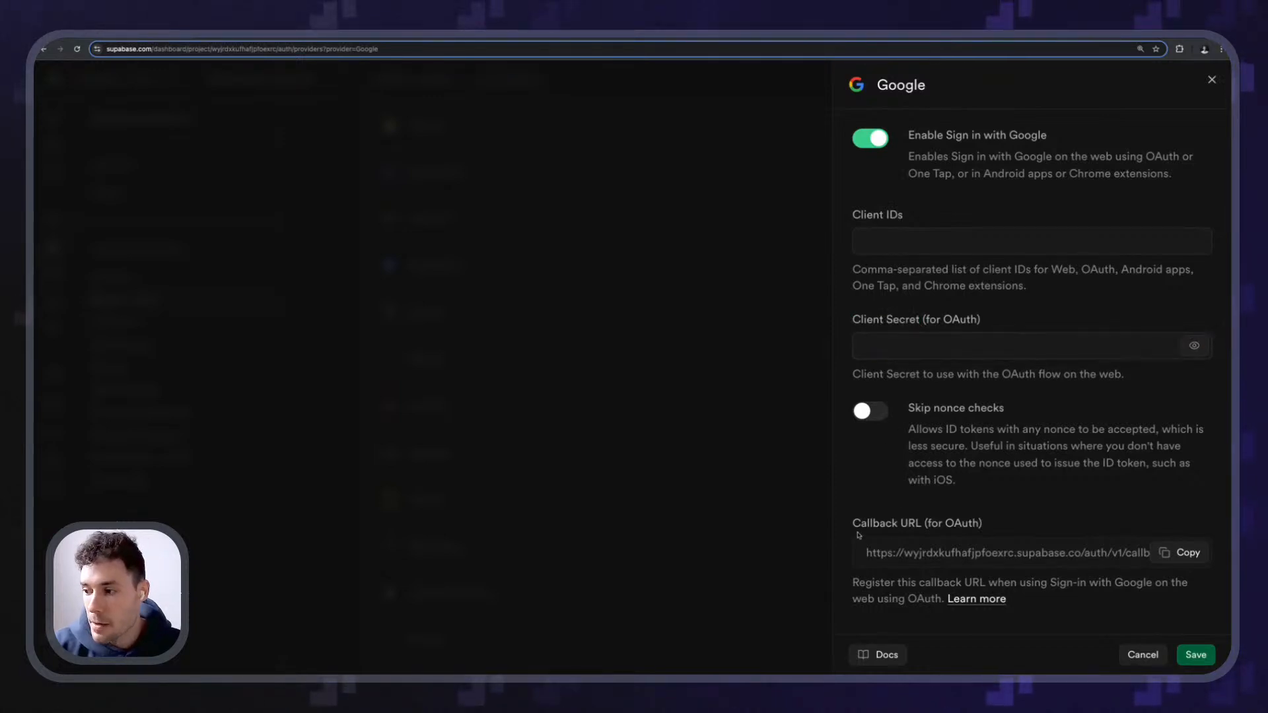
mouse_move(853, 525)
left_mouse_down()
mouse_move(925, 525)
mouse_move(855, 526)
left_mouse_up()
left_click(924, 525)
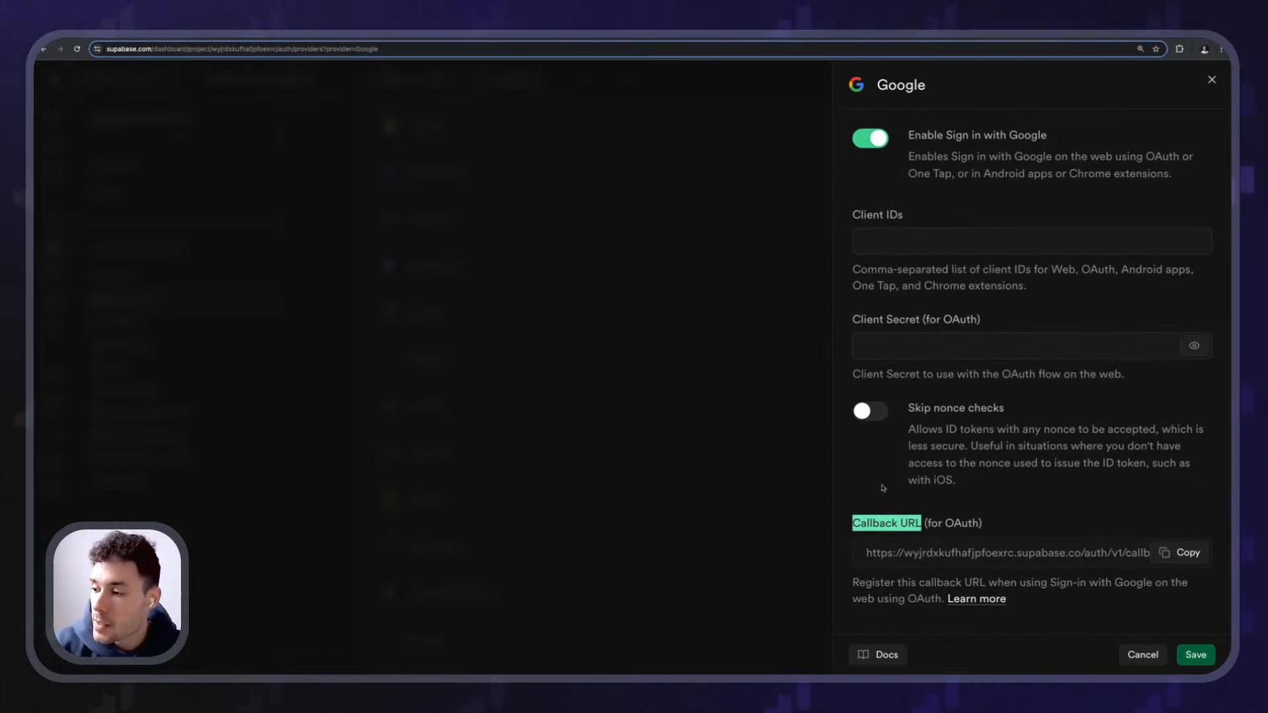
left_click(984, 540)
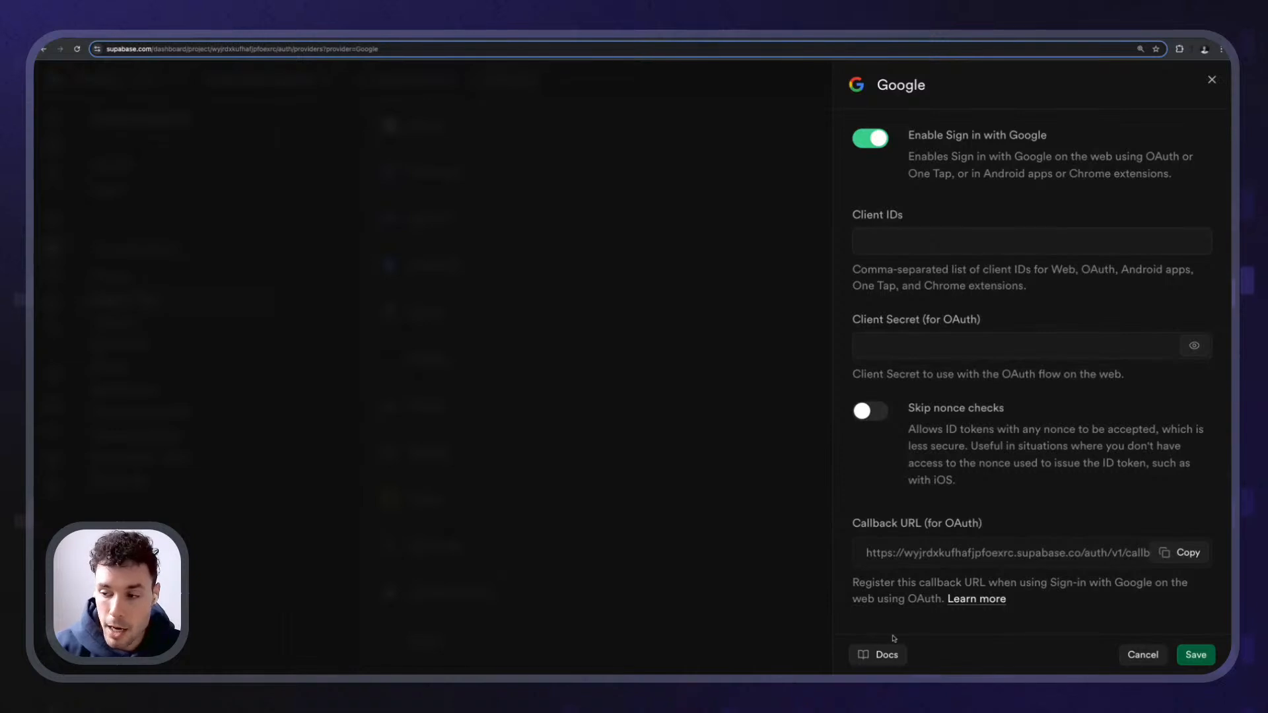
left_click(884, 654)
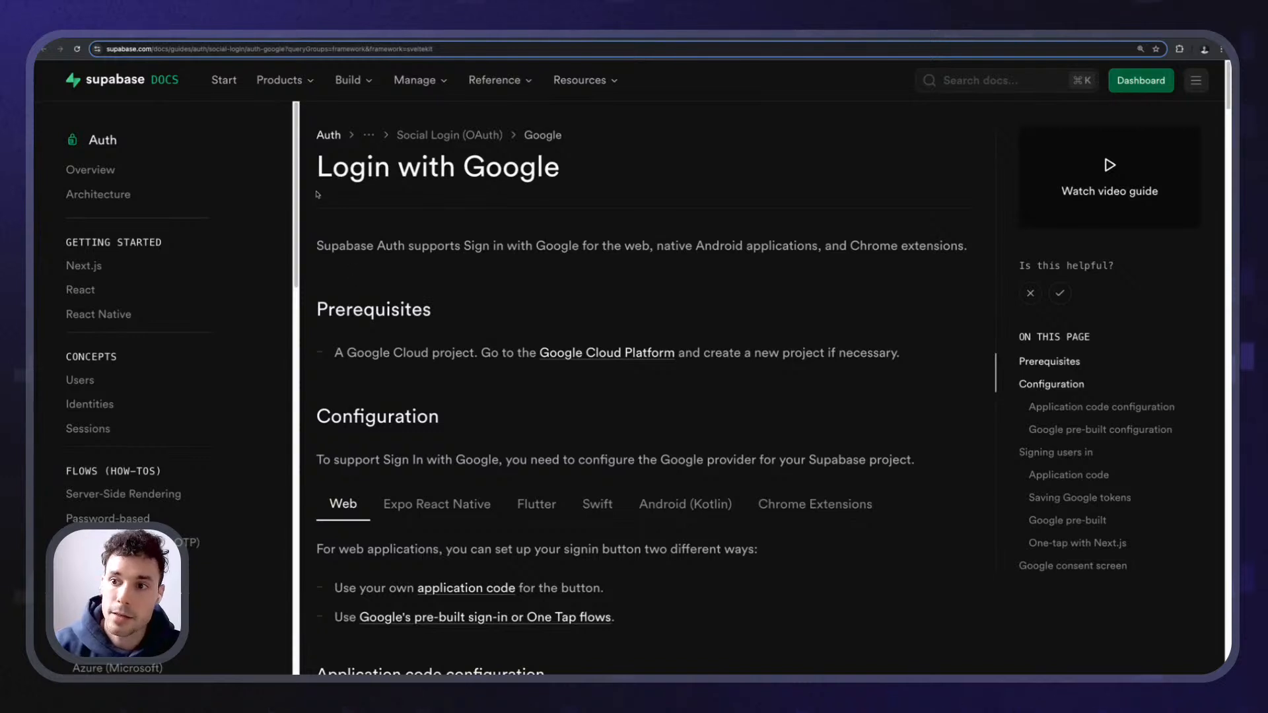
- Read the Google guide's Google Cloud prerequisites and application code configuration steps
left_click_drag(325, 165, 624, 187)
left_click(624, 187)
scroll(413, 246, "down", 2)
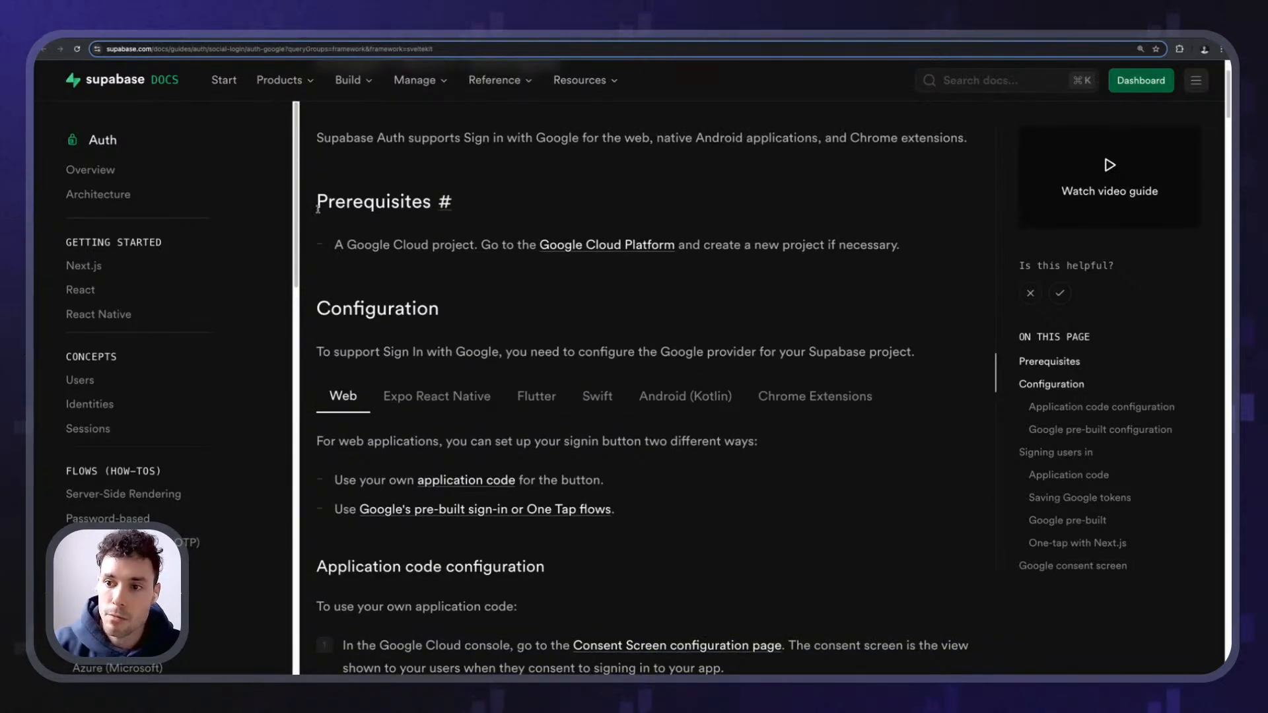
left_click_drag(338, 246, 439, 246)
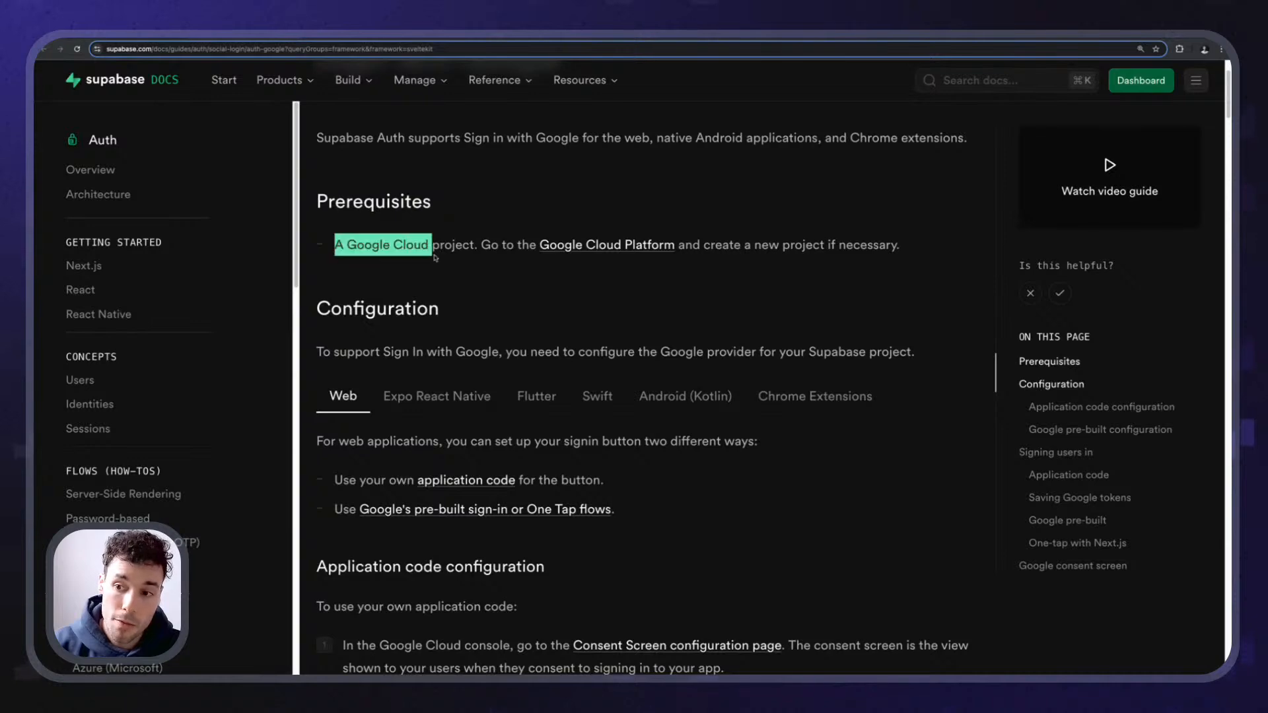
left_click(349, 247)
left_click_drag(349, 247, 468, 247)
left_click(382, 251)
left_click(402, 288)
scroll(398, 272, "down", 1)
scroll(486, 355, "down", 7)
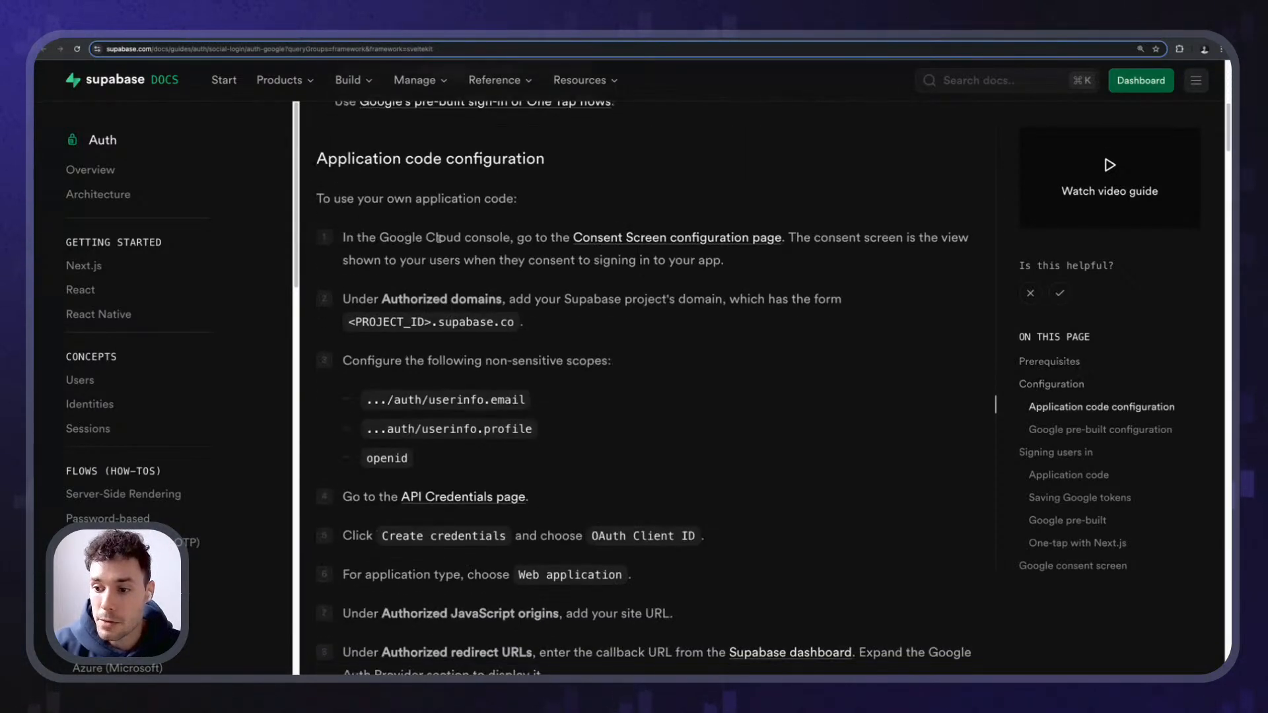
scroll(506, 370, "up", 8)
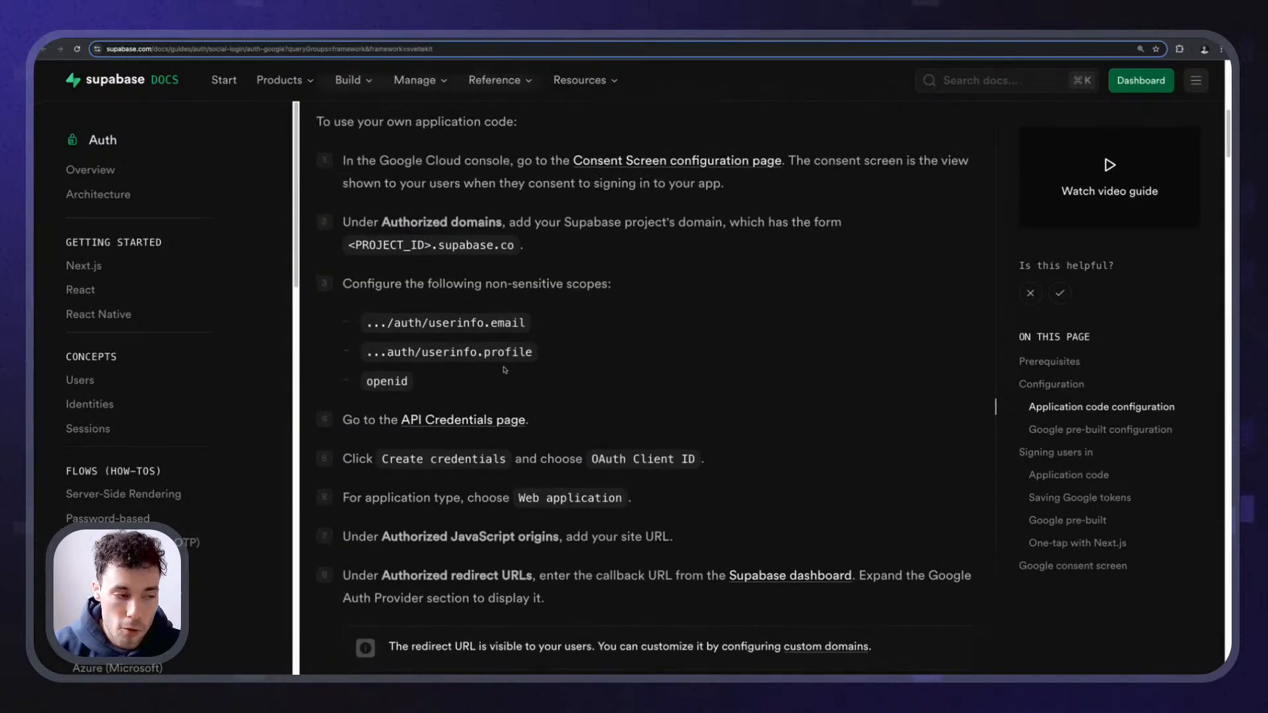
scroll(479, 423, "up", 1)
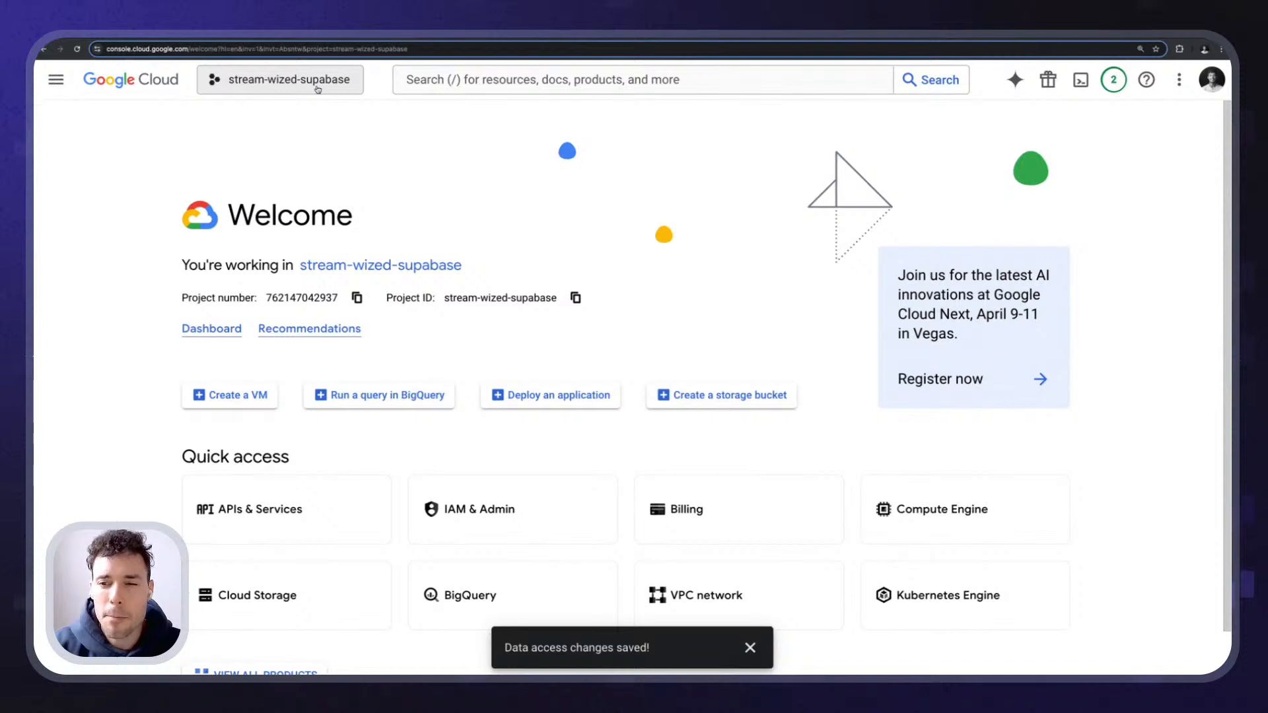
- Create a new Google Cloud project named wized-supabase-livestream-2
left_click(318, 95)
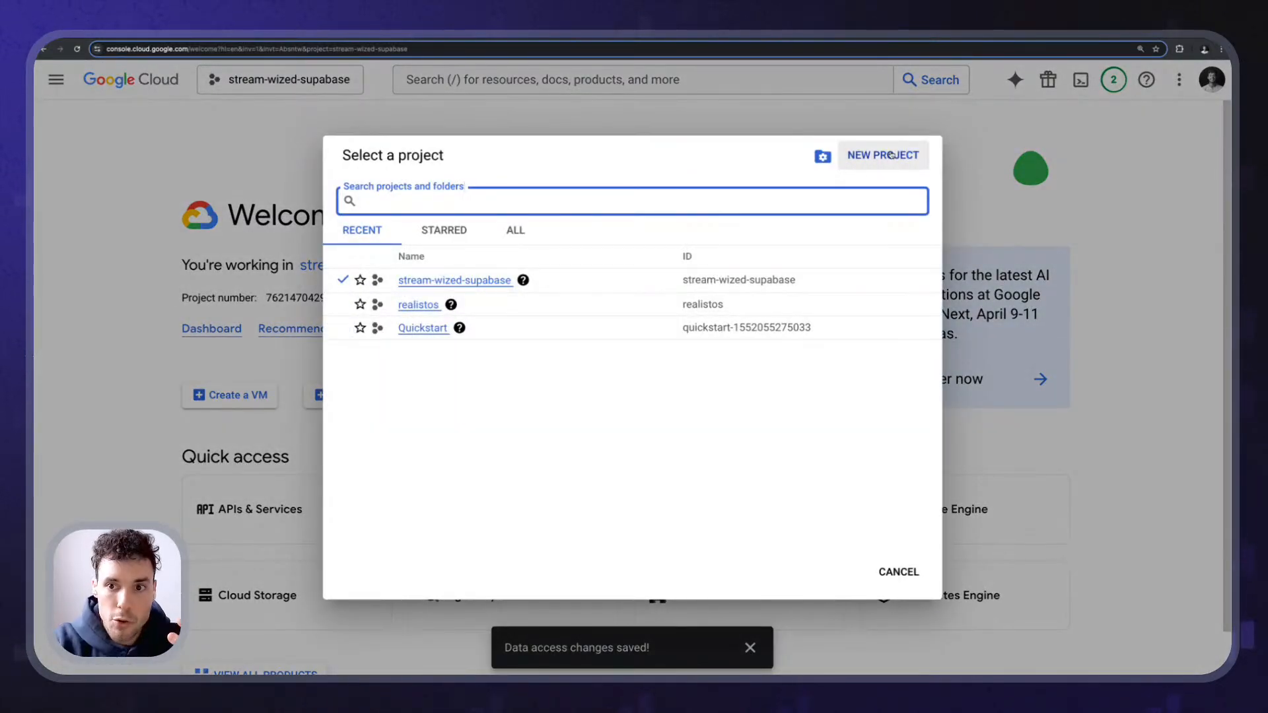
left_click(891, 156)
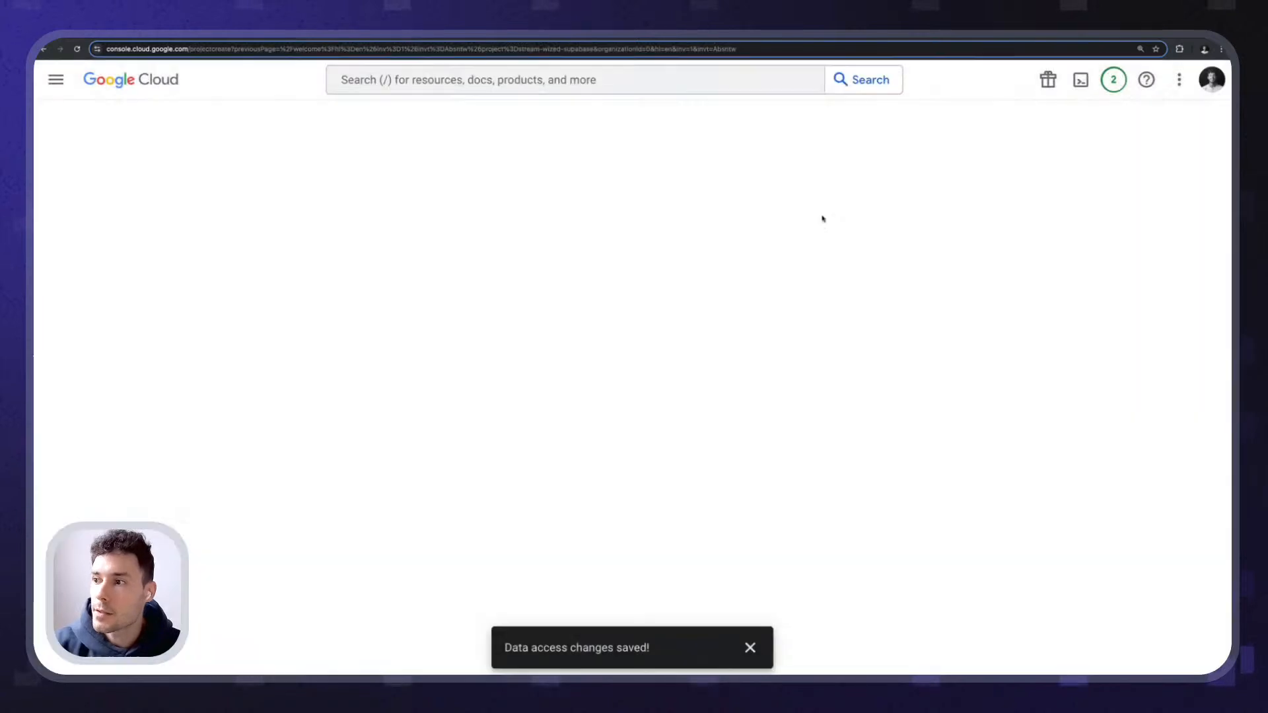
type("wi")
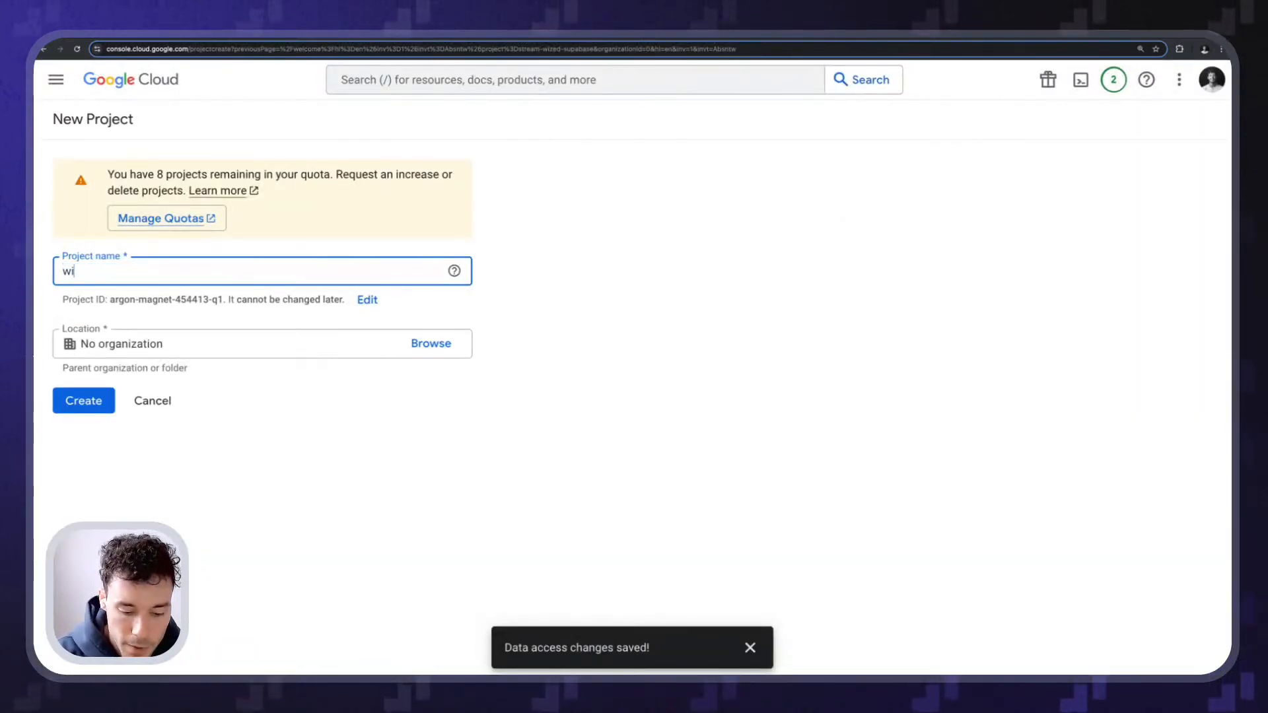
type("zed-supabase-")
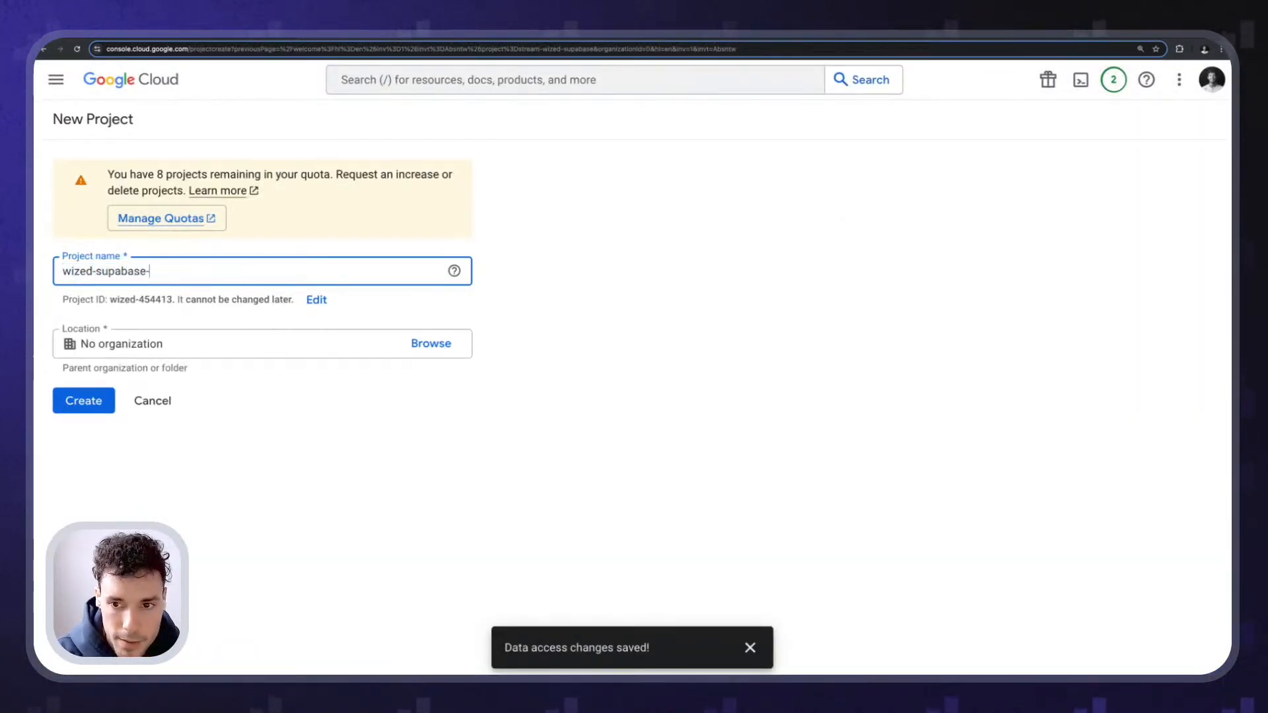
type("livestream-2")
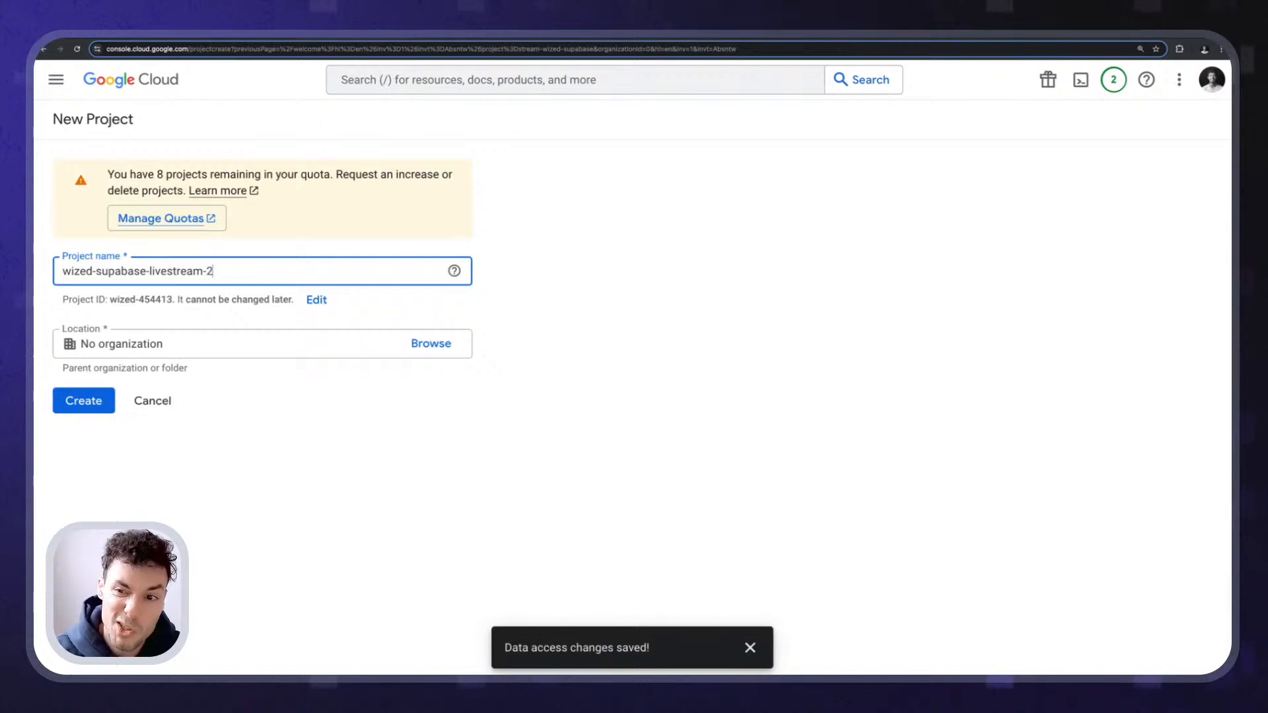
left_click(577, 293)
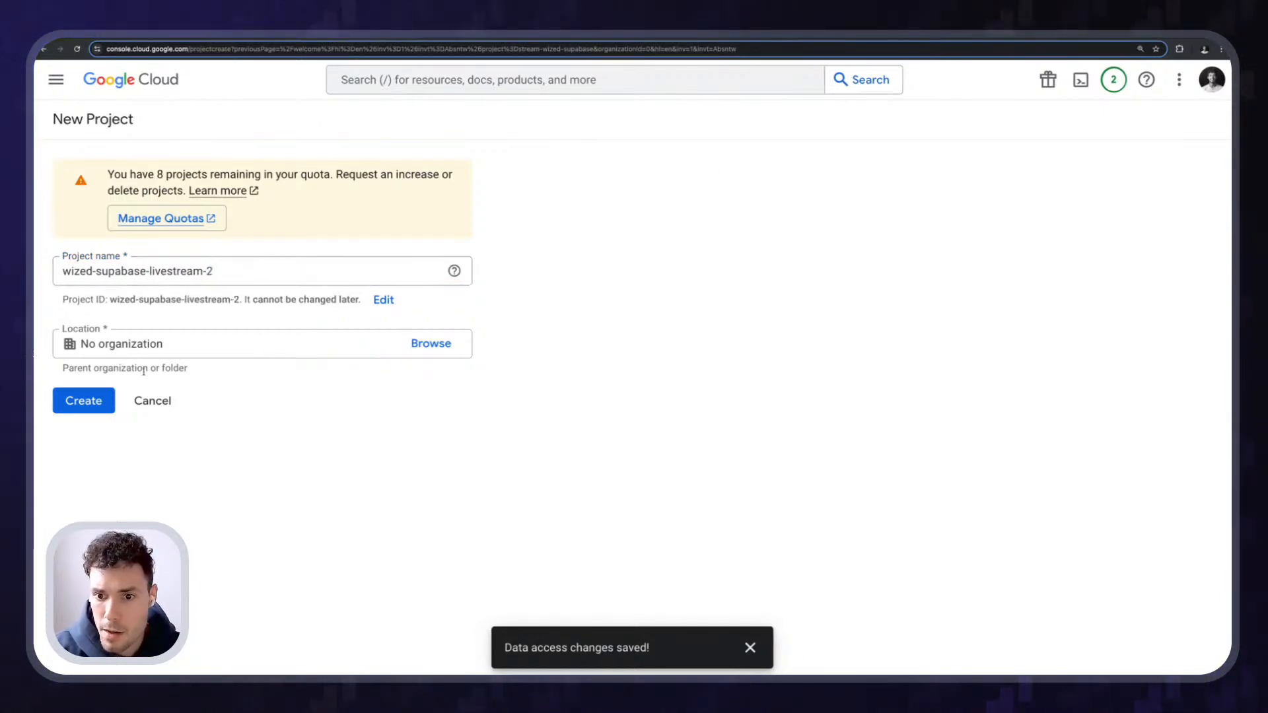
left_click(84, 401)
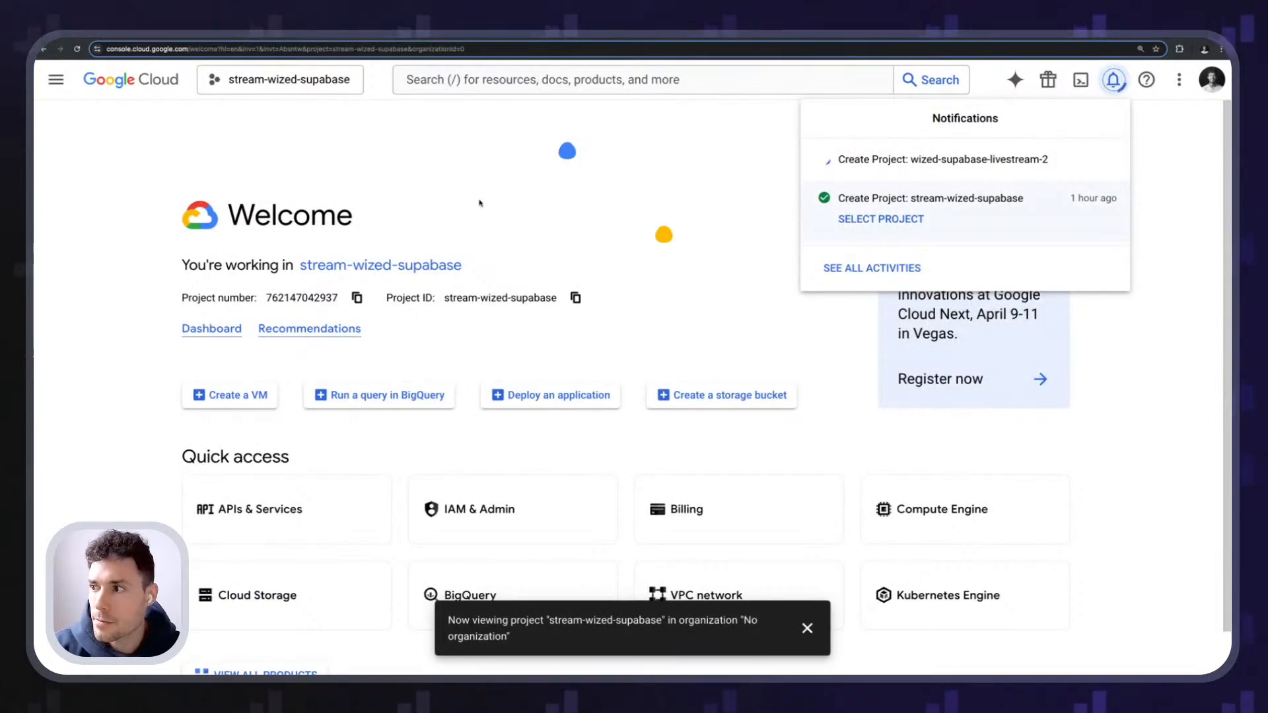
- Select the new project from the notifications, then return to the Supabase Google guide
left_click(422, 187)
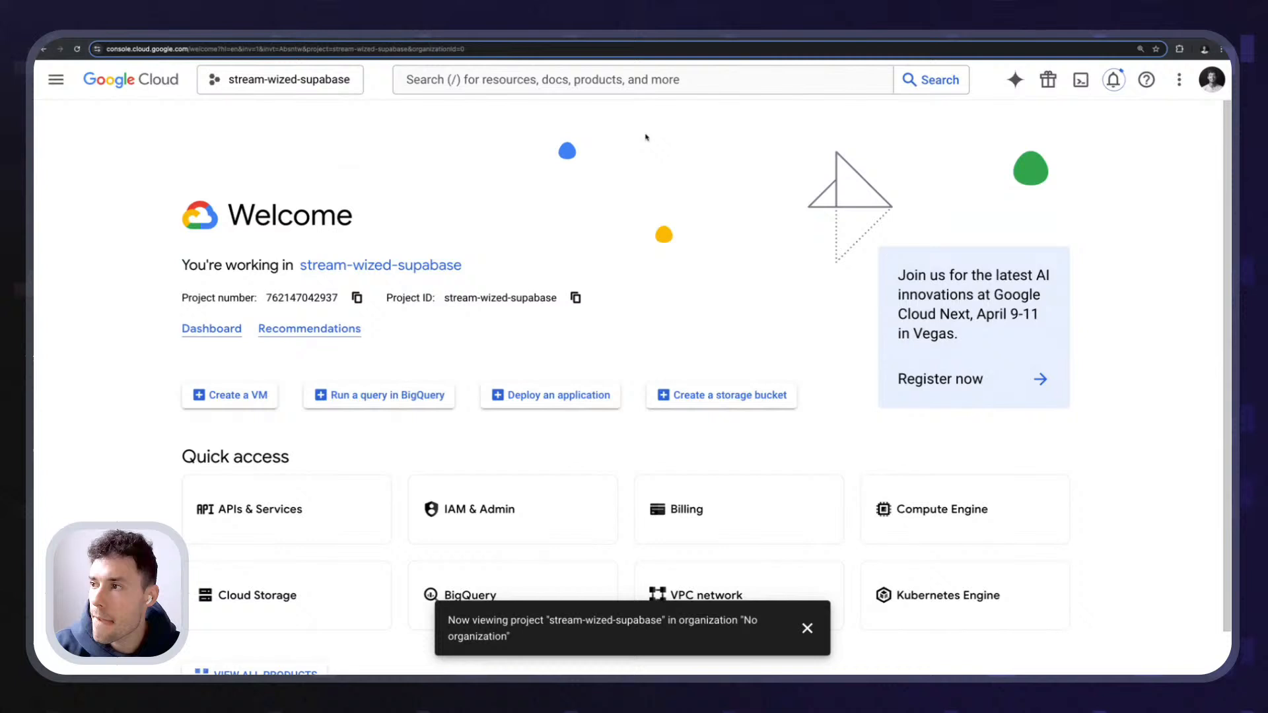
left_click(1112, 81)
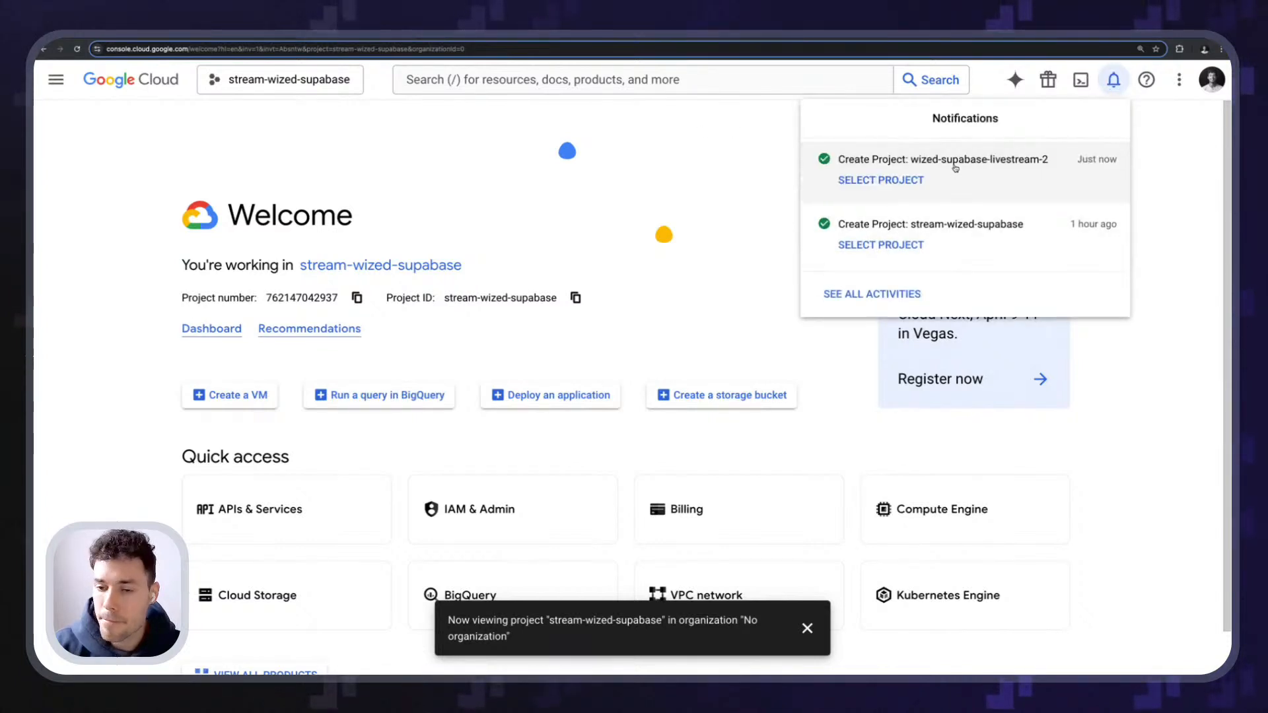
left_click(902, 190)
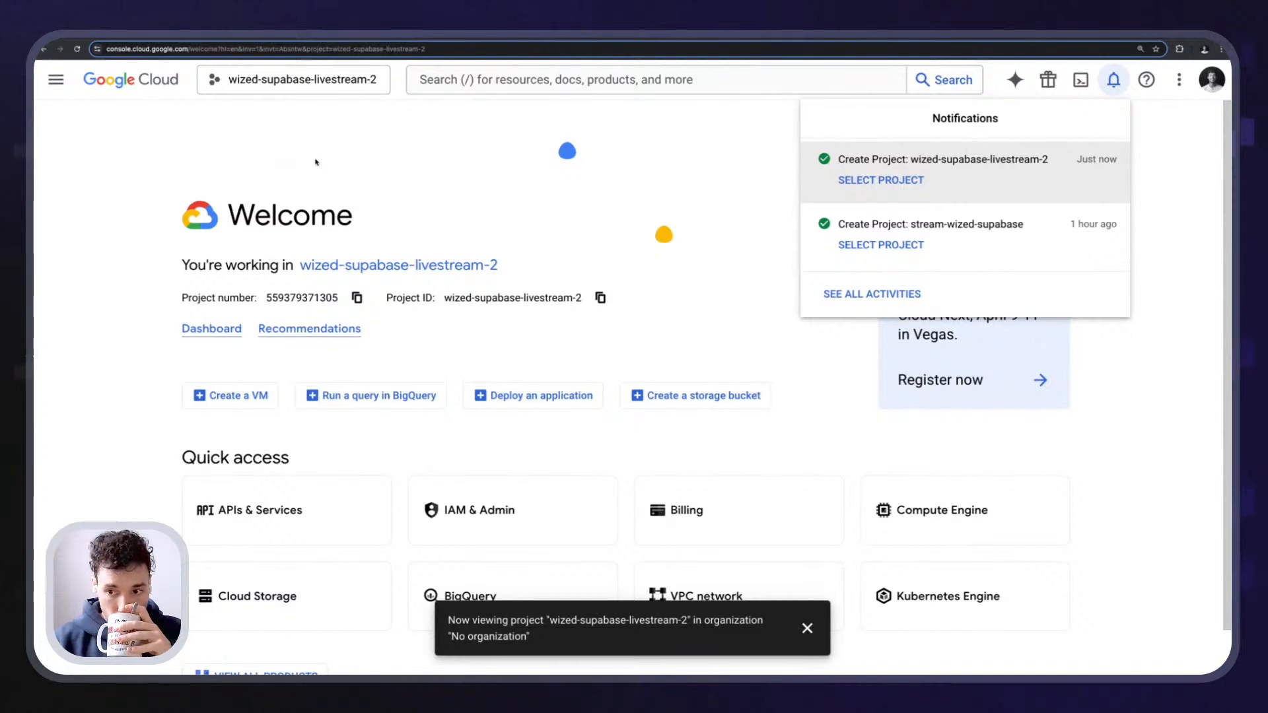
left_click(402, 143)
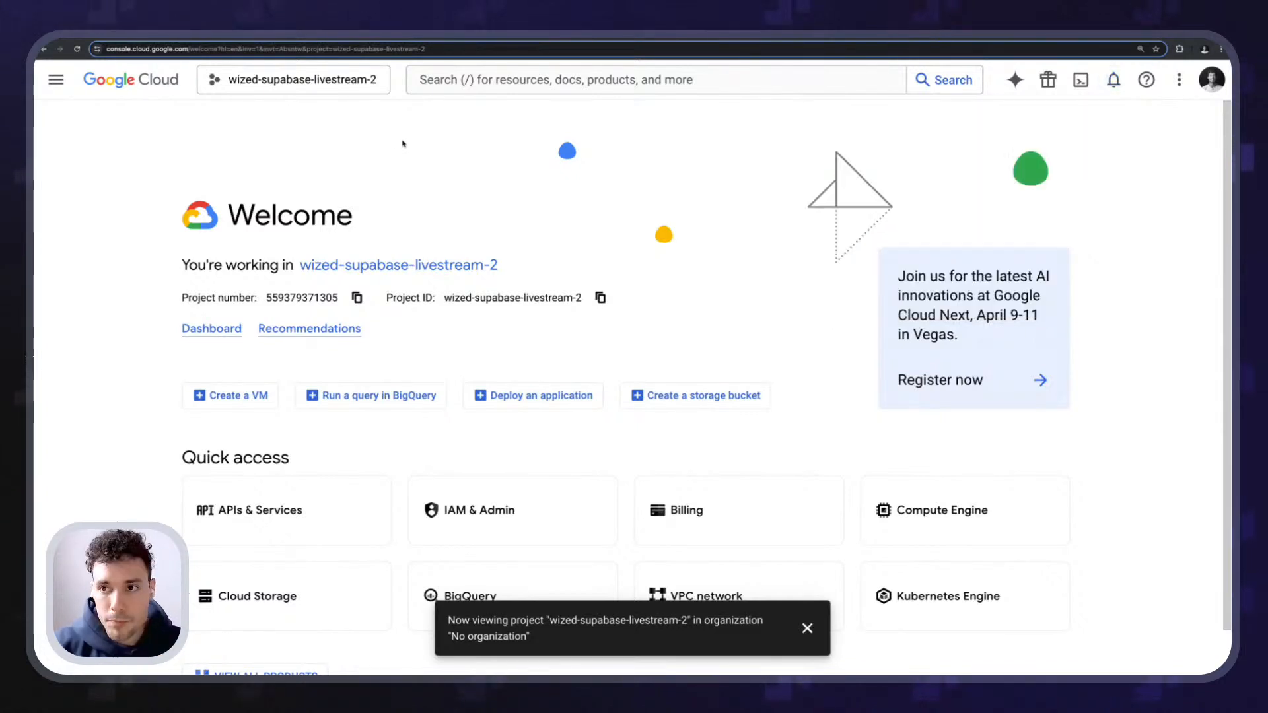
left_click(258, 37)
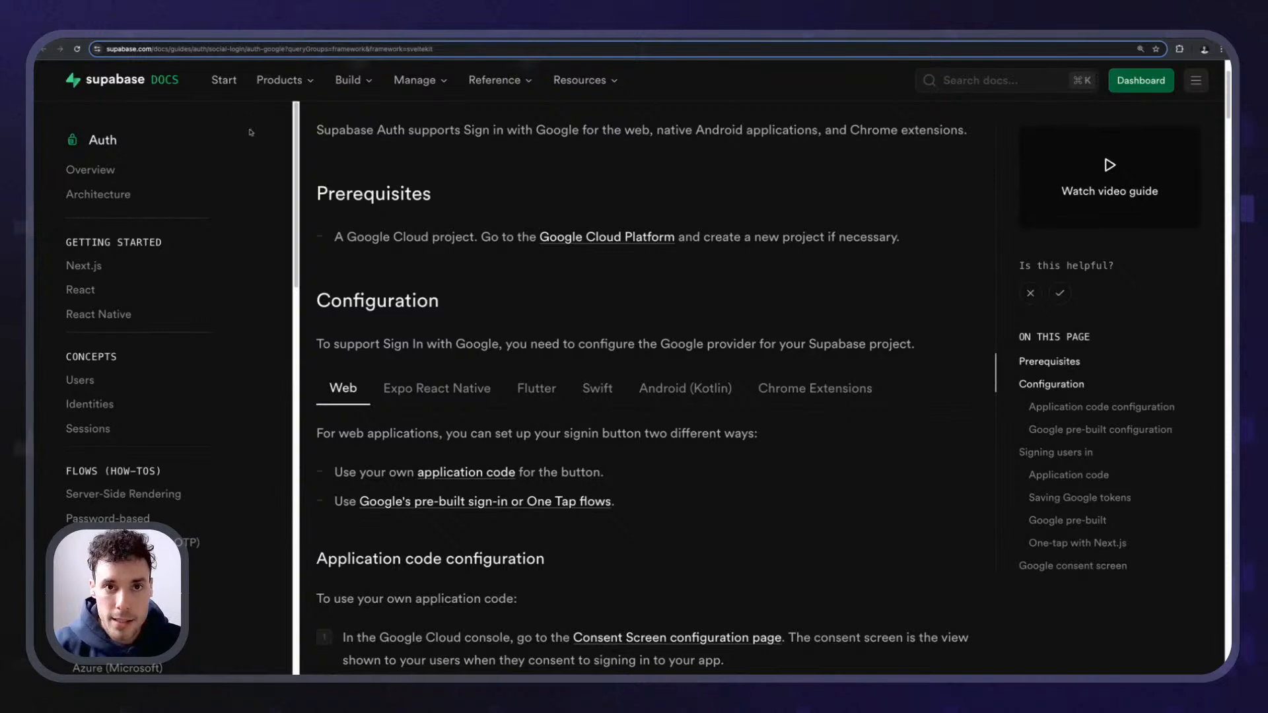
scroll(337, 171, "down", 3)
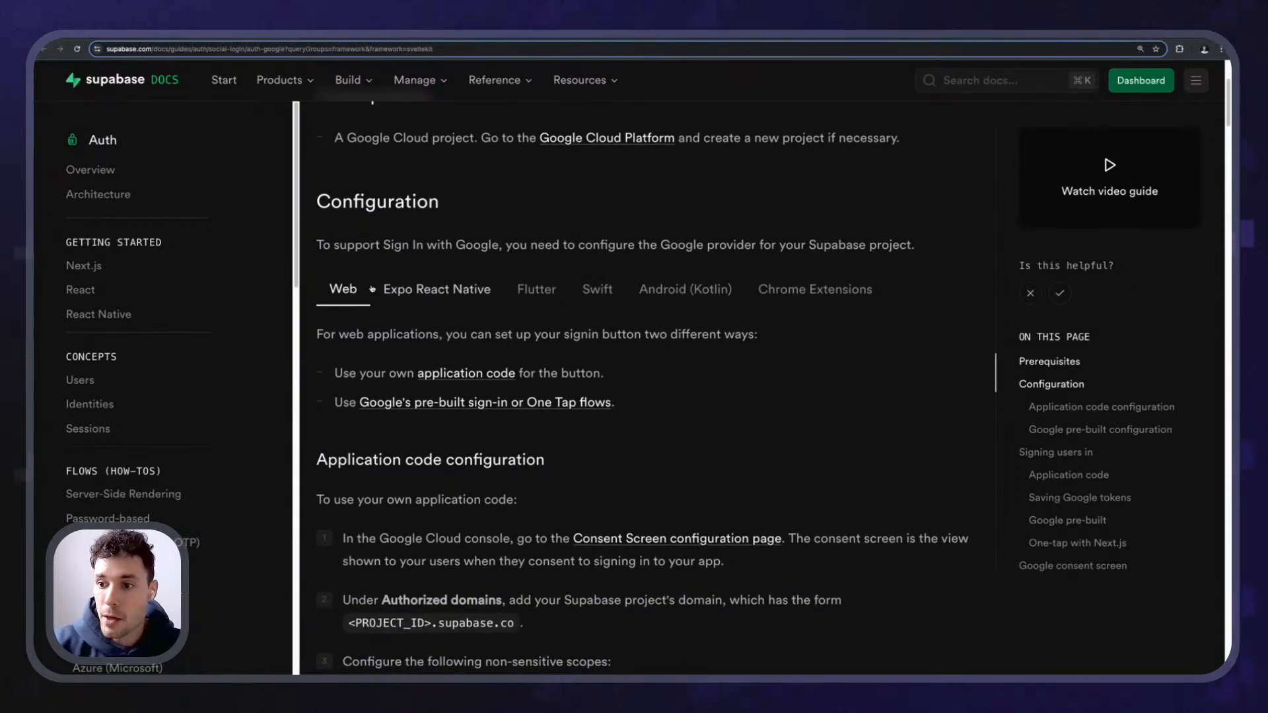
scroll(376, 297, "down", 1)
scroll(376, 297, "down", 1)
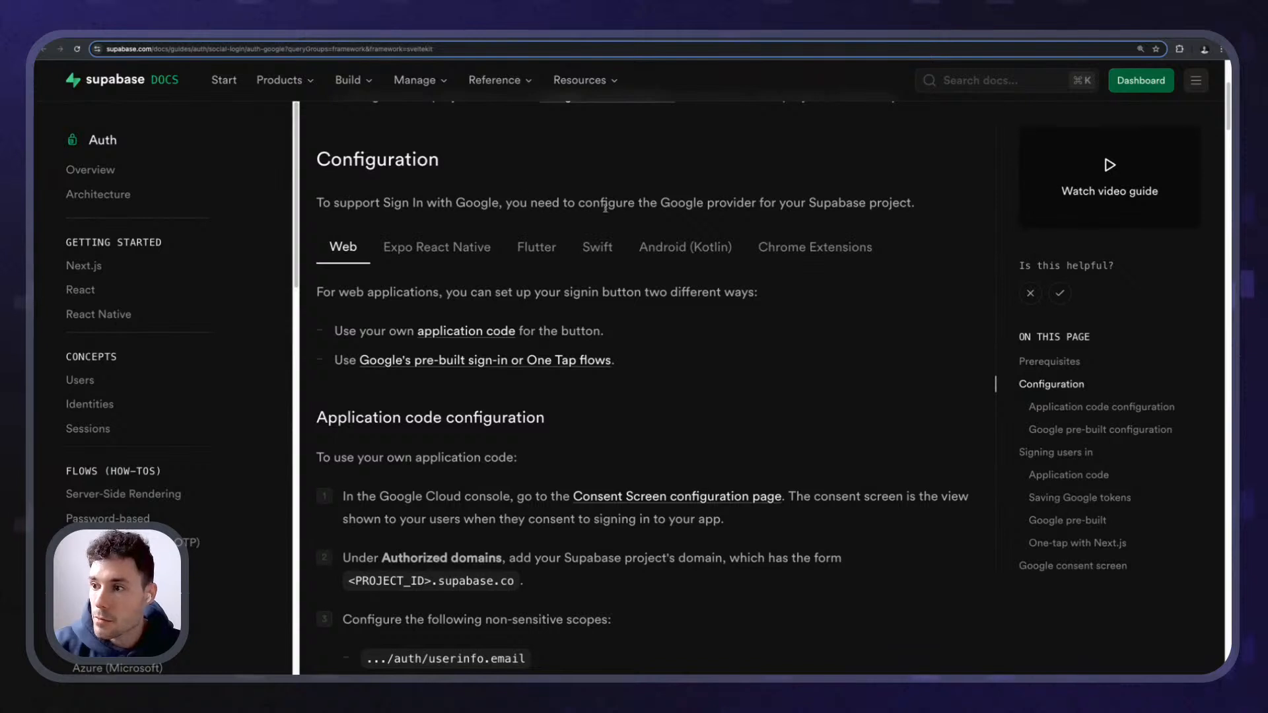
left_click_drag(671, 203, 726, 203)
left_click(726, 202)
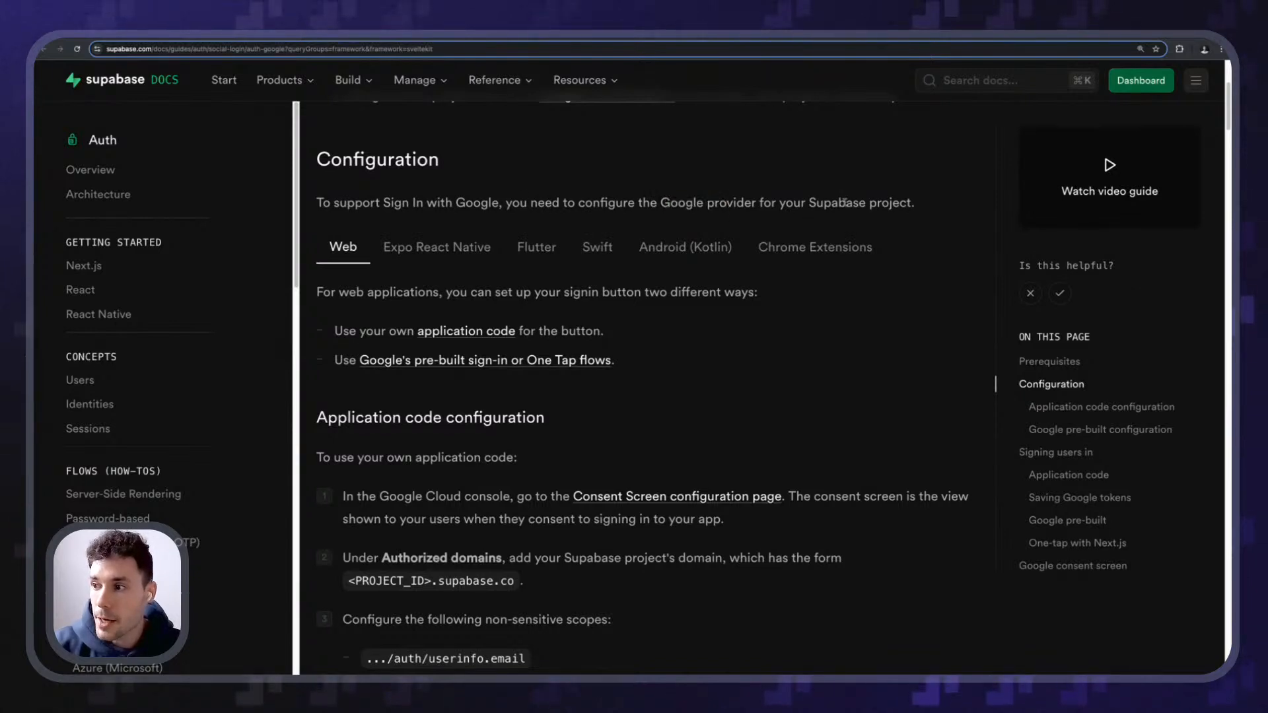
scroll(561, 235, "down", 1)
scroll(434, 232, "down", 5)
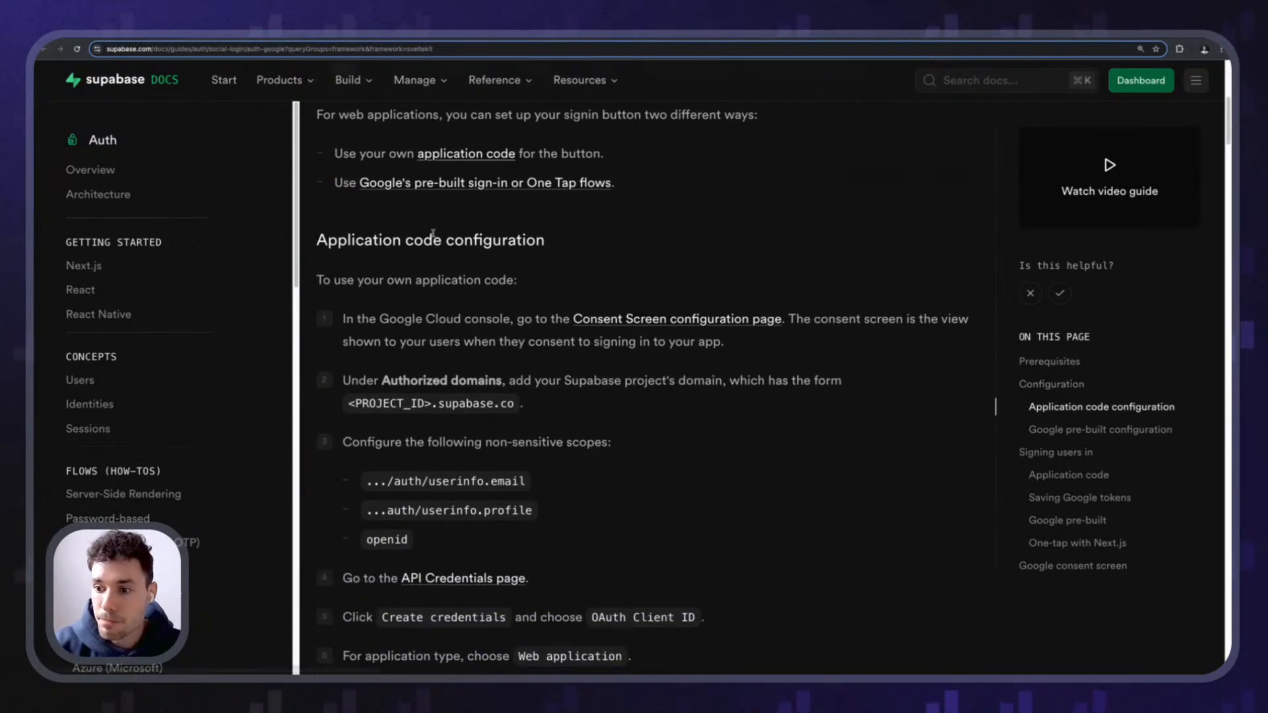
scroll(350, 193, "up", 2)
triple_click(343, 266)
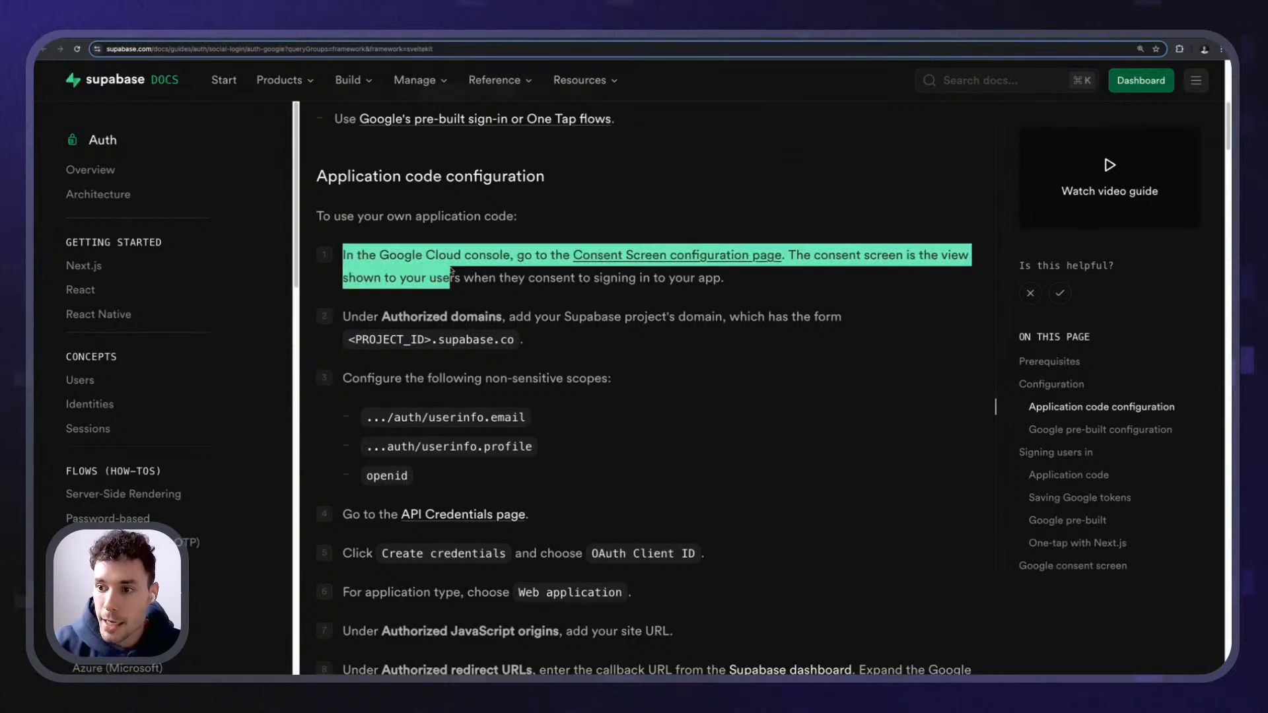
left_click(452, 271)
left_click_drag(517, 255, 598, 260)
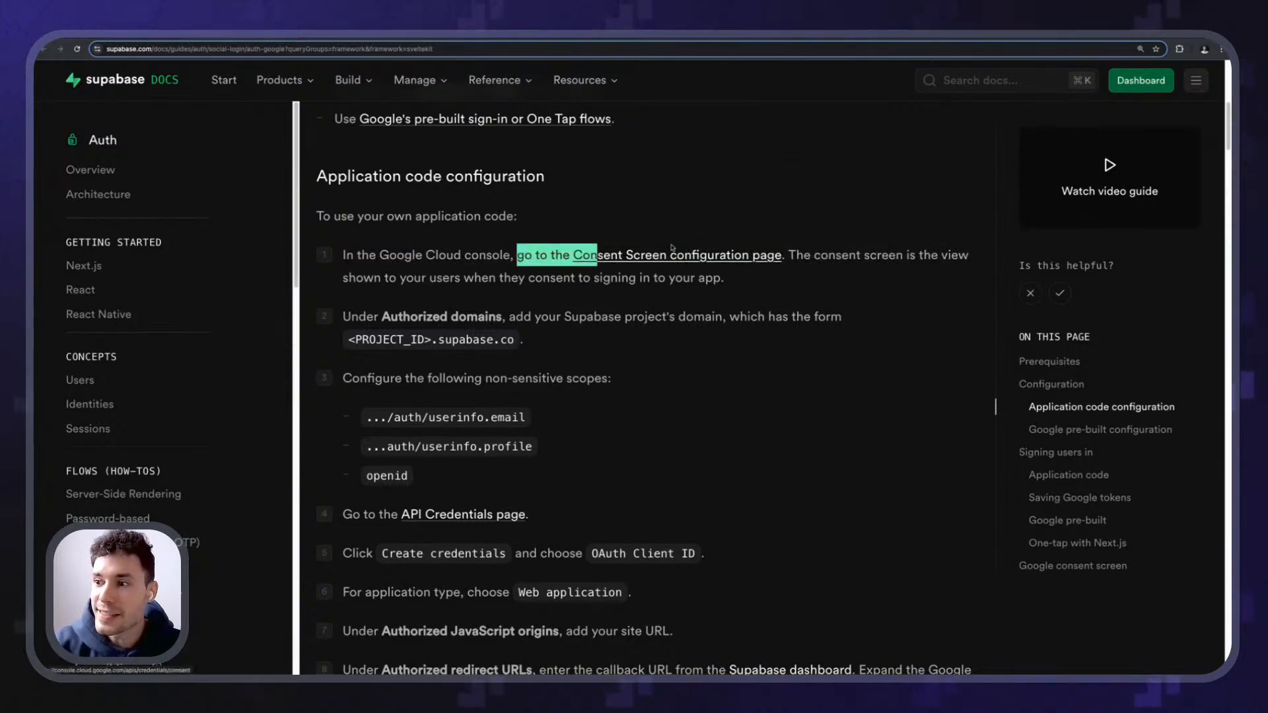
left_click(801, 260)
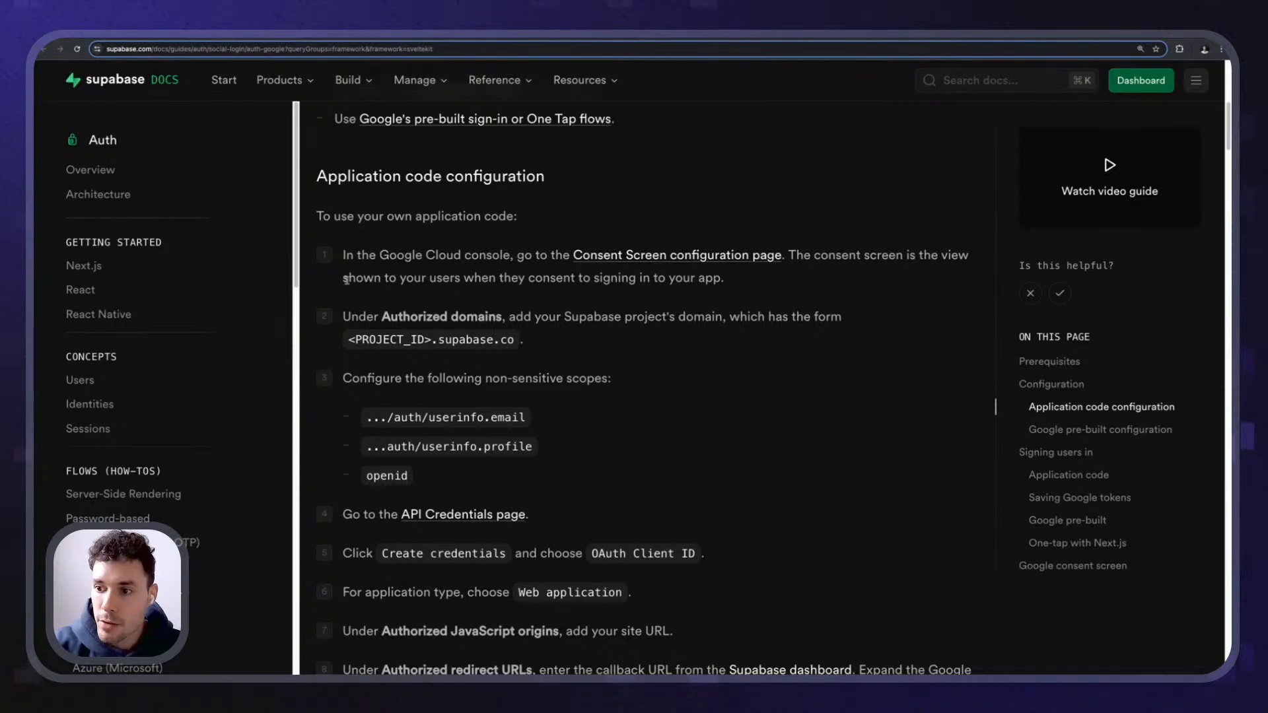
left_click_drag(498, 277, 640, 278)
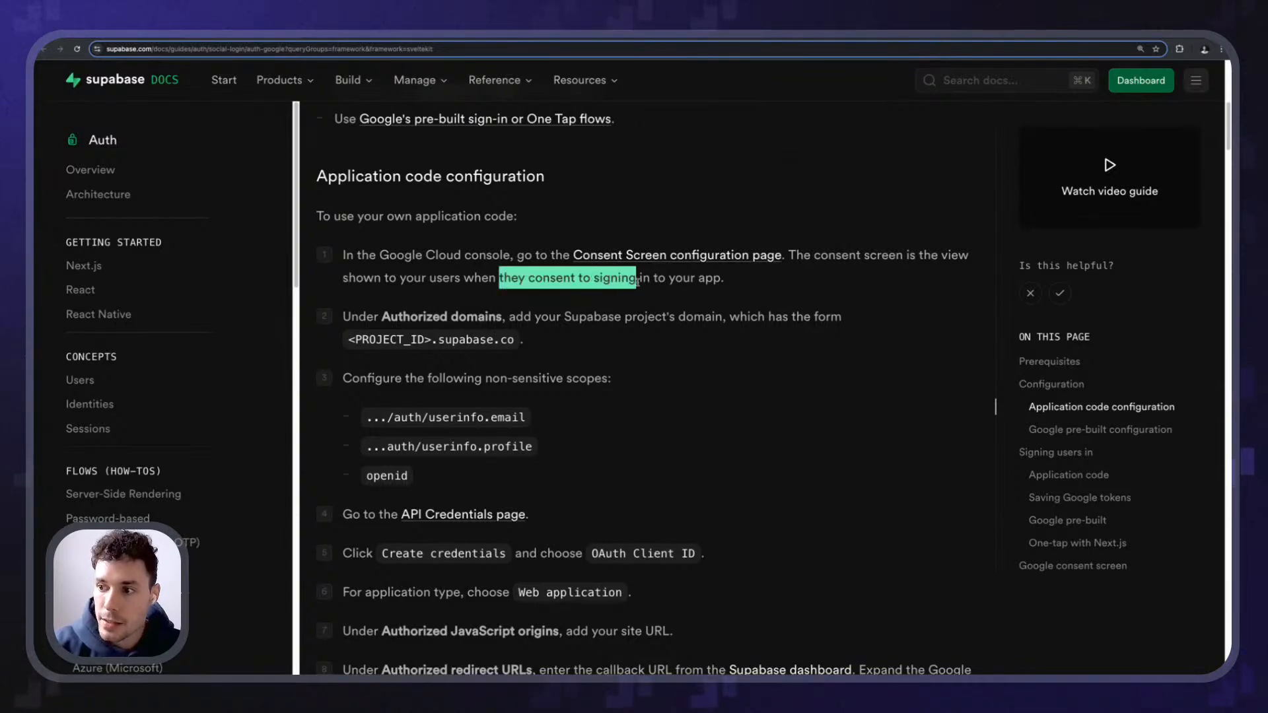
left_click(693, 279)
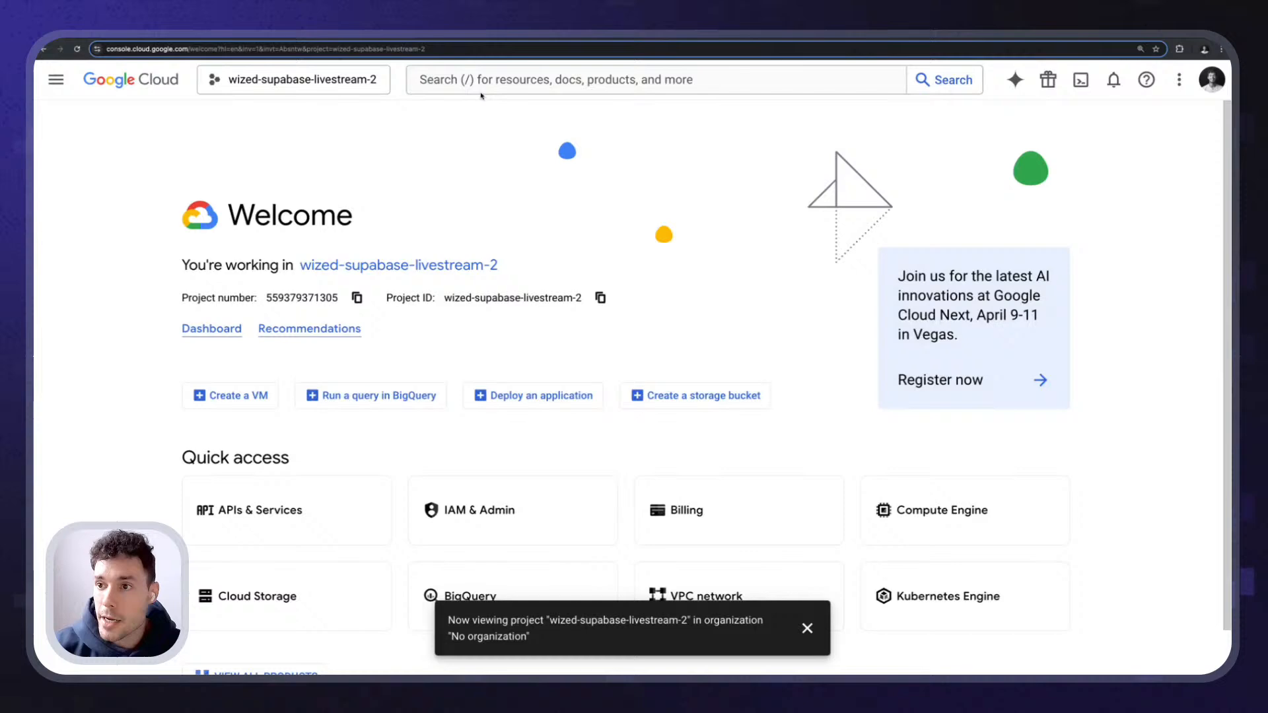
left_click(482, 80)
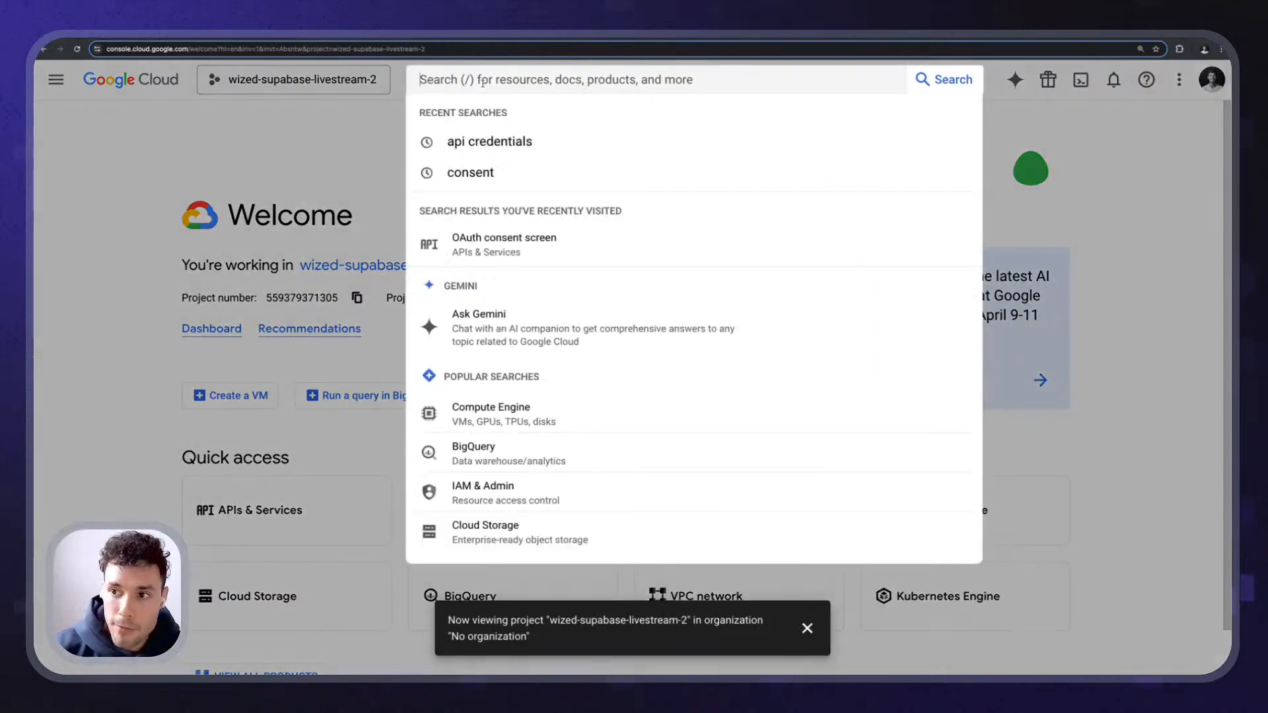
- Search the console for 'consent' and open the OAuth consent screen page
left_click(472, 173)
left_click(474, 80)
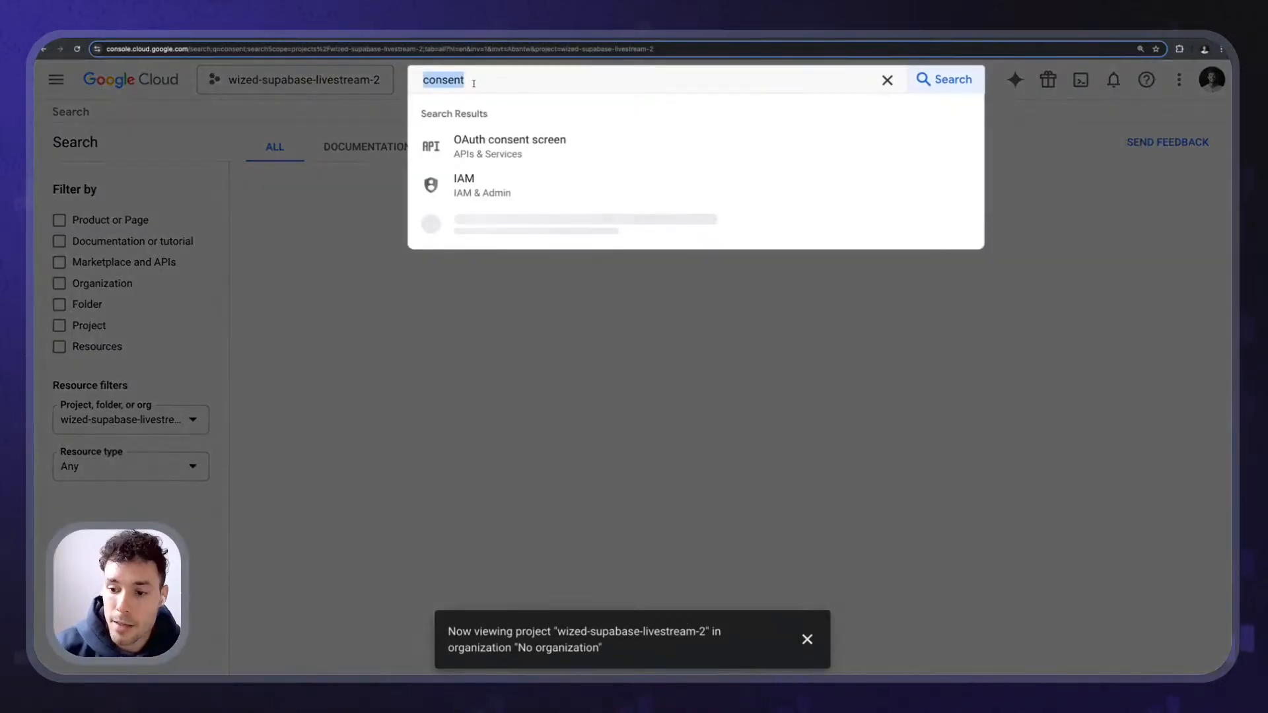
key("BackSpace")
type("consent")
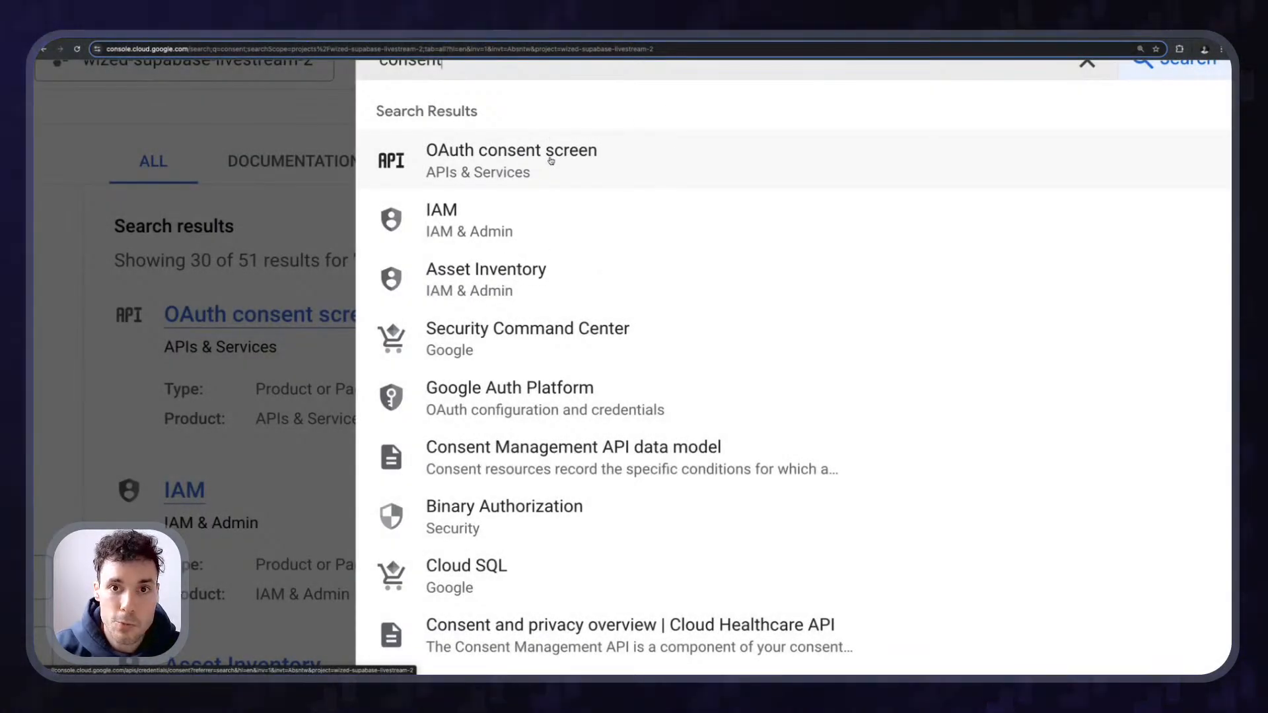
left_click(551, 158)
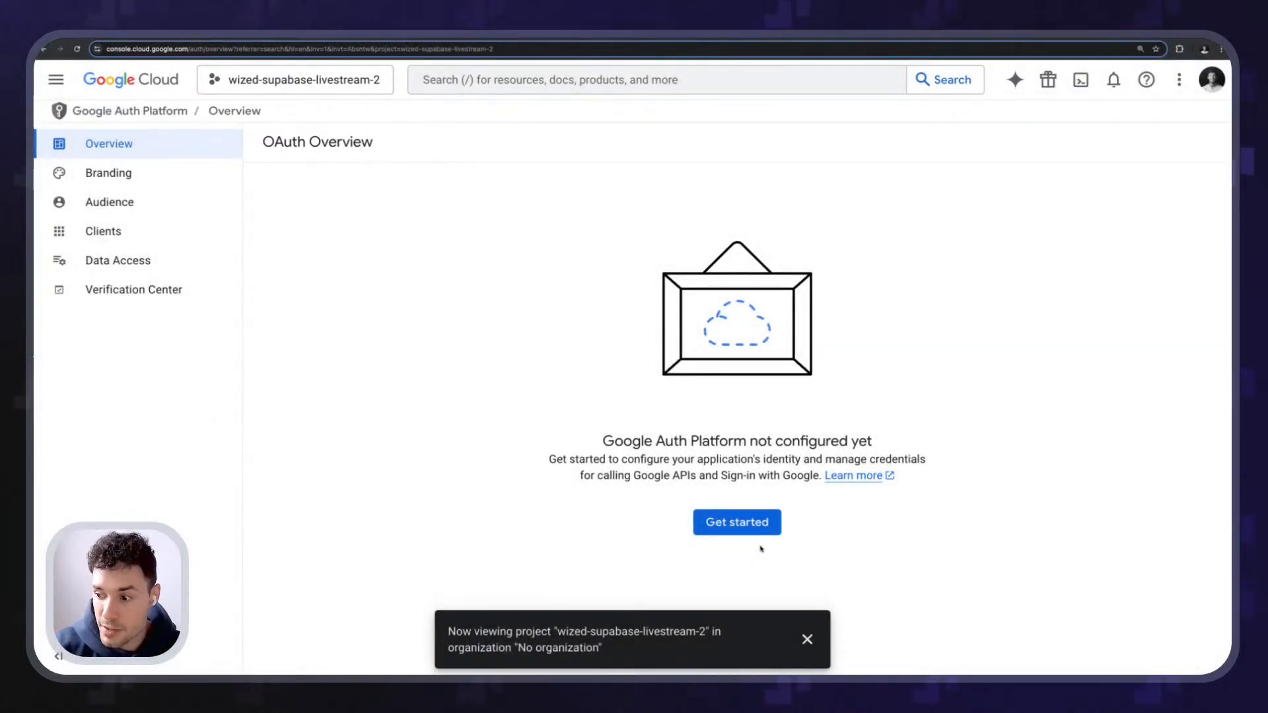
- Dismiss the project notification and start the Google Auth Platform setup
left_click(807, 640)
left_click_drag(873, 441, 847, 439)
left_click(607, 453)
left_click(847, 439)
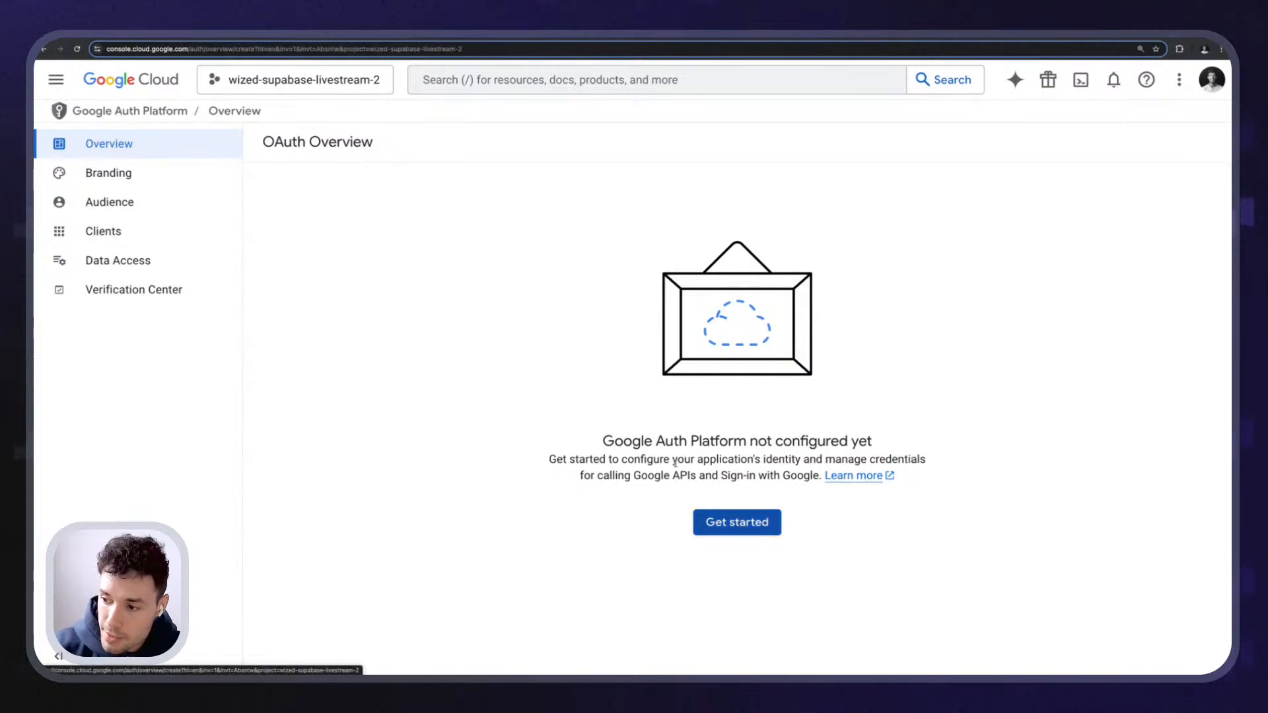
left_click(739, 522)
- Name the app 'Wized & Supabase Livestream', choose the account's support email, and continue
left_click(388, 245)
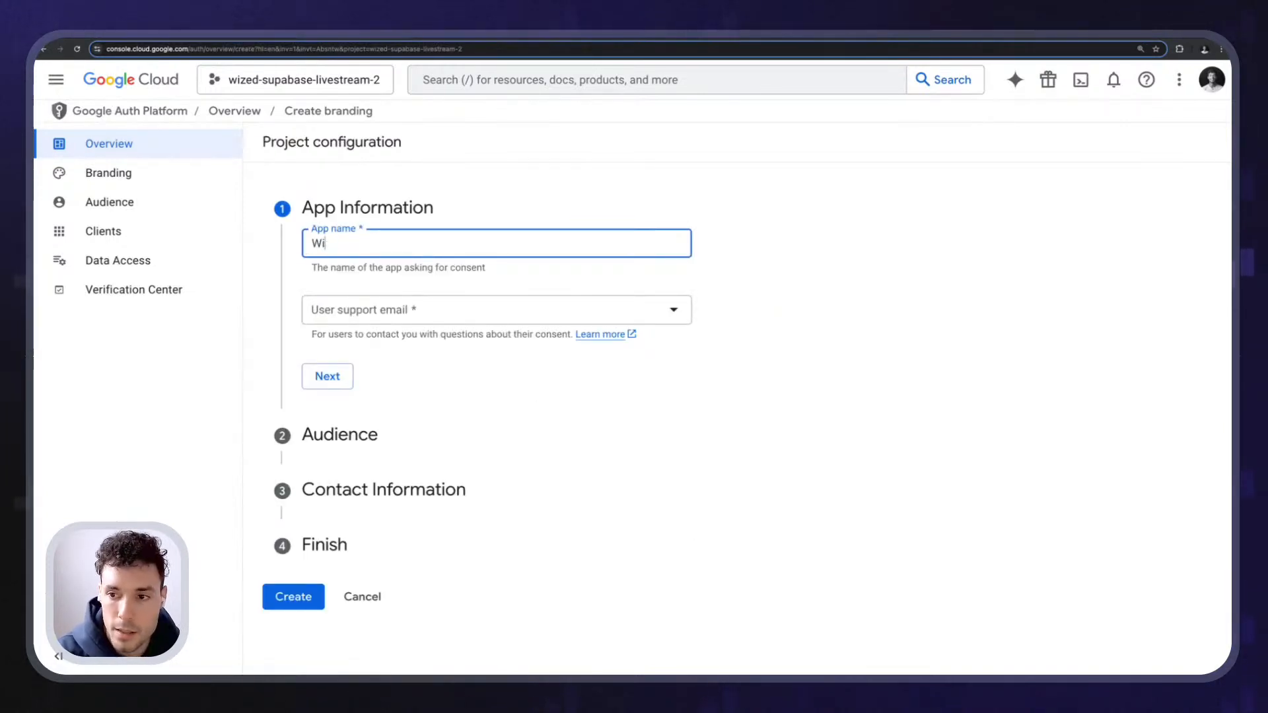
type("Wized & S")
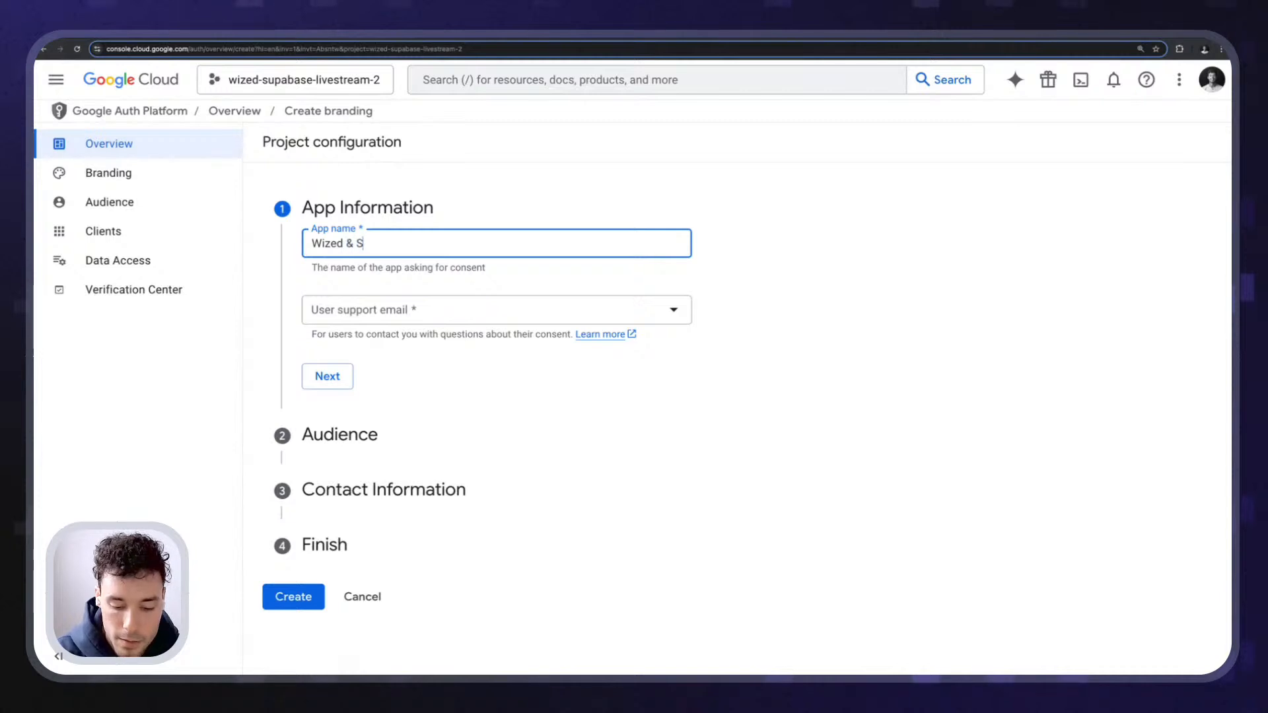
type("upabase Livestream")
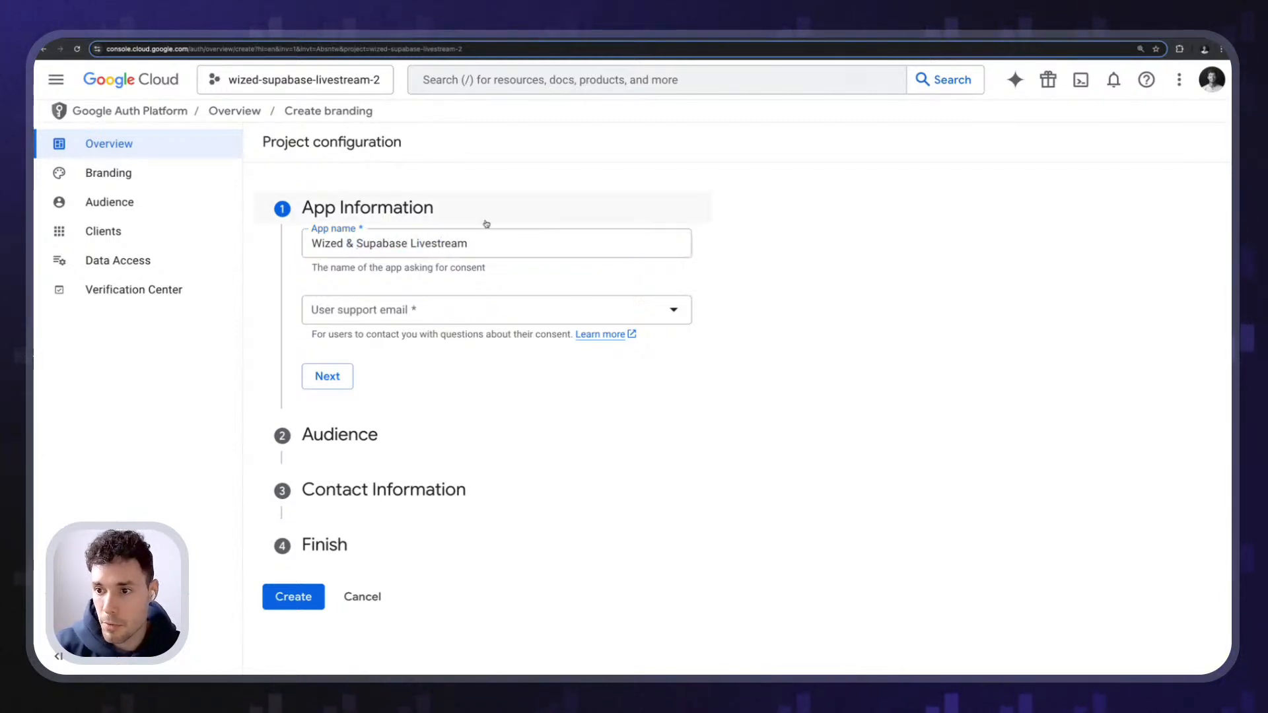
key("ctrl+a")
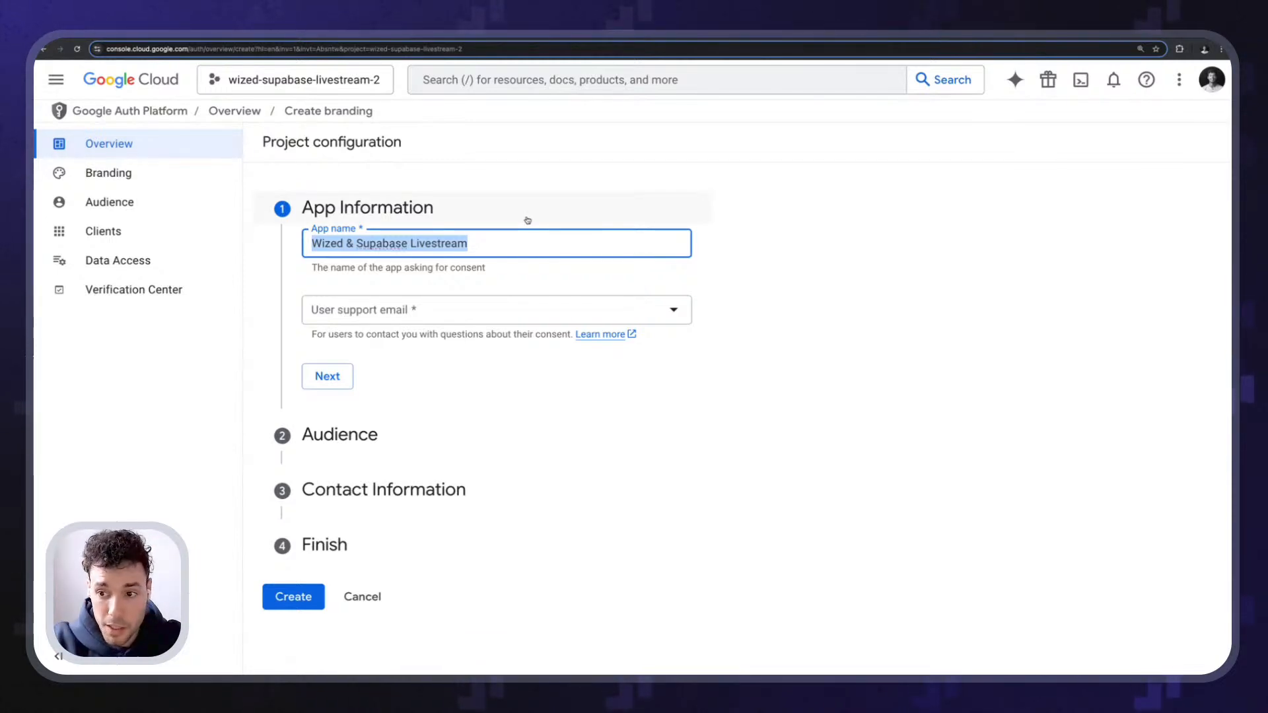
left_click(371, 316)
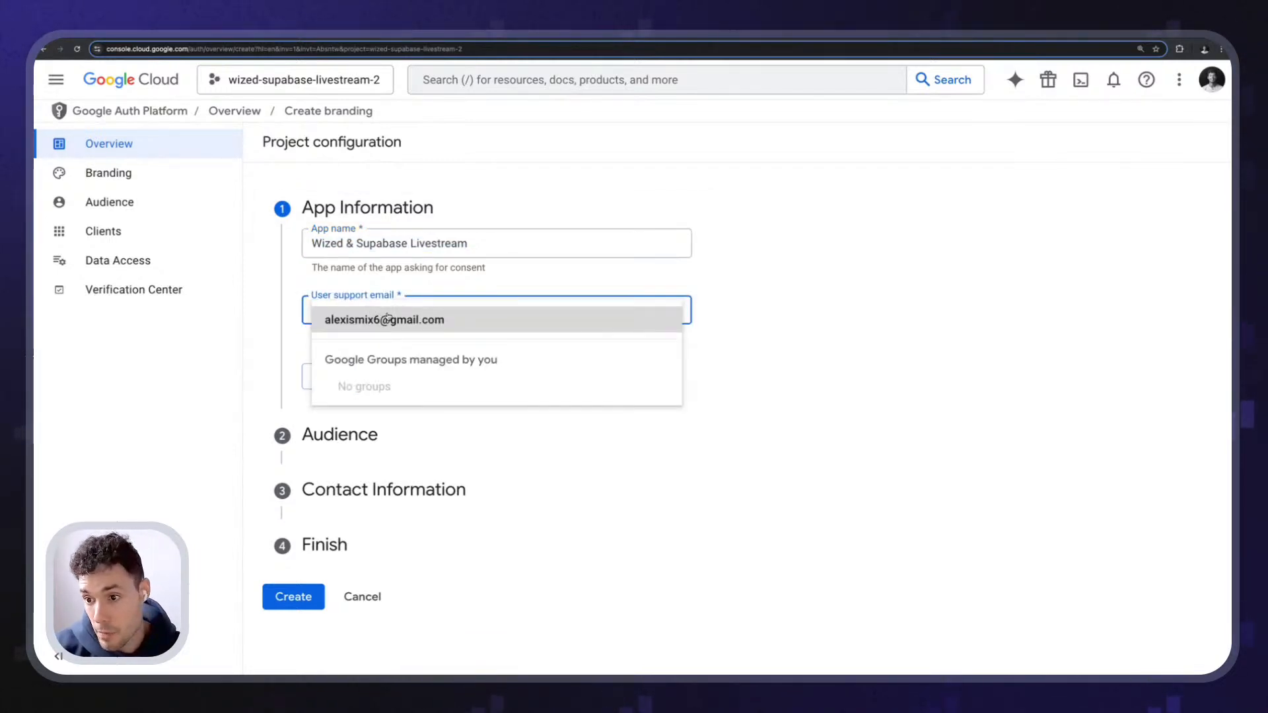
left_click(388, 319)
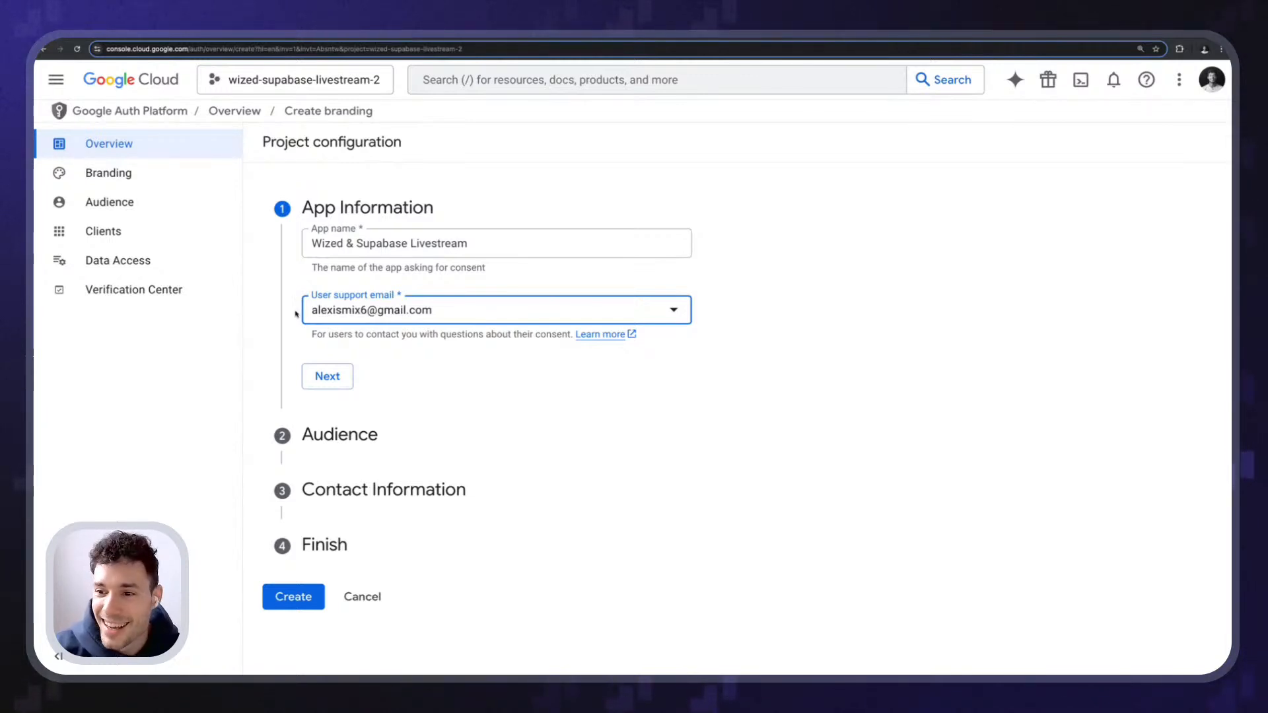
left_click_drag(296, 313, 439, 323)
left_click(440, 341)
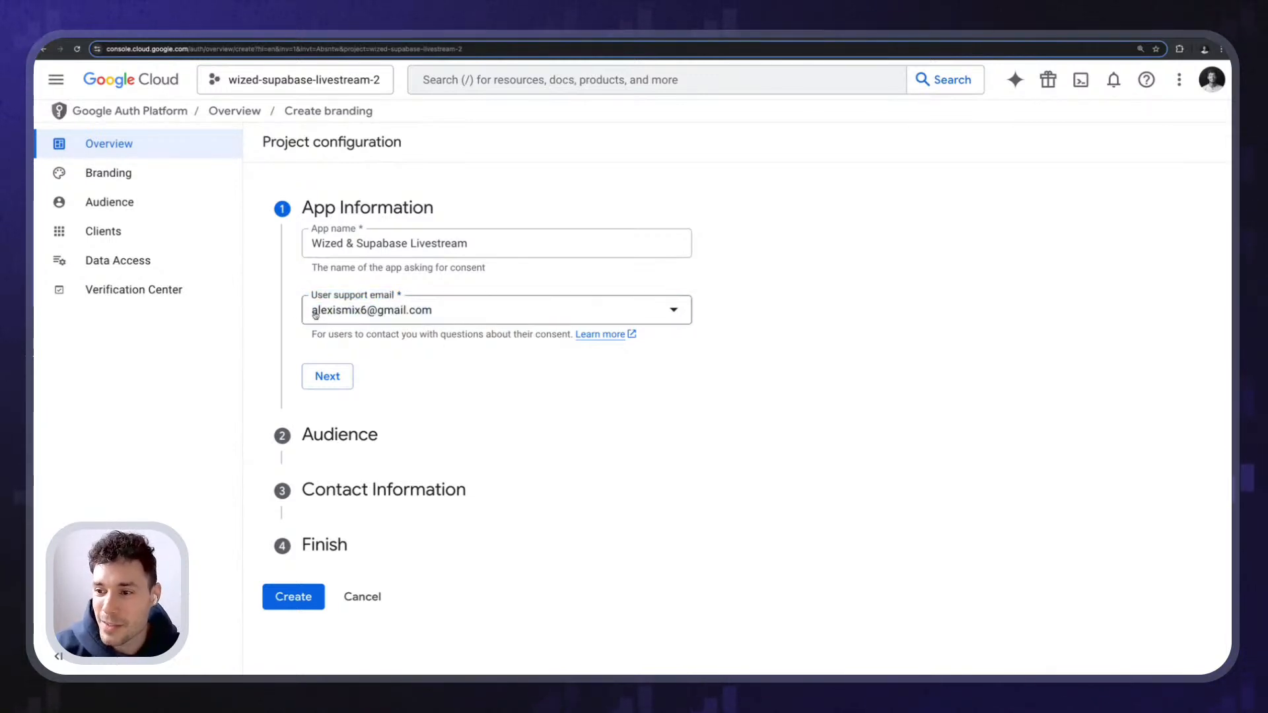
left_click(328, 375)
scroll(362, 228, "down", 1)
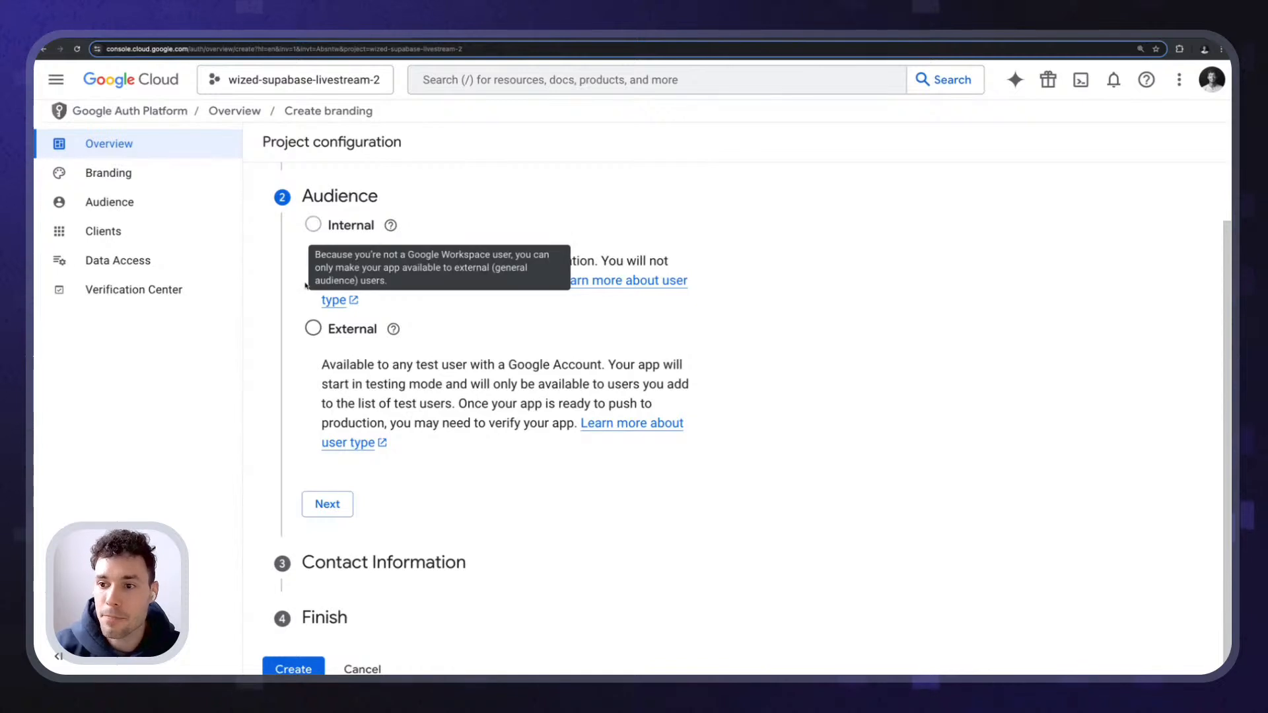
- Review the audience options, pick External, and advance to Contact Information
scroll(309, 408, "up", 1)
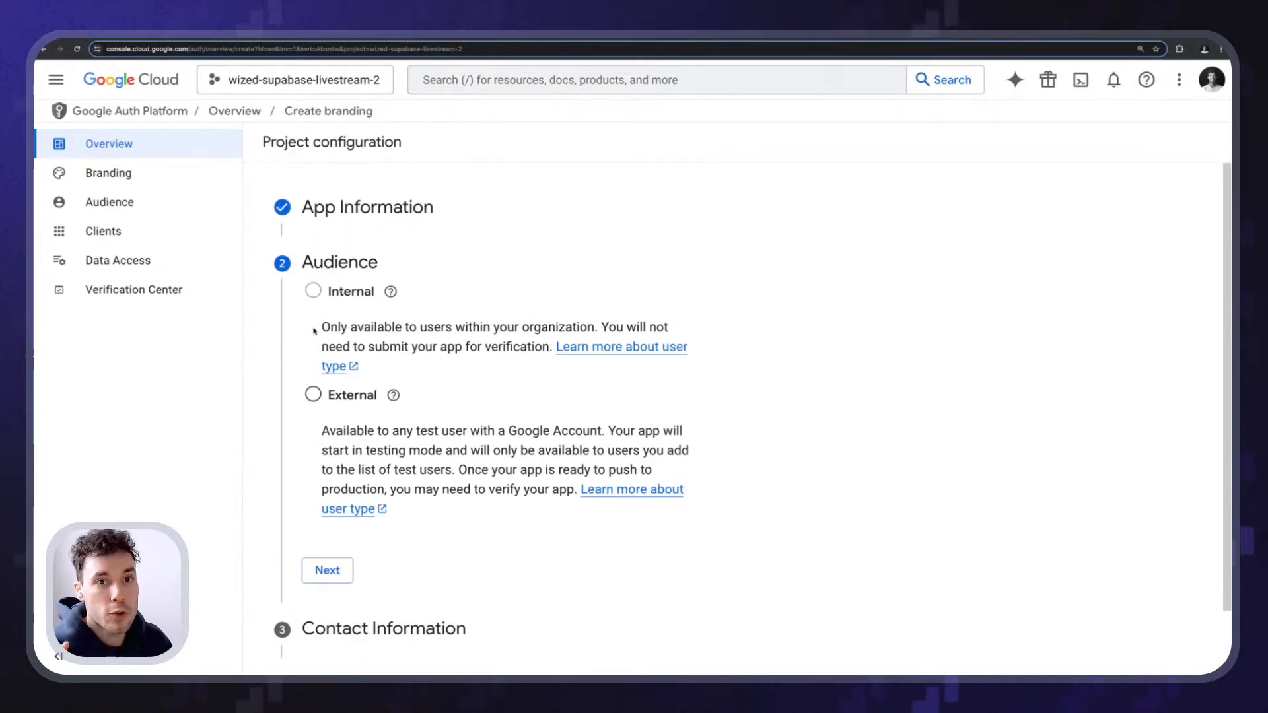
mouse_move(318, 293)
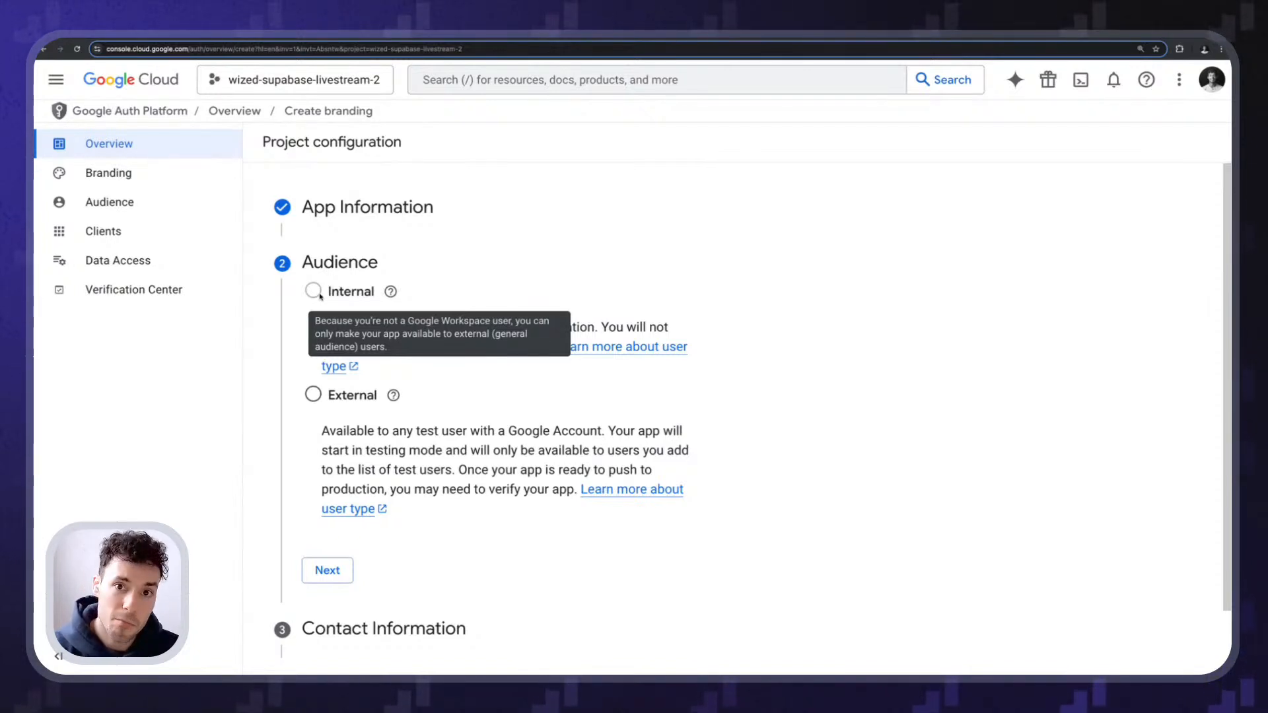
scroll(319, 297, "down", 1)
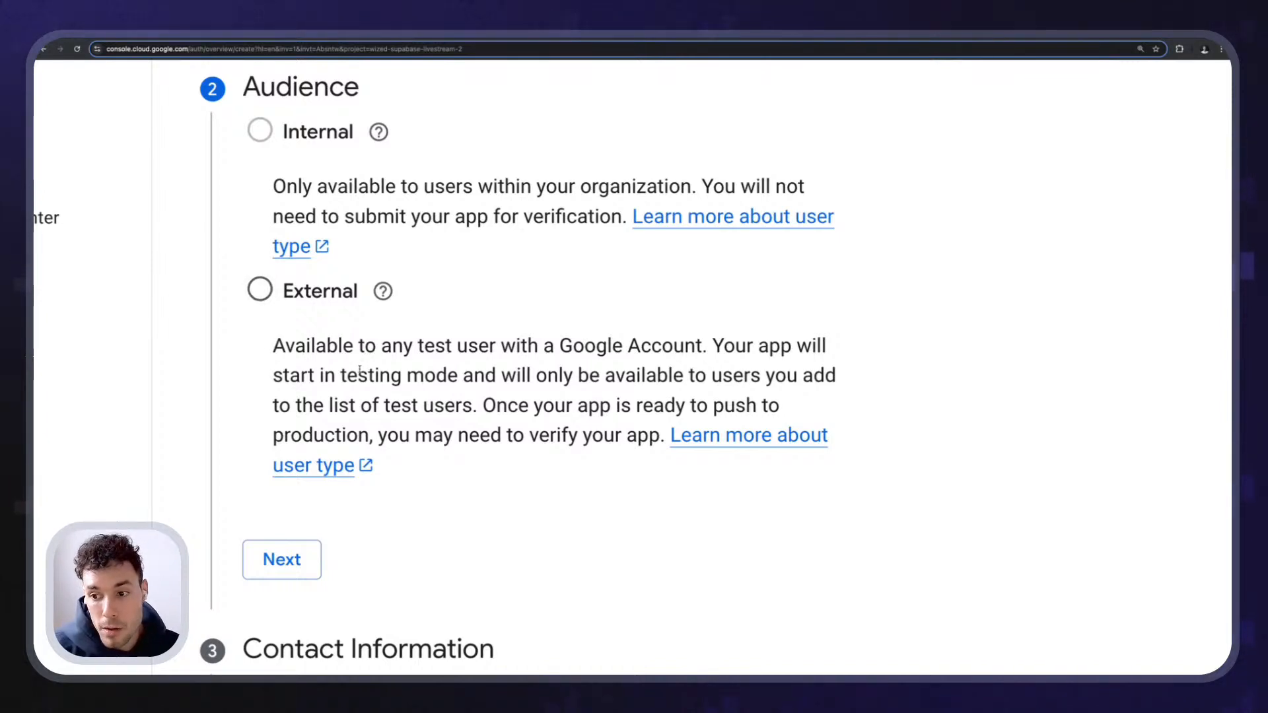
left_click_drag(341, 376, 456, 383)
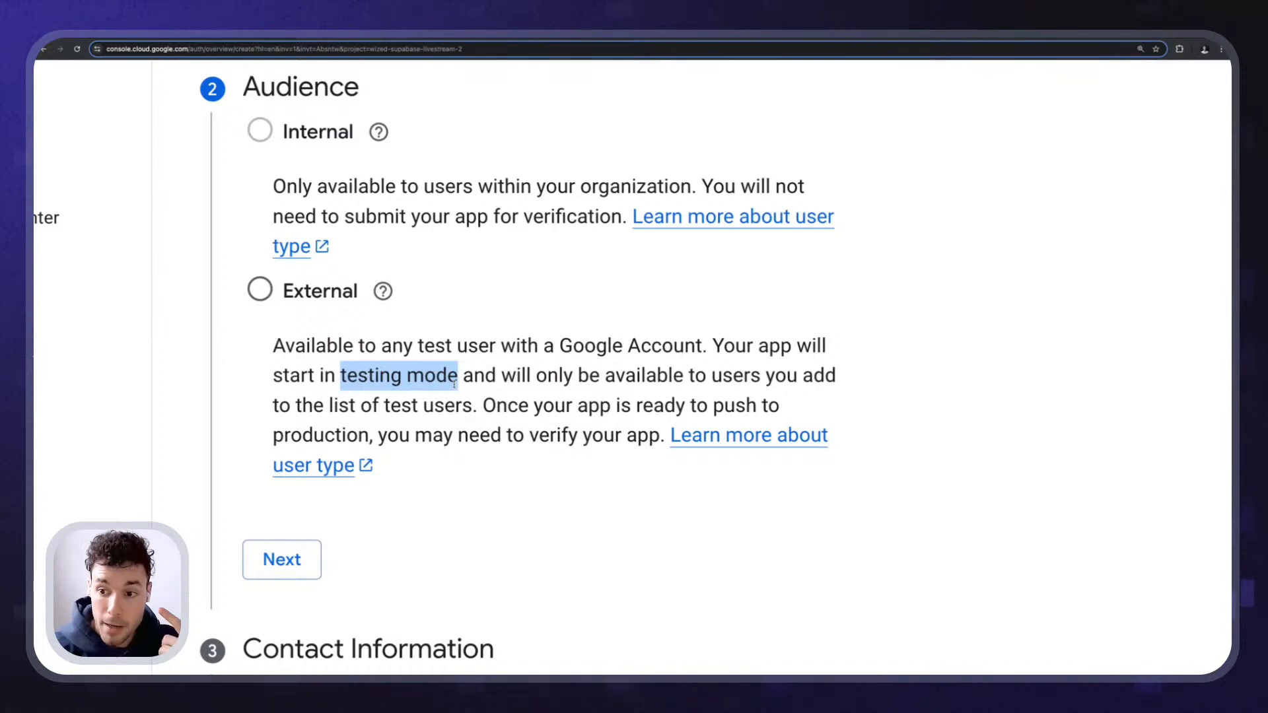
left_click(260, 288)
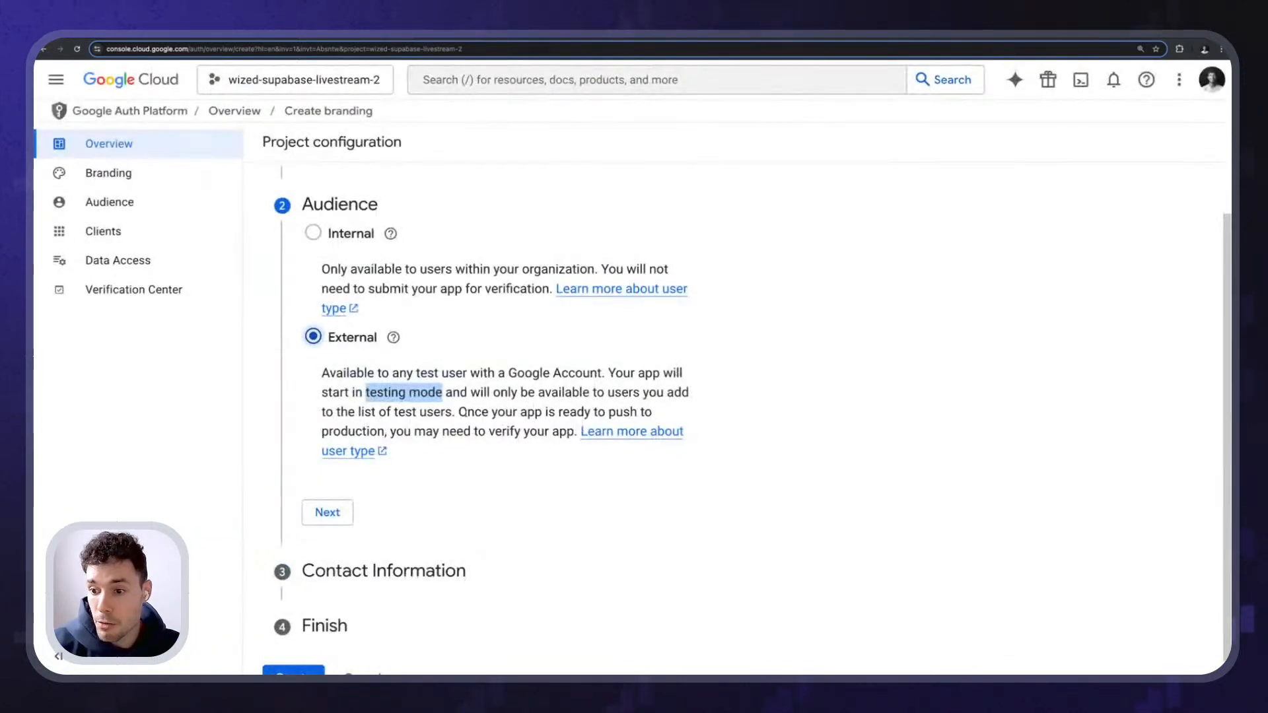
left_click(309, 567)
left_click(343, 515)
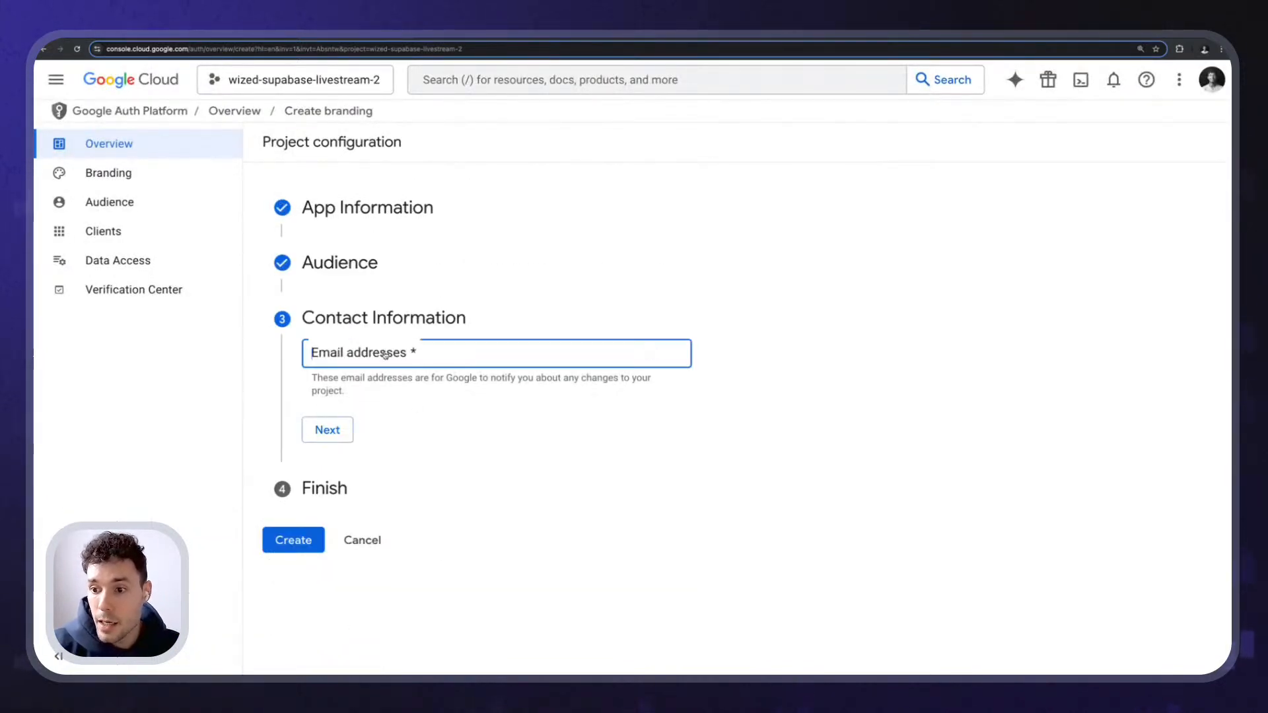
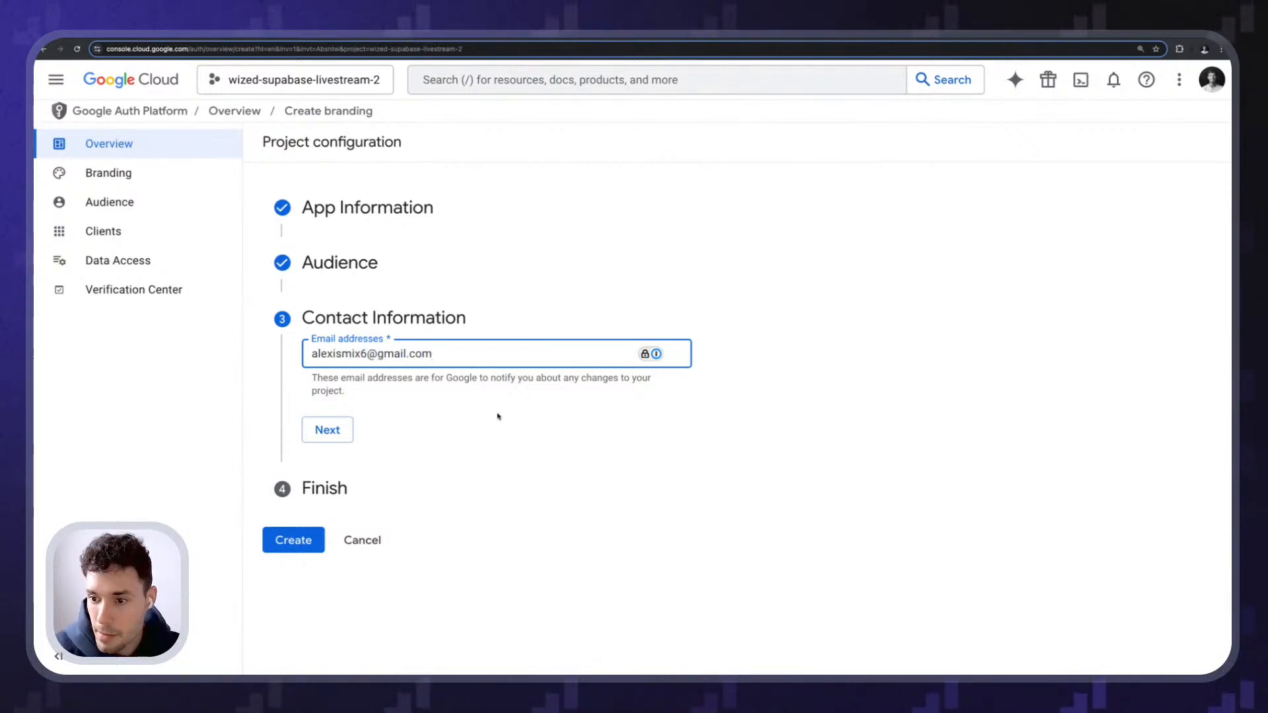
- Enter the contact email, accept the User Data Policy, create the configuration, and return to the docs
left_click(497, 416)
left_click(334, 436)
left_click(313, 401)
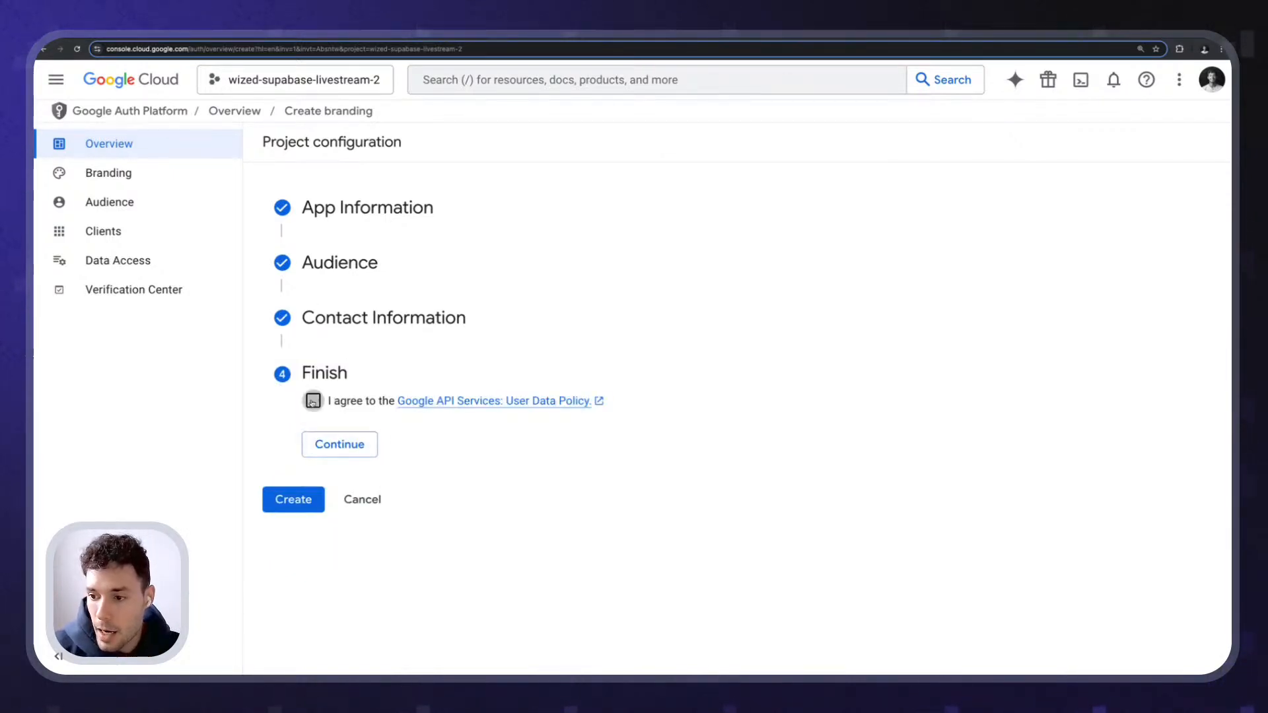
left_click(372, 440)
left_click(292, 425)
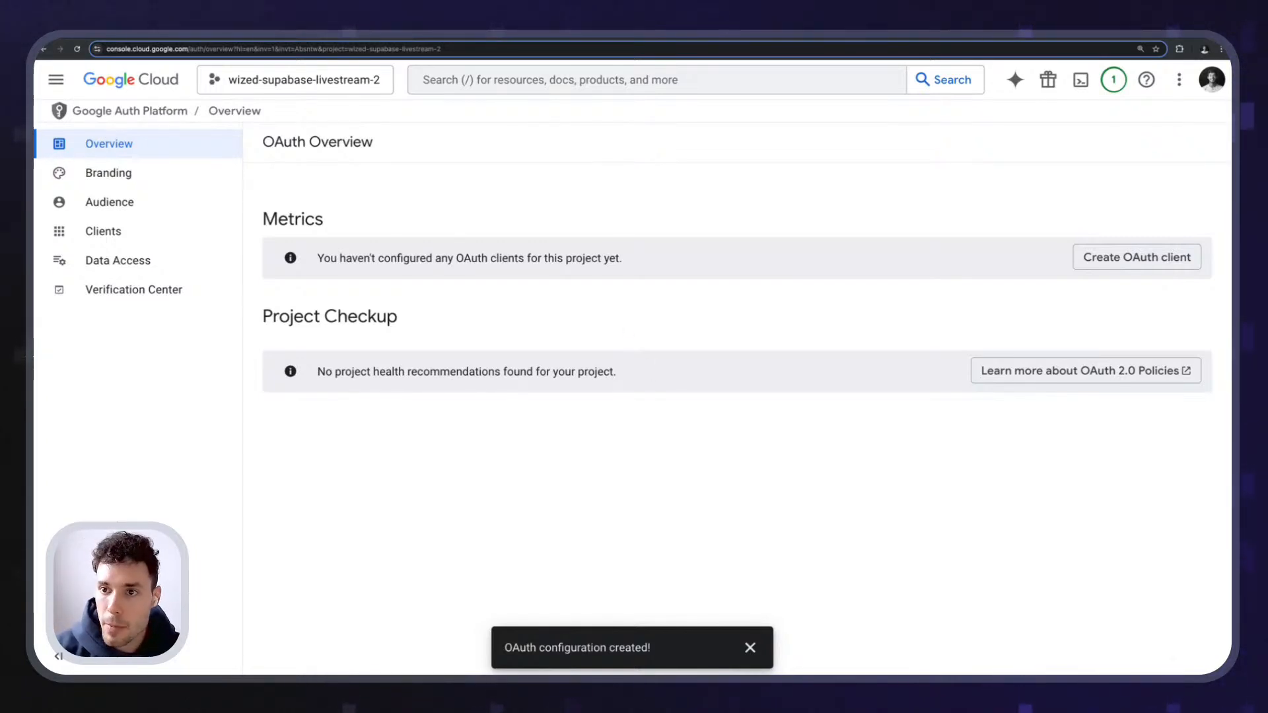
left_click(258, 34)
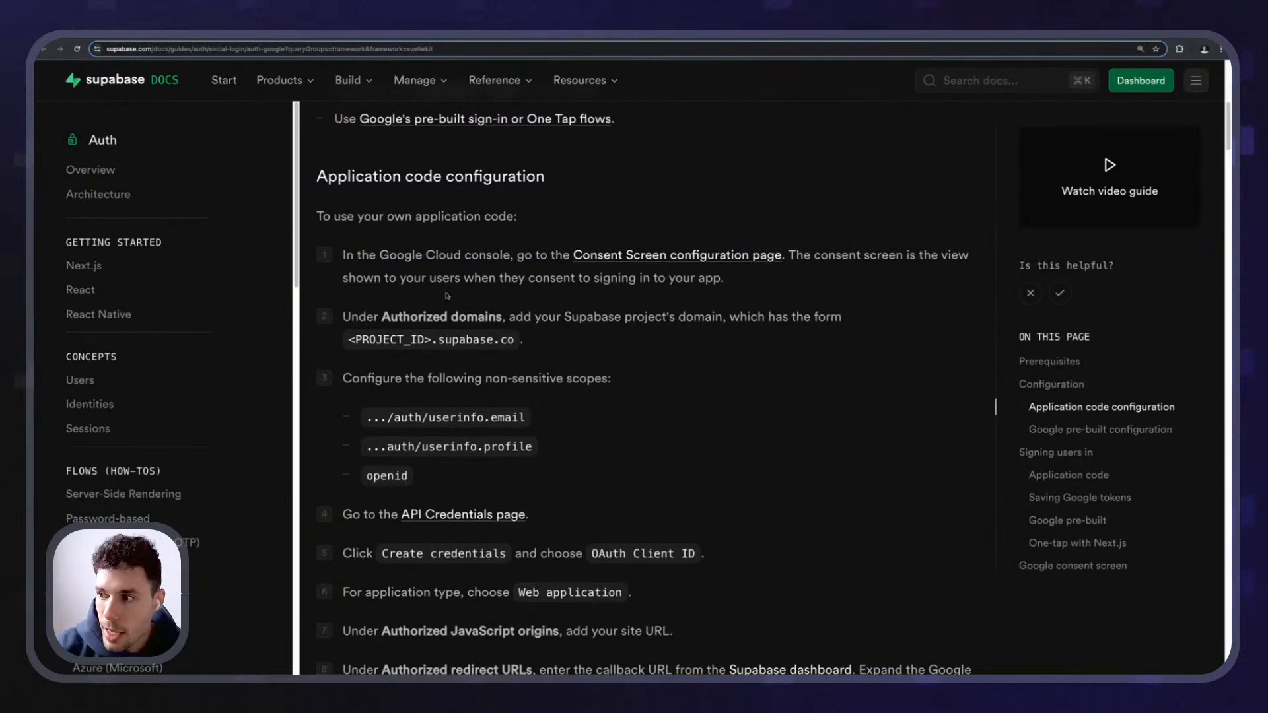
- Read the docs' consent screen and authorized domains instructions
left_click_drag(570, 254, 726, 277)
left_click(821, 258)
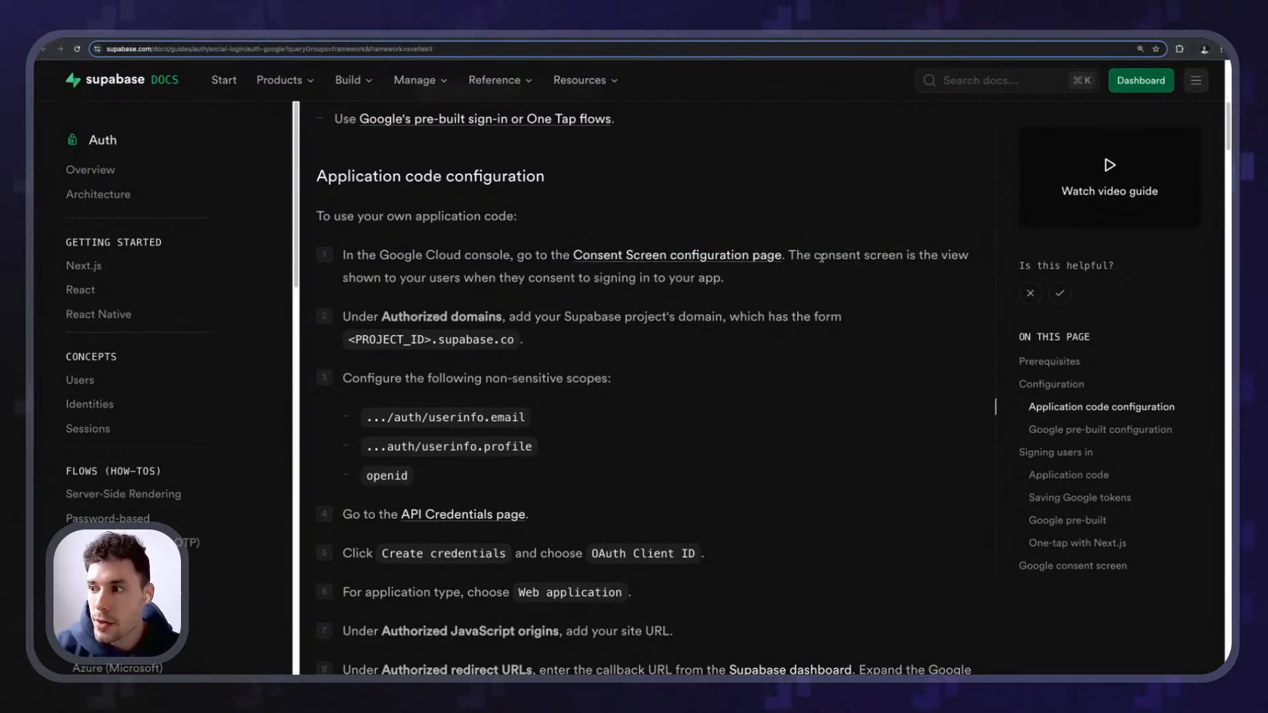
scroll(513, 335, "down", 1)
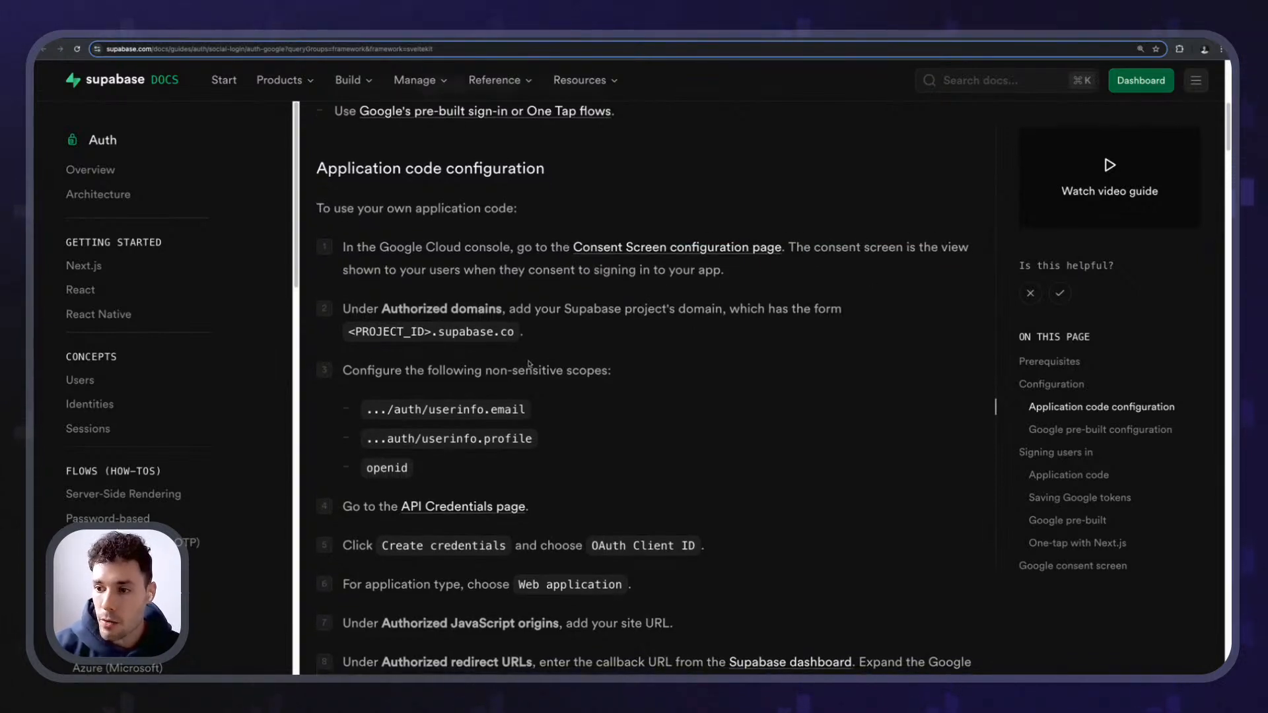
left_click_drag(345, 306, 759, 311)
left_click(492, 309)
left_click(660, 311)
left_click(757, 316)
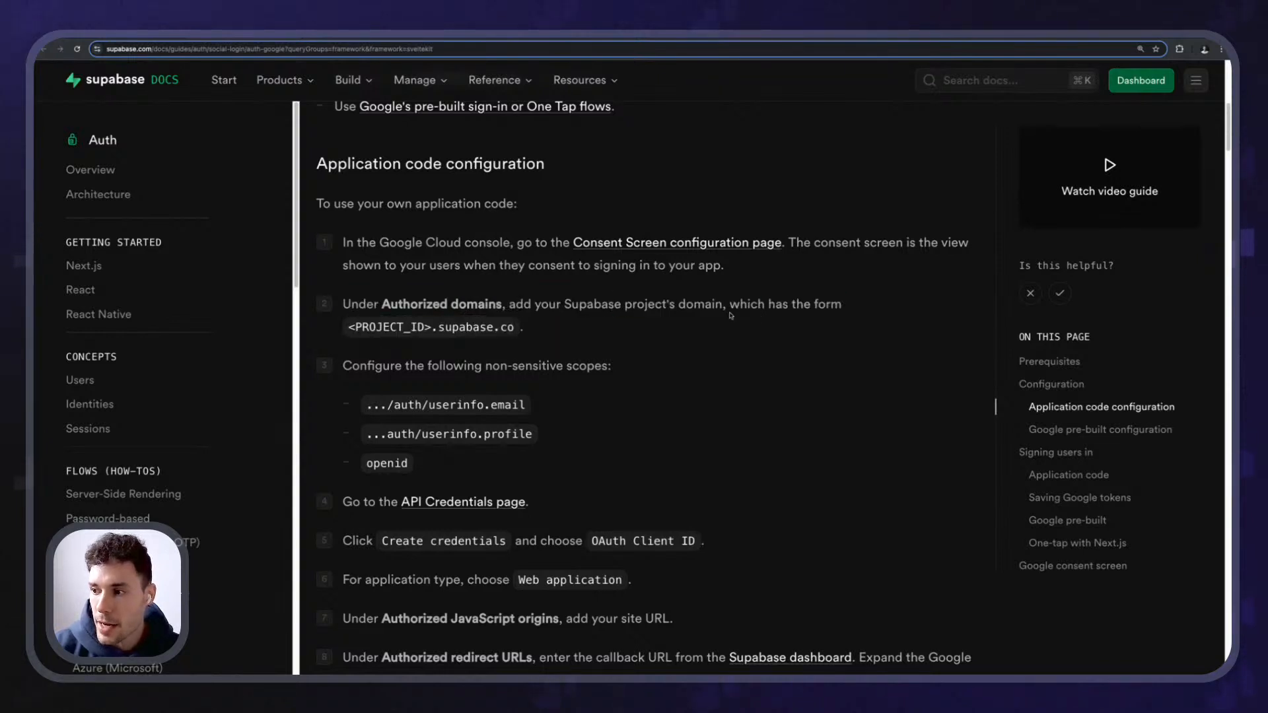
scroll(406, 360, "down", 3)
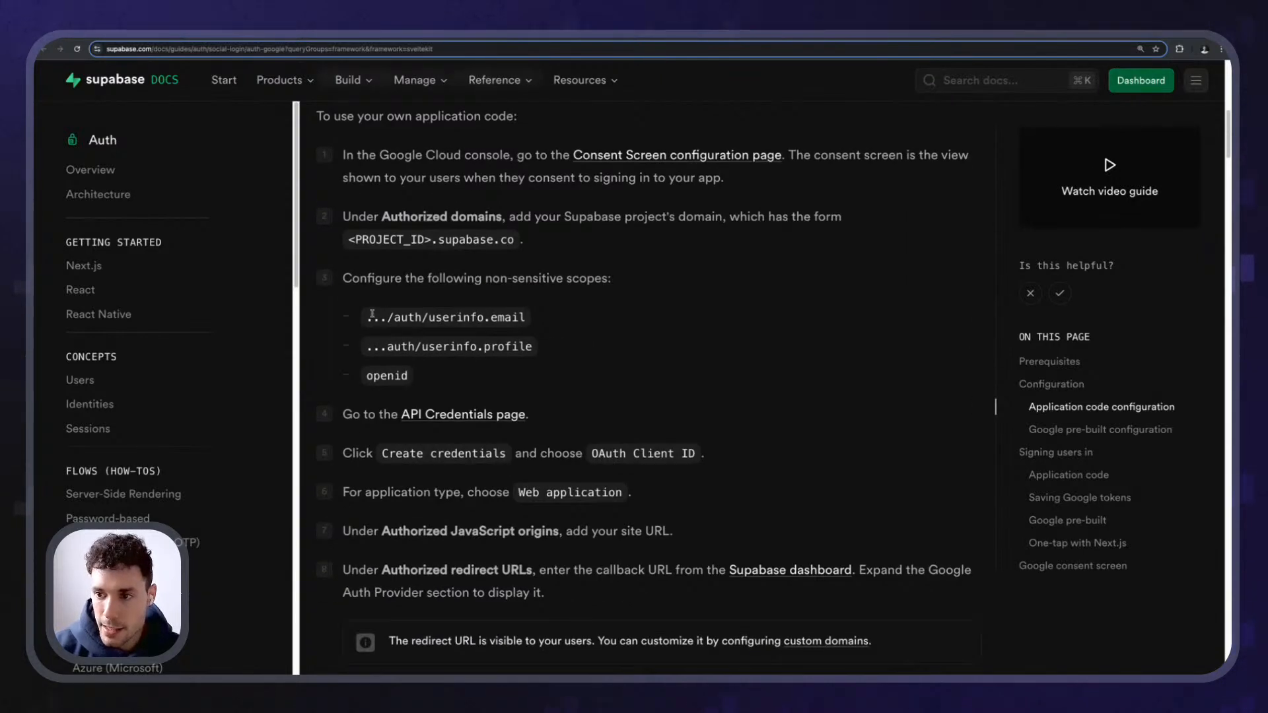
- Note the required non-sensitive scopes (userinfo.profile, openid) and return to the Google Cloud overview
left_click_drag(337, 284, 608, 285)
left_click(600, 289)
left_click_drag(425, 377, 373, 349)
scroll(421, 360, "up", 1)
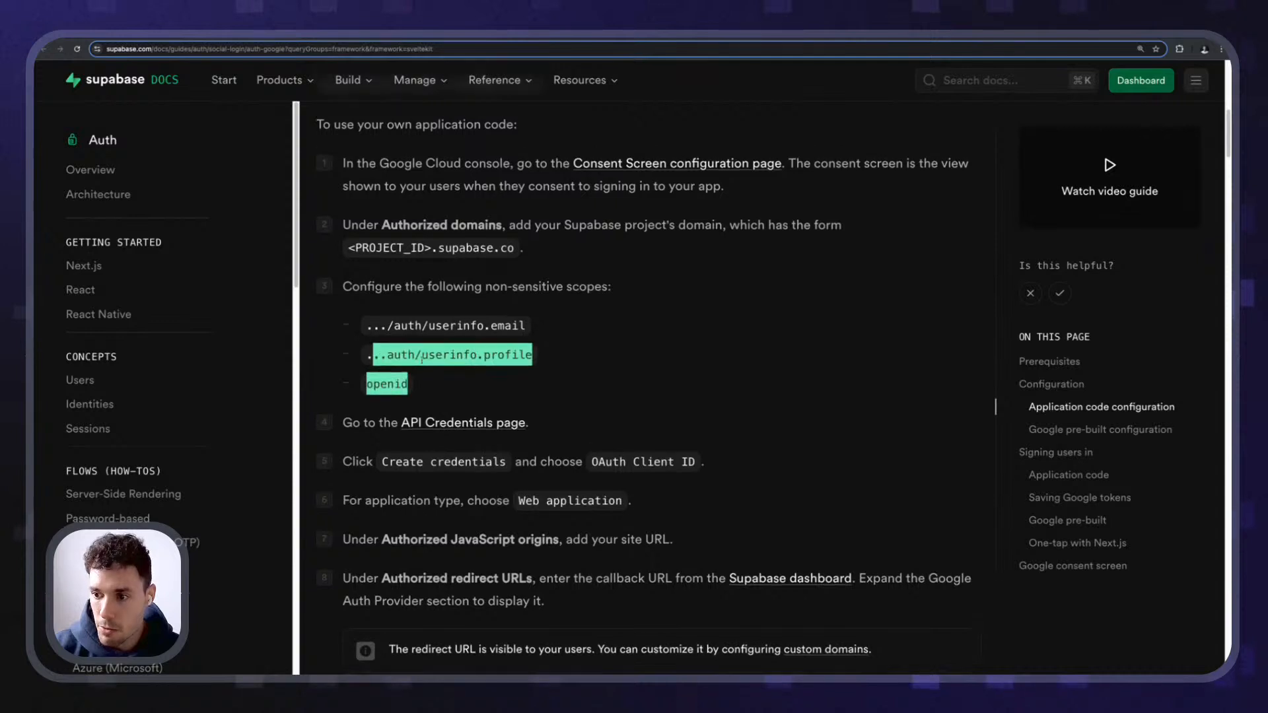
left_click(421, 360)
left_click_drag(597, 462, 702, 464)
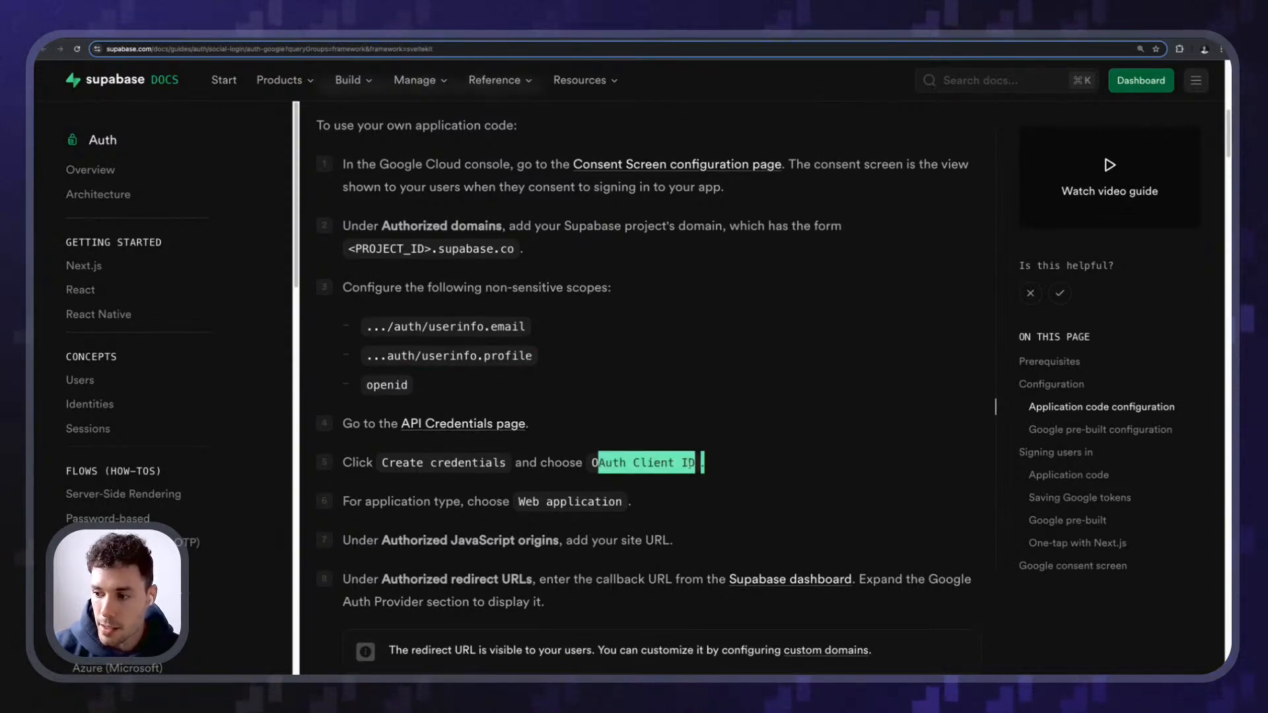
left_click(703, 464)
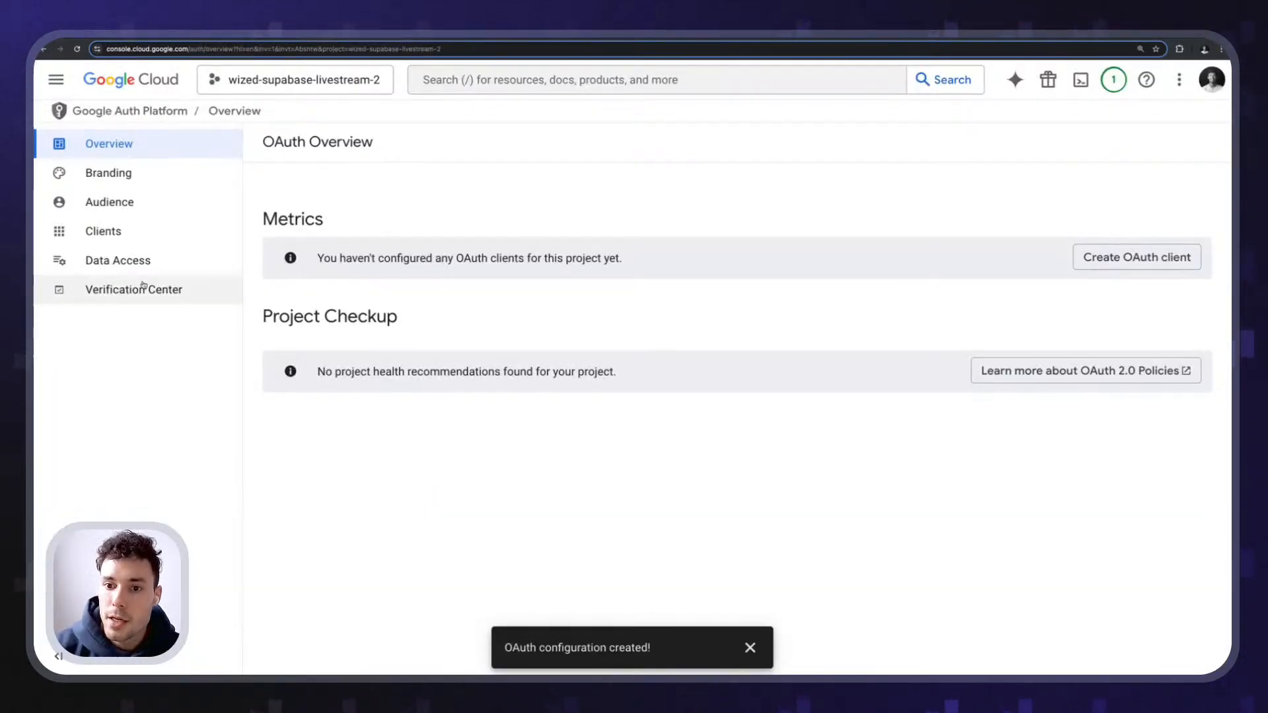
- Open the Data Access scope picker and check the required scopes in the Supabase docs
left_click(133, 262)
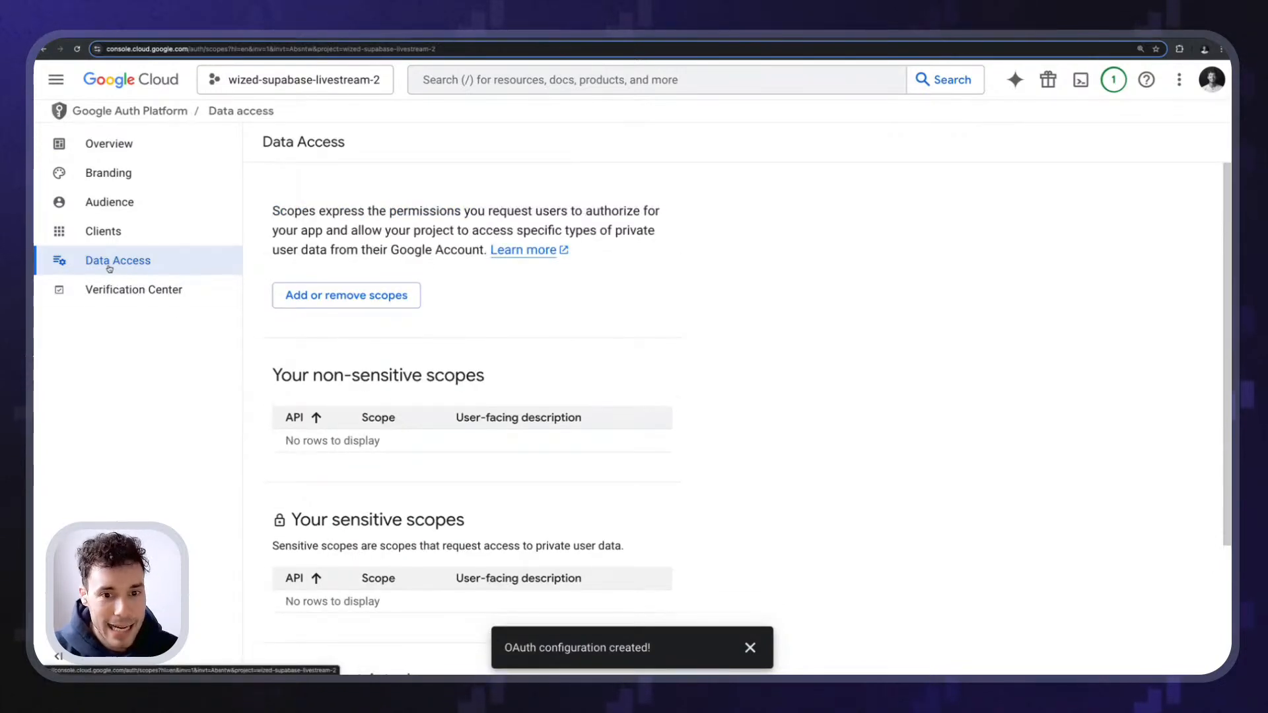
scroll(292, 334, "down", 1)
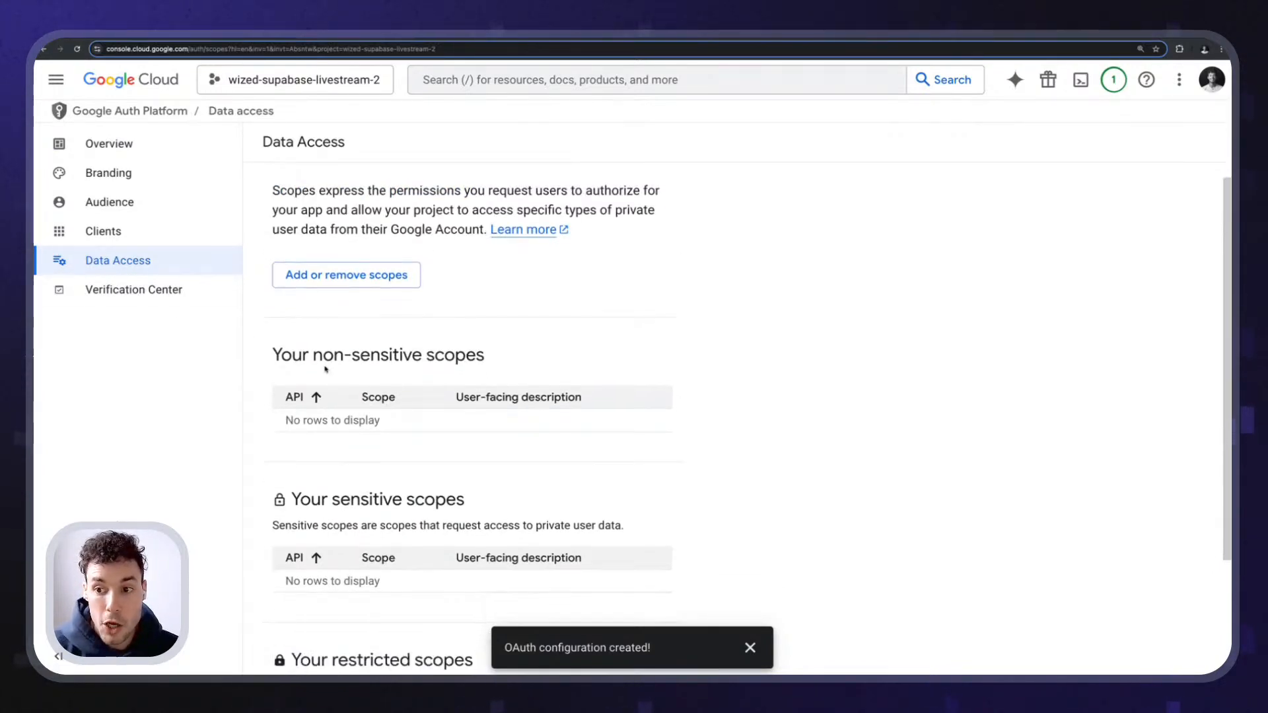
scroll(325, 368, "up", 1)
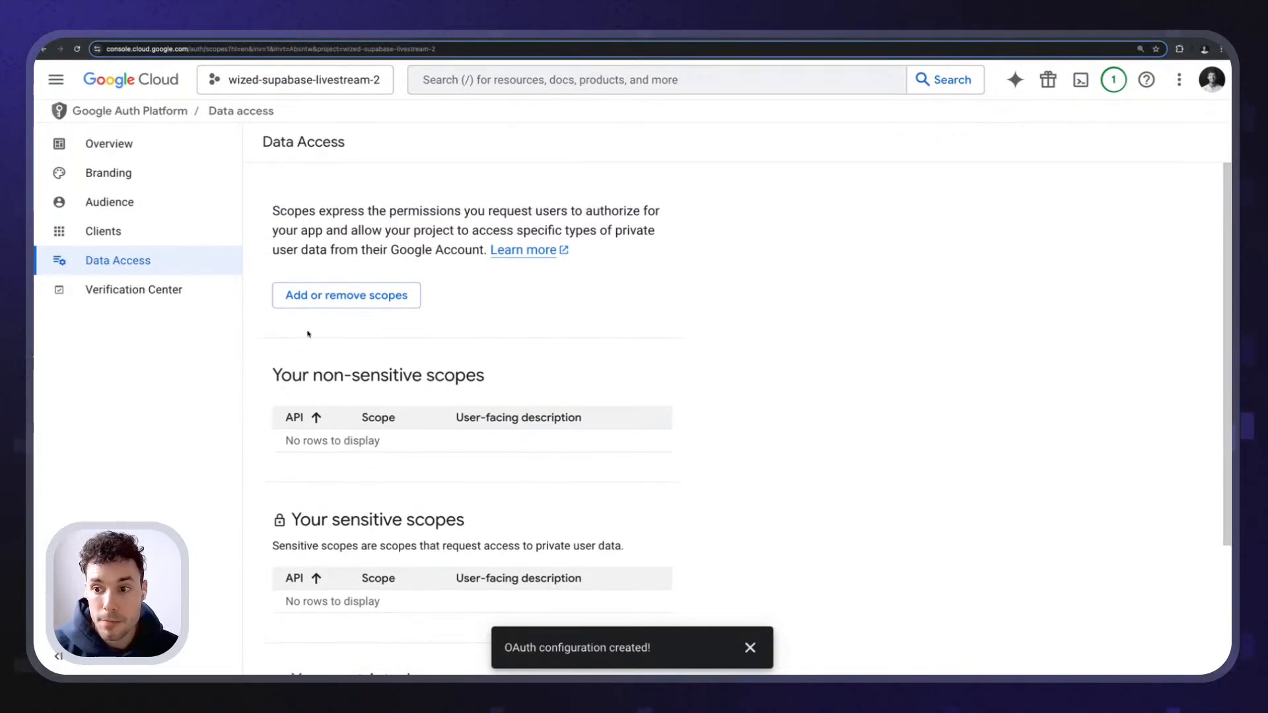
left_click(300, 299)
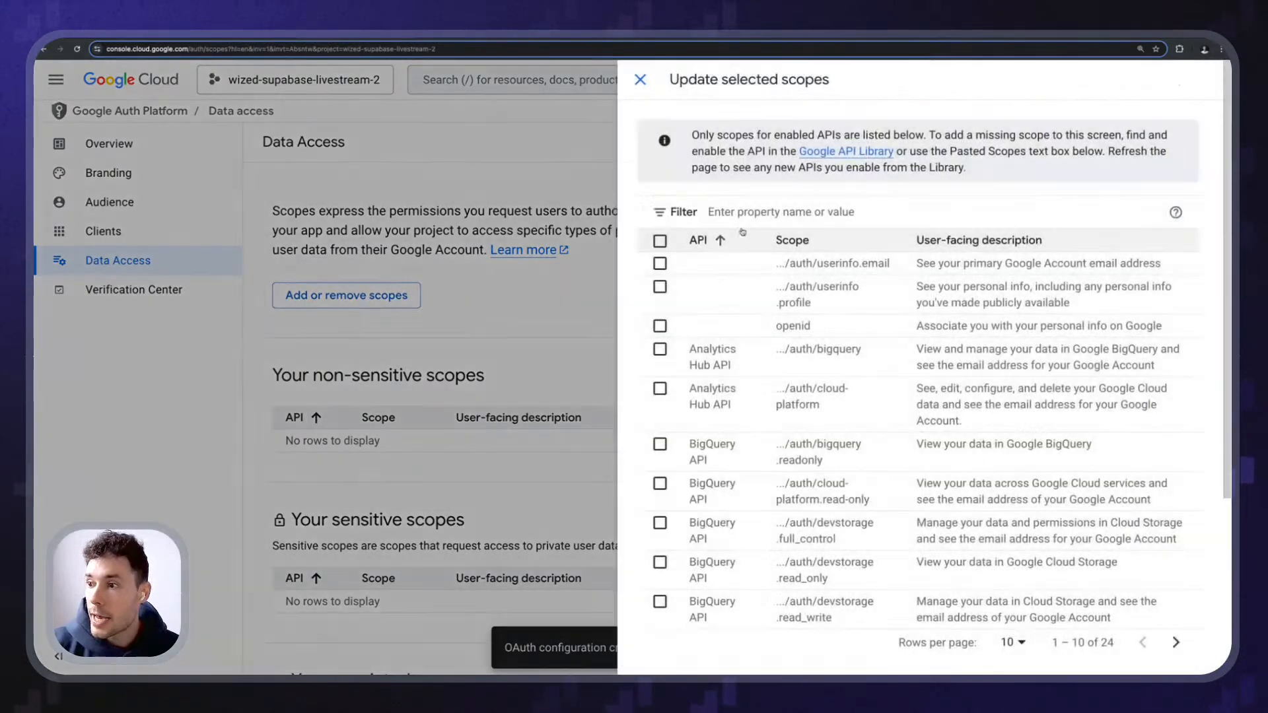
left_click(322, 37)
scroll(528, 330, "up", 3)
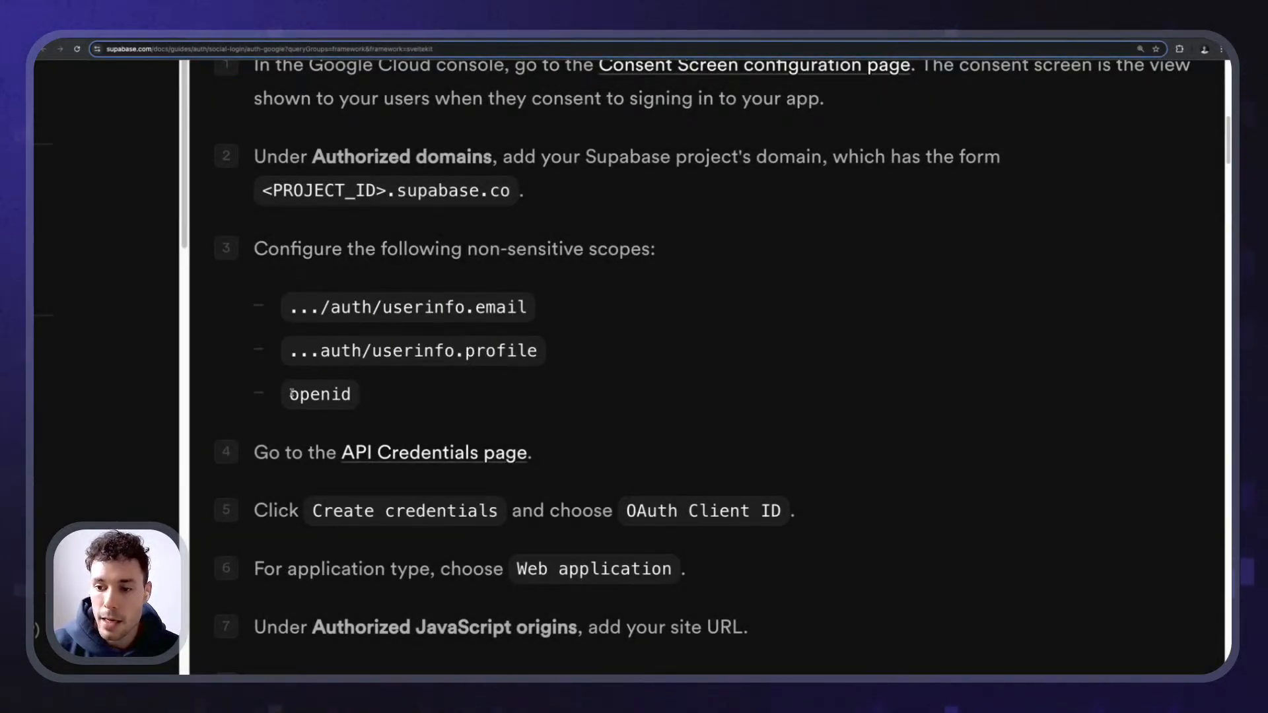
left_click_drag(291, 391, 399, 396)
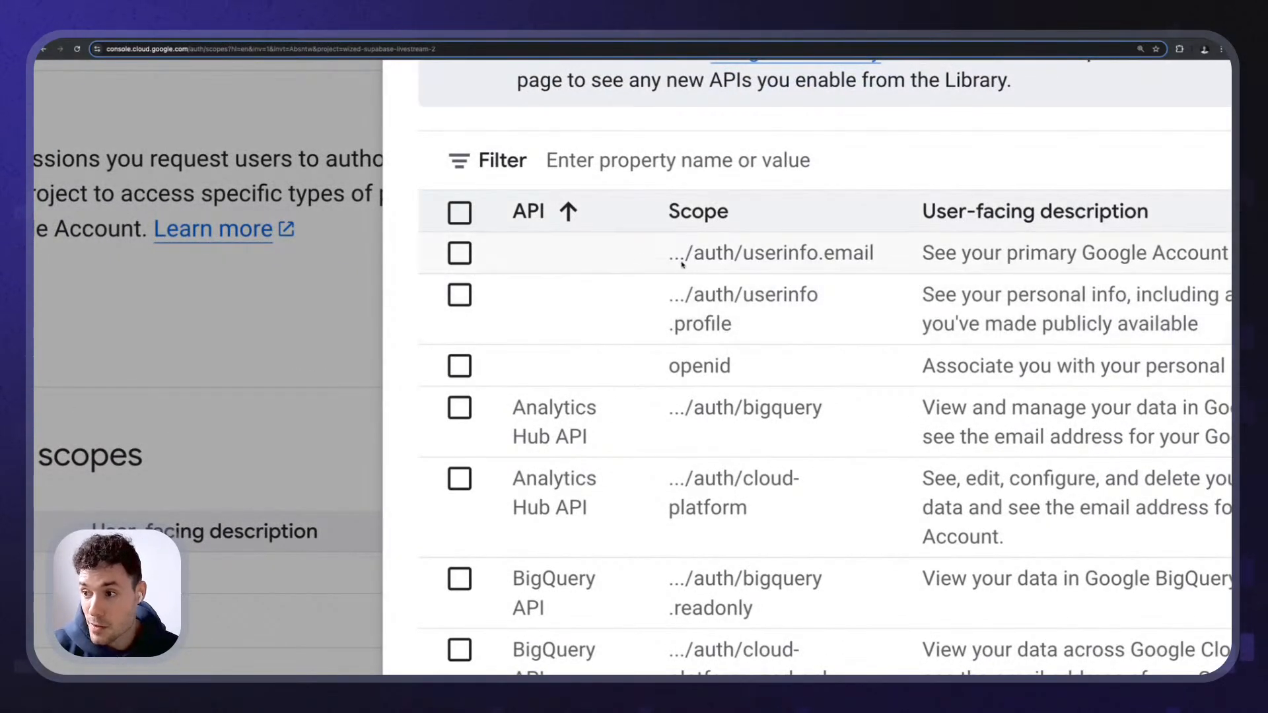
- Add the userinfo.email, userinfo.profile and openid scopes and save the Data Access changes
left_click(471, 255)
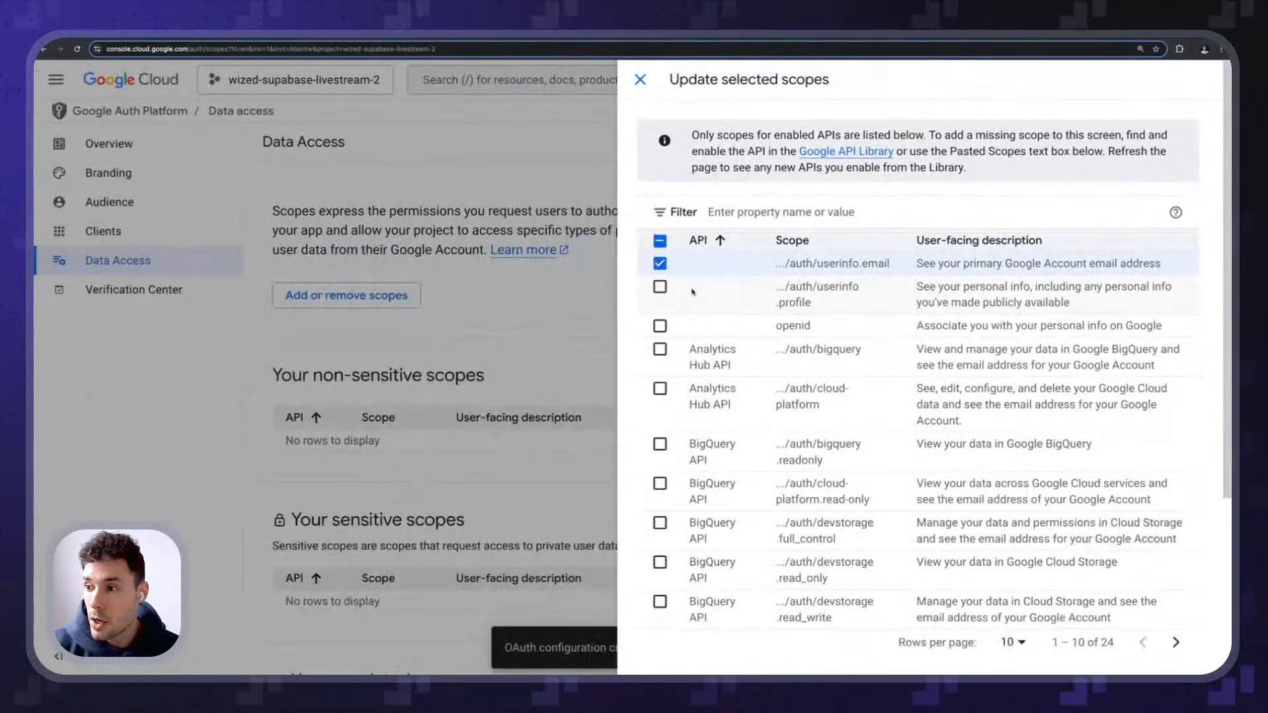
left_click(659, 286)
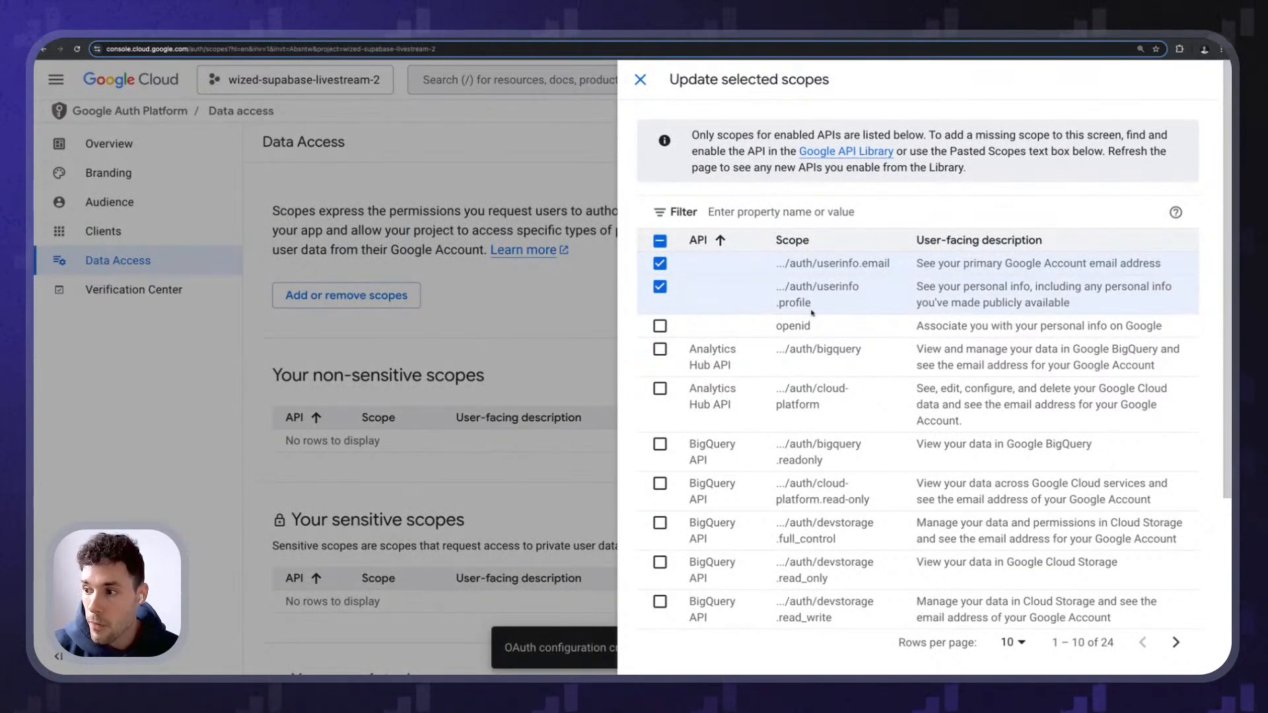
left_click(660, 326)
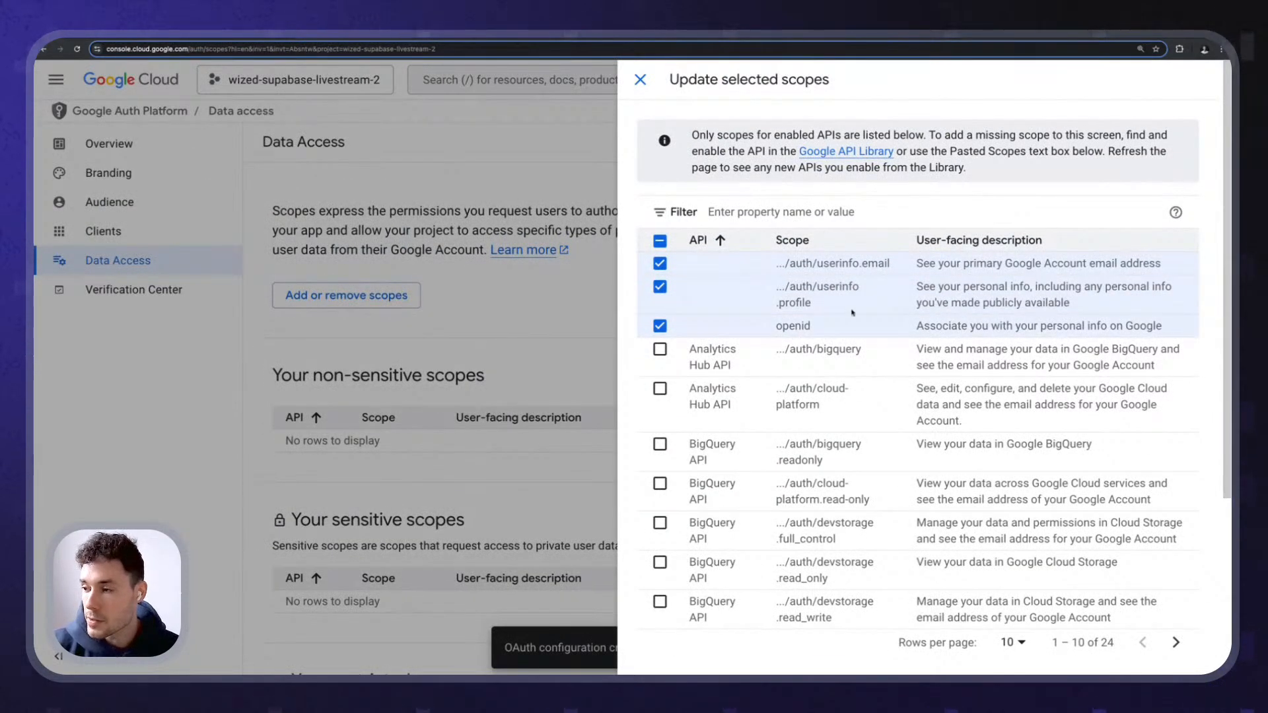
scroll(851, 313, "down", 4)
left_click(680, 661)
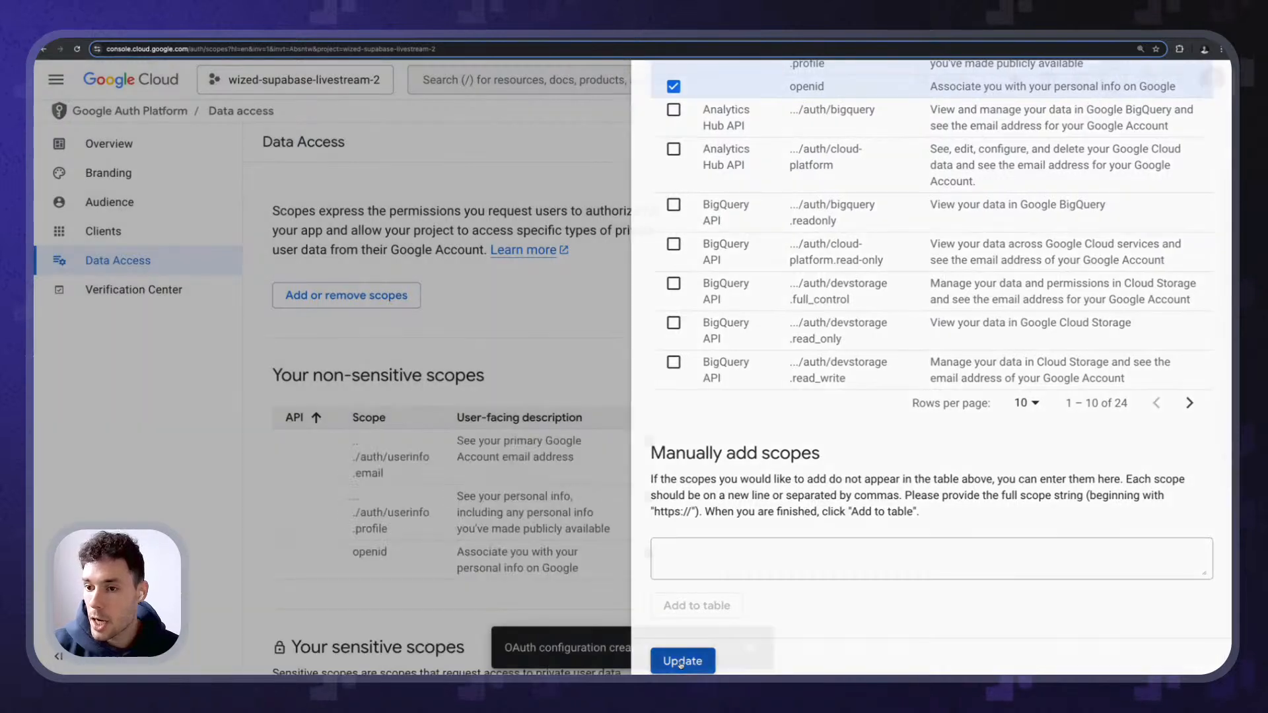
scroll(325, 482, "down", 1)
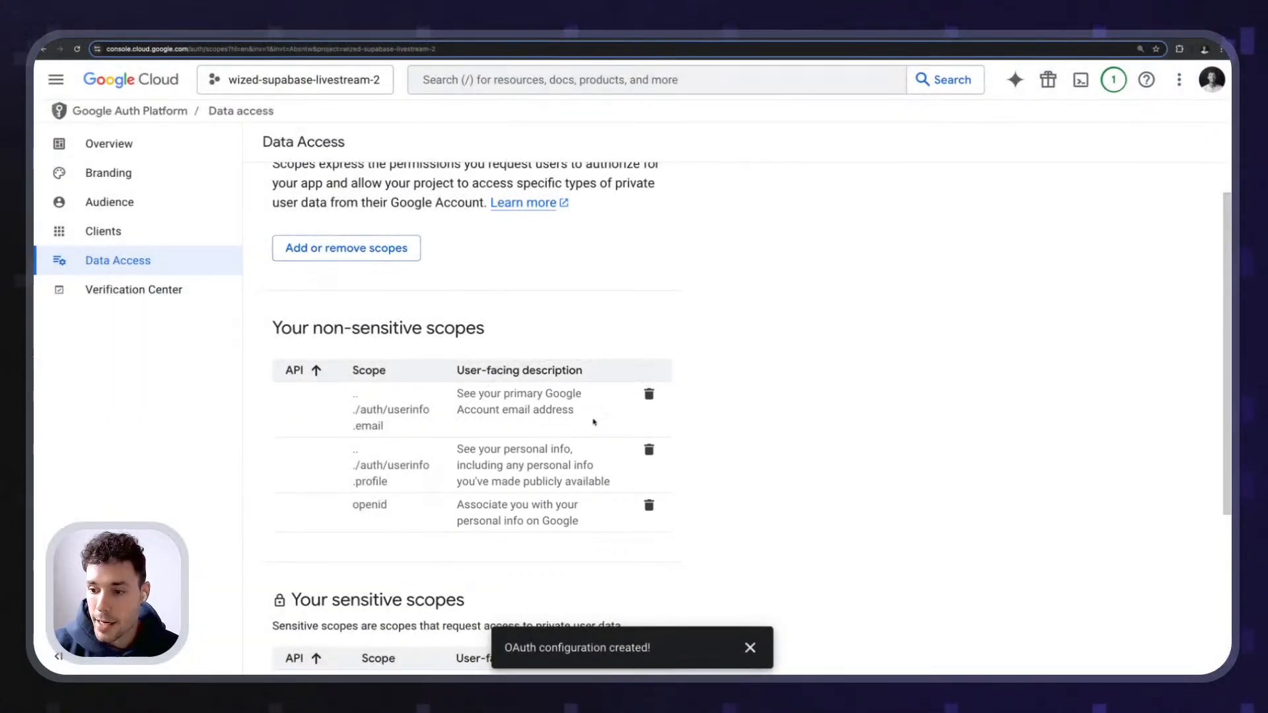
scroll(345, 502, "down", 4)
left_click(268, 646)
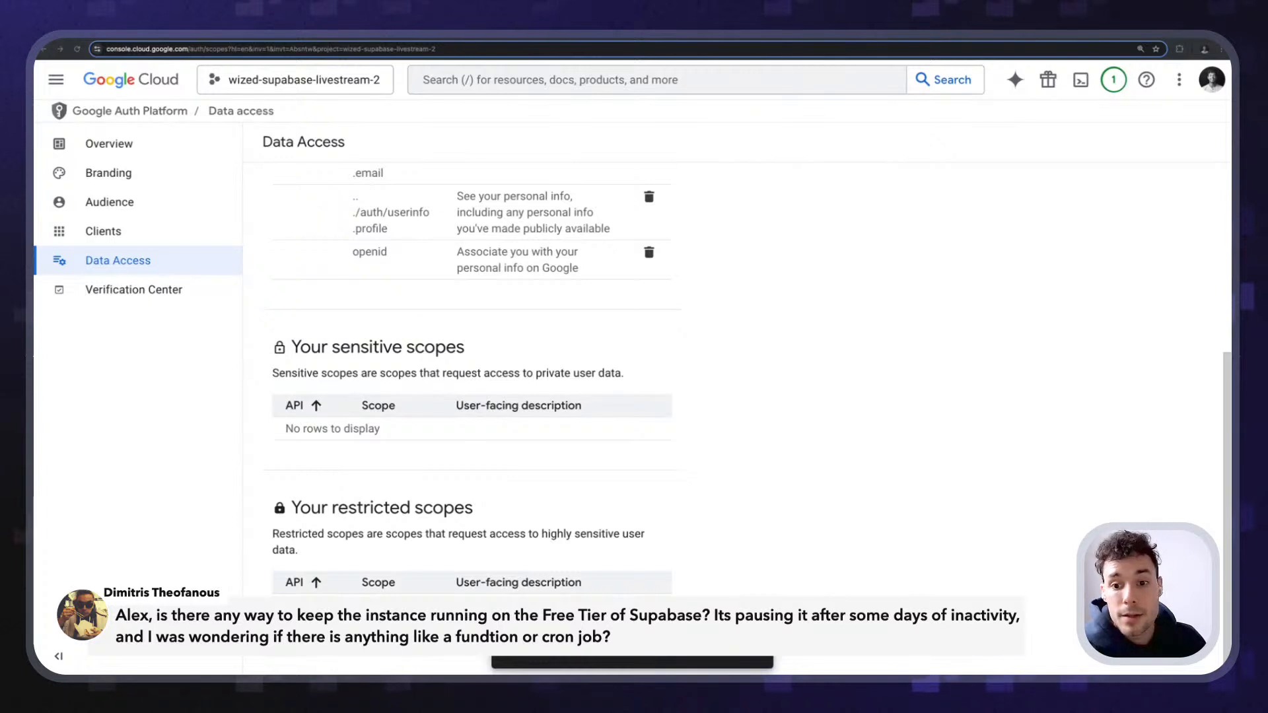
- Return to the Supabase dashboard and close the Google provider settings panel
key("ctrl+shift+Tab")
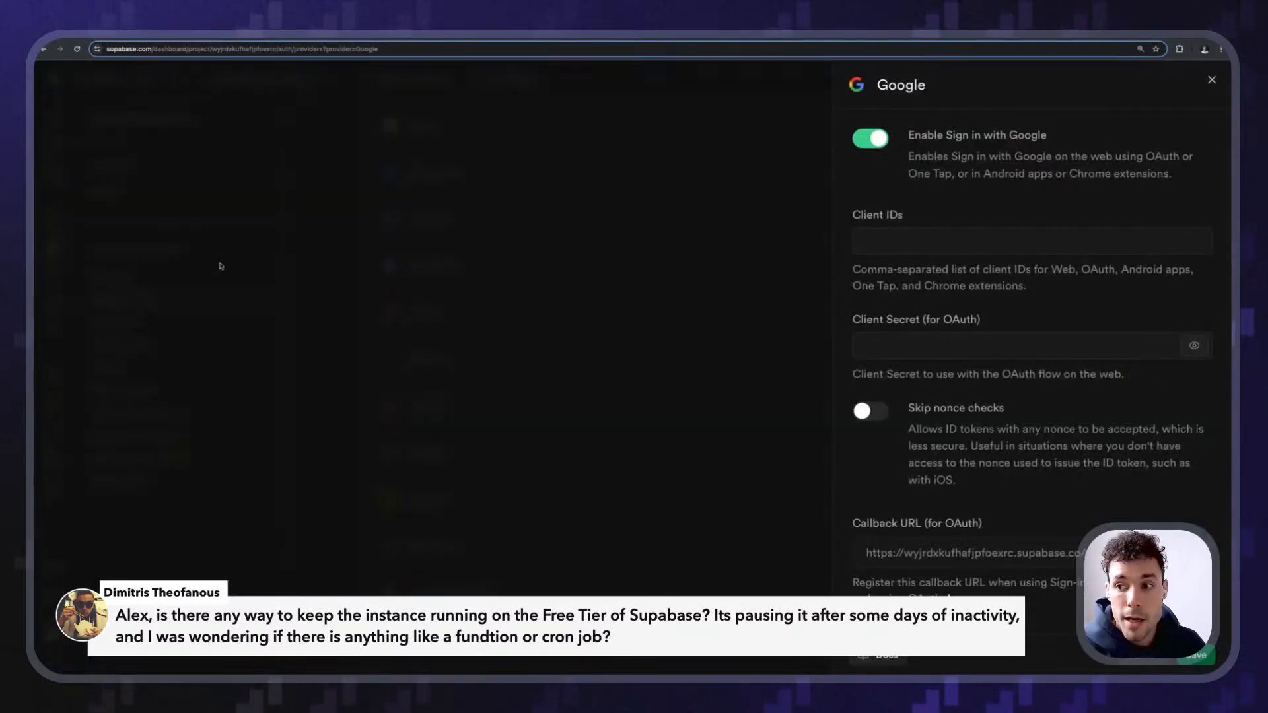
left_click(443, 228)
mouse_move(123, 300)
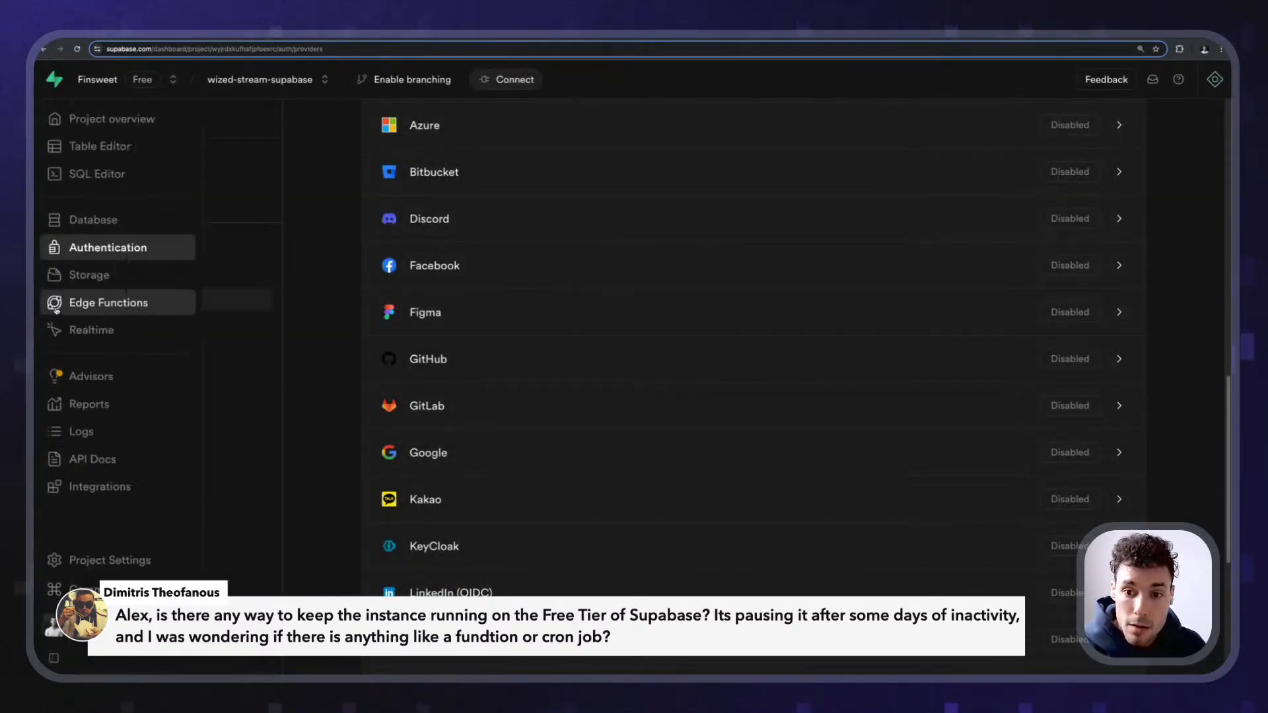
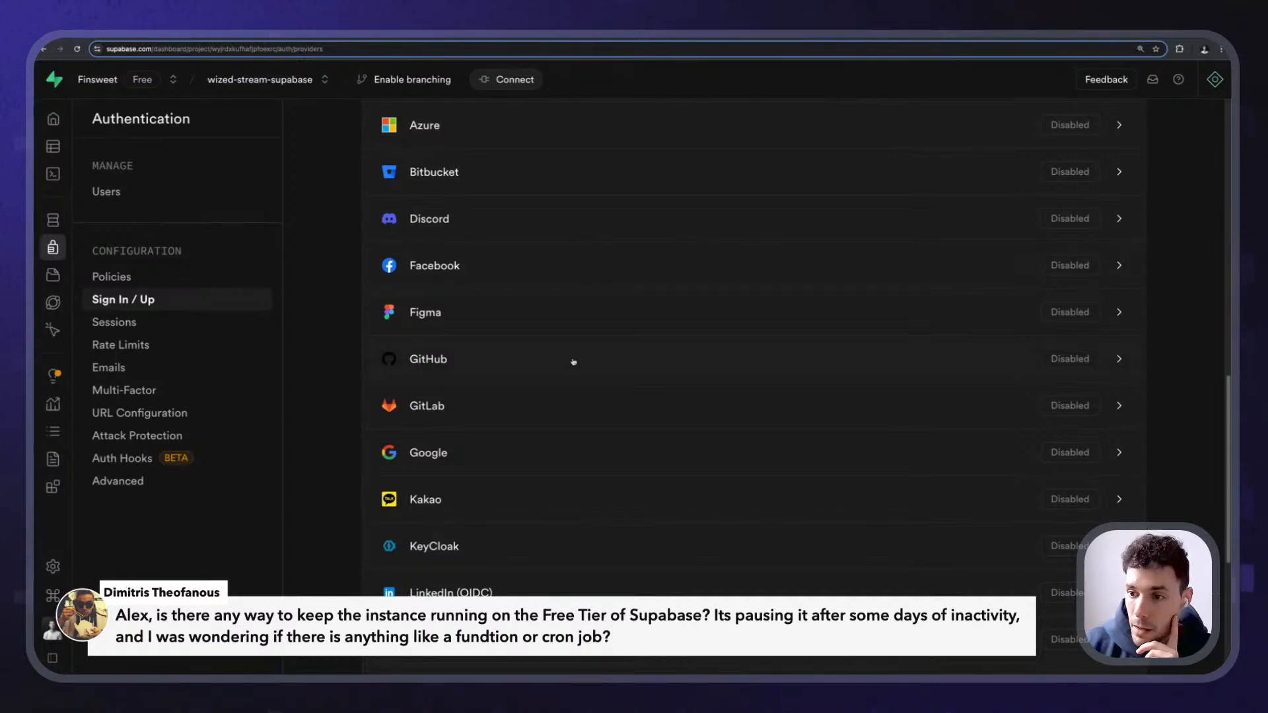
- Open Supabase's Google provider settings, check the guide's OAuth Client ID step, then go to Audience
scroll(573, 362, "up", 2)
scroll(546, 418, "down", 1)
left_click(507, 482)
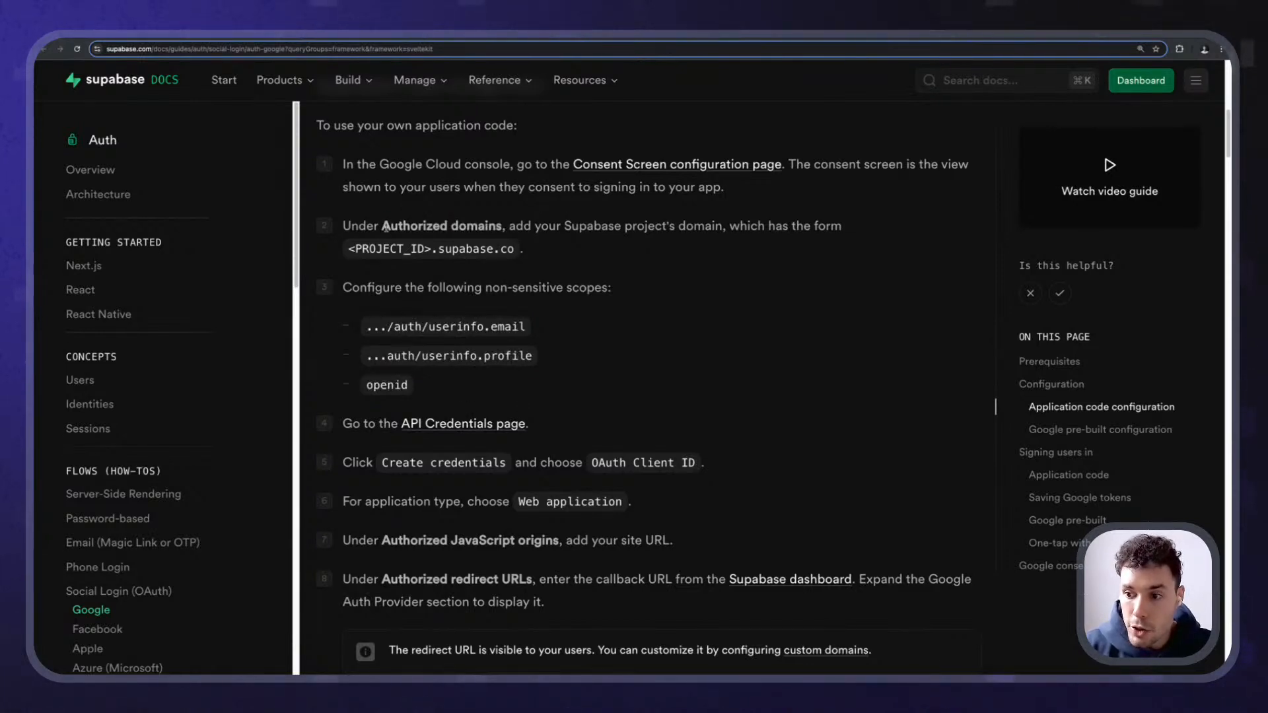
left_click_drag(591, 465, 697, 468)
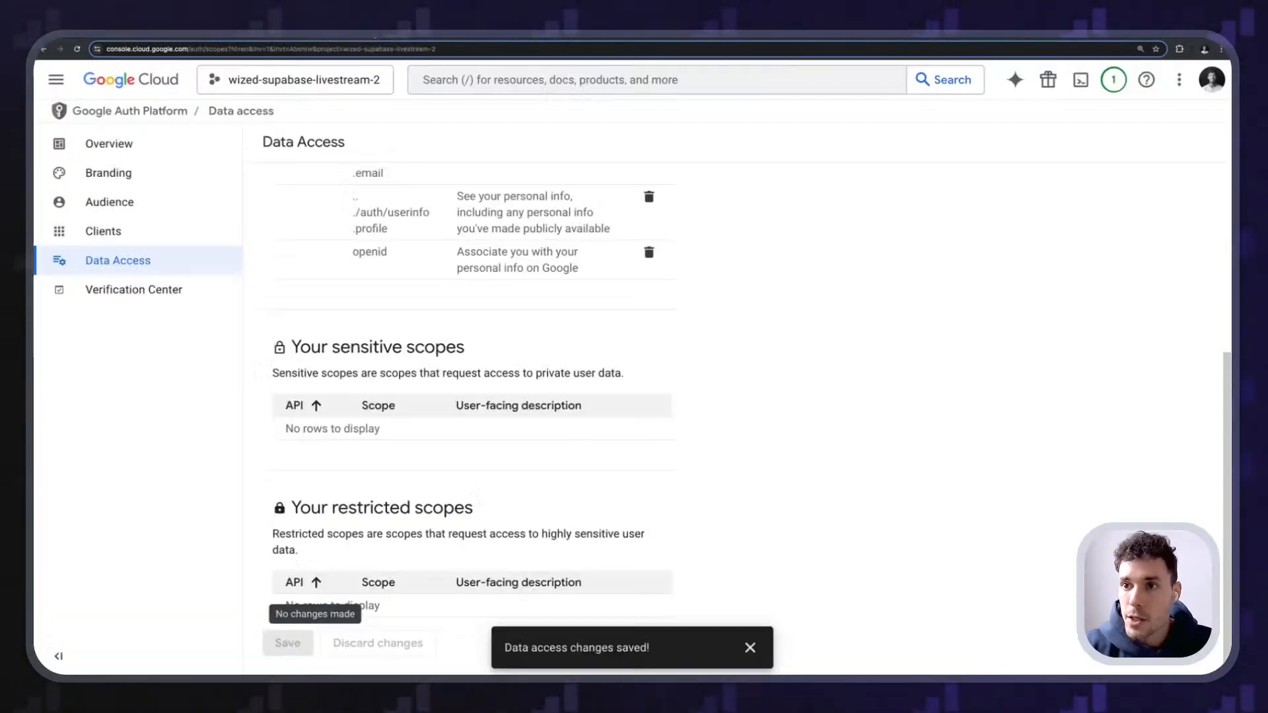
left_click(127, 204)
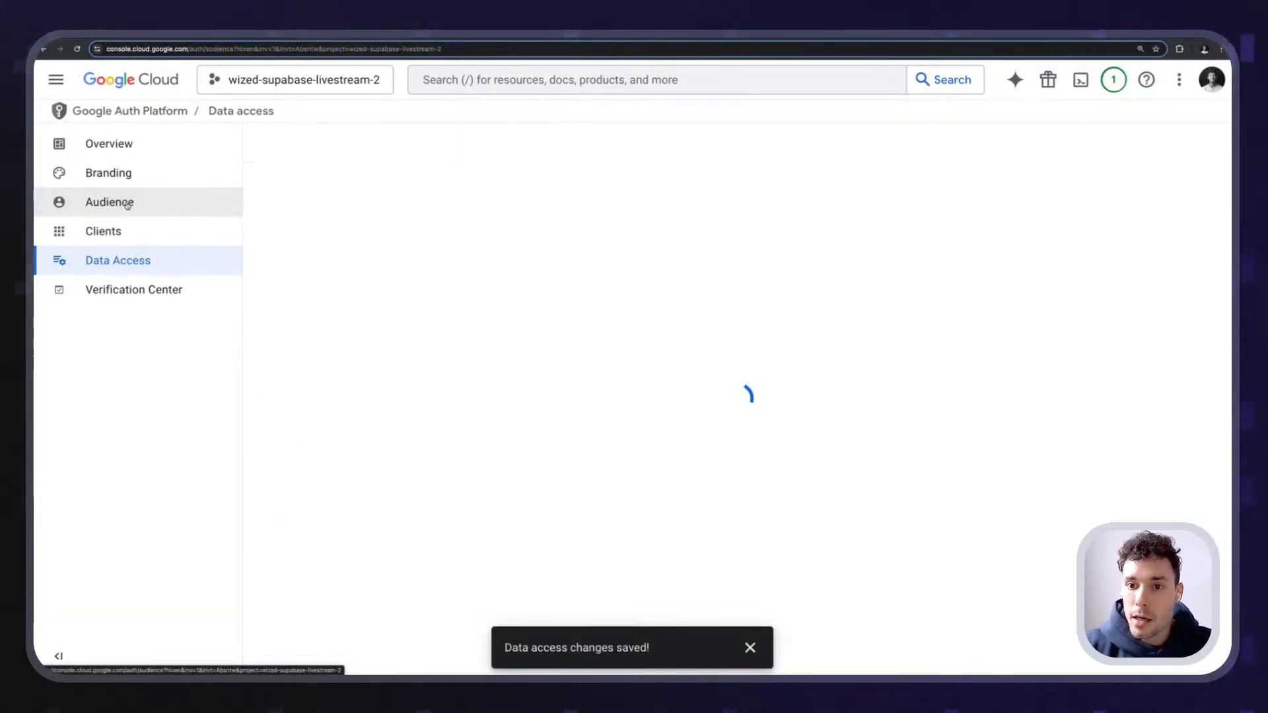
- Review the Audience page and its Testing publishing status
scroll(447, 314, "down", 2)
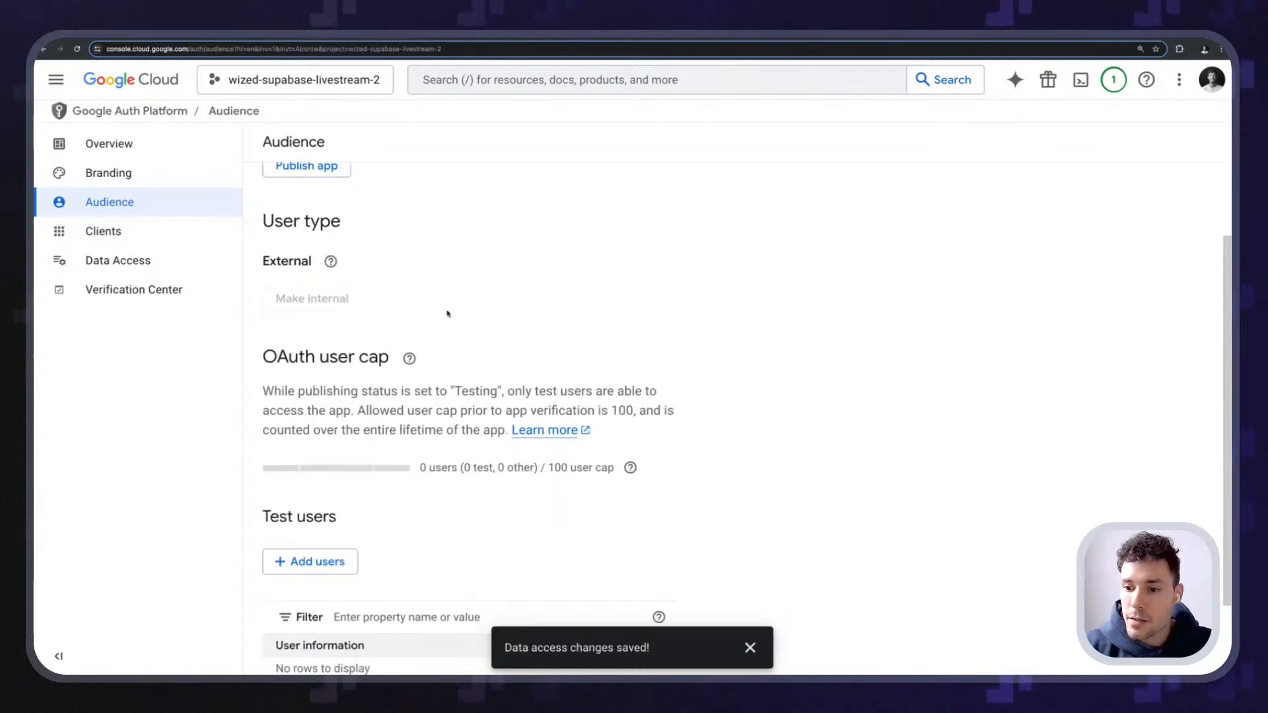
scroll(448, 314, "down", 2)
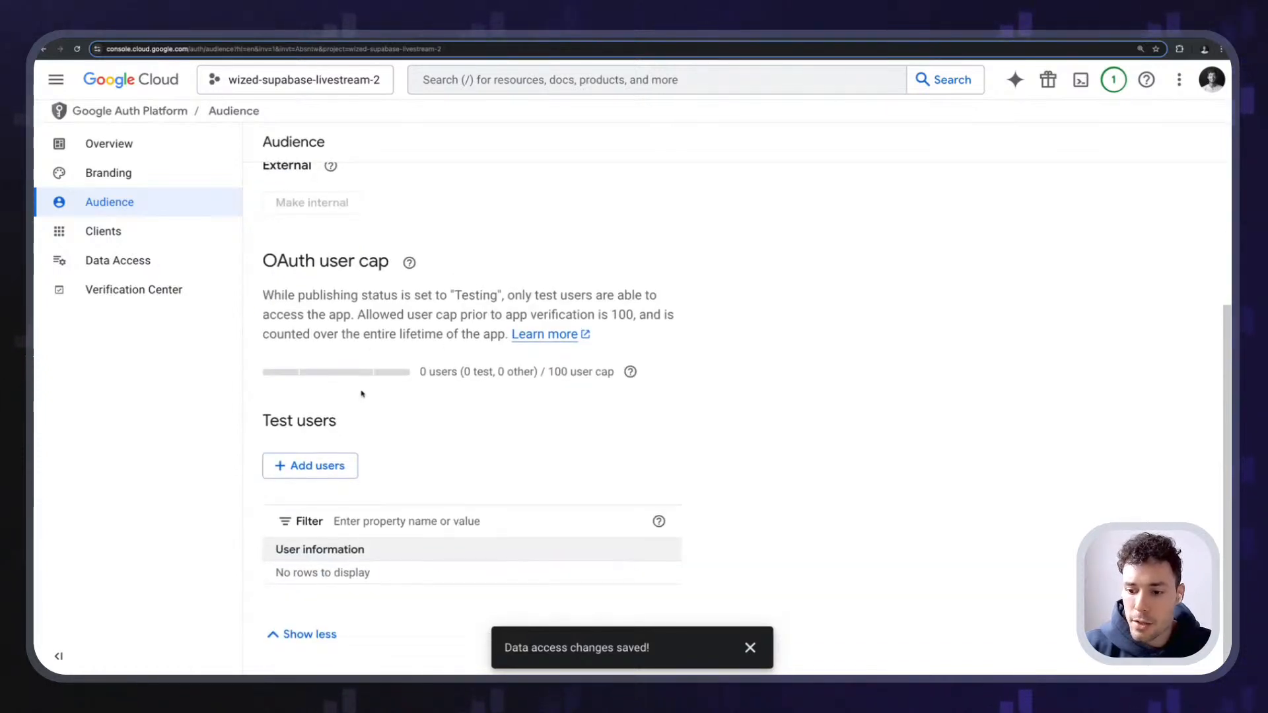
scroll(362, 394, "up", 4)
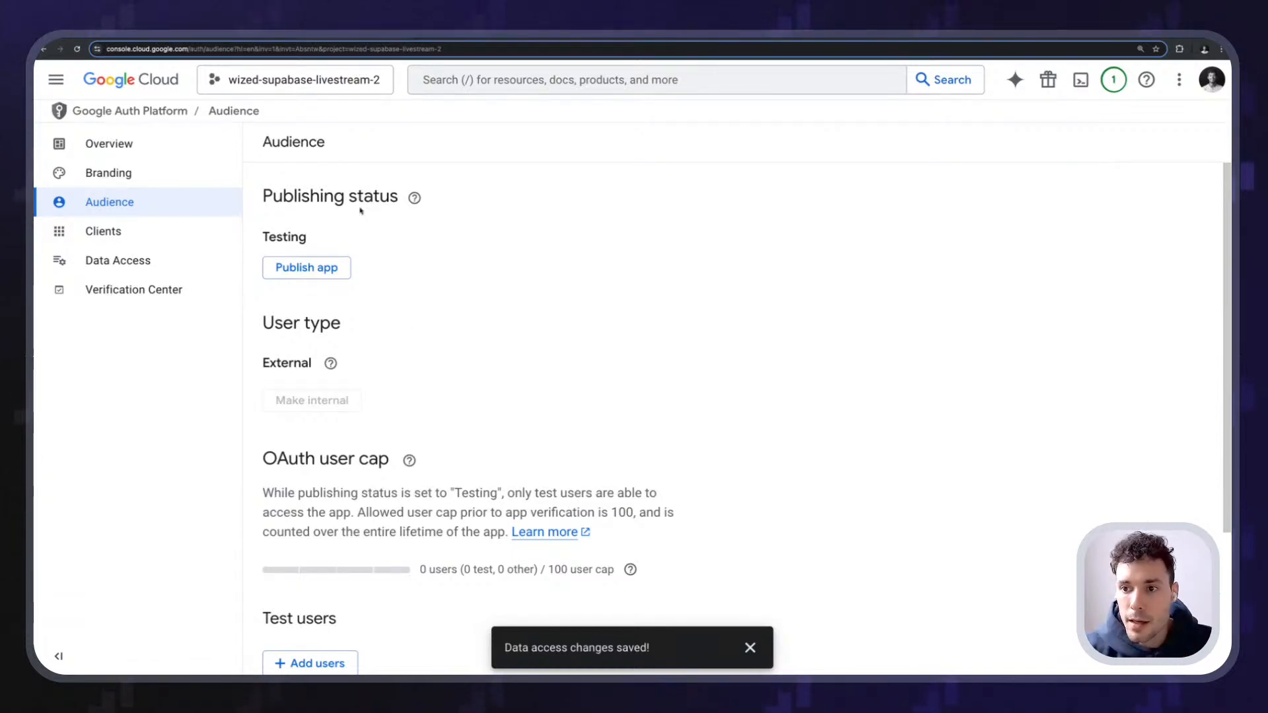
double_click(288, 237)
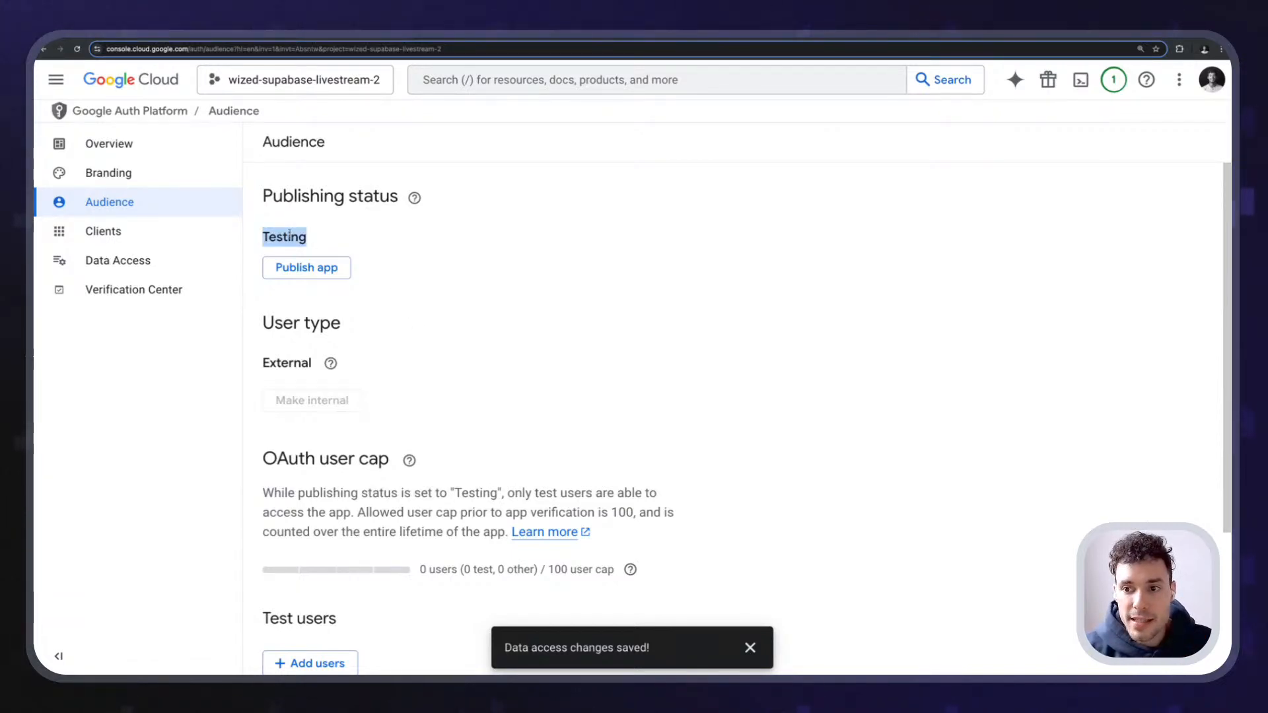
left_click(266, 229)
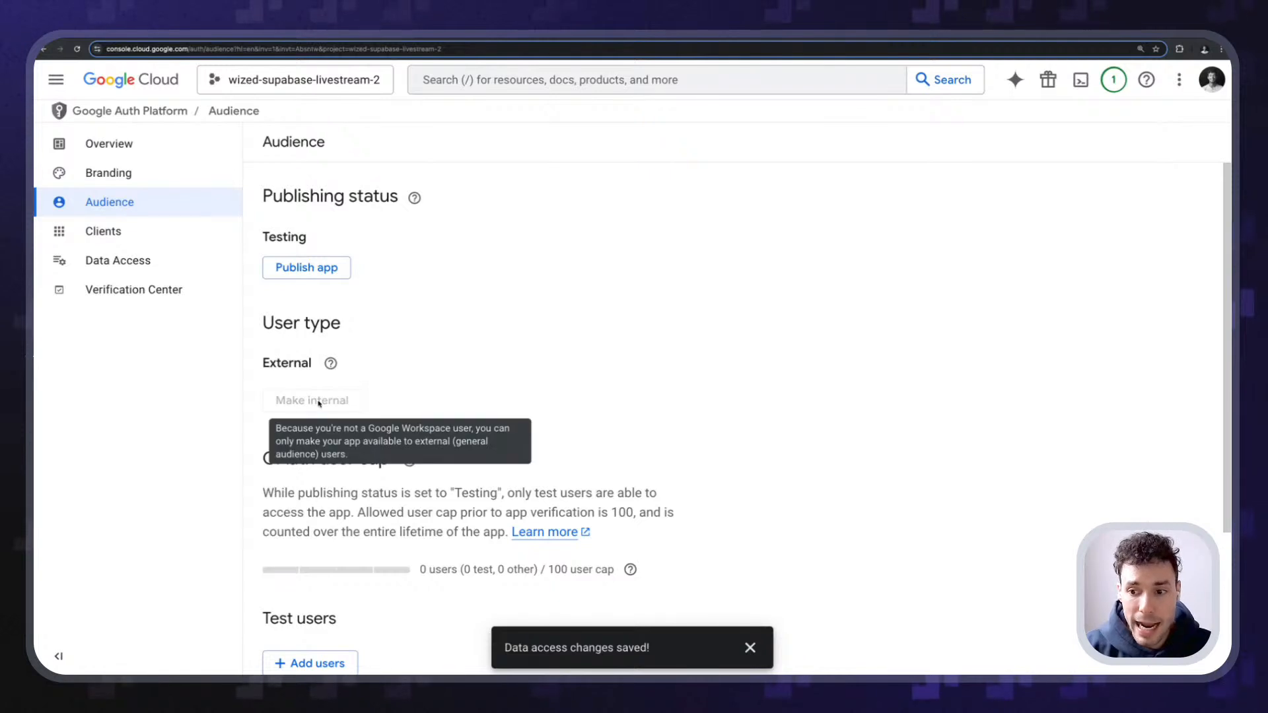
scroll(370, 356, "down", 3)
- Add your own Google account e-mail as a test user and save it
mouse_move(406, 386)
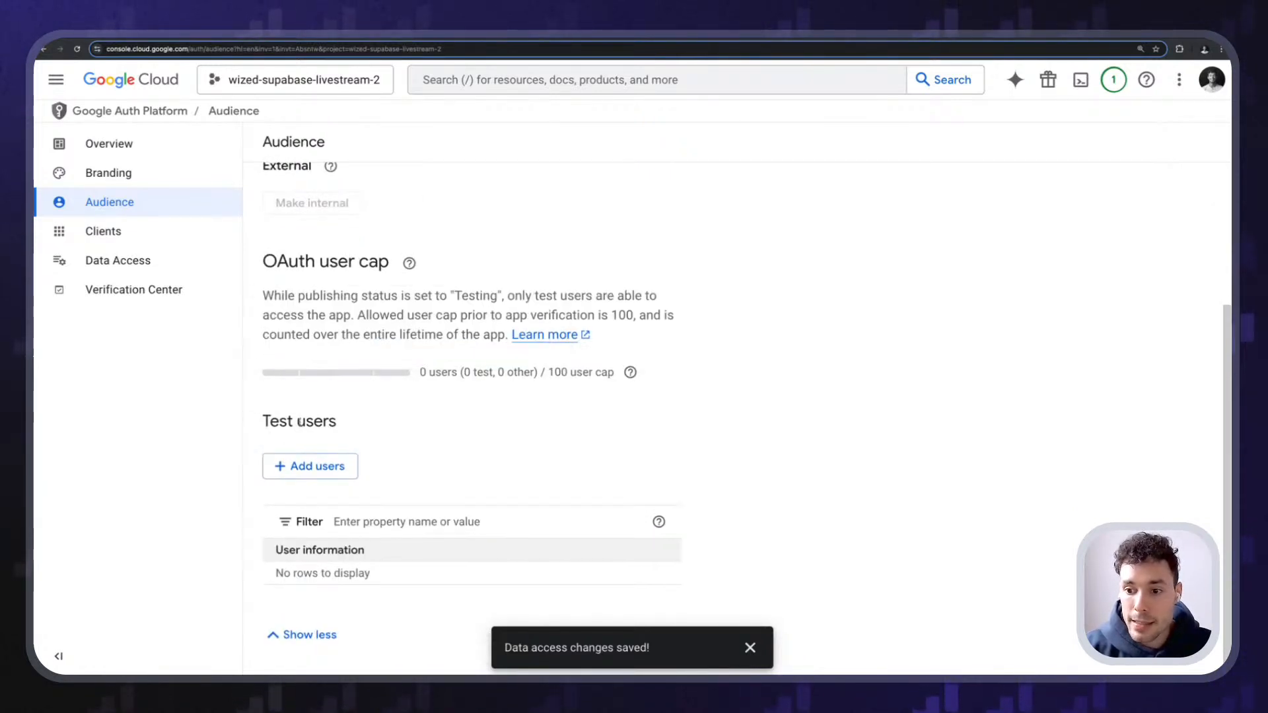
left_click(321, 473)
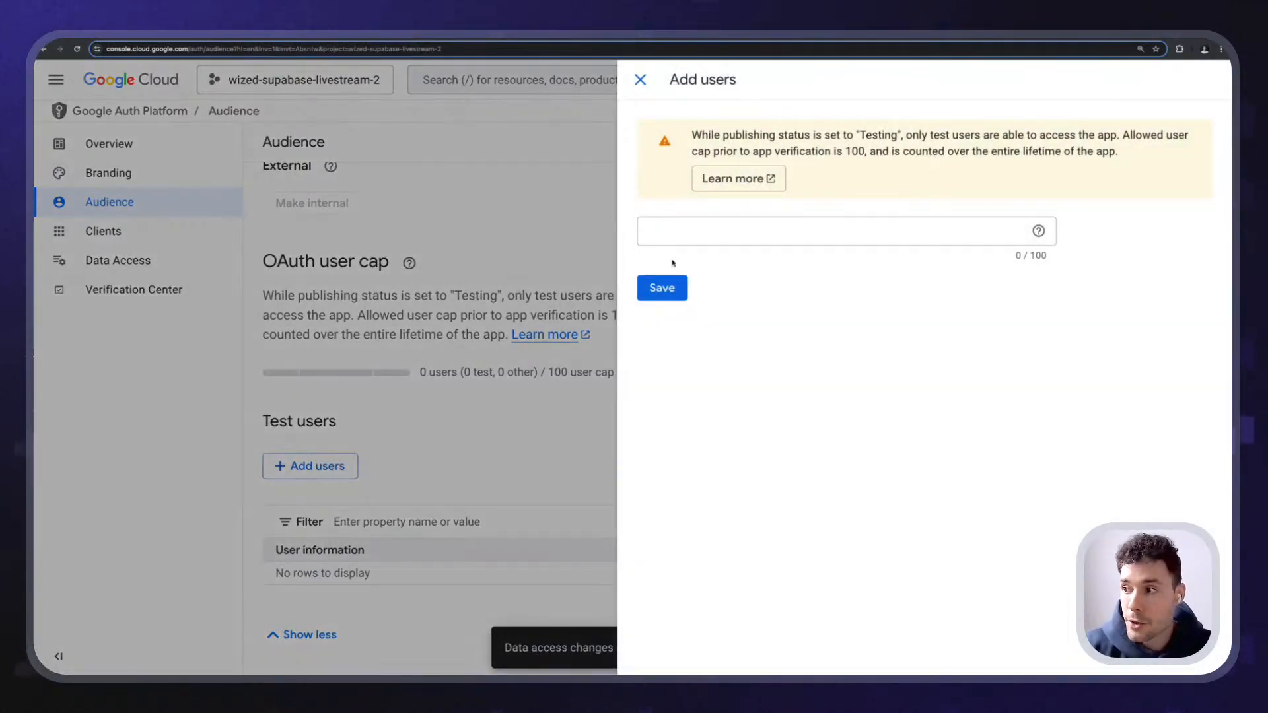
left_click(700, 228)
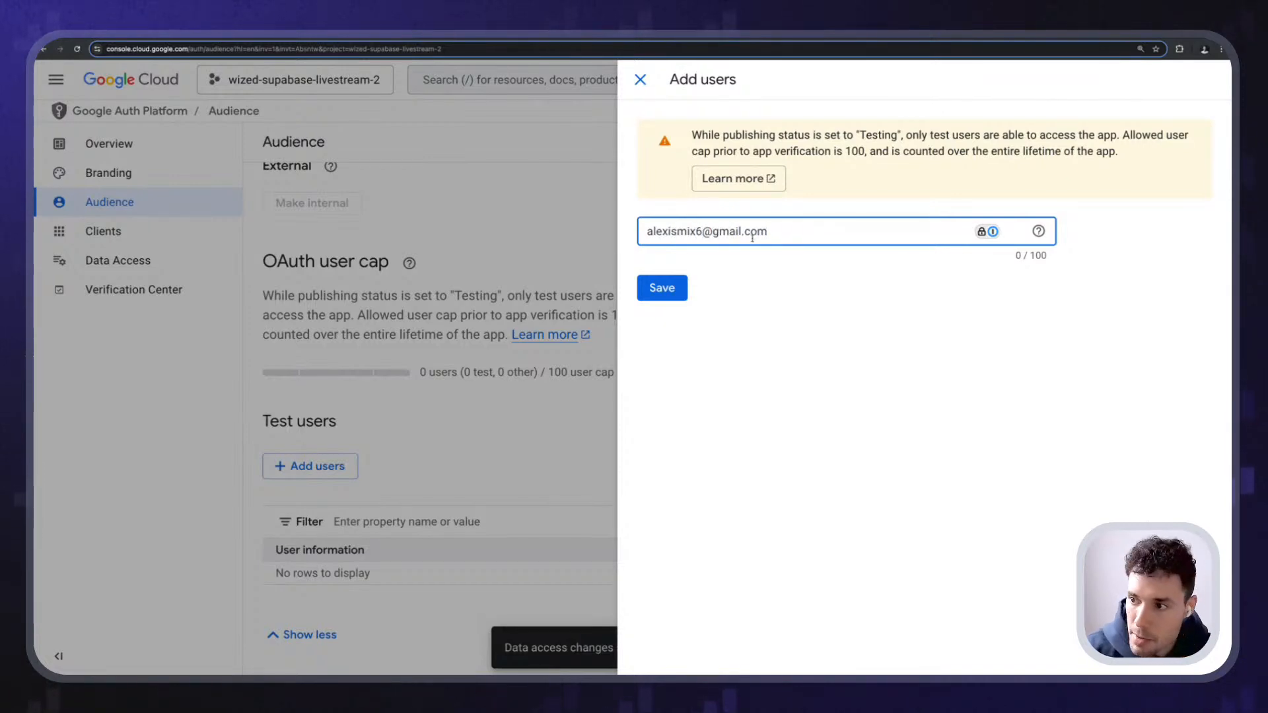
key("Return")
left_click(674, 285)
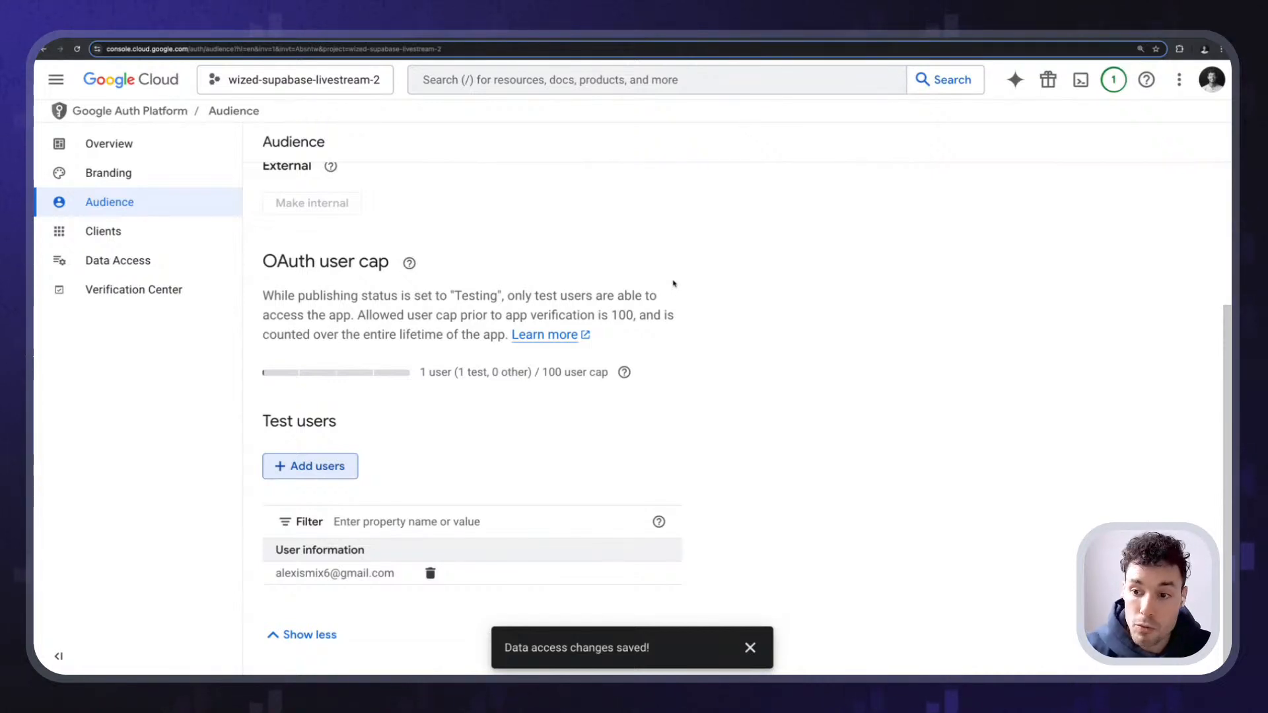
scroll(315, 532, "up", 3)
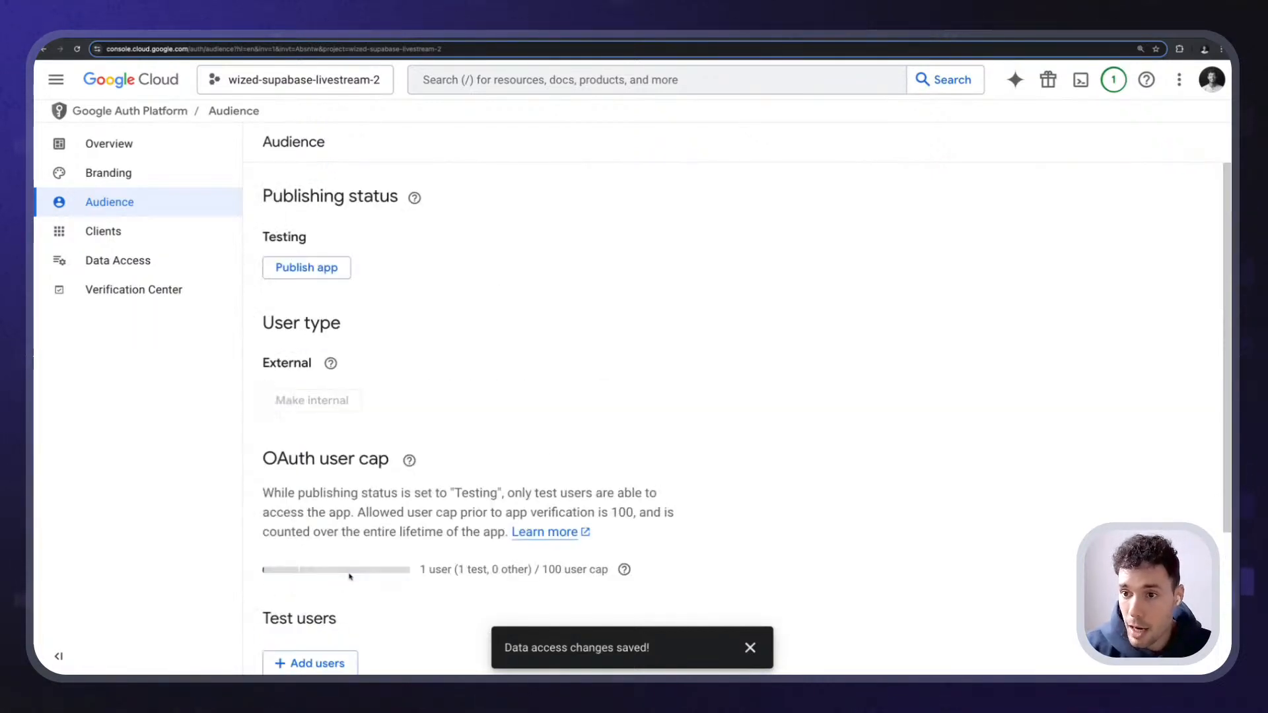
- Open the Branding settings and look over the app home page and policy link fields
left_click(147, 172)
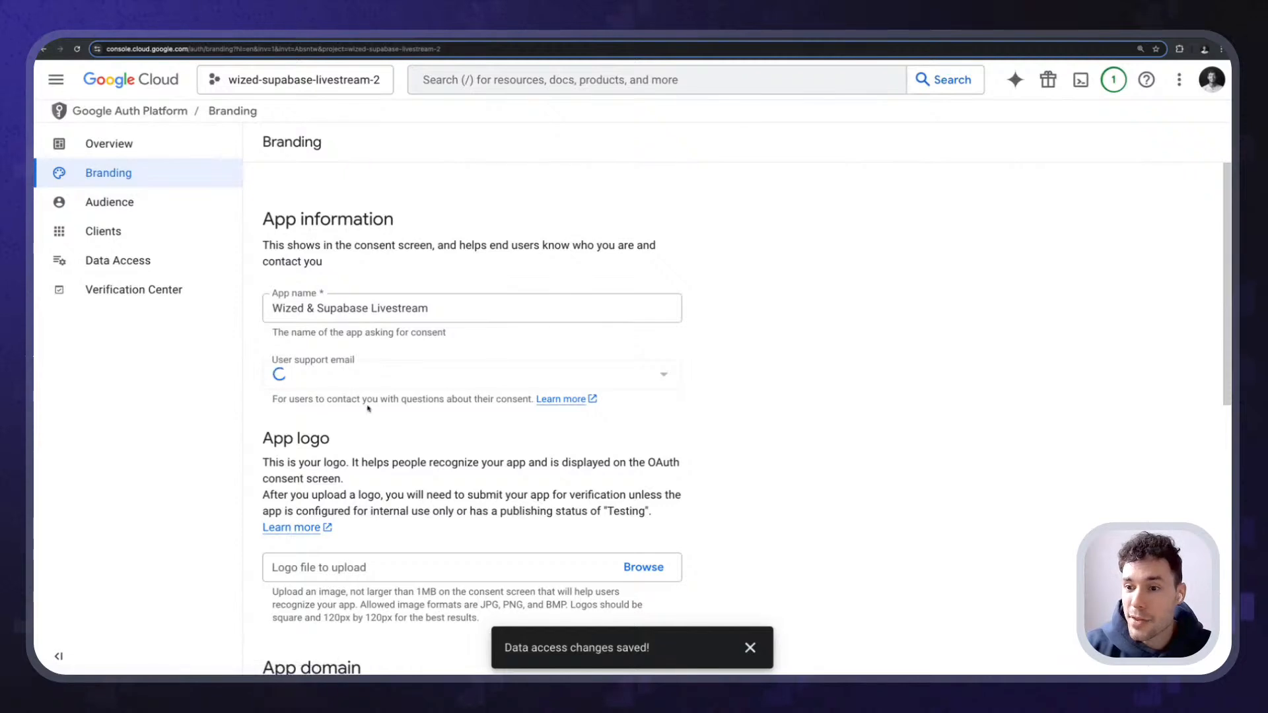
scroll(413, 275, "down", 3)
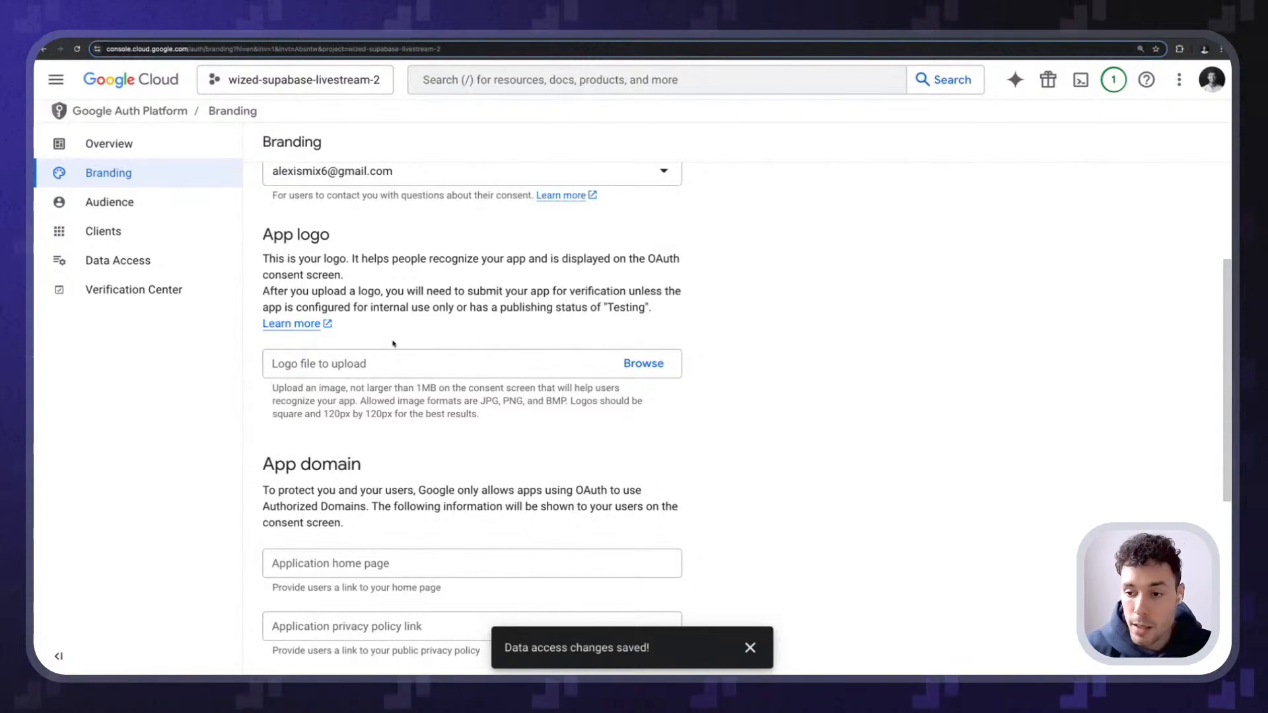
scroll(391, 338, "down", 3)
scroll(388, 334, "up", 1)
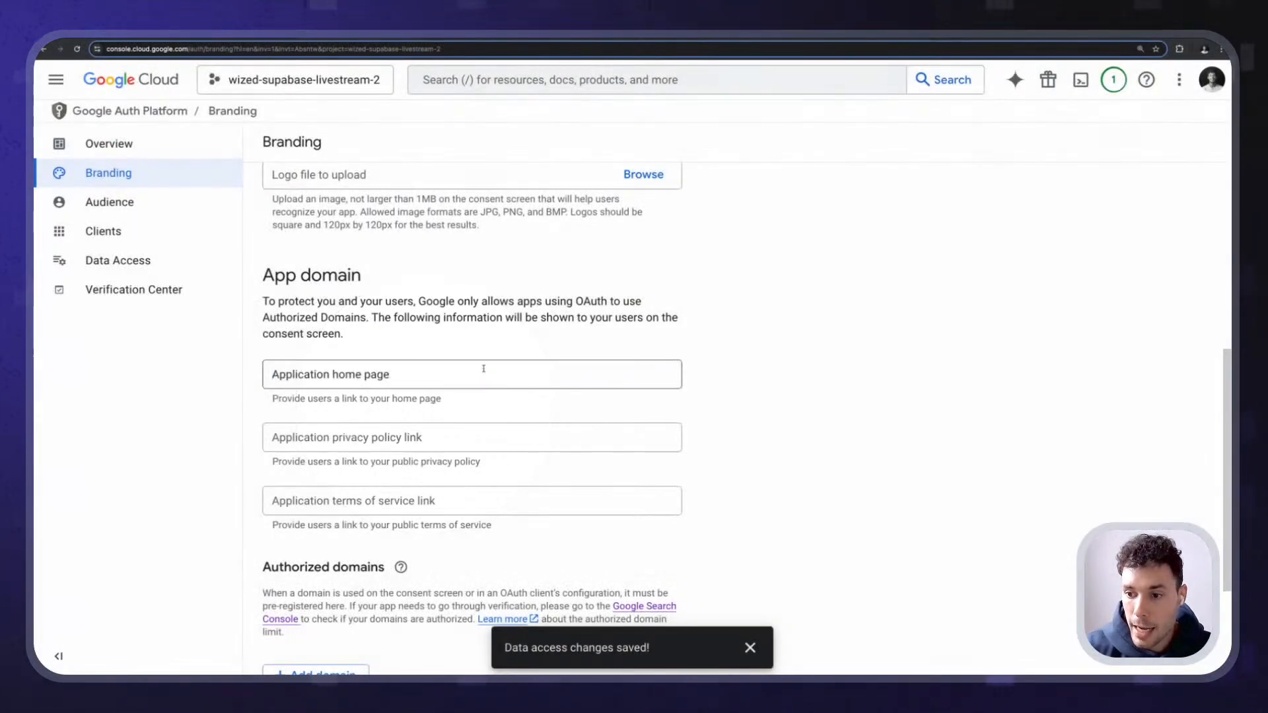
left_click(482, 372)
left_click(416, 410)
left_click(465, 434)
left_click(470, 457)
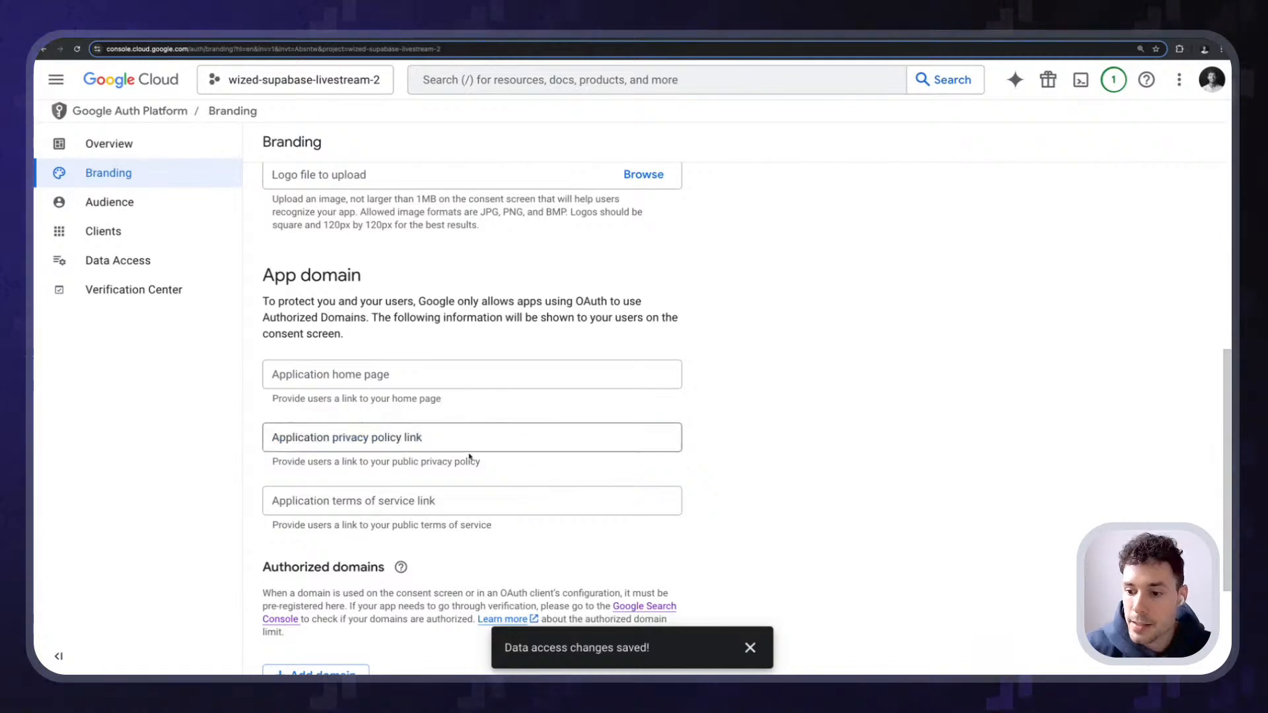
scroll(468, 411, "down", 3)
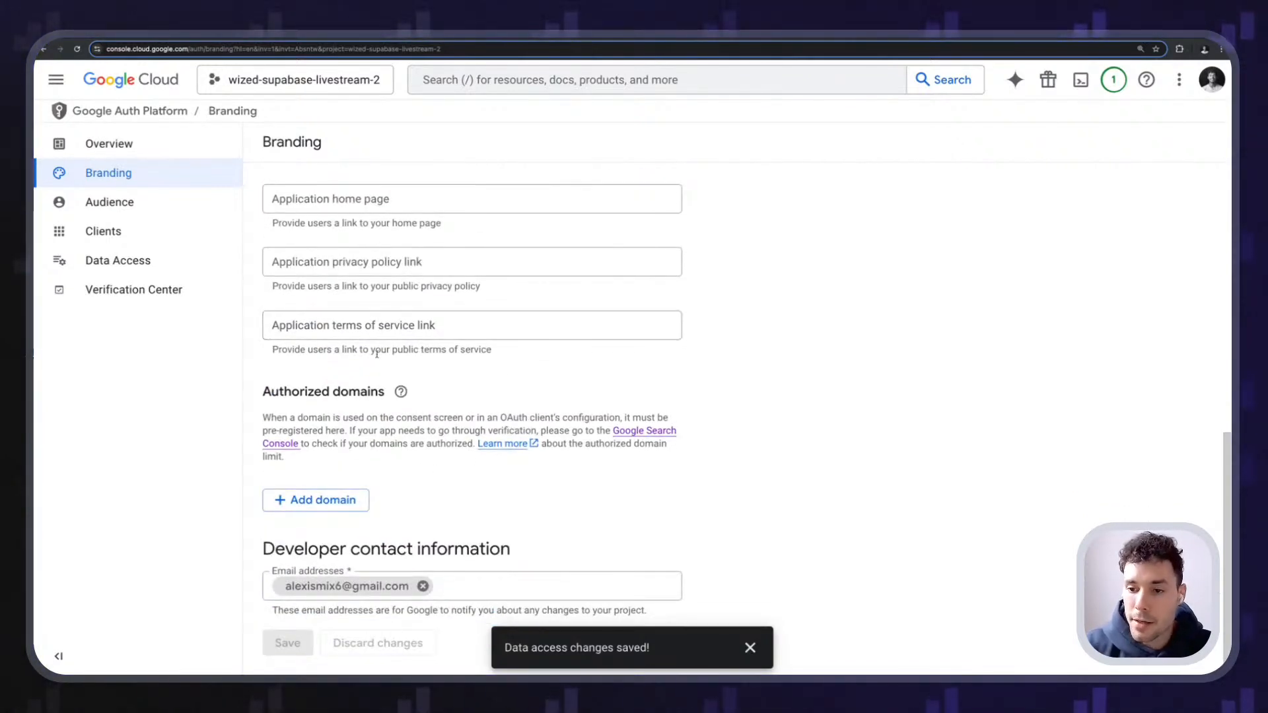
scroll(381, 455, "up", 5)
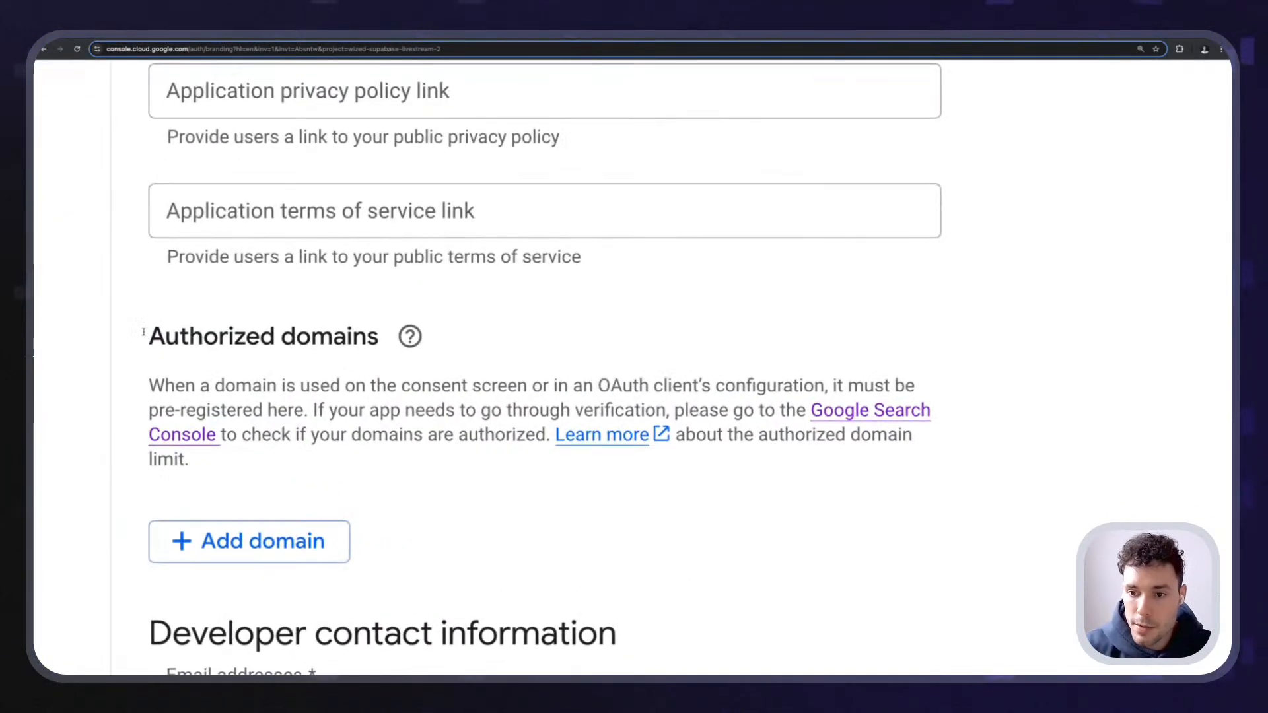
- Read the Authorized domains explanation, then add an empty authorized domain entry
left_click_drag(142, 334, 345, 356)
left_click(285, 346)
left_click_drag(133, 334, 229, 337)
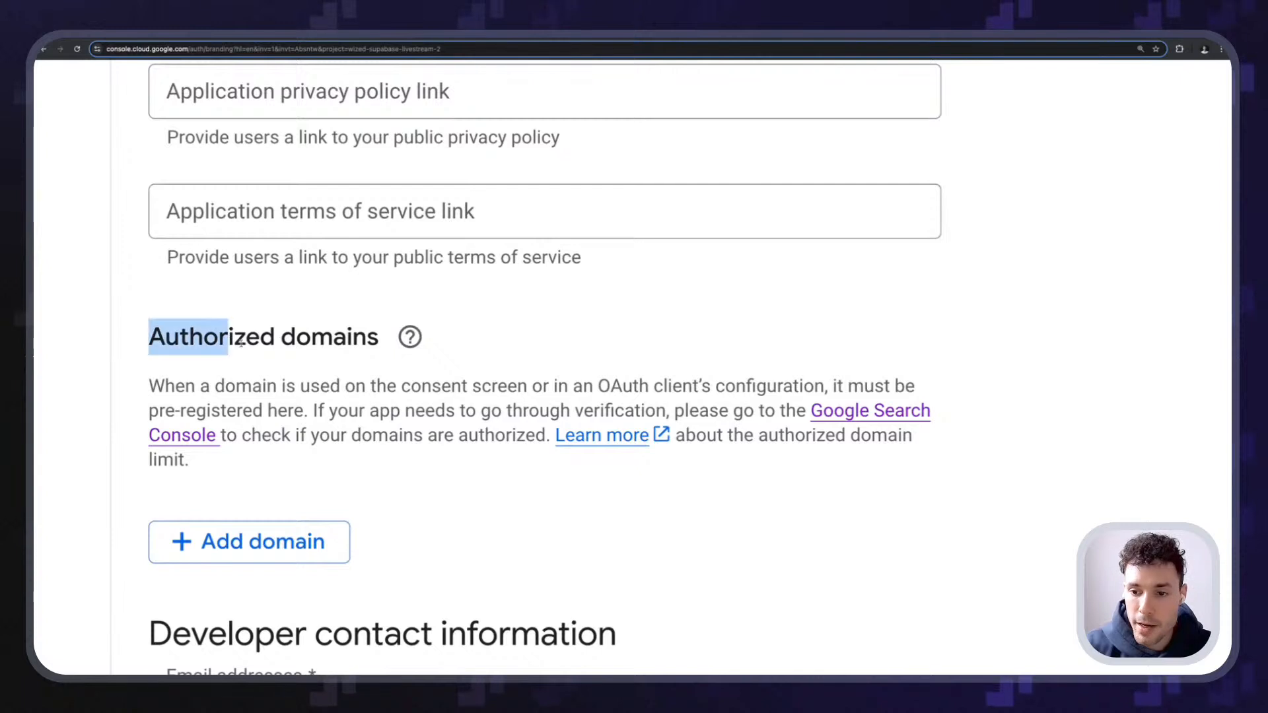
left_click_drag(146, 386, 368, 388)
left_click_drag(472, 387, 815, 387)
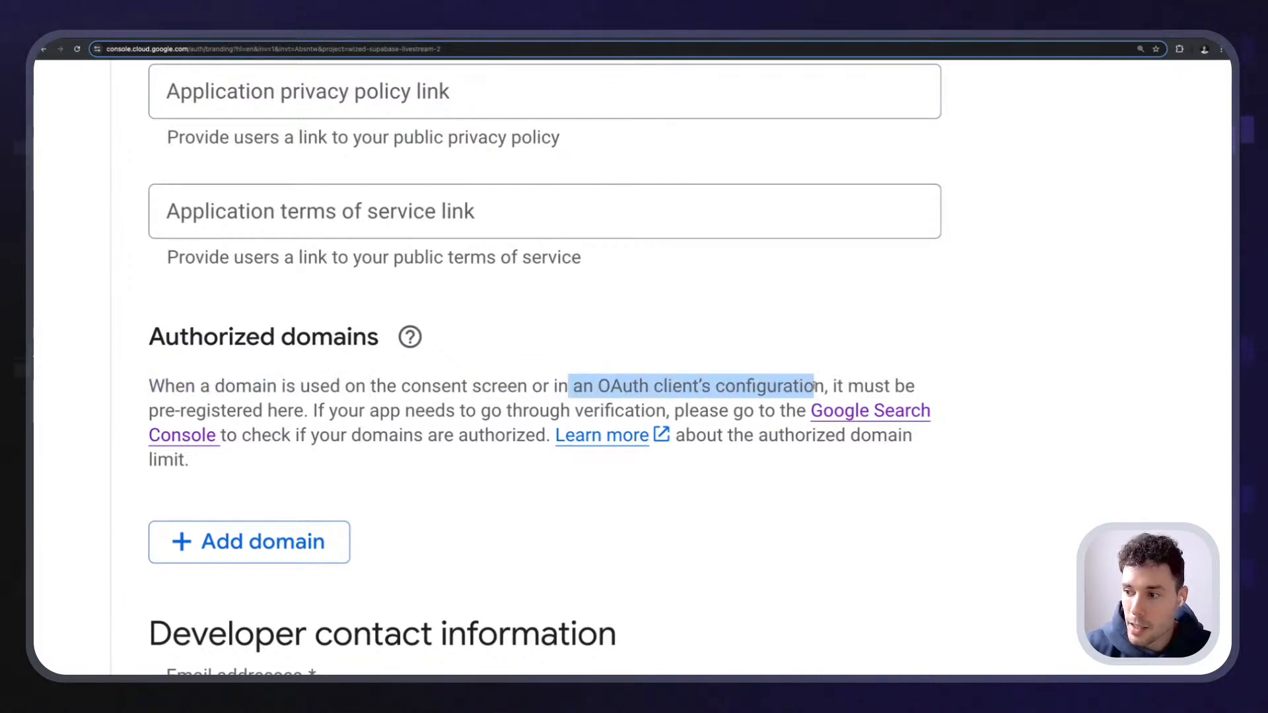
left_click(819, 387)
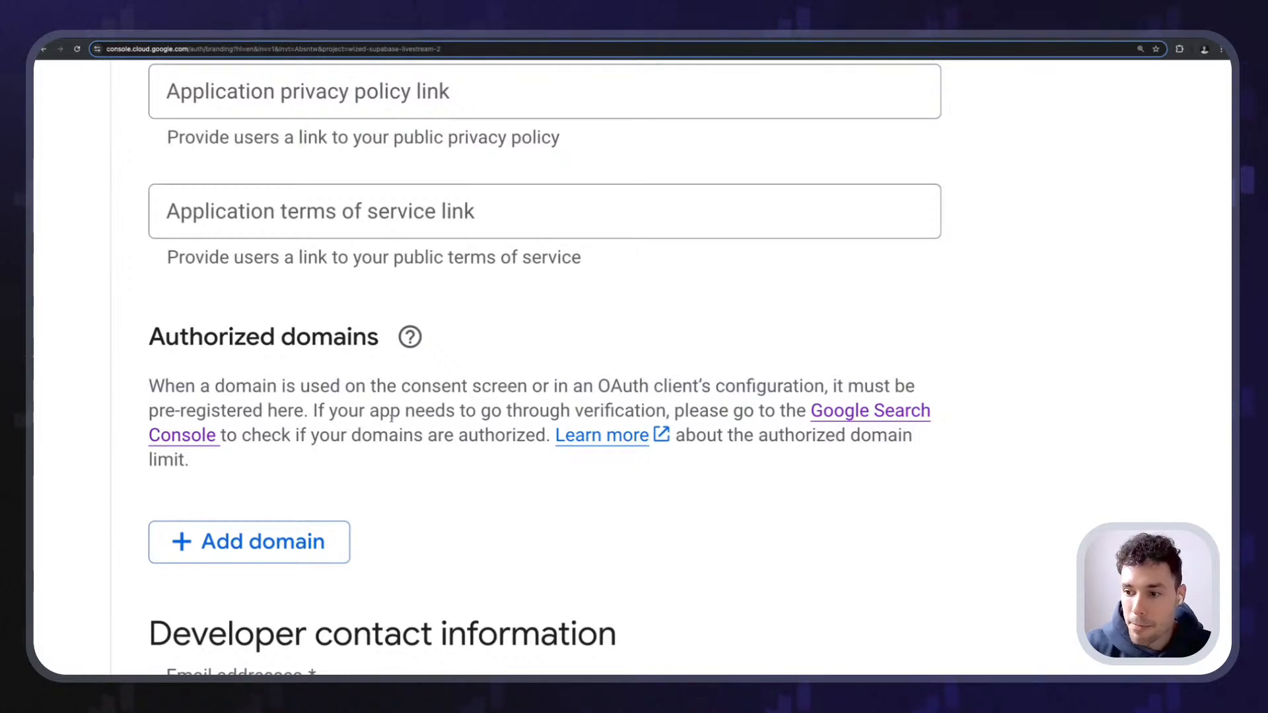
left_click_drag(392, 416, 510, 413)
left_click_drag(600, 411, 627, 410)
left_click(819, 411)
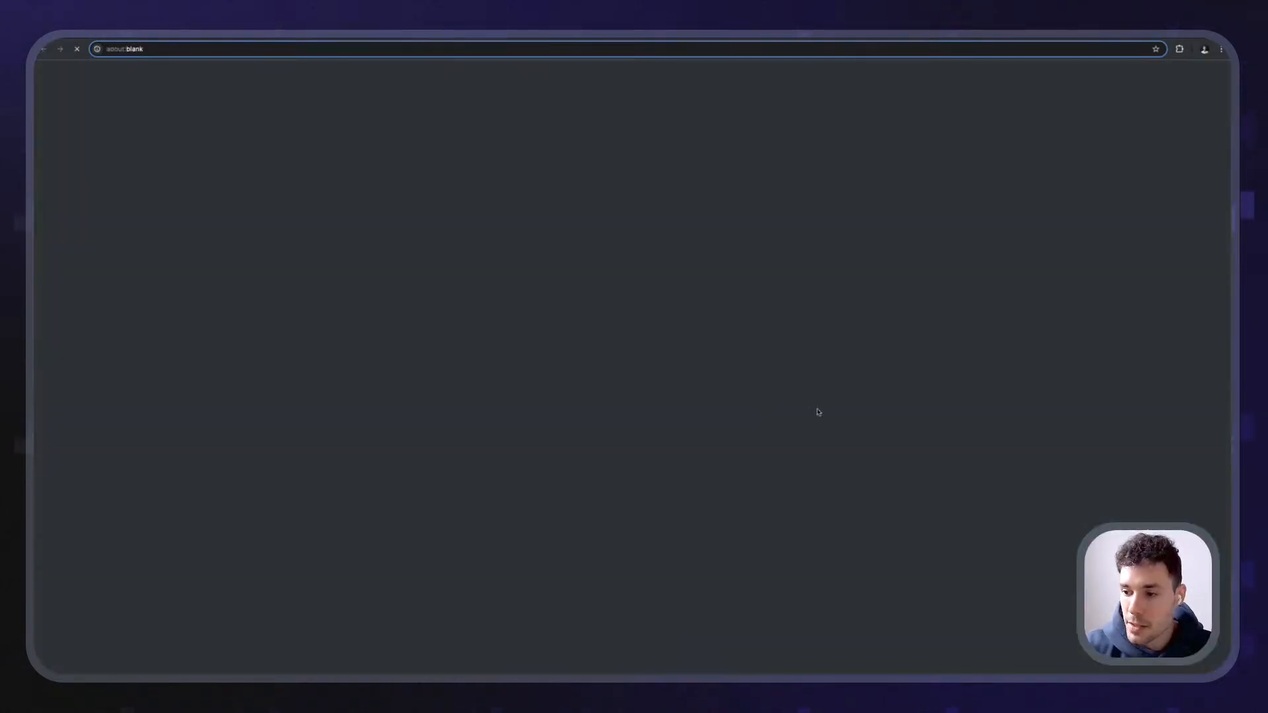
left_click(452, 35)
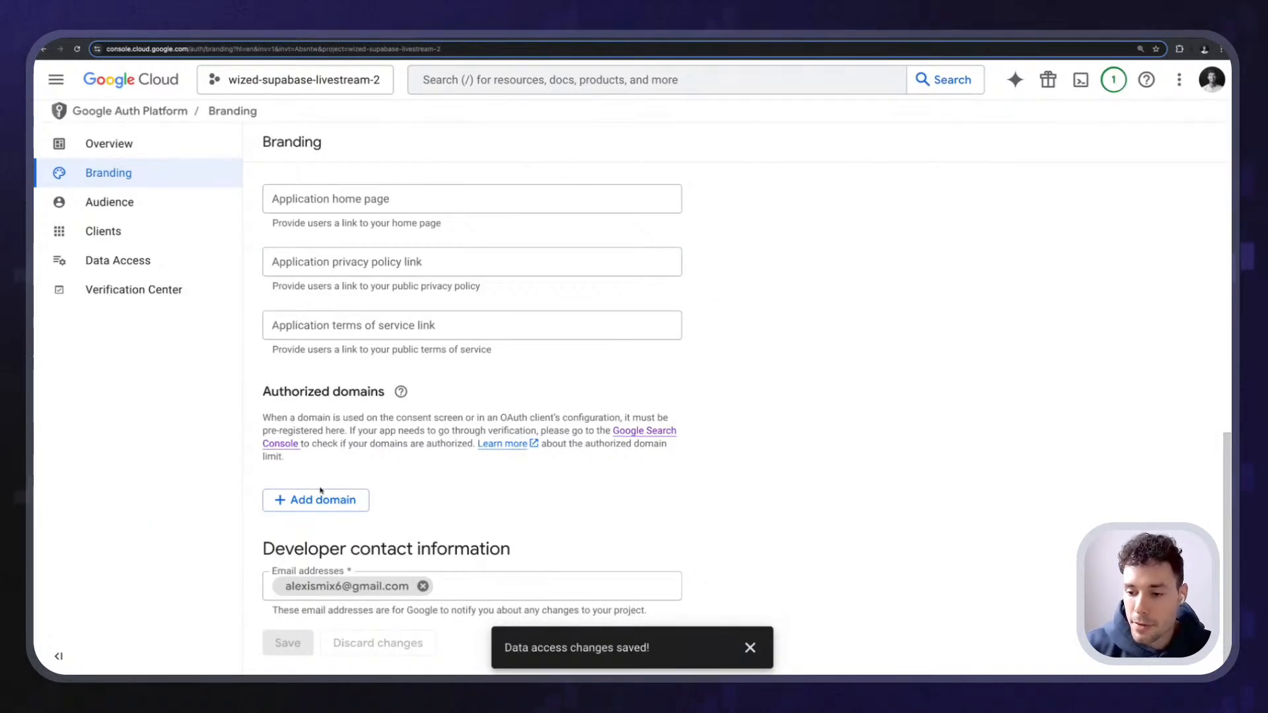
left_click(321, 492)
scroll(321, 492, "down", 1)
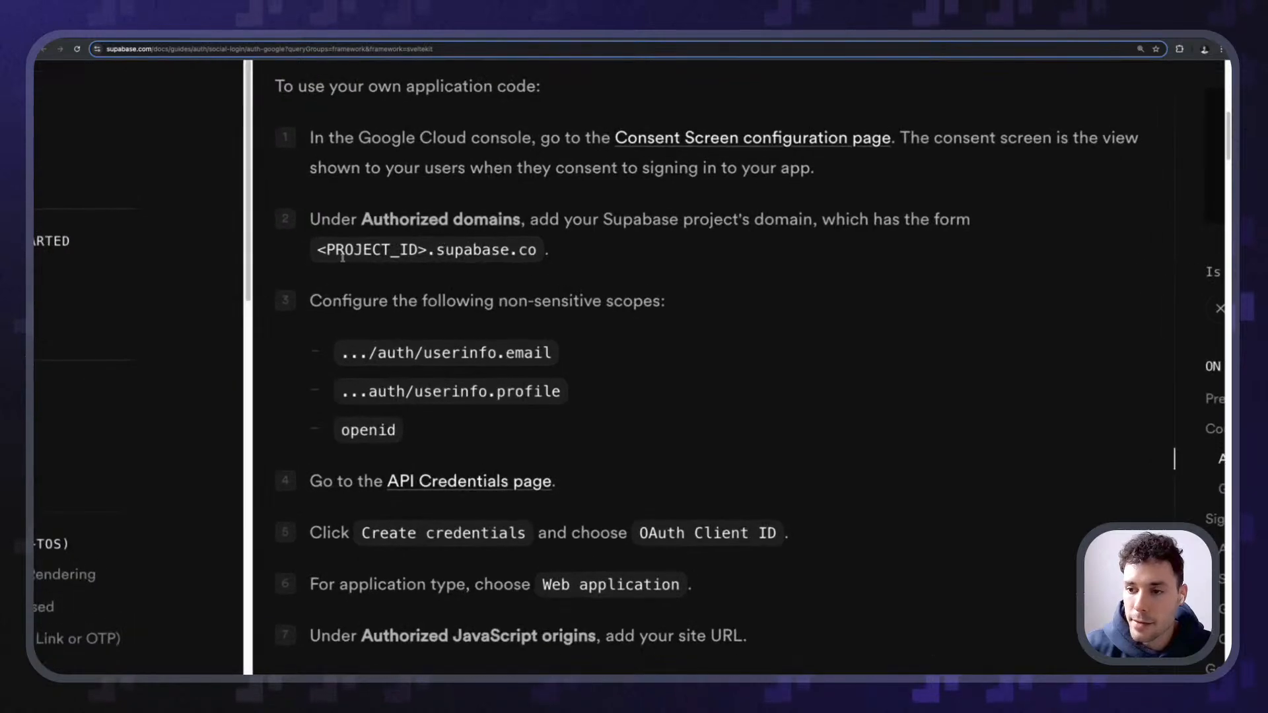
left_click_drag(342, 256, 507, 258)
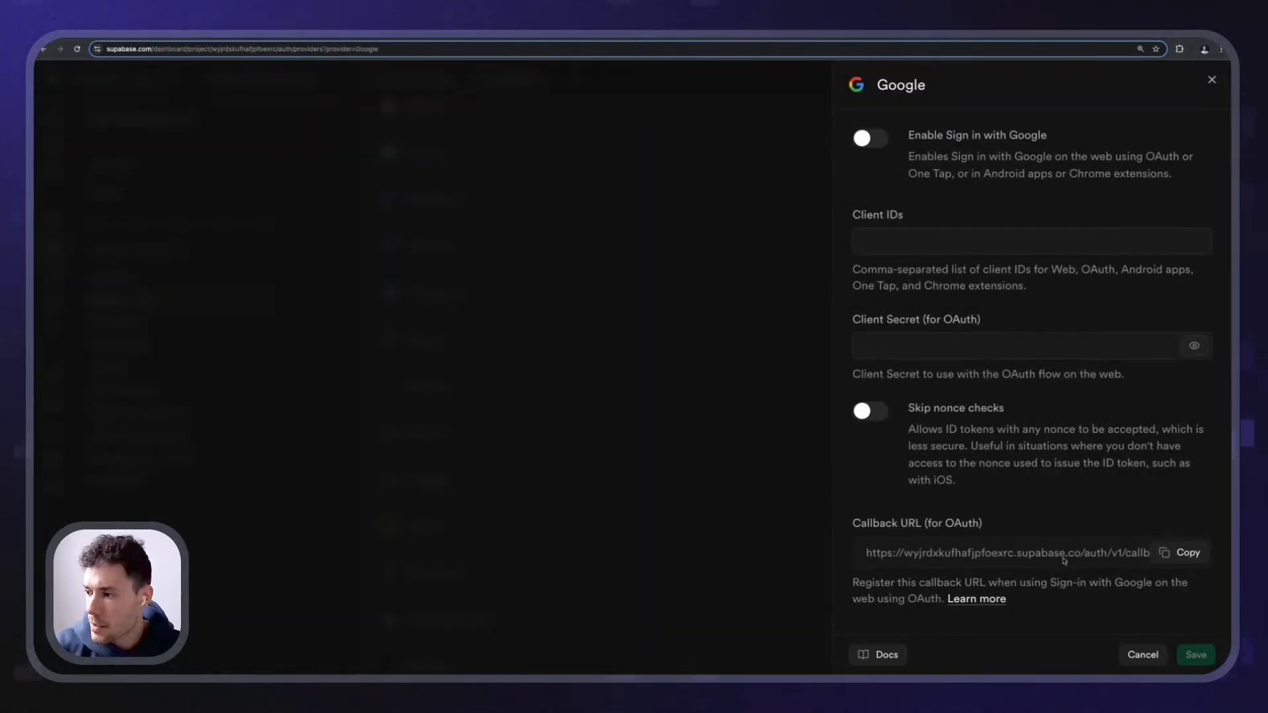
left_click_drag(1080, 558, 865, 555)
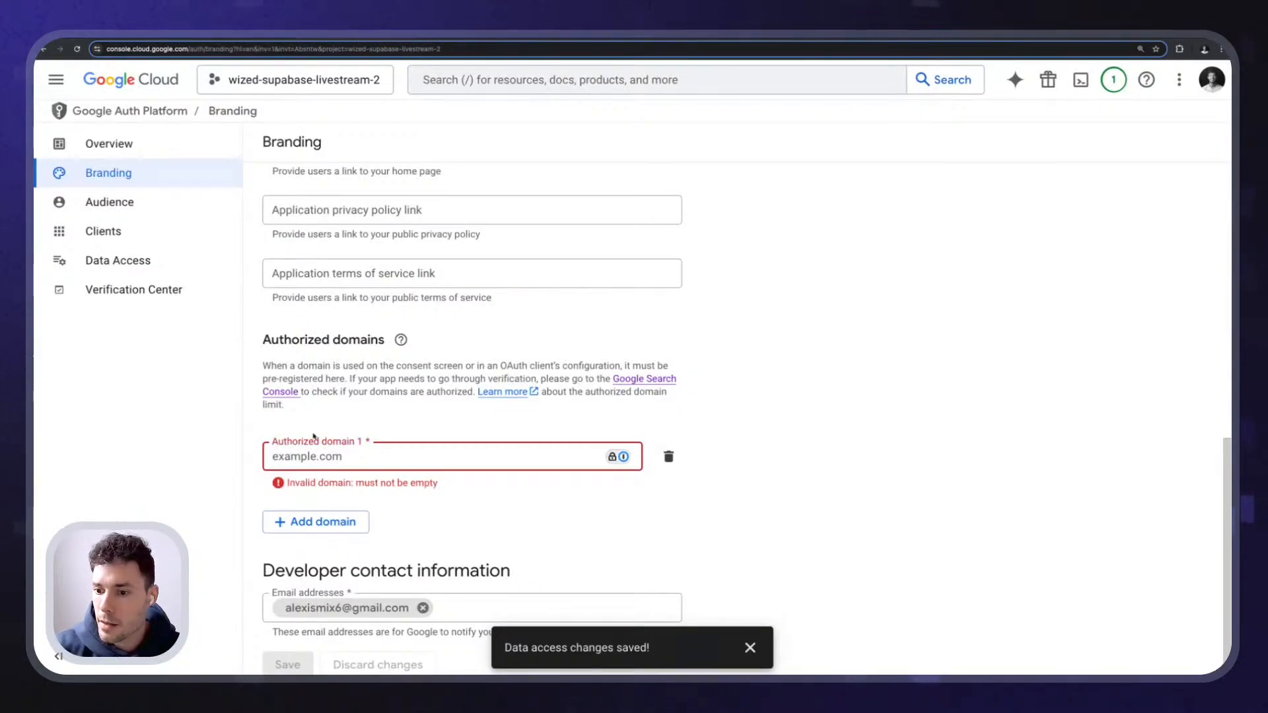
type("https://wyjrdxkufhafjpfoexrc.supabase.co")
left_click_drag(307, 459, 266, 461)
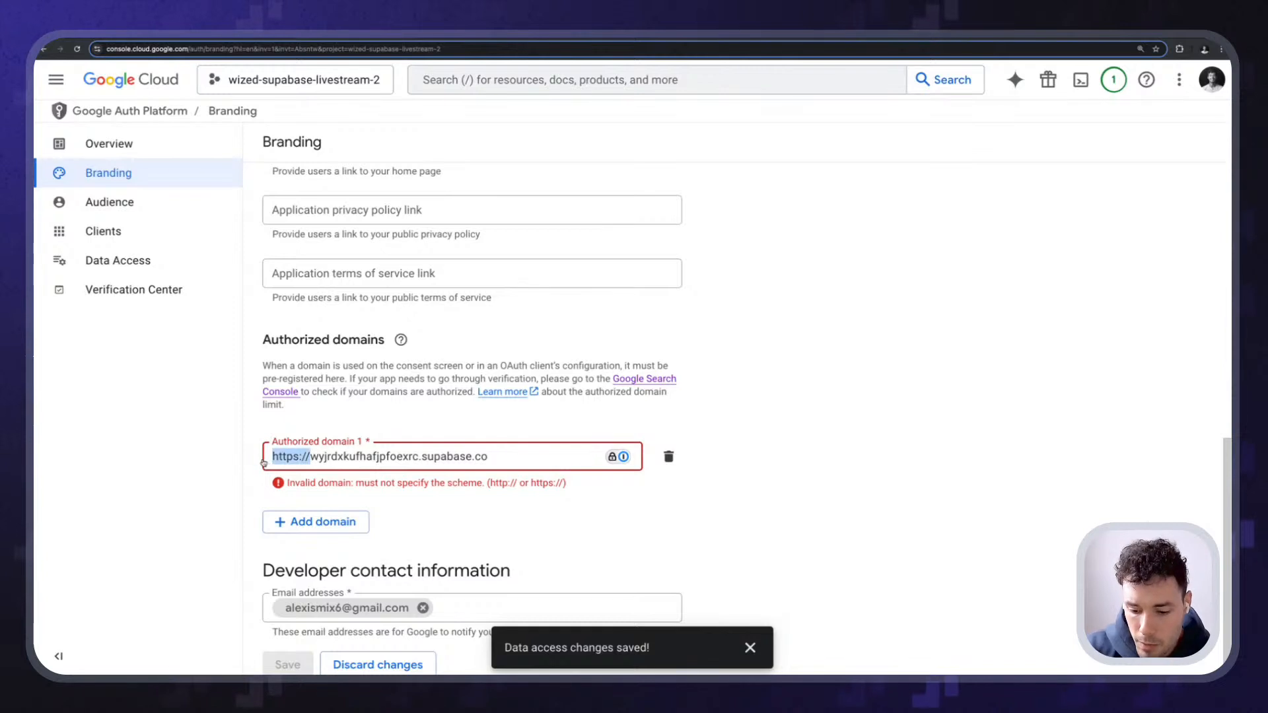
key("BackSpace")
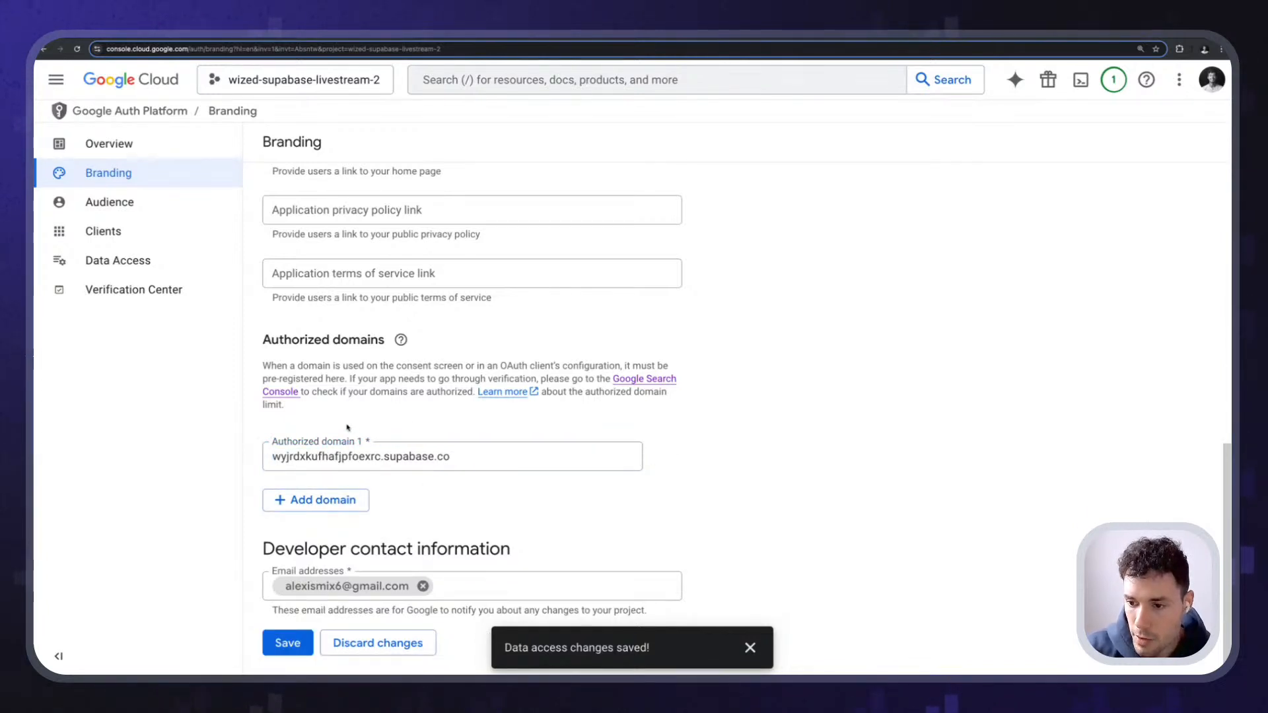
- Add wized---supabase-stream.webflow.io as Authorized domain 2 and save the branding
left_click(315, 505)
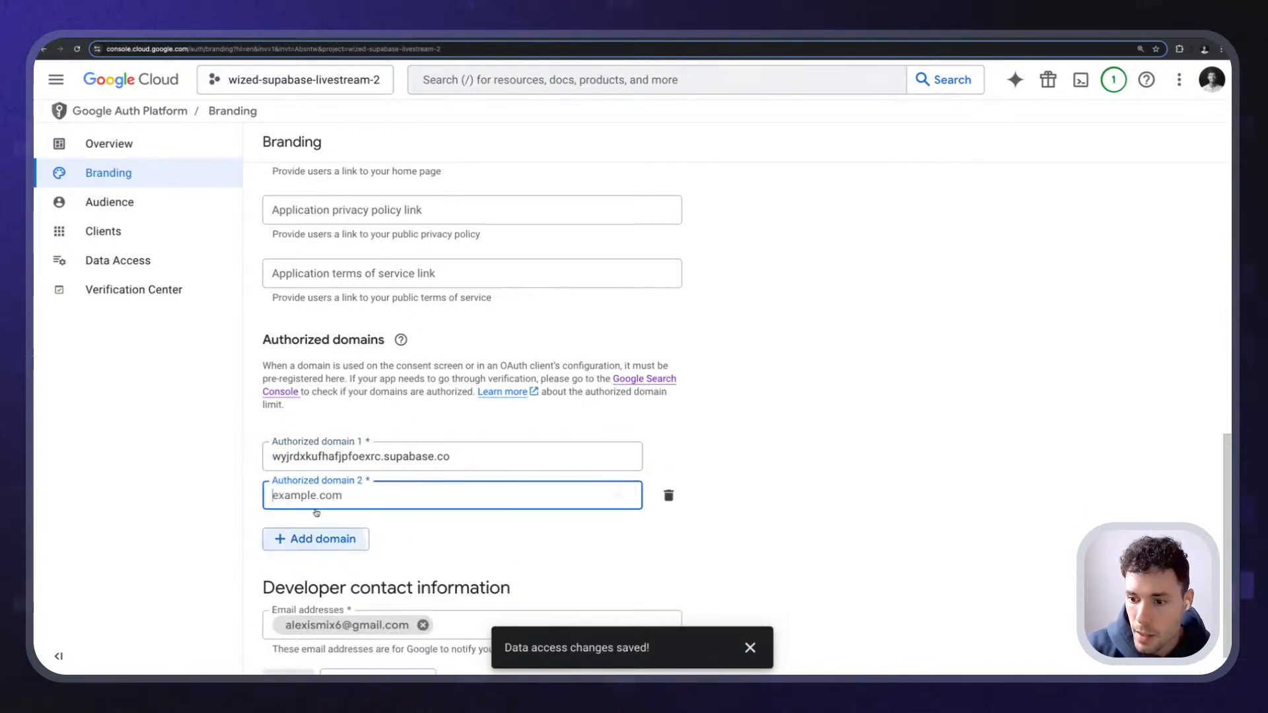
scroll(444, 340, "down", 1)
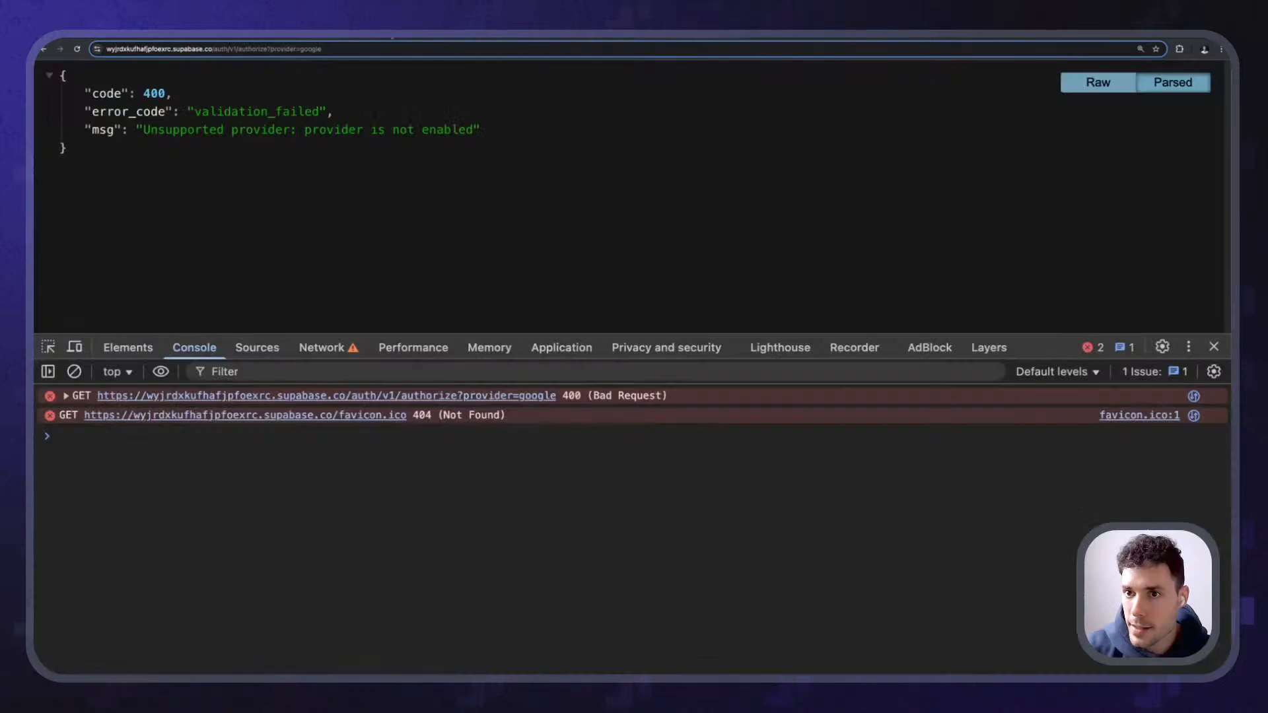
left_click(45, 50)
left_click(218, 52)
key("ctrl+c")
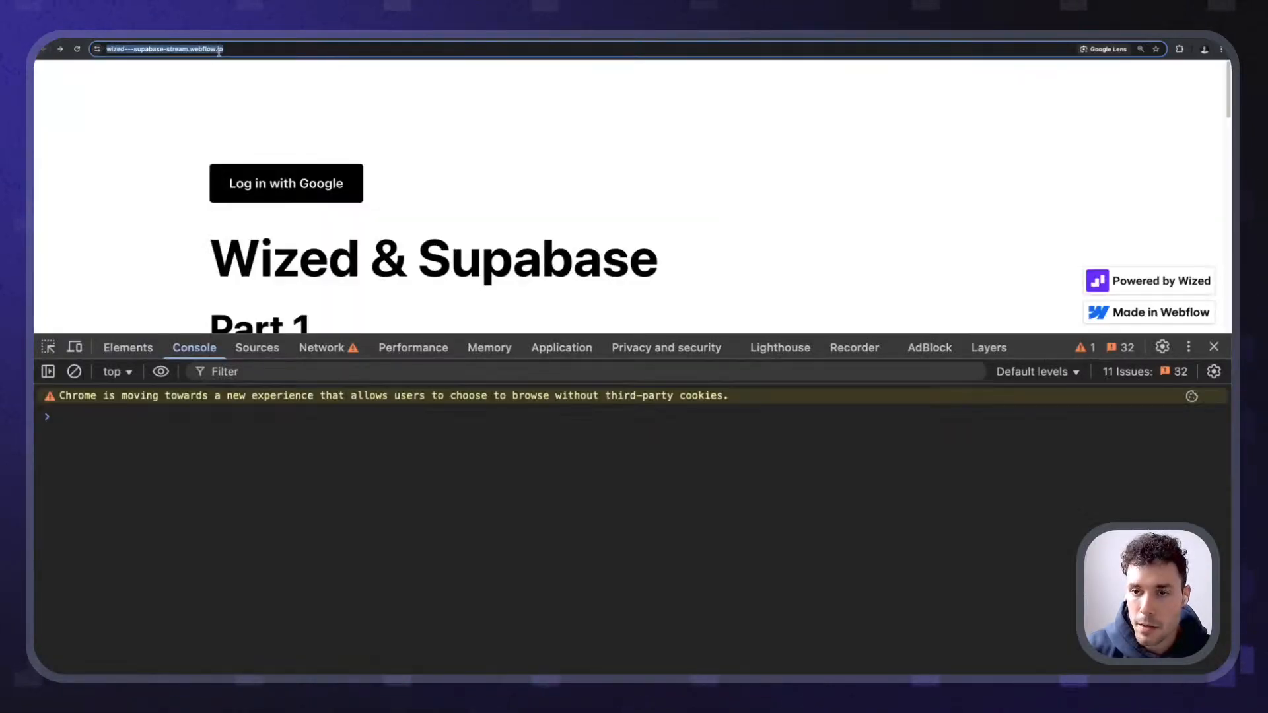
left_click(277, 47)
left_click_drag(276, 48, 132, 50)
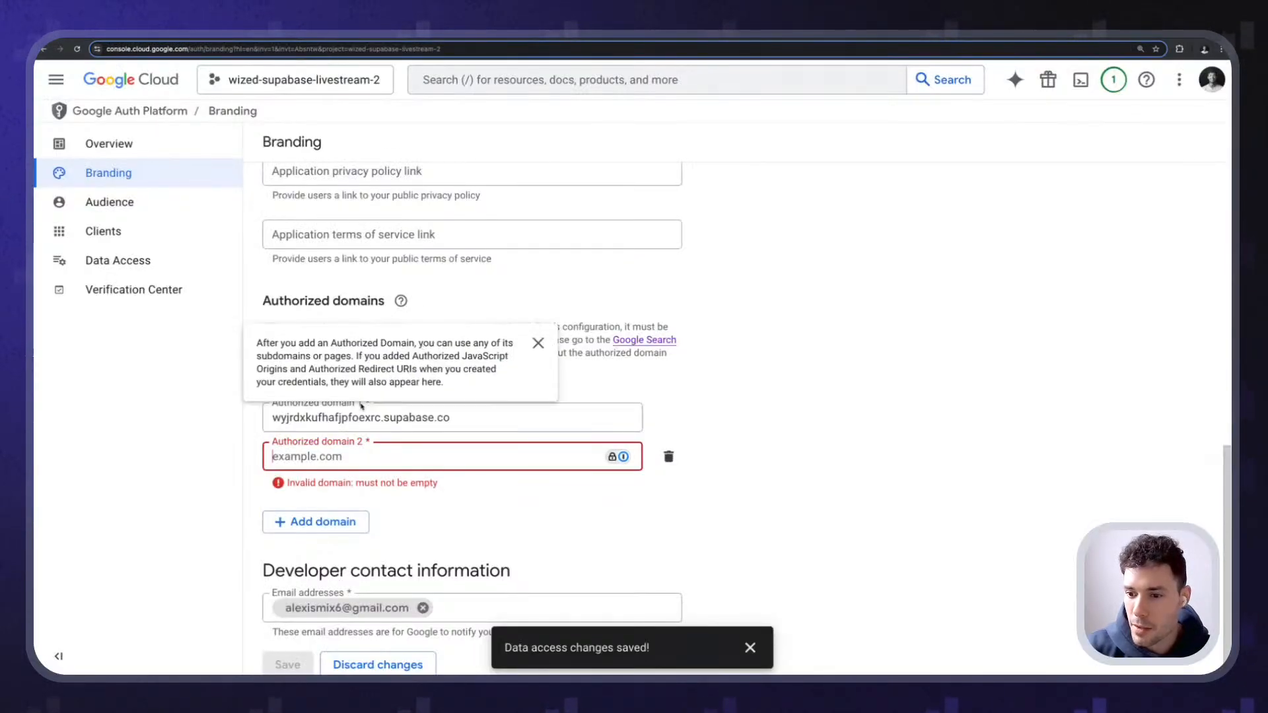
key("ctrl+v")
left_click(287, 643)
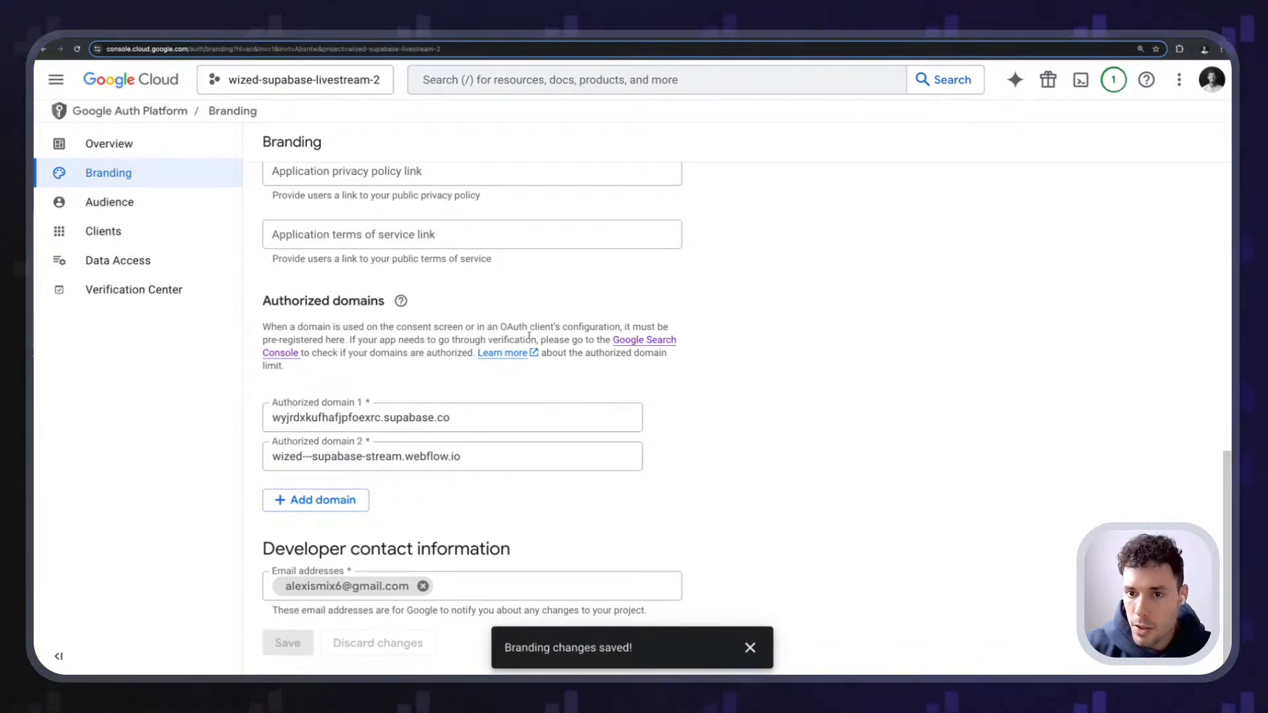
left_click(143, 236)
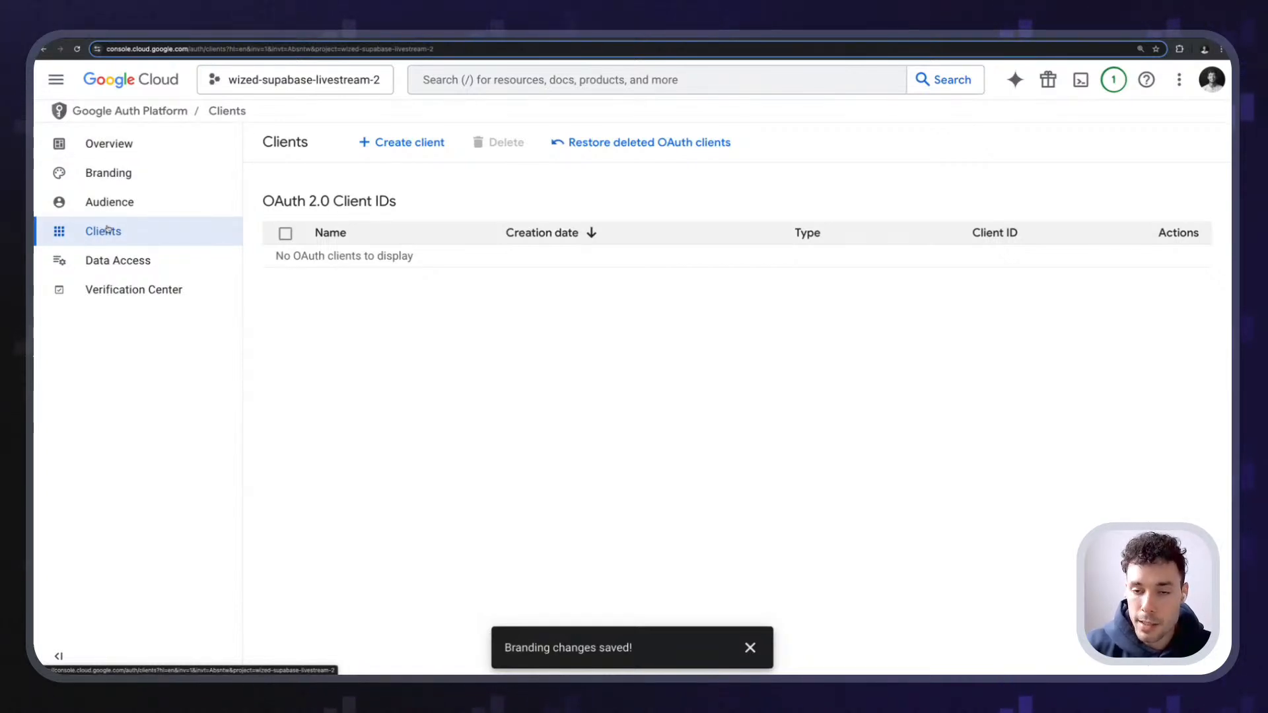
- Start a new Web application OAuth client and edit its client name
left_click(147, 142)
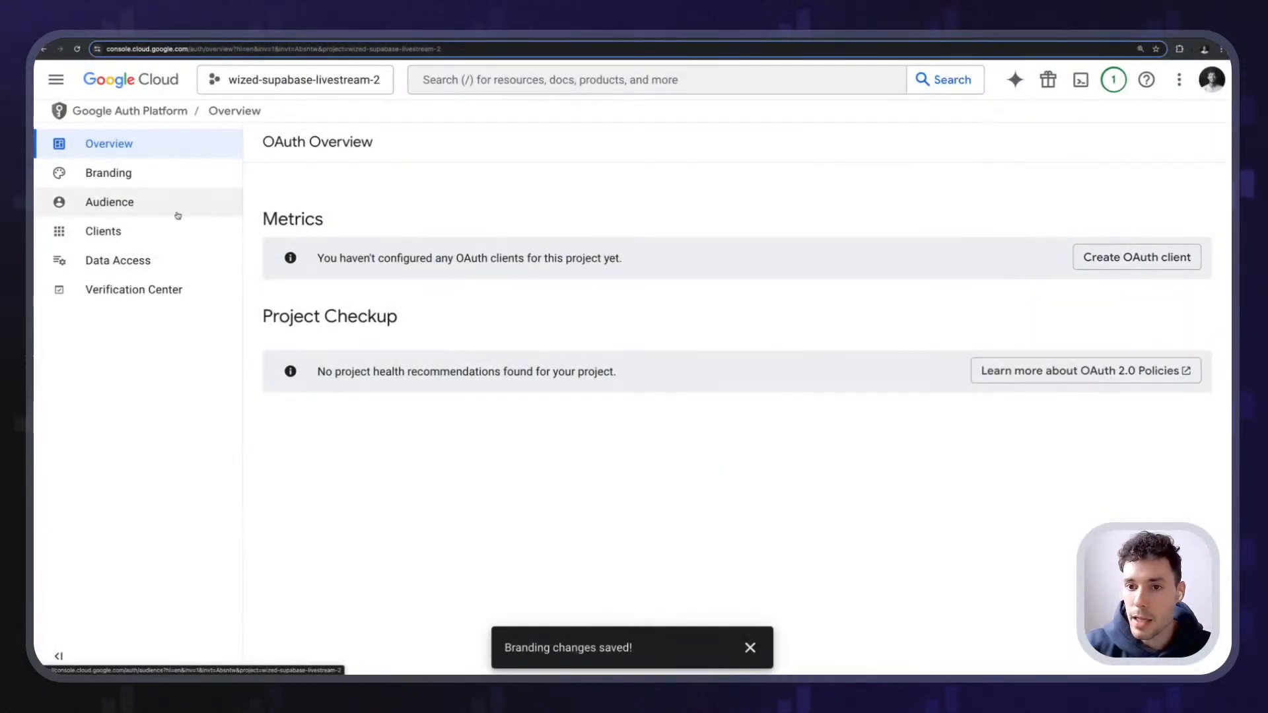
left_click(1135, 258)
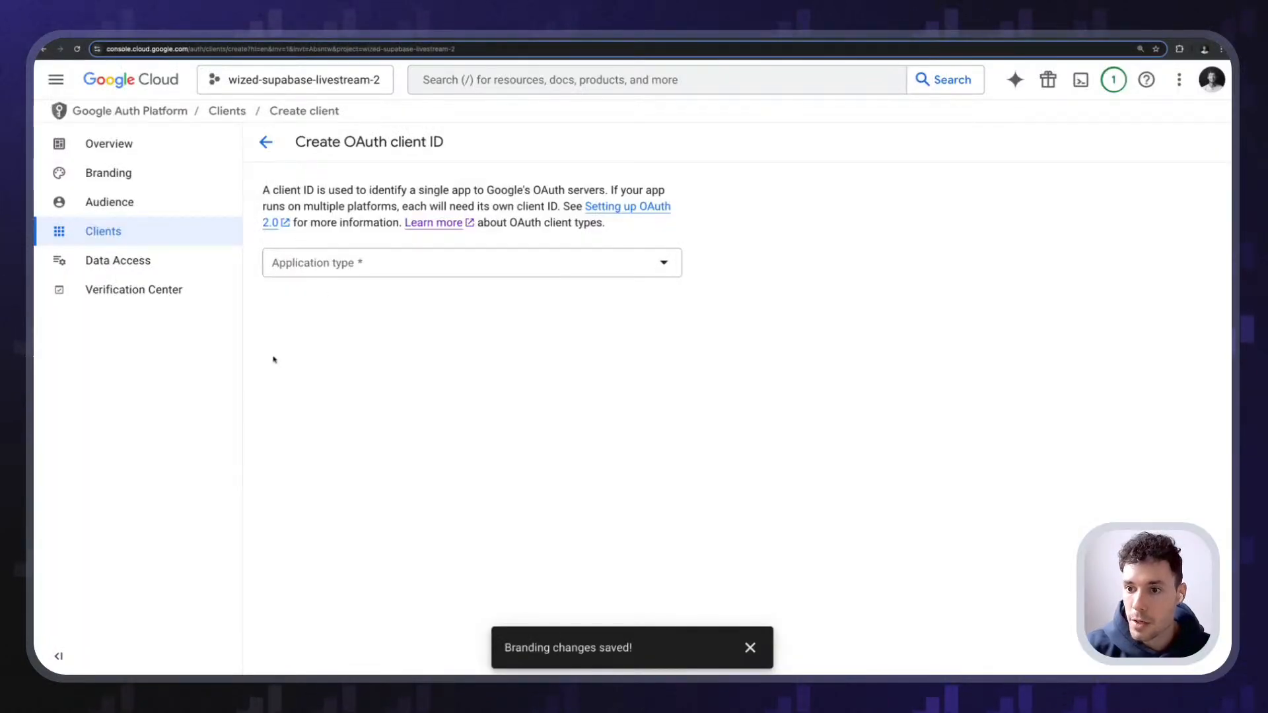
left_click(354, 264)
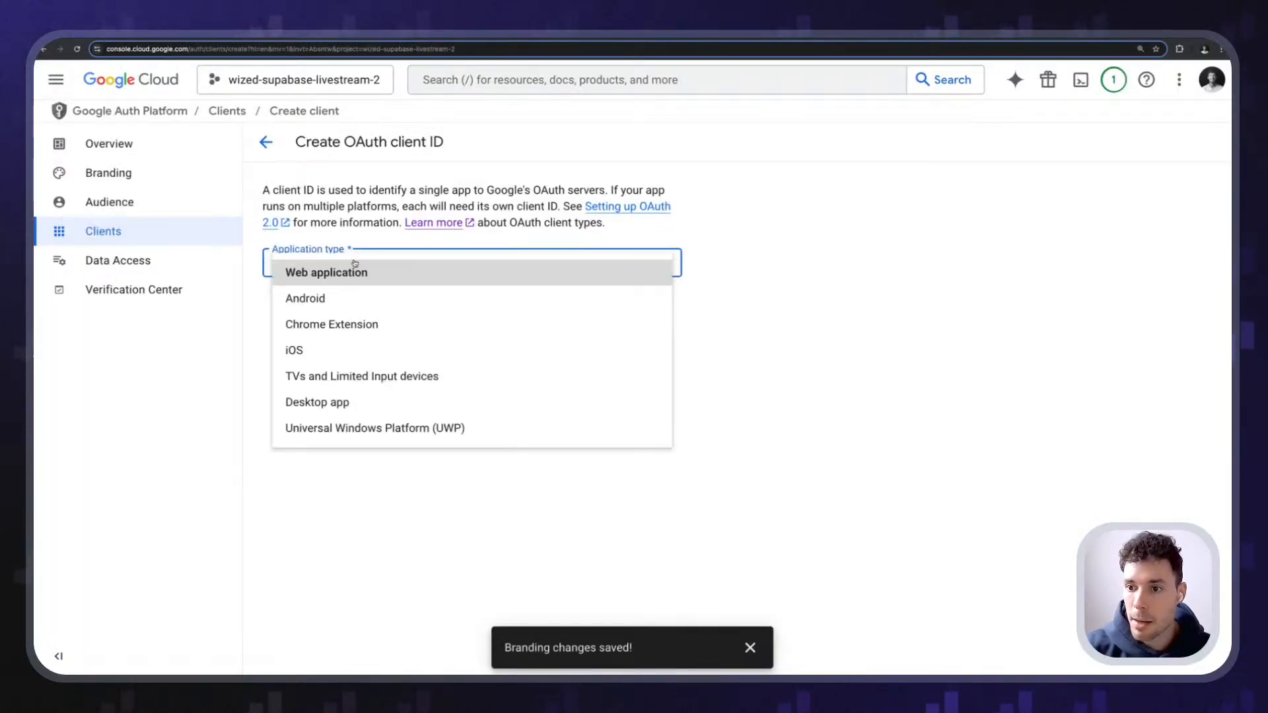
left_click(329, 273)
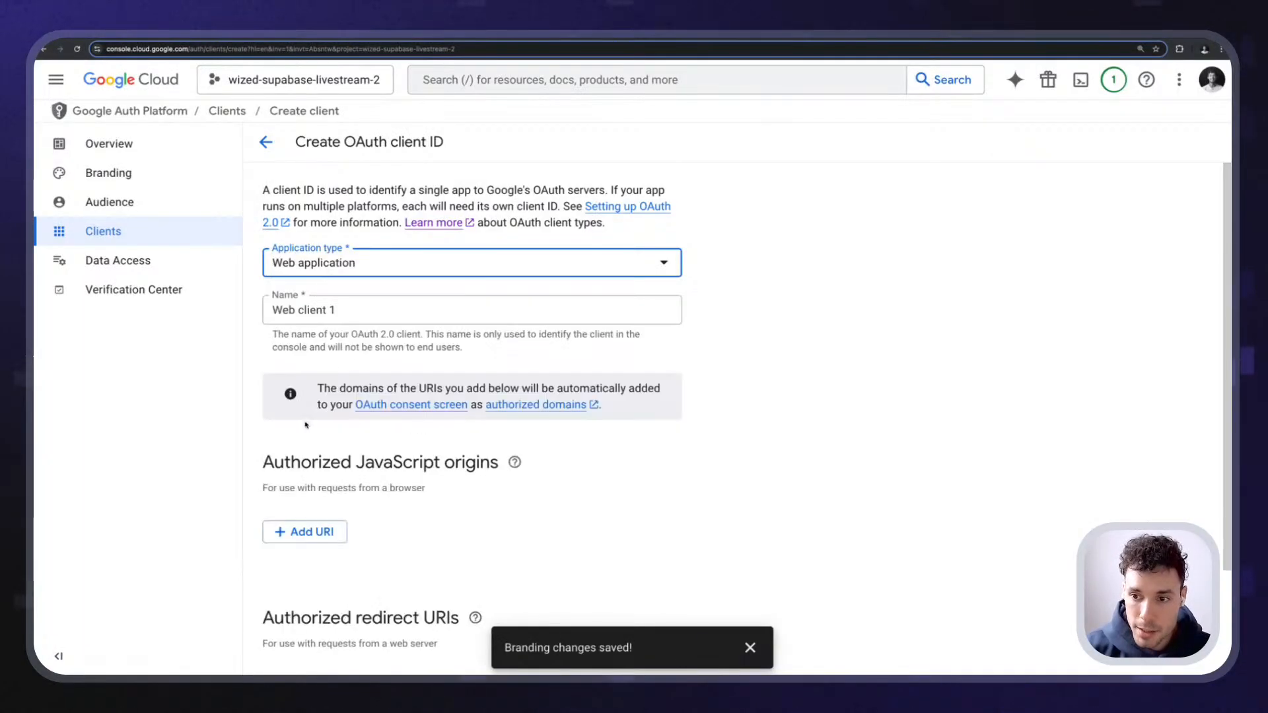
left_click(358, 310)
triple_click(358, 309)
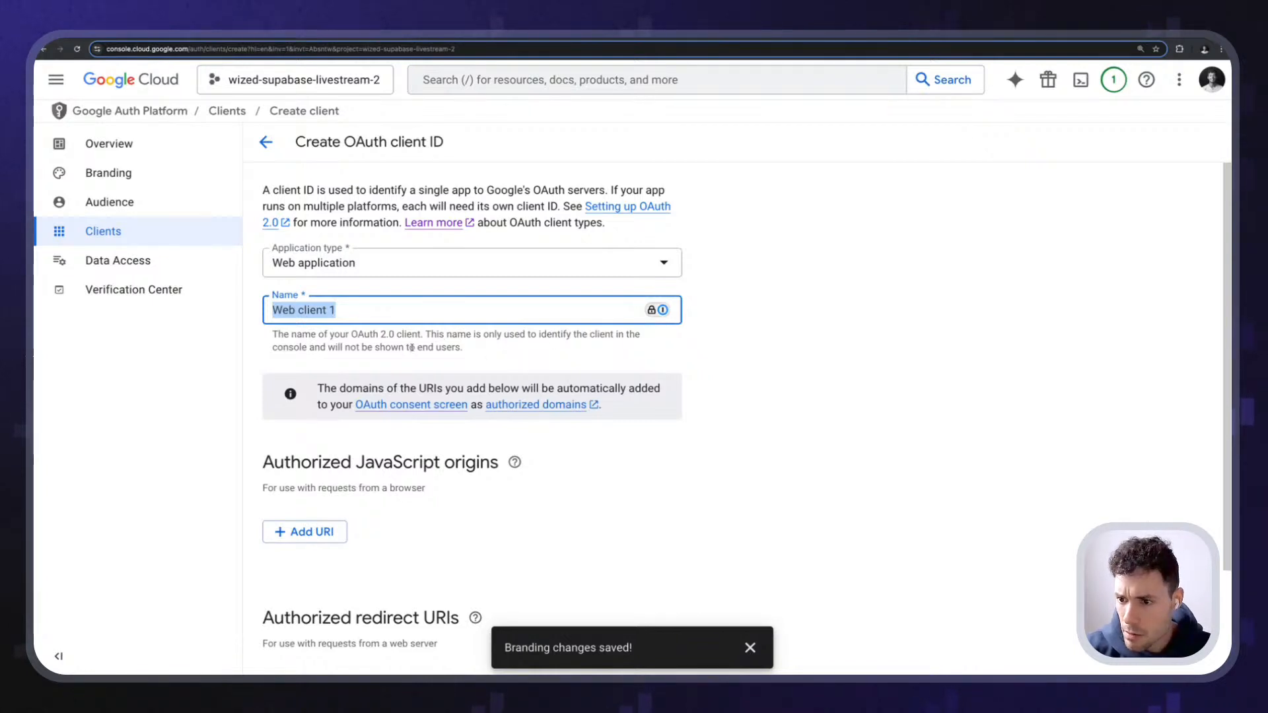
left_click_drag(350, 347, 473, 350)
left_click(473, 351)
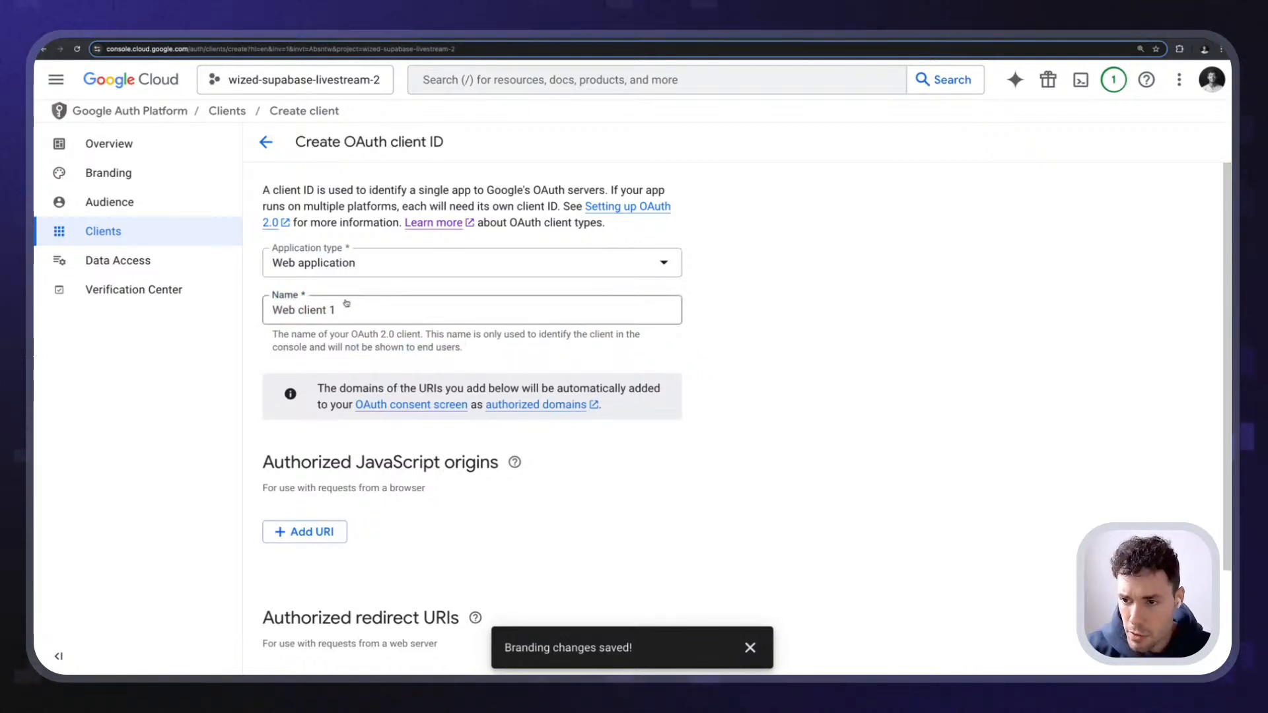
triple_click(357, 309)
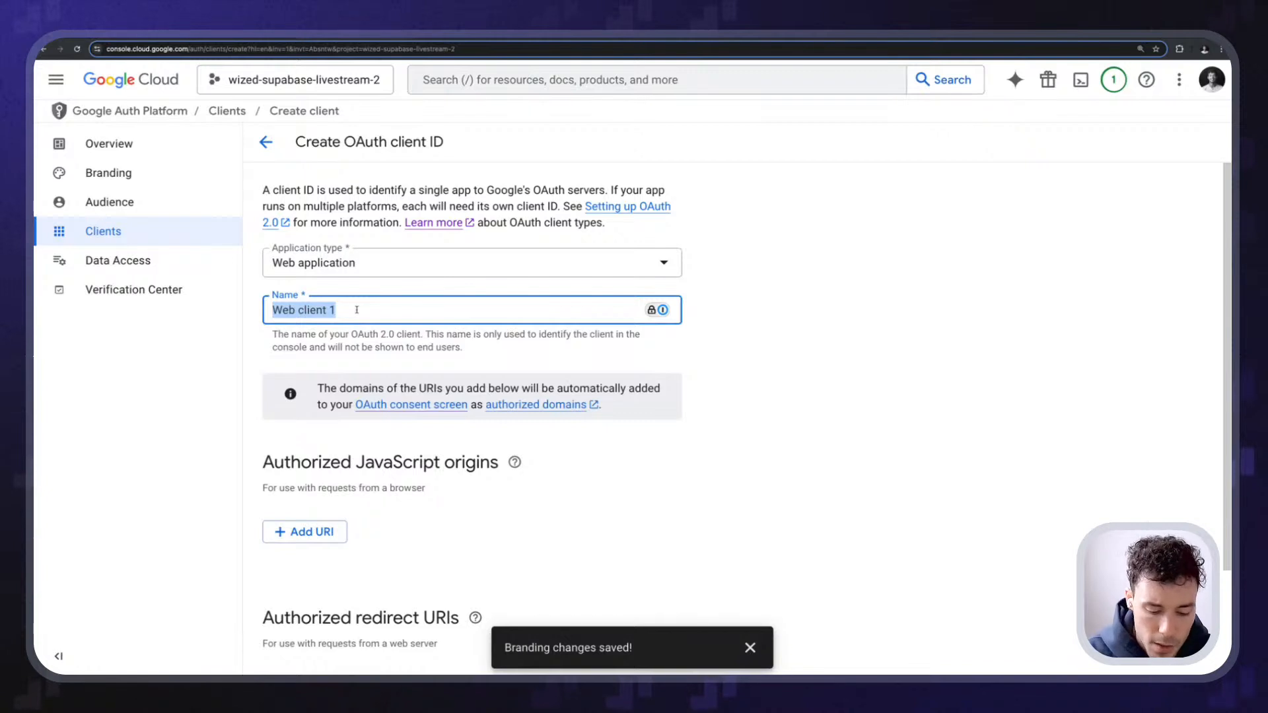
type("Webfl")
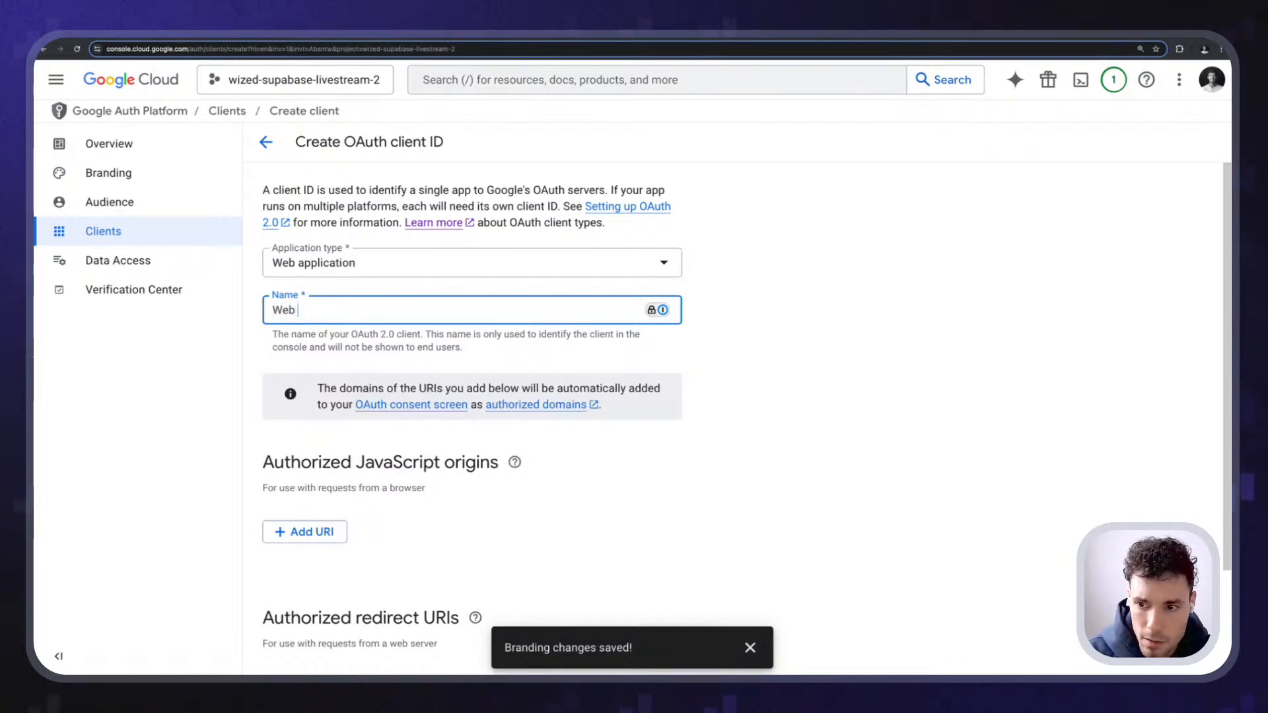
key("BackSpace")
key("BackSpace")
key("BackSpace")
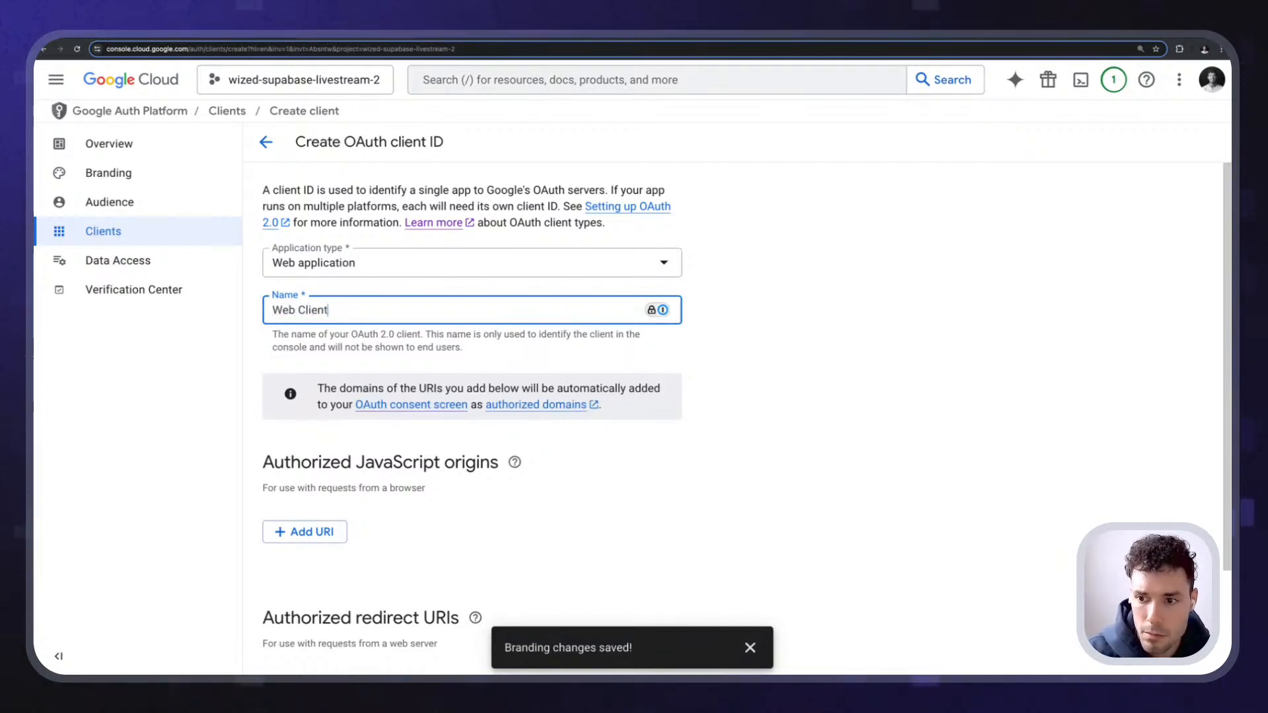
left_click(706, 356)
- Add the Supabase project address and the webflow.io site as authorized JavaScript origins
scroll(706, 356, "down", 2)
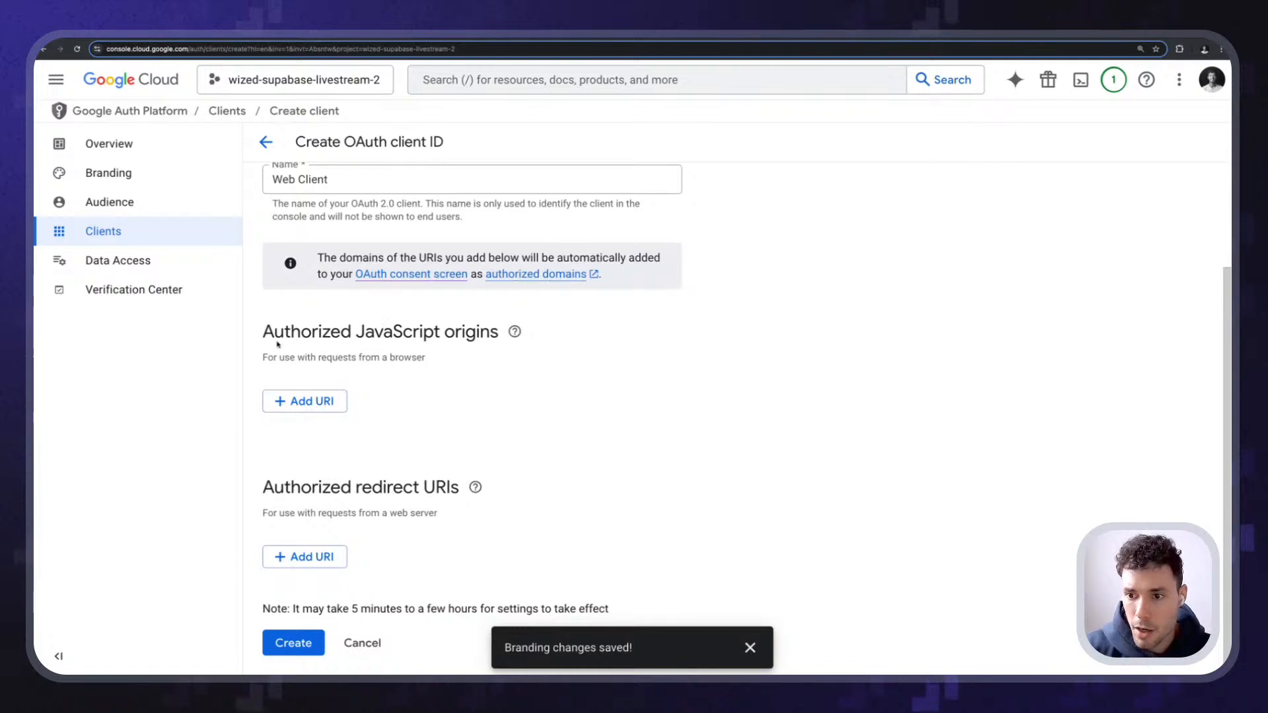
left_click_drag(263, 332, 370, 325)
left_click(393, 324)
left_click(311, 396)
scroll(370, 390, "down", 1)
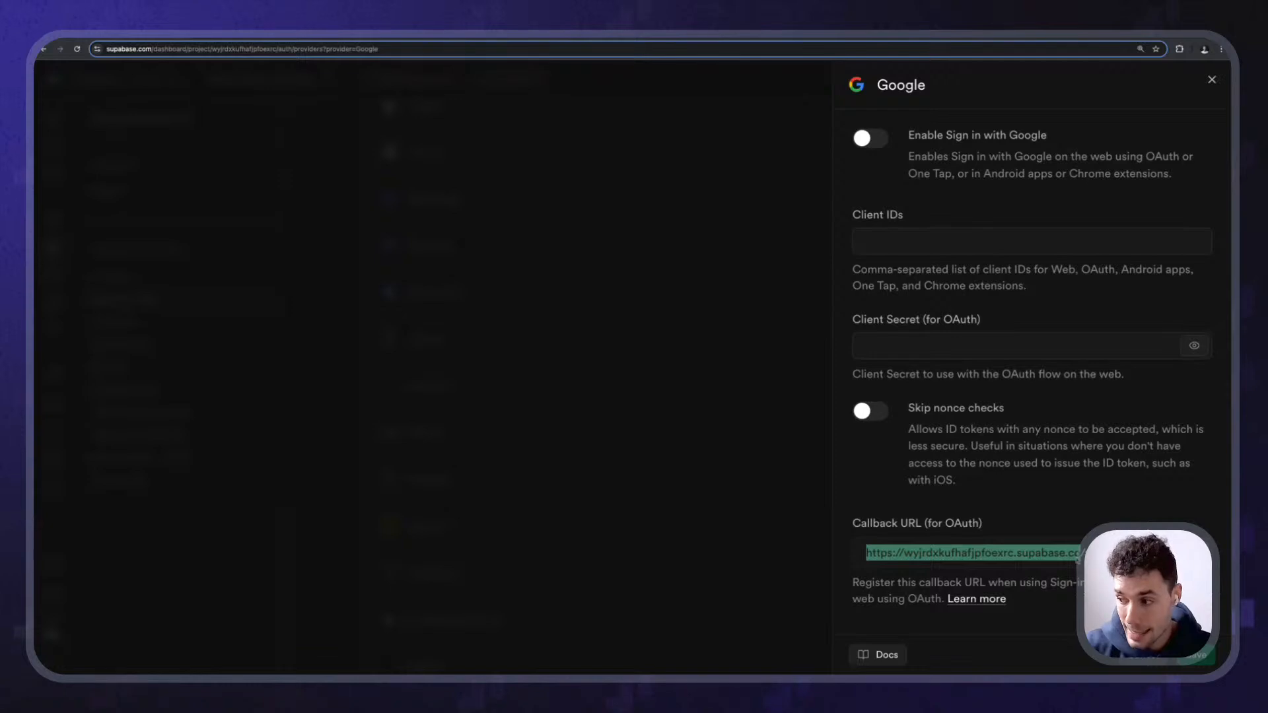
left_click(1078, 559)
left_click_drag(1080, 556, 855, 558)
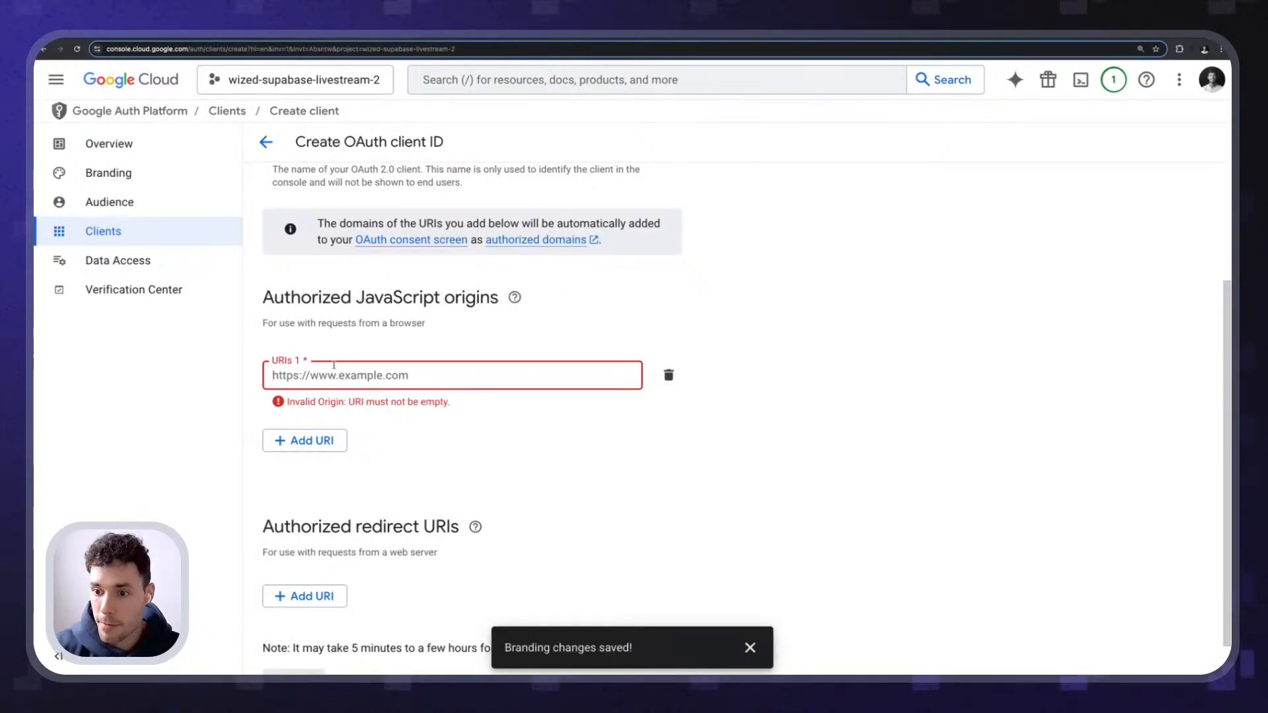
type("https://wyjrdxkufhafjpfoexrc.supabase.co")
left_click(305, 439)
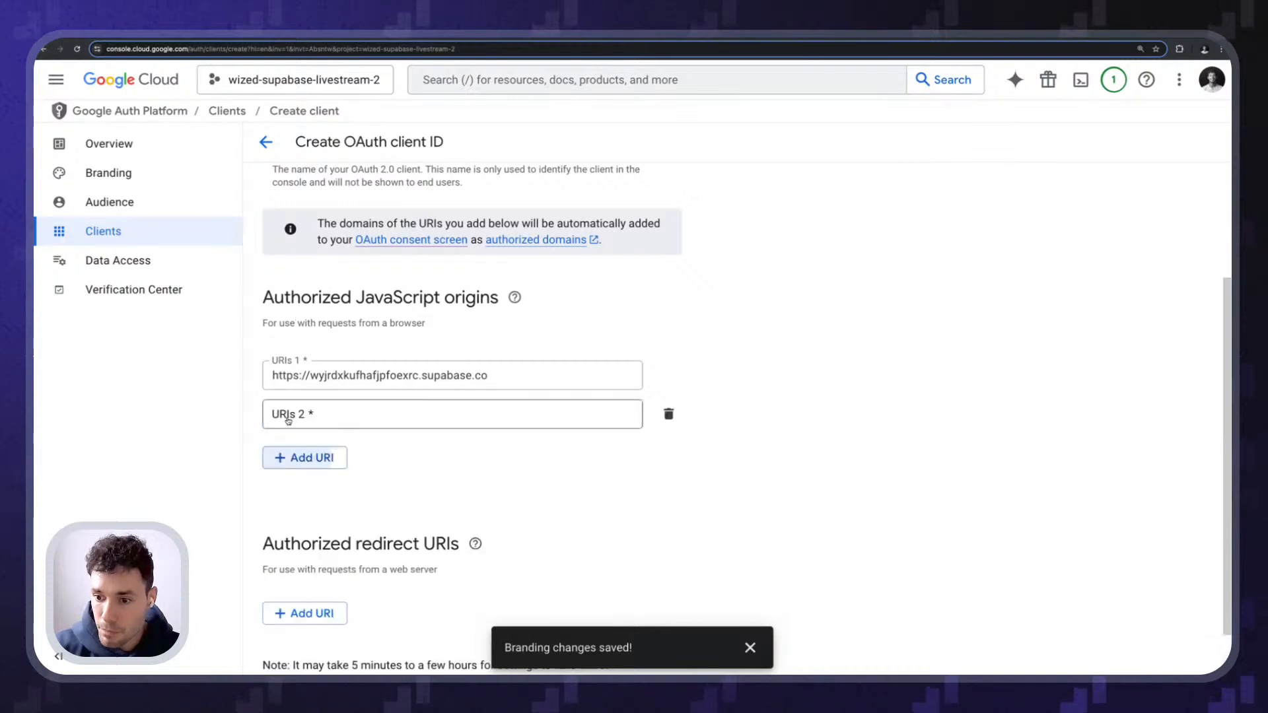
left_click(288, 420)
scroll(288, 420, "down", 1)
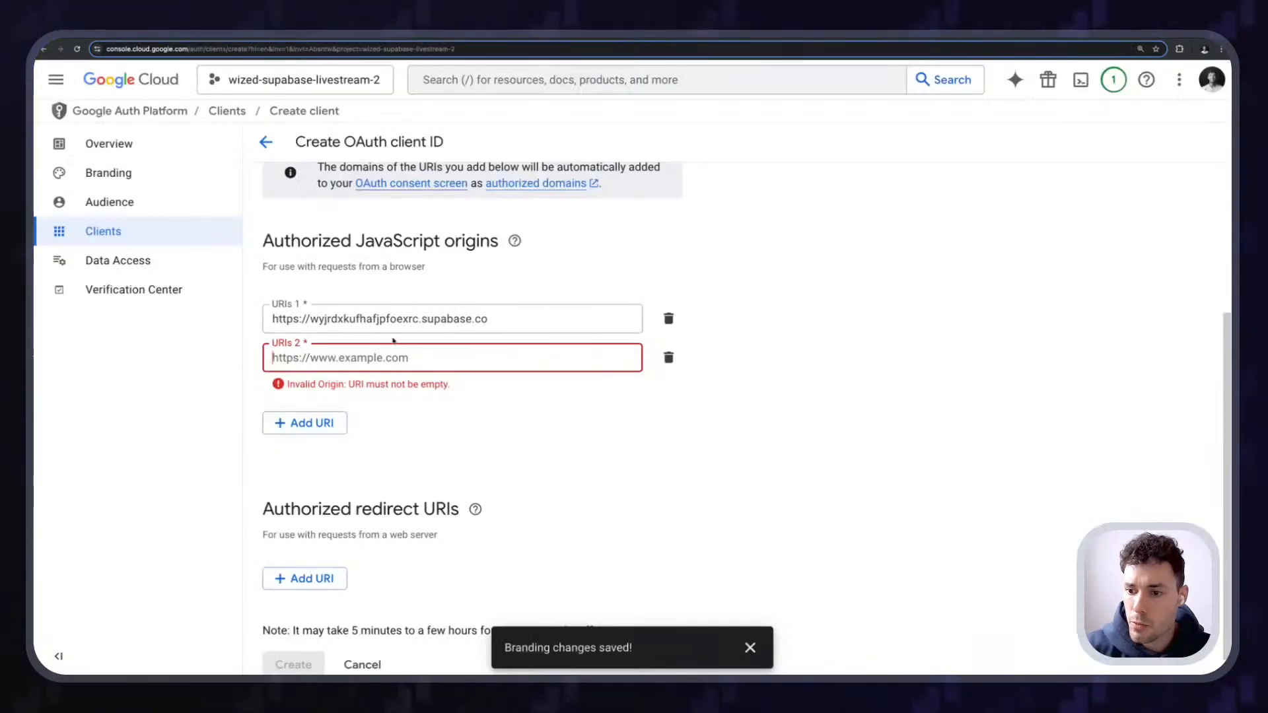
type("https://wized--supabase-stream.webflow.io/")
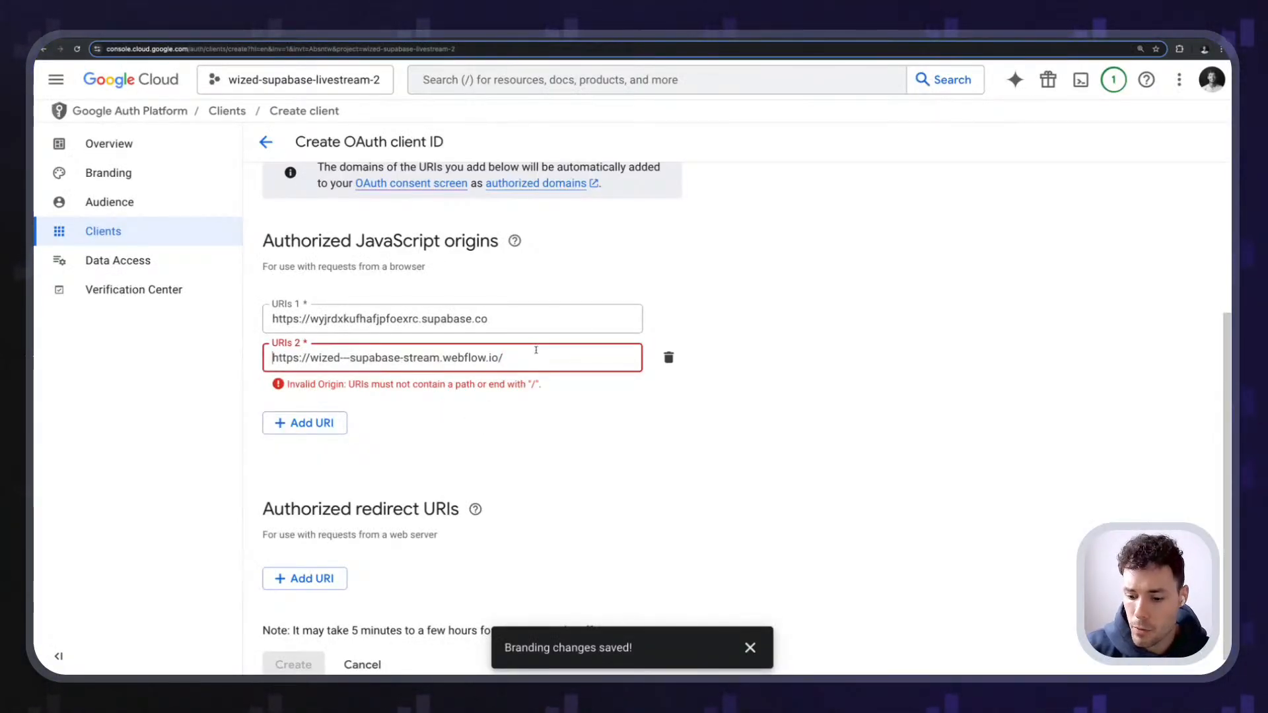
key("BackSpace")
left_click(458, 416)
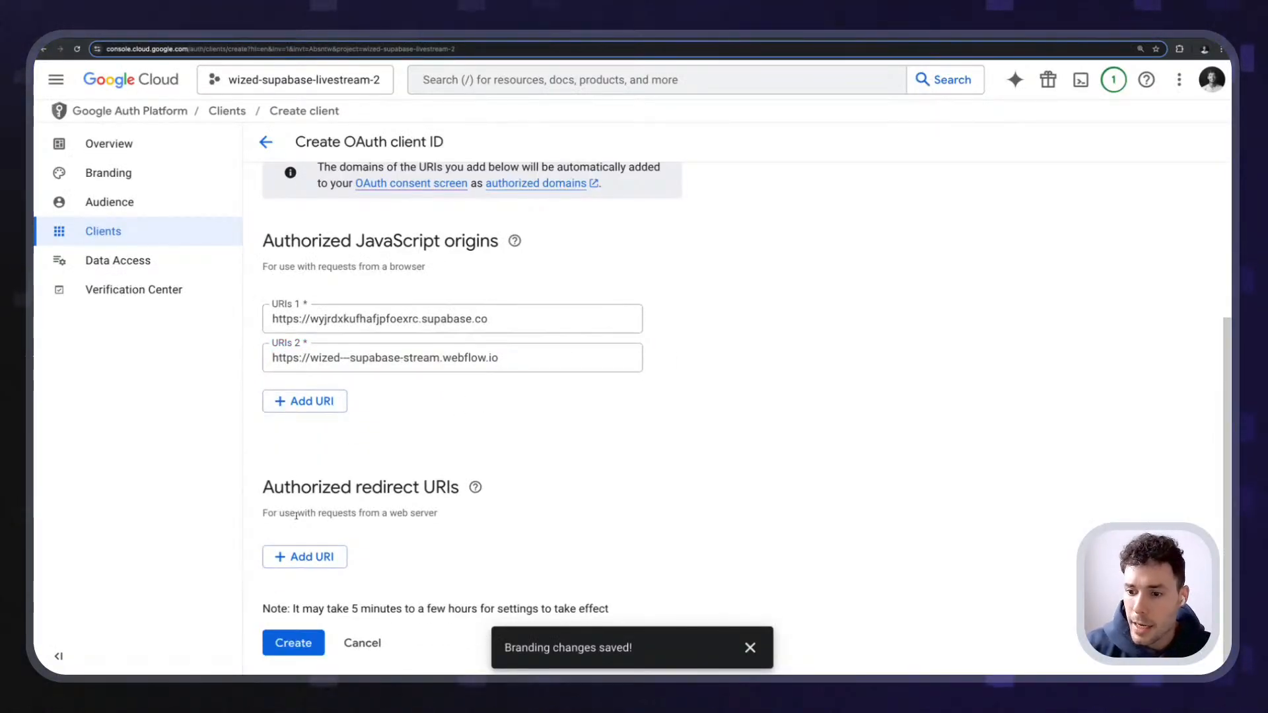
- Paste the Supabase callback URL as the authorized redirect URI and create the client
left_click_drag(263, 487, 458, 490)
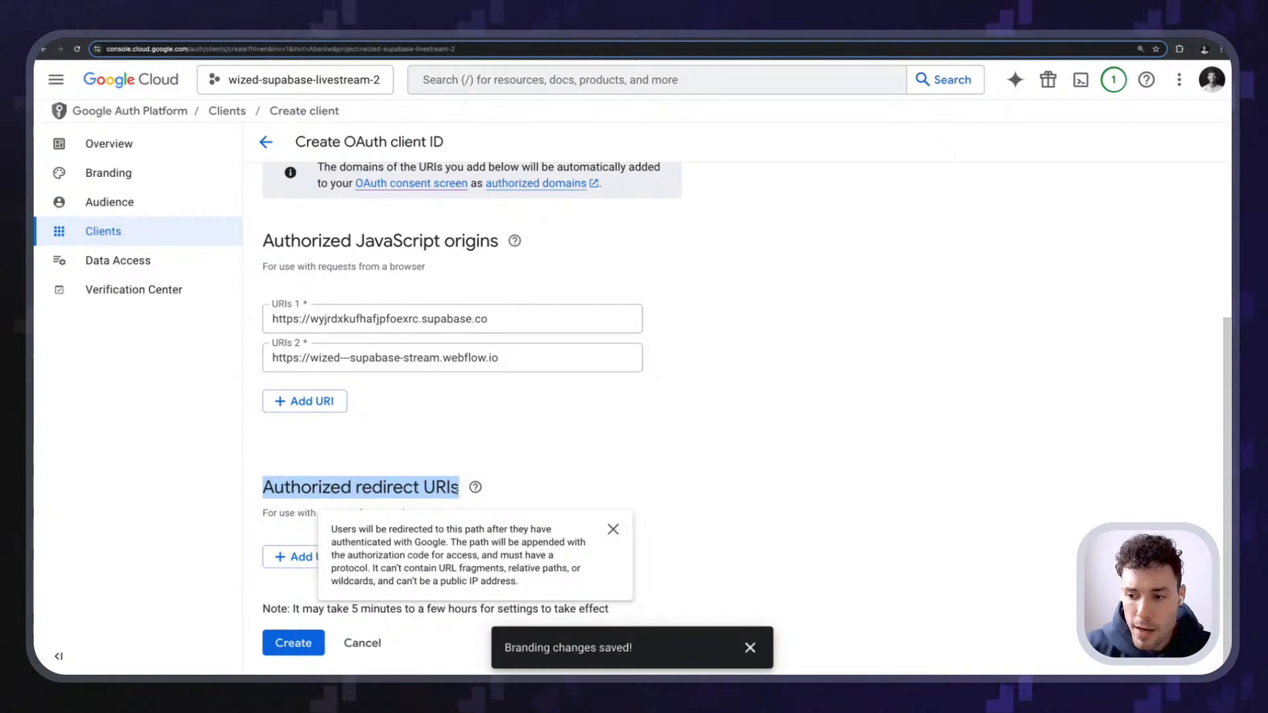
left_click(413, 413)
left_click(306, 557)
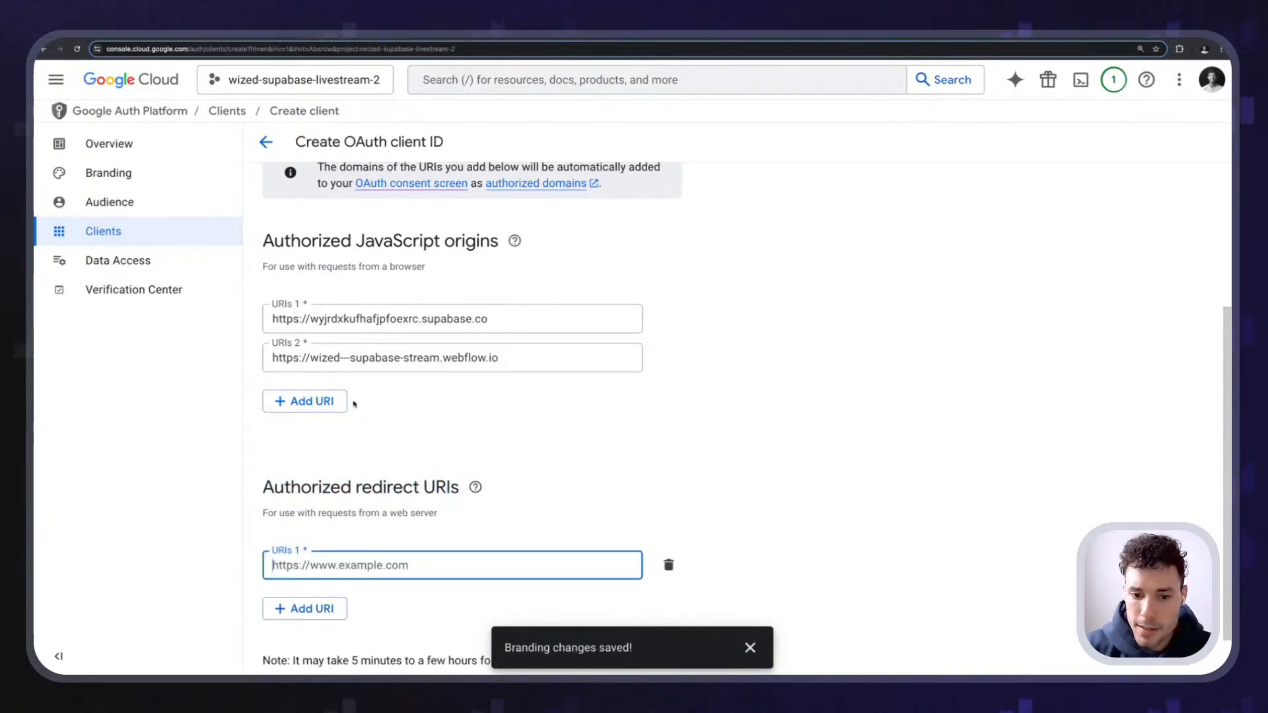
scroll(290, 138, "down", 2)
left_click(125, 37)
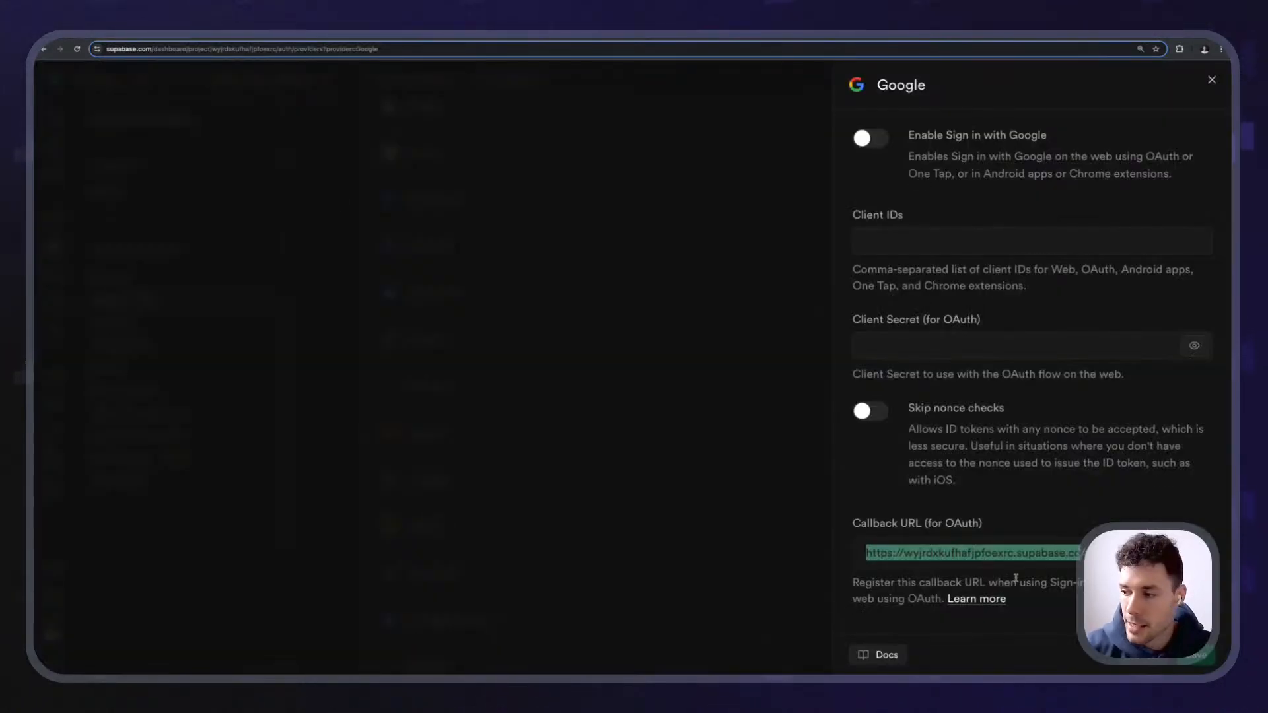
left_click(909, 535)
left_click_drag(853, 528, 1033, 536)
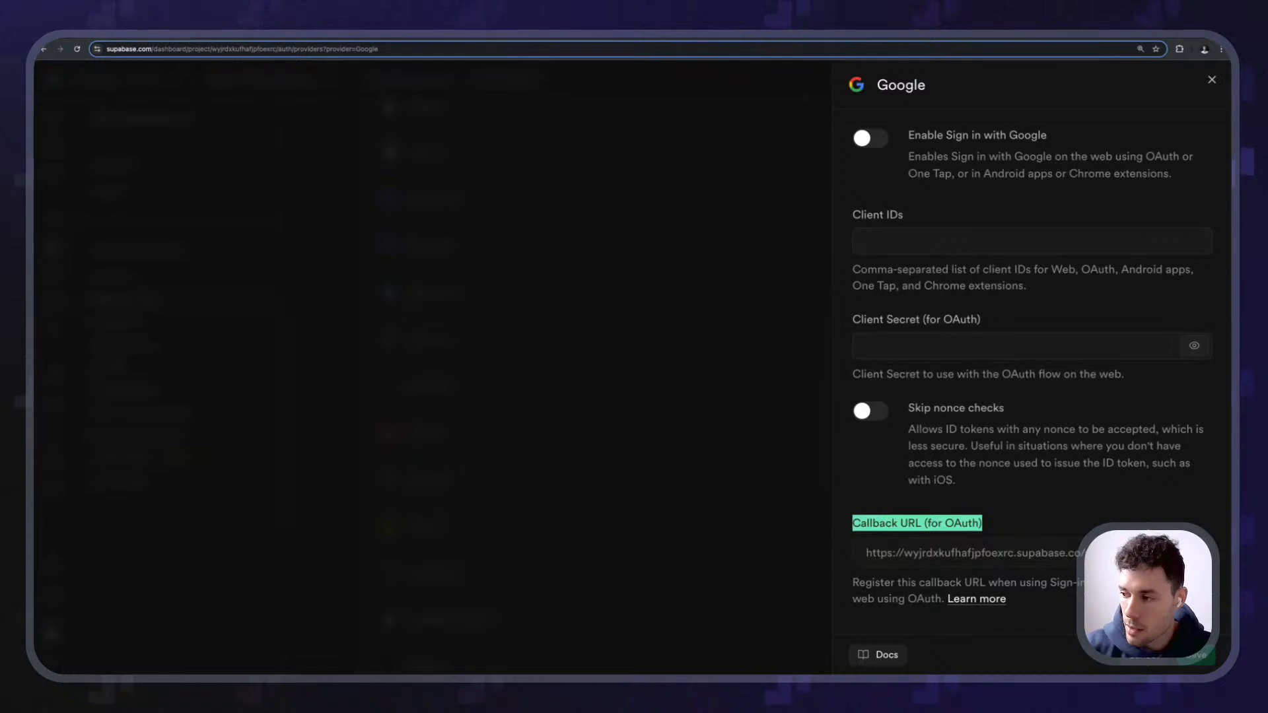
left_click(1152, 526)
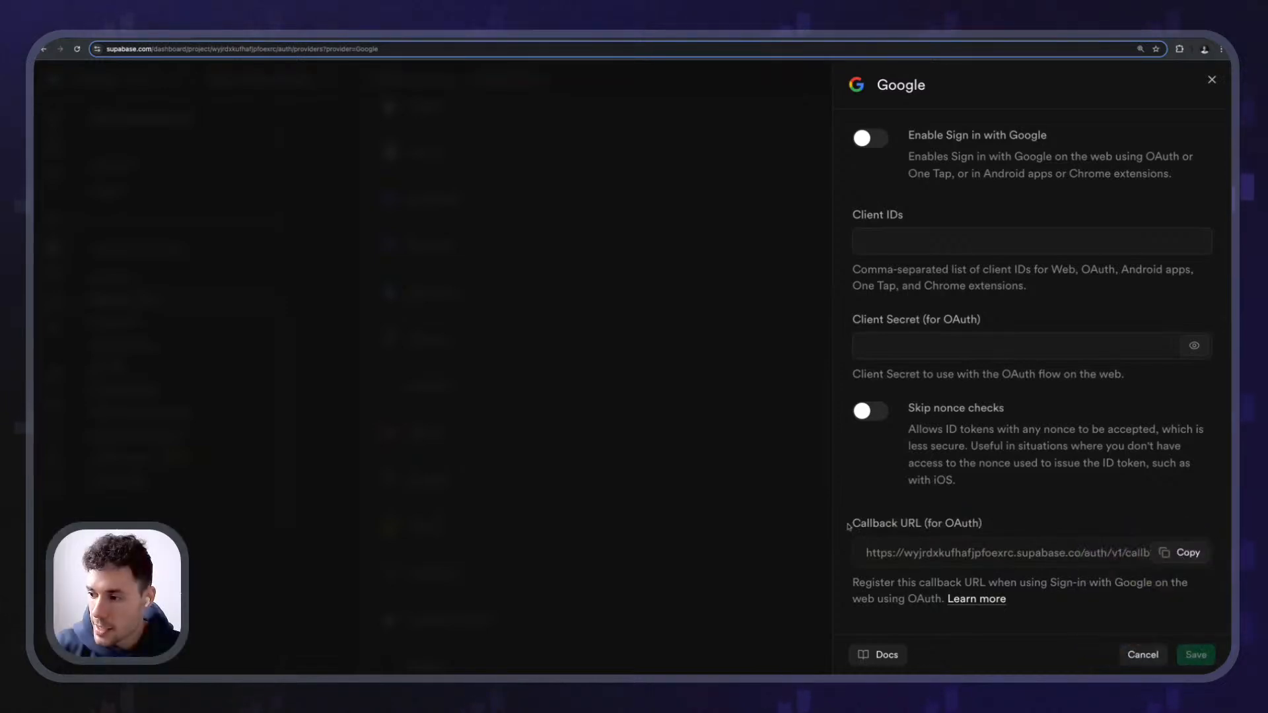
left_click_drag(850, 527, 967, 524)
left_click(967, 524)
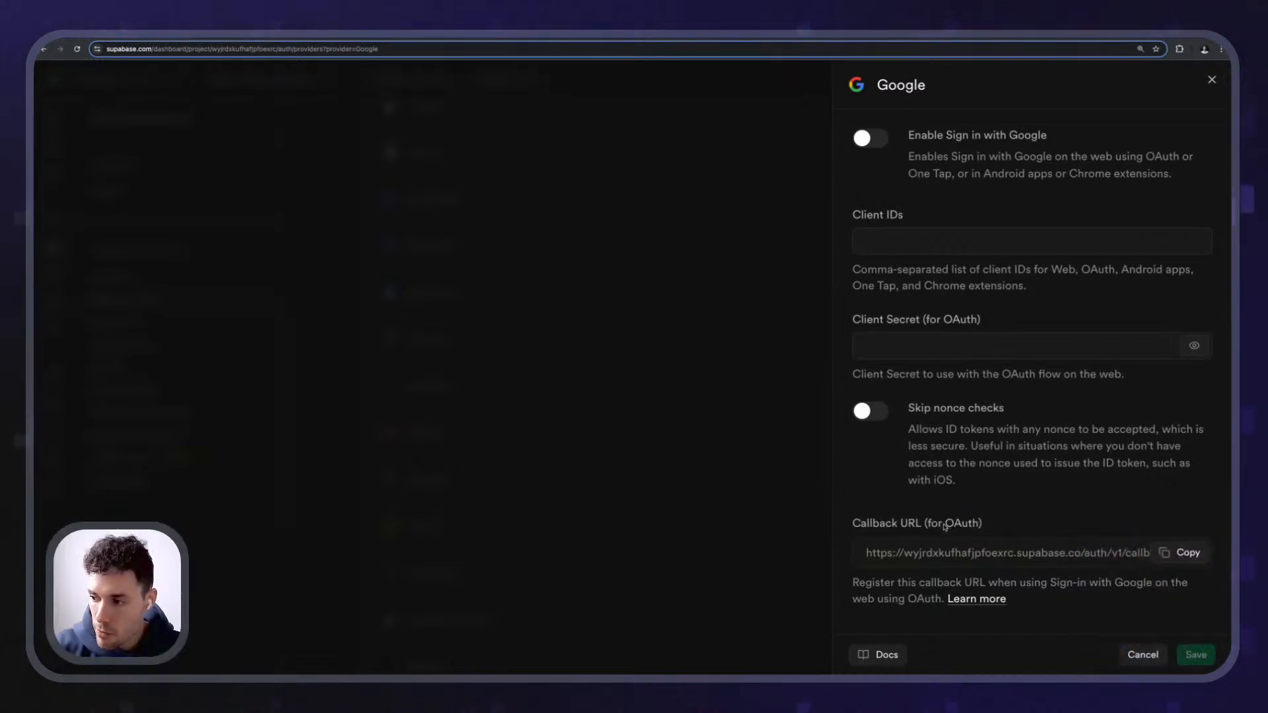
left_click(1176, 553)
left_click(361, 39)
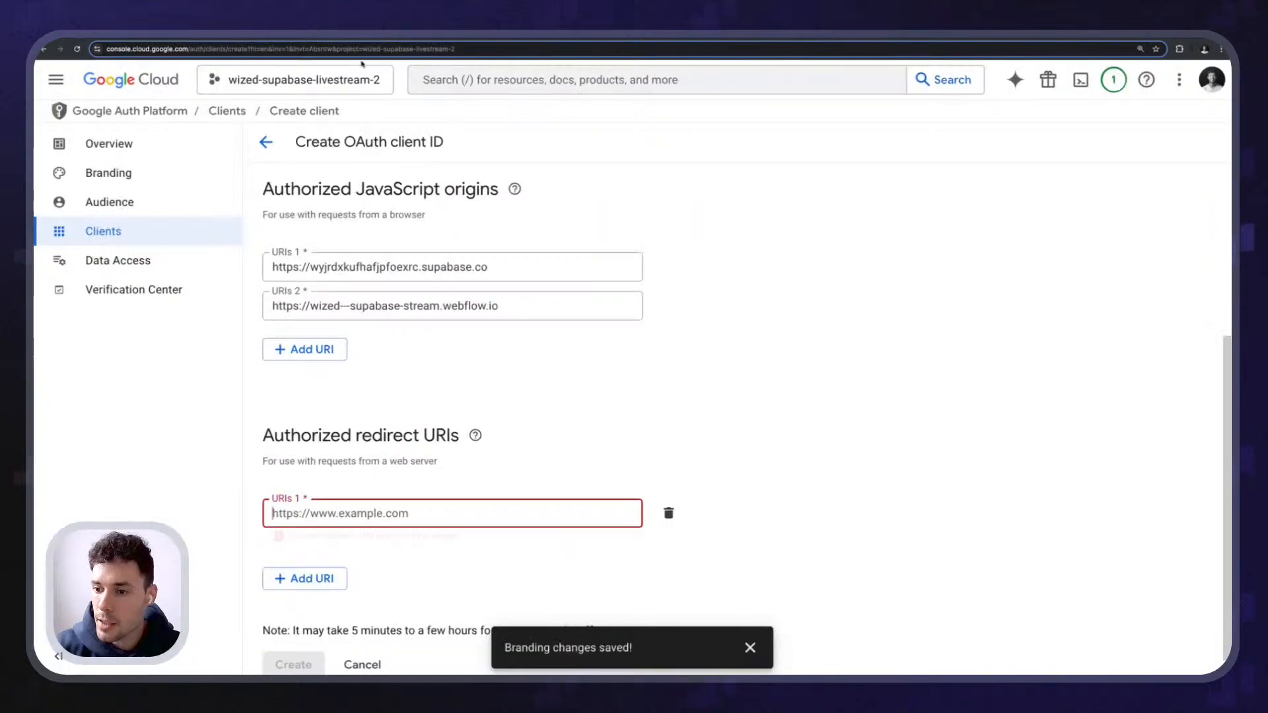
left_click(361, 504)
key("ctrl+v")
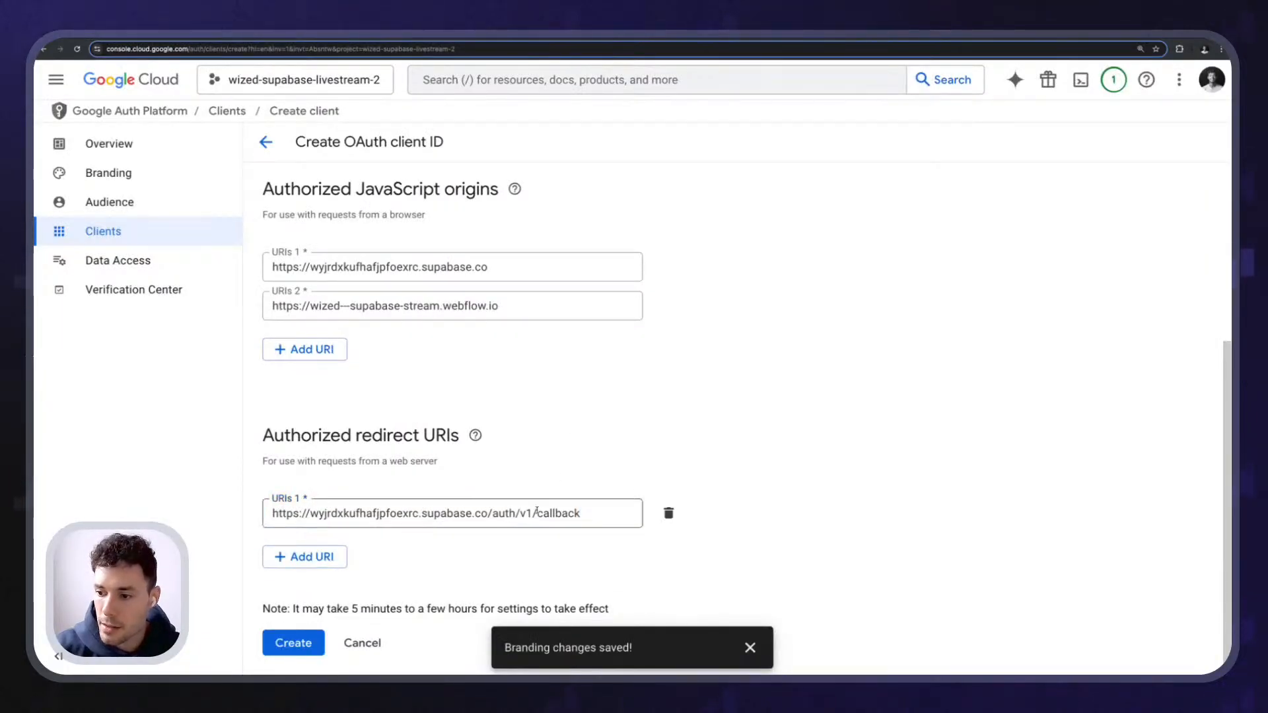
left_click(293, 643)
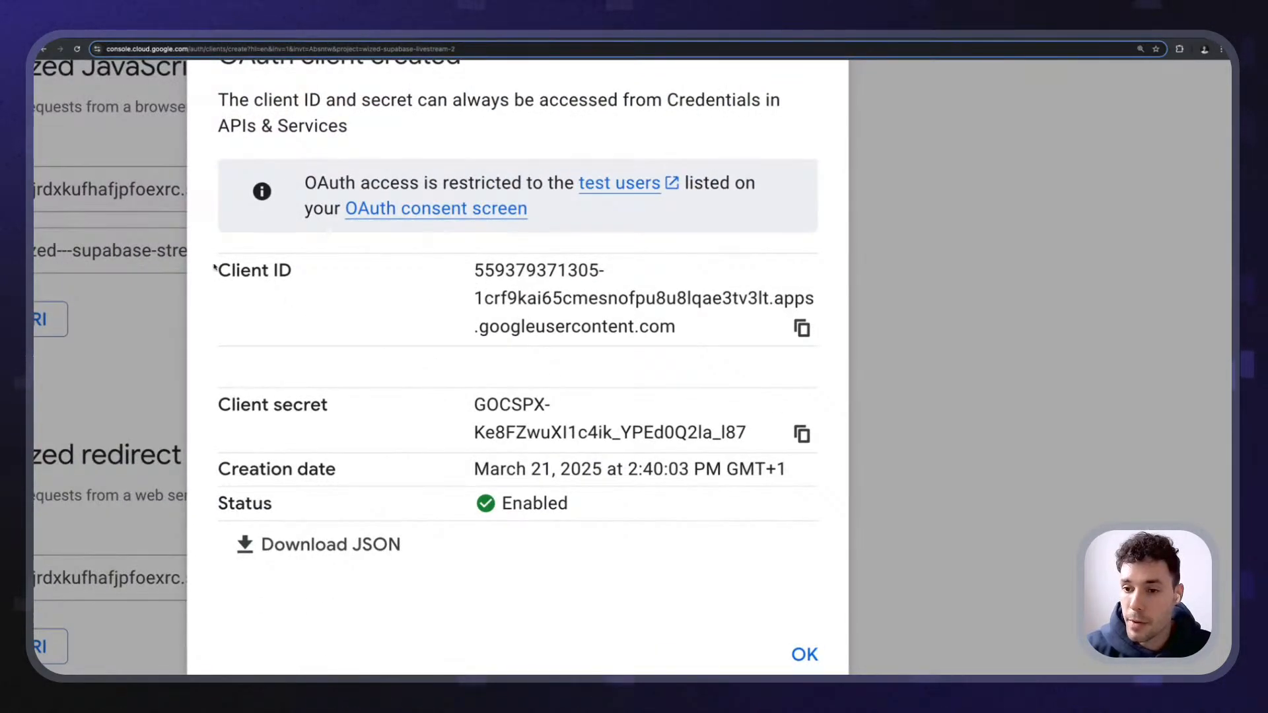
- Copy the new OAuth client ID into Supabase's Google provider Client IDs field
left_click_drag(233, 402, 350, 400)
scroll(524, 336, "down", 5)
left_click(524, 335)
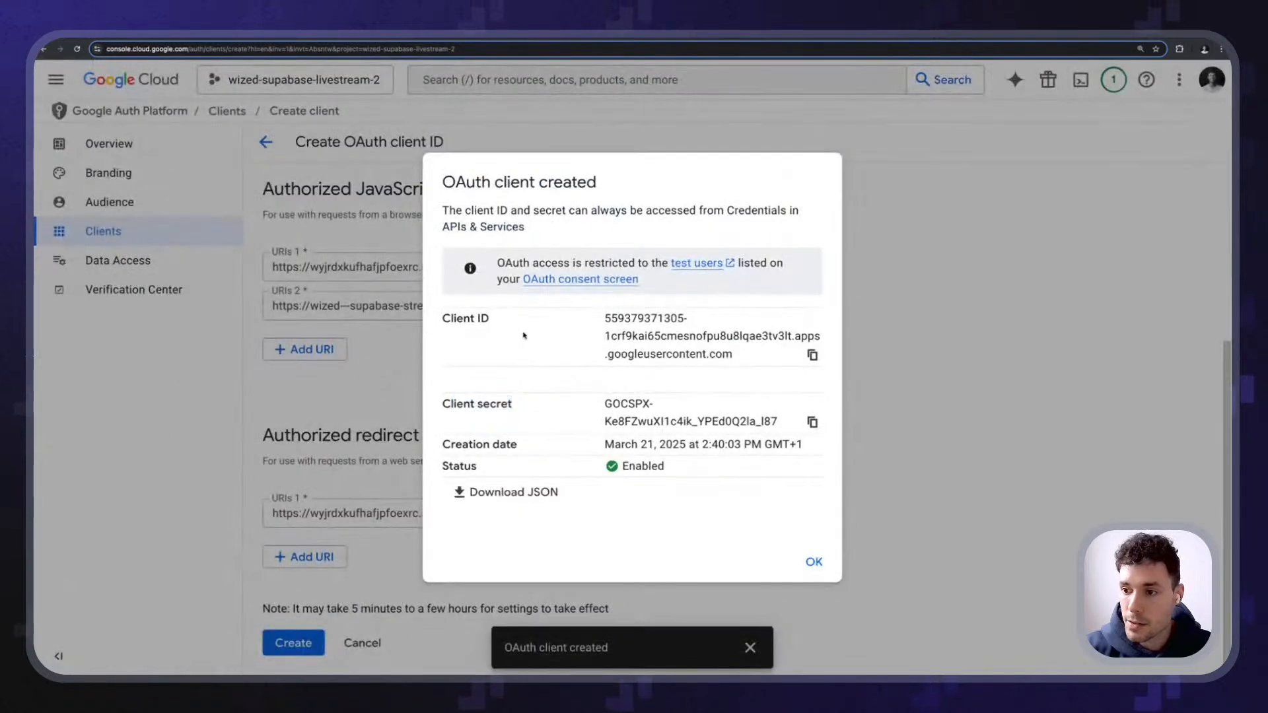
left_click(813, 356)
left_click(139, 37)
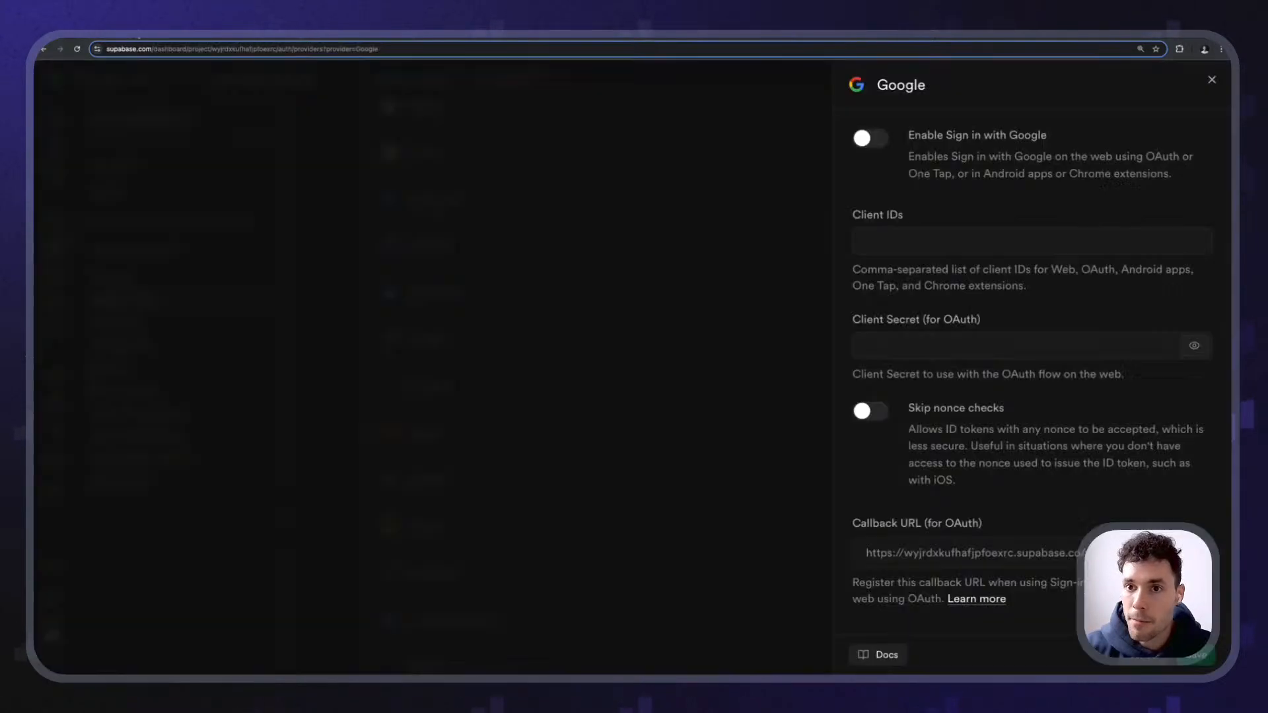
left_click(906, 241)
key("ctrl+v")
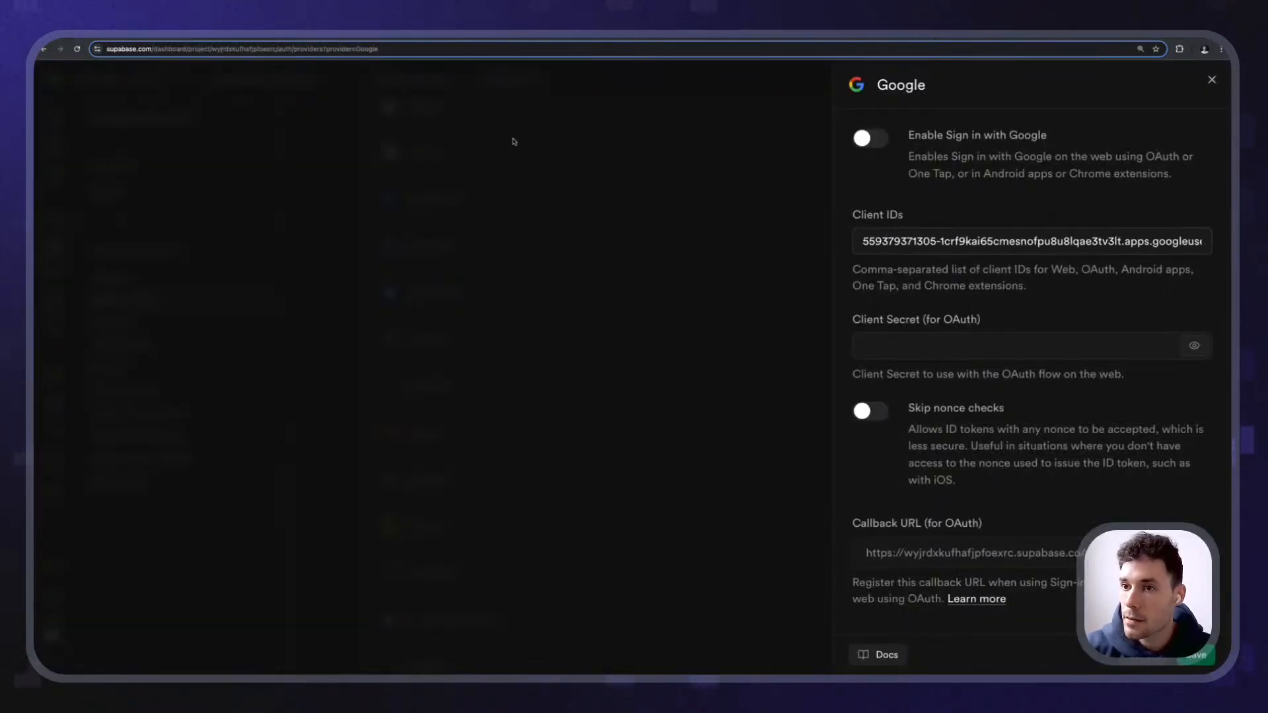
- Paste the client secret into Supabase, enable Sign in with Google, and save
left_click(278, 37)
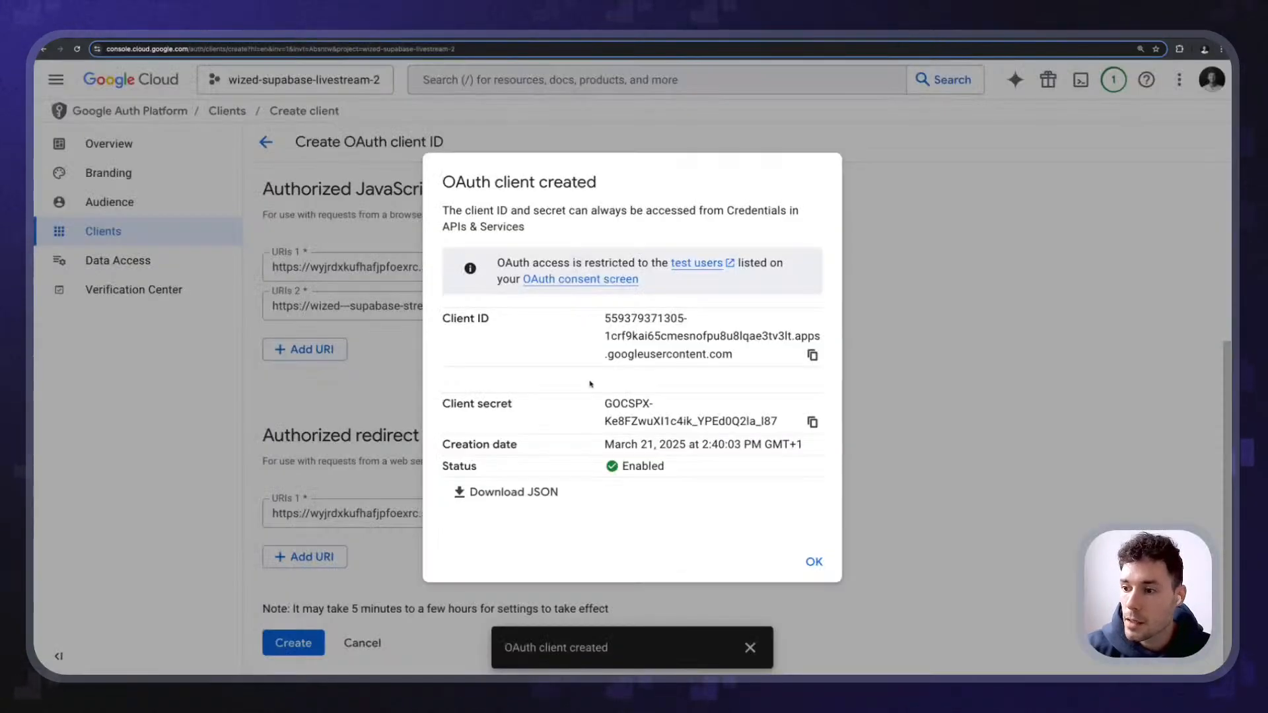
left_click(812, 421)
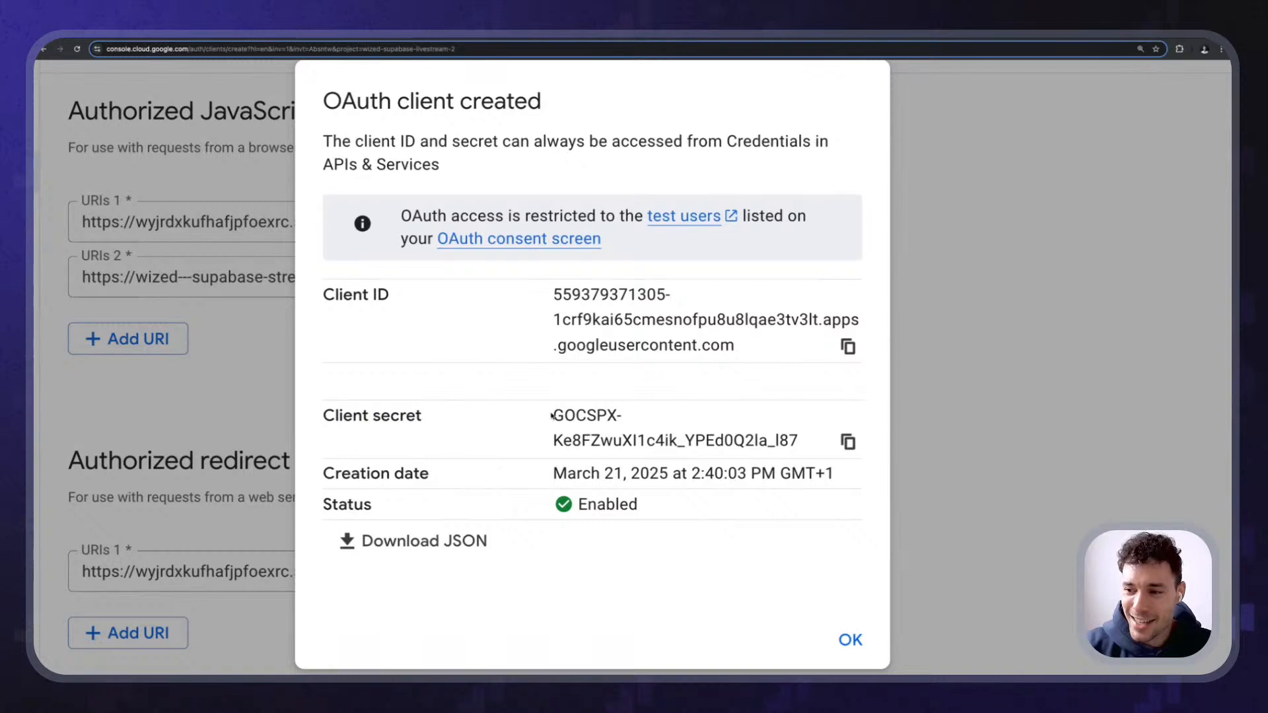
left_click_drag(552, 415, 804, 448)
left_click(794, 443)
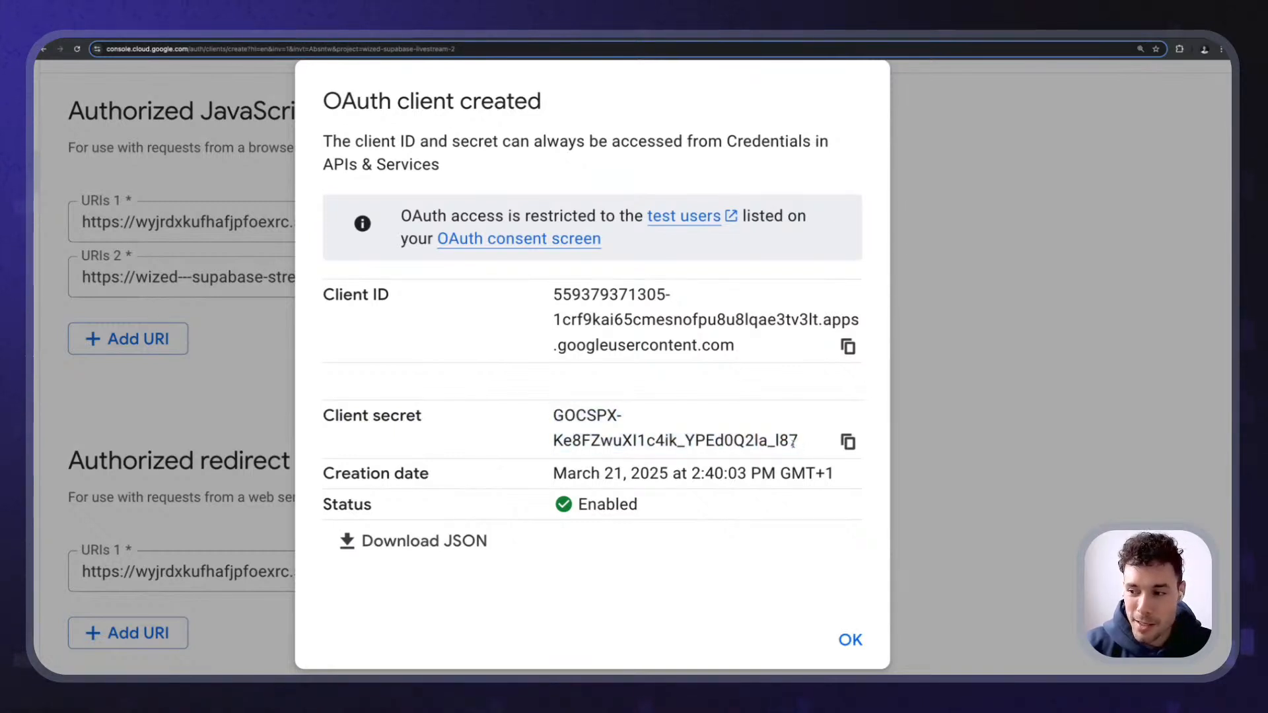
left_click(848, 442)
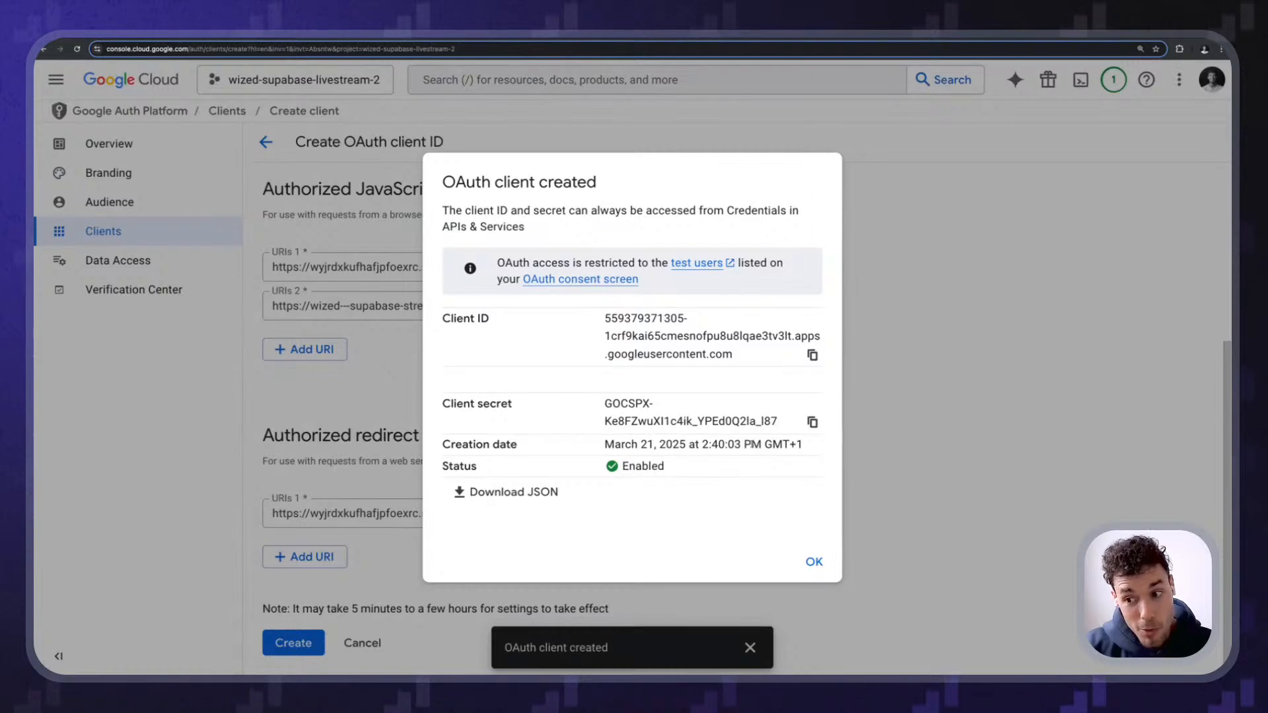
left_click_drag(588, 398, 725, 420)
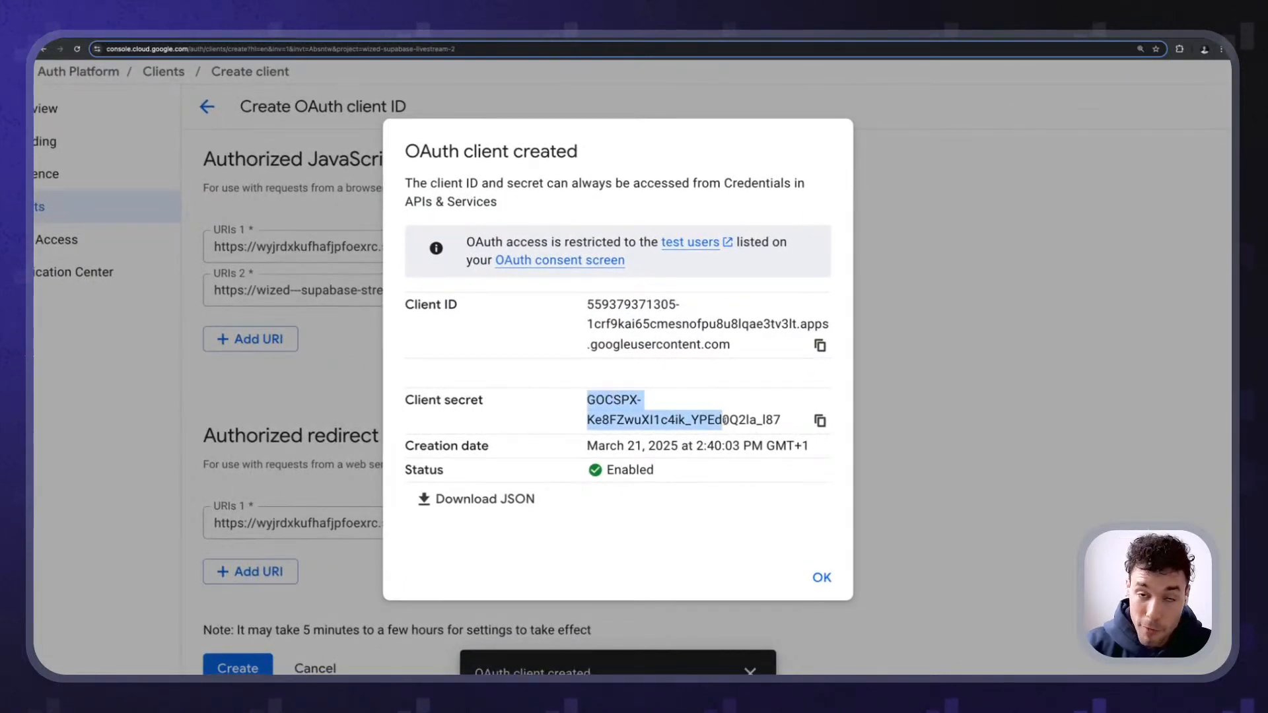
left_click(675, 414)
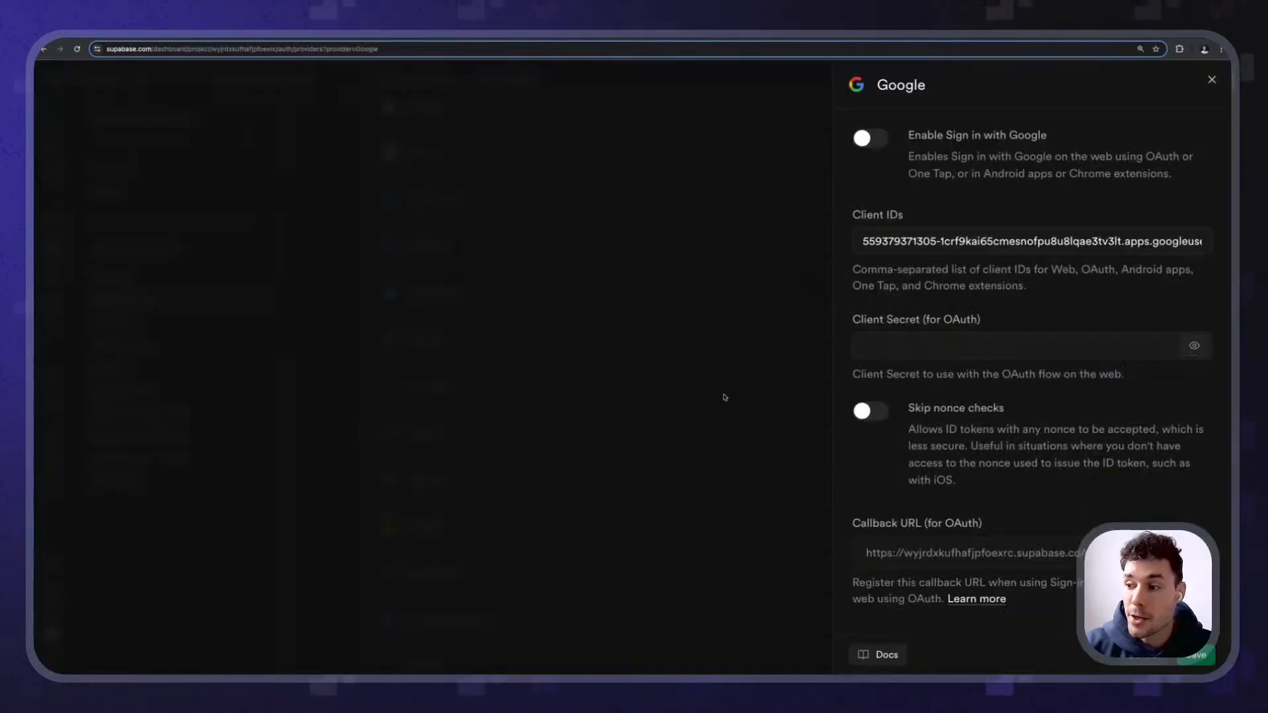
left_click(906, 346)
key("ctrl+v")
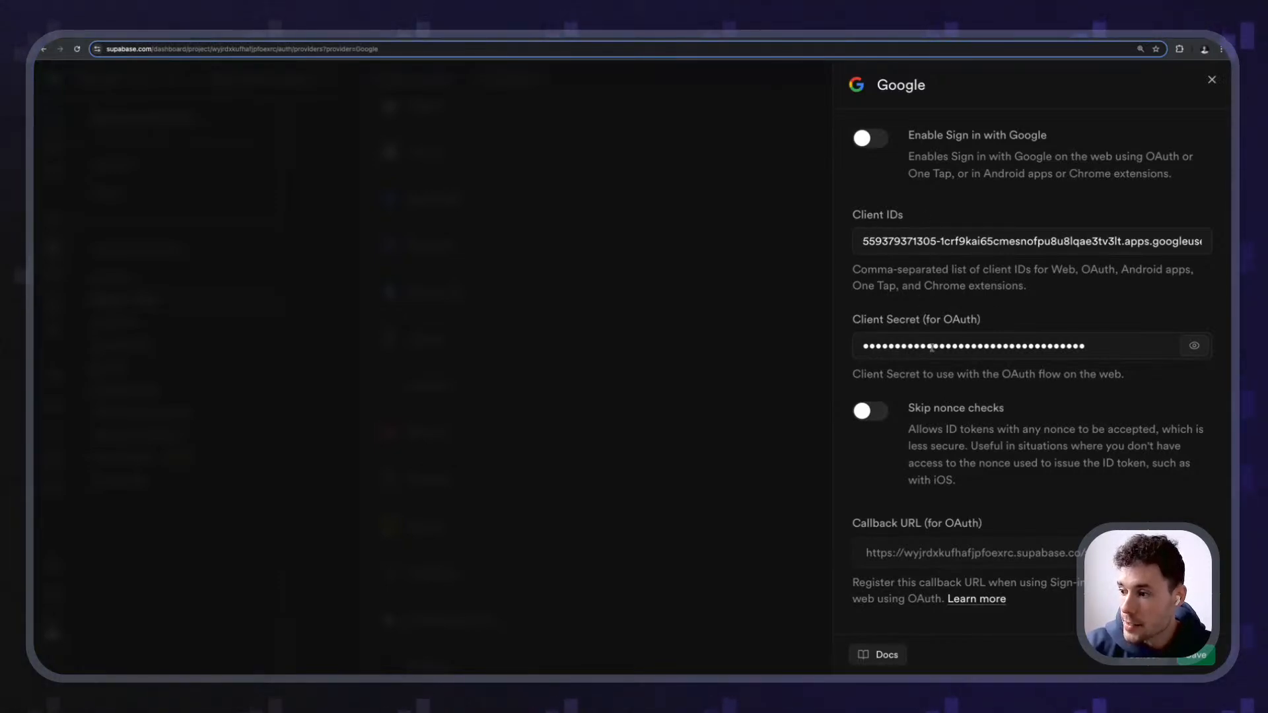
left_click(869, 138)
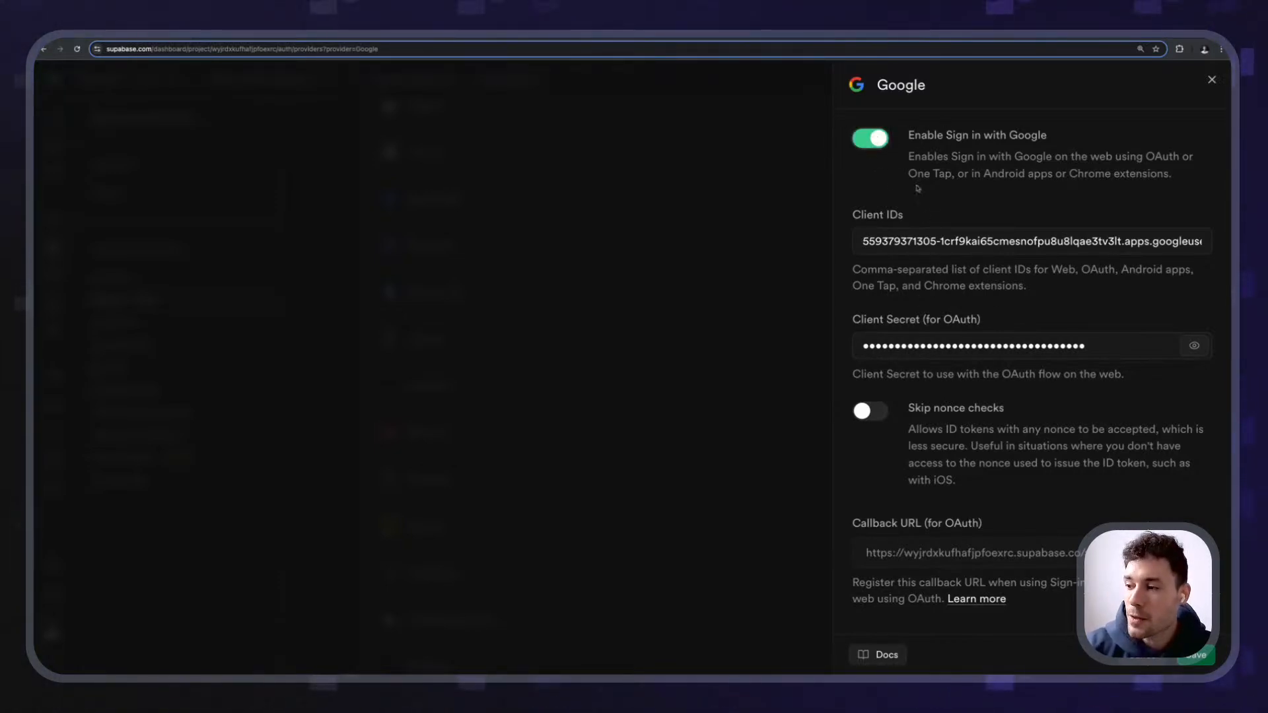
left_click(1196, 655)
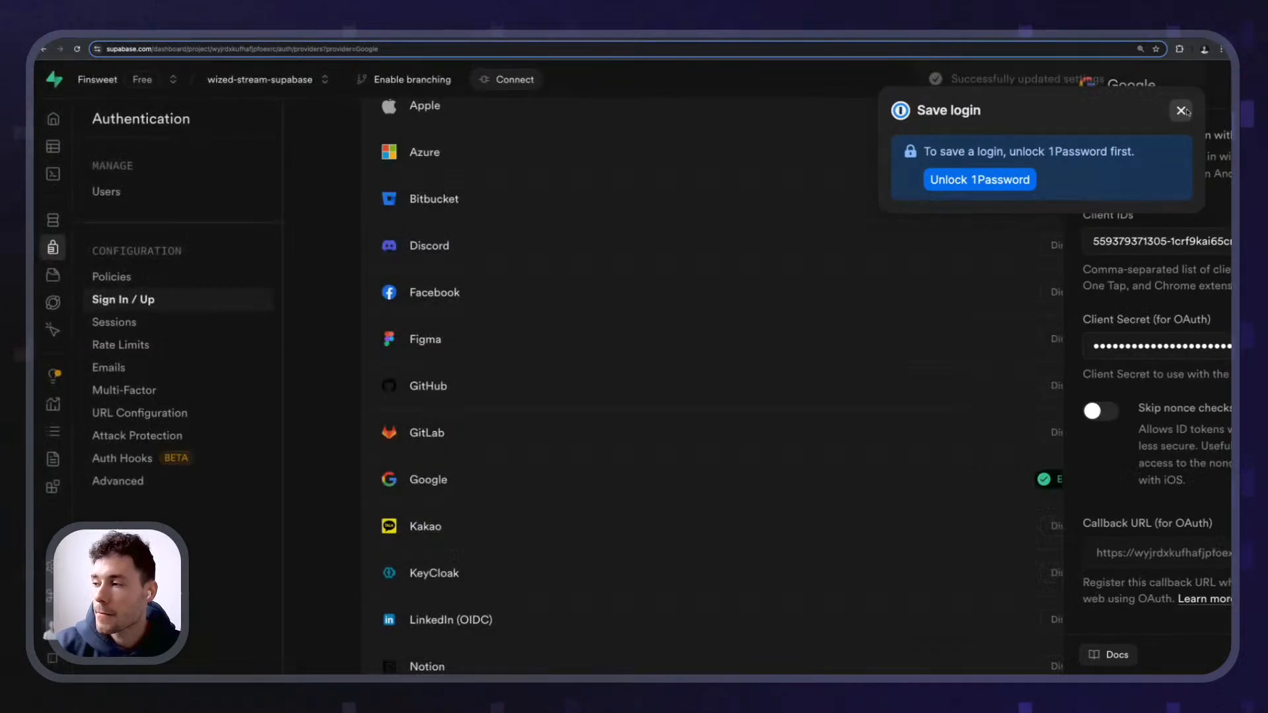
- Close the publish options and open the sign_in_google request from the Requests panel
left_click(1182, 111)
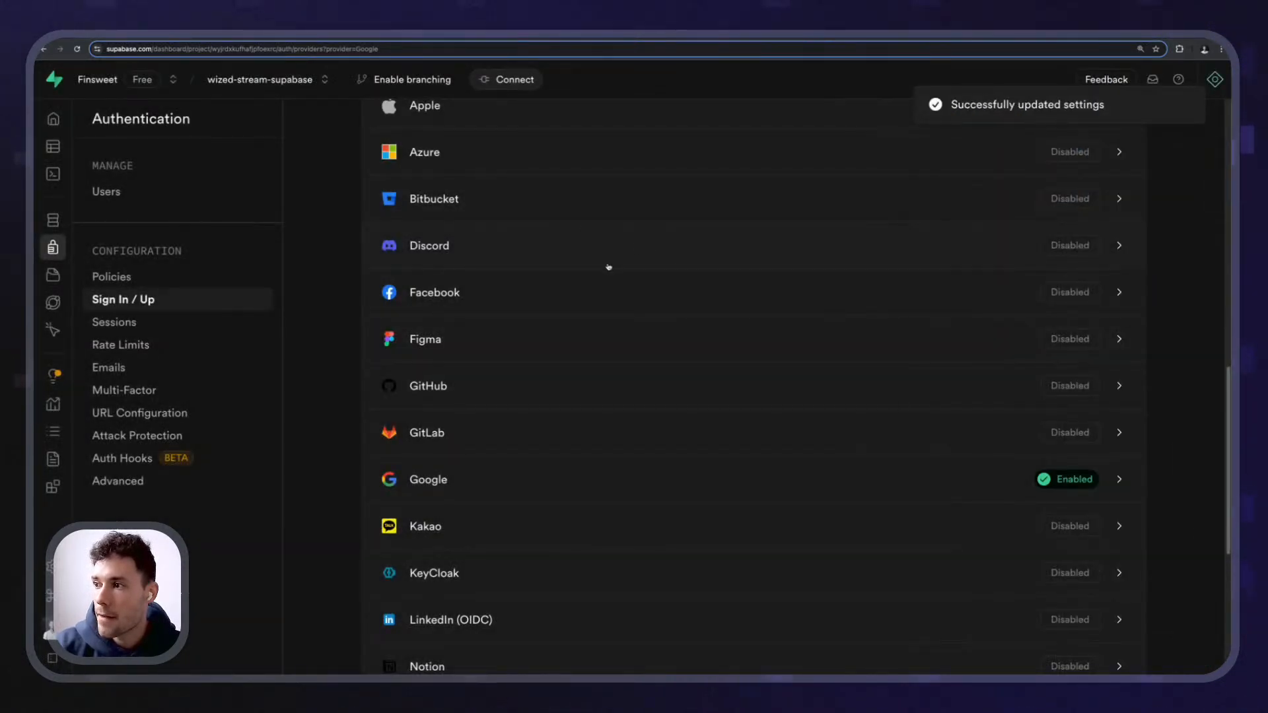
scroll(608, 266, "up", 10)
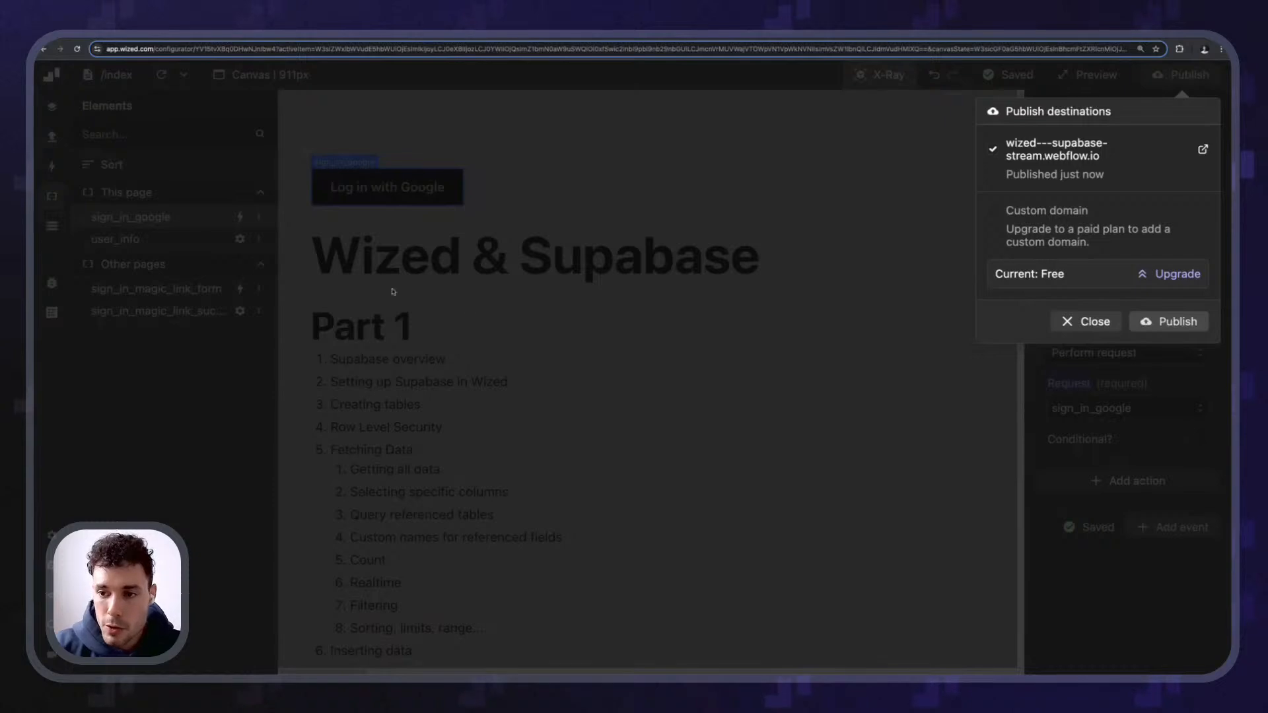
left_click(373, 286)
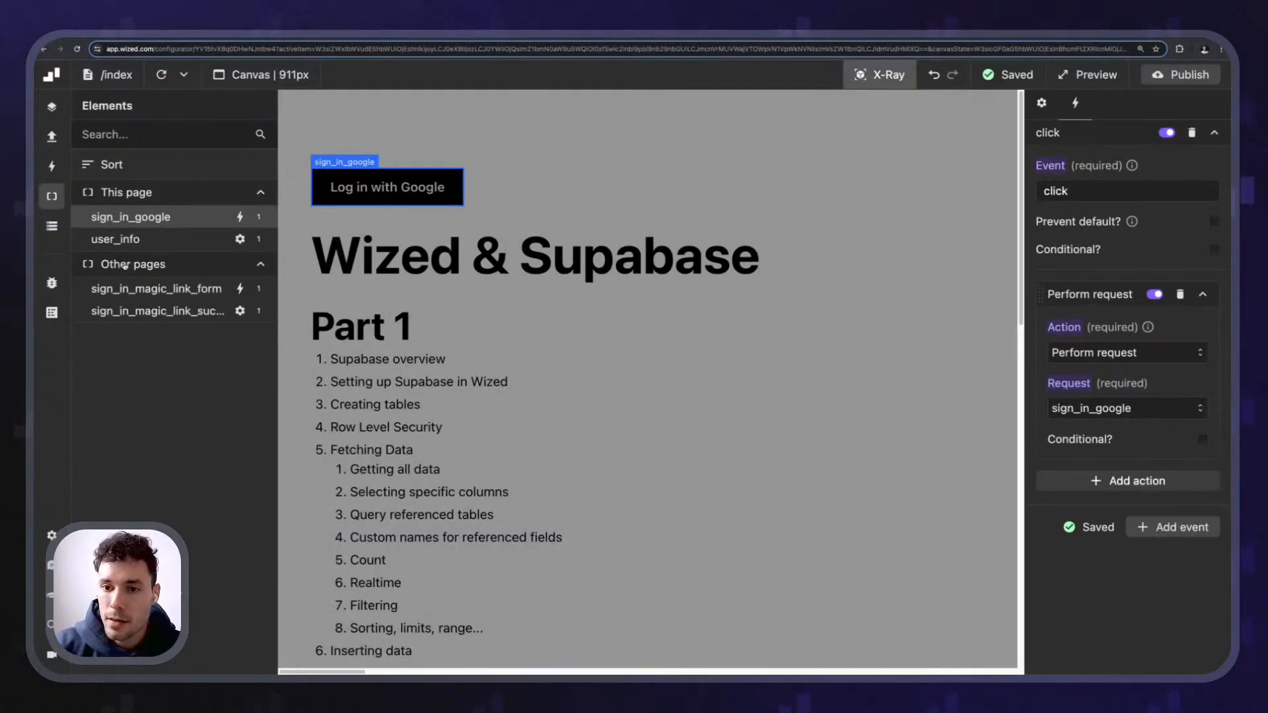
left_click(125, 222)
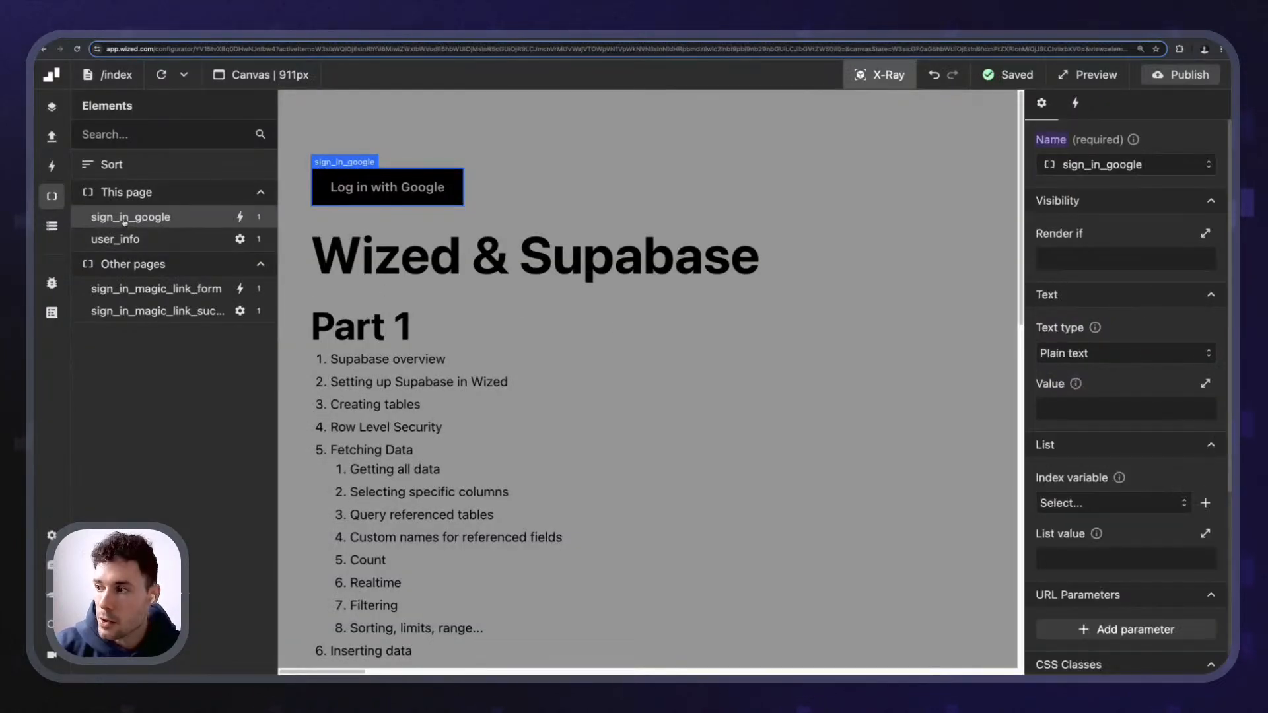
left_click(52, 165)
left_click(52, 136)
scroll(197, 430, "down", 5)
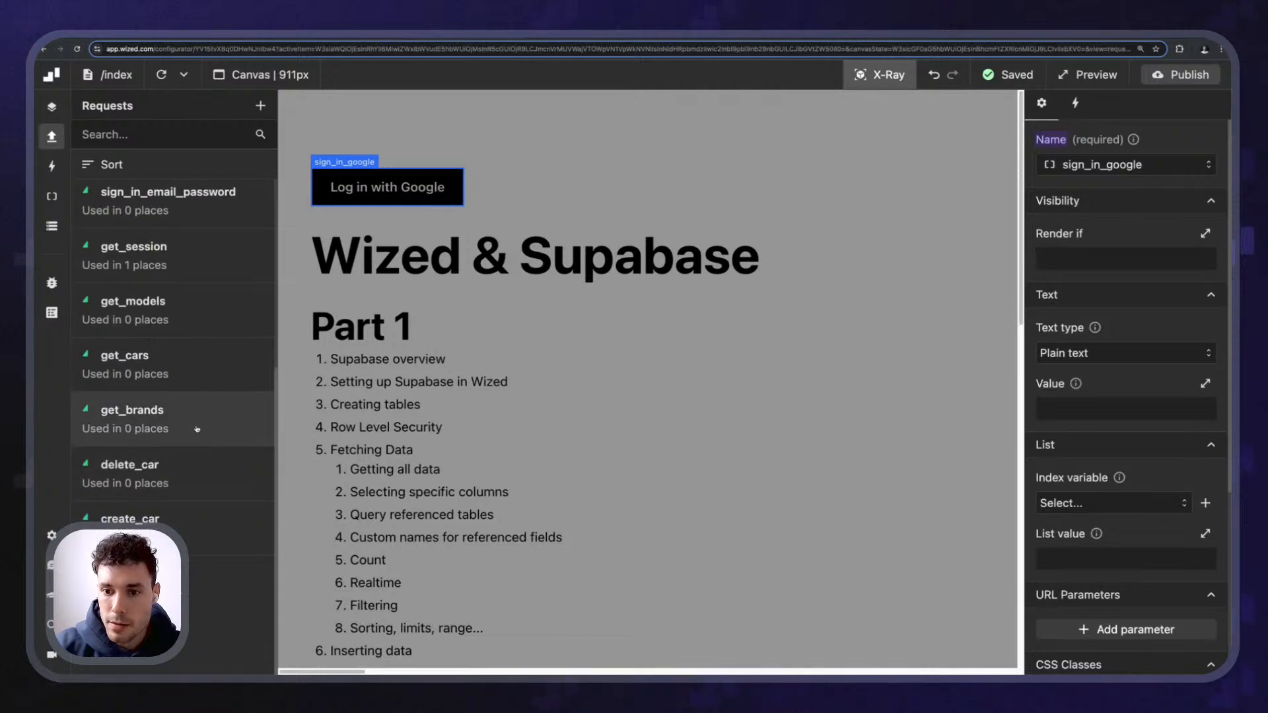
scroll(197, 429, "up", 3)
left_click(191, 282)
scroll(1157, 345, "down", 1)
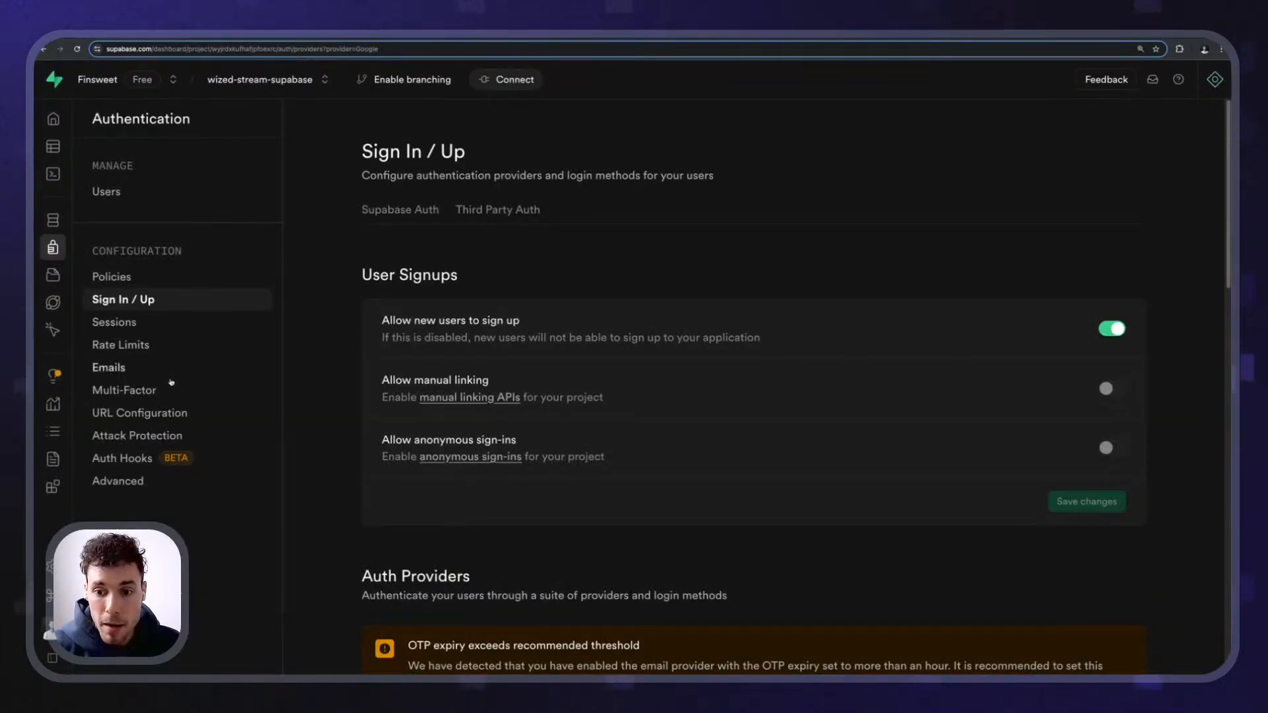
- Open URL Configuration and review the project's Site URL
left_click(152, 413)
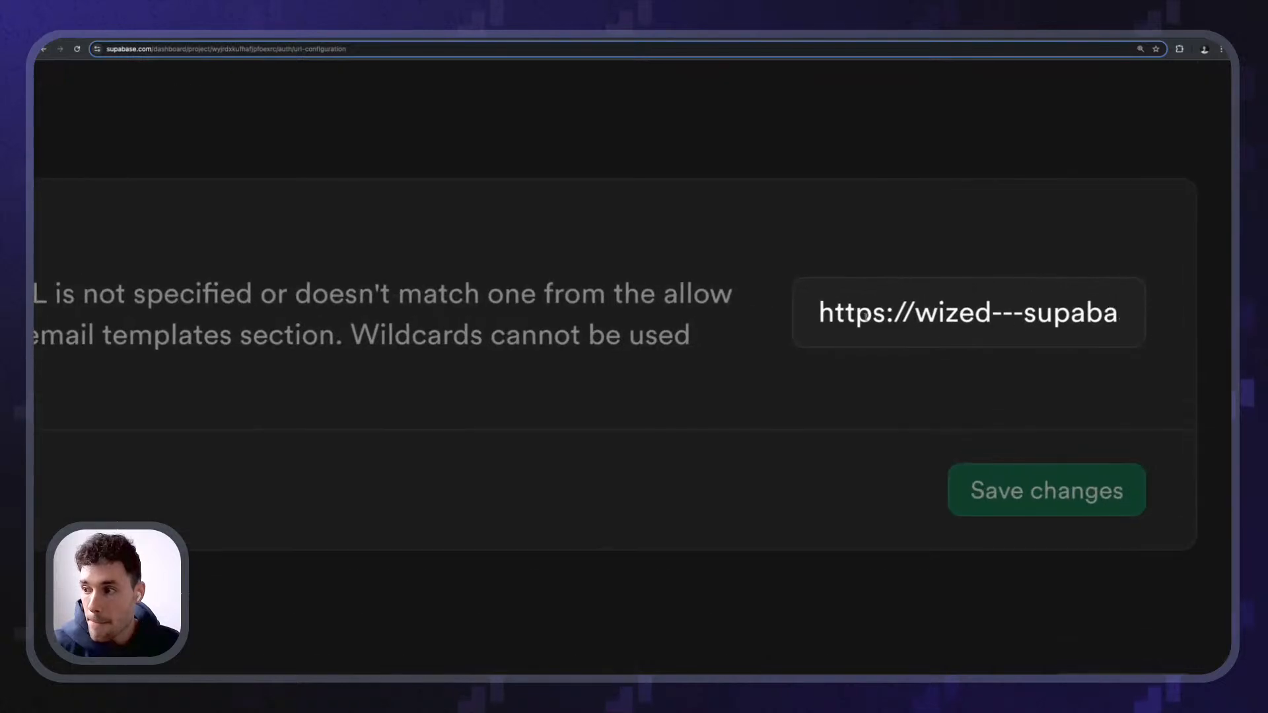
left_click_drag(819, 315, 1172, 334)
left_click(982, 353)
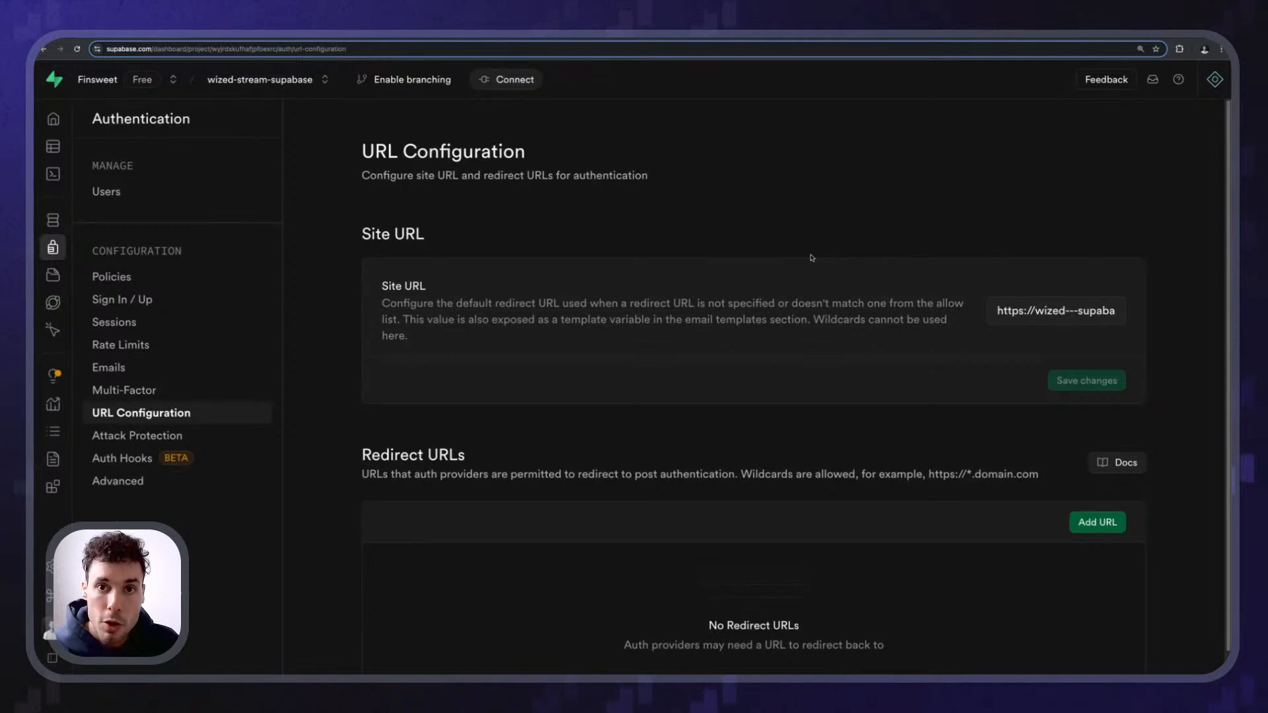
triple_click(1070, 315)
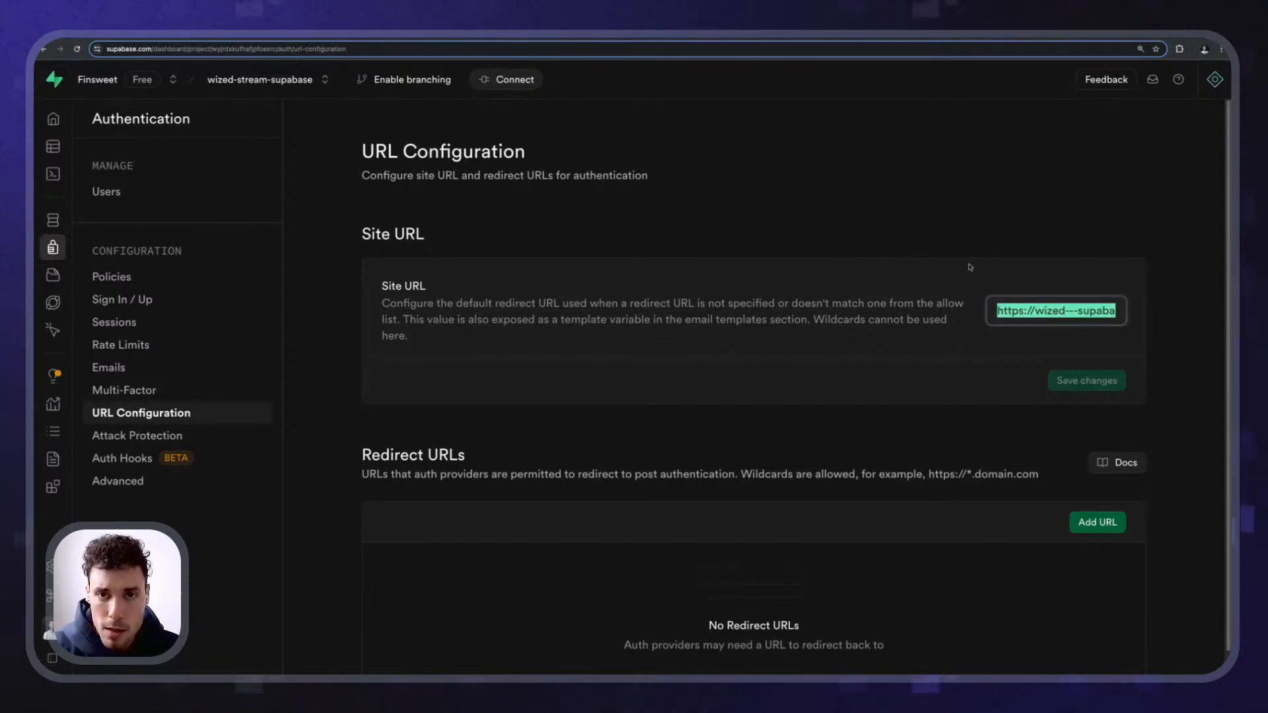
left_click(910, 423)
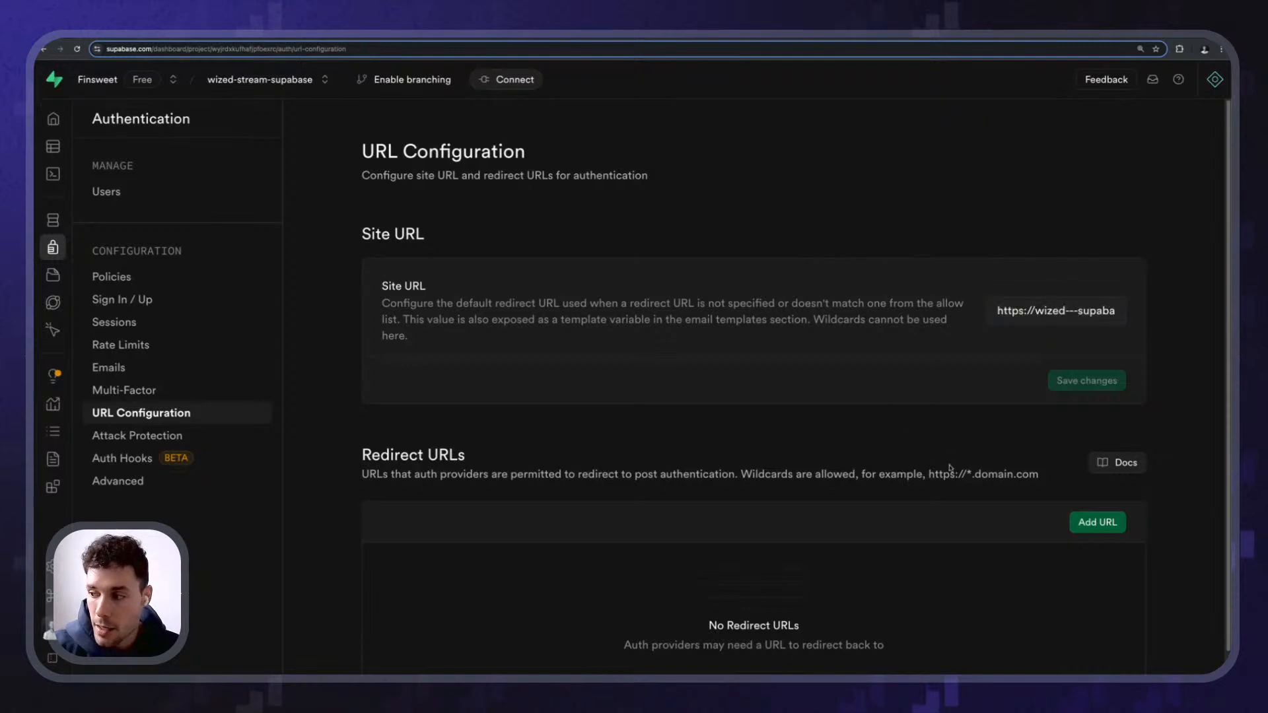
scroll(586, 365, "up", 4)
scroll(540, 328, "down", 4)
scroll(1018, 545, "down", 1)
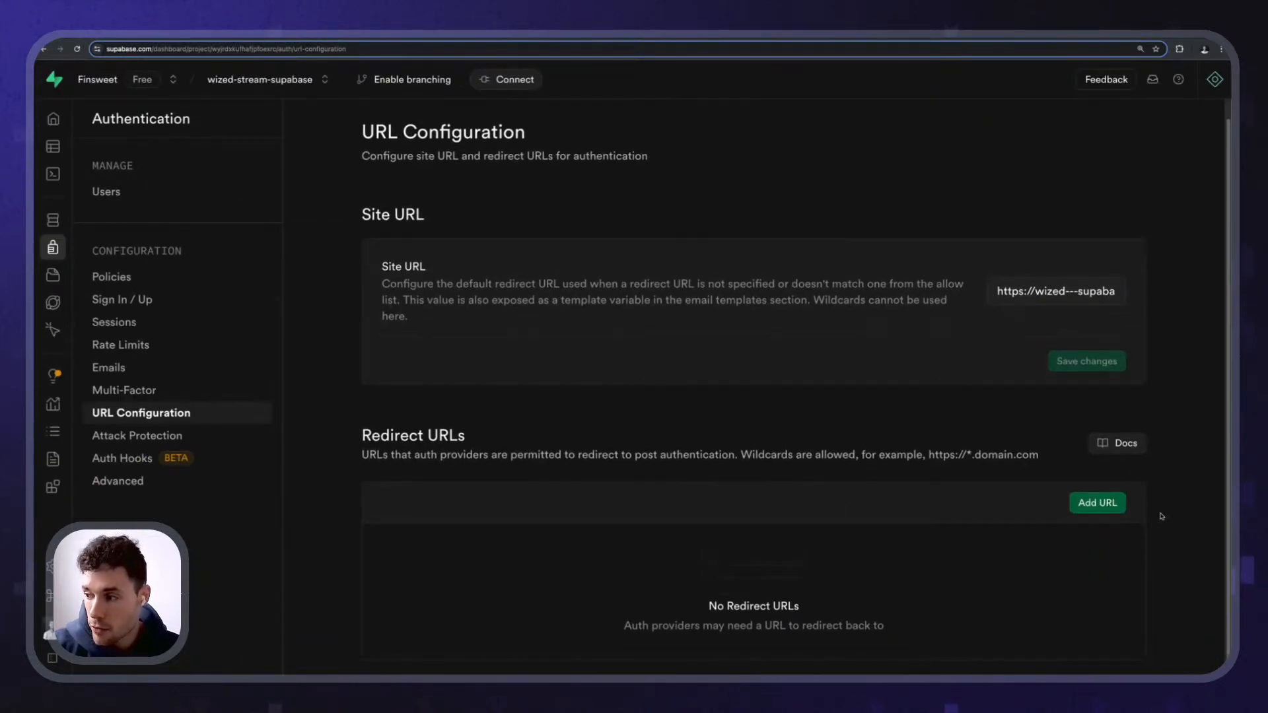
left_click(1098, 504)
key("ctrl+v")
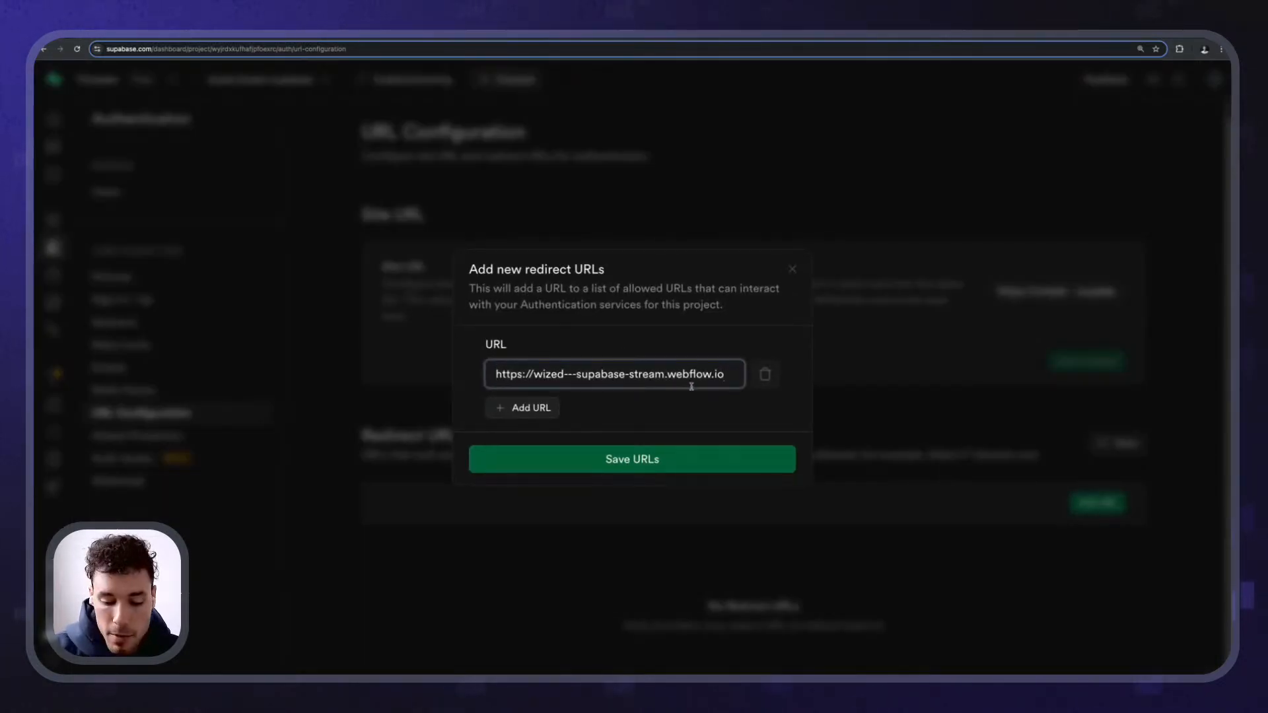
type("/dashboard")
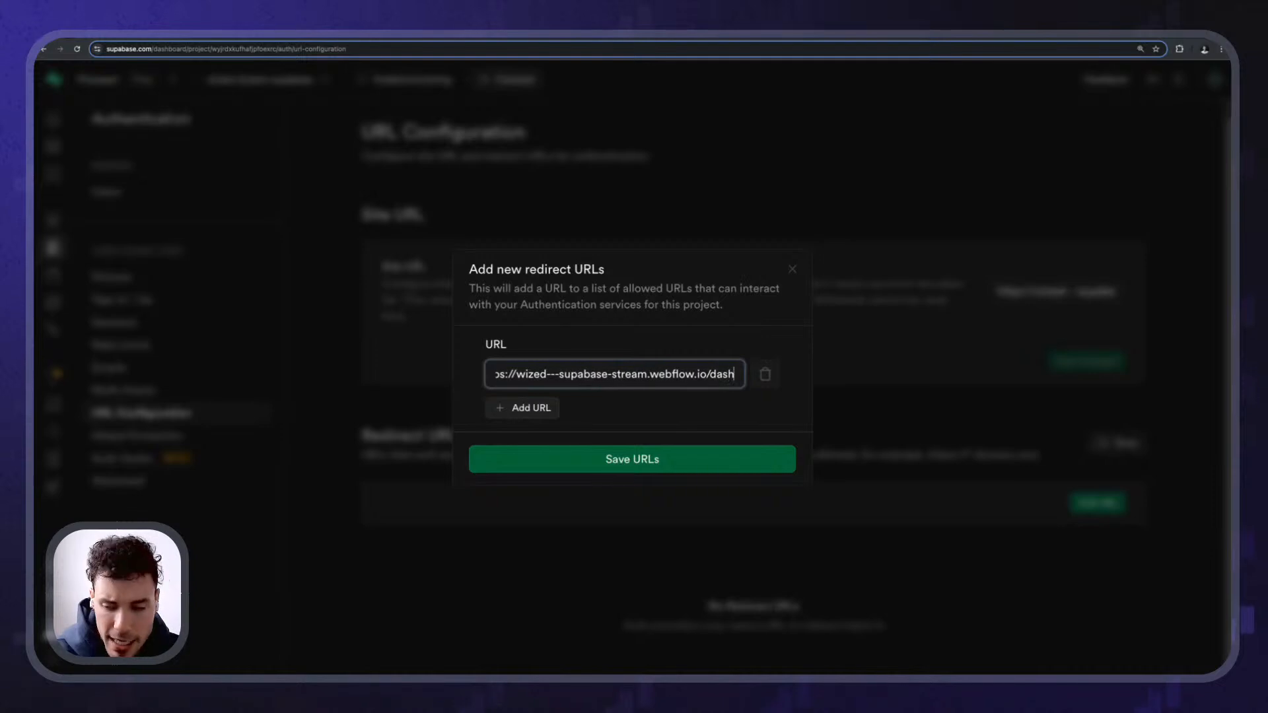
left_click(725, 346)
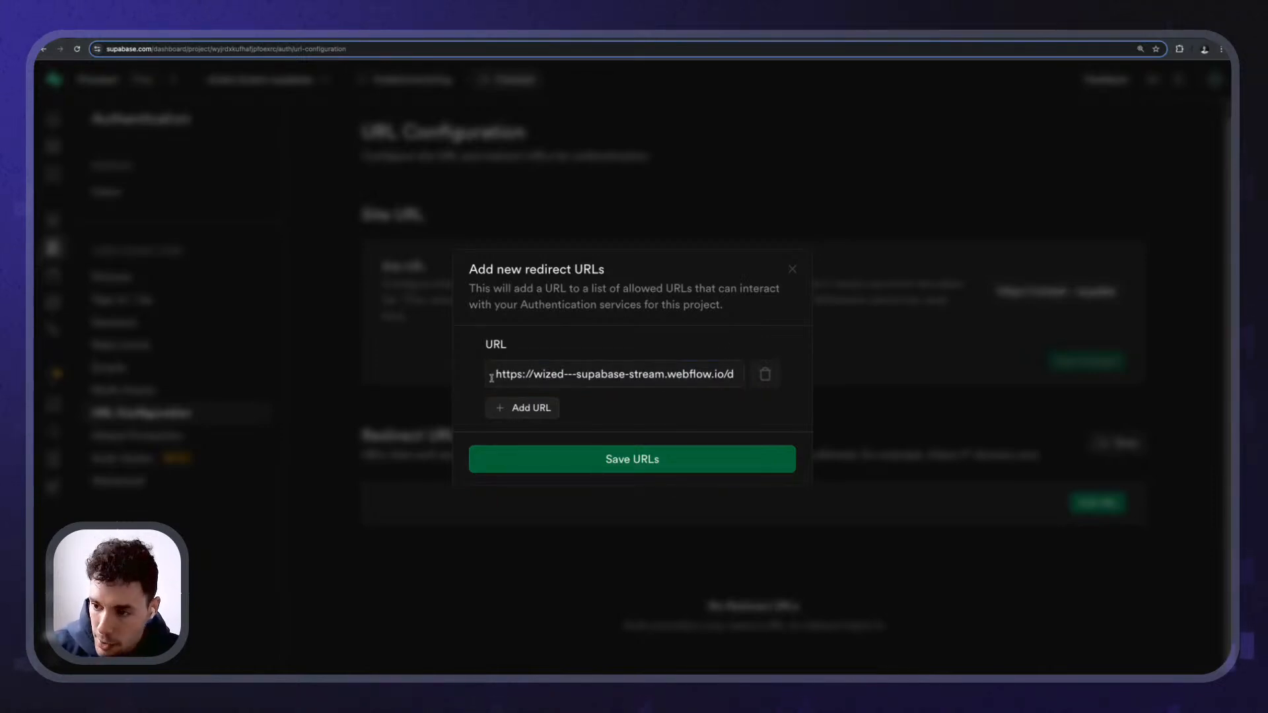
left_click_drag(492, 378, 684, 376)
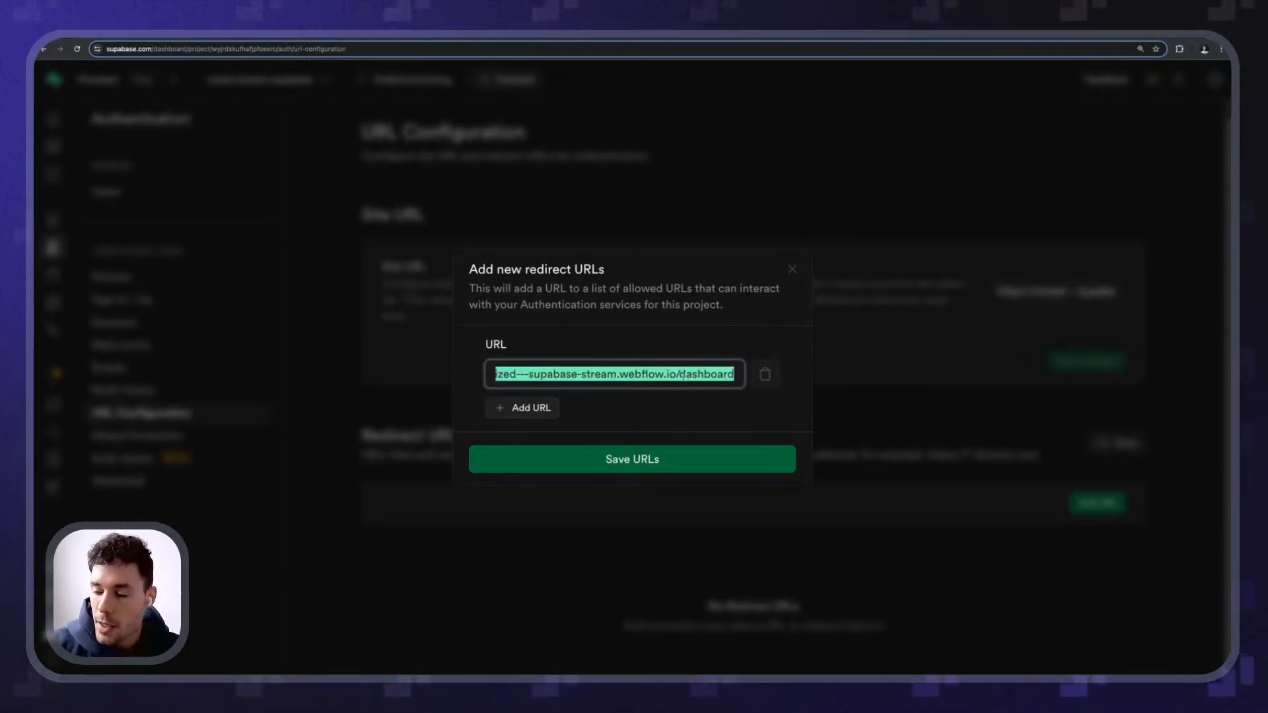
left_click(661, 464)
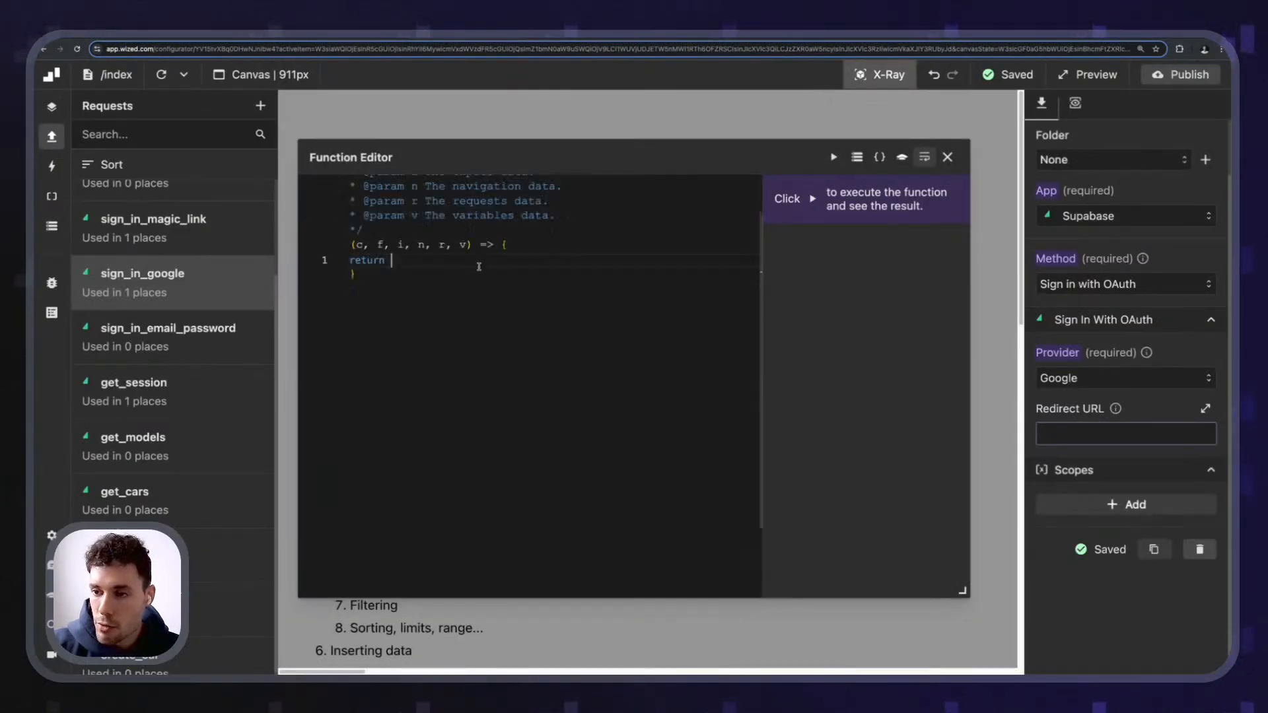
type("\"https://wized---supabase-stream.webflow.io/dashboard\"")
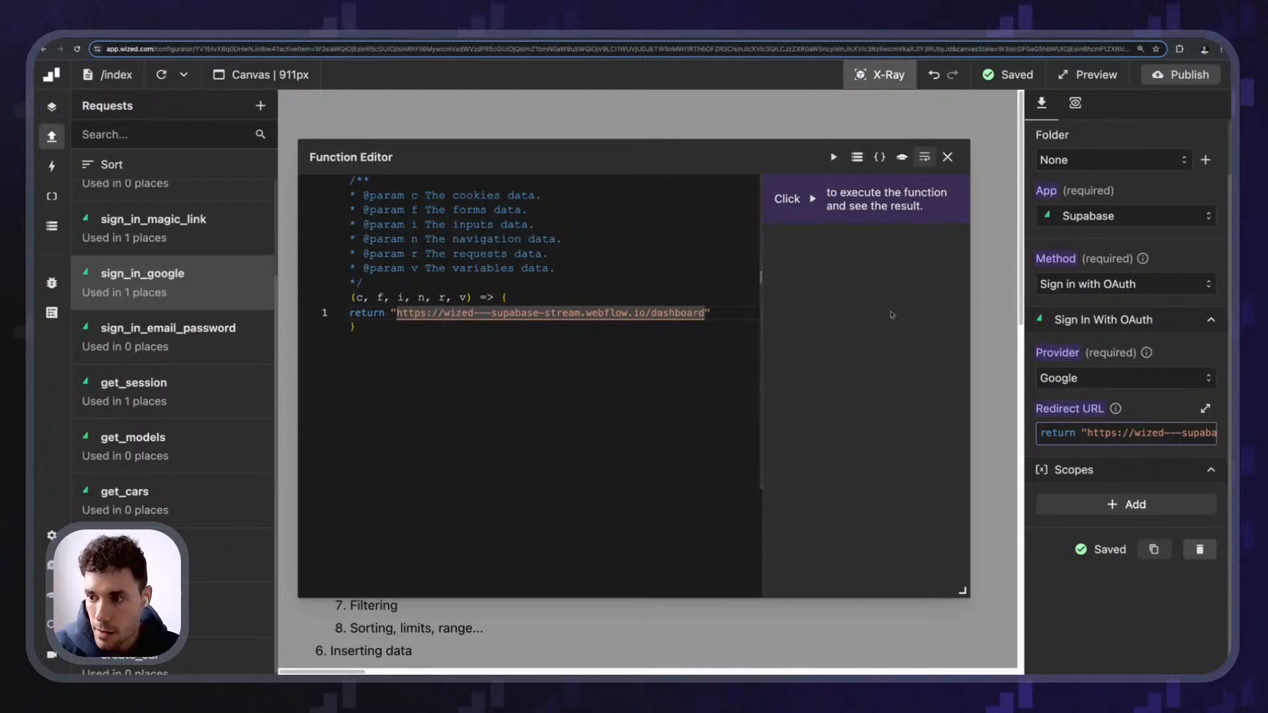
left_click_drag(398, 312, 718, 318)
key("ctrl+c")
left_click(947, 157)
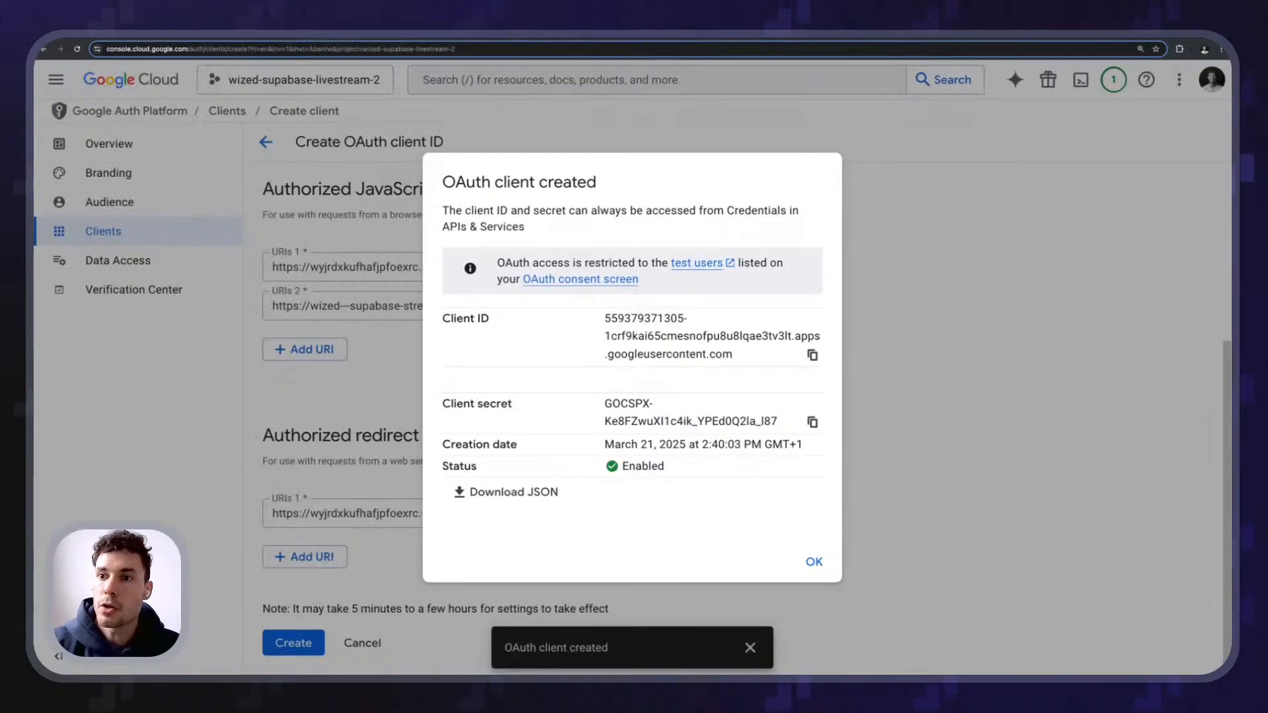
- Dismiss the client-created notice and open the Web Client's OAuth settings
left_click(370, 314)
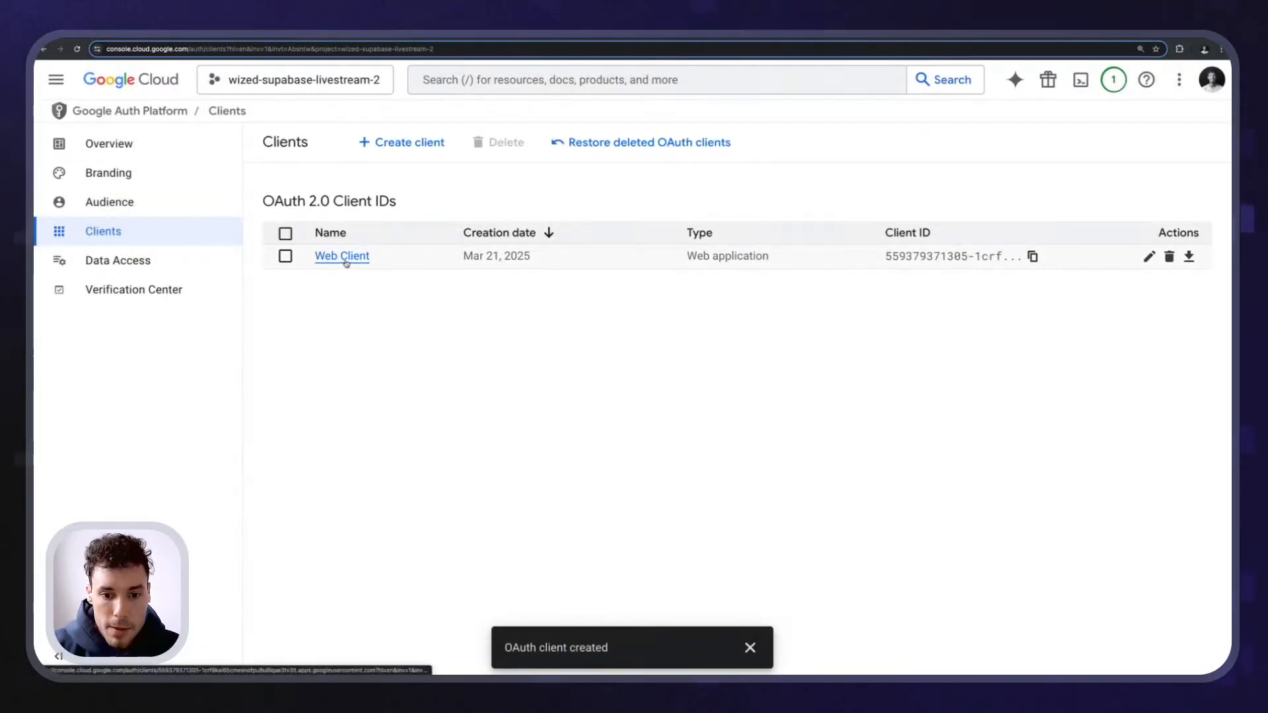
left_click(351, 265)
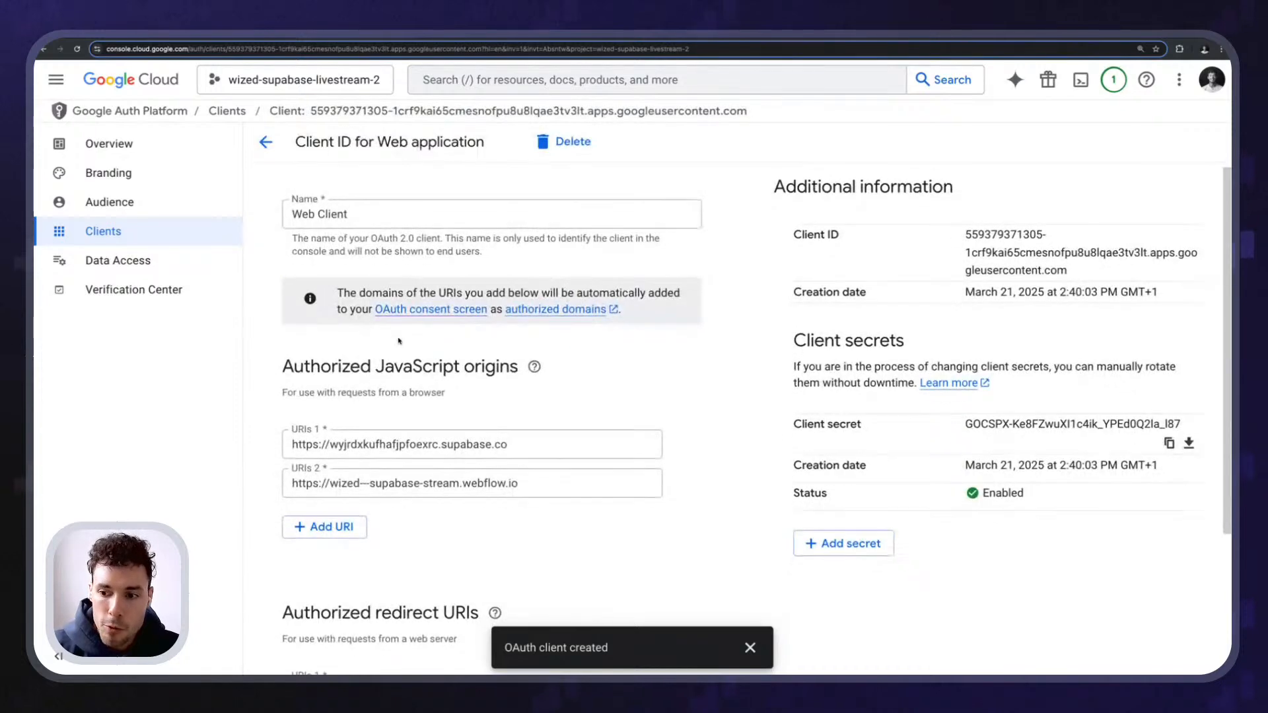
scroll(409, 333, "down", 3)
left_click_drag(282, 416, 483, 422)
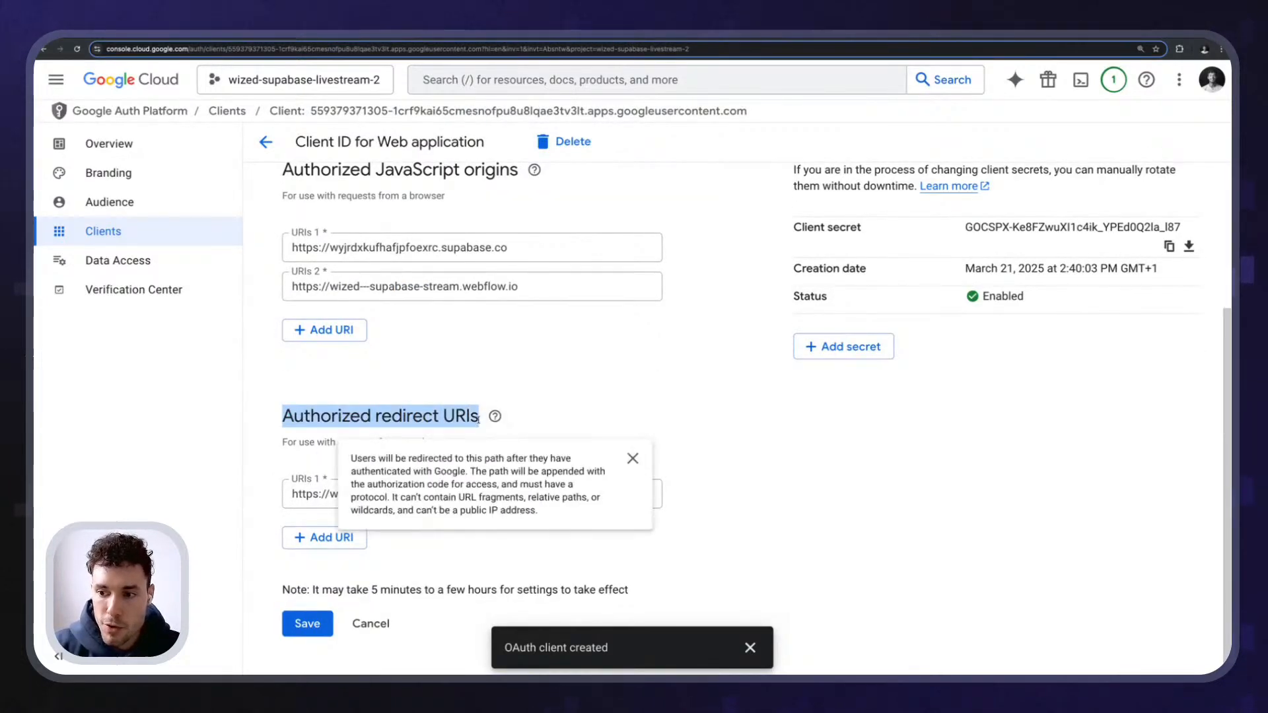
left_click(401, 378)
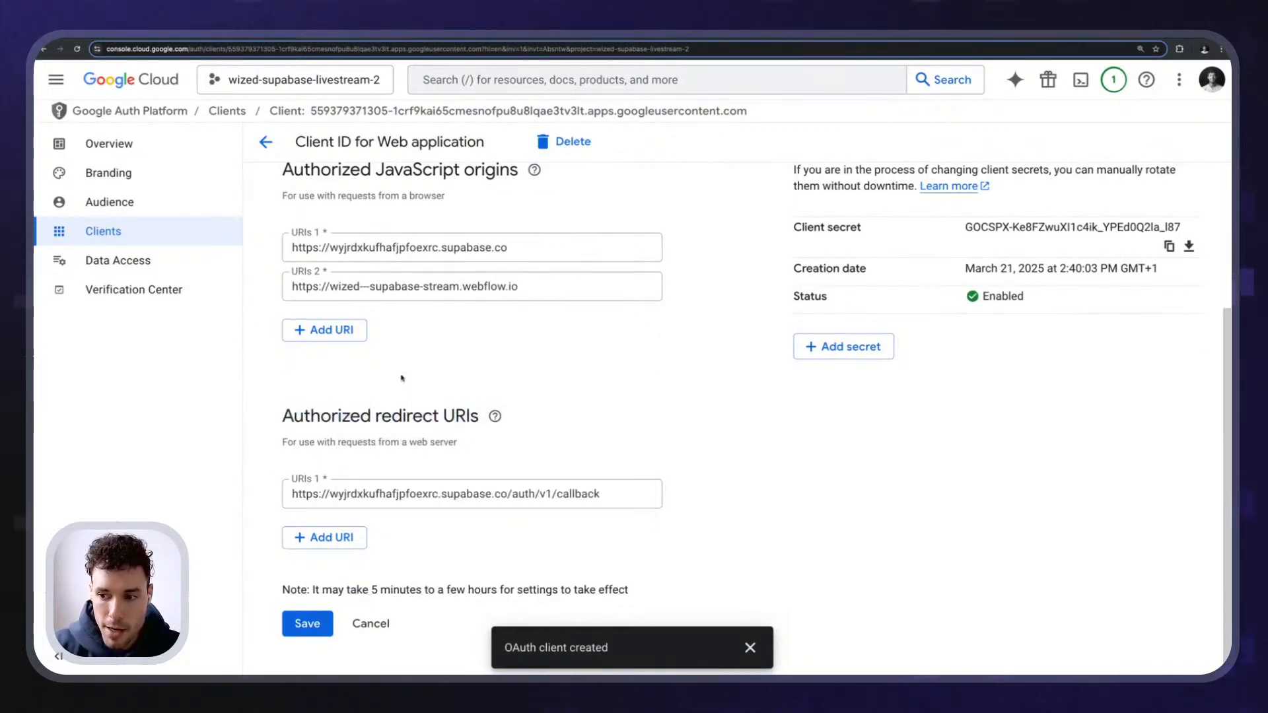
- Add the dashboard URL as a second authorized redirect URI, save, then clear Wized's redirect URL
left_click(324, 537)
key("ctrl+v")
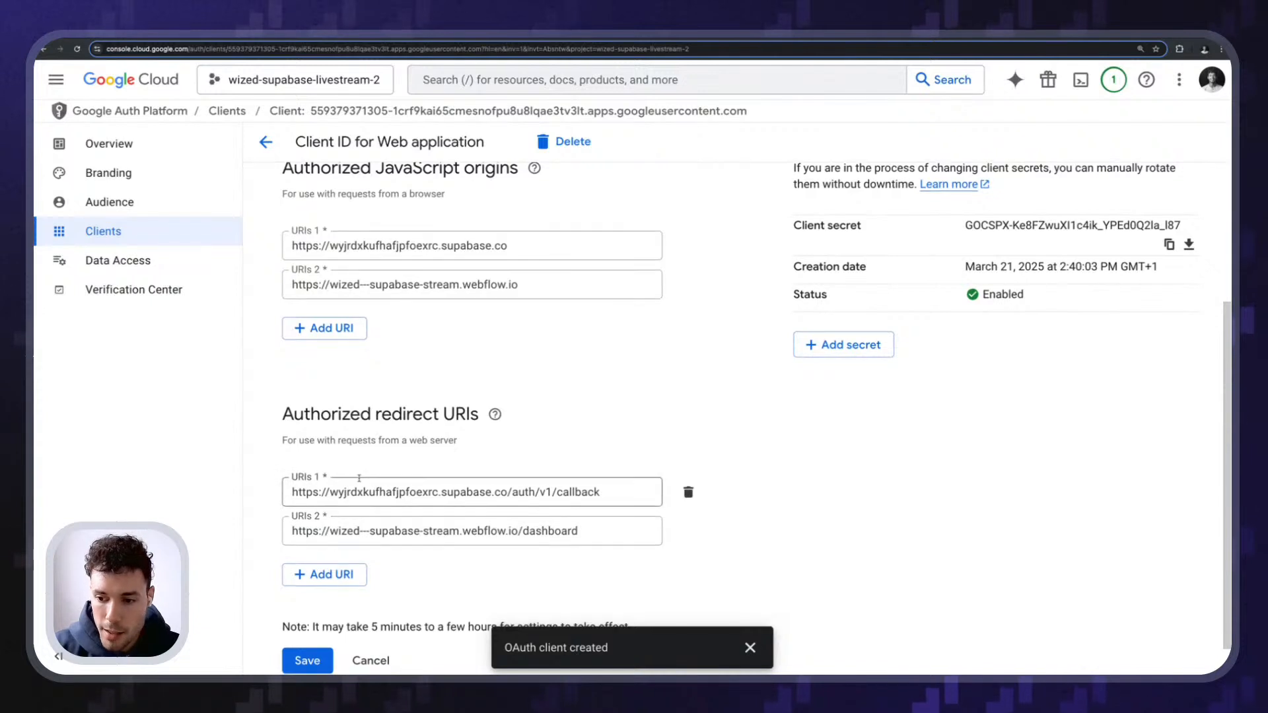
scroll(469, 535, "down", 1)
left_click(307, 622)
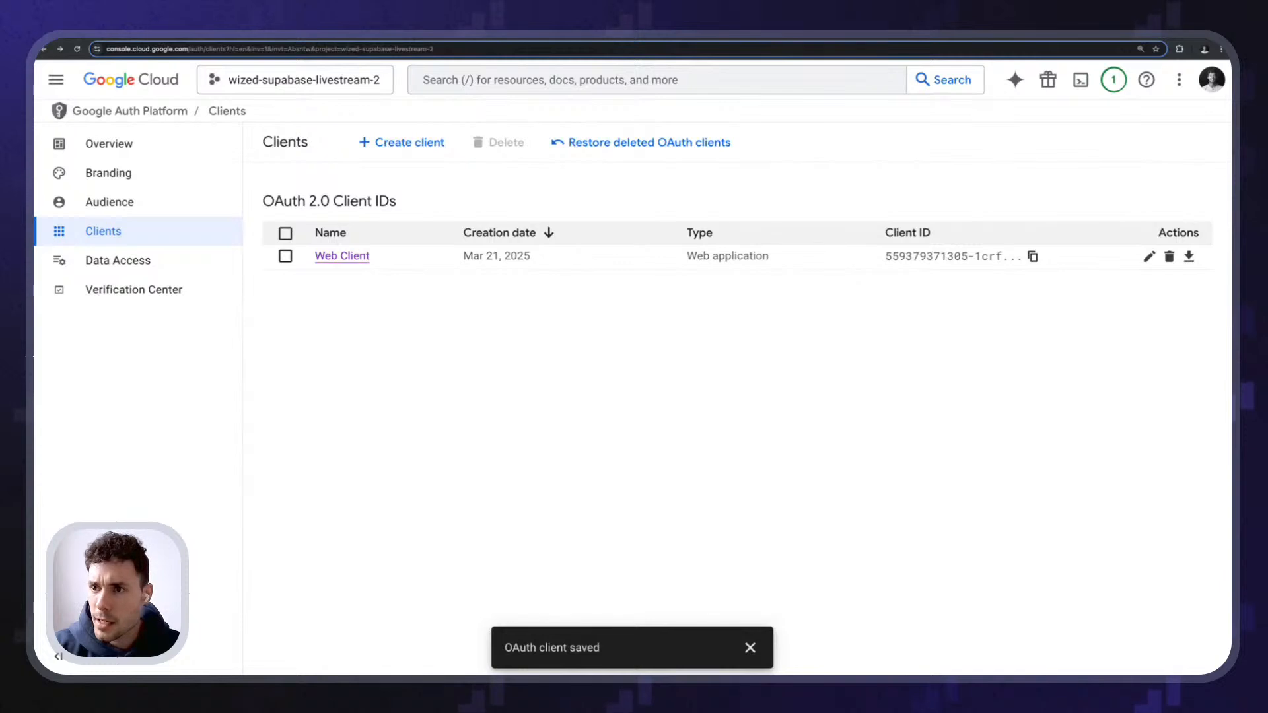
left_click(470, 35)
left_click(1100, 413, "alt")
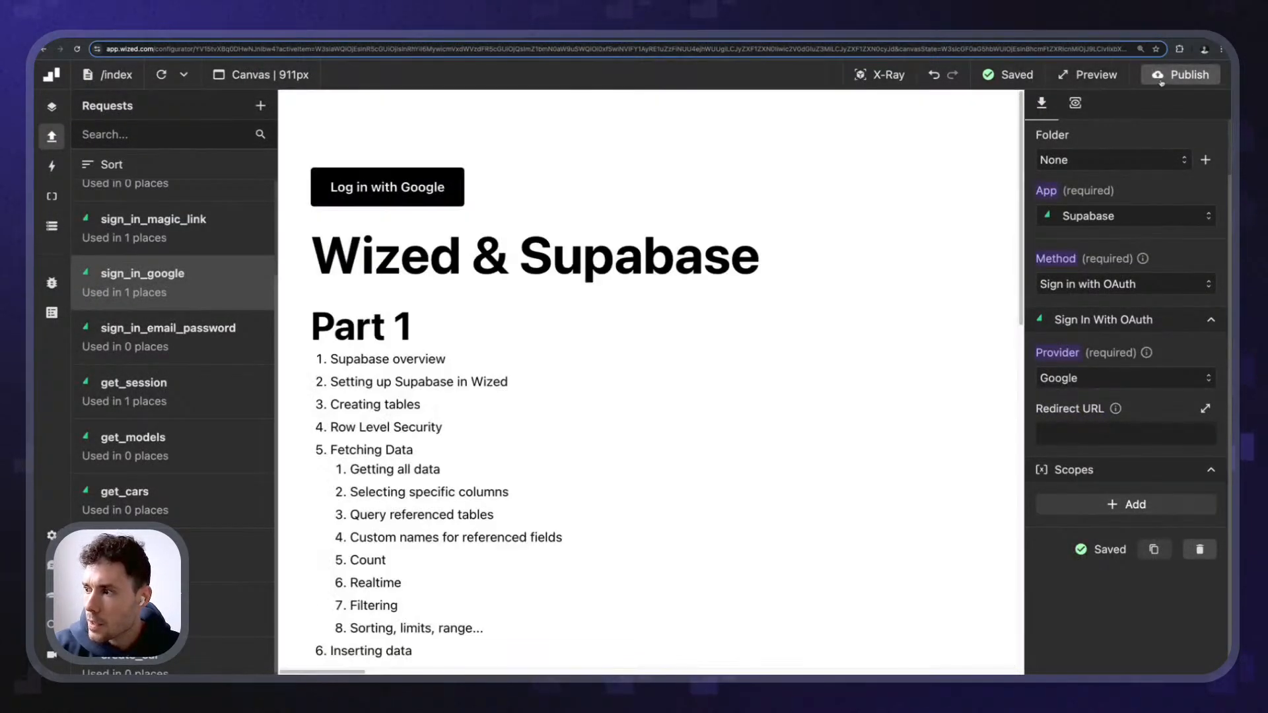
- Publish the Wized project to wized---supabase-stream.webflow.io and confirm it was published just now
left_click(1179, 75)
left_click(1157, 321)
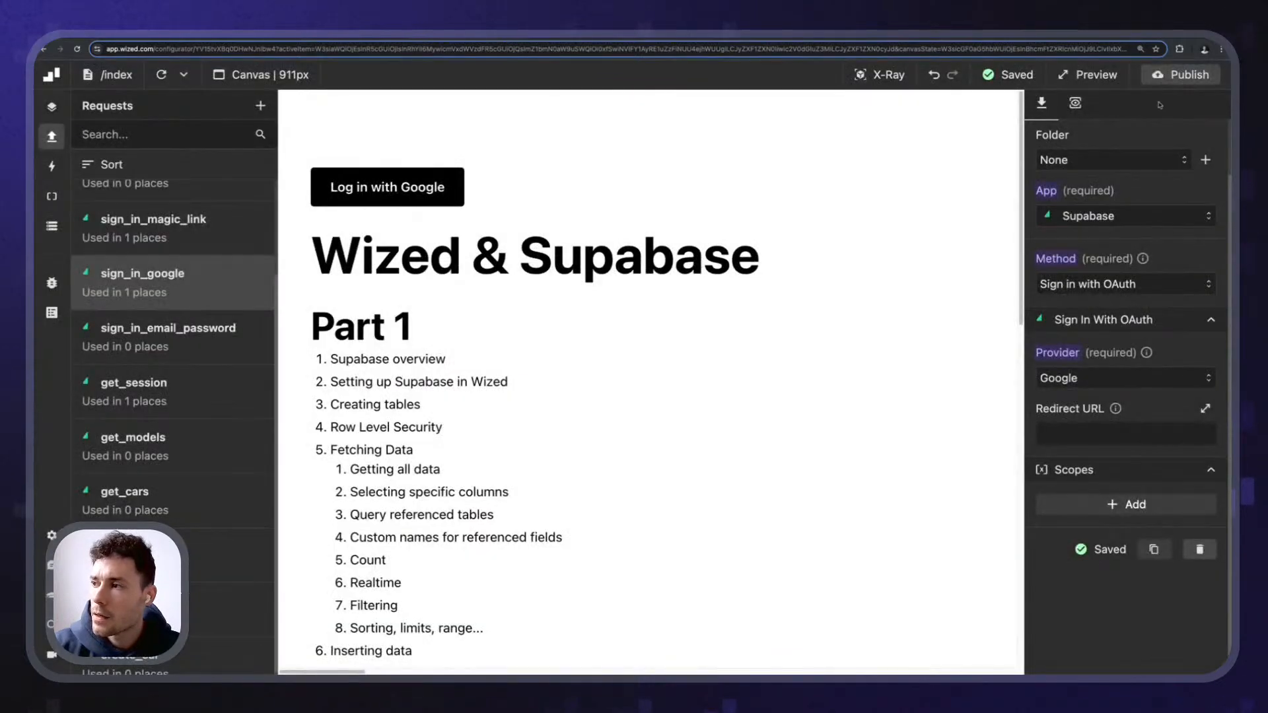
left_click(1167, 77)
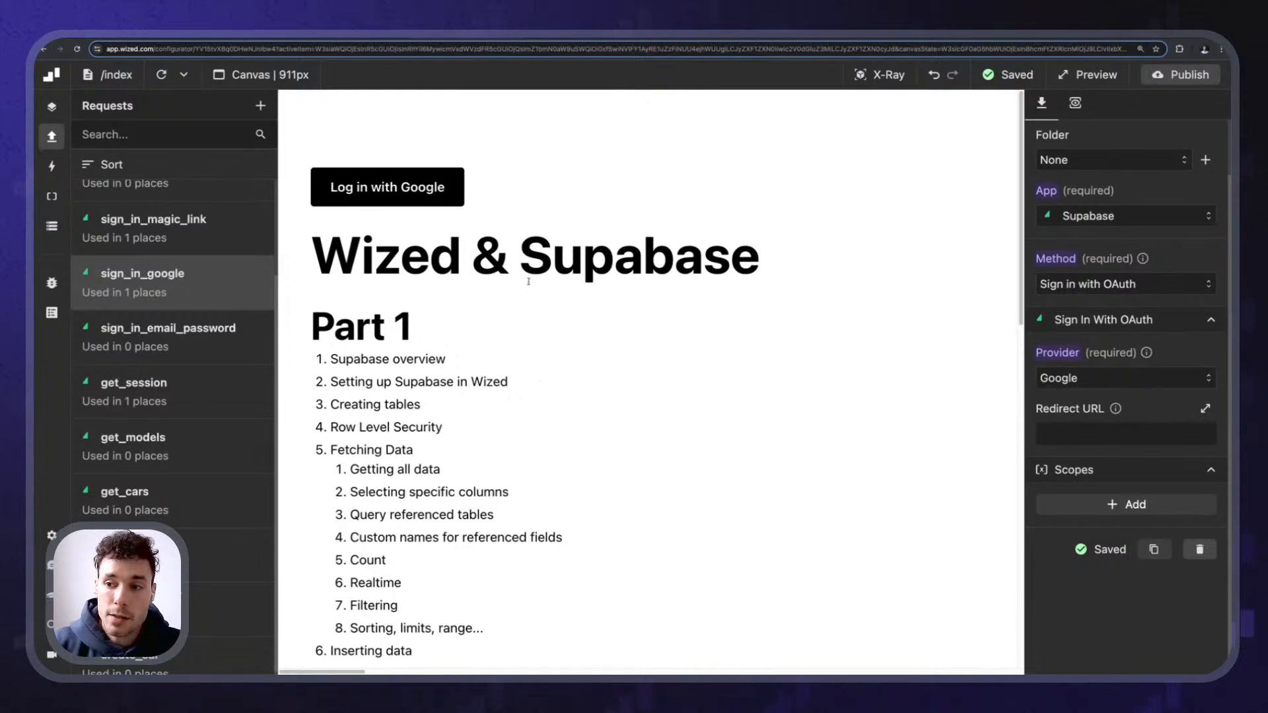
left_click_drag(314, 133, 580, 574)
left_click(561, 548)
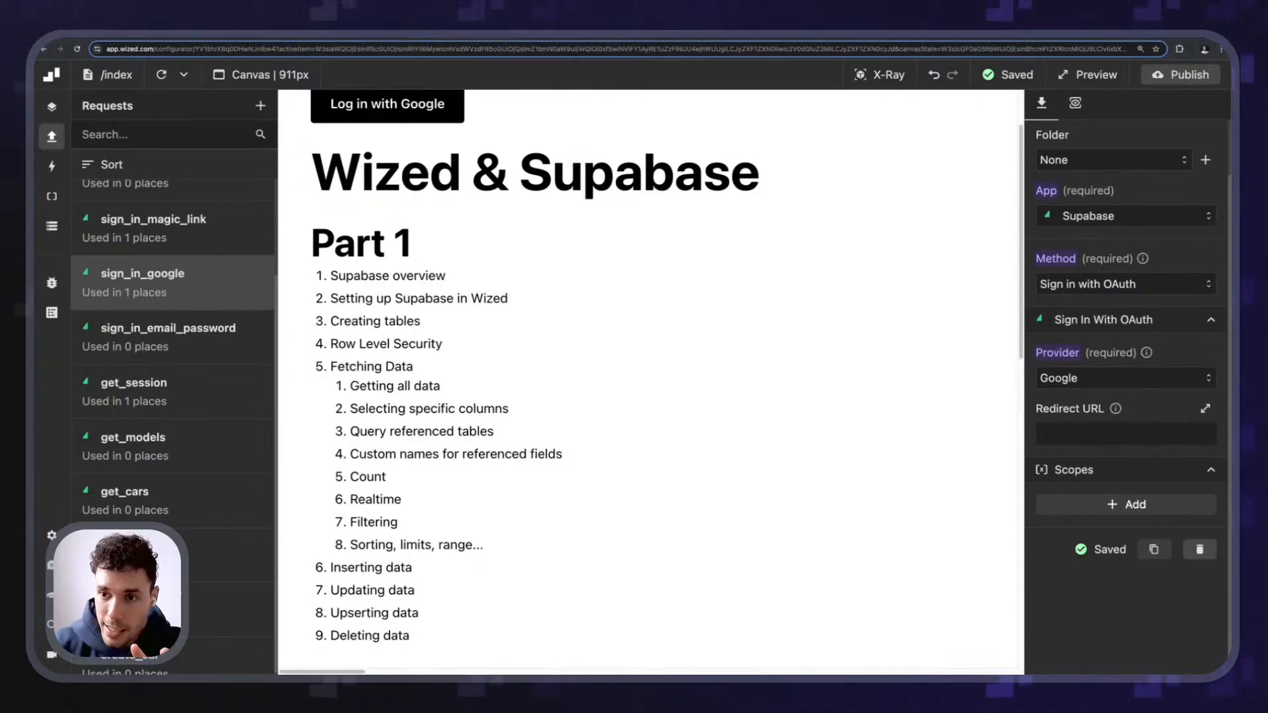
scroll(629, 432, "up", 2)
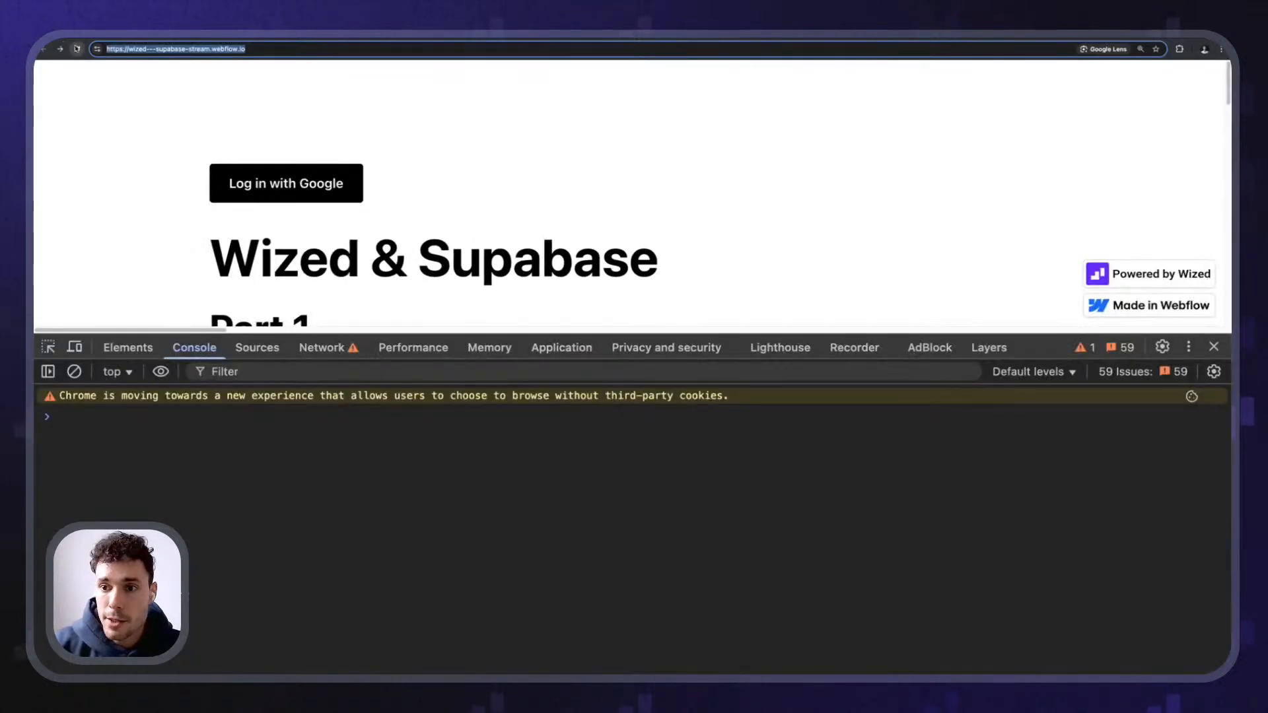
- Reload the published site and start Log in with Google, reviewing the supabase.co account chooser
left_click(77, 49)
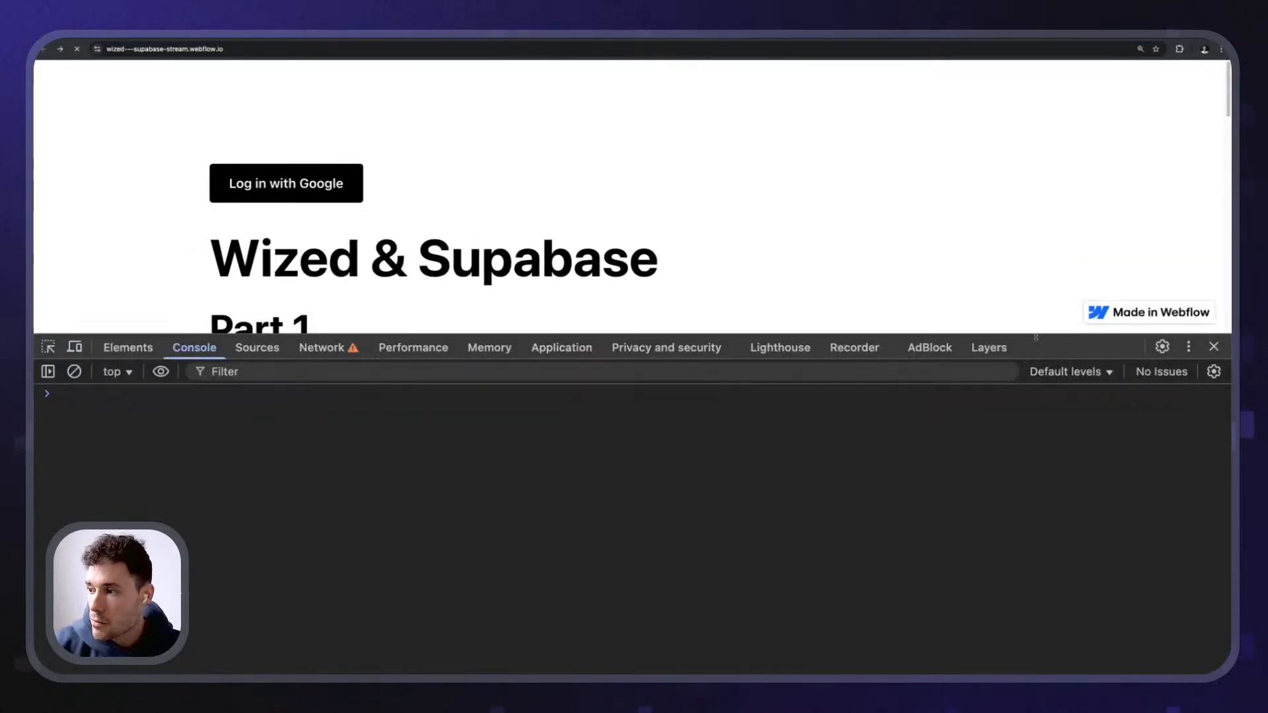
left_click_drag(1017, 333, 1026, 494)
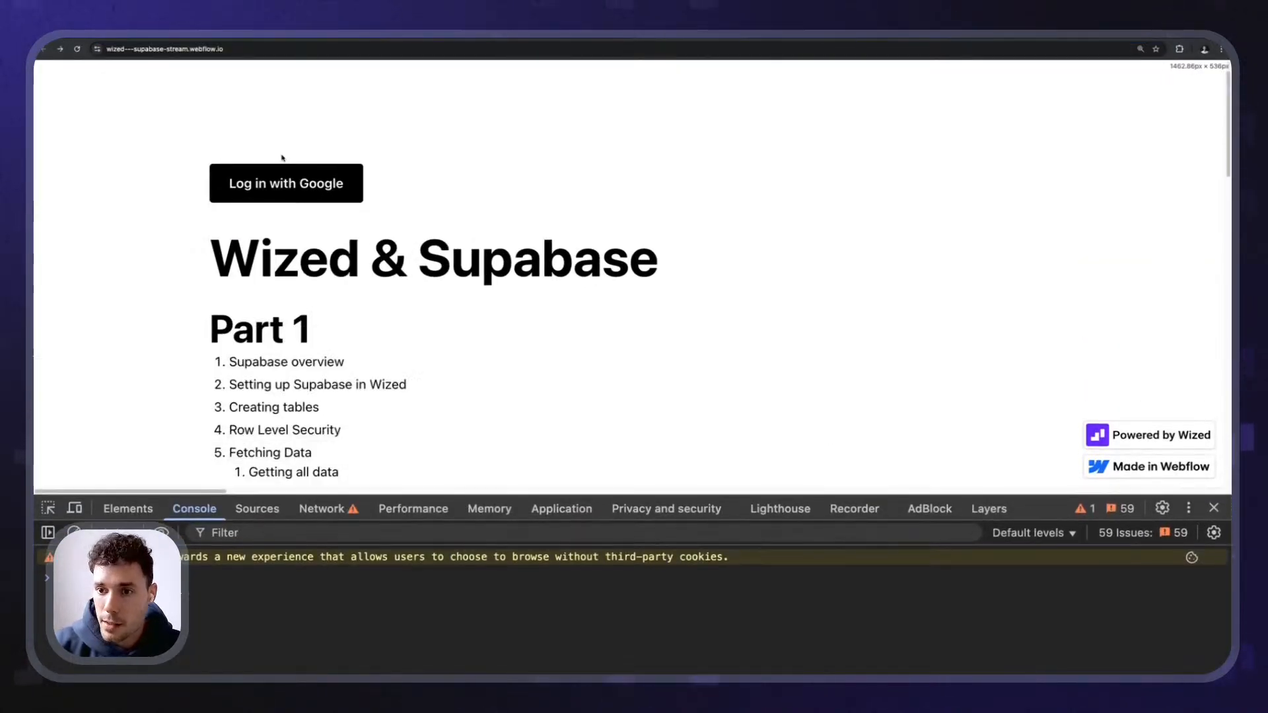
left_click(259, 185)
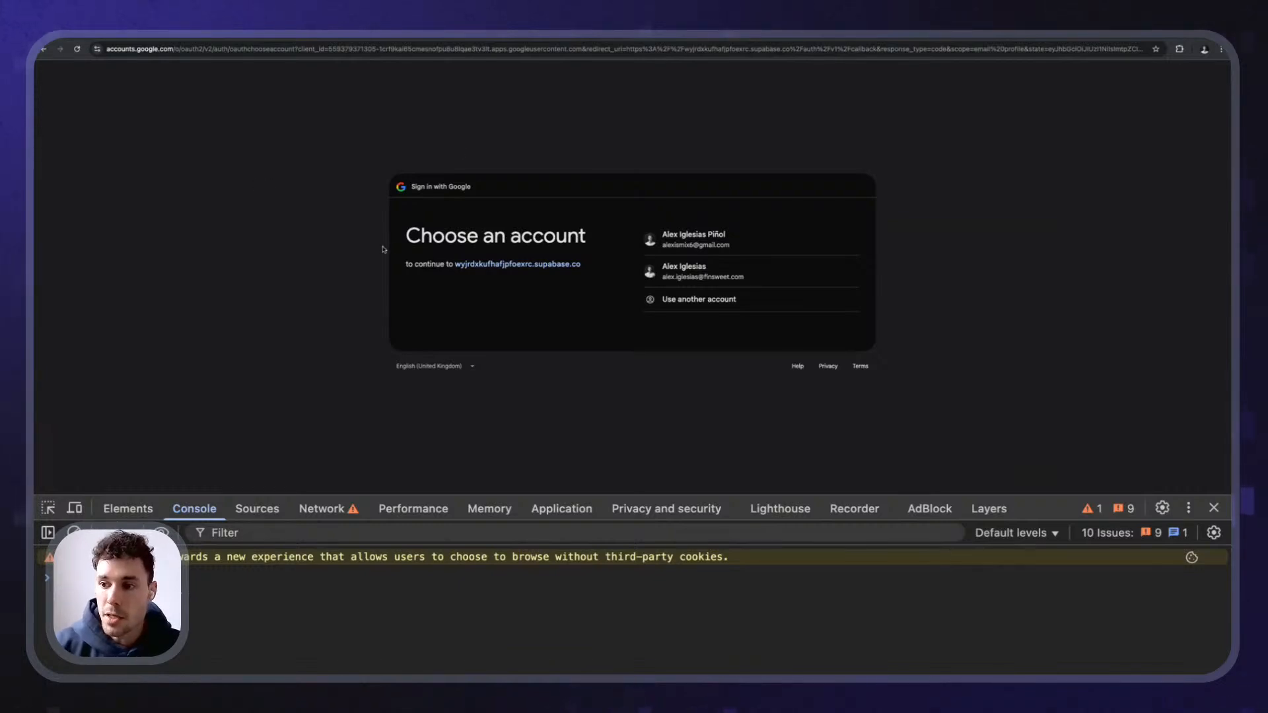
left_click_drag(403, 239, 579, 242)
left_click(568, 249)
scroll(470, 280, "up", 5)
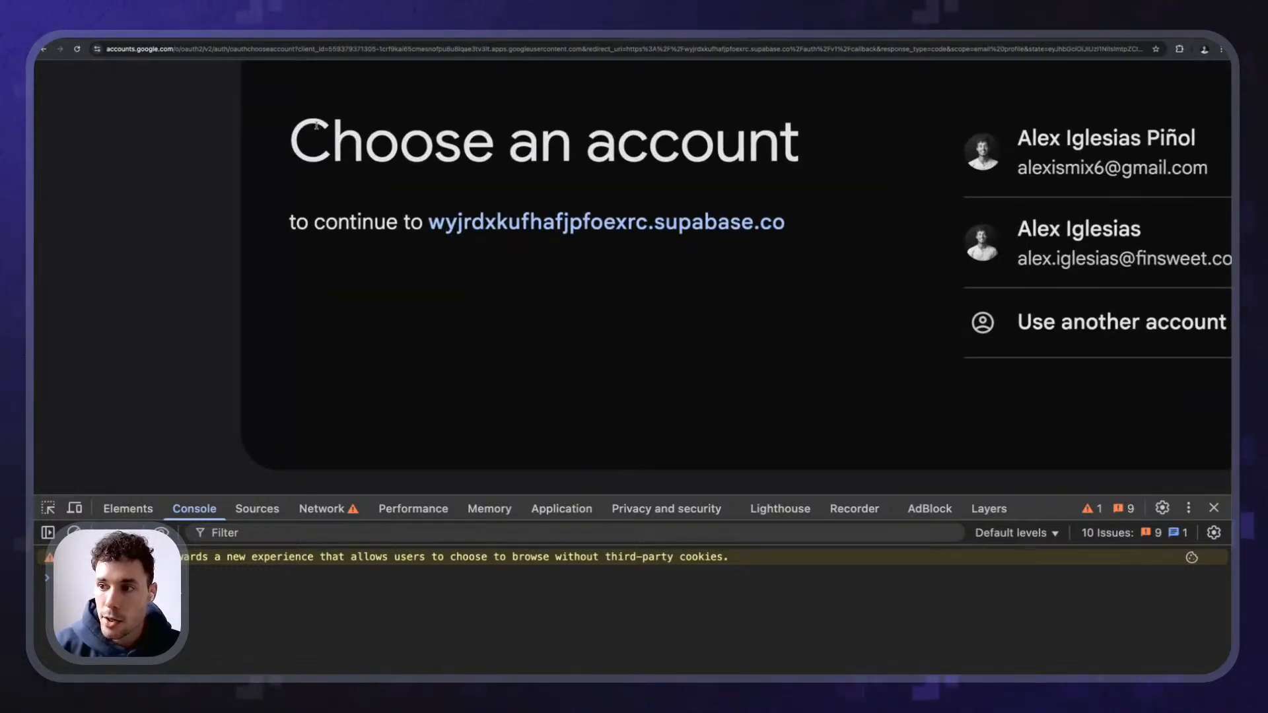
scroll(316, 125, "down", 5)
scroll(358, 216, "up", 2)
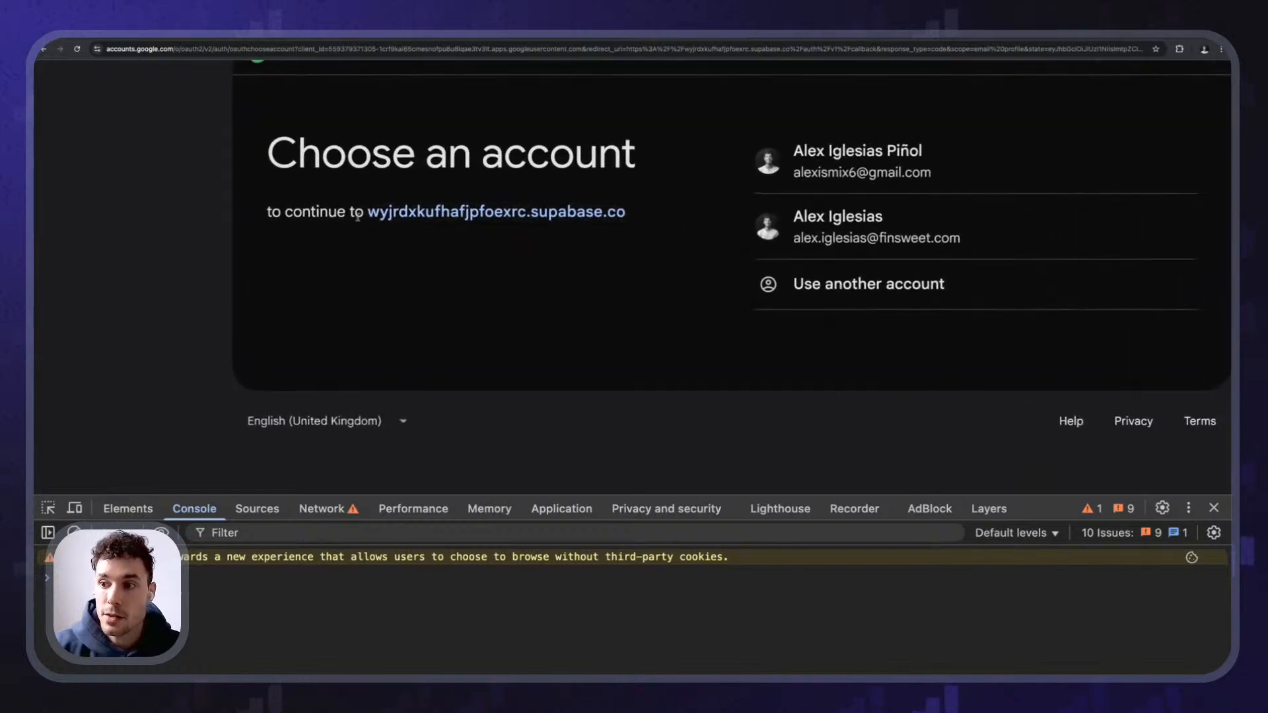
left_click_drag(358, 217, 625, 213)
left_click(461, 255)
scroll(461, 254, "down", 5)
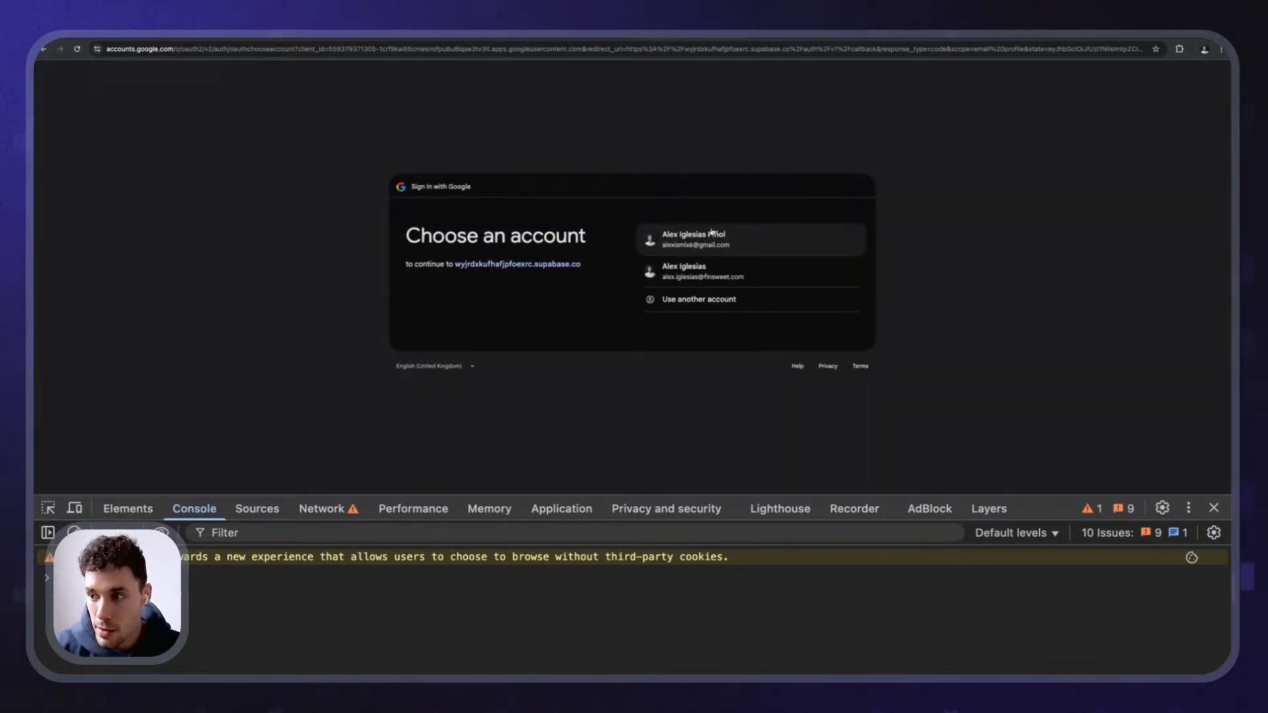
scroll(711, 231, "up", 5)
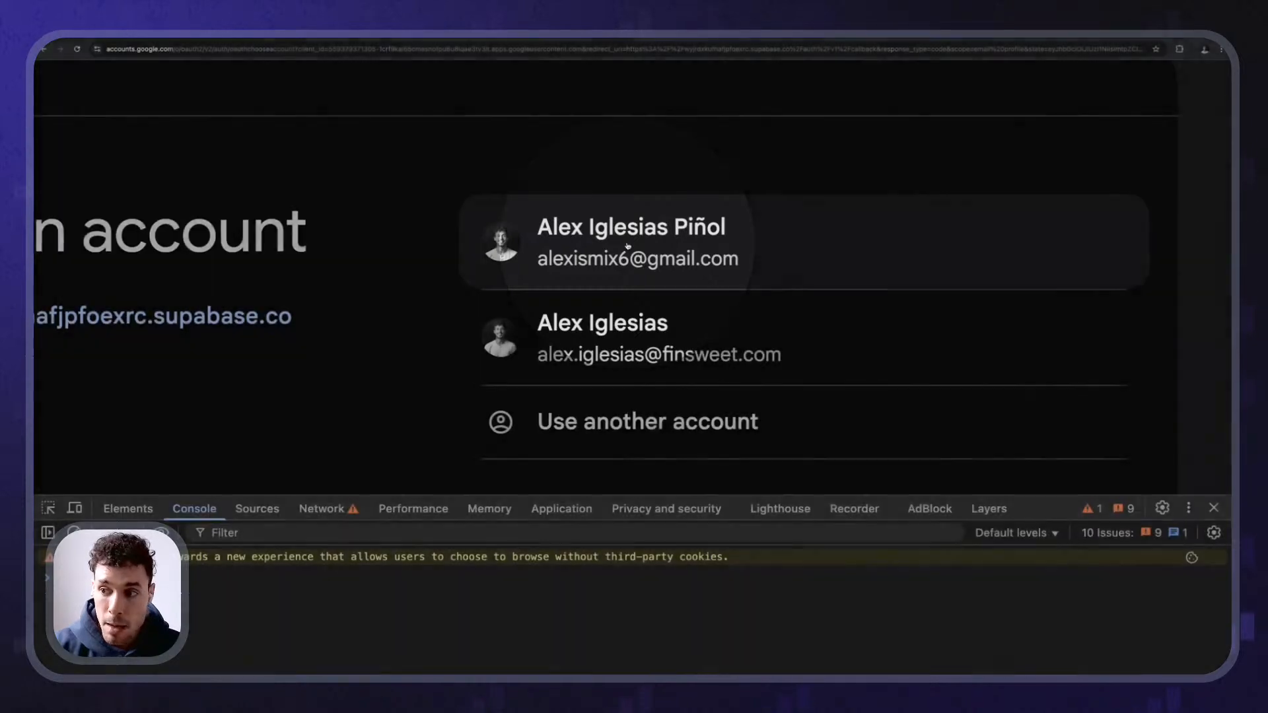
scroll(628, 246, "down", 5)
- Choose the first Google account and approve the sign-in with Continue
left_click(689, 246)
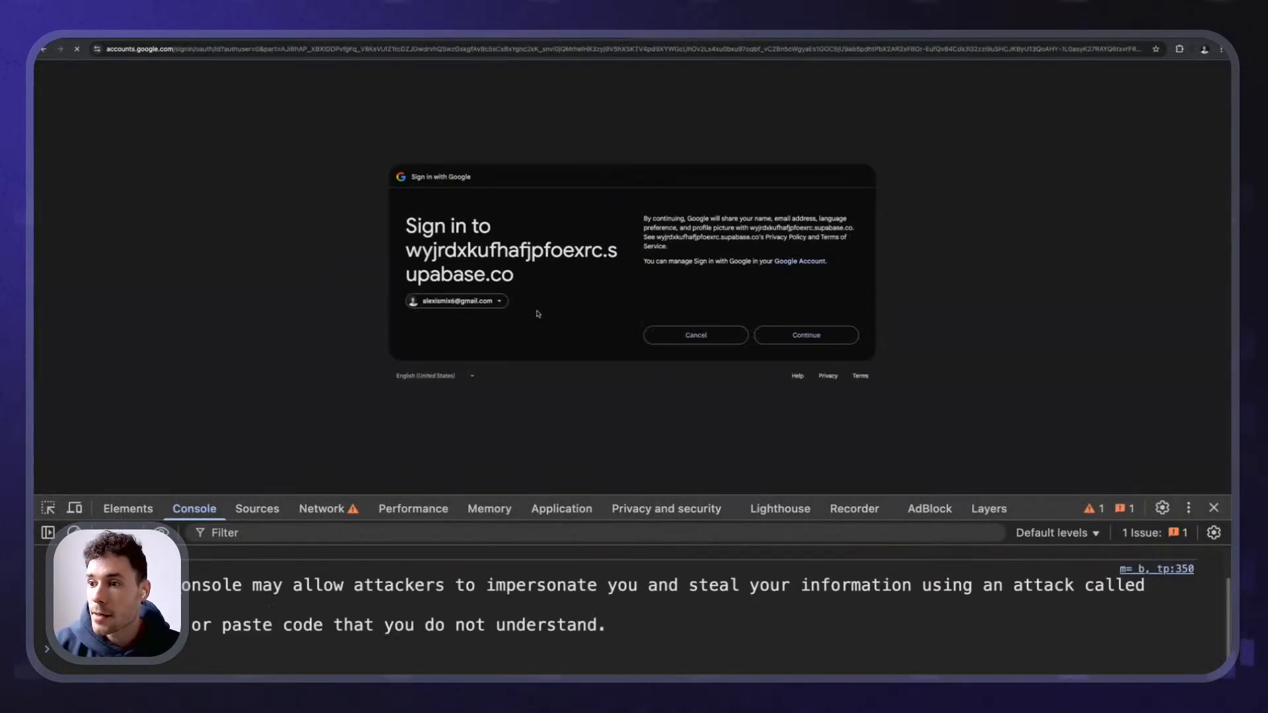
scroll(651, 240, "up", 5)
scroll(650, 239, "up", 2)
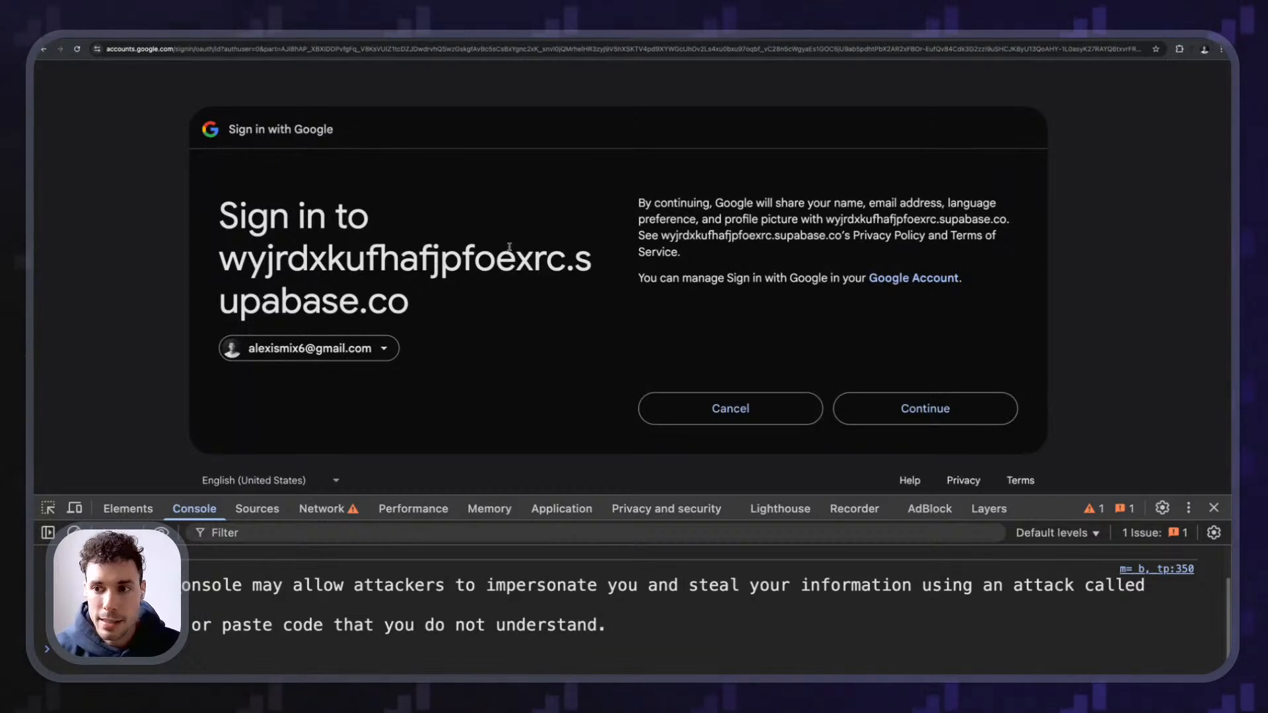
left_click_drag(221, 246, 575, 311)
left_click(737, 191)
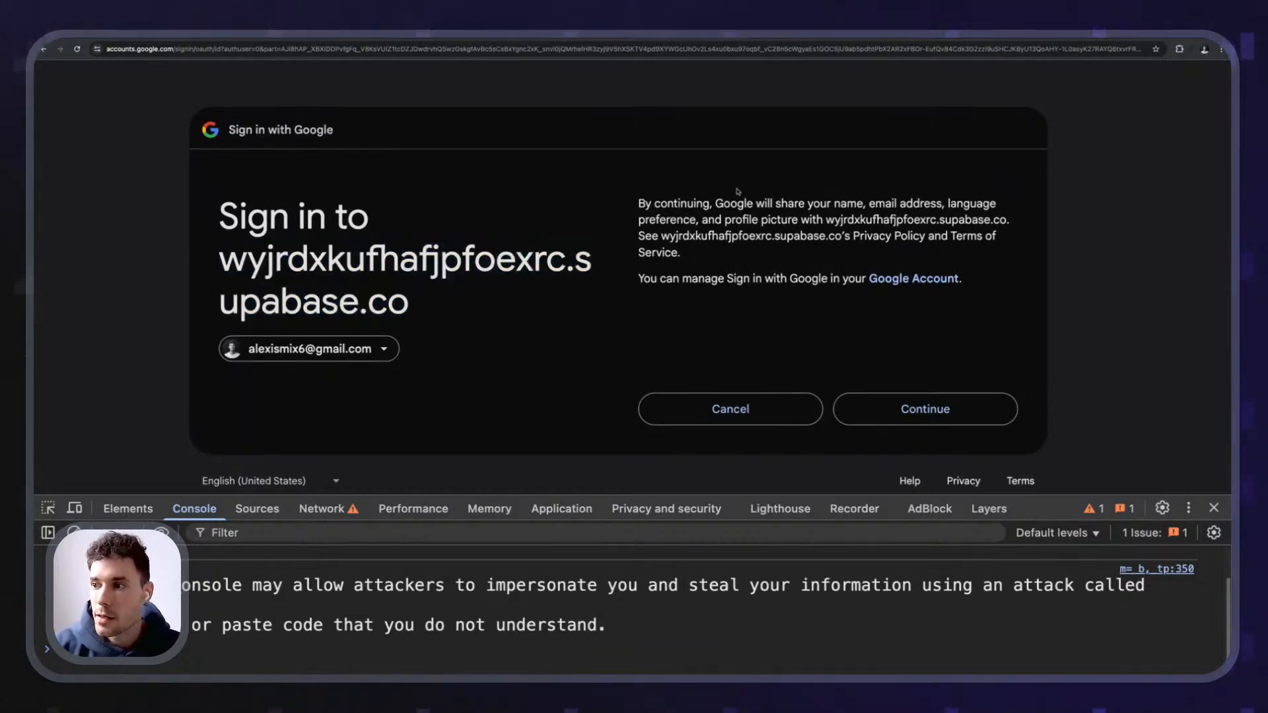
key("ctrl+minus")
key("ctrl+minus")
key("ctrl+minus")
left_click(807, 334)
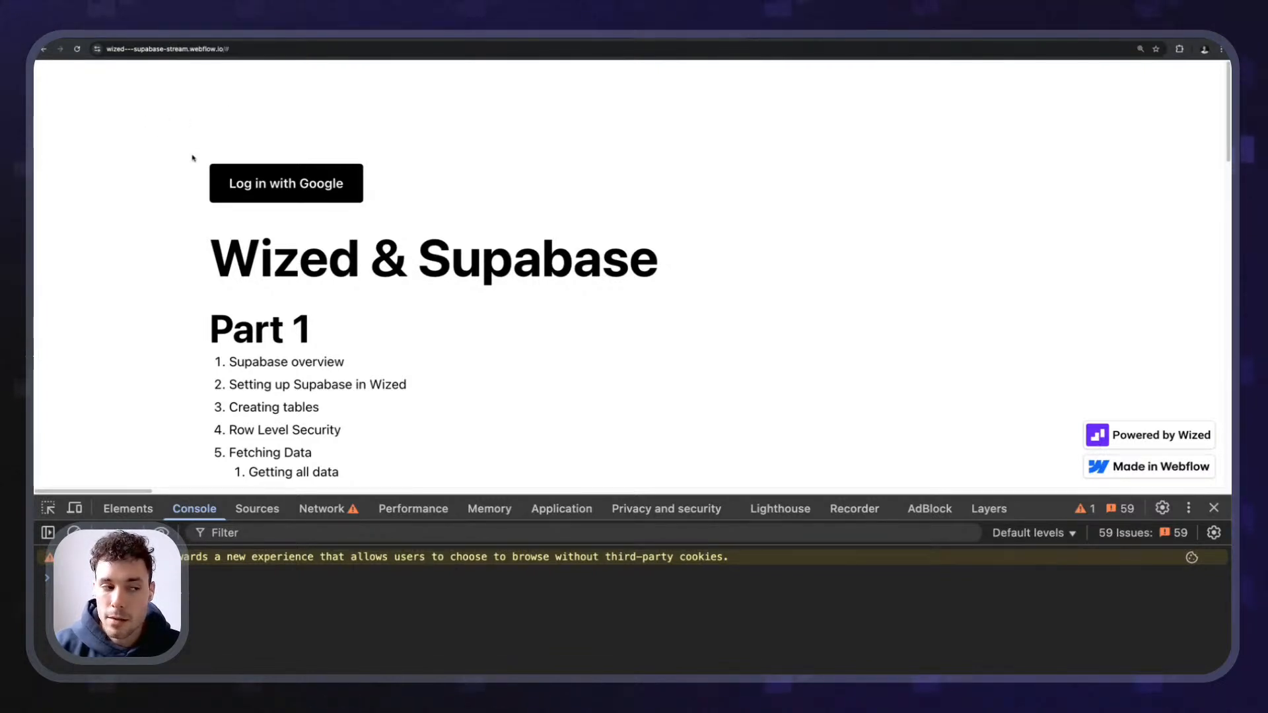
scroll(192, 157, "down", 10)
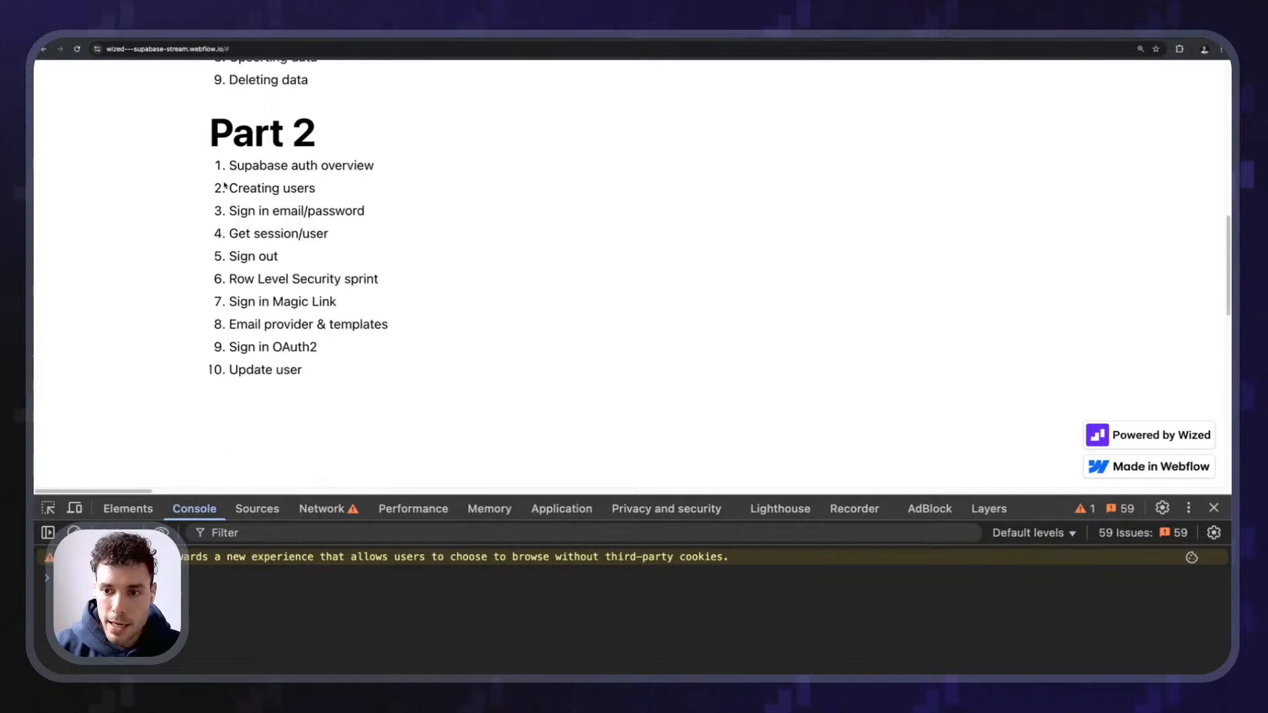
scroll(196, 199, "down", 2)
left_click_drag(197, 118, 787, 430)
left_click(618, 407)
scroll(619, 408, "up", 3)
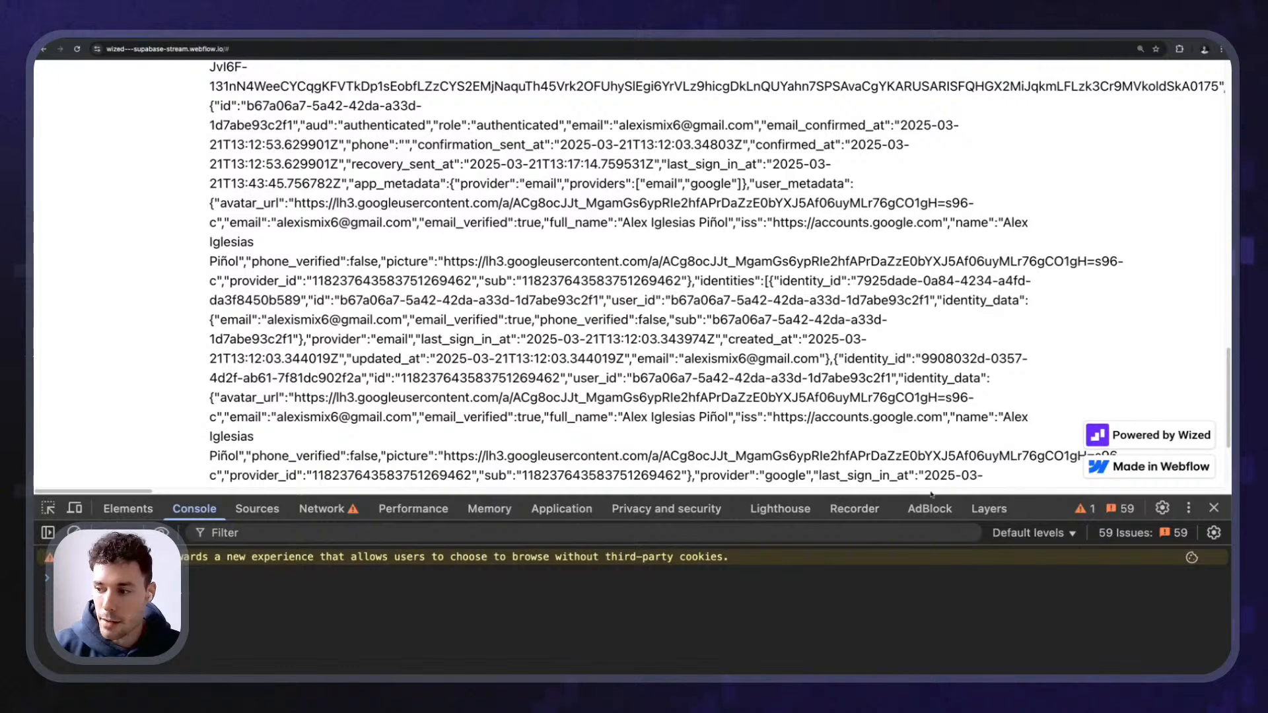
left_click(1214, 508)
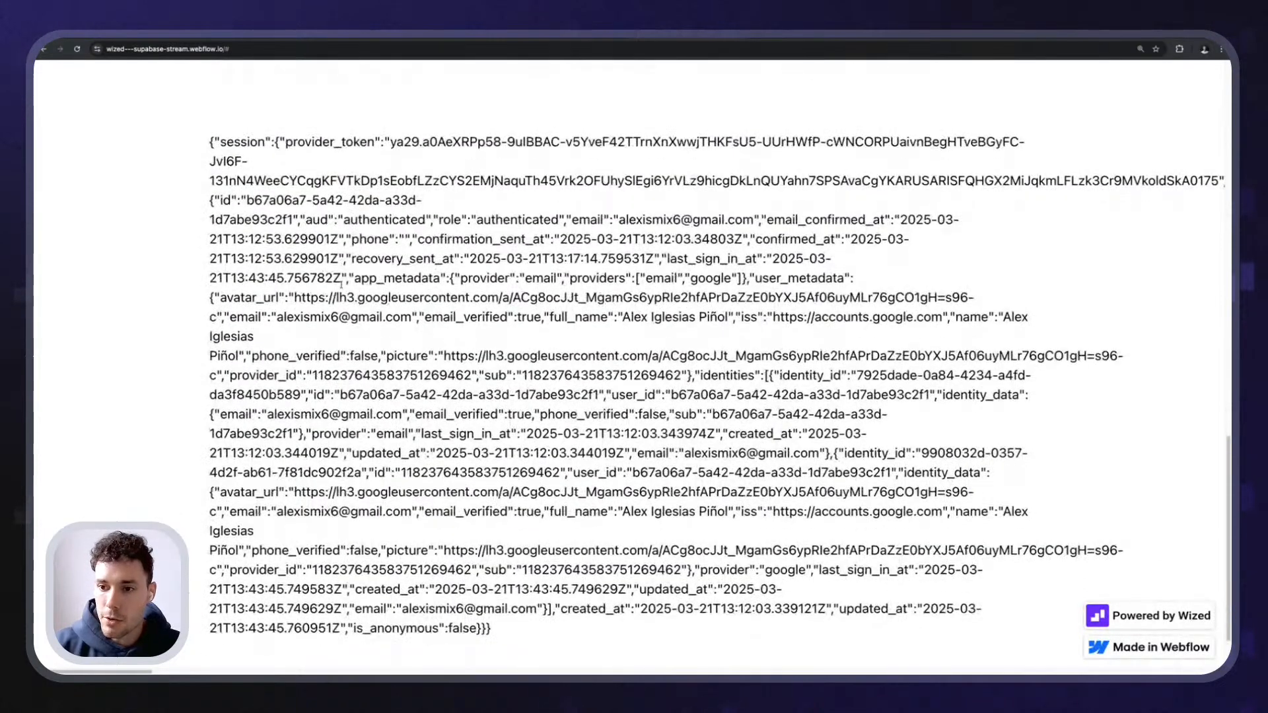
scroll(275, 489, "down", 1)
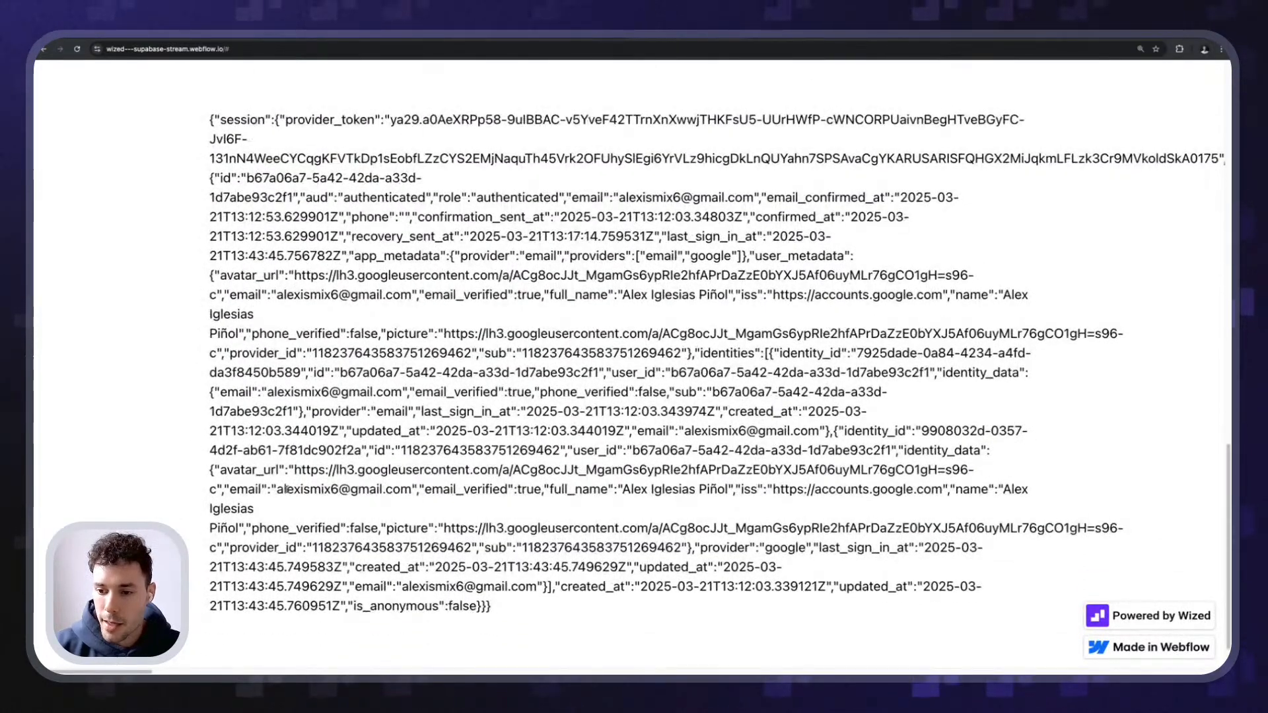
left_click_drag(276, 489, 412, 490)
left_click(522, 404)
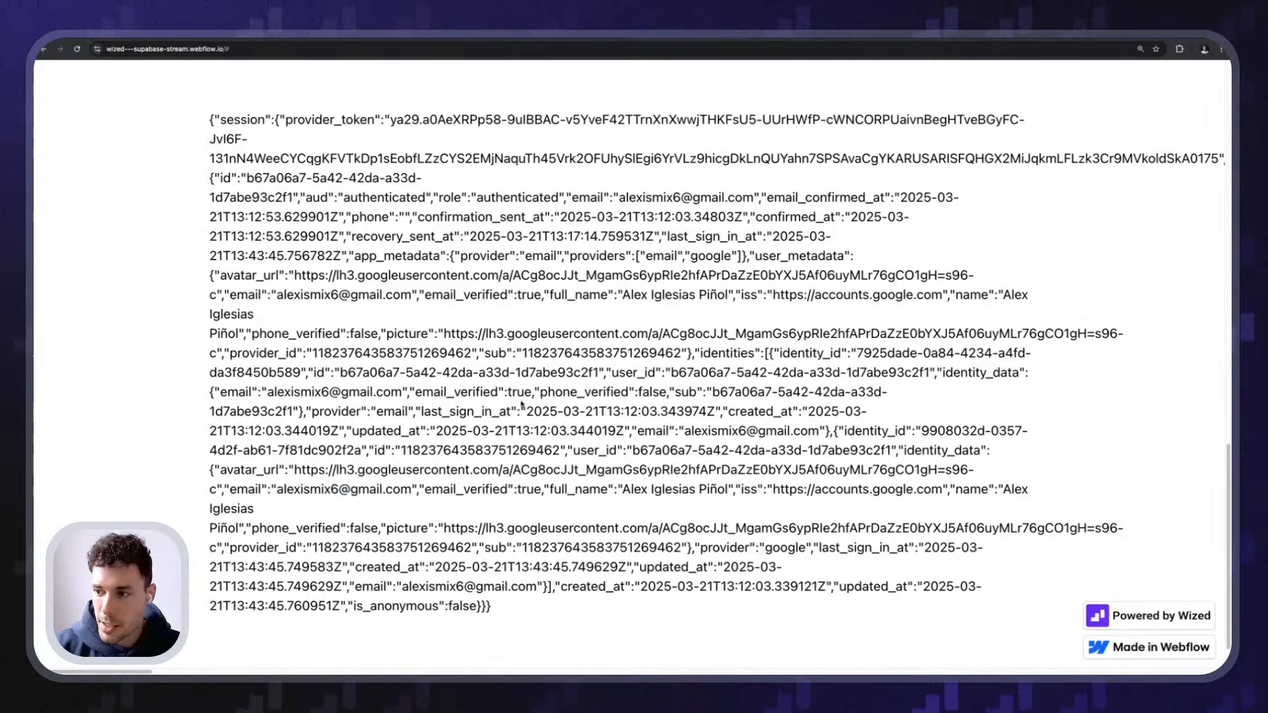
scroll(708, 254, "up", 5, "ctrl")
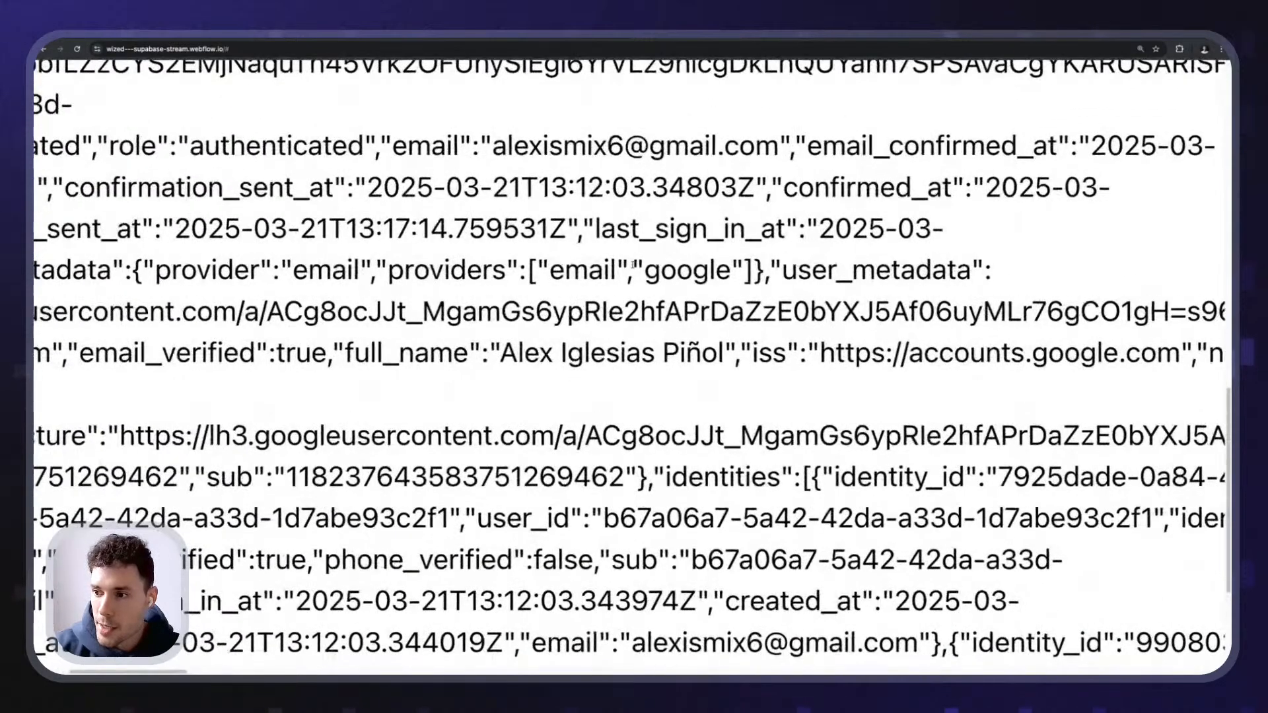
left_click_drag(540, 264, 593, 265)
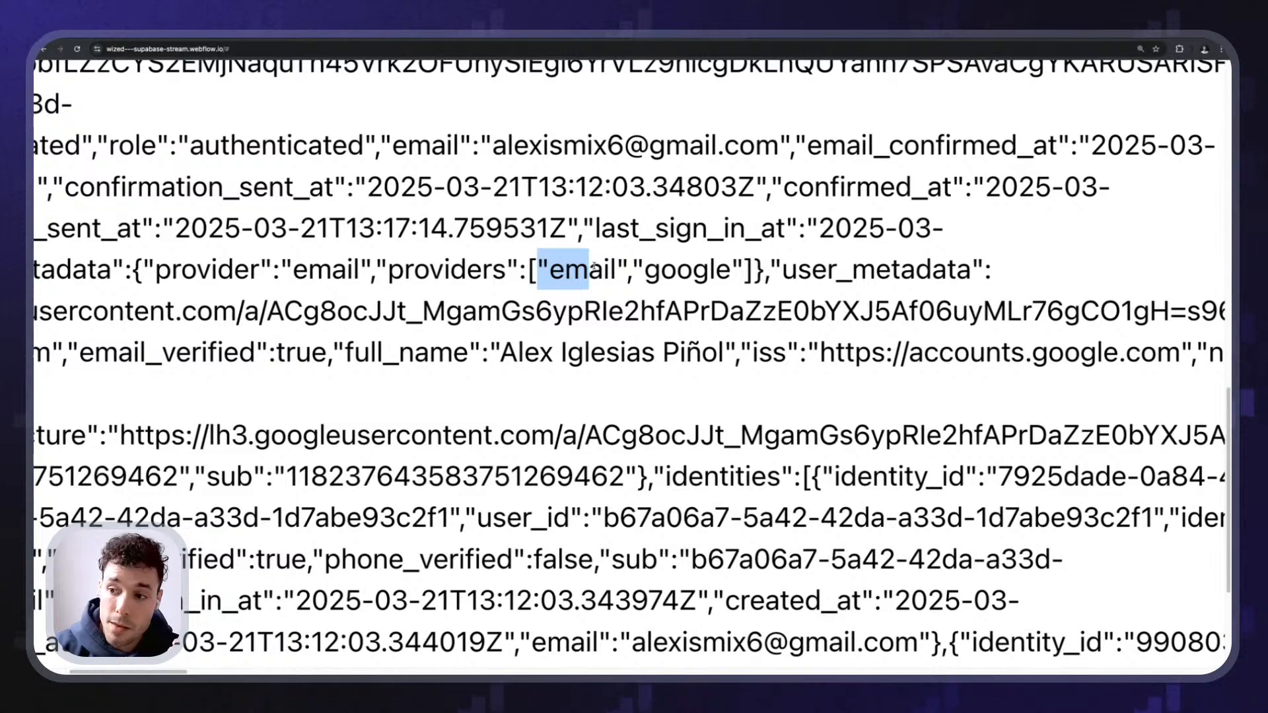
left_click(570, 289)
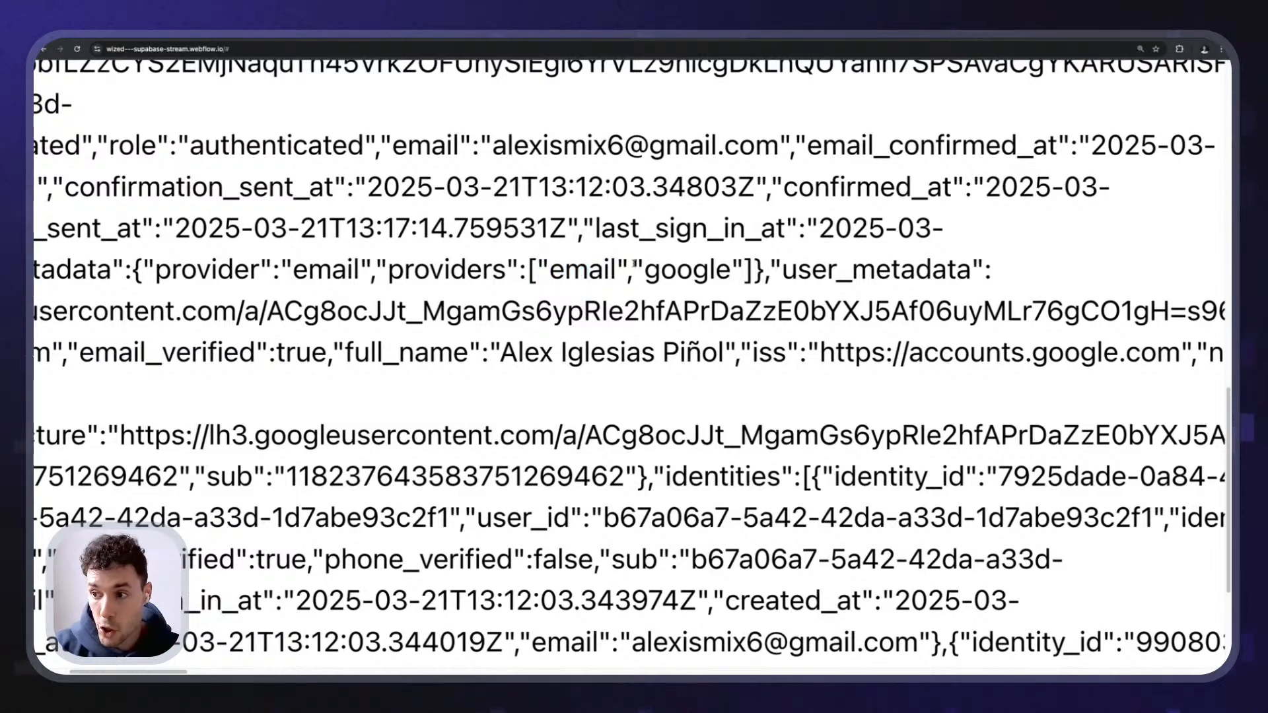
left_click_drag(634, 266, 755, 267)
key("super+minus")
scroll(757, 285, "up", 1)
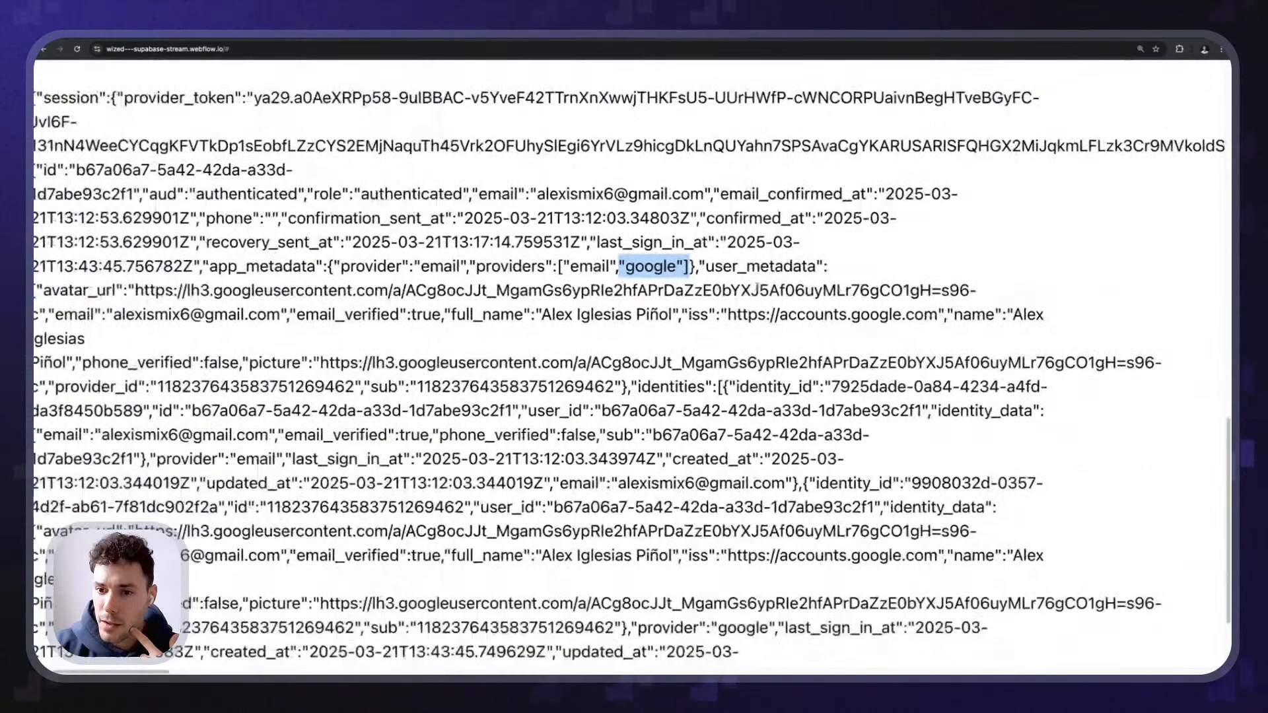
scroll(757, 288, "down", 3)
scroll(251, 272, "up", 3)
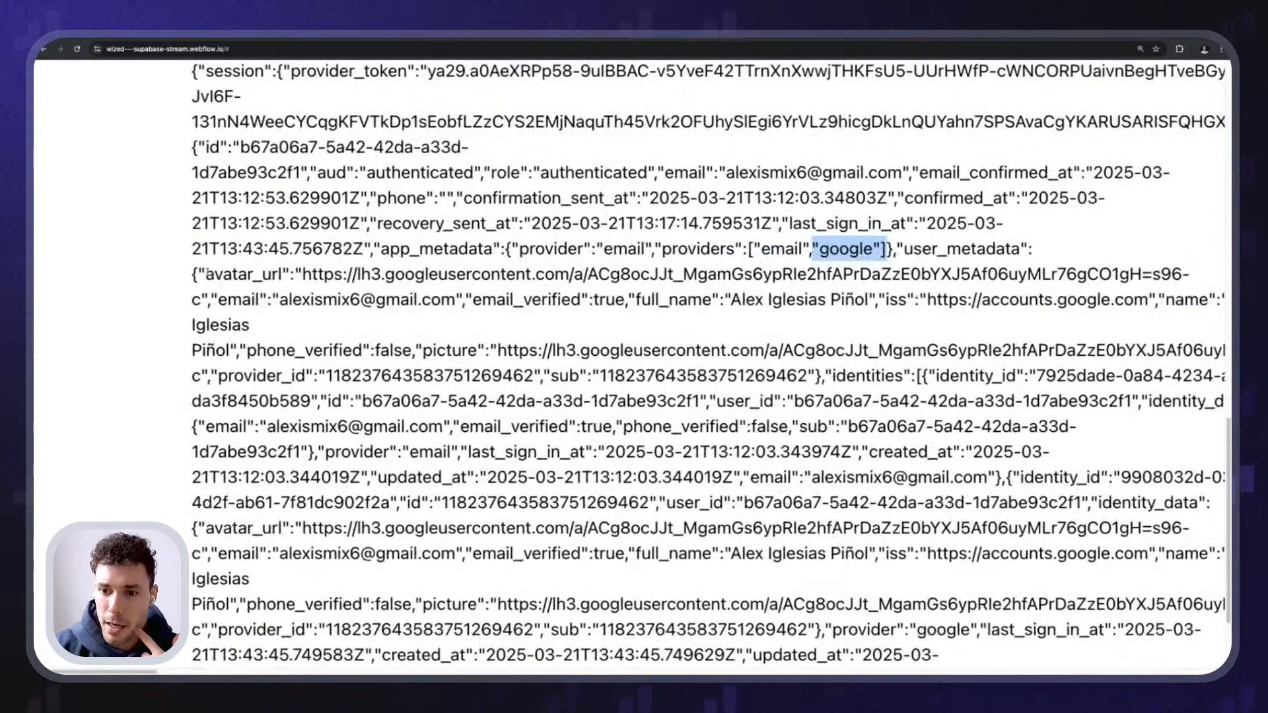
left_click(212, 272)
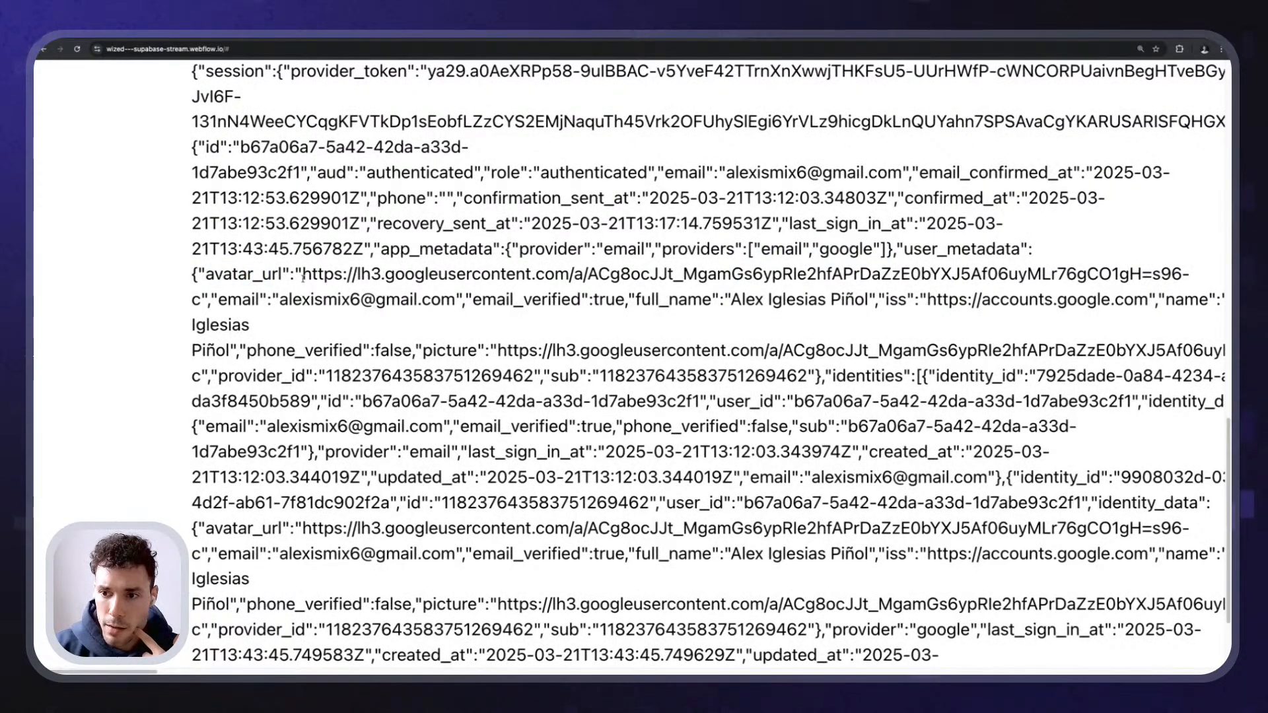
left_click_drag(303, 274, 757, 277)
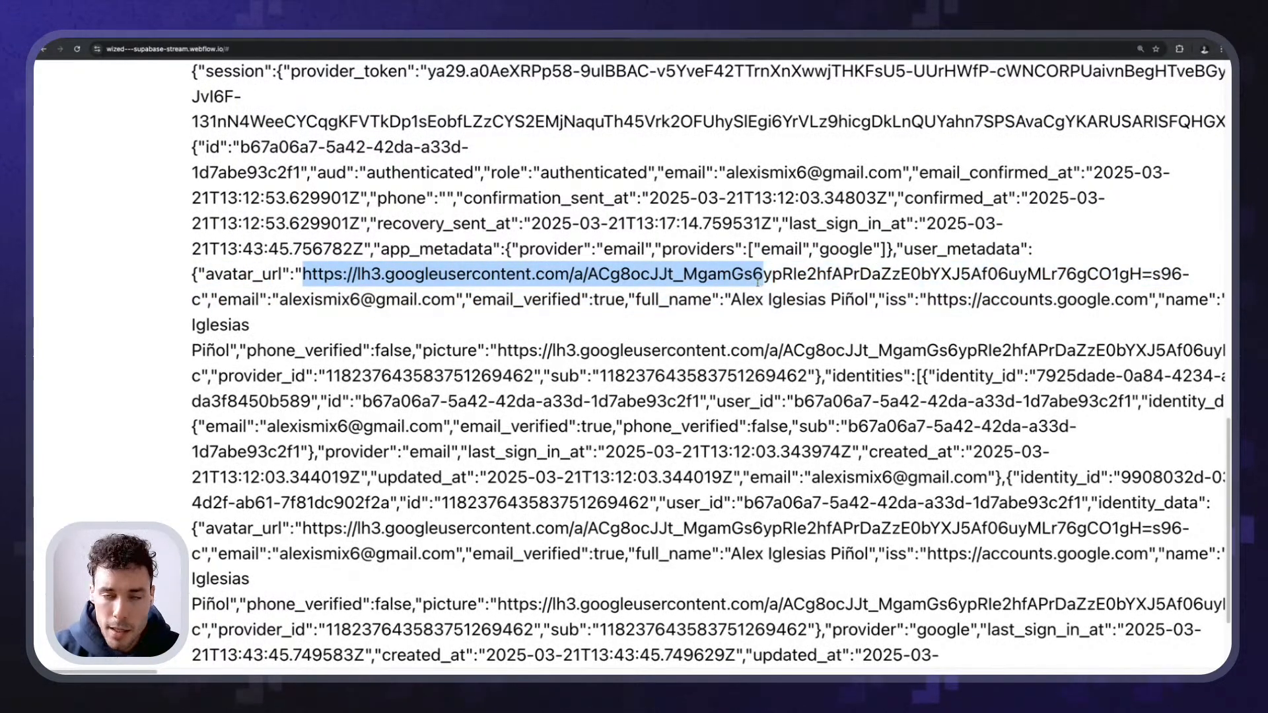
left_click(547, 262)
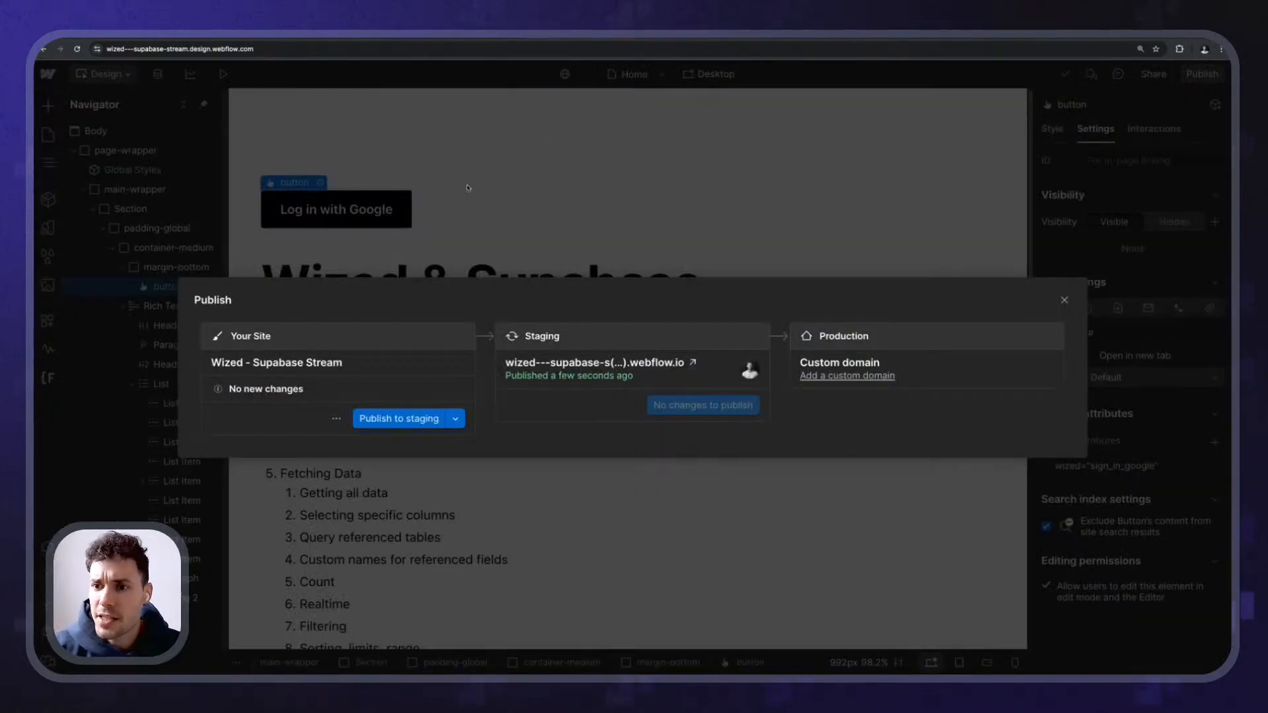
- Insert an Image element and move it above the 'User info here' paragraph
left_click(467, 187)
left_click(418, 251)
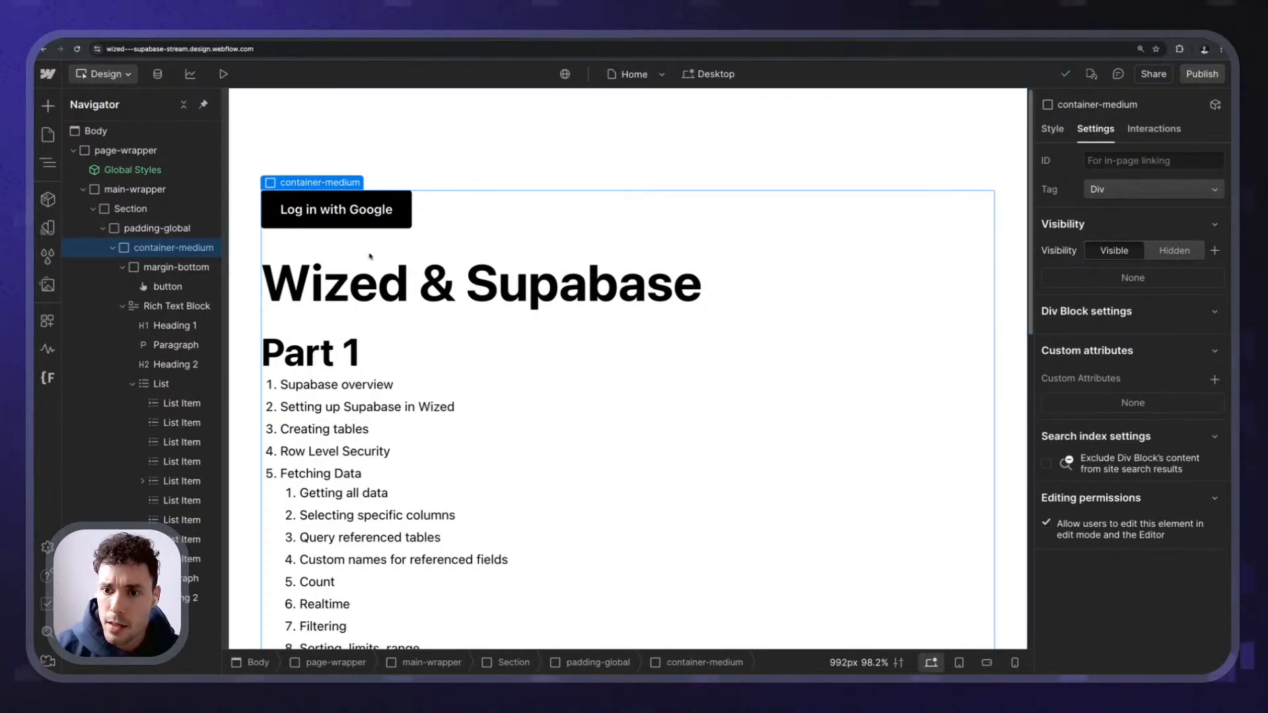
left_click(374, 256)
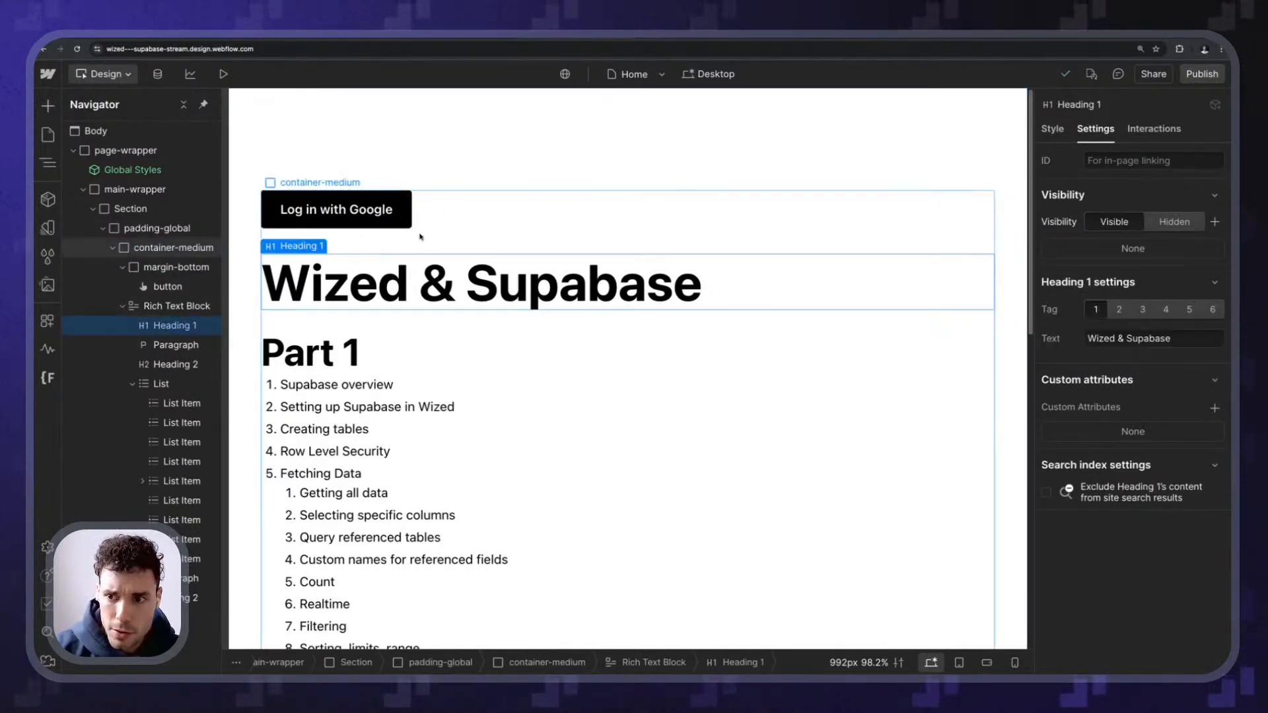
left_click(462, 239)
key("super+e")
type("image")
key("Return")
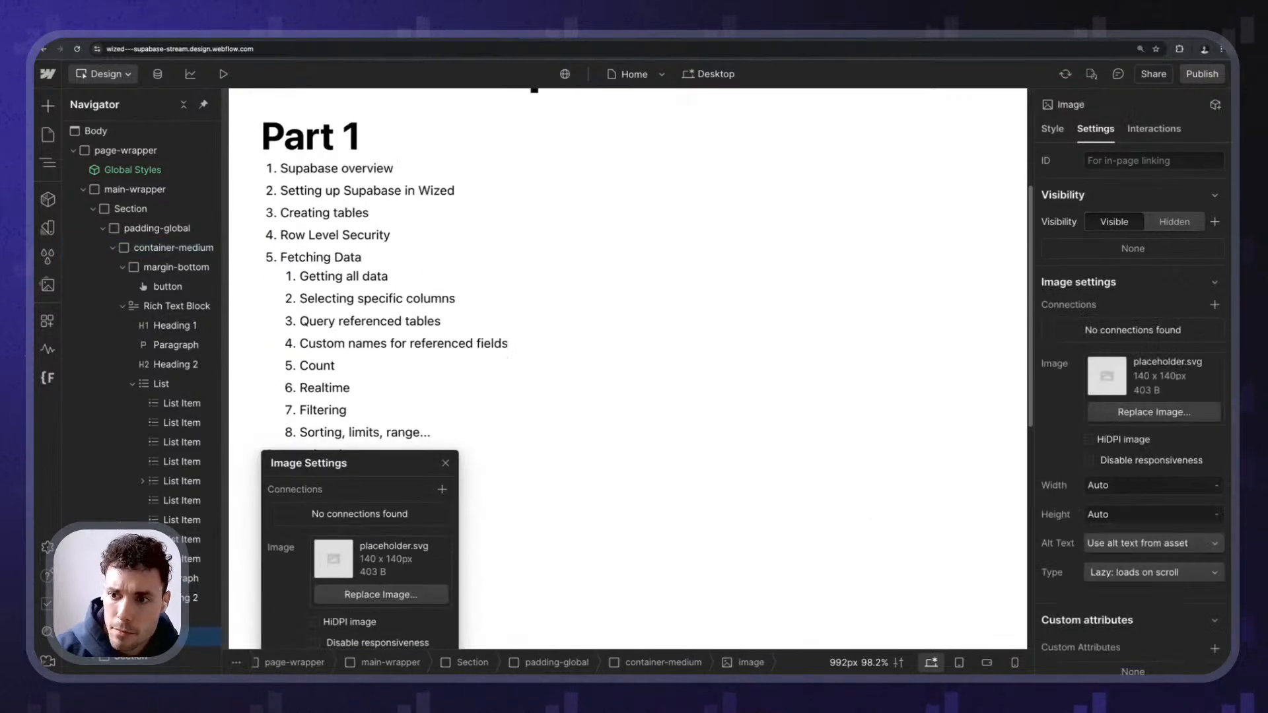
scroll(286, 378, "down", 3)
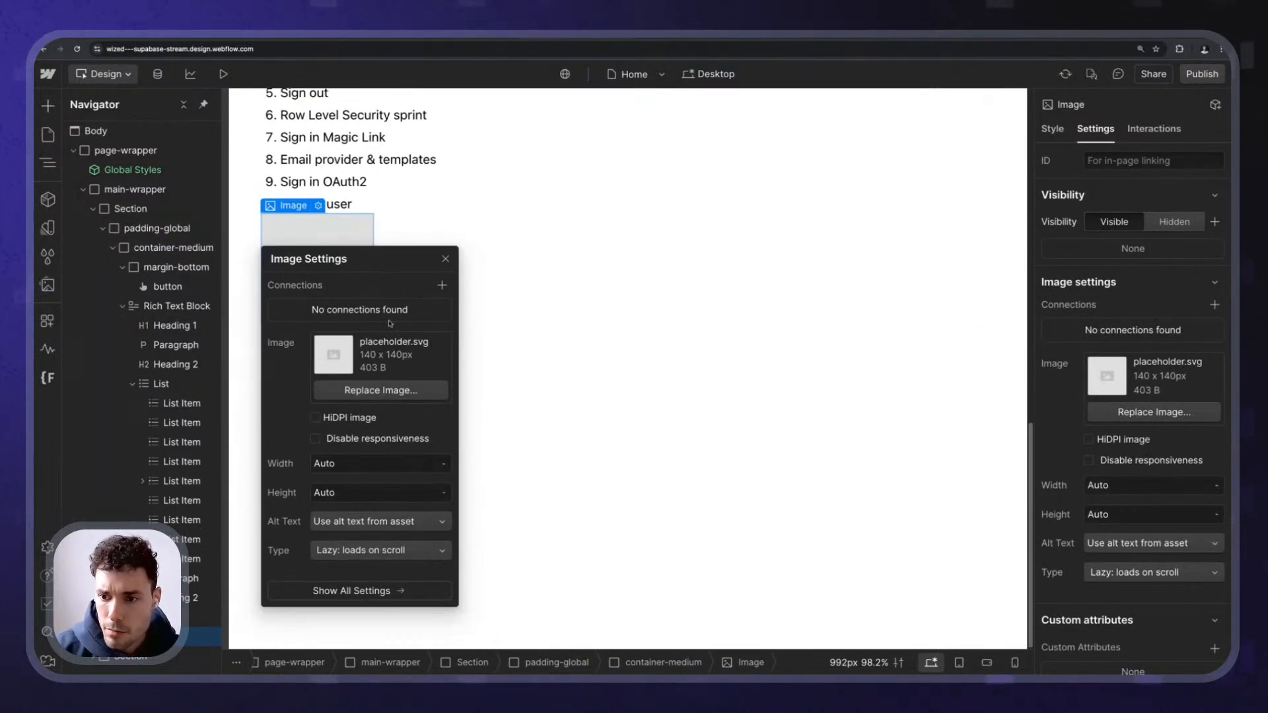
key("super+x")
left_click(390, 537)
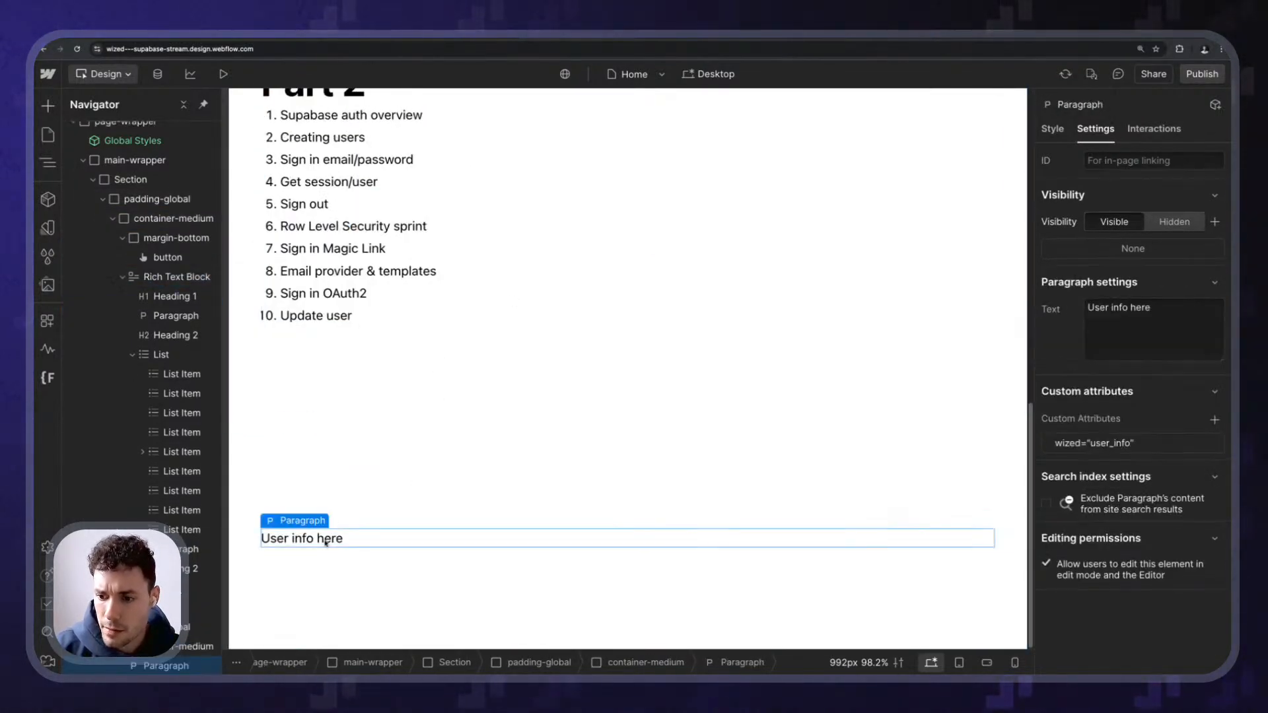
key("super+v")
left_click_drag(317, 492, 320, 422)
- Give the image the custom attribute wized=user_image and publish the site to staging
scroll(1189, 502, "down", 2)
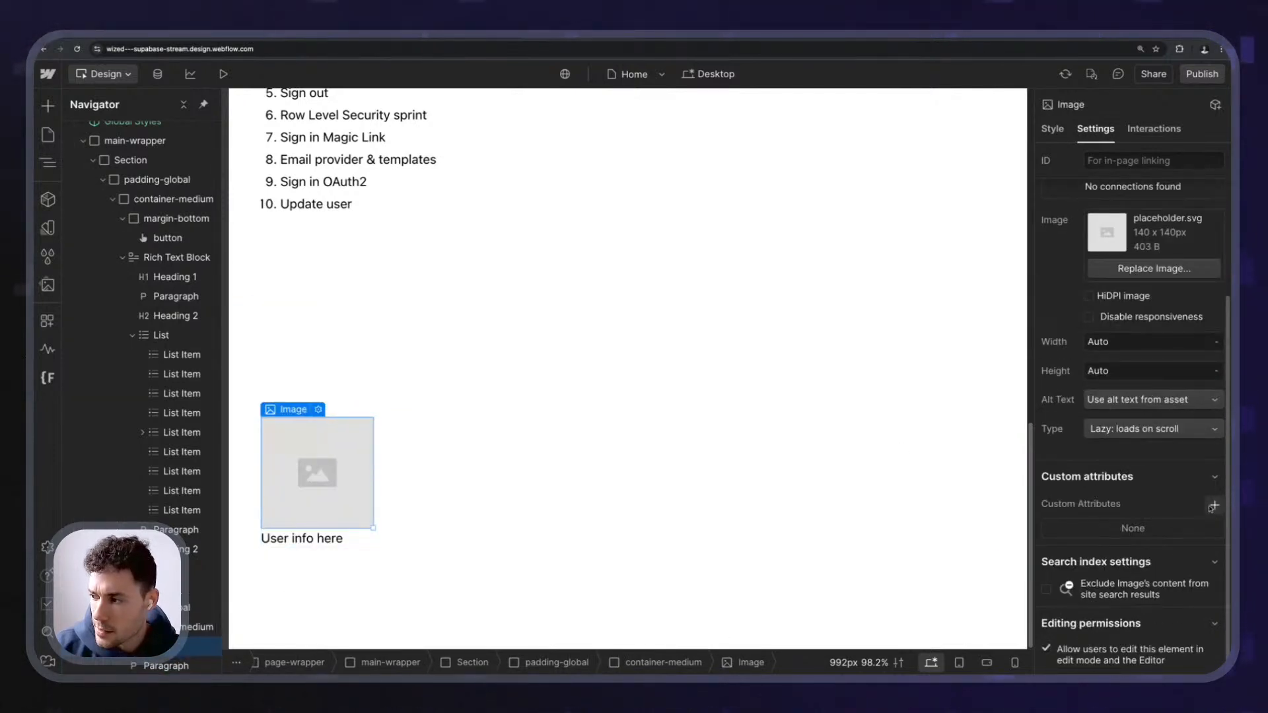
left_click(1213, 505)
type("wized")
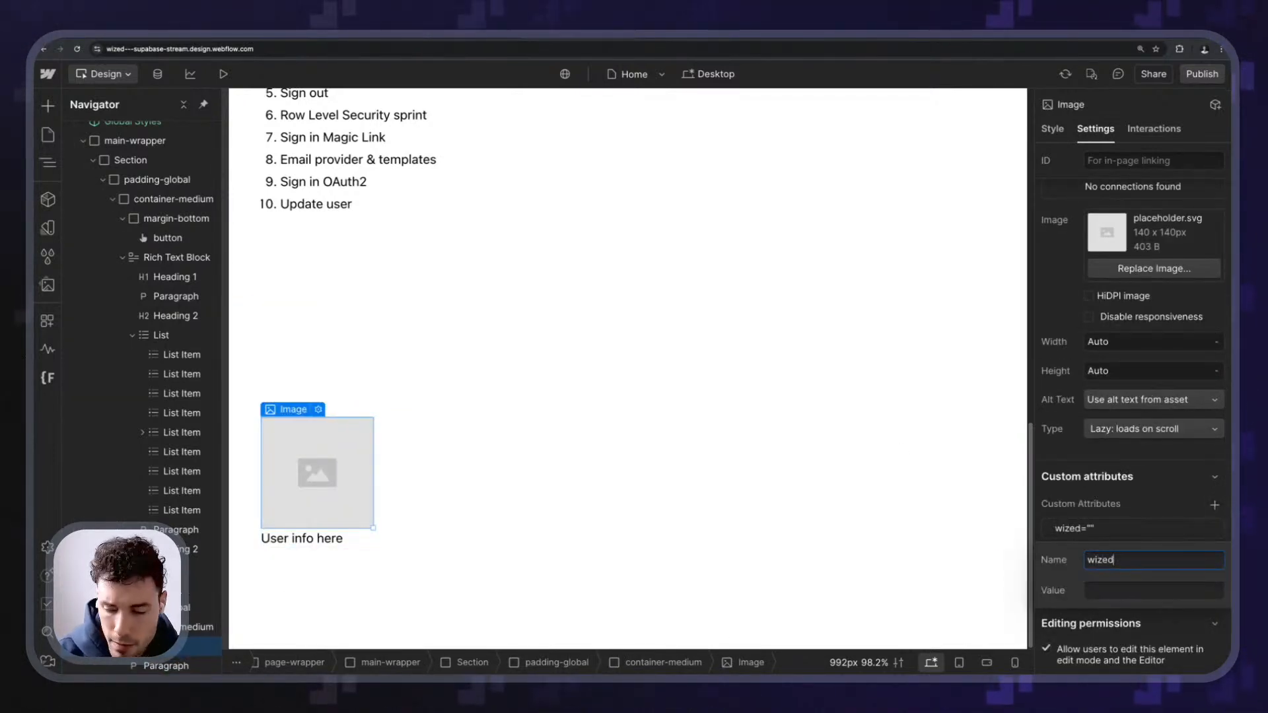
key("Tab")
type("user_imag")
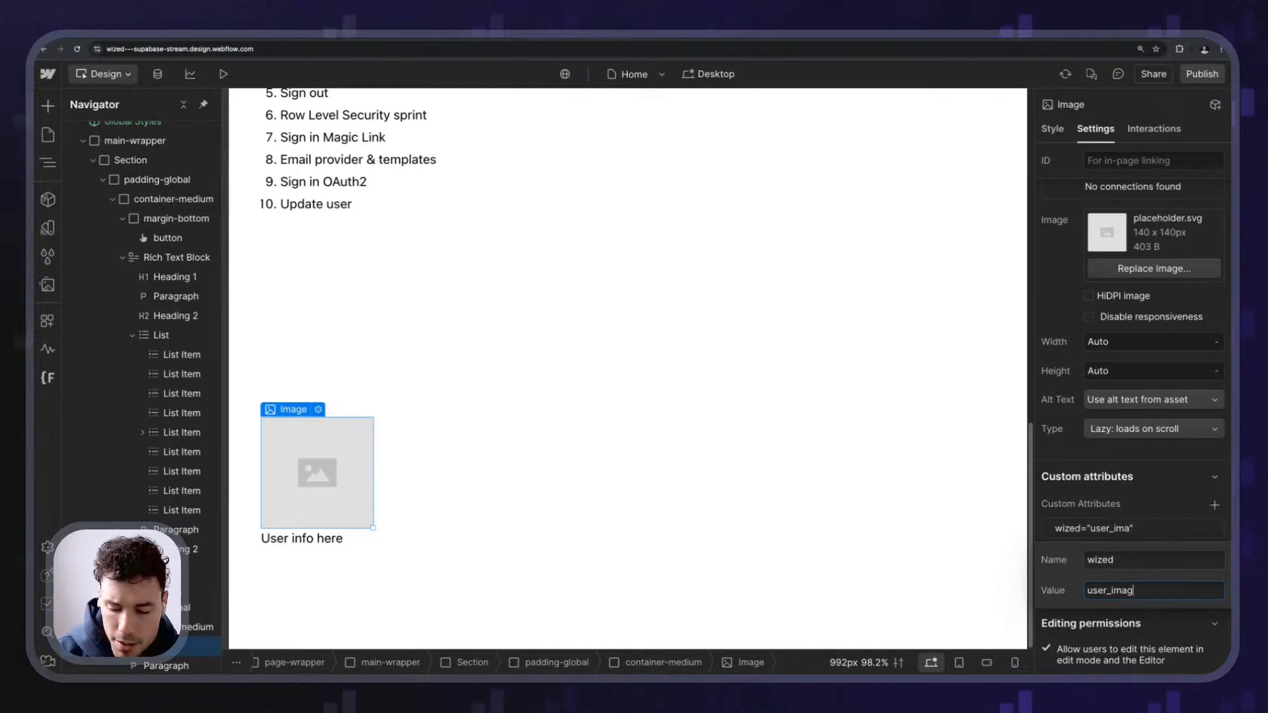
type("e")
key("Return")
left_click(1202, 74)
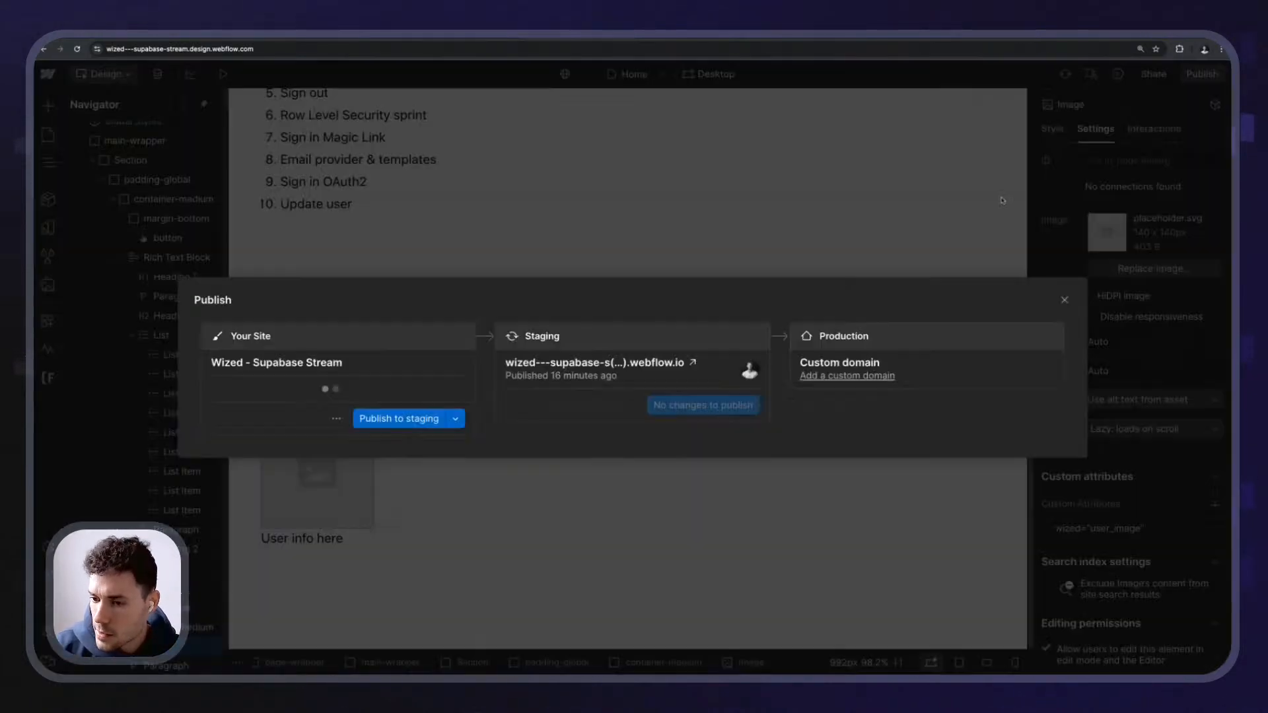
left_click(398, 418)
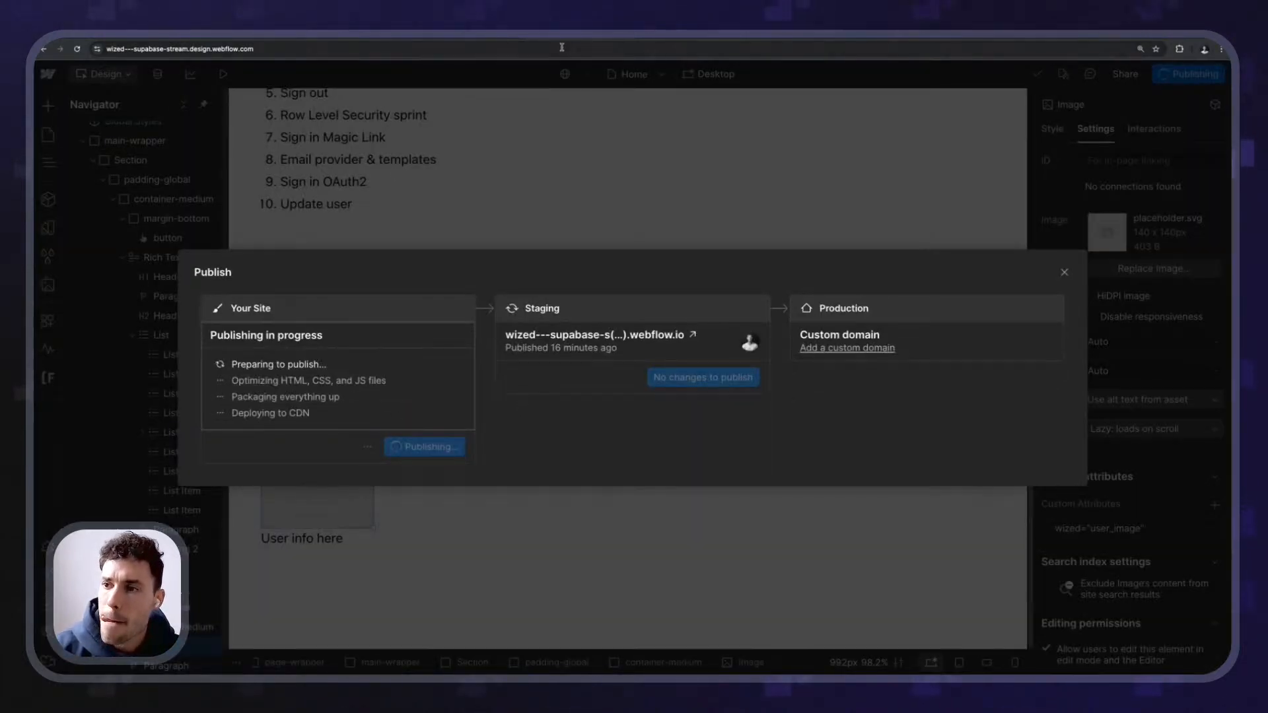
- With X-Ray on, select the user_image element and add an HTML attribute named src
left_click(475, 37)
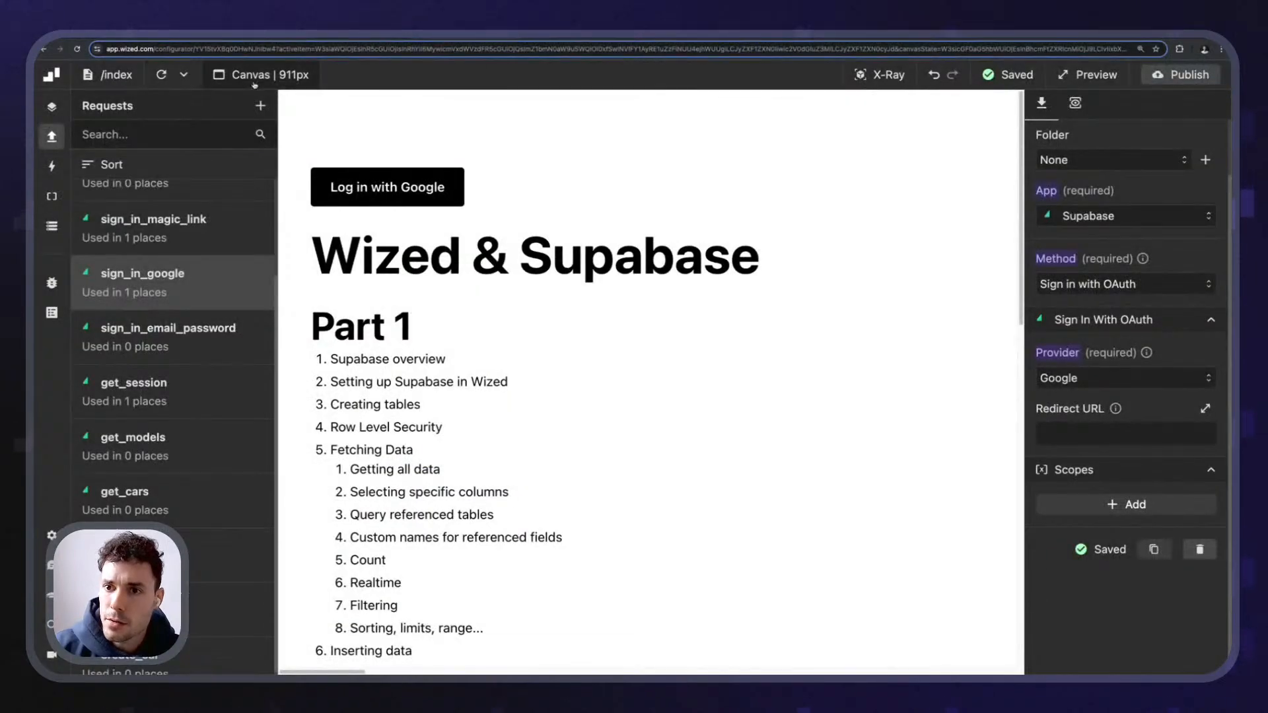
scroll(527, 476, "down", 10)
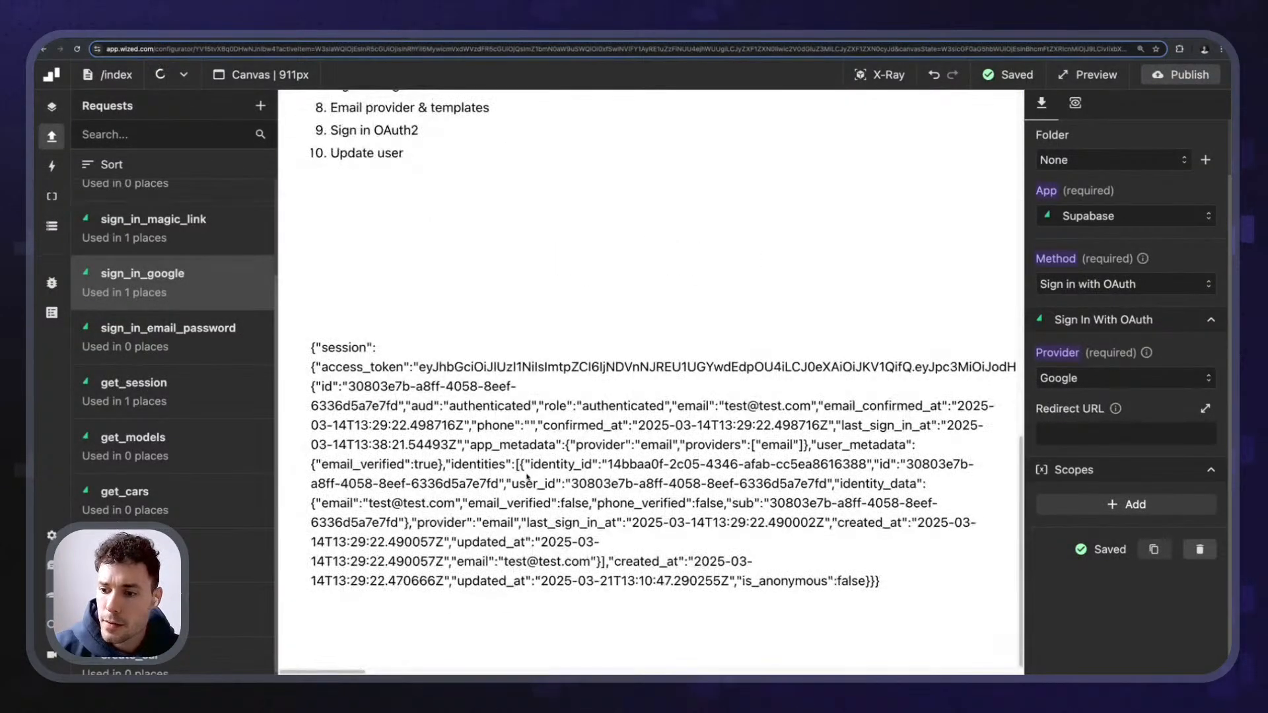
left_click(879, 74)
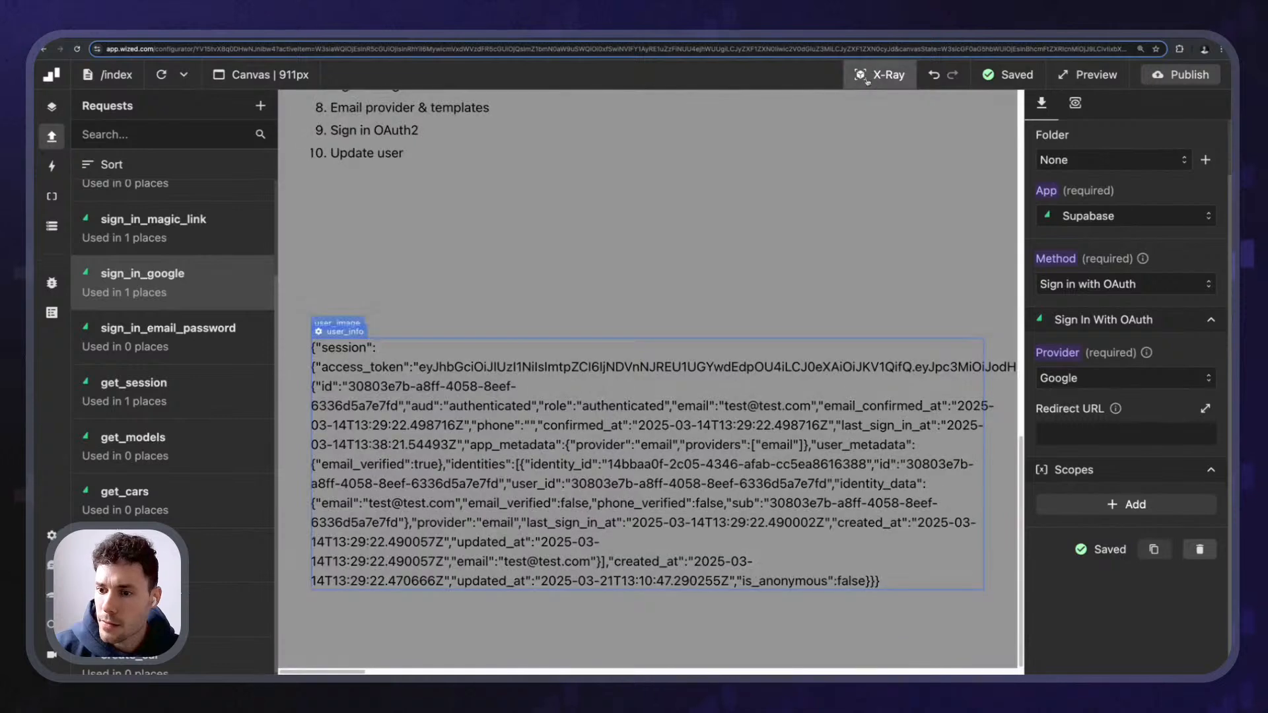
left_click(342, 324)
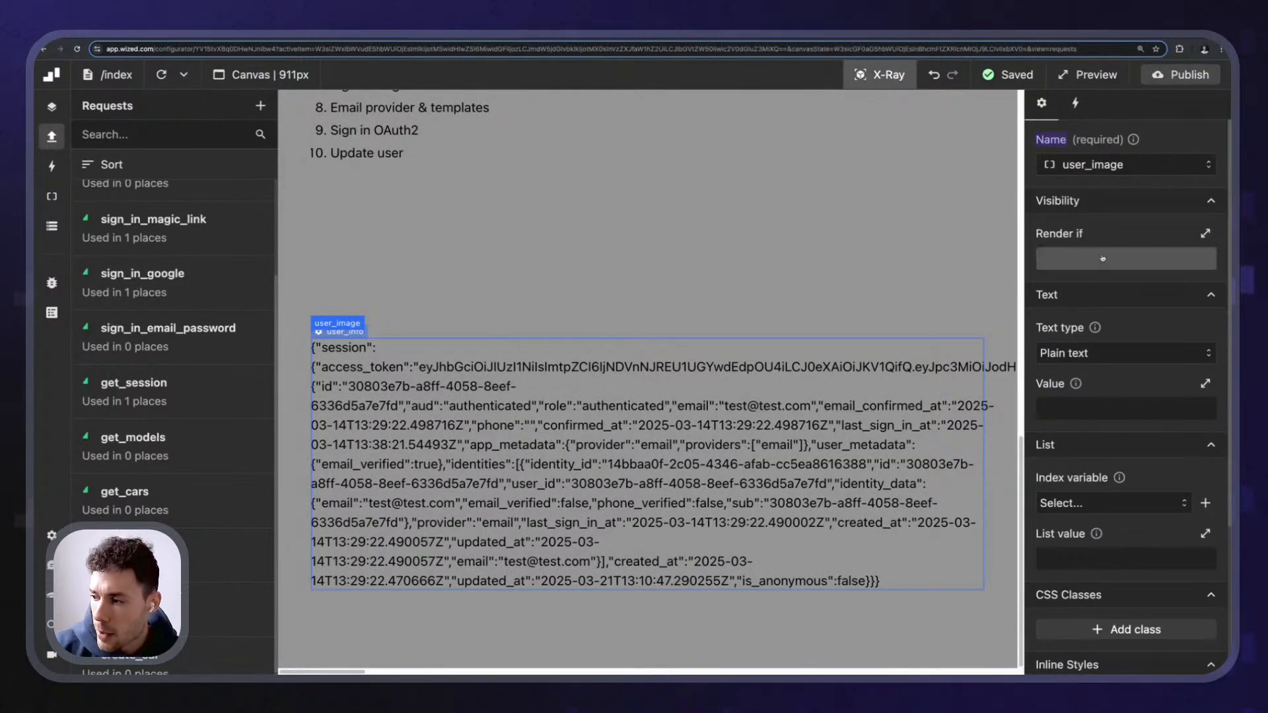
scroll(1112, 373, "down", 2)
scroll(1112, 373, "down", 2)
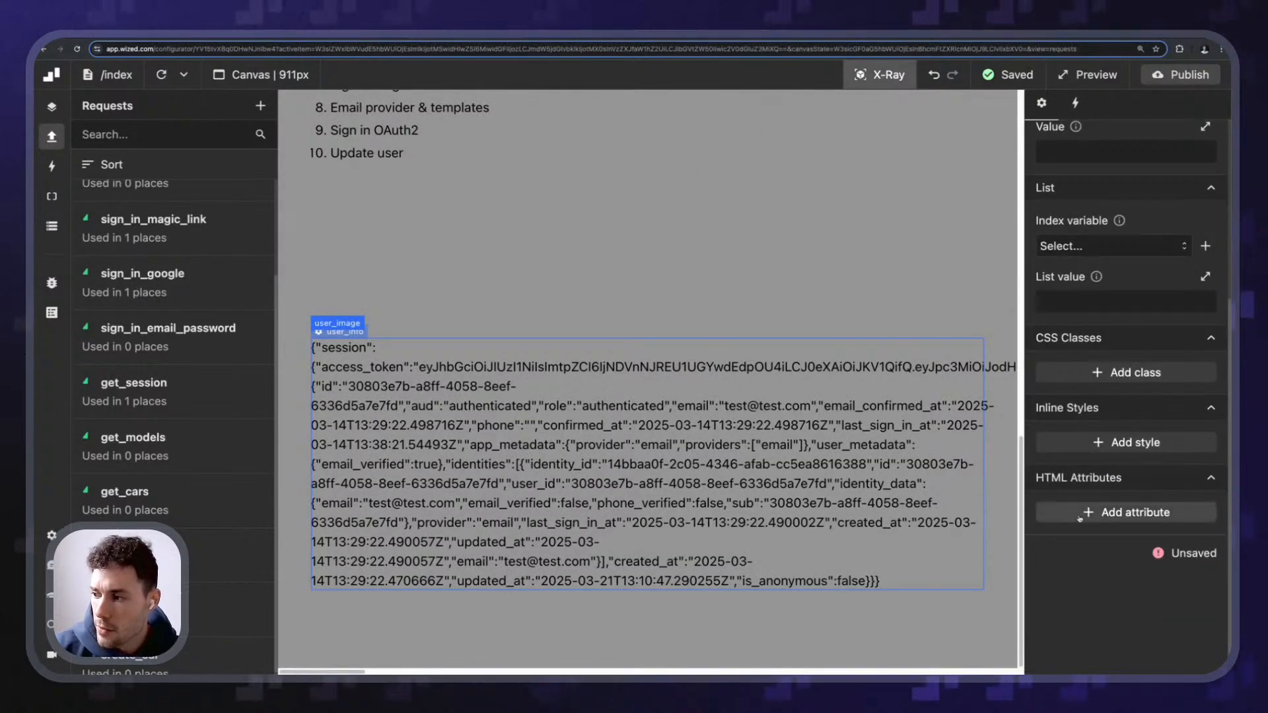
left_click(1103, 514)
scroll(1112, 502, "down", 2)
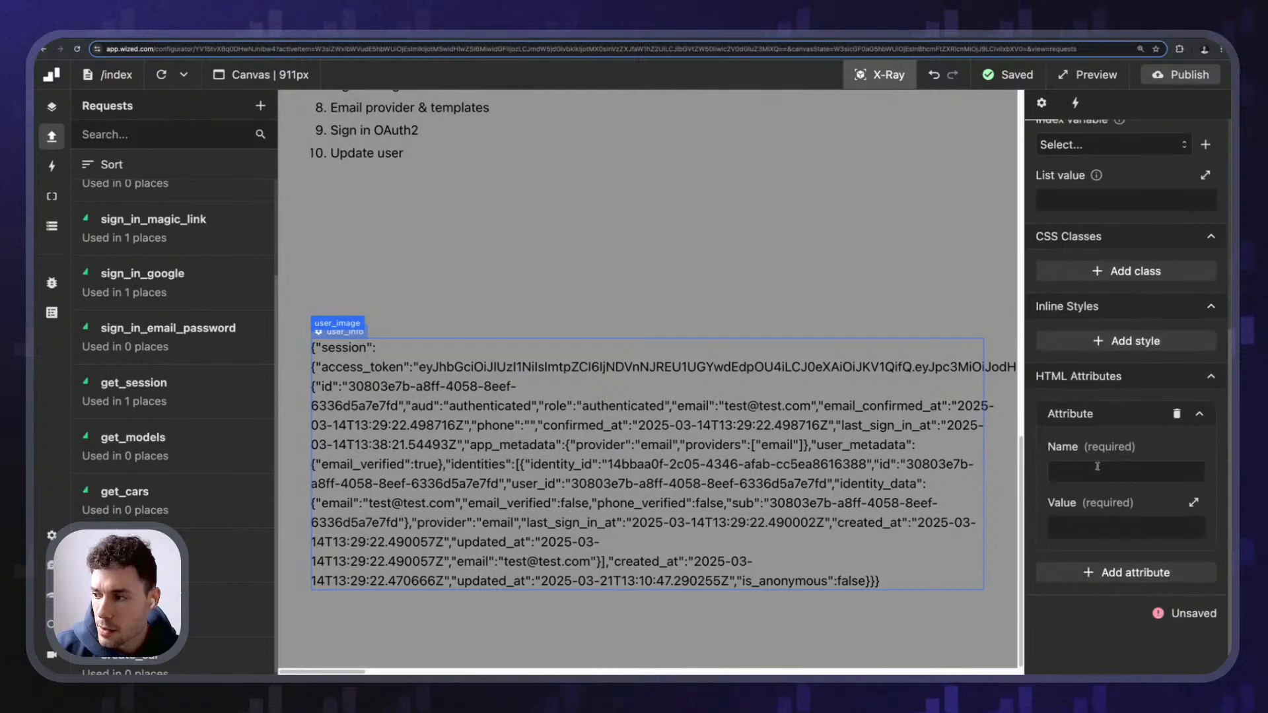
left_click(1114, 474)
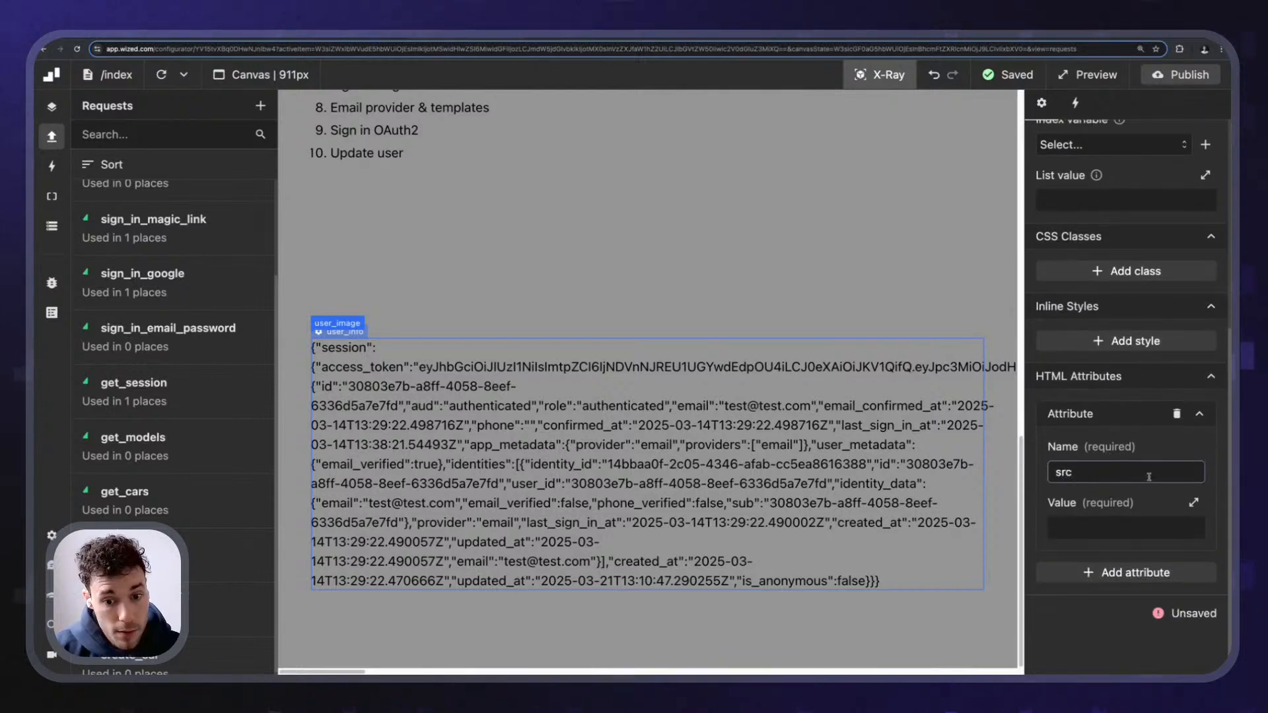
left_click(1126, 528)
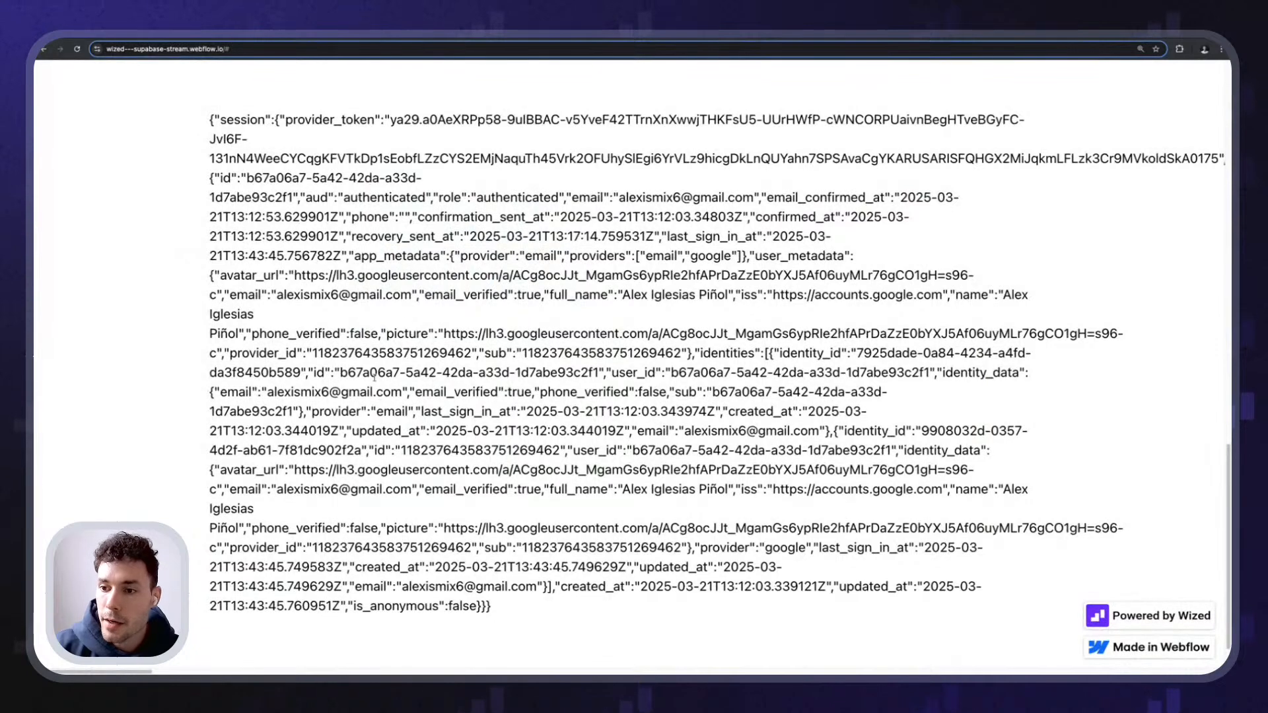
- Open the DevTools console and inspect Wized.data.r.sign_in_google
left_click_drag(218, 276, 660, 296)
left_click(317, 277)
left_click(556, 318)
key("super+alt+j")
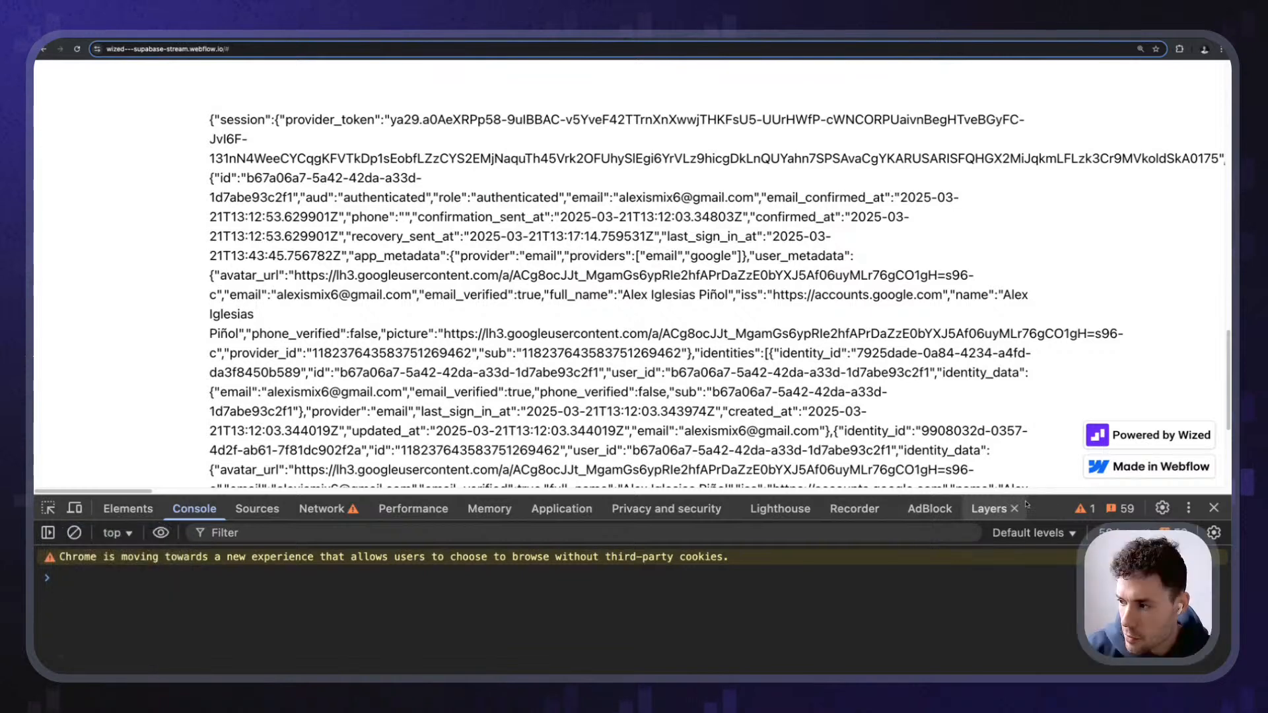
left_click_drag(1034, 494, 1035, 360)
type("Wzied.")
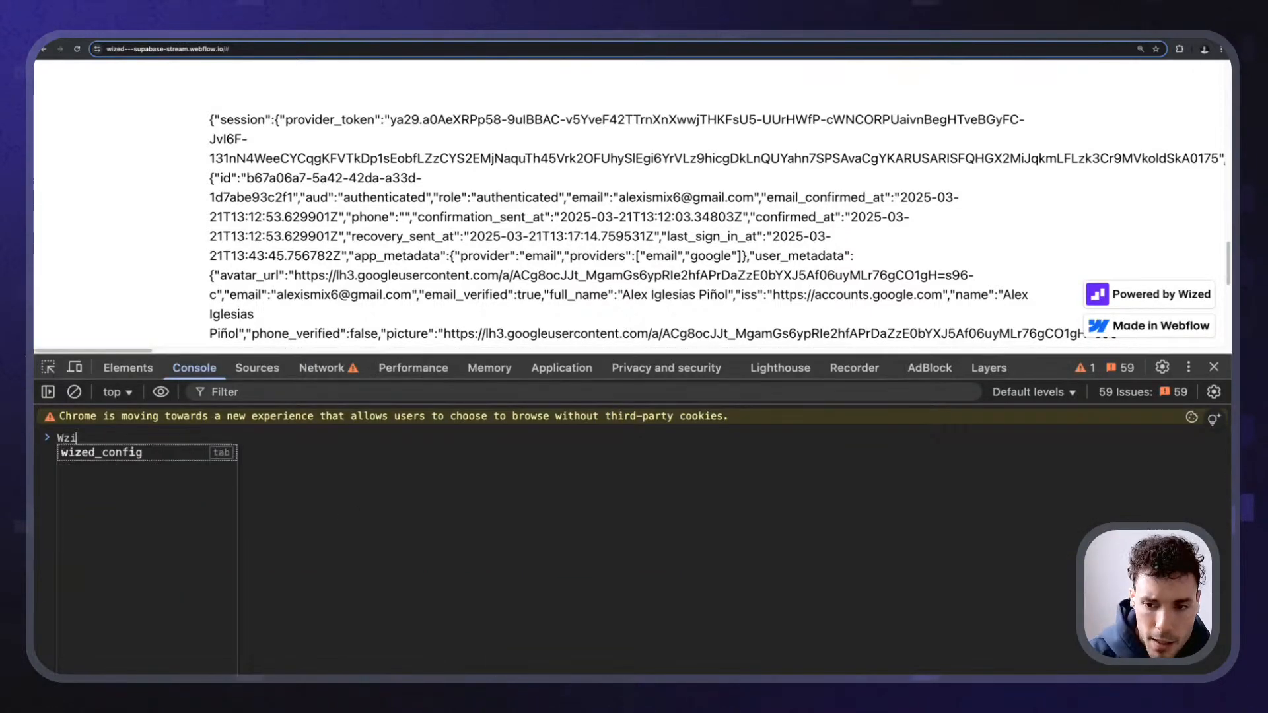
key("BackSpace")
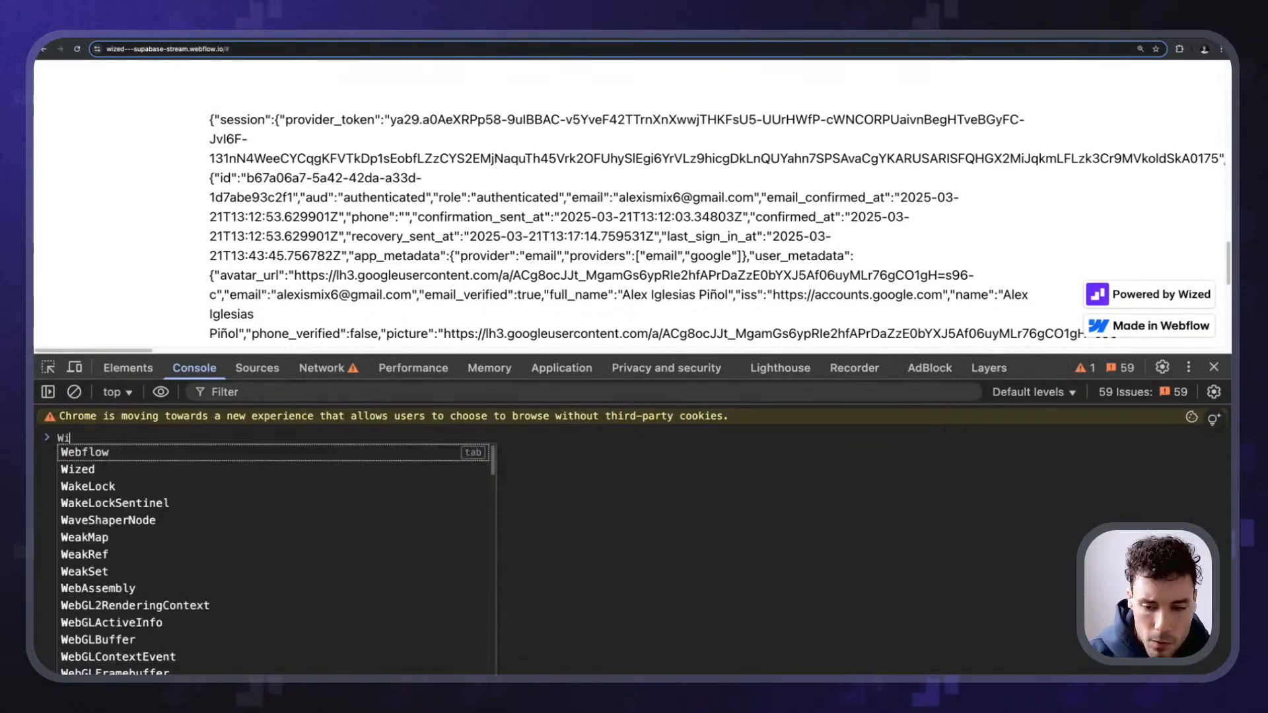
type("ized.data.r.")
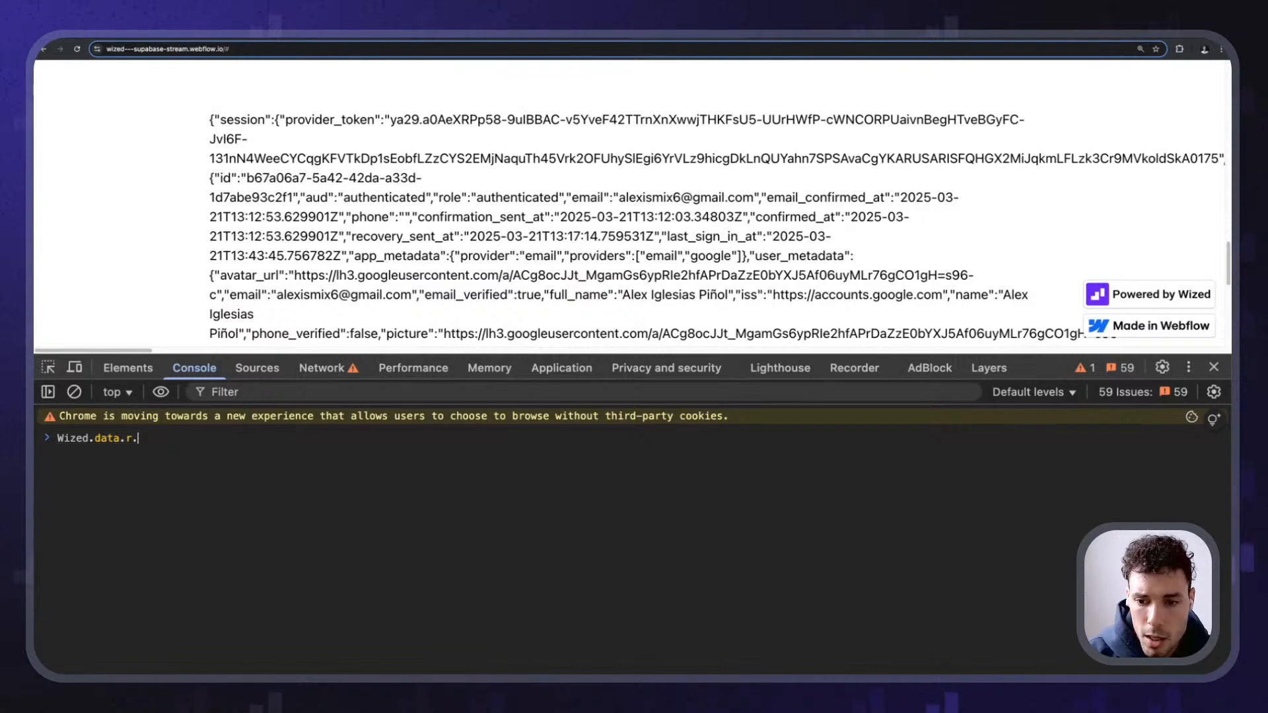
type("sign_in_goo")
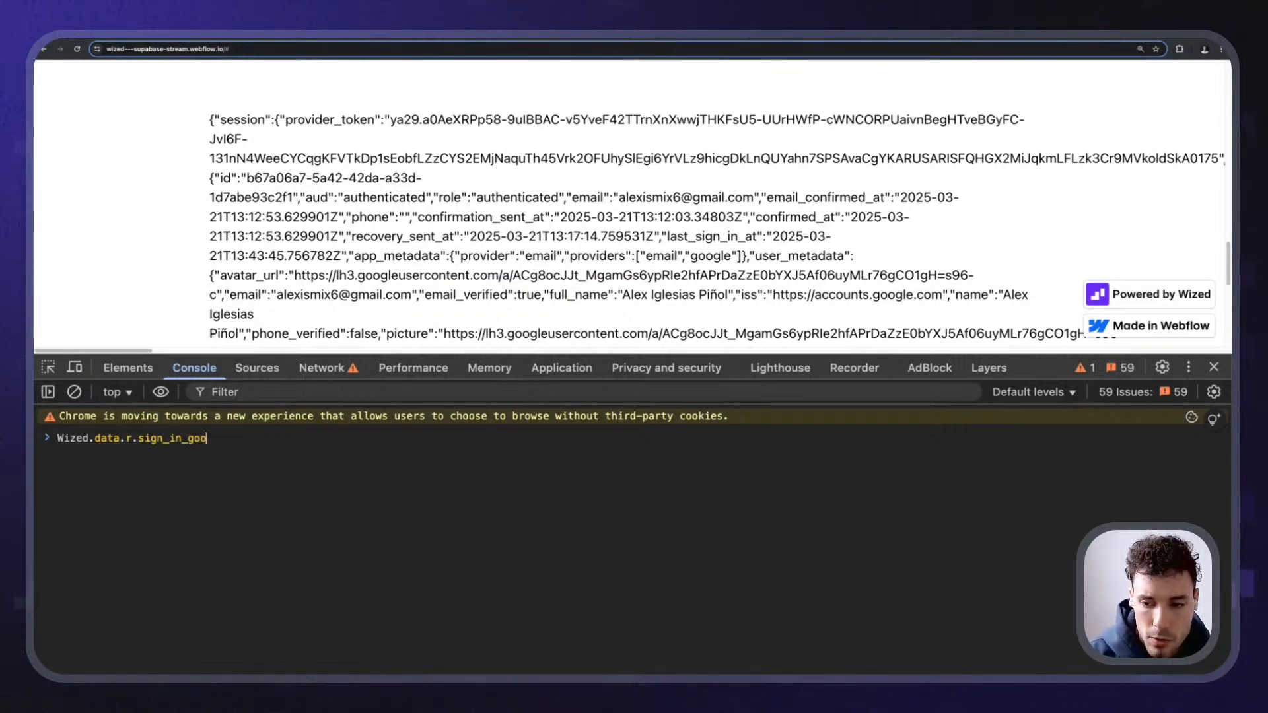
type("gle")
key("Return")
left_click(119, 457)
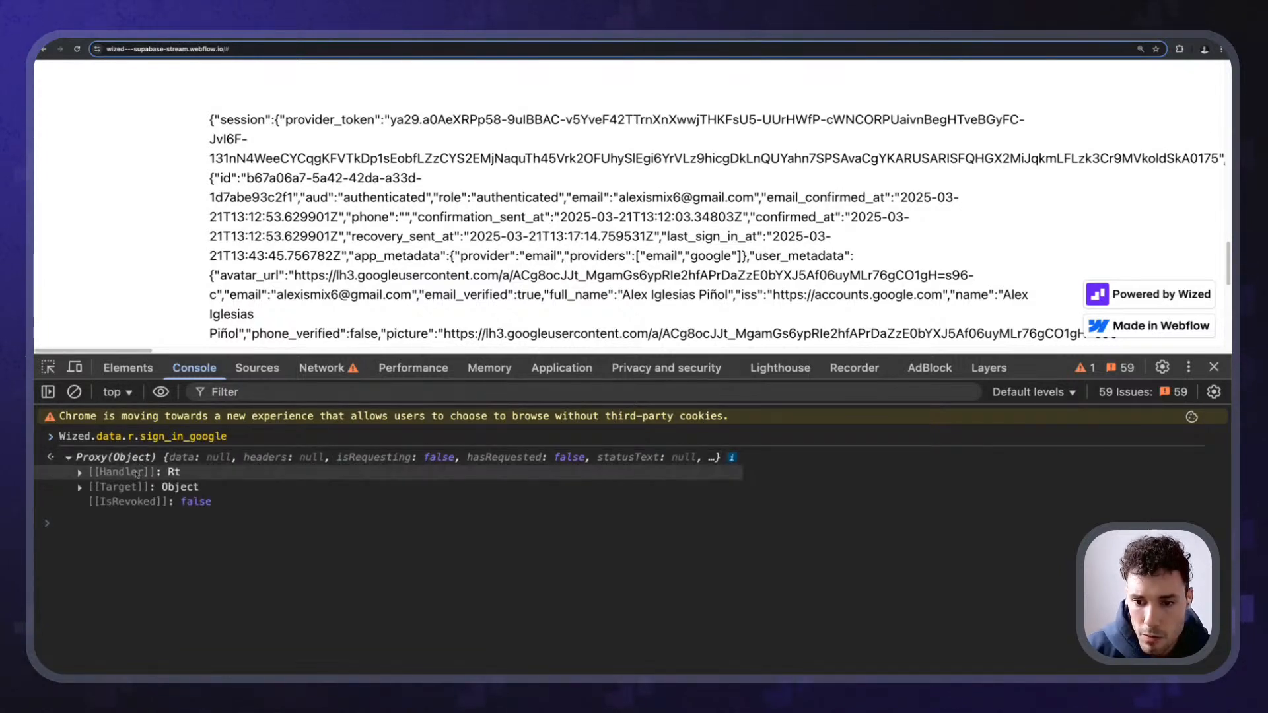
left_click(119, 487)
left_click(119, 486)
left_click(149, 581)
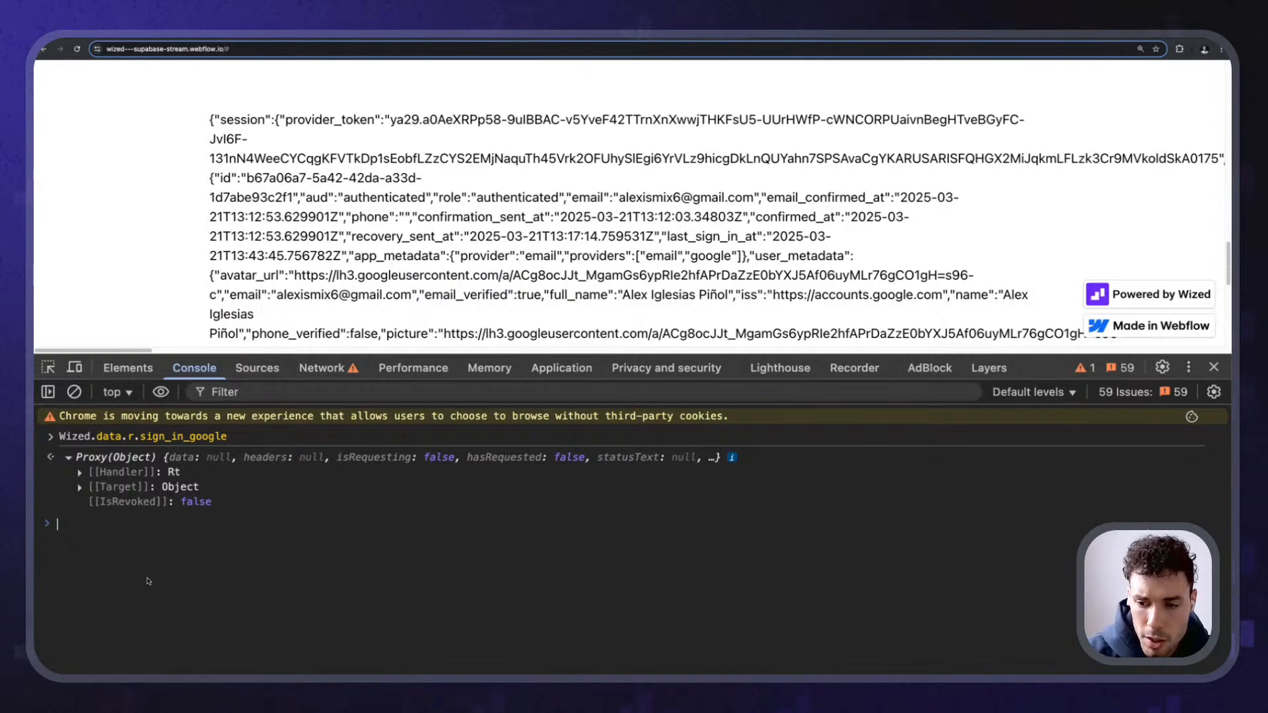
- Run Wized.data.r.get_session and expand its data, session and user entries
key("Up")
key("alt+shift+Left")
type("get_sess")
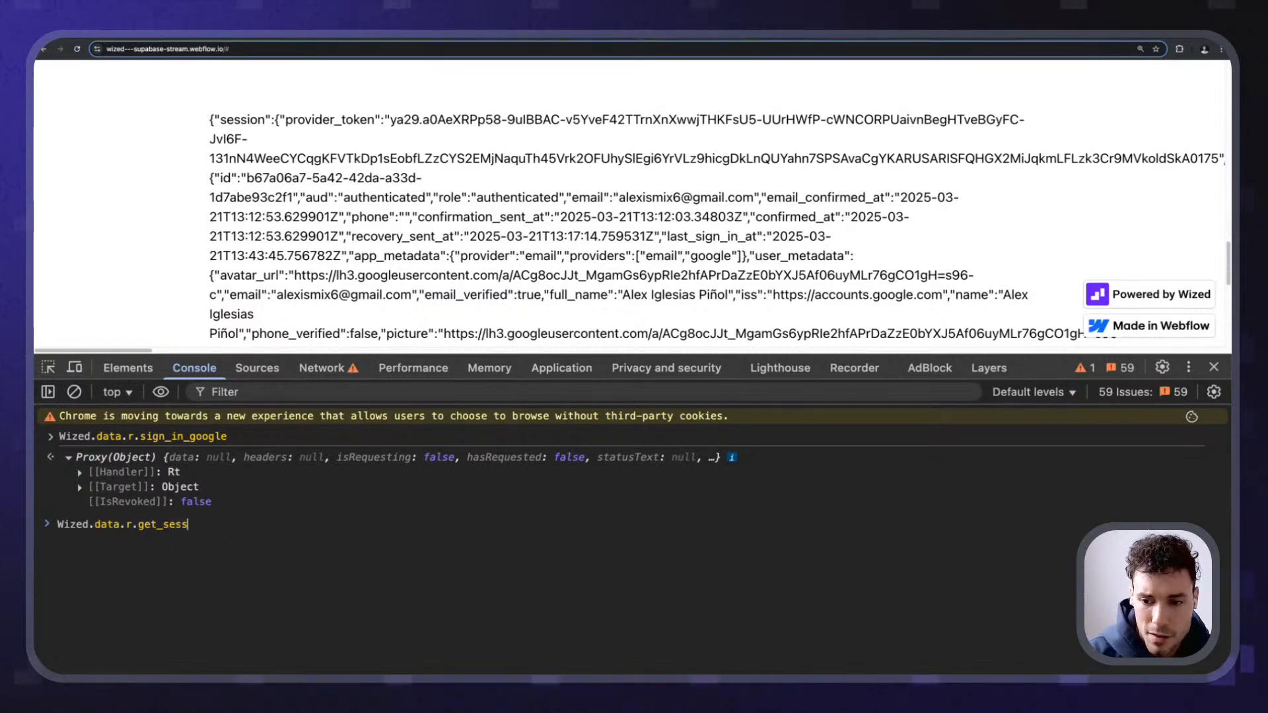
type("ion")
key("Return")
left_click(106, 543)
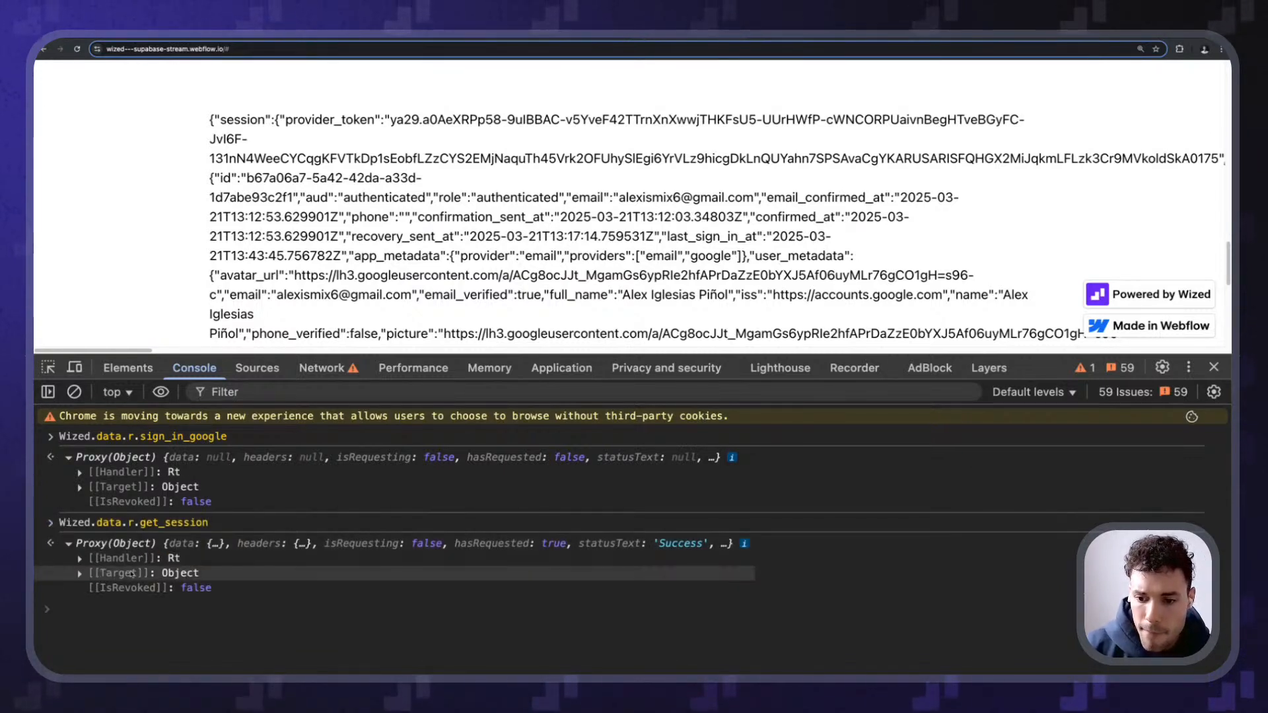
left_click(132, 574)
left_click(126, 510)
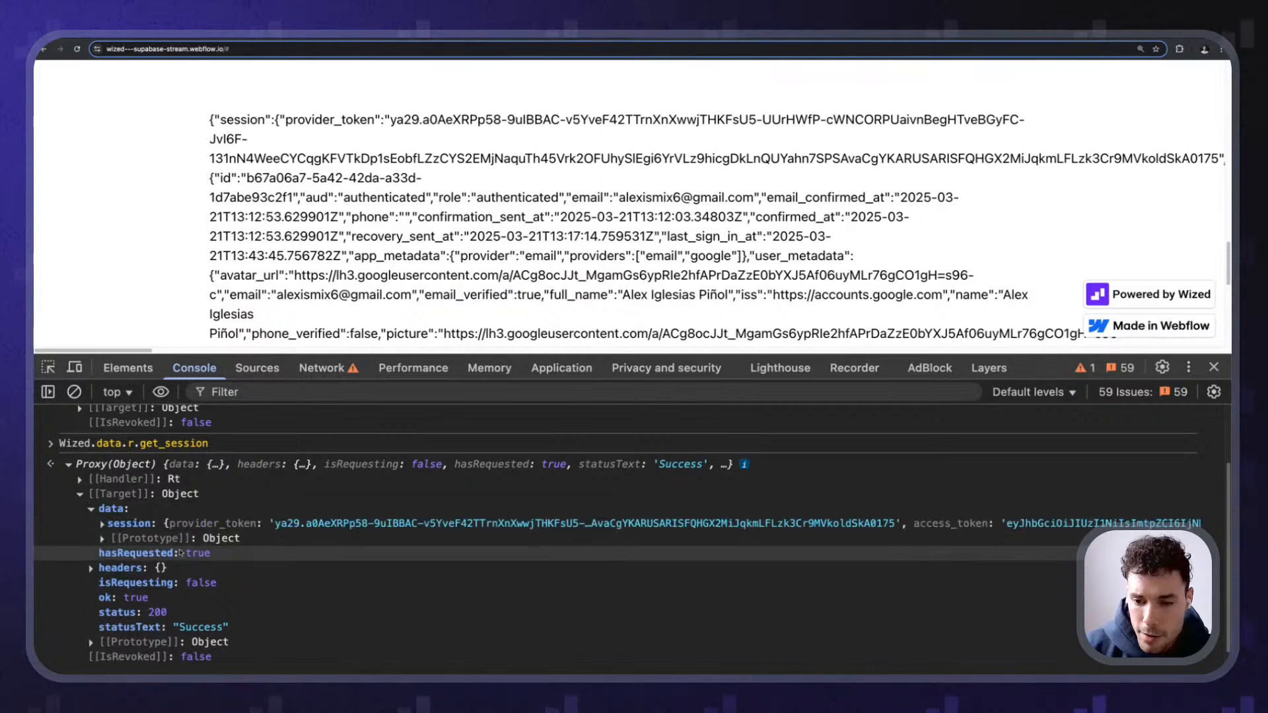
left_click(147, 525)
scroll(200, 550, "down", 1)
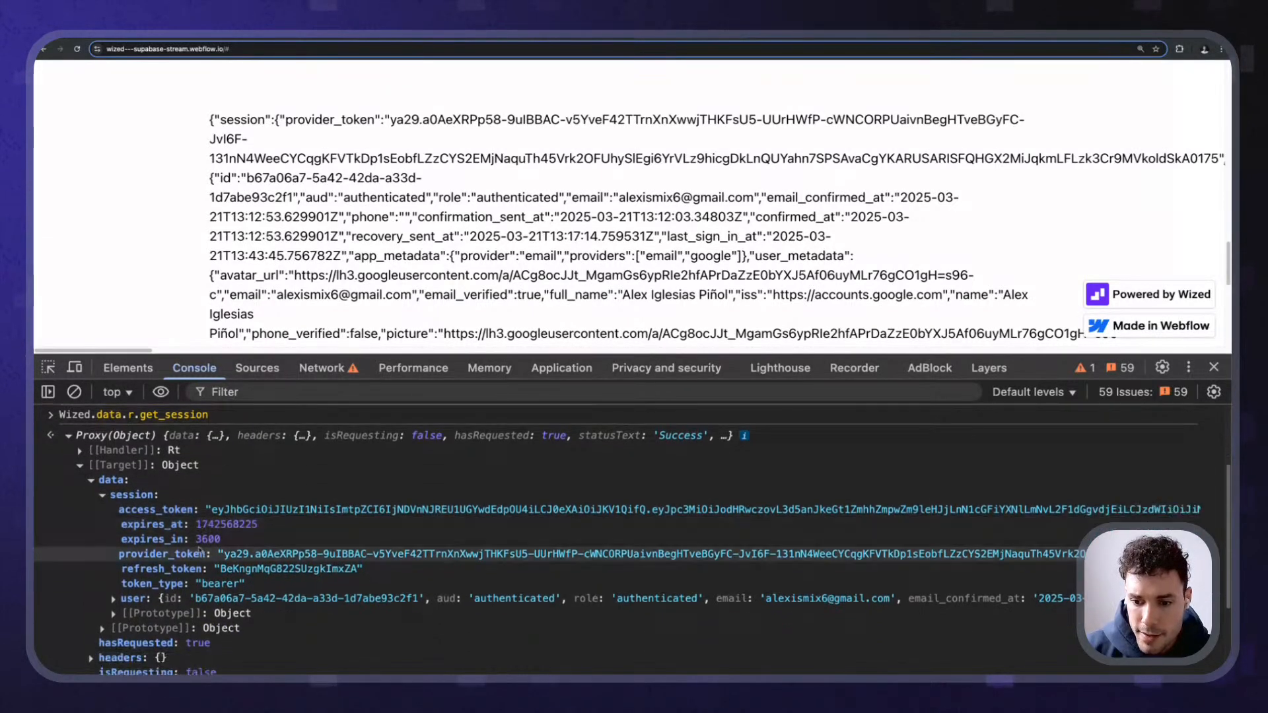
scroll(199, 550, "down", 3)
left_click(115, 522)
- Expand user_metadata and point out its full_name, avatar_url and picture fields
scroll(137, 451, "down", 2)
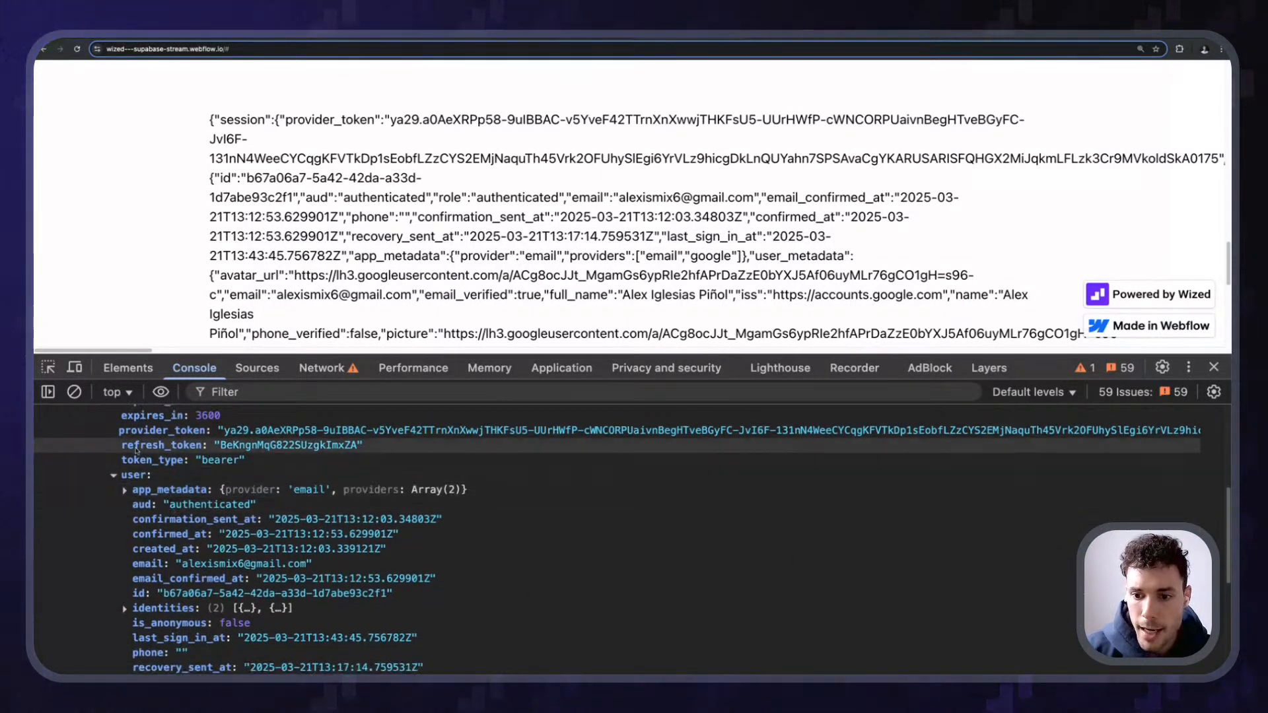
scroll(145, 481, "down", 1)
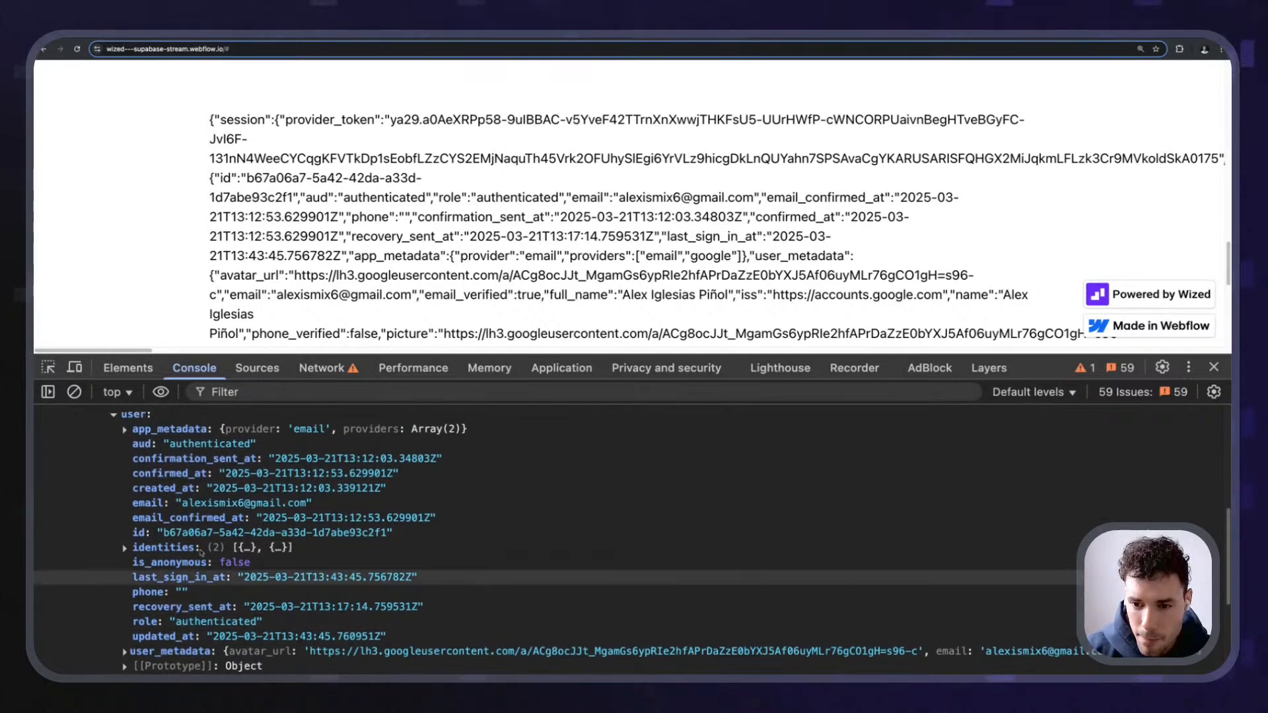
scroll(205, 588, "up", 3)
scroll(218, 554, "down", 4)
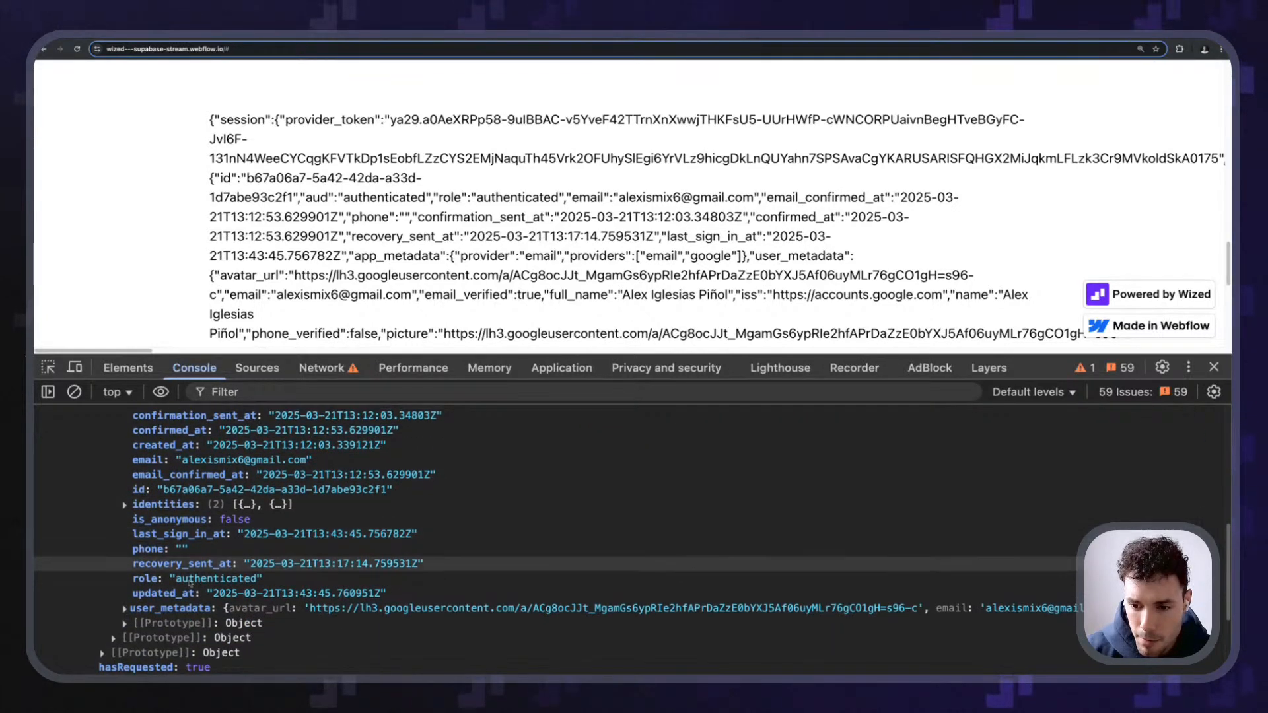
left_click(153, 603)
scroll(154, 555, "down", 4)
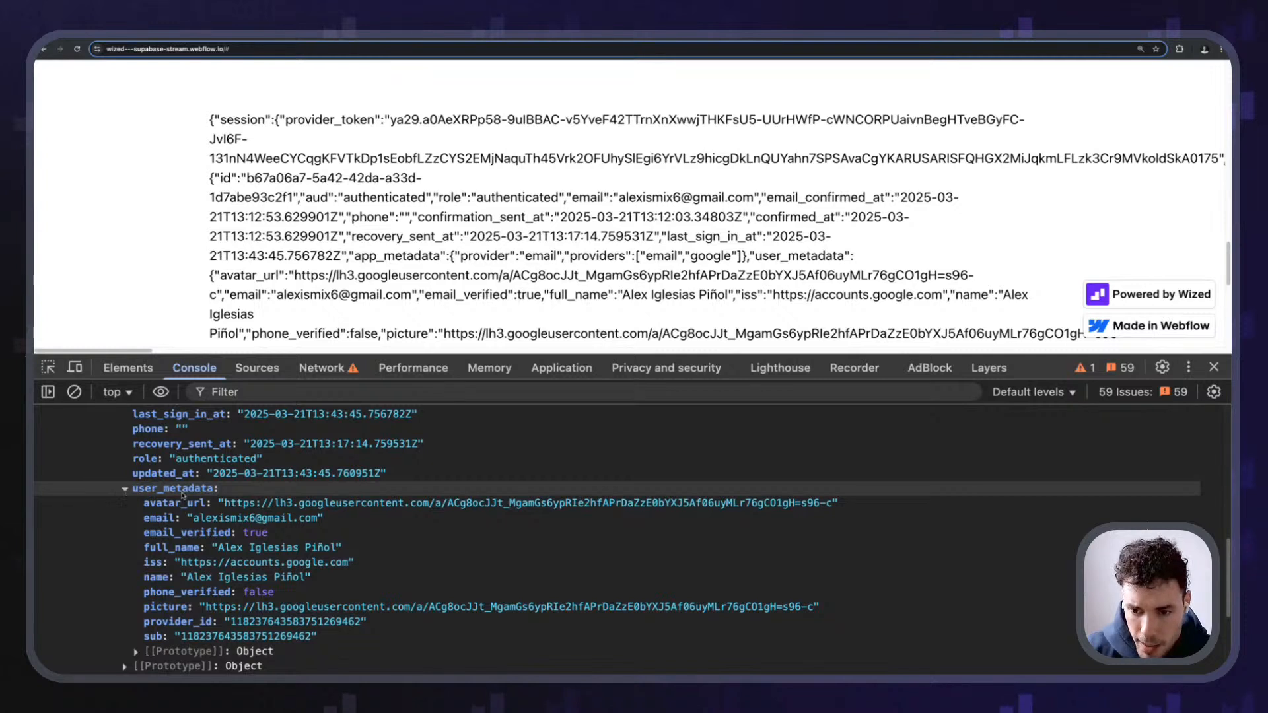
scroll(178, 497, "down", 2)
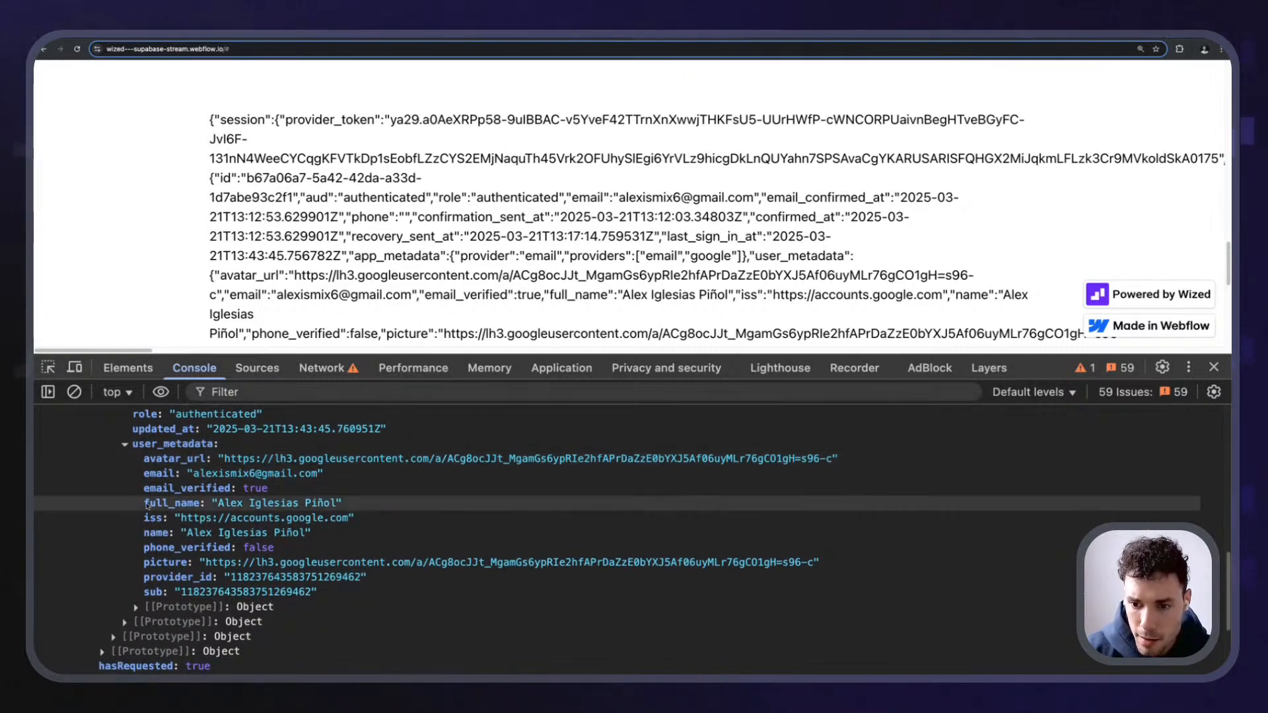
left_click_drag(145, 505, 202, 506)
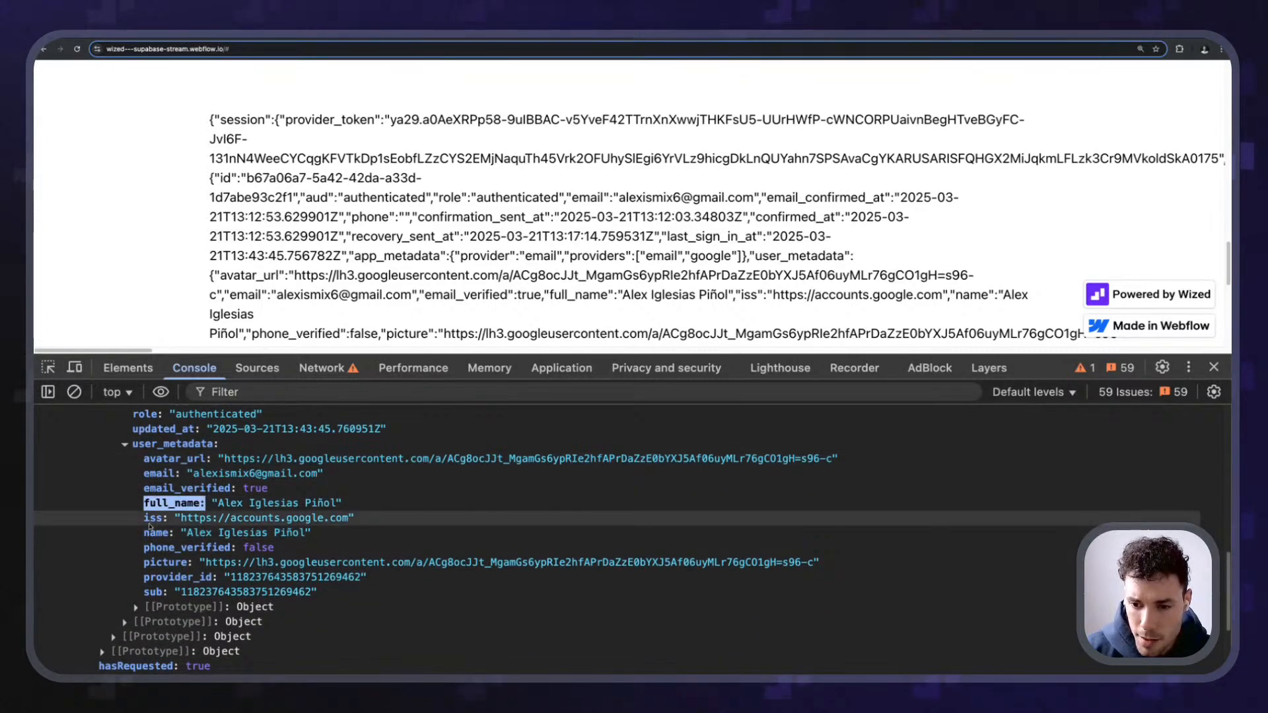
left_click_drag(144, 459, 209, 466)
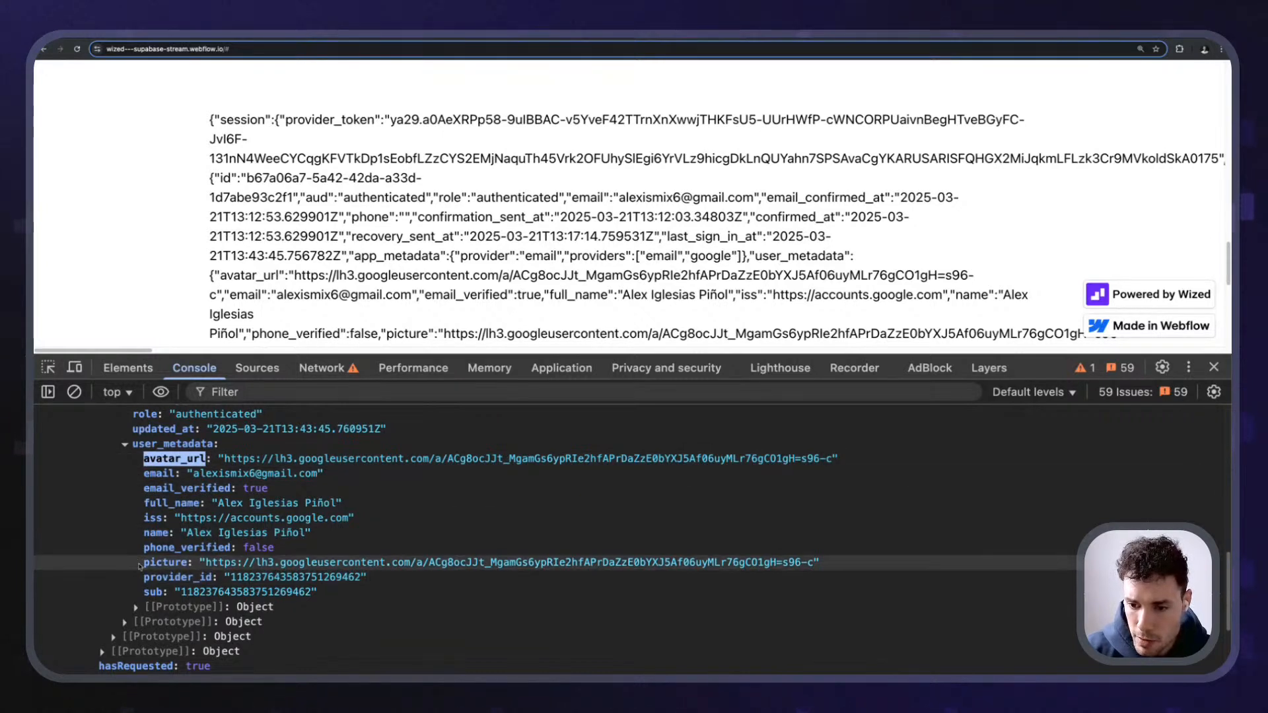
left_click_drag(144, 562, 213, 567)
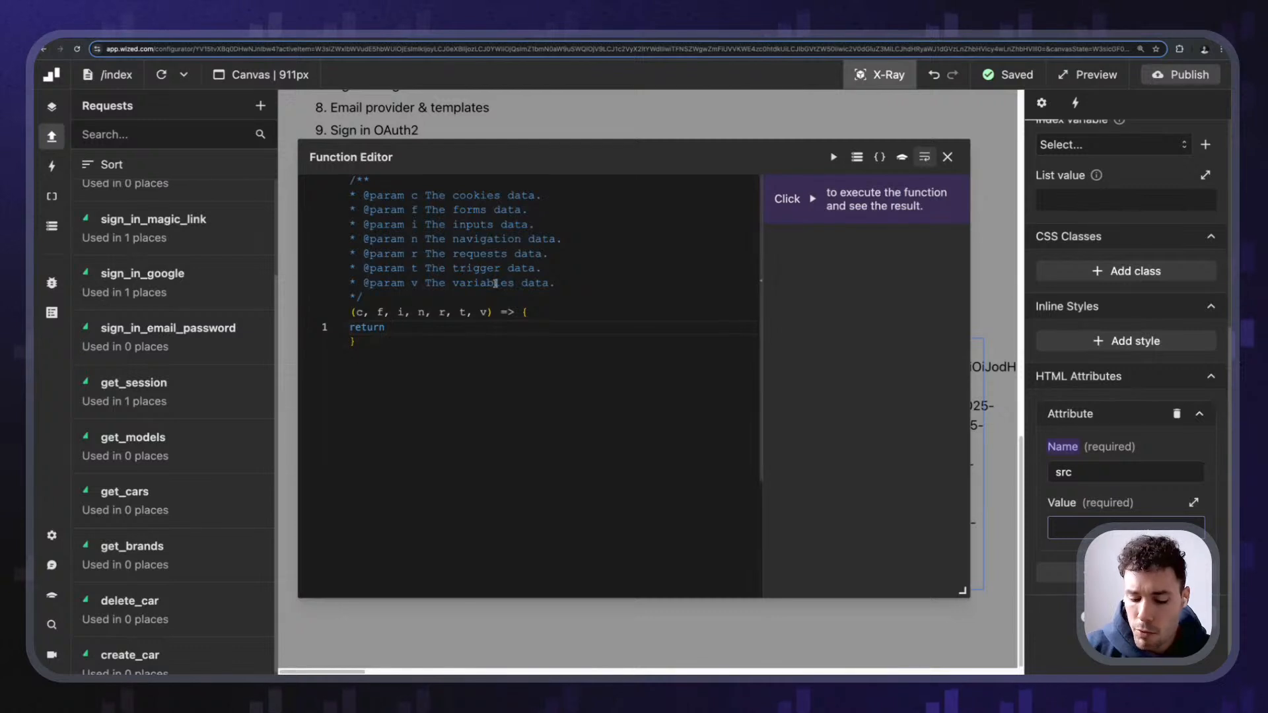
- Make the src function return r.get_session.data.session.user.user_metadata.picture and bring up Publish
type(".ge")
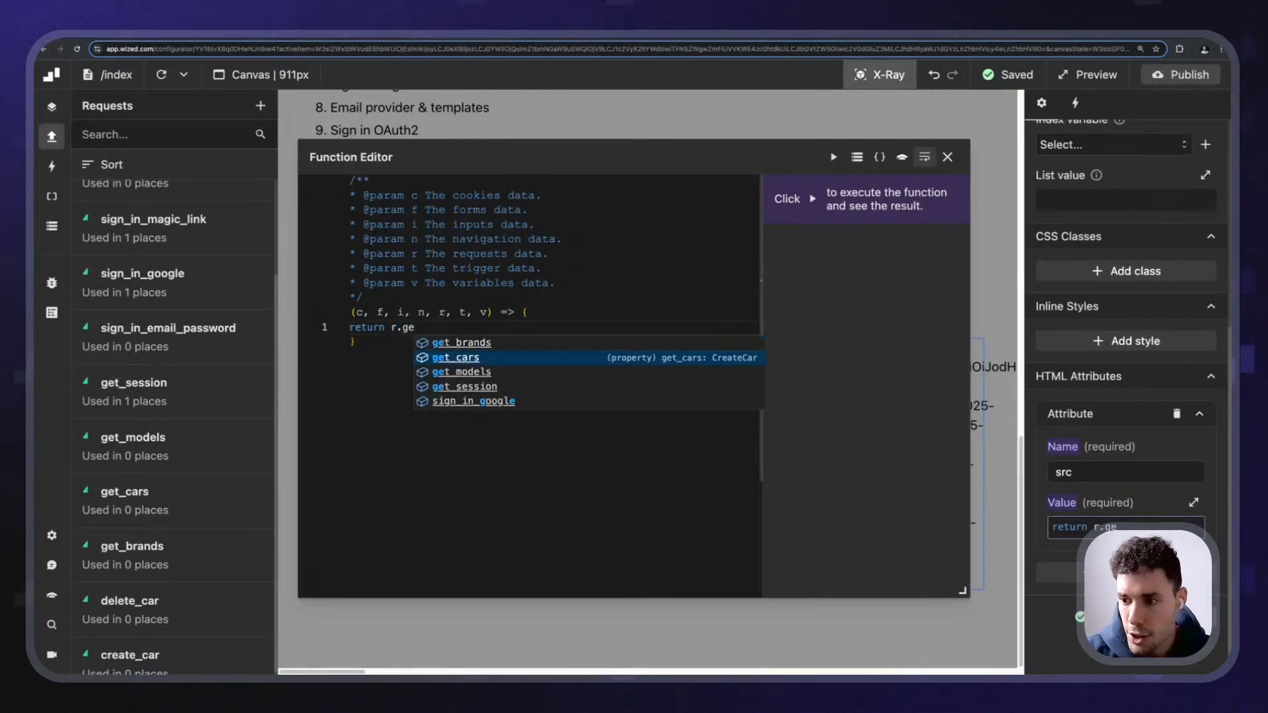
type("t_session.data.")
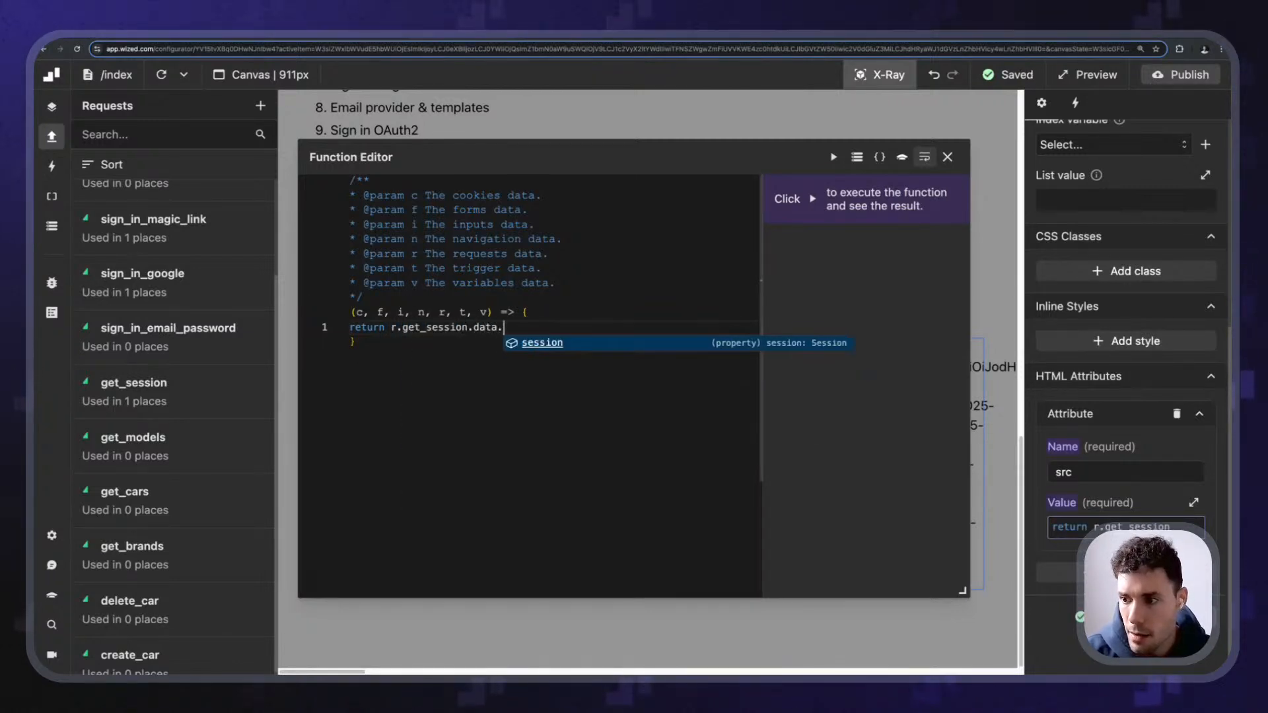
key("Return")
type(".")
key("Down")
key("Down")
key("Down")
key("Down")
key("Down")
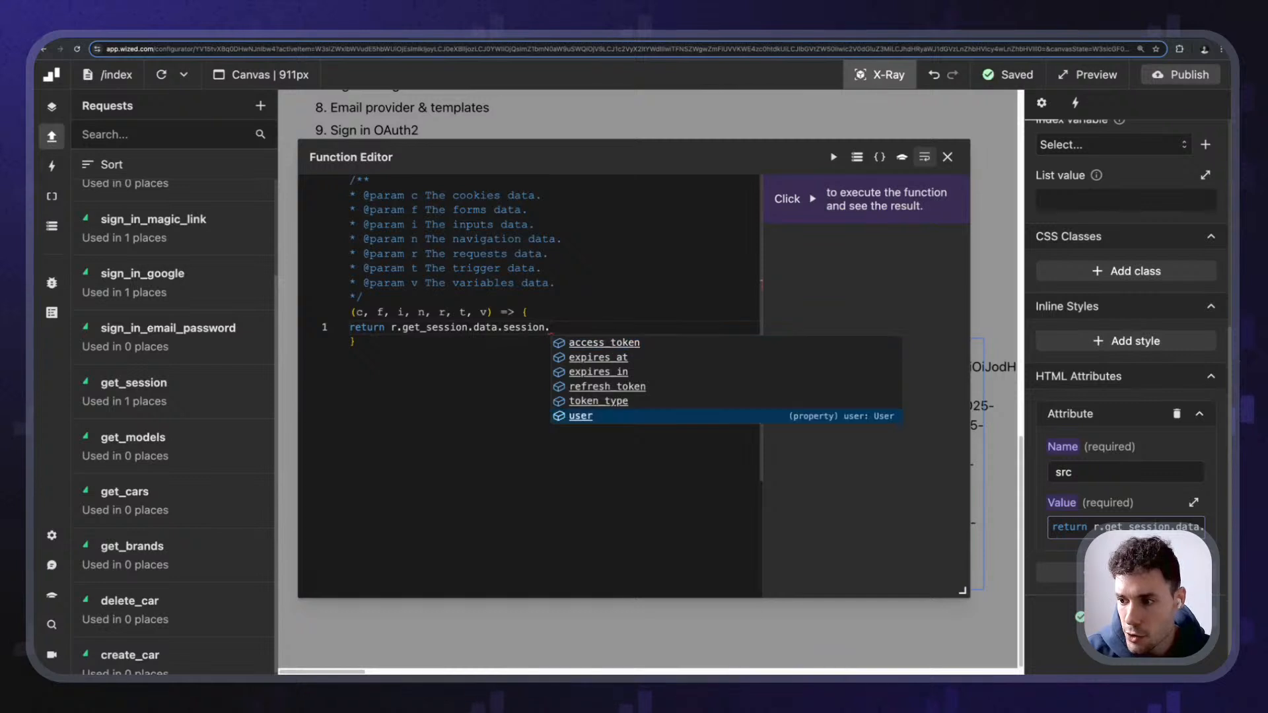
key("Return")
type(".")
key("Up")
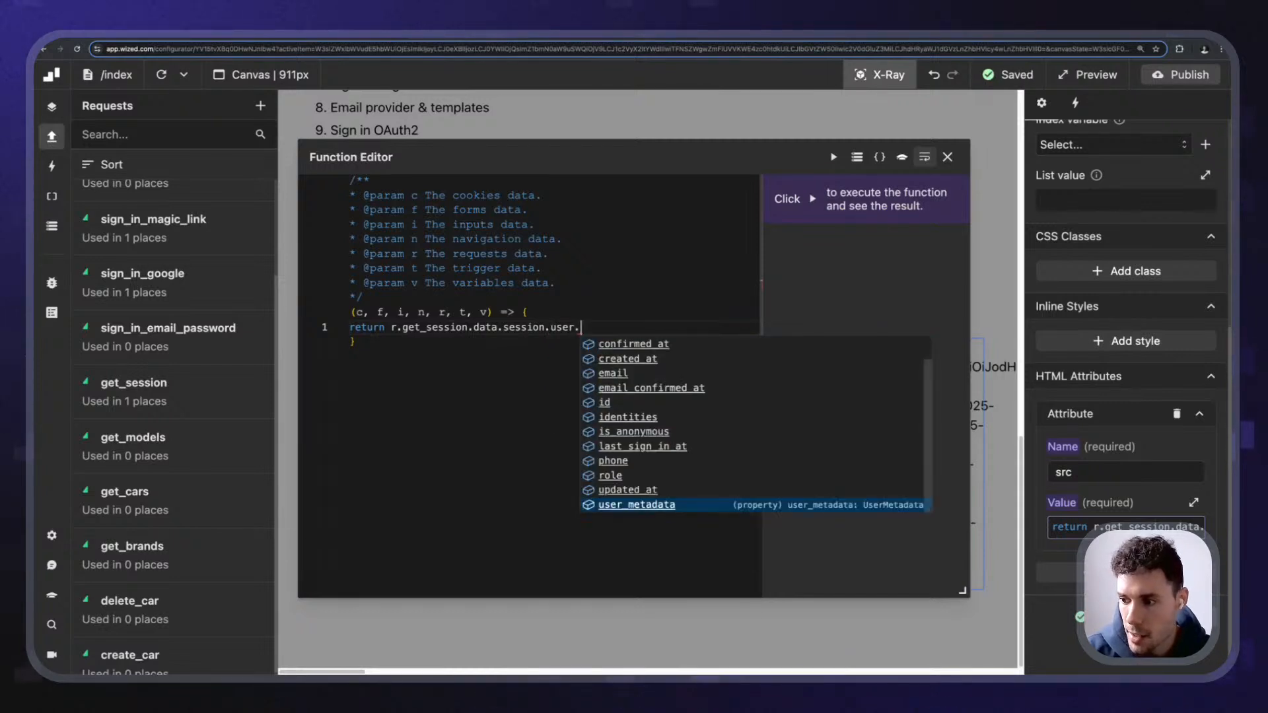
key("Return")
type(".")
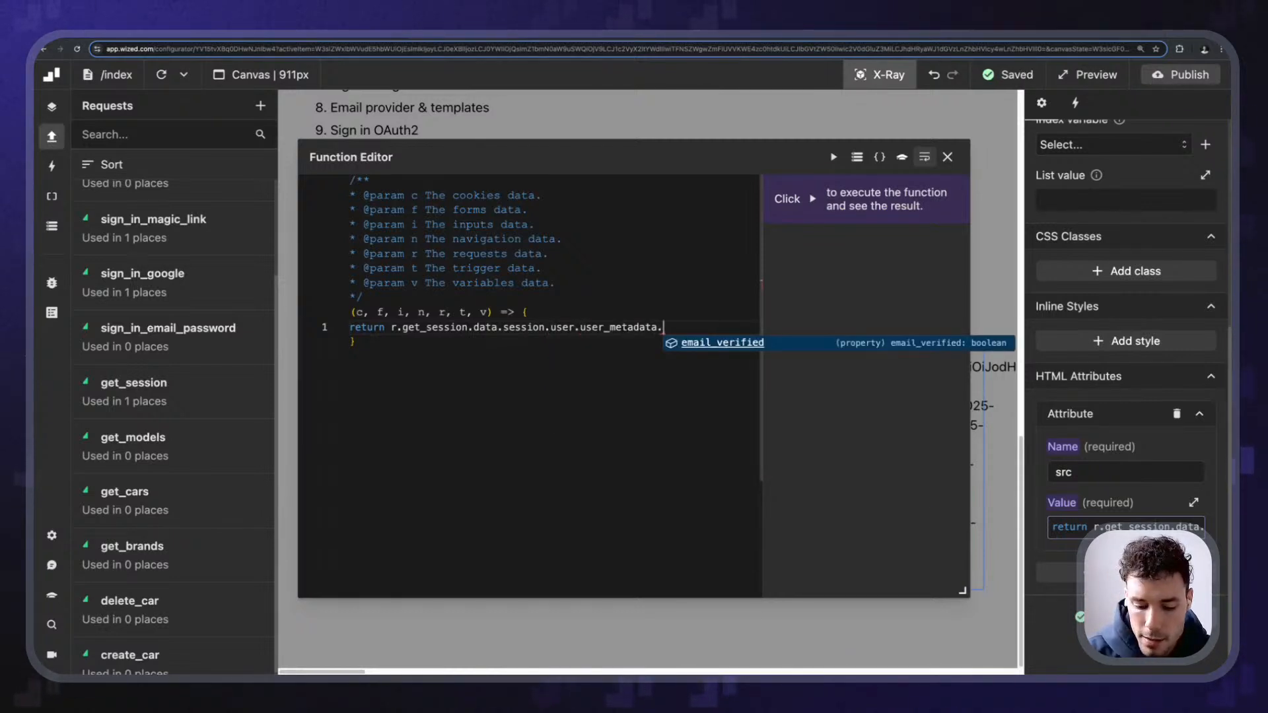
type("picture")
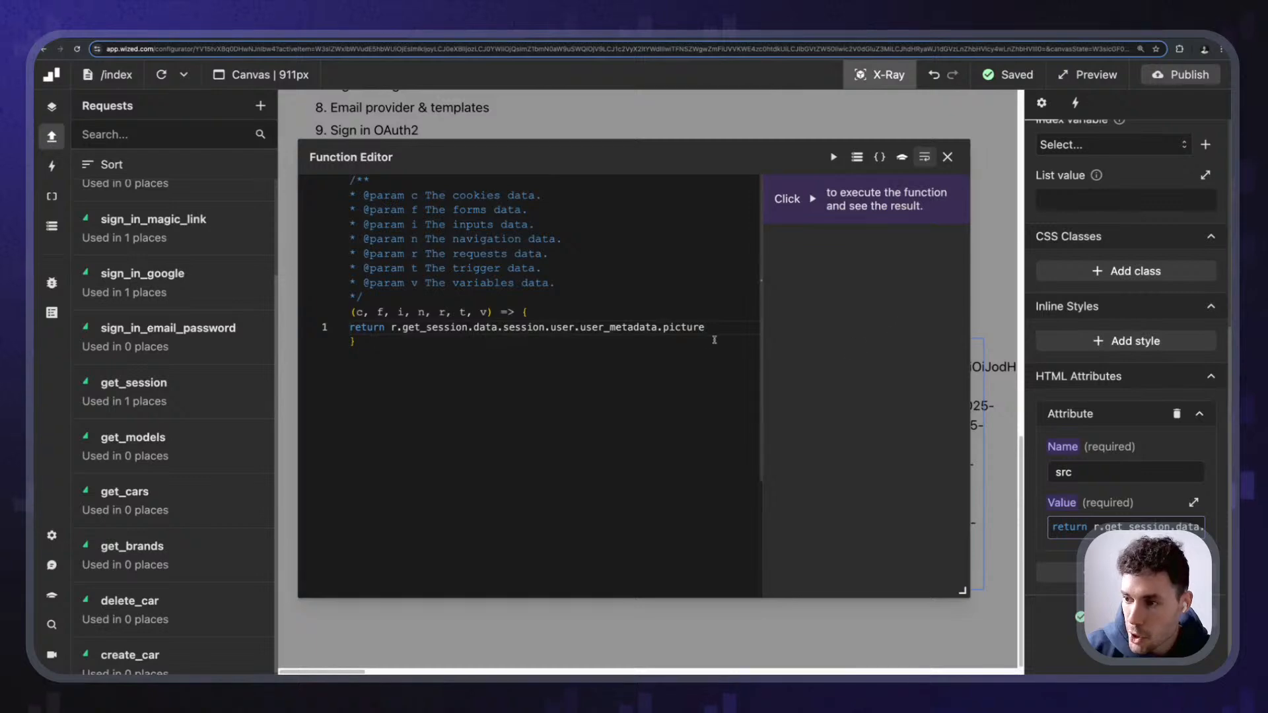
left_click(947, 156)
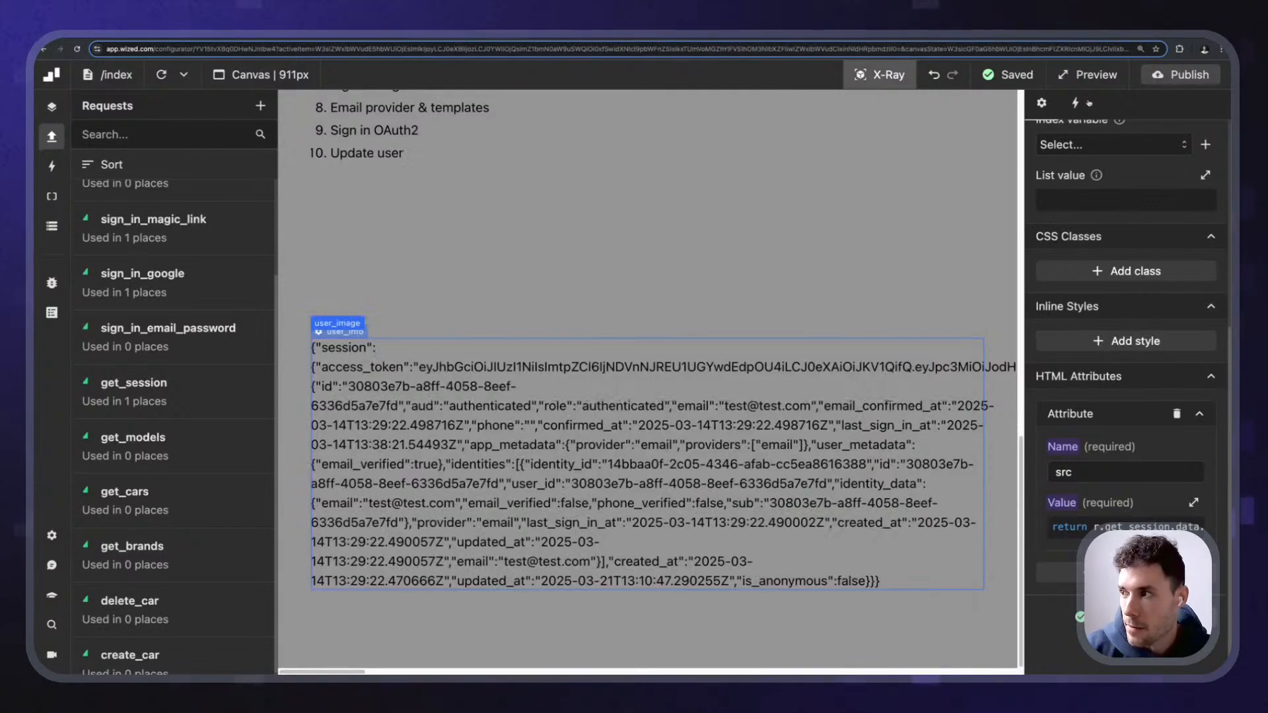
left_click(1182, 75)
- Publish to staging, reload the live site, and scroll through the session JSON
left_click(1169, 321)
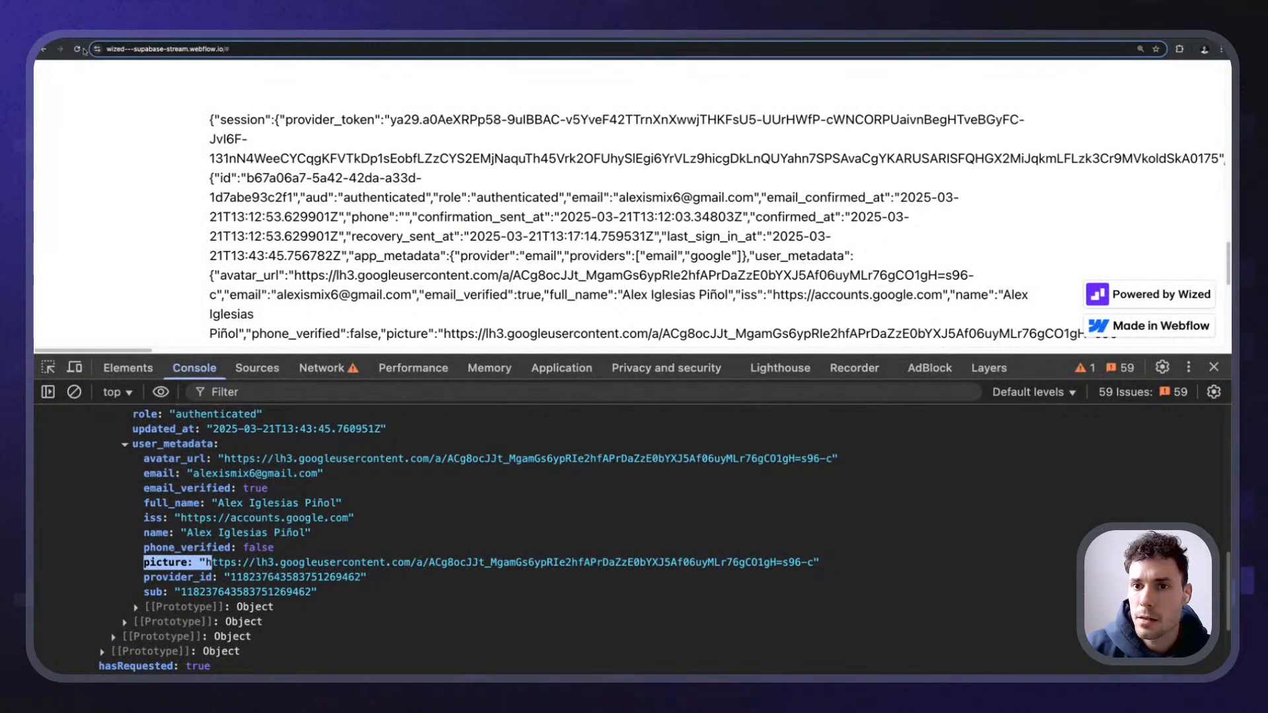
left_click(77, 49)
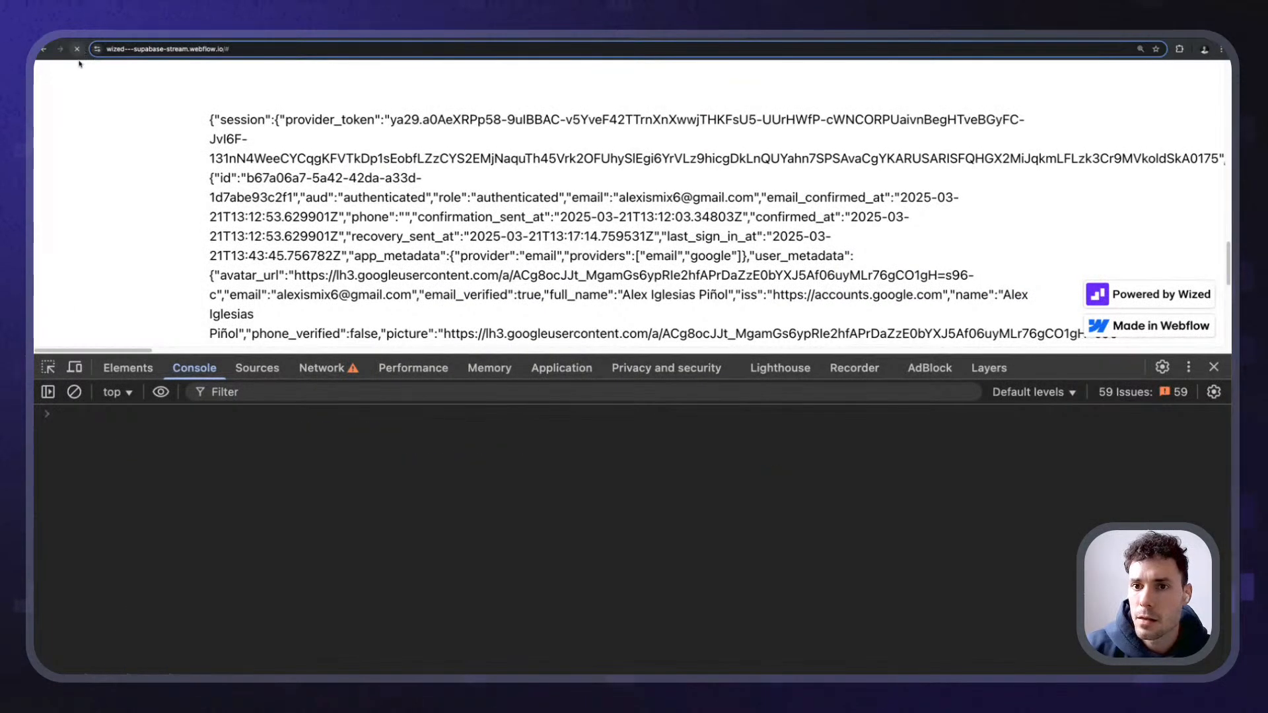
scroll(601, 315, "down", 10)
scroll(600, 315, "down", 3)
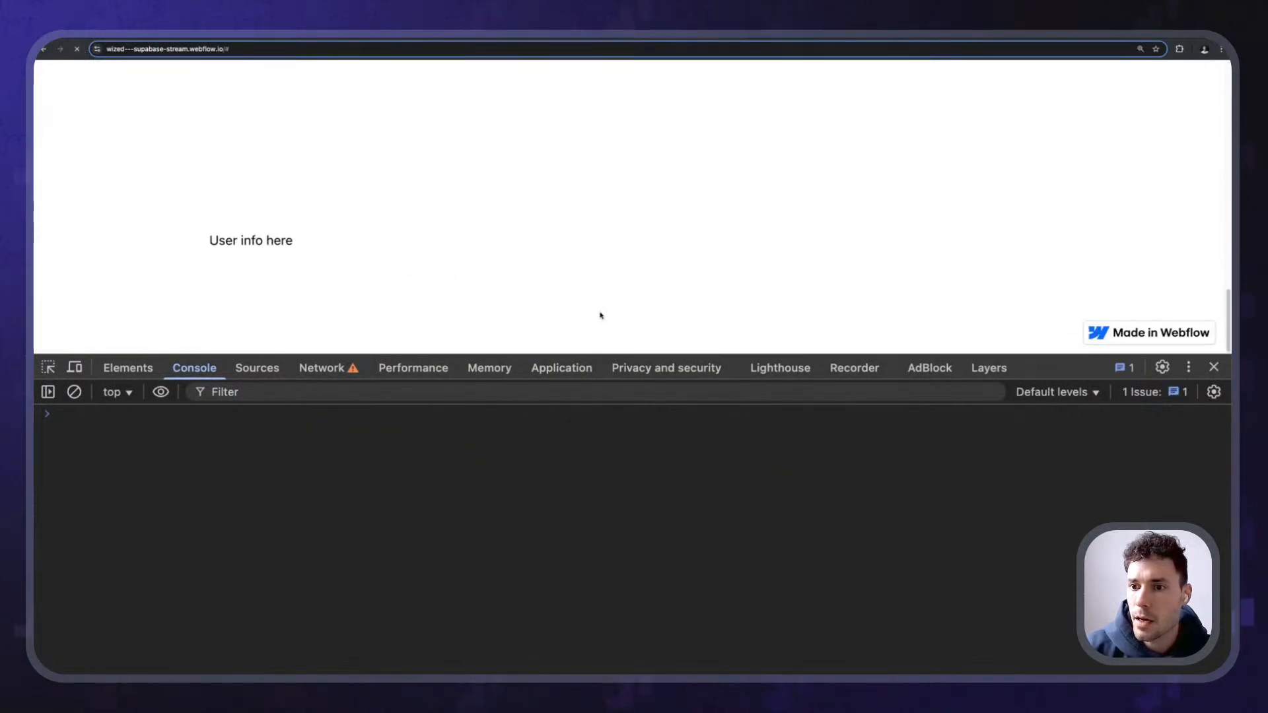
left_click_drag(1044, 355, 1044, 542)
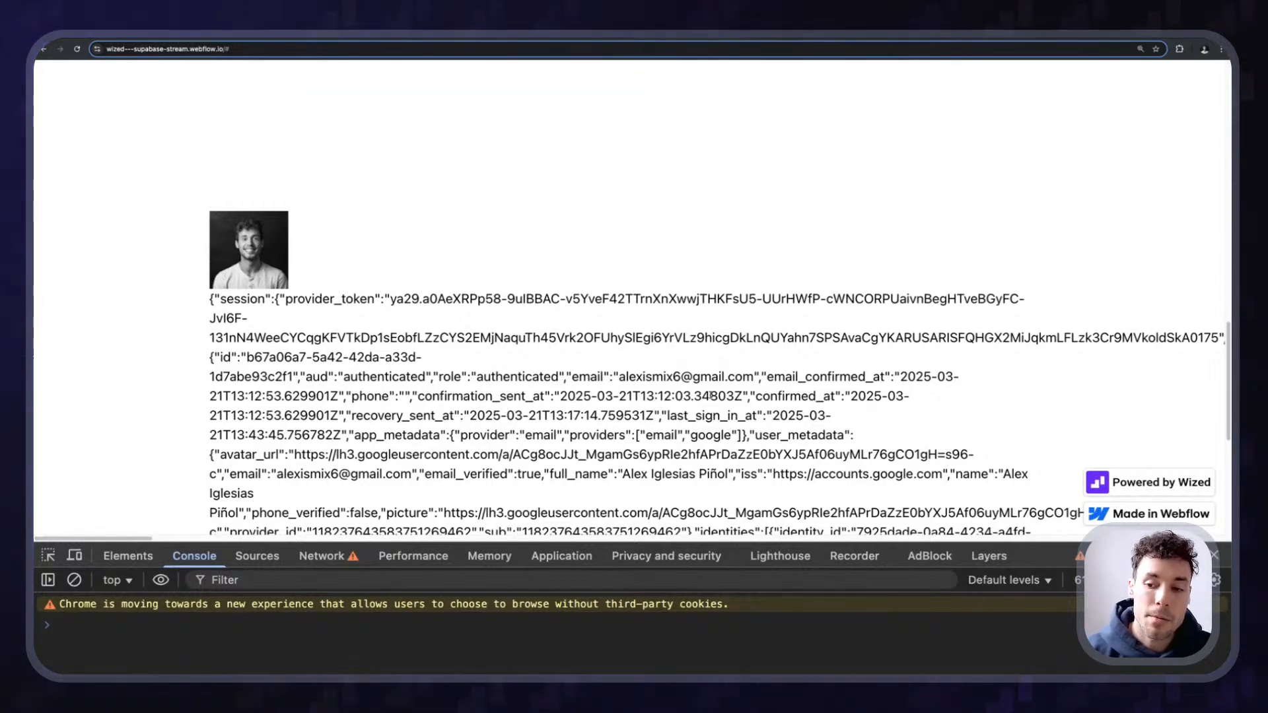
scroll(426, 405, "down", 4)
scroll(426, 405, "down", 3)
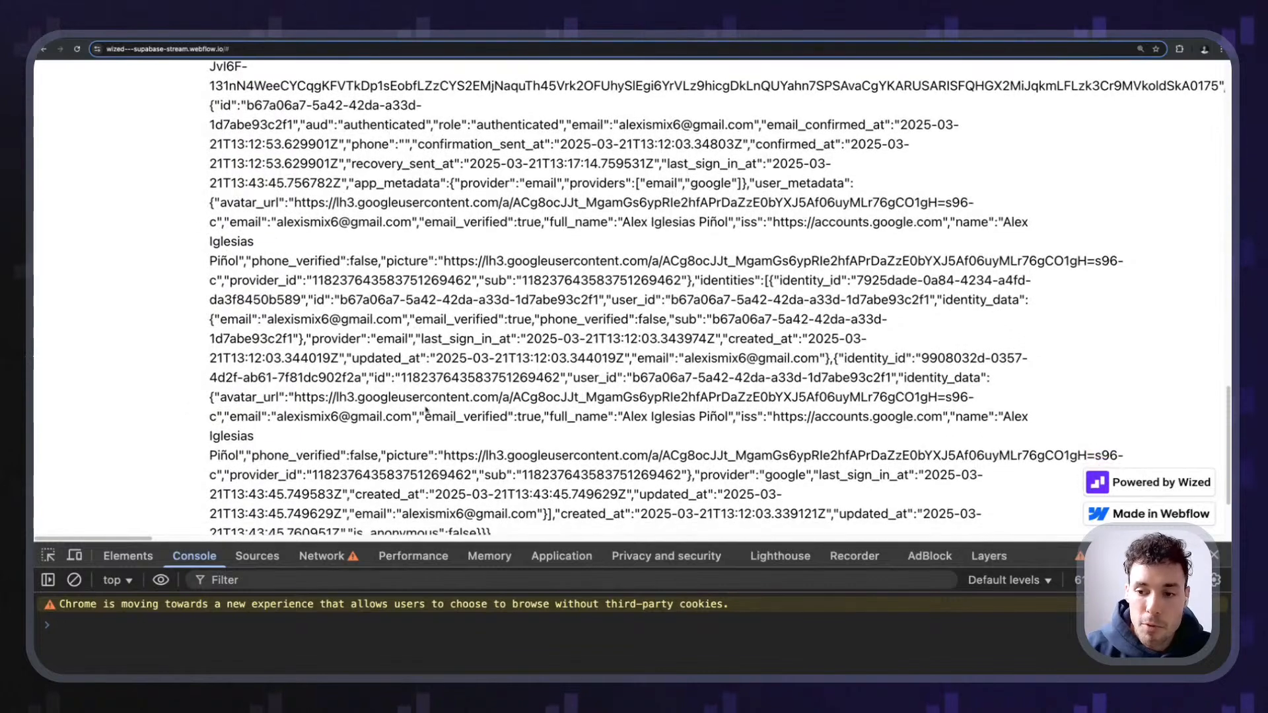
scroll(383, 392, "up", 5)
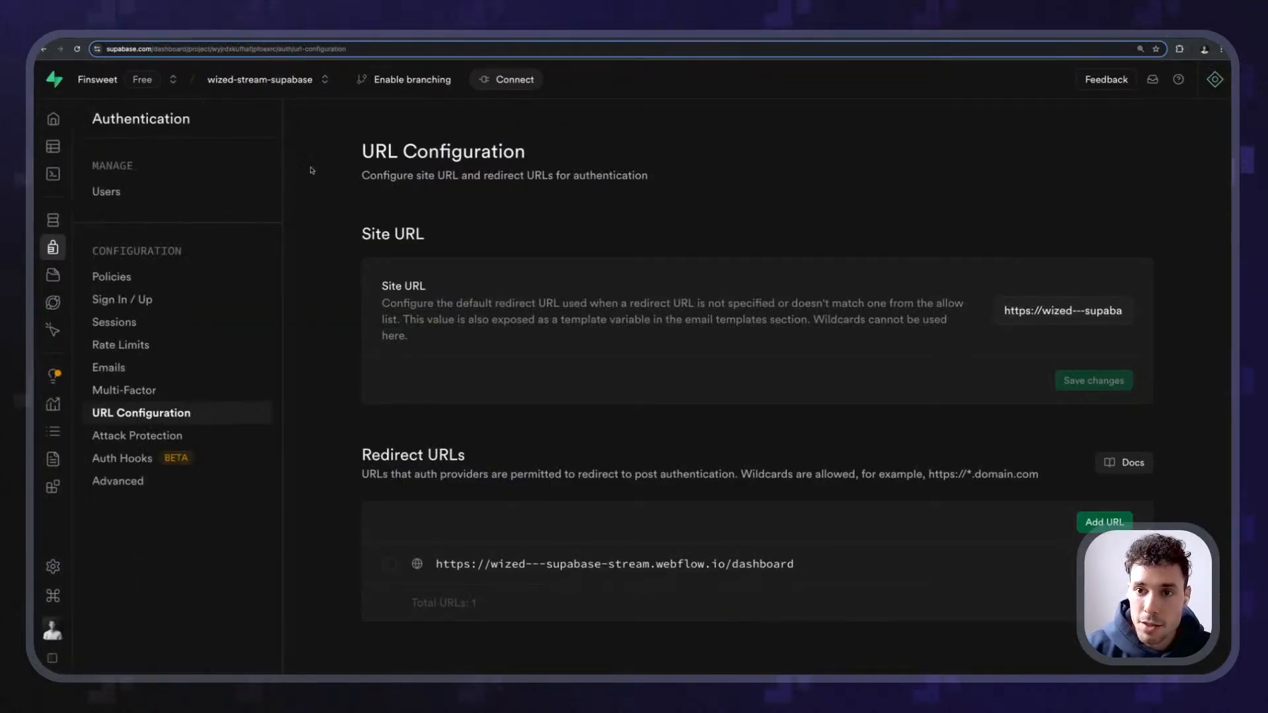
- Open the Google-signed-in user from Authentication > Users and review their details
left_click(126, 193)
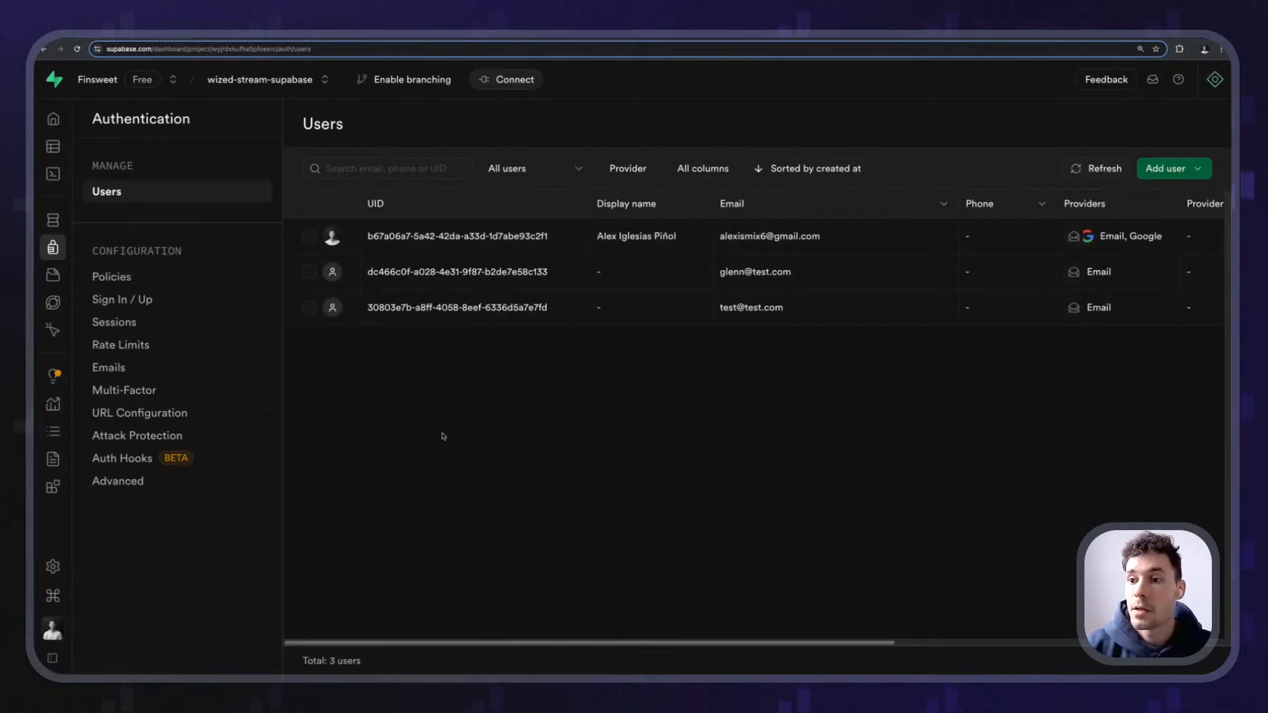
left_click(489, 236)
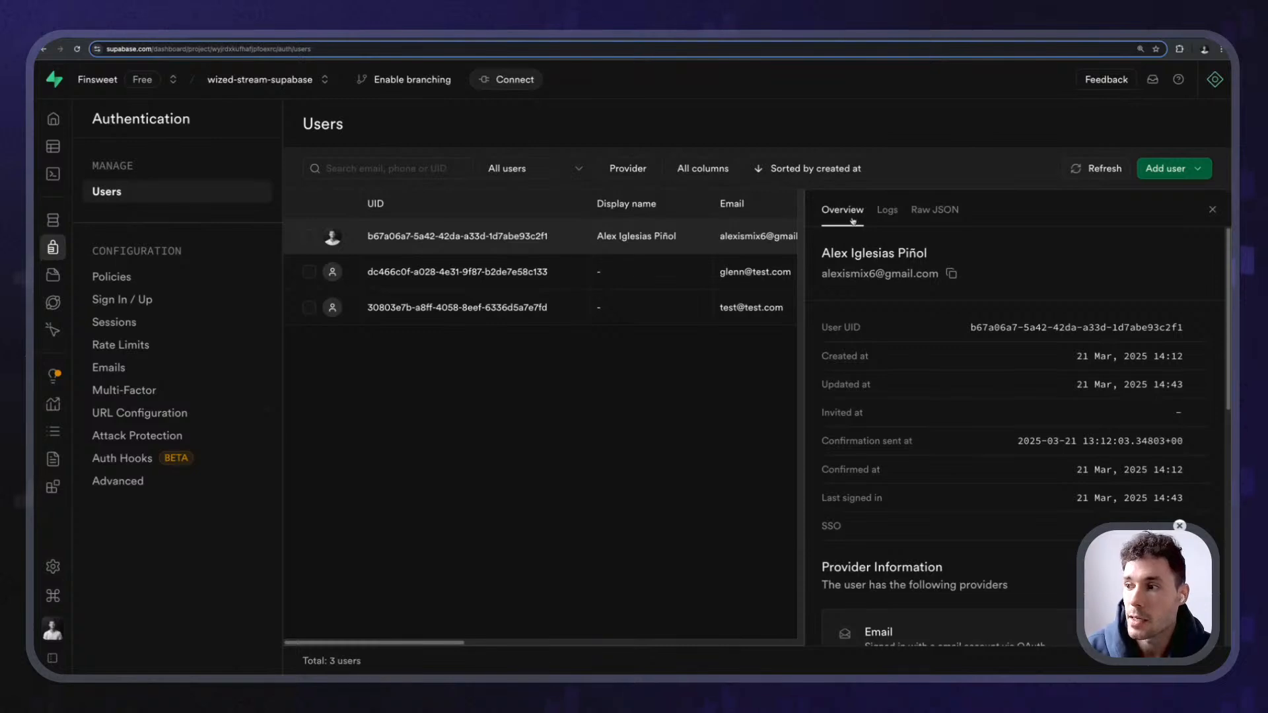
scroll(854, 221, "down", 3)
scroll(888, 219, "up", 1)
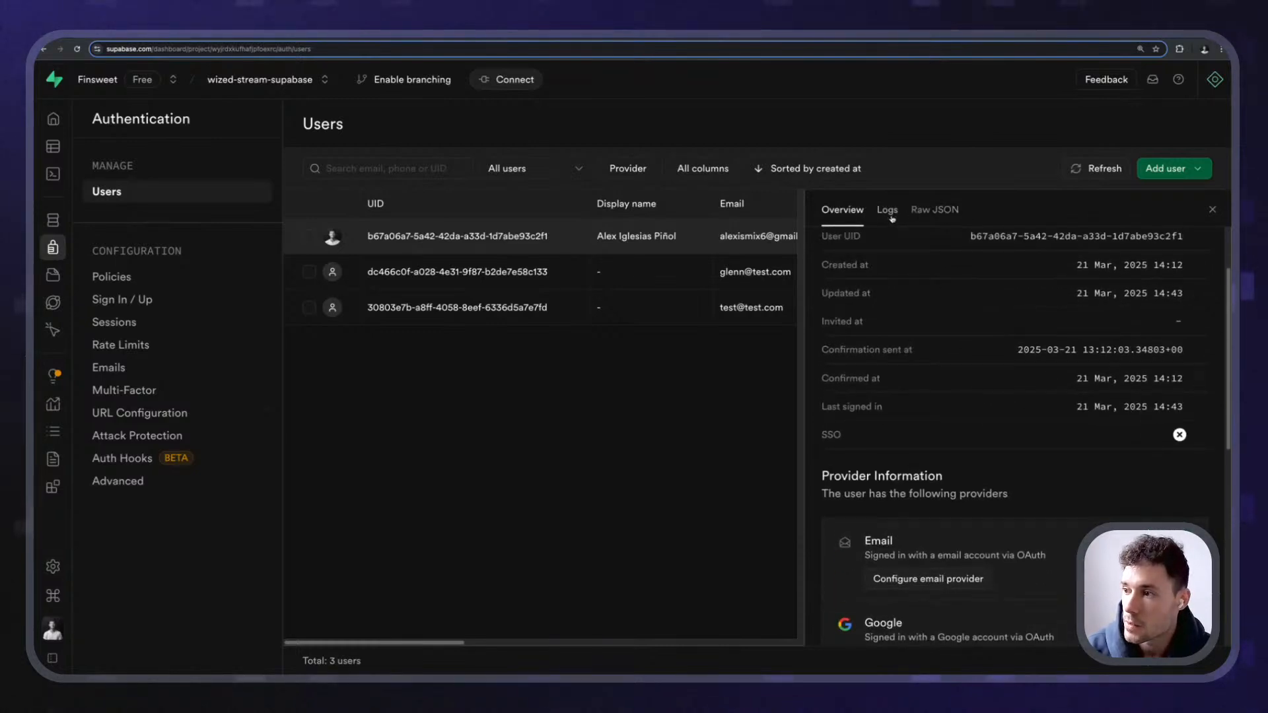
left_click(935, 209)
left_click(842, 209)
scroll(936, 360, "down", 5)
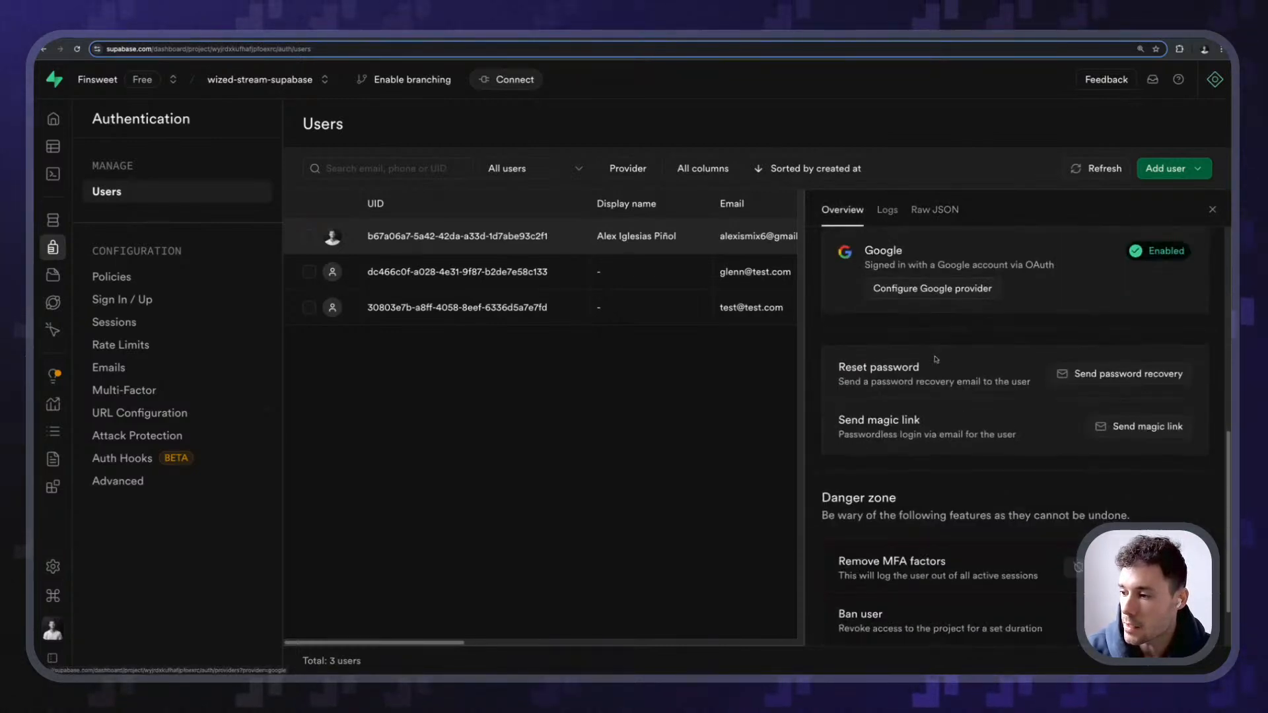
scroll(936, 360, "down", 1)
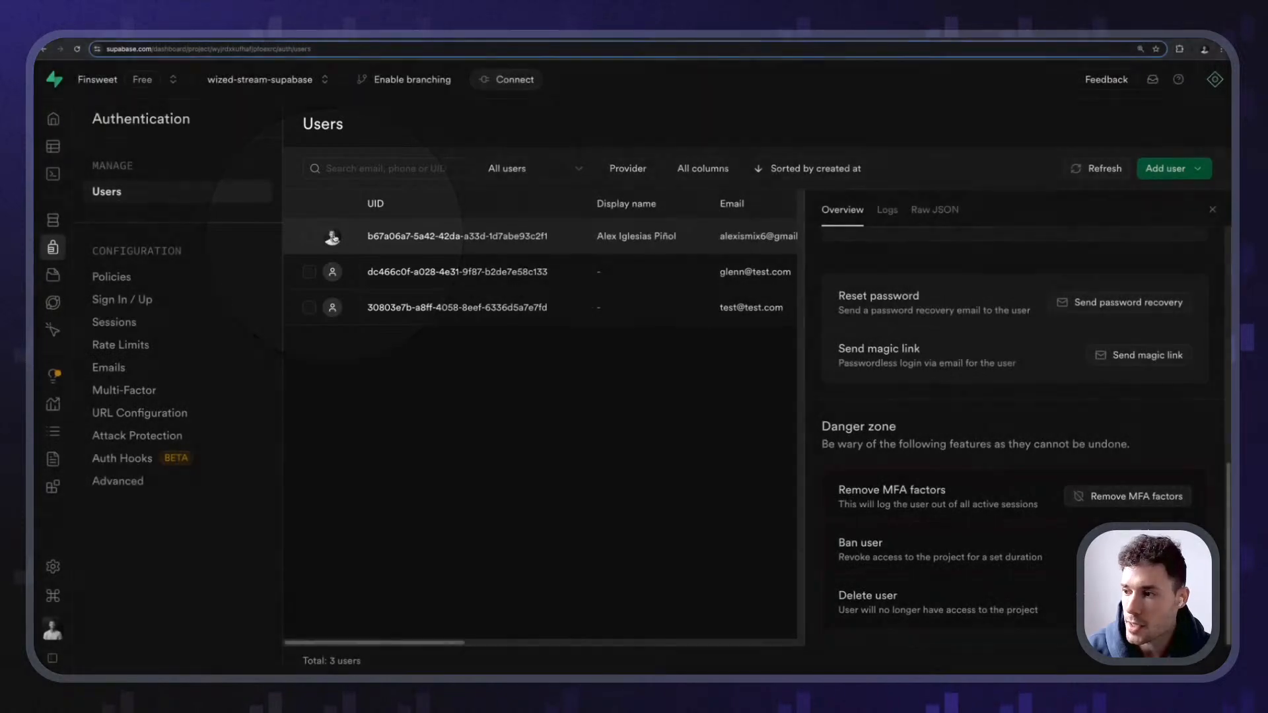
scroll(909, 398, "up", 4)
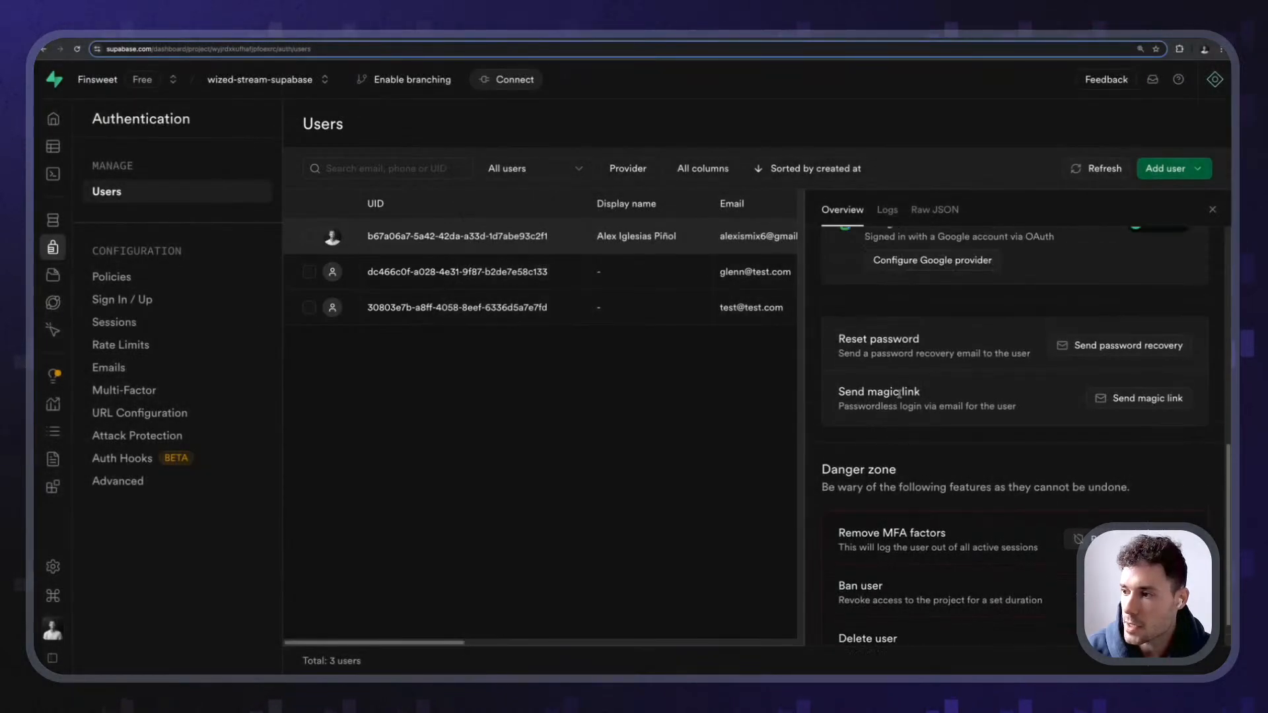
- Scroll through the user's Raw JSON record, including their user metadata
left_click(912, 212)
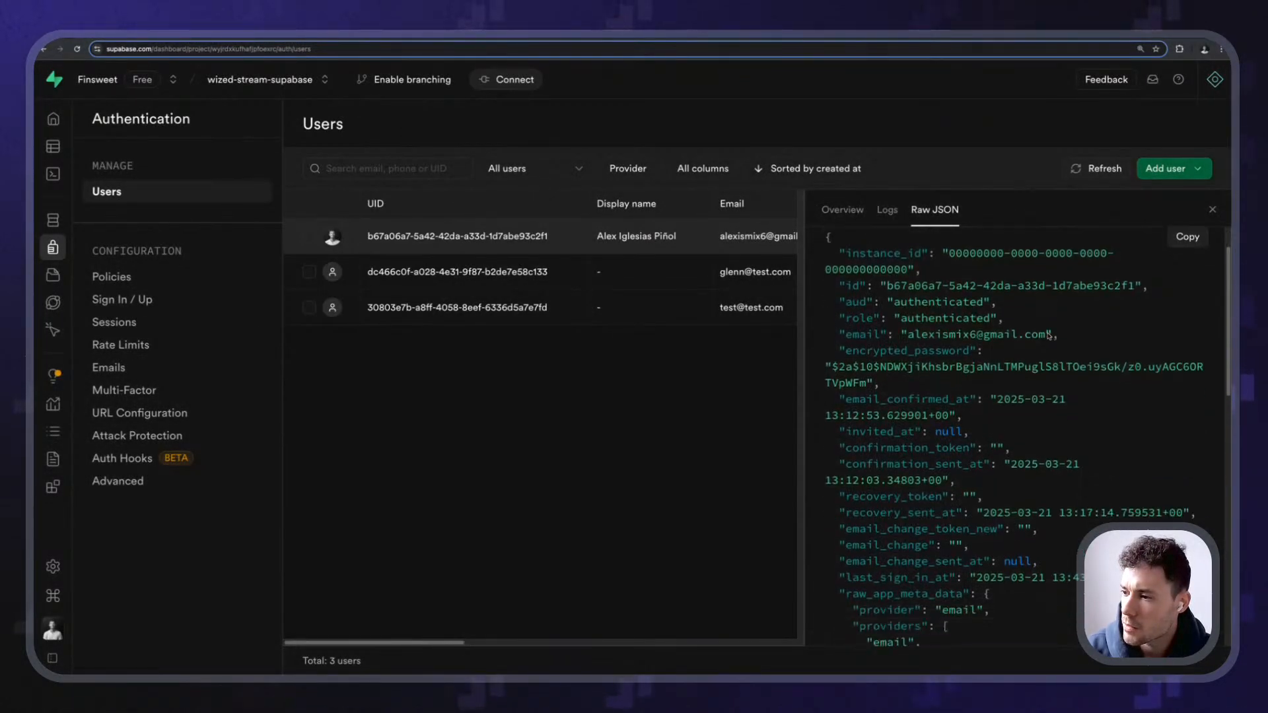
scroll(1049, 336, "down", 5)
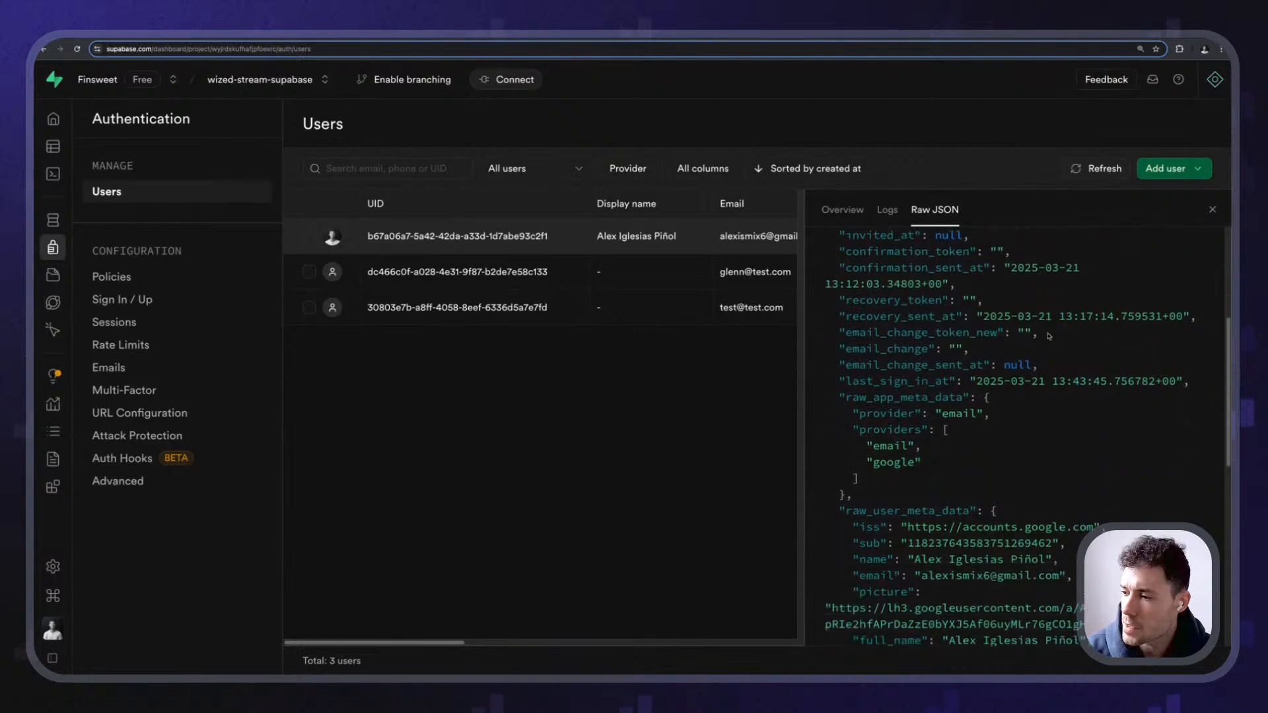
scroll(1049, 335, "down", 8)
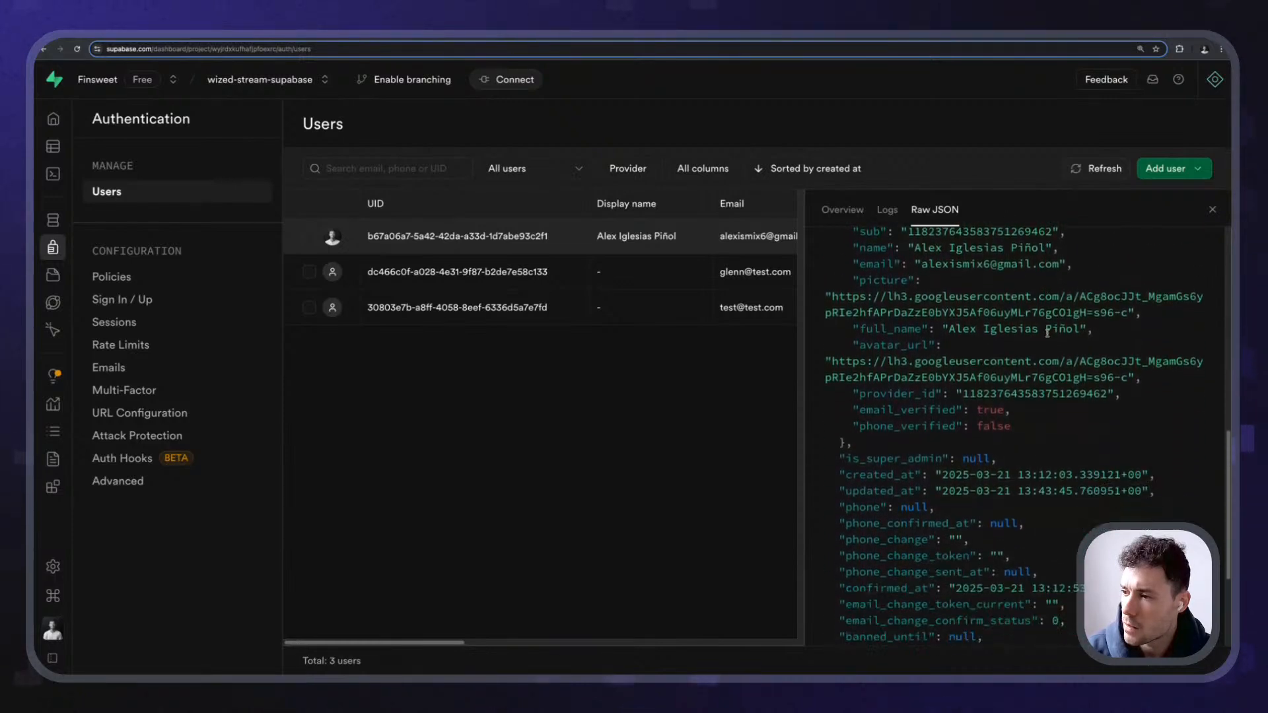
scroll(1046, 333, "down", 5)
scroll(1047, 334, "up", 18)
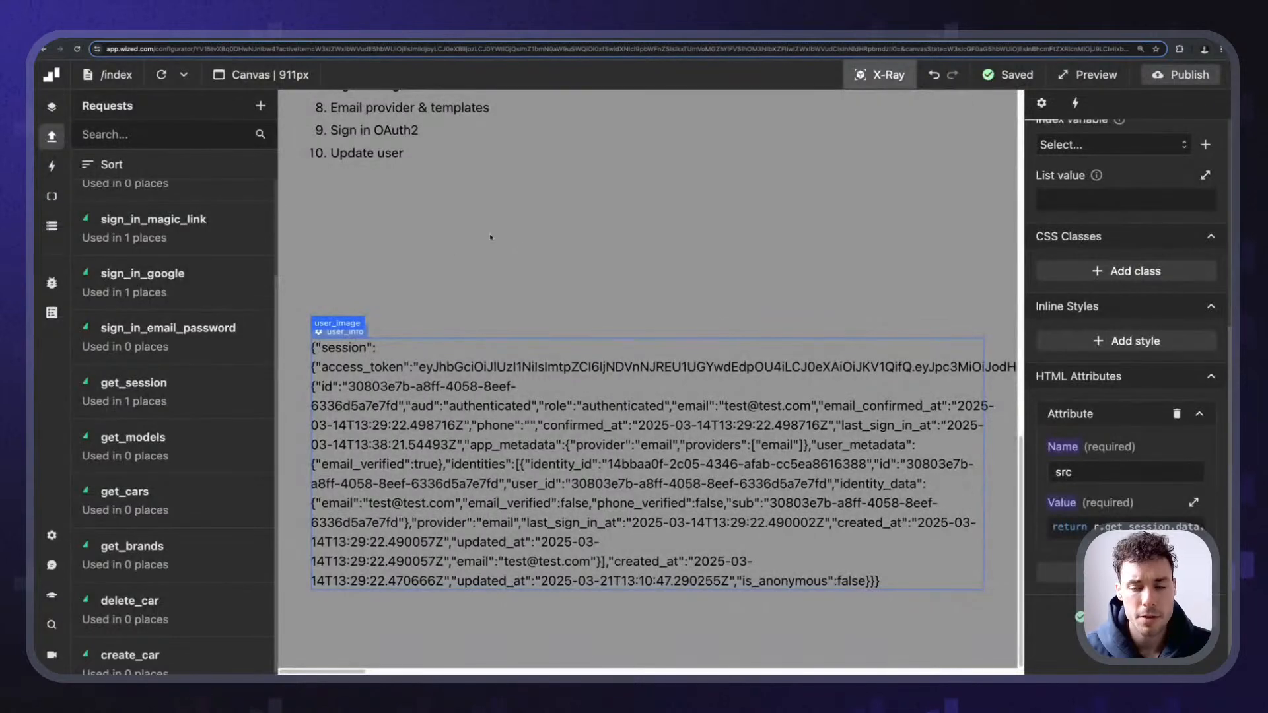
- Turn off X-Ray and highlight item 10, Update user, in the Part 2 list
scroll(490, 236, "up", 3)
left_click(874, 76)
scroll(357, 383, "up", 1)
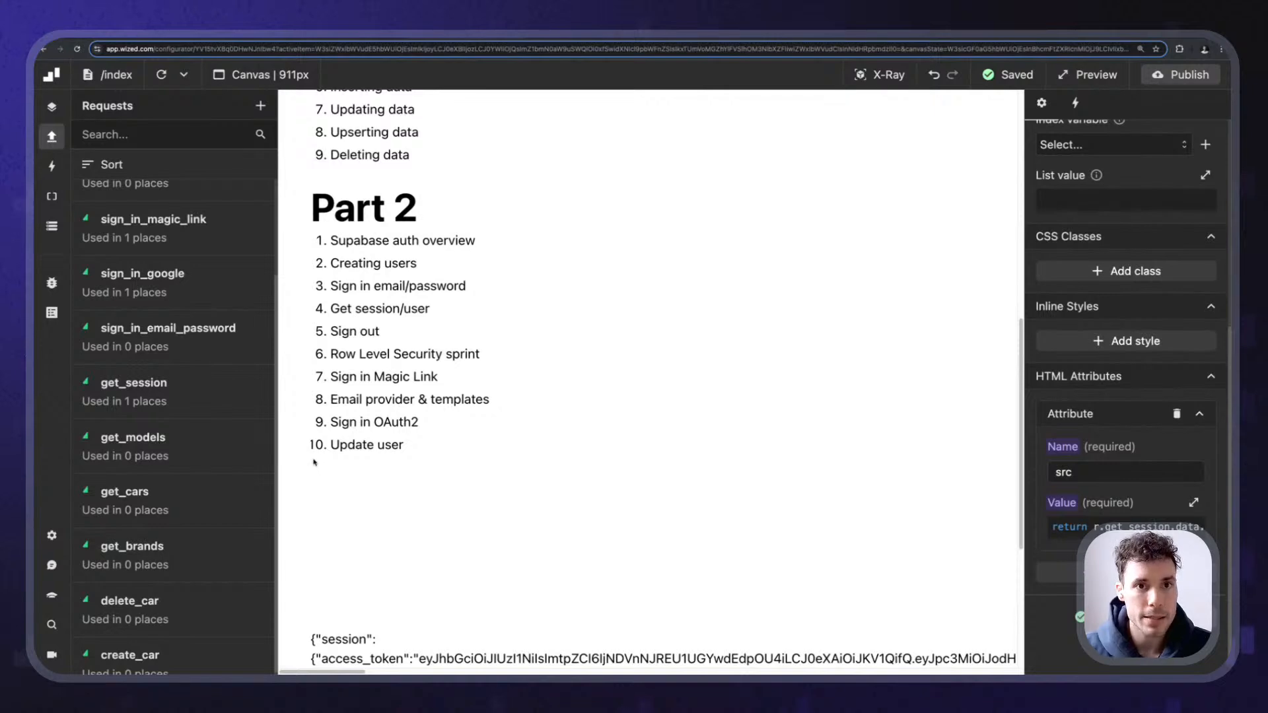
left_click_drag(319, 447, 408, 447)
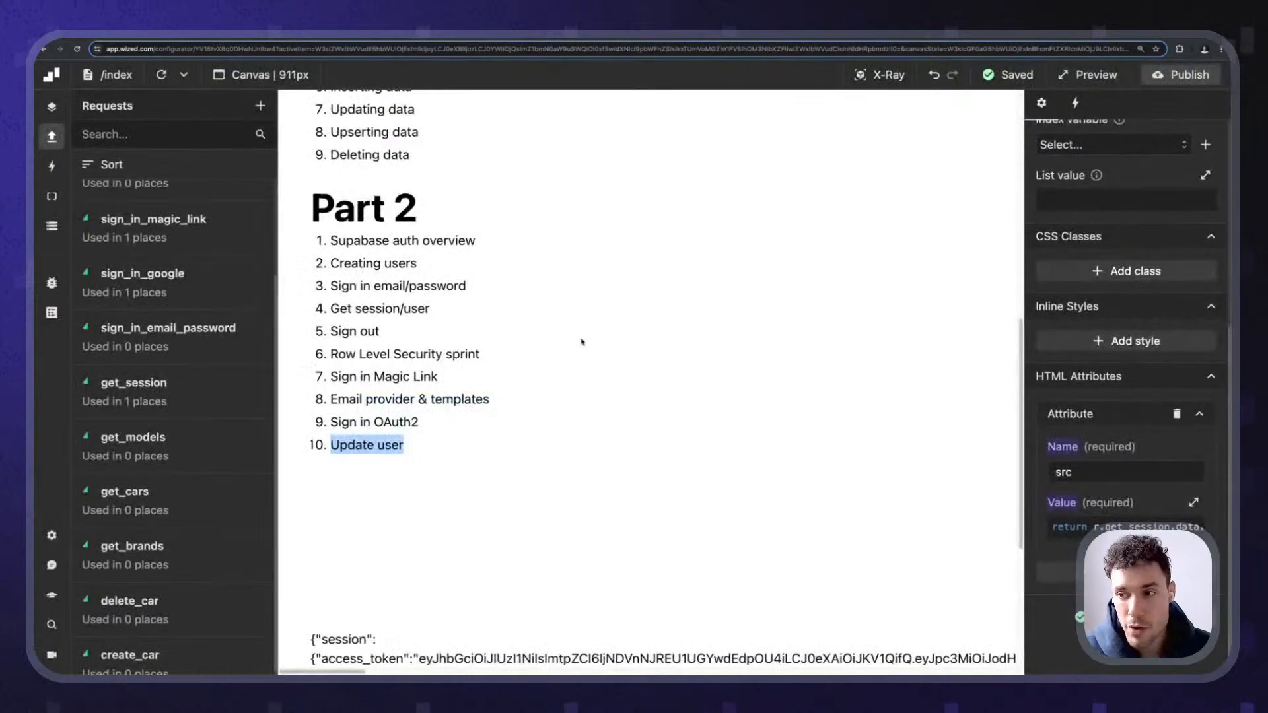
left_click(502, 330)
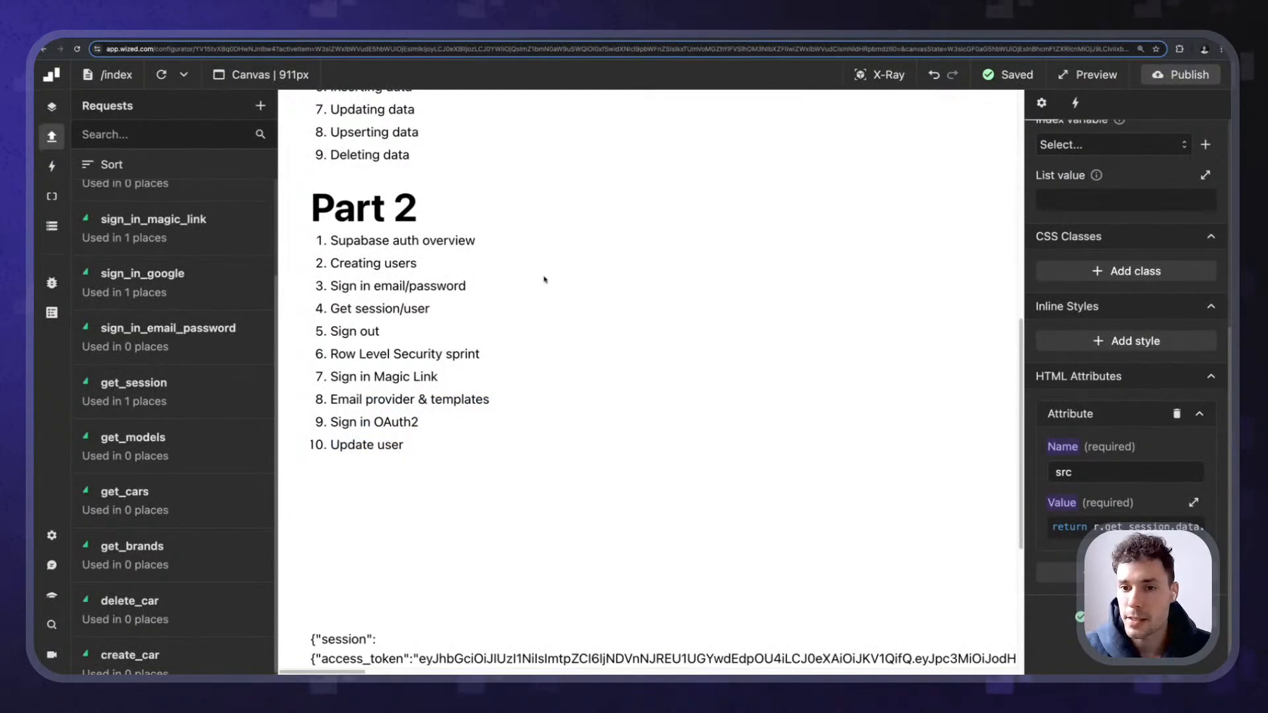
- Create a new request named update_user using the Supabase app and the Update user method
left_click(261, 107)
left_click(1136, 166)
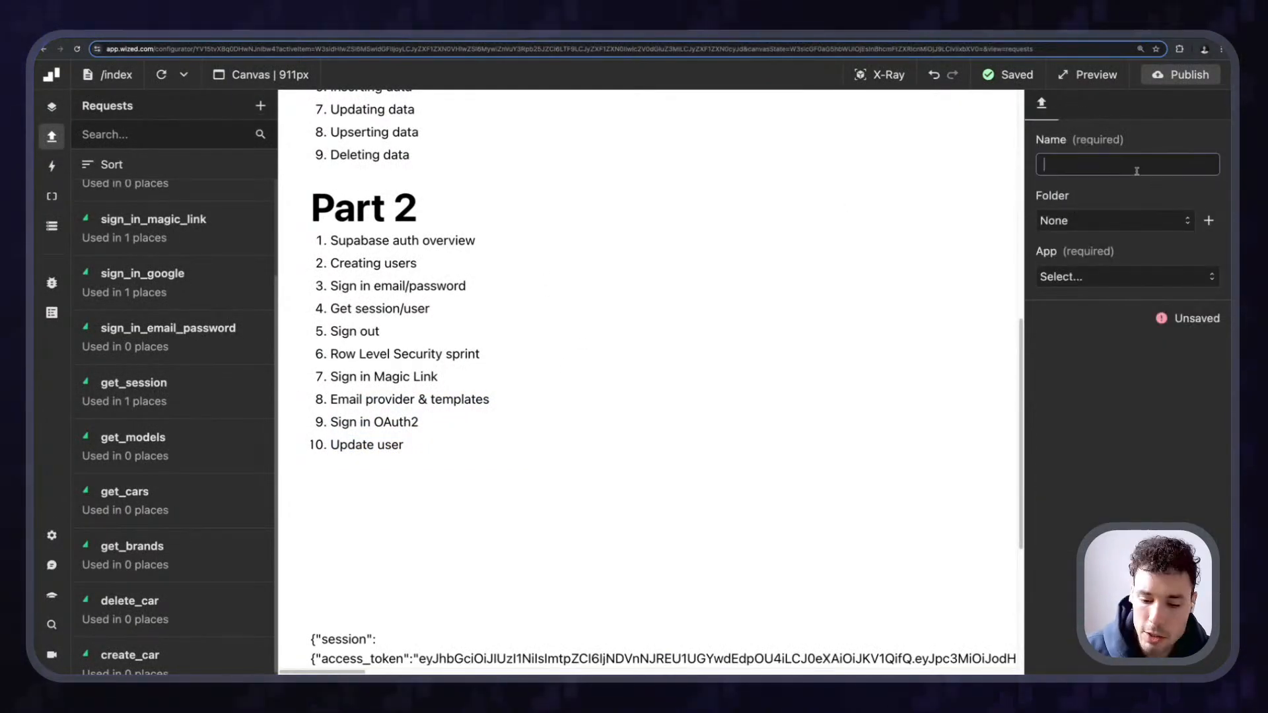
type("update_user")
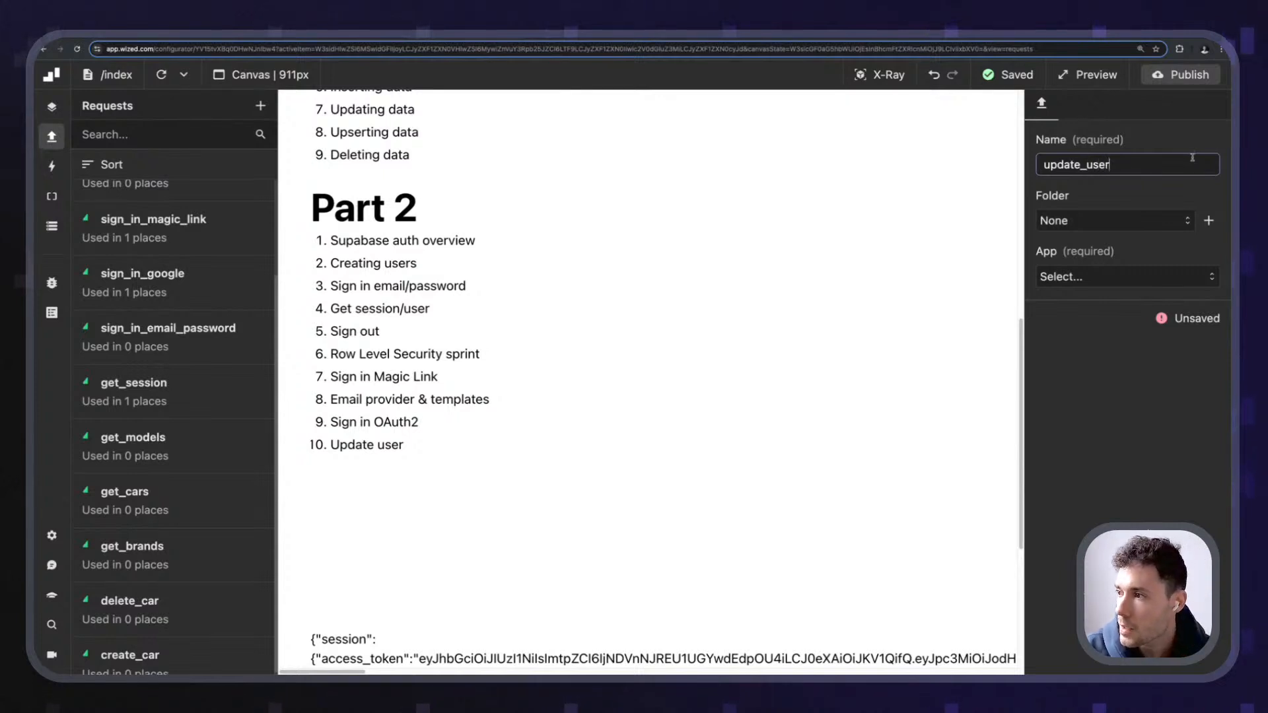
key("Return")
left_click(1123, 276)
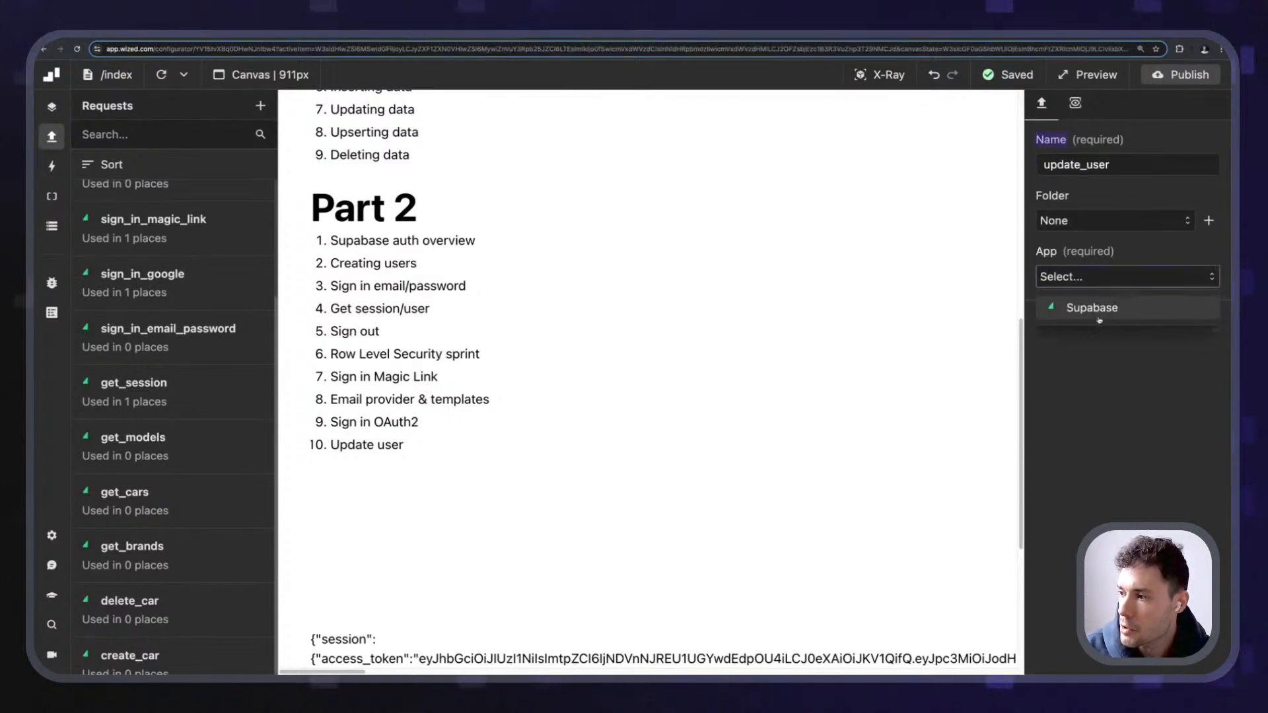
left_click(1100, 309)
left_click(1103, 344)
scroll(1135, 436, "down", 5)
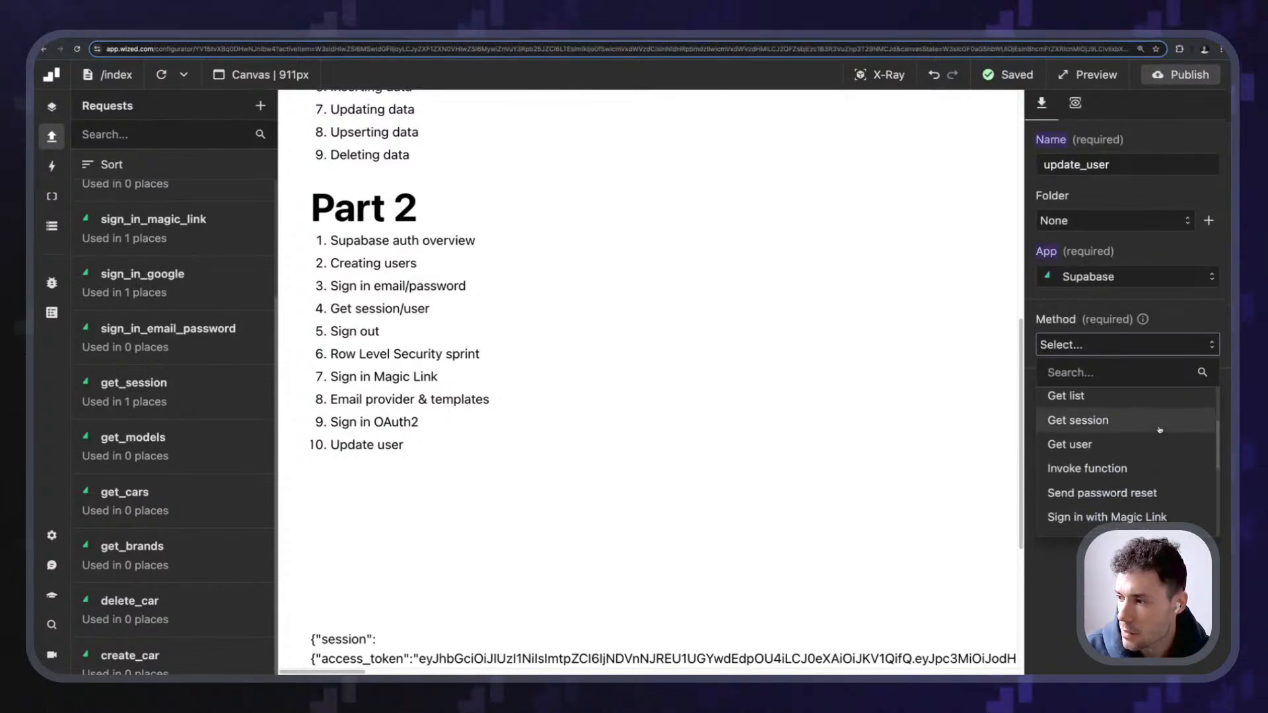
scroll(1156, 429, "down", 3)
left_click(1123, 471)
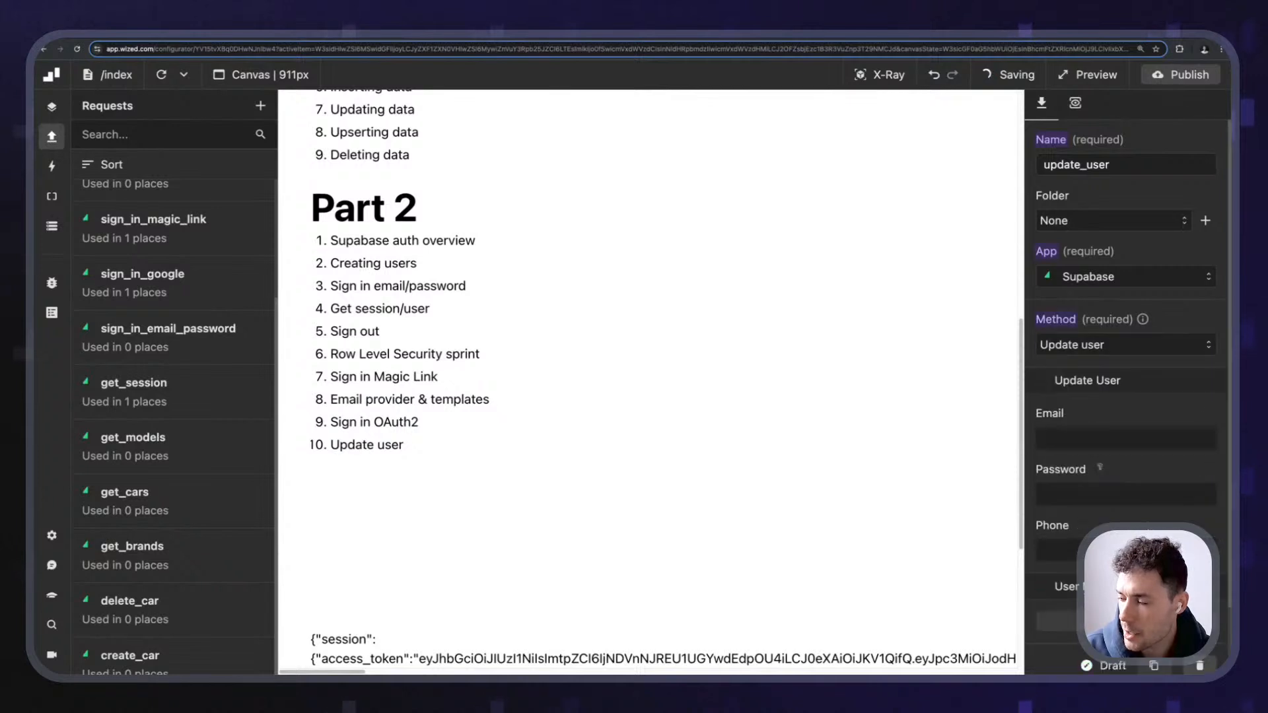
- Add a user metadata entry keyed 'preferences' and open the function editor for its value
scroll(1123, 291, "down", 1)
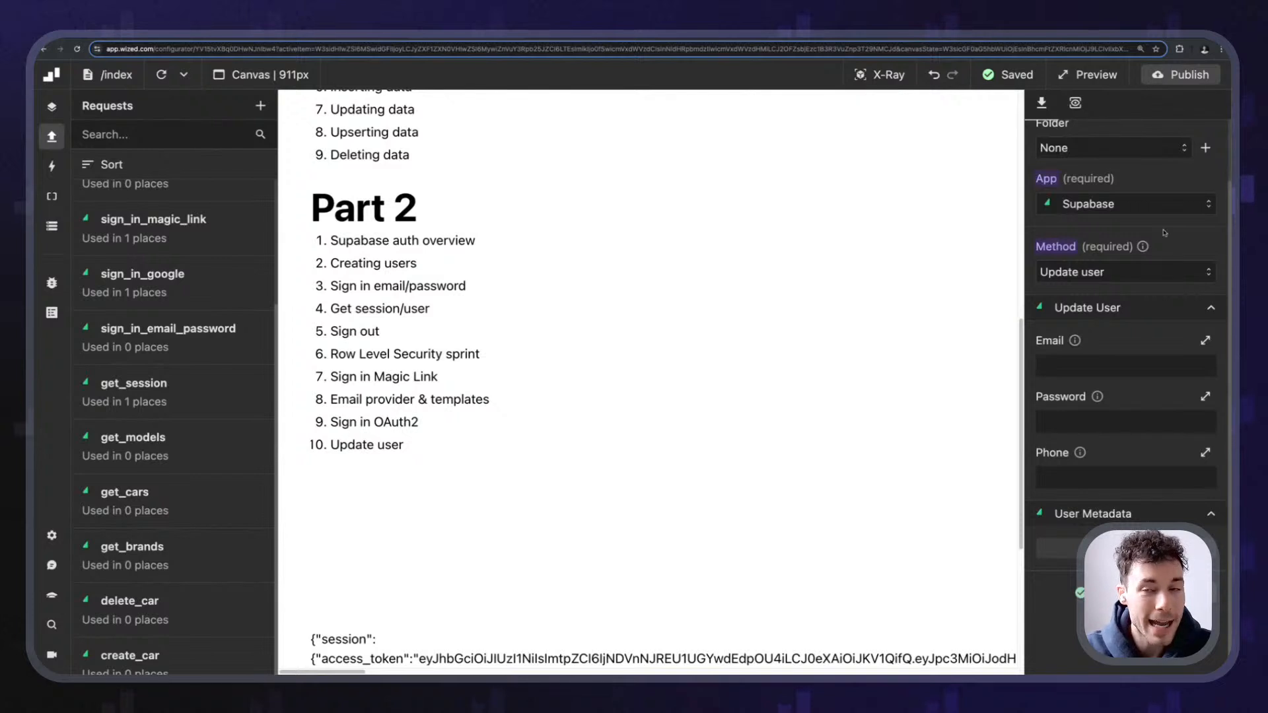
scroll(1141, 506, "down", 1)
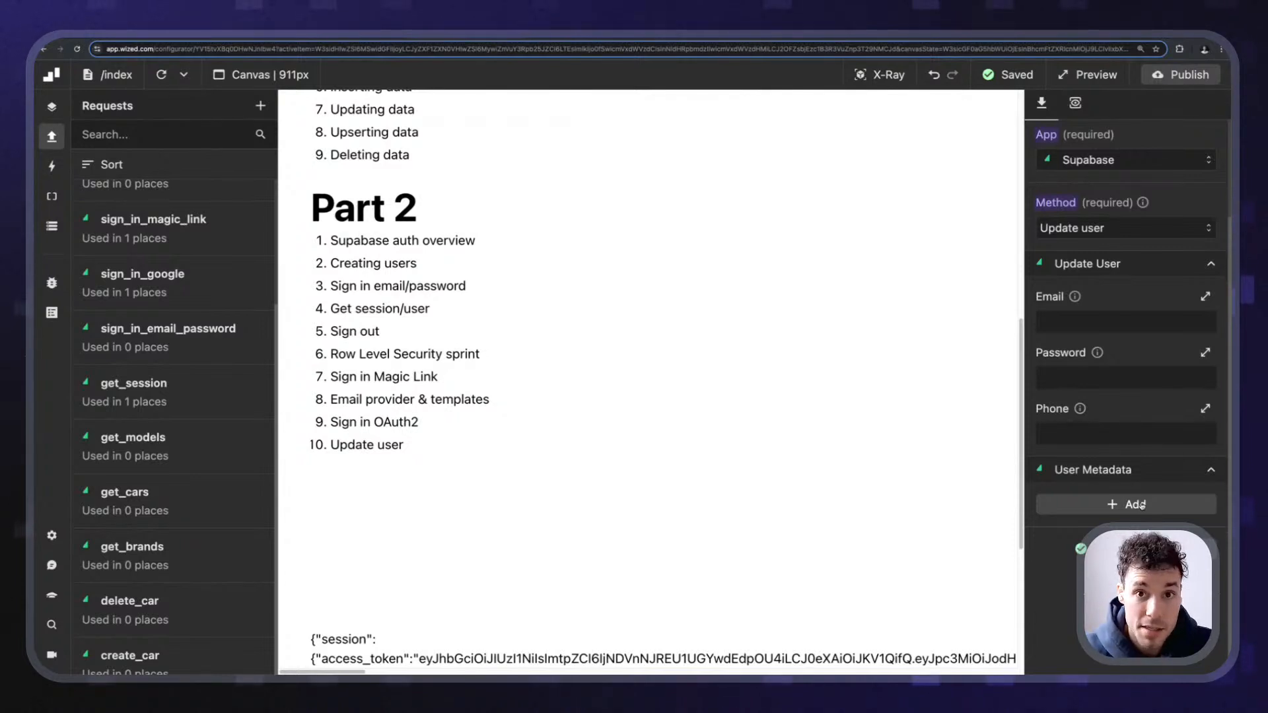
left_click(1136, 505)
scroll(1114, 511, "down", 4)
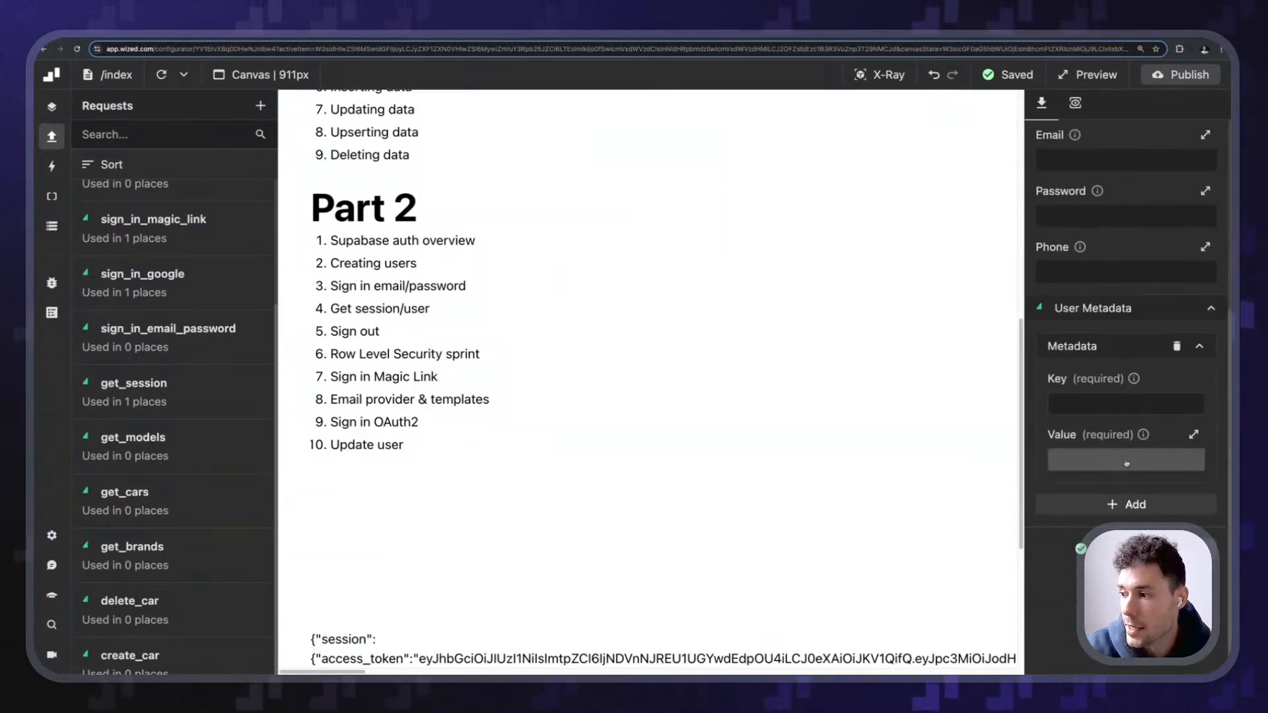
left_click(1115, 405)
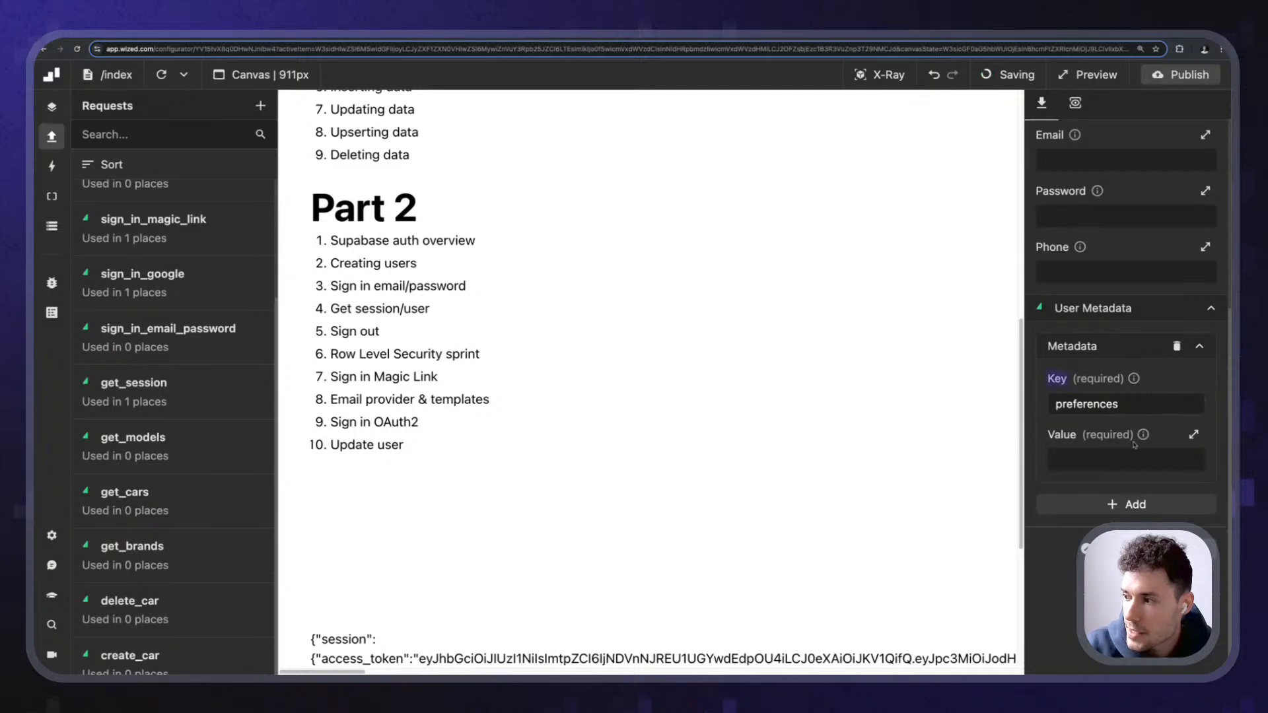
left_click(1126, 460)
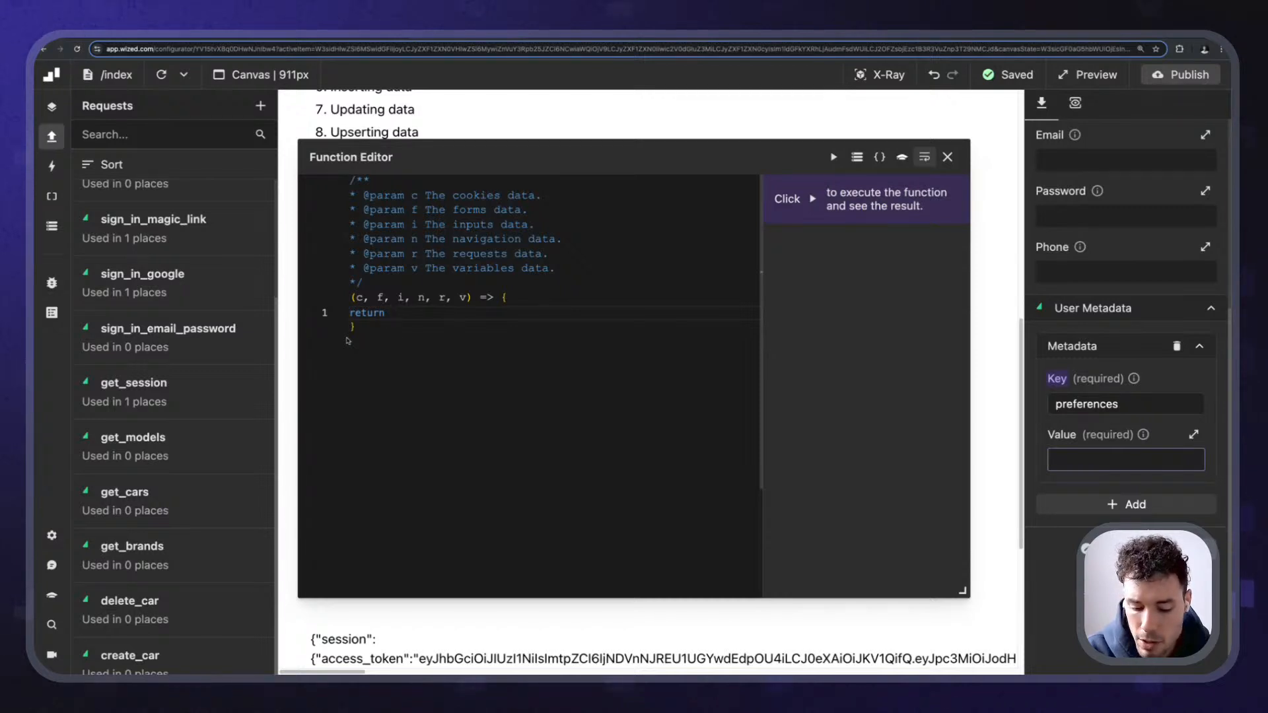
- Start the returned object with likesEmails: false and likesPictures: true
type("{")
key("Return")
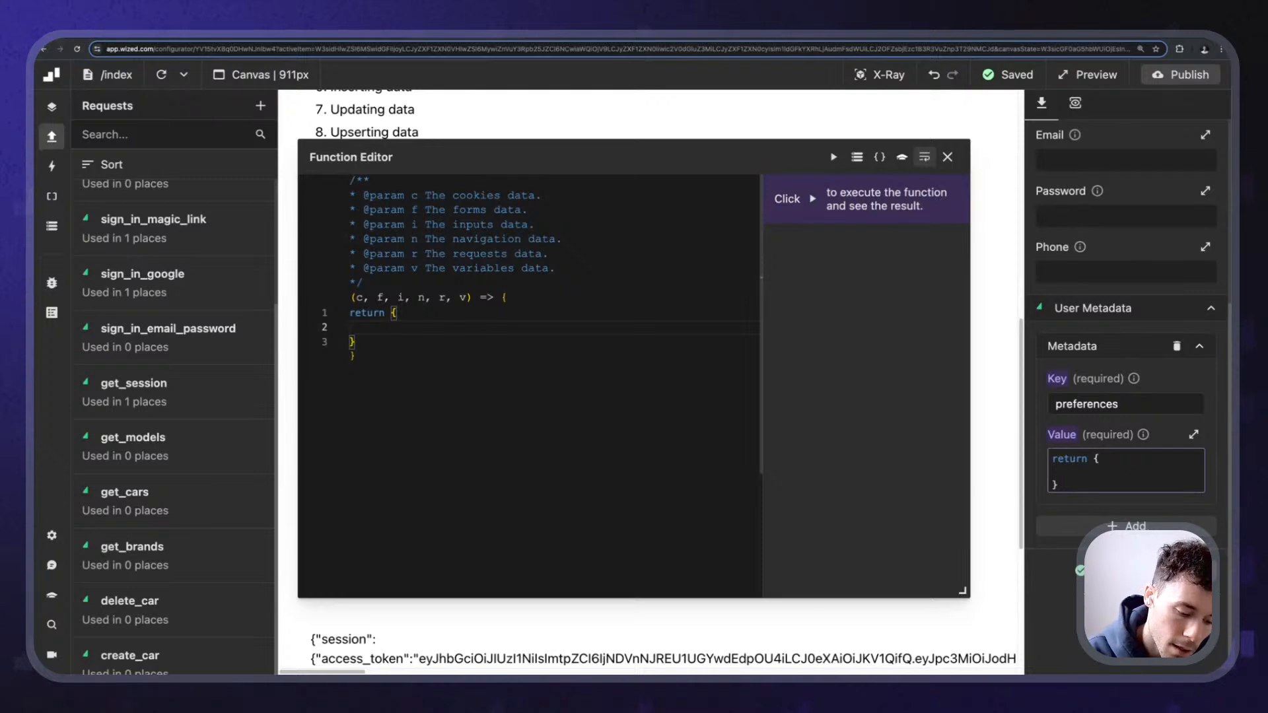
type("likesEmails=")
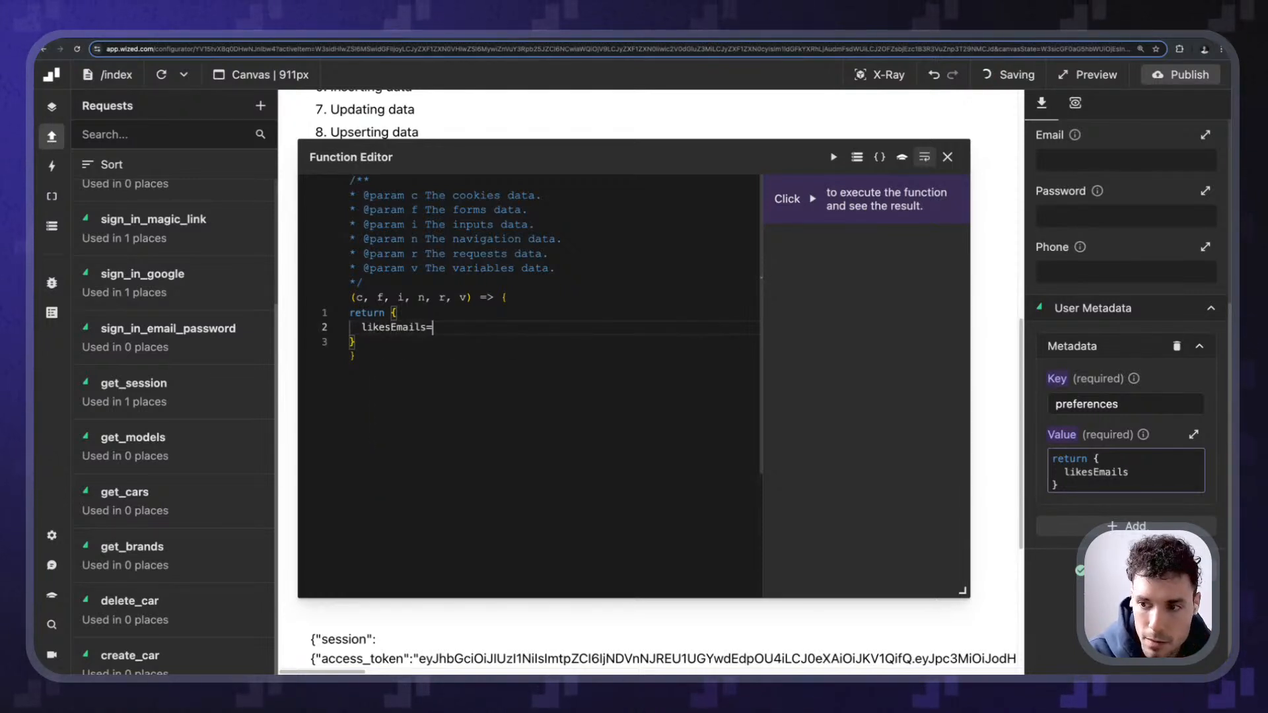
key("BackSpace")
type("?:")
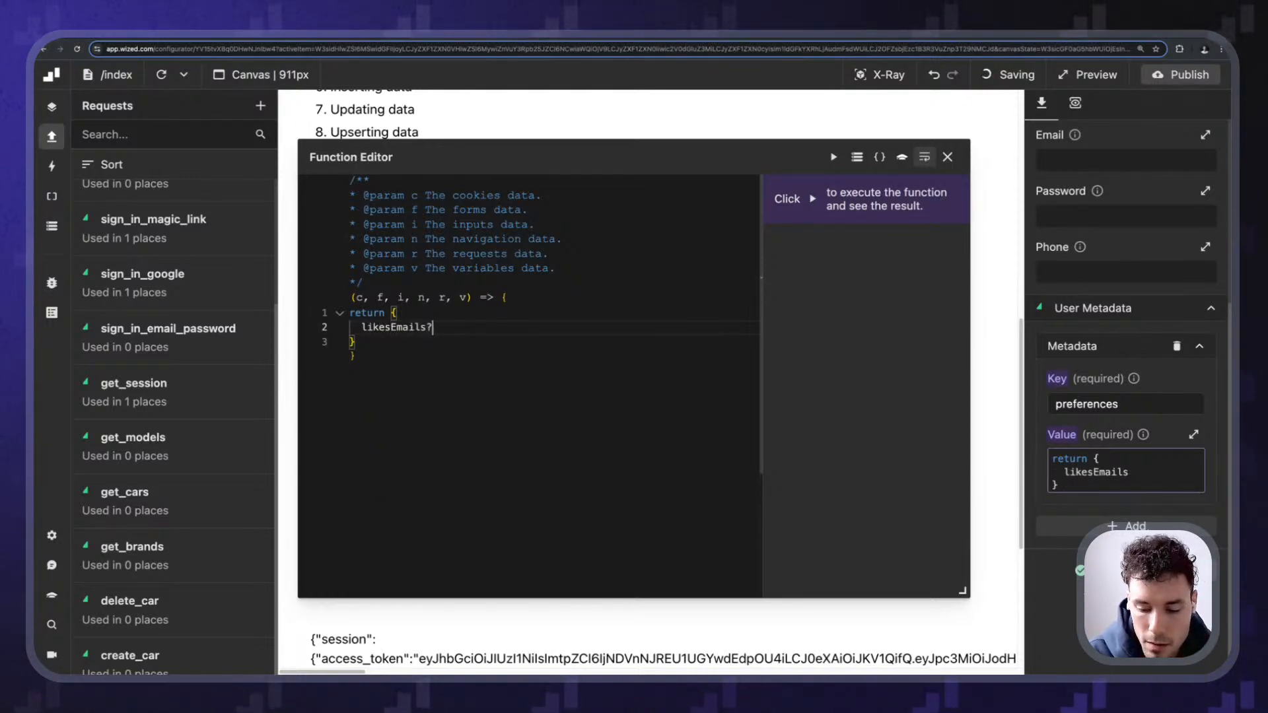
key("BackSpace")
key("BackSpace")
type(": false,")
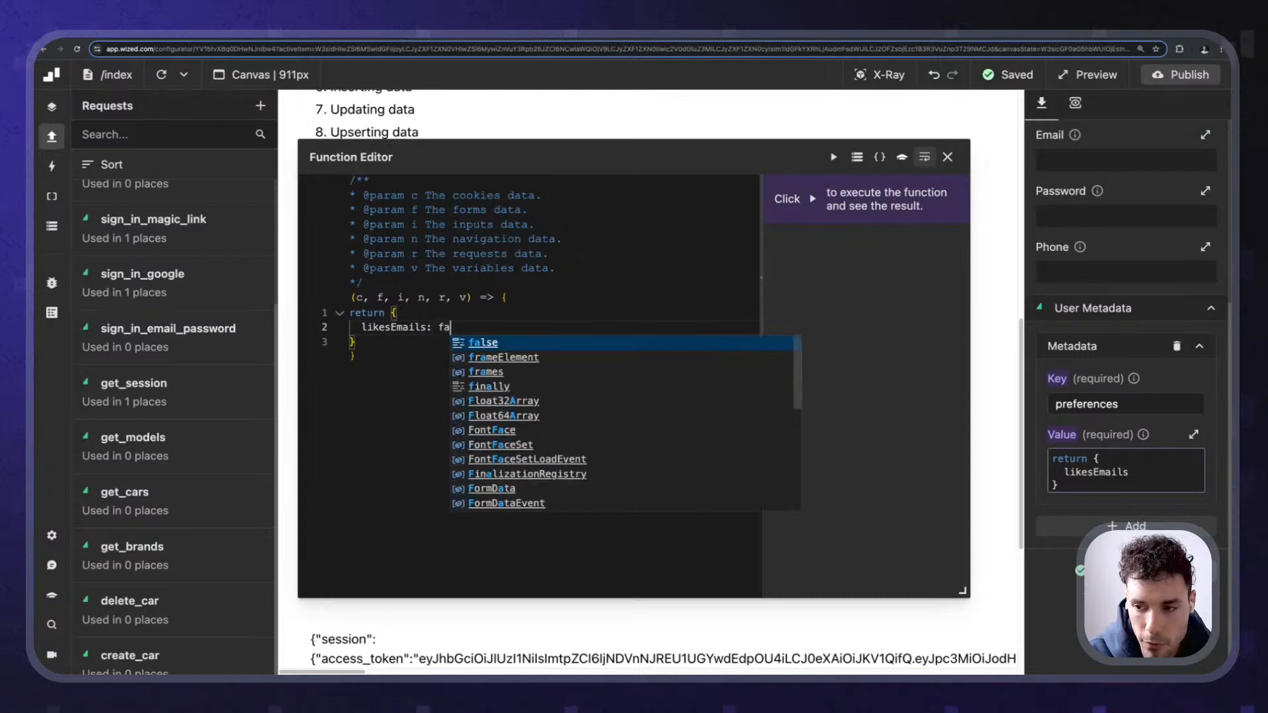
key("Return")
type("likes")
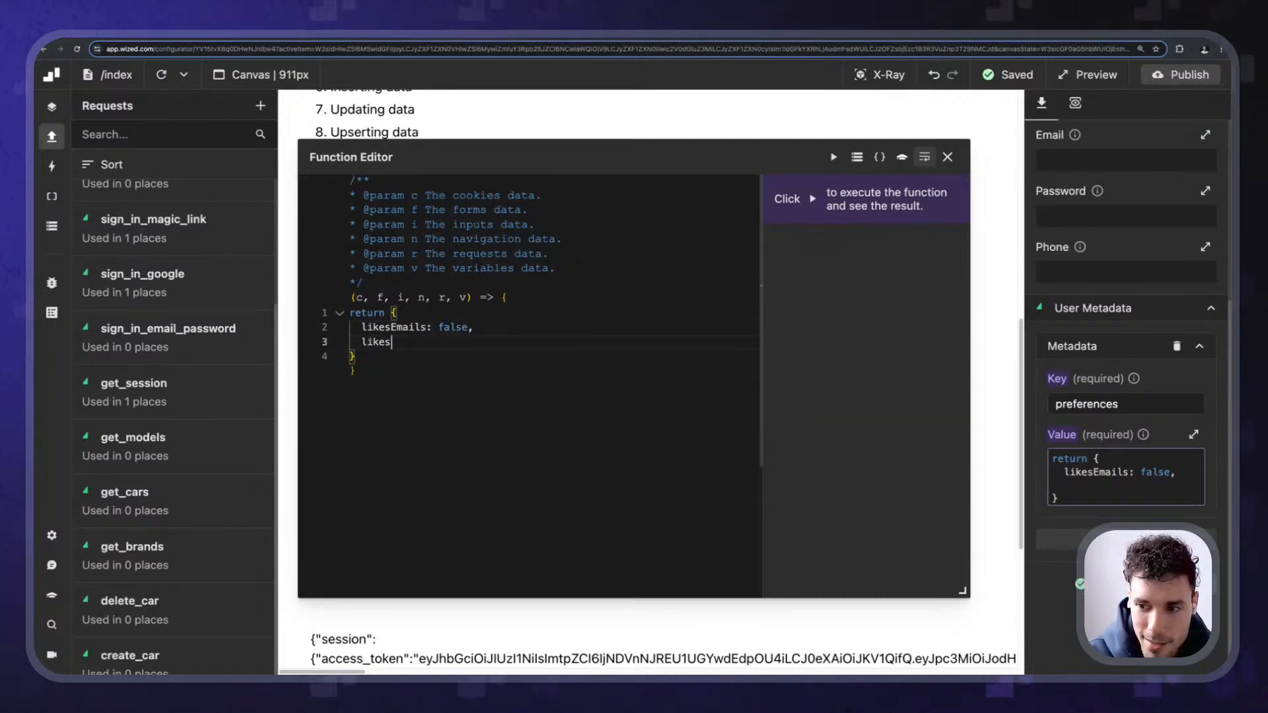
type("Pictures: true,")
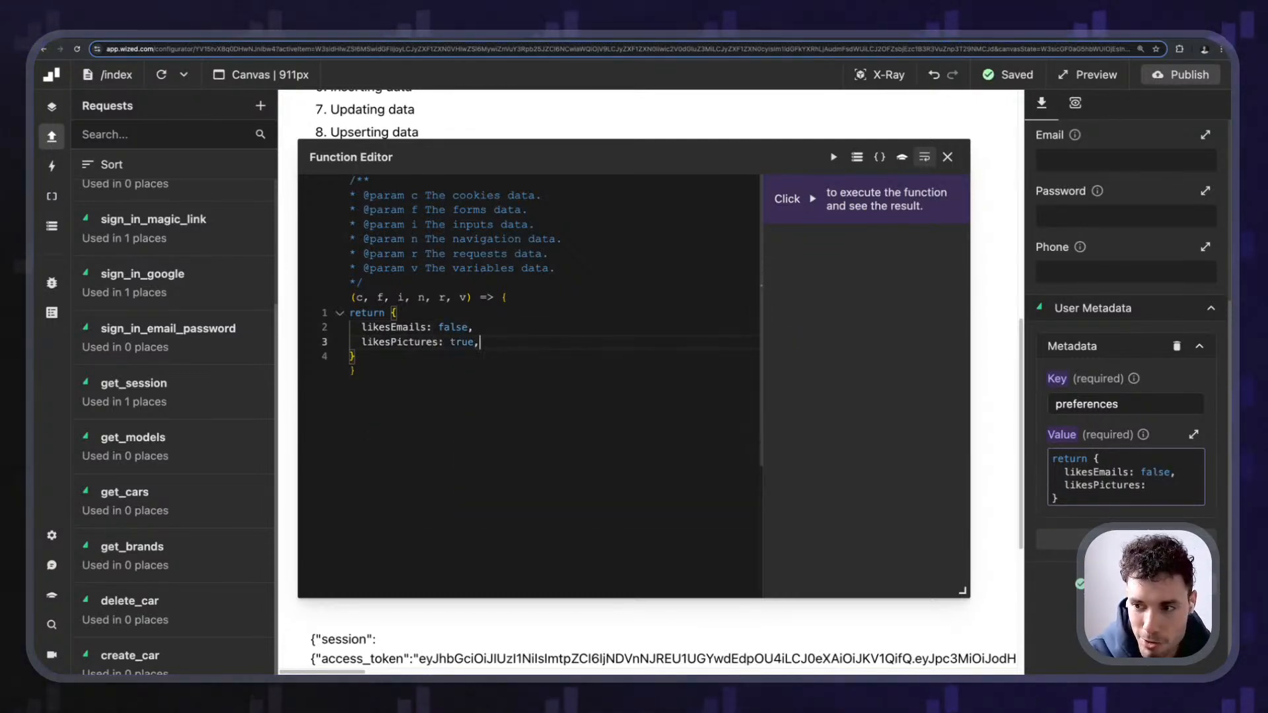
key("Return")
- Add likesDogs: true and likesStudying: false to the object, then close the function editor
type("likes")
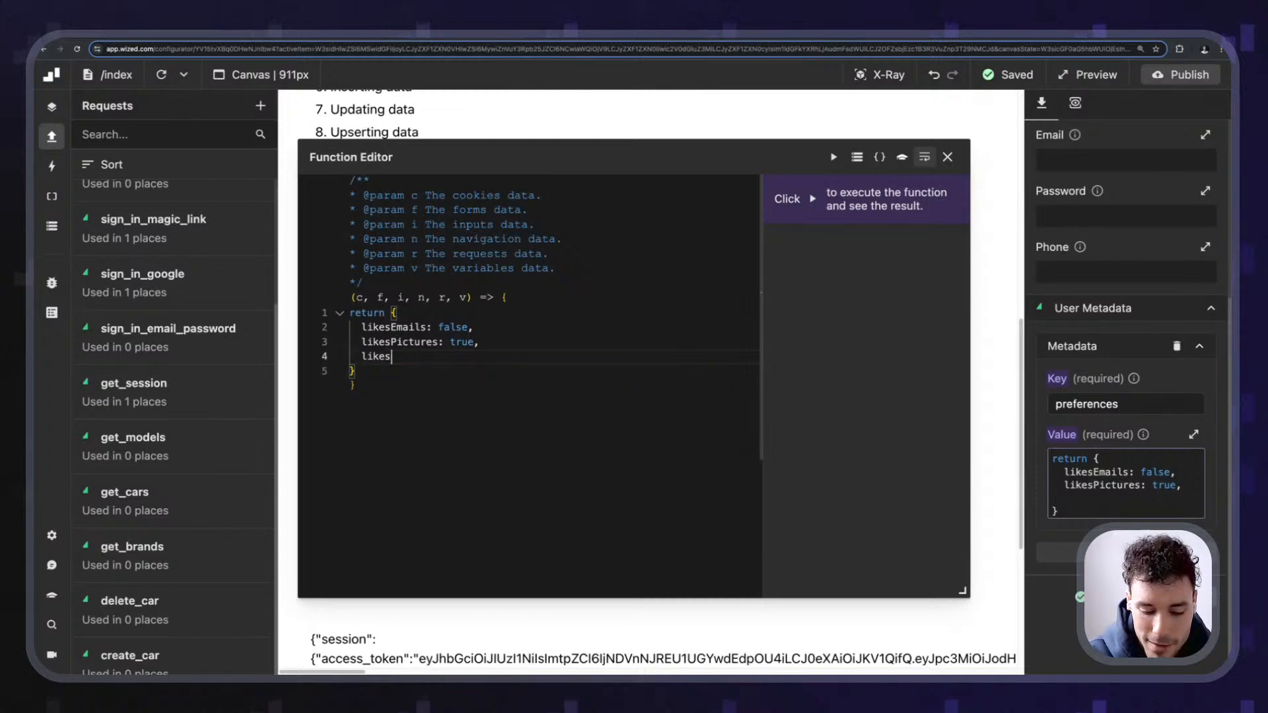
type("Dogs: true")
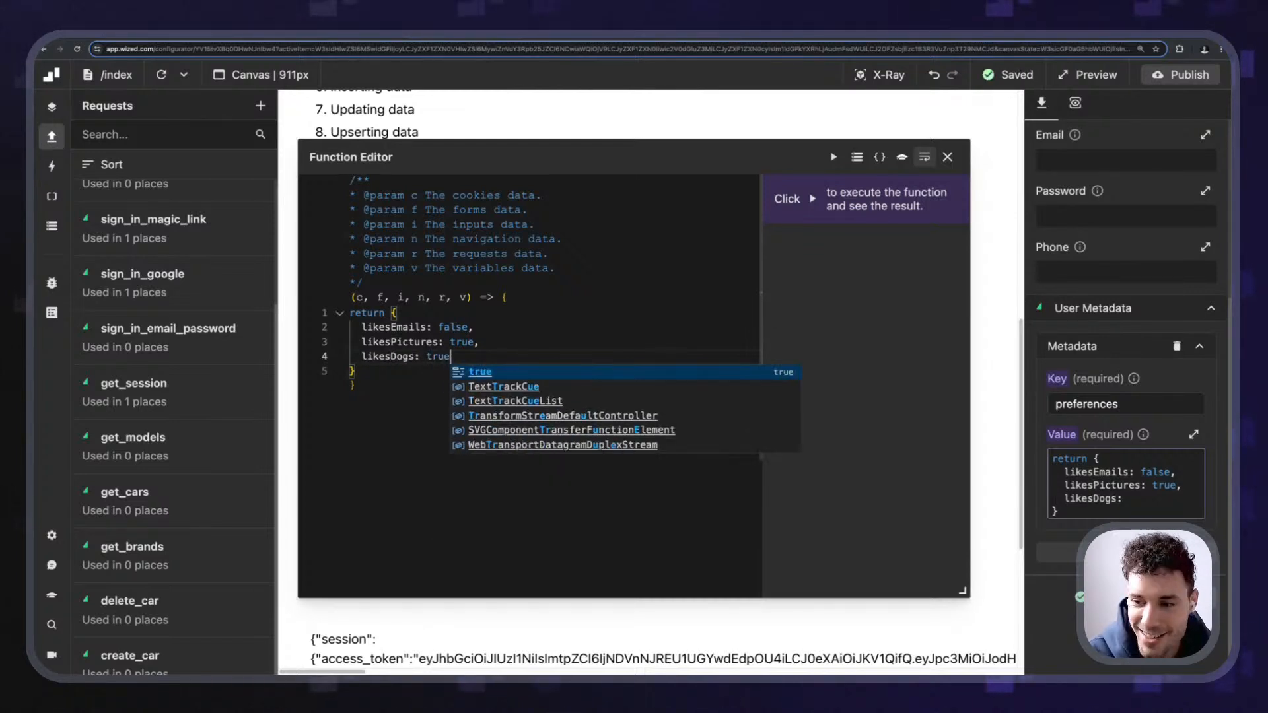
type(",")
key("Return")
type("likes")
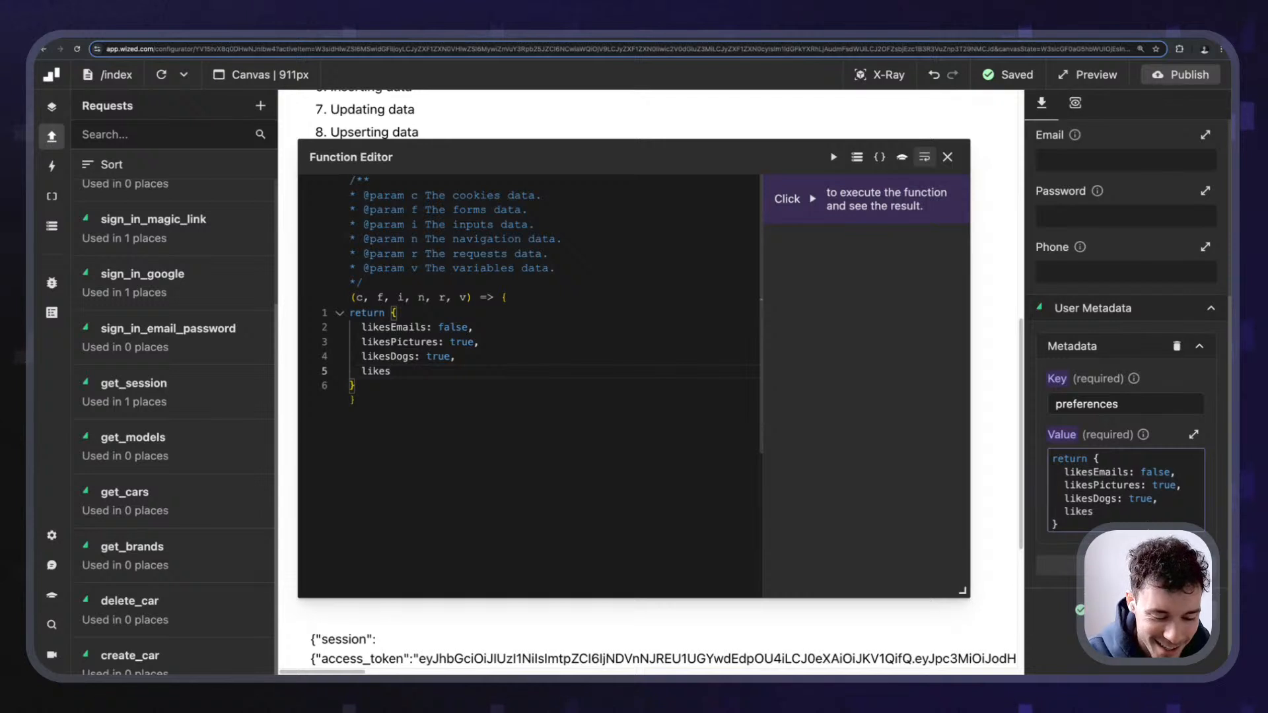
type("Study")
key("BackSpace")
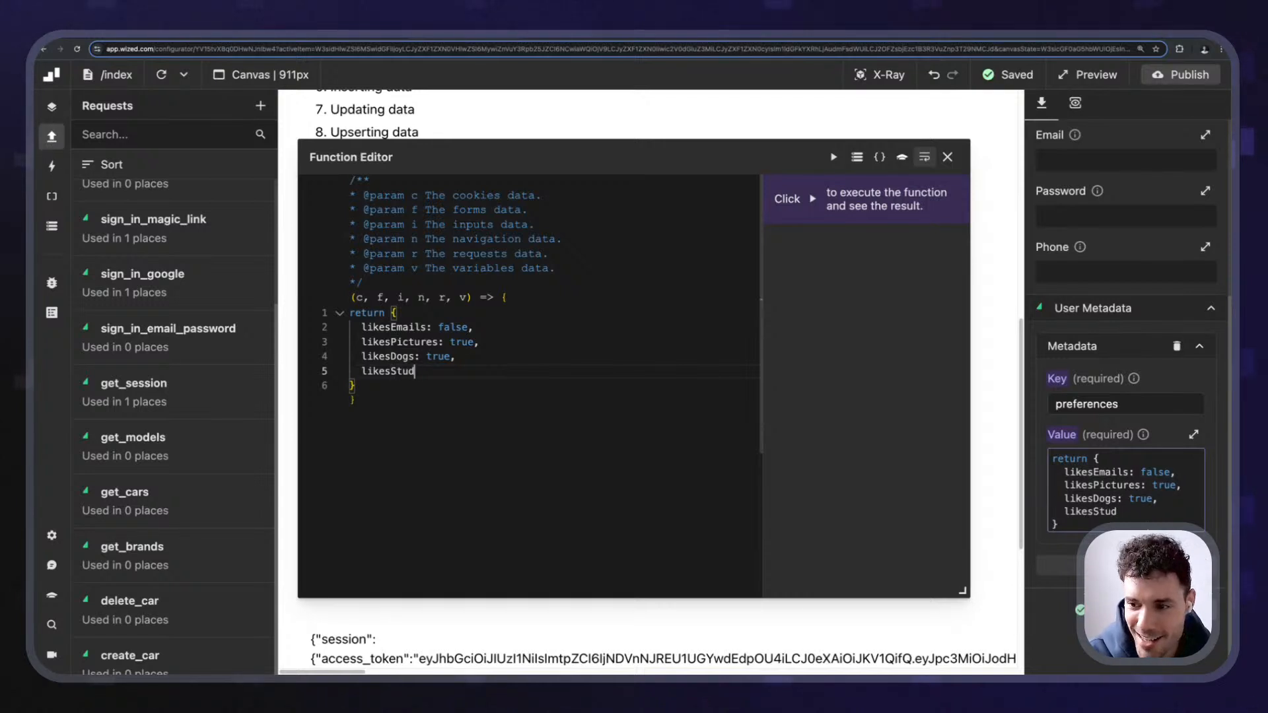
type("n")
key("BackSpace")
key("BackSpace")
type("ying: ")
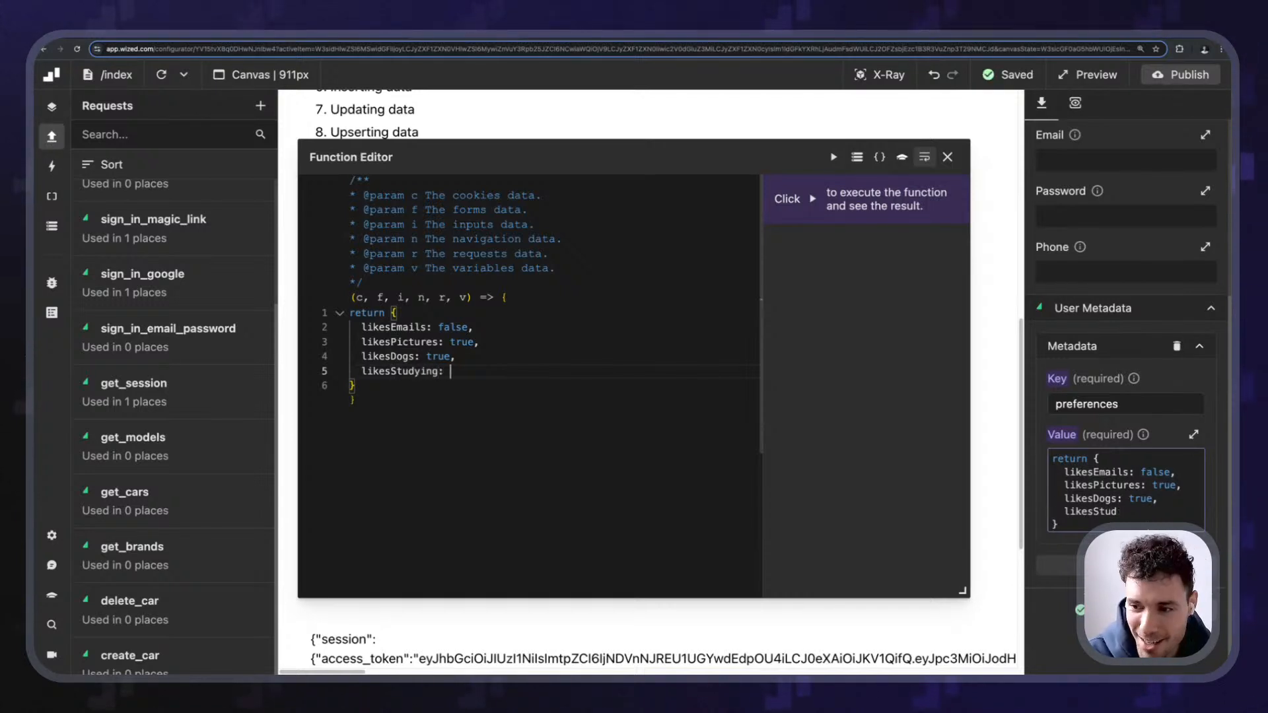
type("false")
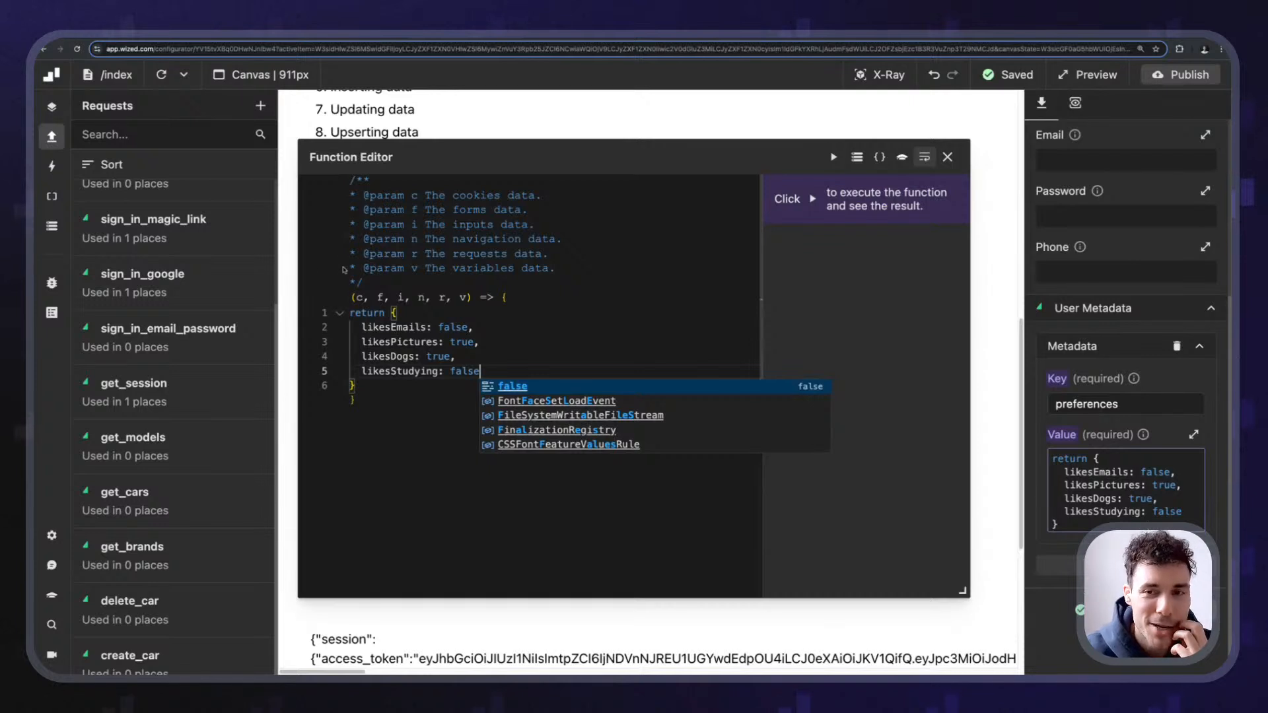
key("Escape")
left_click(946, 159)
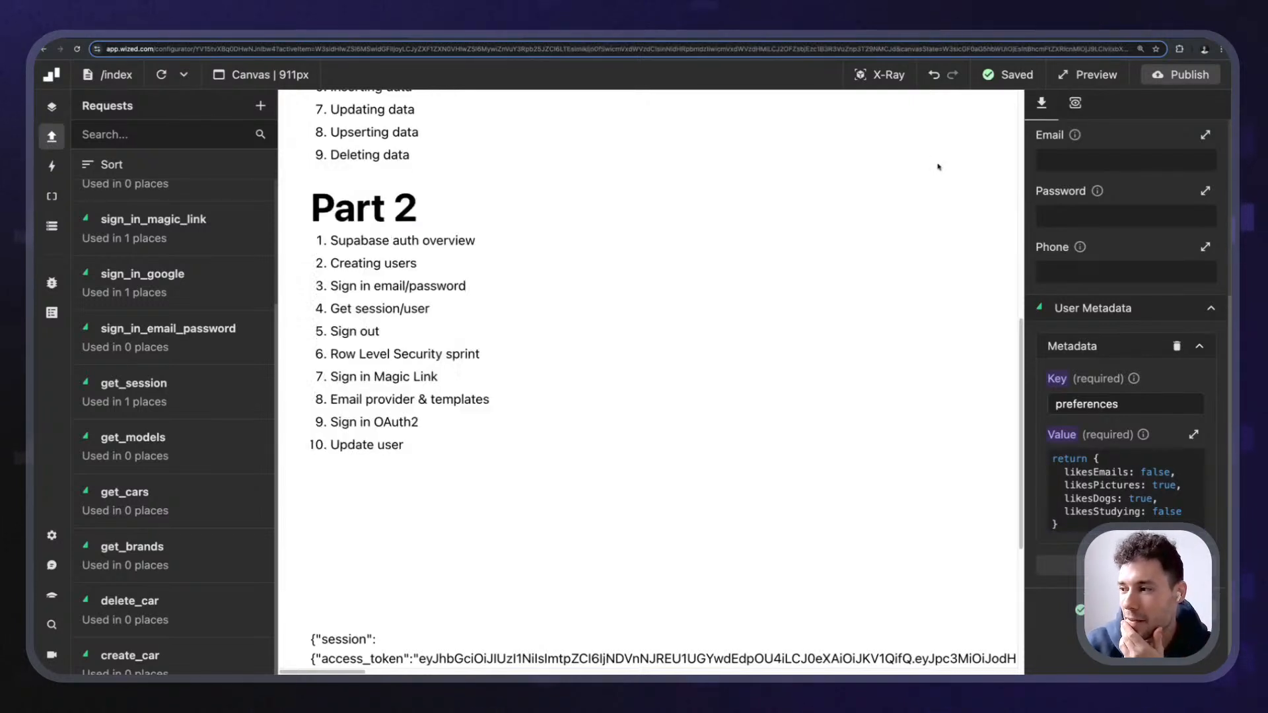
- Run update_user and confirm a 200 response with the four preferences under user_metadata
left_click(1077, 104)
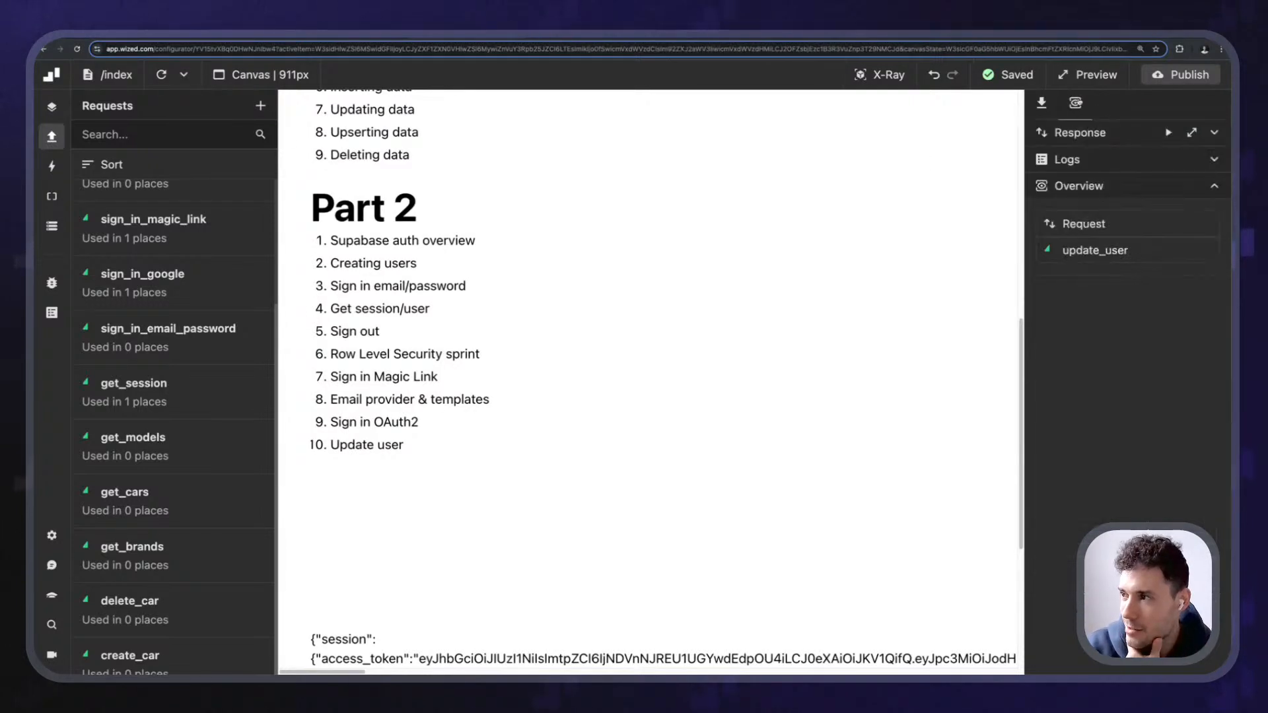
left_click(1188, 136)
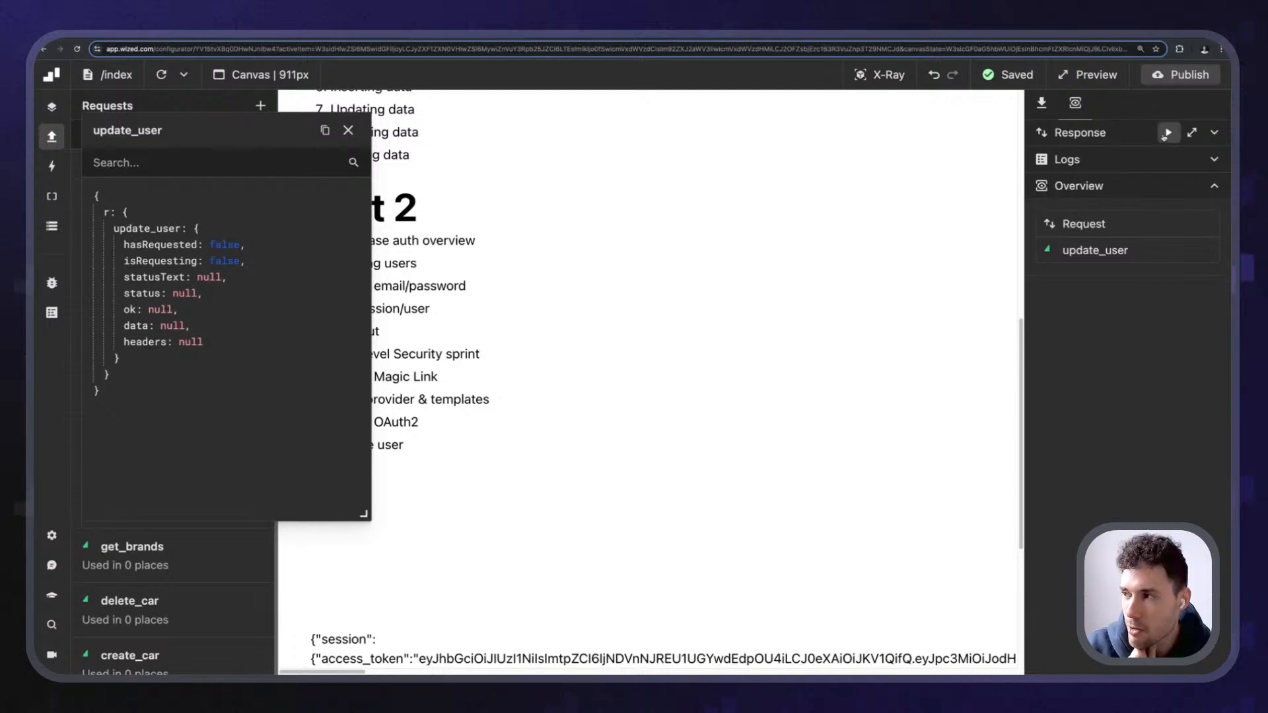
left_click(1167, 133)
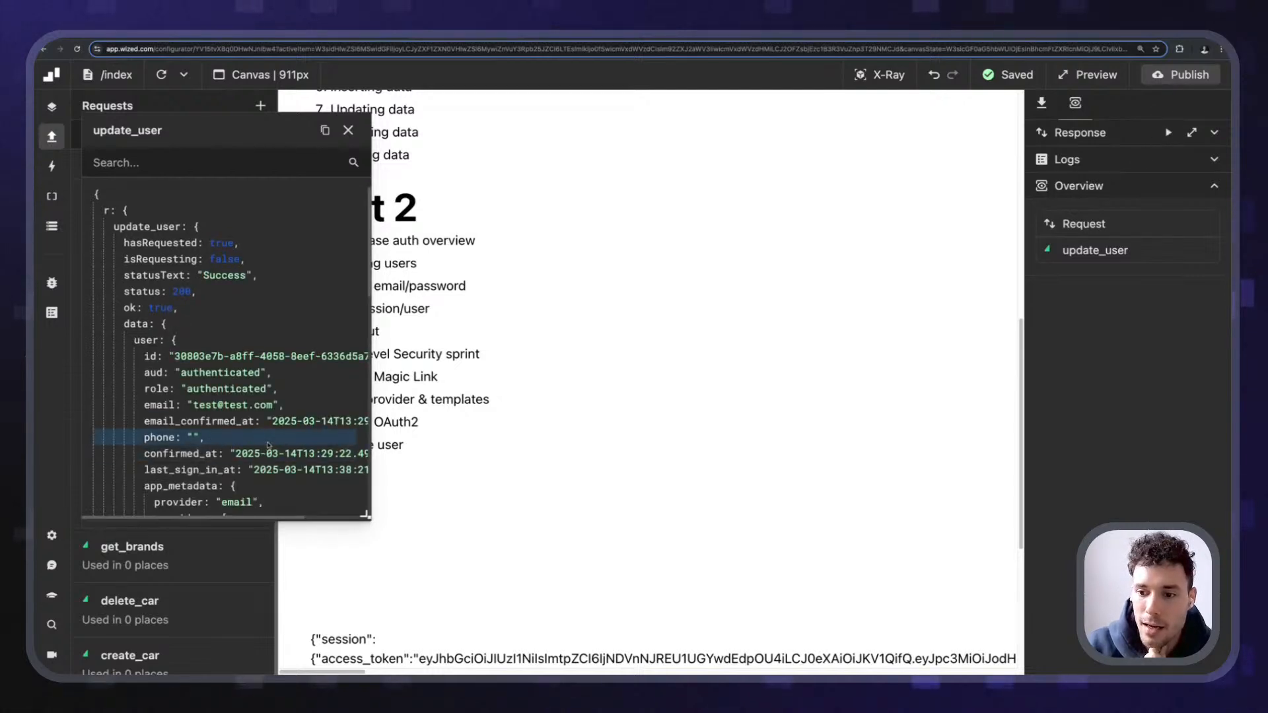
scroll(267, 456, "down", 3)
scroll(801, 445, "up", 2)
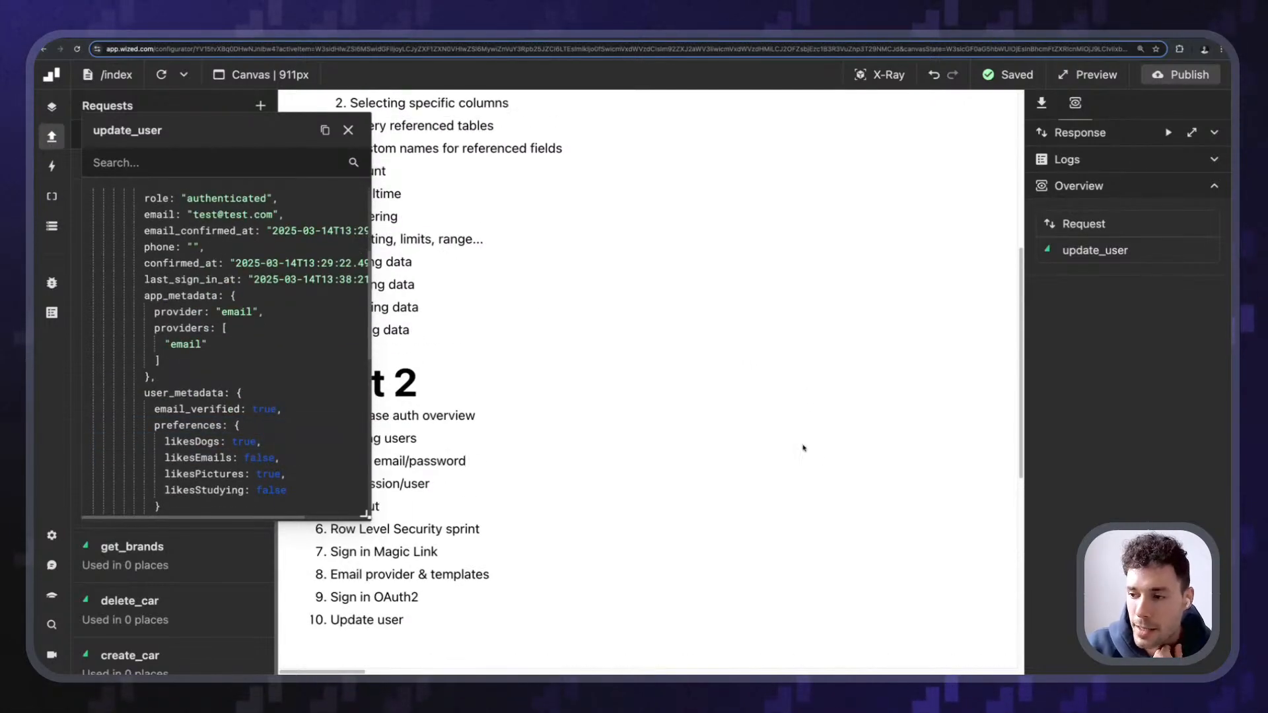
scroll(513, 476, "down", 6)
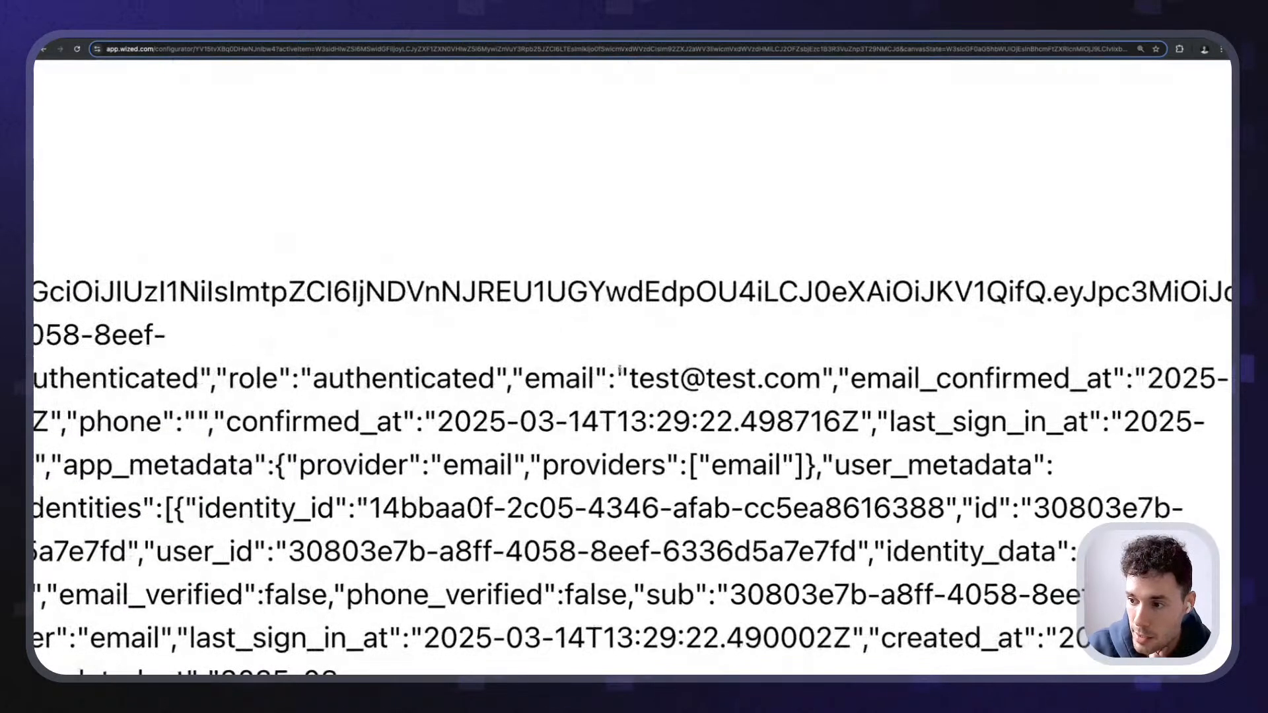
left_click_drag(725, 406, 810, 407)
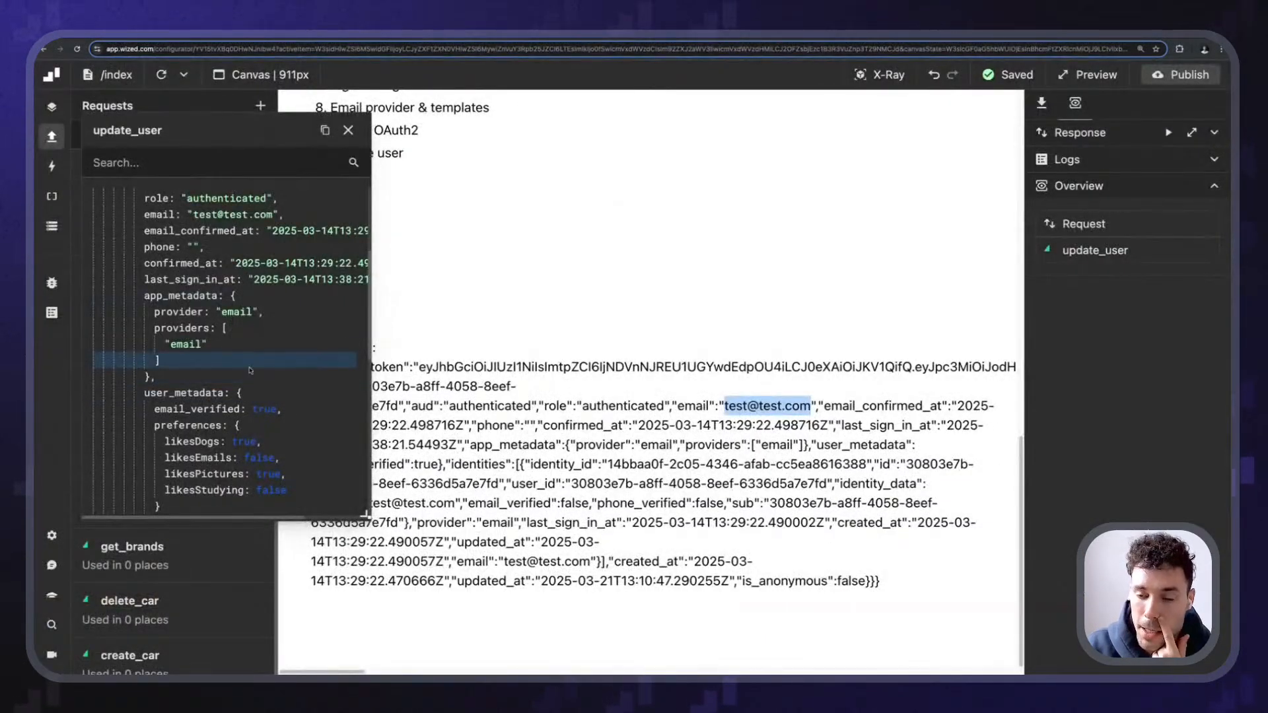
scroll(250, 369, "up", 5)
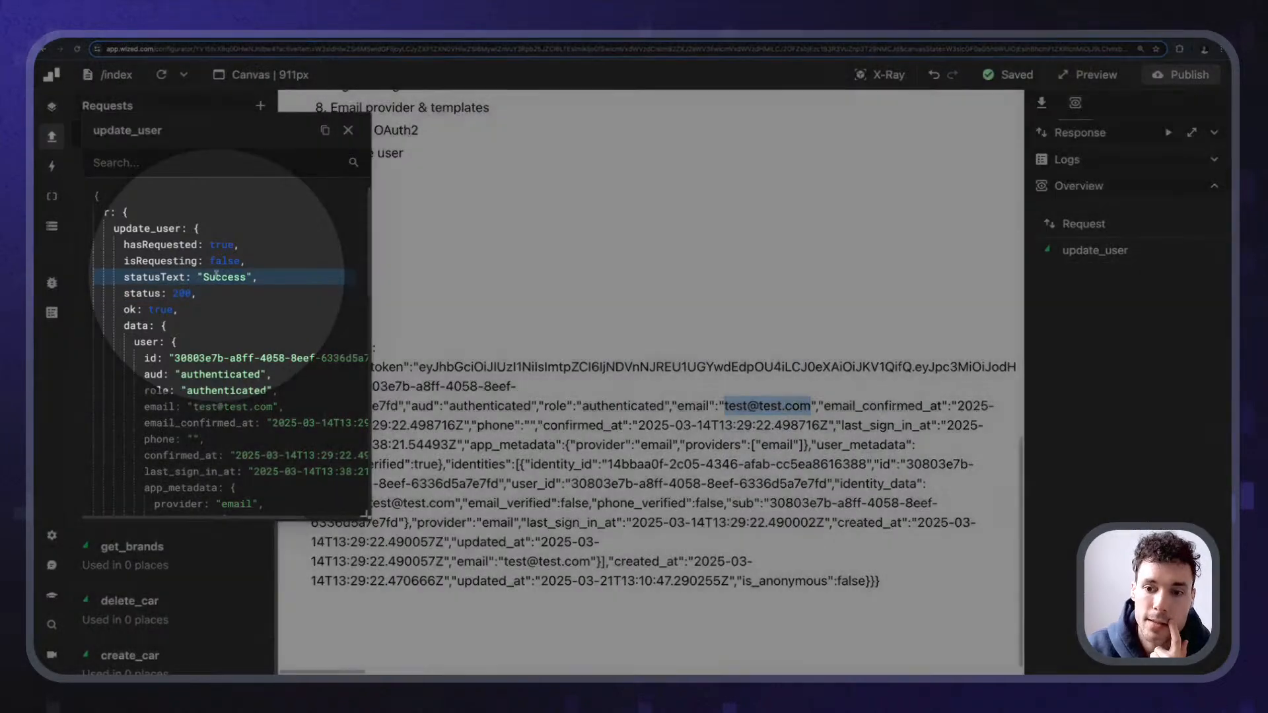
scroll(217, 275, "down", 4)
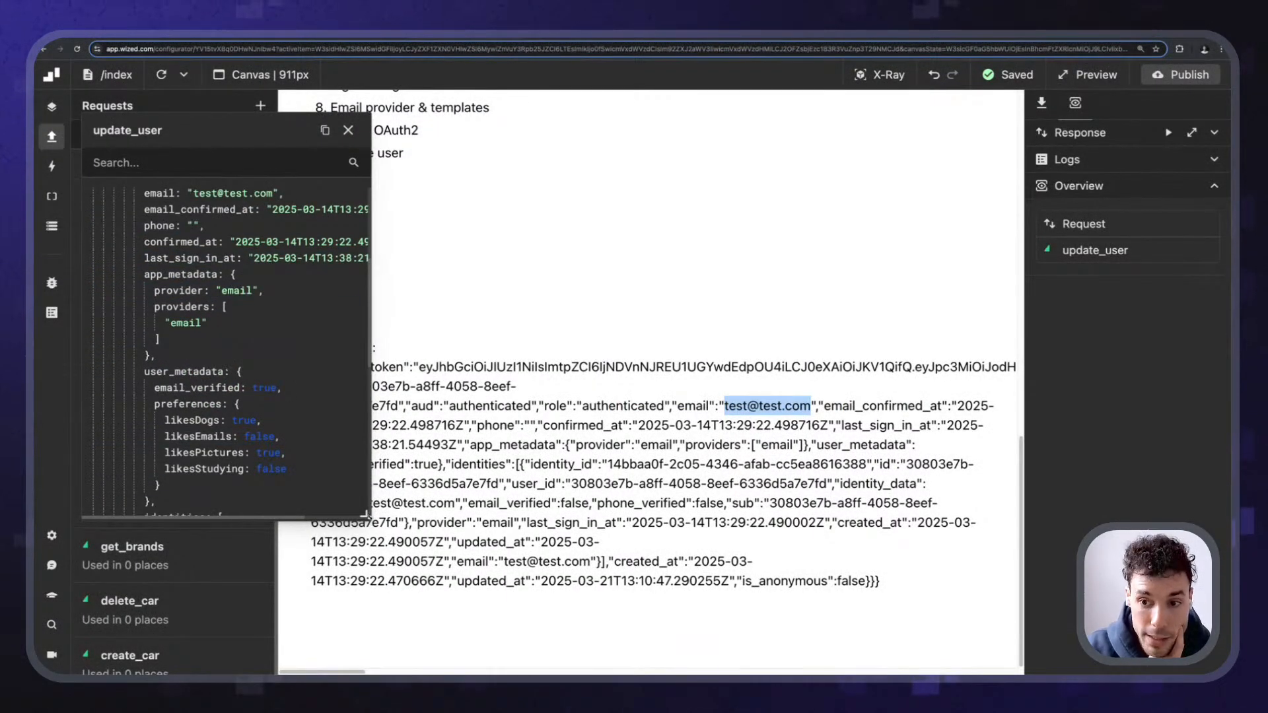
left_click_drag(365, 514, 449, 626)
scroll(198, 370, "up", 5)
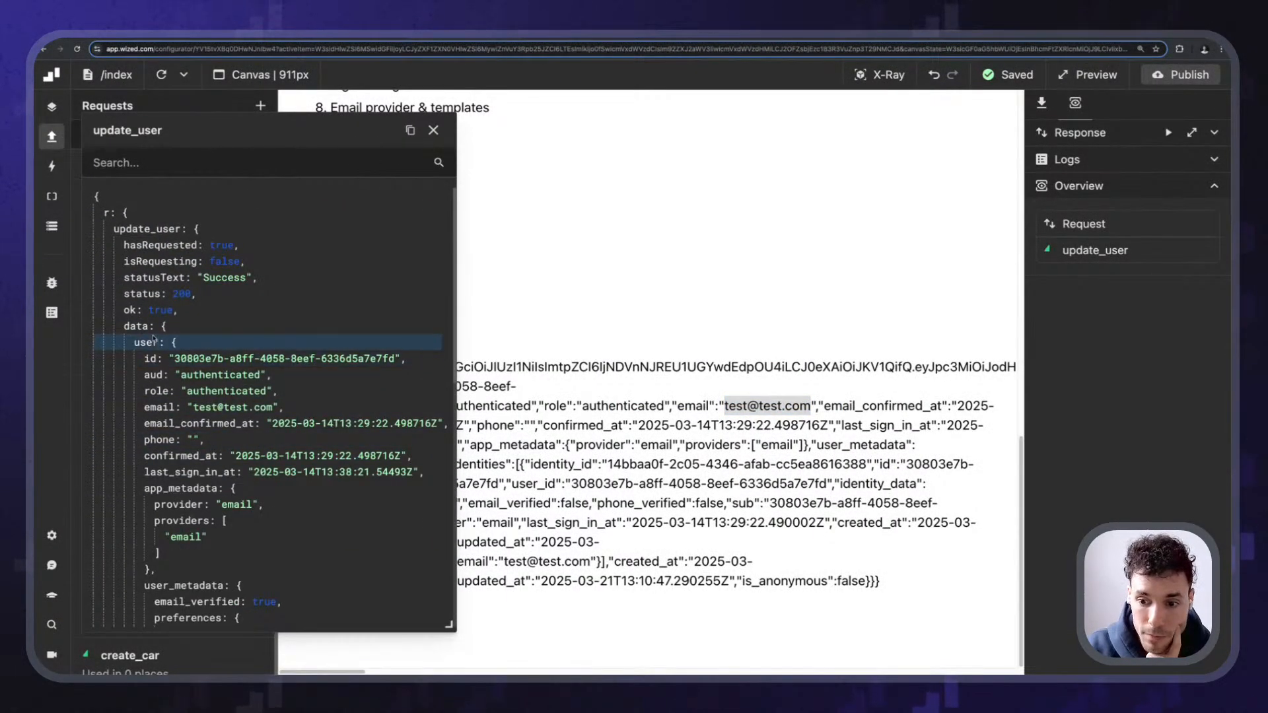
scroll(153, 340, "down", 5)
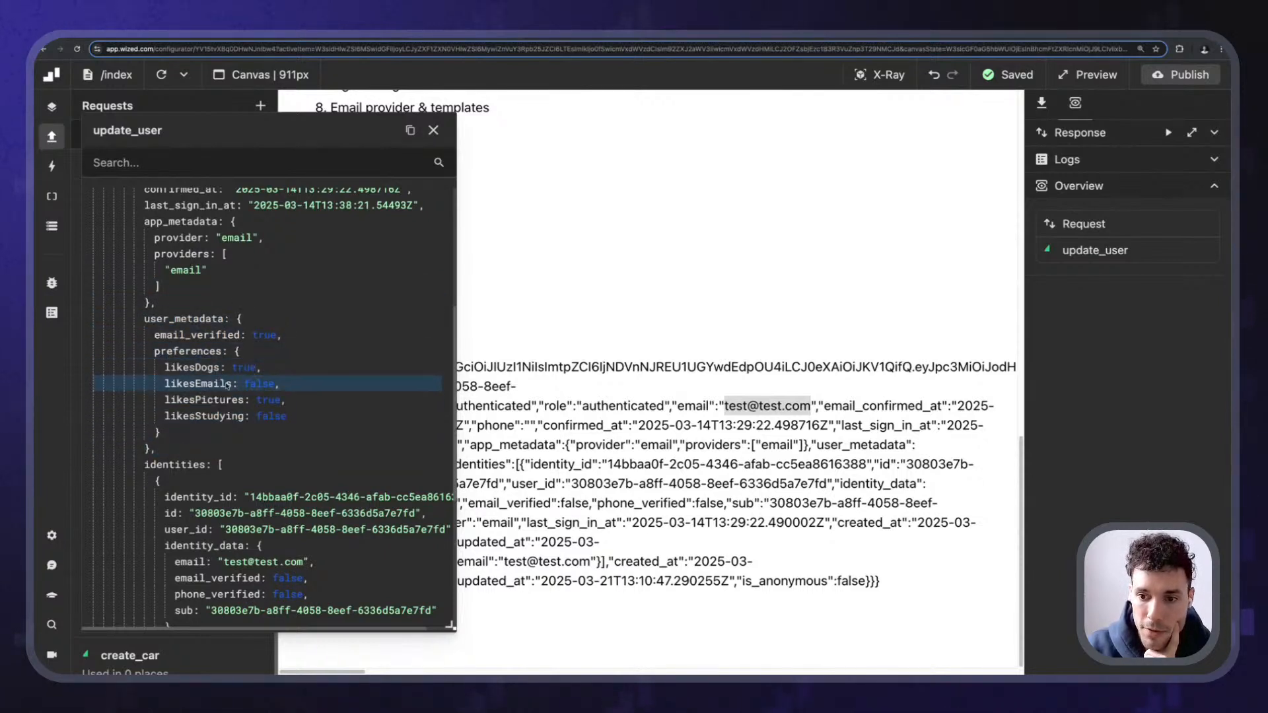
key("ctrl+Tab")
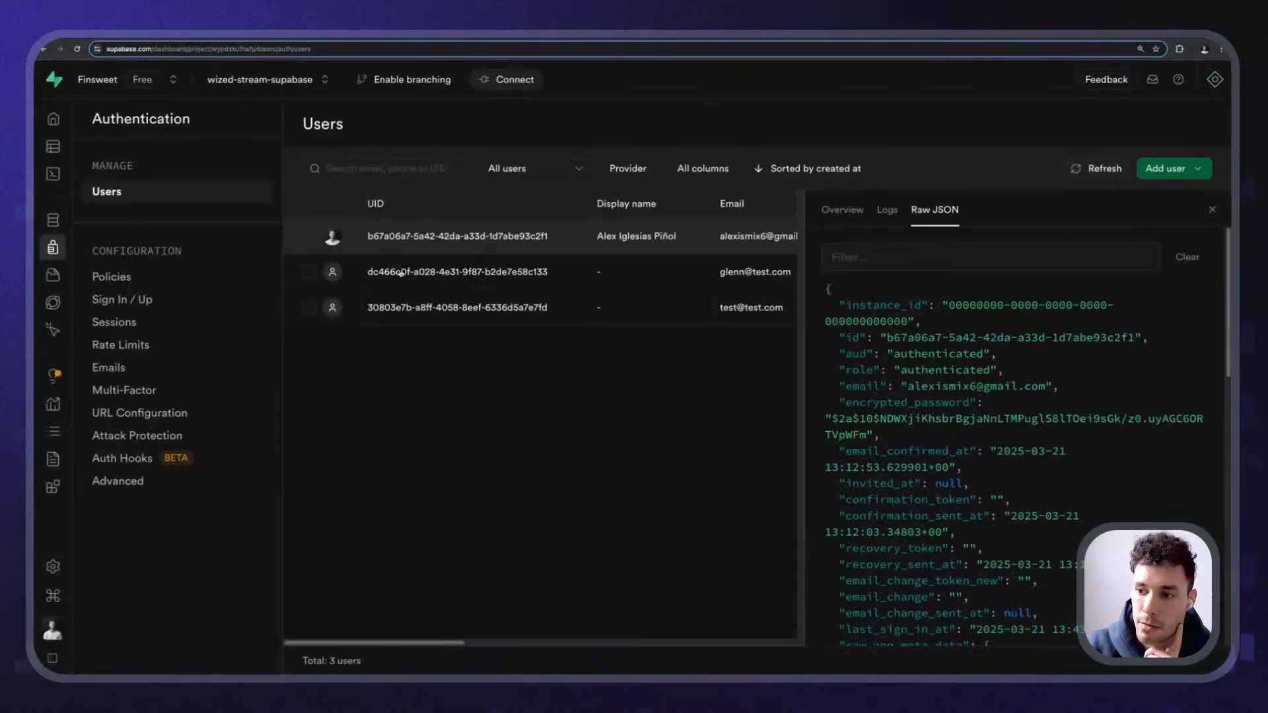
- Open the test user's Raw JSON in Supabase and find the preferences object in raw_user_meta_data
left_click(634, 316)
left_click(842, 209)
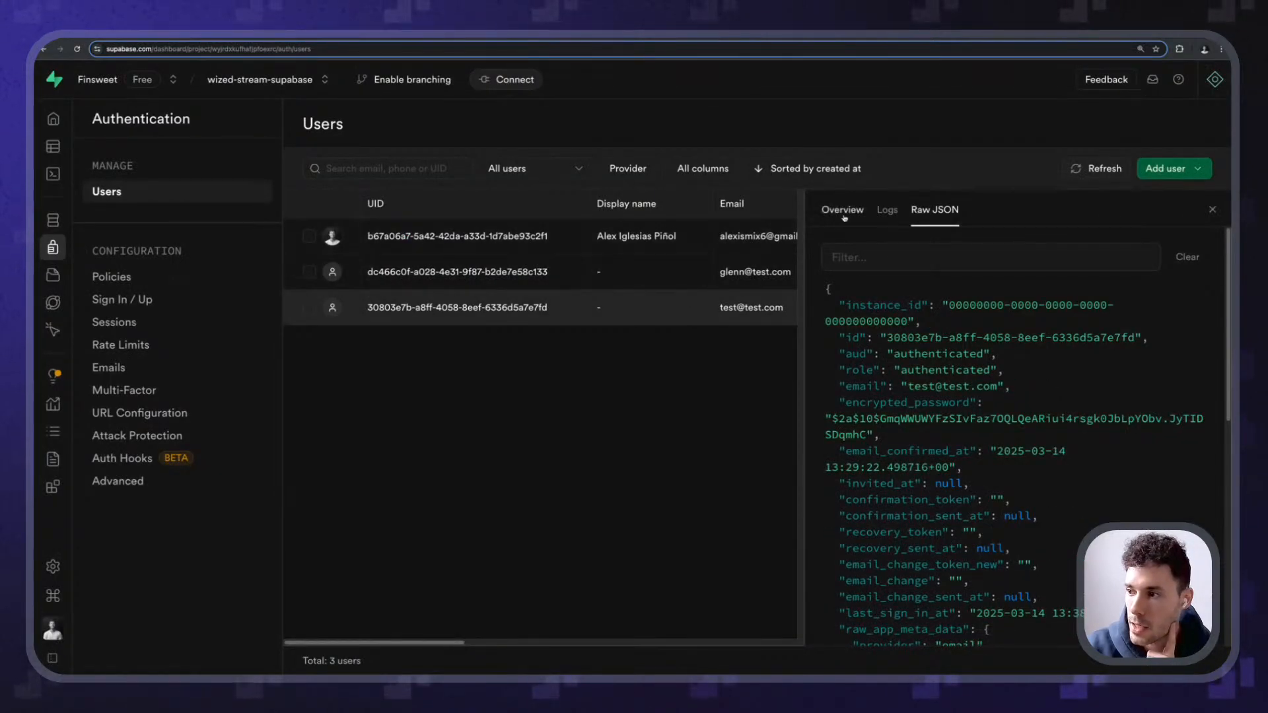
left_click(887, 210)
left_click(931, 210)
scroll(907, 339, "down", 7)
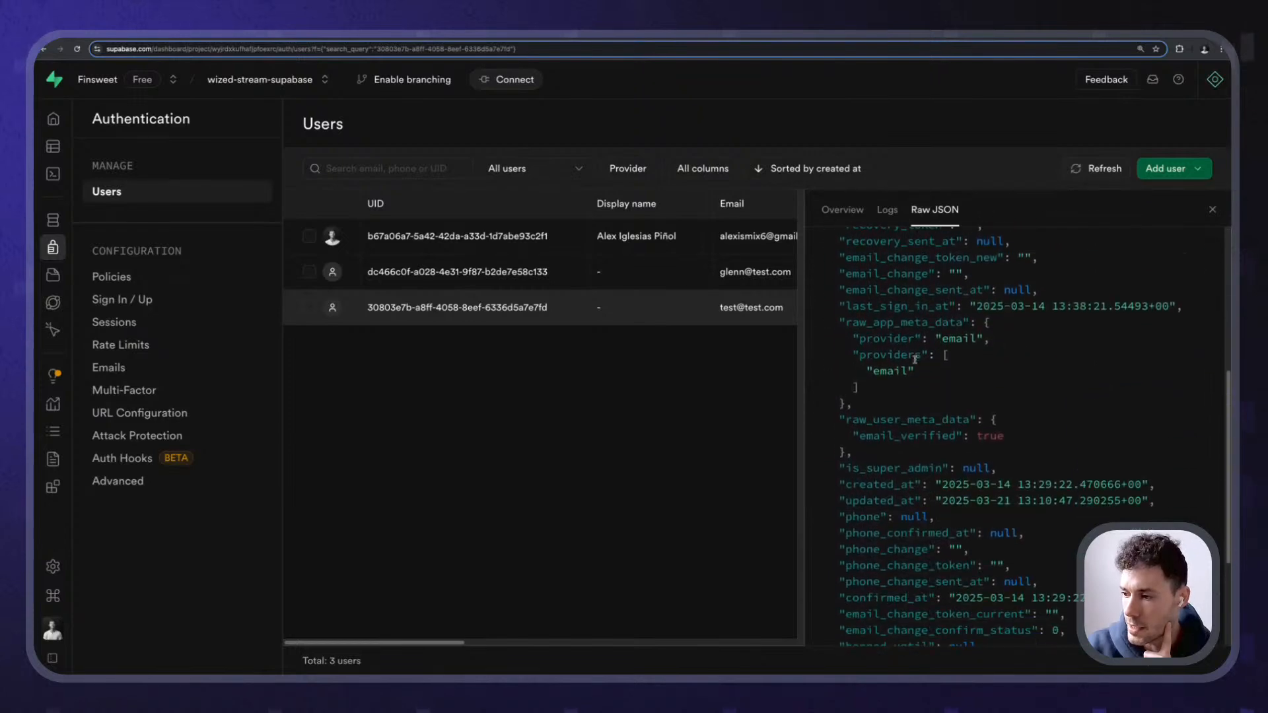
scroll(963, 451, "up", 1)
scroll(963, 451, "up", 5)
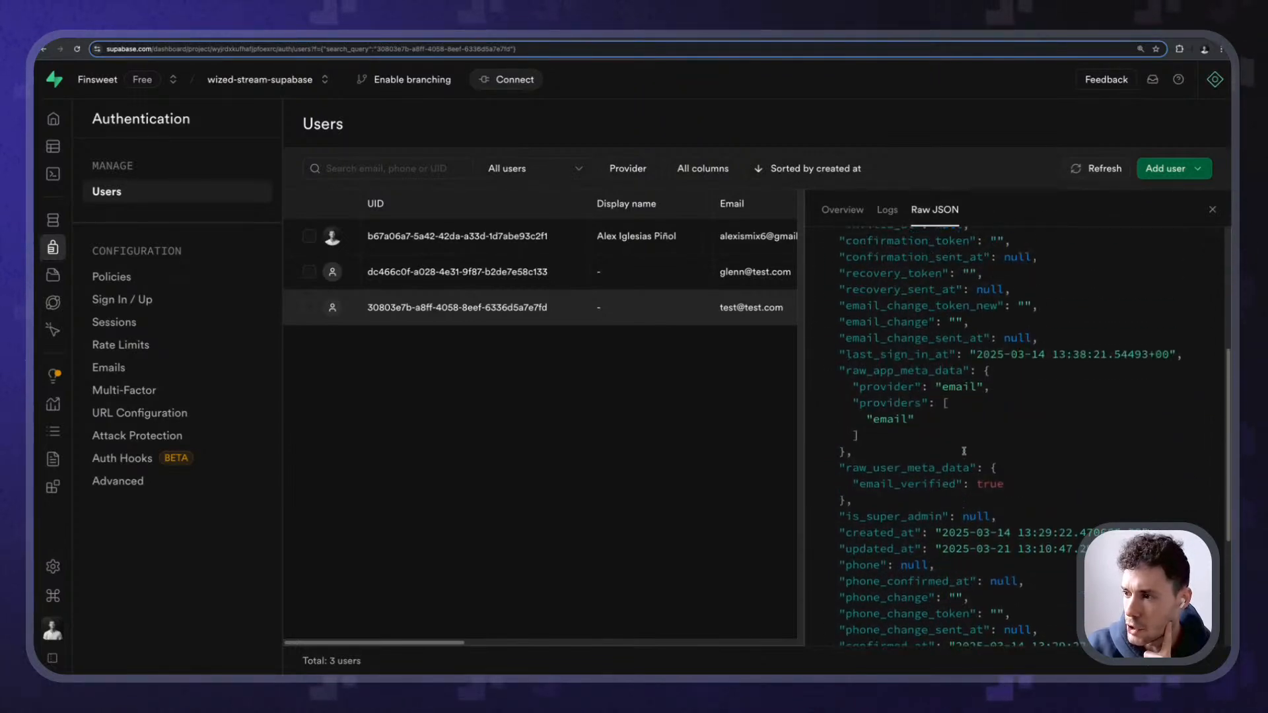
scroll(965, 455, "up", 3)
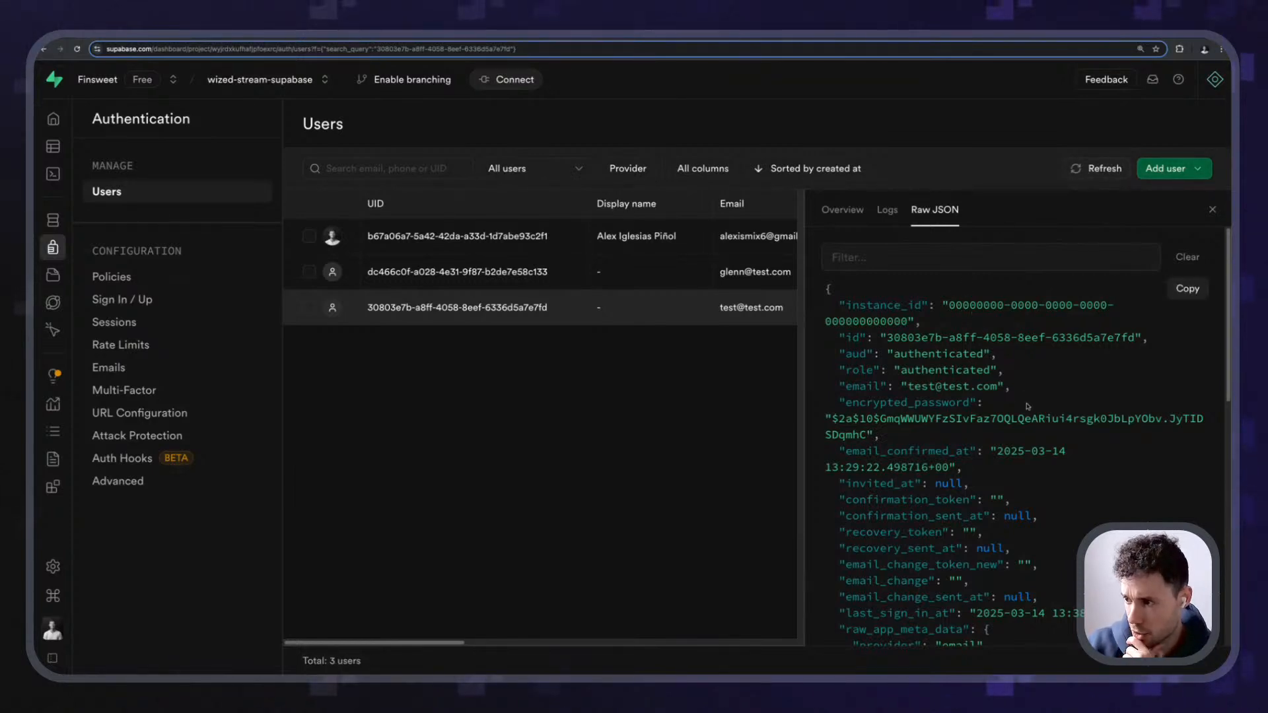
scroll(991, 369, "down", 8)
scroll(1009, 430, "down", 4)
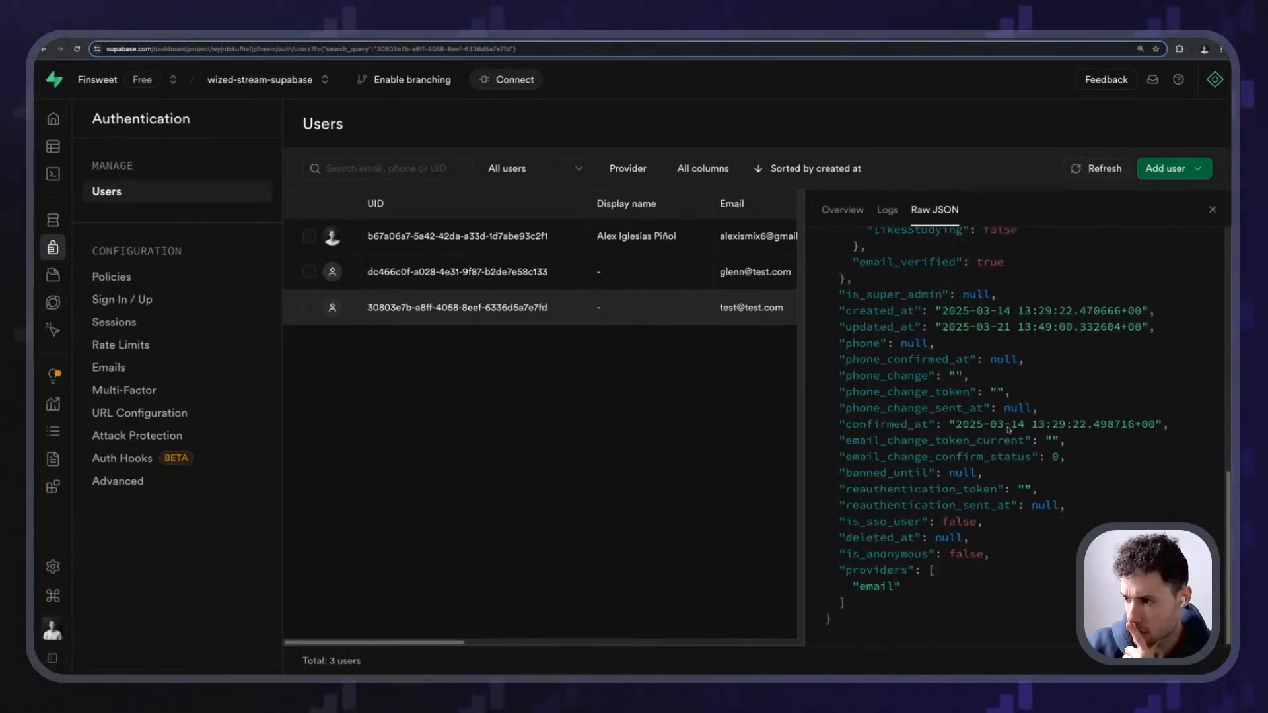
scroll(1008, 430, "up", 7)
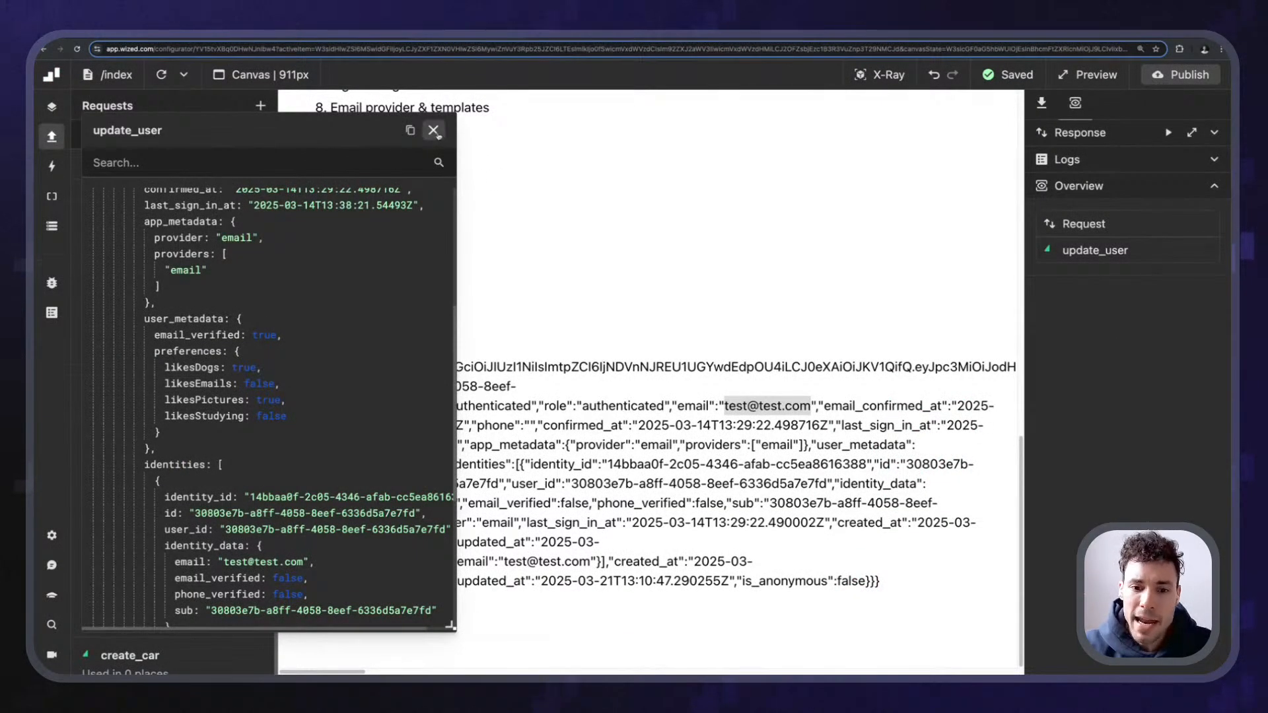
- Close the update_user response viewer and scroll through the request's settings to its preferences metadata
left_click(434, 130)
left_click(1095, 250)
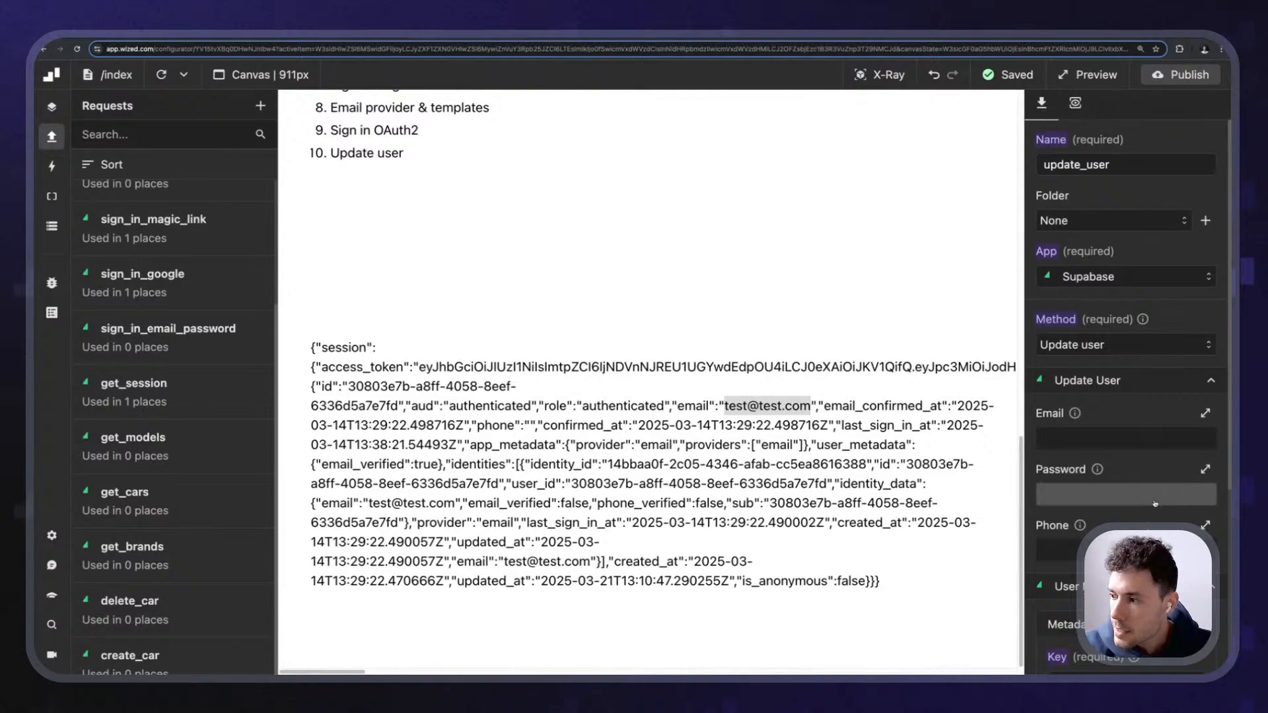
scroll(1123, 330, "down", 2)
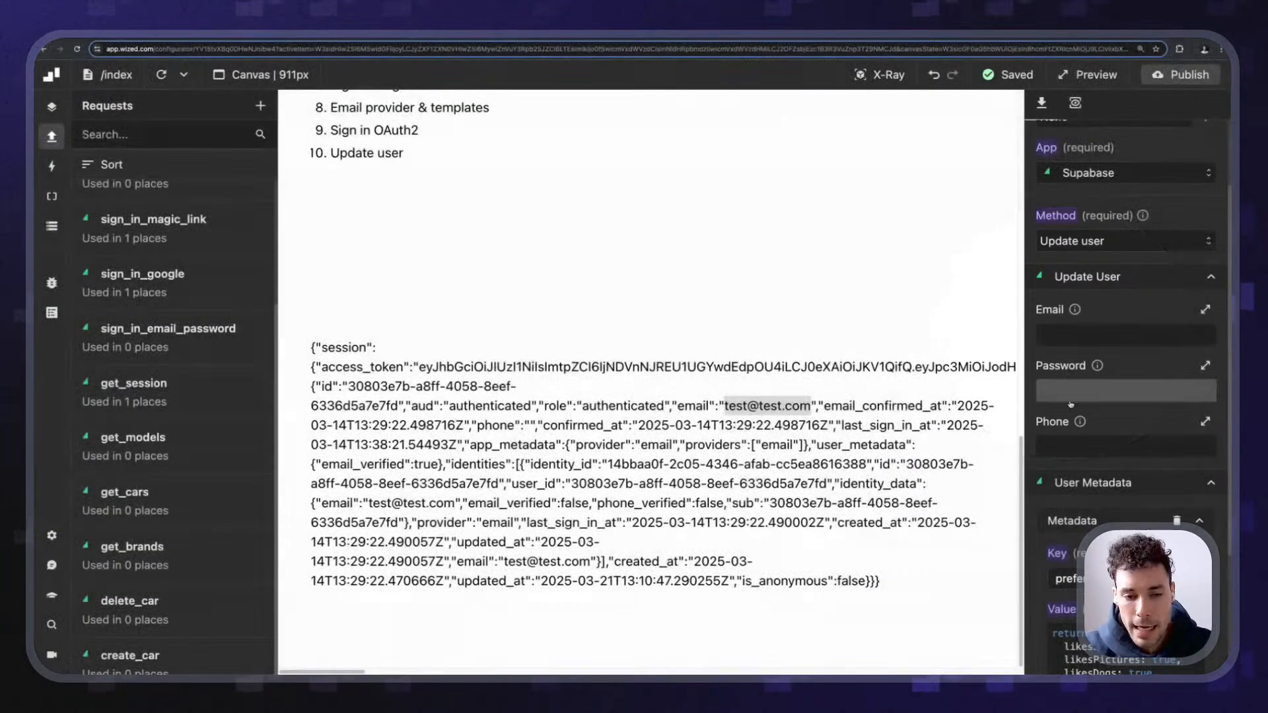
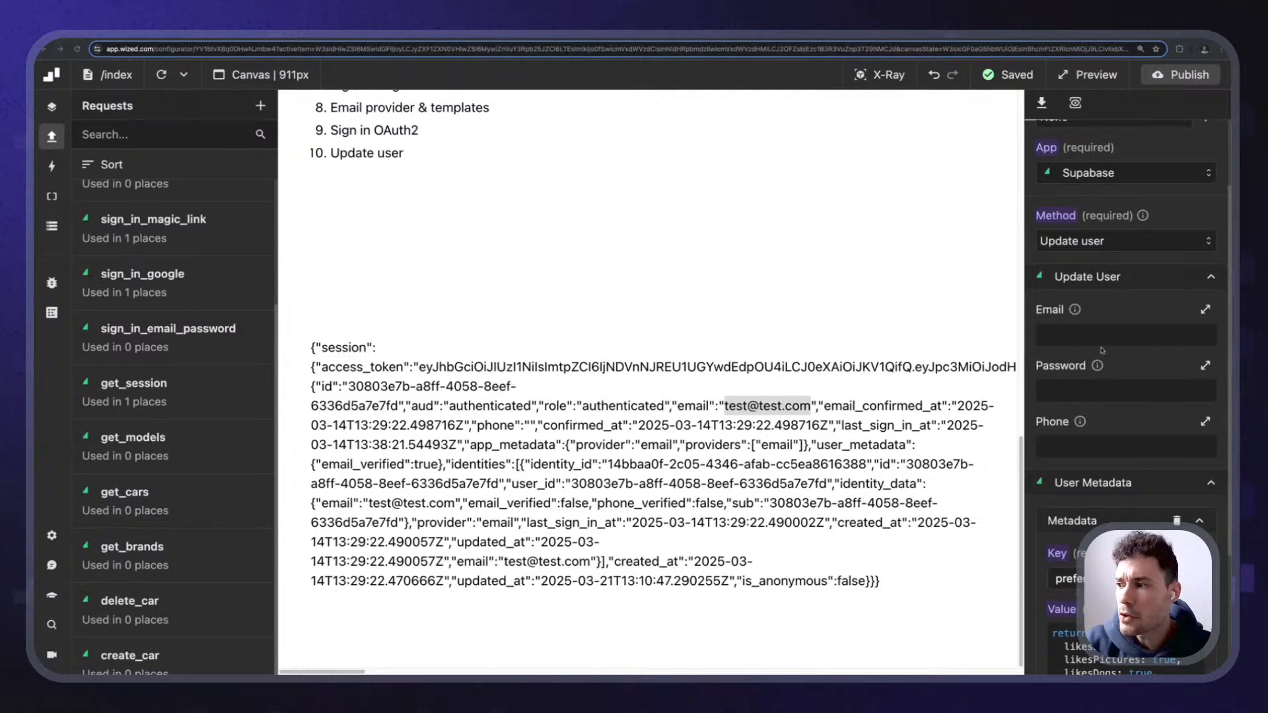
- Create a draft request with Supabase as the app and browse its list of available methods
scroll(488, 444, "up", 3)
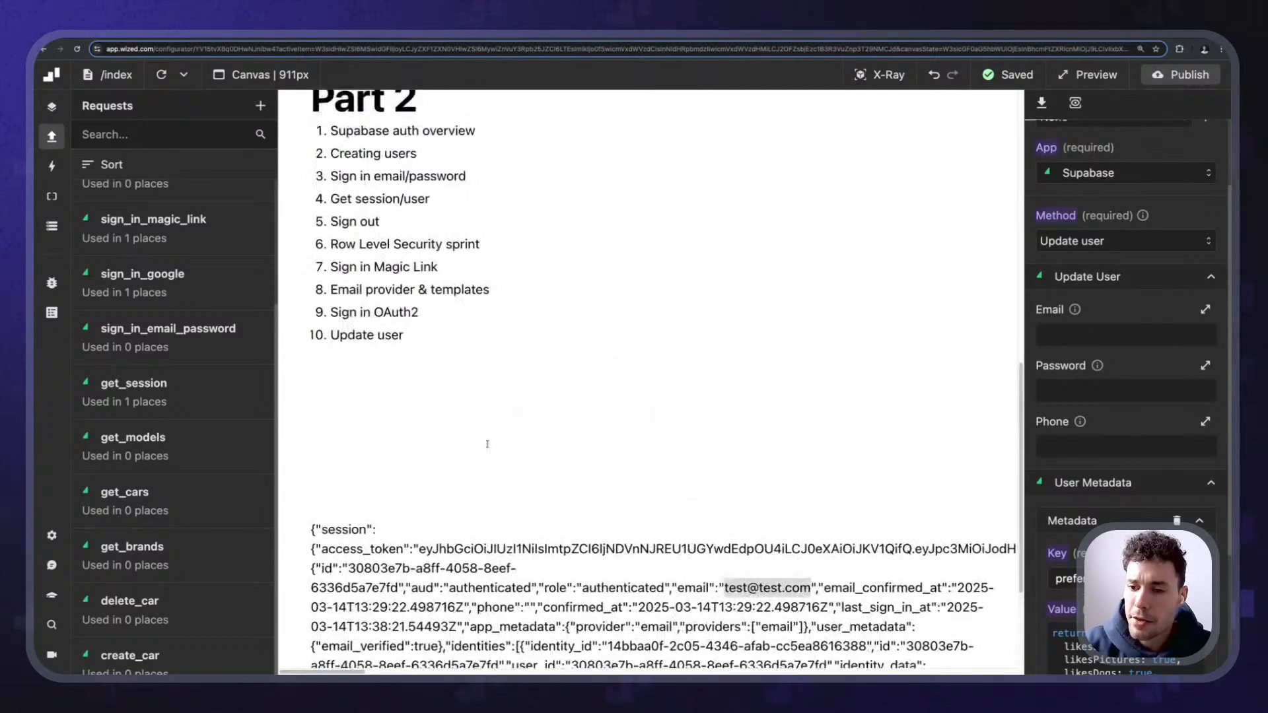
scroll(488, 446, "down", 3)
left_click(784, 423)
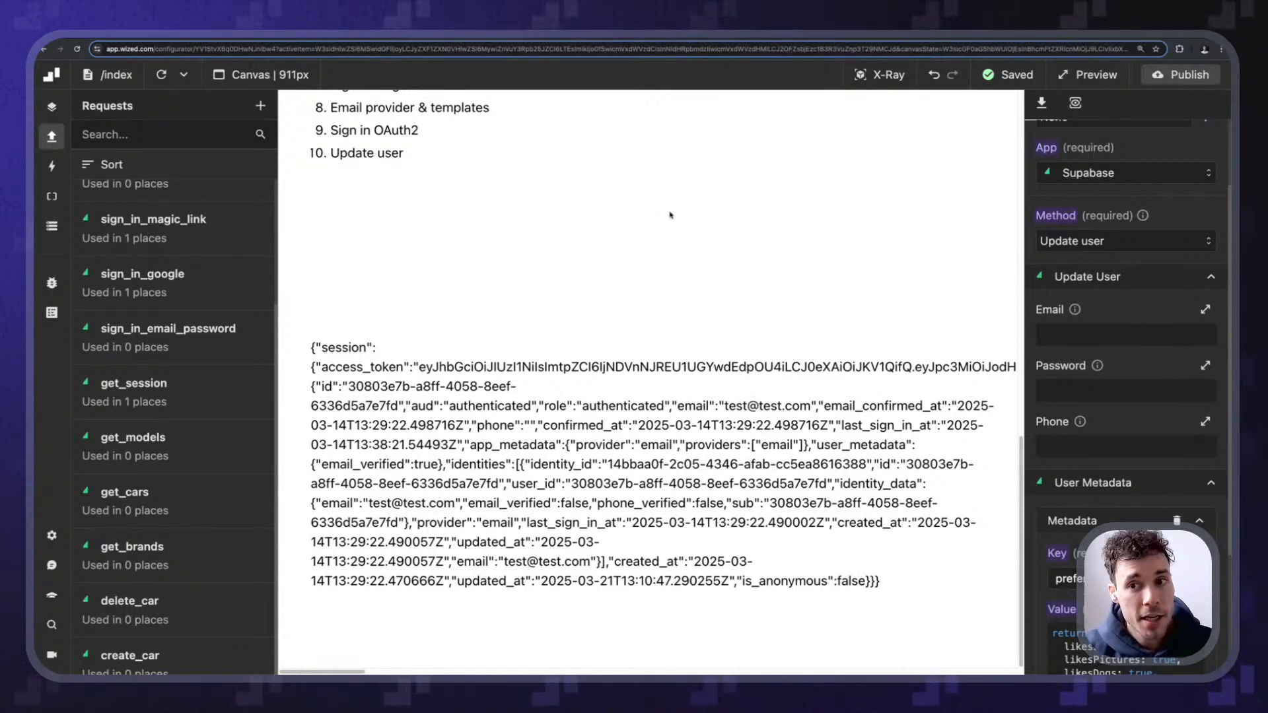
scroll(659, 365, "up", 4)
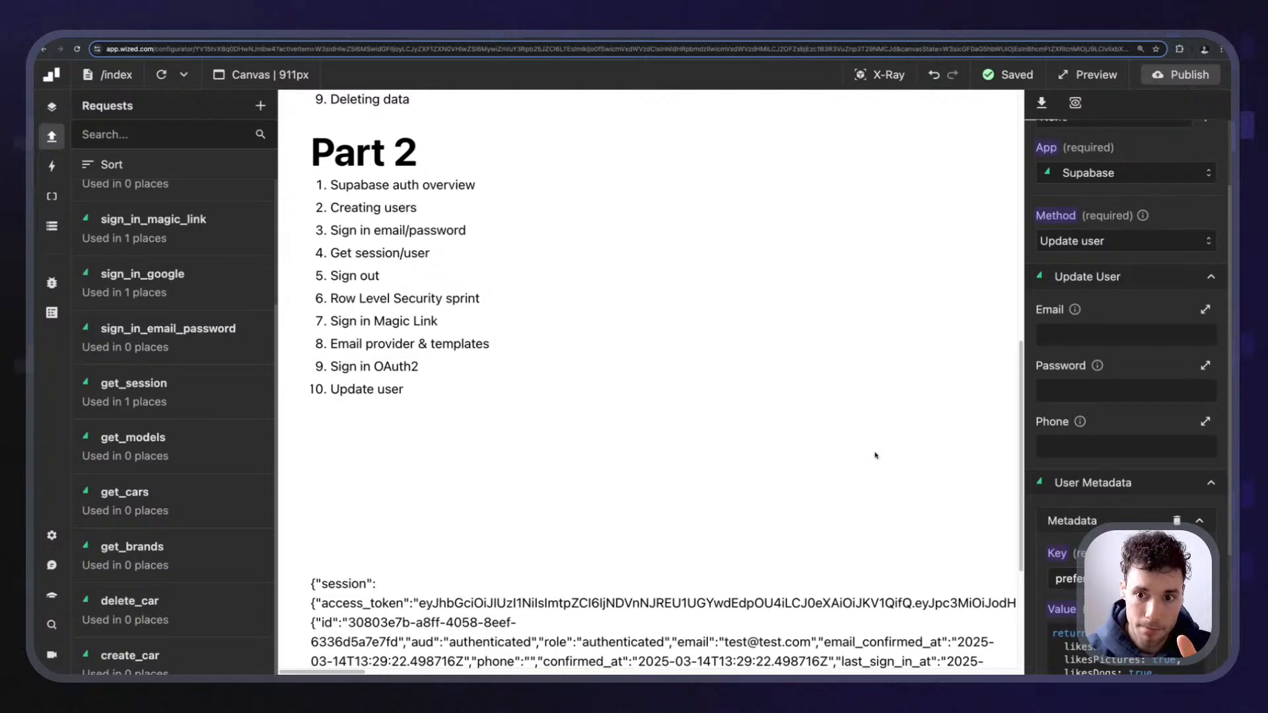
scroll(171, 390, "down", 2)
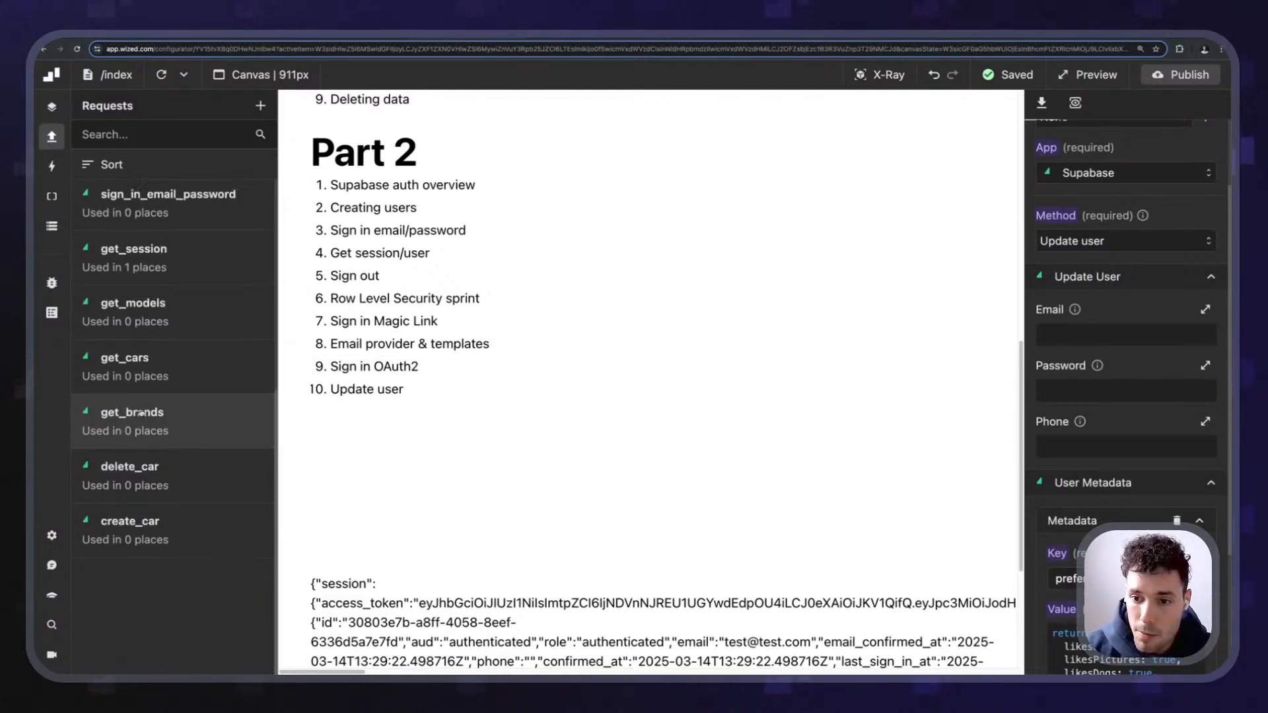
scroll(172, 389, "up", 5)
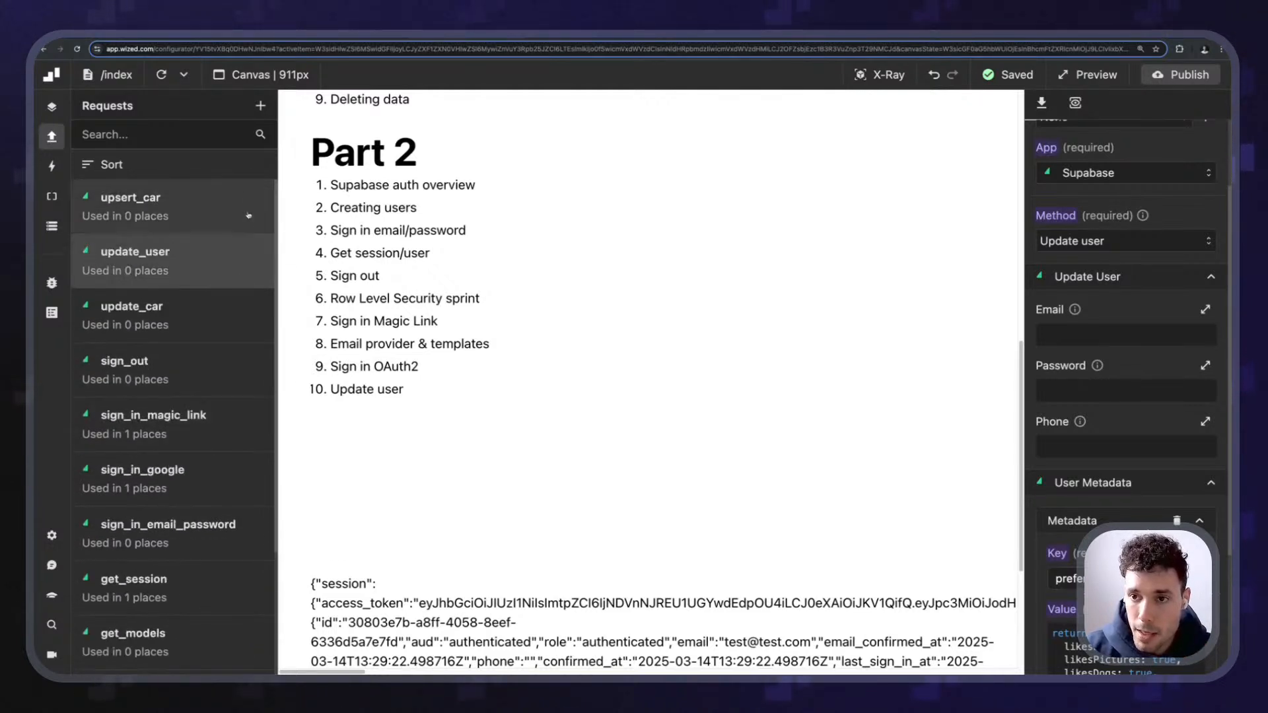
left_click(261, 107)
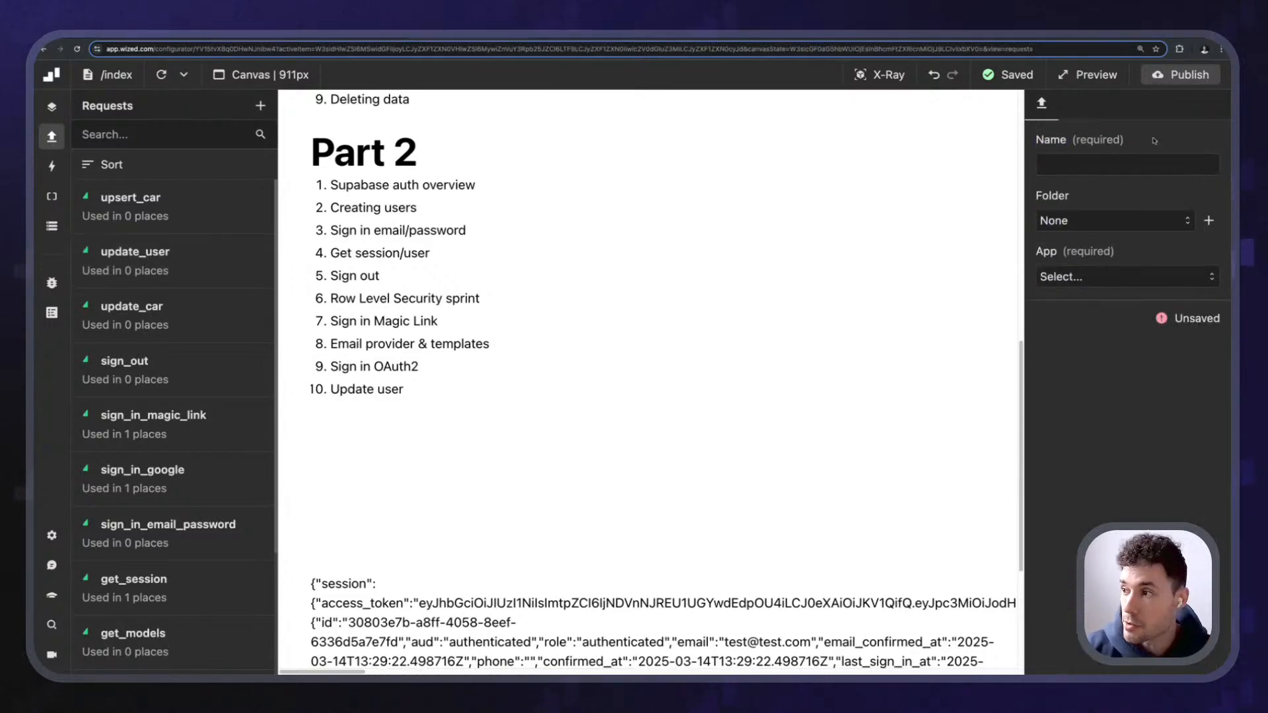
left_click(1087, 280)
left_click(1087, 321)
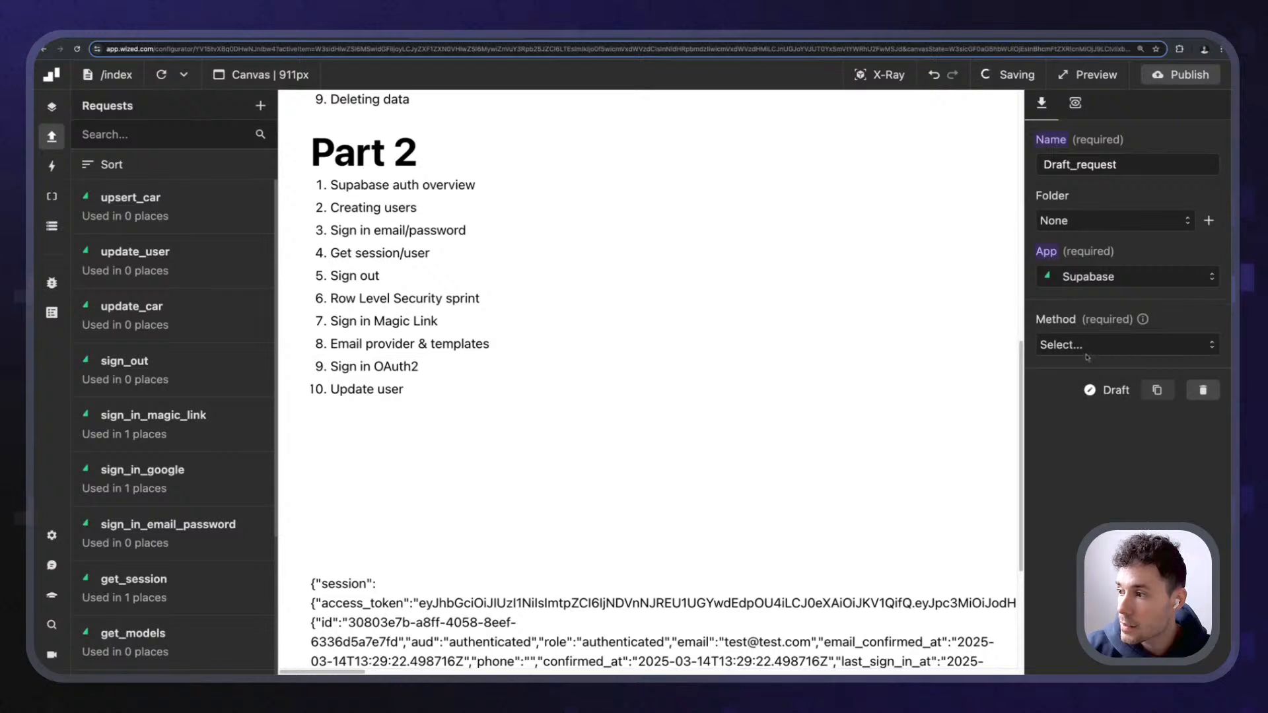
left_click(1087, 349)
scroll(1122, 456, "down", 5)
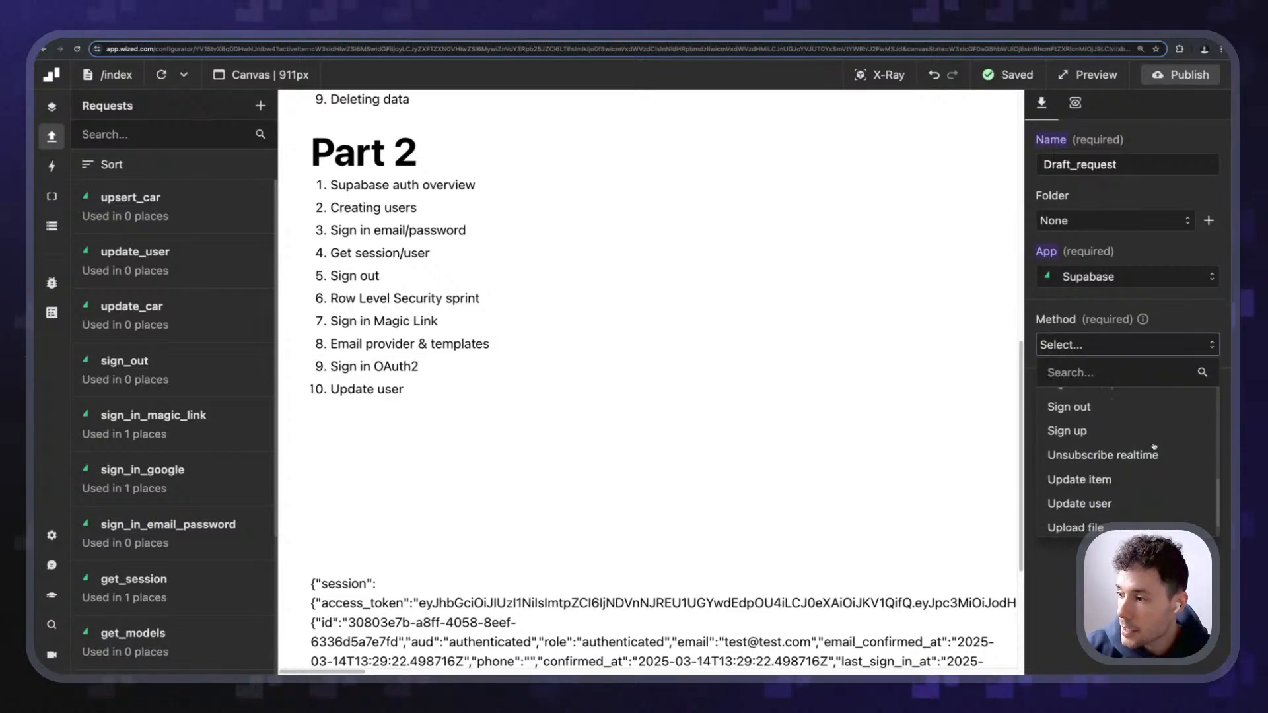
scroll(1155, 447, "down", 1)
scroll(1157, 454, "up", 3)
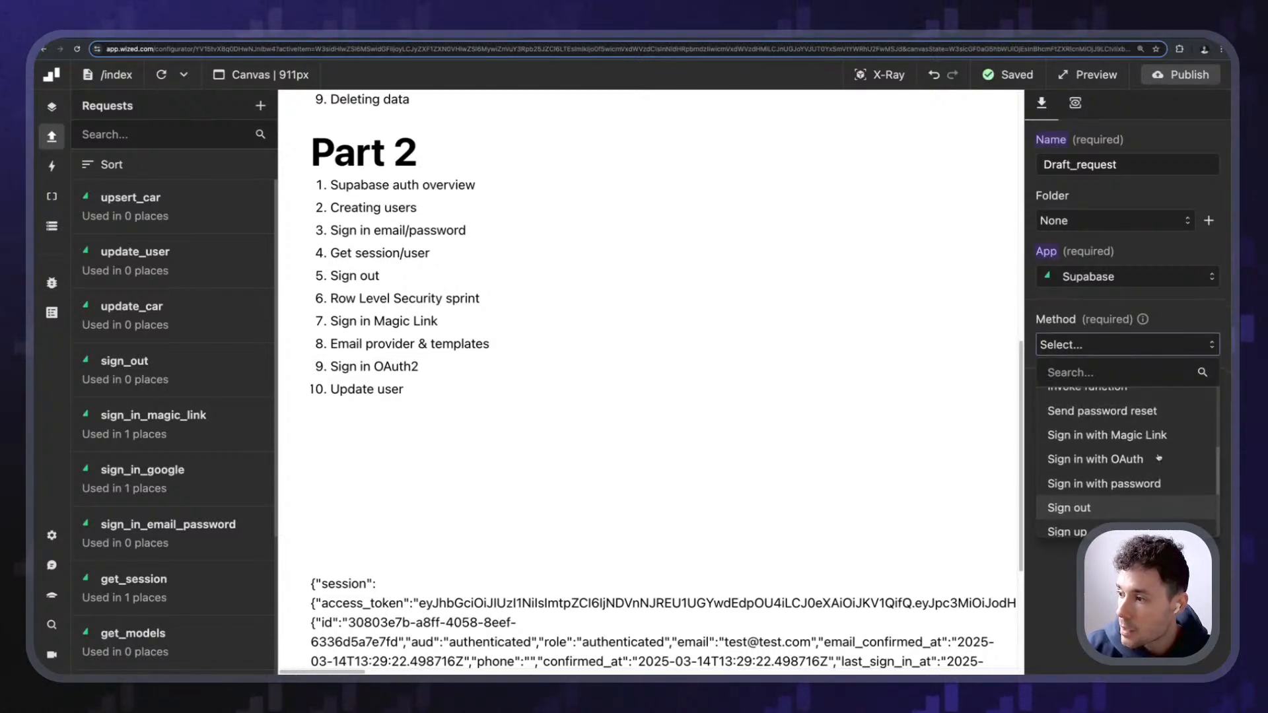
scroll(1158, 458, "up", 4)
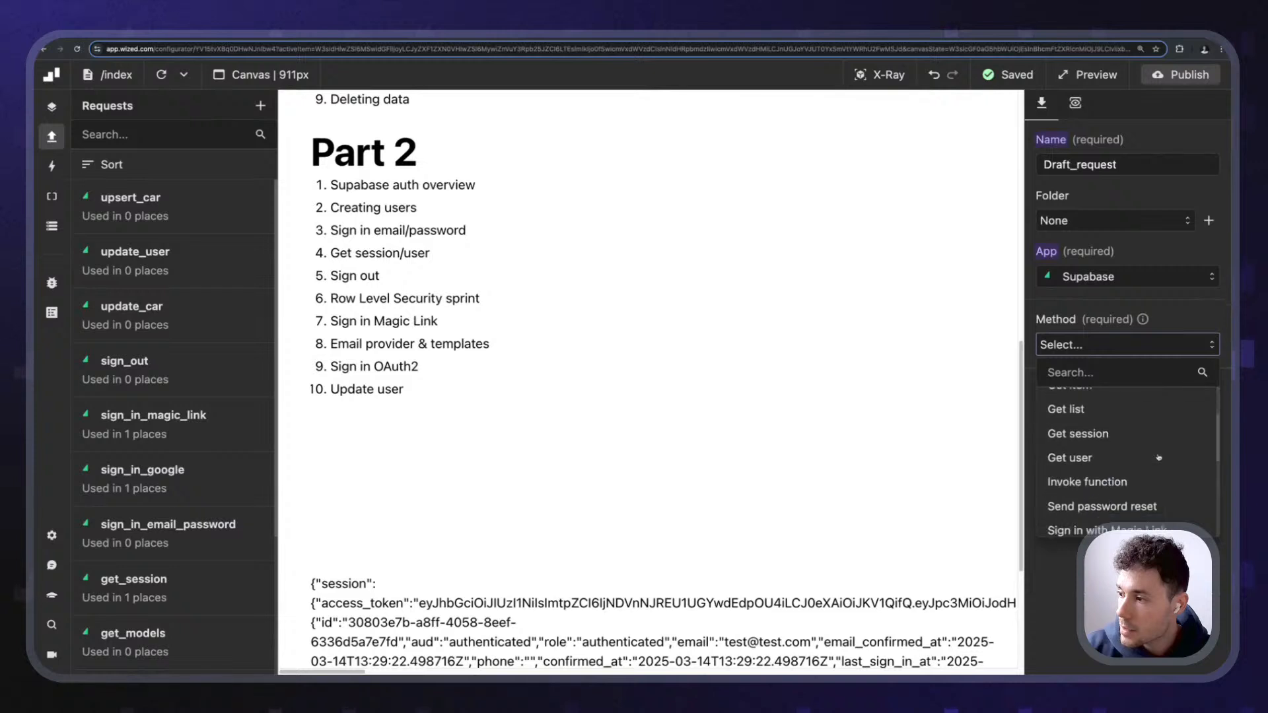
scroll(1158, 457, "down", 5)
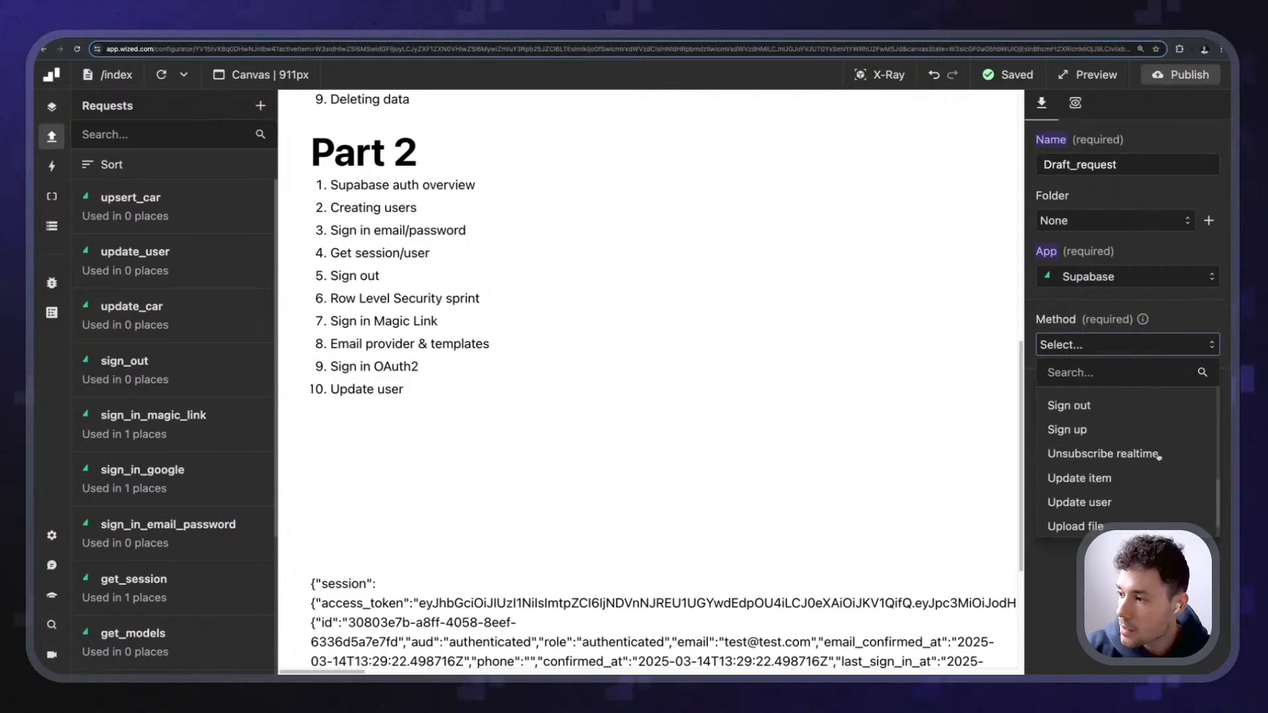
scroll(1158, 456, "down", 1)
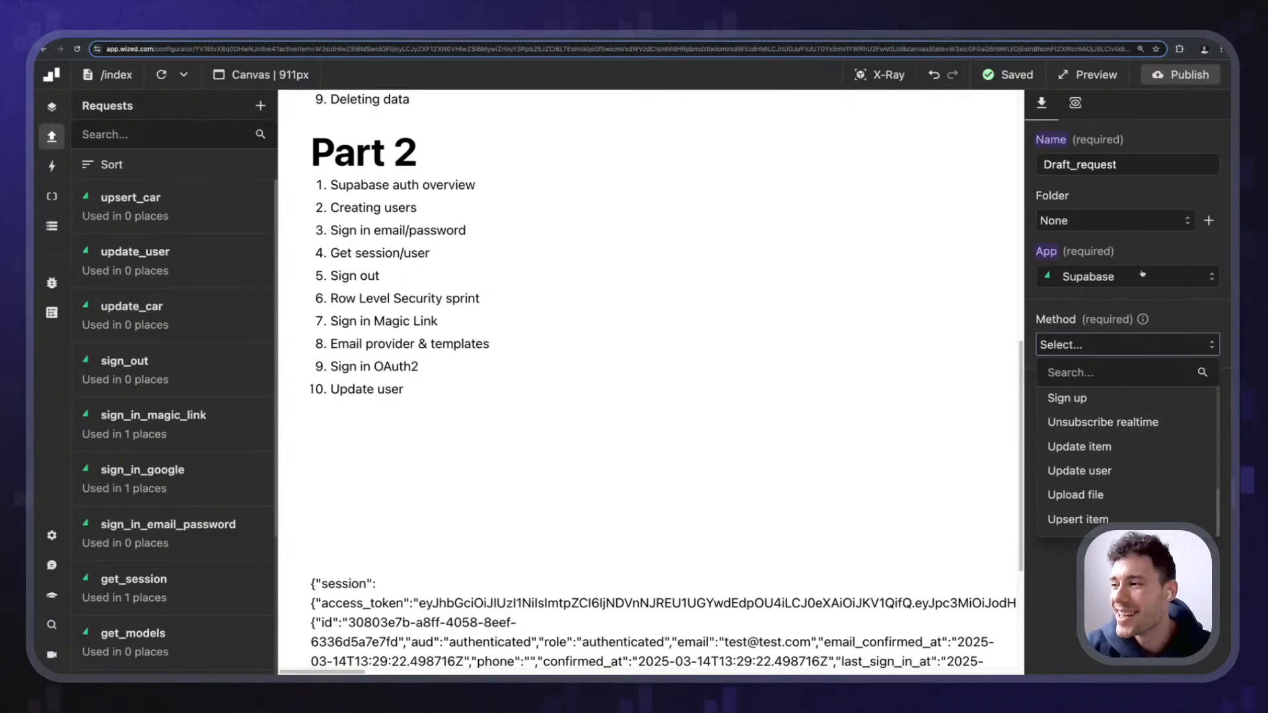
- Delete the draft request so only update_user remains
left_click(1175, 132)
left_click(1203, 390)
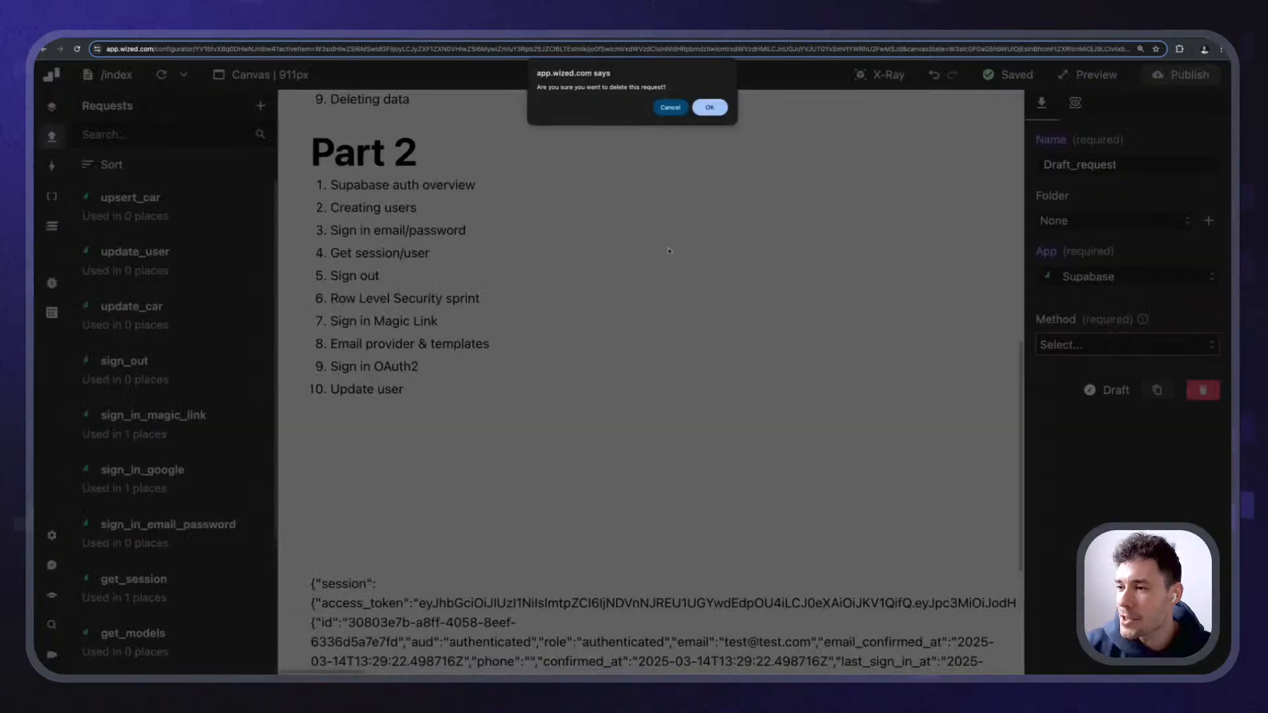
left_click(712, 107)
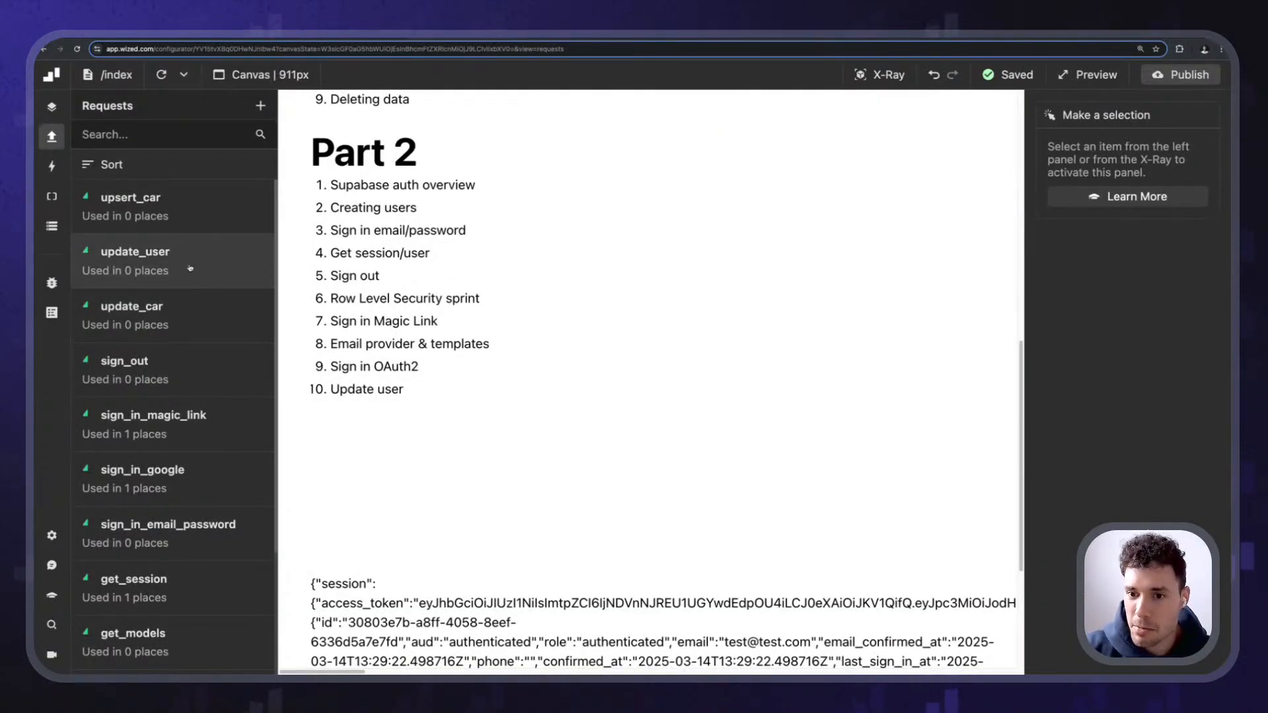
- Bring up the update_user request's settings, then move to the Supabase dashboard tab
scroll(191, 317, "down", 5)
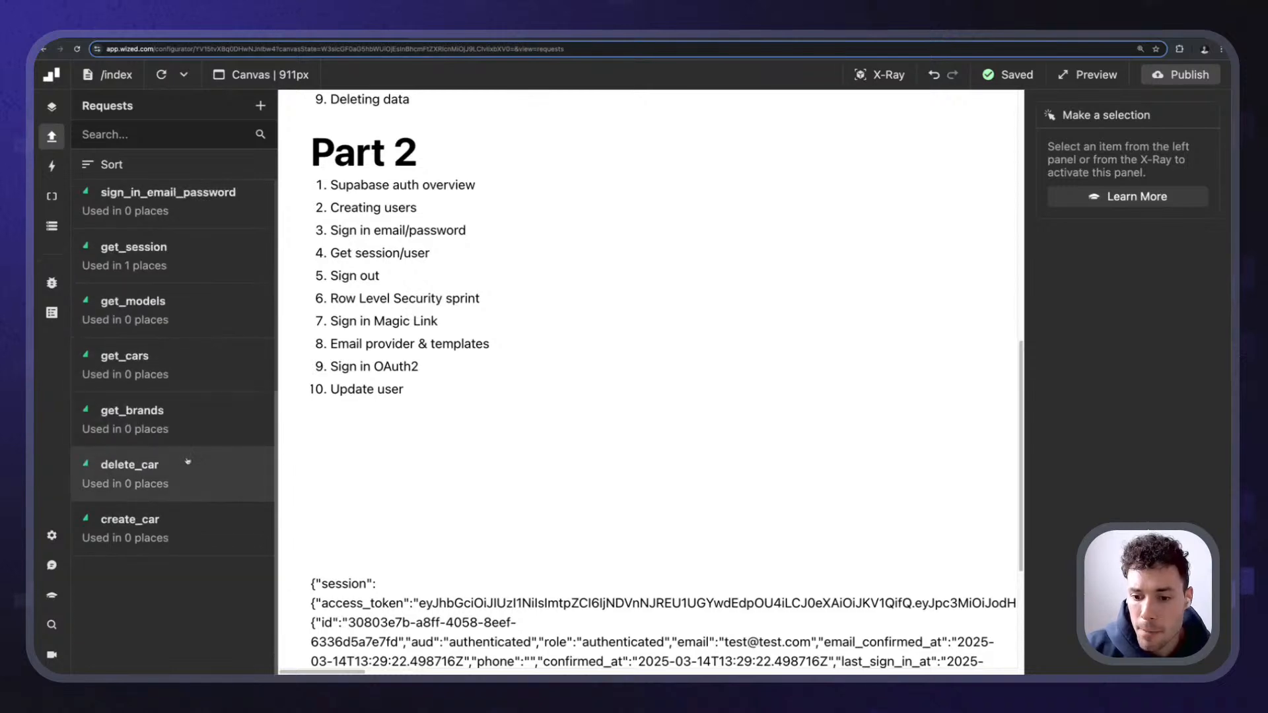
scroll(186, 457, "up", 5)
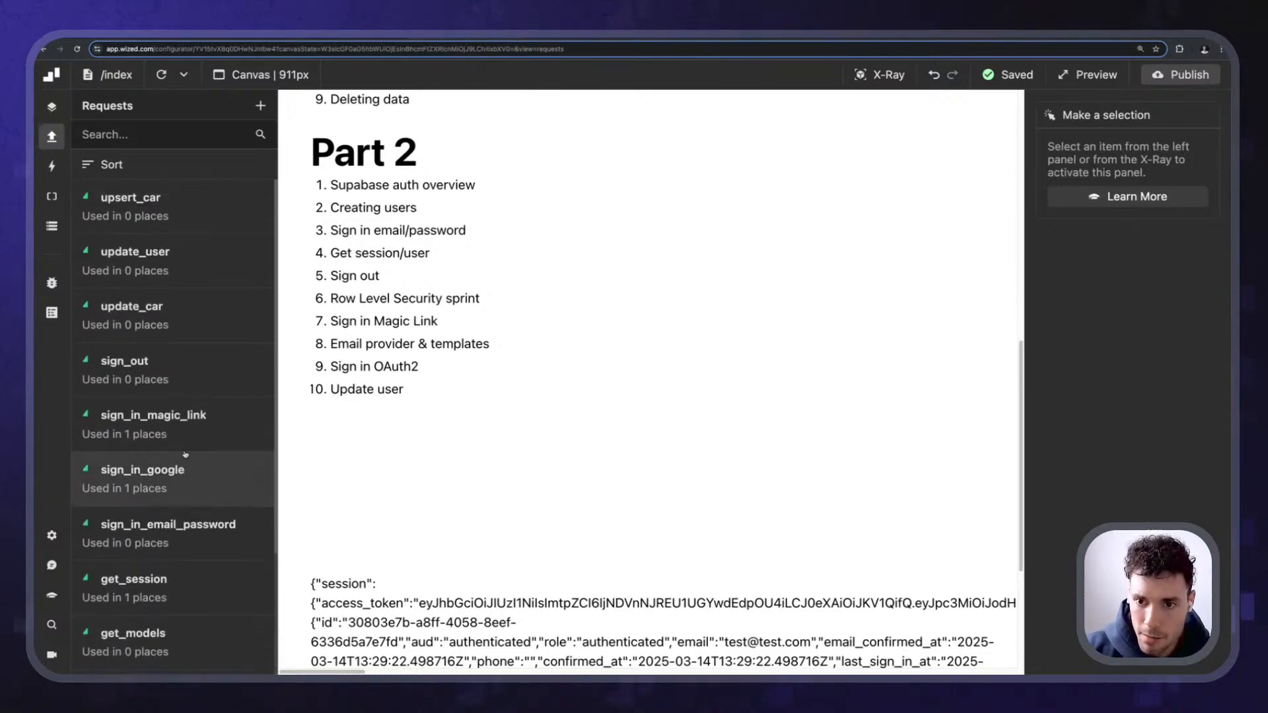
left_click(142, 257)
scroll(1205, 344, "down", 5)
scroll(1205, 343, "up", 3)
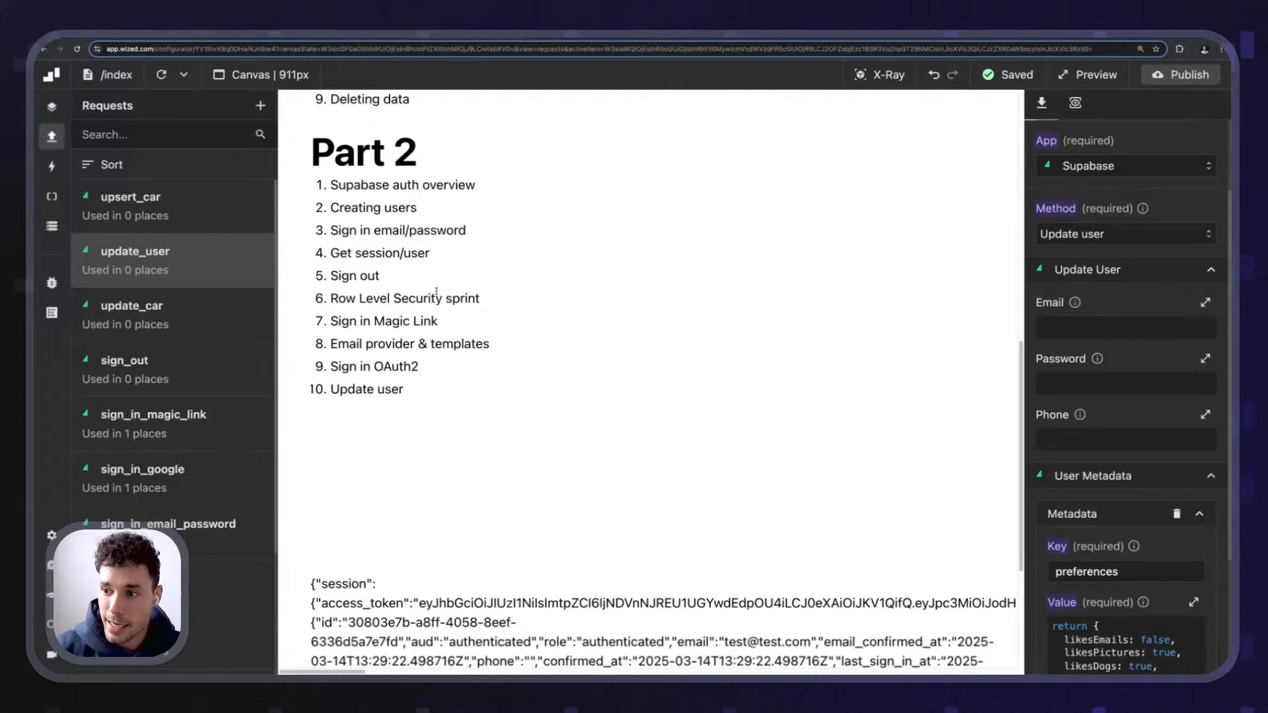
scroll(341, 298, "up", 10)
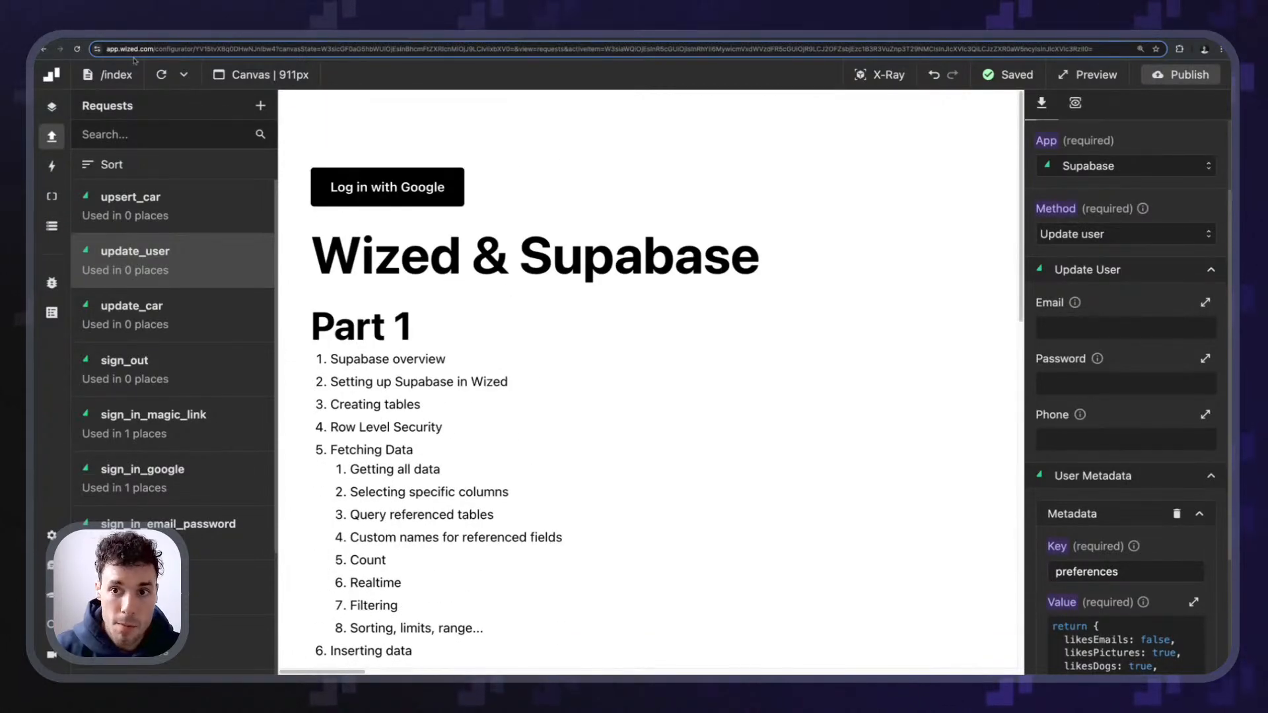
key("ctrl+Tab")
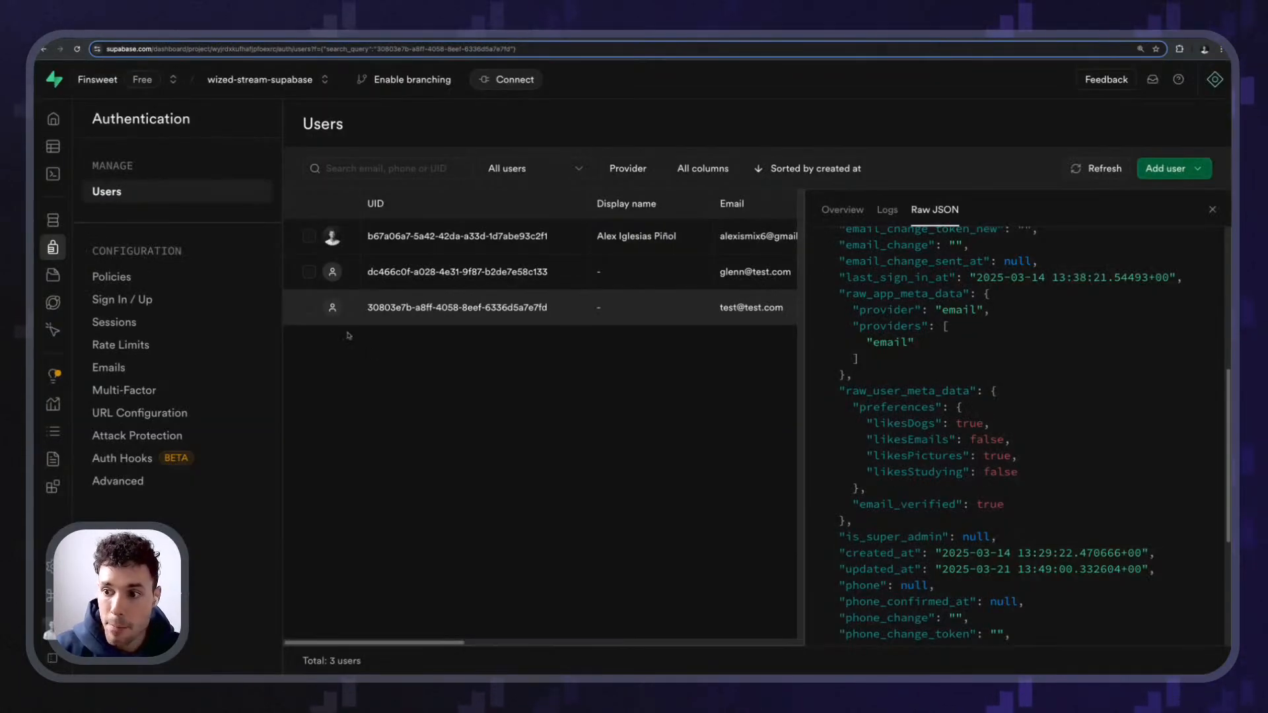
- Check the Site URL in Authentication URL Configuration, then visit the Sessions and Rate Limits settings
left_click(140, 413)
left_click_drag(364, 138, 634, 164)
left_click(663, 176)
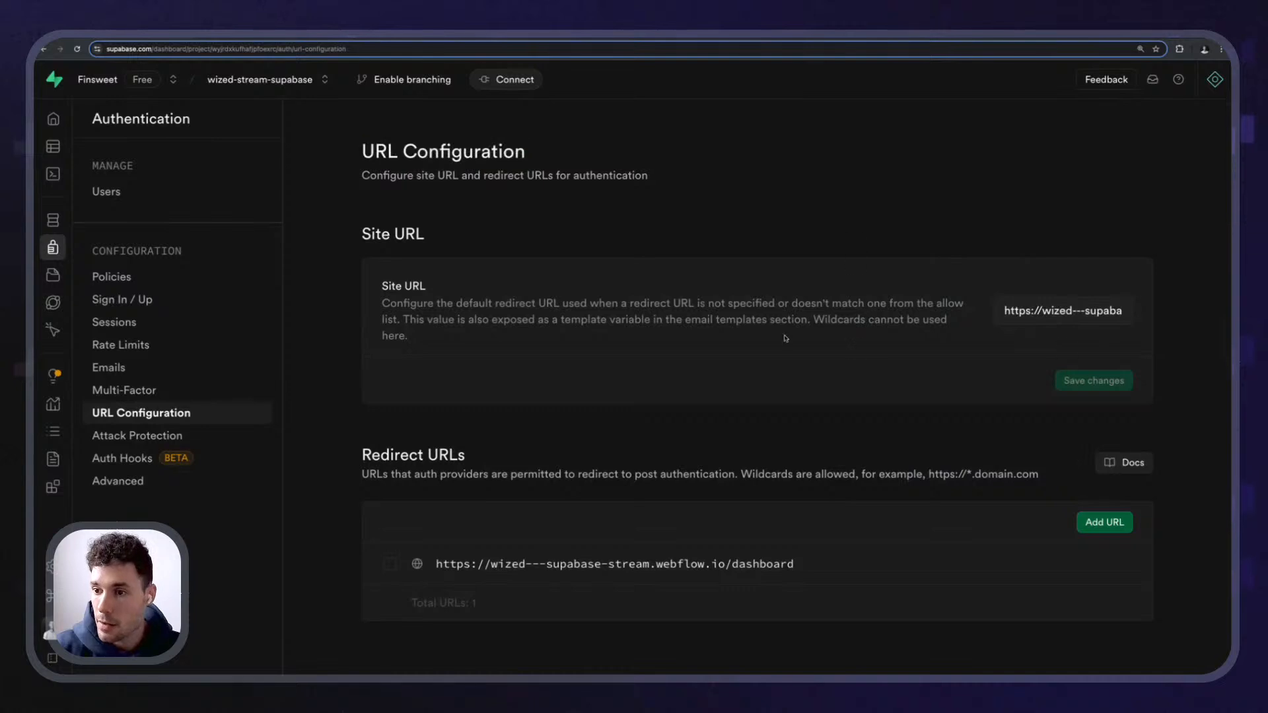
left_click_drag(1113, 312, 1207, 331)
left_click(1012, 311)
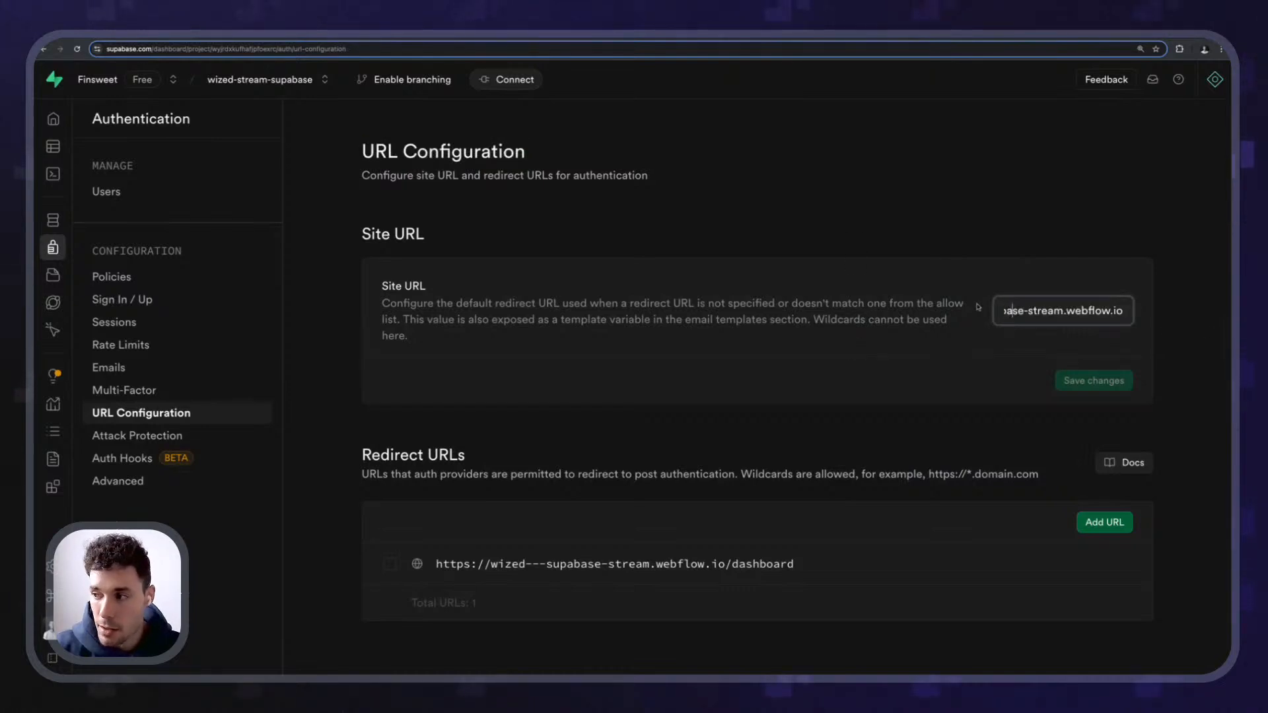
left_click(753, 287)
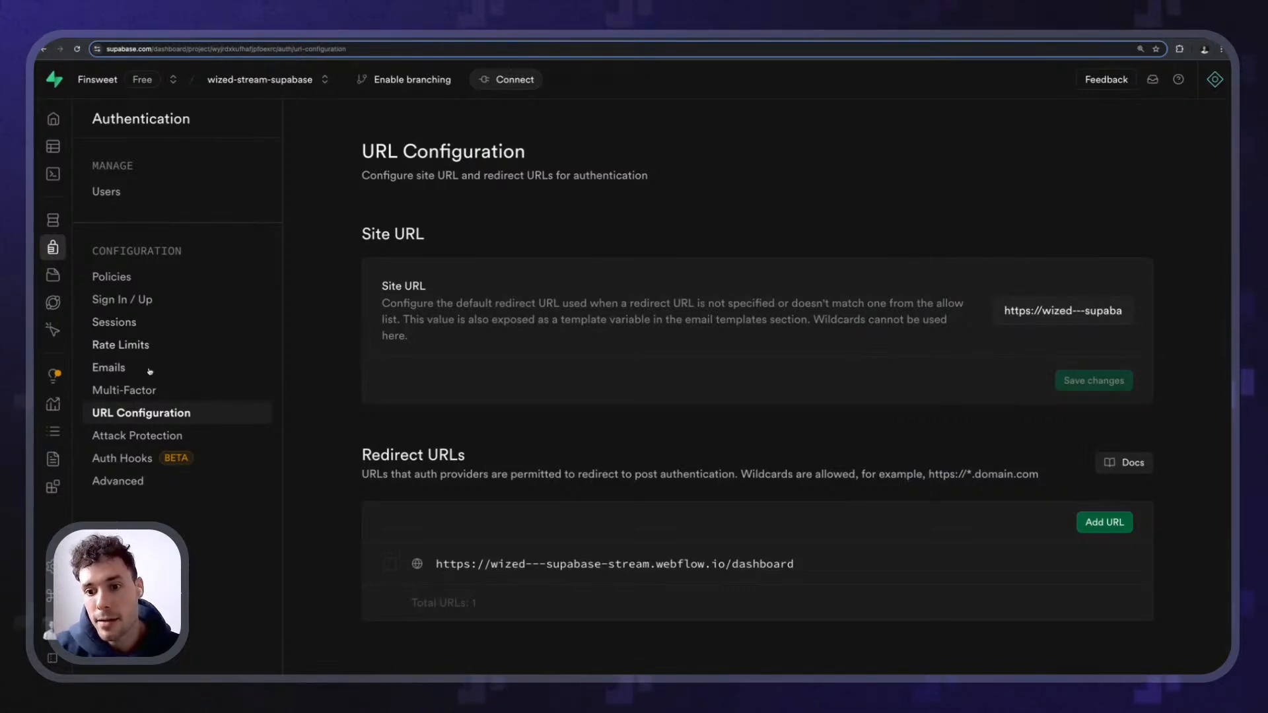
left_click(119, 322)
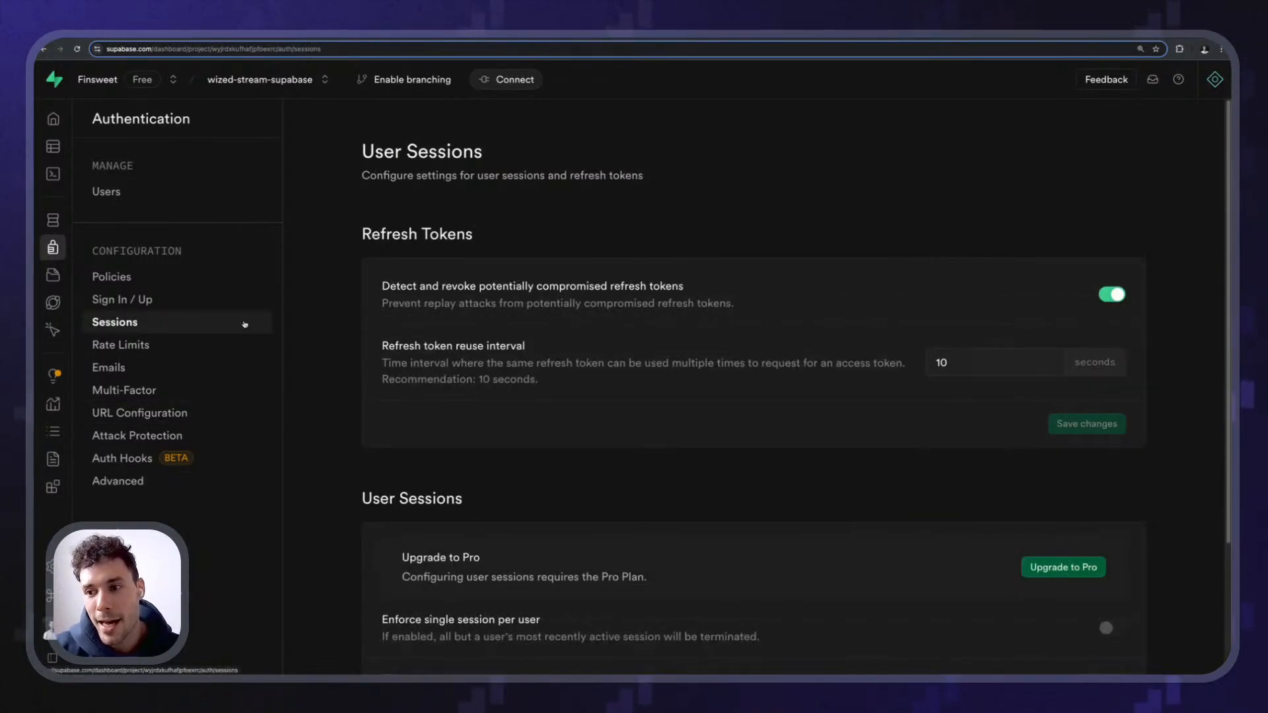
left_click(133, 347)
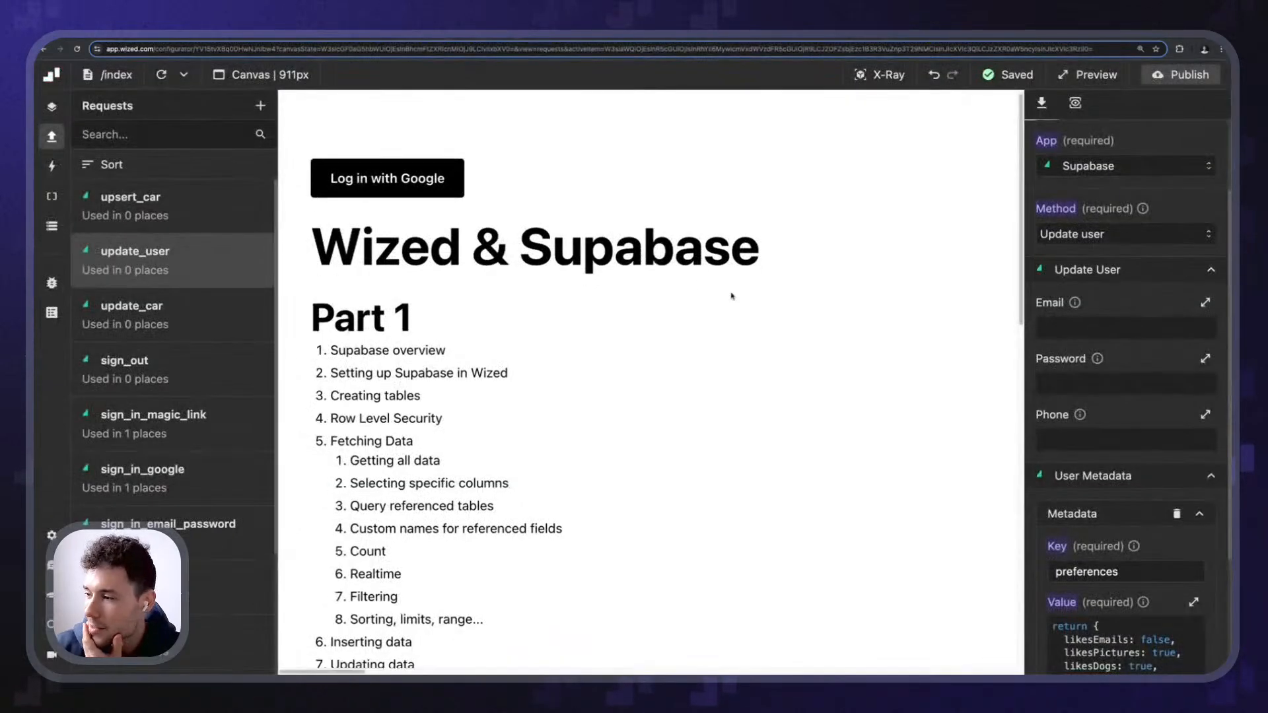
- Set update_user's Email field function to return a hard-coded new email address
scroll(733, 292, "down", 6)
left_click(1122, 328)
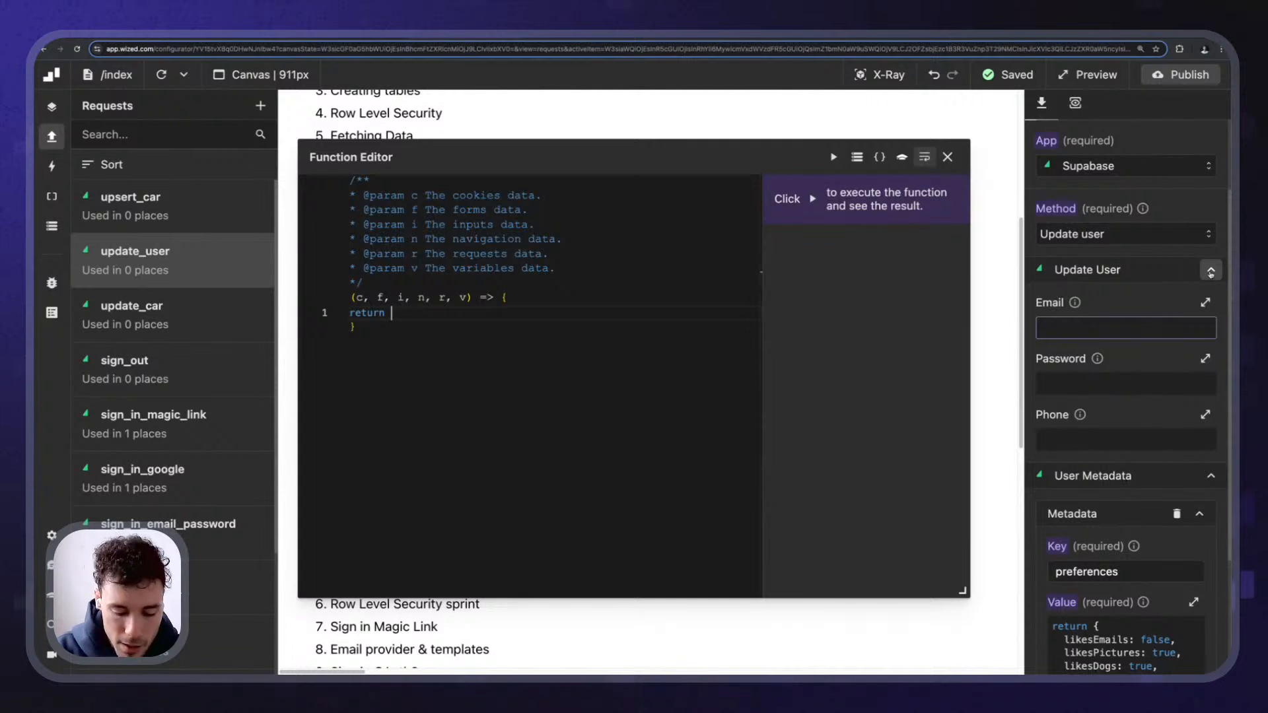
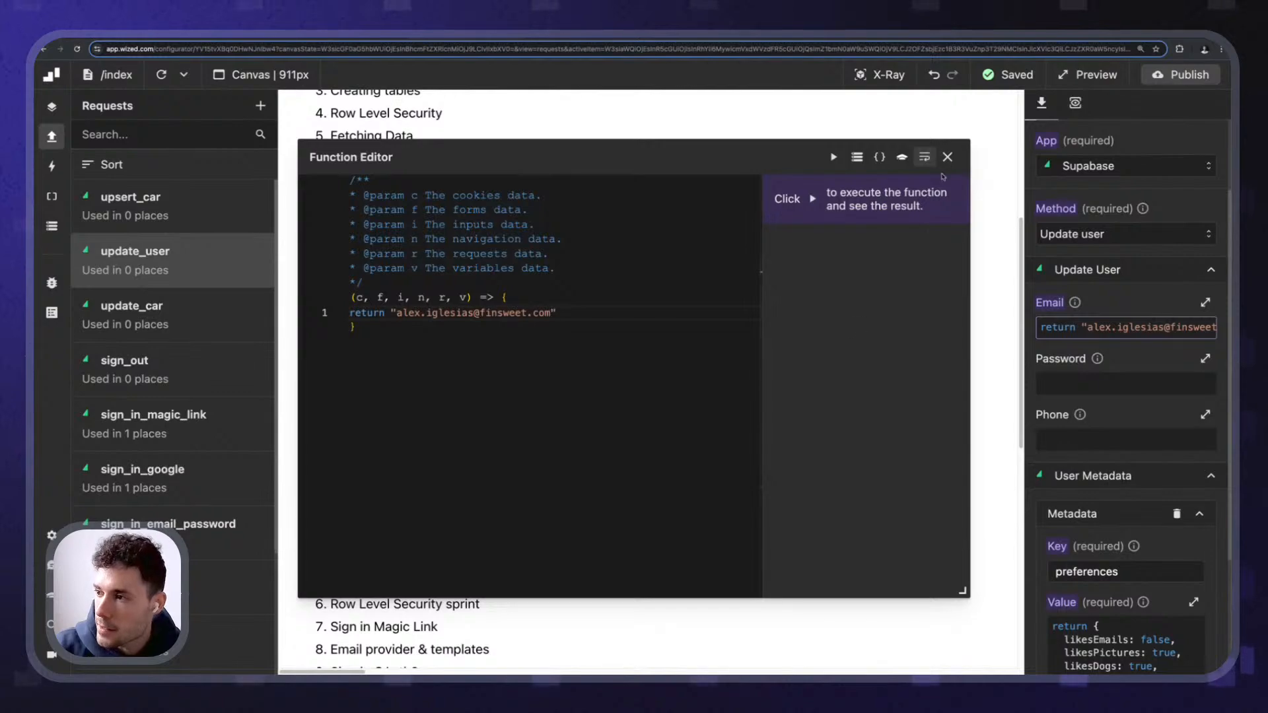
left_click(948, 158)
- Compare the session's current email with the new address the Email field returns
scroll(716, 436, "down", 8)
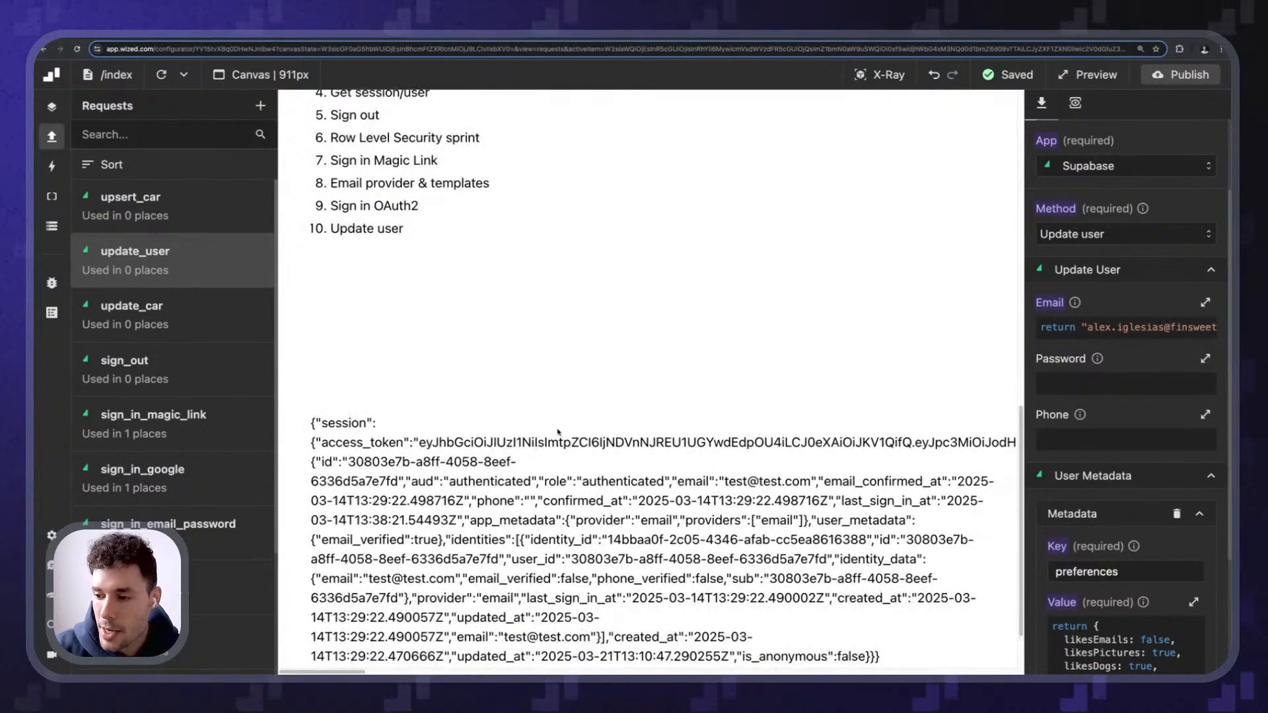
left_click_drag(724, 429, 828, 429)
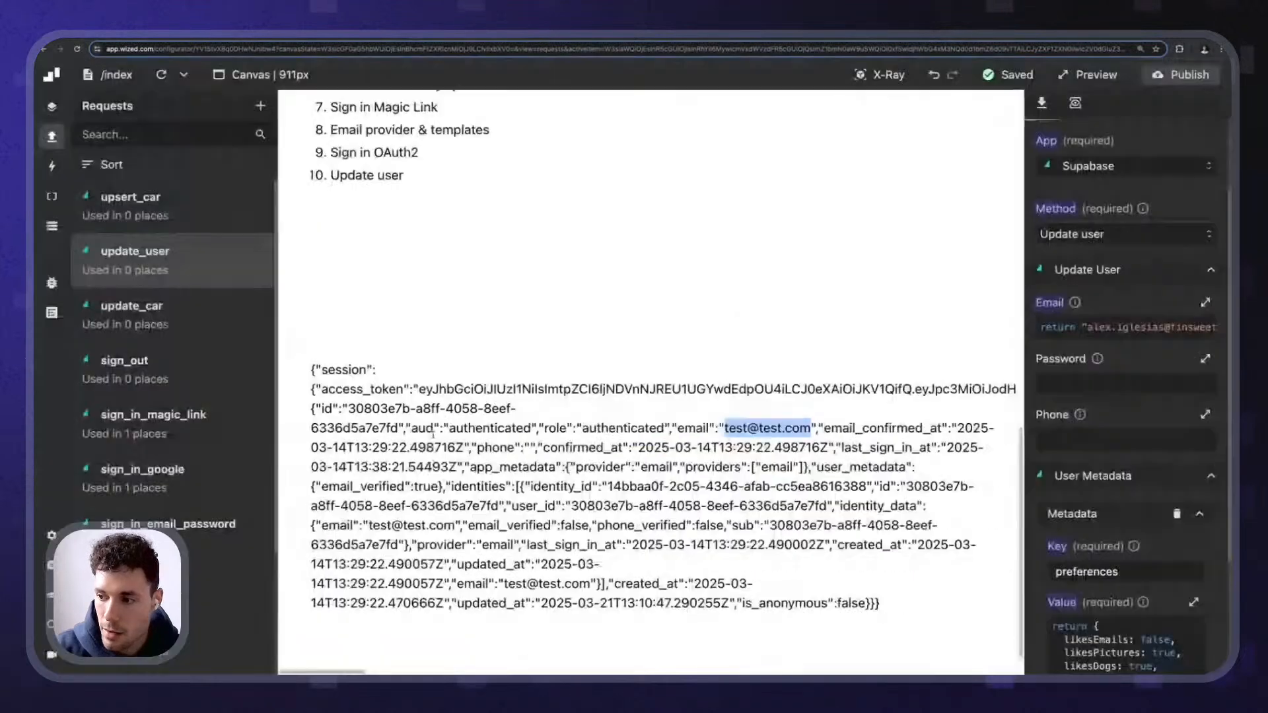
left_click(1205, 302)
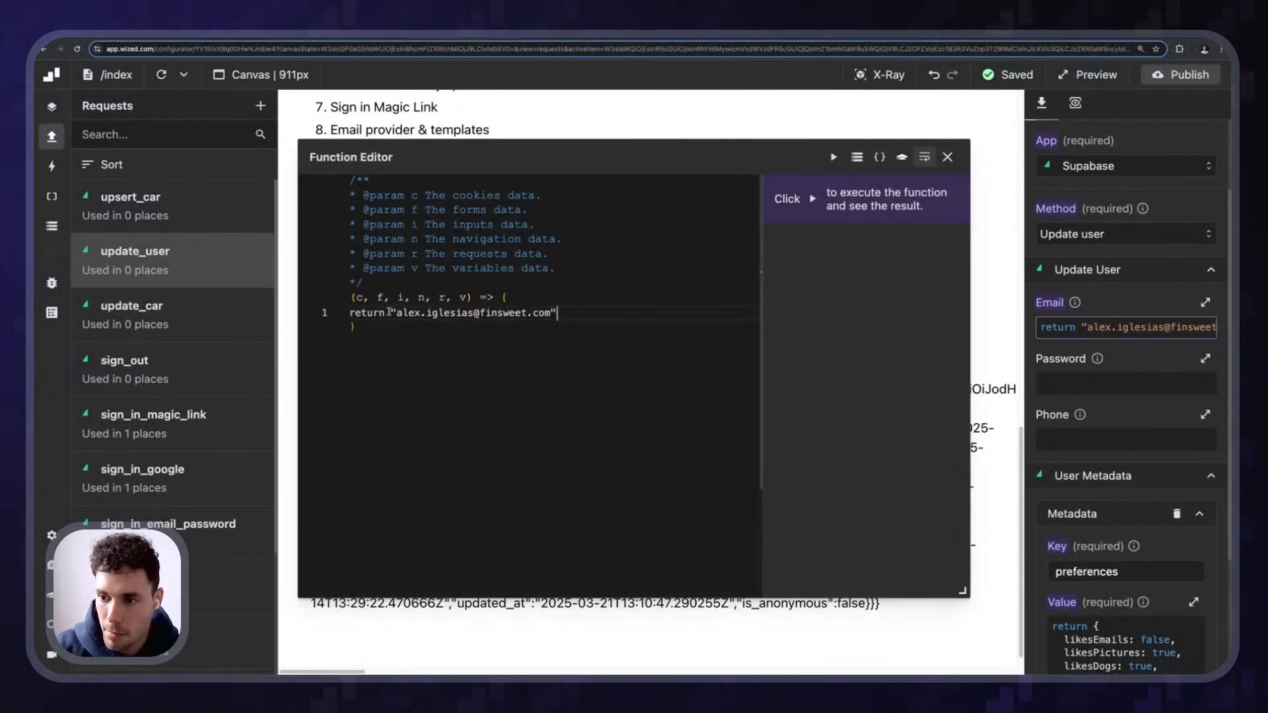
left_click_drag(391, 313, 592, 322)
left_click(592, 322)
- Run update_user in the expanded response viewer and read its 400 invalid-email error
left_click(947, 158)
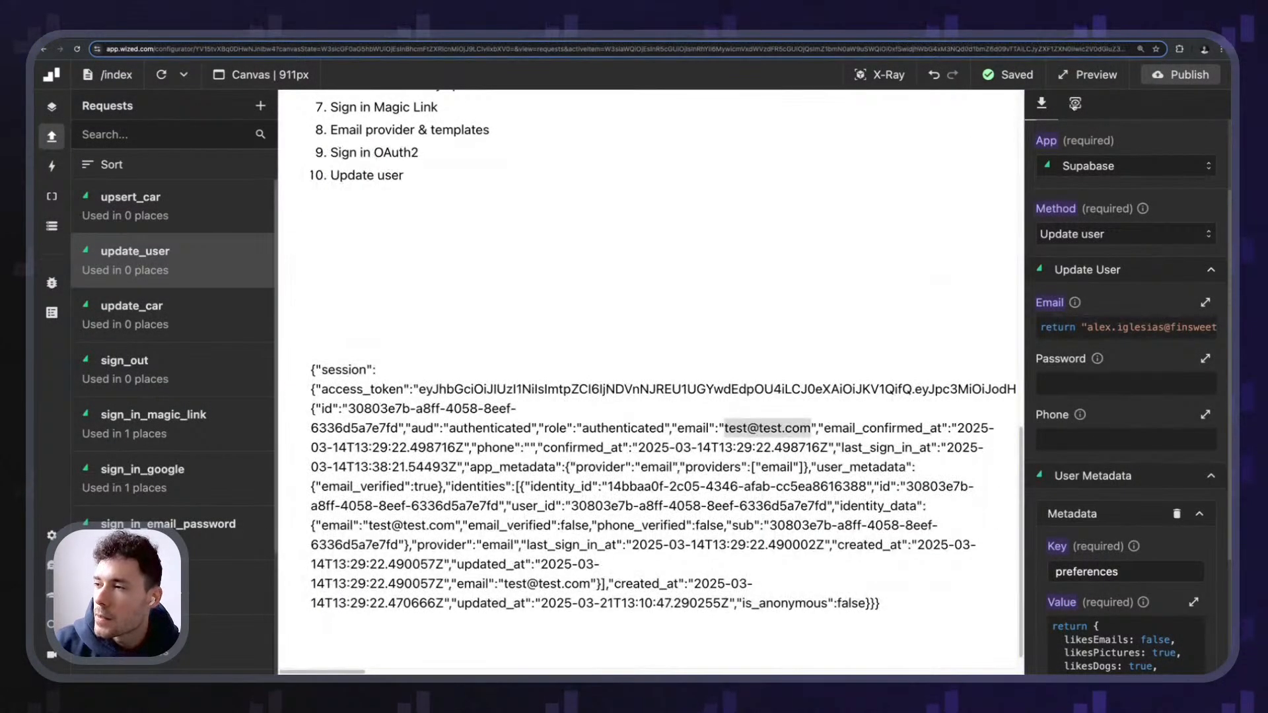
left_click(1075, 103)
left_click(1214, 135)
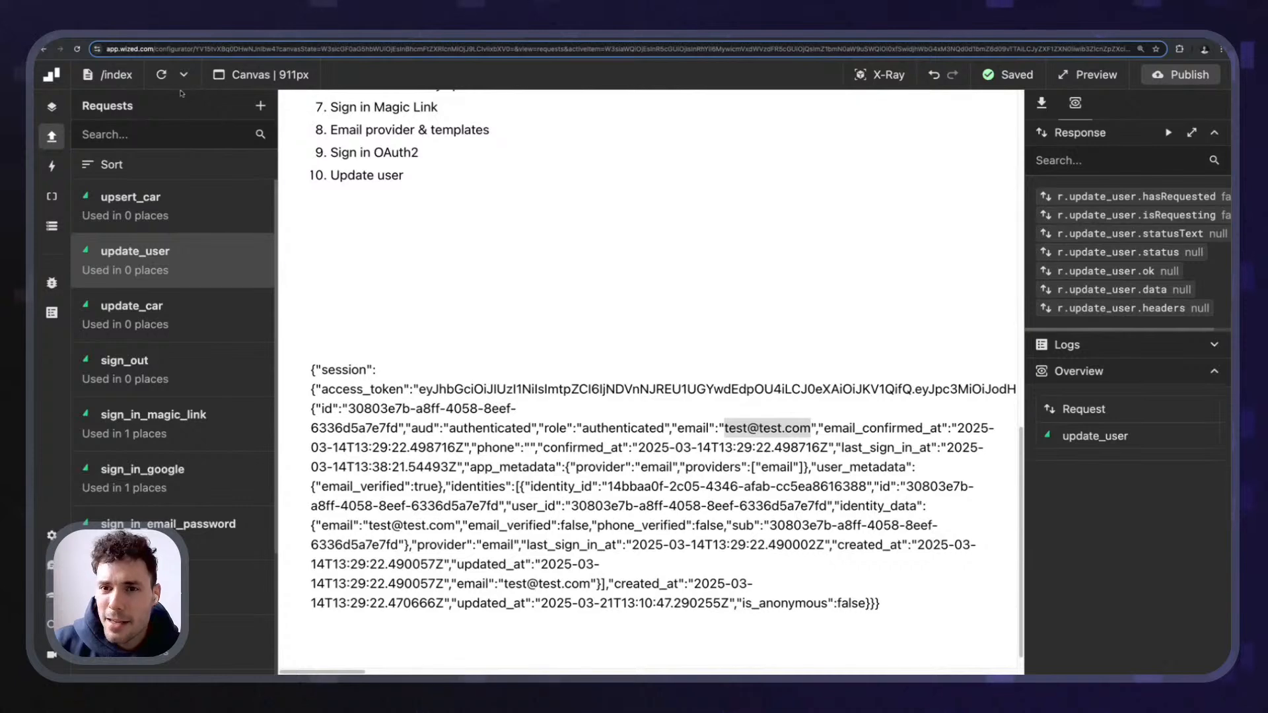
left_click(1191, 133)
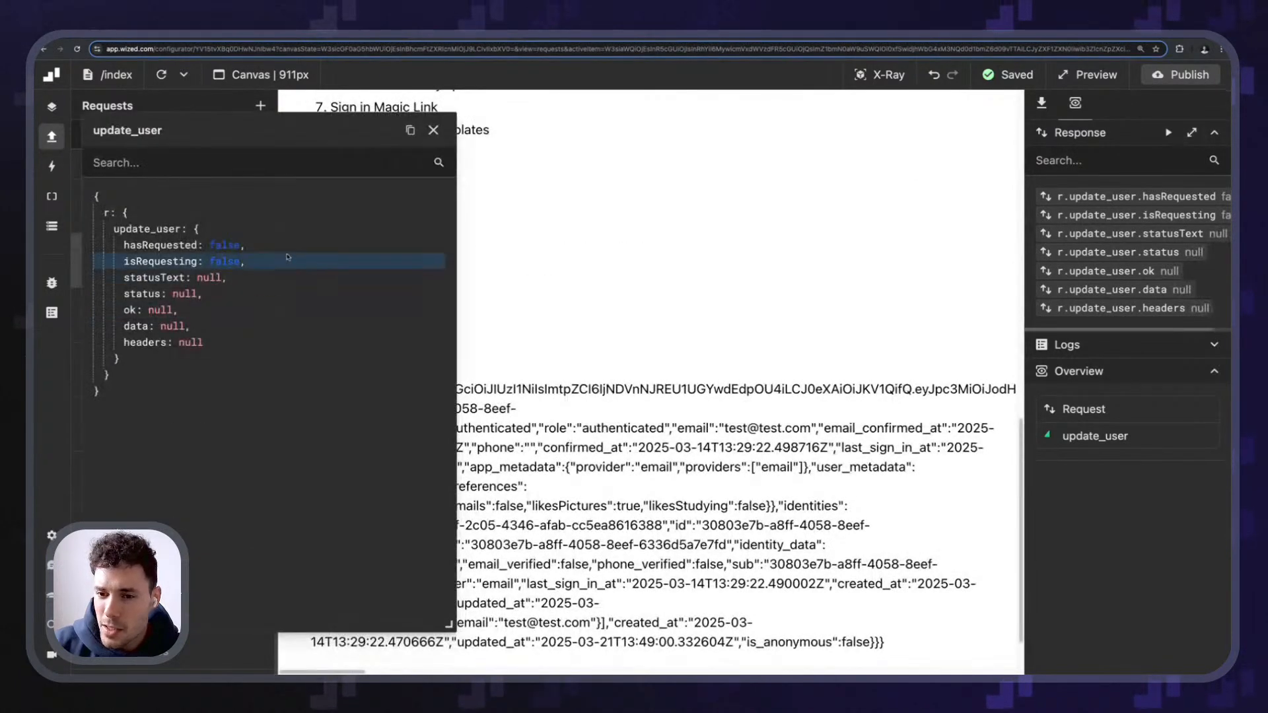
left_click(1168, 133)
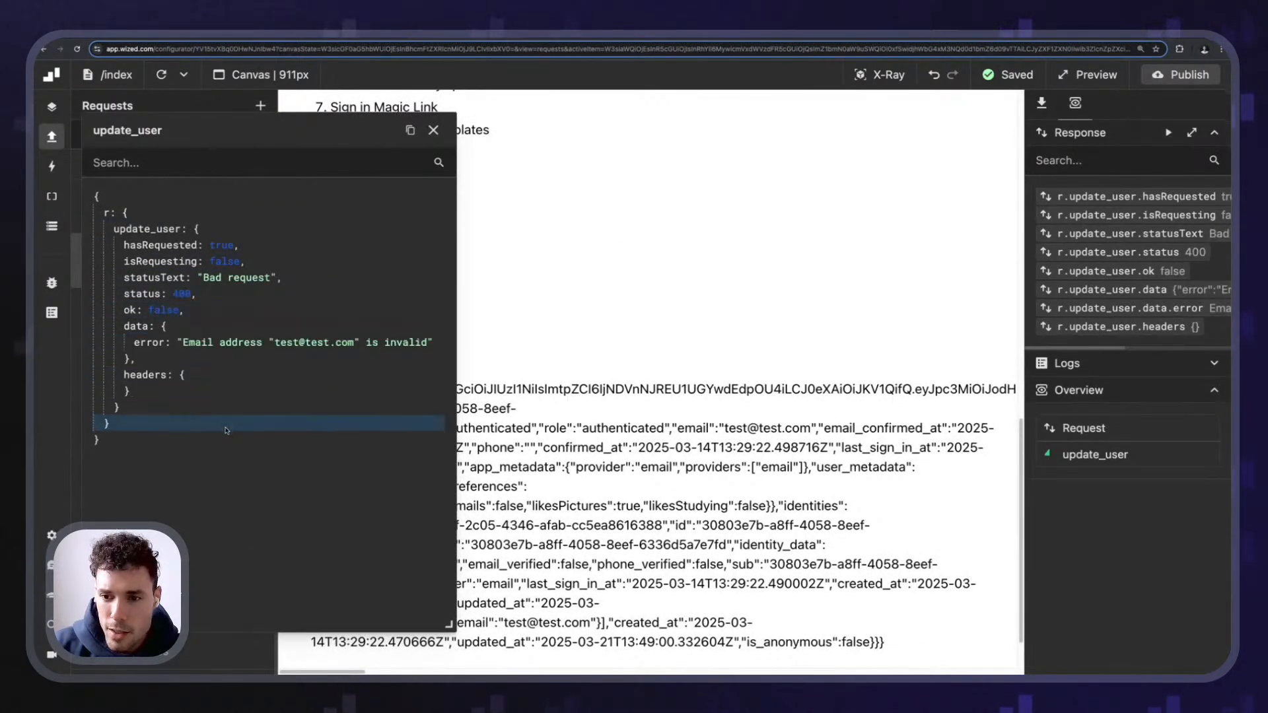
left_click_drag(184, 343, 327, 349)
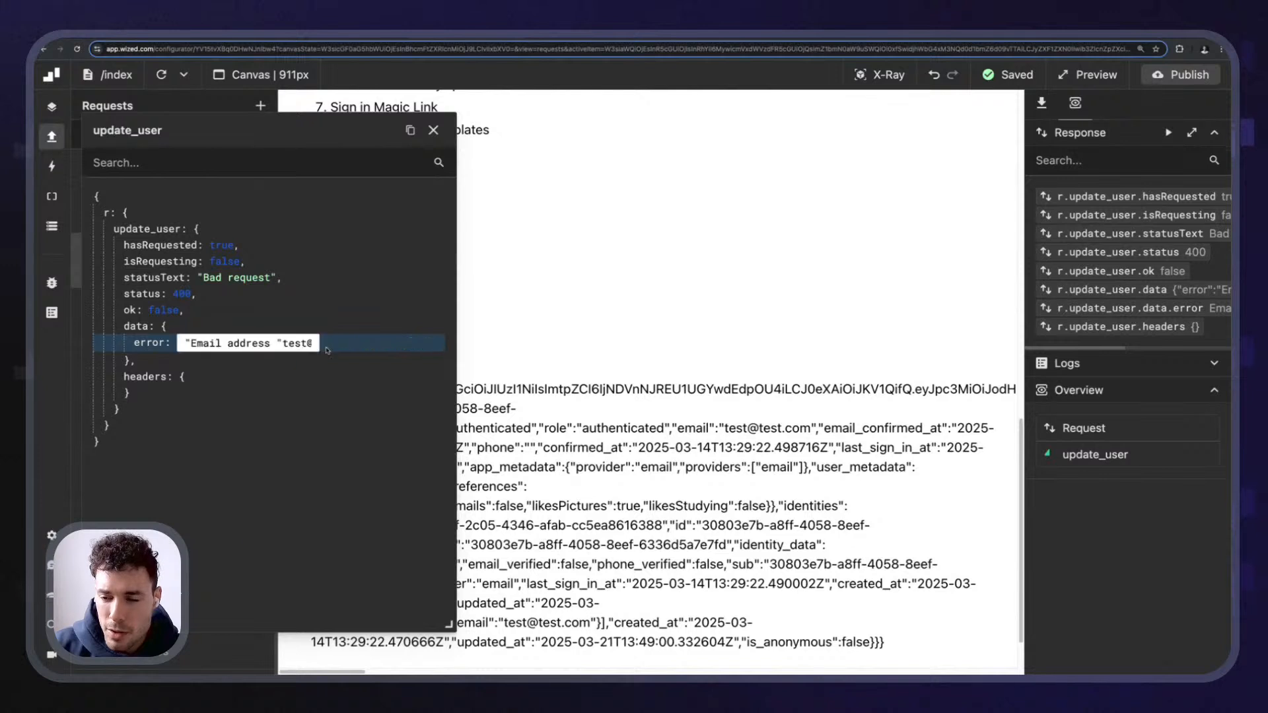
left_click(224, 359)
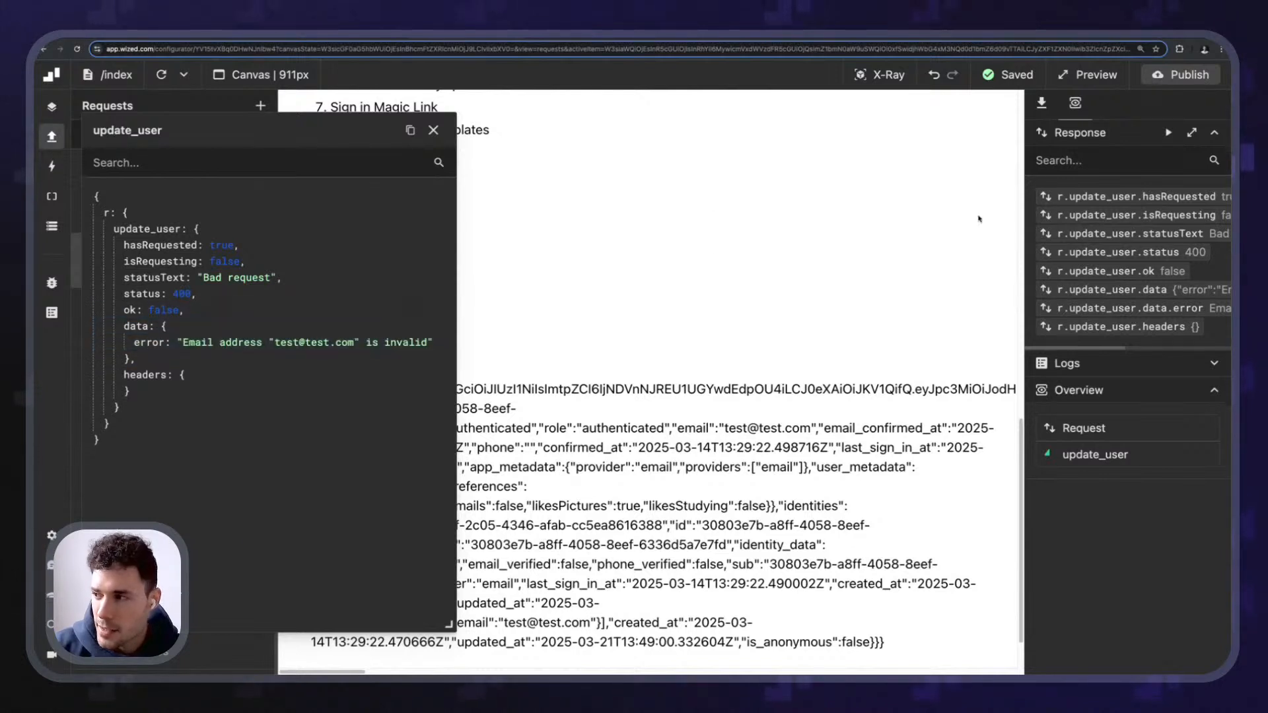
left_click(1040, 106)
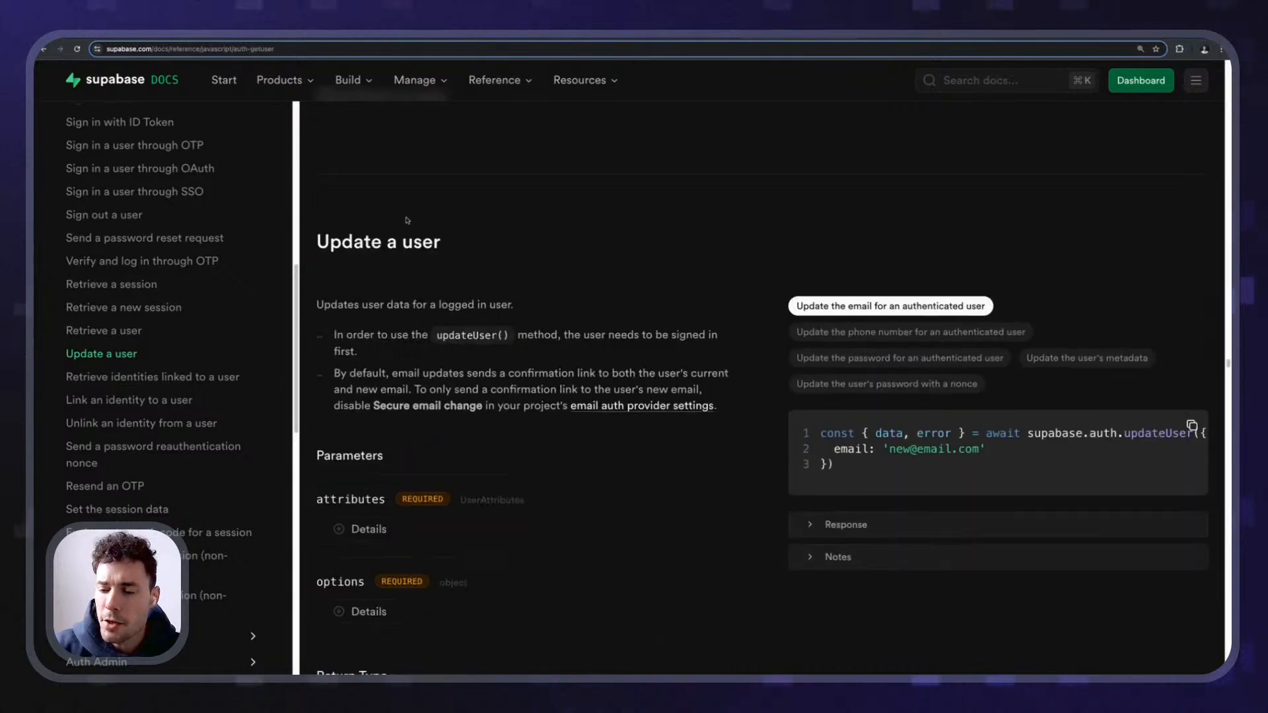
- Read the docs note: email updates send links to both addresses unless Secure email change is disabled
left_click_drag(333, 373, 617, 378)
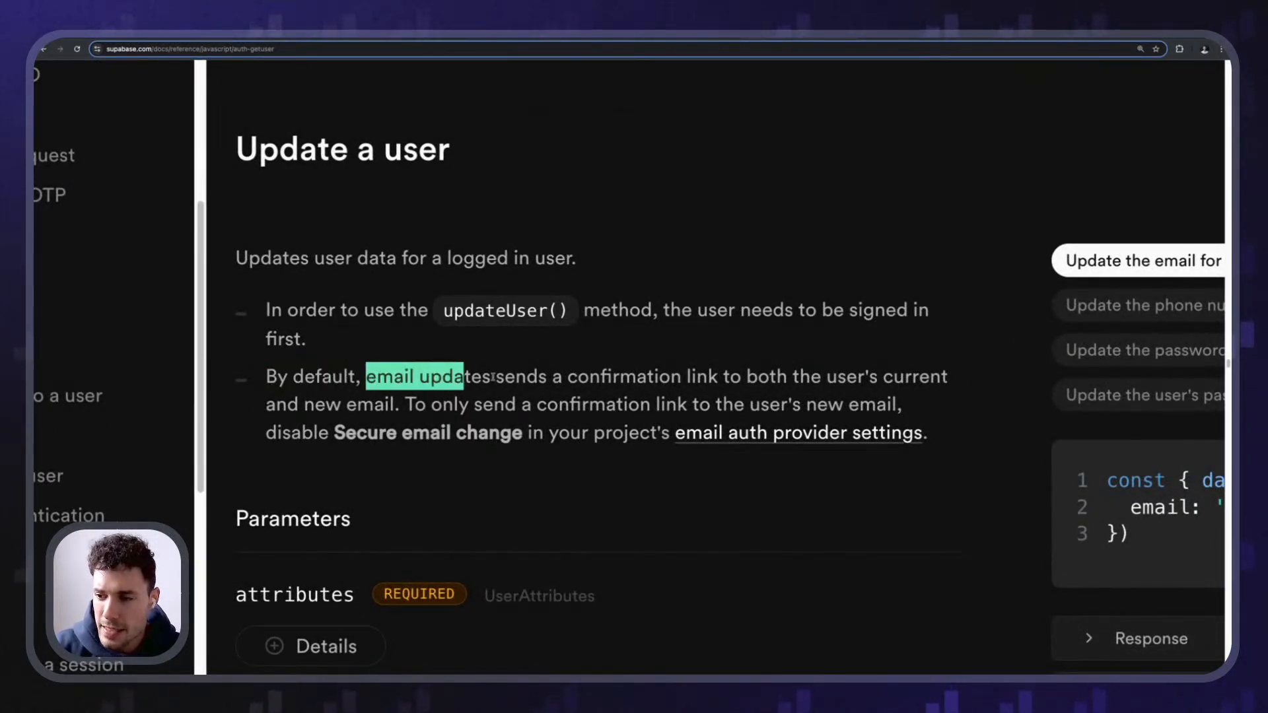
left_click(676, 378)
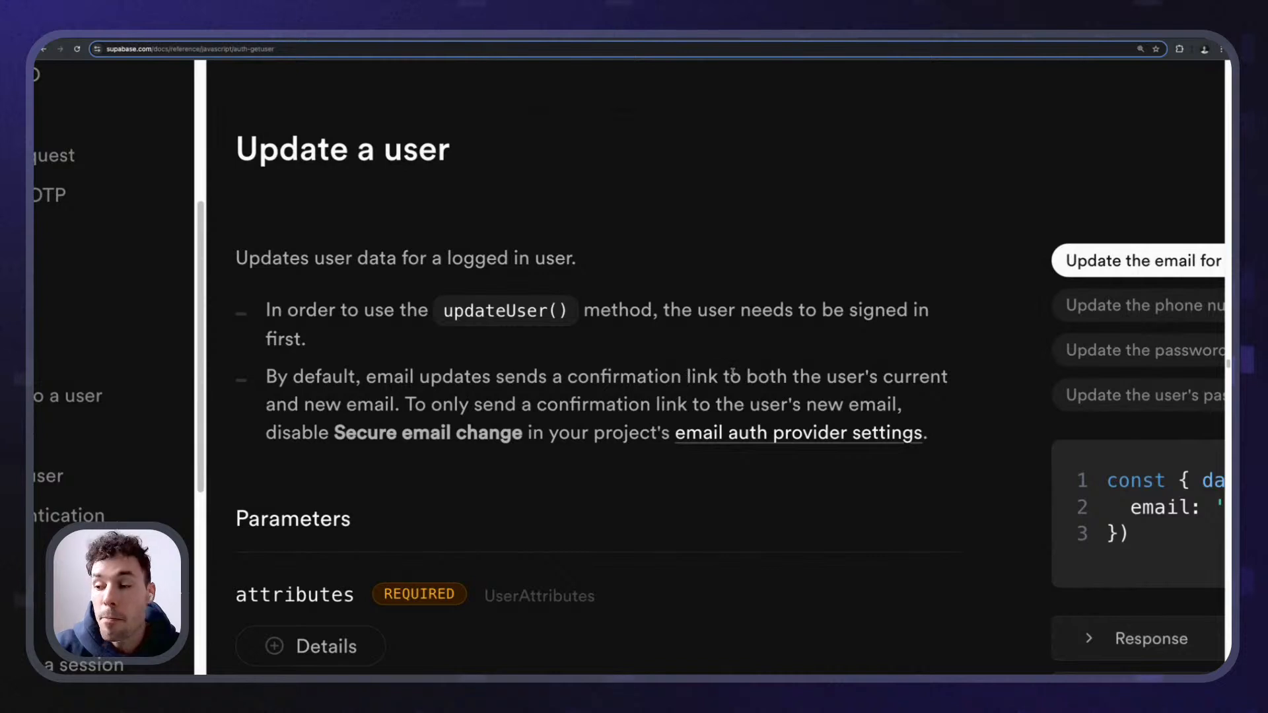
left_click_drag(821, 377, 949, 377)
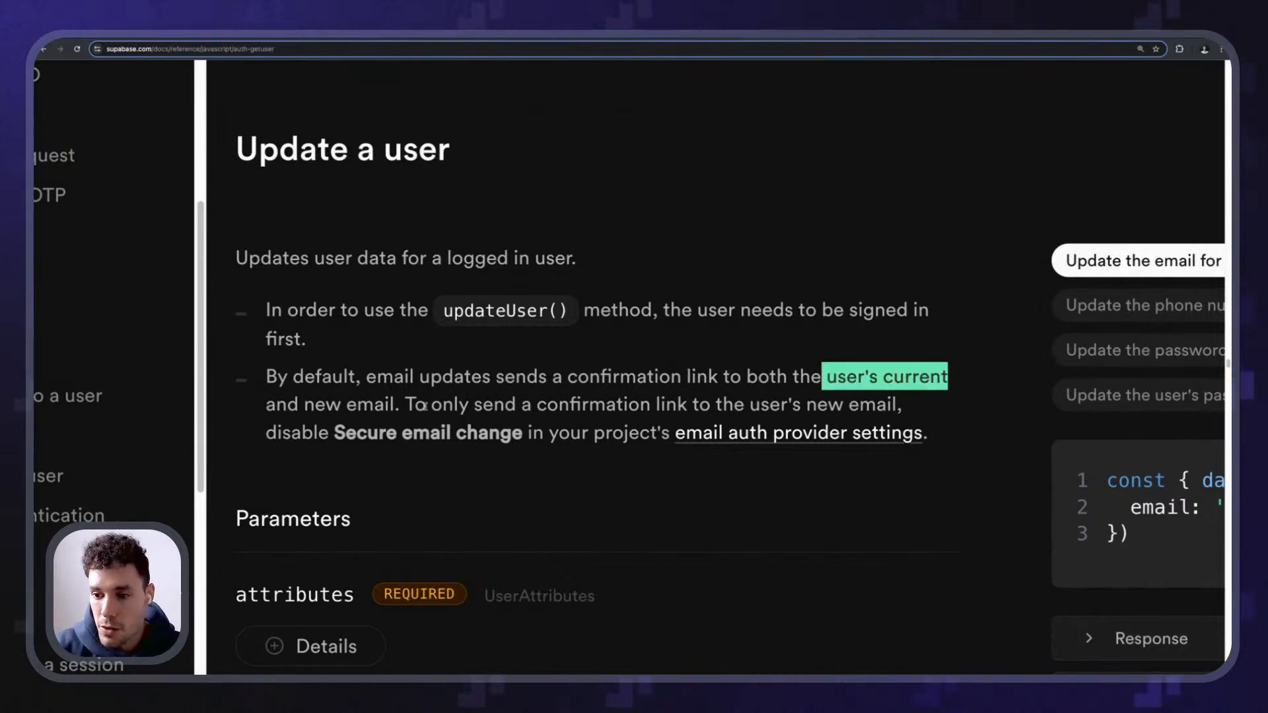
left_click_drag(339, 405, 897, 404)
left_click_drag(334, 432, 523, 433)
key("super+minus")
key("super+minus")
key("super+minus")
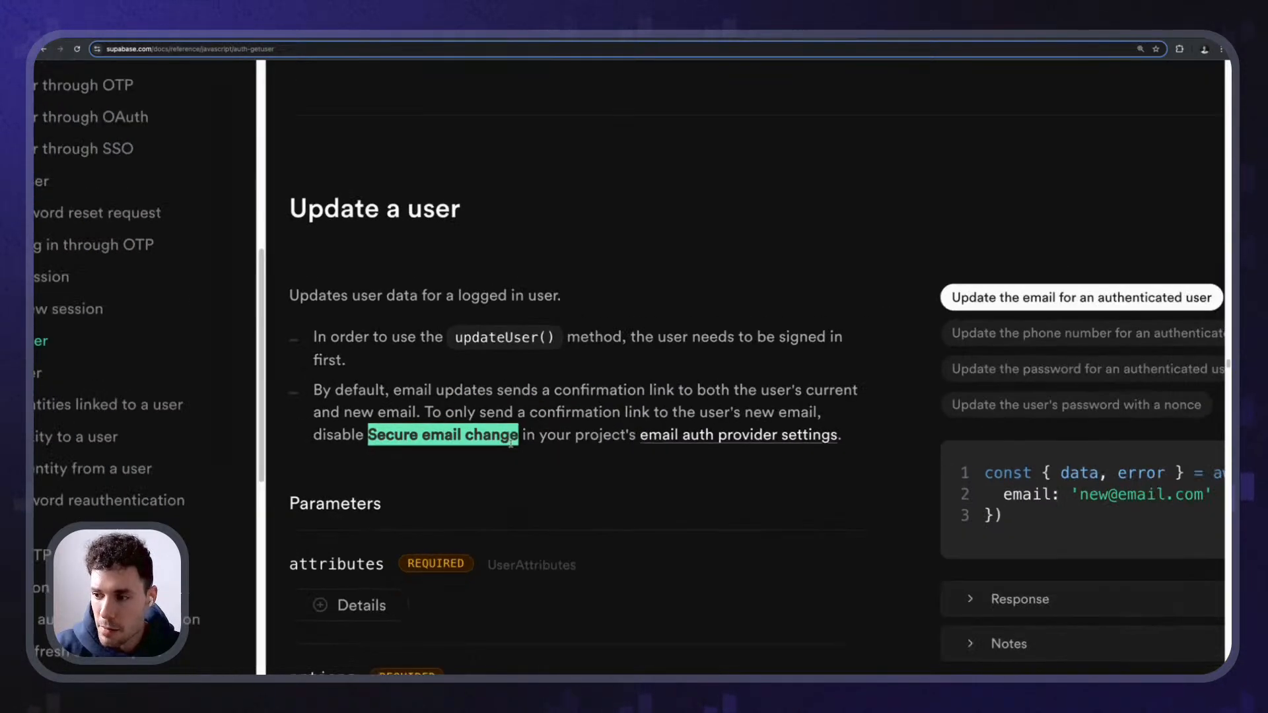
- Go to the Email auth provider settings of the wized-stream-supabase project
left_click(658, 403)
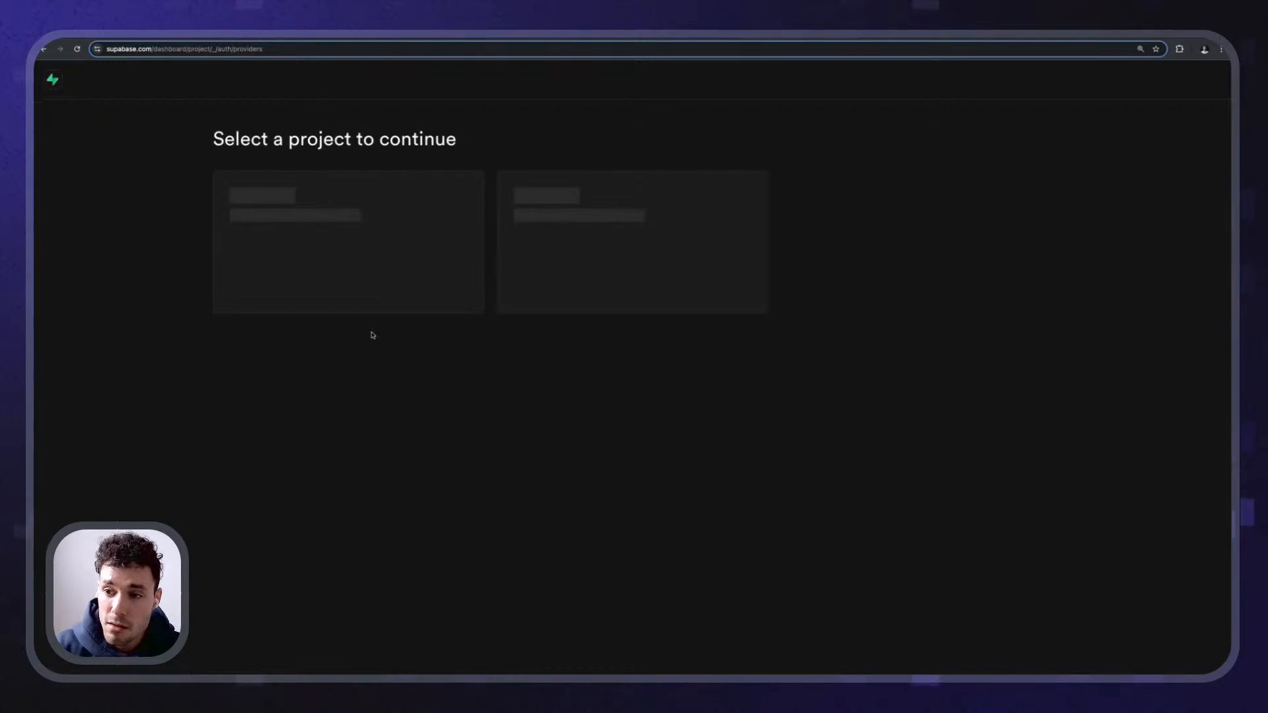
left_click(621, 310)
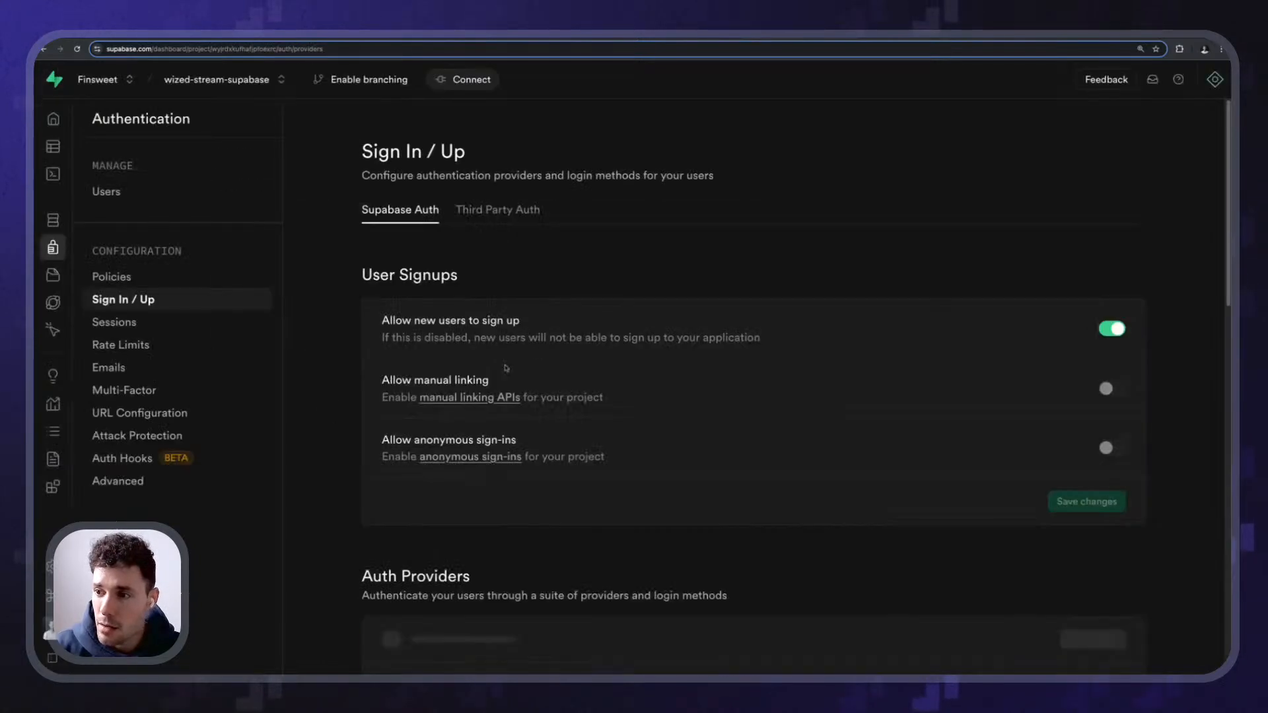
scroll(398, 249, "down", 4)
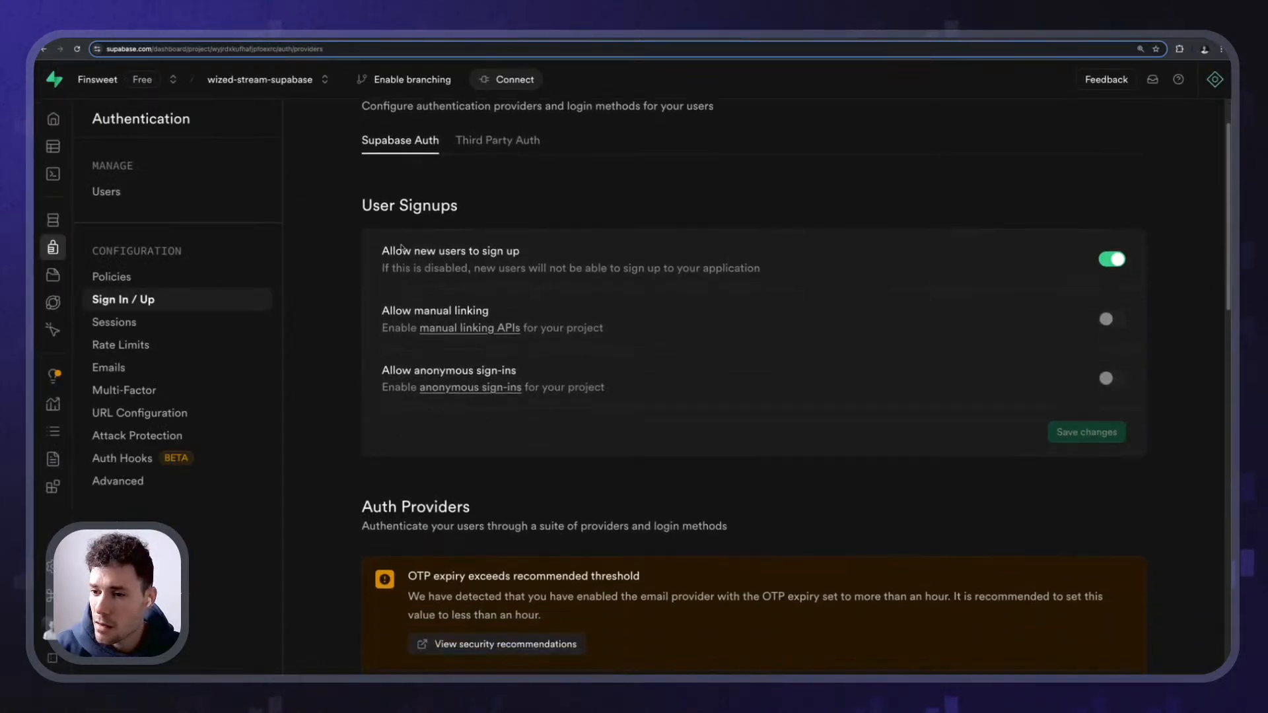
scroll(398, 308, "down", 2)
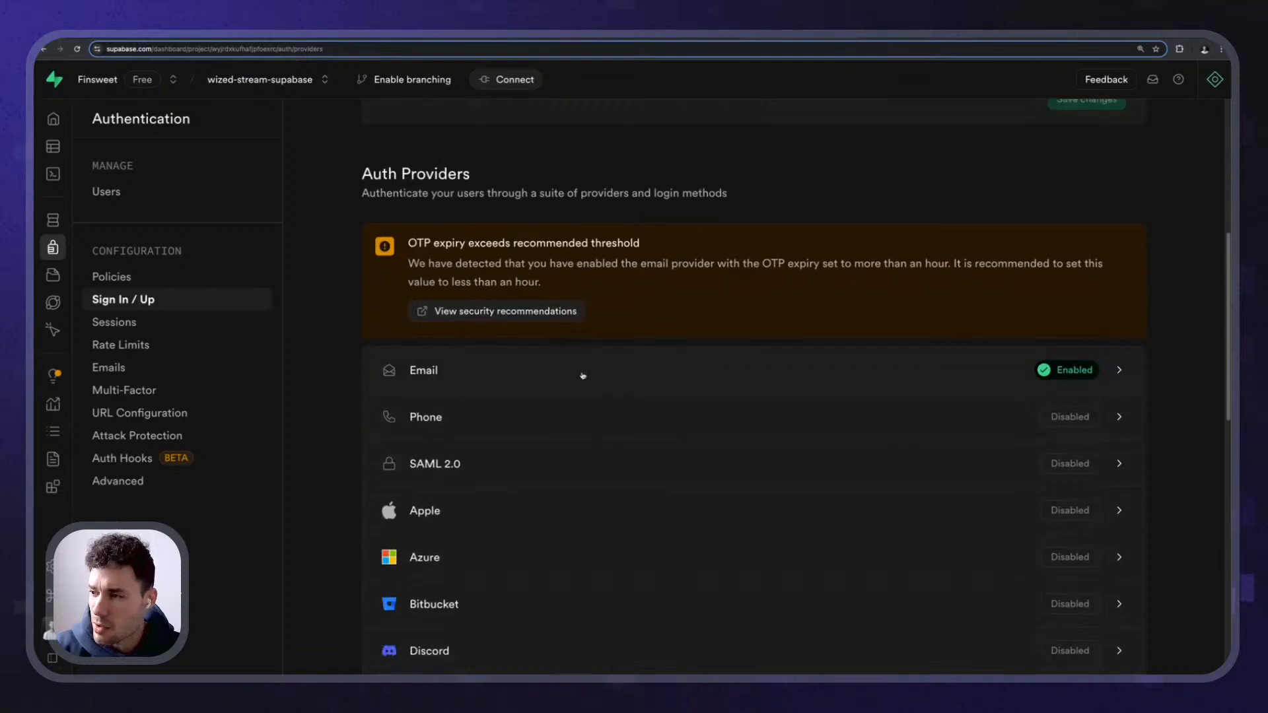
left_click(584, 373)
scroll(1053, 473, "down", 1)
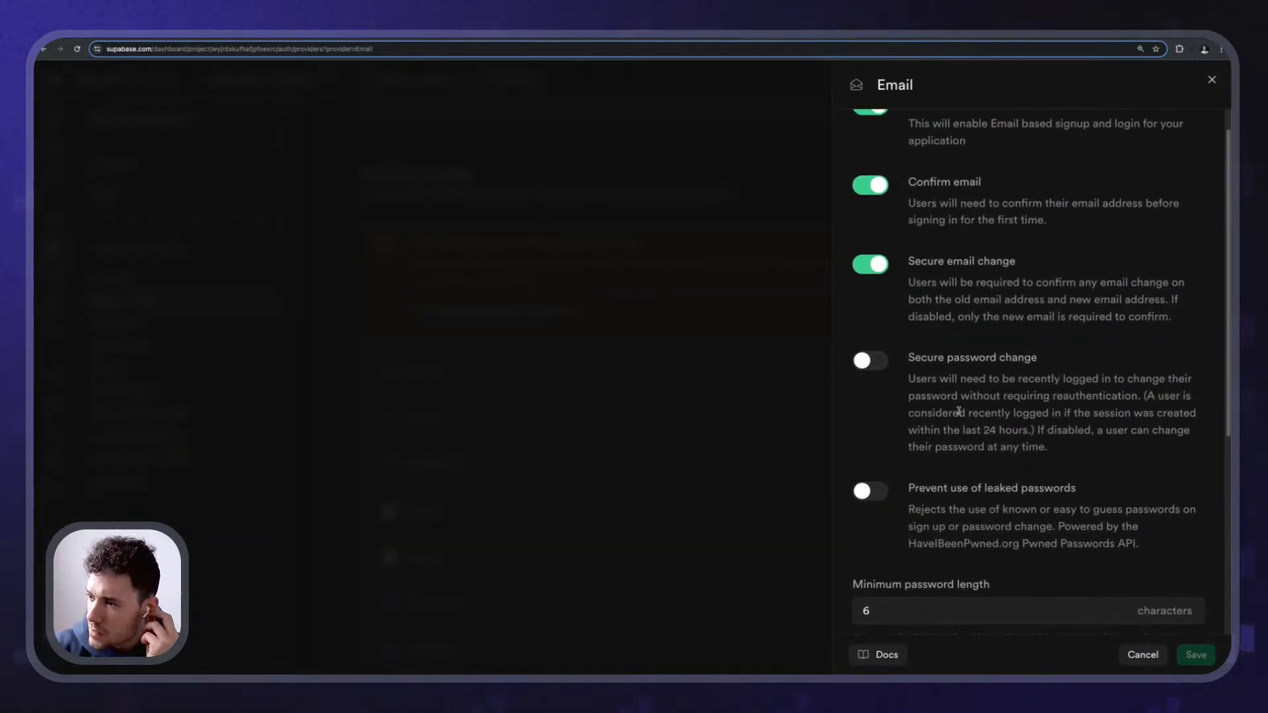
scroll(950, 306, "up", 1)
- Turn off Secure email change so only the new email must confirm, and save
left_click_drag(908, 315, 1087, 319)
left_click(1157, 324)
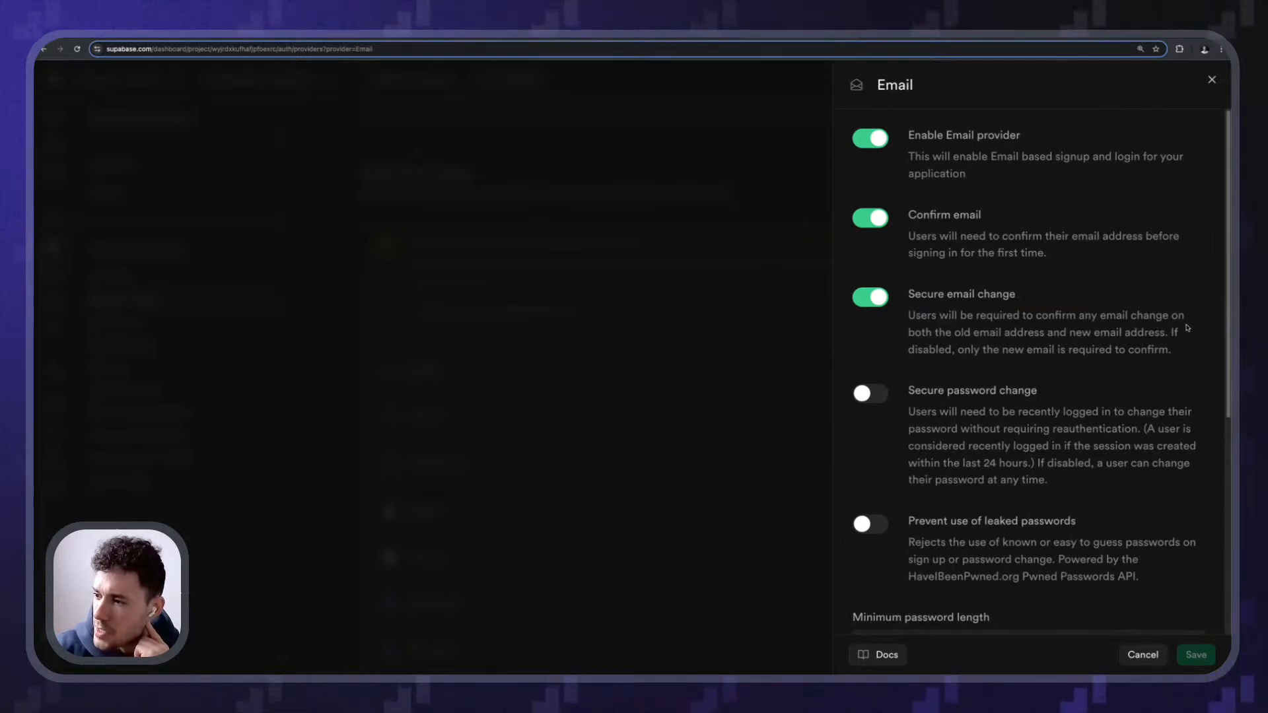
left_click_drag(970, 335, 1179, 332)
left_click(1071, 334)
left_click(1163, 330)
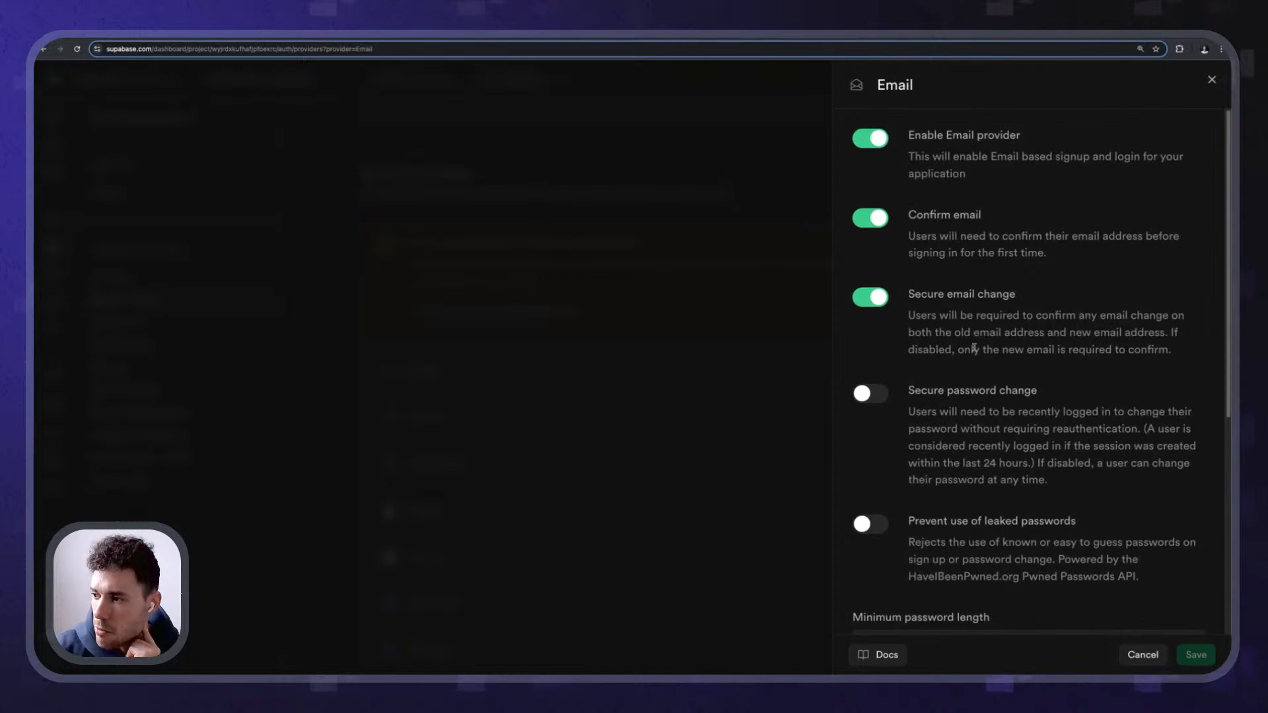
left_click_drag(971, 352, 1113, 353)
left_click(1138, 355)
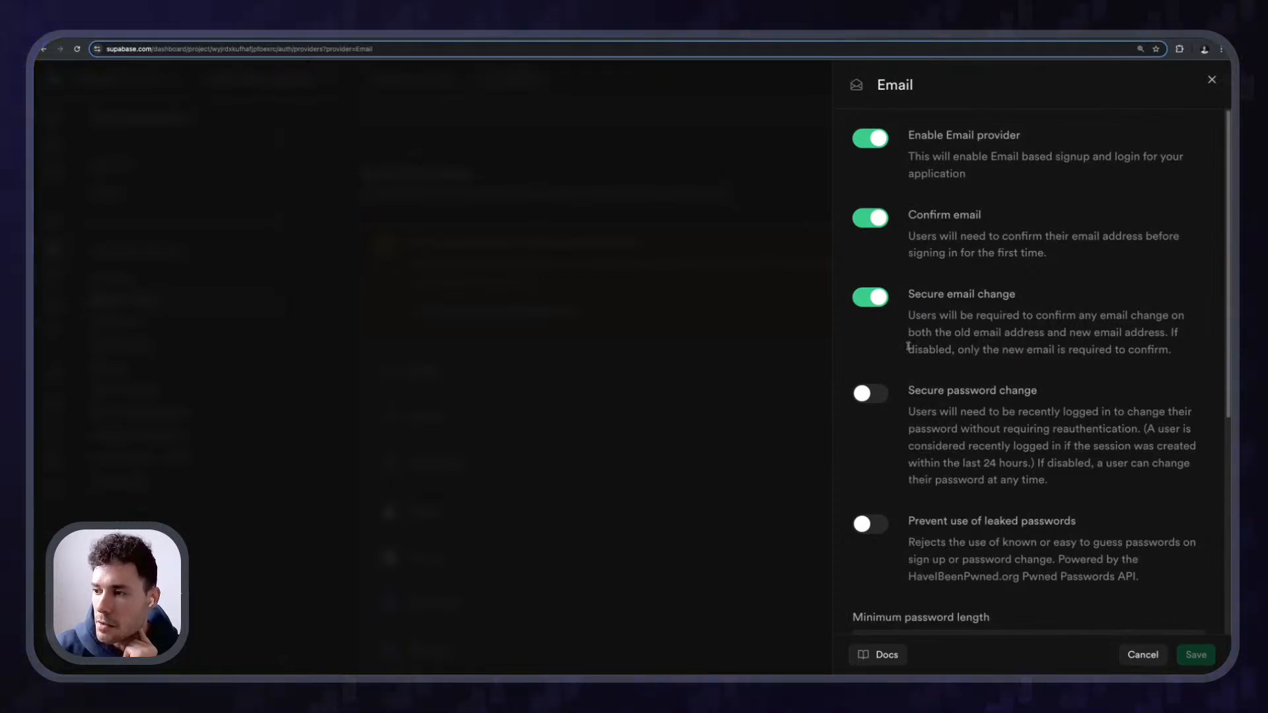
left_click(871, 299)
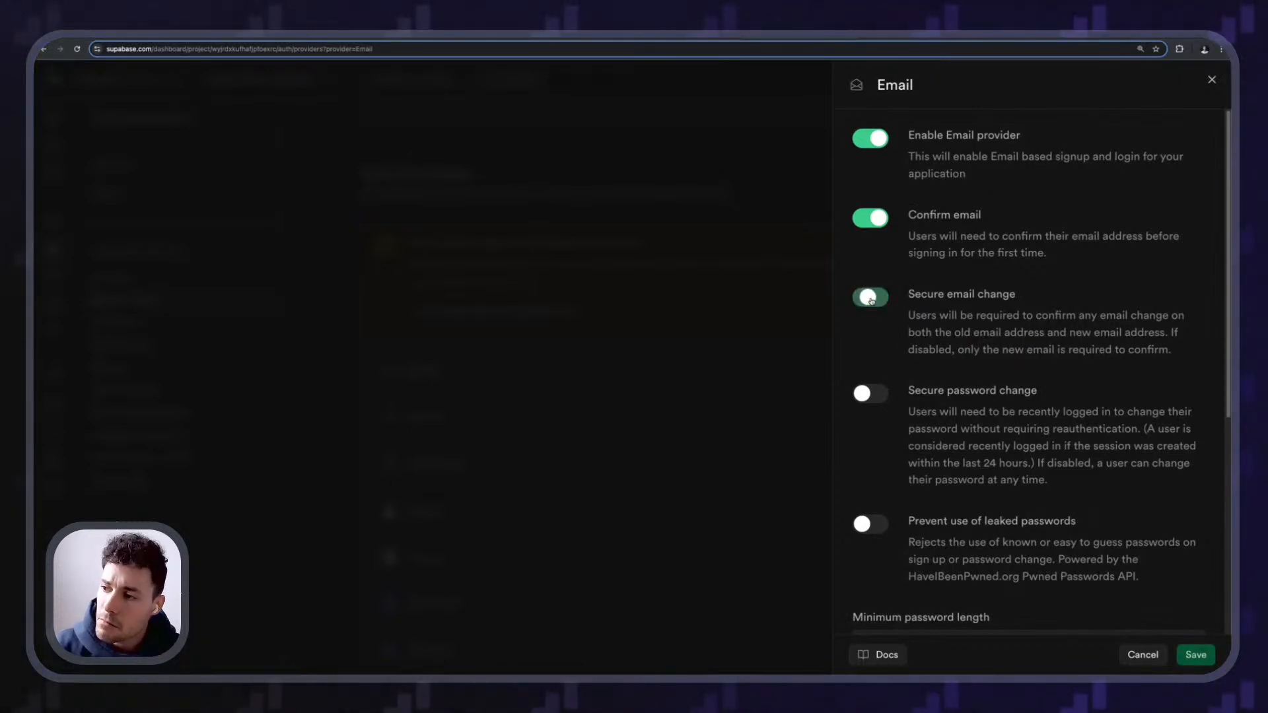
left_click(1194, 654)
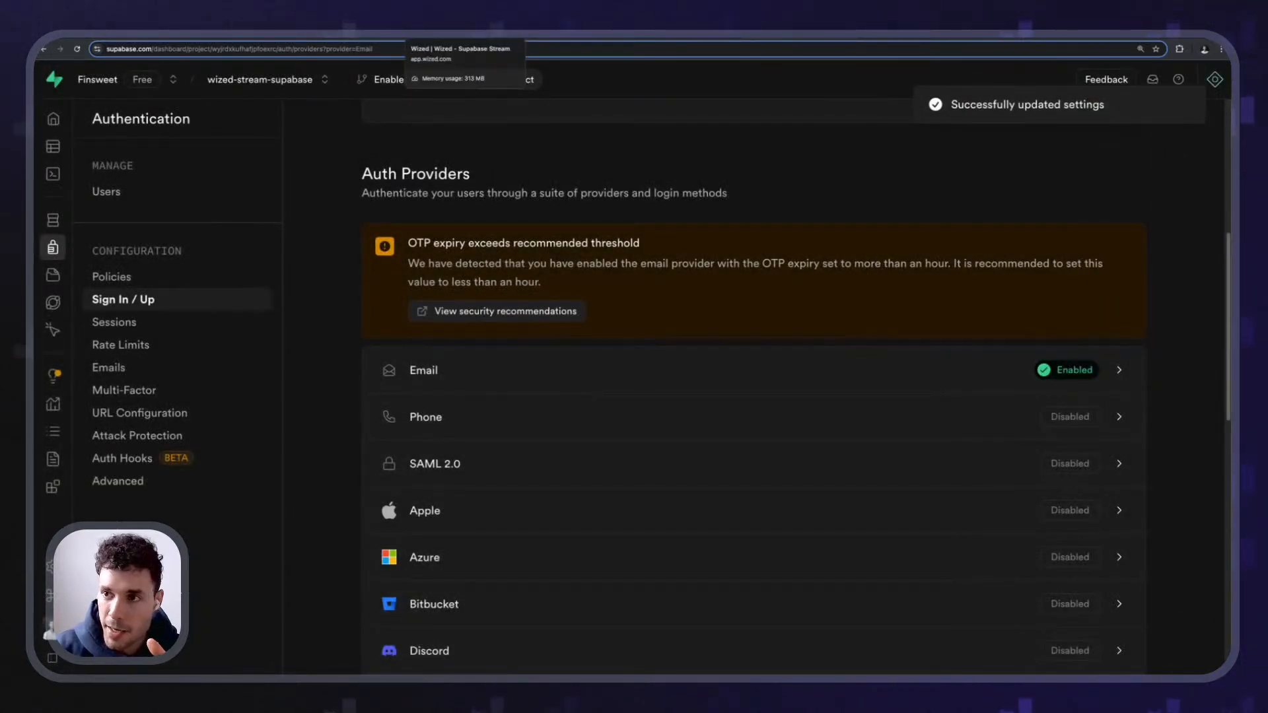
left_click(460, 34)
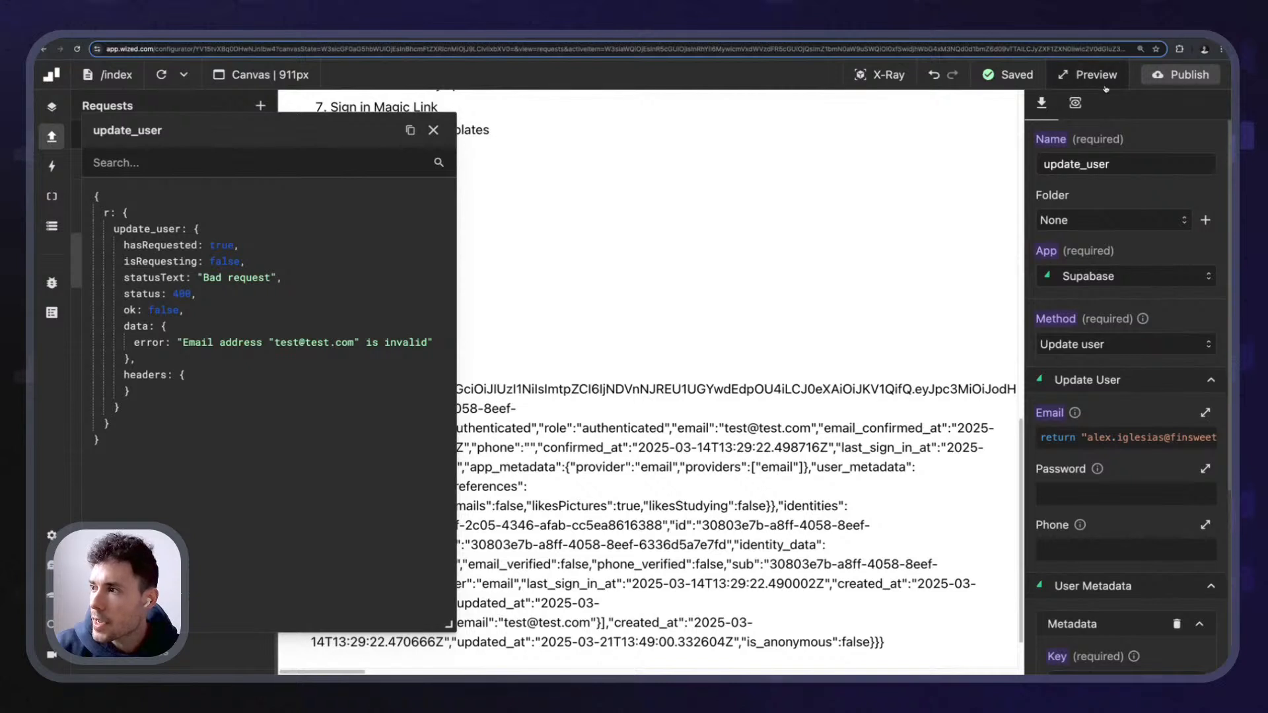
- Rerun update_user and review the 200 response with the pending new email and change-sent time
left_click(1075, 103)
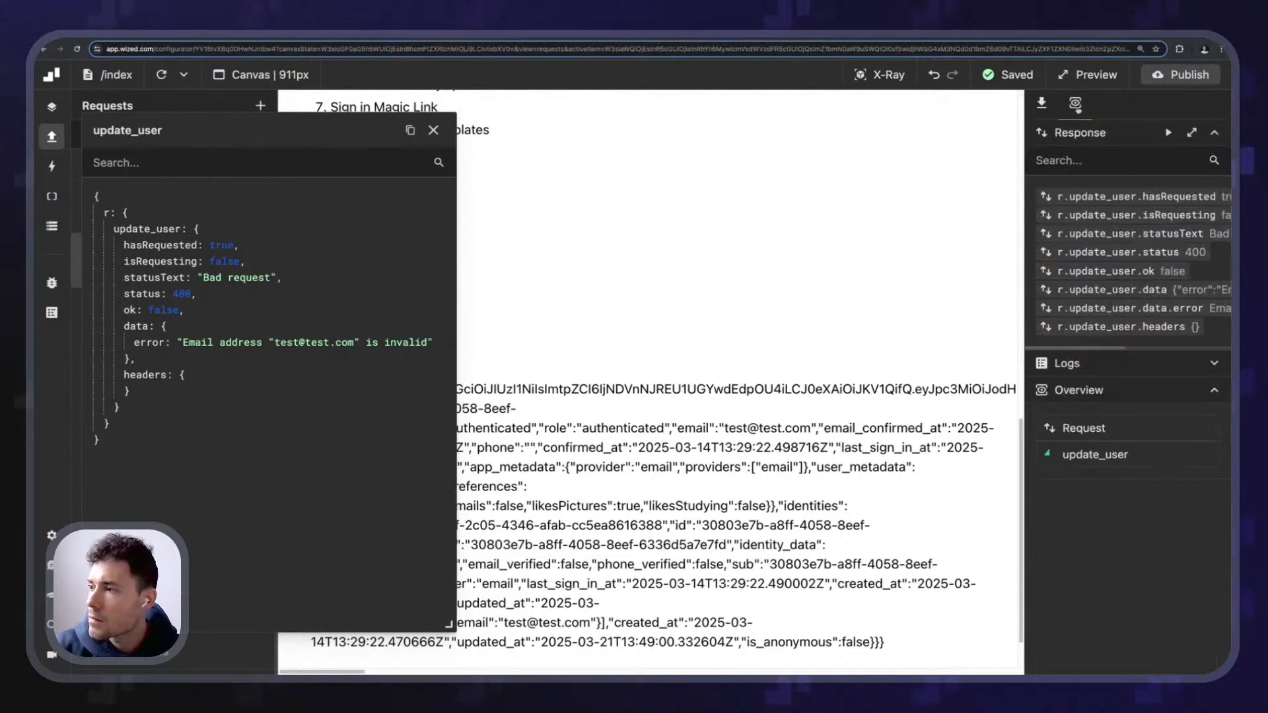
left_click(1166, 132)
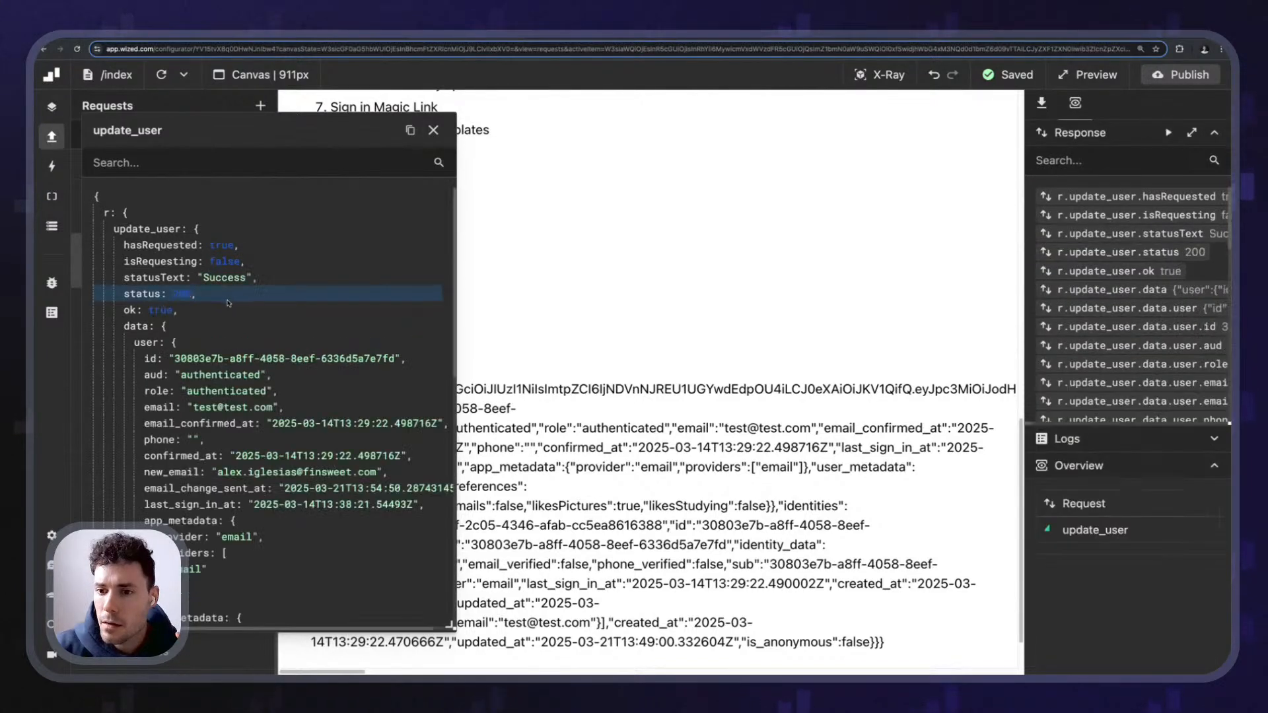
scroll(324, 400, "down", 3)
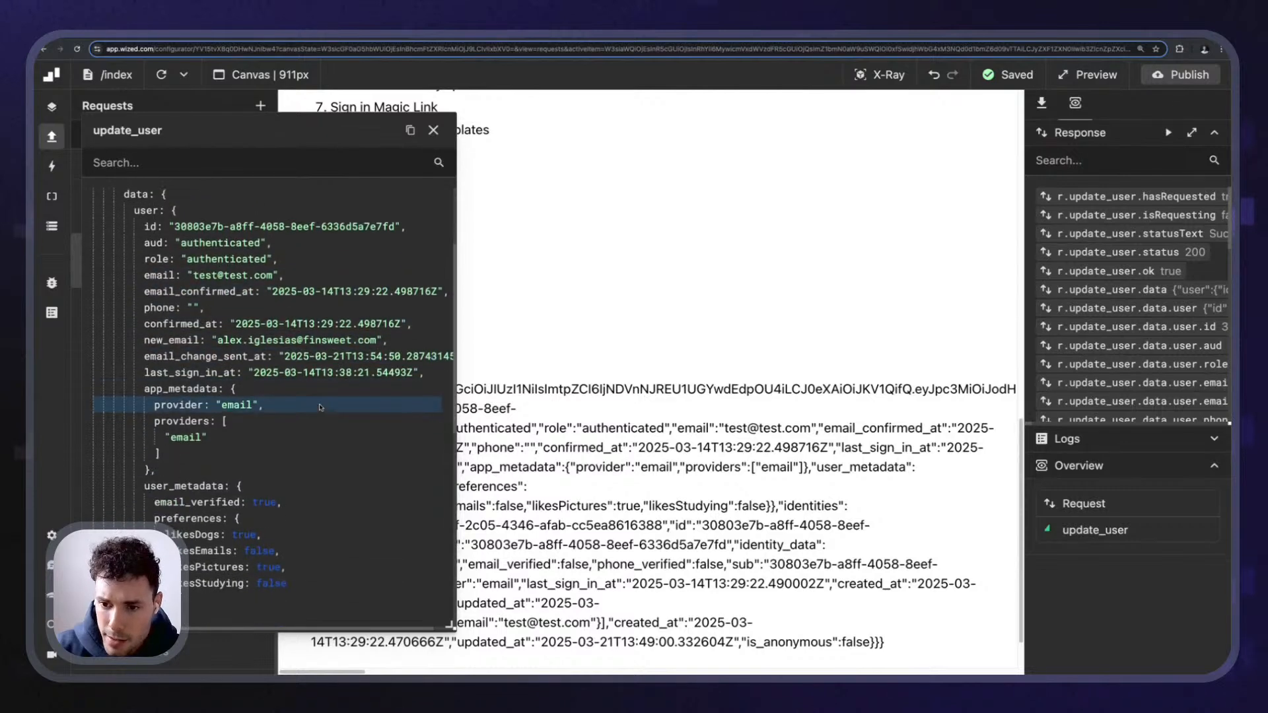
scroll(198, 370, "up", 1)
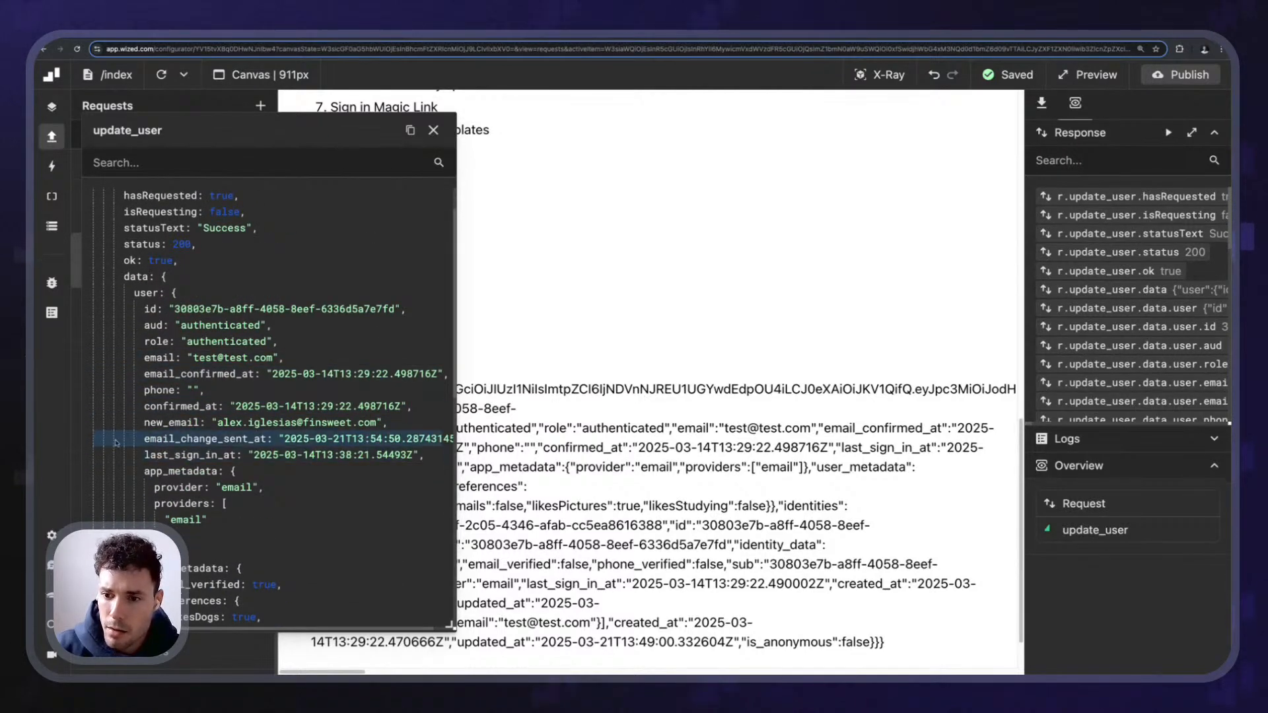
scroll(198, 422, "down", 8)
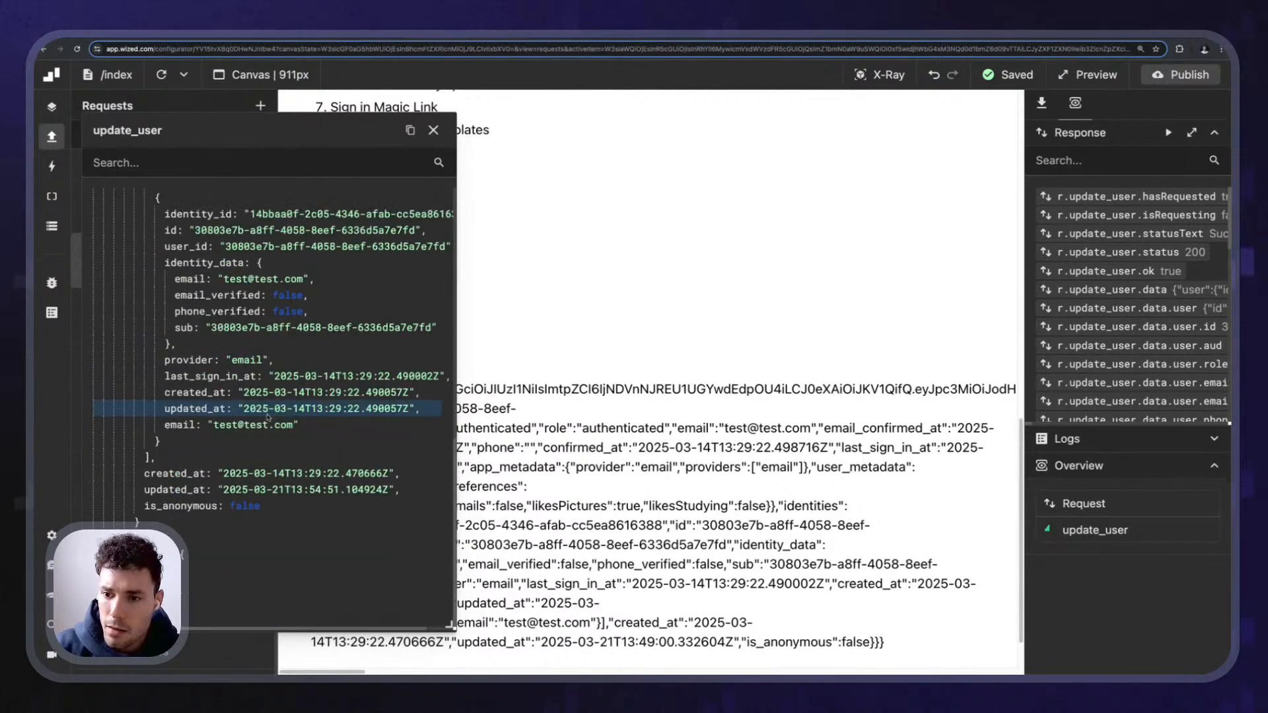
scroll(267, 416, "up", 1)
scroll(267, 416, "up", 10)
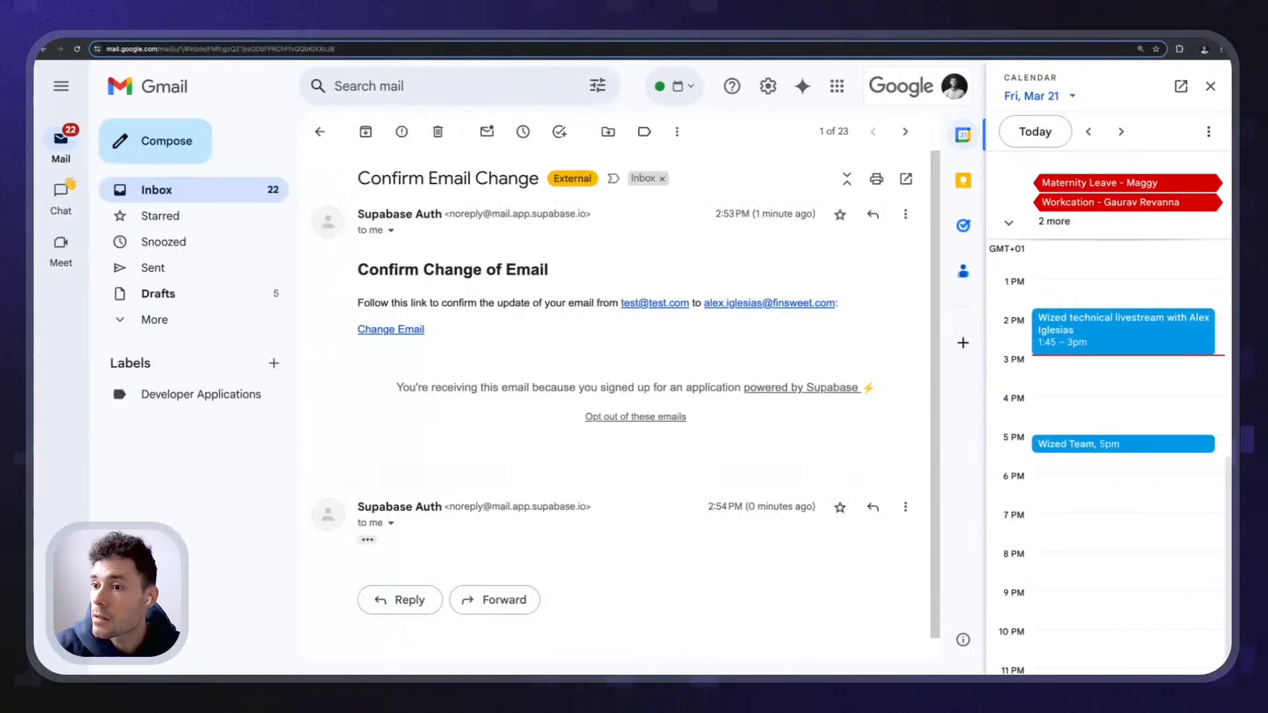
- Find Supabase's Confirm Change of Email messages in Gmail and expand the trimmed content
left_click(1211, 89)
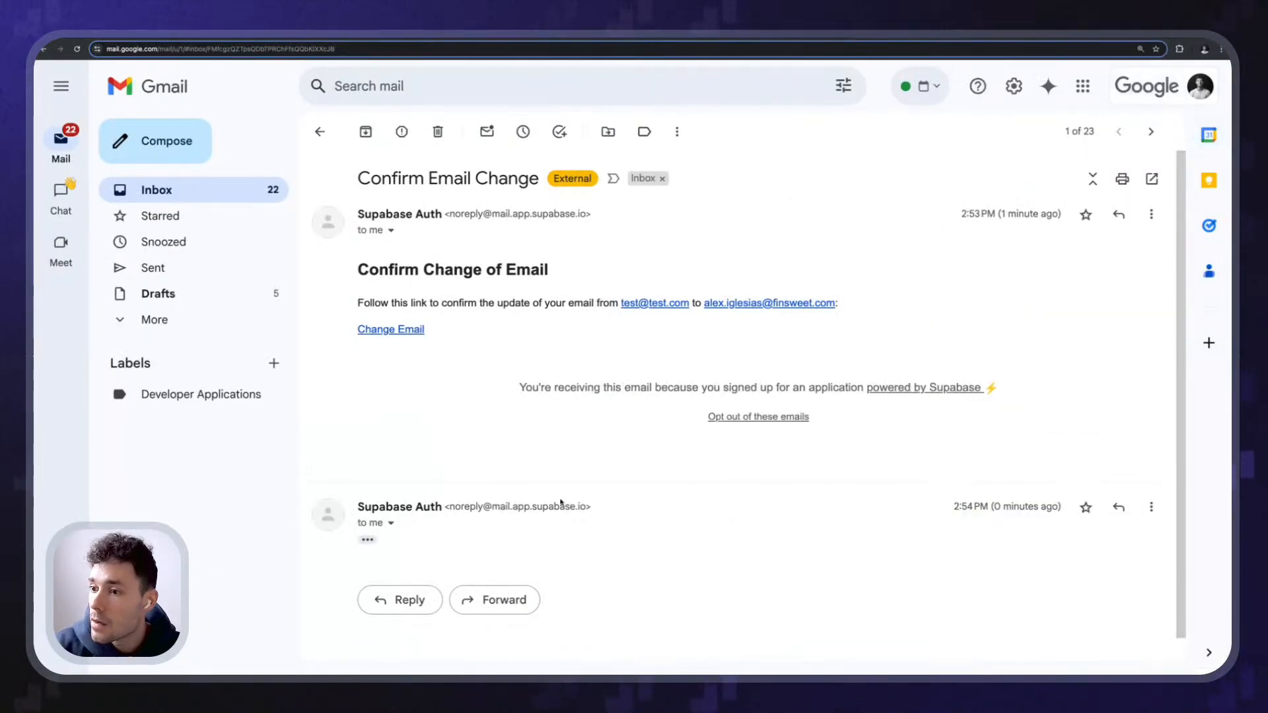
left_click_drag(337, 284, 553, 274)
left_click(458, 326)
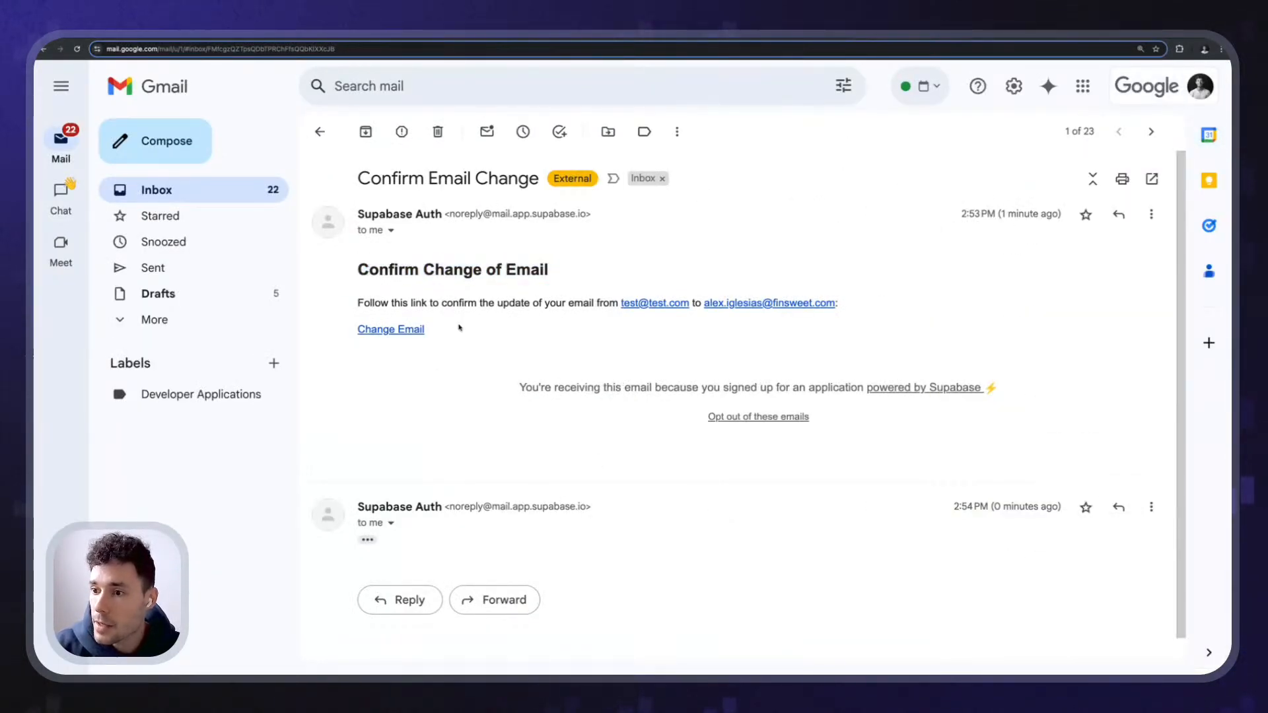
scroll(387, 419, "down", 1)
left_click(371, 521)
scroll(363, 502, "down", 3)
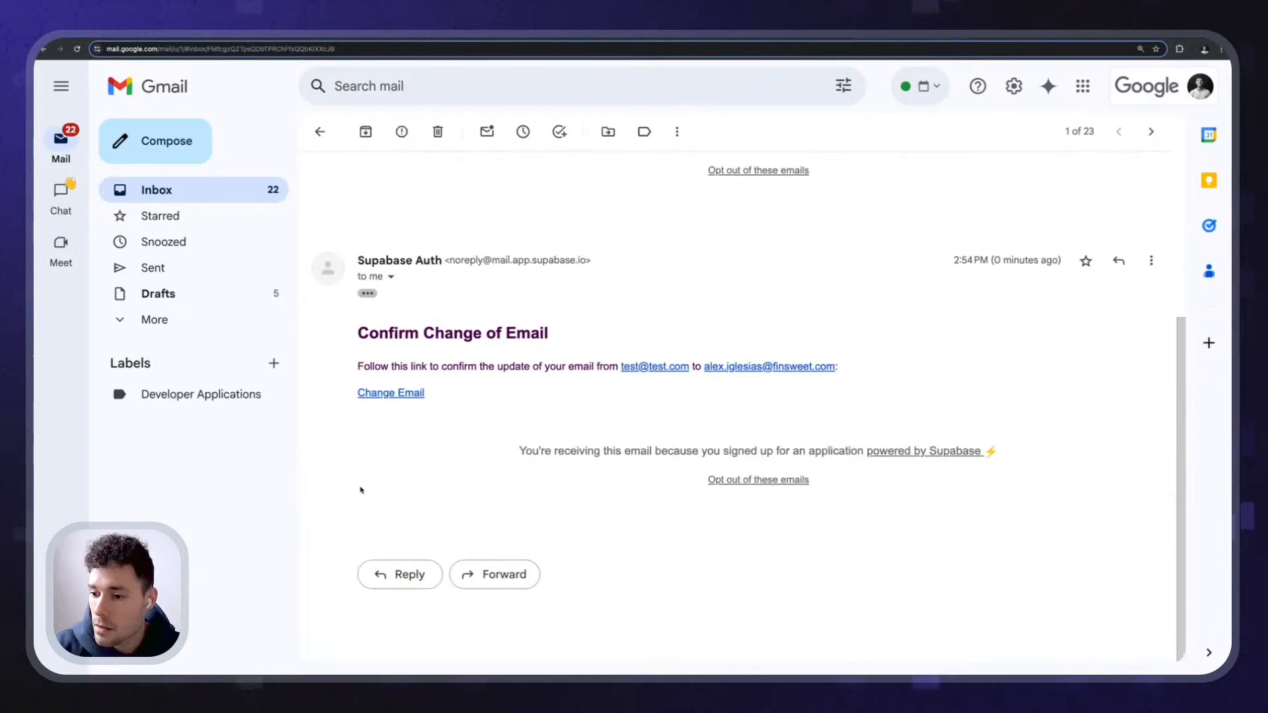
scroll(361, 489, "up", 3)
scroll(362, 490, "down", 3)
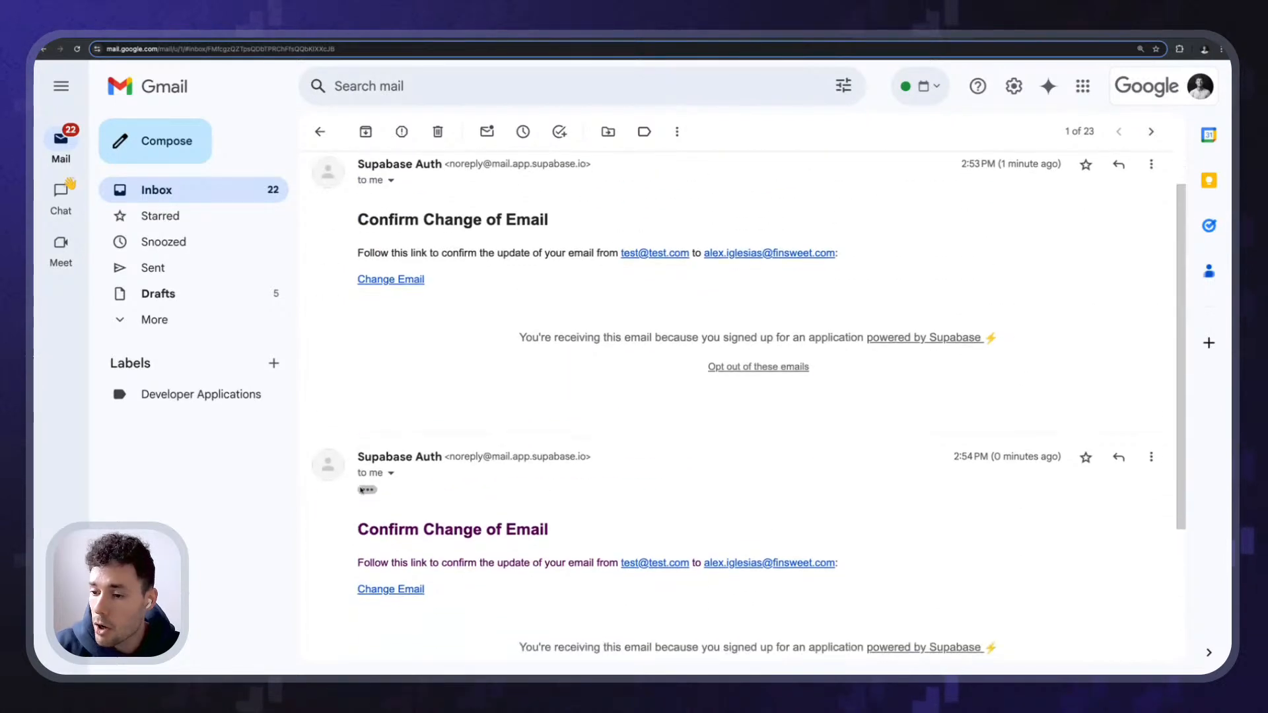
scroll(539, 448, "up", 1)
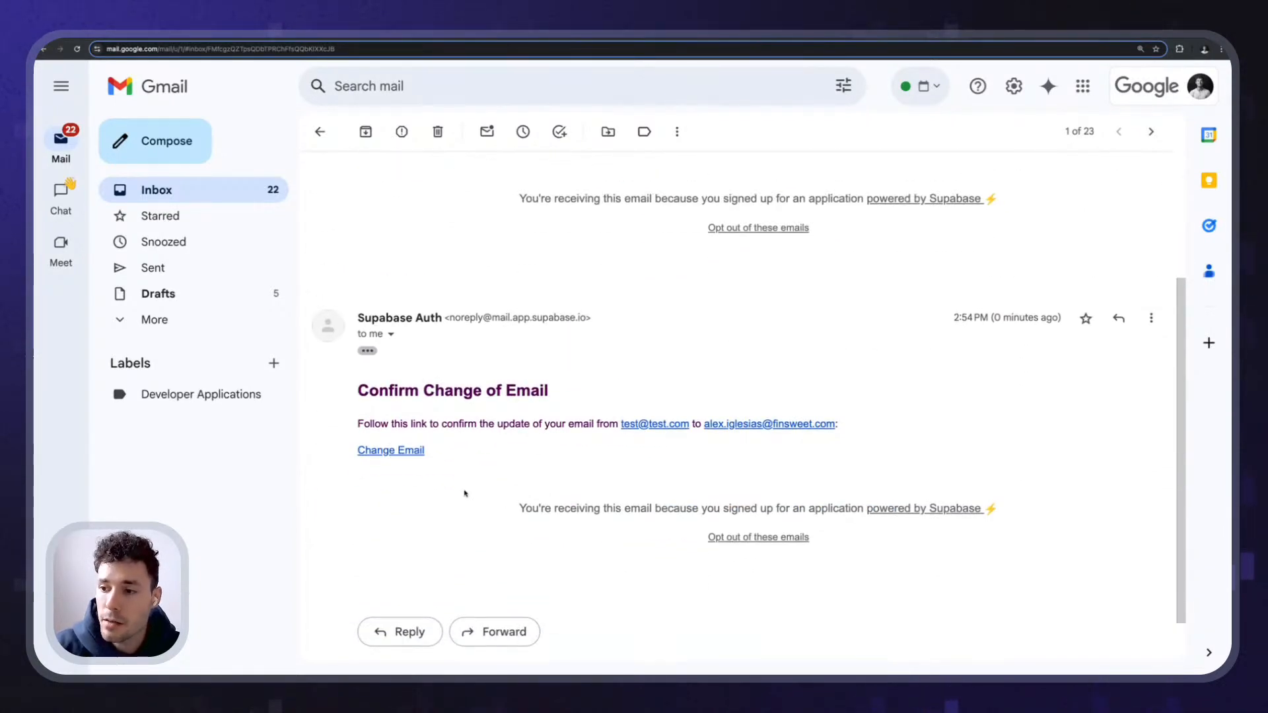
scroll(465, 492, "up", 3)
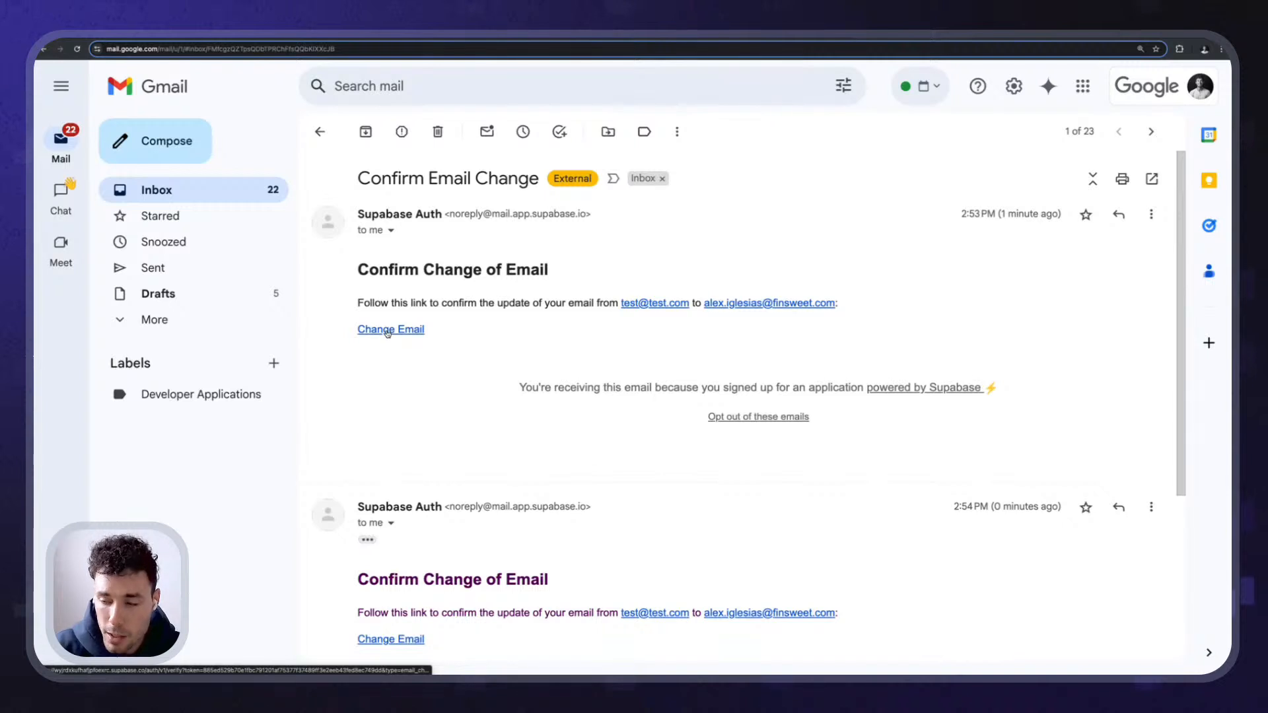
- Follow the Change Email link, return to Gmail, and open the link once more
left_click(387, 330)
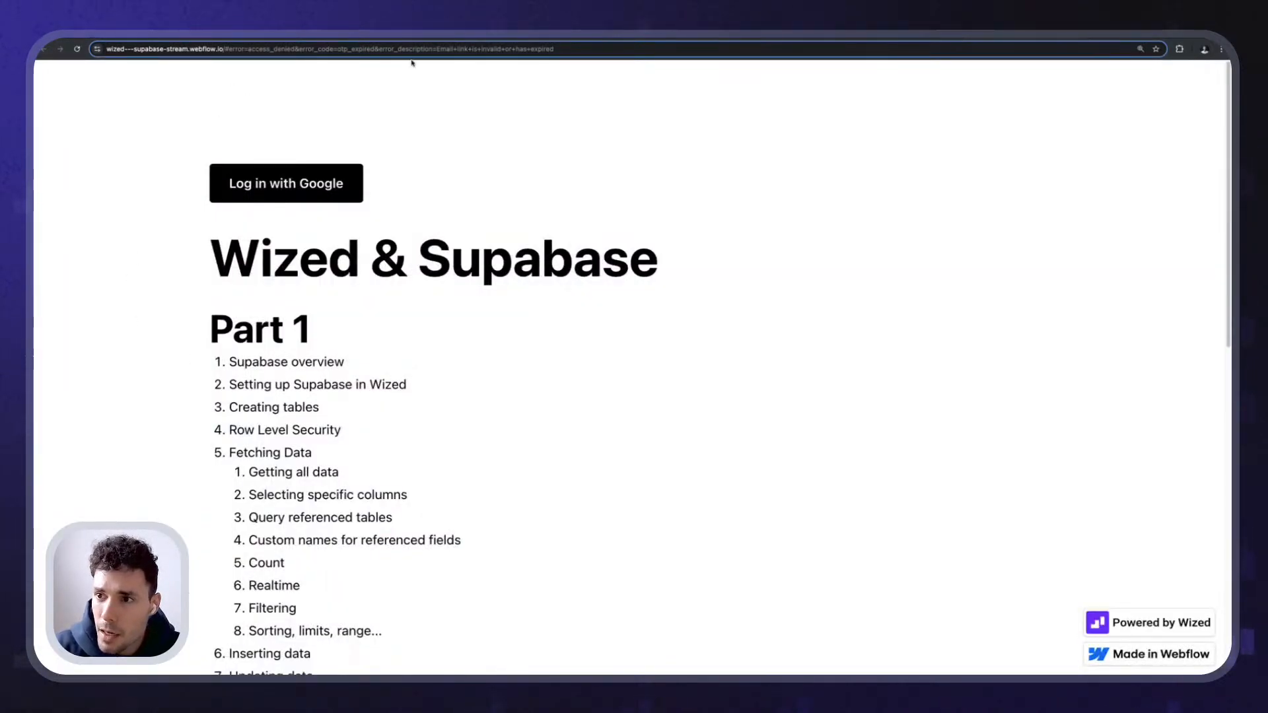
left_click(1062, 39)
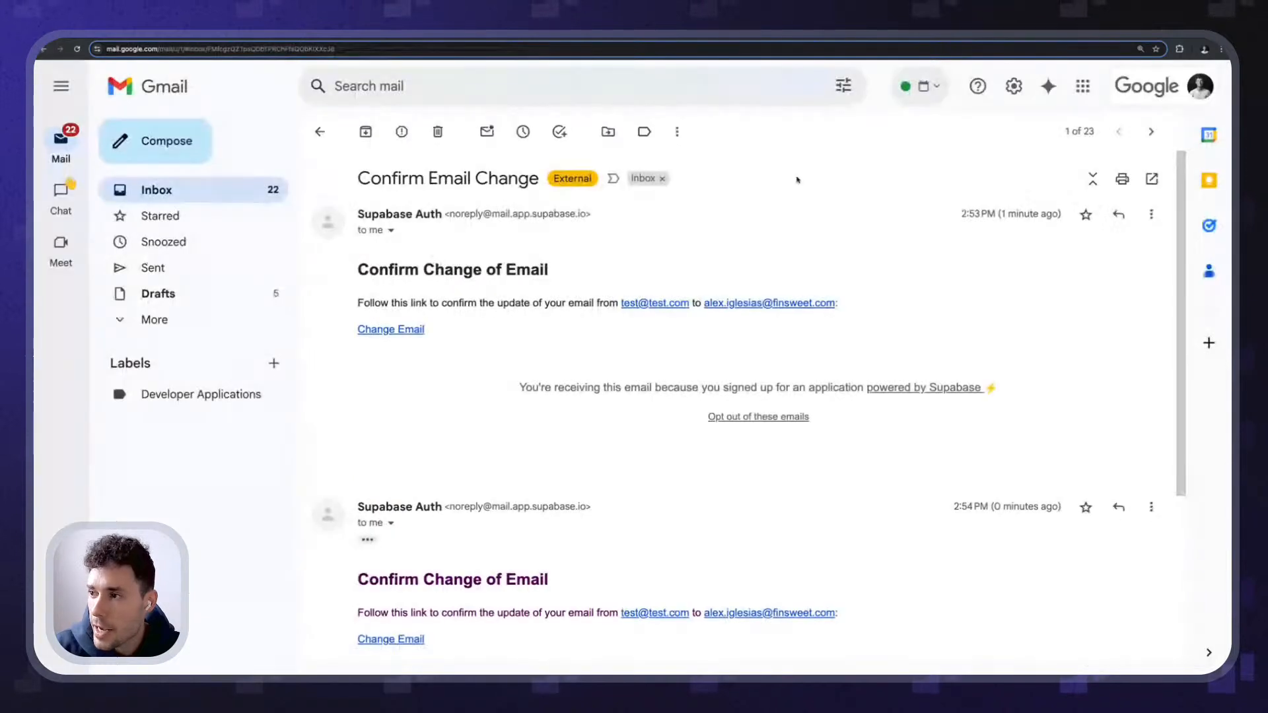
scroll(414, 454, "down", 4)
left_click(402, 393)
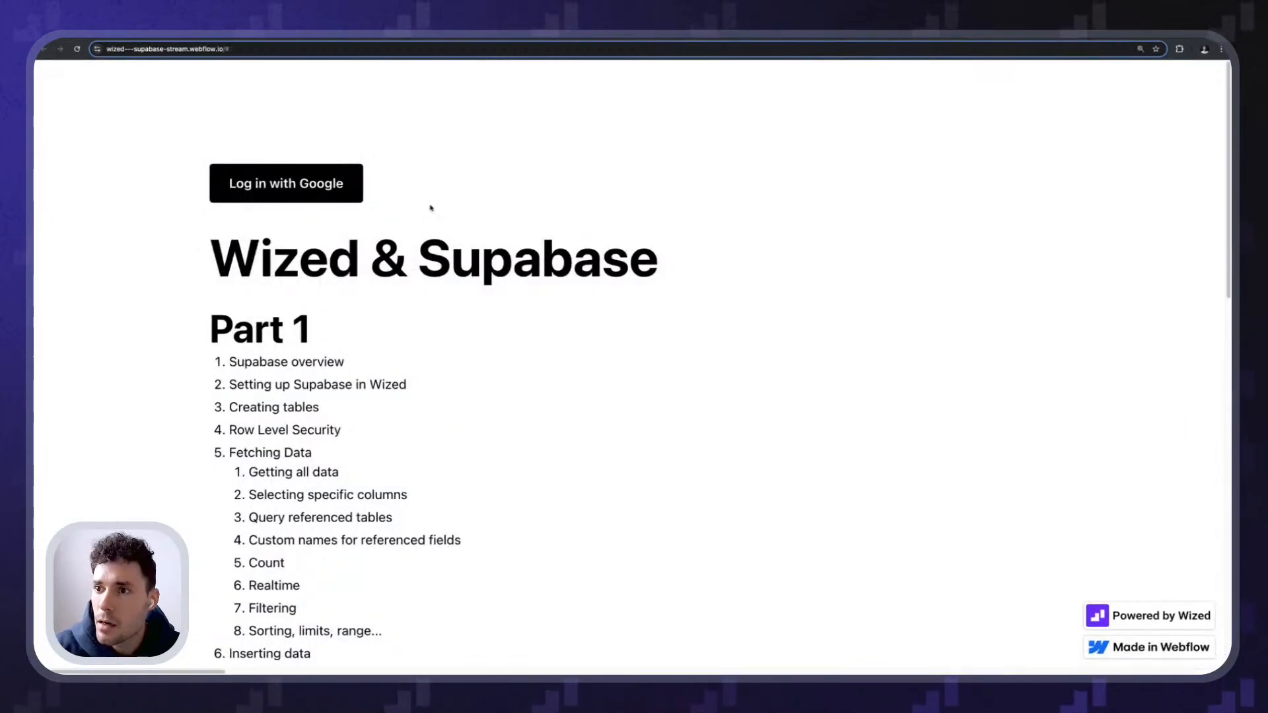
- Verify the Webflow session JSON shows the updated email, then open Supabase's authentication users list
scroll(486, 410, "down", 7)
scroll(486, 410, "down", 6)
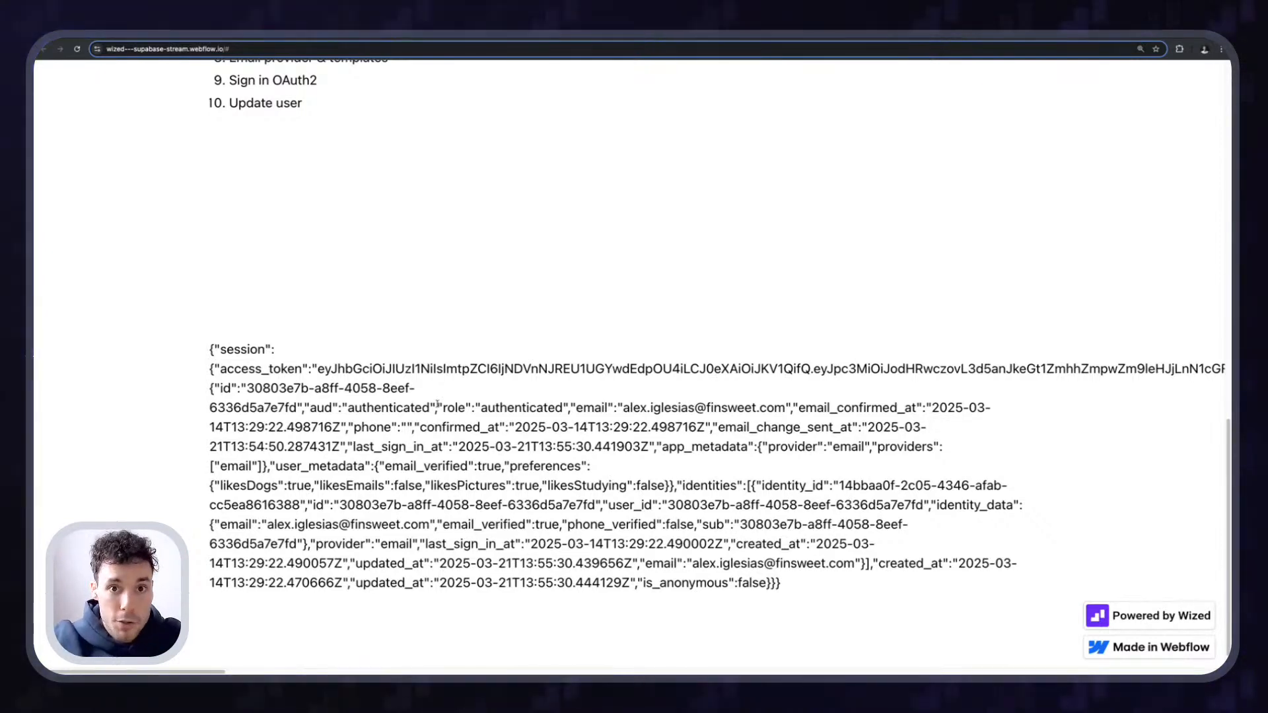
scroll(340, 329, "up", 5)
scroll(340, 329, "up", 5)
scroll(620, 184, "down", 10)
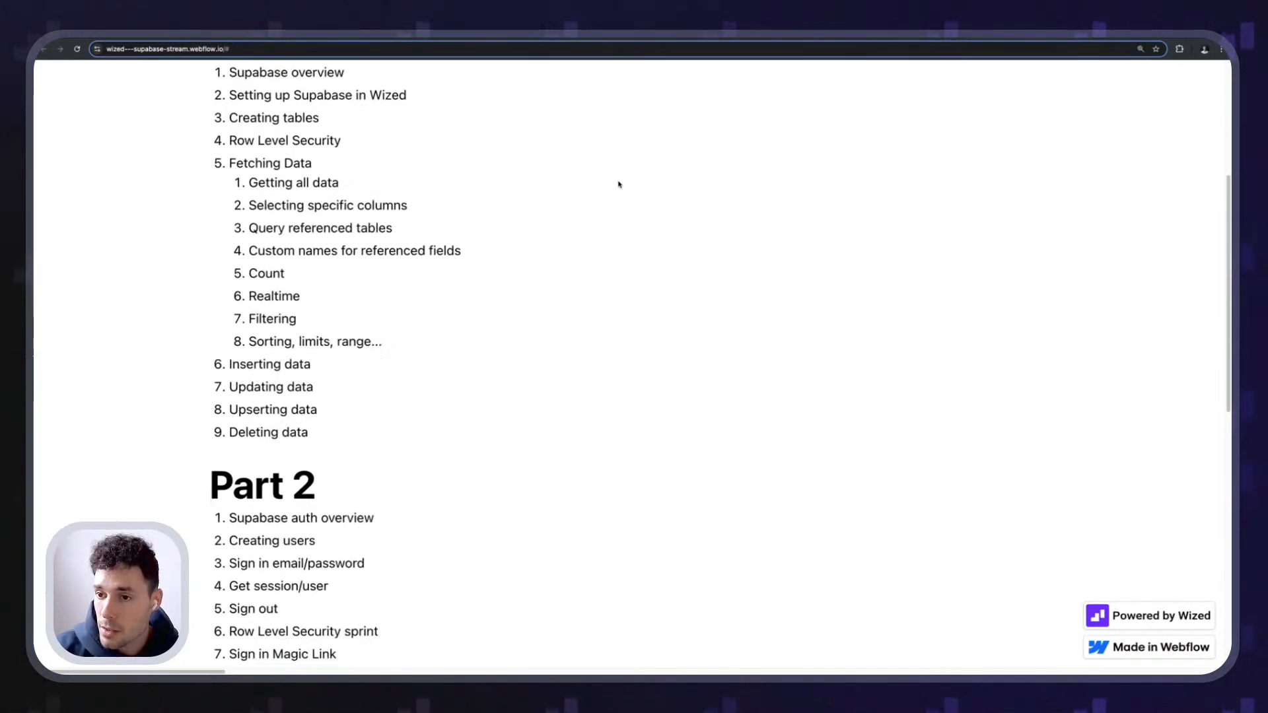
left_click_drag(203, 320, 558, 494)
left_click(505, 439)
scroll(609, 401, "up", 5)
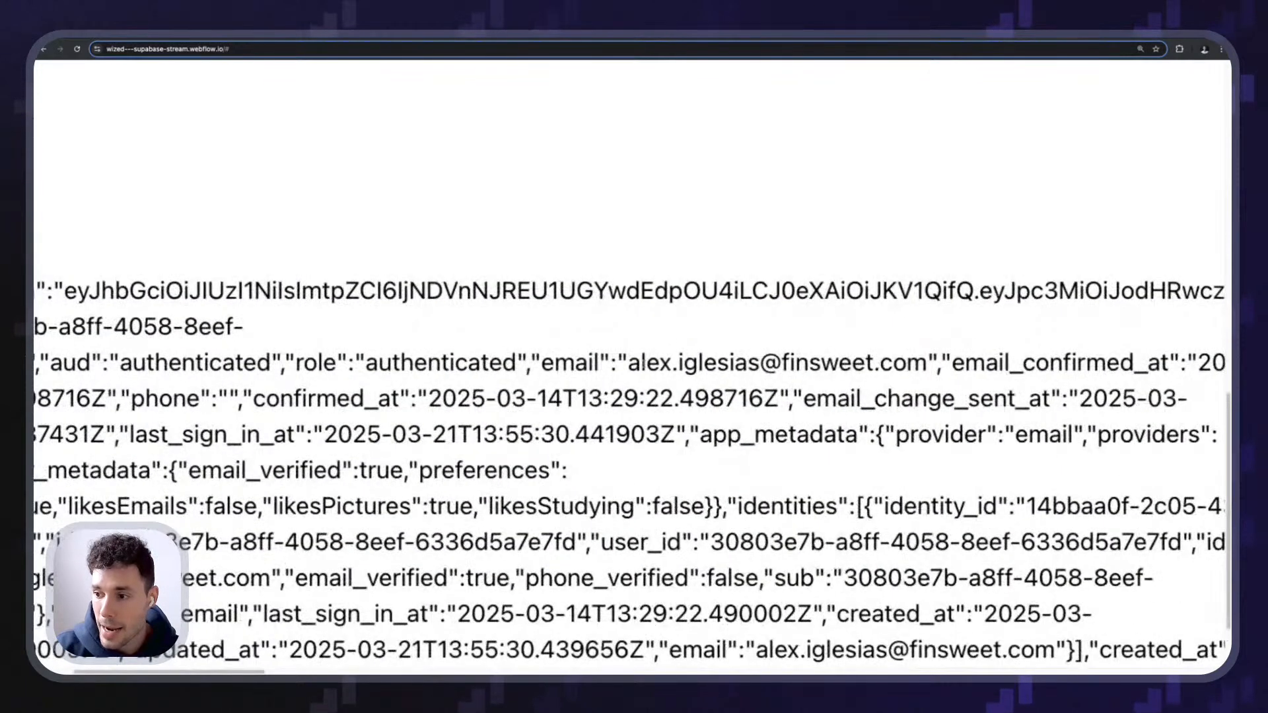
left_click_drag(627, 362, 920, 368)
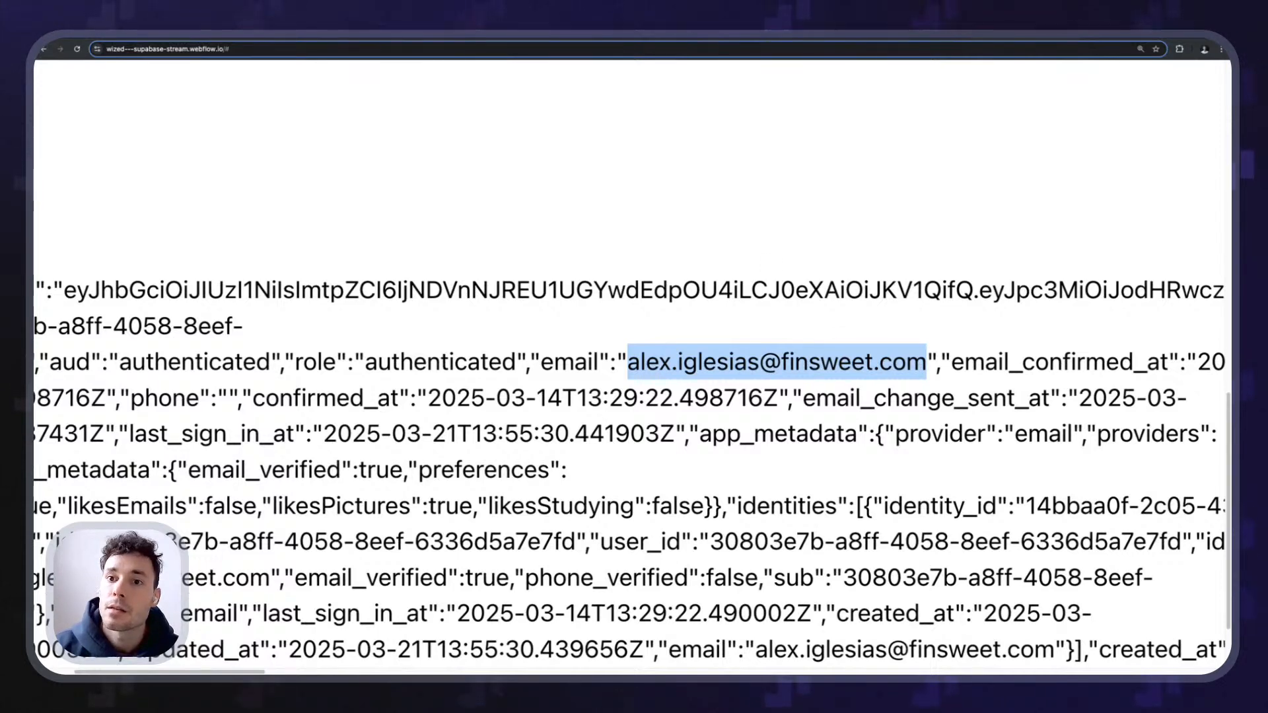
left_click(194, 35)
left_click(125, 189)
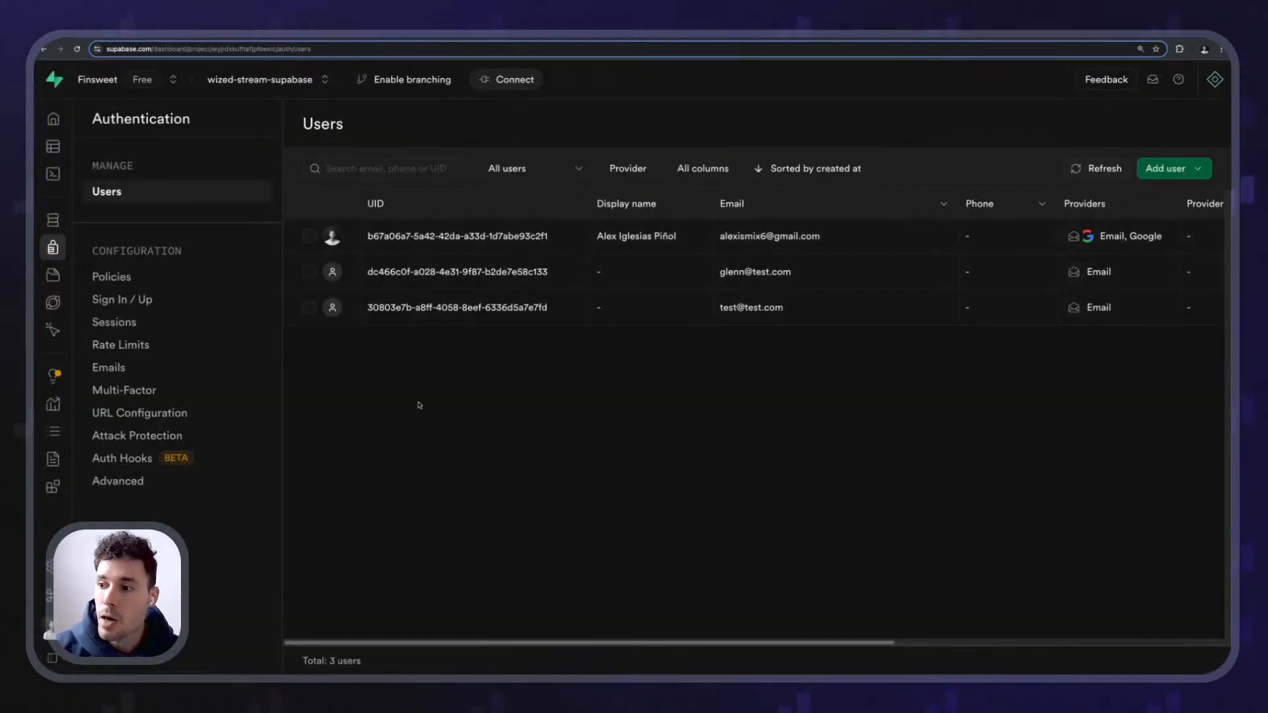
- Refresh Supabase's Users list and check the third user's details for the updated email
left_click(1102, 168)
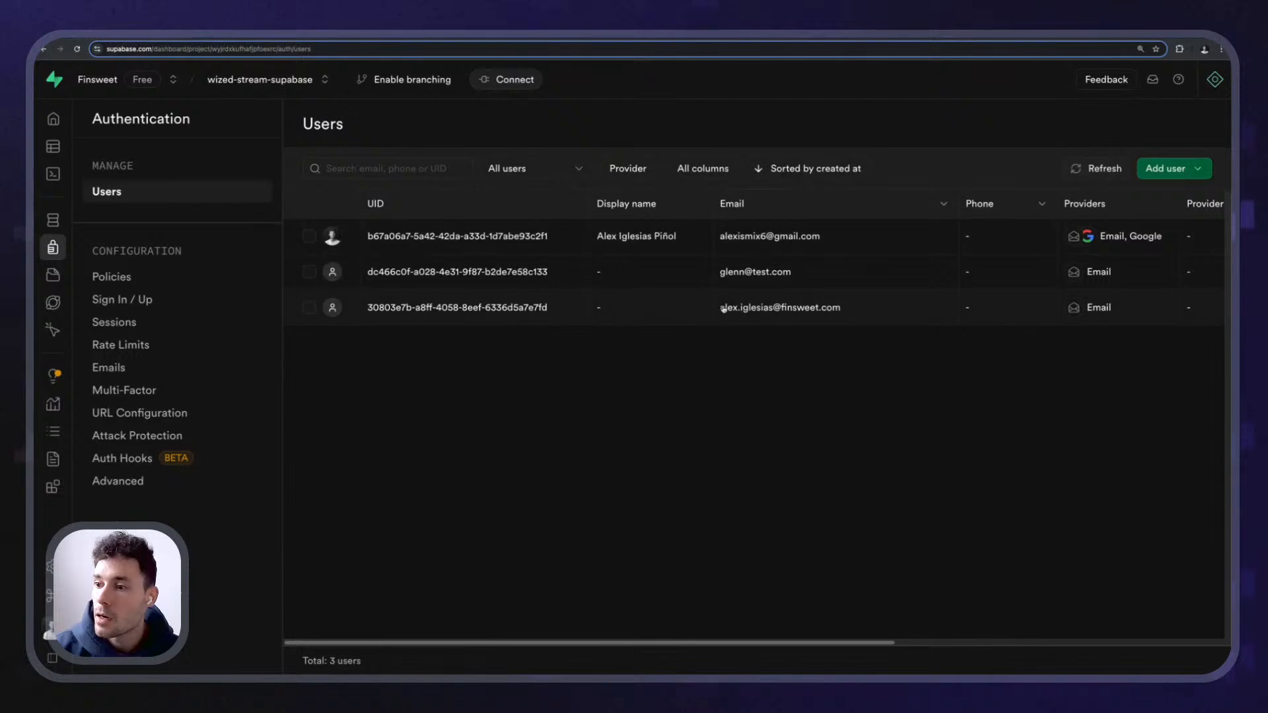
left_click(810, 320)
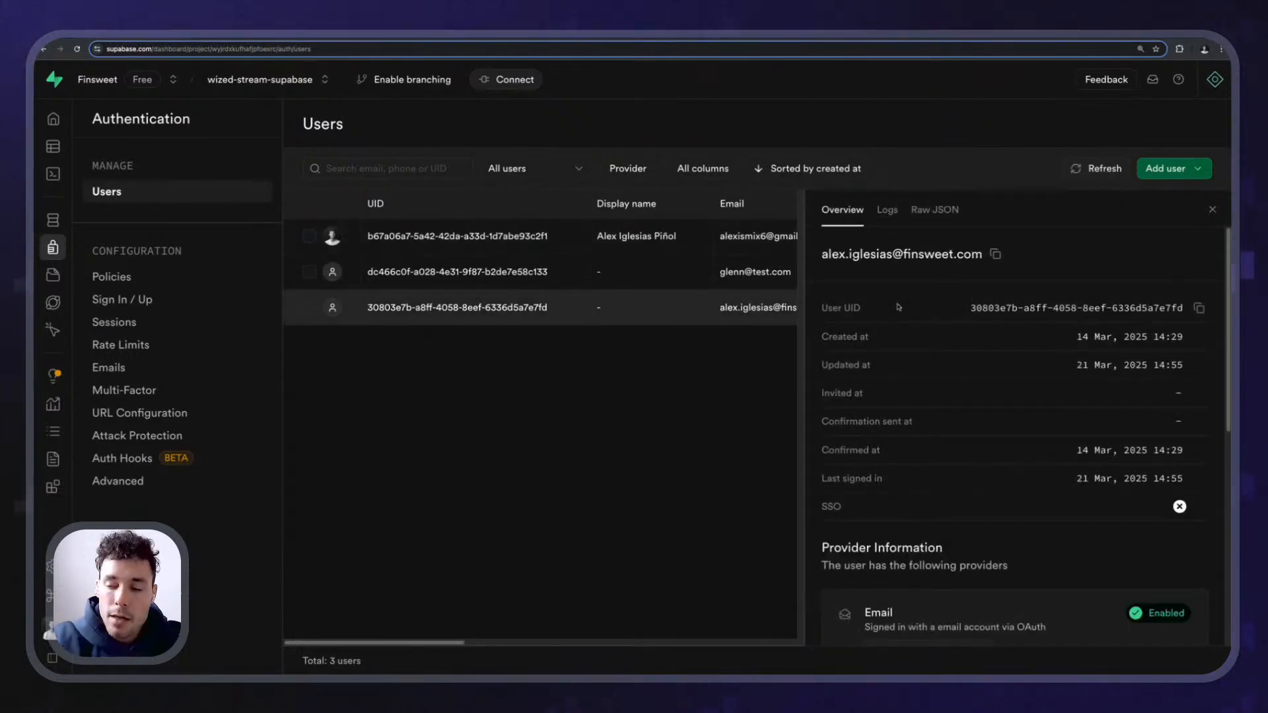
scroll(1006, 449, "down", 10)
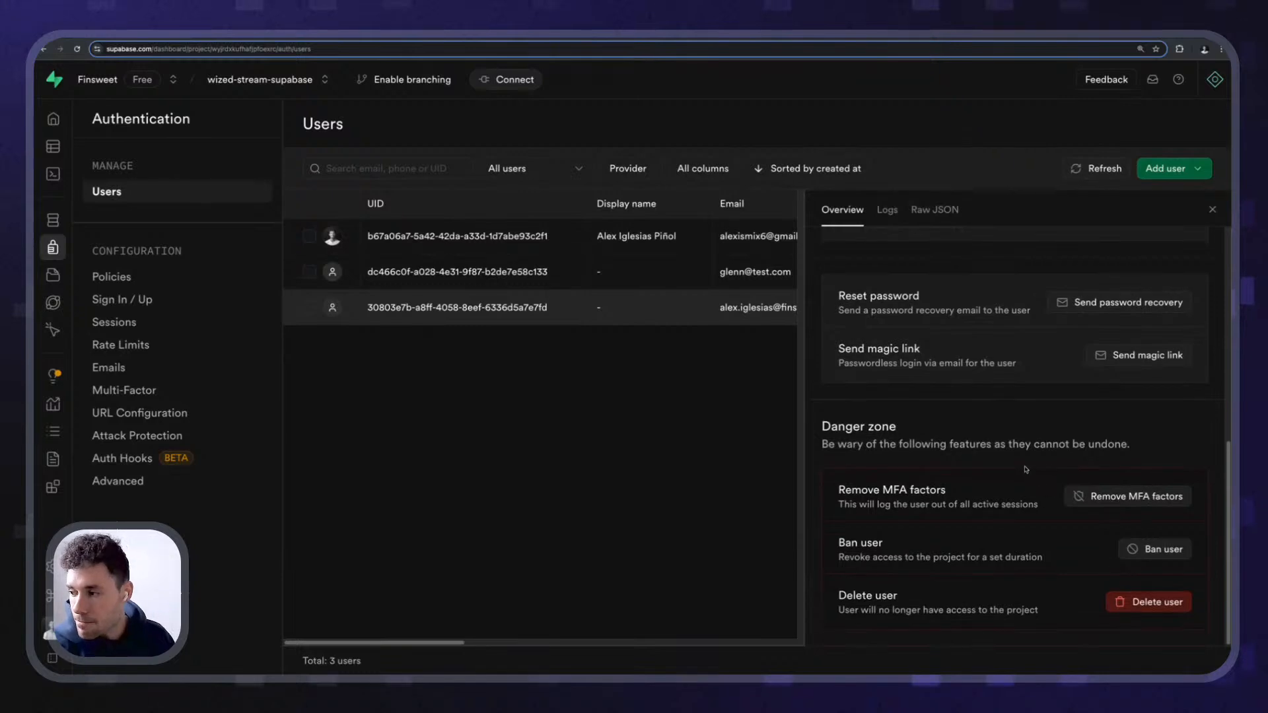
scroll(1007, 449, "up", 3)
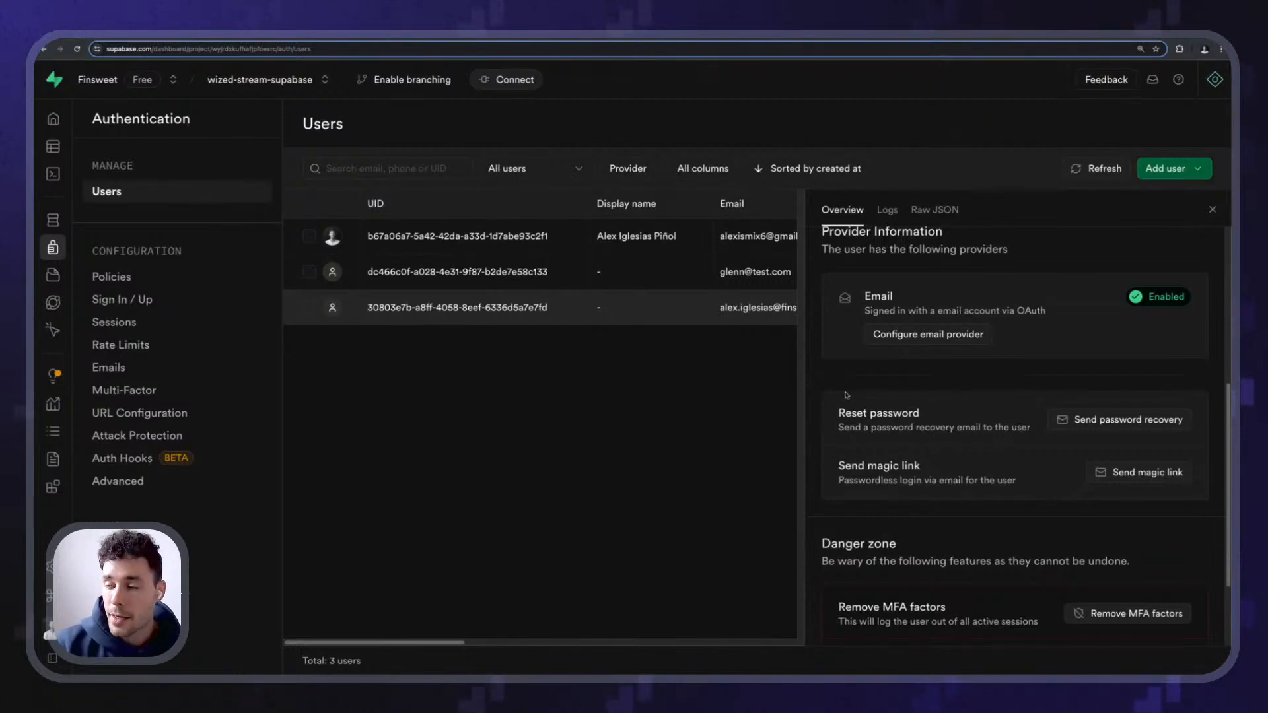
left_click(1213, 209)
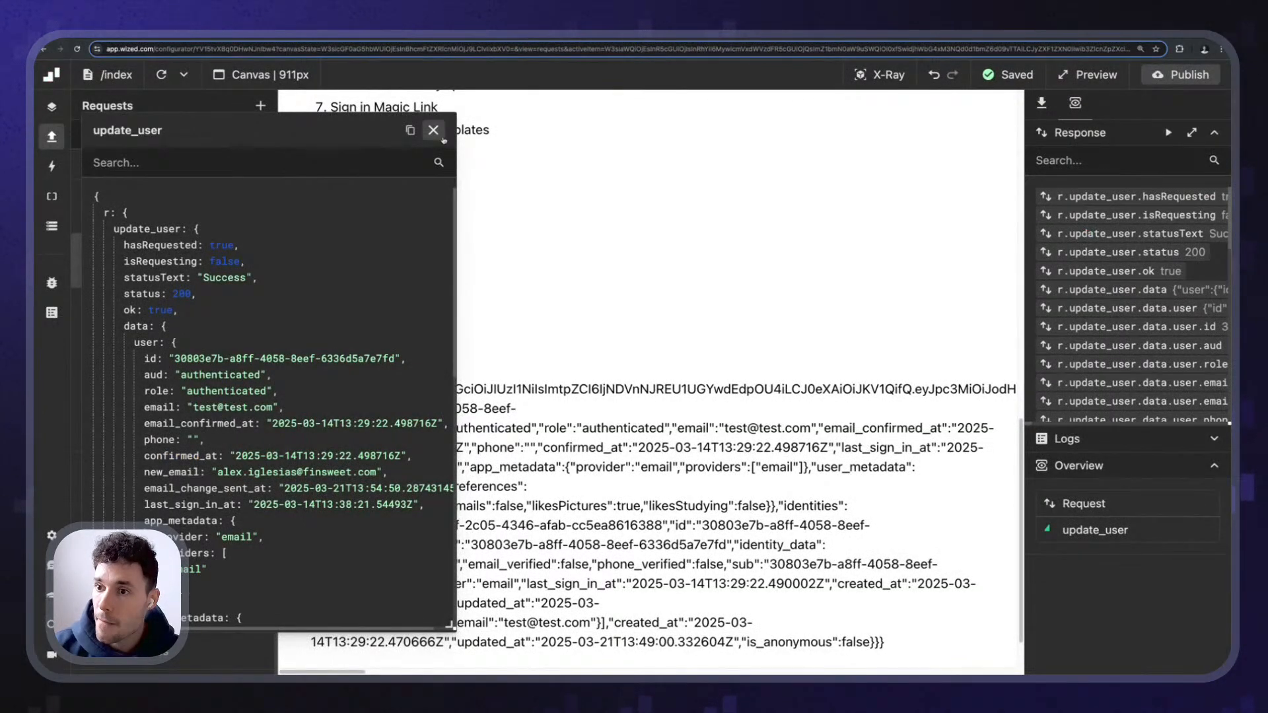
- Select update_user in Wized and inspect its Password value in the Function Editor
left_click(440, 129)
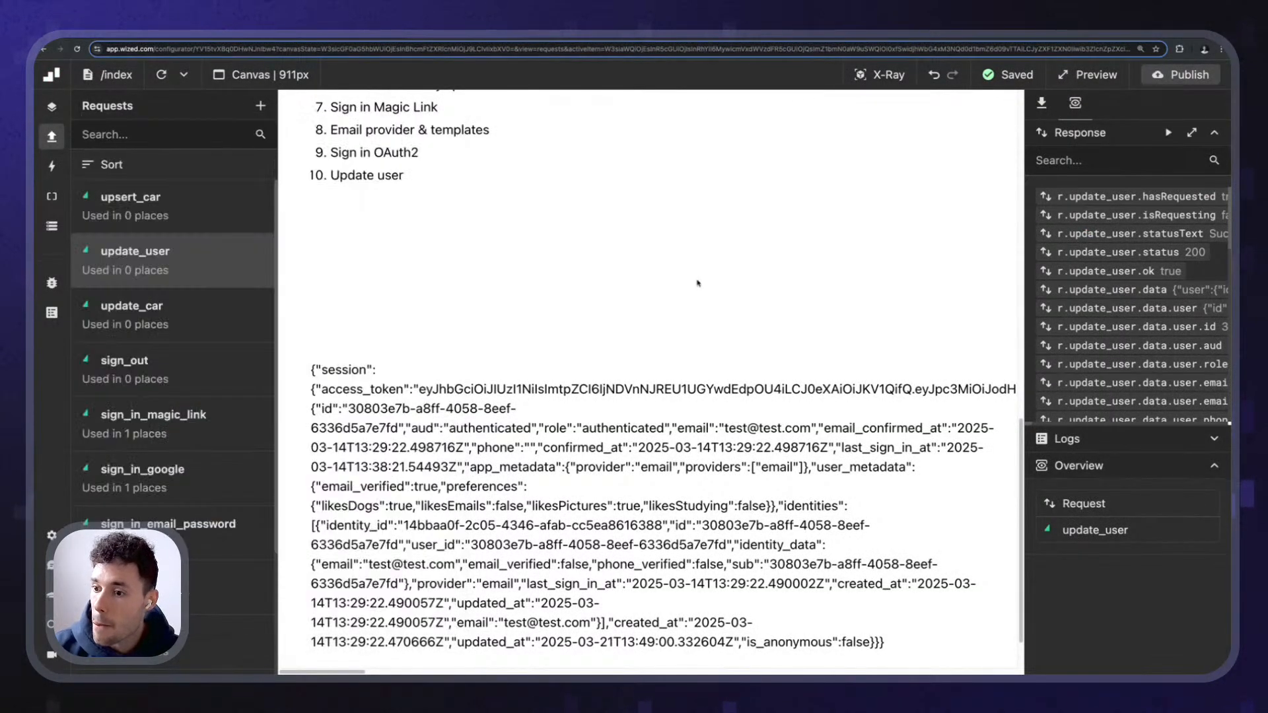
scroll(834, 320, "down", 2)
left_click(1042, 104)
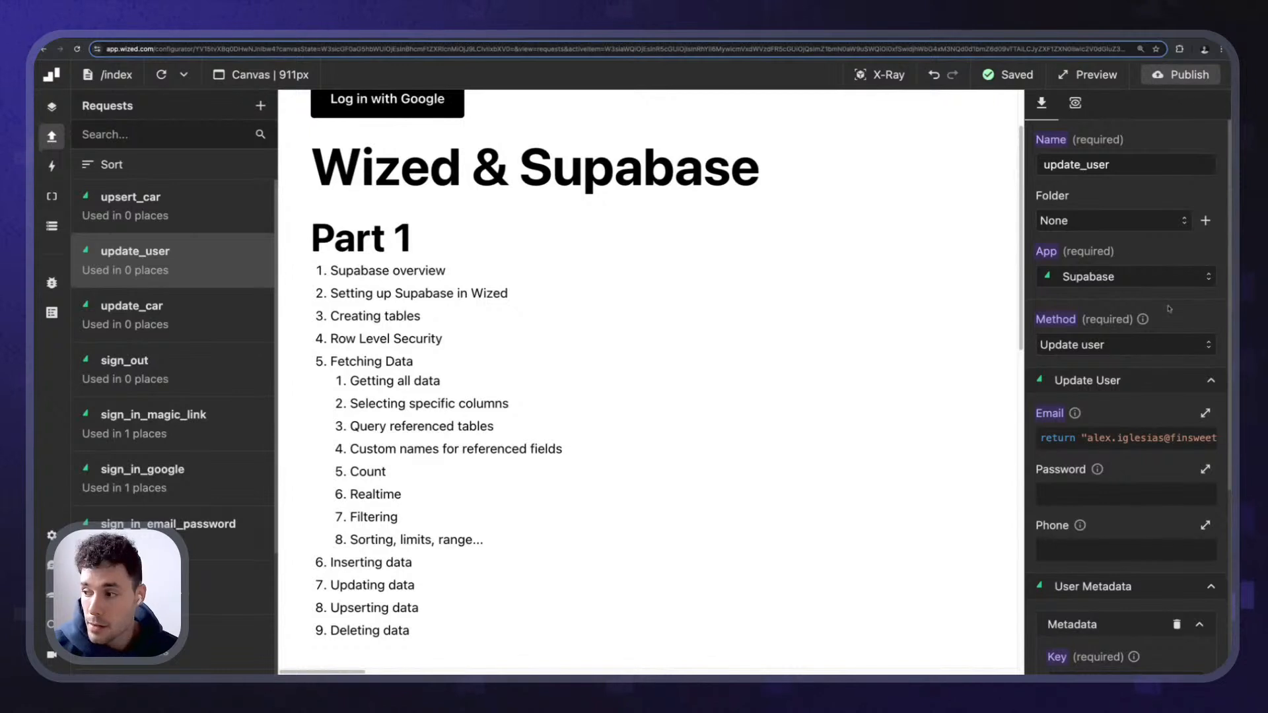
scroll(1169, 308, "down", 1)
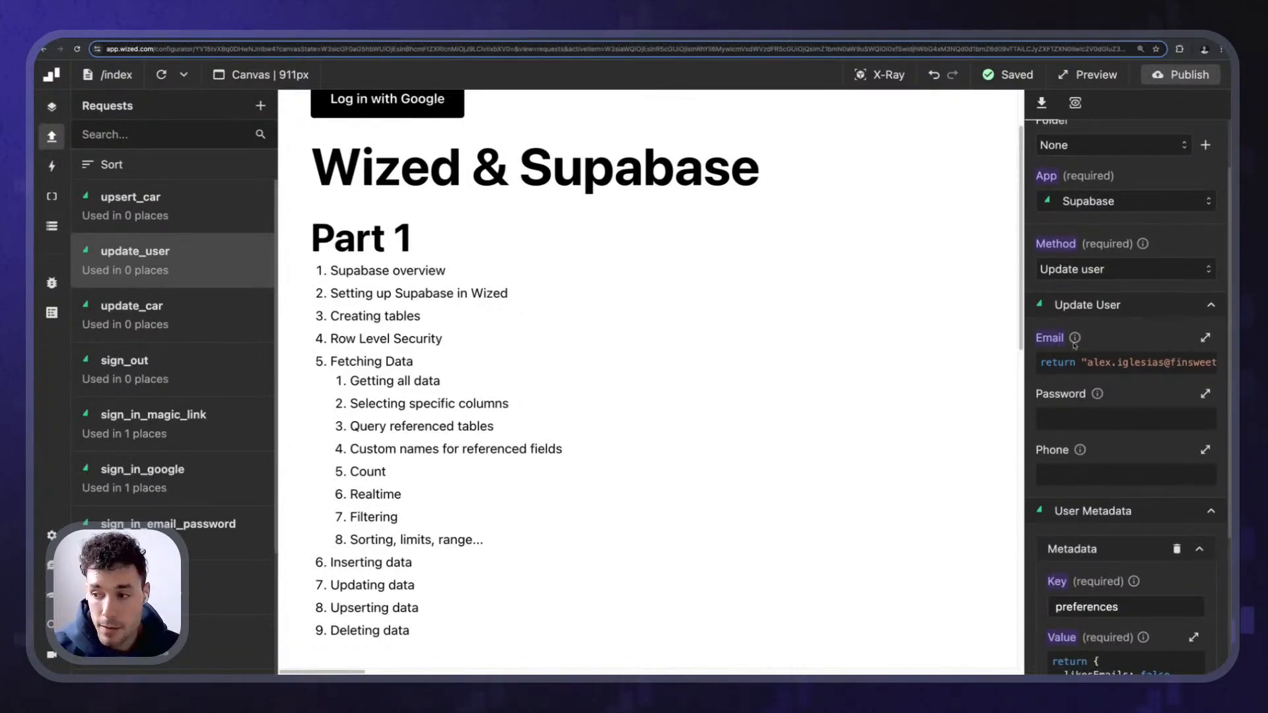
scroll(1135, 376, "down", 2)
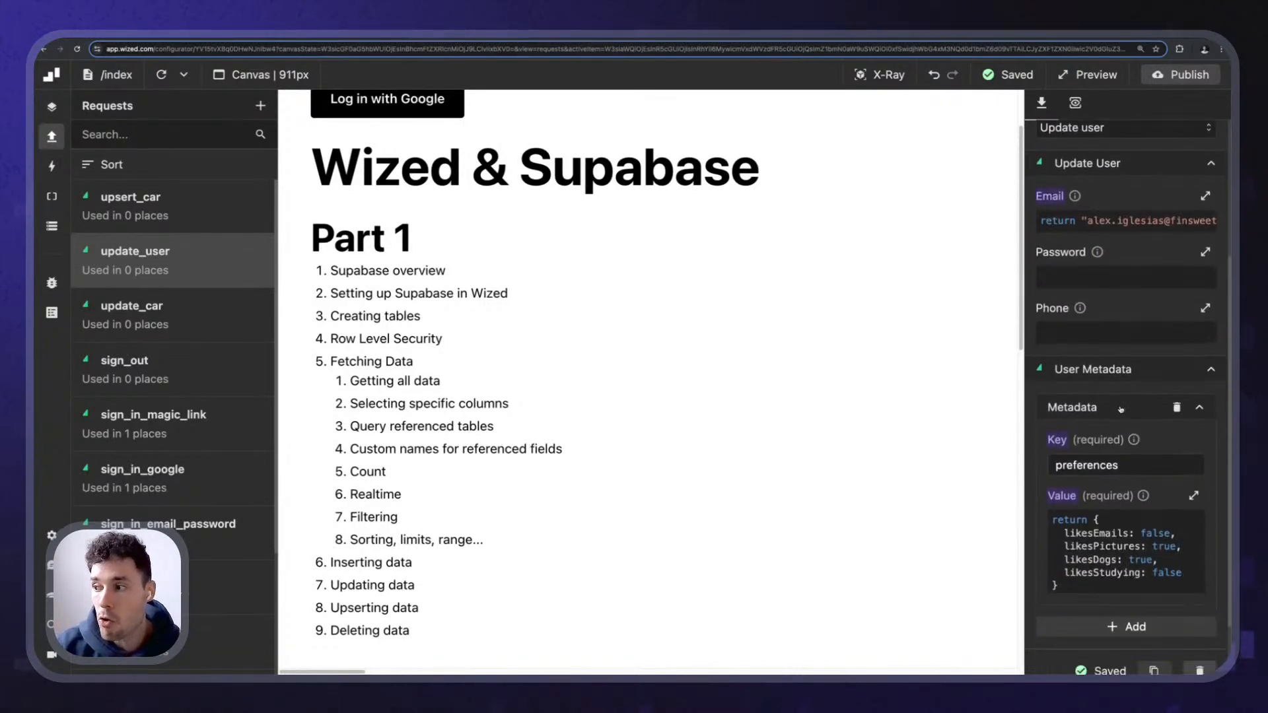
left_click(1106, 278)
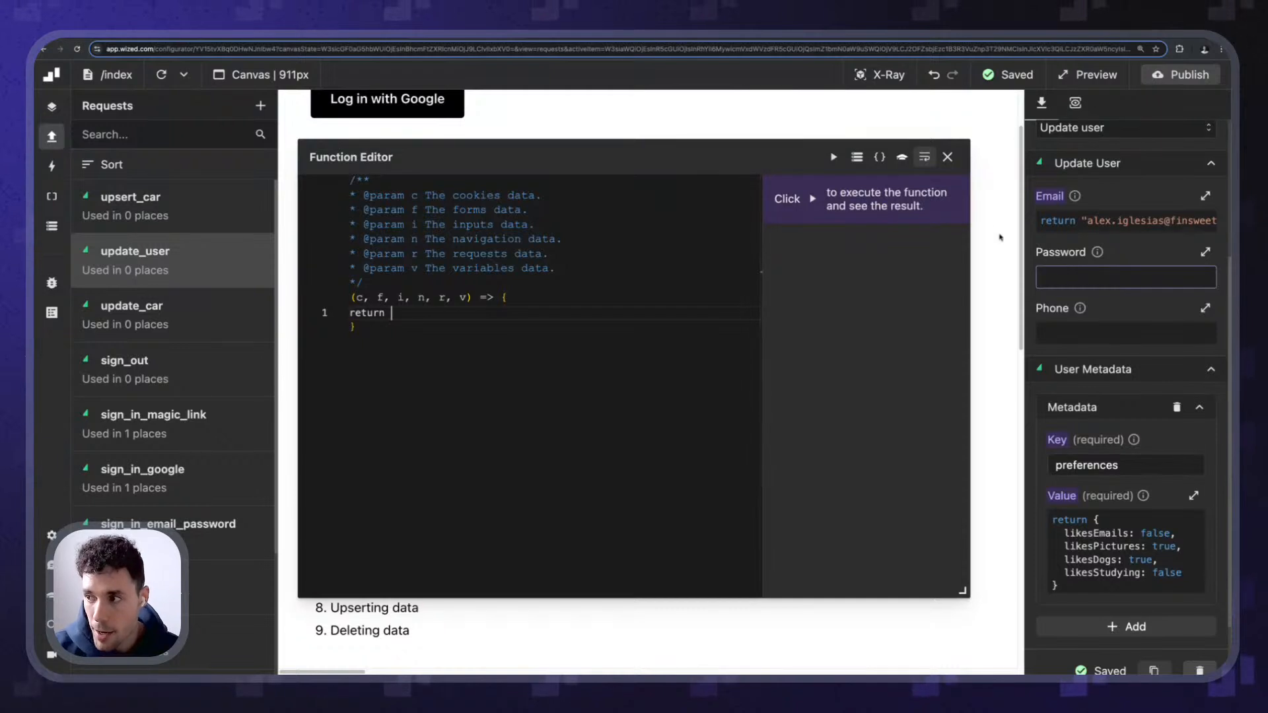
left_click(949, 157)
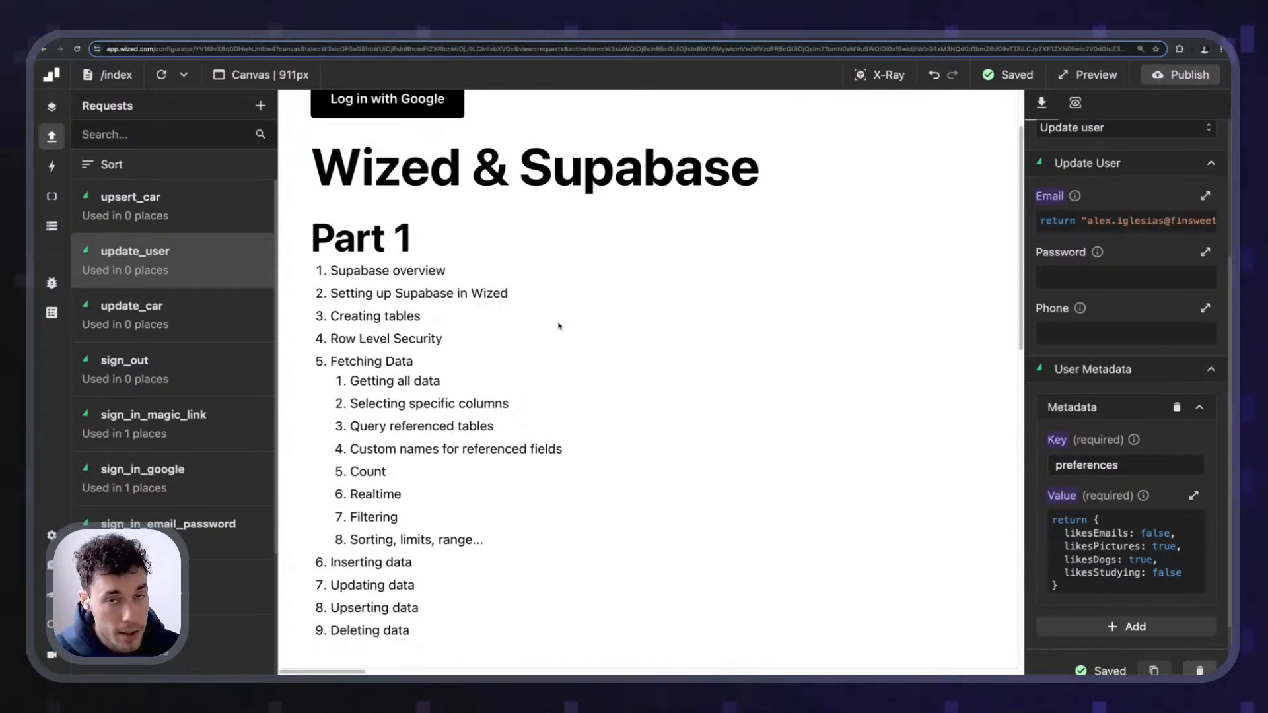
- Create a Supabase request named send_password_reset using the Send password reset method
left_click(260, 106)
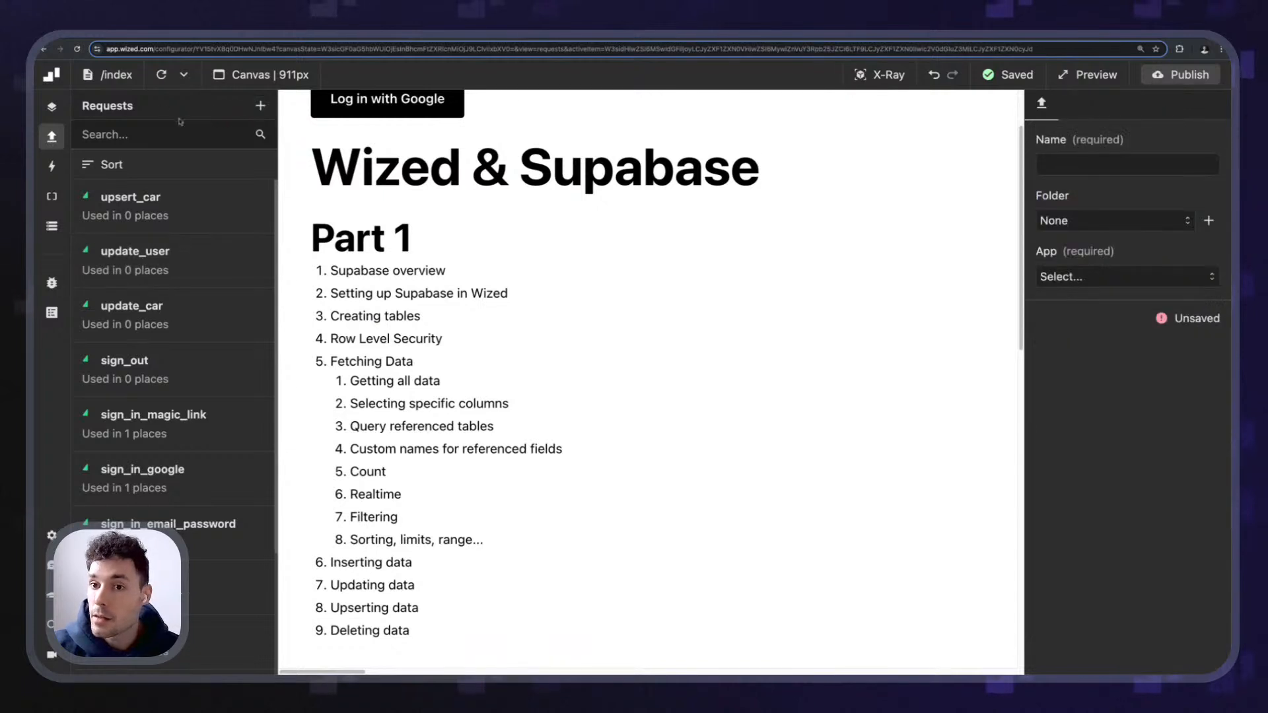
left_click(1096, 276)
left_click(1087, 300)
left_click(1123, 344)
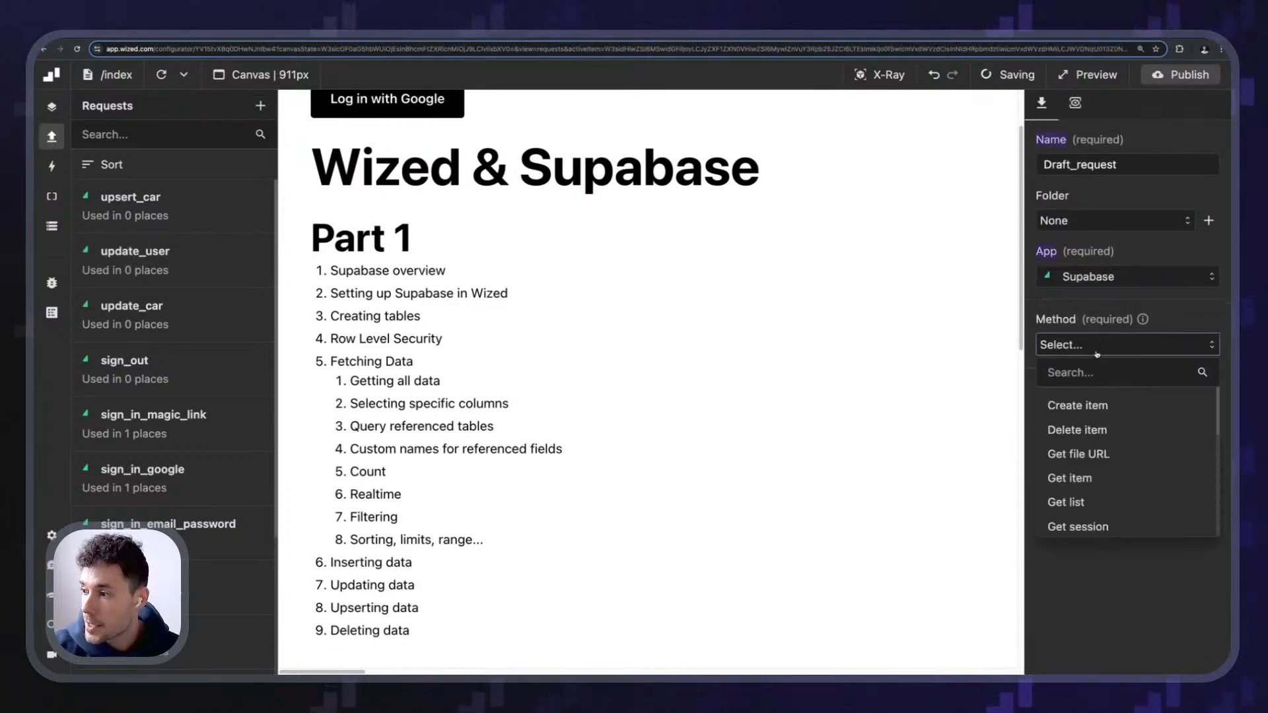
scroll(1154, 472, "down", 3)
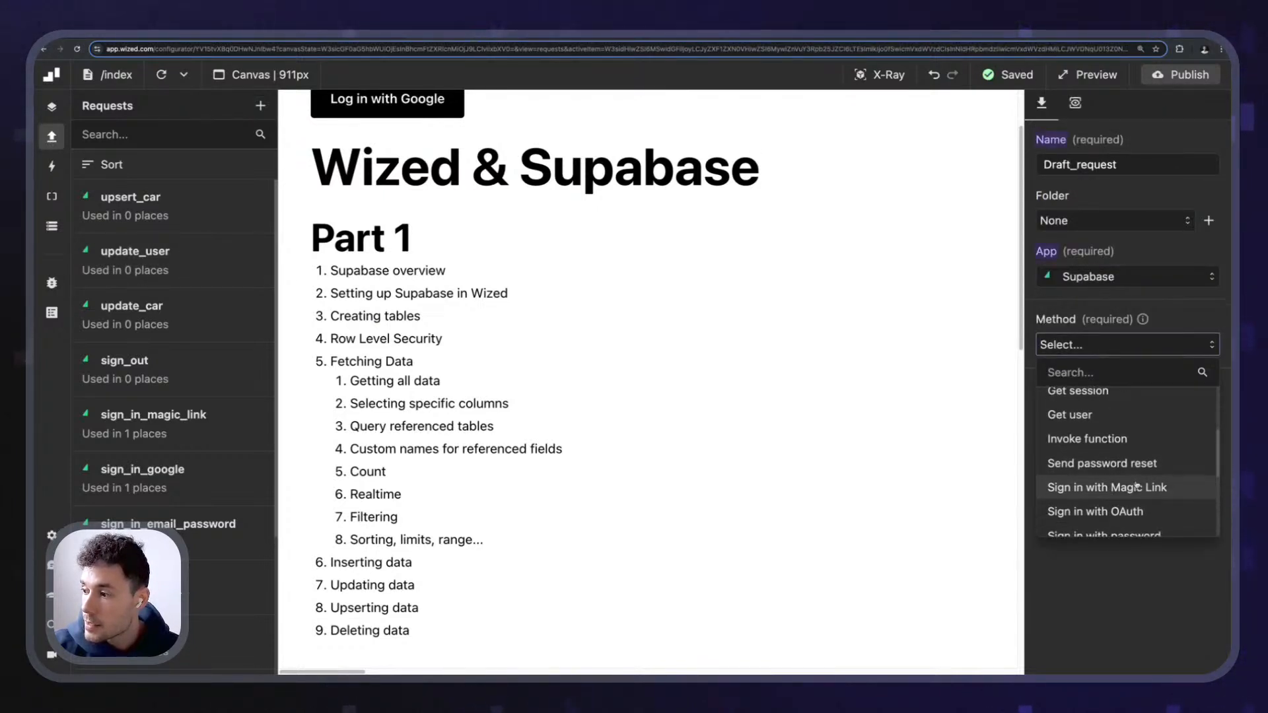
scroll(1111, 423, "down", 2)
left_click(1103, 401)
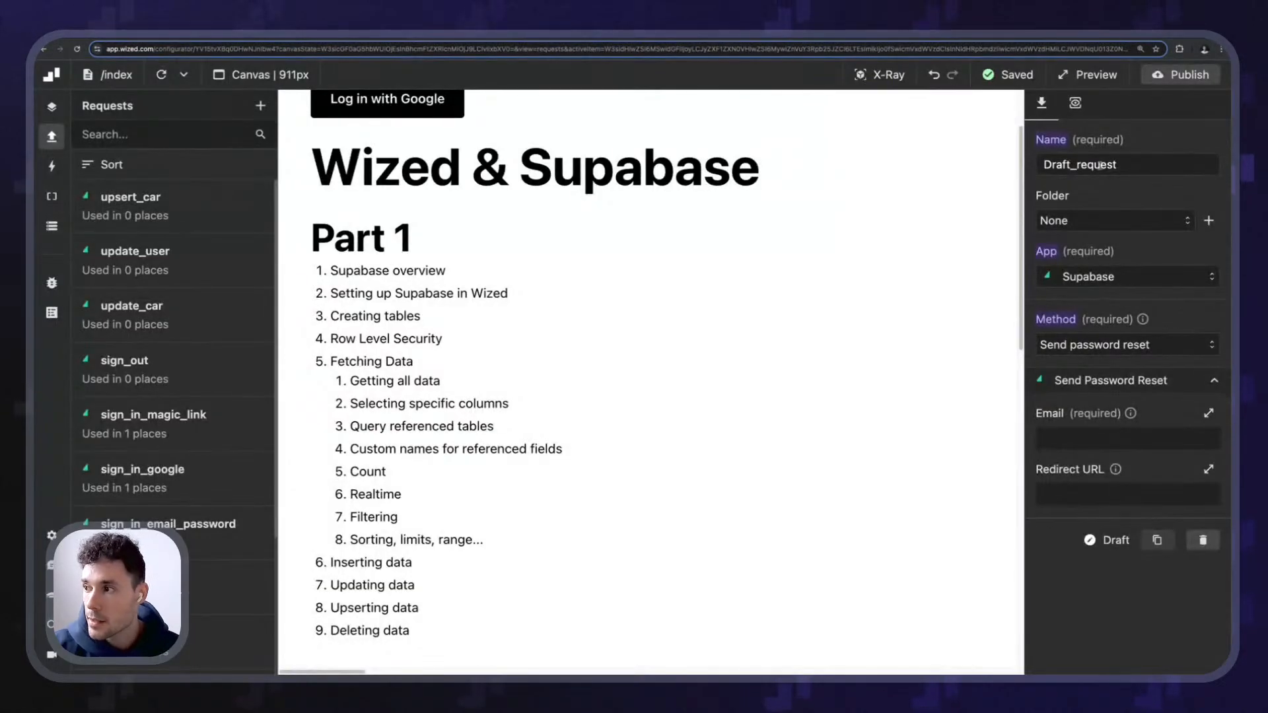
double_click(1098, 164)
type("send_password_reset")
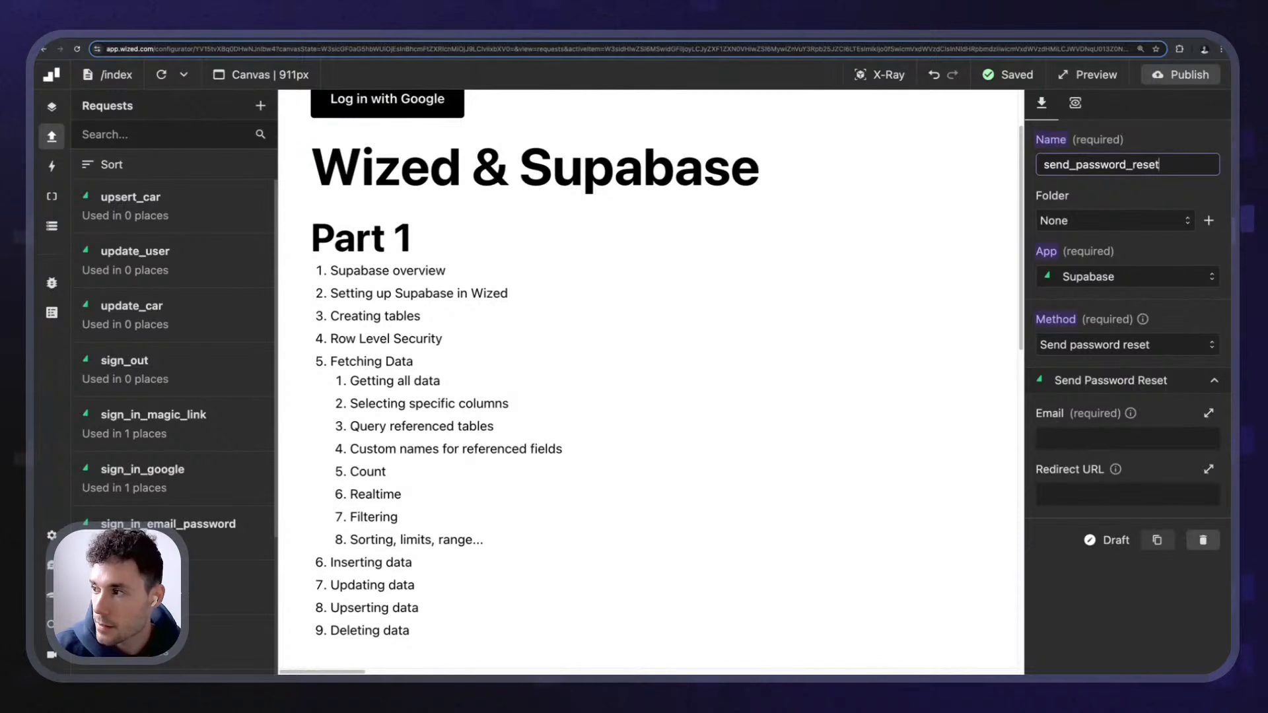
left_click(1124, 195)
- Make the Email value return the user's email address, then open the request's response data
left_click(1127, 439)
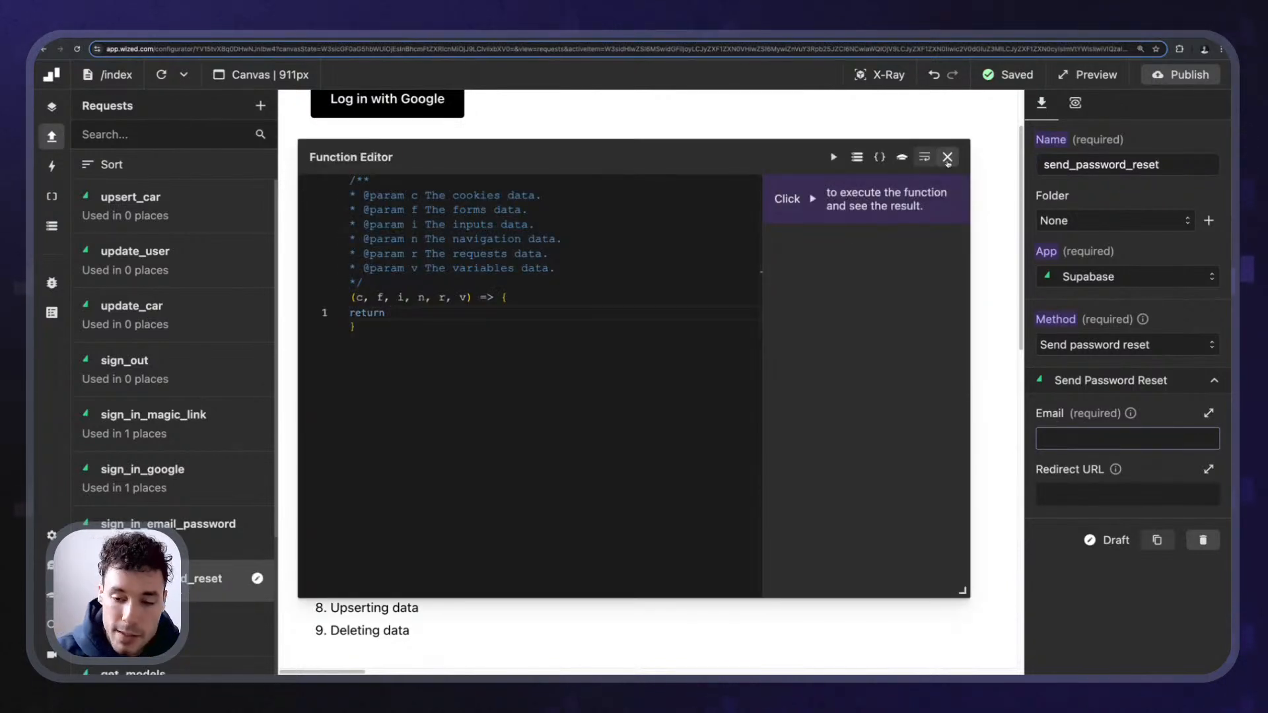
left_click(947, 157)
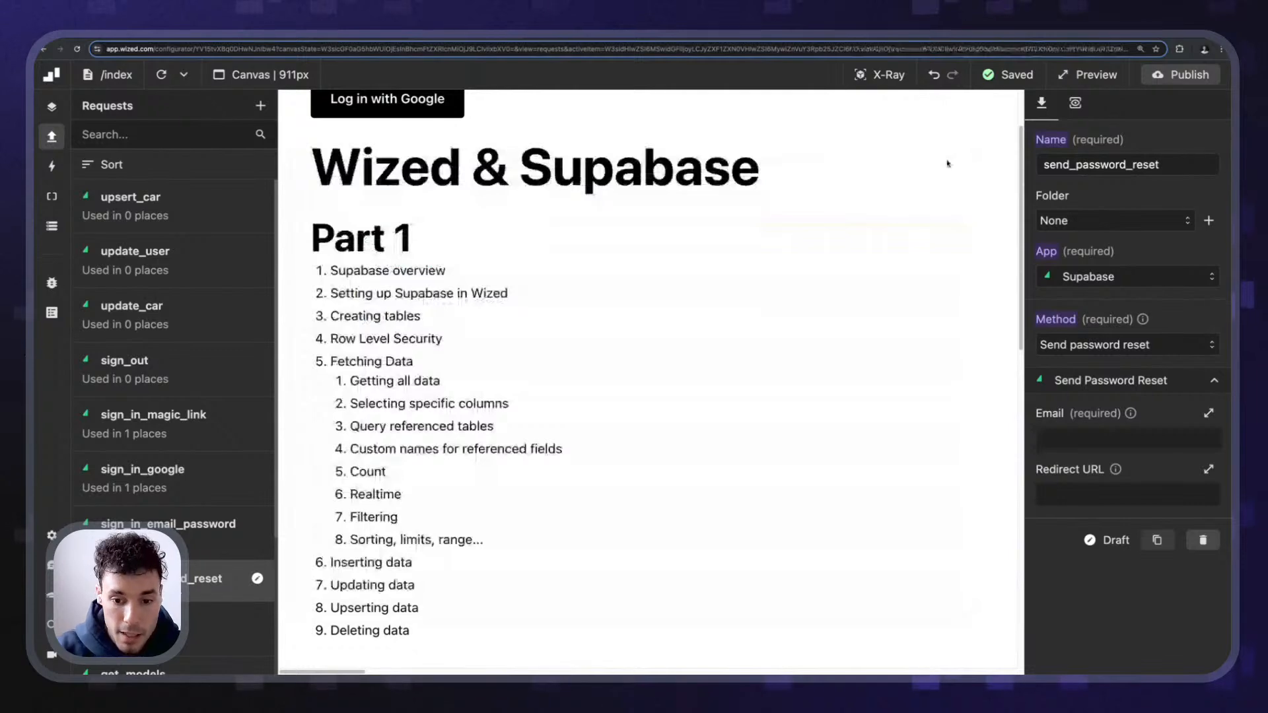
scroll(779, 264, "down", 3)
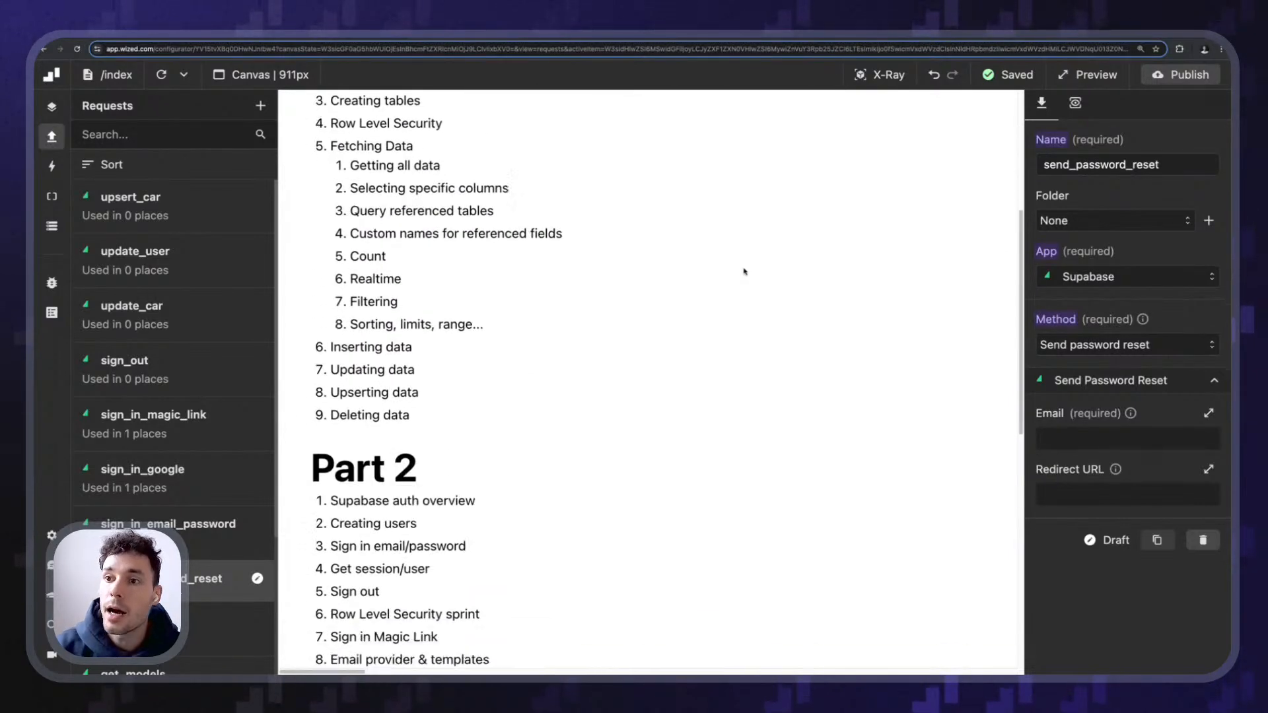
scroll(682, 238, "up", 5)
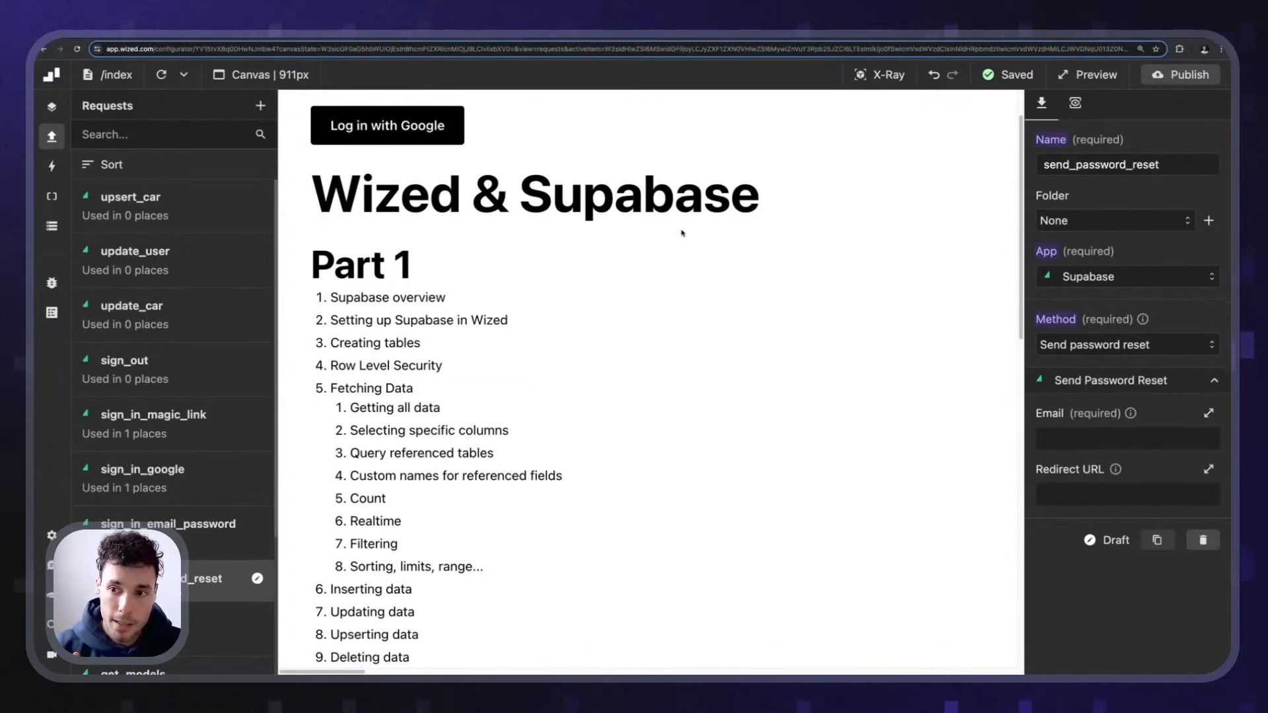
left_click(1127, 438)
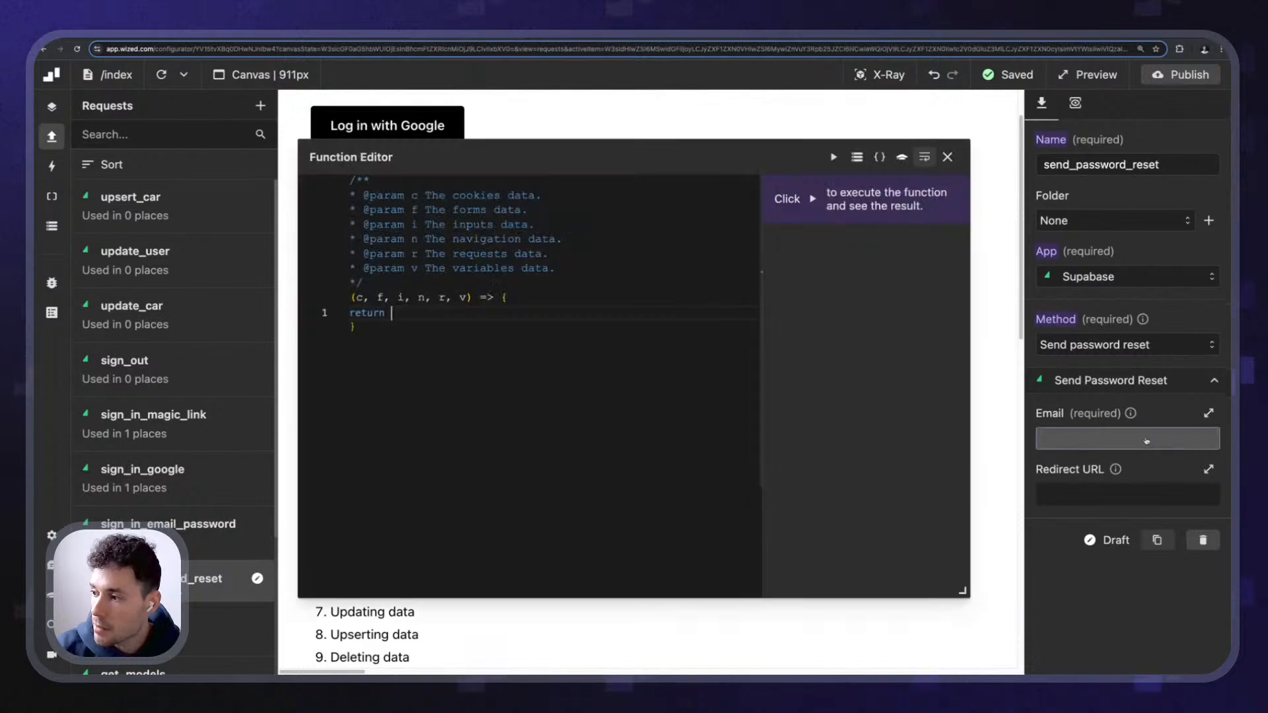
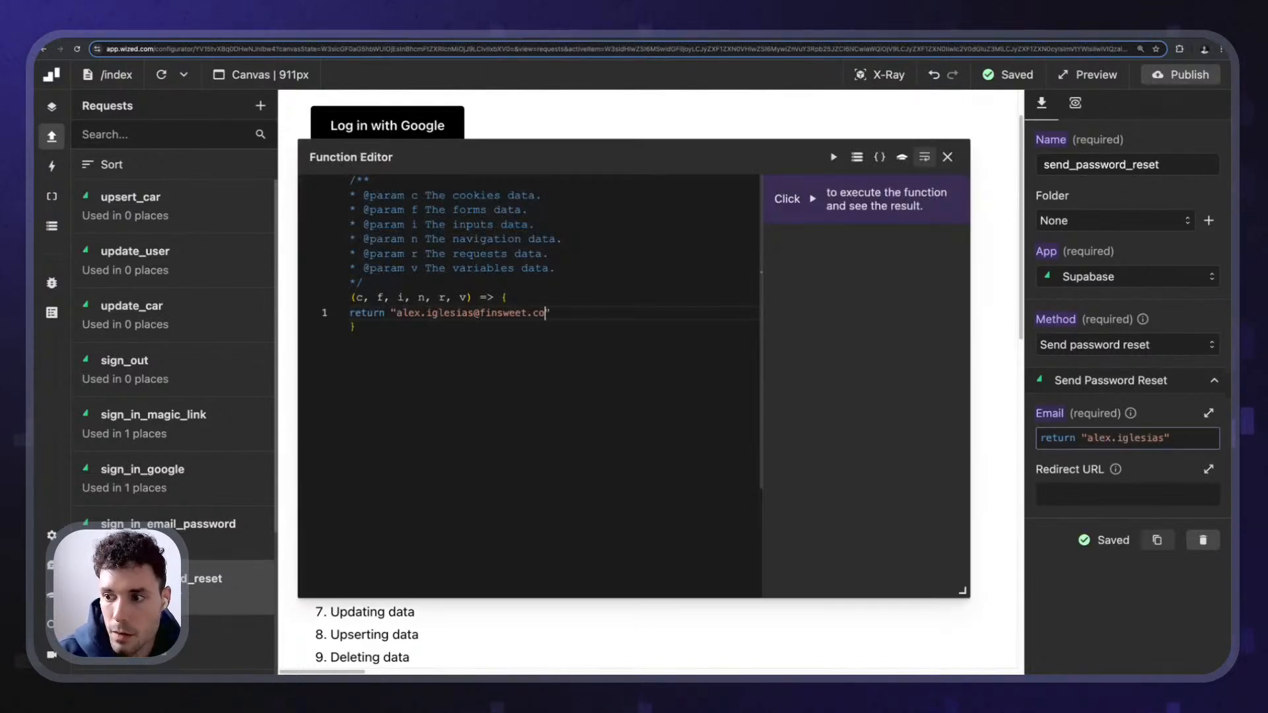
left_click(947, 157)
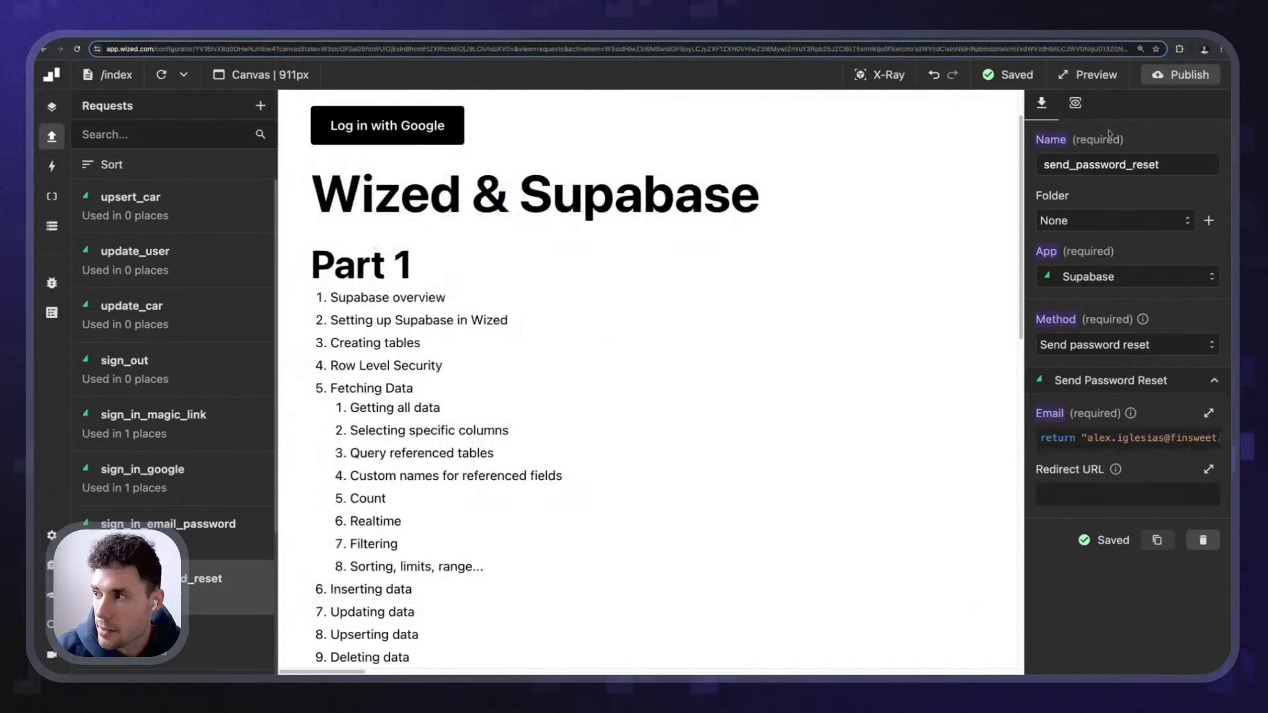
left_click(1075, 102)
left_click(1191, 132)
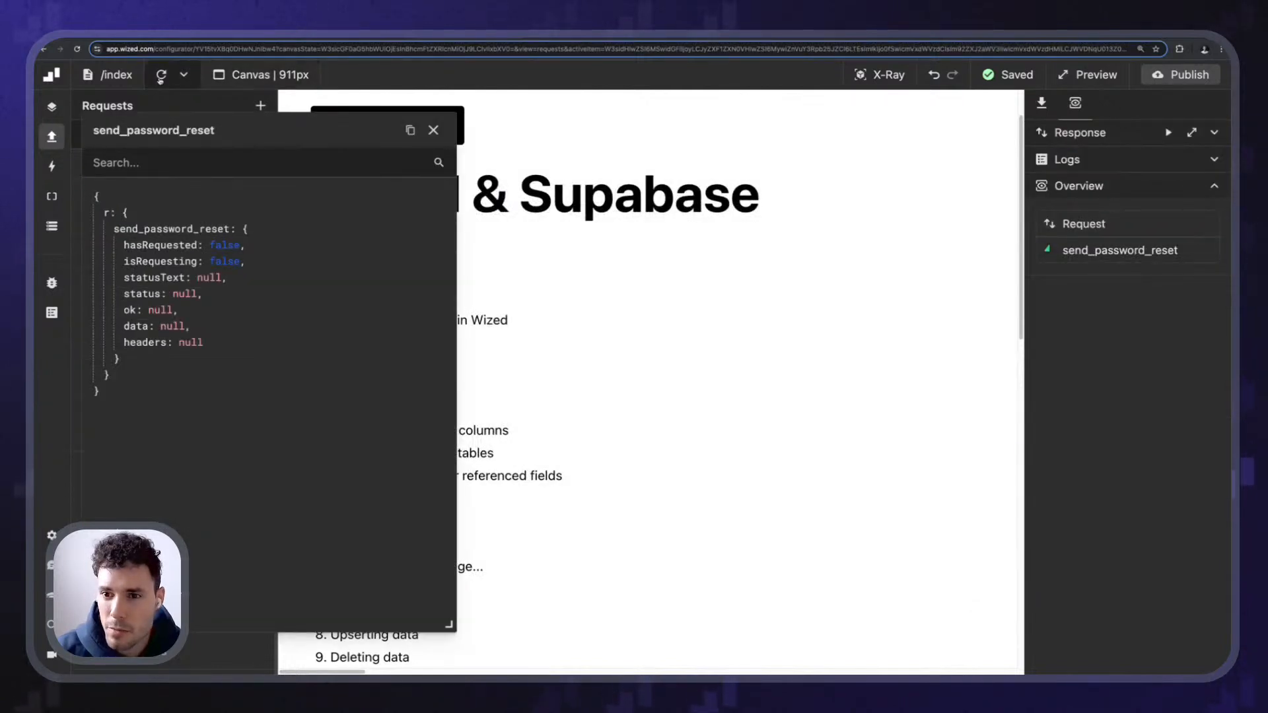
- Run the send_password_reset request from its Response panel
left_click(1168, 132)
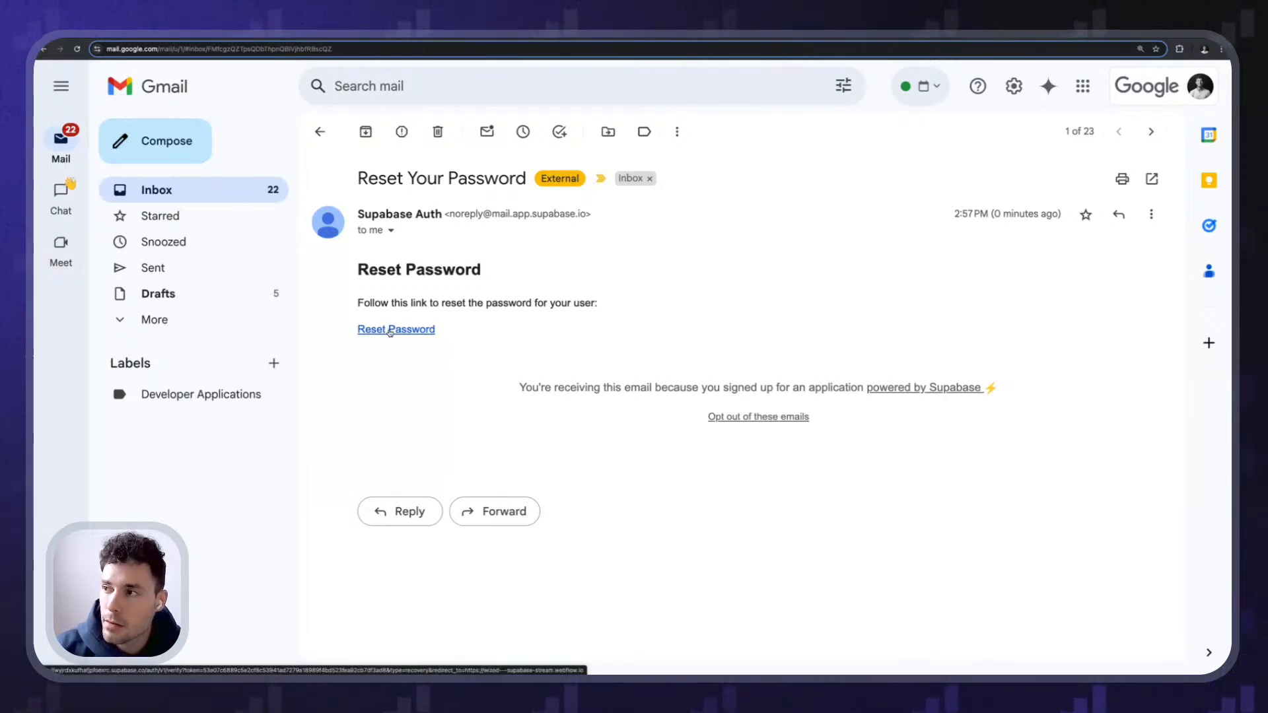
- Follow the email's Reset Password link to the signed-in site, then return to the email
left_click(394, 330)
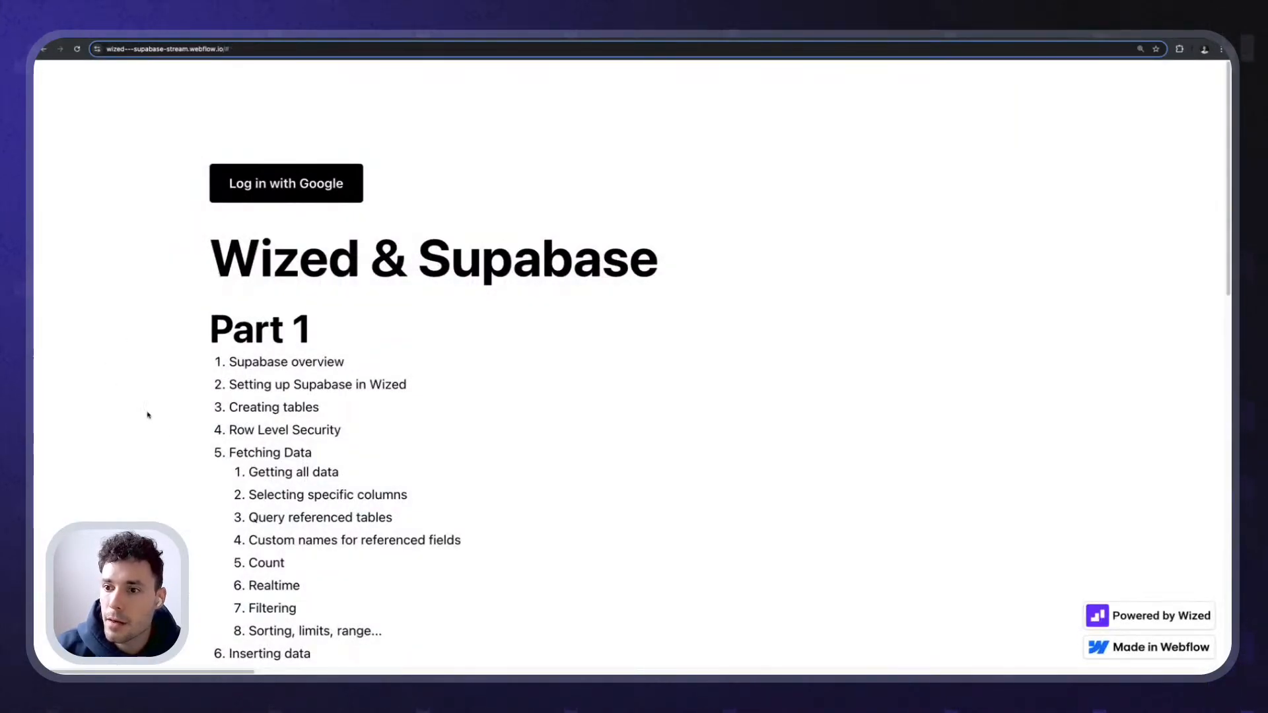
scroll(148, 415, "down", 15)
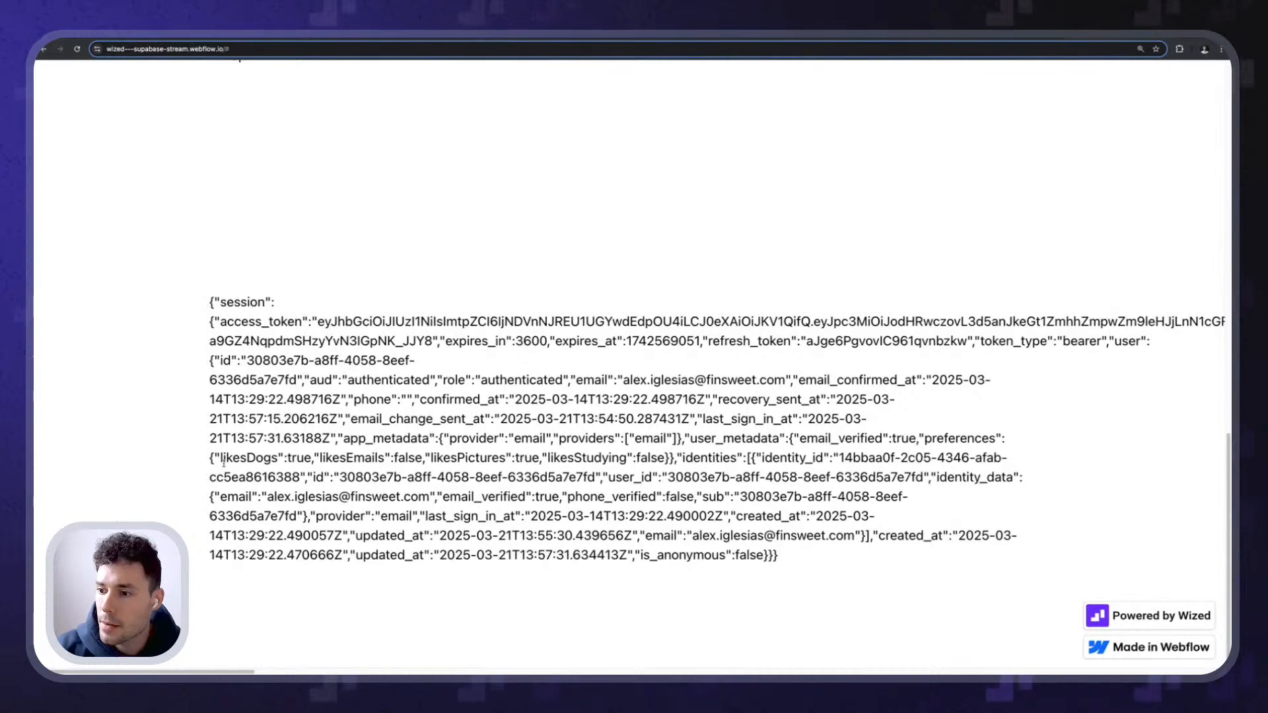
left_click(984, 33)
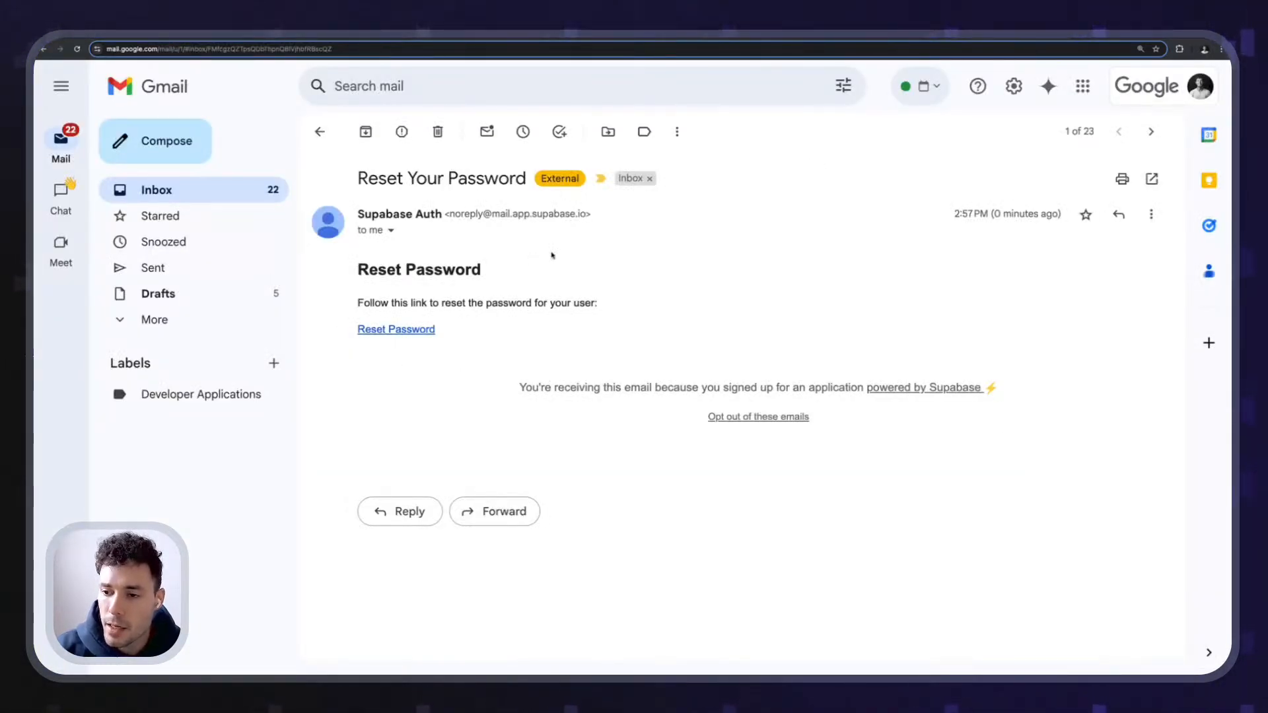
scroll(552, 256, "up", 5)
left_click_drag(246, 370, 392, 386)
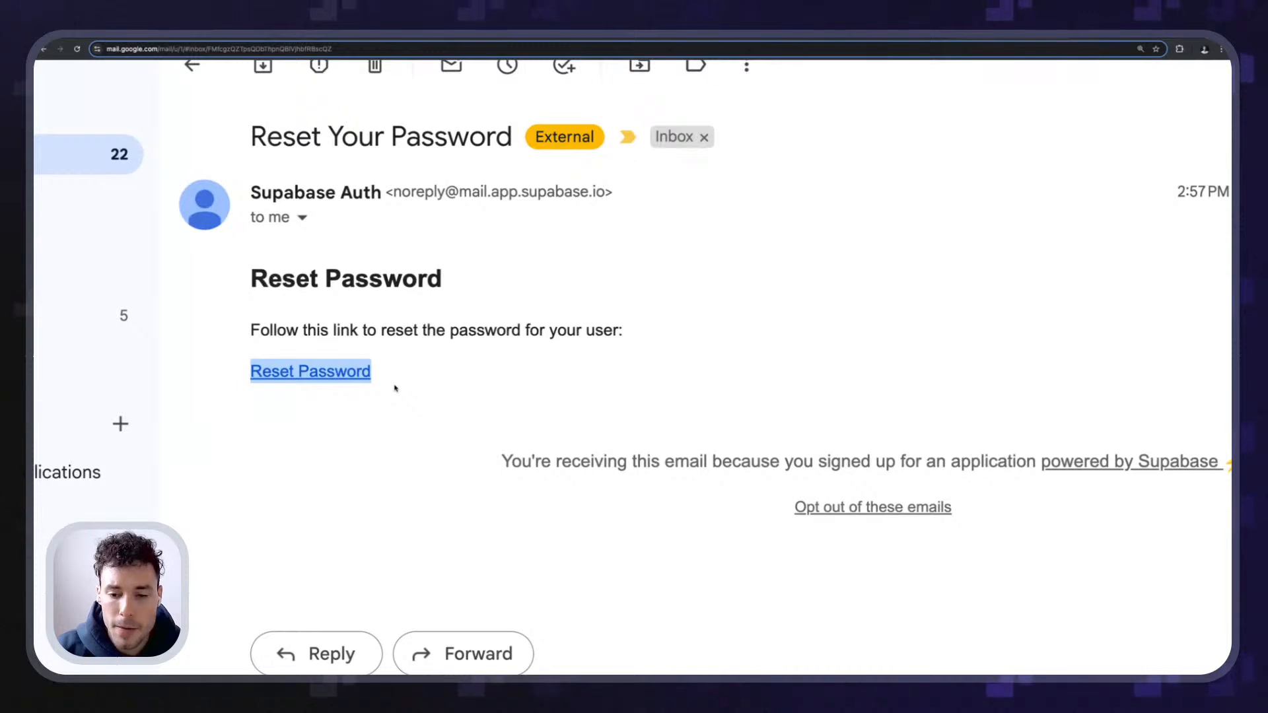
left_click(395, 387)
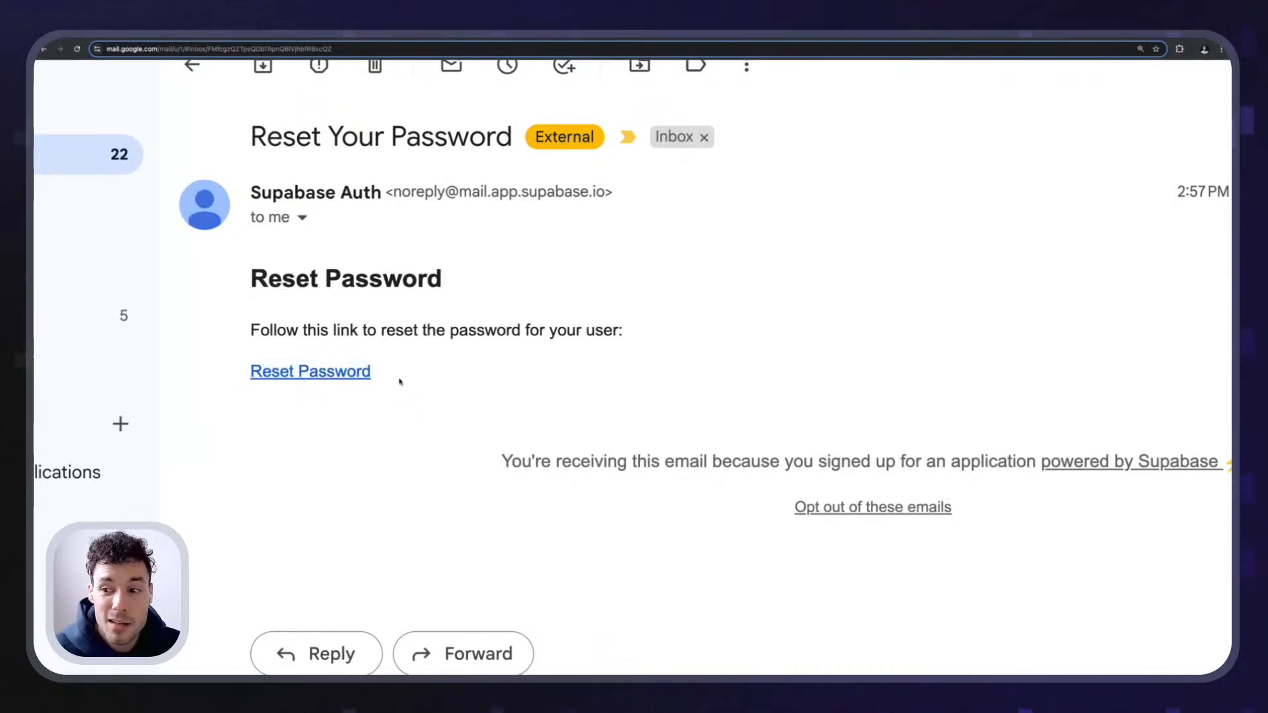
left_click_drag(239, 376, 388, 370)
left_click(784, 161)
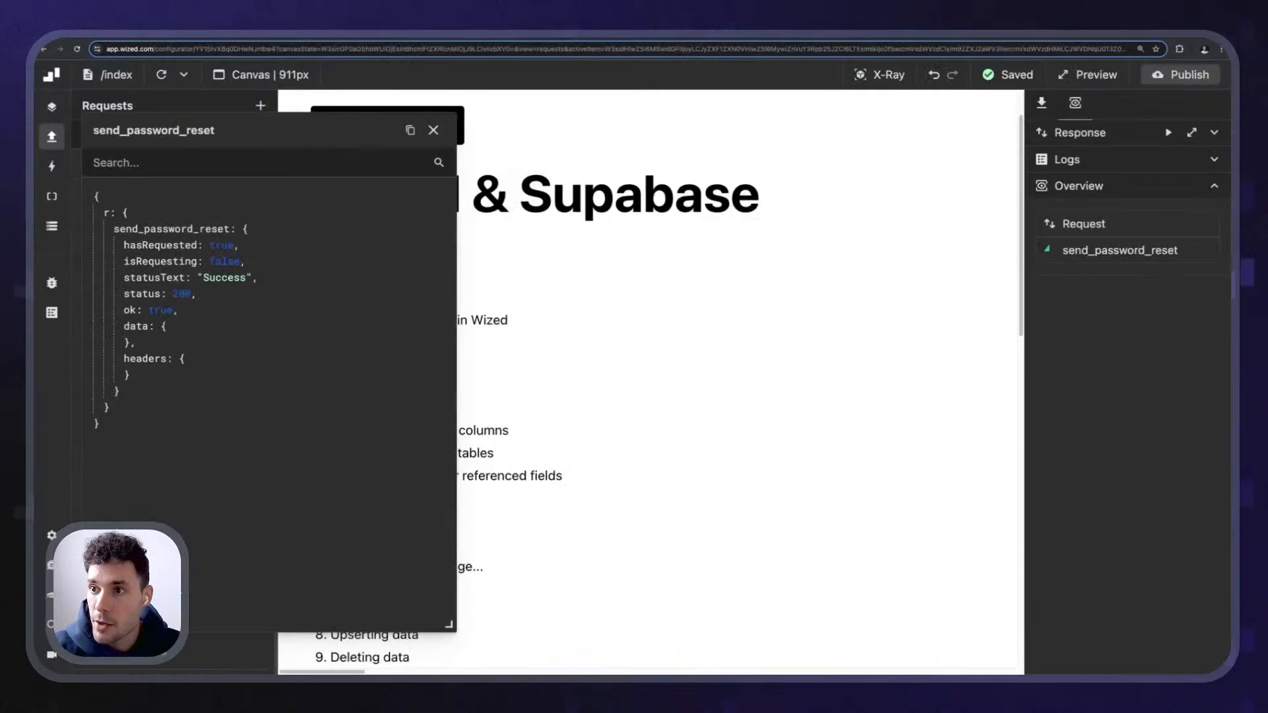
- Close the response viewer and reopen update_user, reviewing its Password function and metadata fields
left_click(434, 129)
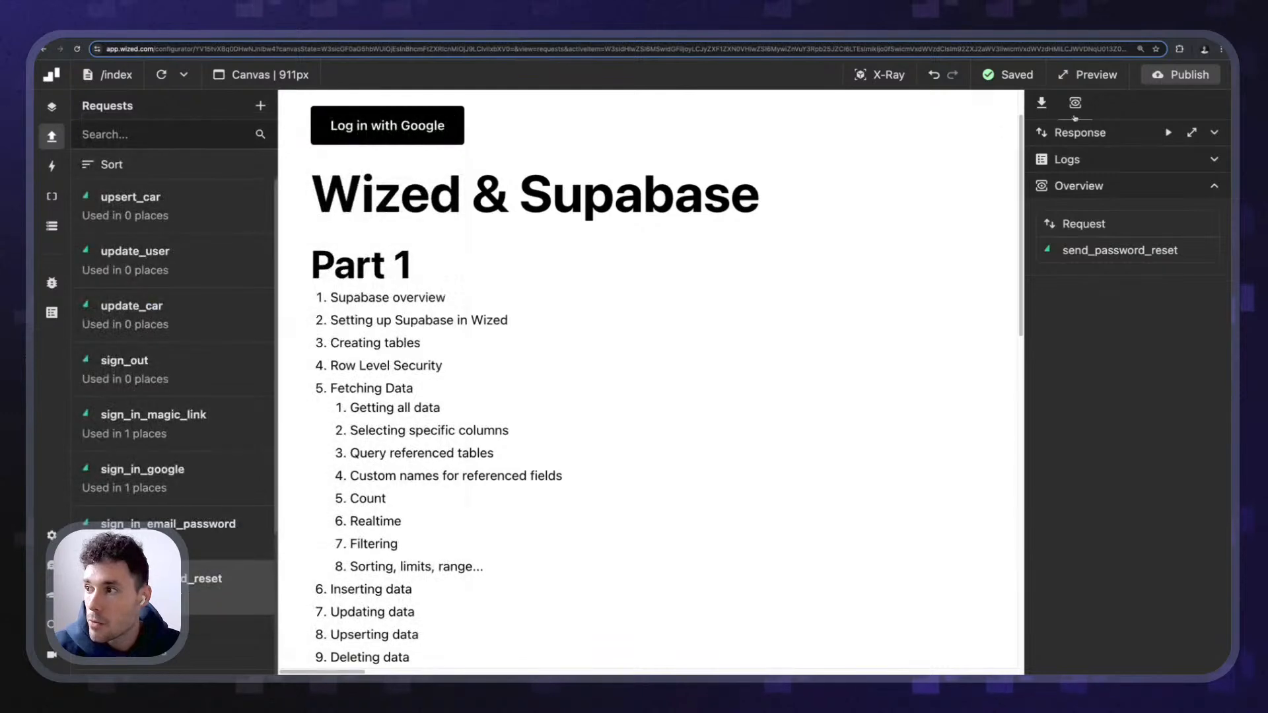
left_click(1045, 105)
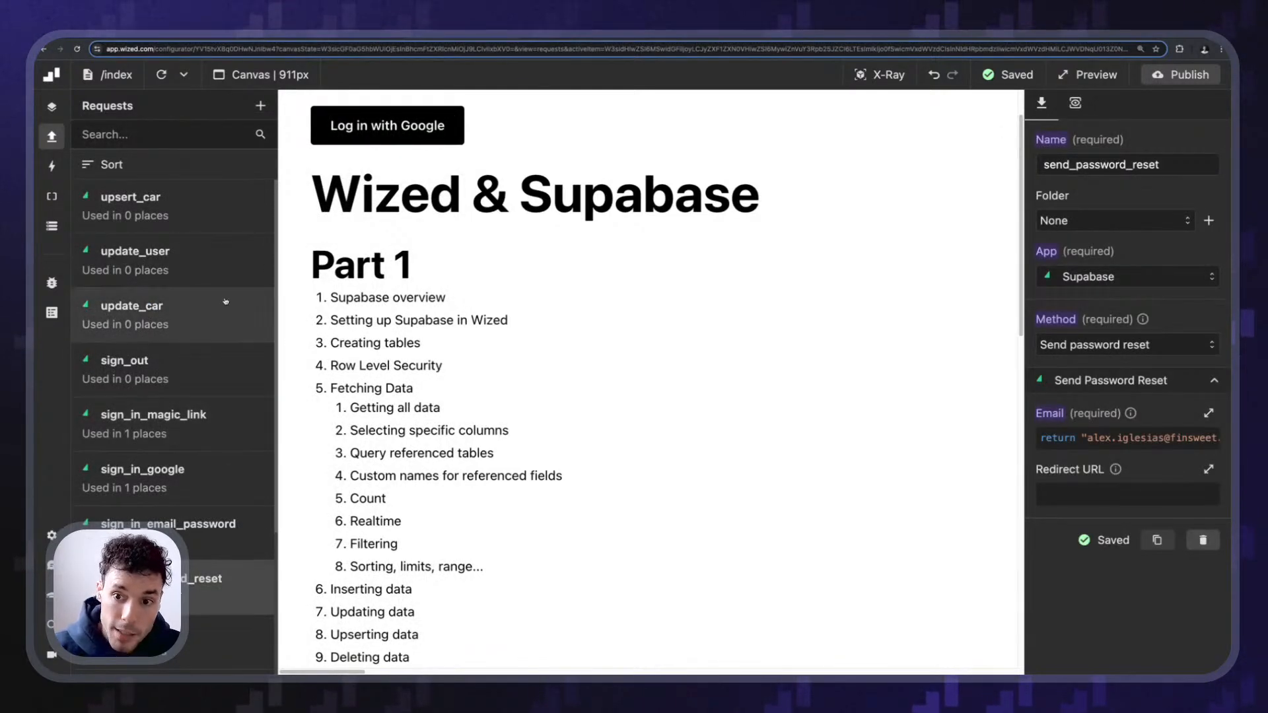
left_click(190, 249)
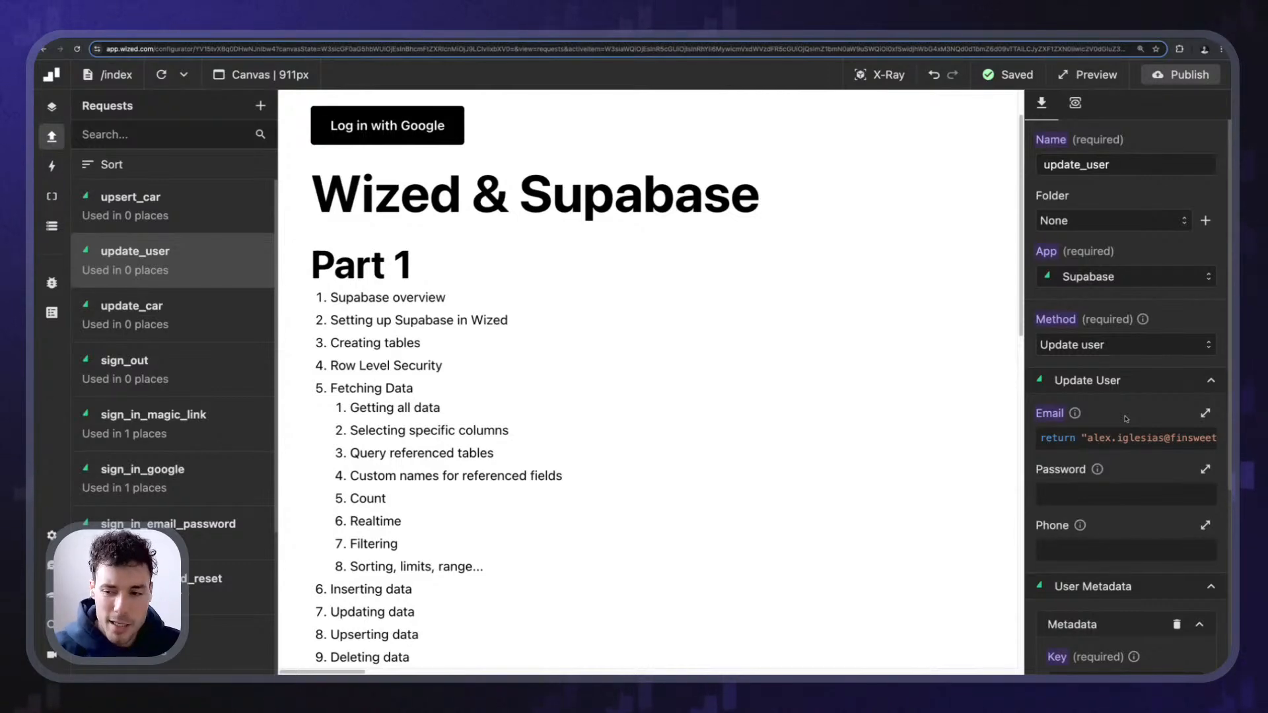
scroll(1173, 316, "down", 3)
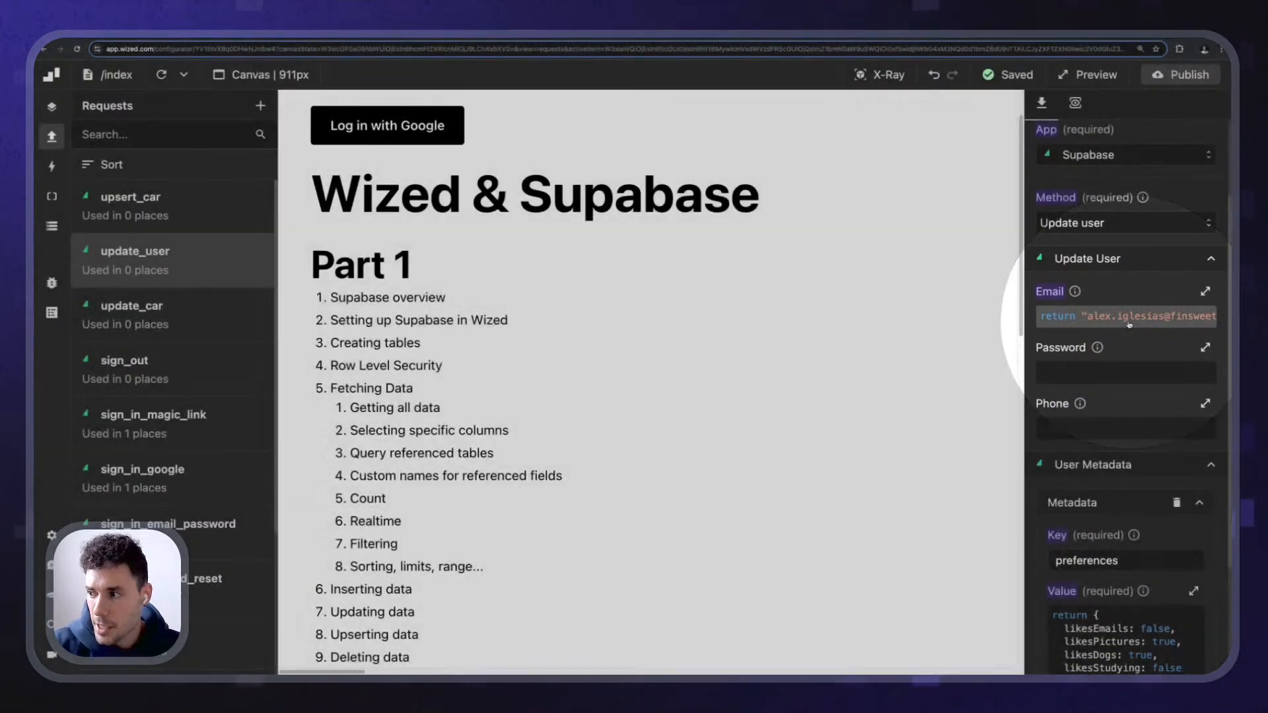
left_click(1126, 373)
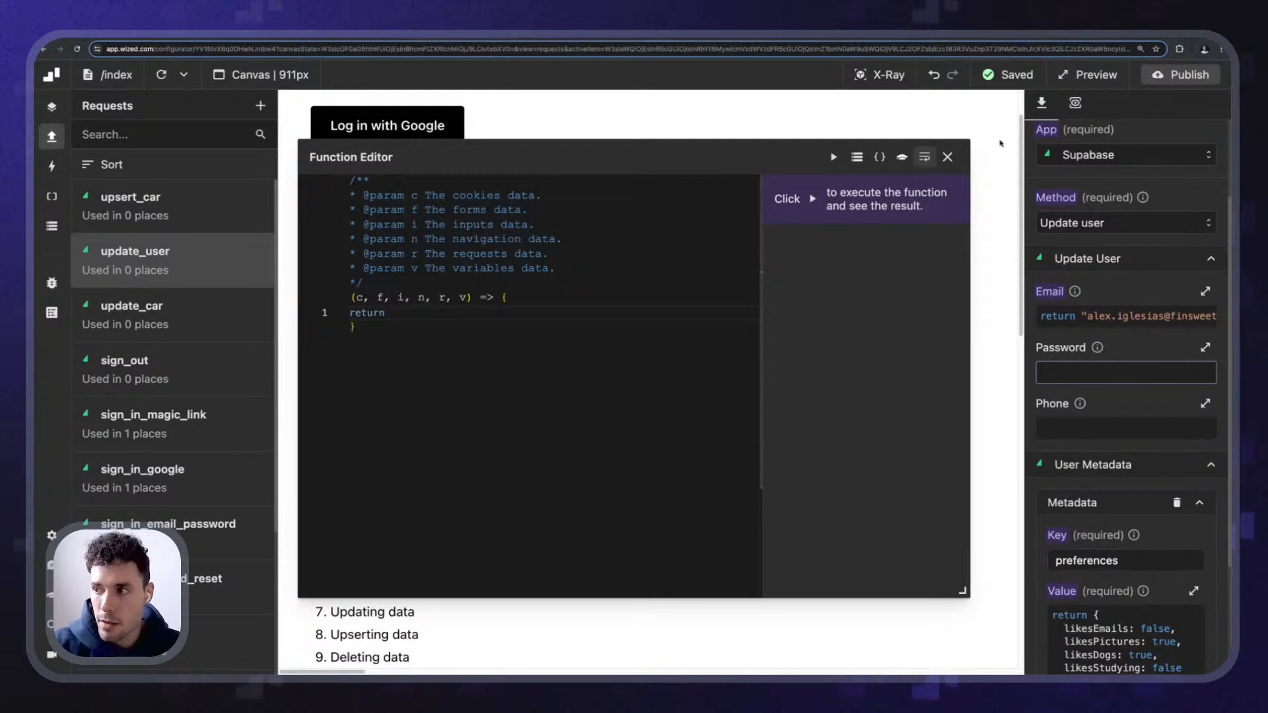
left_click(947, 156)
scroll(1185, 219, "down", 3)
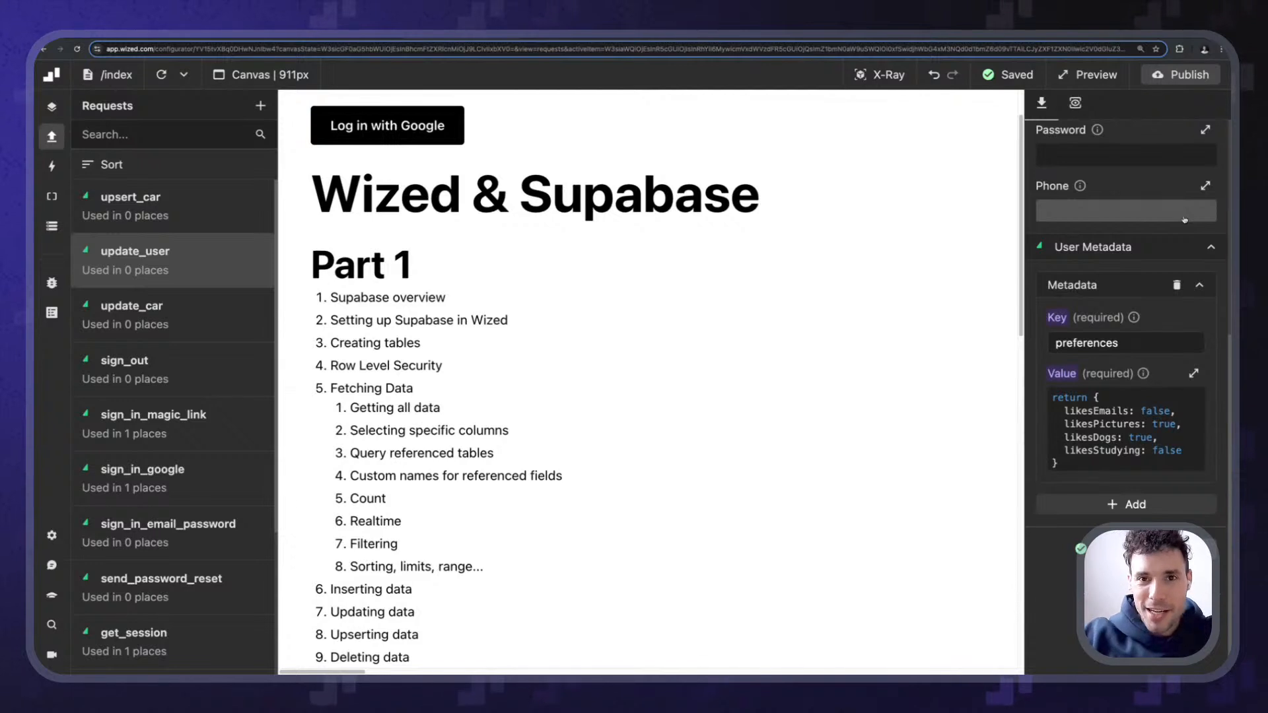
scroll(596, 343, "down", 3)
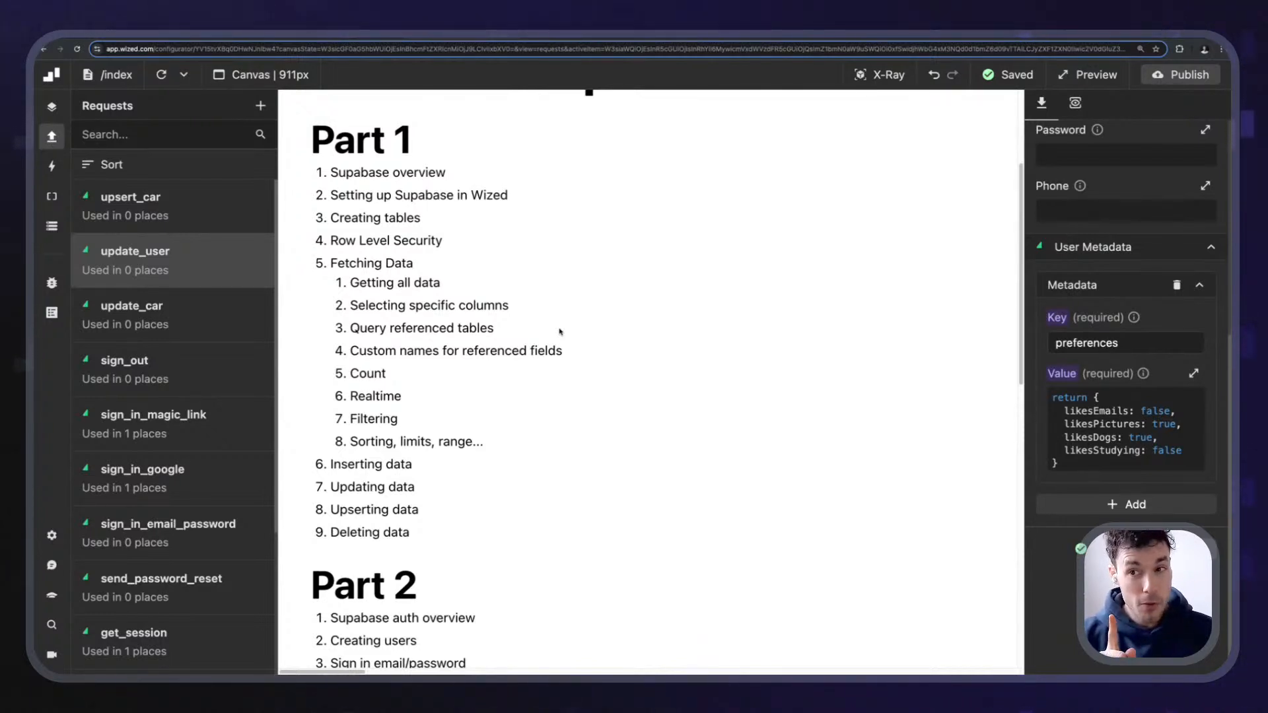
scroll(572, 262, "down", 10)
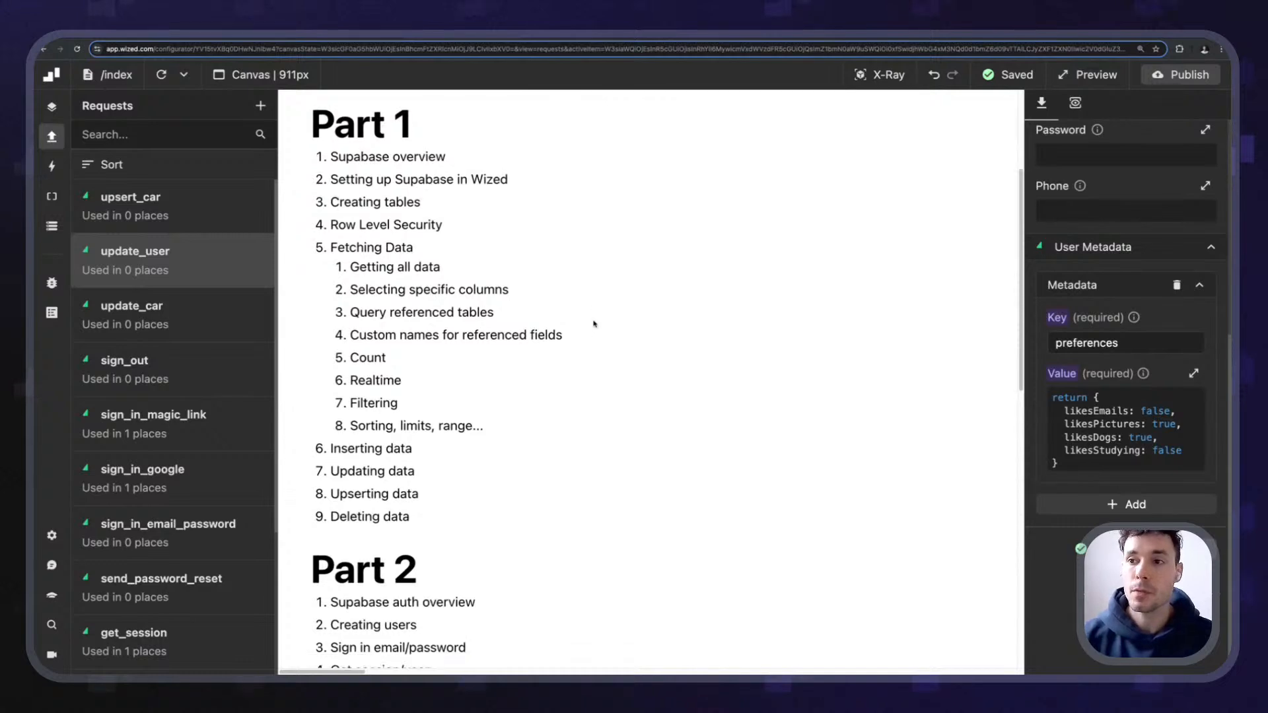
scroll(573, 262, "down", 3)
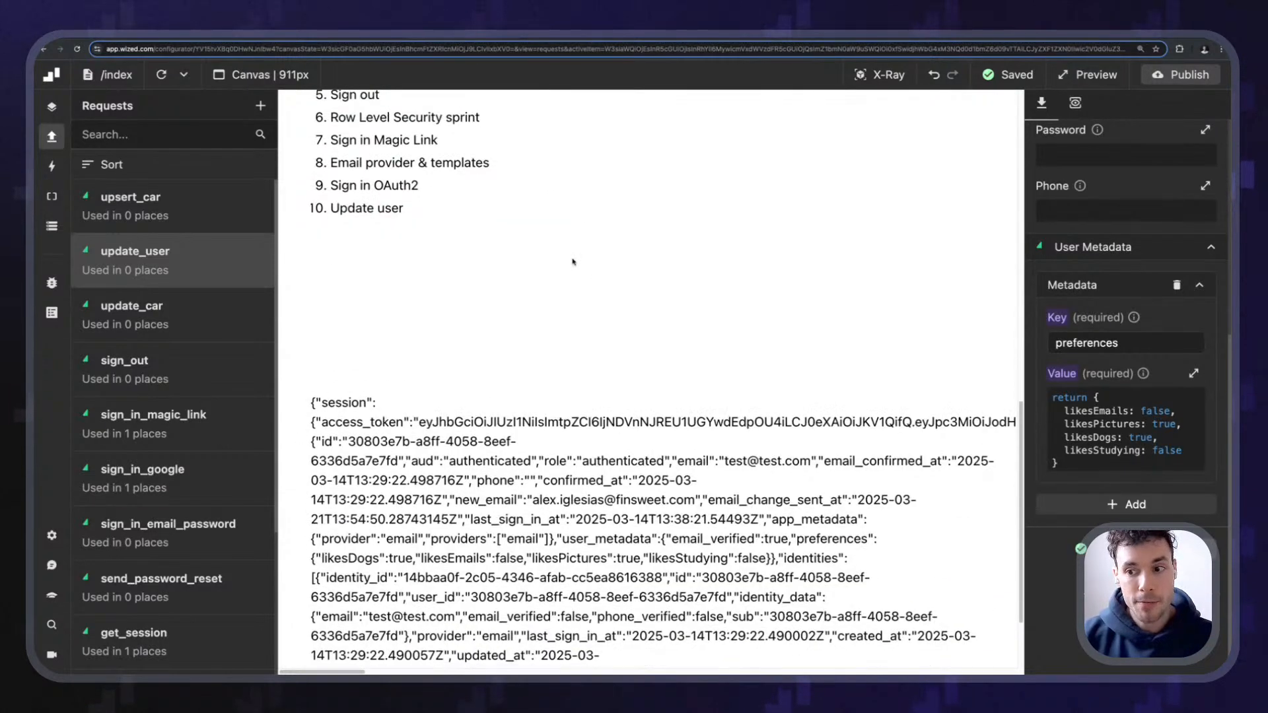
- Go to the Edge Functions page of the wized-stream-supabase project
left_click(371, 34)
mouse_move(71, 374)
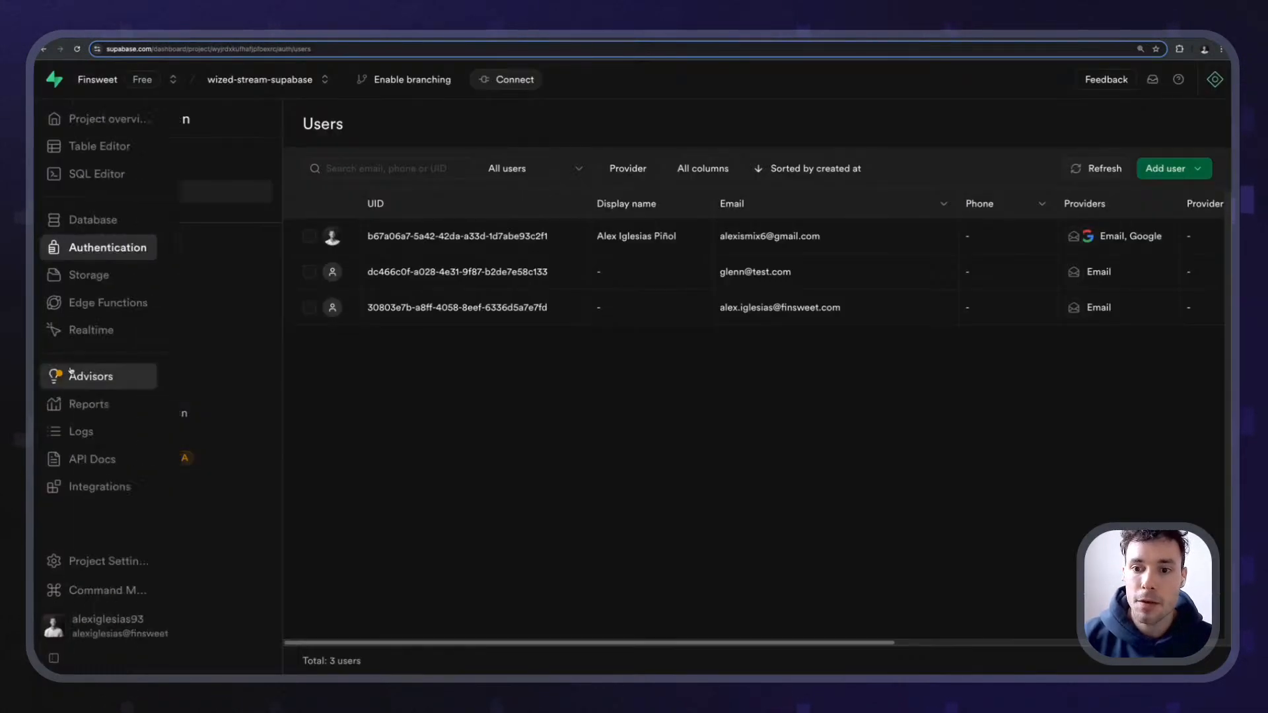
left_click(80, 301)
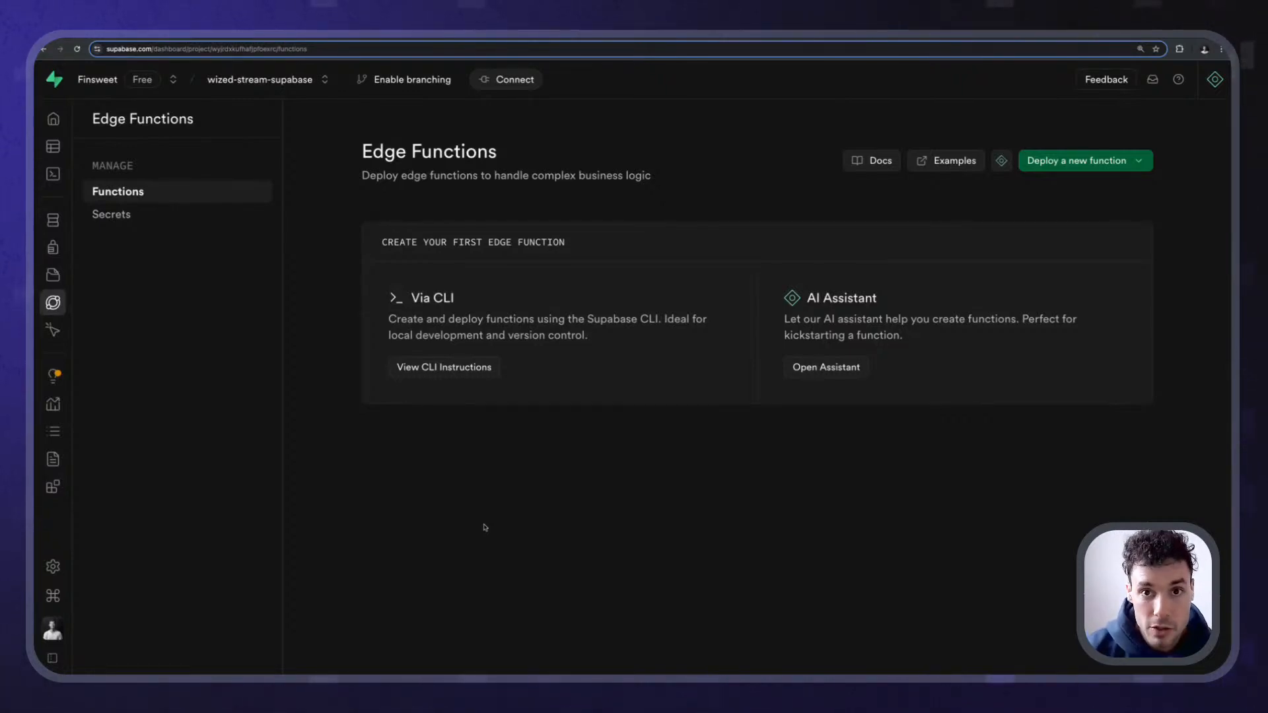
- Read Wized.requests.getClient in the docs.wized.com JavaScript API, then open Supabase Storage
key("super+t")
type("docs.wized.com")
key("Return")
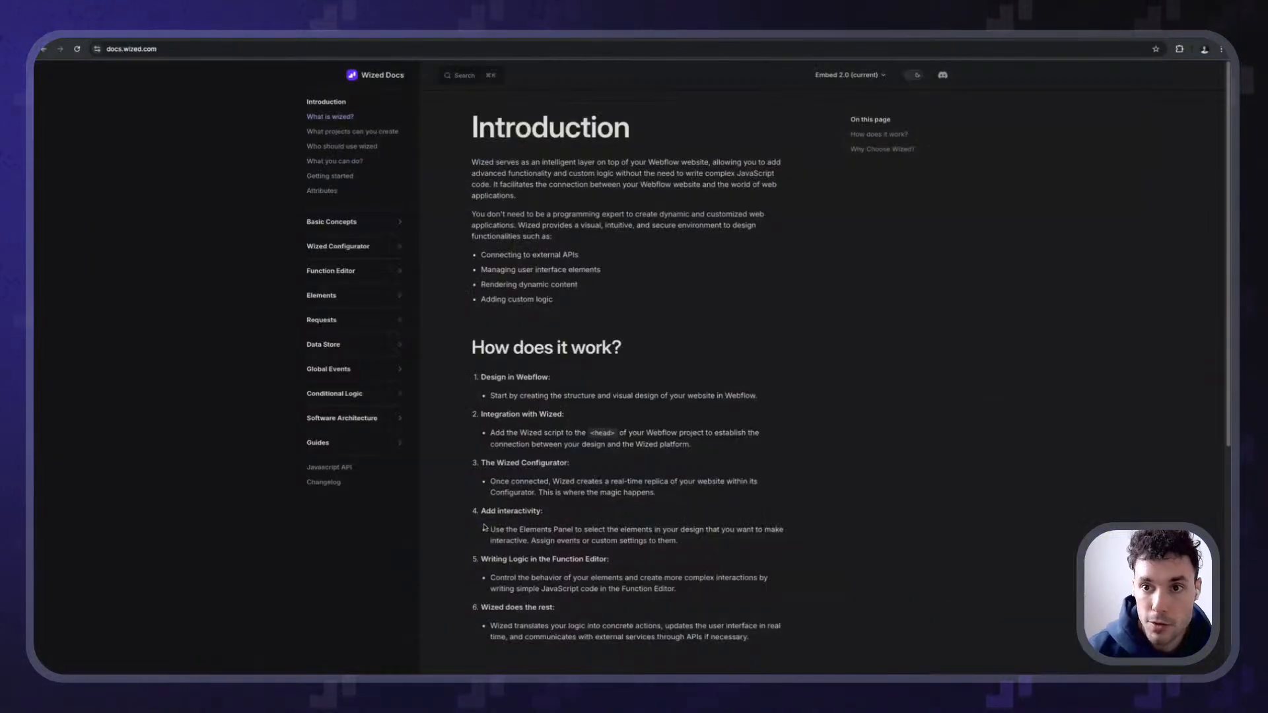
left_click(329, 467)
key("super+equal")
key("super+equal")
key("super+equal")
key("super+equal")
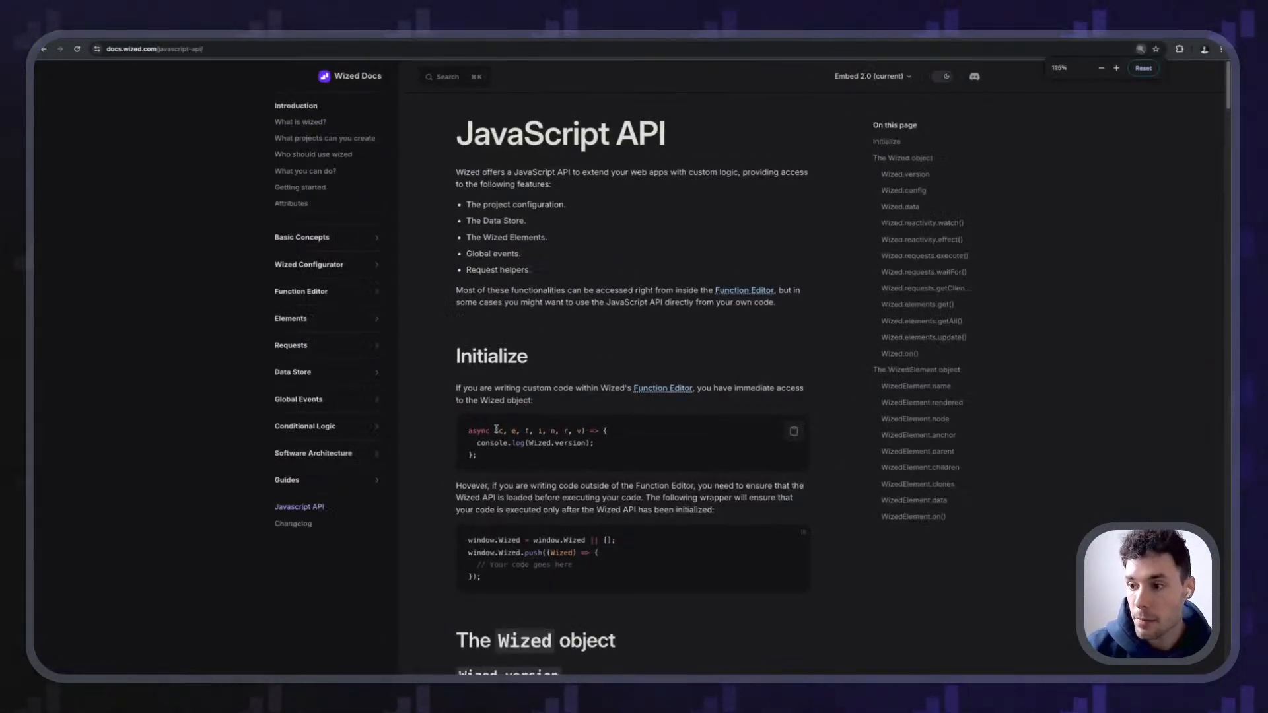
scroll(1137, 282, "down", 3)
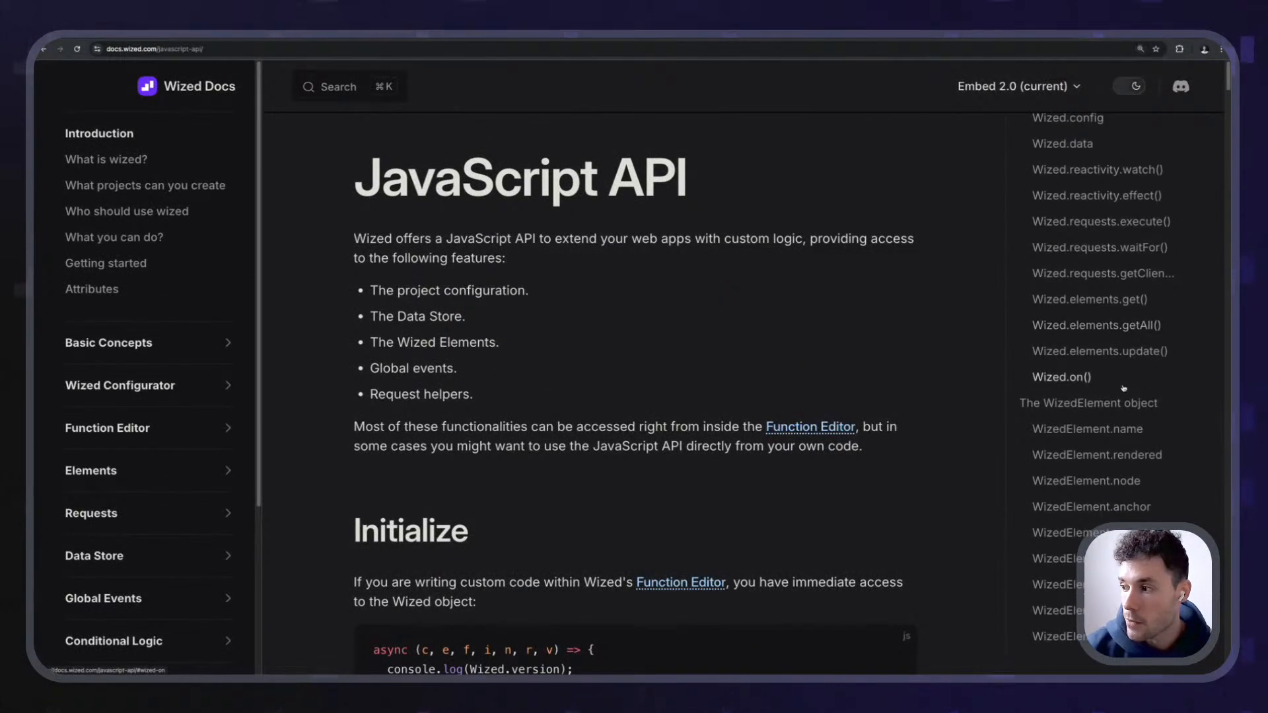
left_click(1137, 281)
scroll(455, 416, "down", 3)
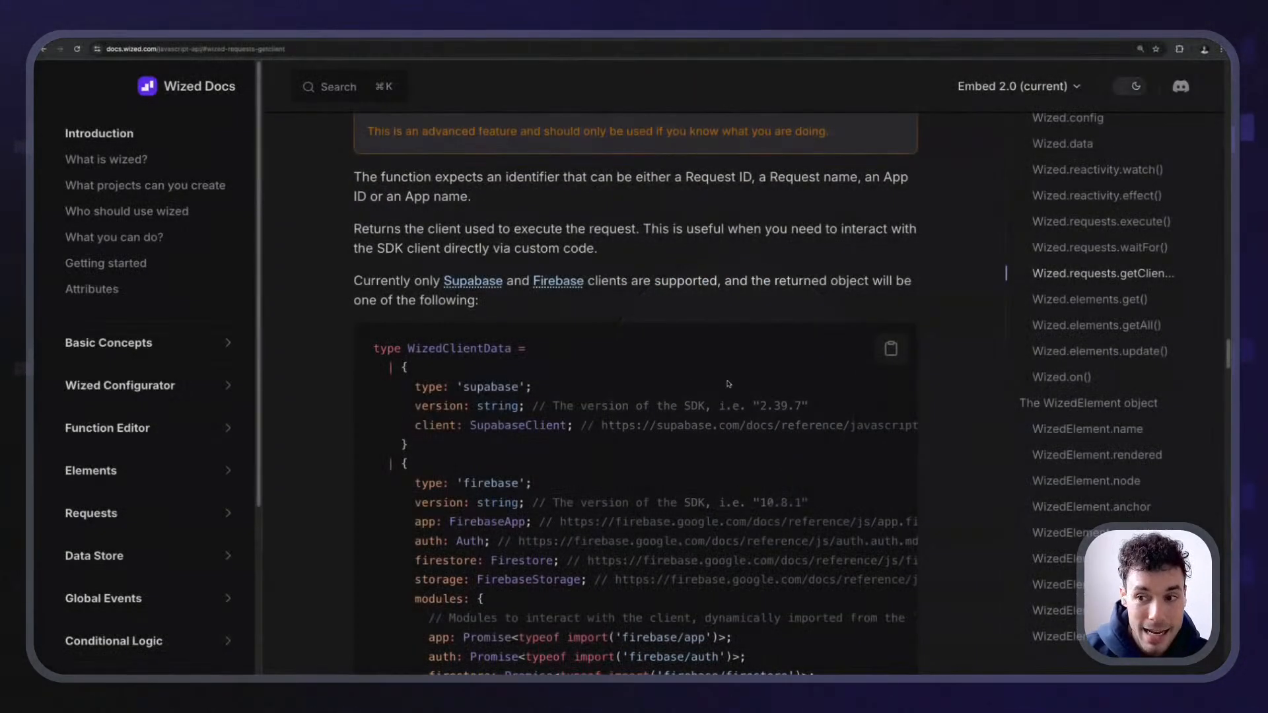
scroll(460, 354, "up", 1)
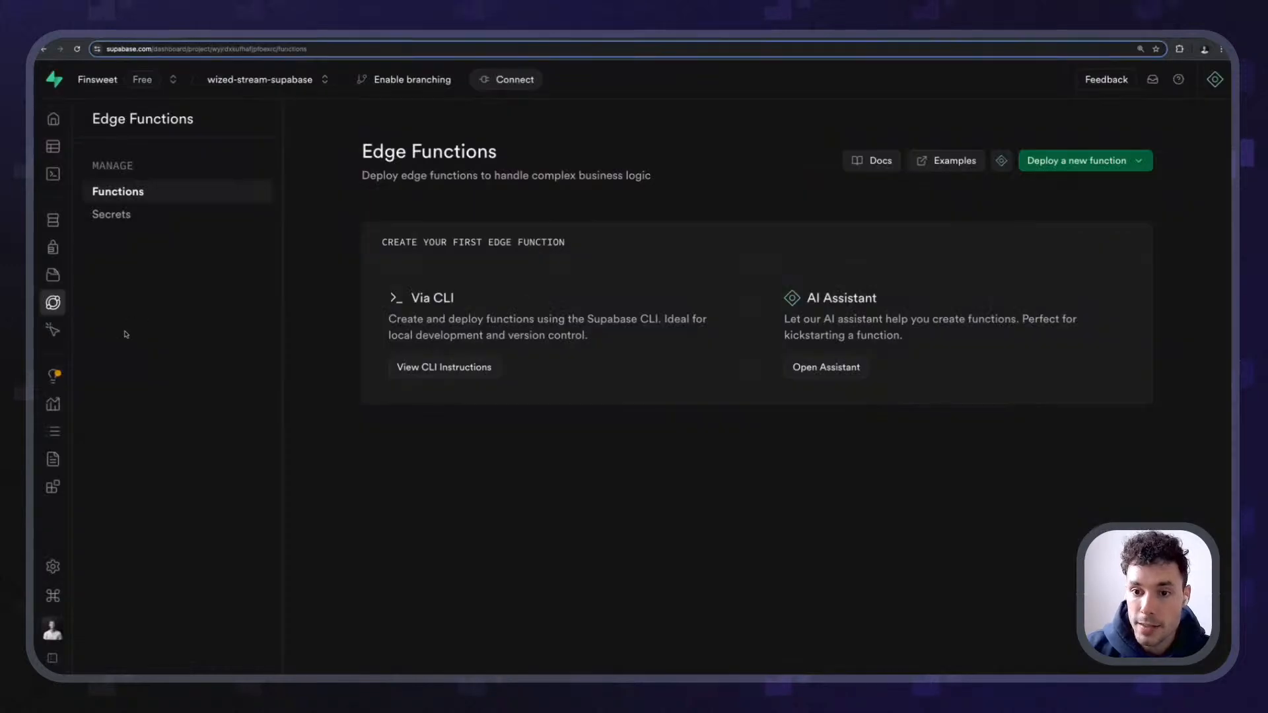
left_click(84, 286)
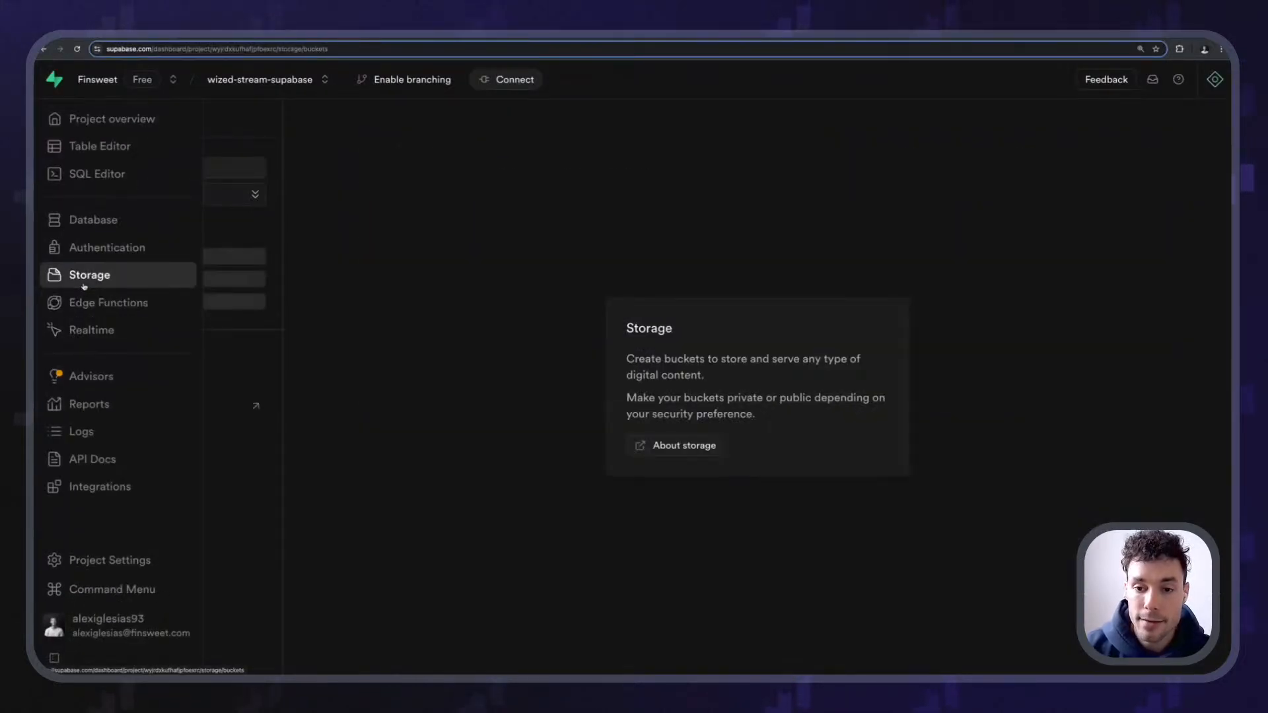